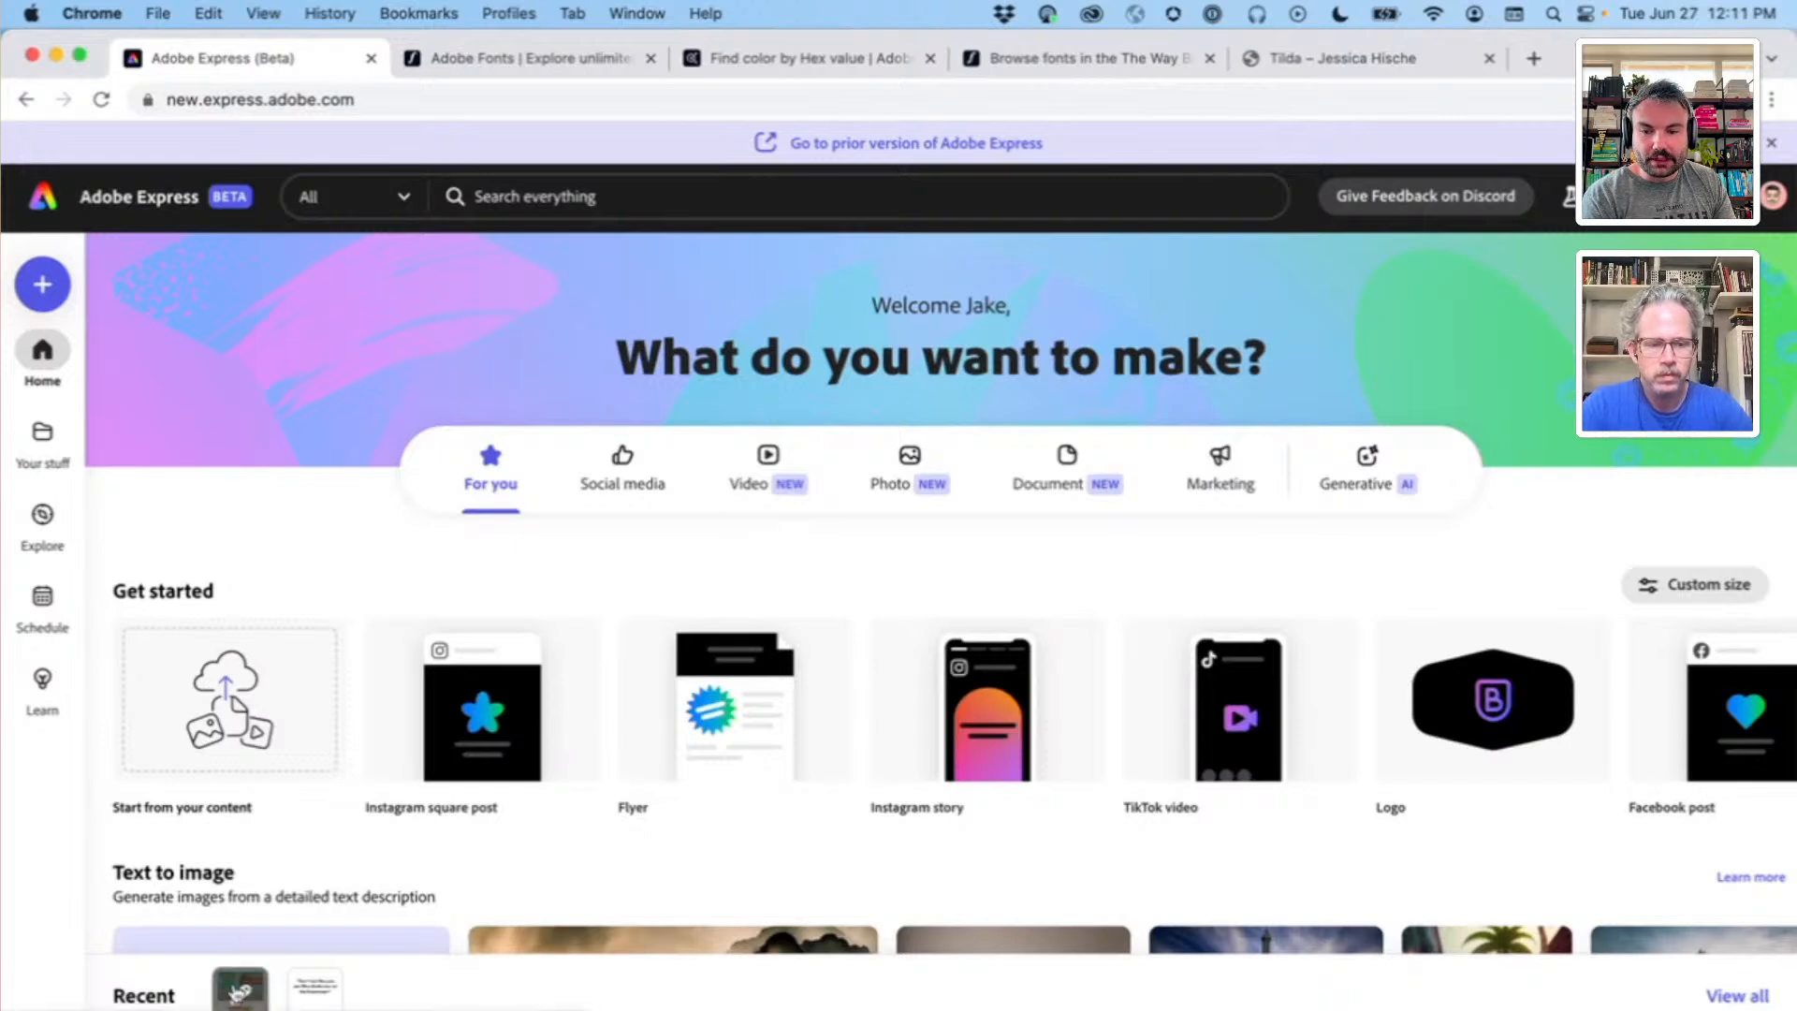
# Step: Open the recent Wes Anderson Inspired Fonts project and look over all its pages in the grid overview
pyautogui.click(239, 990)
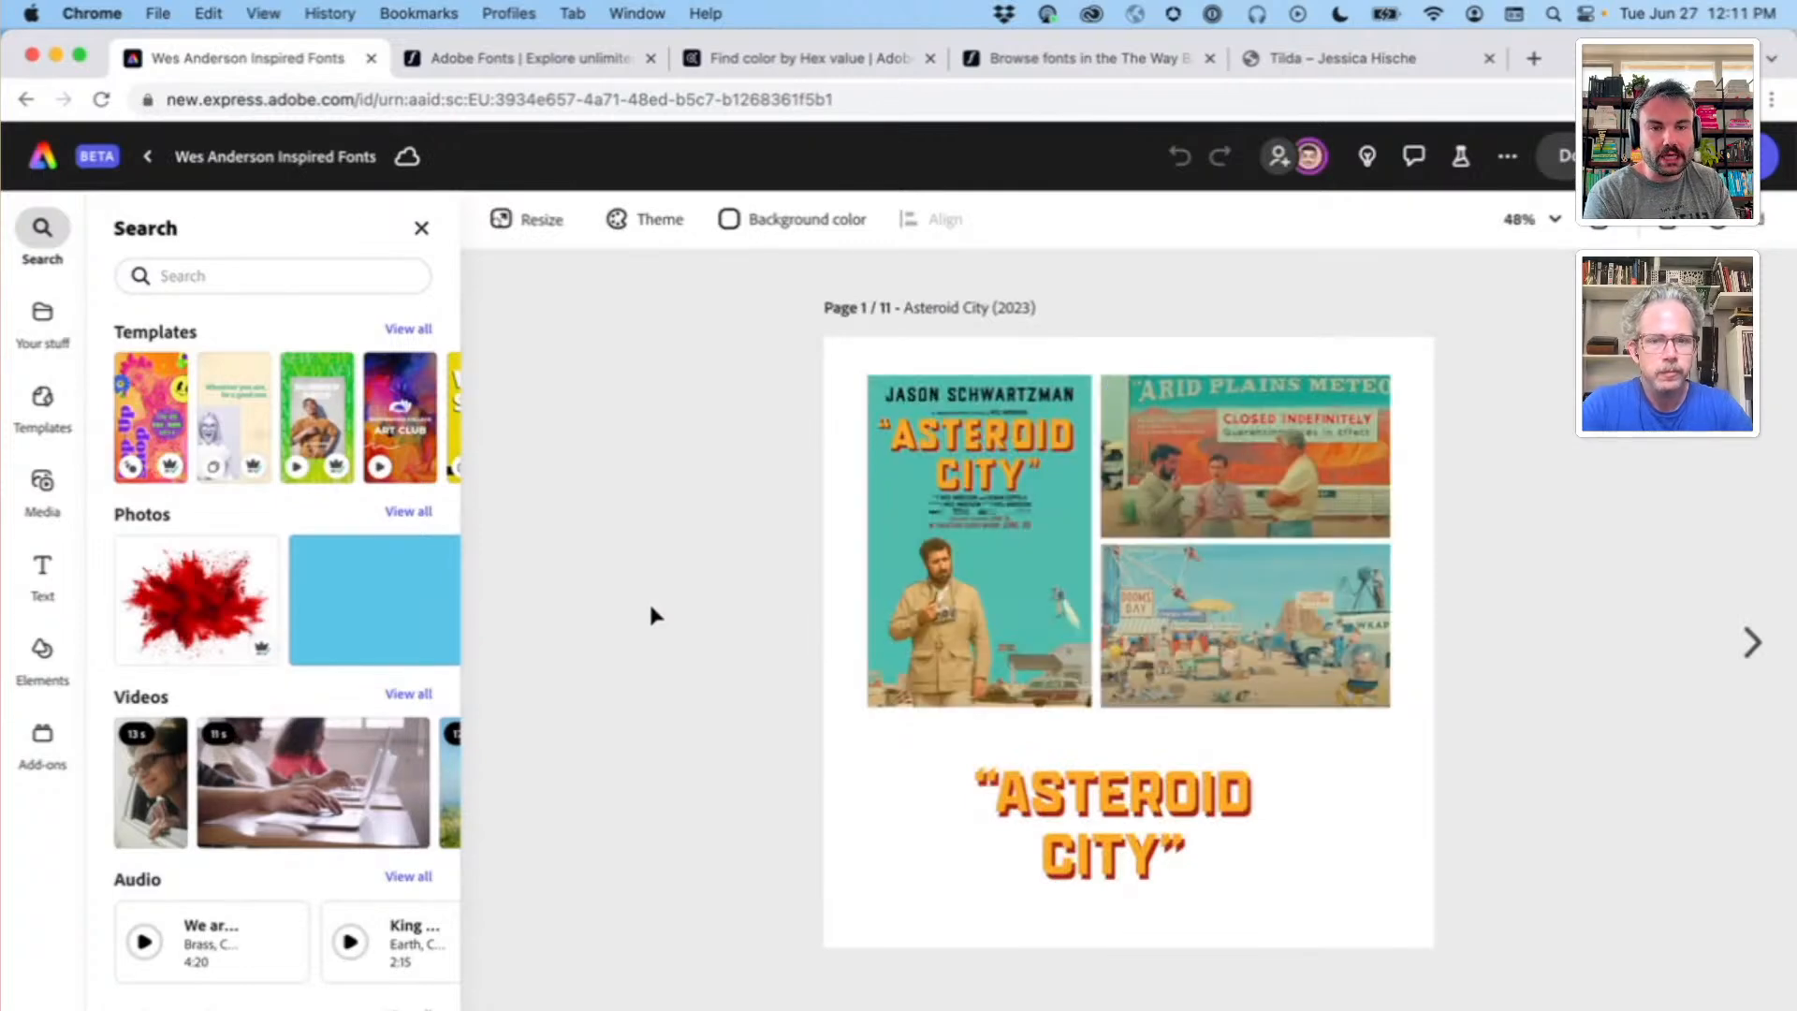
pyautogui.click(1600, 220)
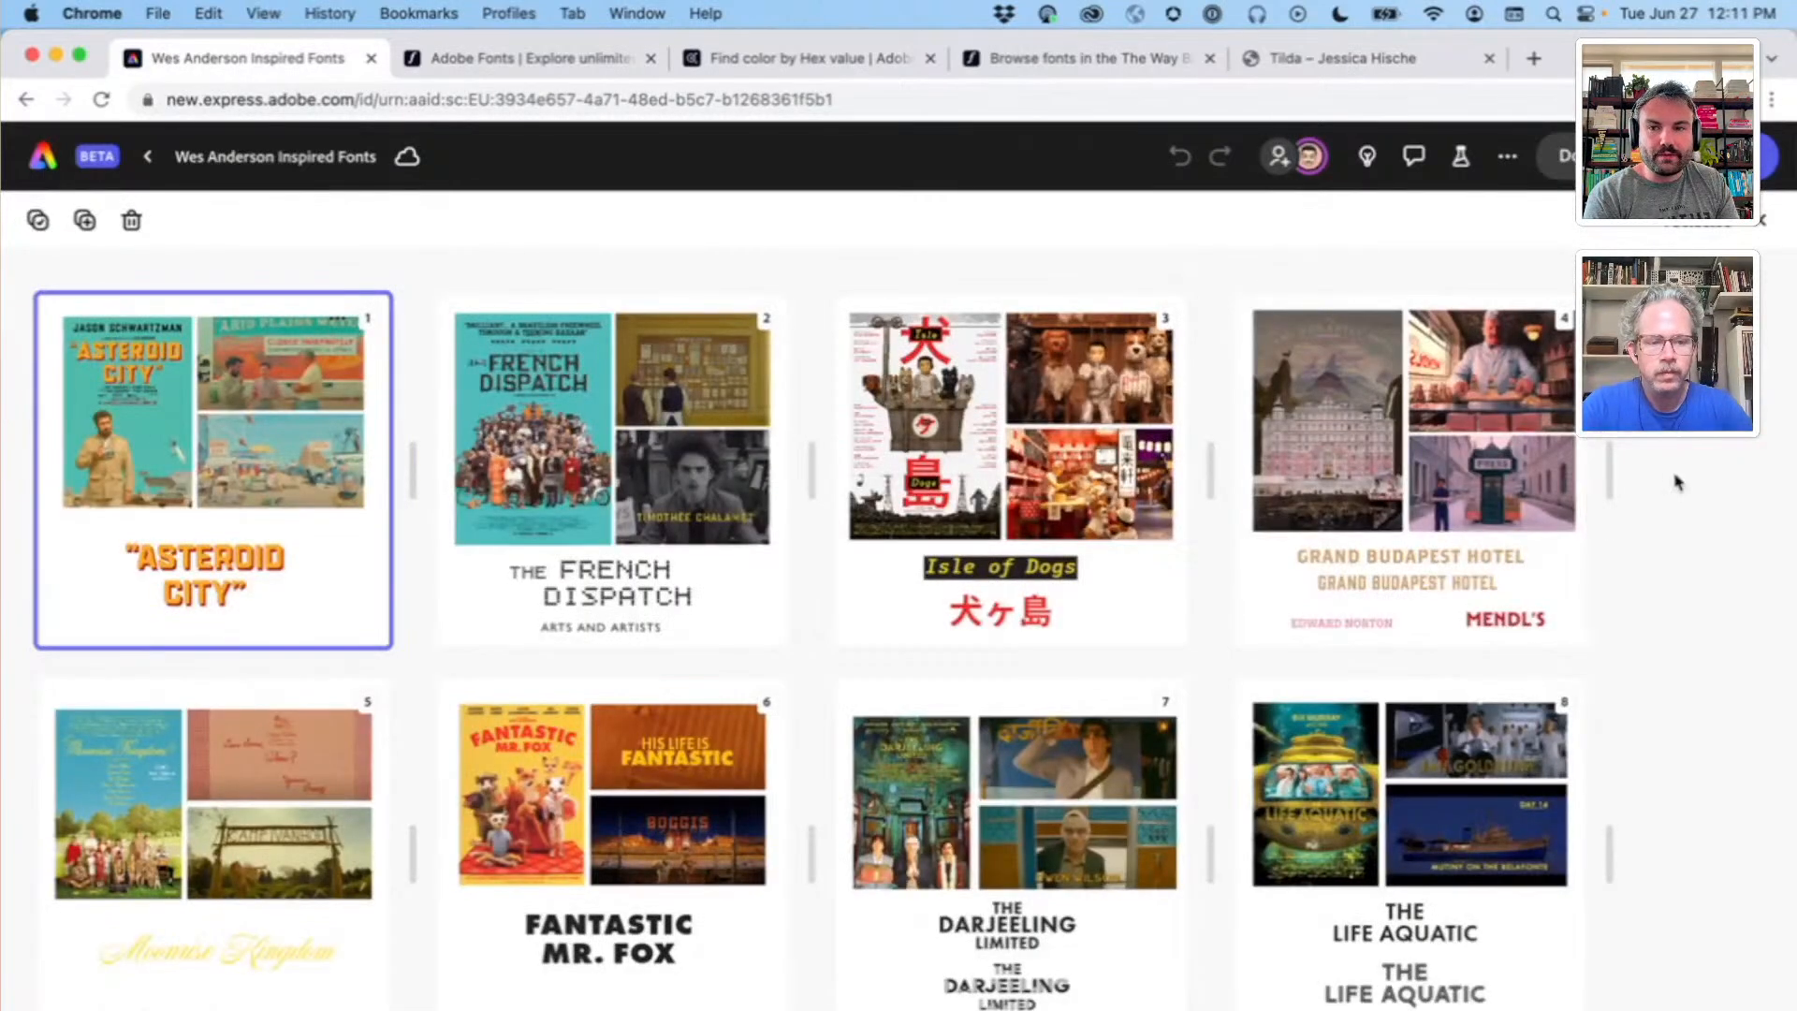
pyautogui.scroll(-1, 1675, 482)
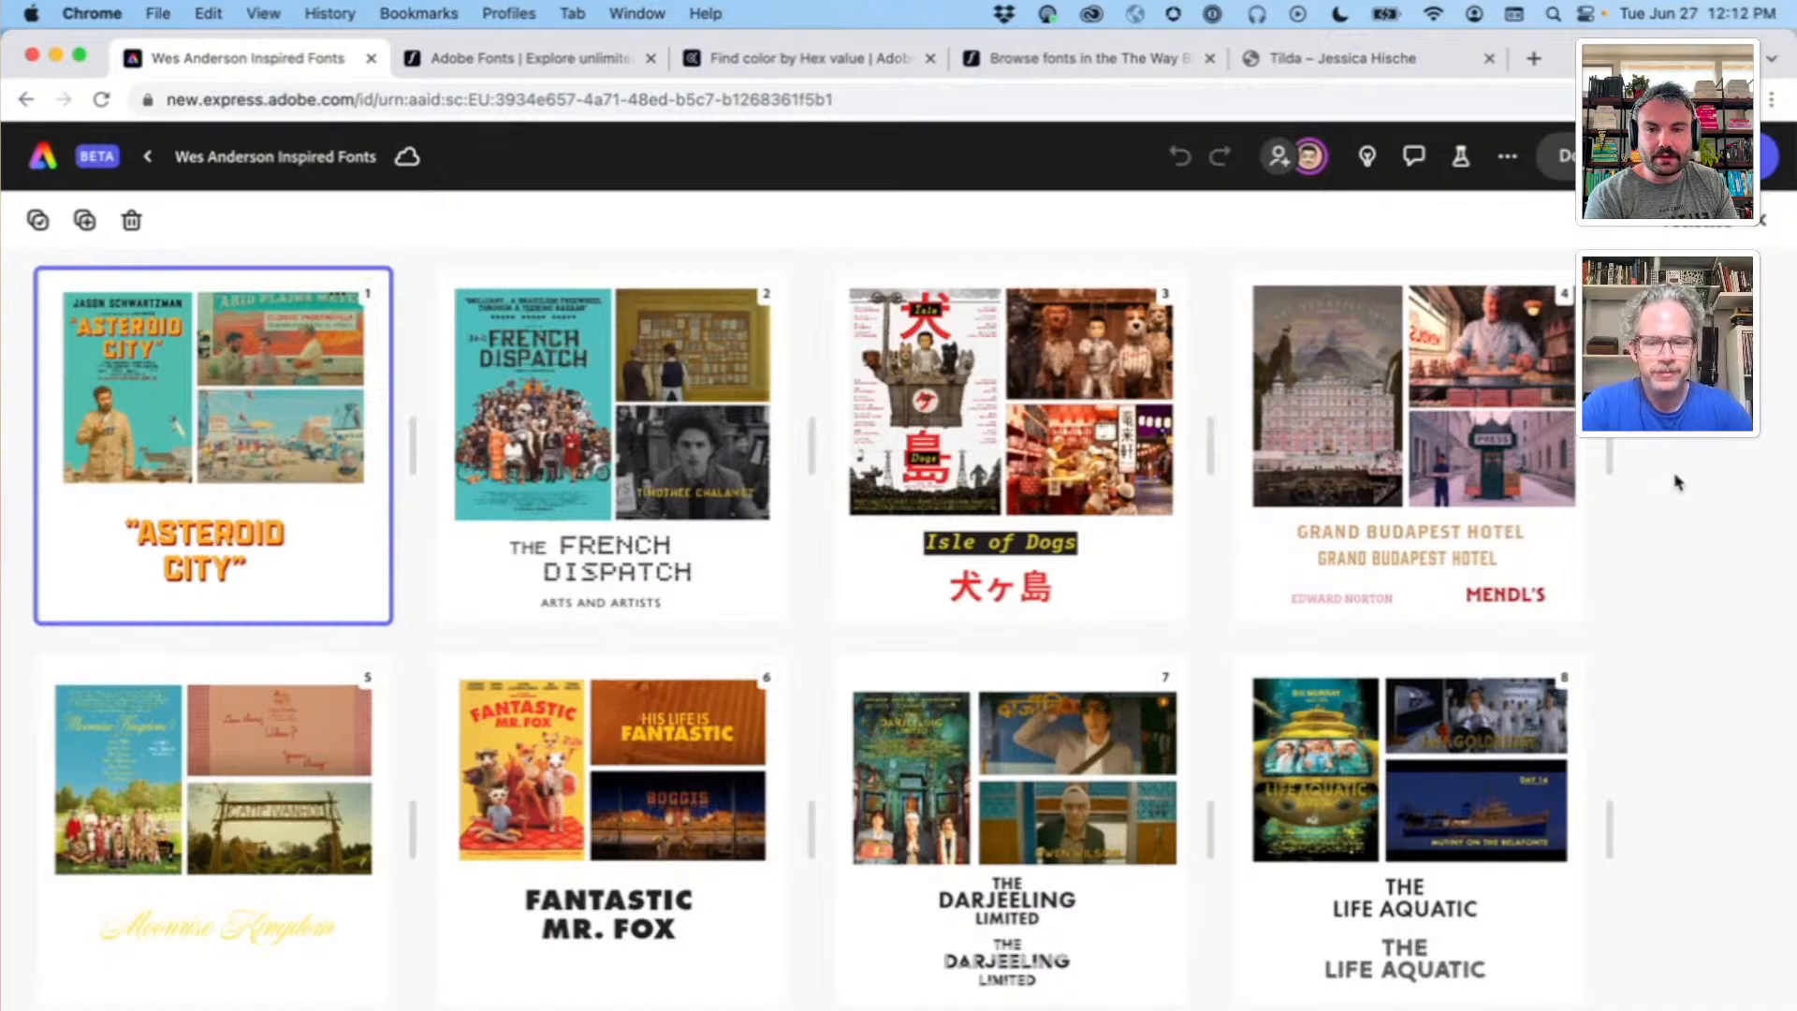
pyautogui.scroll(-5, 1685, 561)
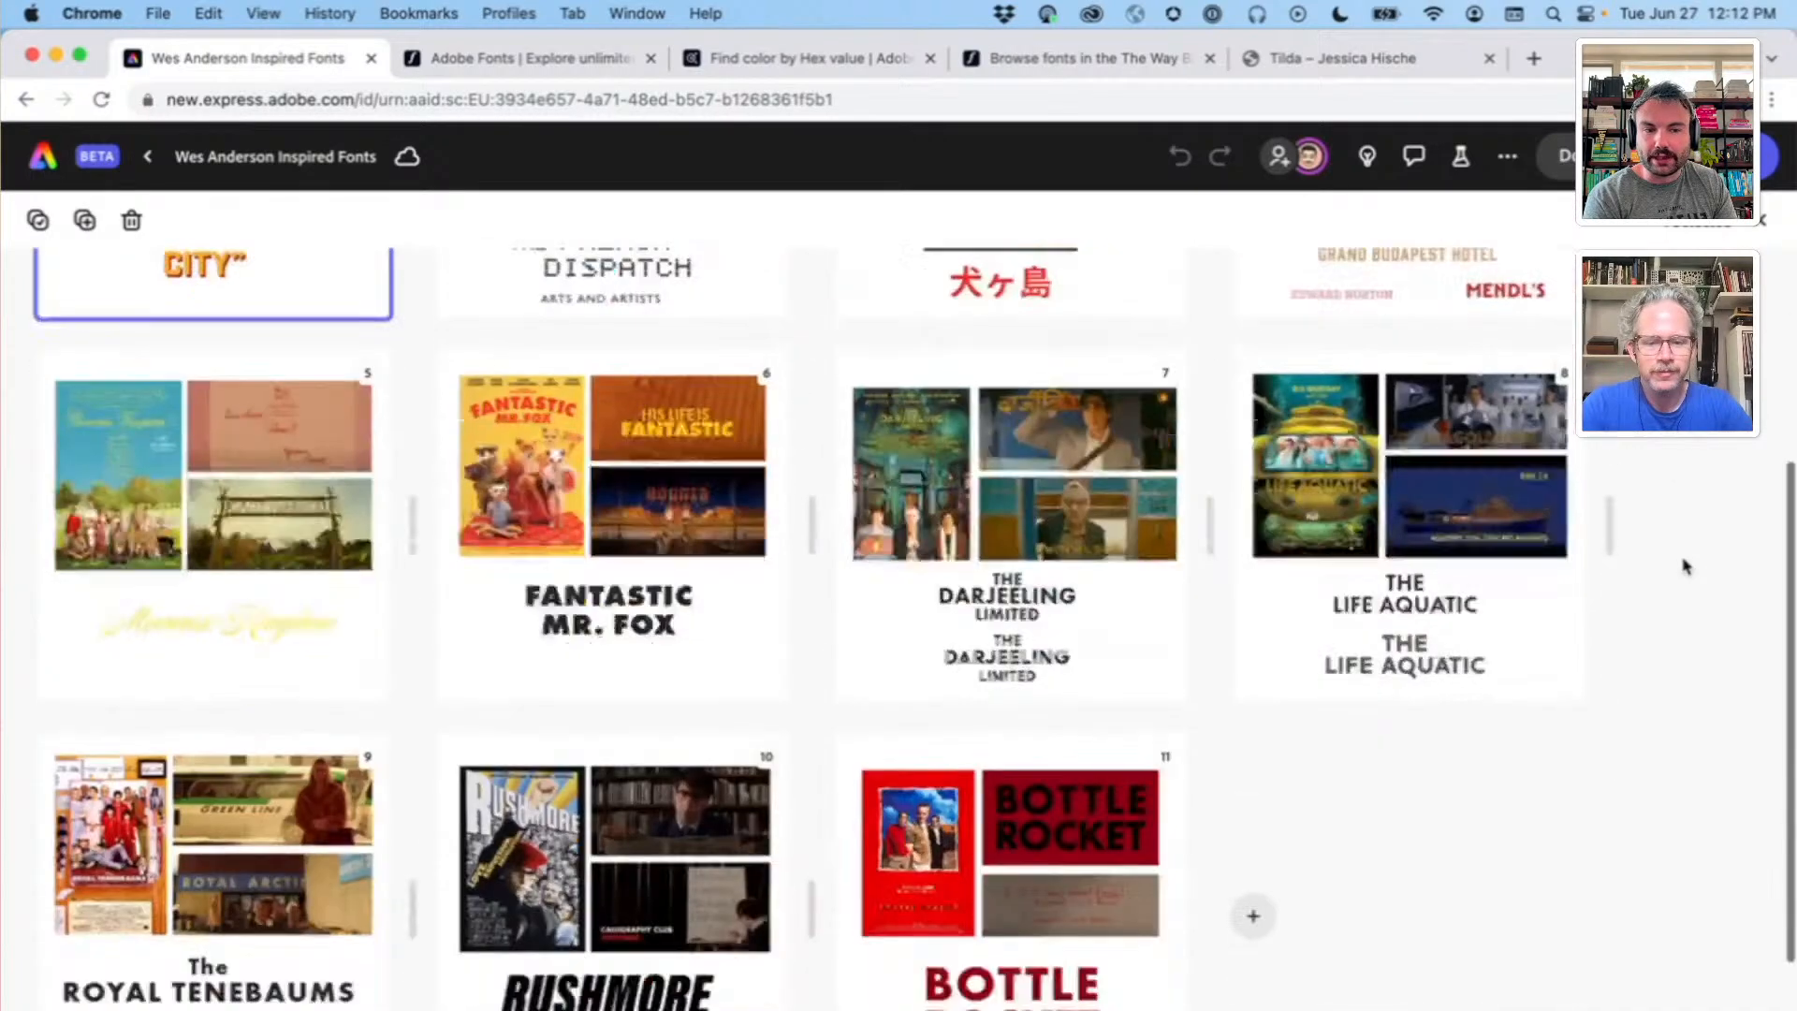
pyautogui.scroll(-2, 1684, 566)
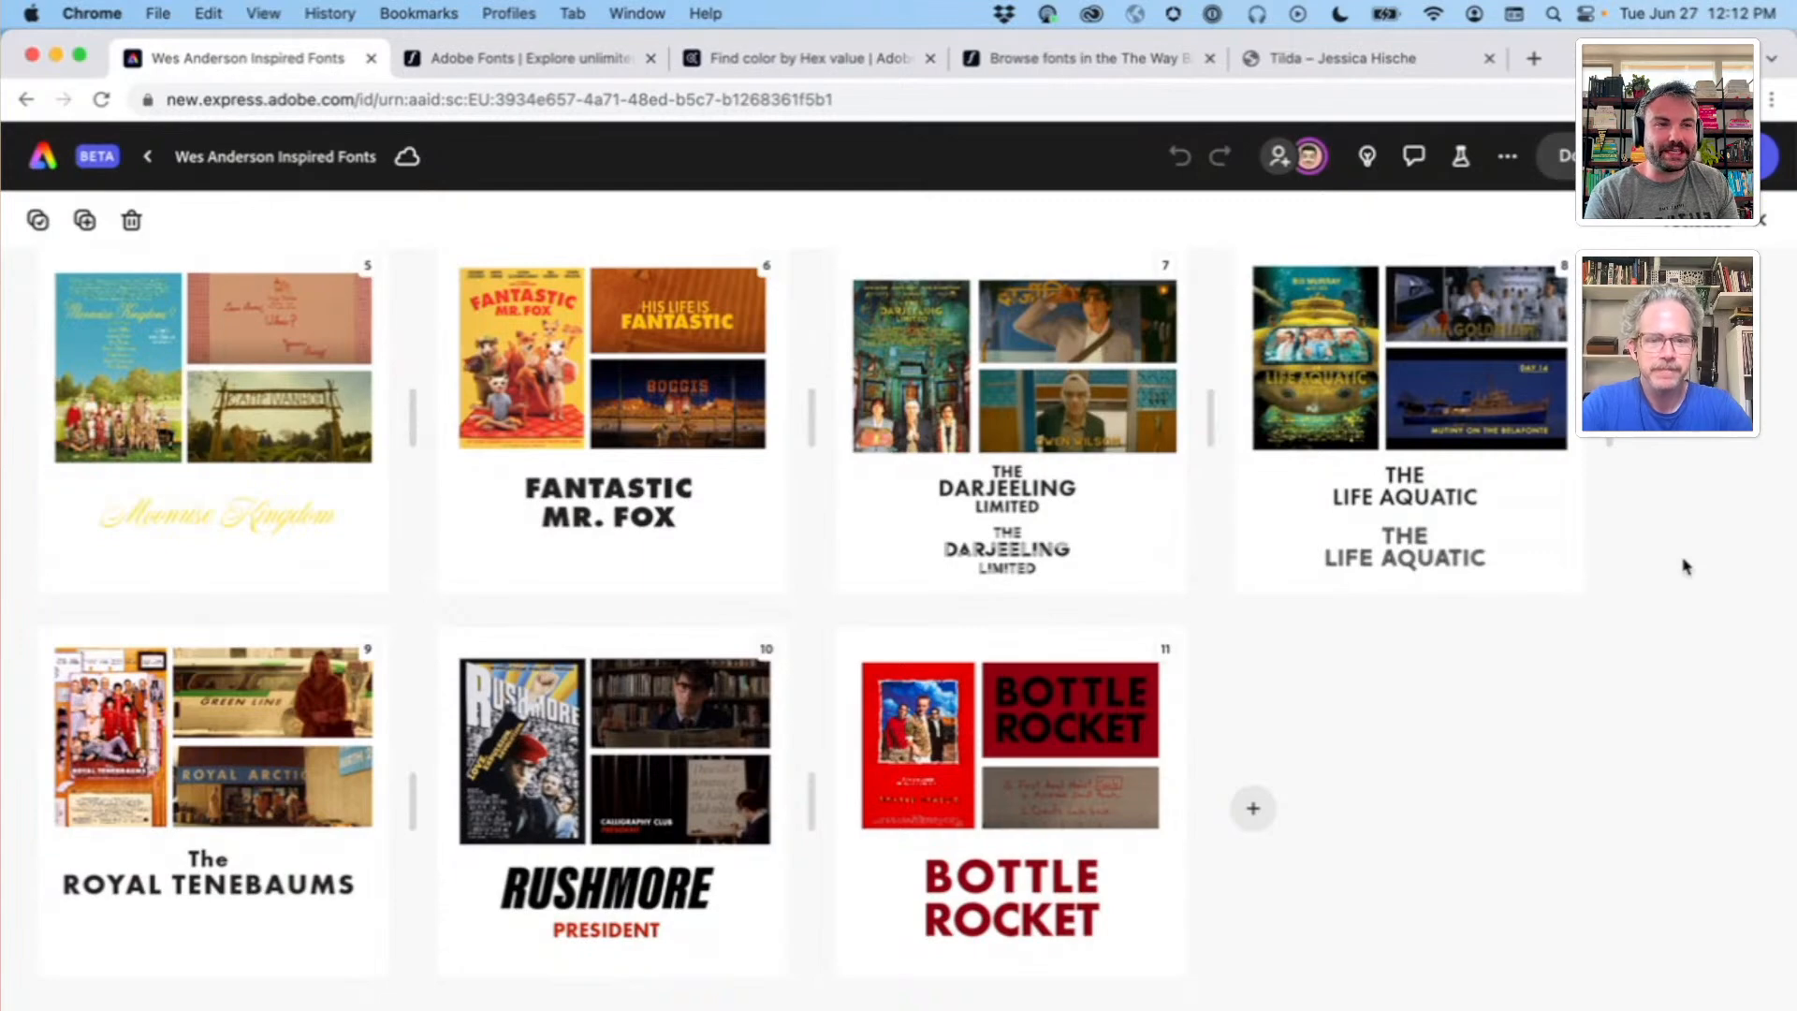
pyautogui.scroll(5, 1685, 566)
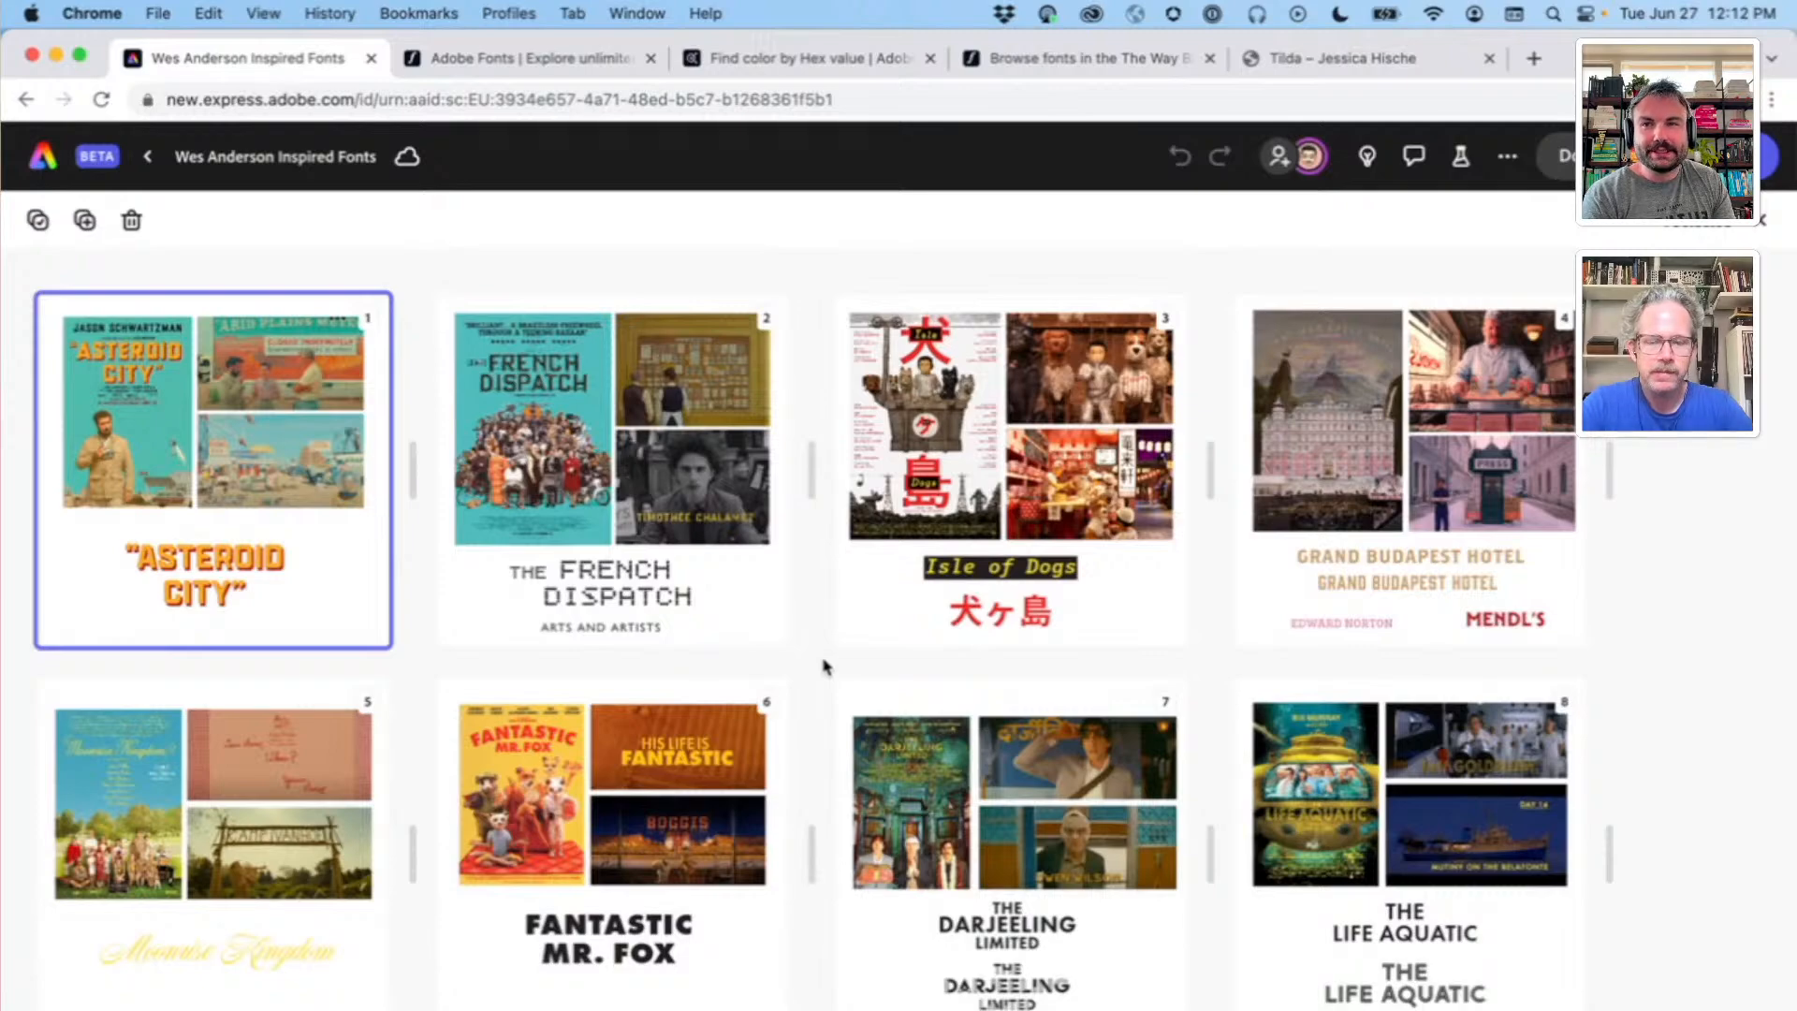
pyautogui.scroll(-5, 823, 667)
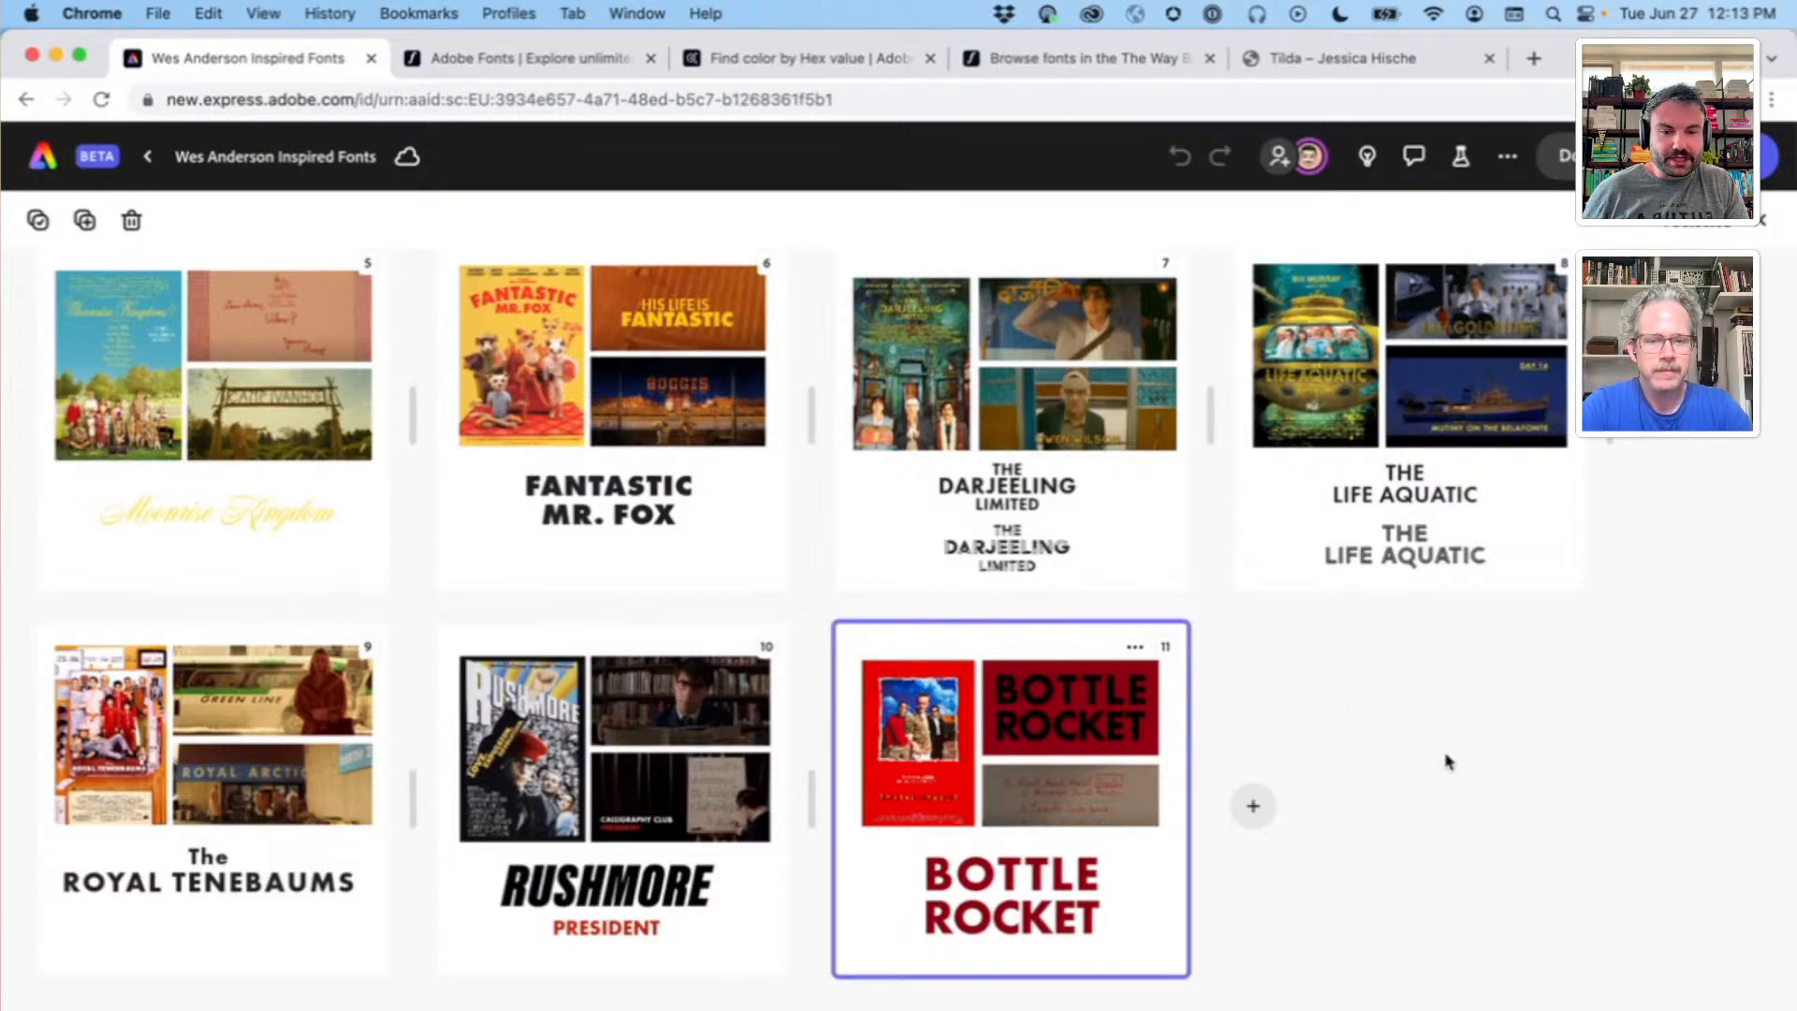
# Step: Open the Bottle Rocket (1996) page and check the font settings of its dark red title text
pyautogui.doubleClick(1097, 855)
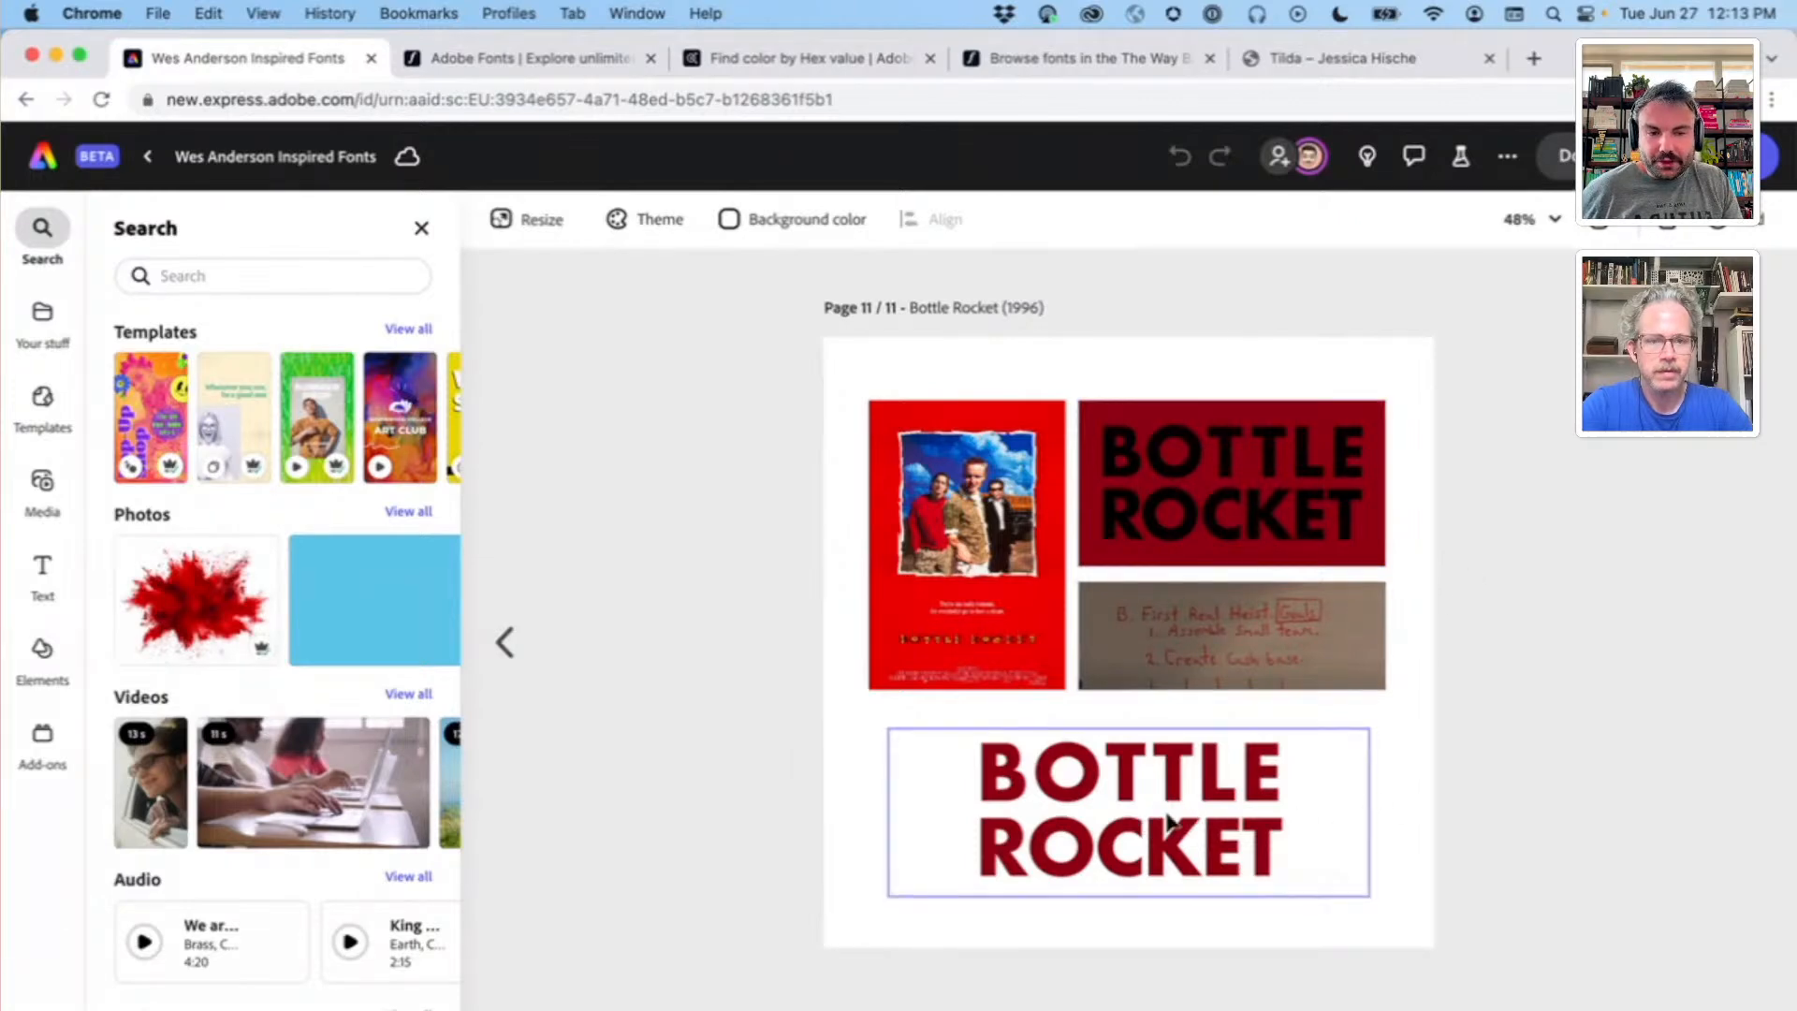
pyautogui.click(1315, 811)
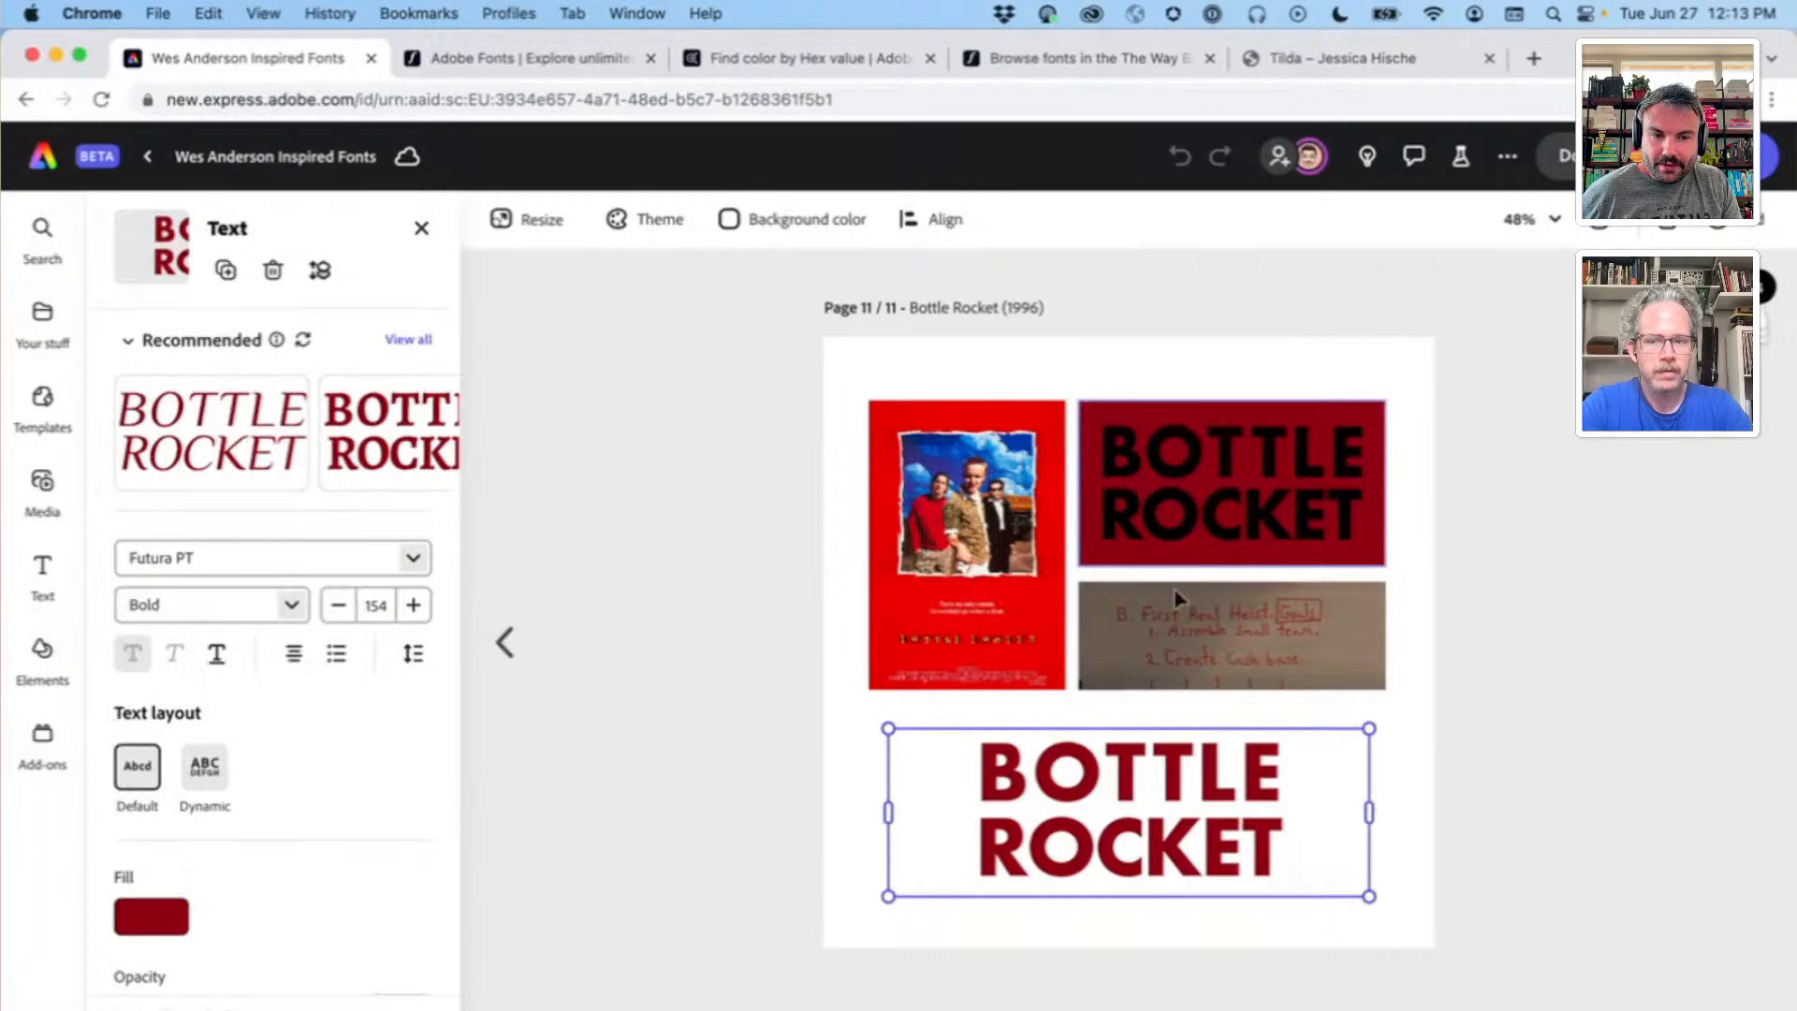
pyautogui.click(1456, 574)
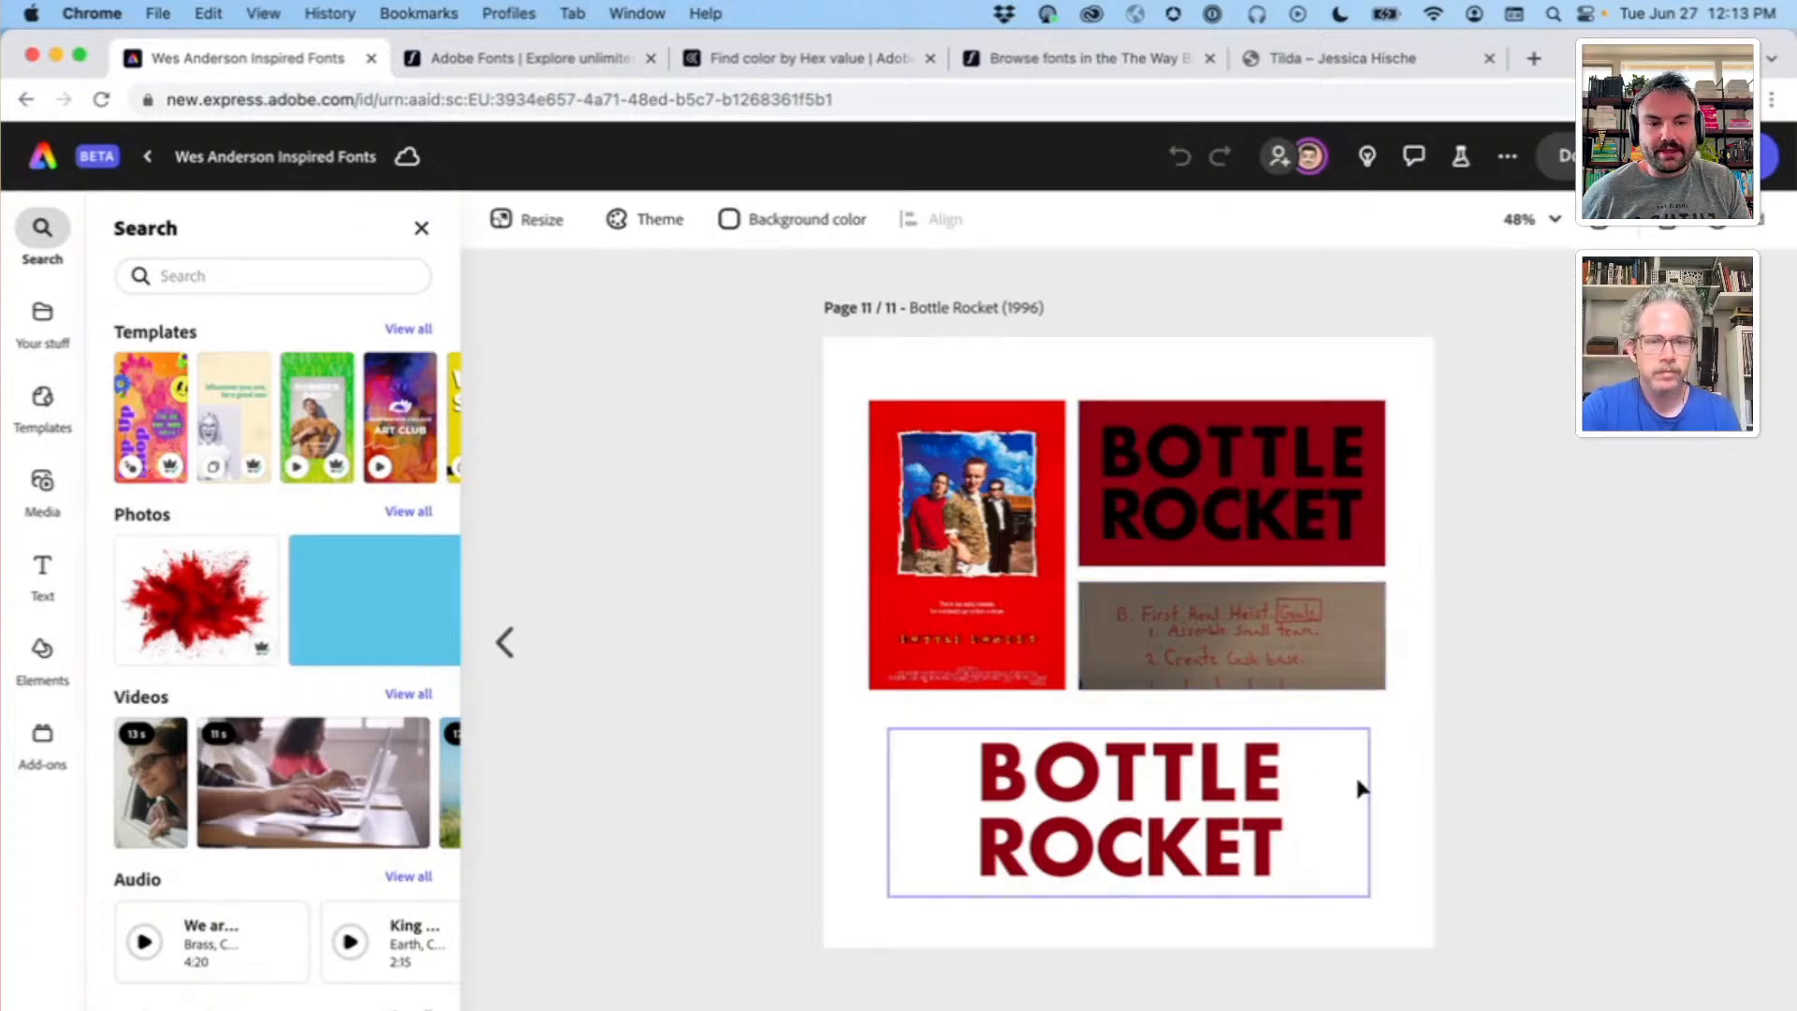
# Step: Examine the lettering on the Bottle Rocket poster, title card and handwritten note up close
pyautogui.scroll(3, 1255, 524)
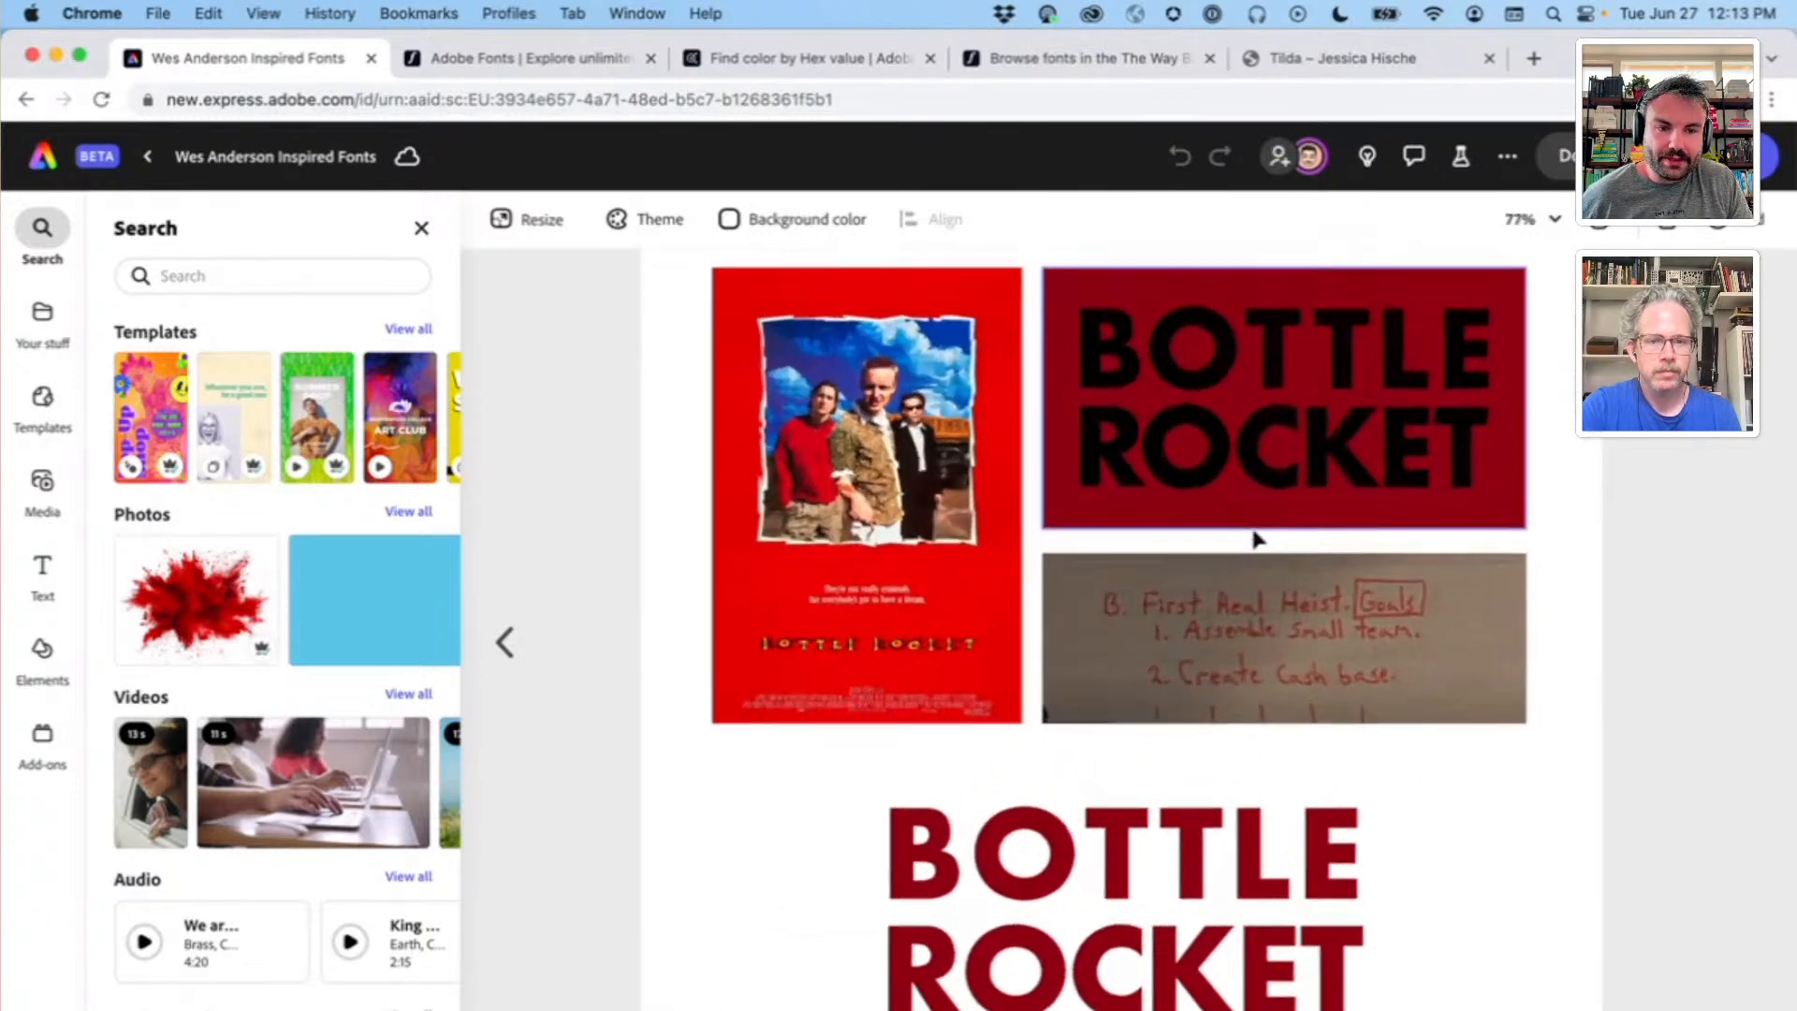
pyautogui.scroll(2, 1251, 534)
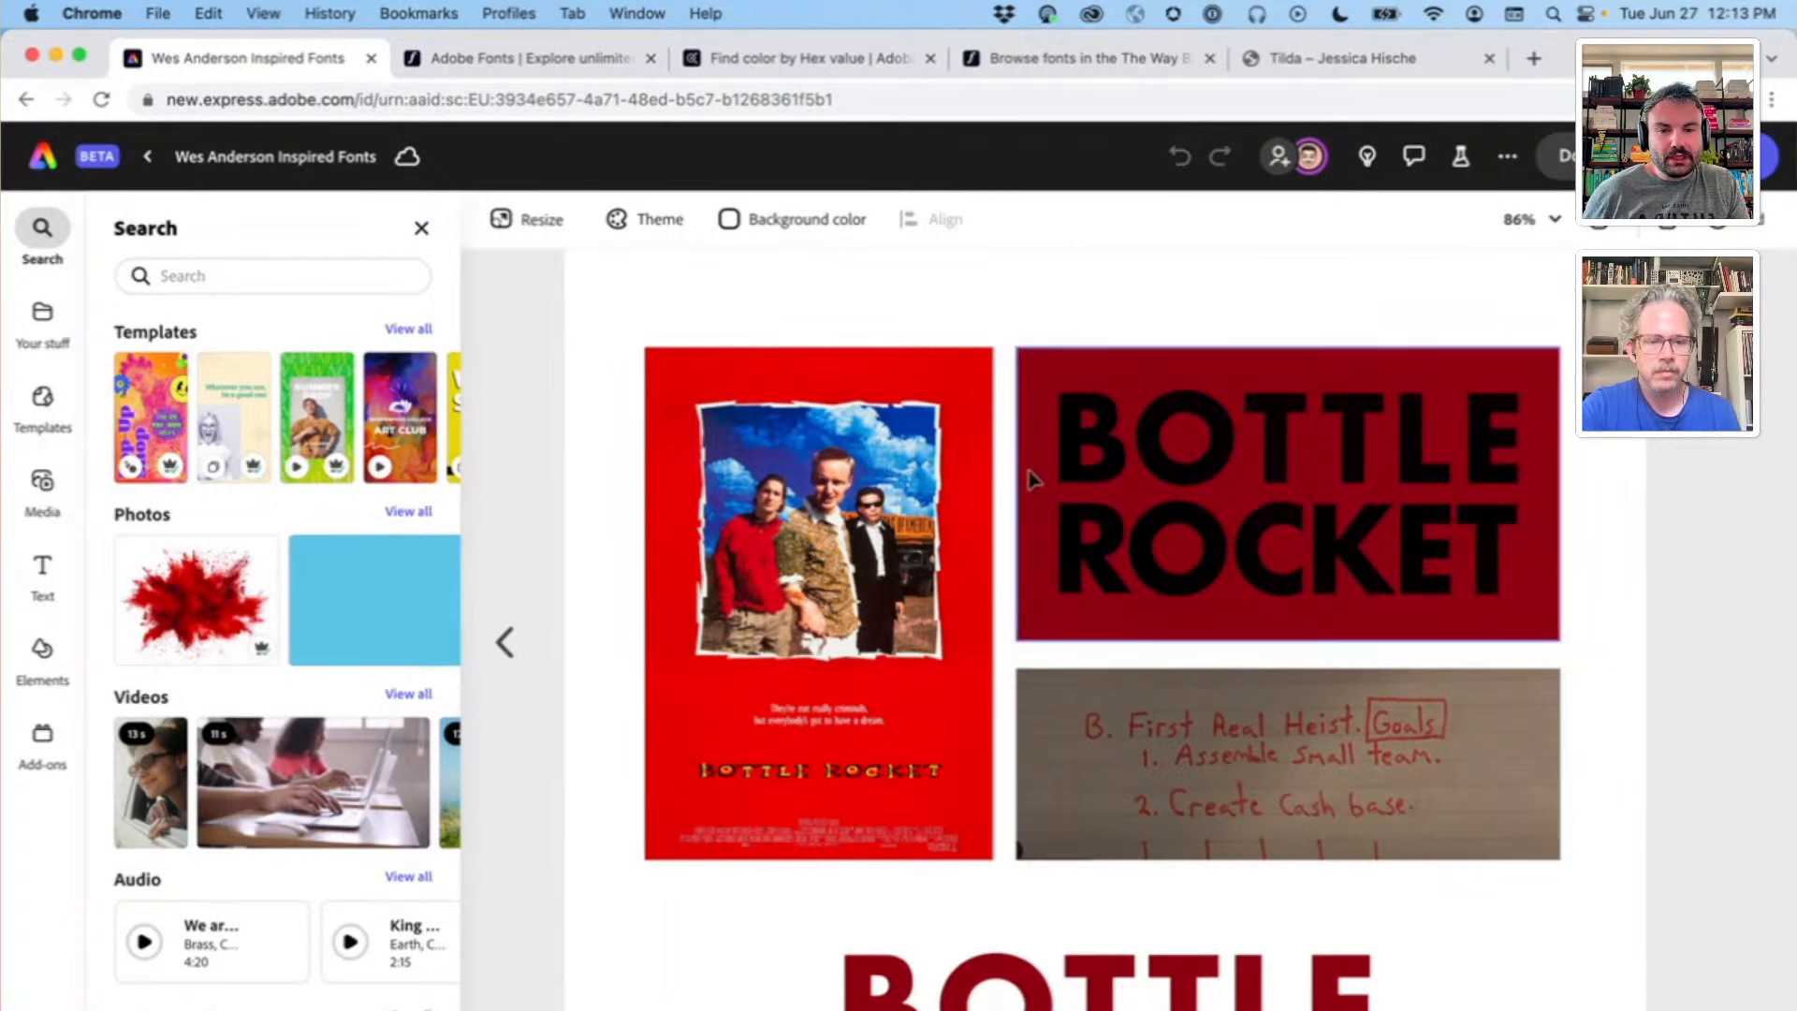
pyautogui.scroll(2, 1029, 479)
pyautogui.scroll(5, 621, 610)
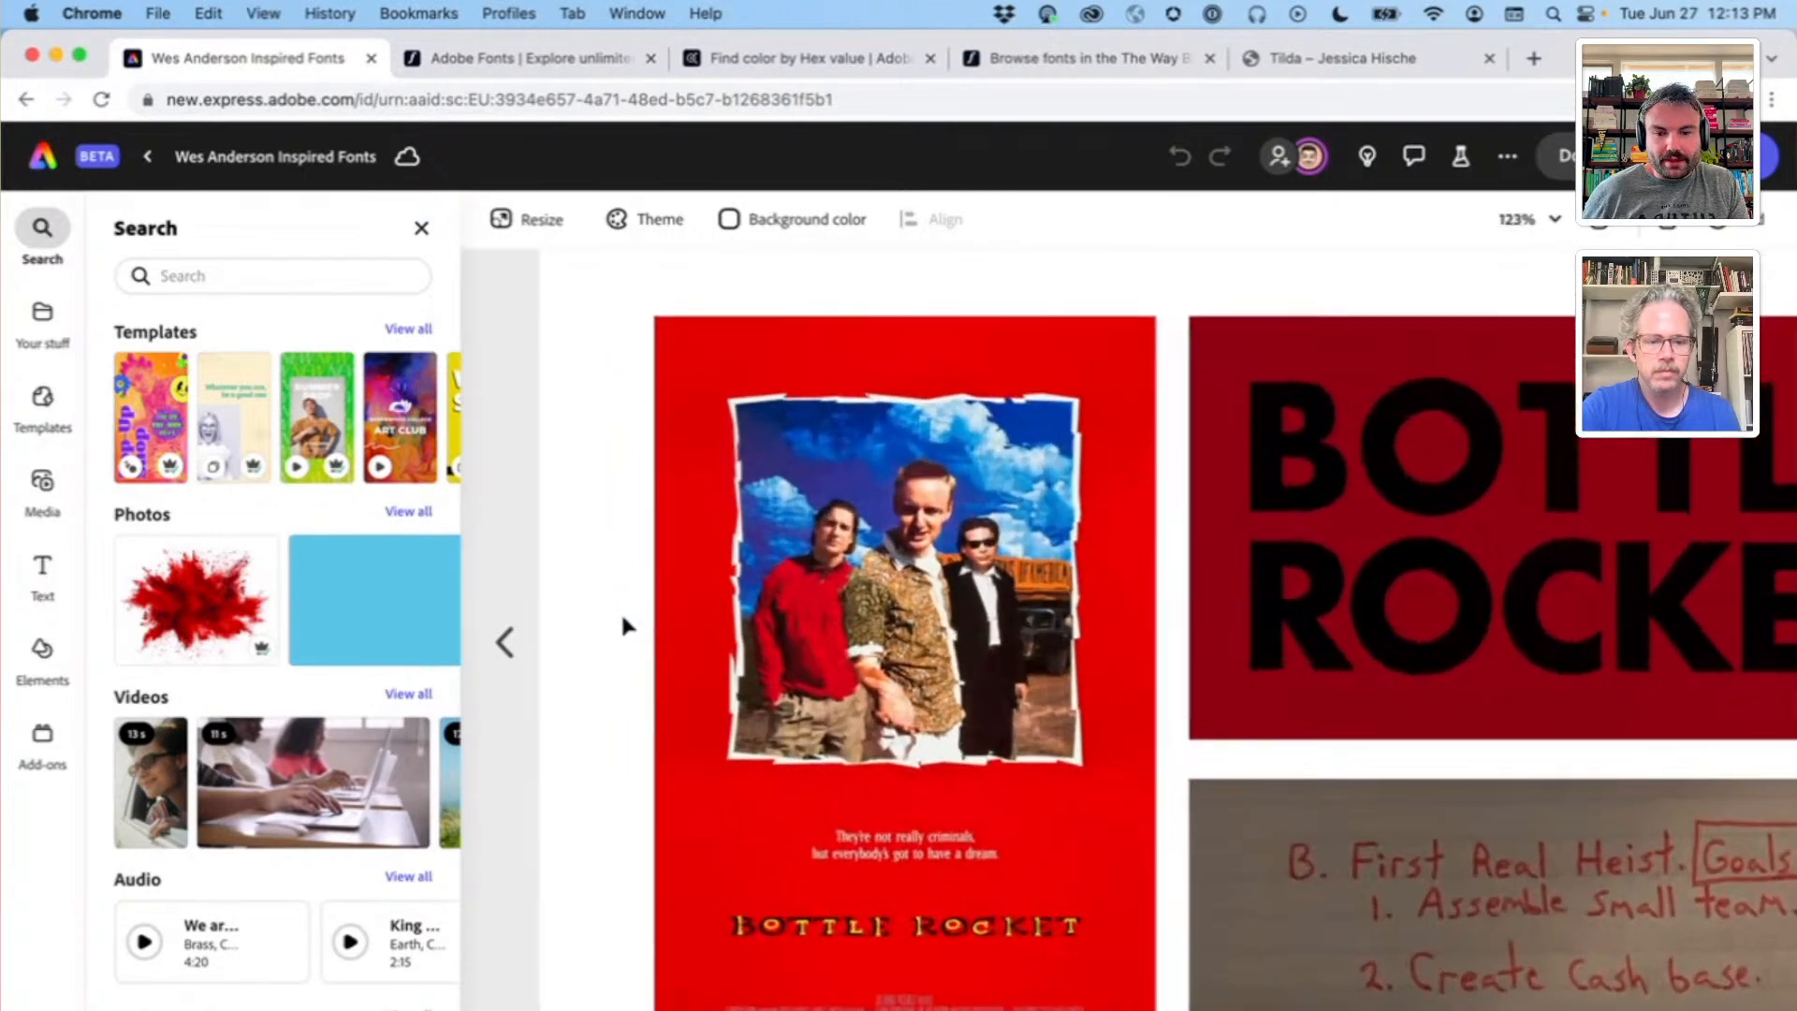
pyautogui.scroll(-4, 621, 611)
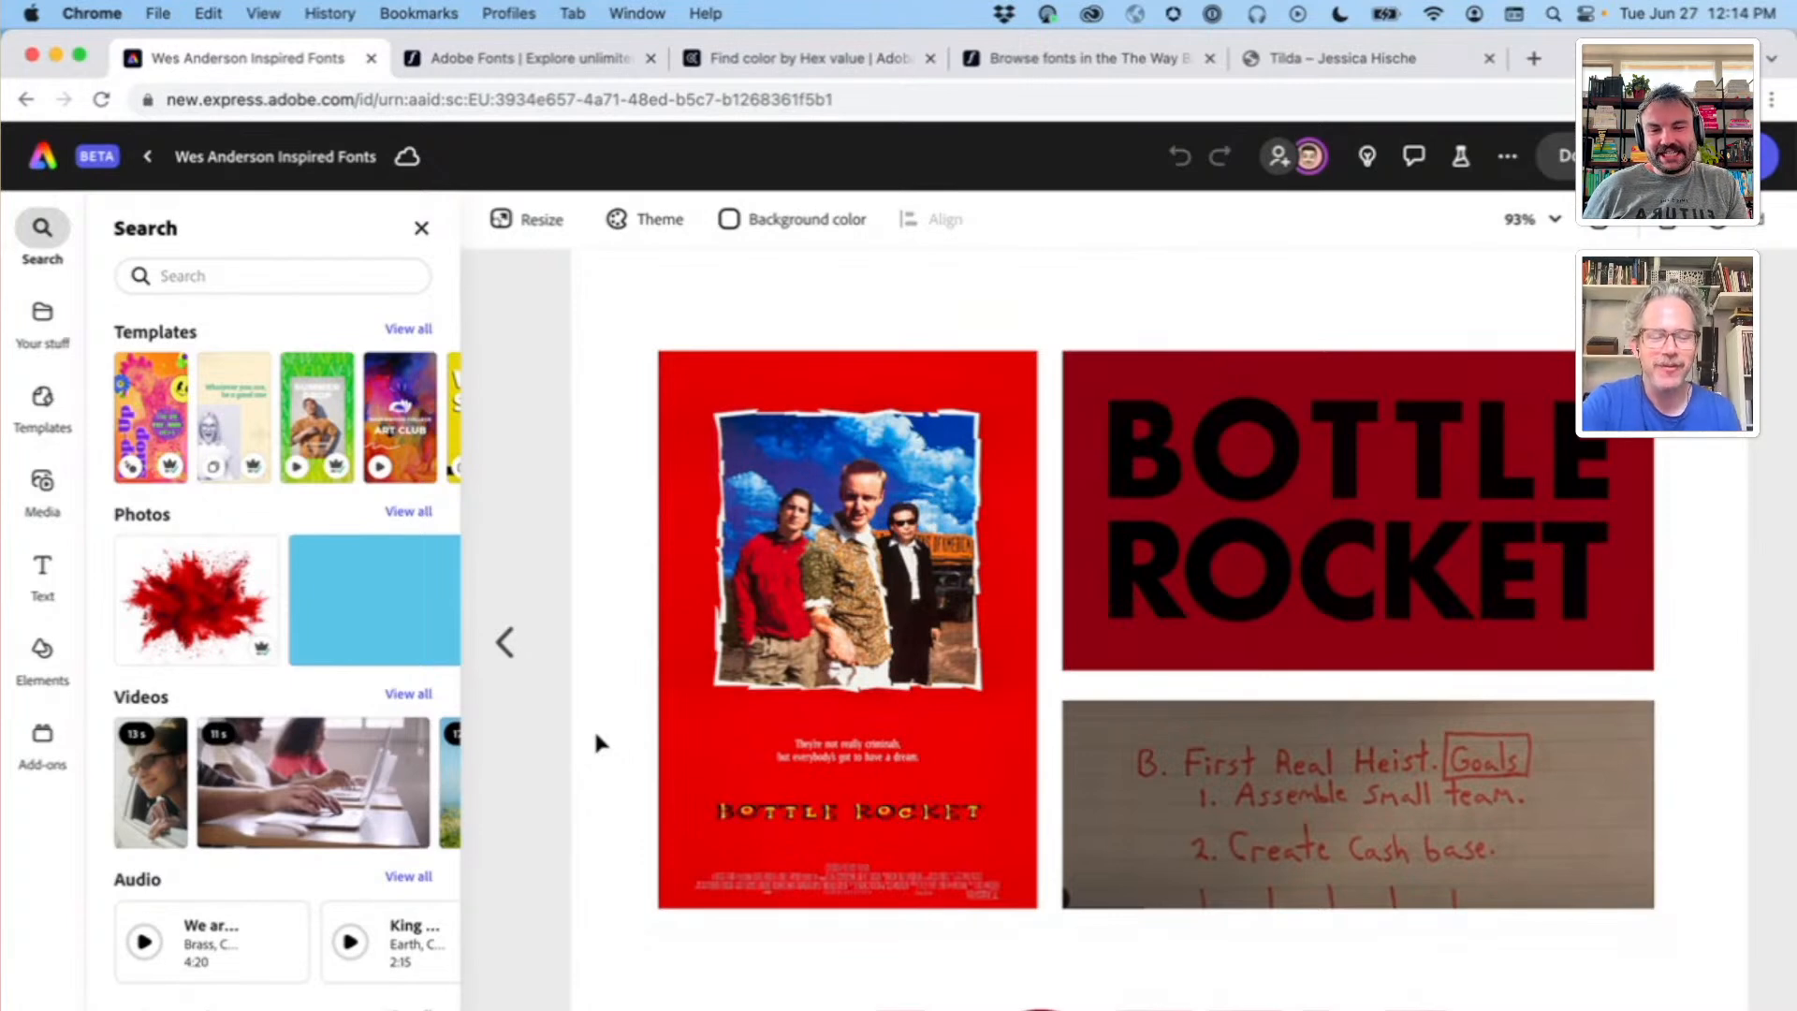
pyautogui.scroll(3, 593, 727)
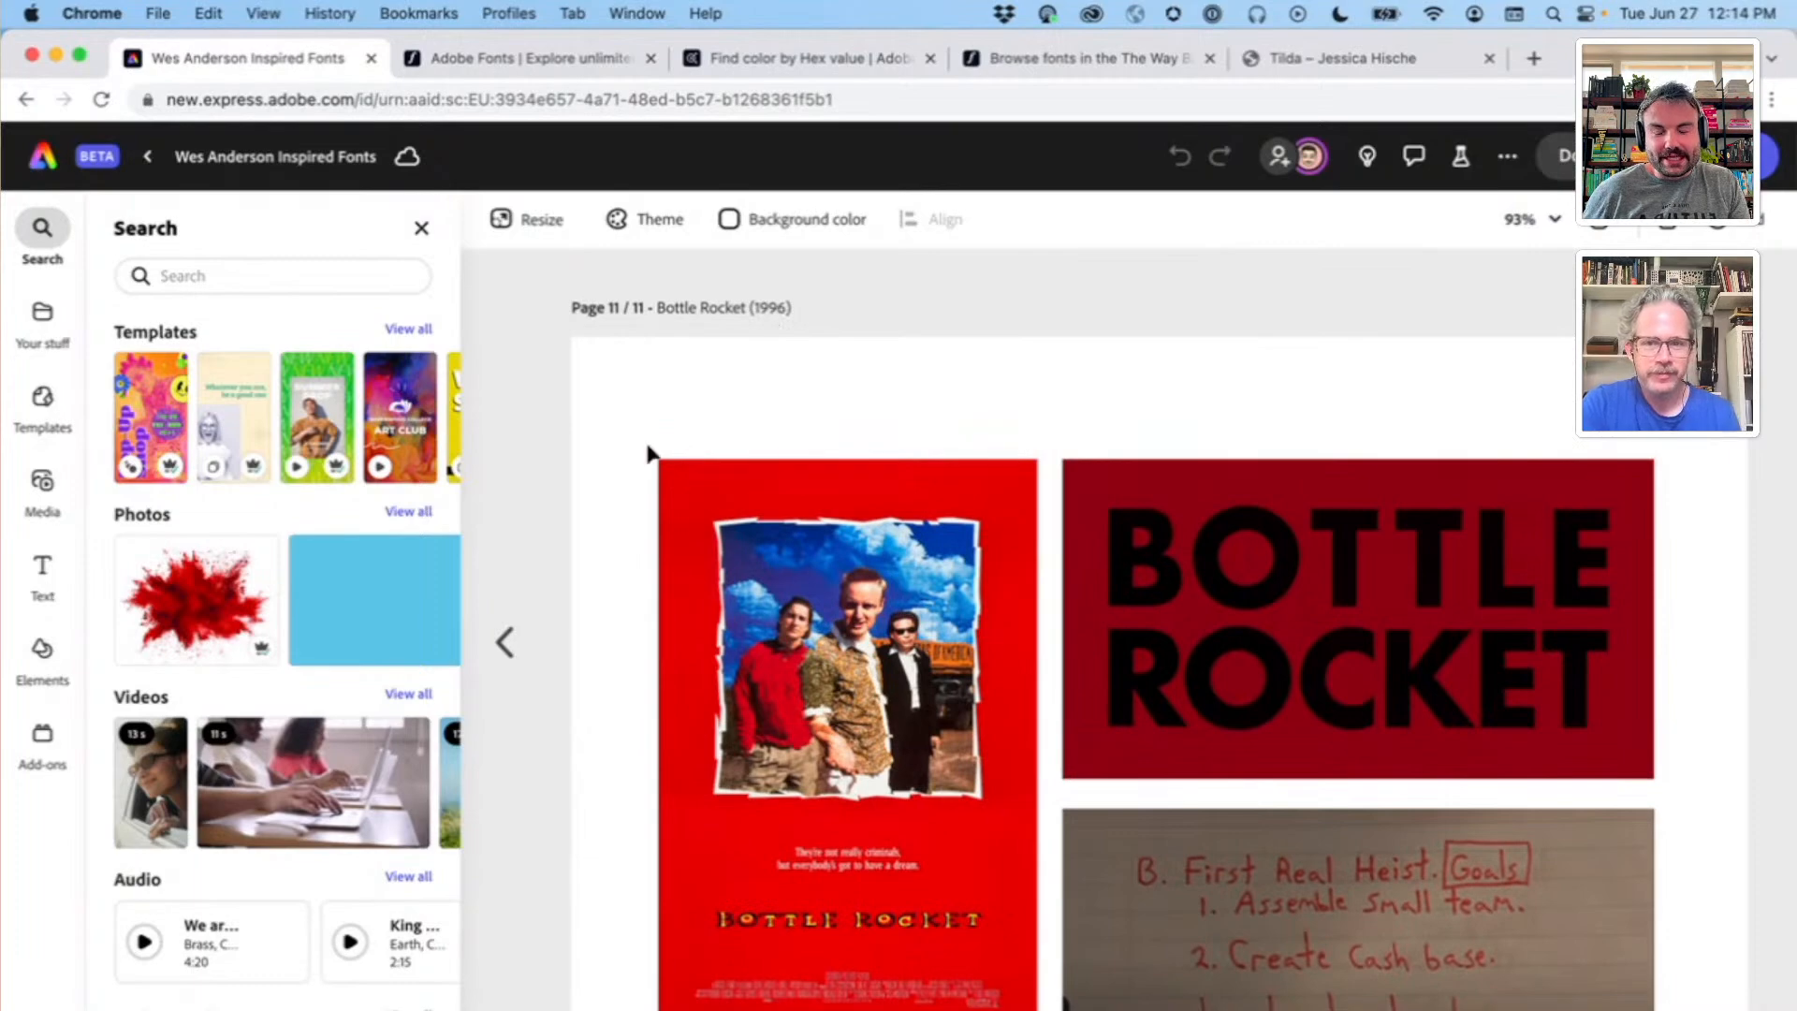
pyautogui.scroll(5, 650, 454)
pyautogui.scroll(1, 651, 454)
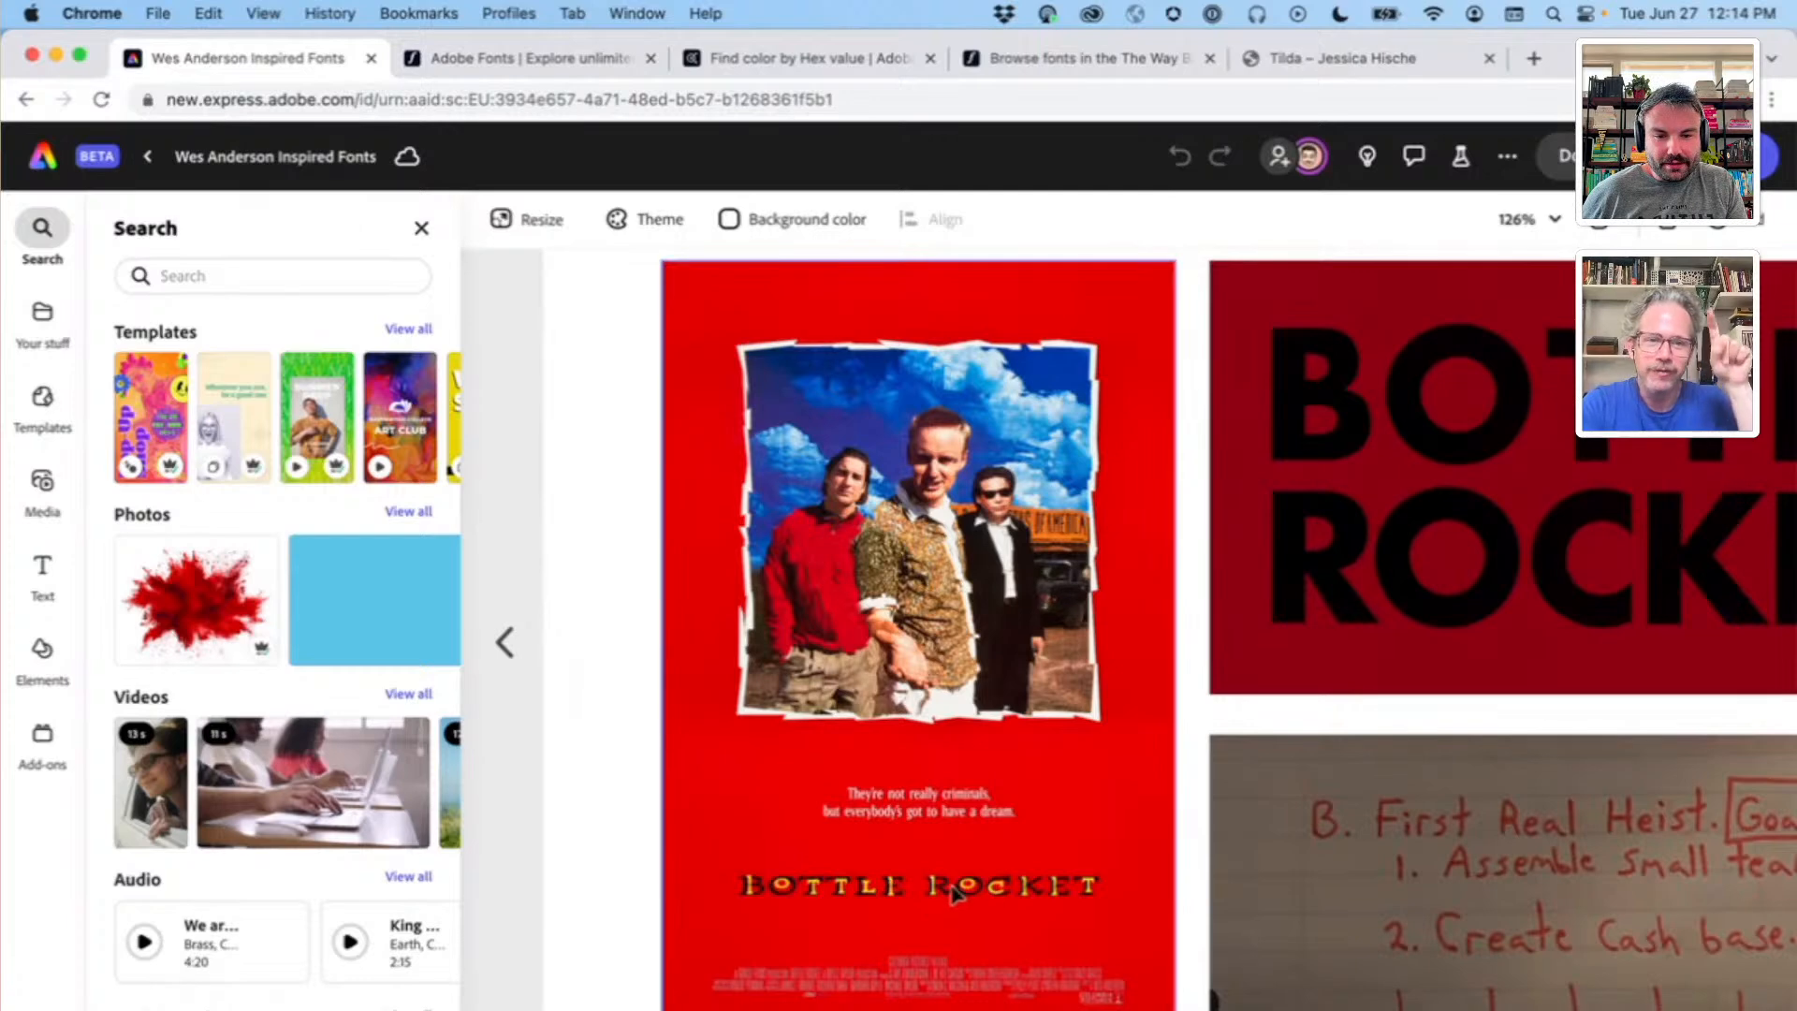
pyautogui.scroll(-5, 1076, 788)
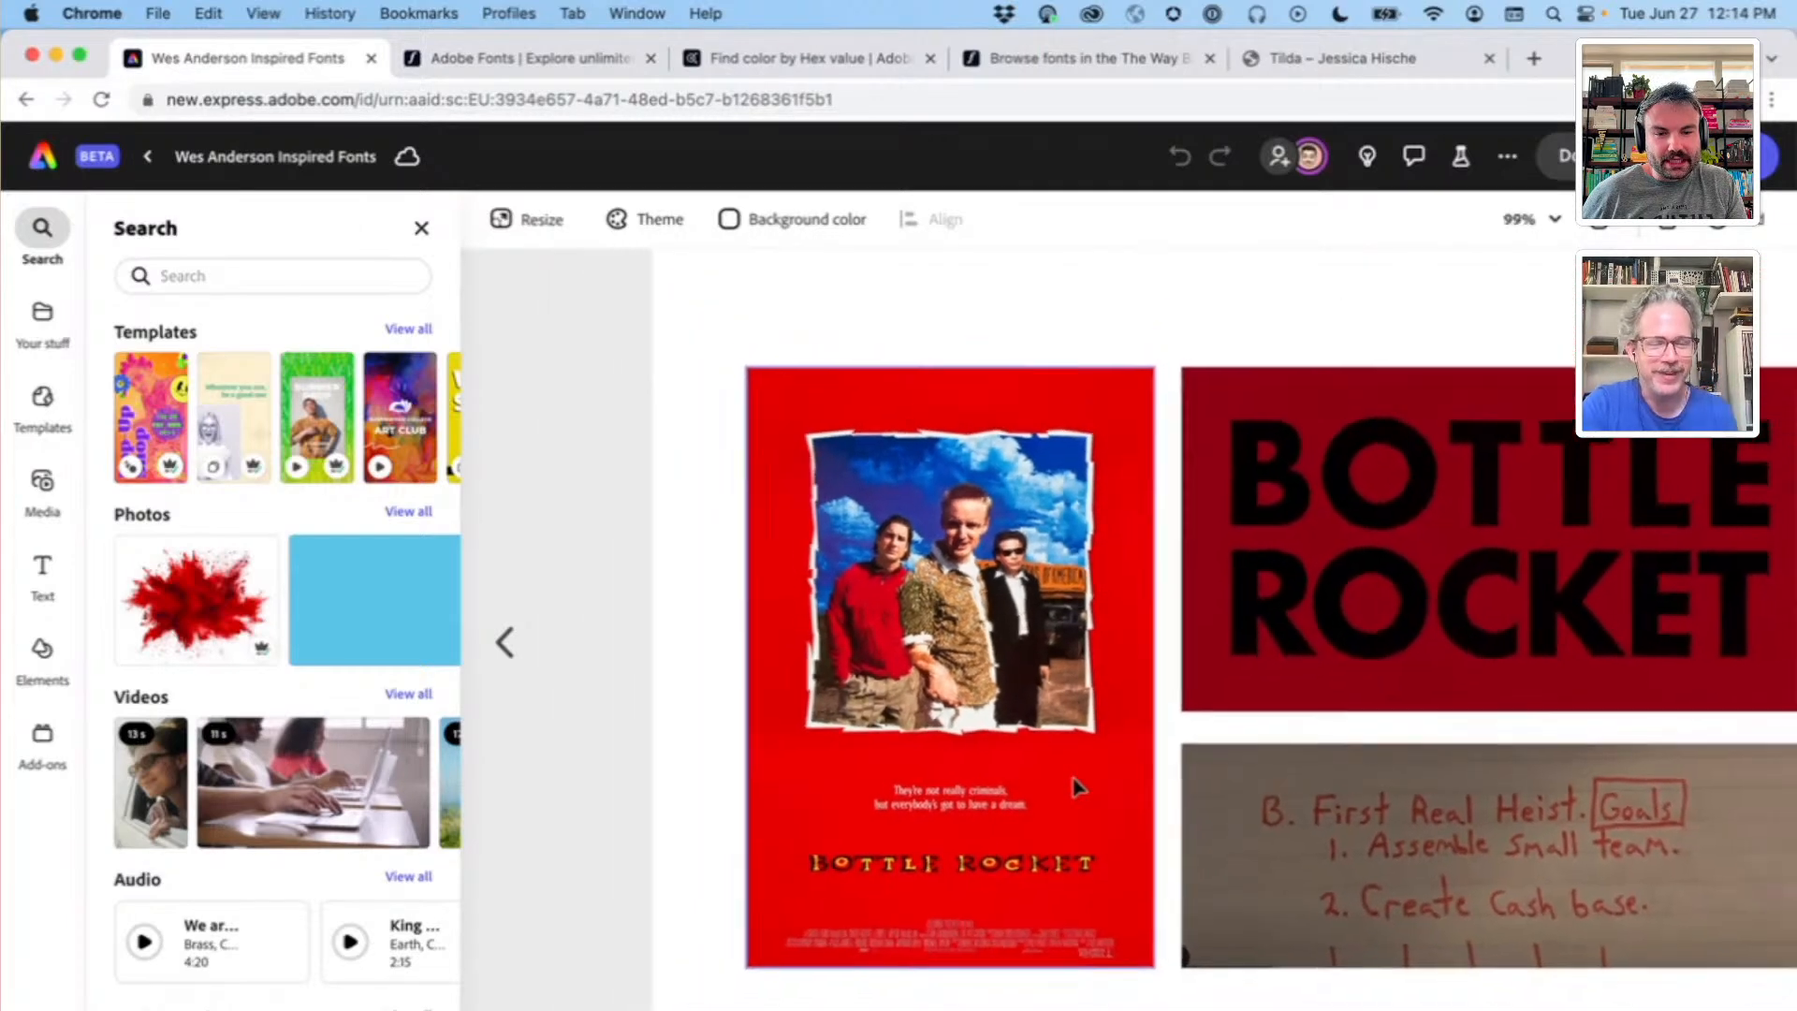
pyautogui.scroll(-5, 737, 661)
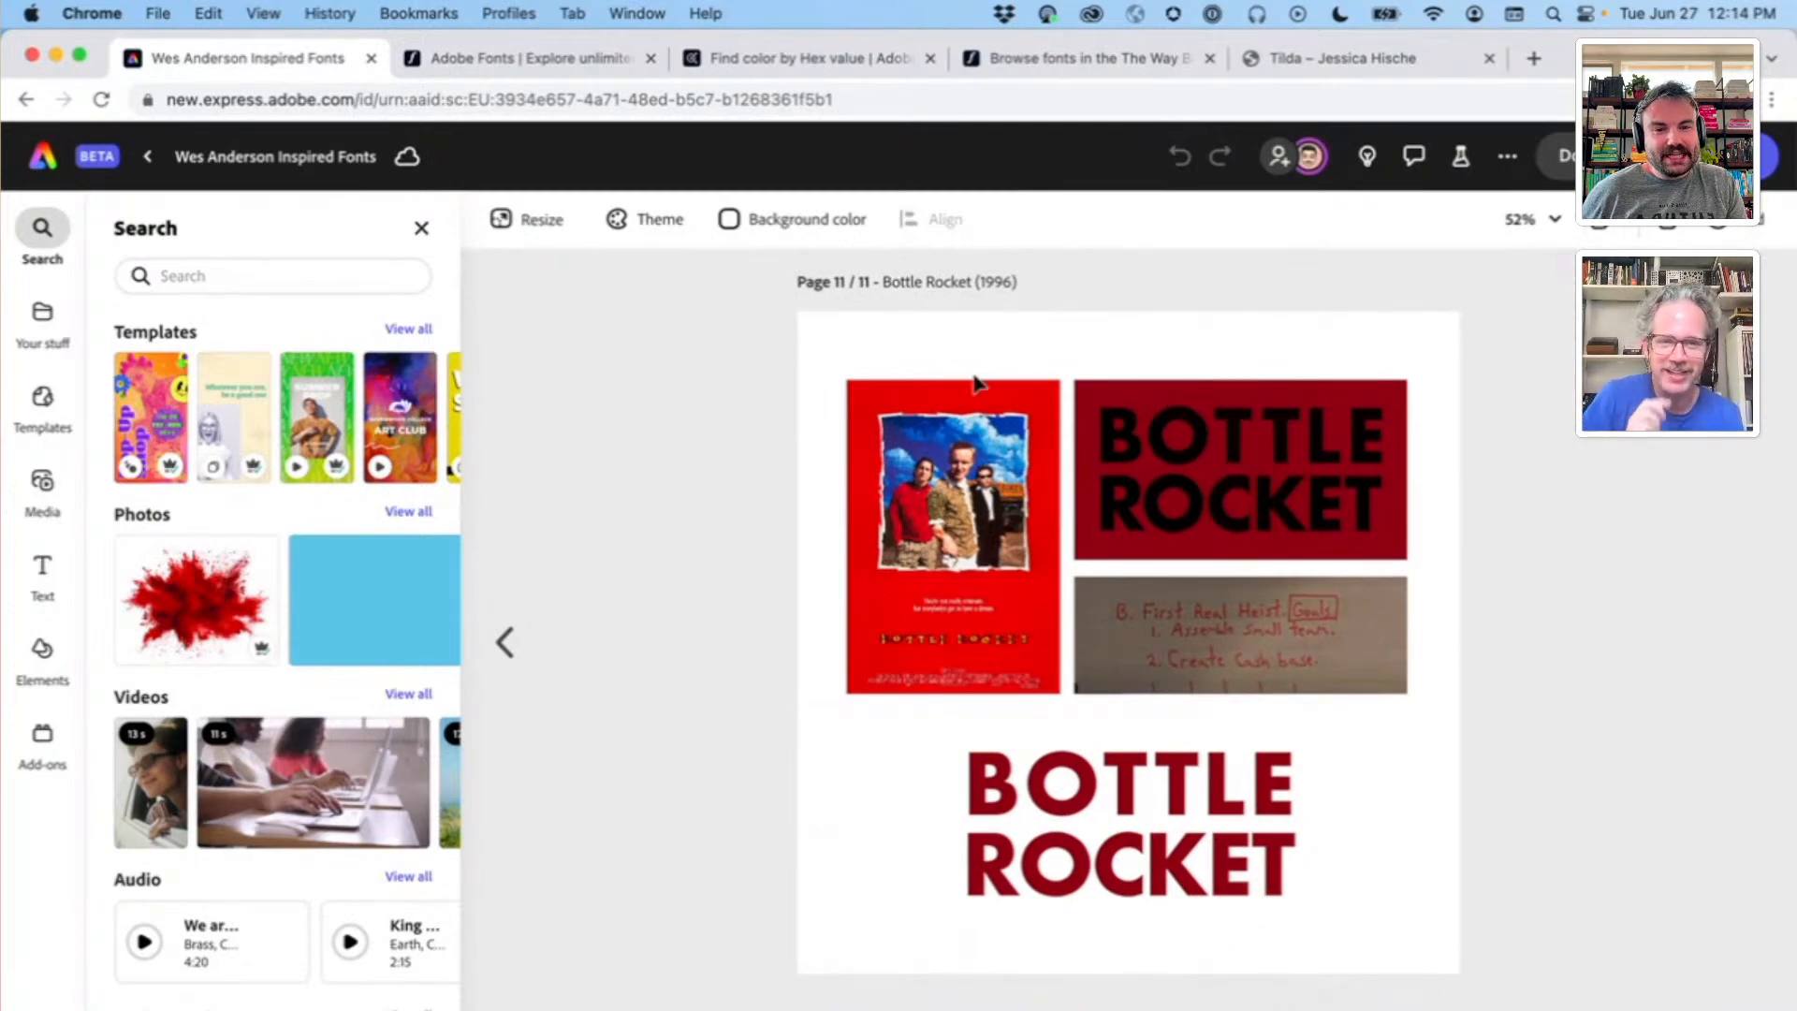
pyautogui.scroll(5, 1026, 465)
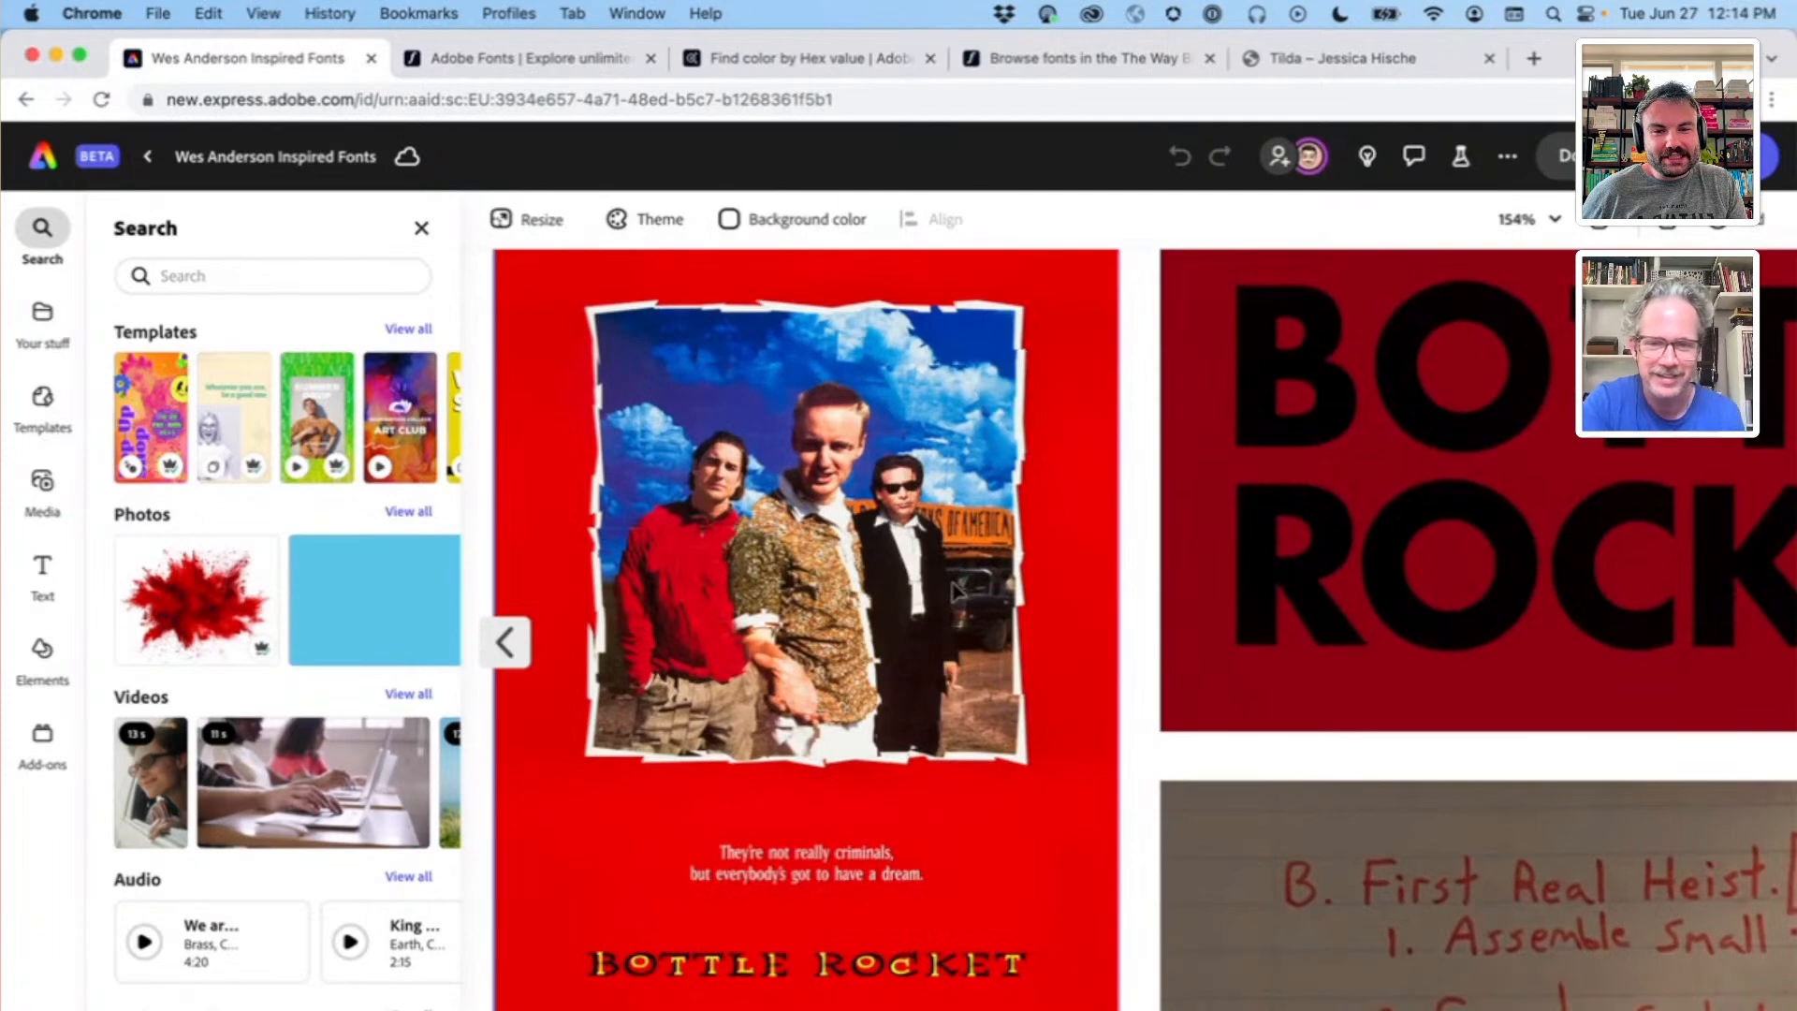
pyautogui.scroll(-3, 1104, 521)
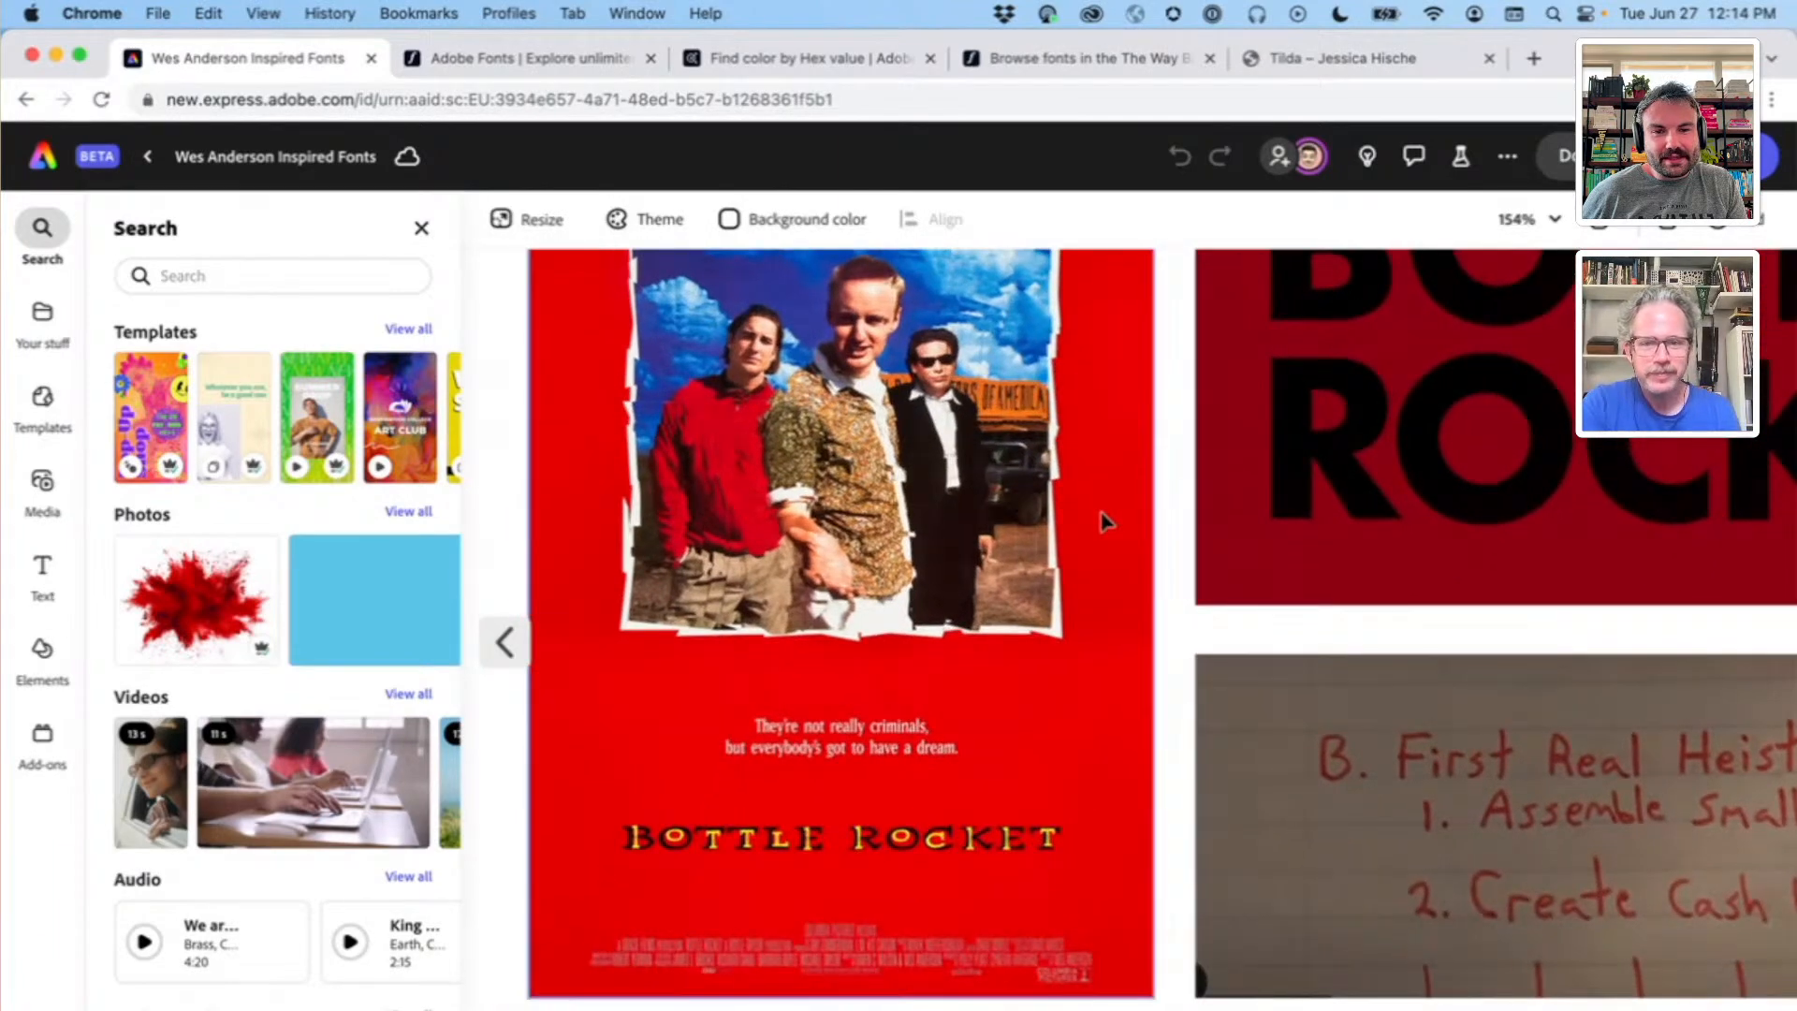
pyautogui.scroll(-6, 1104, 520)
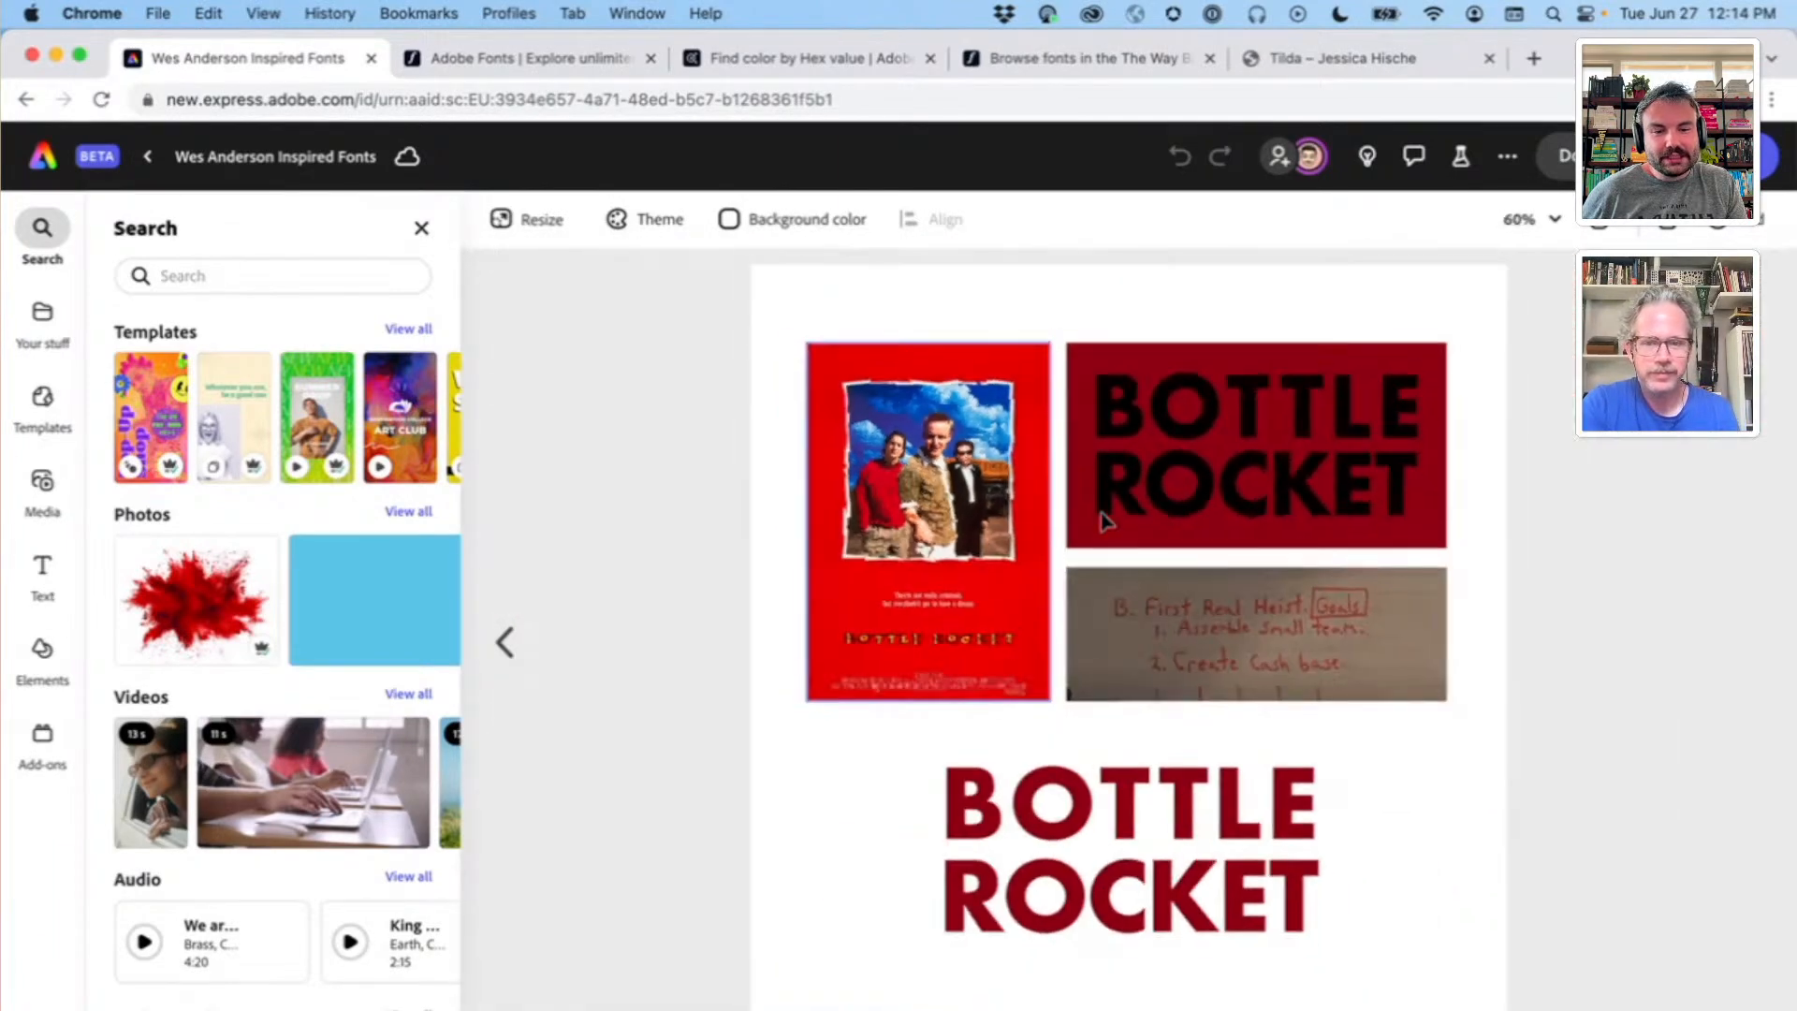
pyautogui.scroll(1, 1105, 520)
# Step: Return to the page overview, open the Rushmore (1998) page and check the font settings of the PRESIDENT text
pyautogui.click(1598, 232)
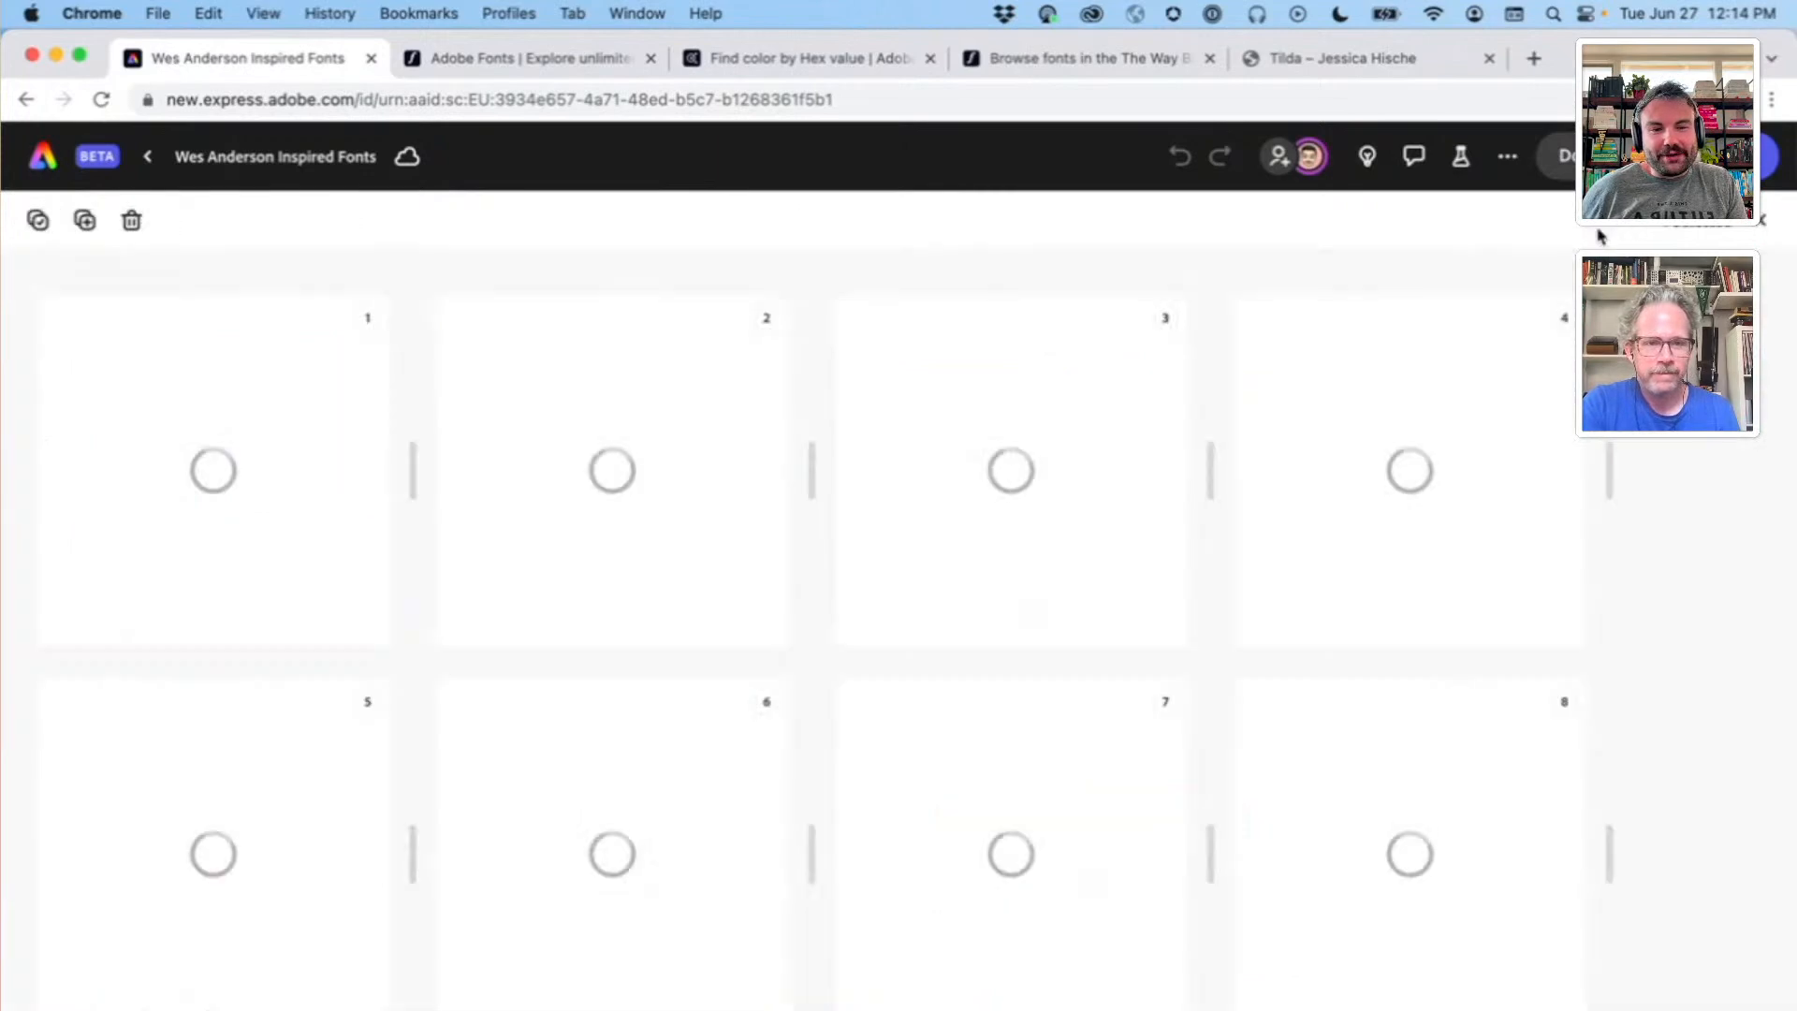
pyautogui.scroll(-5, 1588, 529)
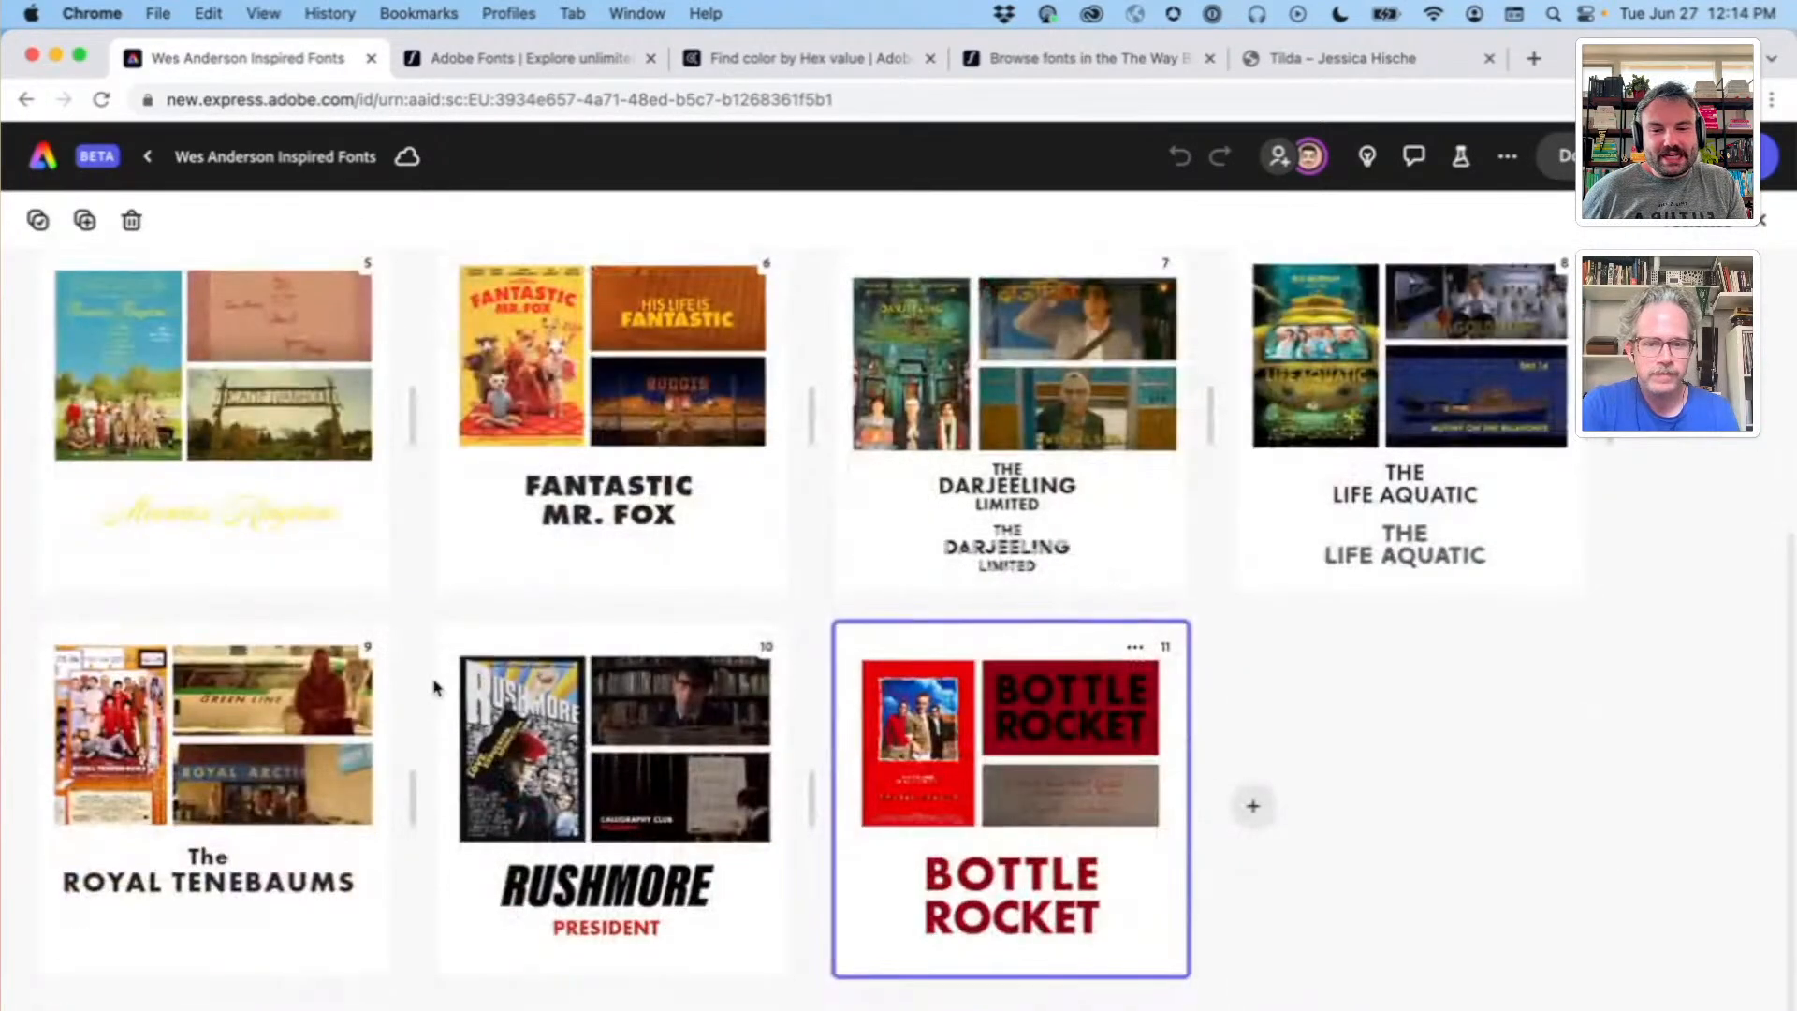
pyautogui.click(621, 739)
pyautogui.doubleClick(620, 740)
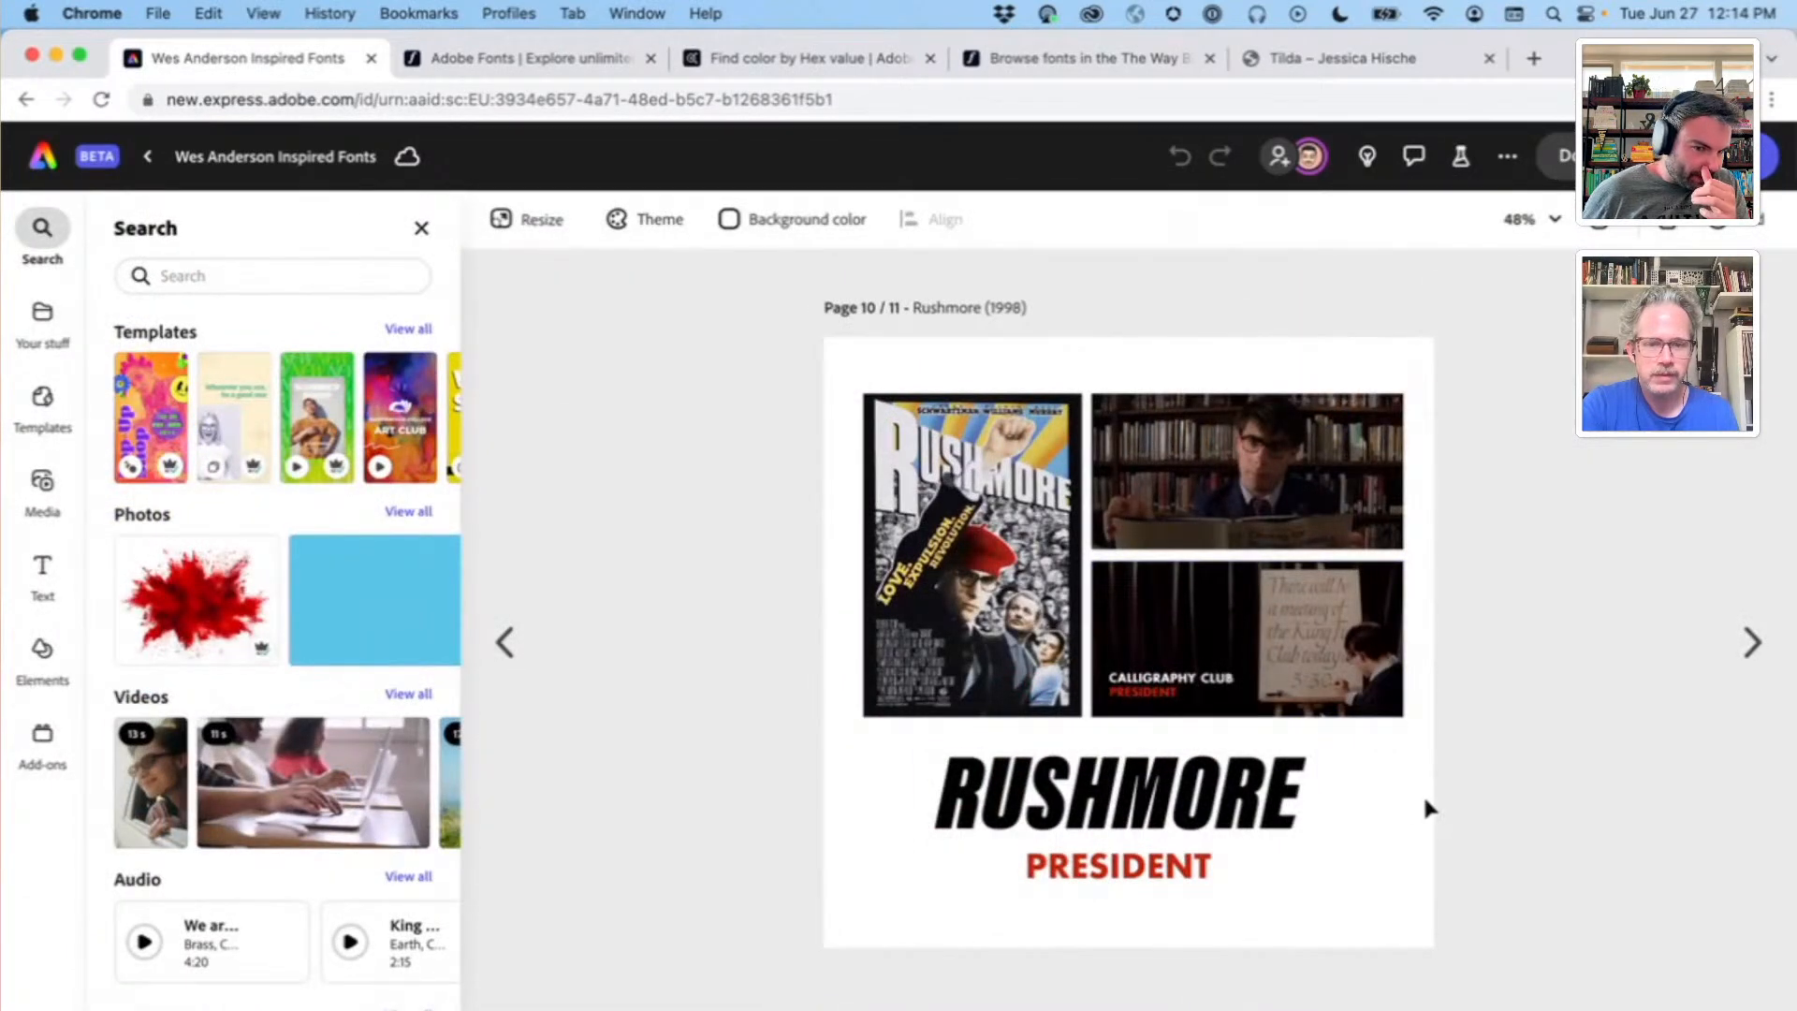
pyautogui.click(1087, 879)
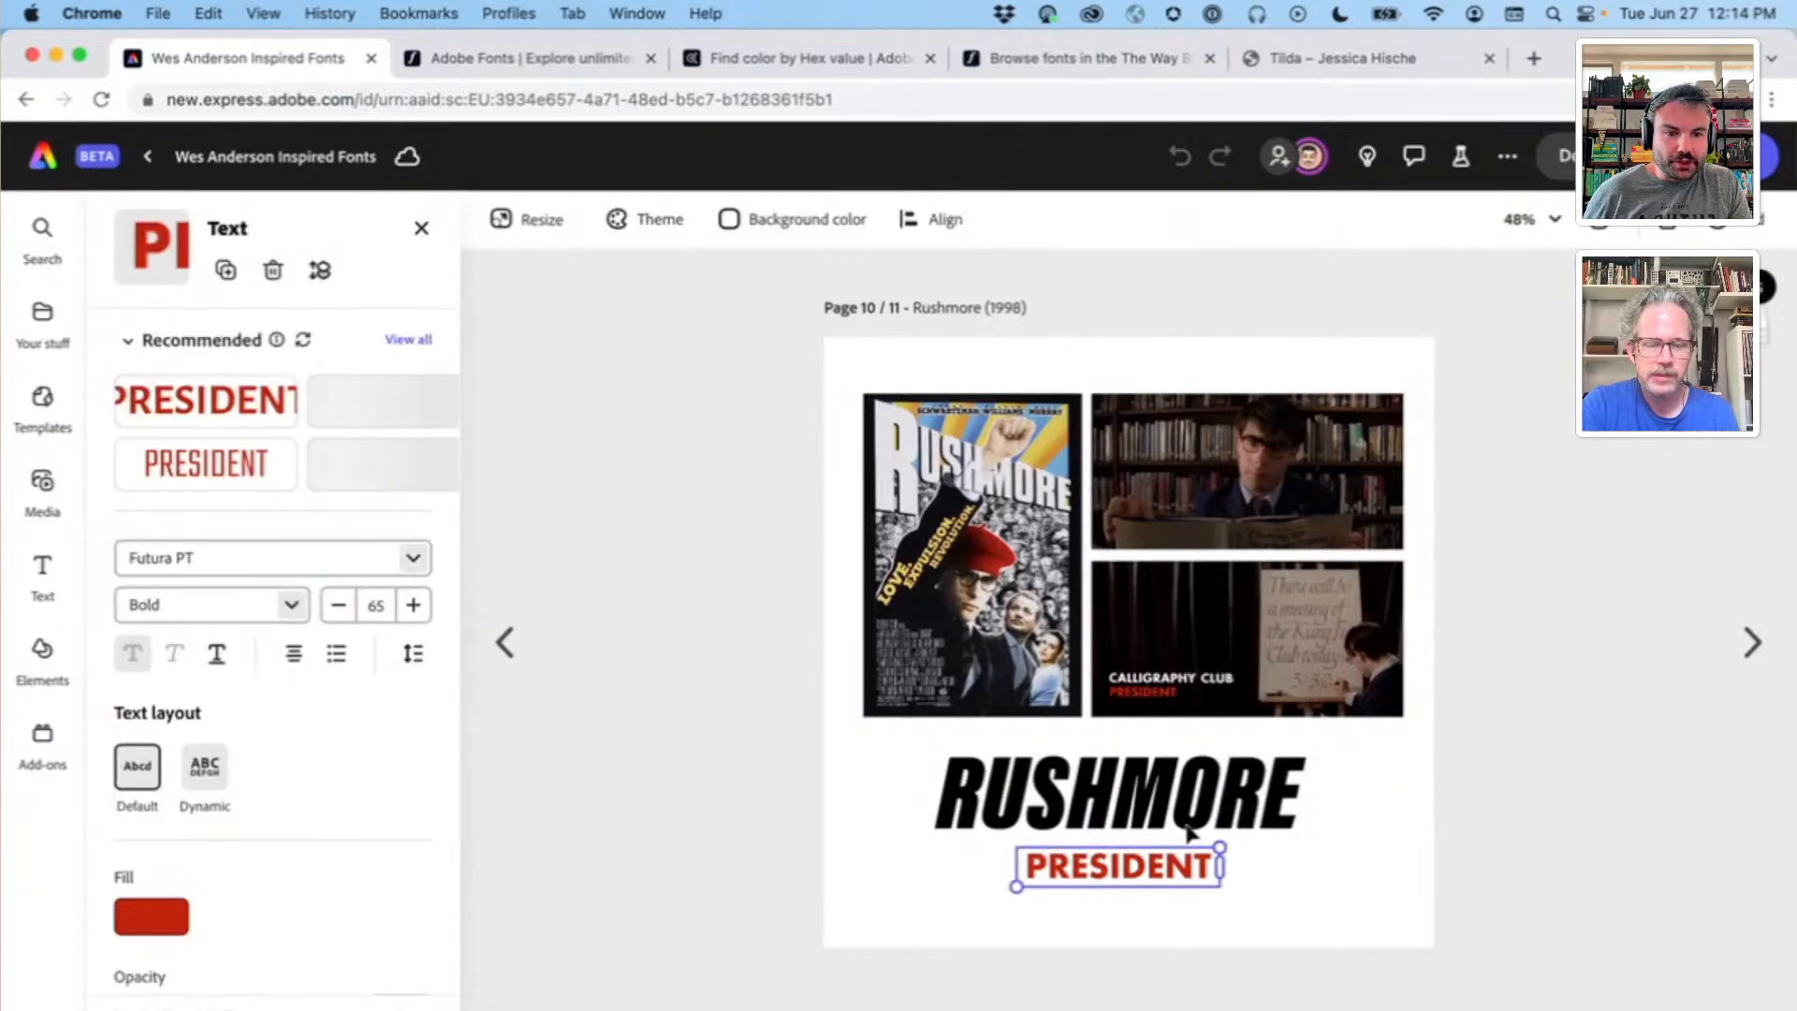
# Step: Examine the lettering in the Rushmore poster, the Calligraphy Club still and the library still's book cover up close
pyautogui.scroll(5, 1136, 686)
pyautogui.scroll(3, 1135, 683)
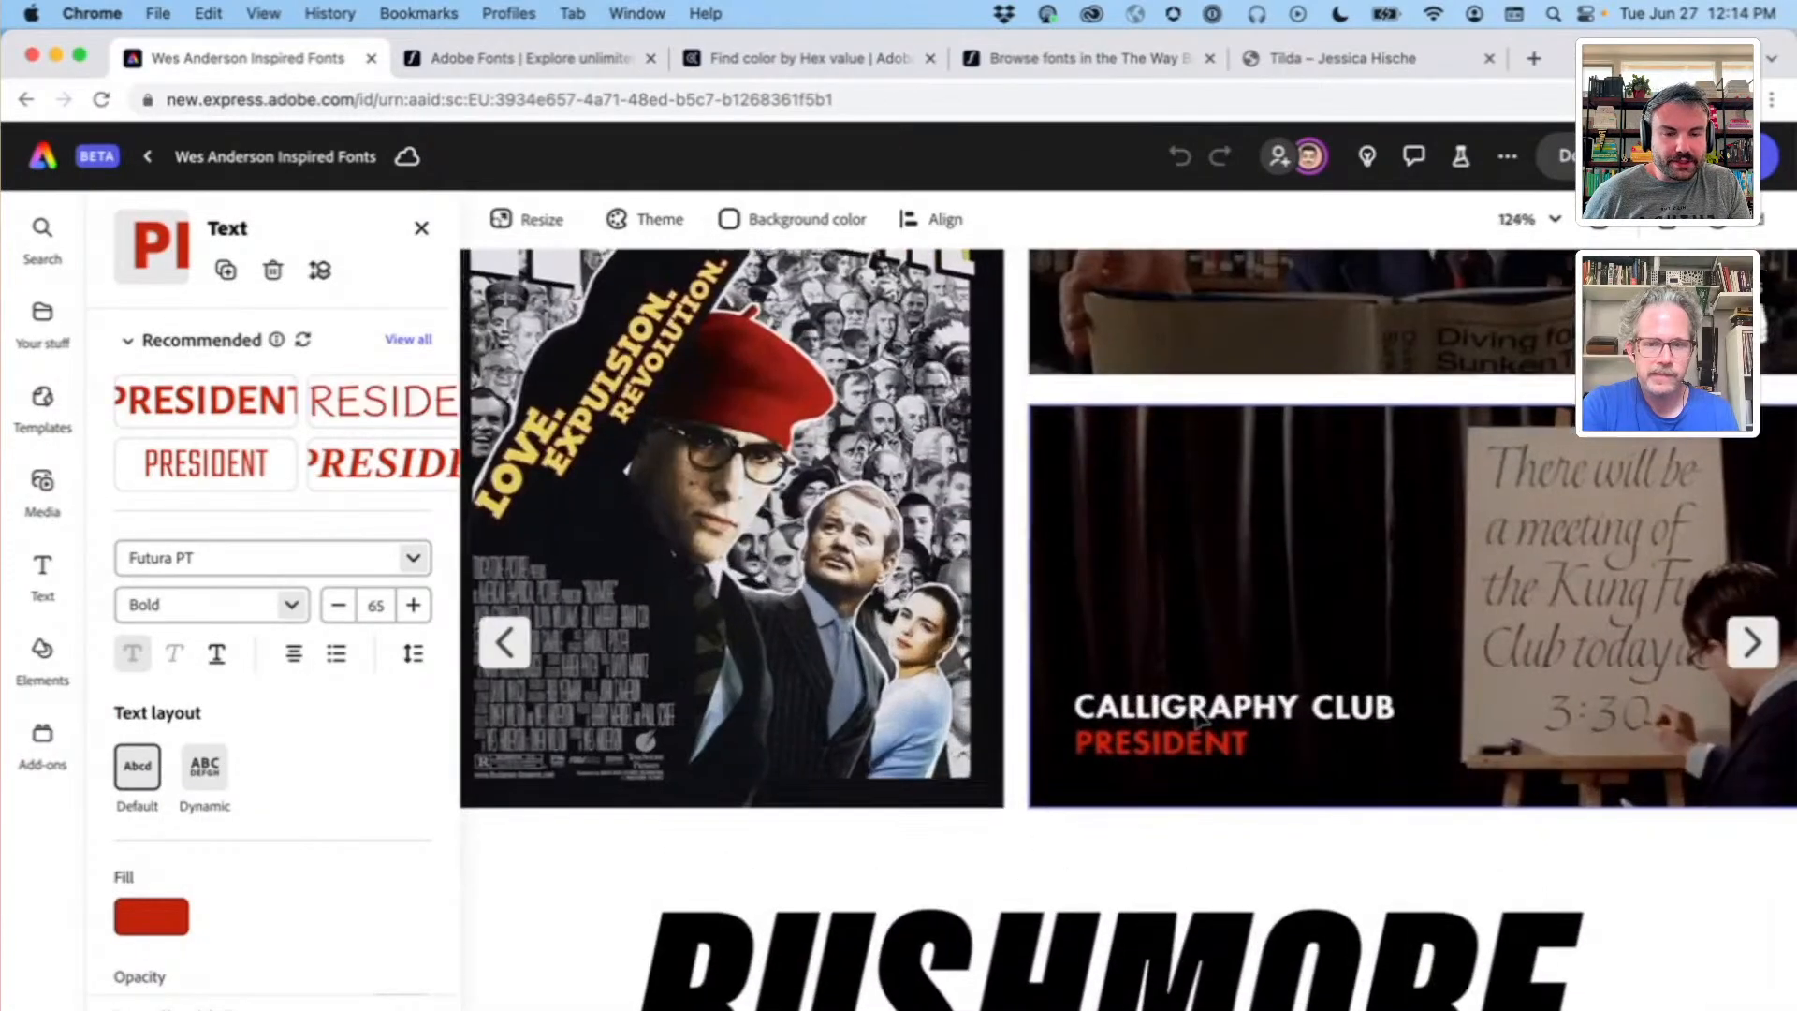
pyautogui.scroll(-2, 1196, 716)
pyautogui.scroll(2, 1310, 719)
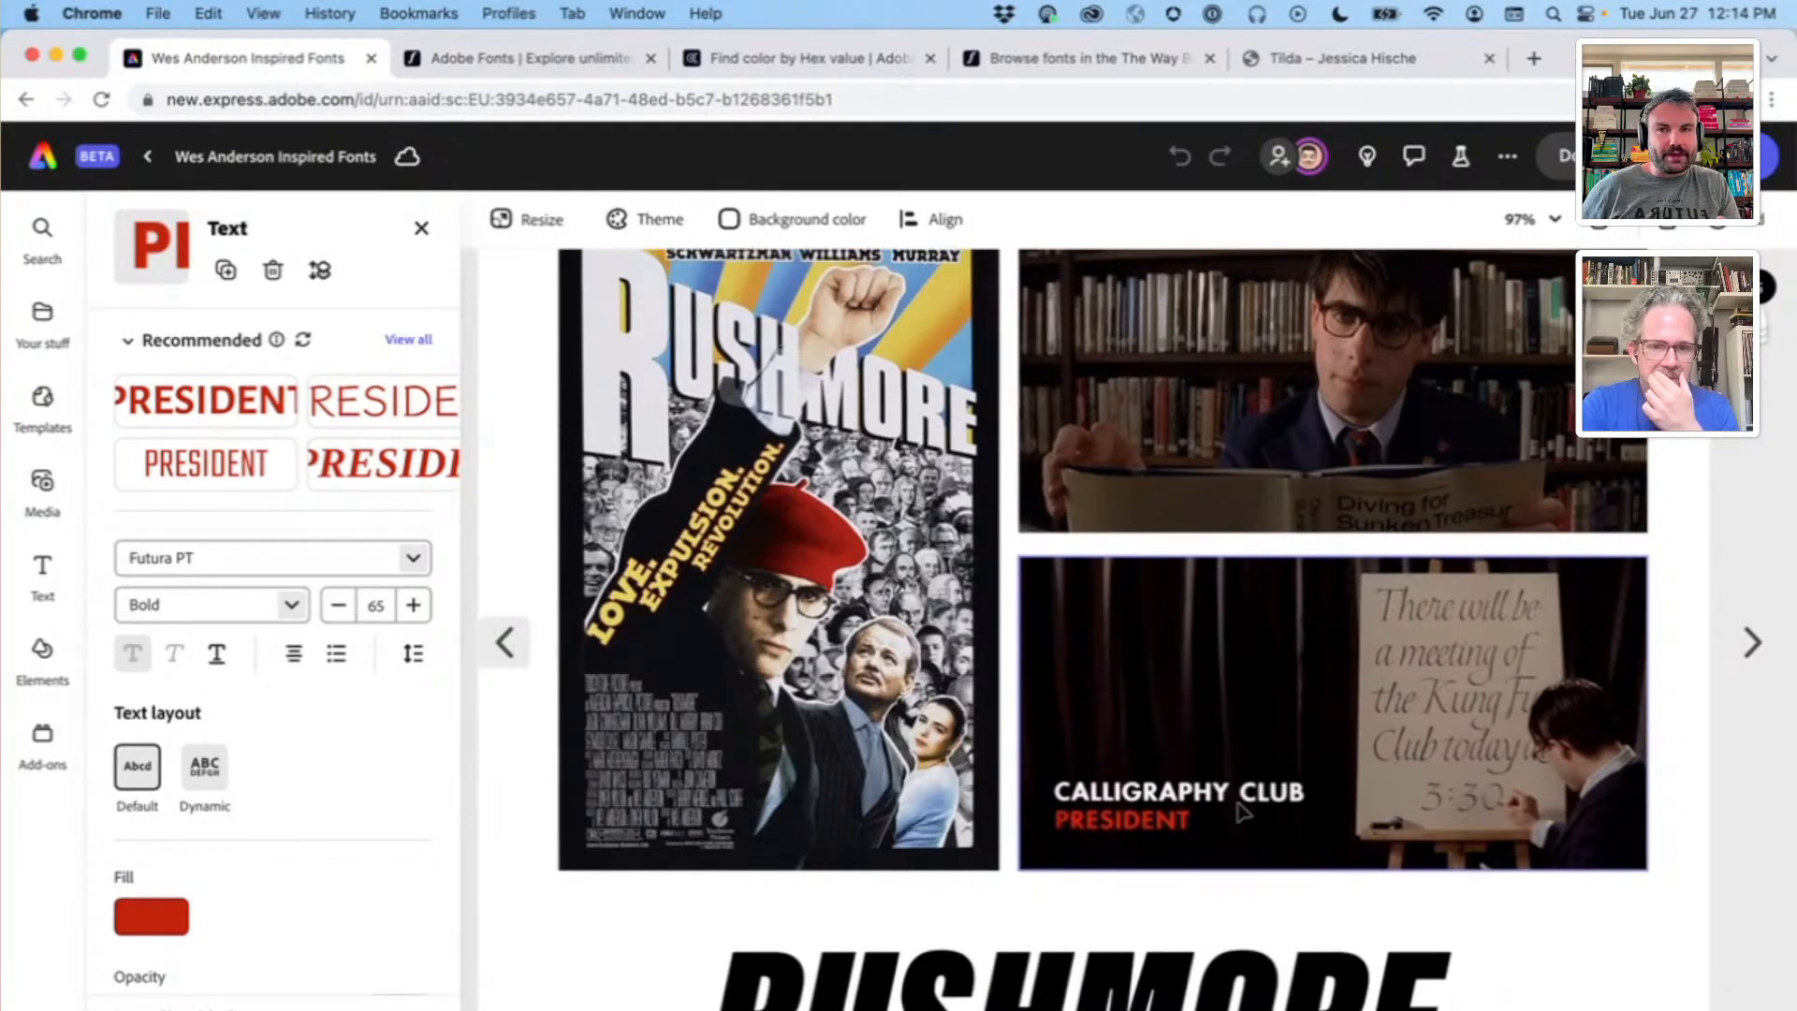
pyautogui.scroll(1, 1242, 810)
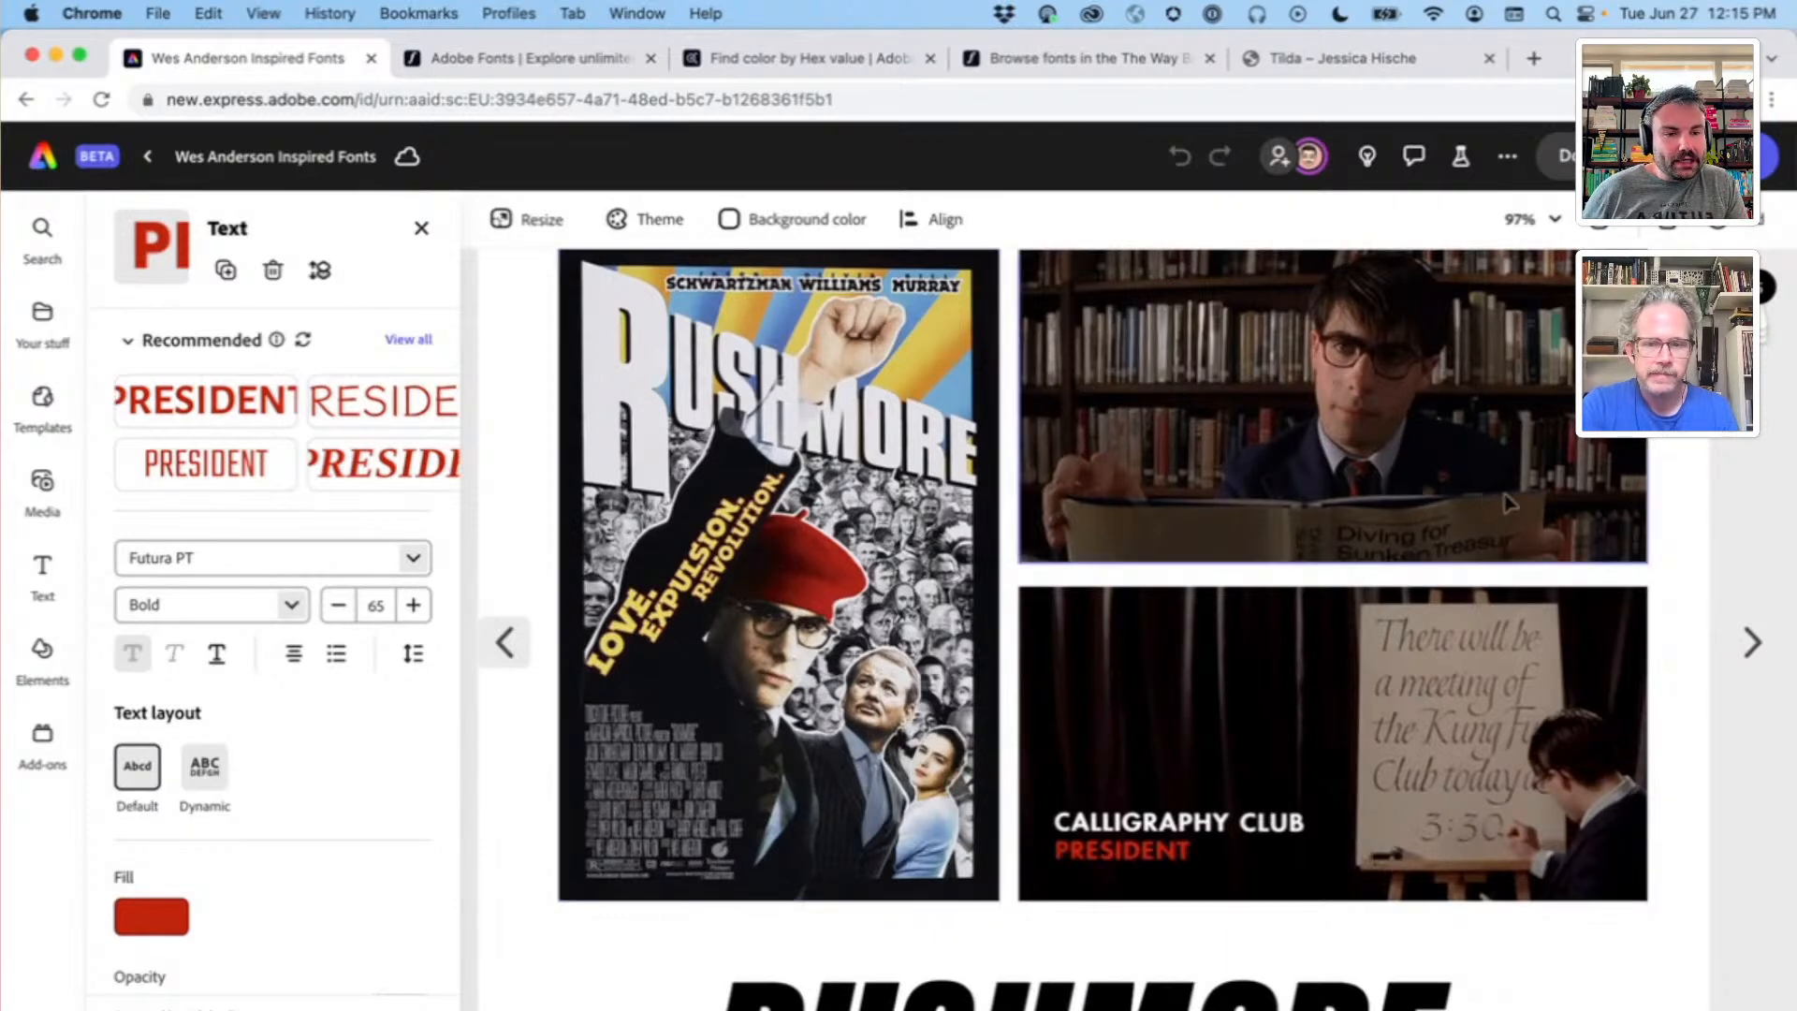
pyautogui.scroll(1, 1425, 534)
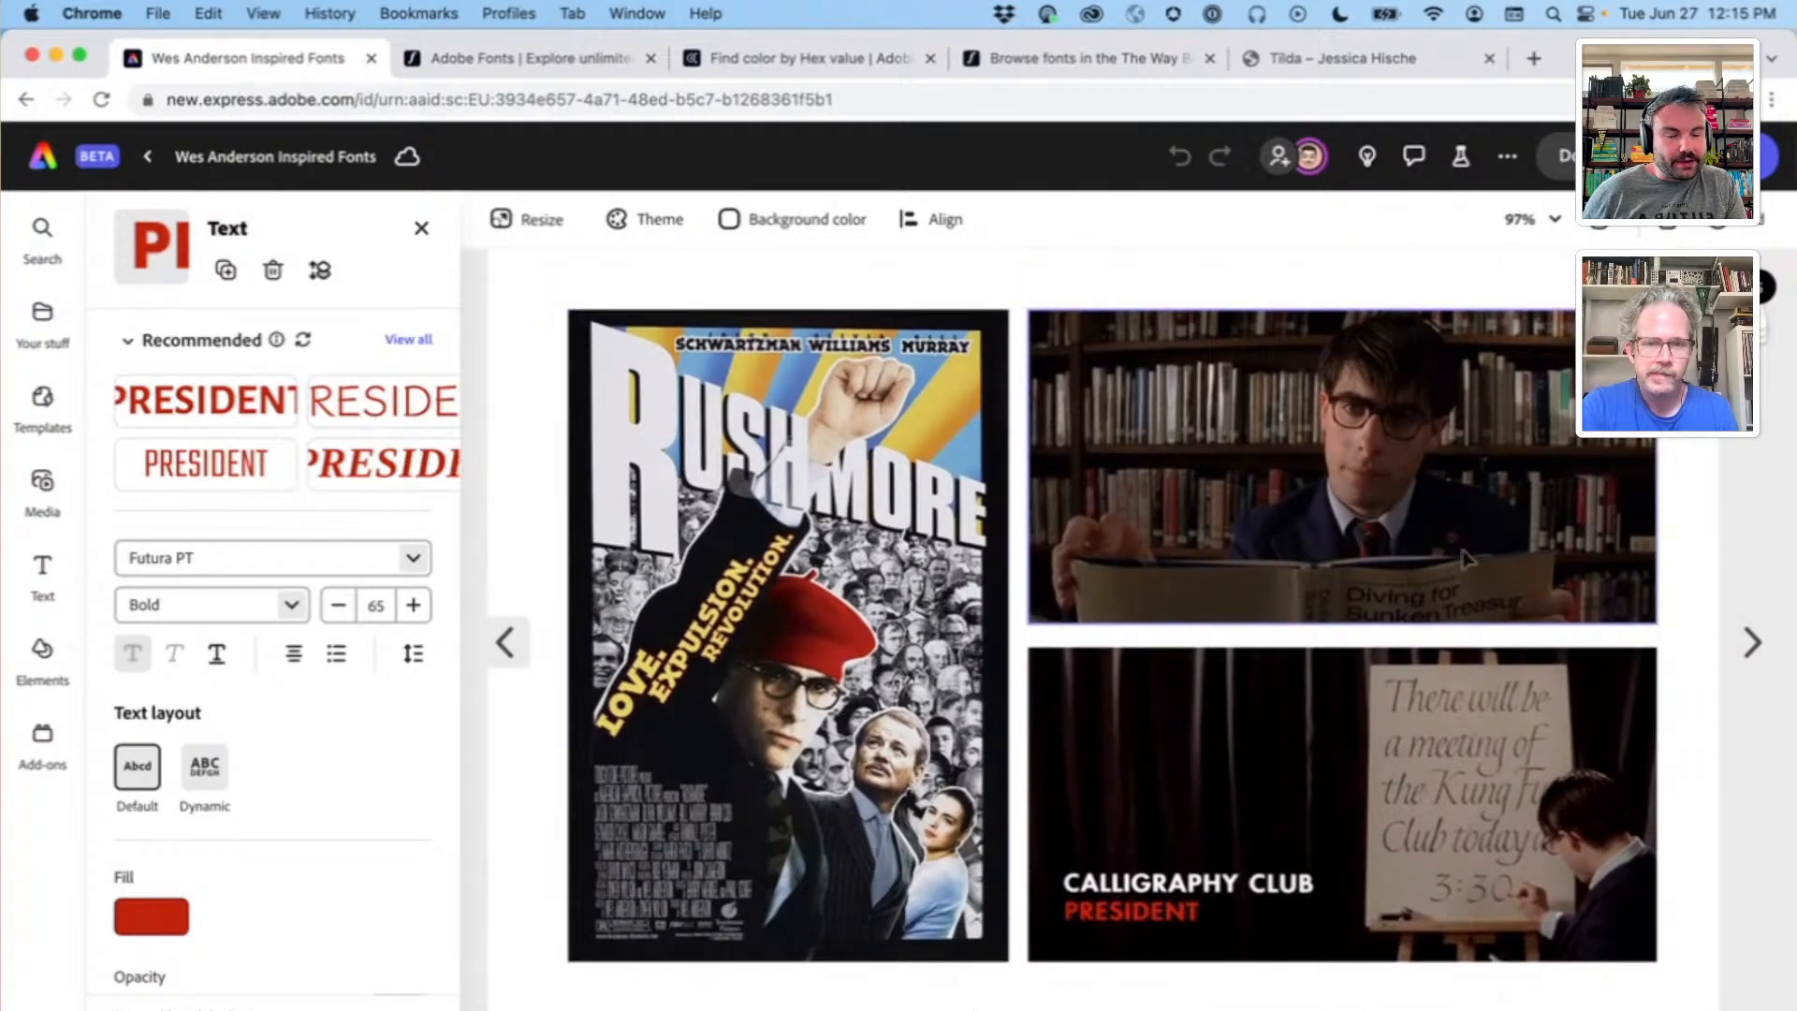
pyautogui.scroll(5, 1477, 567)
pyautogui.scroll(1, 1477, 566)
pyautogui.scroll(1, 1477, 567)
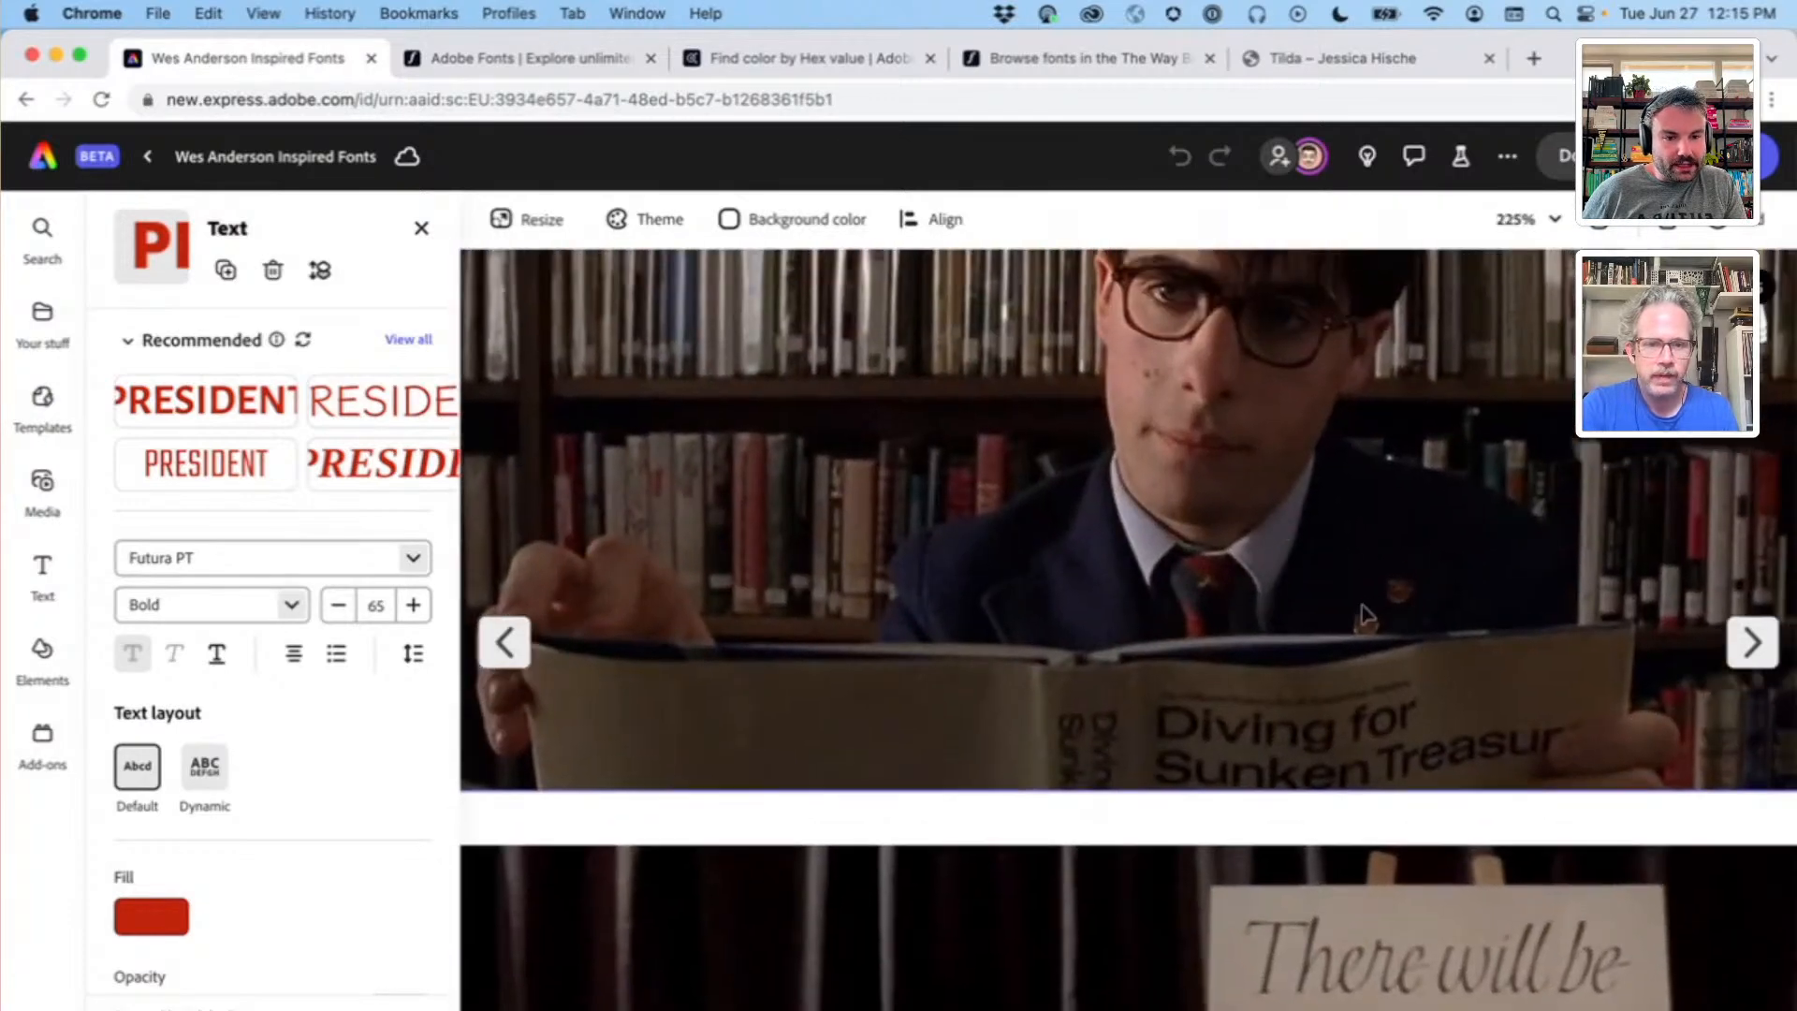
pyautogui.hscroll(2, 1477, 566)
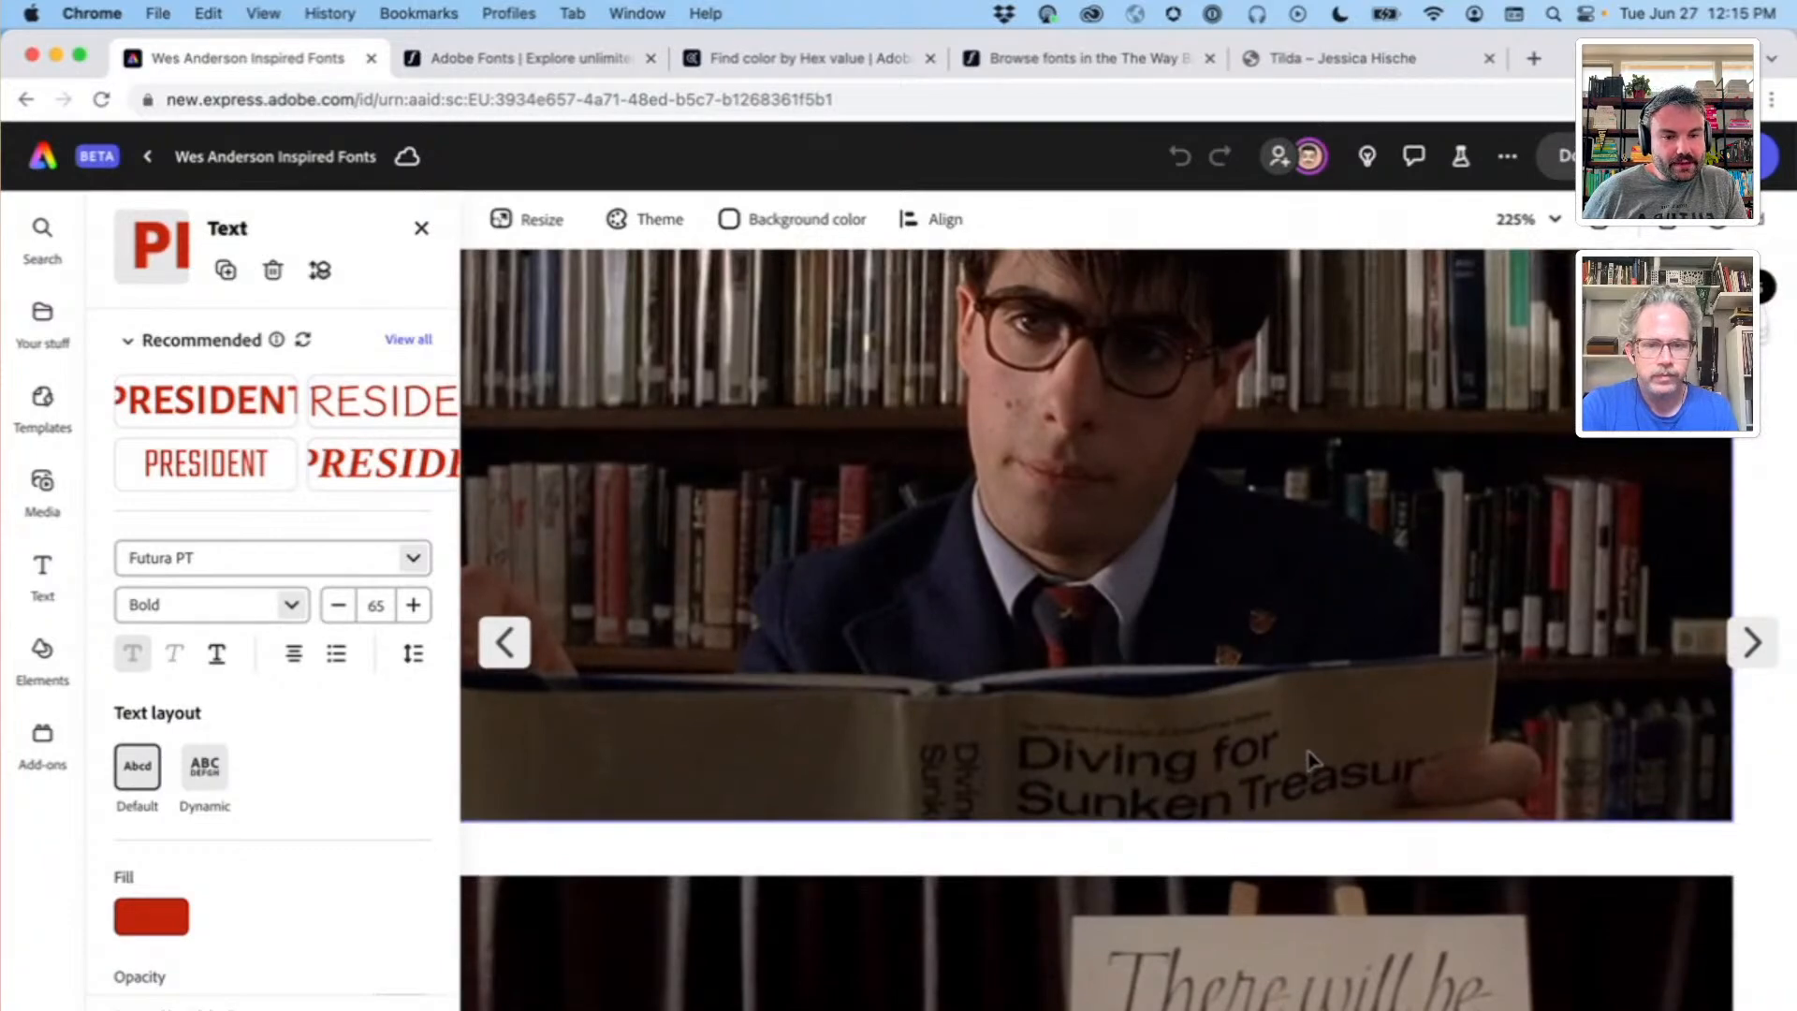
pyautogui.scroll(-5, 1308, 760)
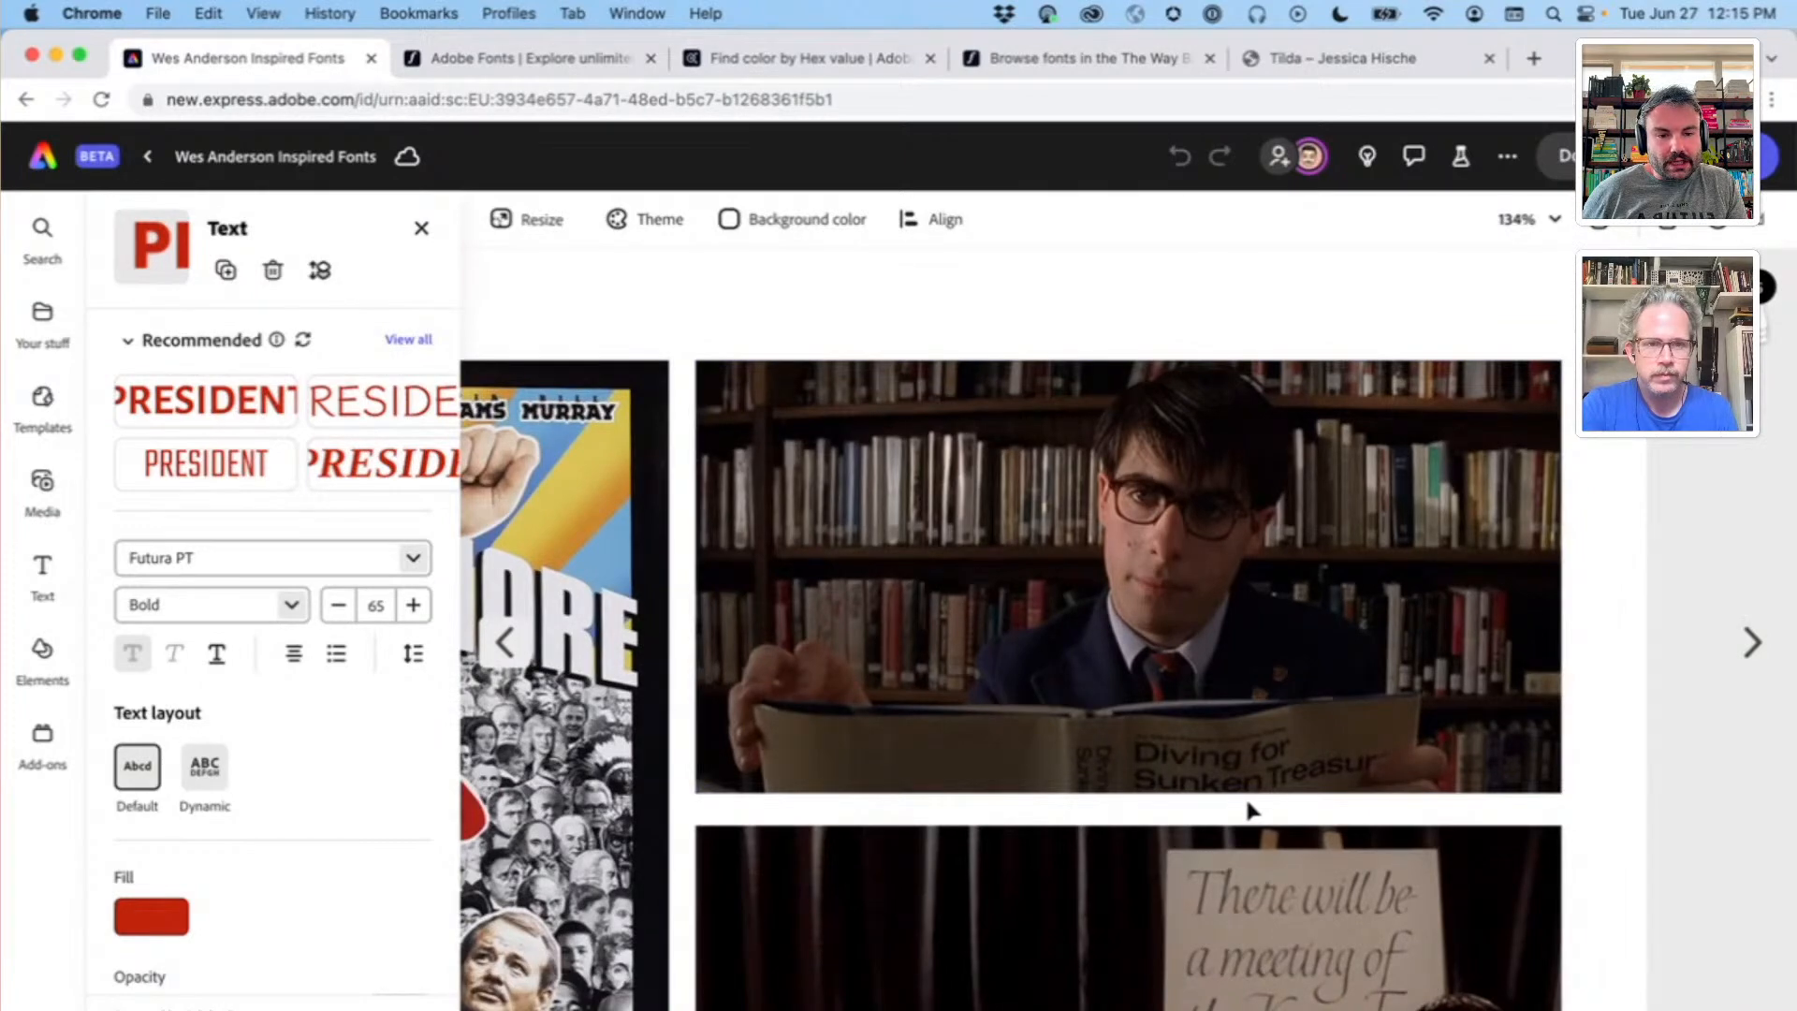
pyautogui.scroll(-4, 1250, 809)
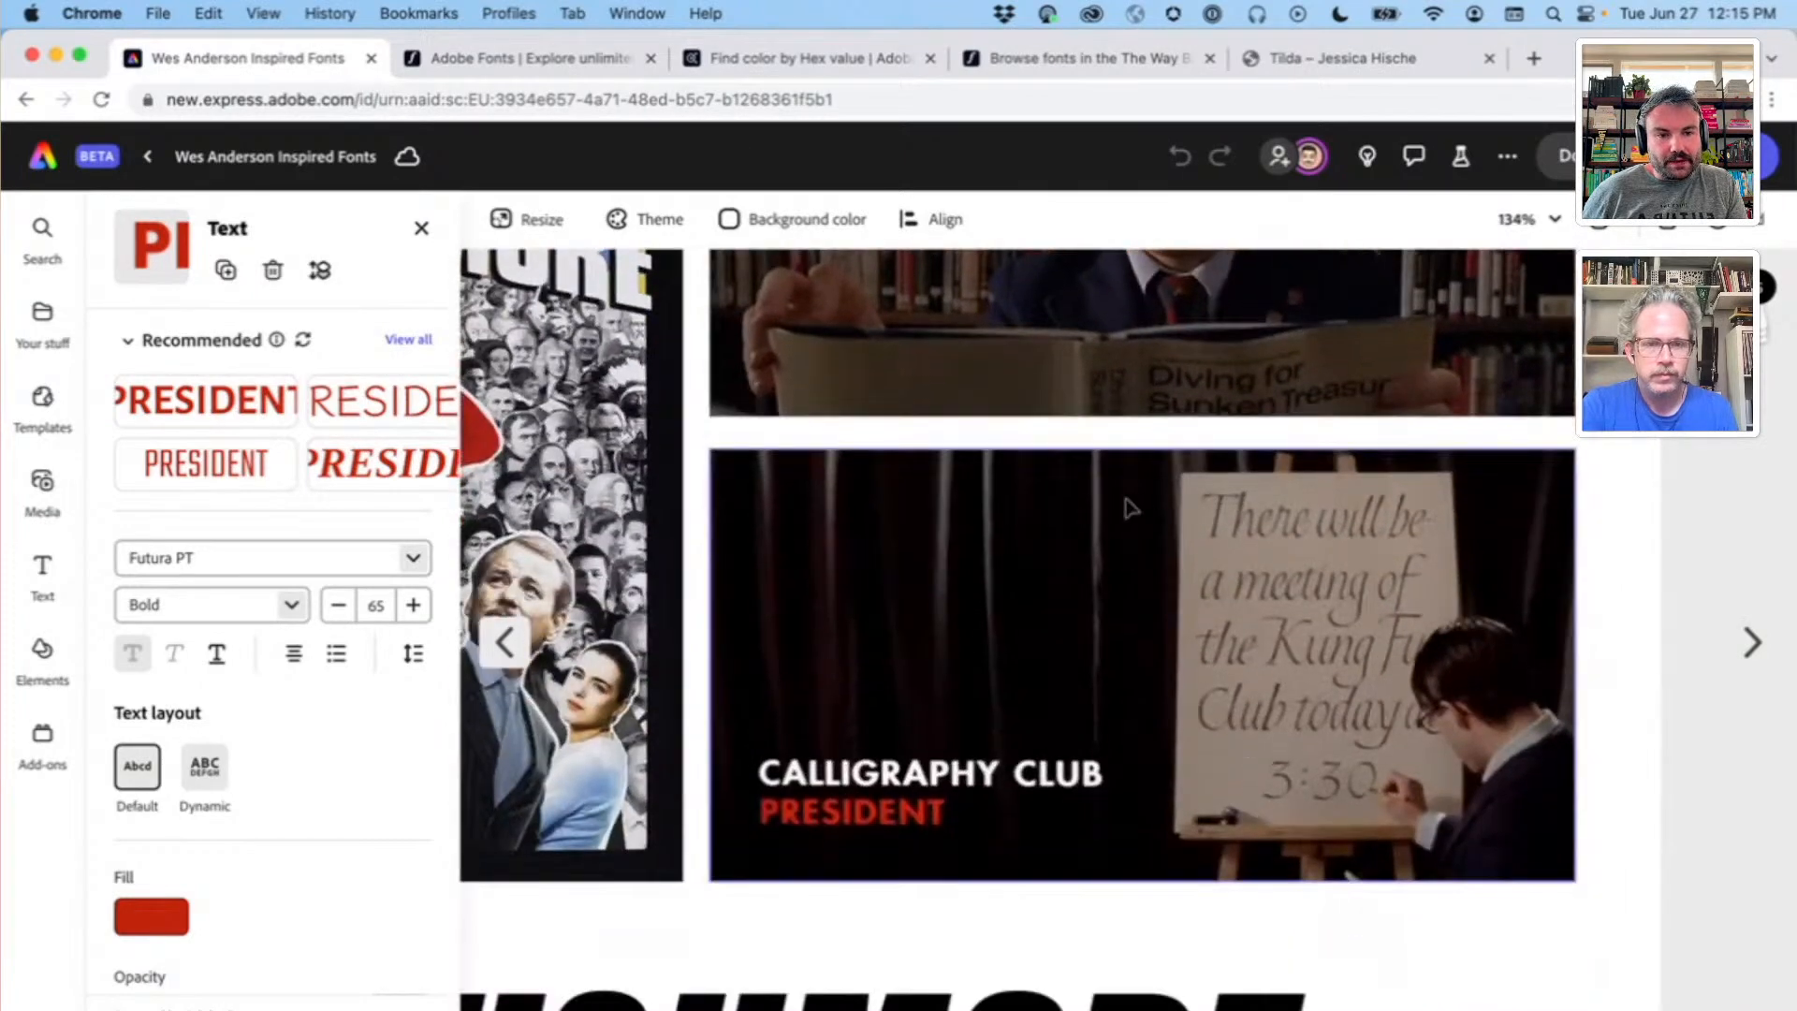
pyautogui.scroll(-2, 1165, 415)
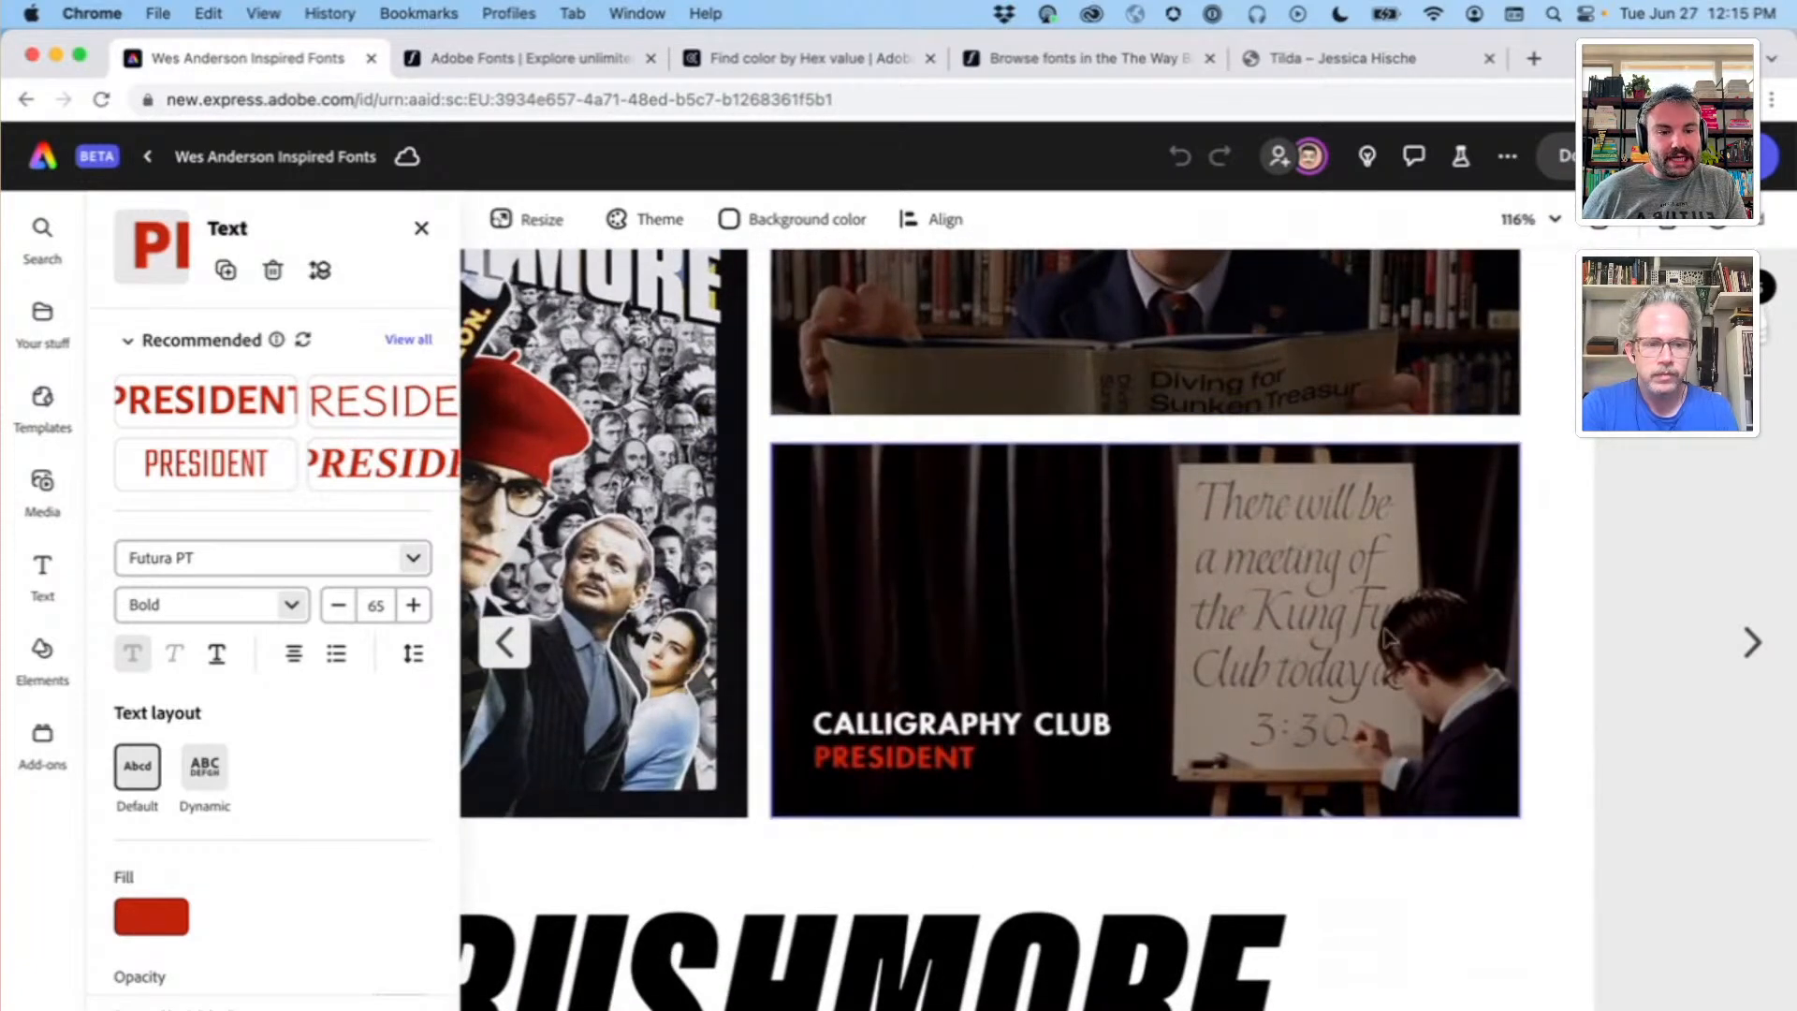
pyautogui.scroll(-4, 1259, 552)
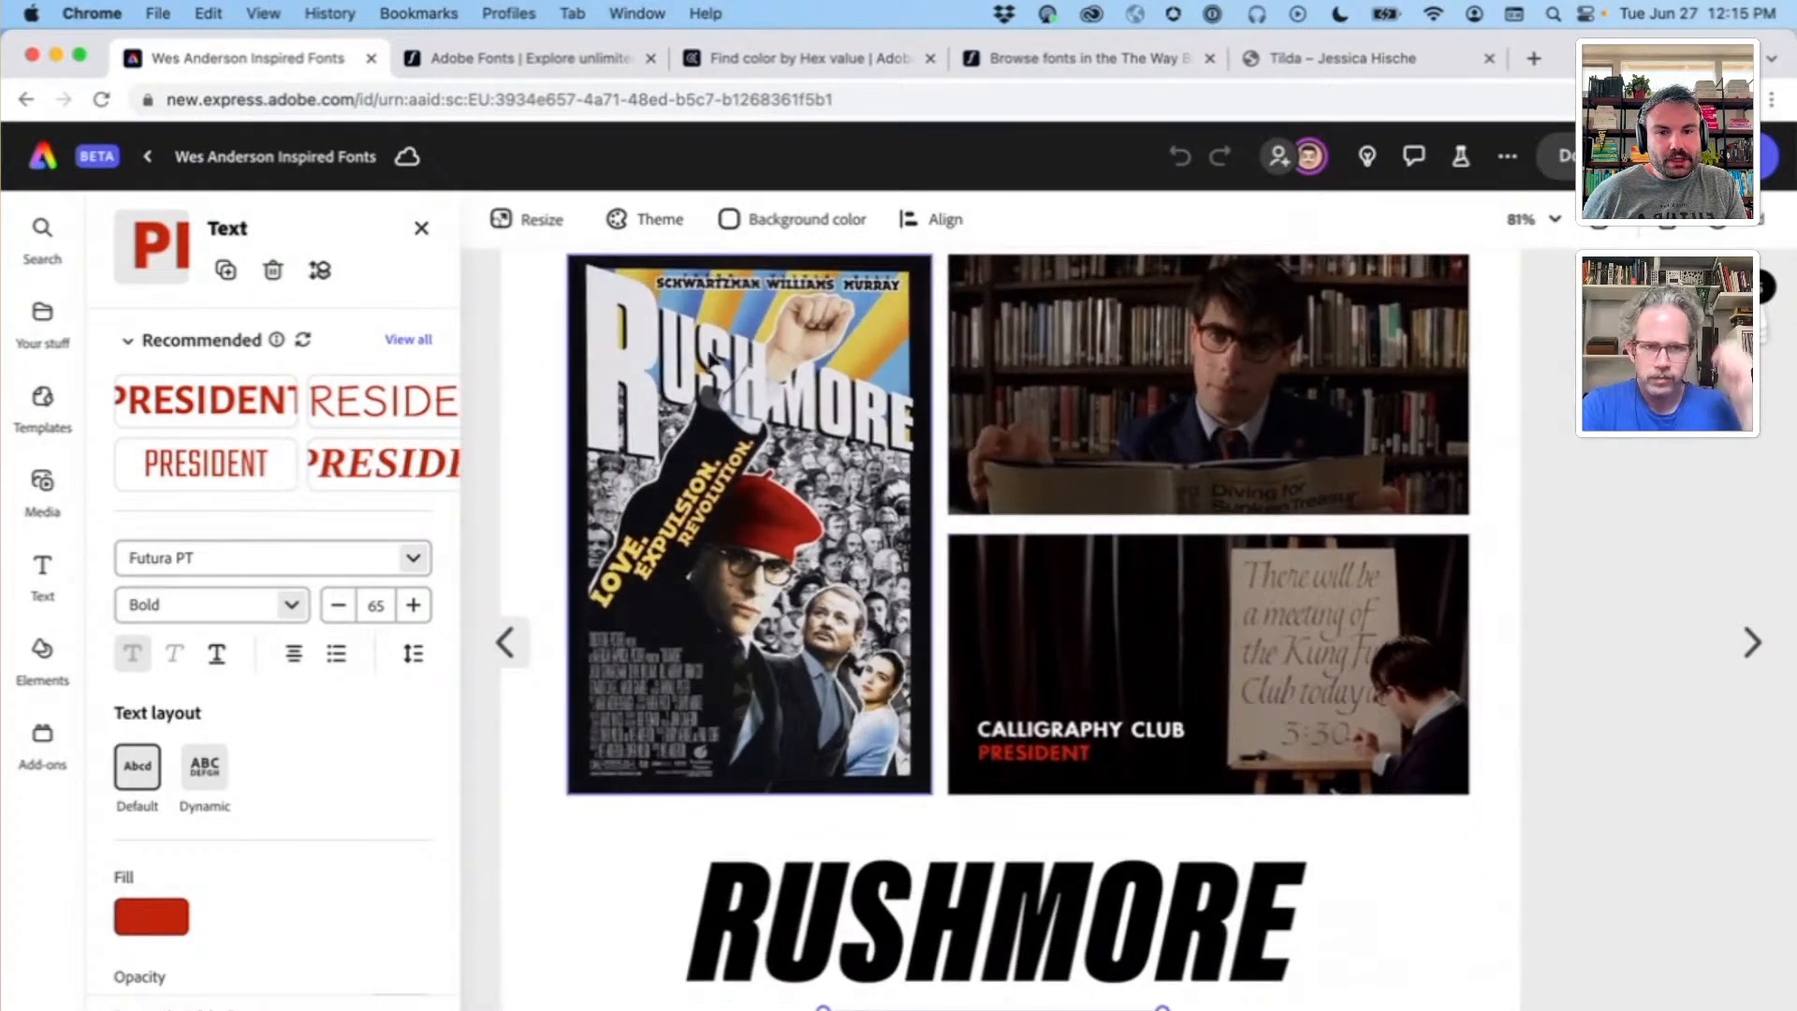
# Step: Check the font settings of the black RUSHMORE title text and compare its lettering with the Rushmore poster
pyautogui.scroll(1, 868, 526)
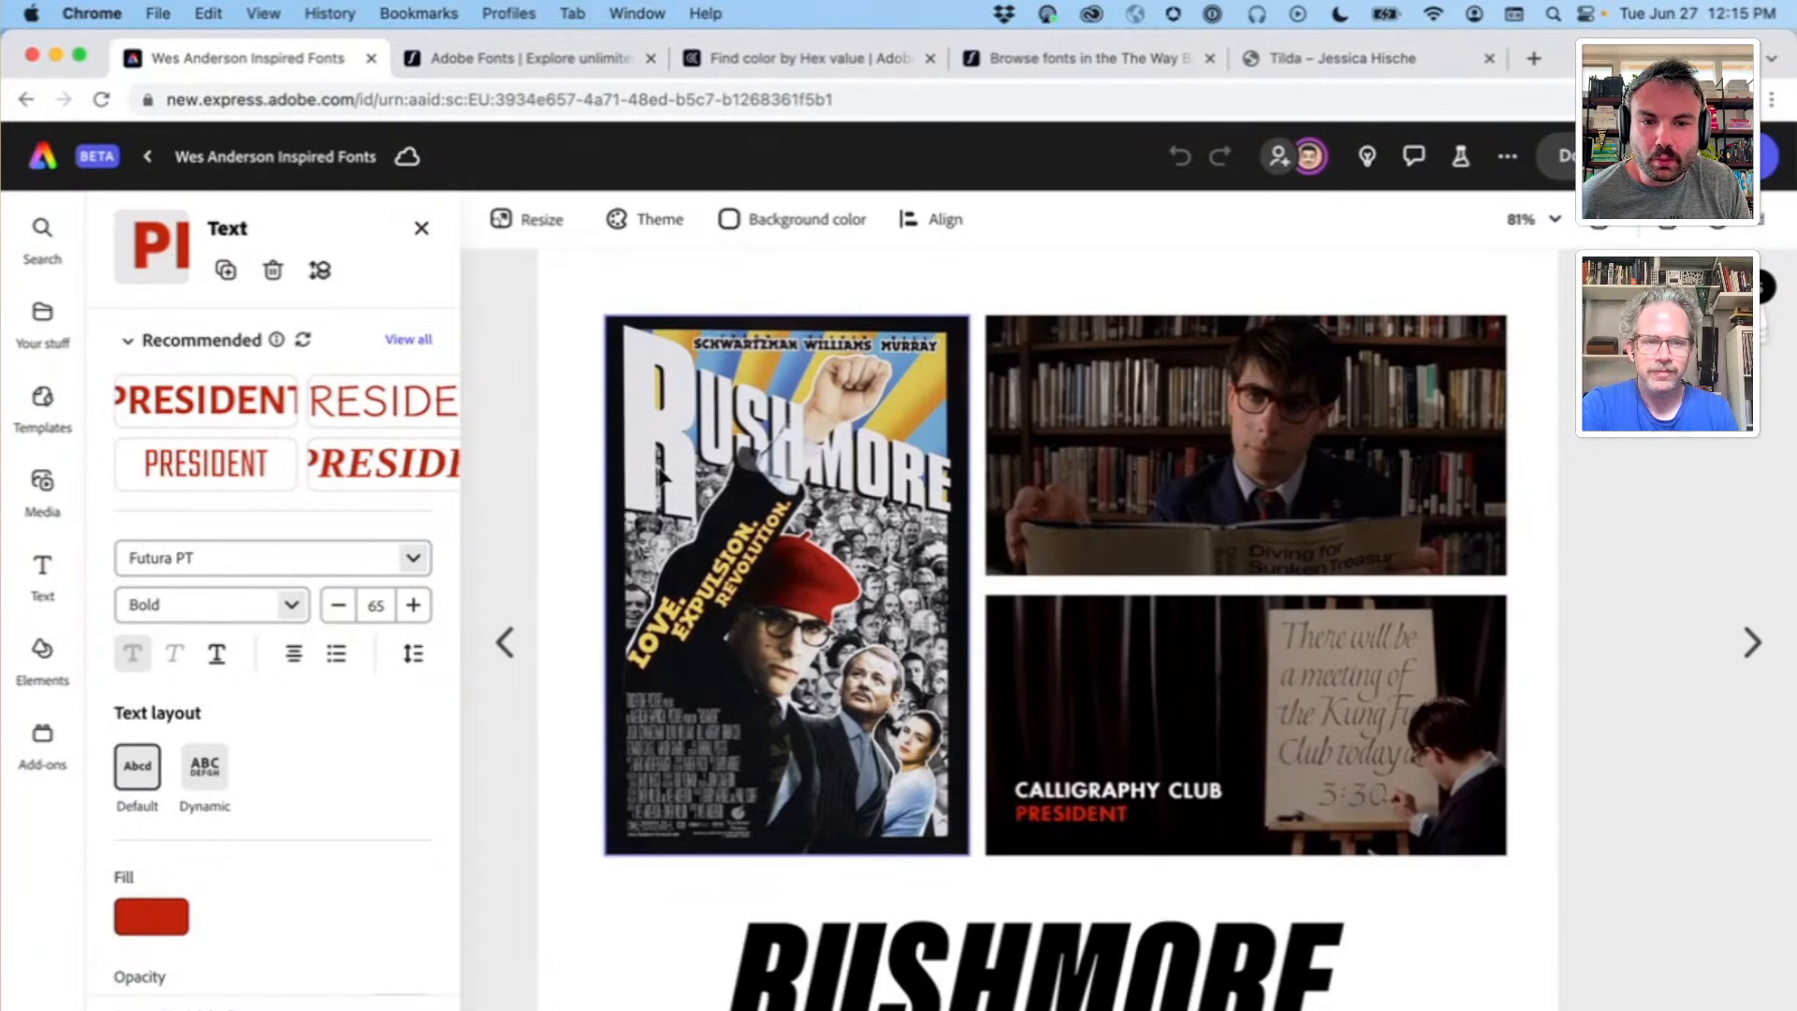
pyautogui.scroll(-3, 814, 473)
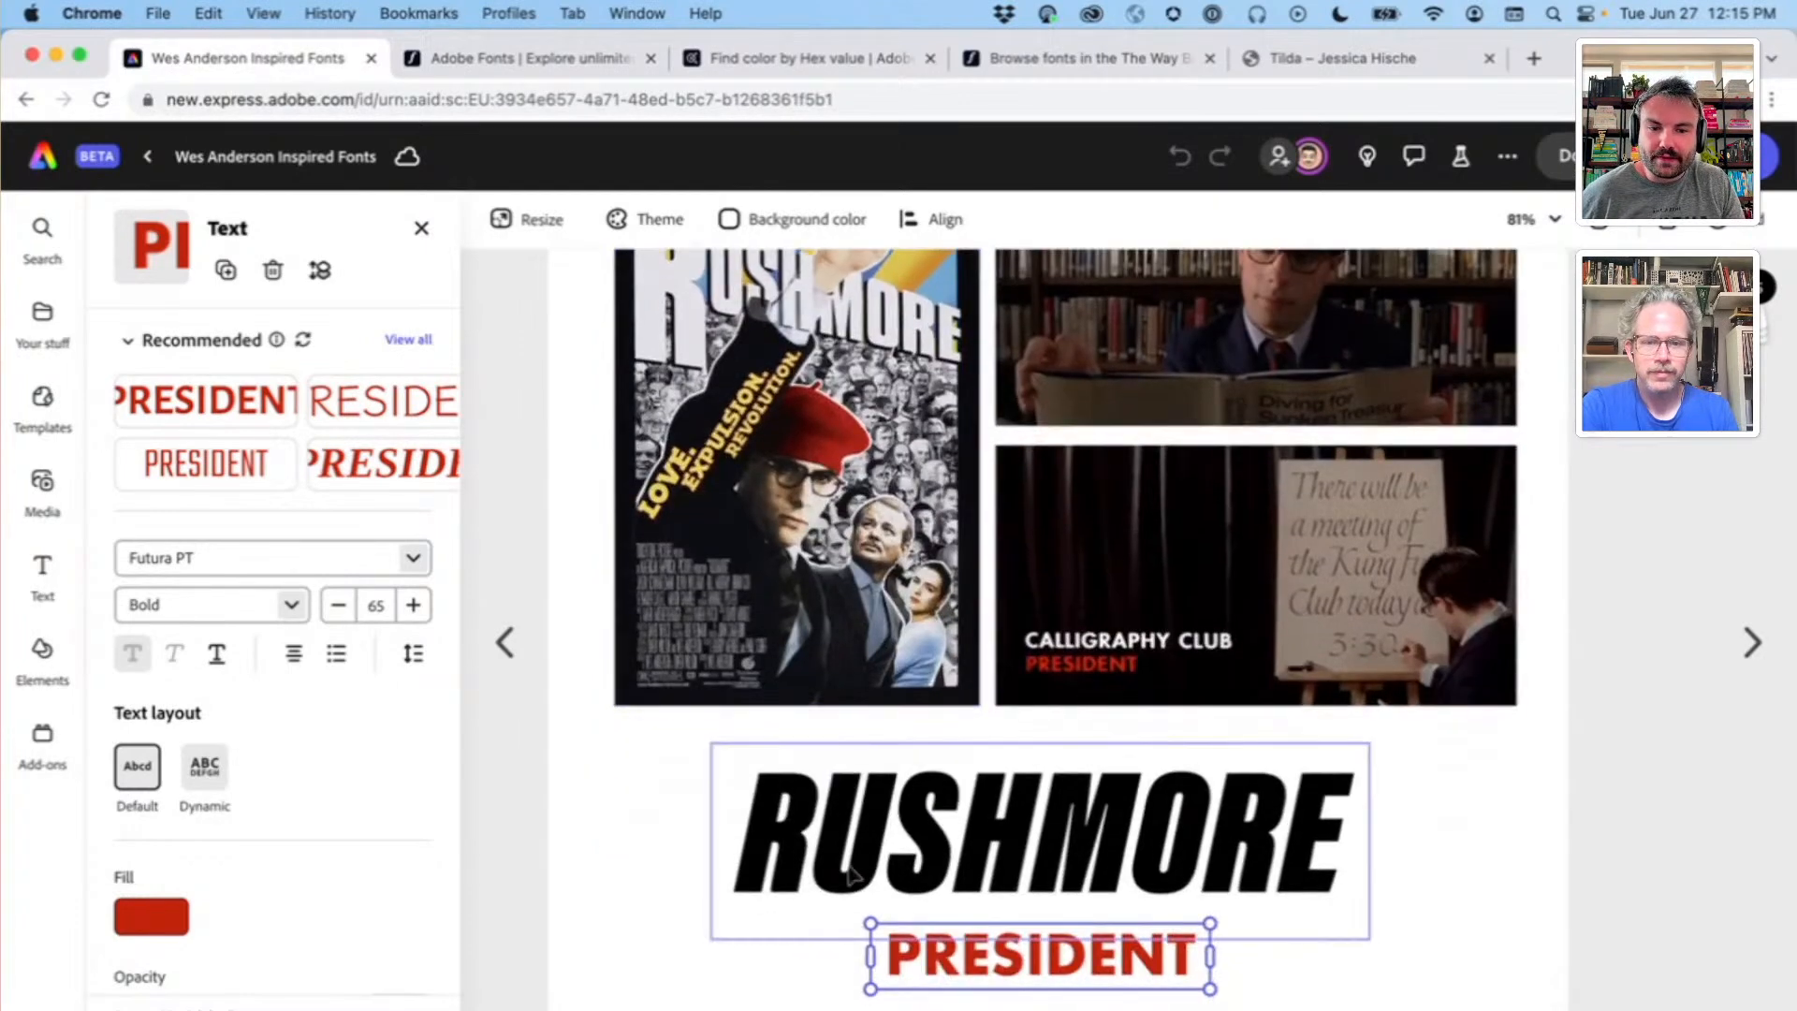
pyautogui.click(852, 875)
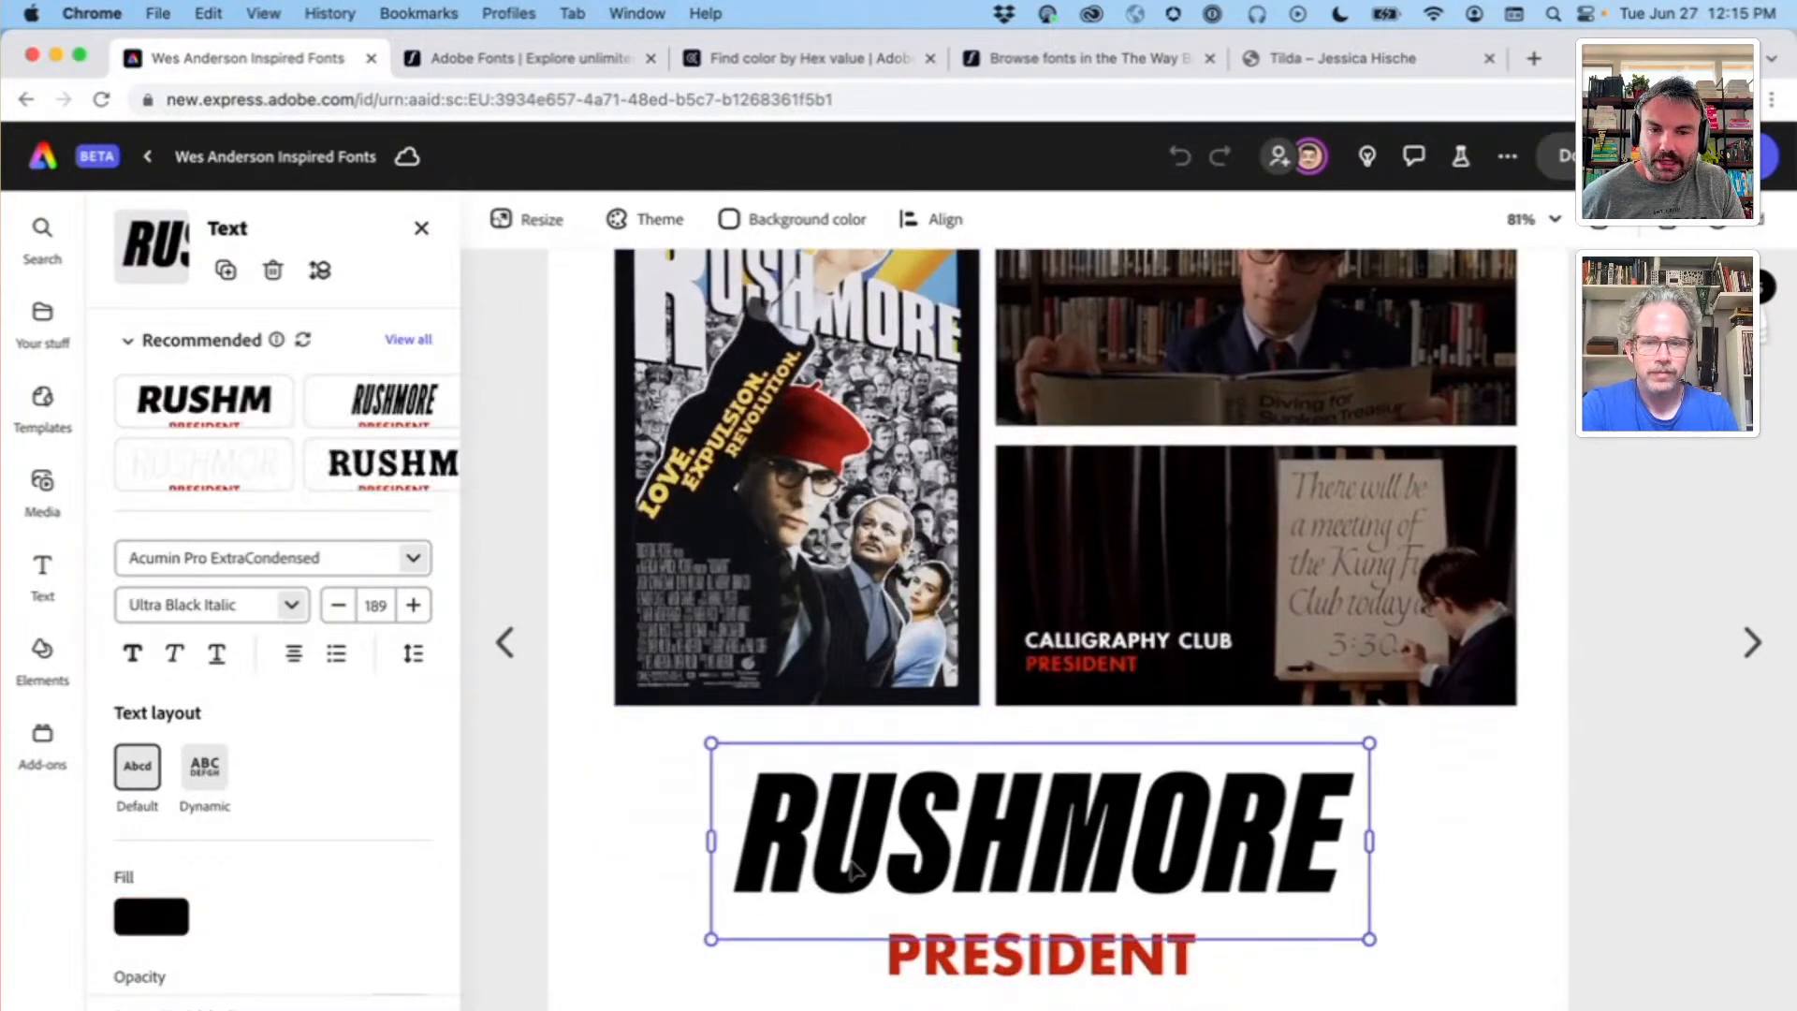
pyautogui.scroll(2, 847, 870)
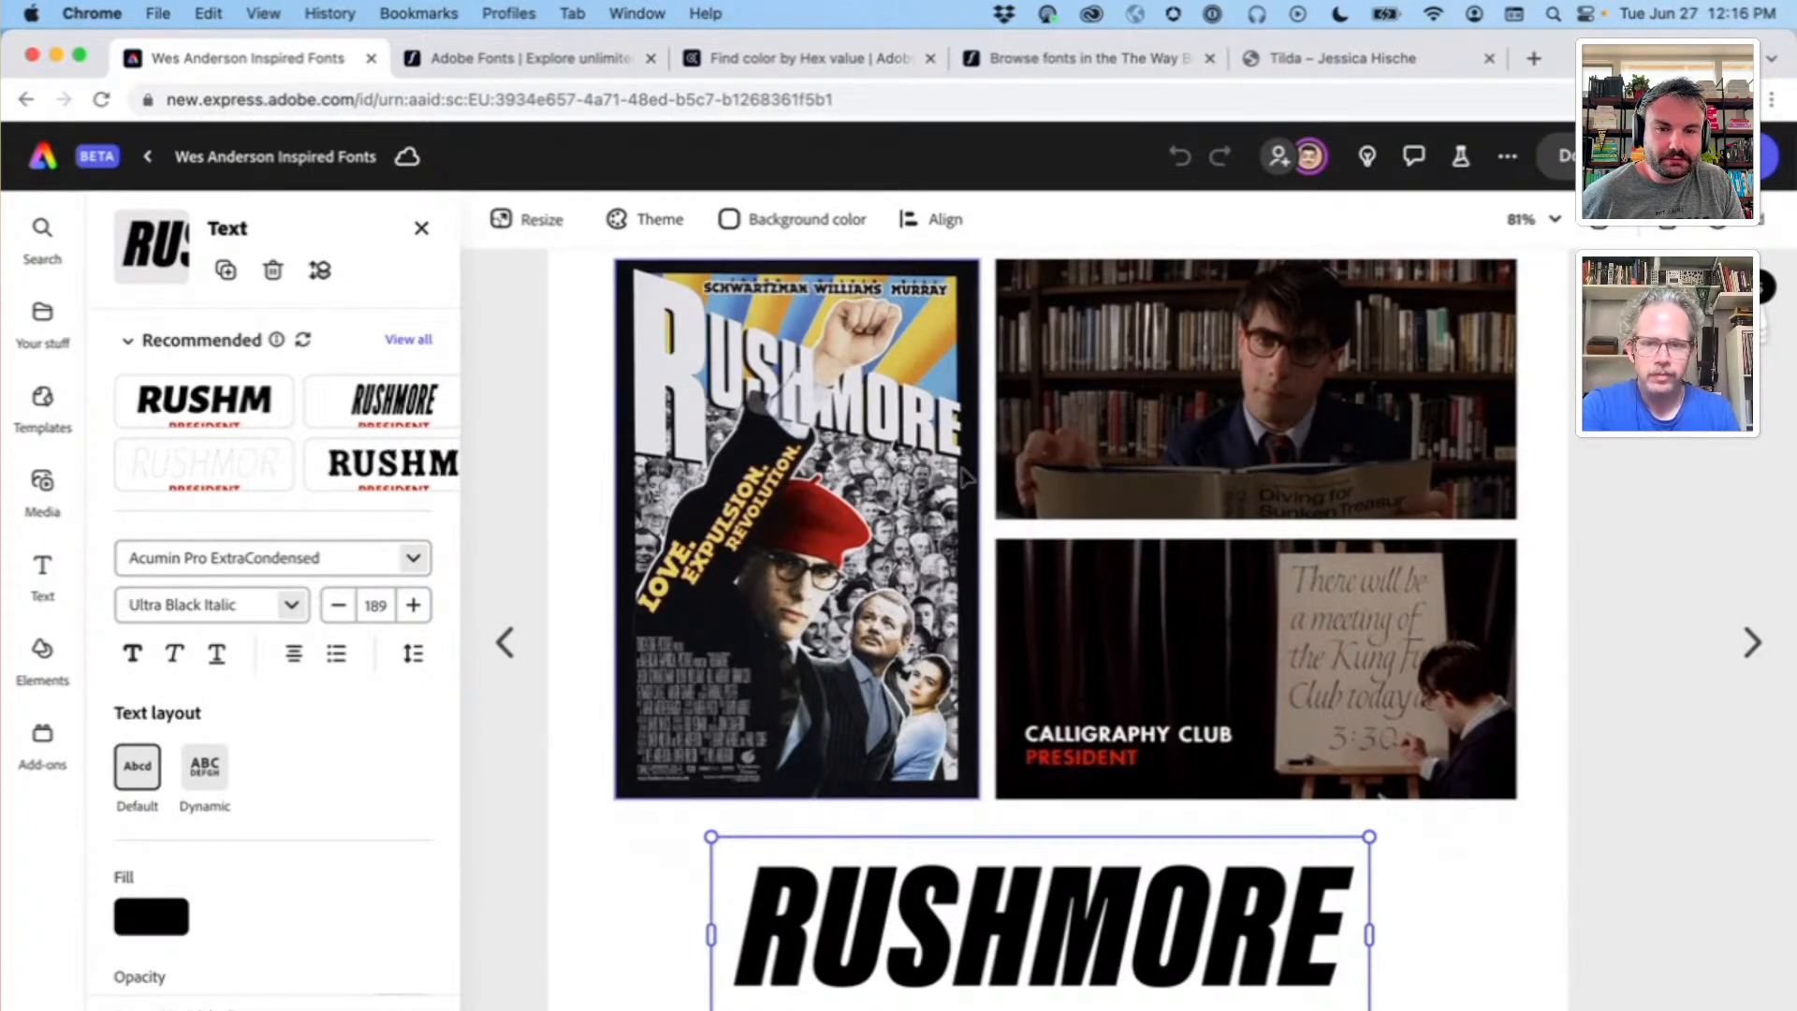
pyautogui.scroll(-3, 964, 477)
pyautogui.scroll(2, 964, 477)
pyautogui.scroll(-2, 964, 477)
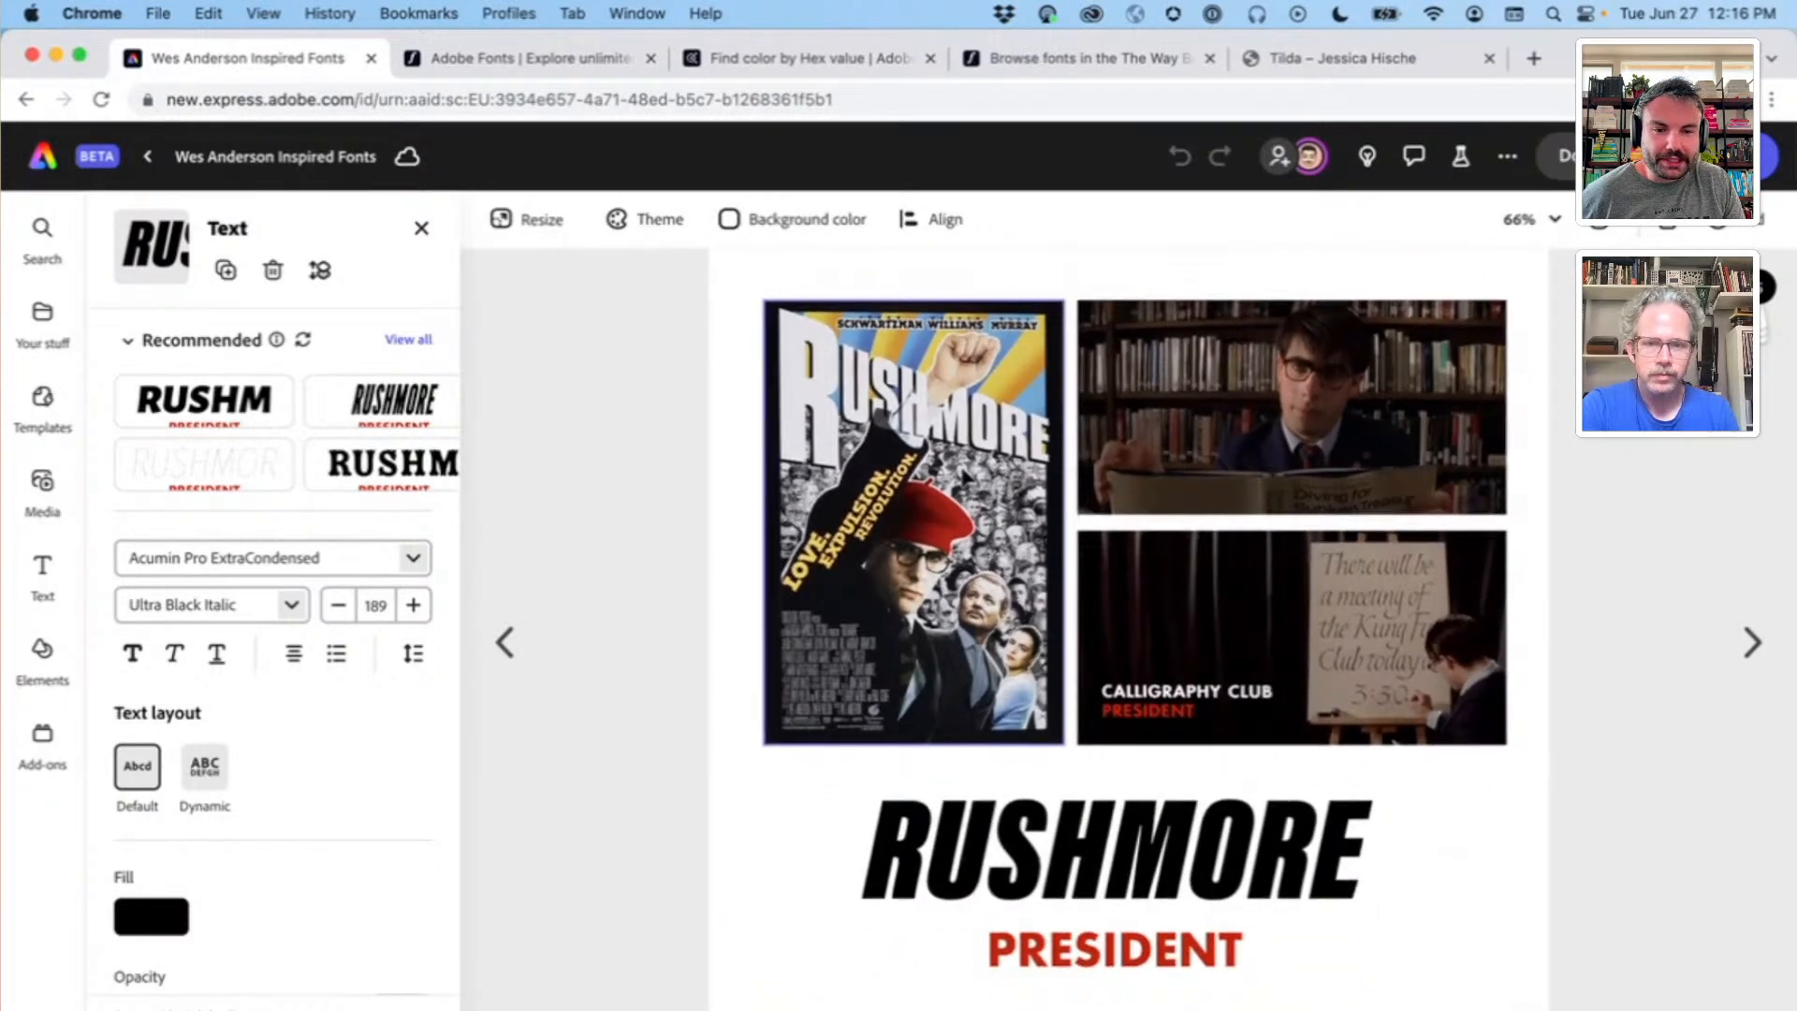
pyautogui.click(1435, 805)
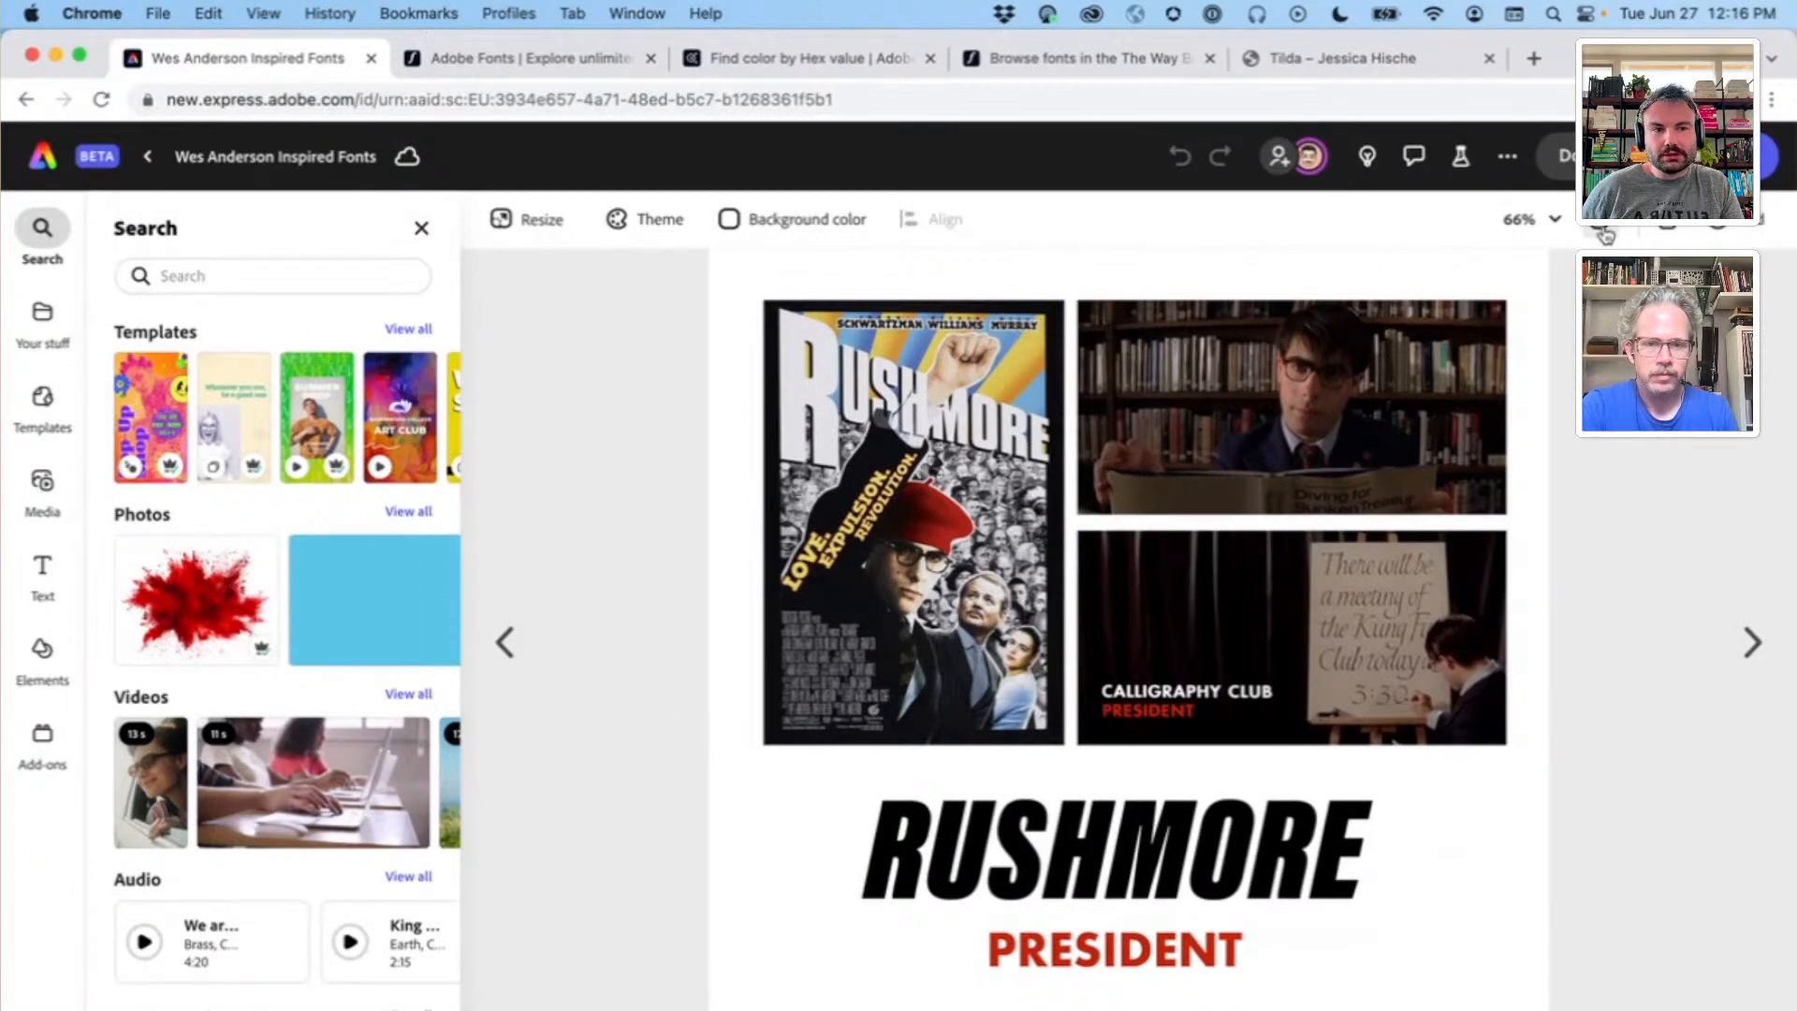
# Step: Open The Royal Tenenbaums (2001) page and examine the lettering on its poster and film stills up close
pyautogui.click(505, 642)
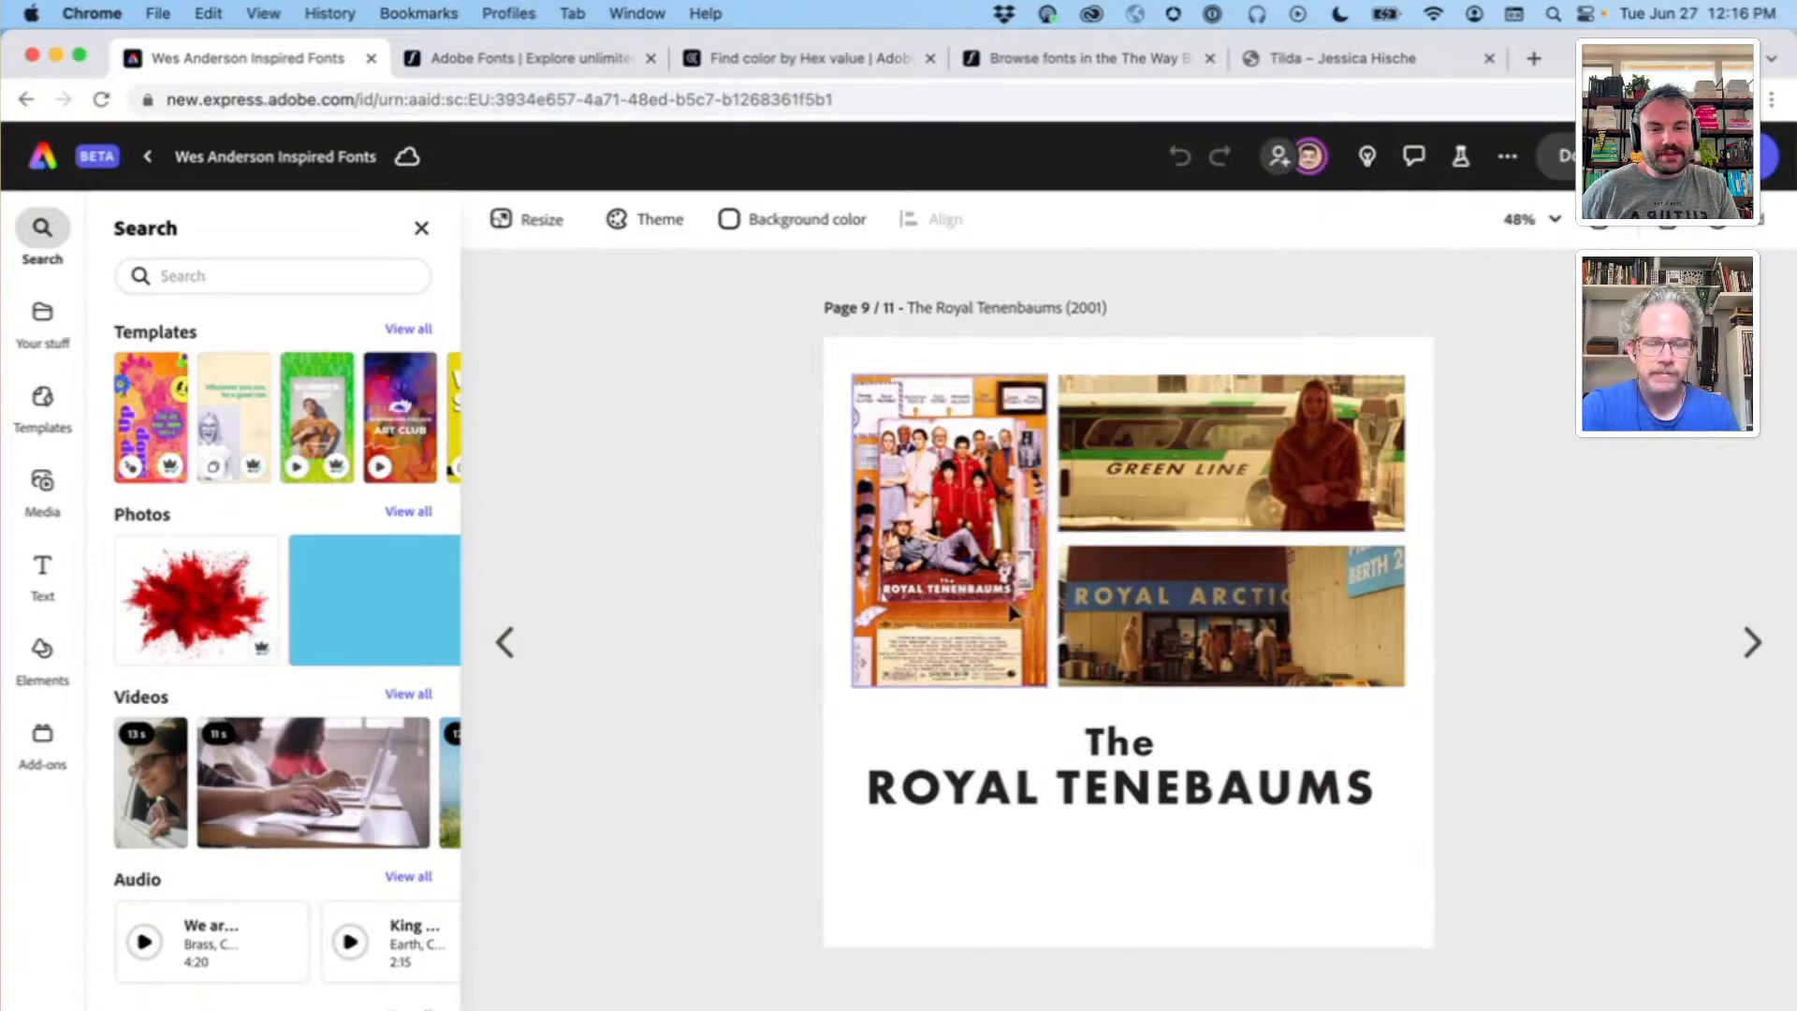
pyautogui.scroll(10, 936, 524)
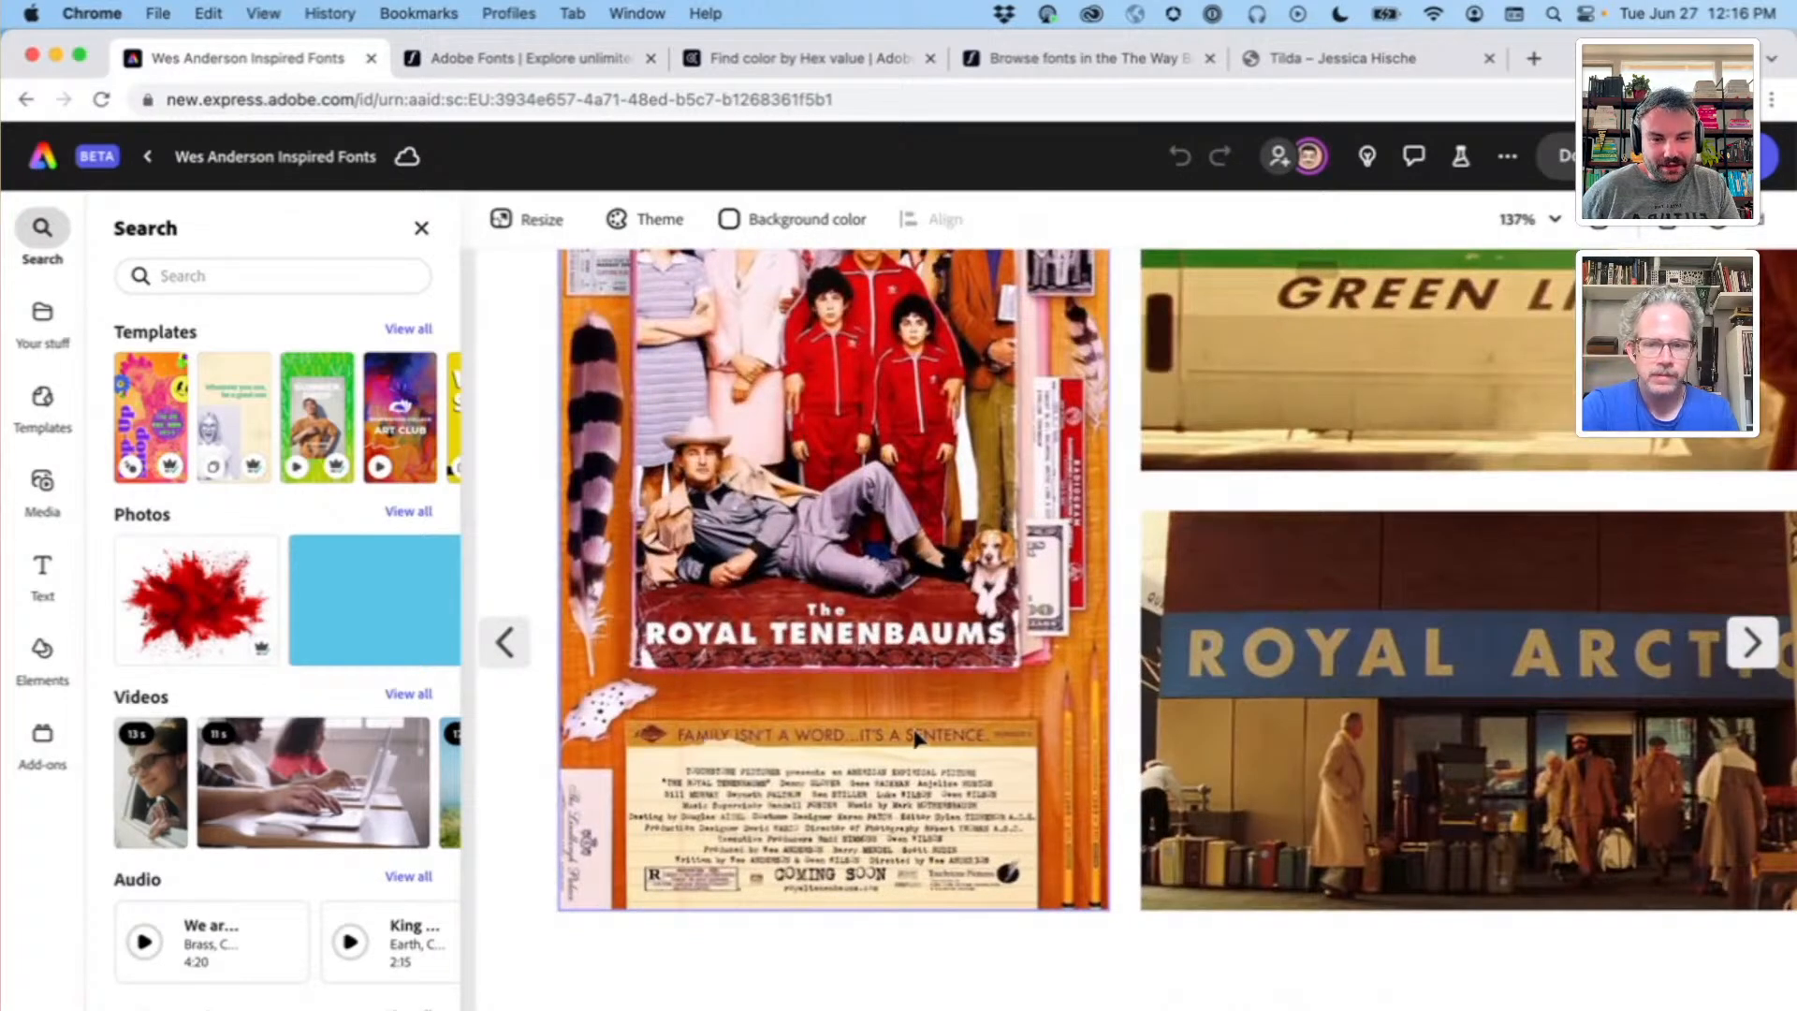
pyautogui.hscroll(-1, 842, 737)
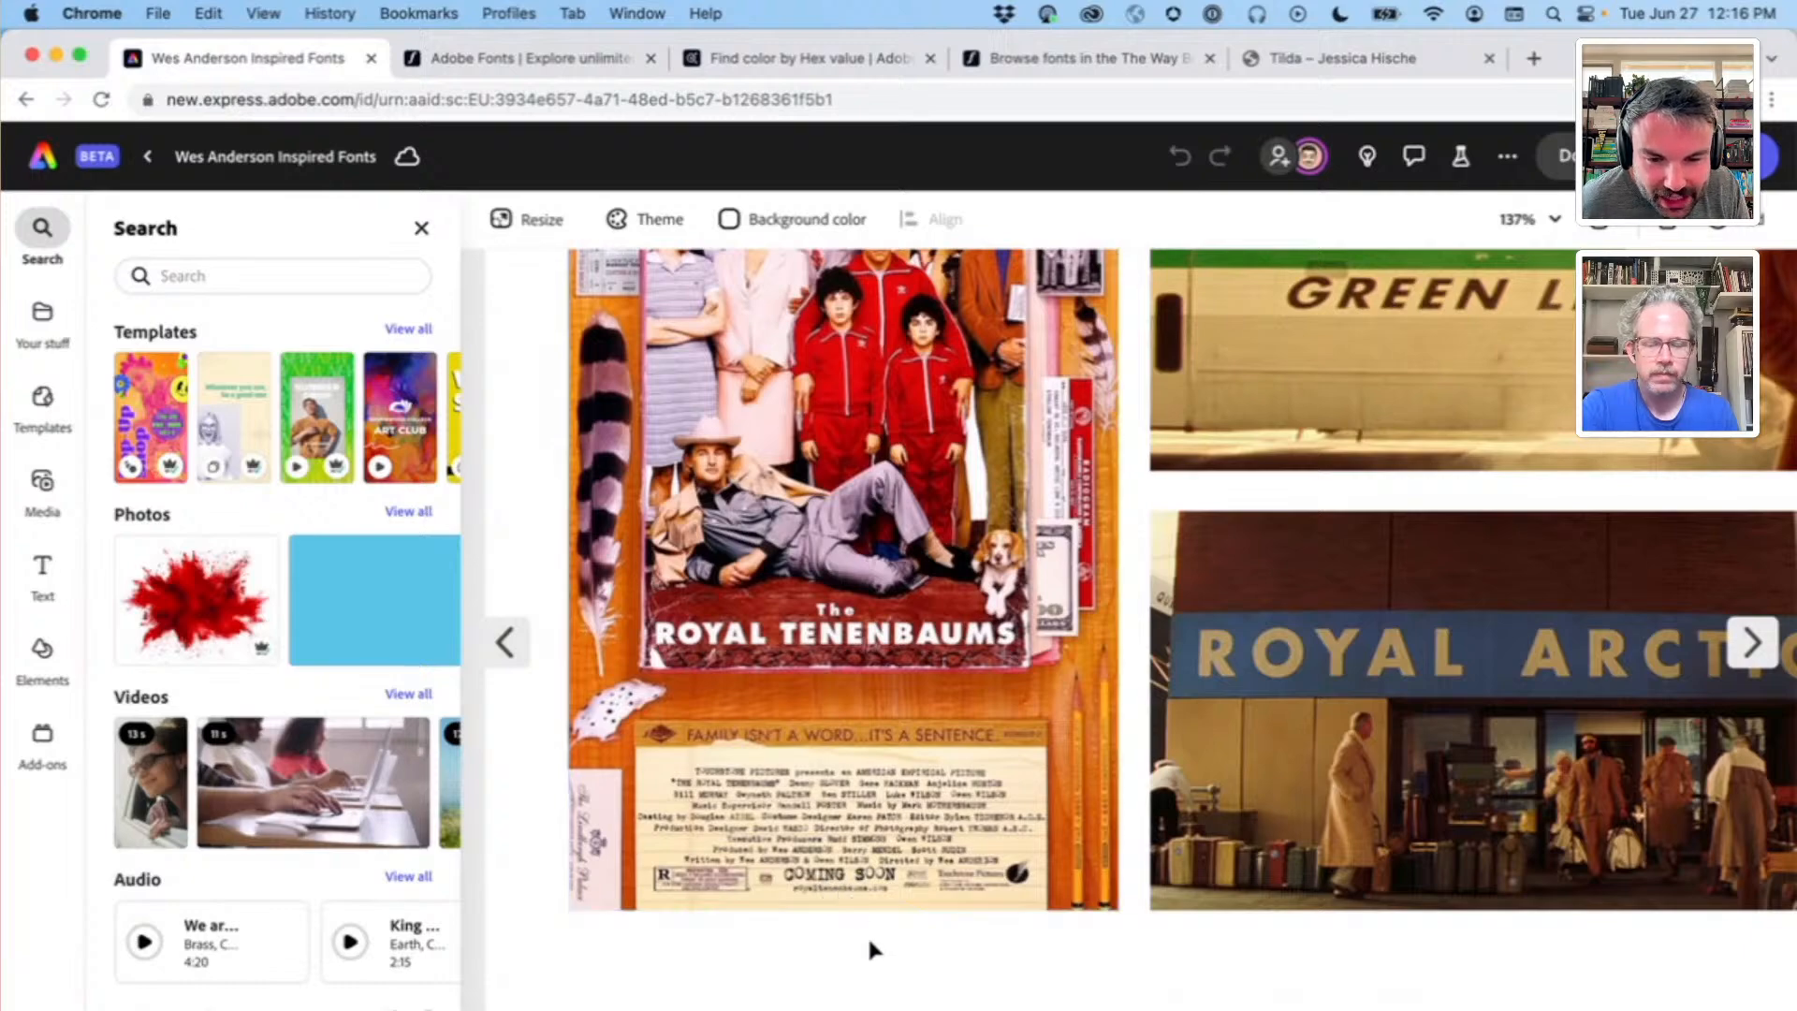
pyautogui.scroll(-5, 883, 946)
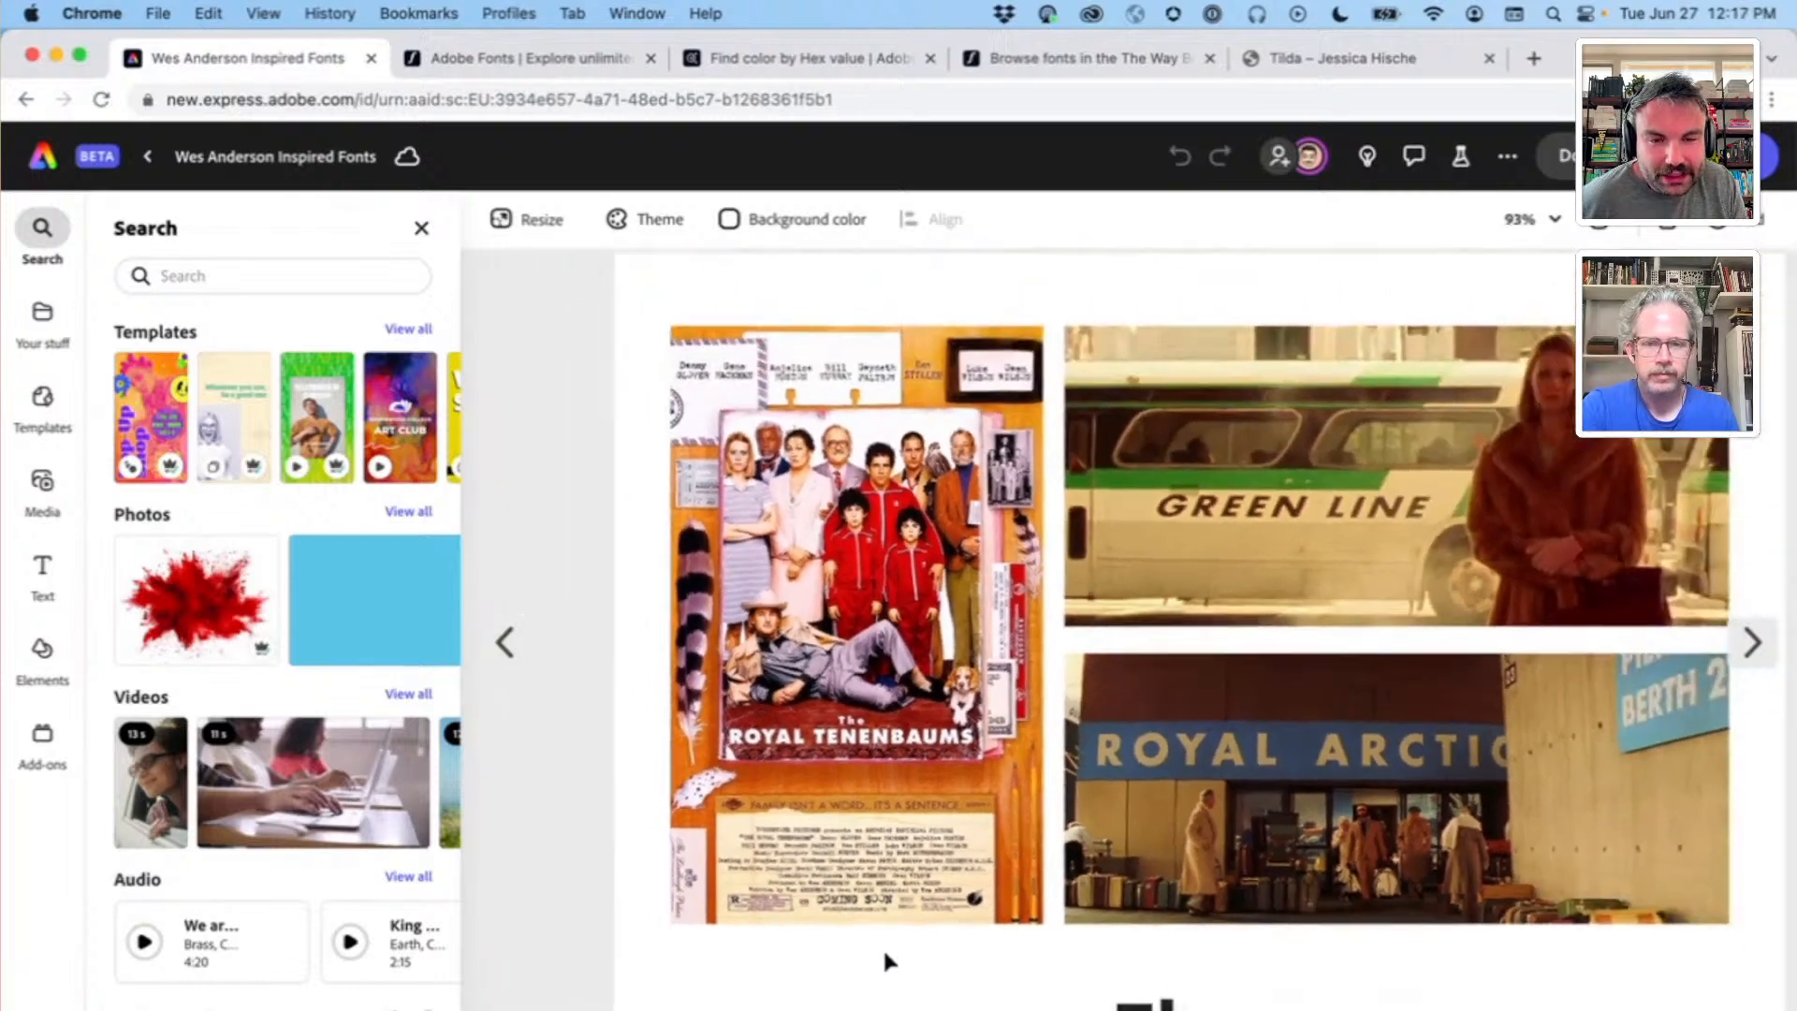
pyautogui.scroll(-4, 883, 946)
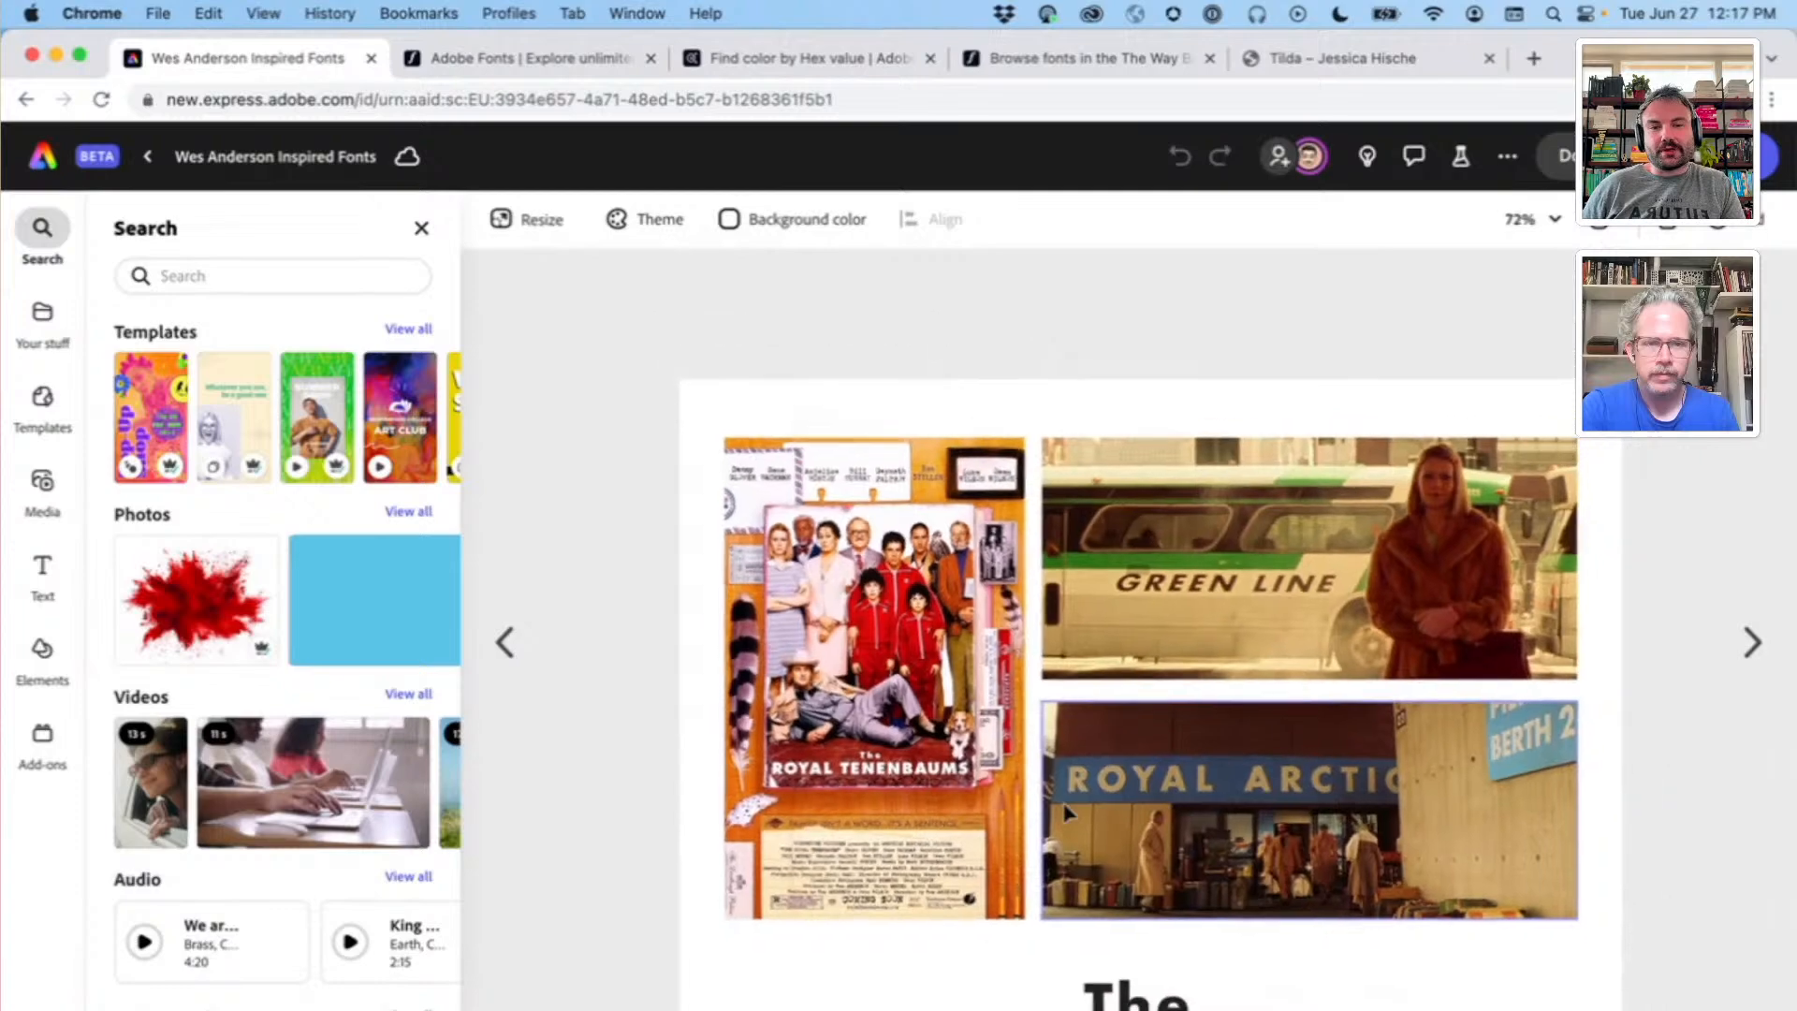
pyautogui.scroll(1, 1250, 804)
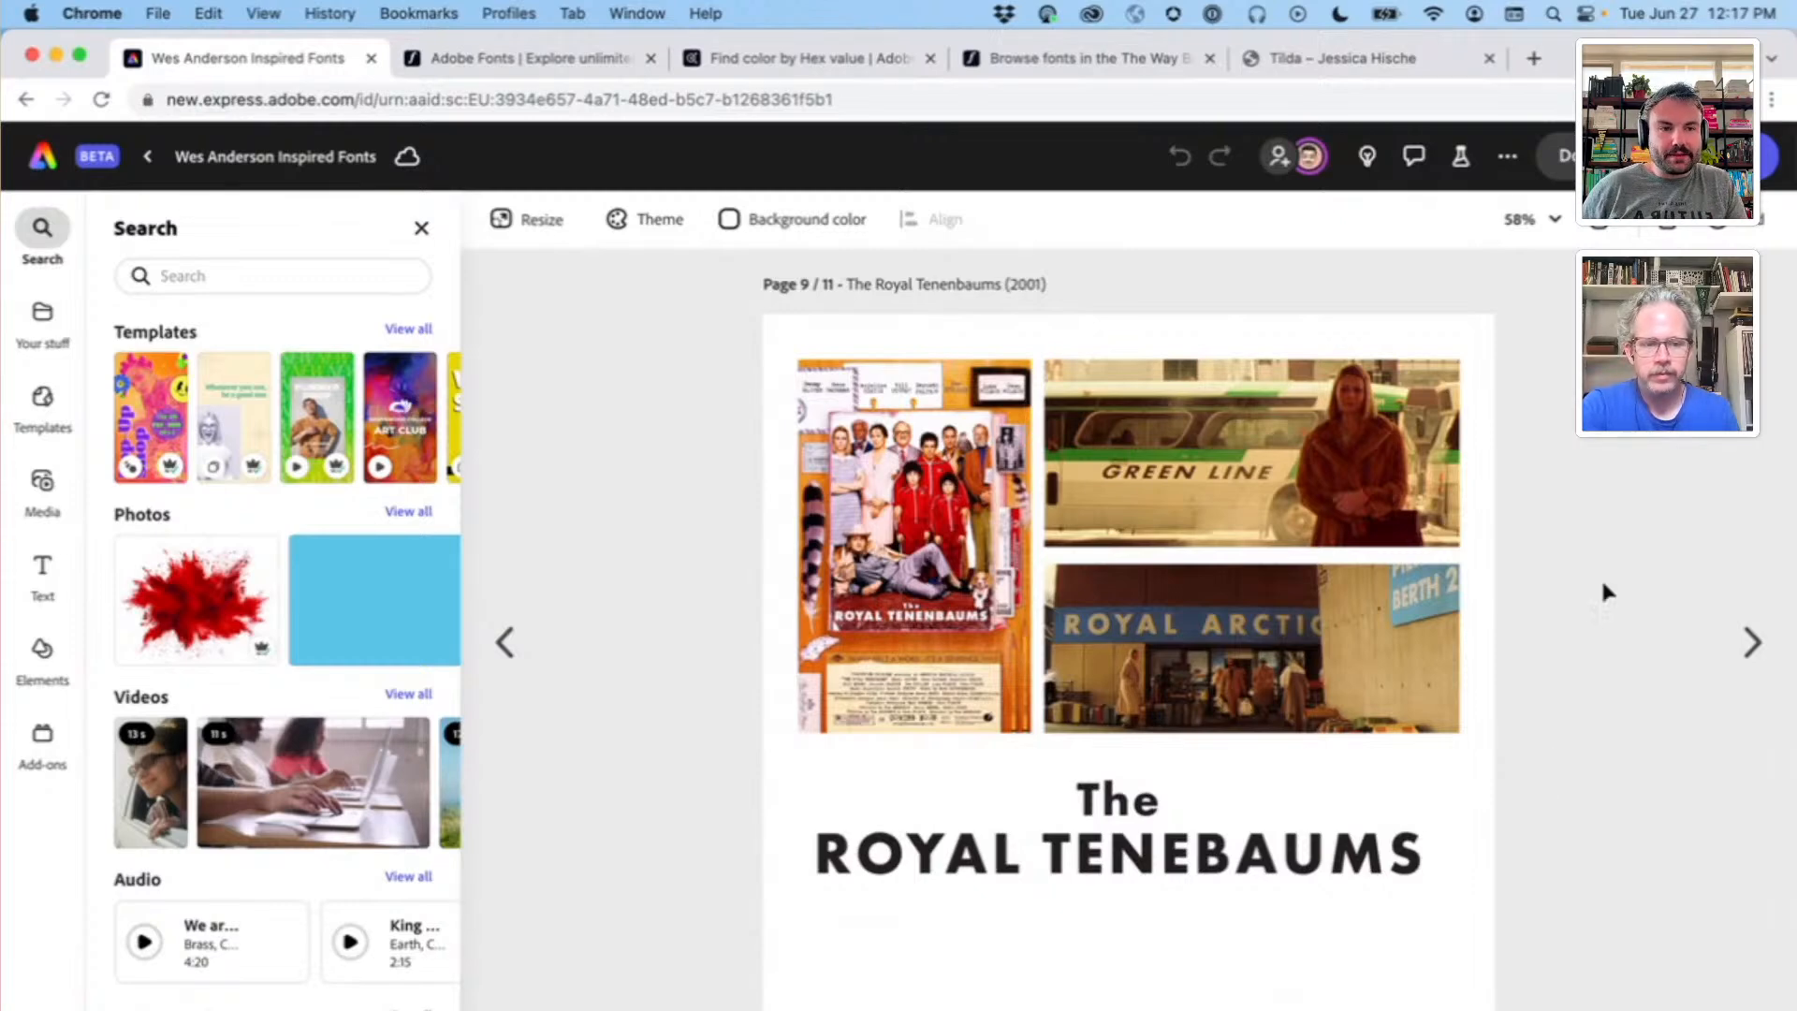
# Step: Return to the page overview and open the page for The Life Aquatic with Steve Zissou (2004)
pyautogui.click(1599, 220)
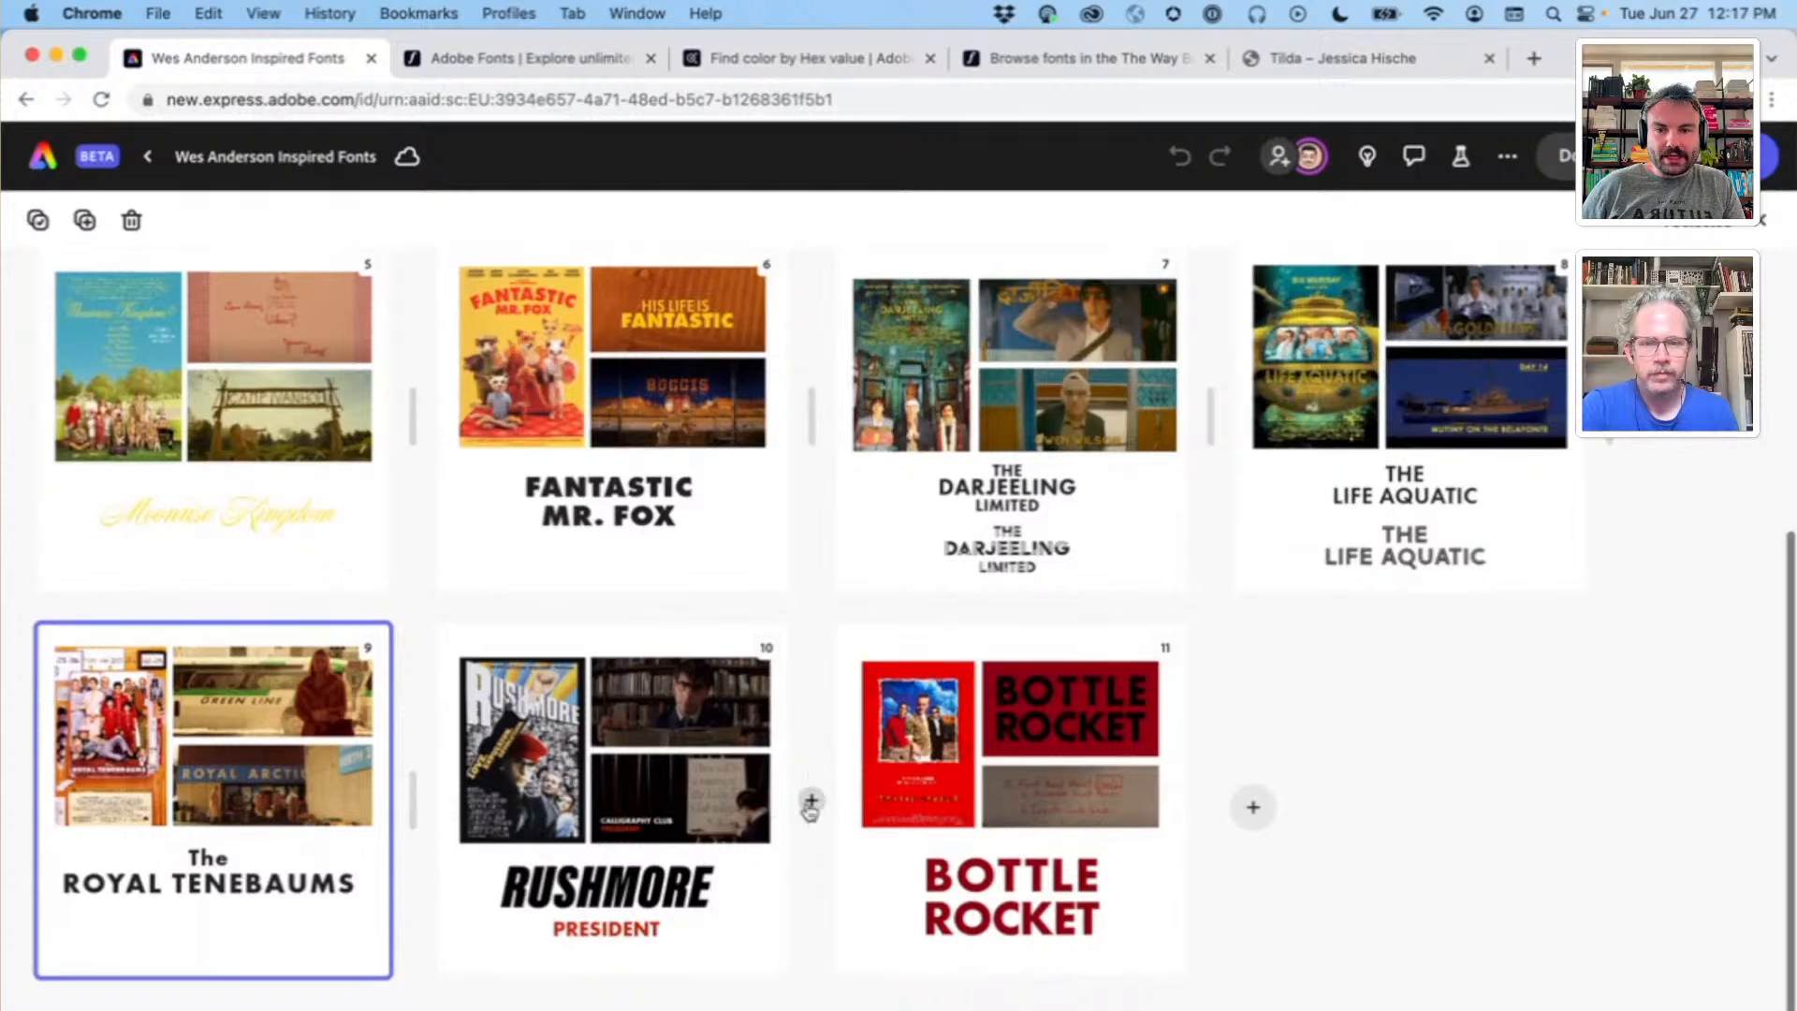
pyautogui.scroll(2, 807, 805)
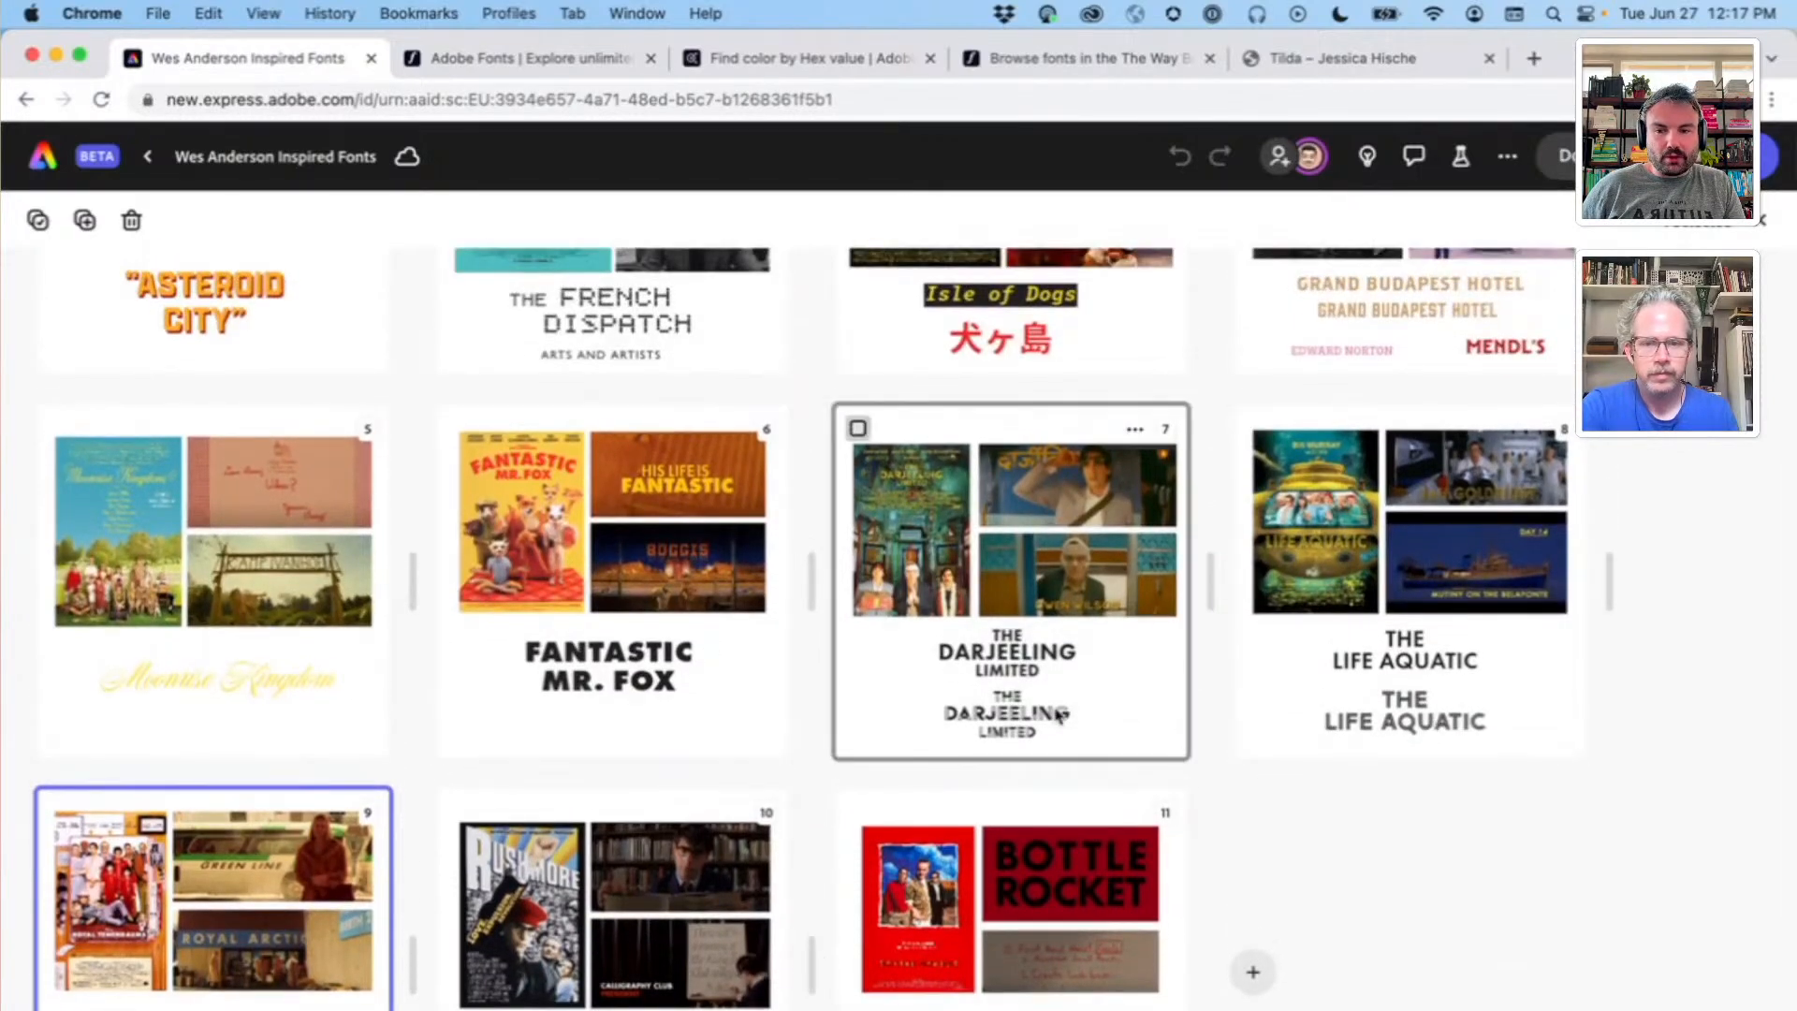
pyautogui.scroll(1, 1057, 716)
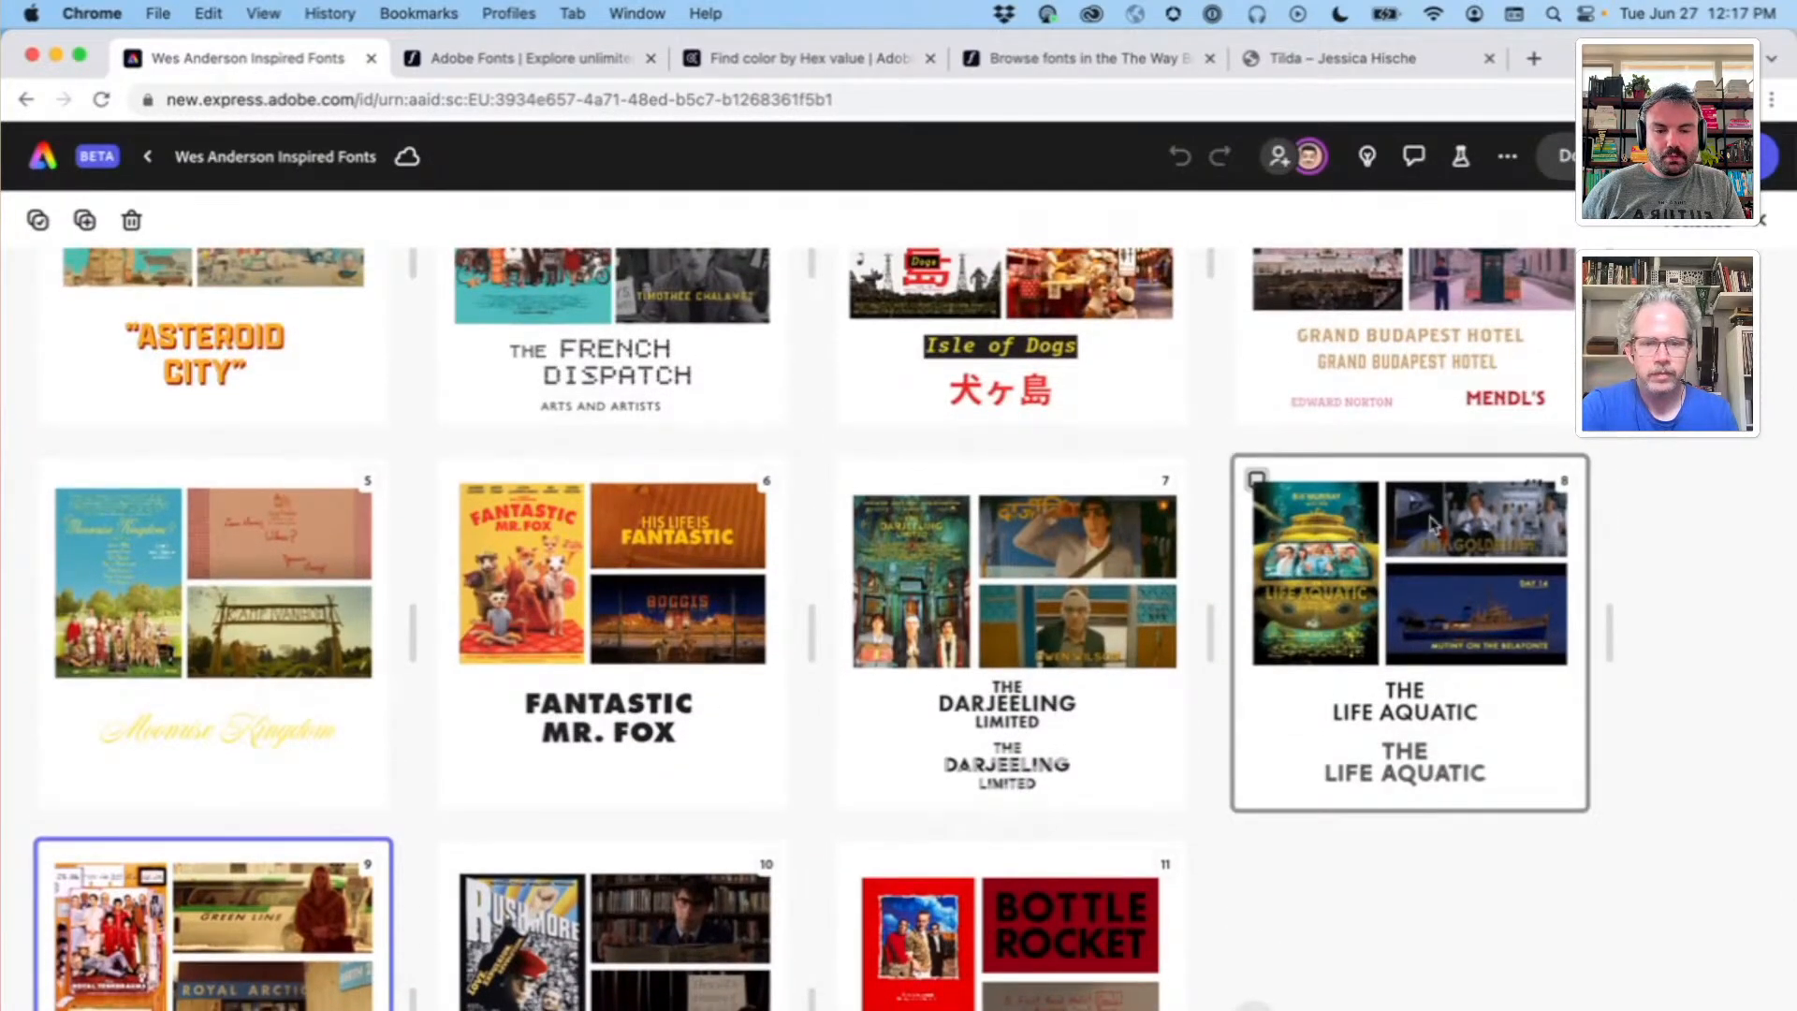
pyautogui.click(1507, 714)
pyautogui.doubleClick(1508, 714)
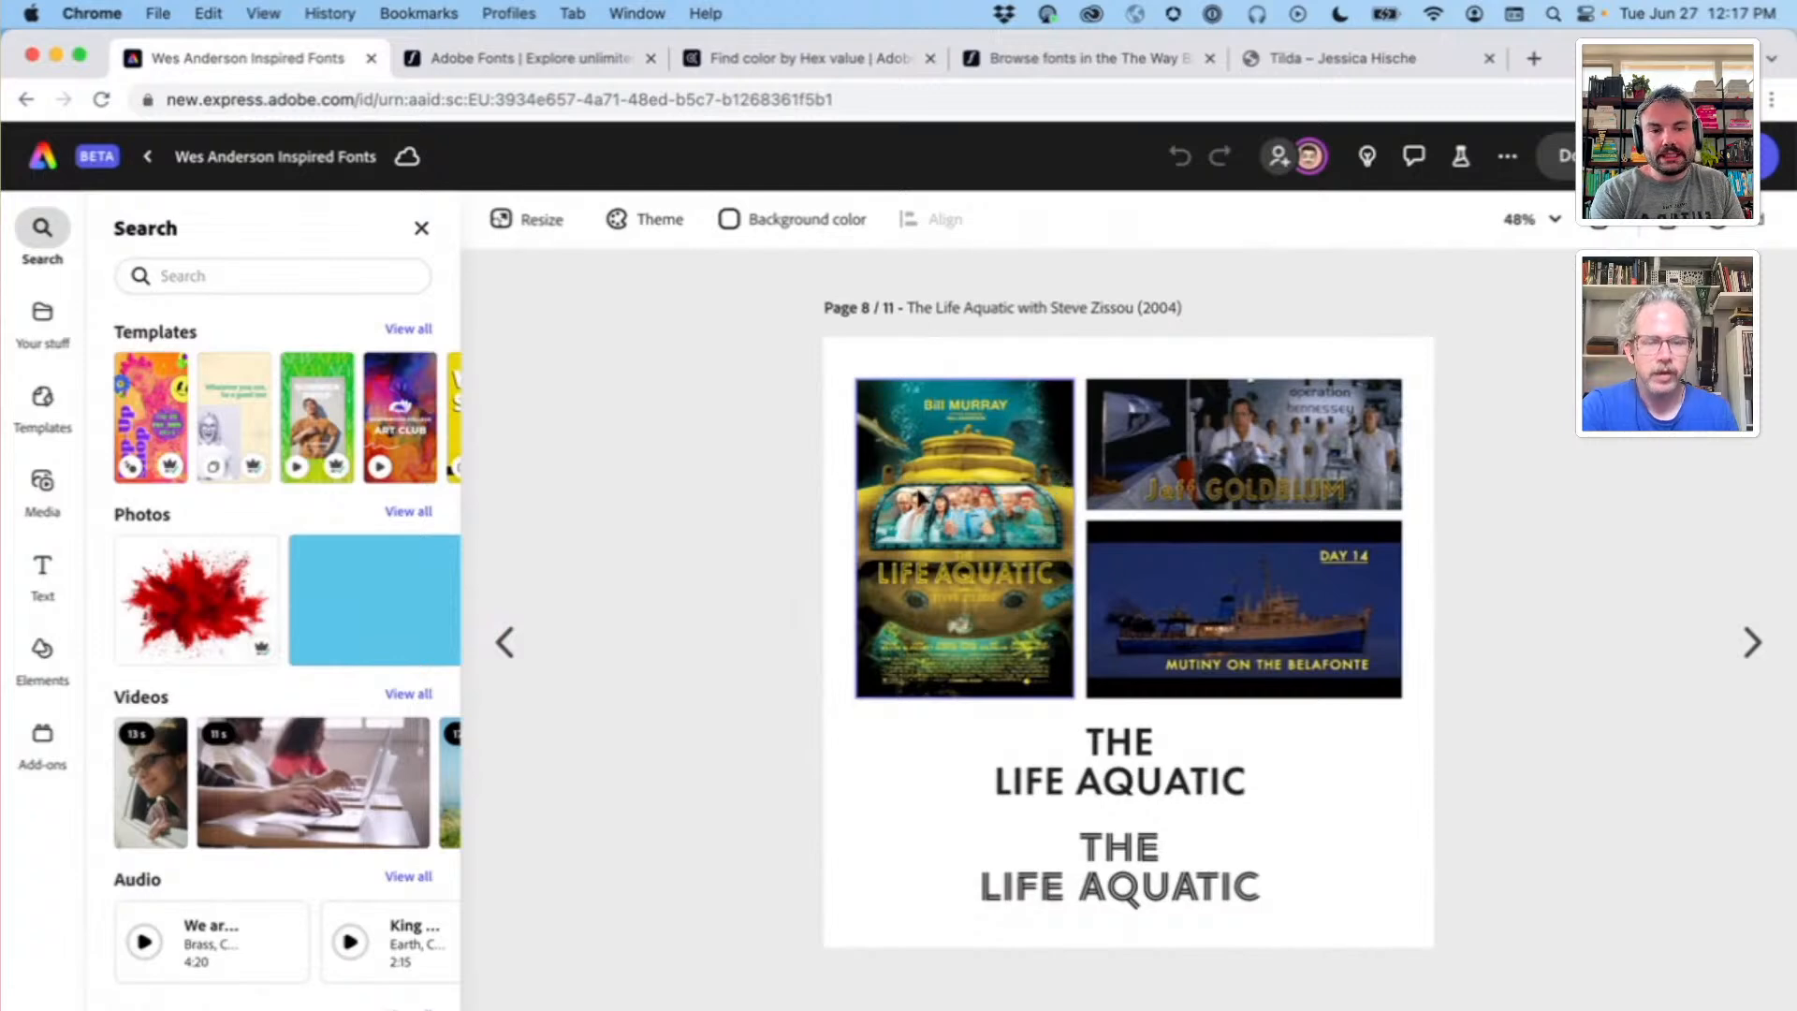
# Step: Examine the outlined title lettering on The Life Aquatic poster up close
pyautogui.scroll(1, 1060, 478)
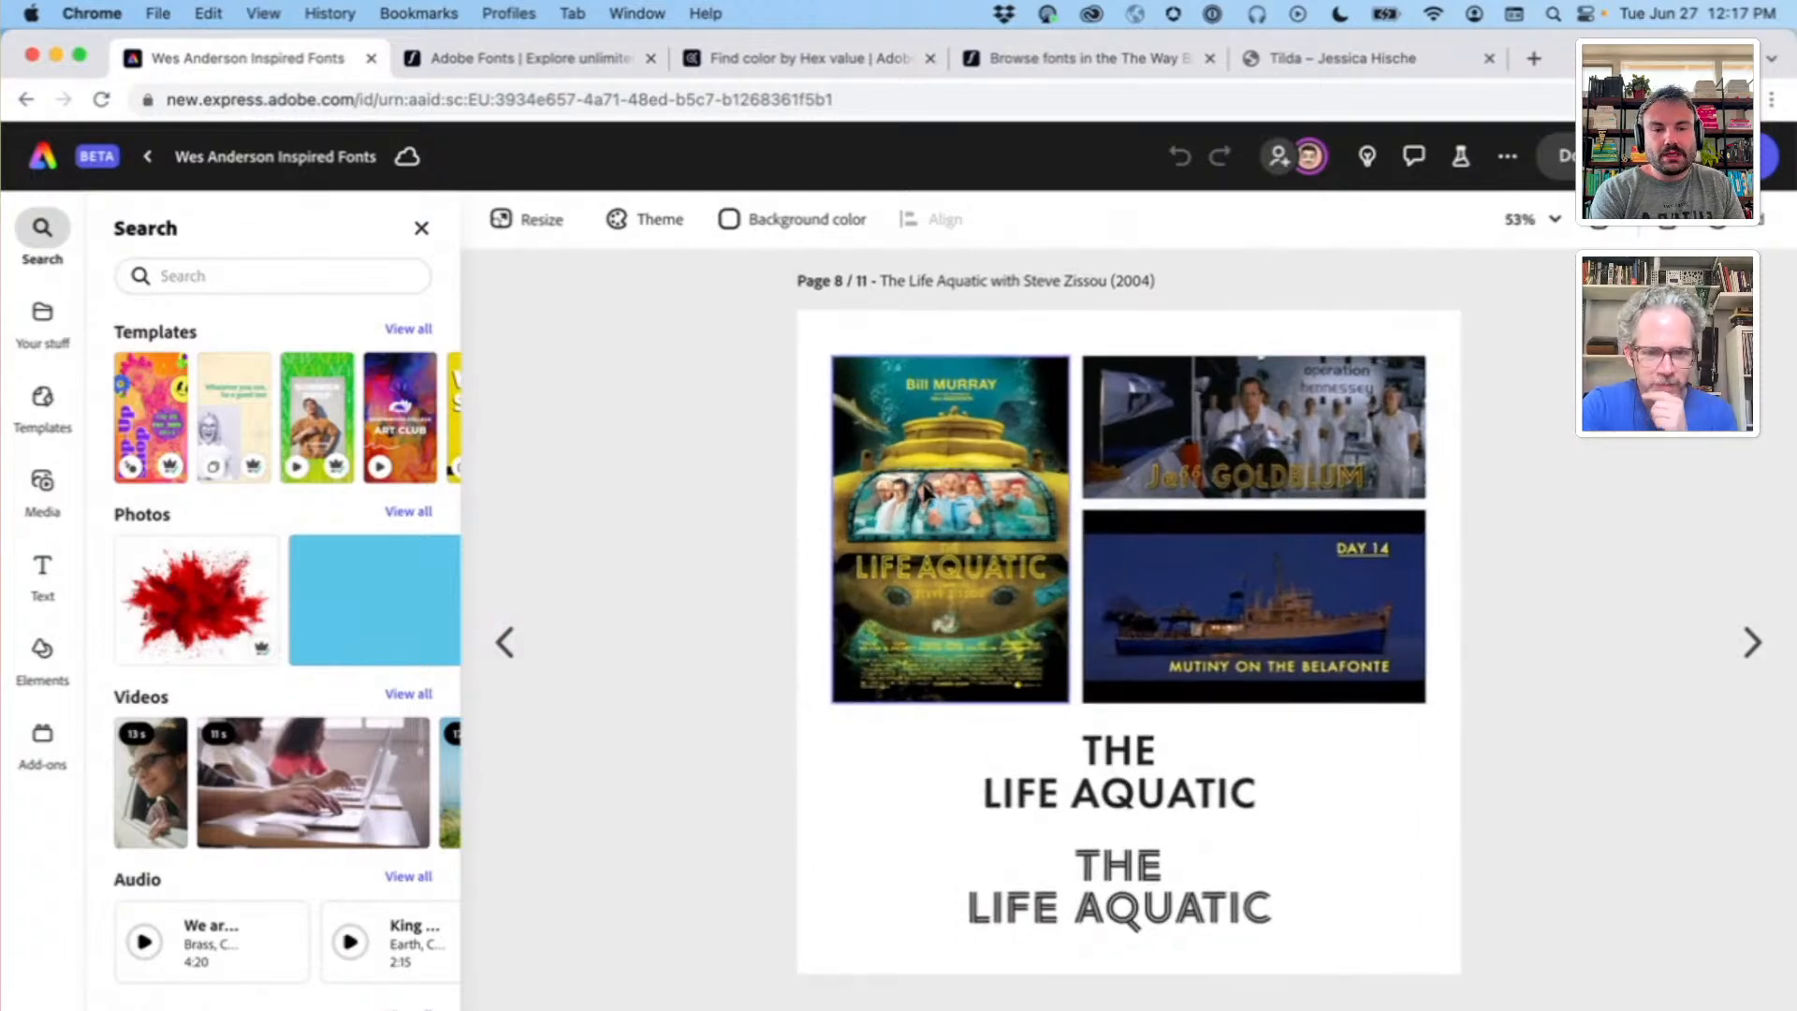
pyautogui.scroll(5, 936, 487)
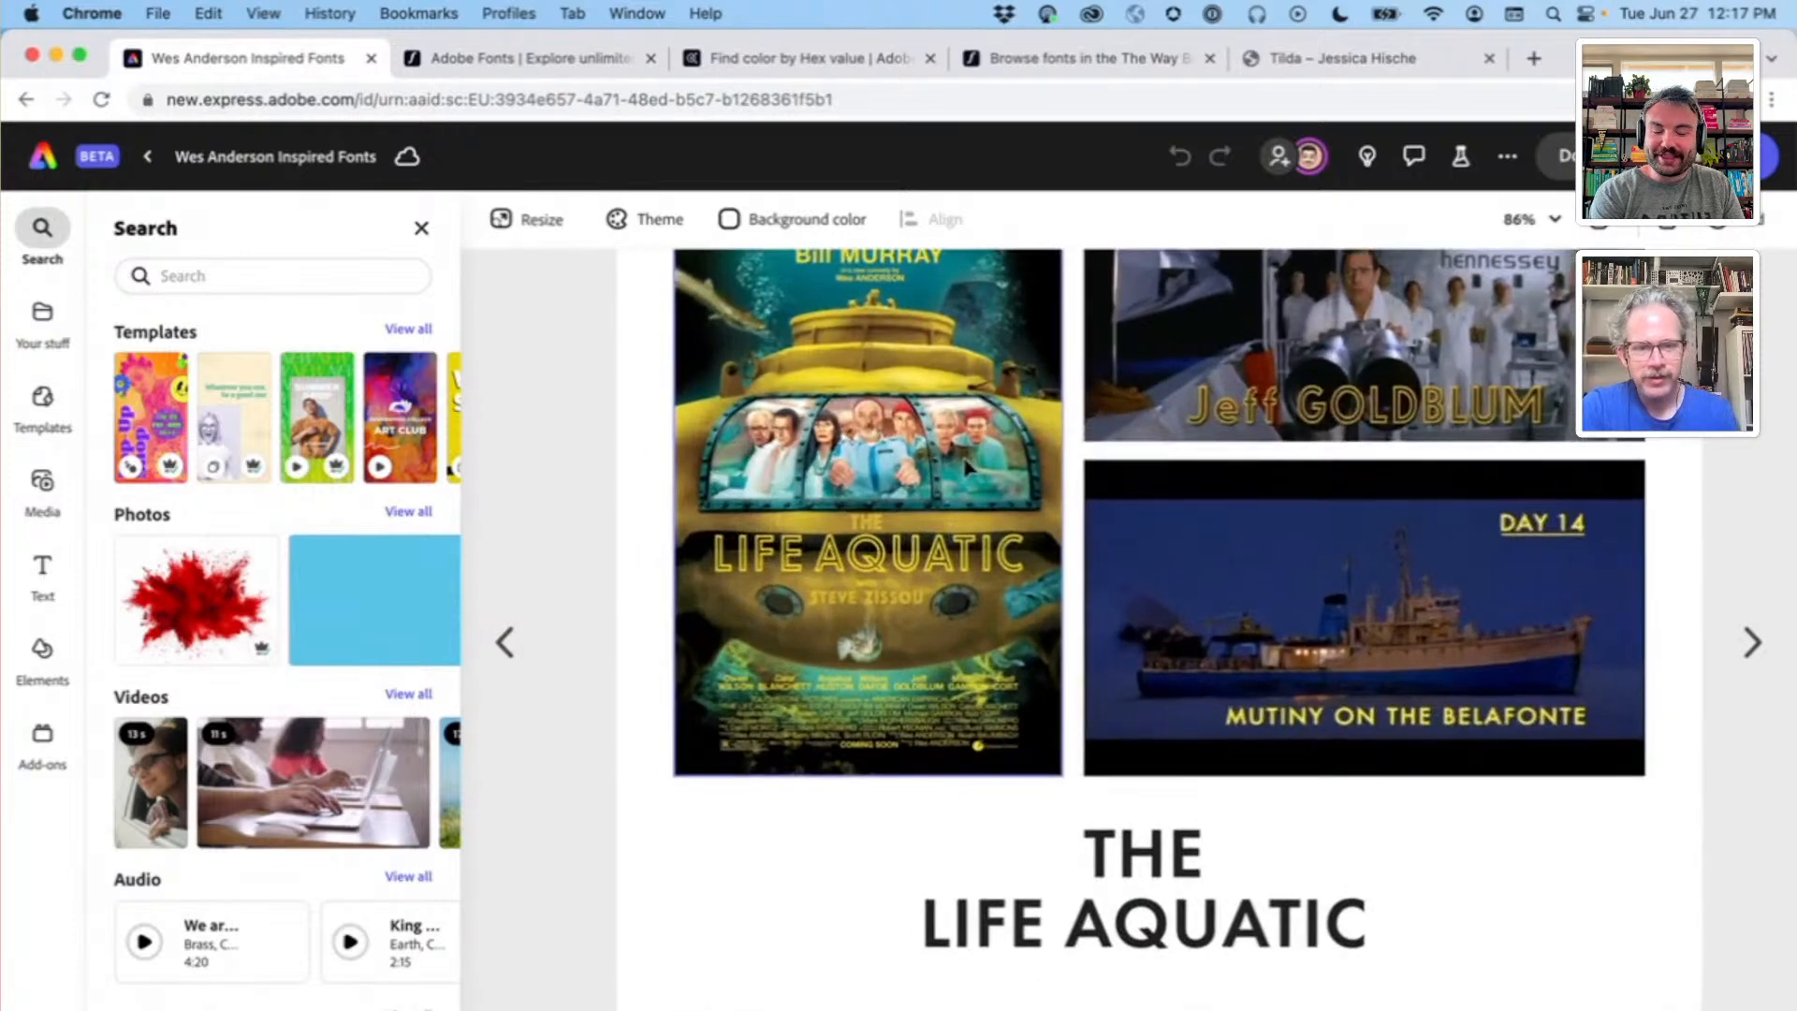
pyautogui.scroll(1, 971, 465)
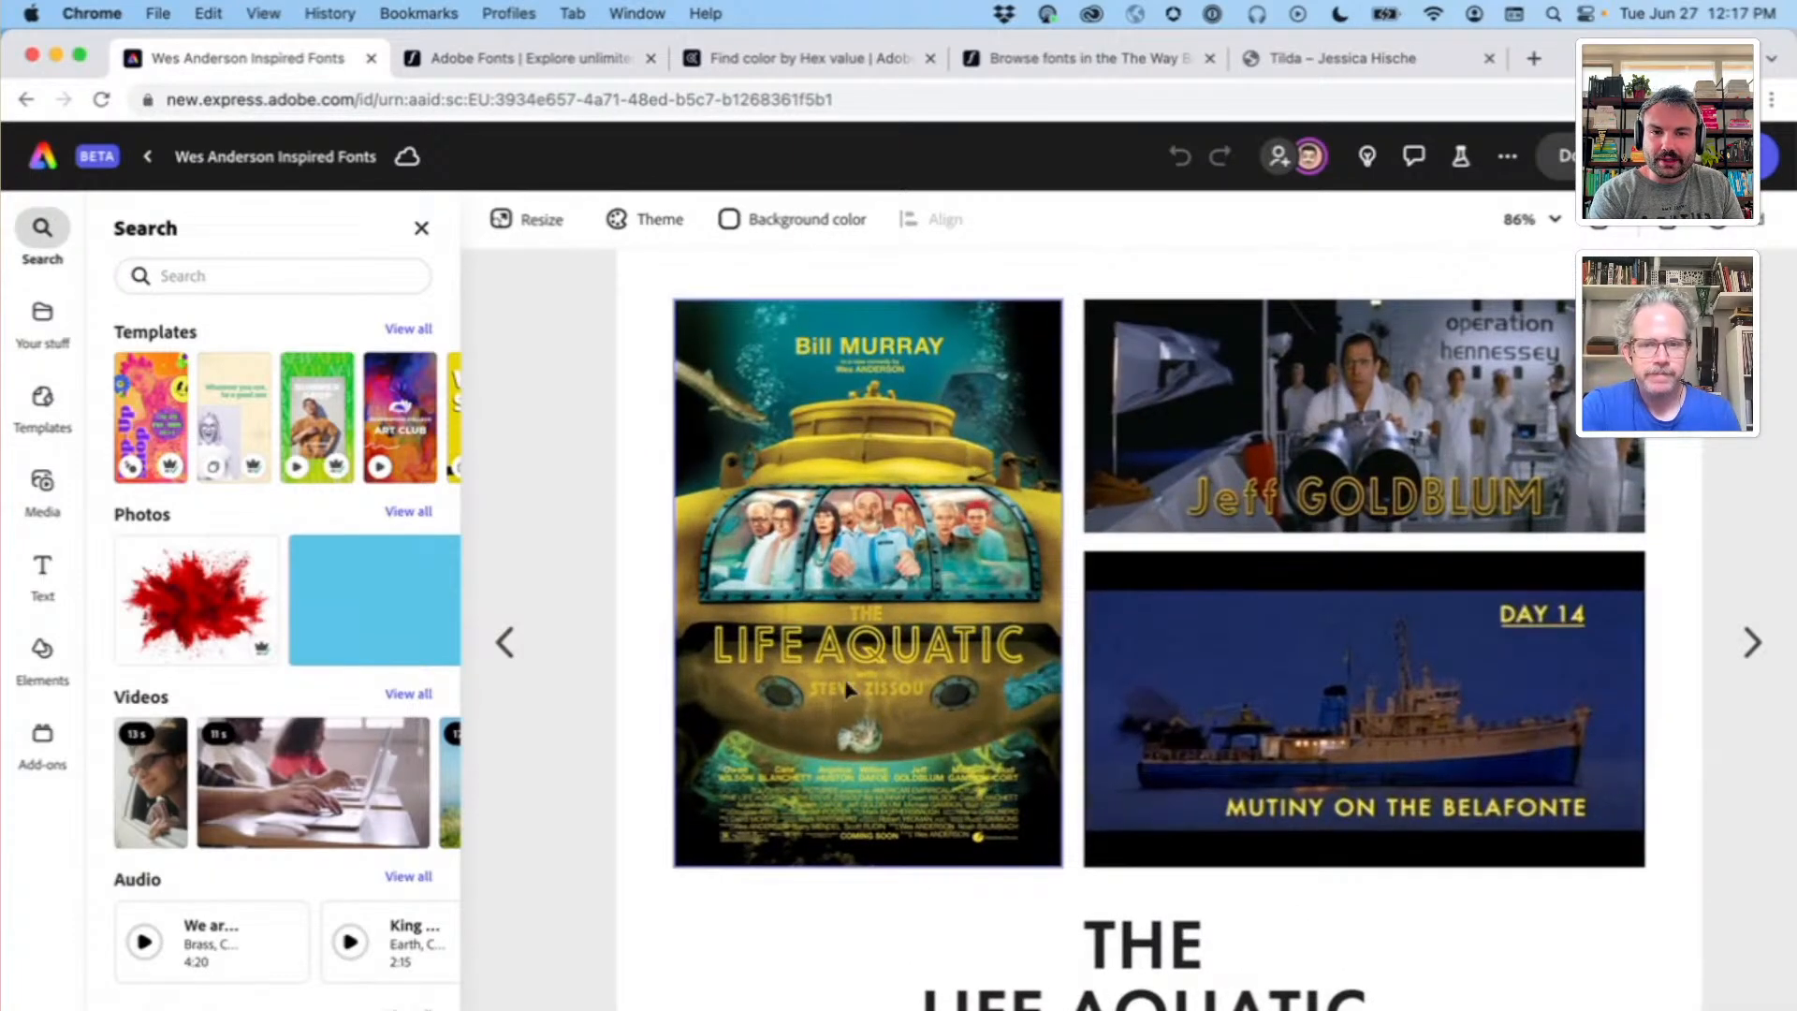
pyautogui.scroll(3, 782, 644)
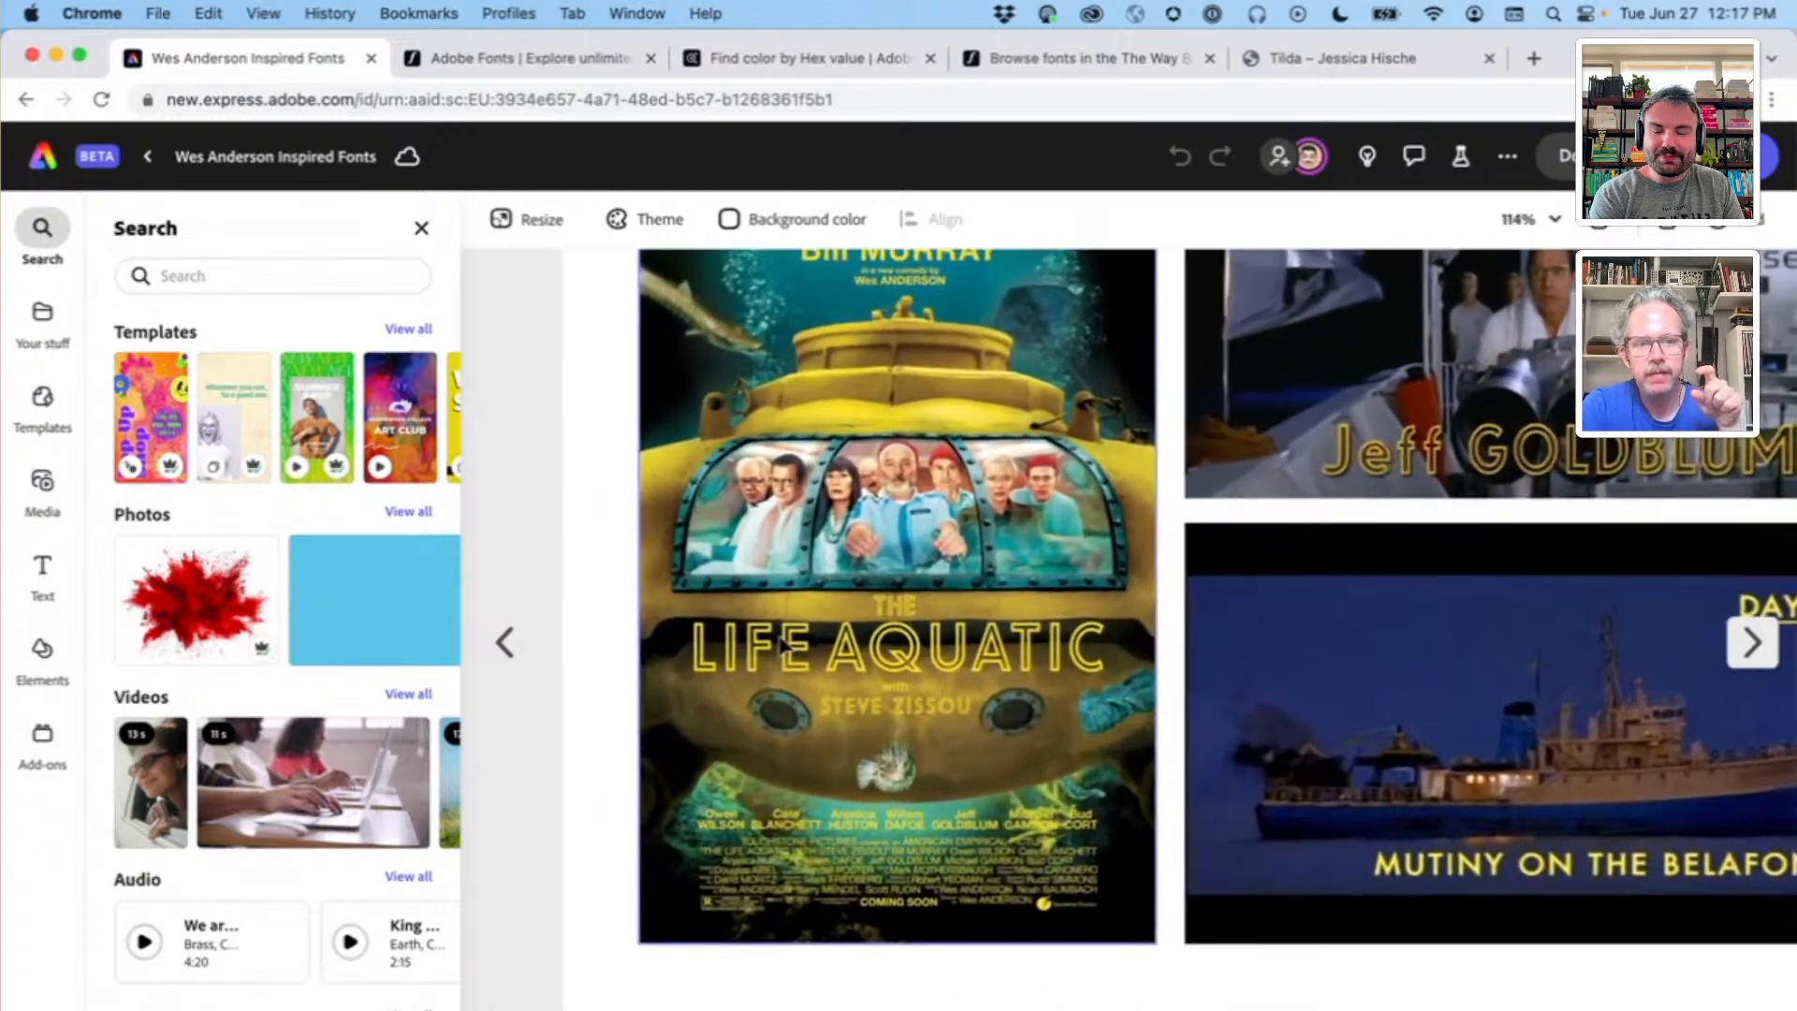
pyautogui.scroll(2, 993, 800)
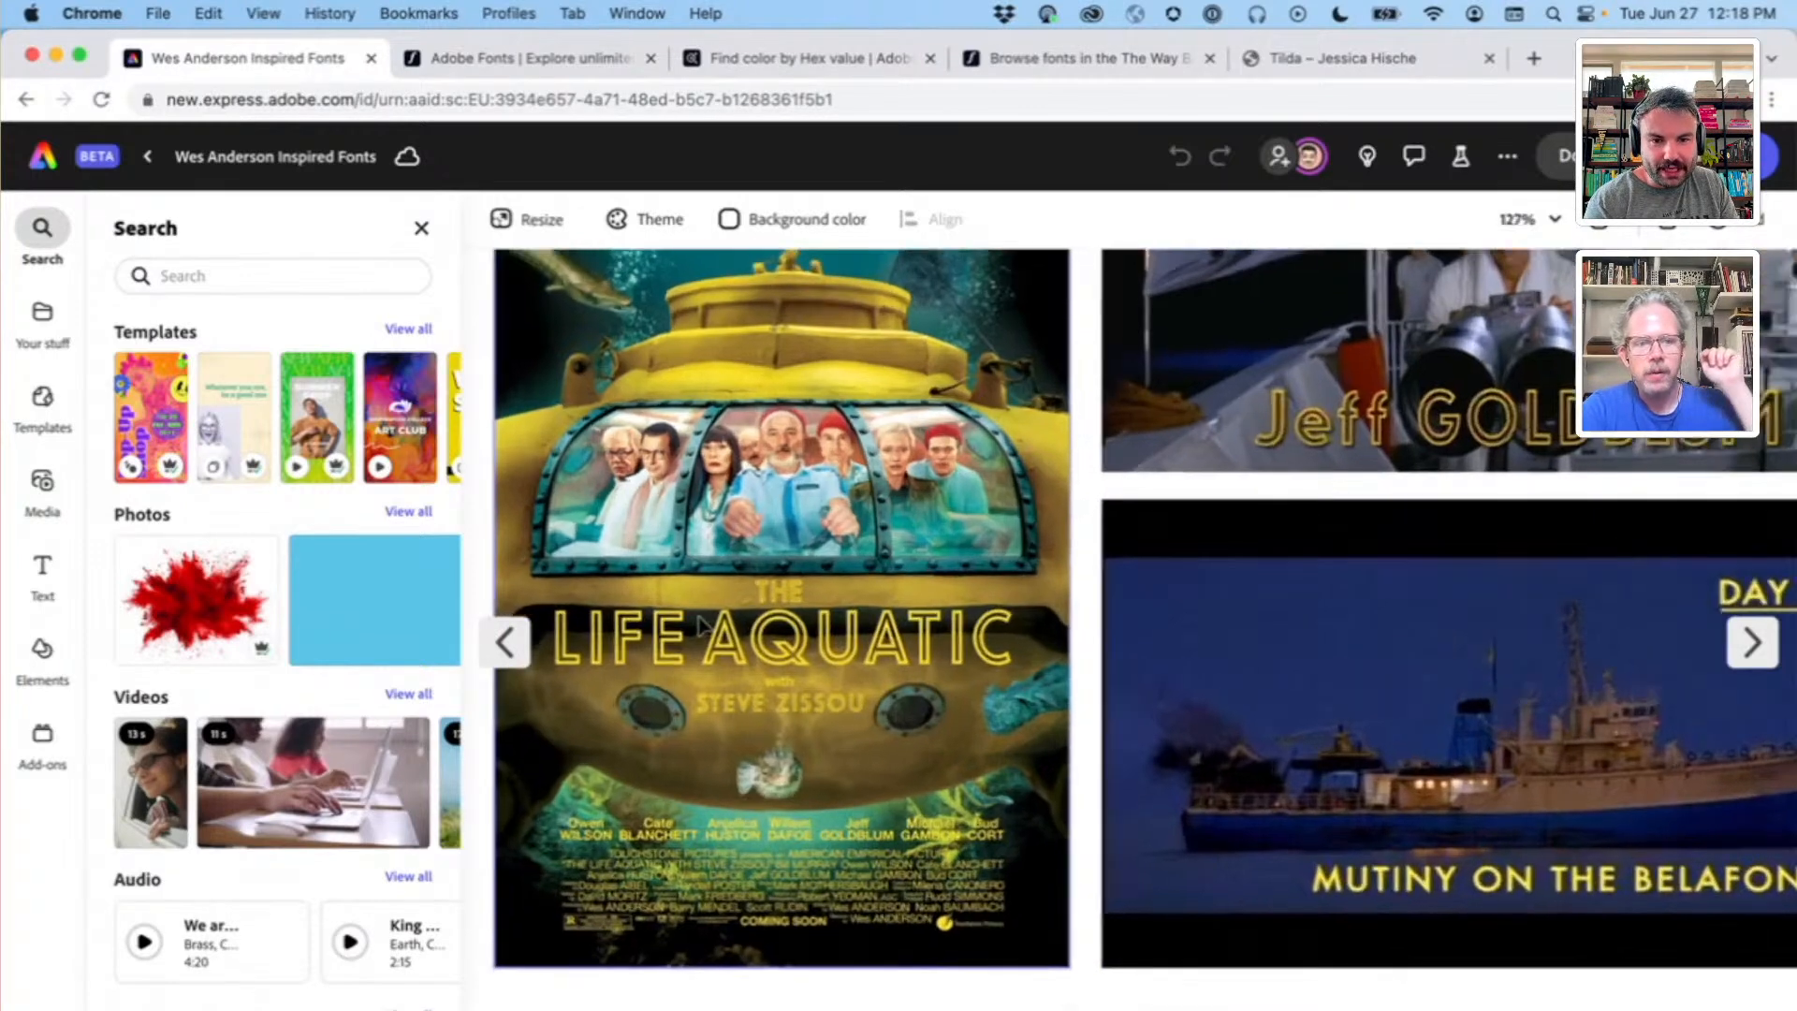
pyautogui.scroll(3, 702, 627)
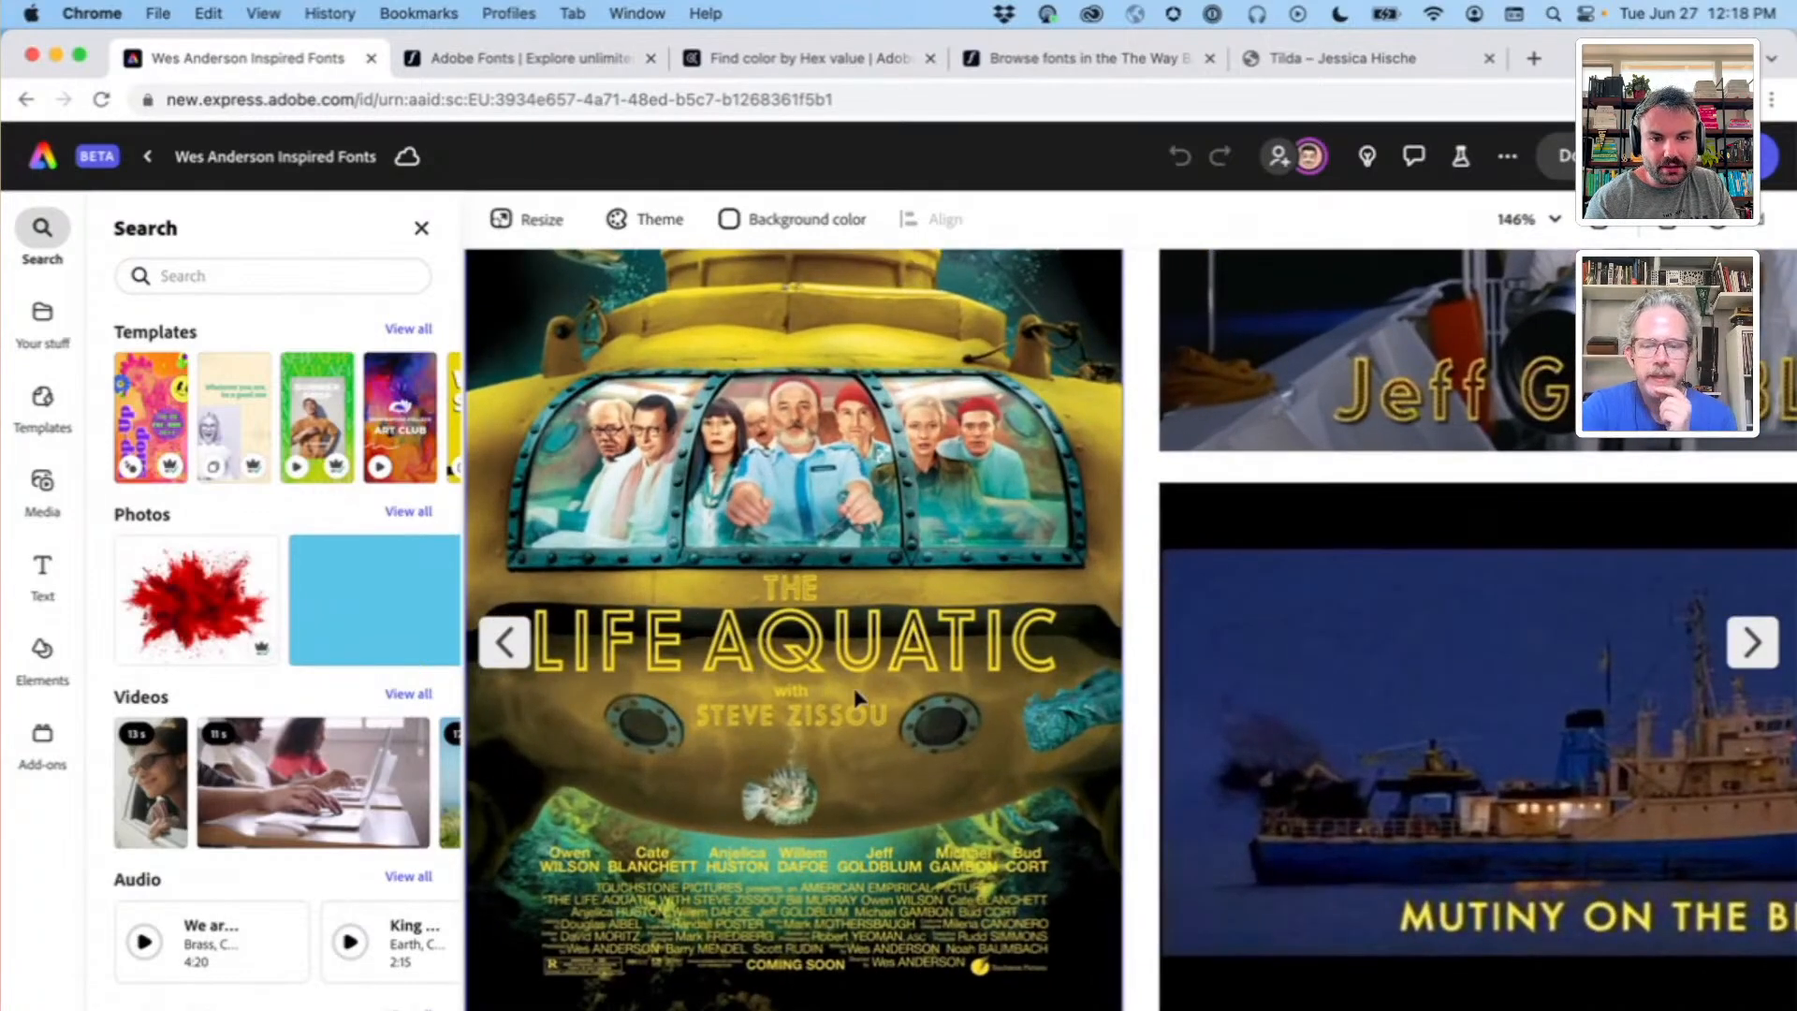
pyautogui.hscroll(-3, 856, 693)
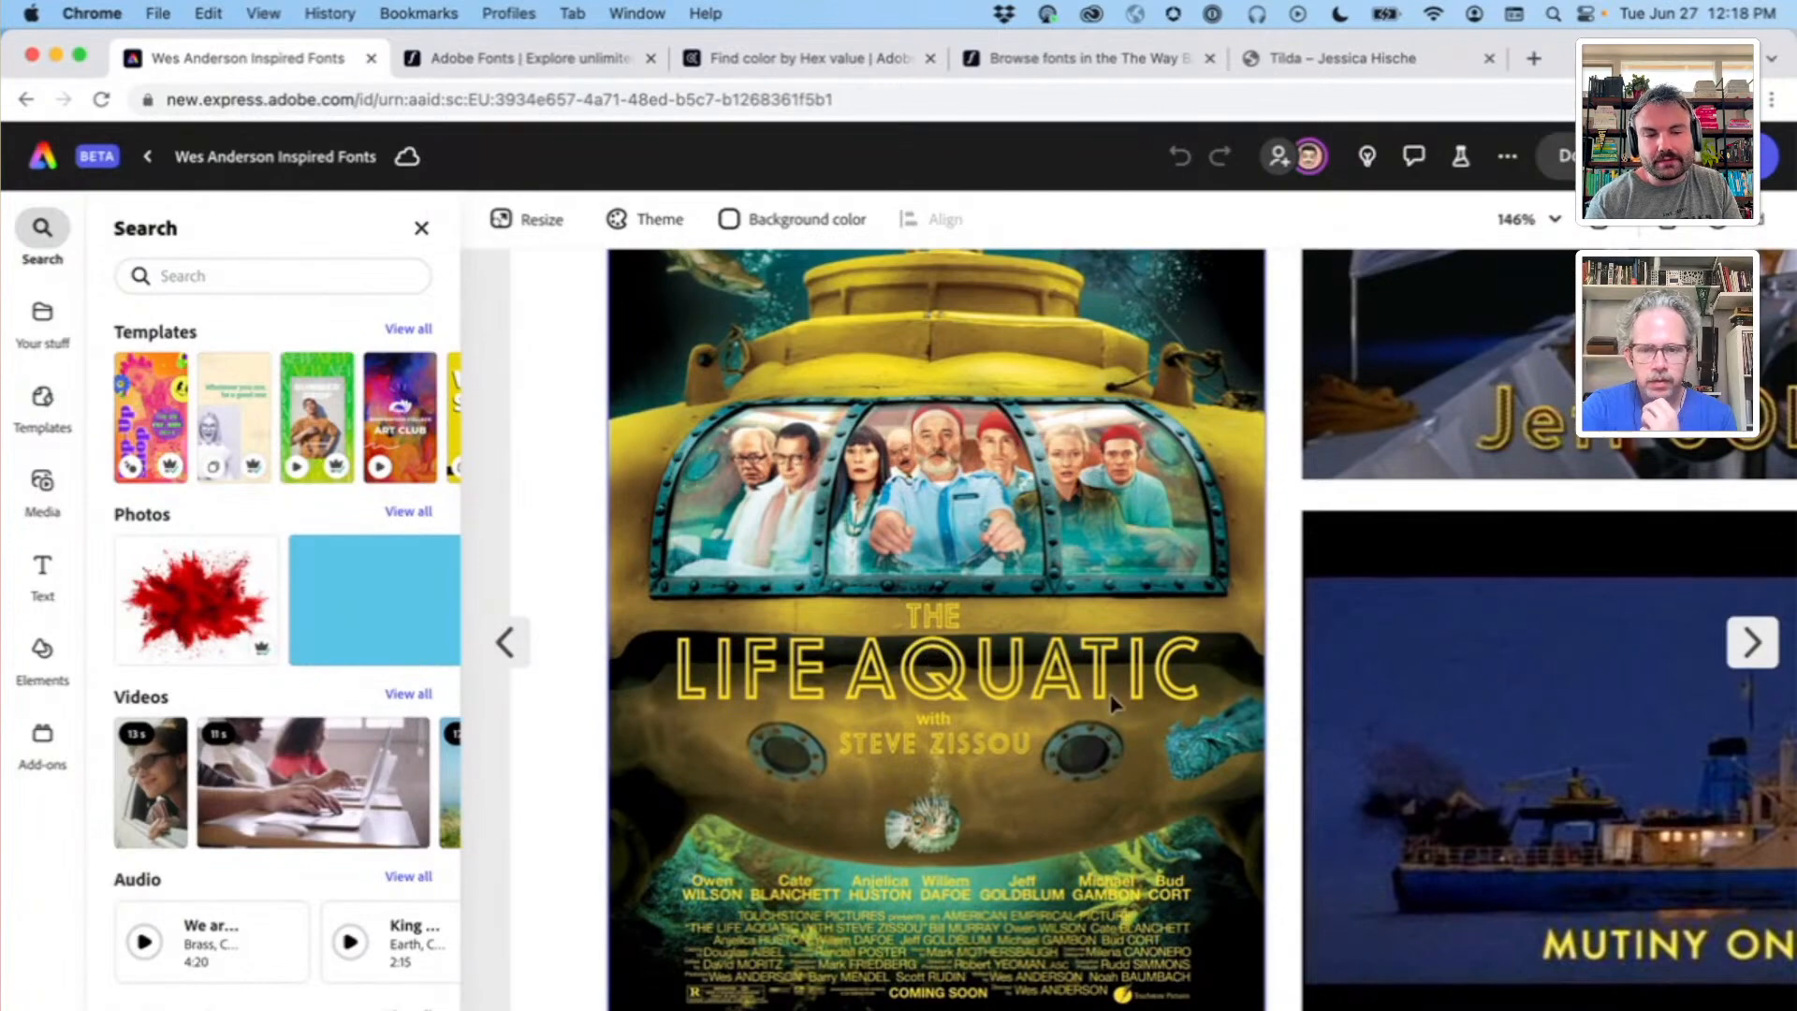
pyautogui.scroll(-5, 1112, 703)
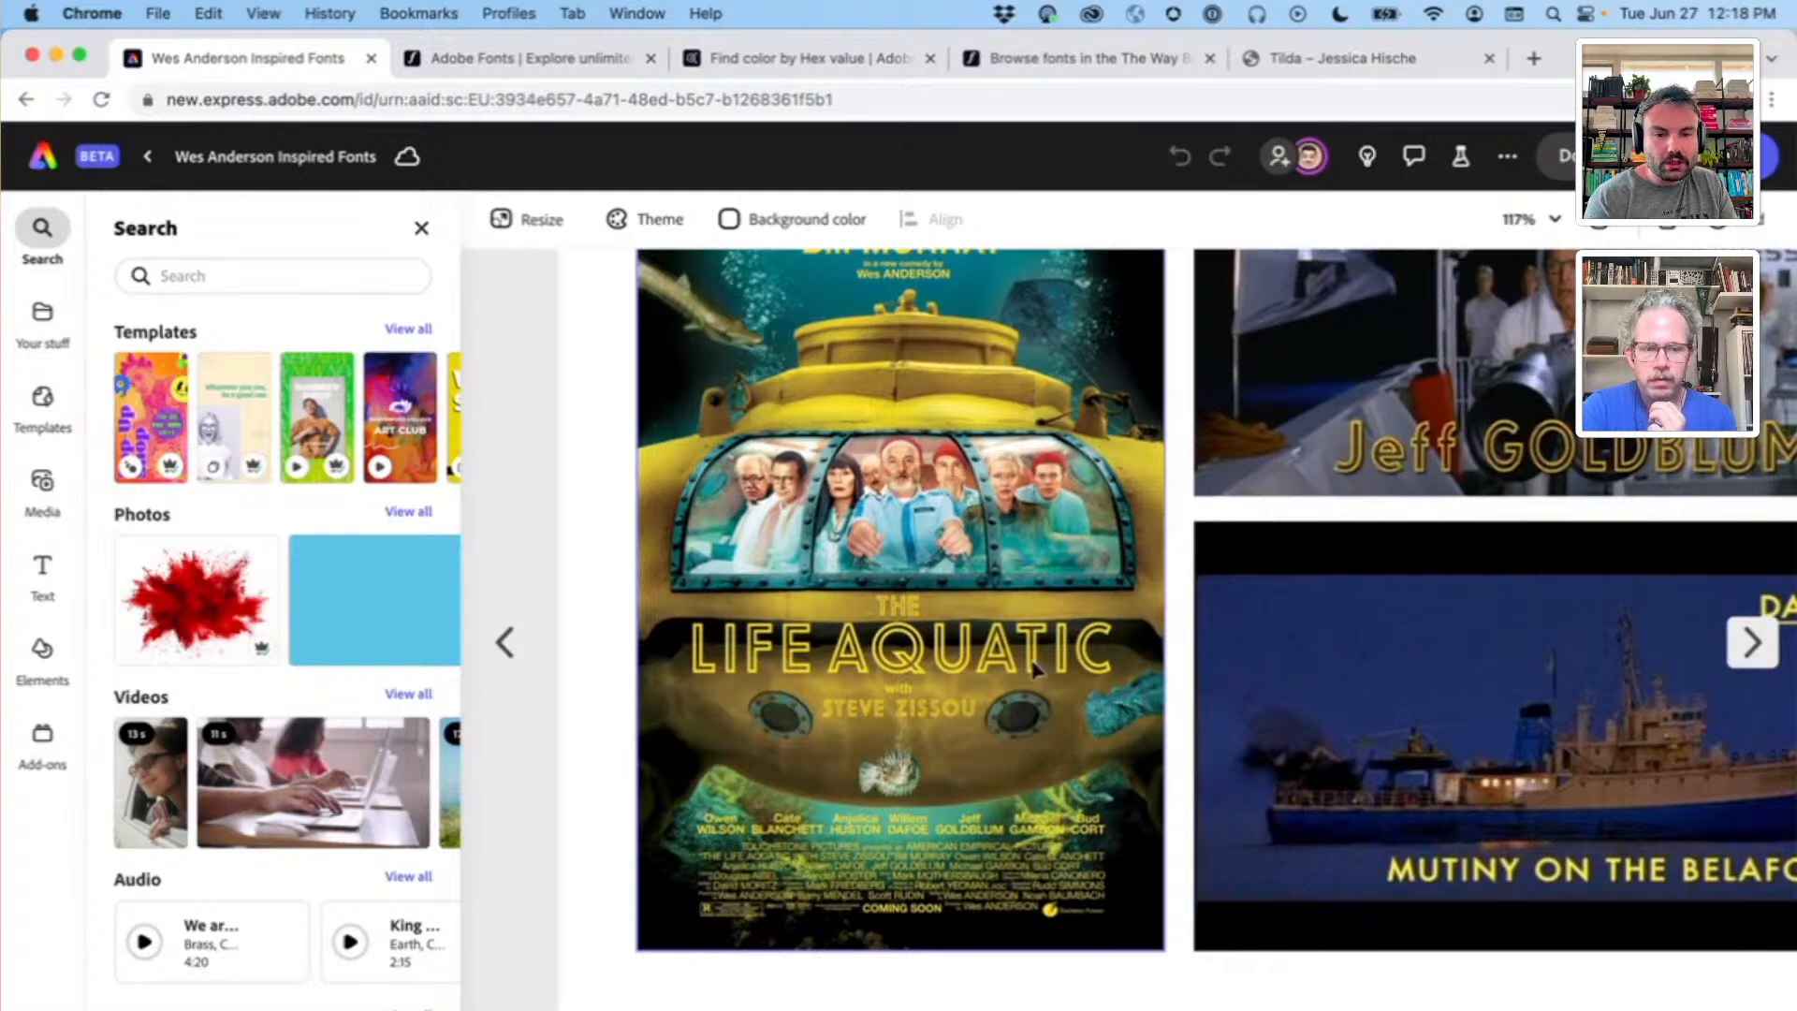
pyautogui.scroll(-1, 1035, 666)
pyautogui.hscroll(1, 1034, 666)
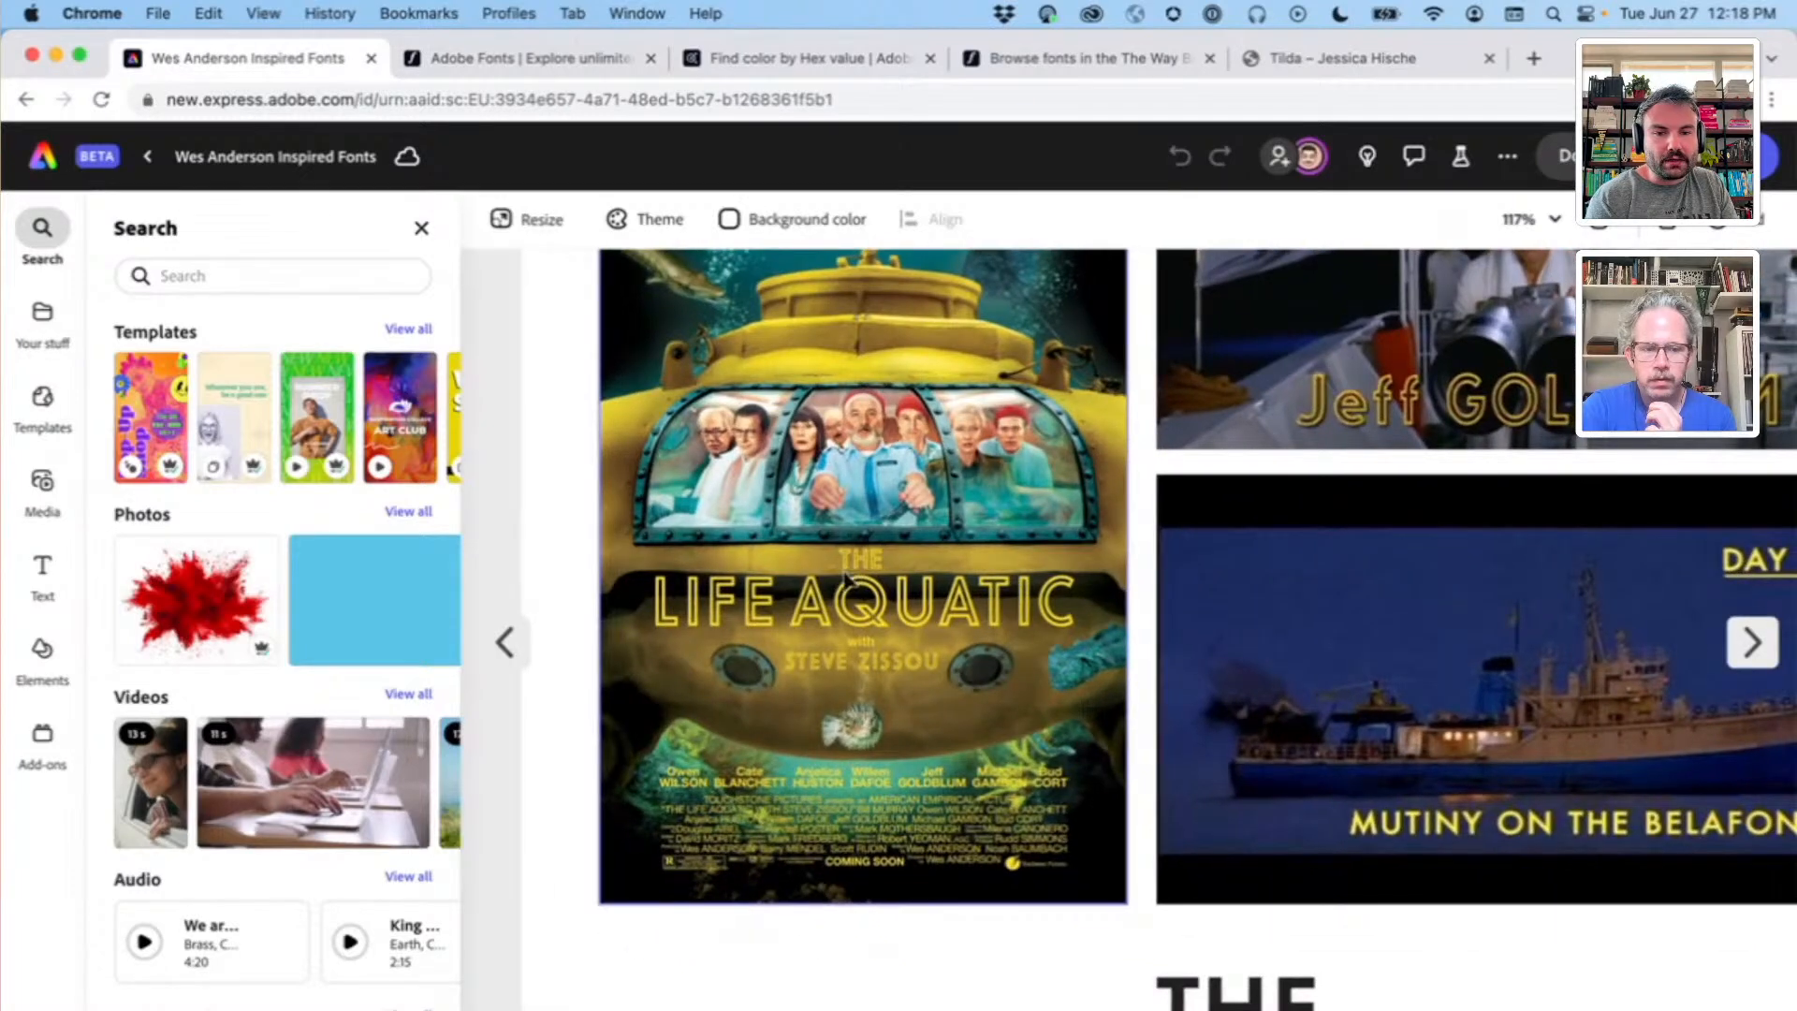
pyautogui.scroll(-5, 883, 613)
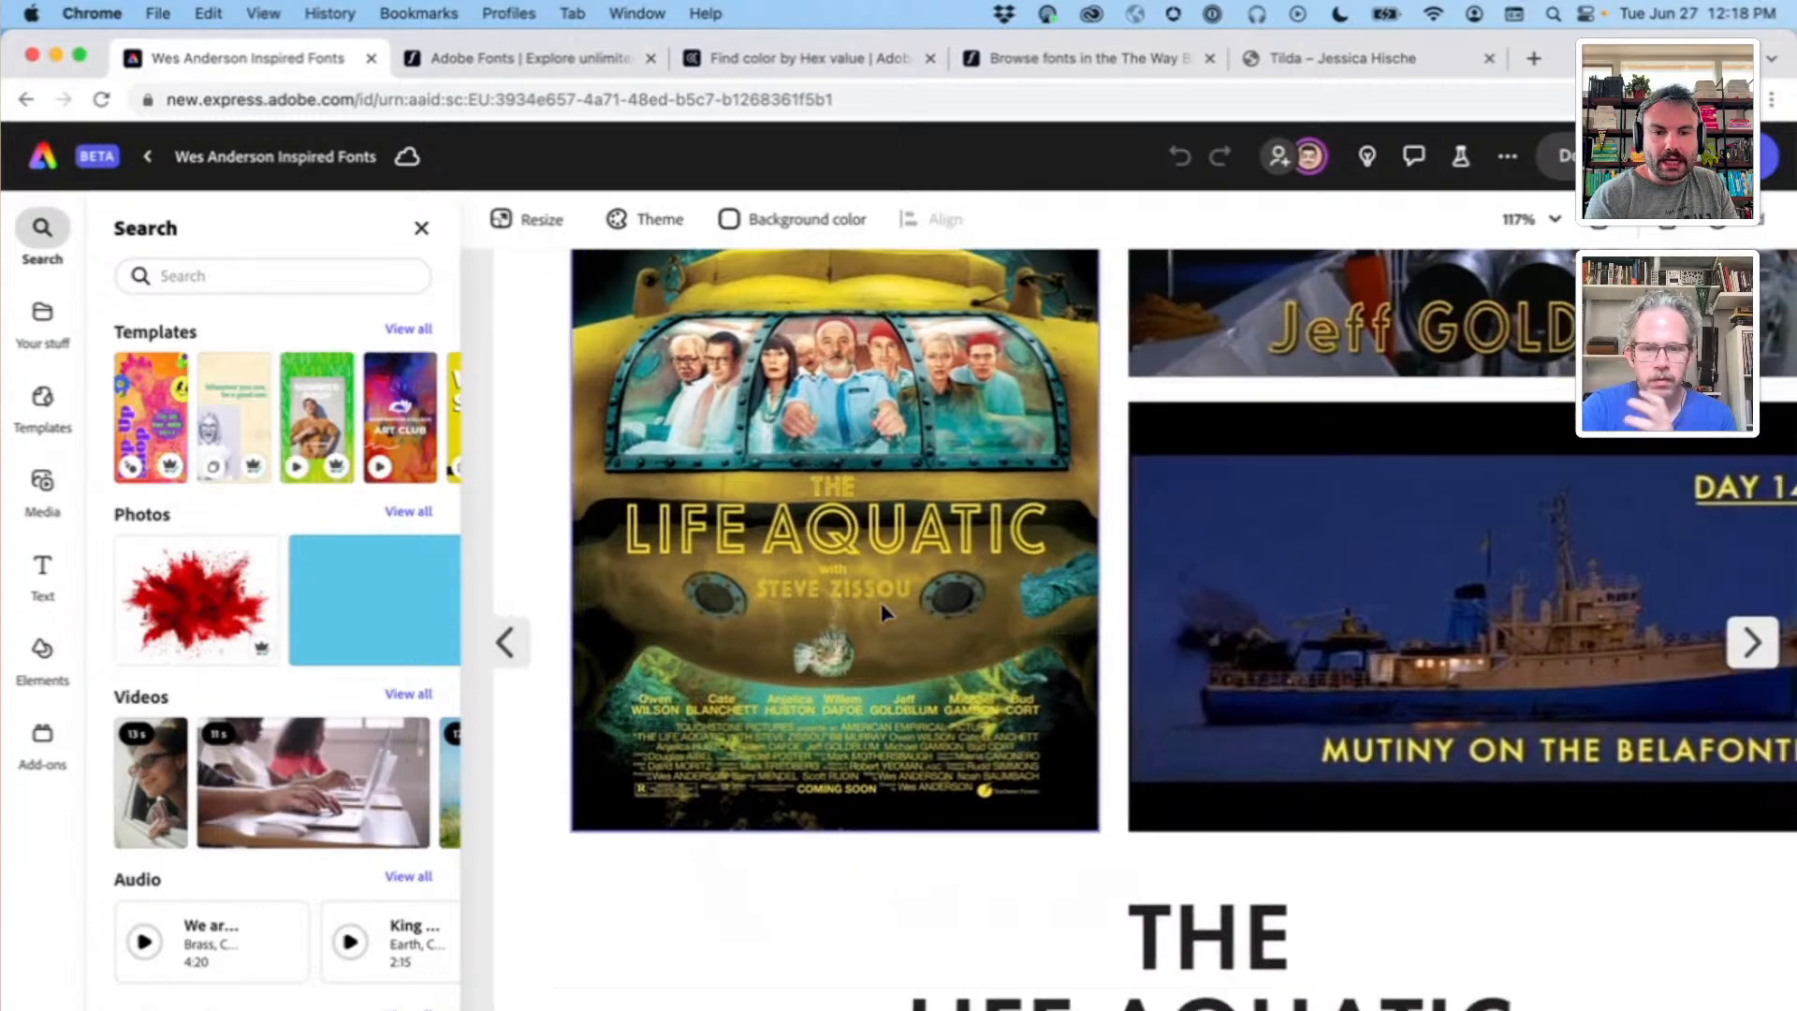
# Step: Check the font settings of the double-lined THE LIFE AQUATIC text and compare it with the poster and film stills
pyautogui.scroll(-5, 881, 612)
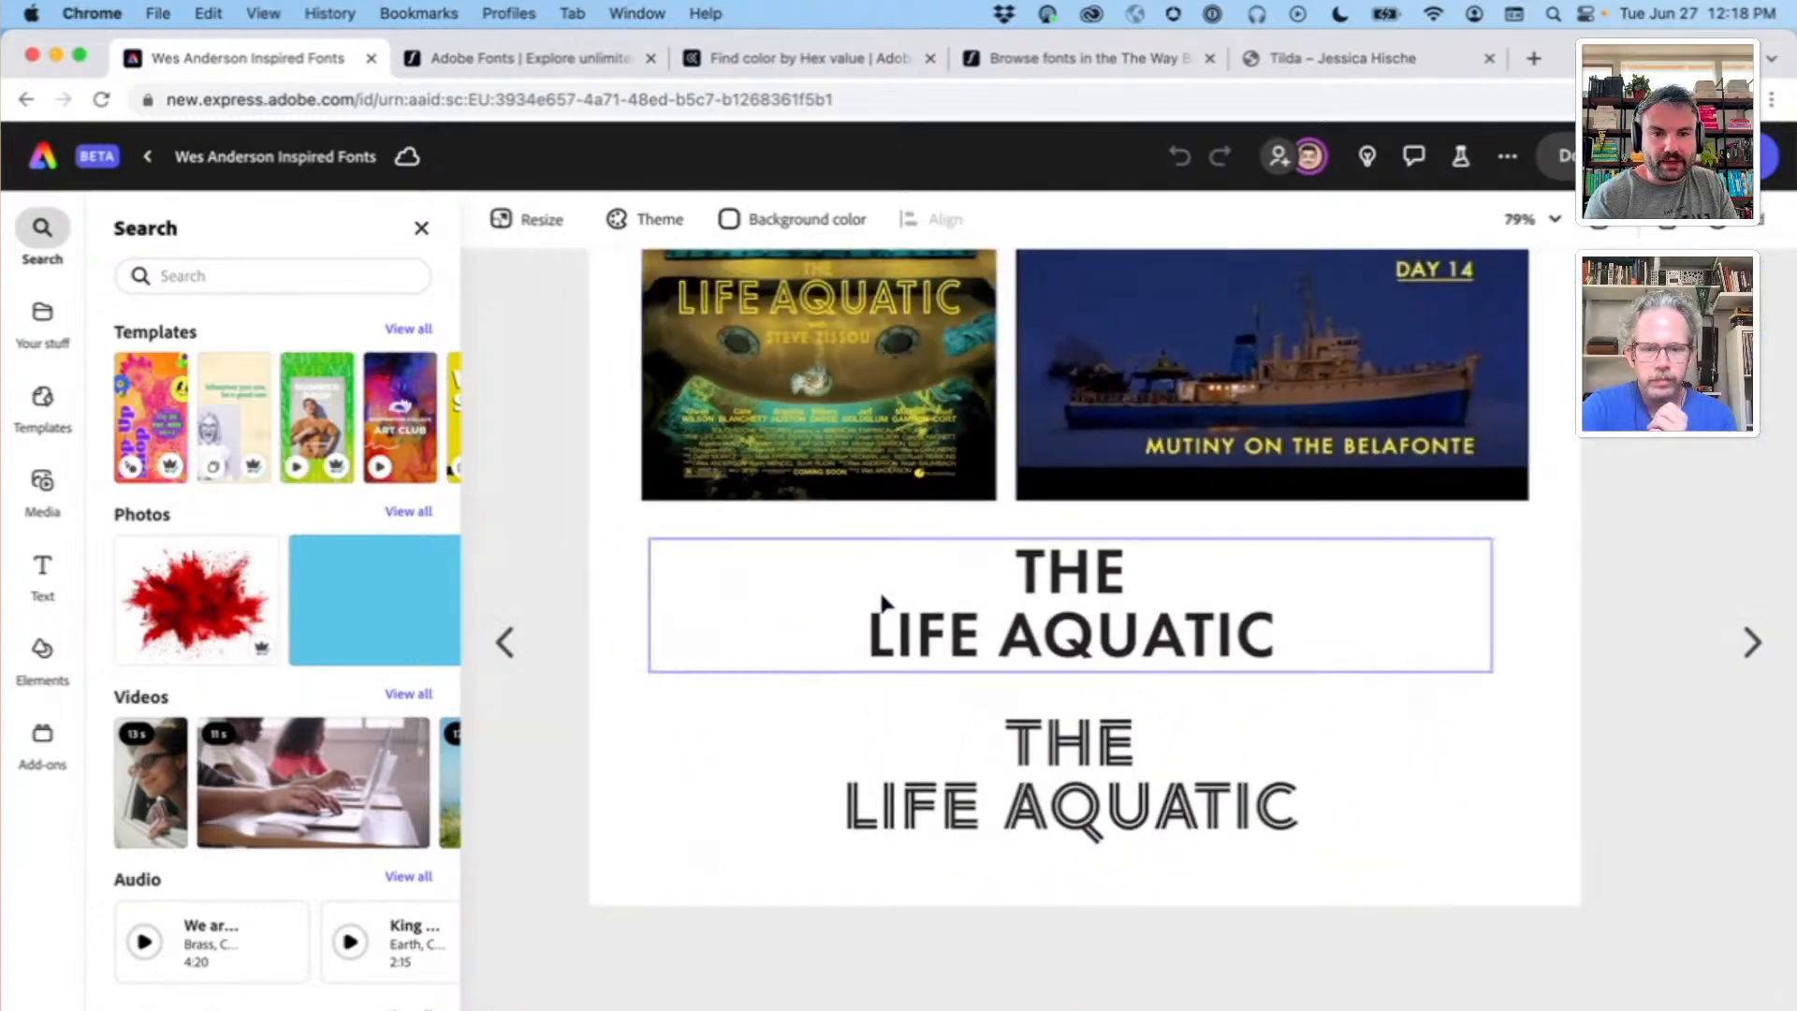
pyautogui.scroll(2, 842, 608)
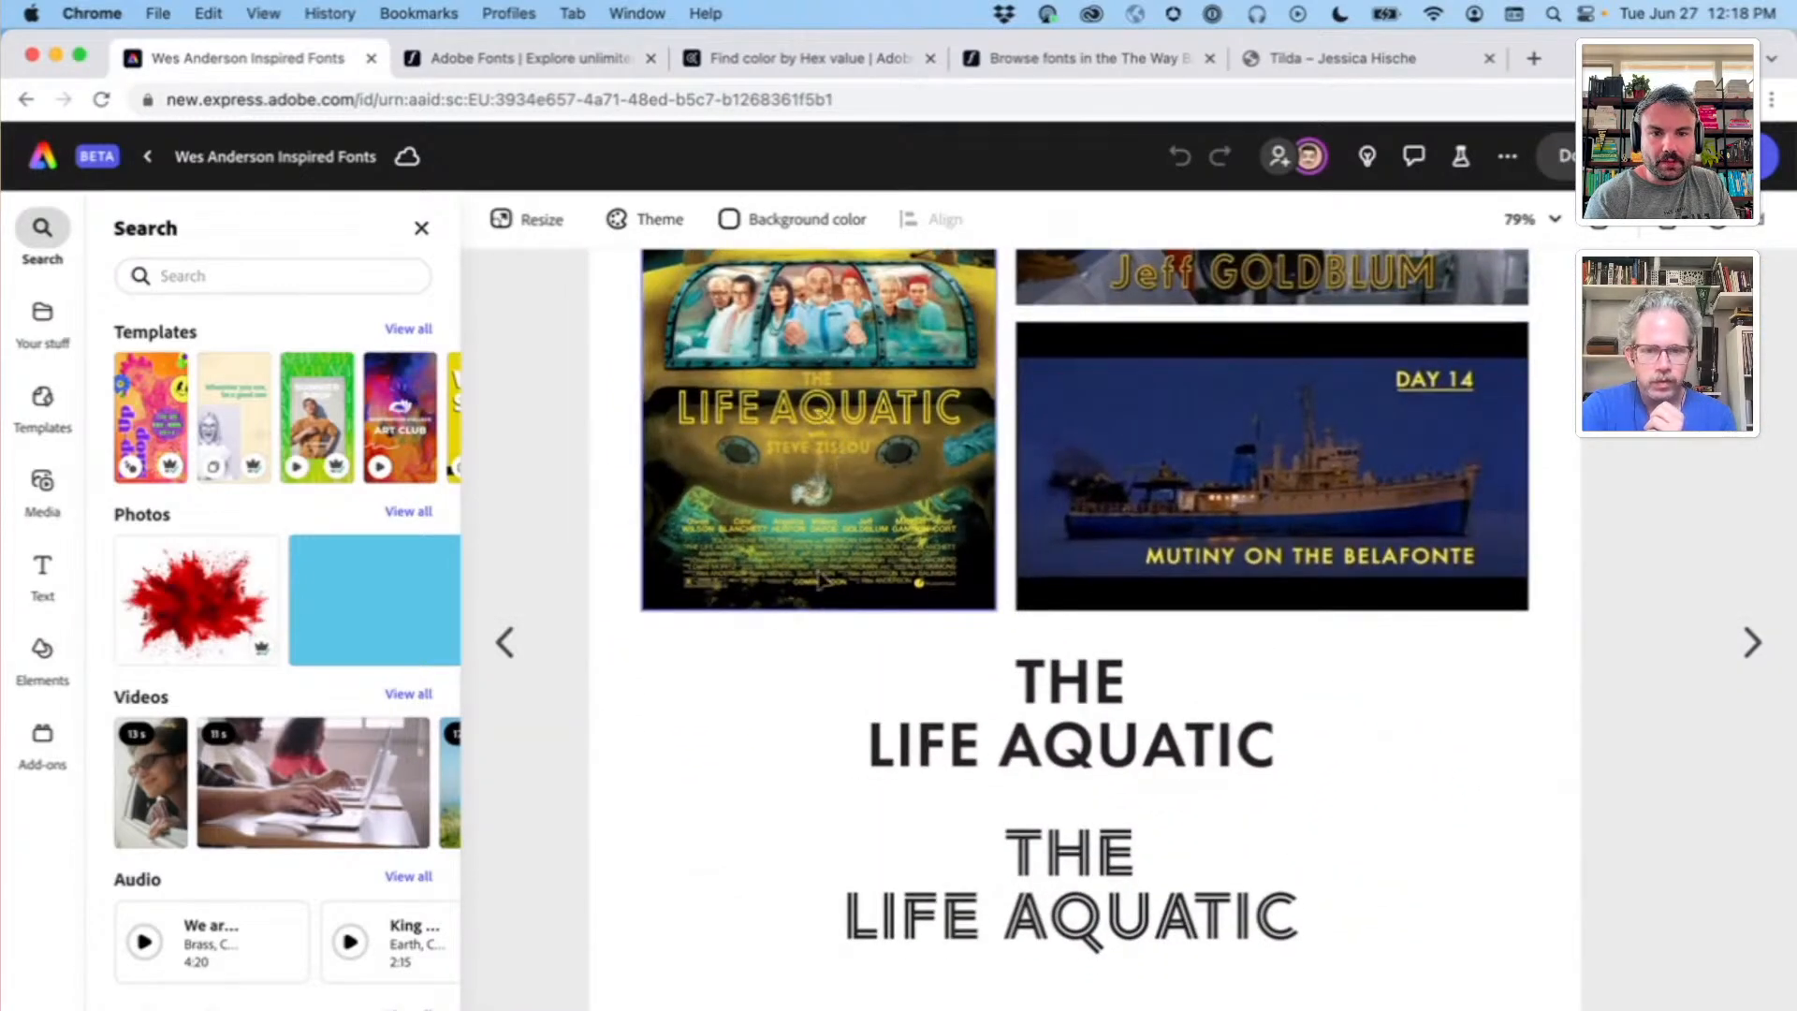
pyautogui.click(1128, 860)
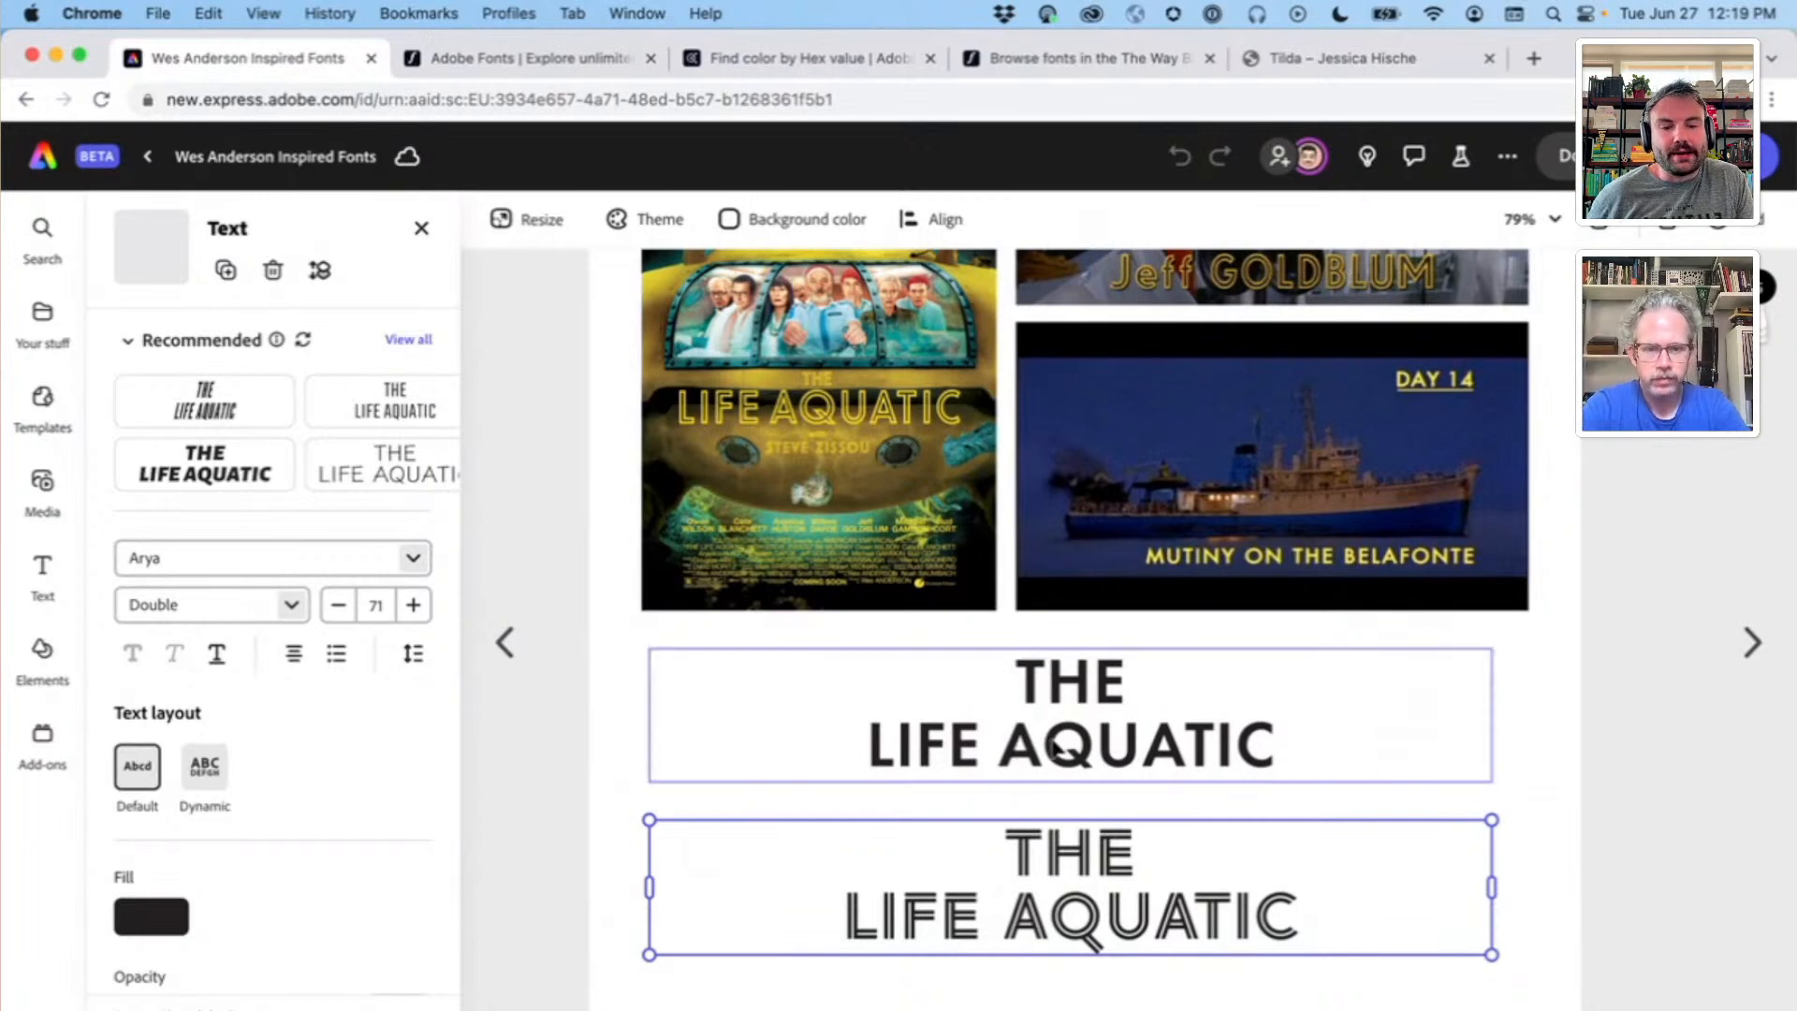
pyautogui.scroll(1, 1183, 818)
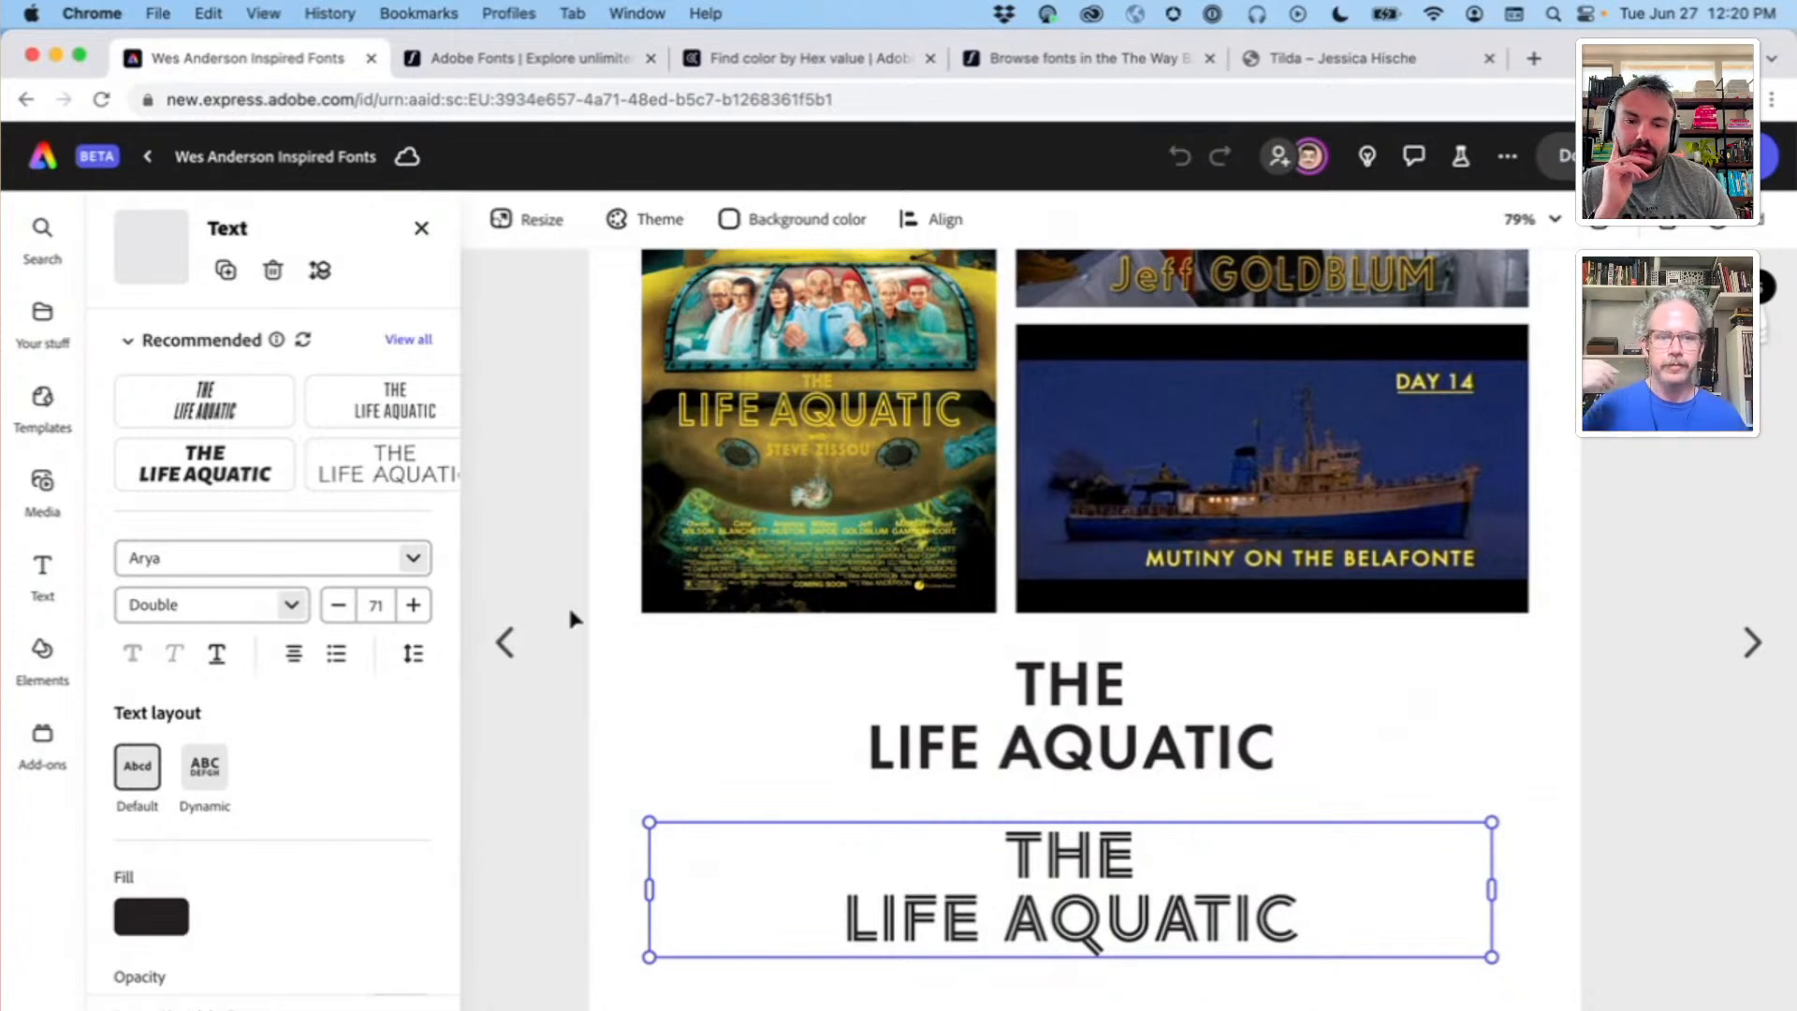
pyautogui.scroll(2, 872, 742)
pyautogui.scroll(-2, 872, 743)
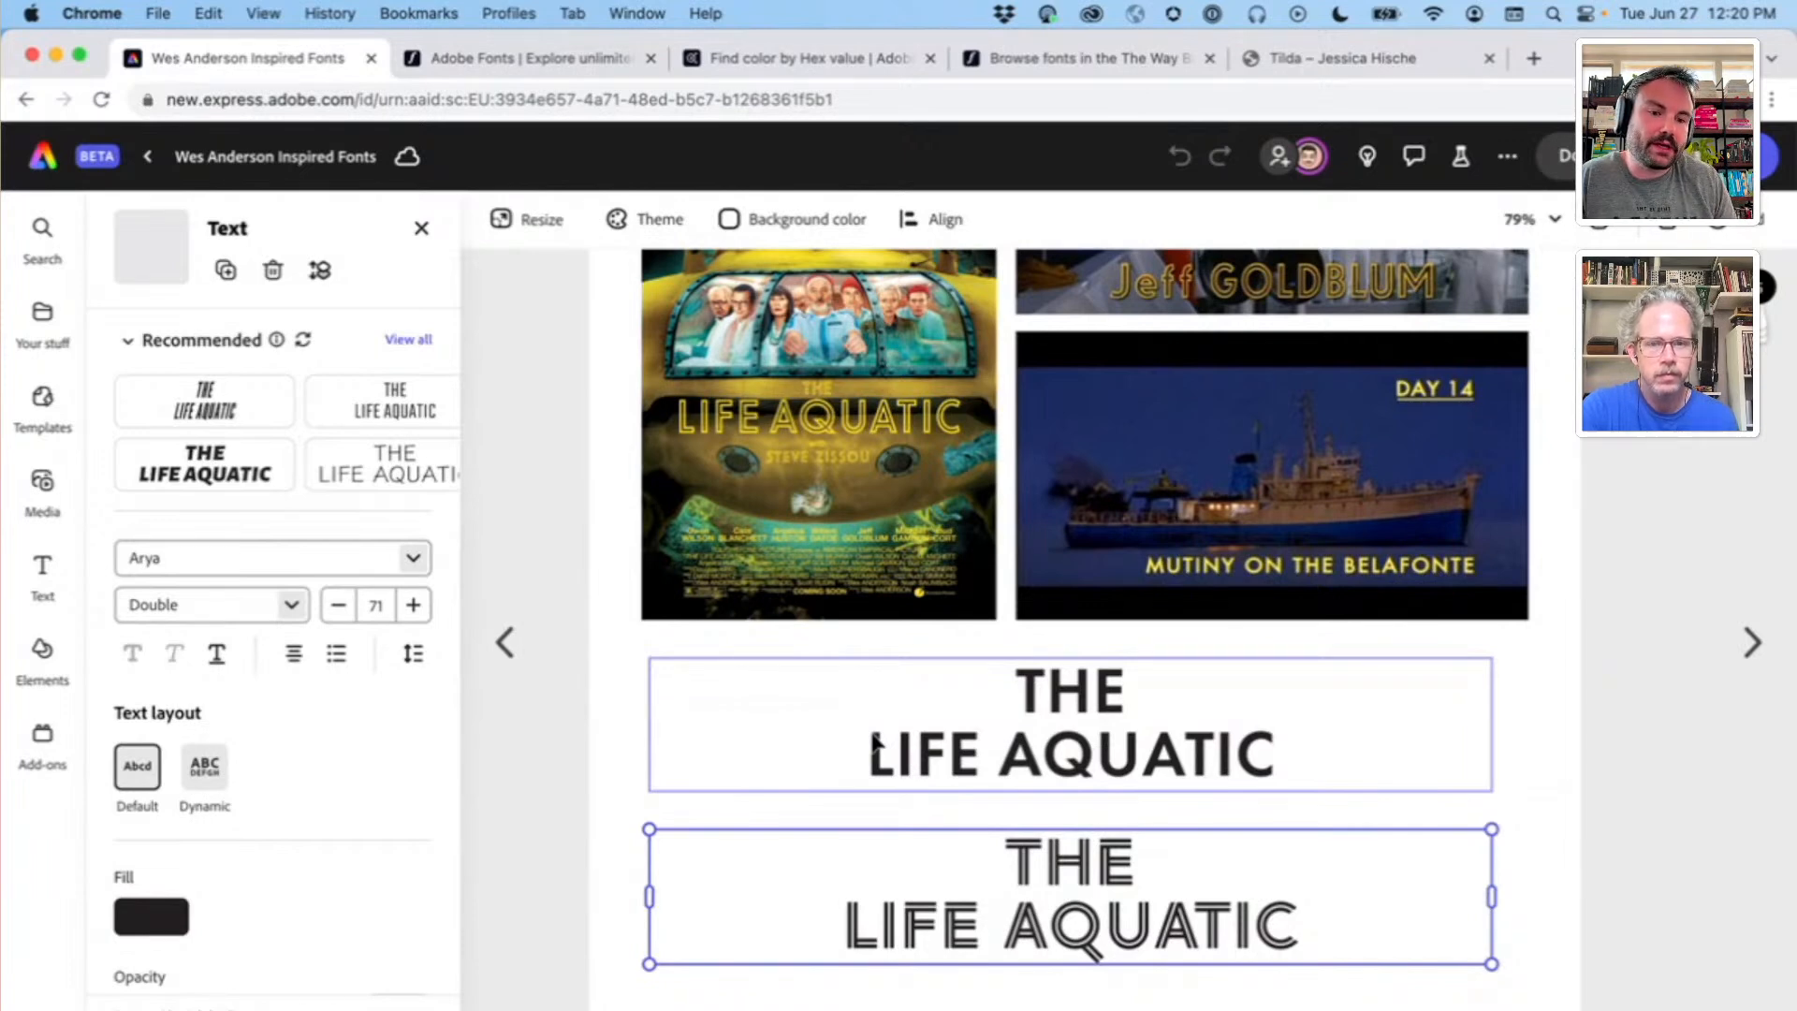
pyautogui.scroll(3, 995, 630)
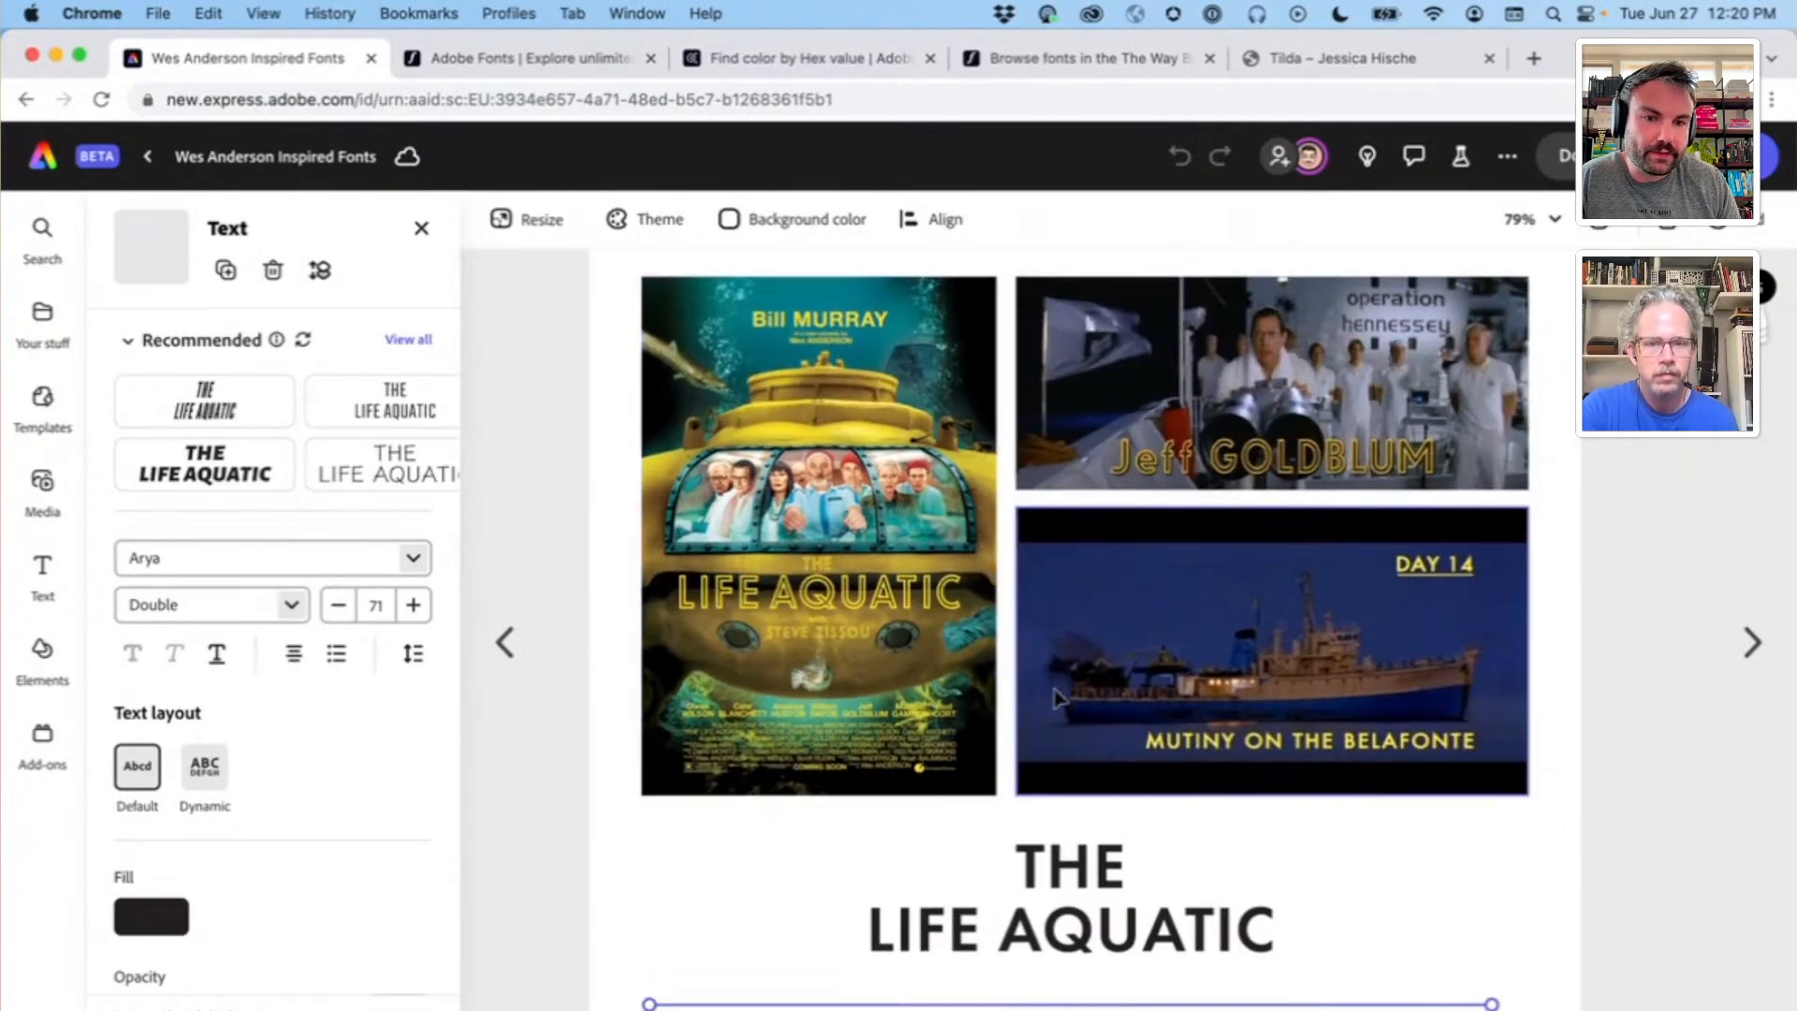
# Step: Try the Arbotek font from the Geometric category on the double-lined THE LIFE AQUATIC text
pyautogui.scroll(-3, 1054, 697)
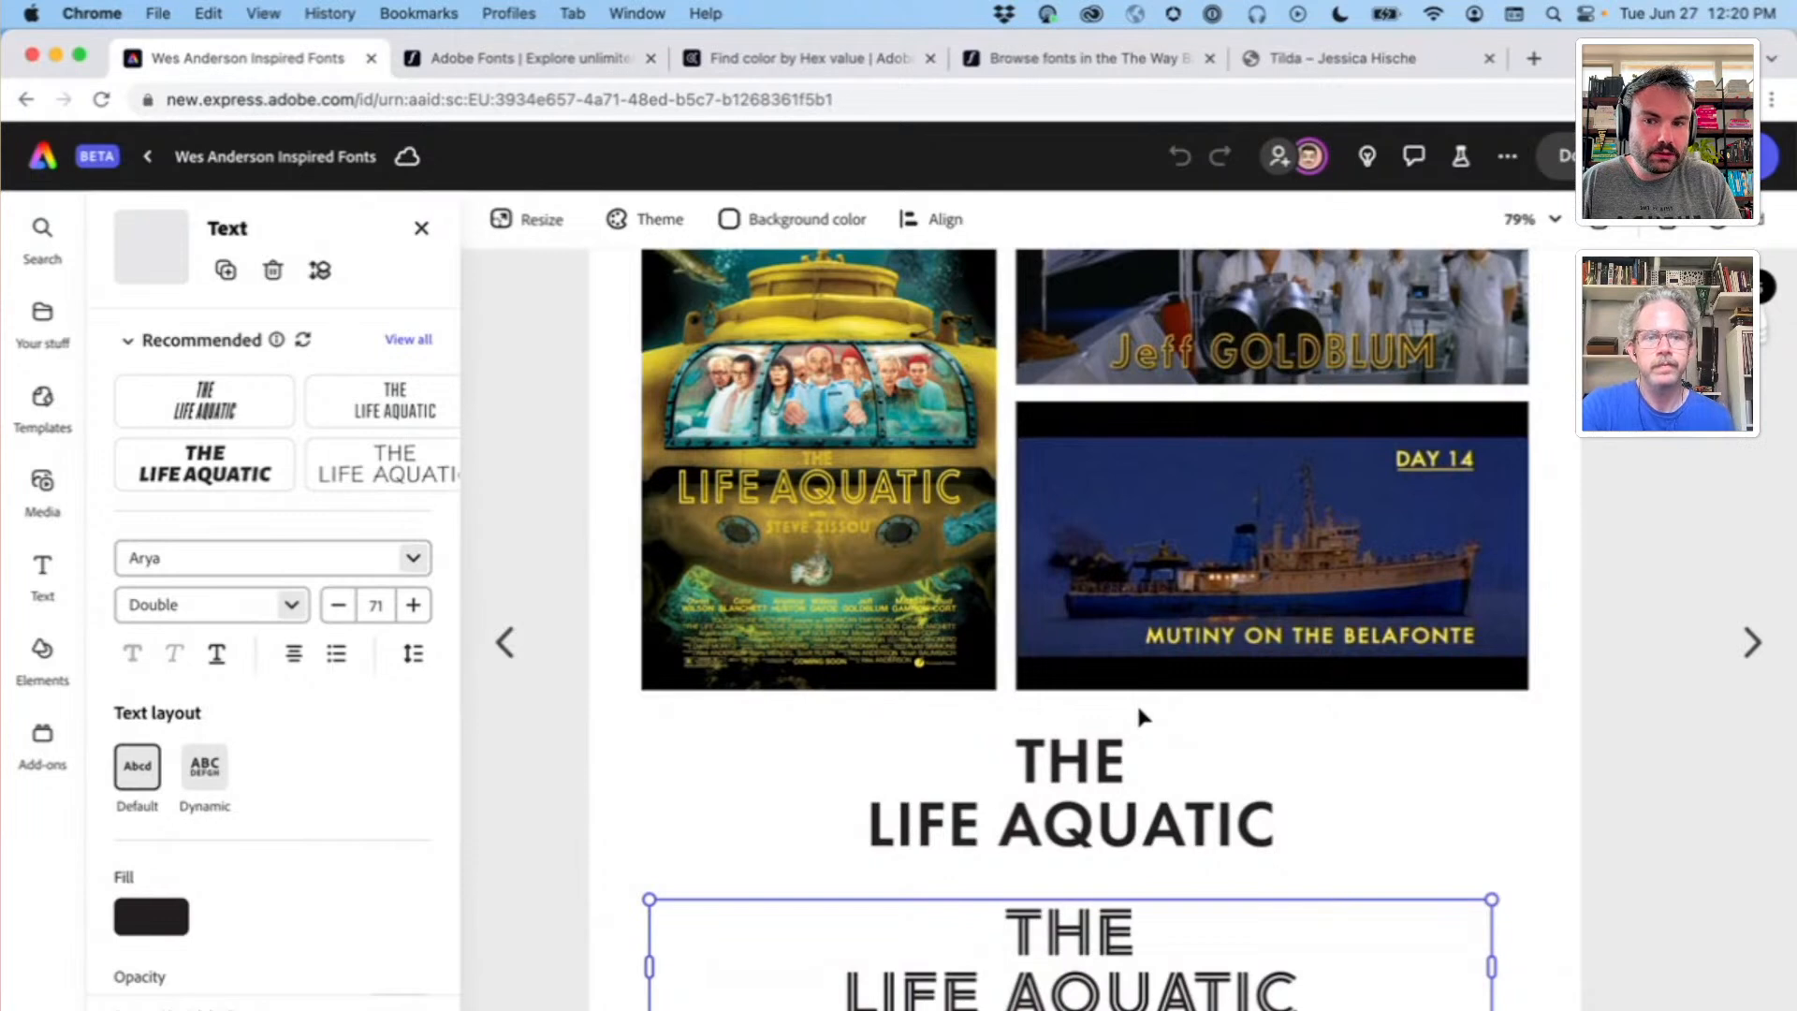
pyautogui.scroll(-3, 682, 574)
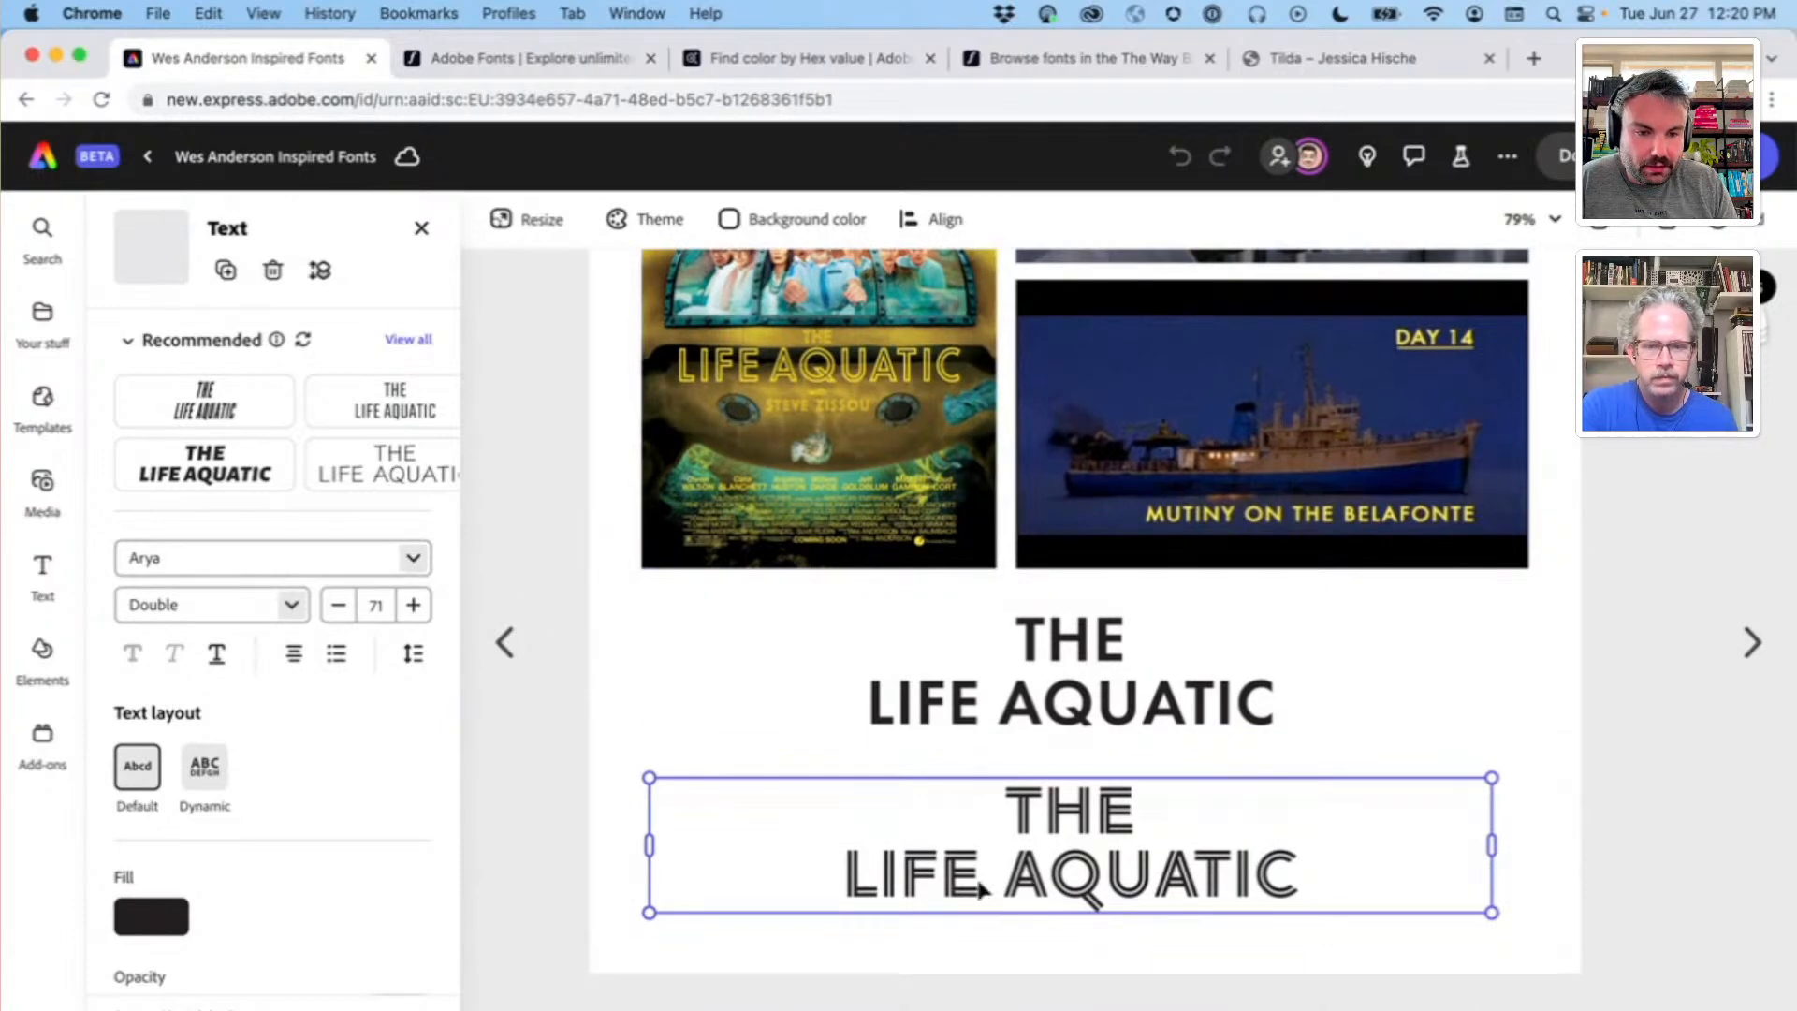
pyautogui.click(409, 557)
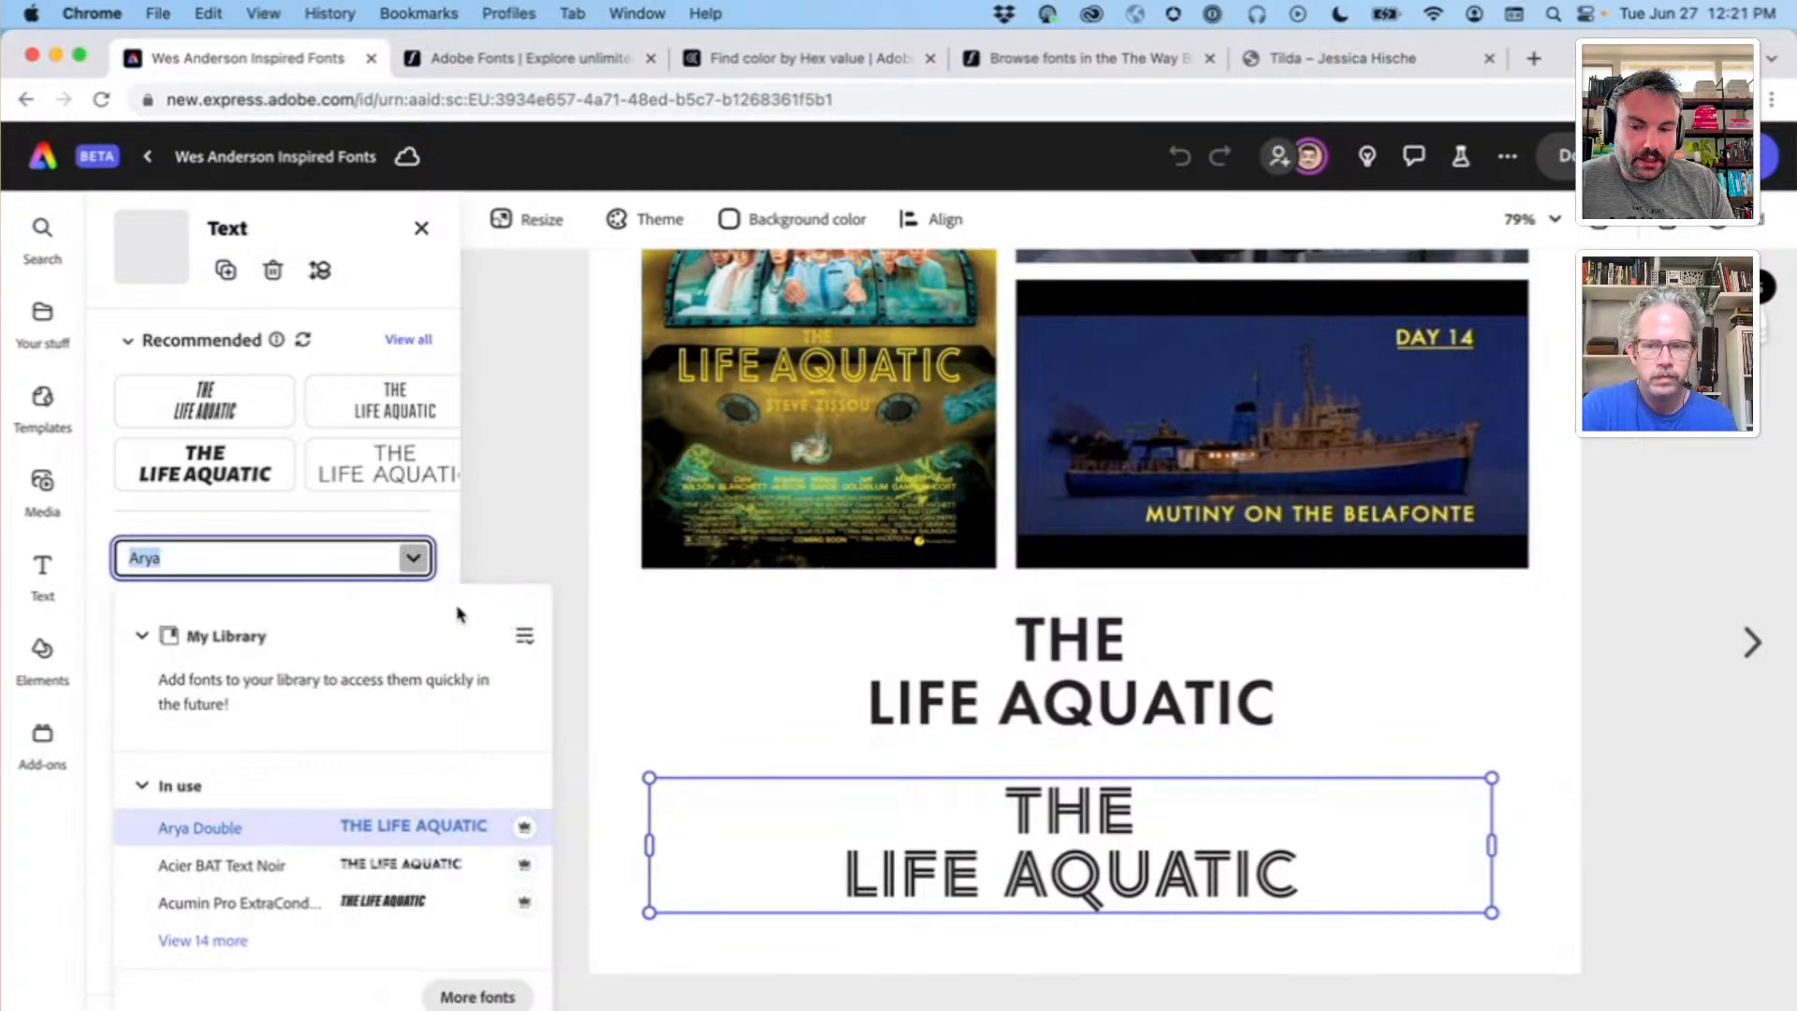
pyautogui.click(448, 999)
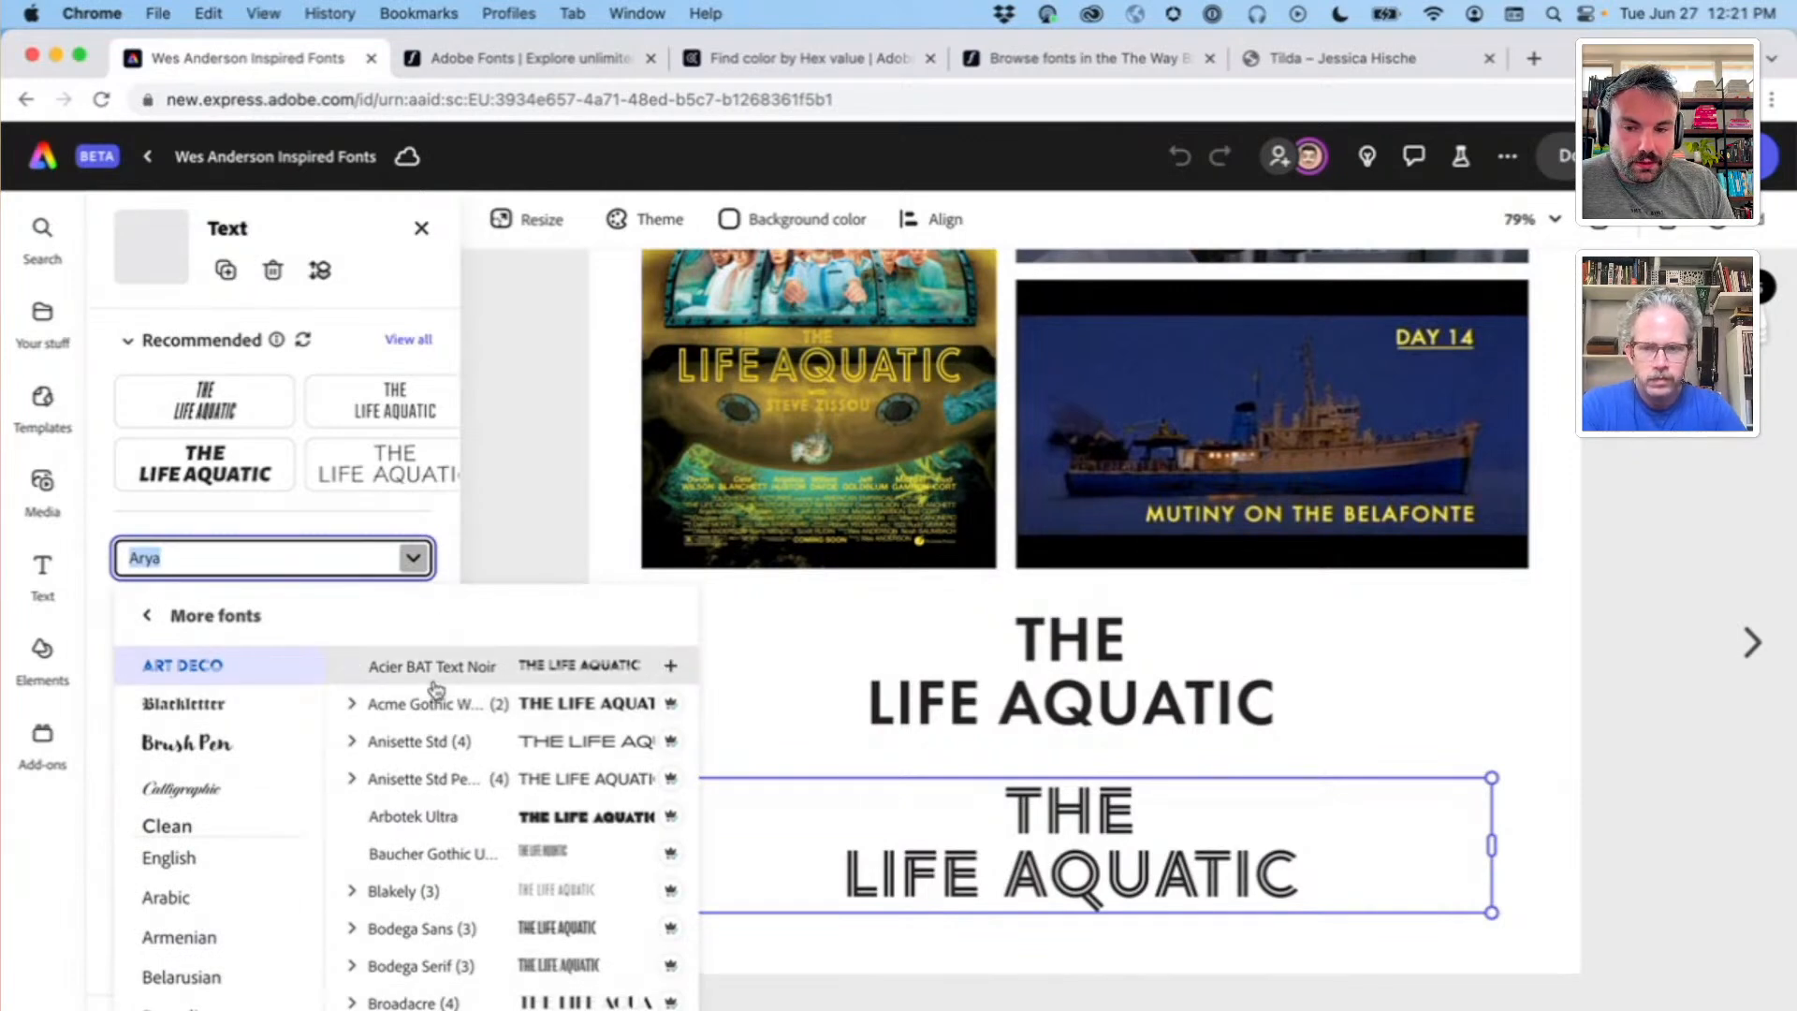
pyautogui.scroll(-3, 257, 715)
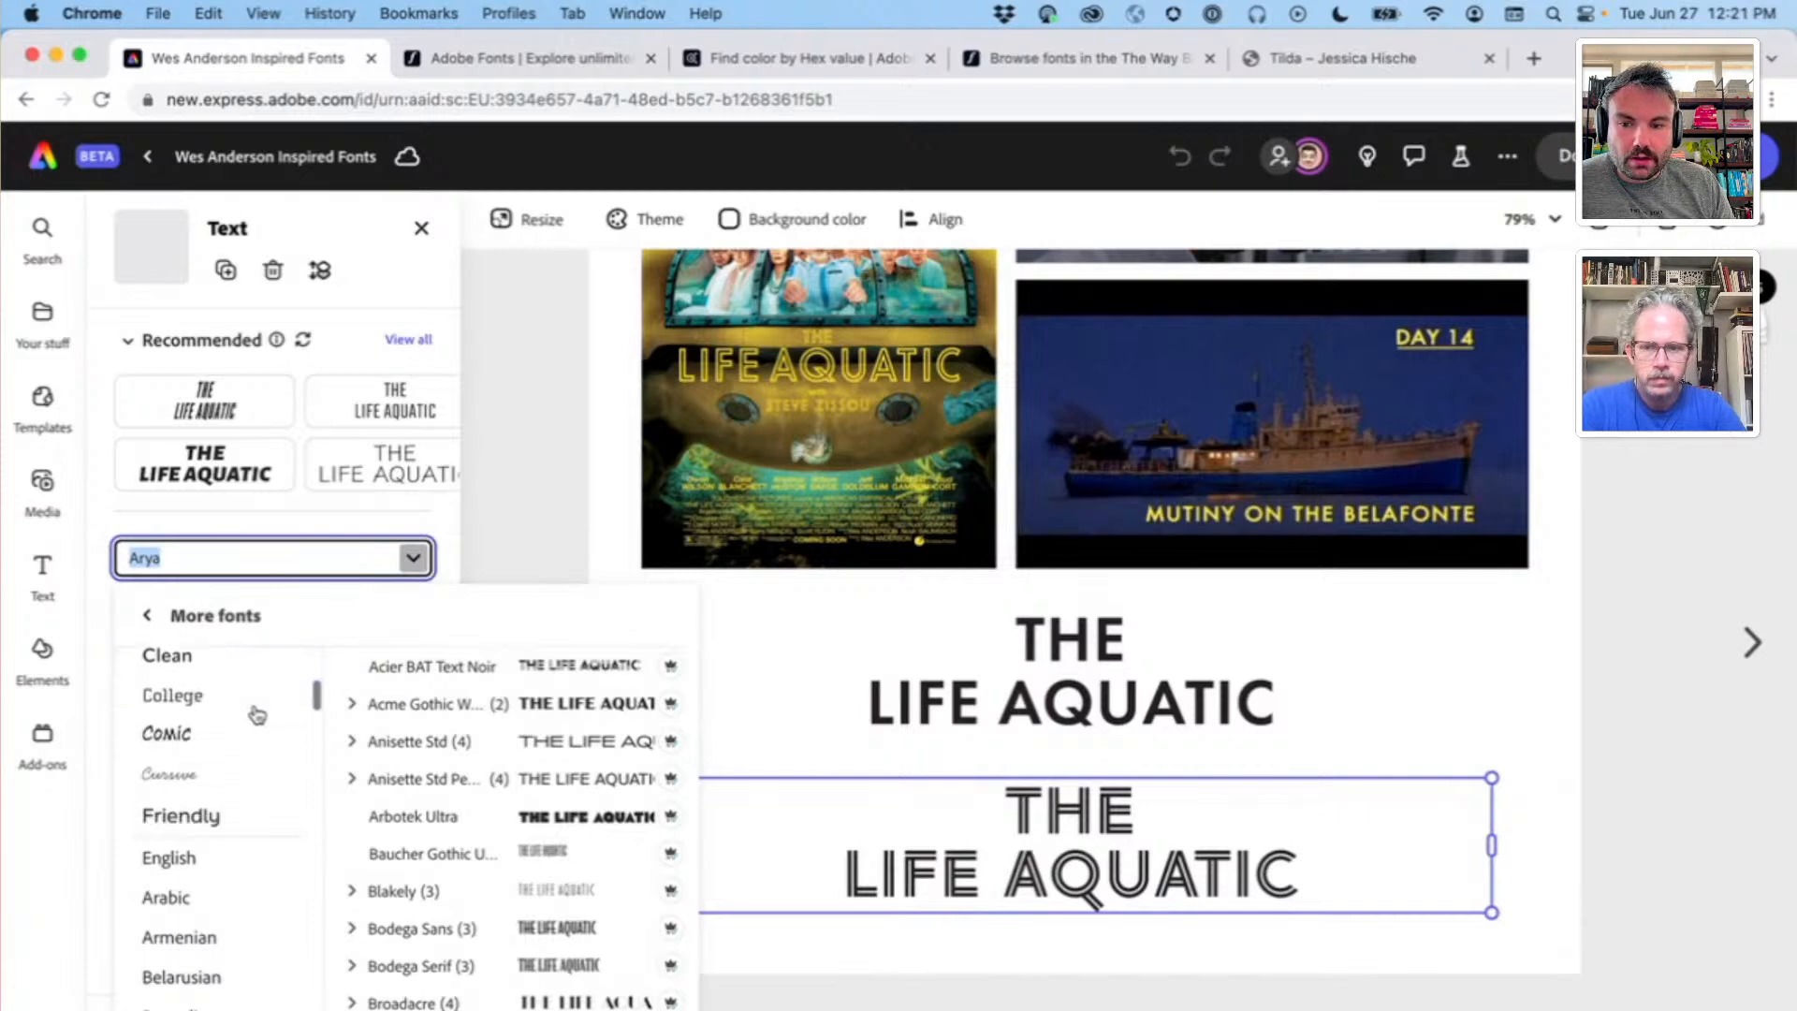
pyautogui.scroll(-5, 257, 715)
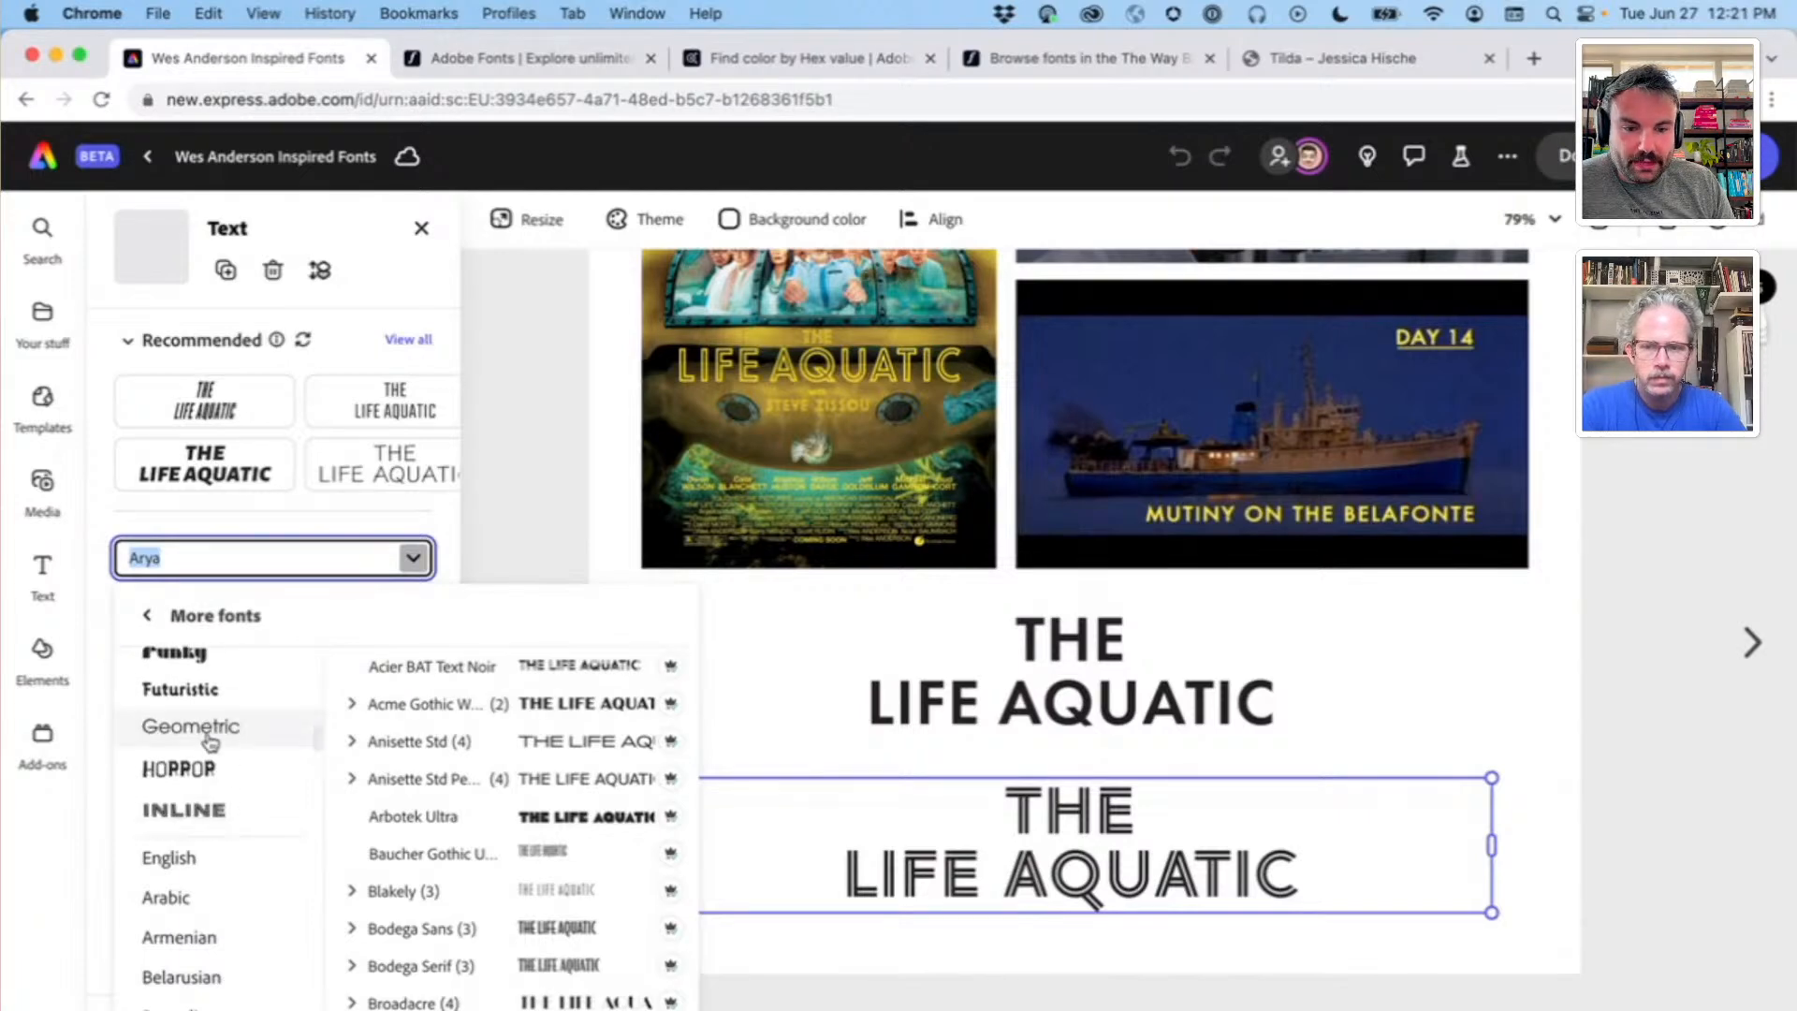
pyautogui.click(213, 738)
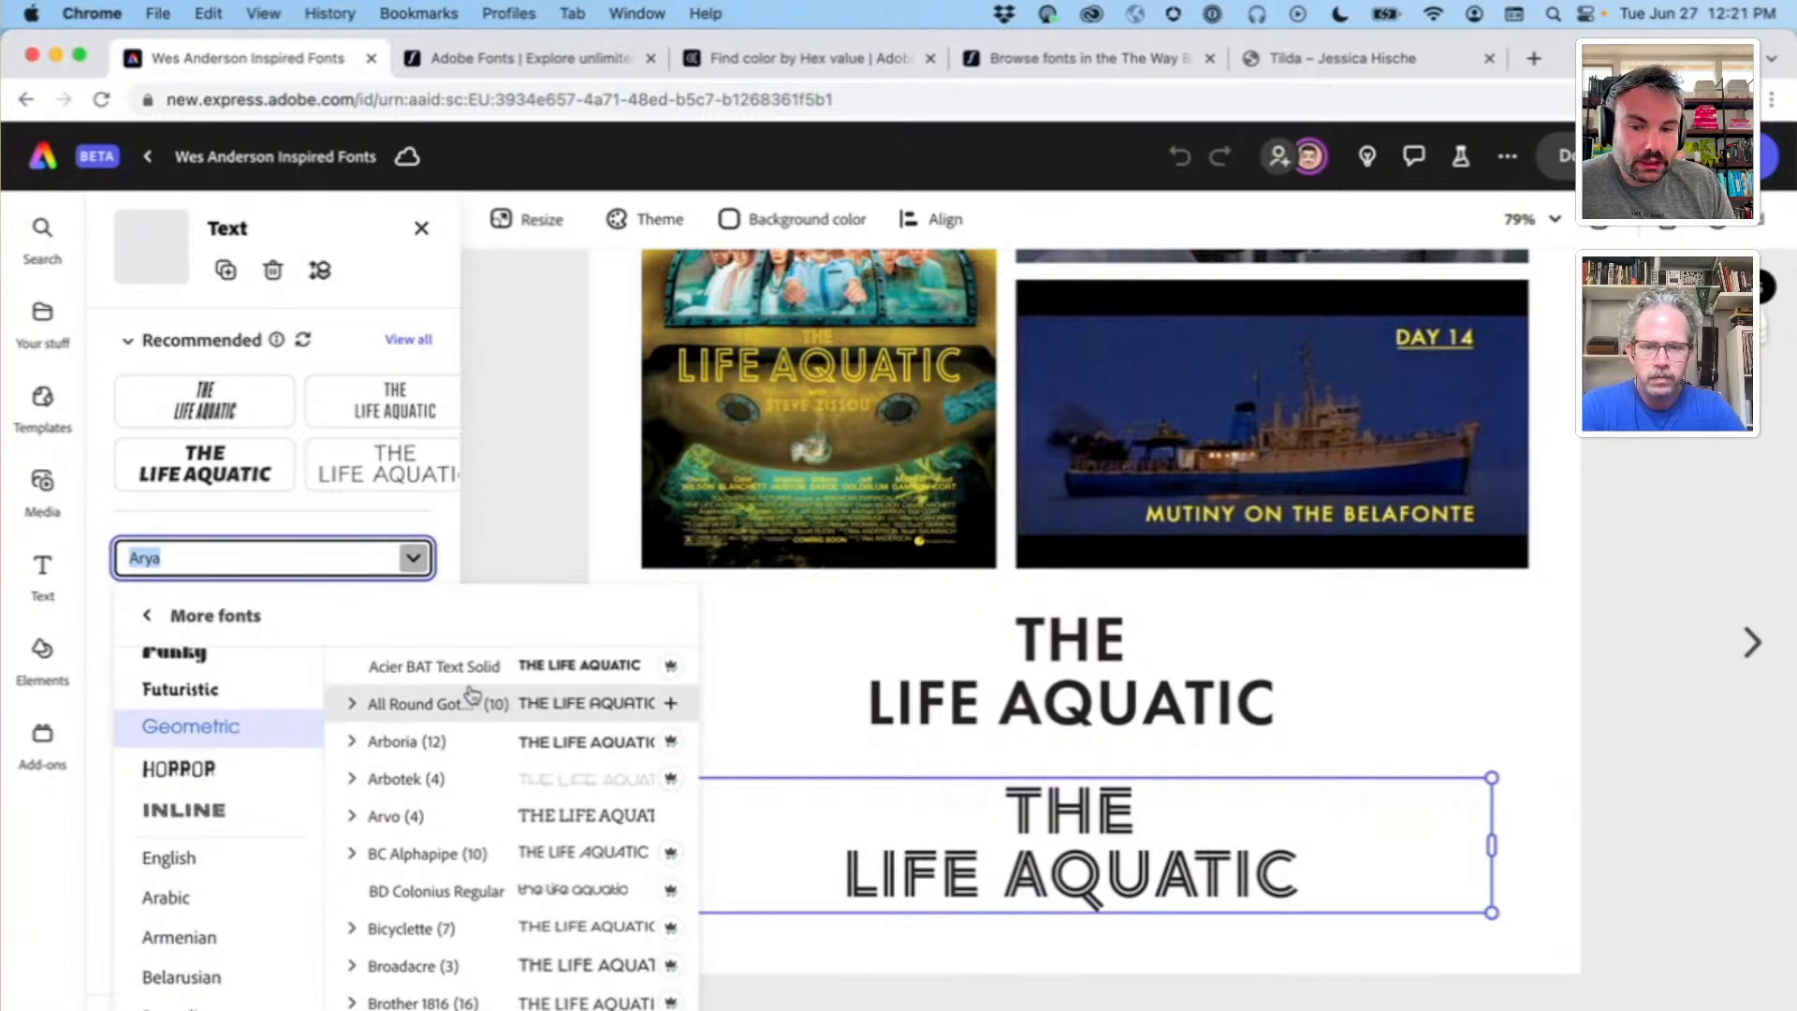
pyautogui.scroll(-3, 440, 766)
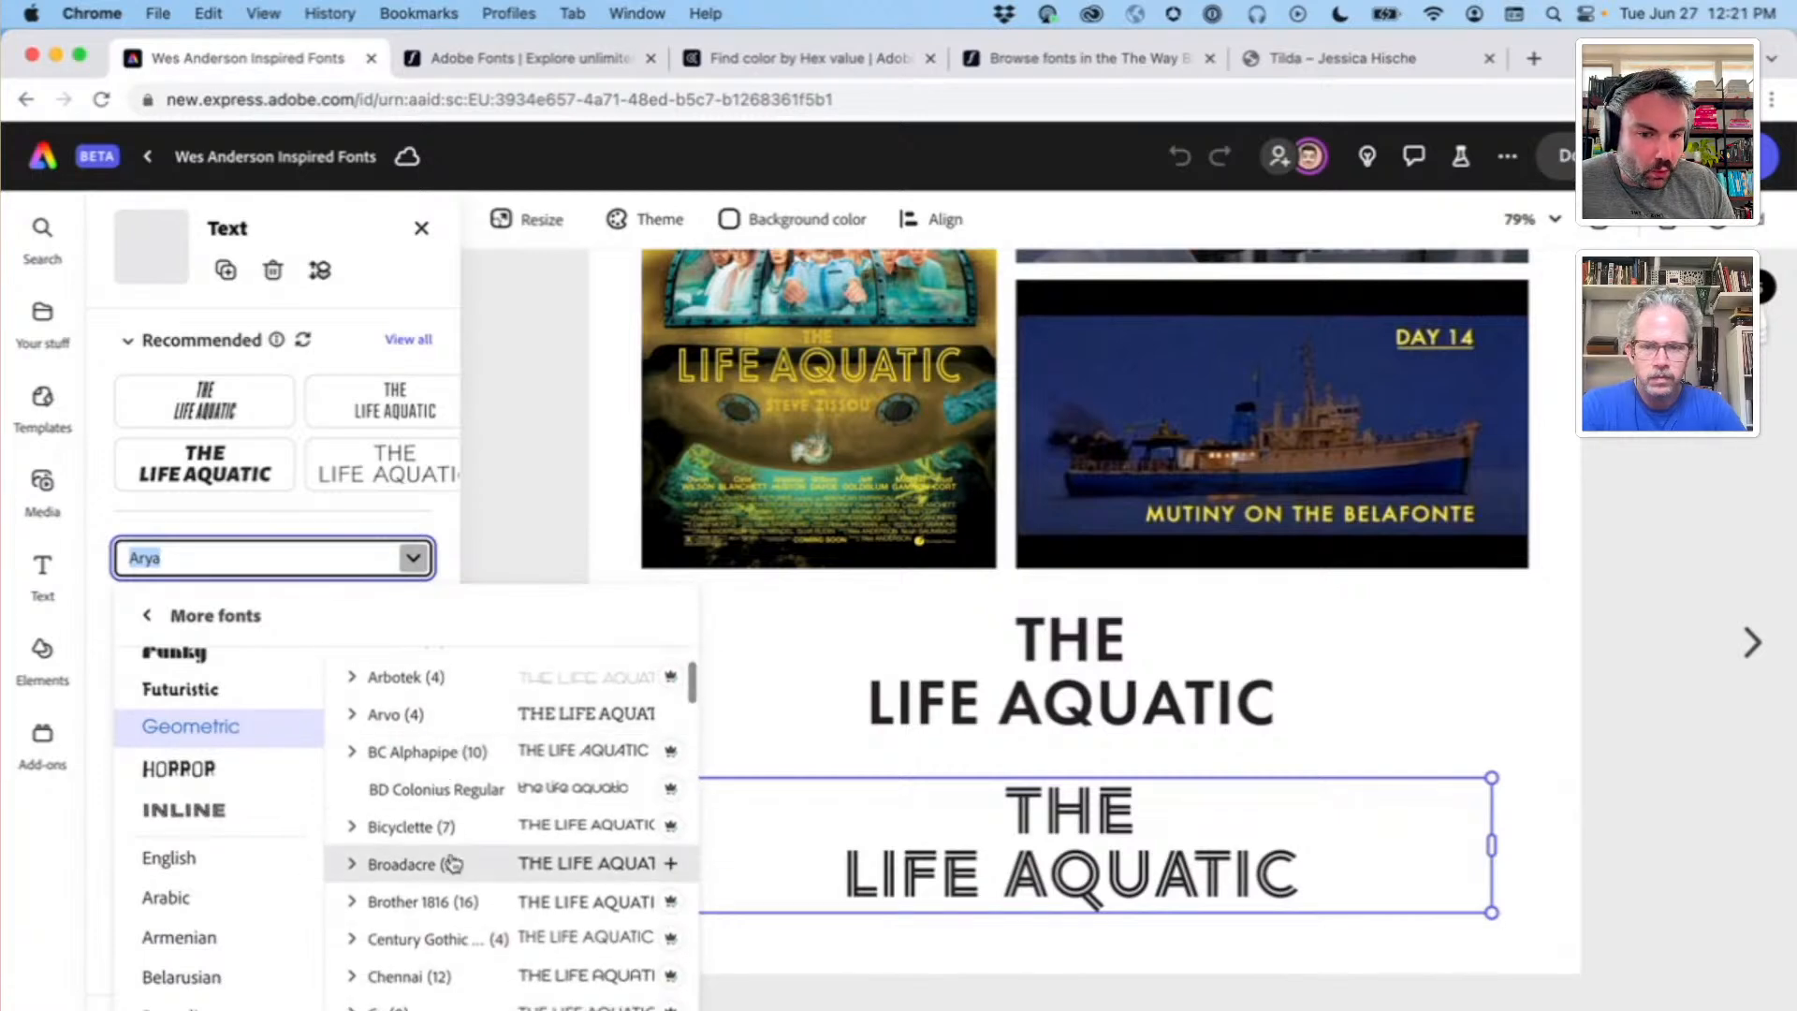
pyautogui.scroll(2, 452, 862)
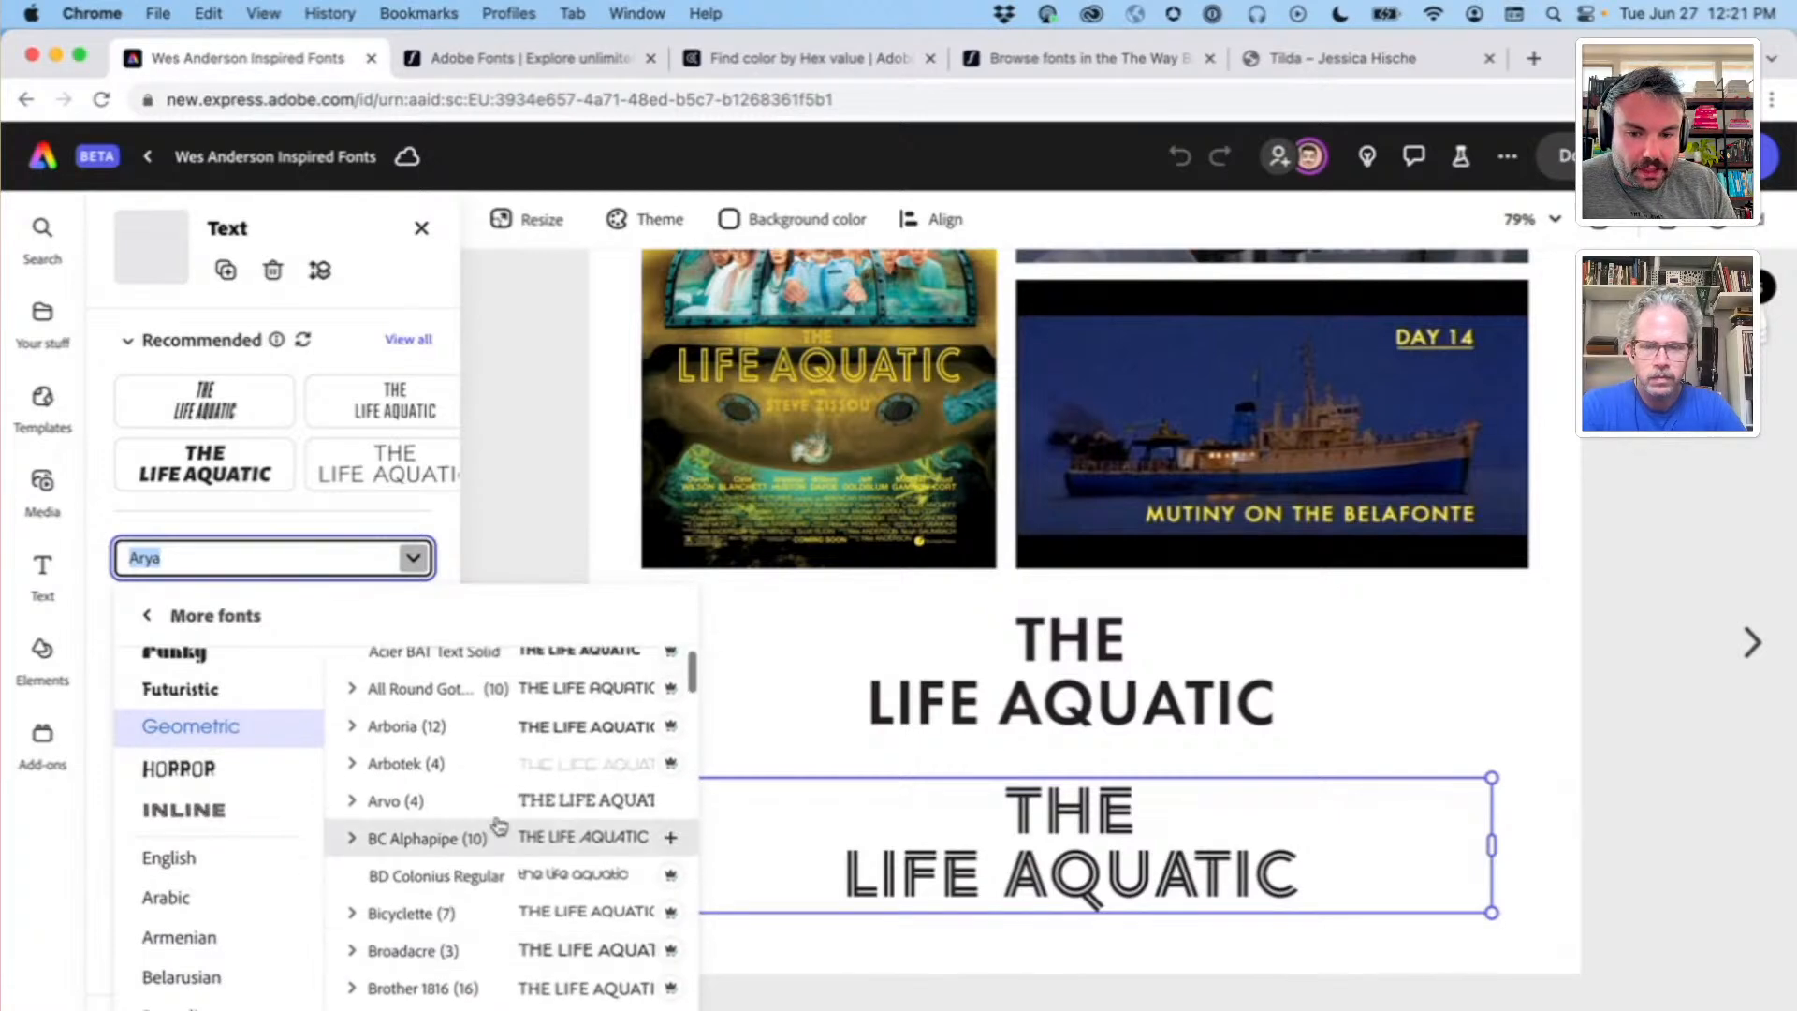
pyautogui.scroll(1, 505, 819)
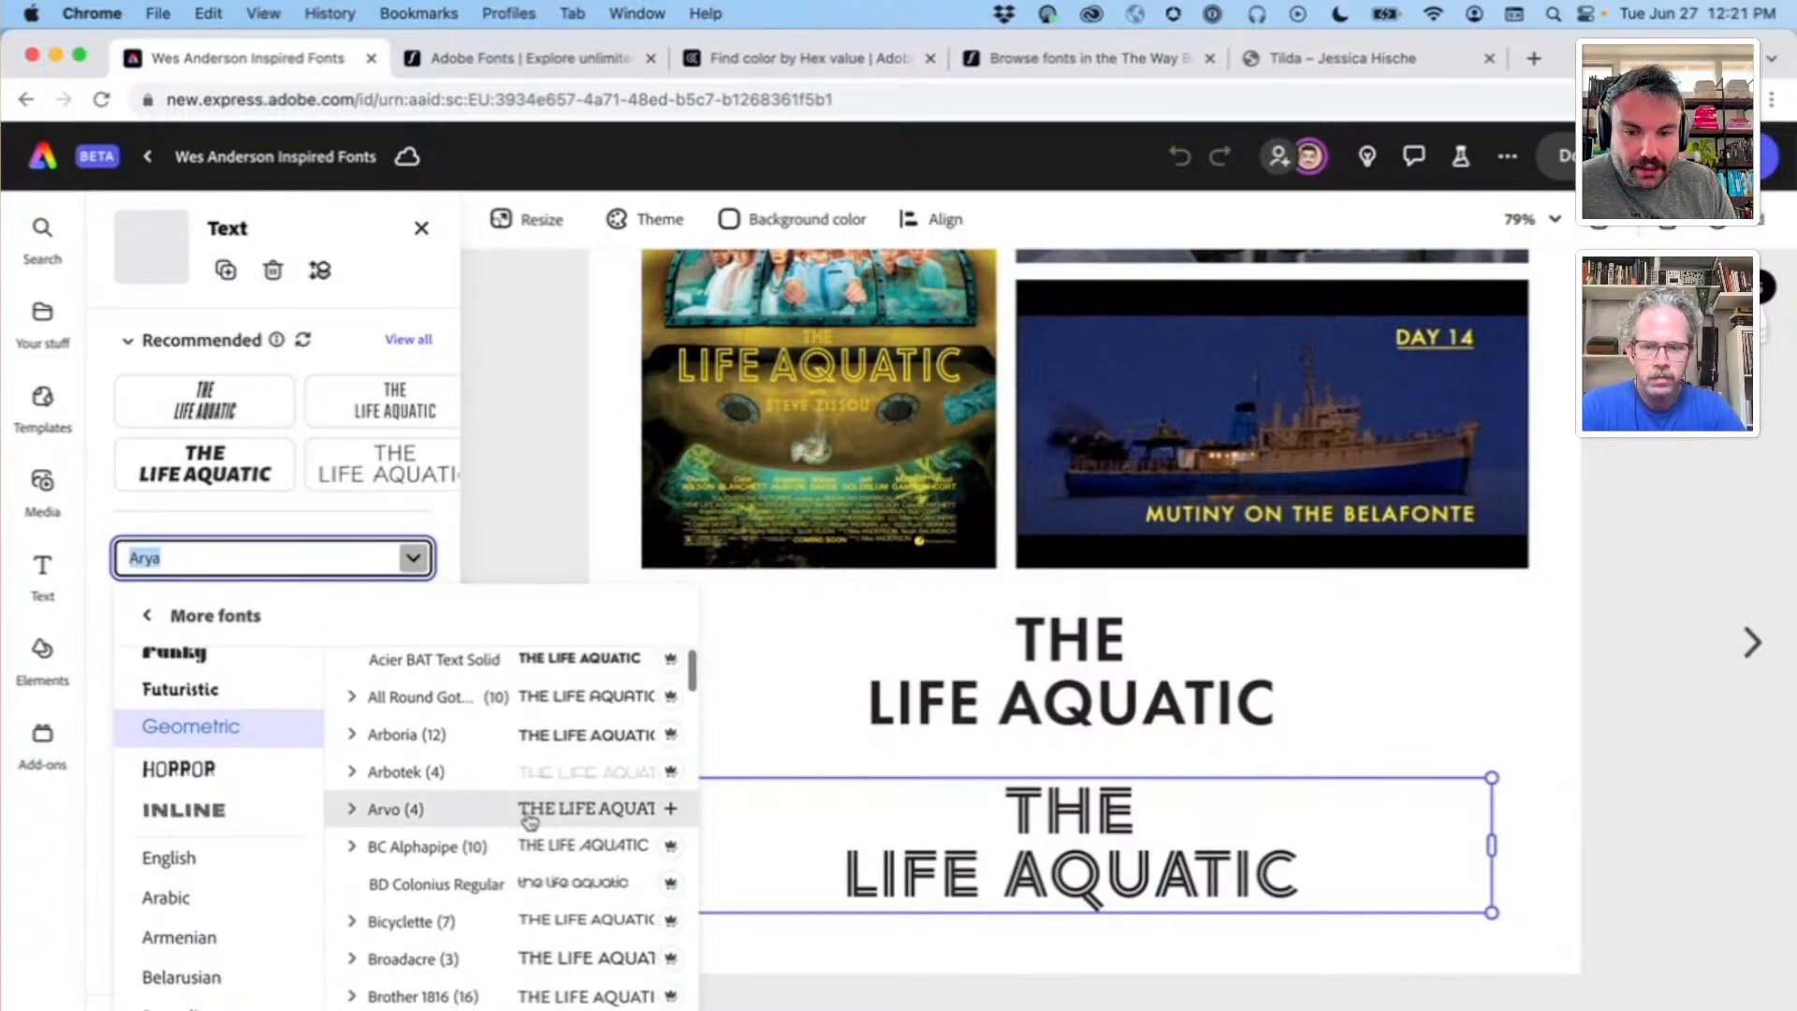
pyautogui.click(559, 777)
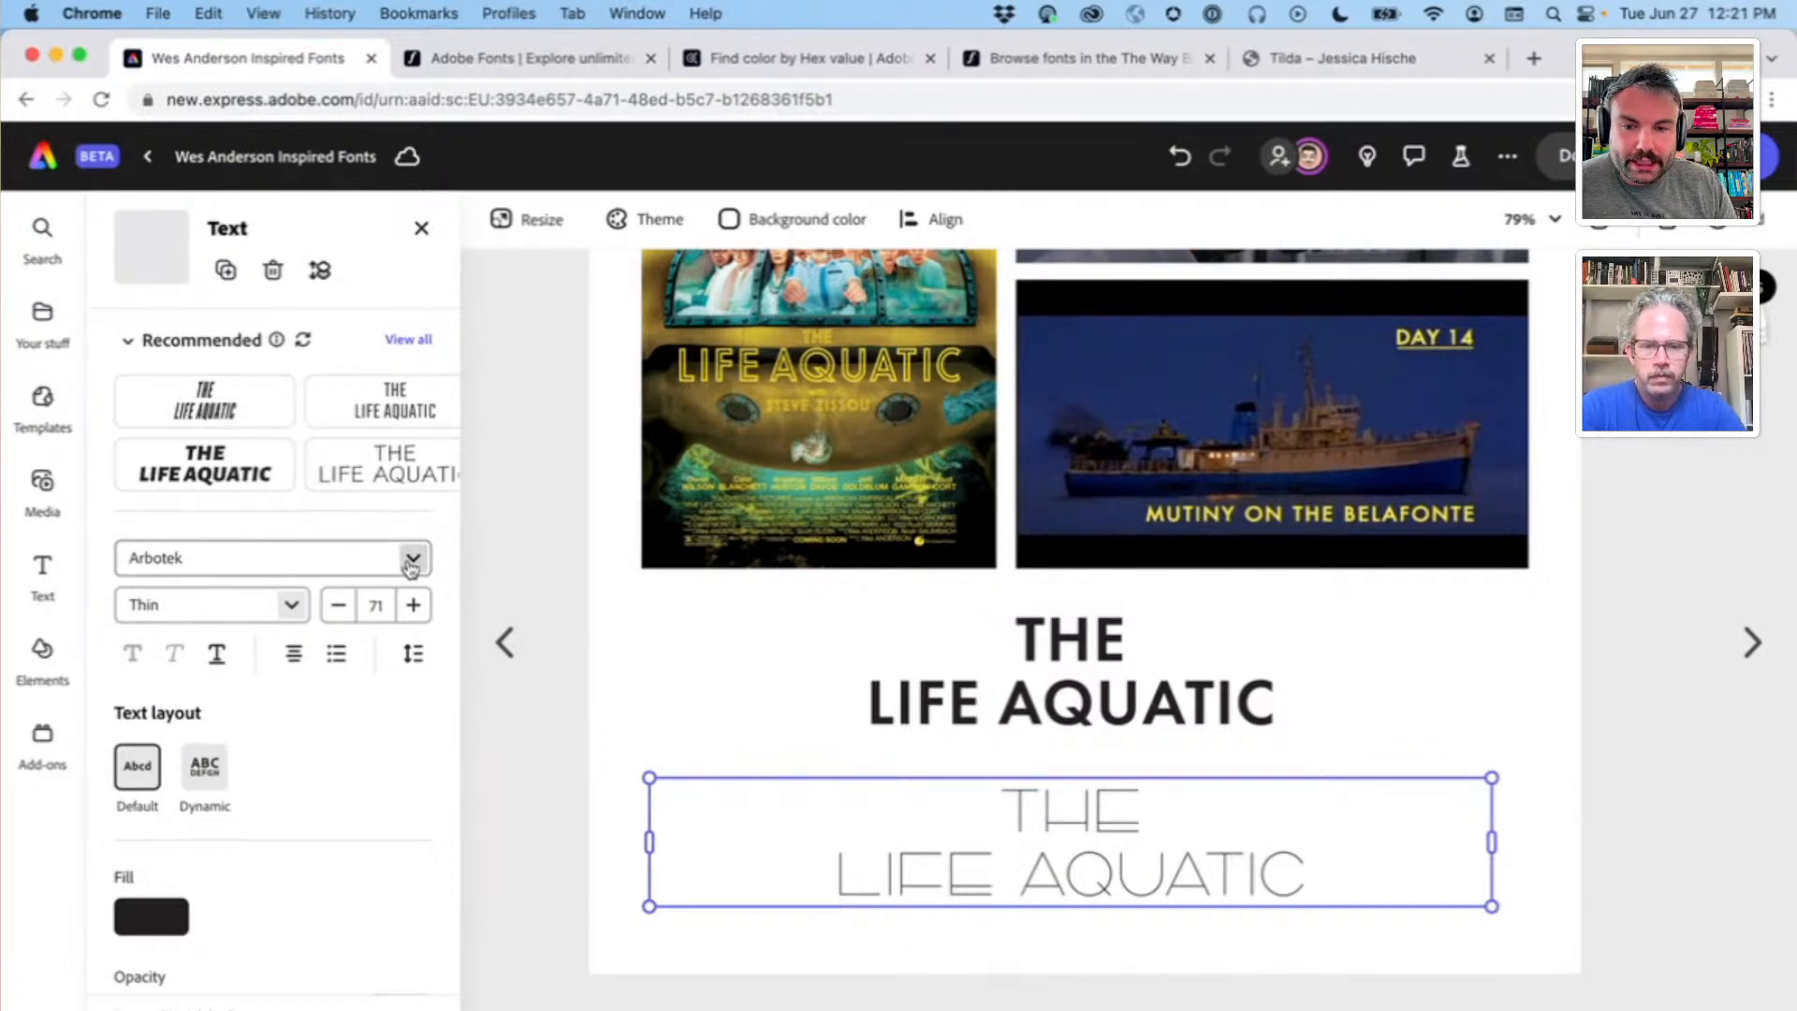
# Step: Try the Europa-Bold font from the Geometric category on the lower THE LIFE AQUATIC text
pyautogui.click(243, 557)
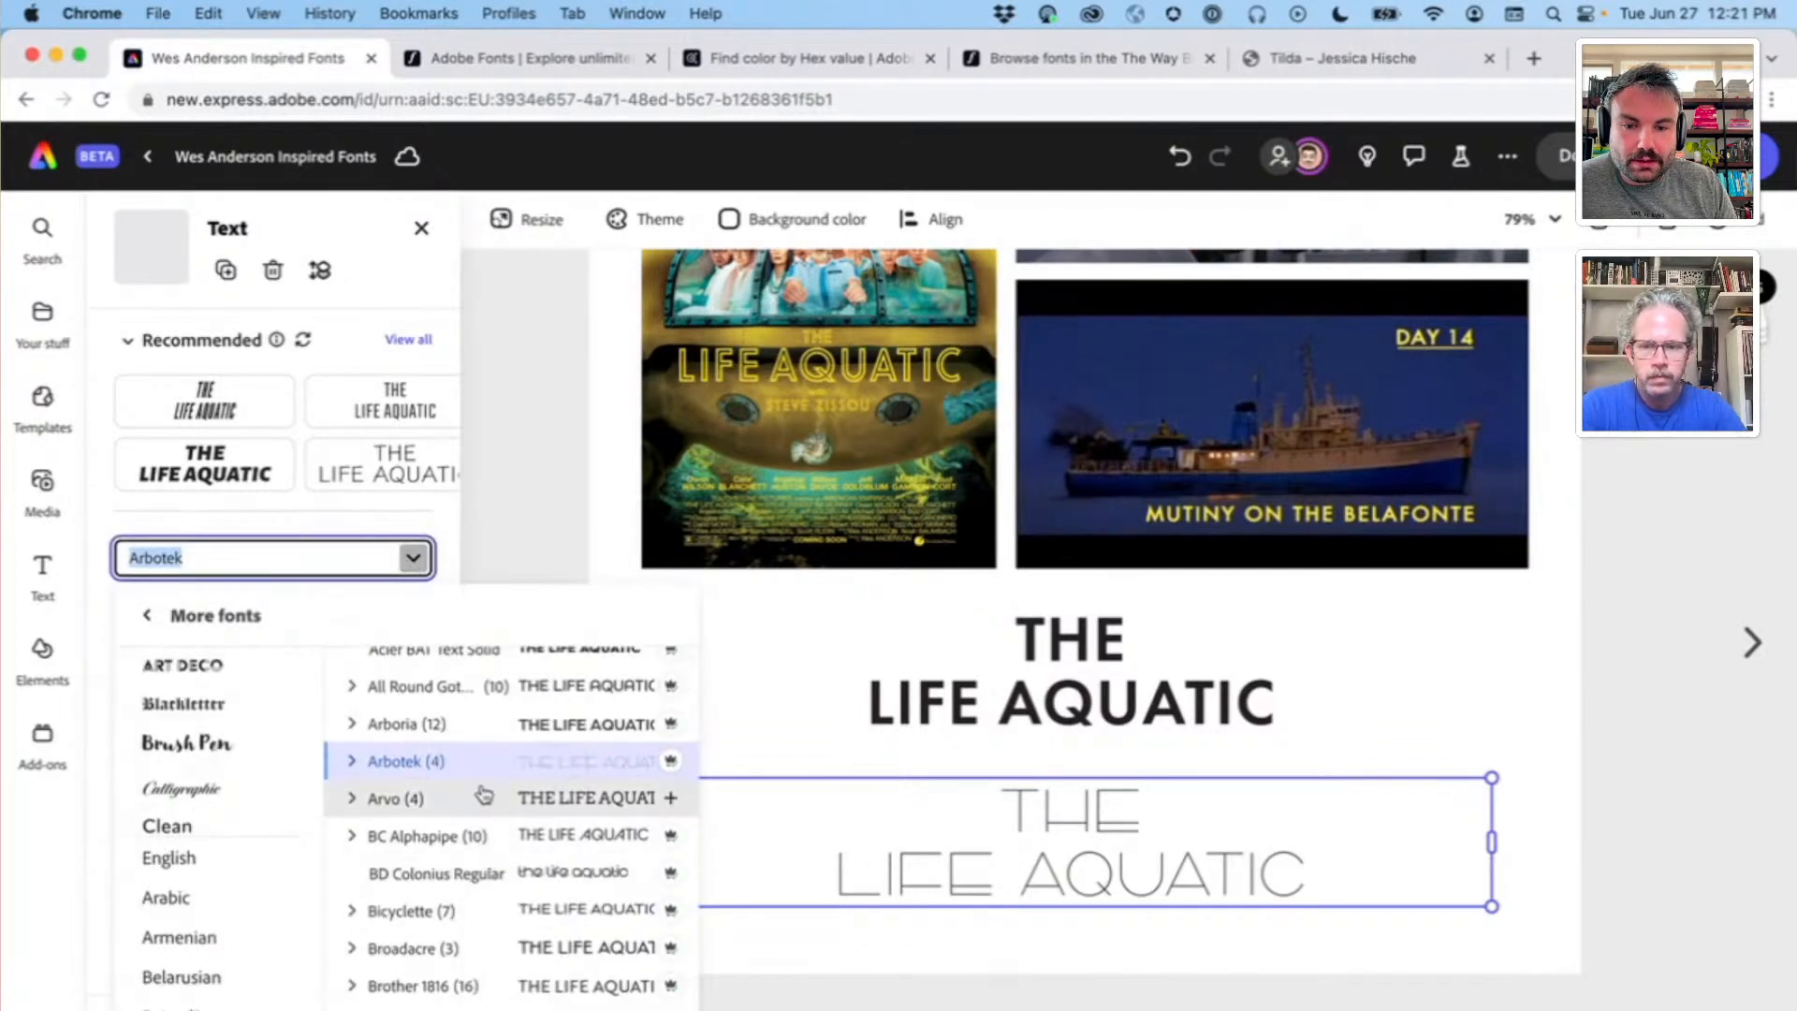
pyautogui.scroll(-5, 483, 796)
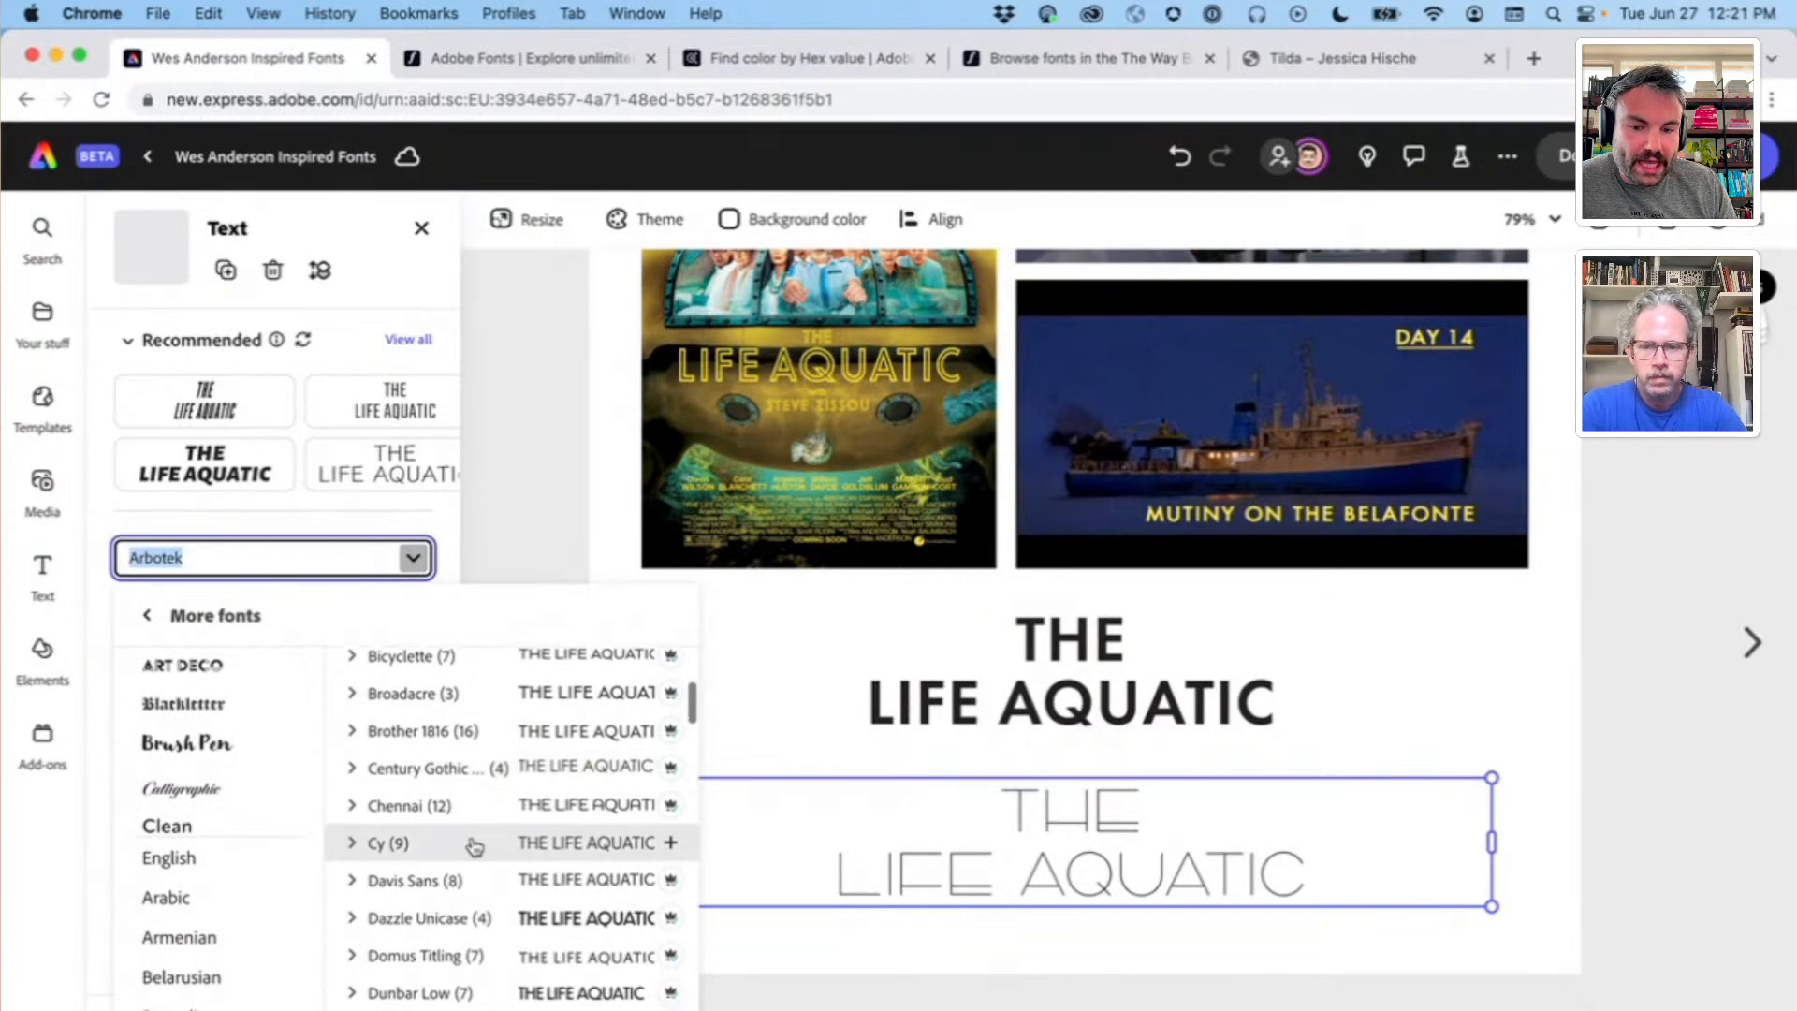
pyautogui.scroll(-2, 473, 843)
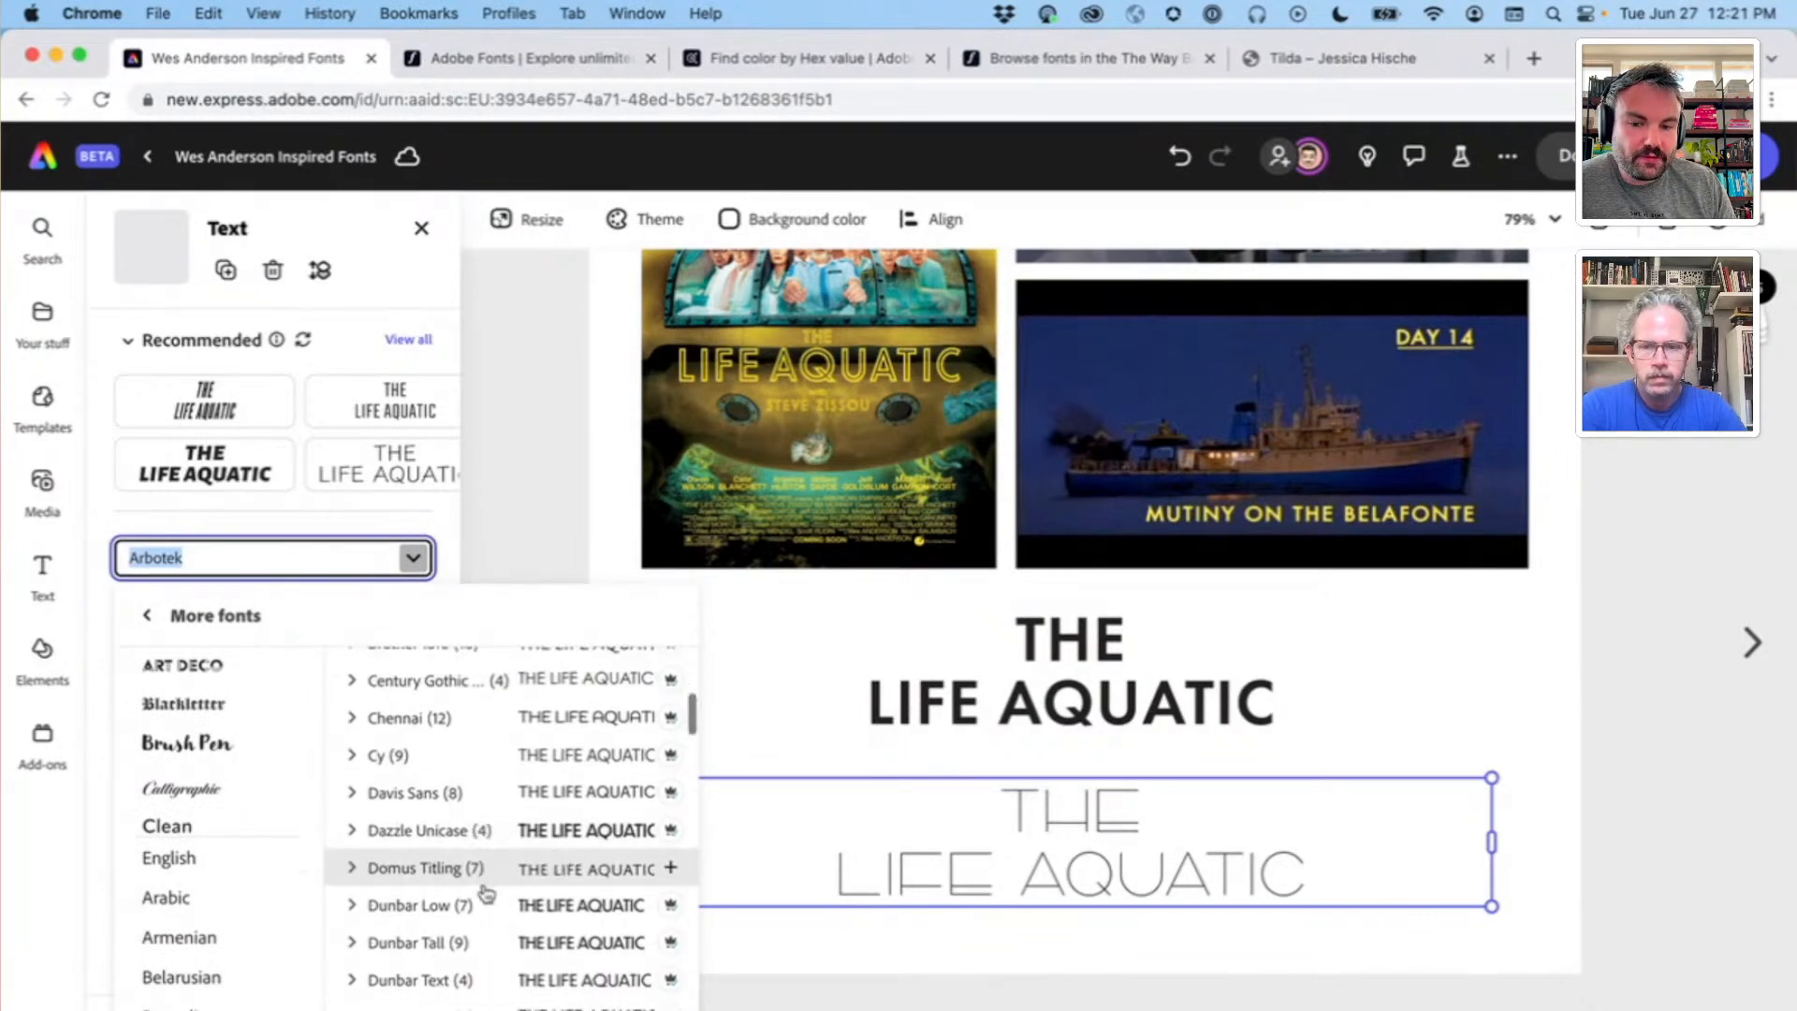
pyautogui.scroll(-3, 468, 880)
pyautogui.scroll(-2, 449, 871)
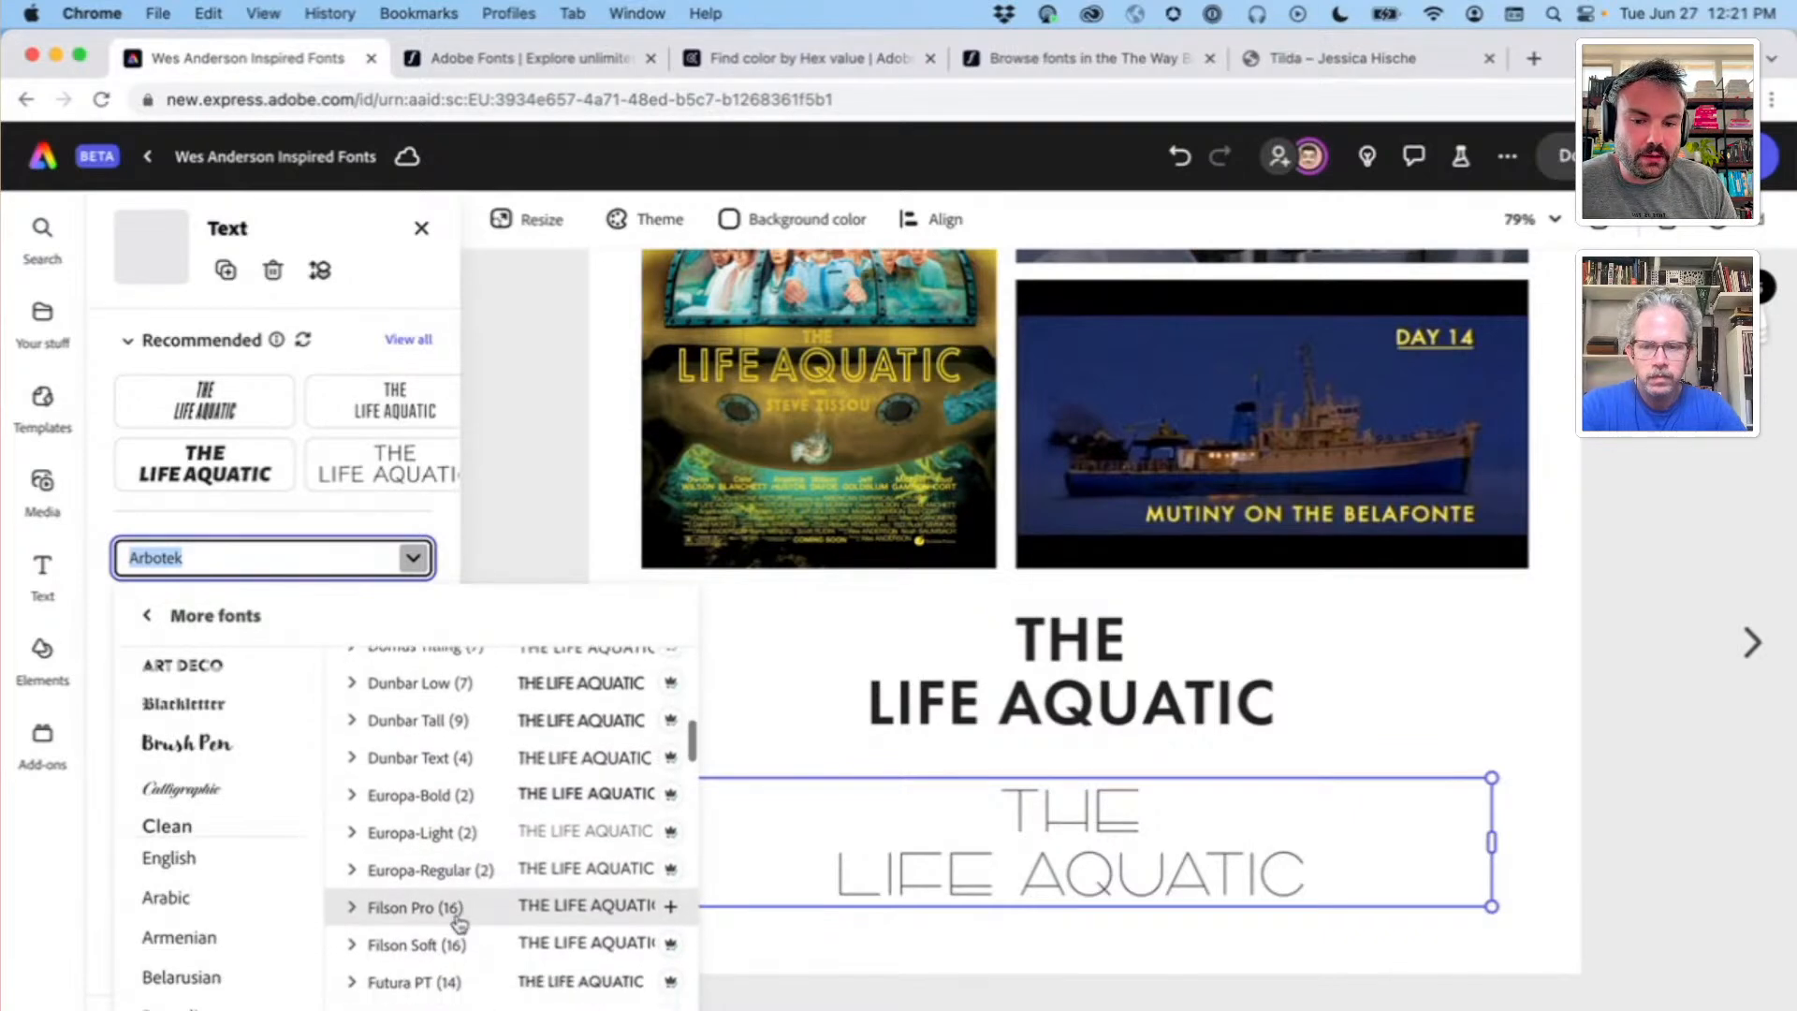
pyautogui.click(486, 797)
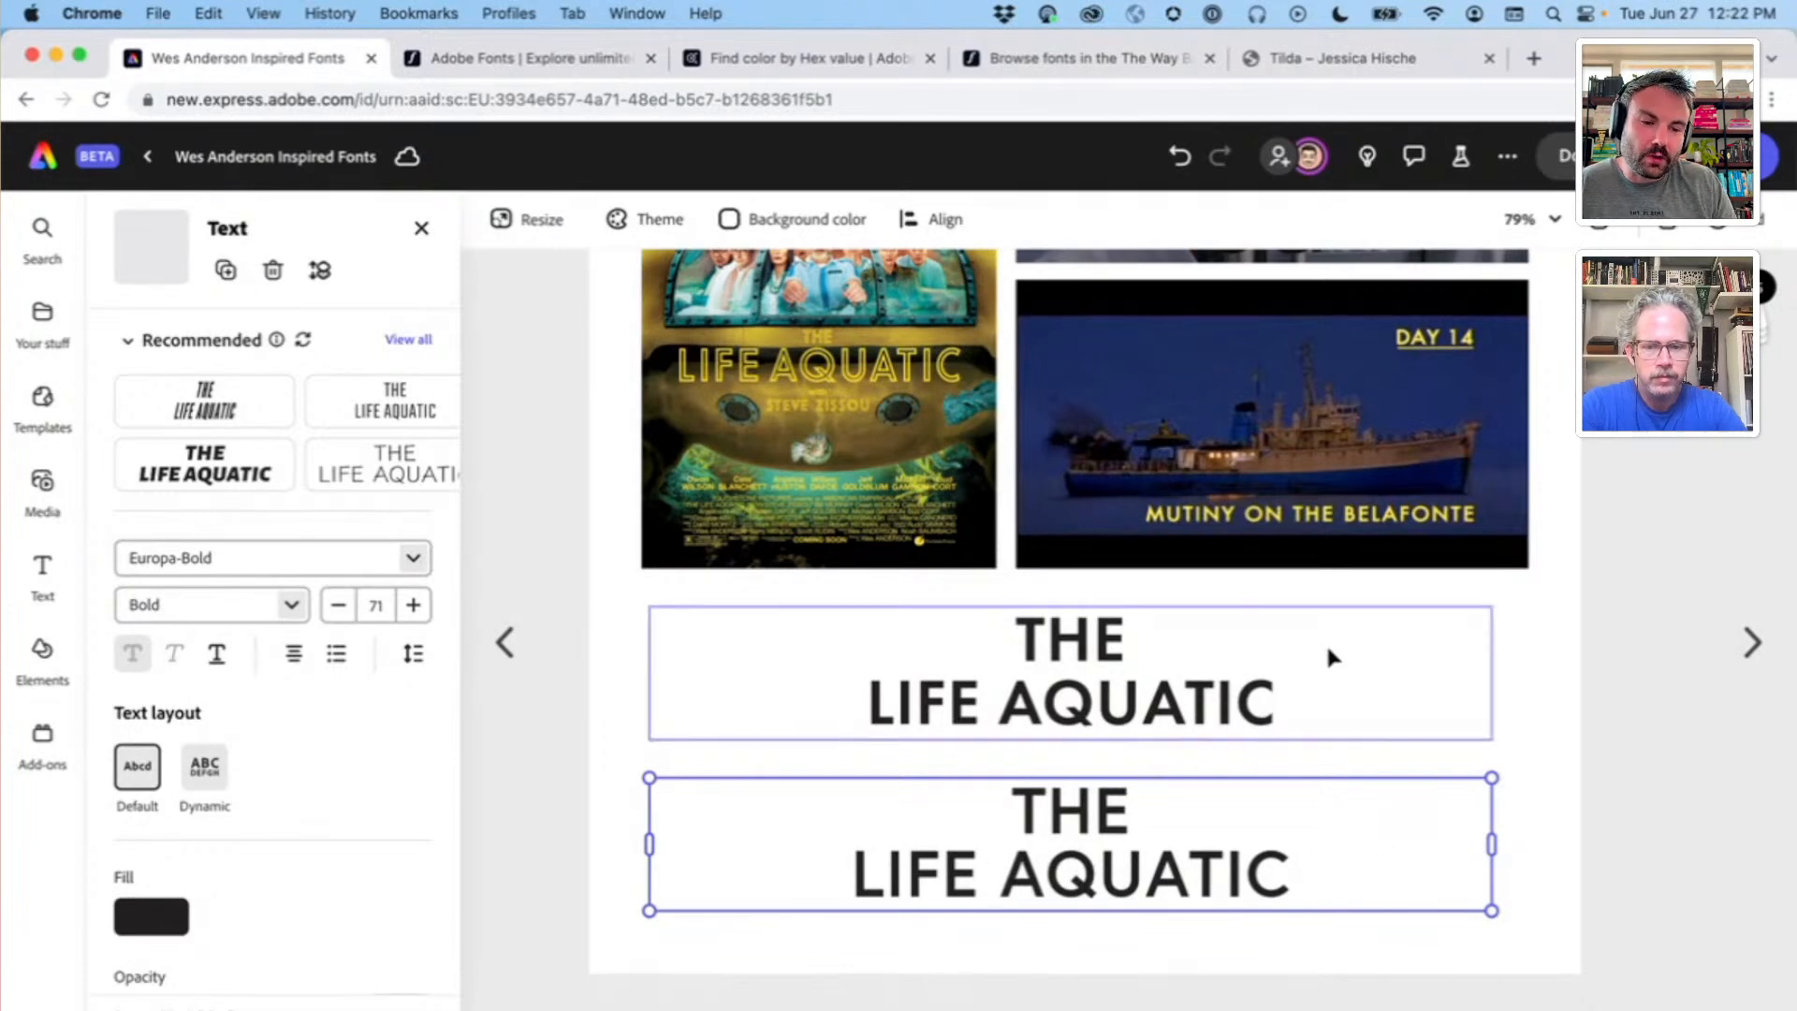
# Step: Set the lower THE LIFE AQUATIC text to Arya Double from the Inline font category and deselect it
pyautogui.click(413, 559)
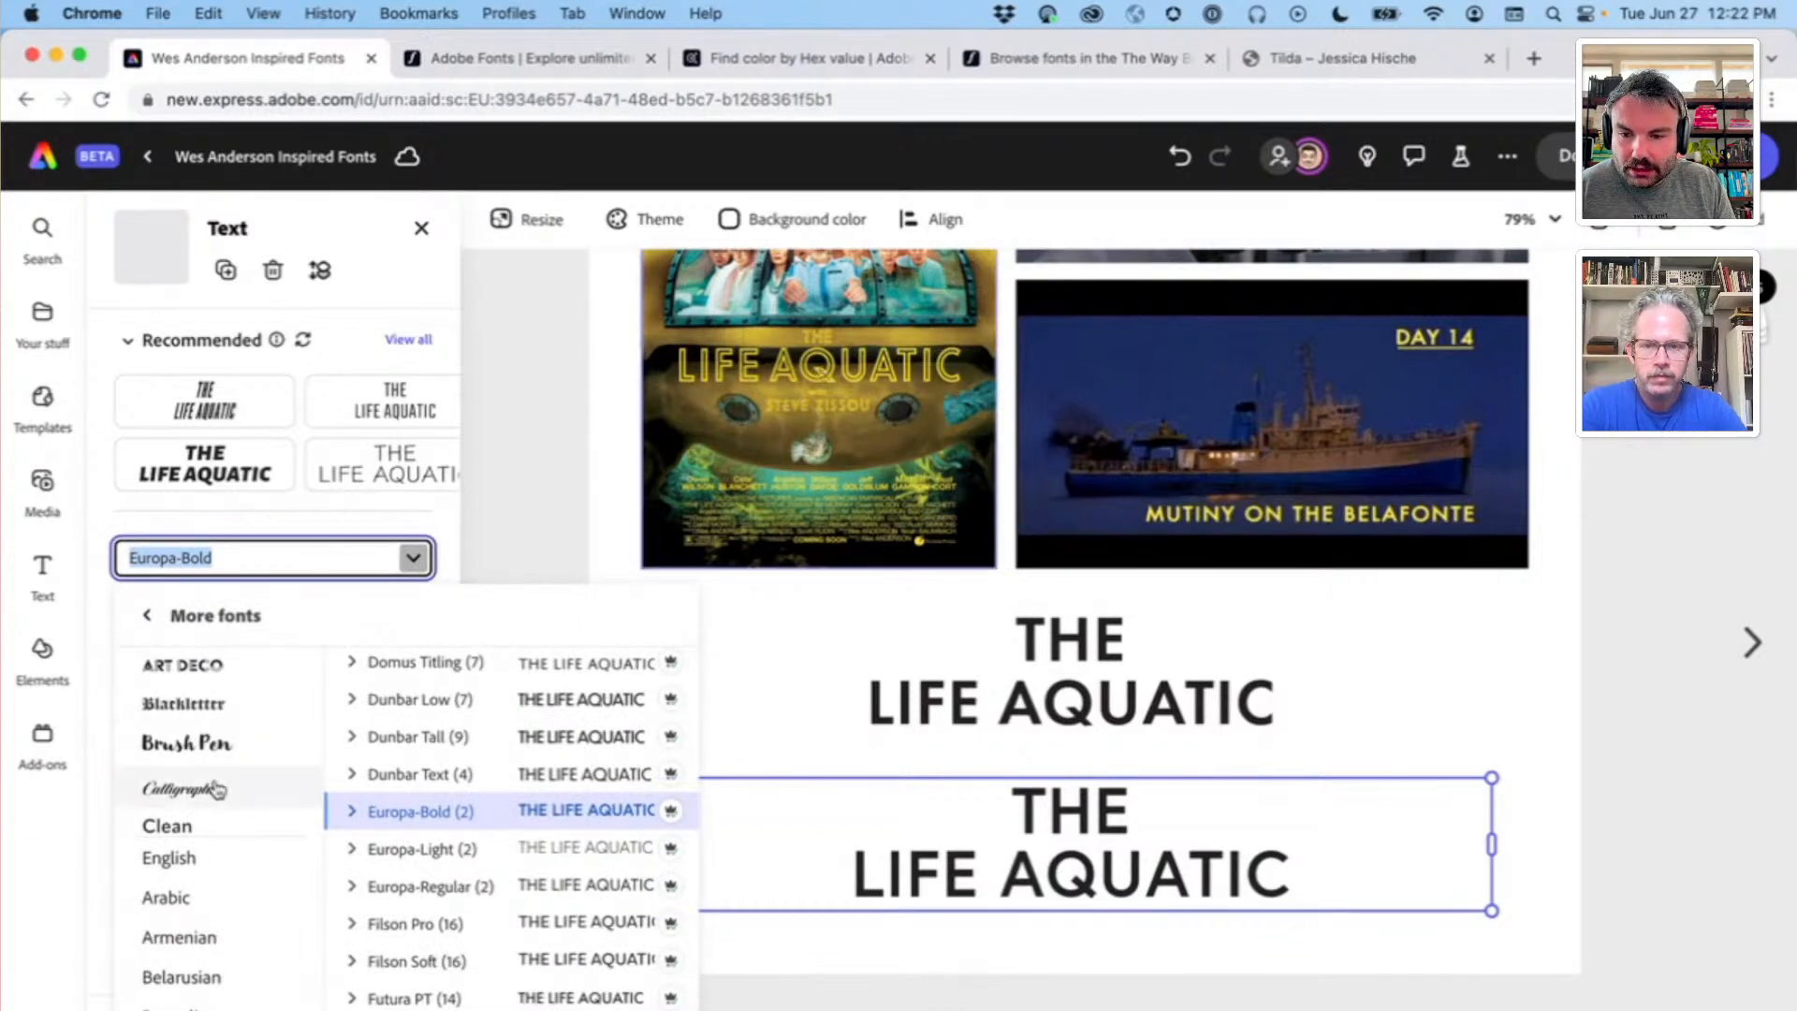
pyautogui.scroll(-5, 228, 790)
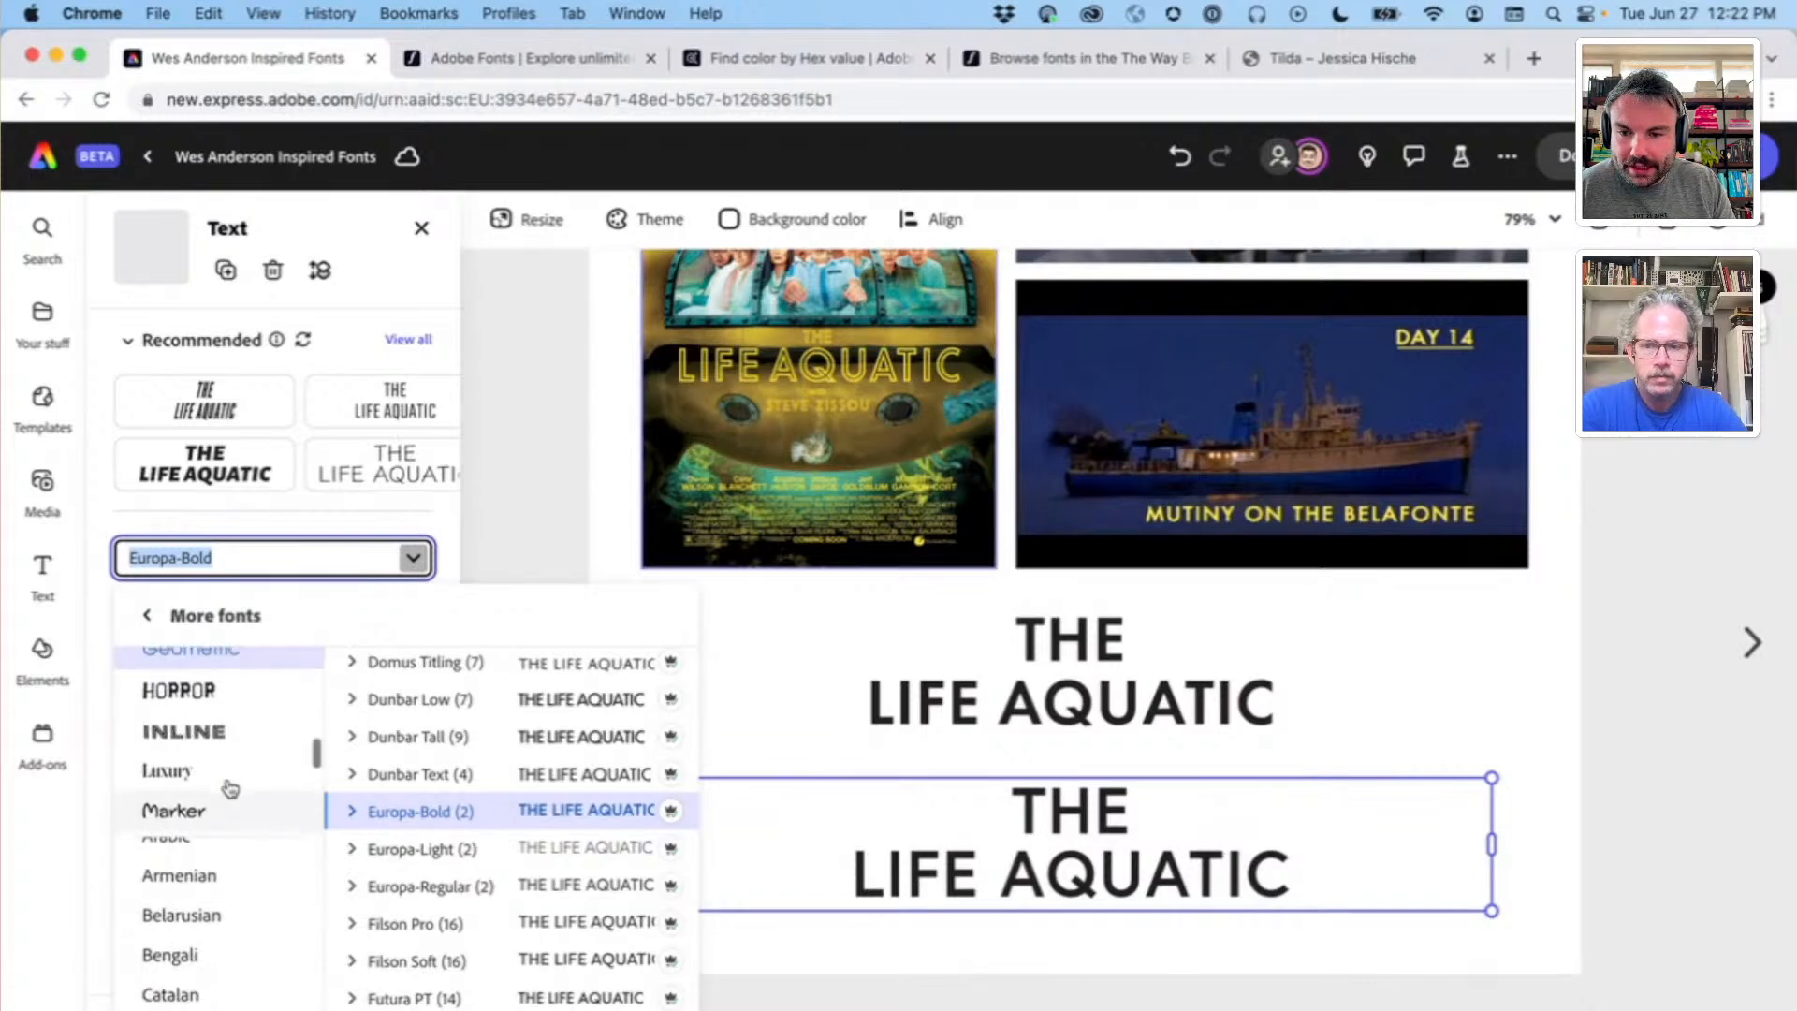
pyautogui.click(175, 730)
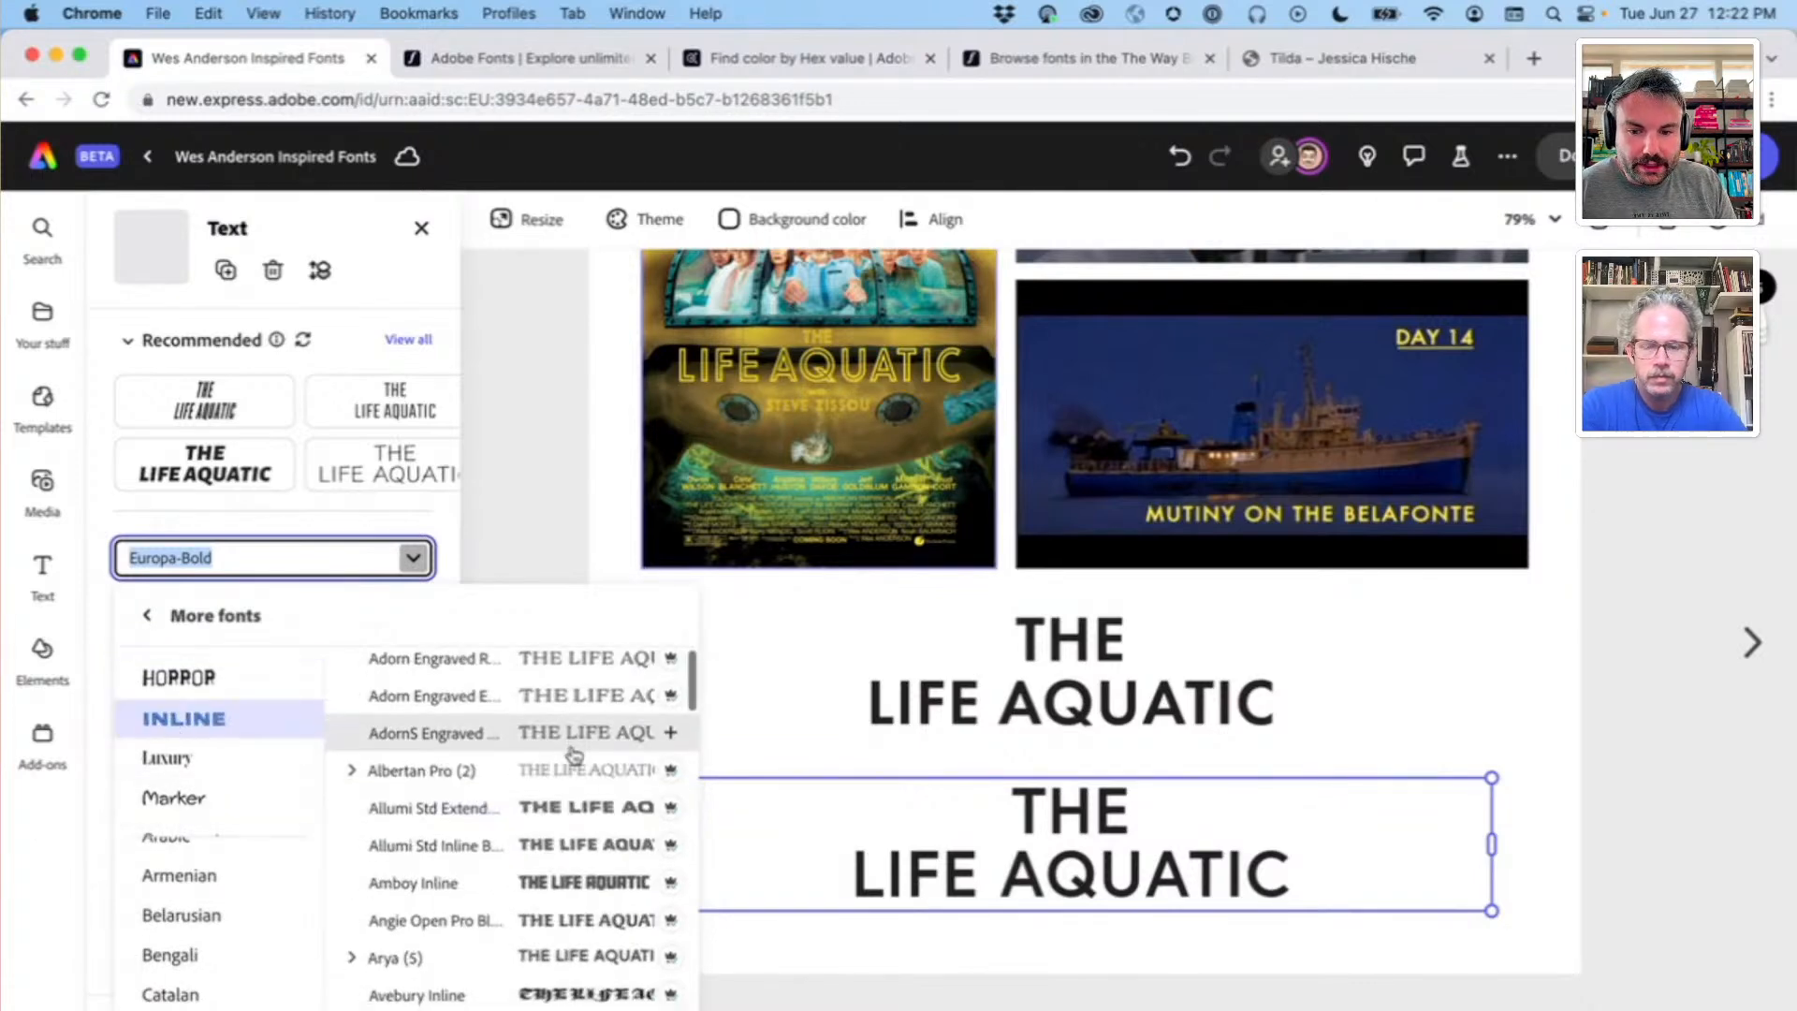
pyautogui.scroll(-3, 574, 748)
pyautogui.scroll(-1, 562, 760)
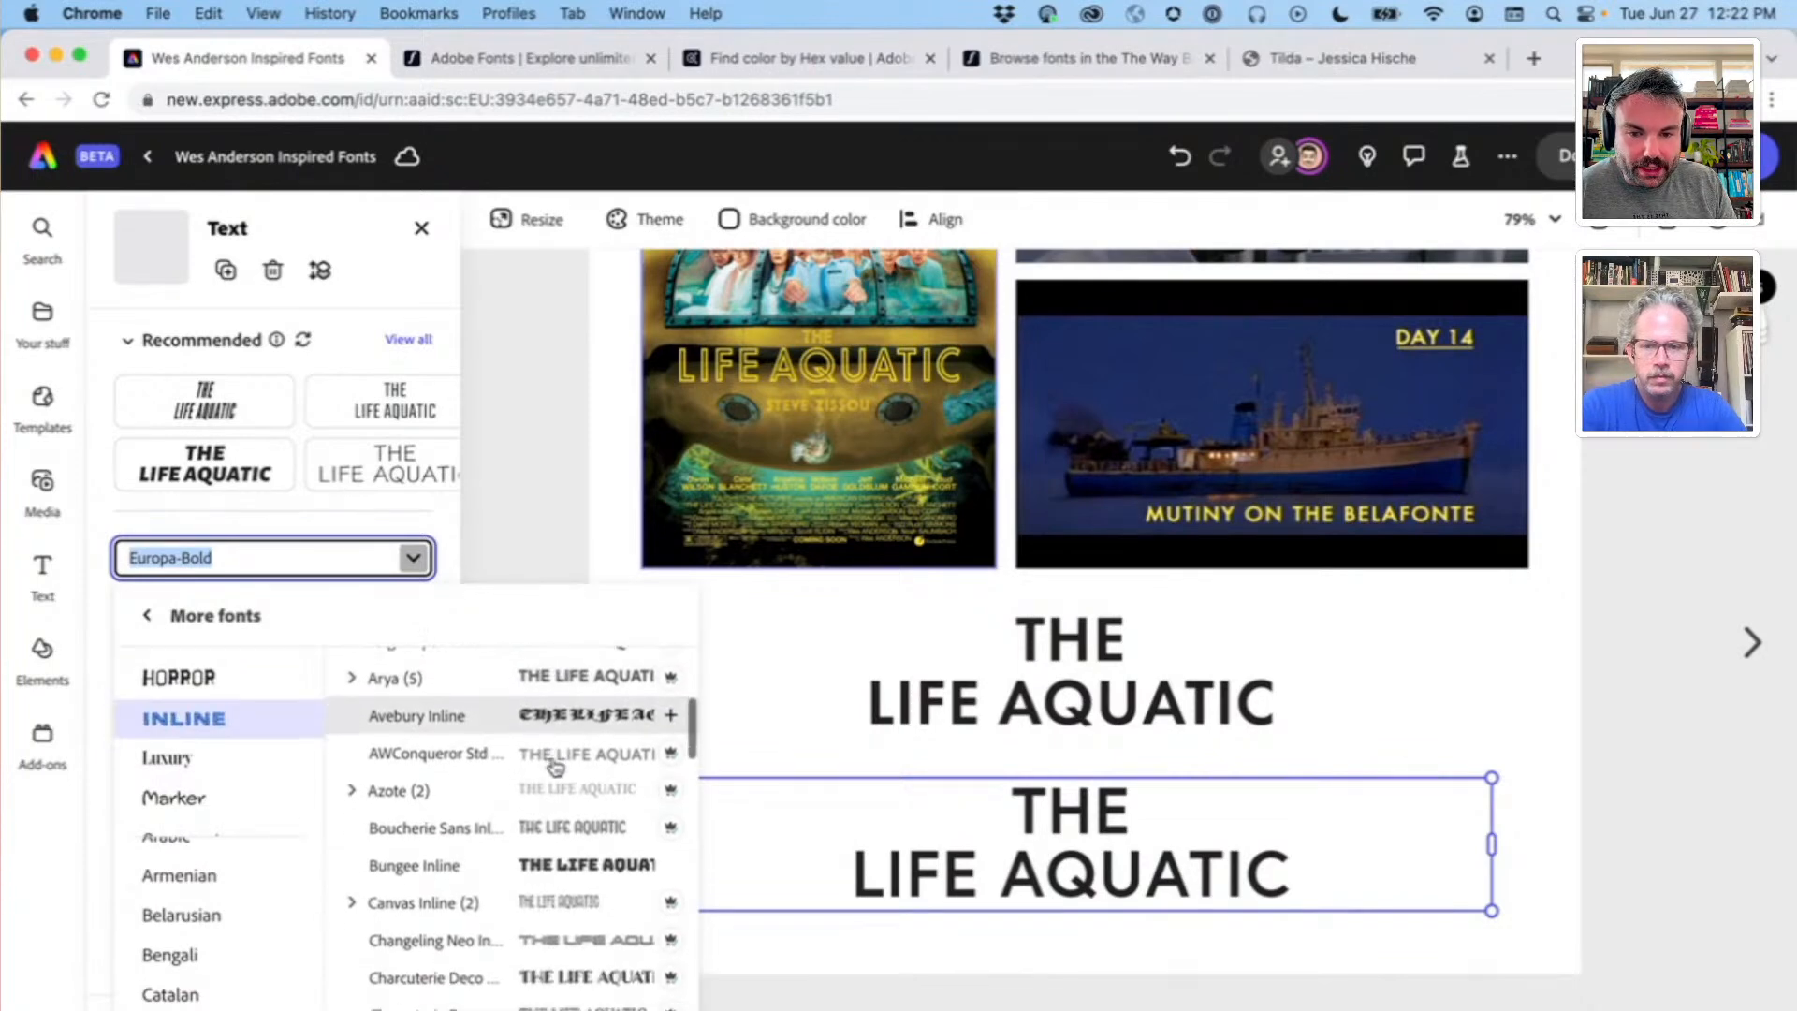
pyautogui.click(530, 686)
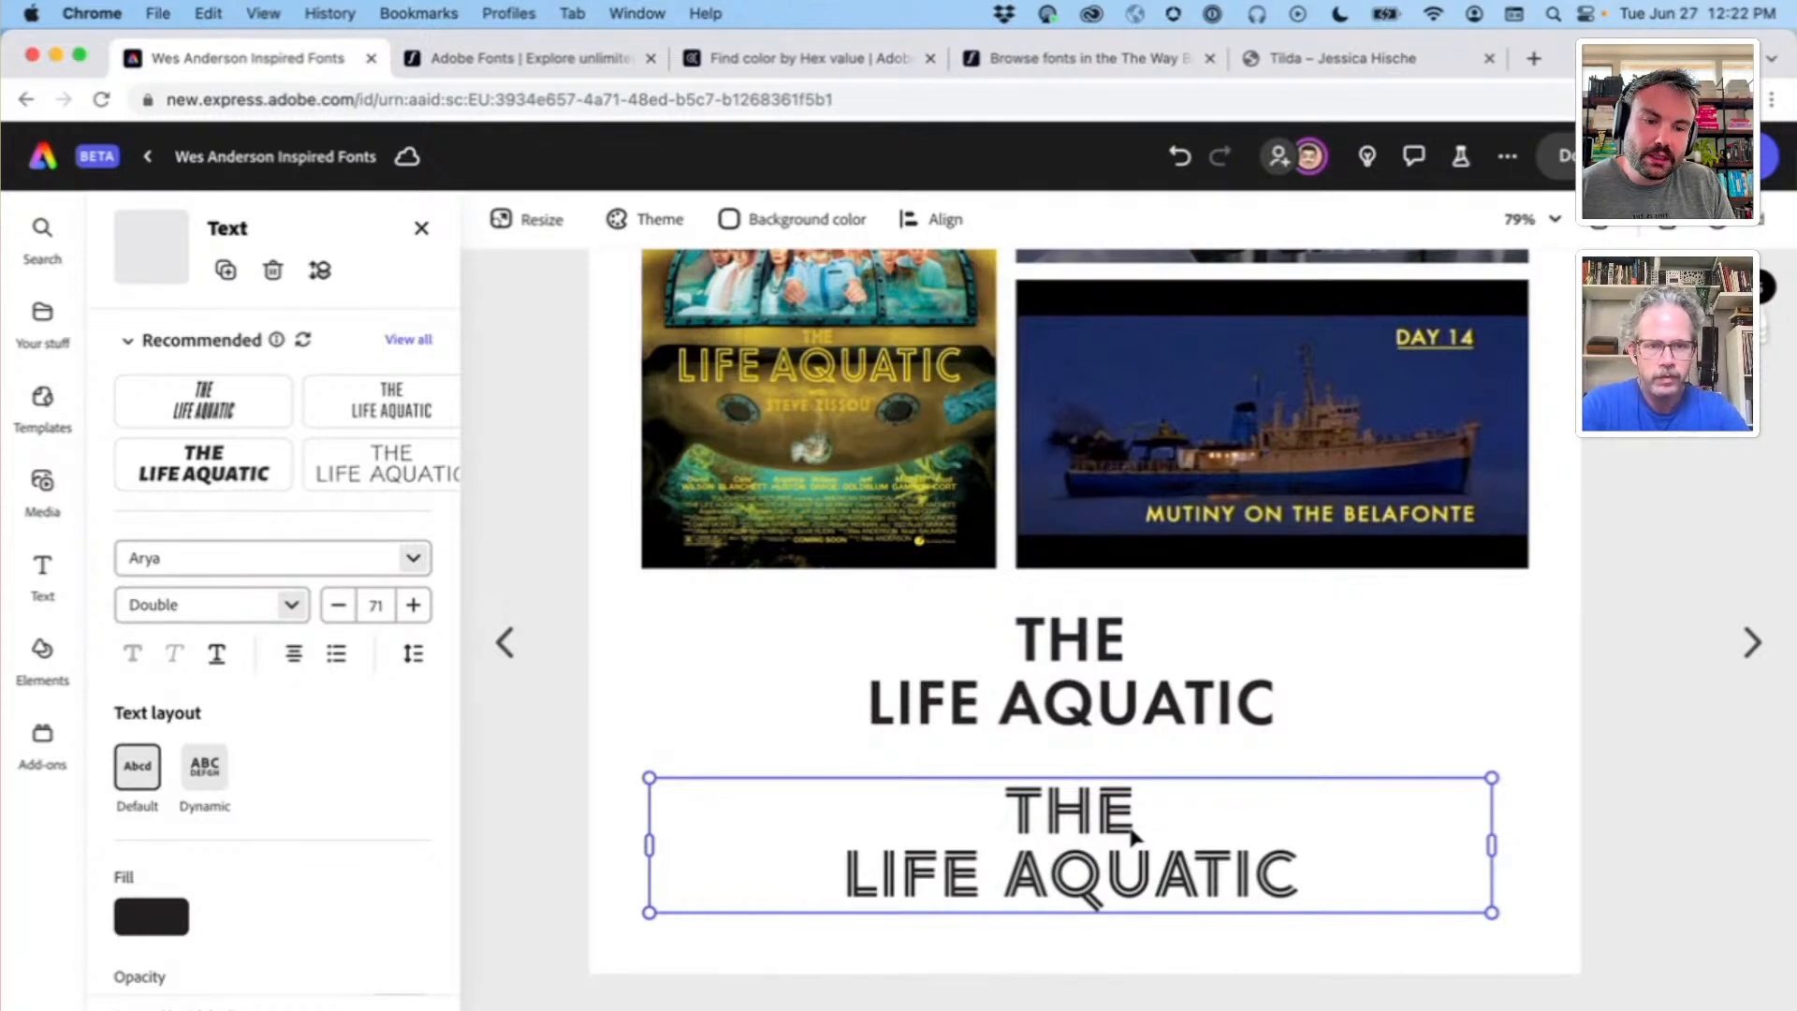
pyautogui.click(1552, 709)
pyautogui.scroll(1, 1527, 724)
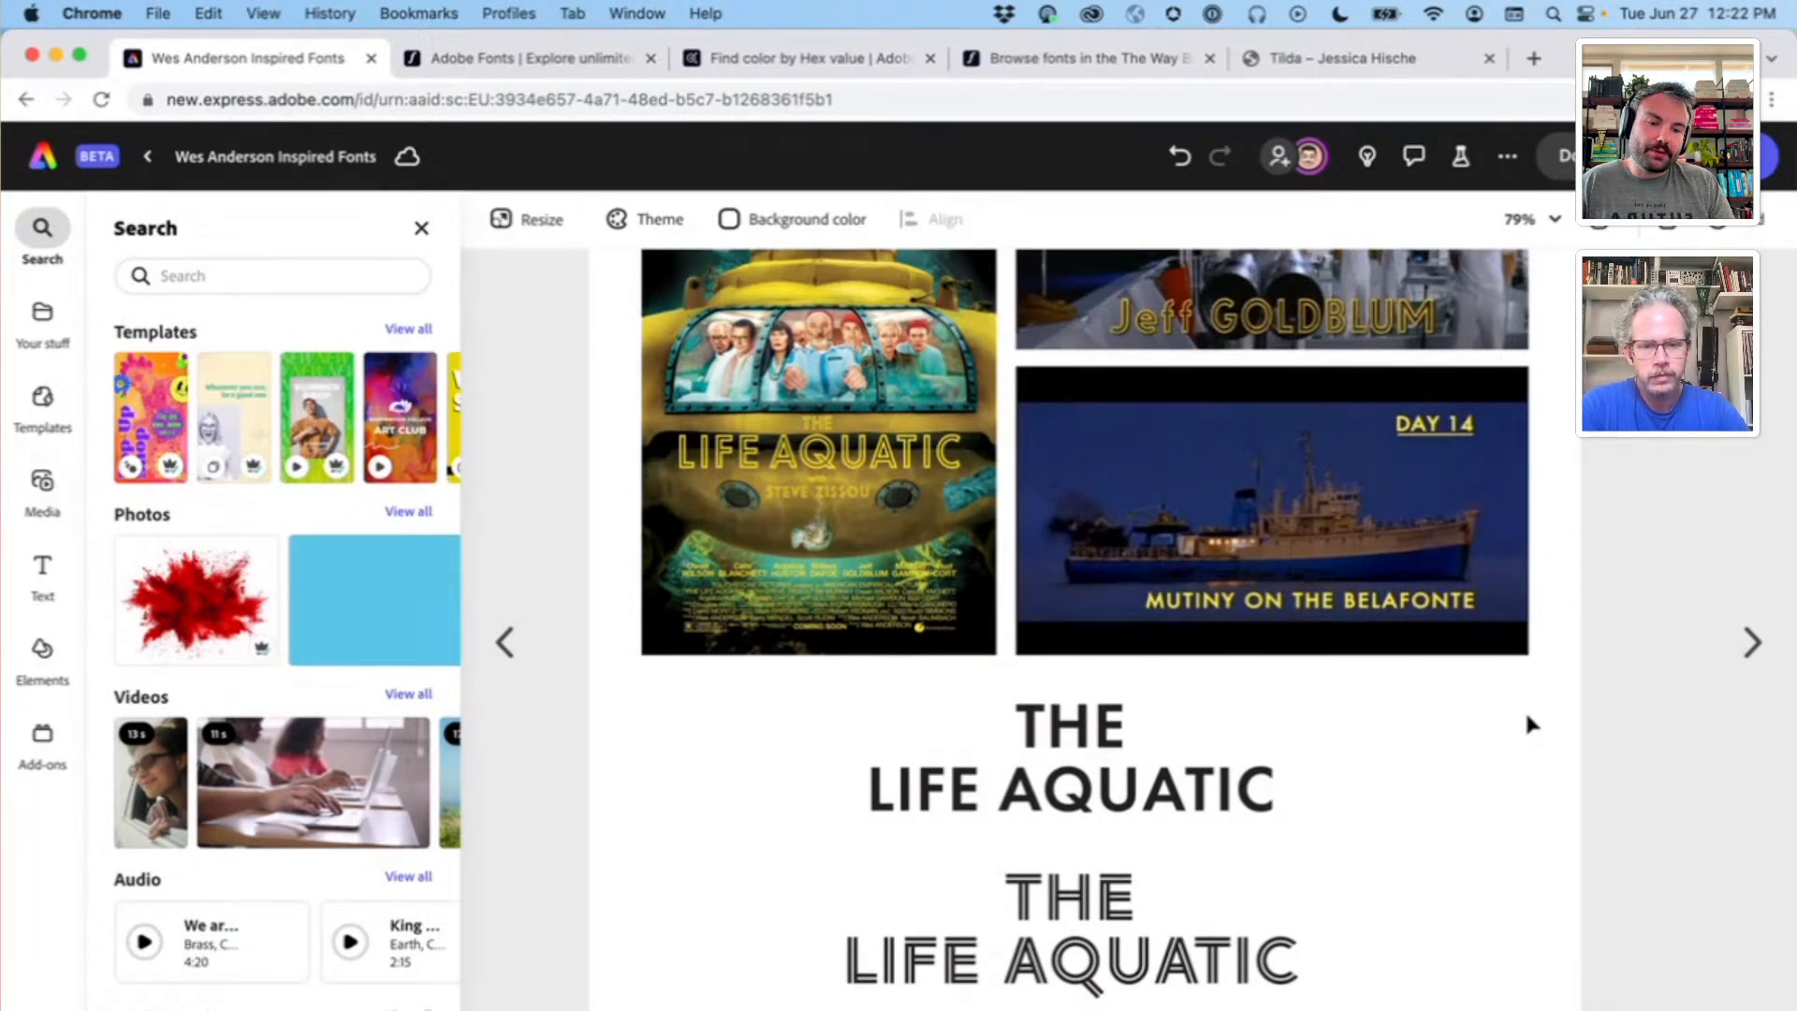
pyautogui.scroll(-2, 1527, 725)
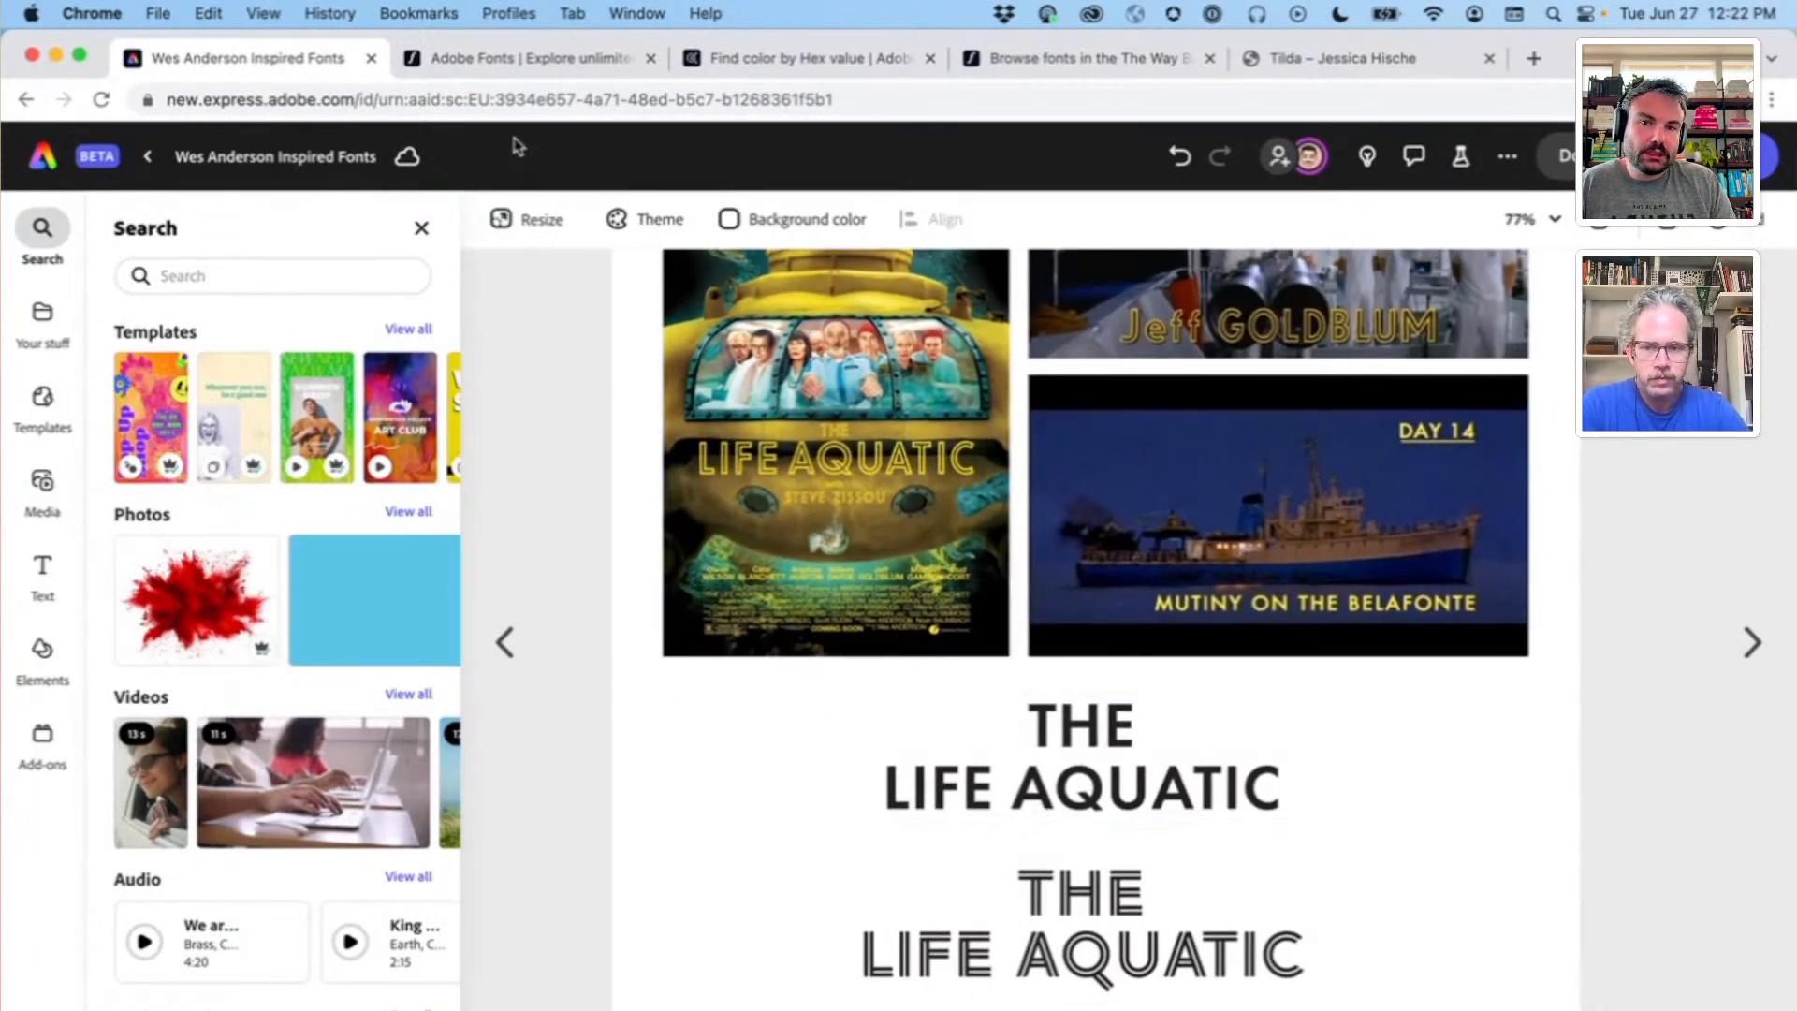
# Step: Switch to the Adobe Fonts website, open the list of all fonts and expand the full set of style tags
pyautogui.click(514, 70)
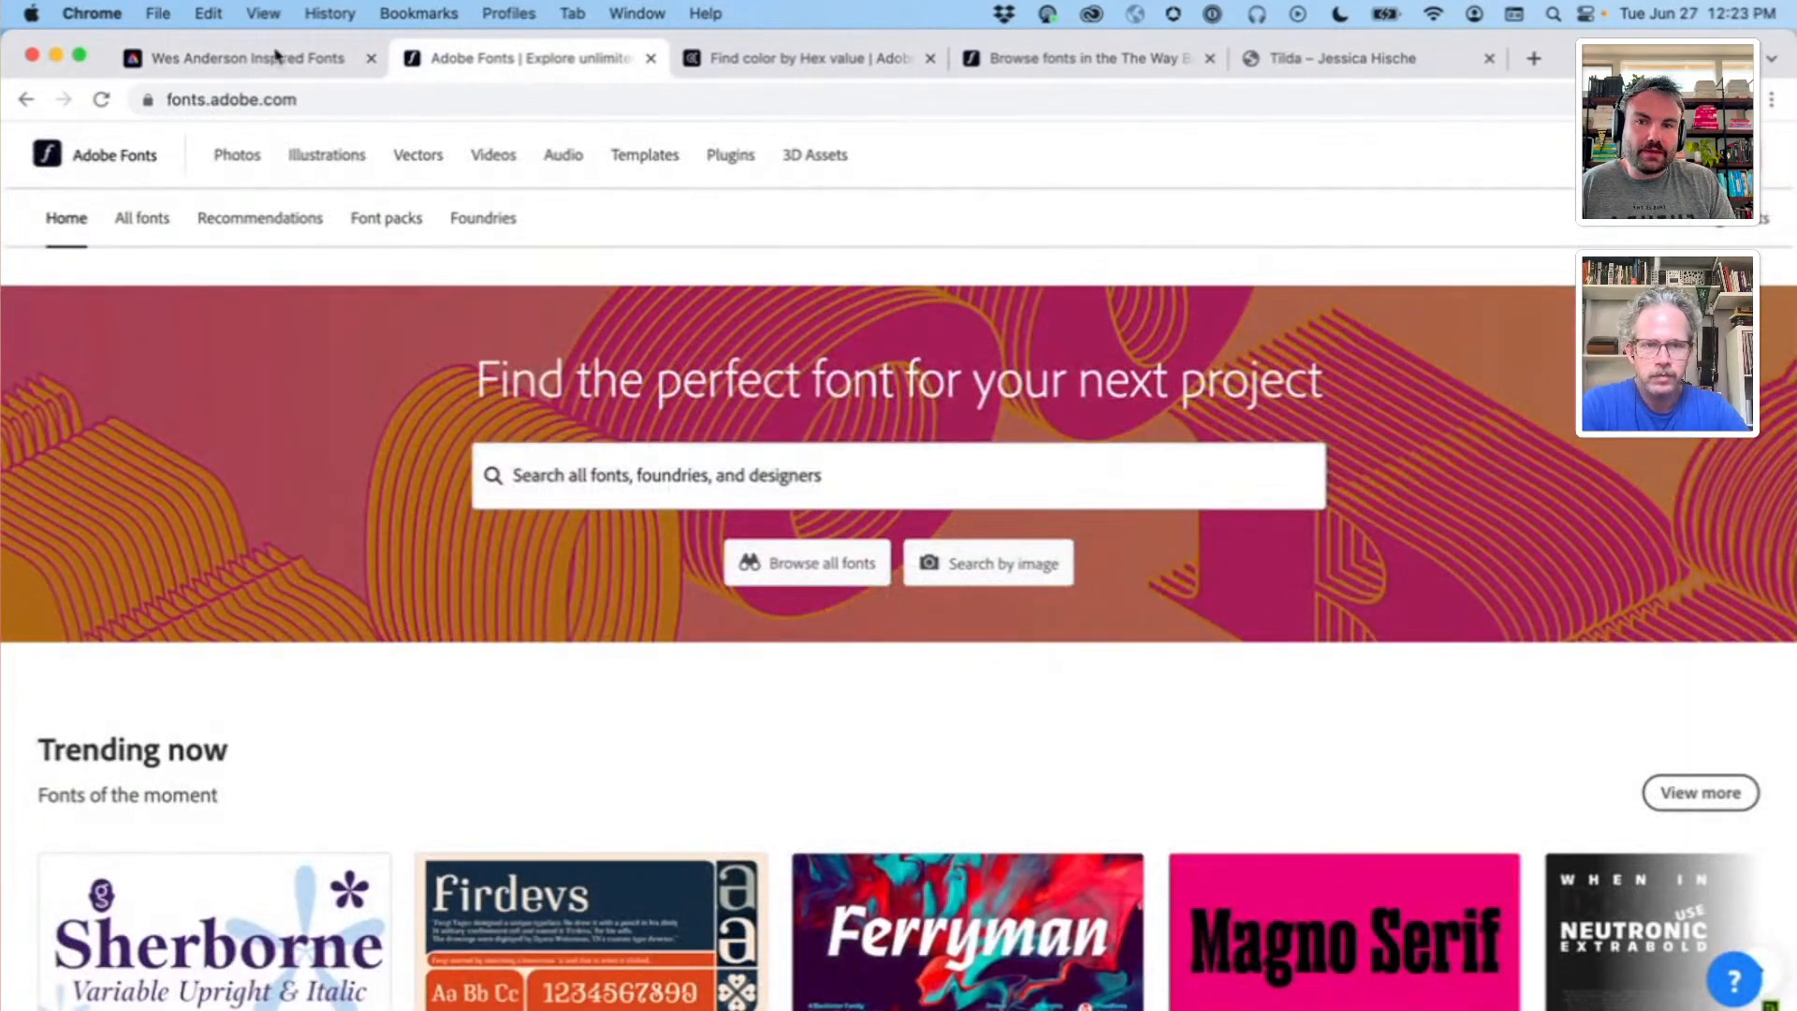
pyautogui.click(275, 56)
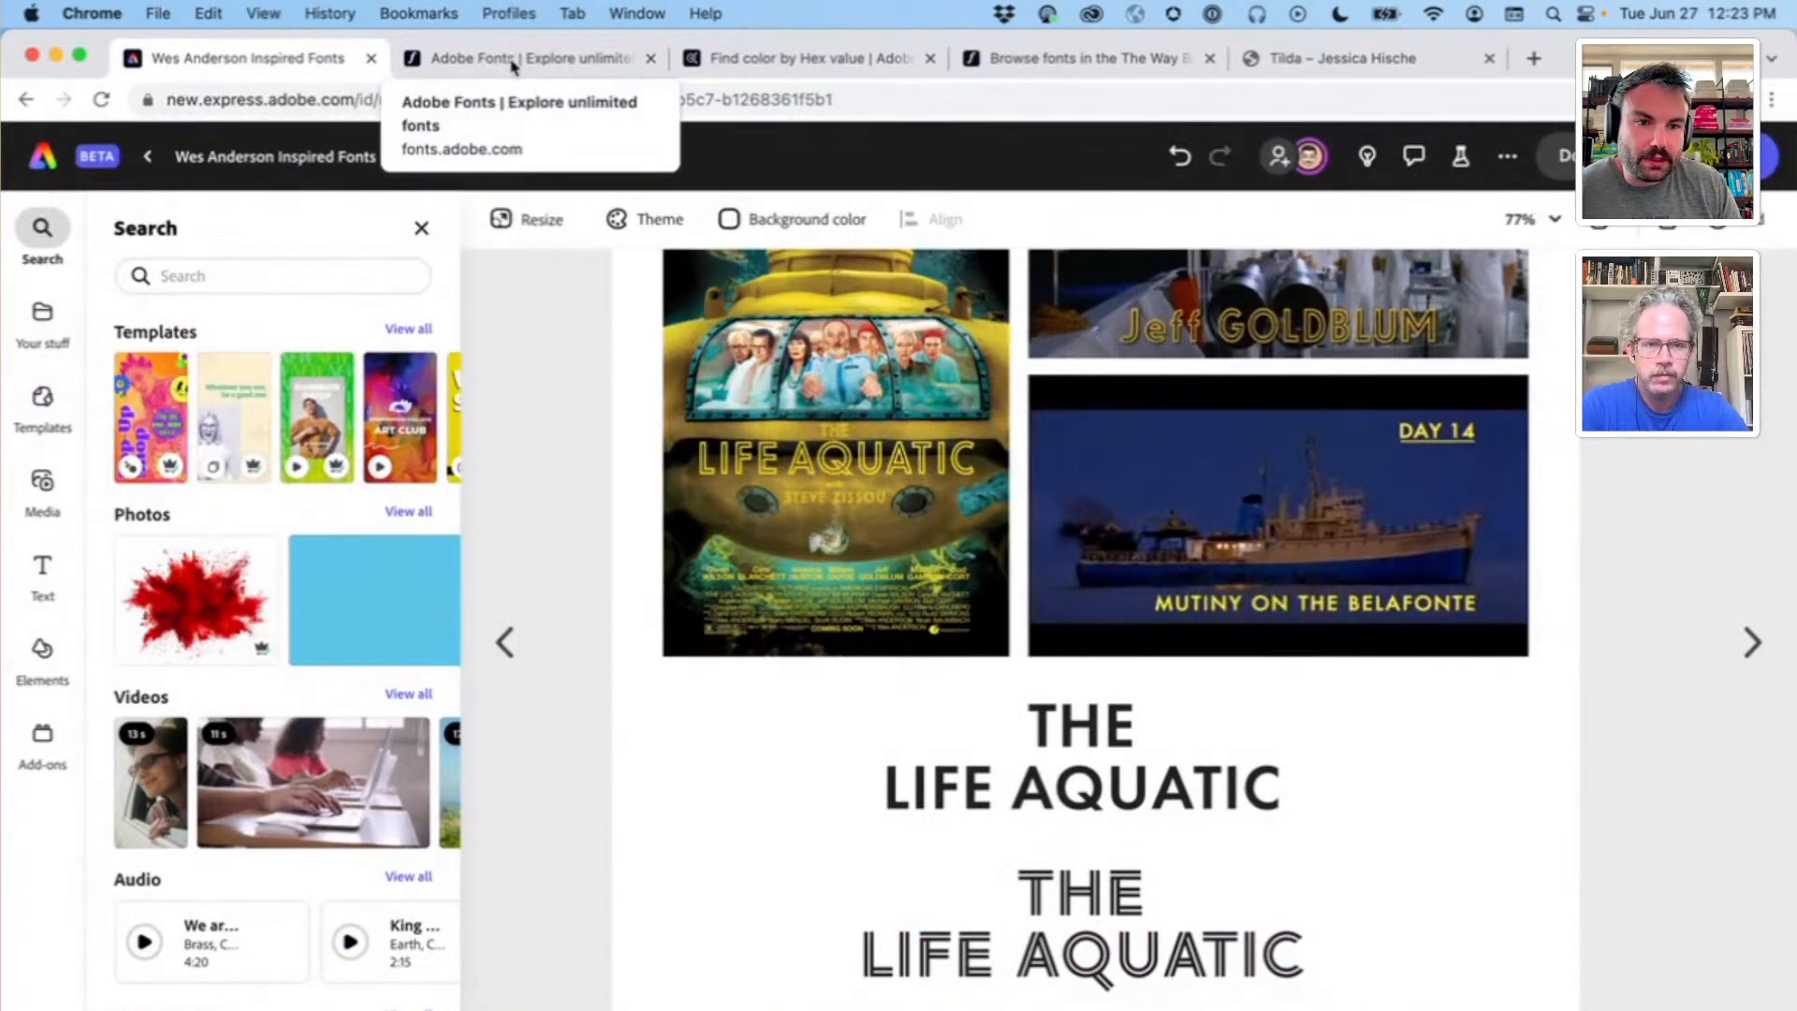
pyautogui.click(486, 64)
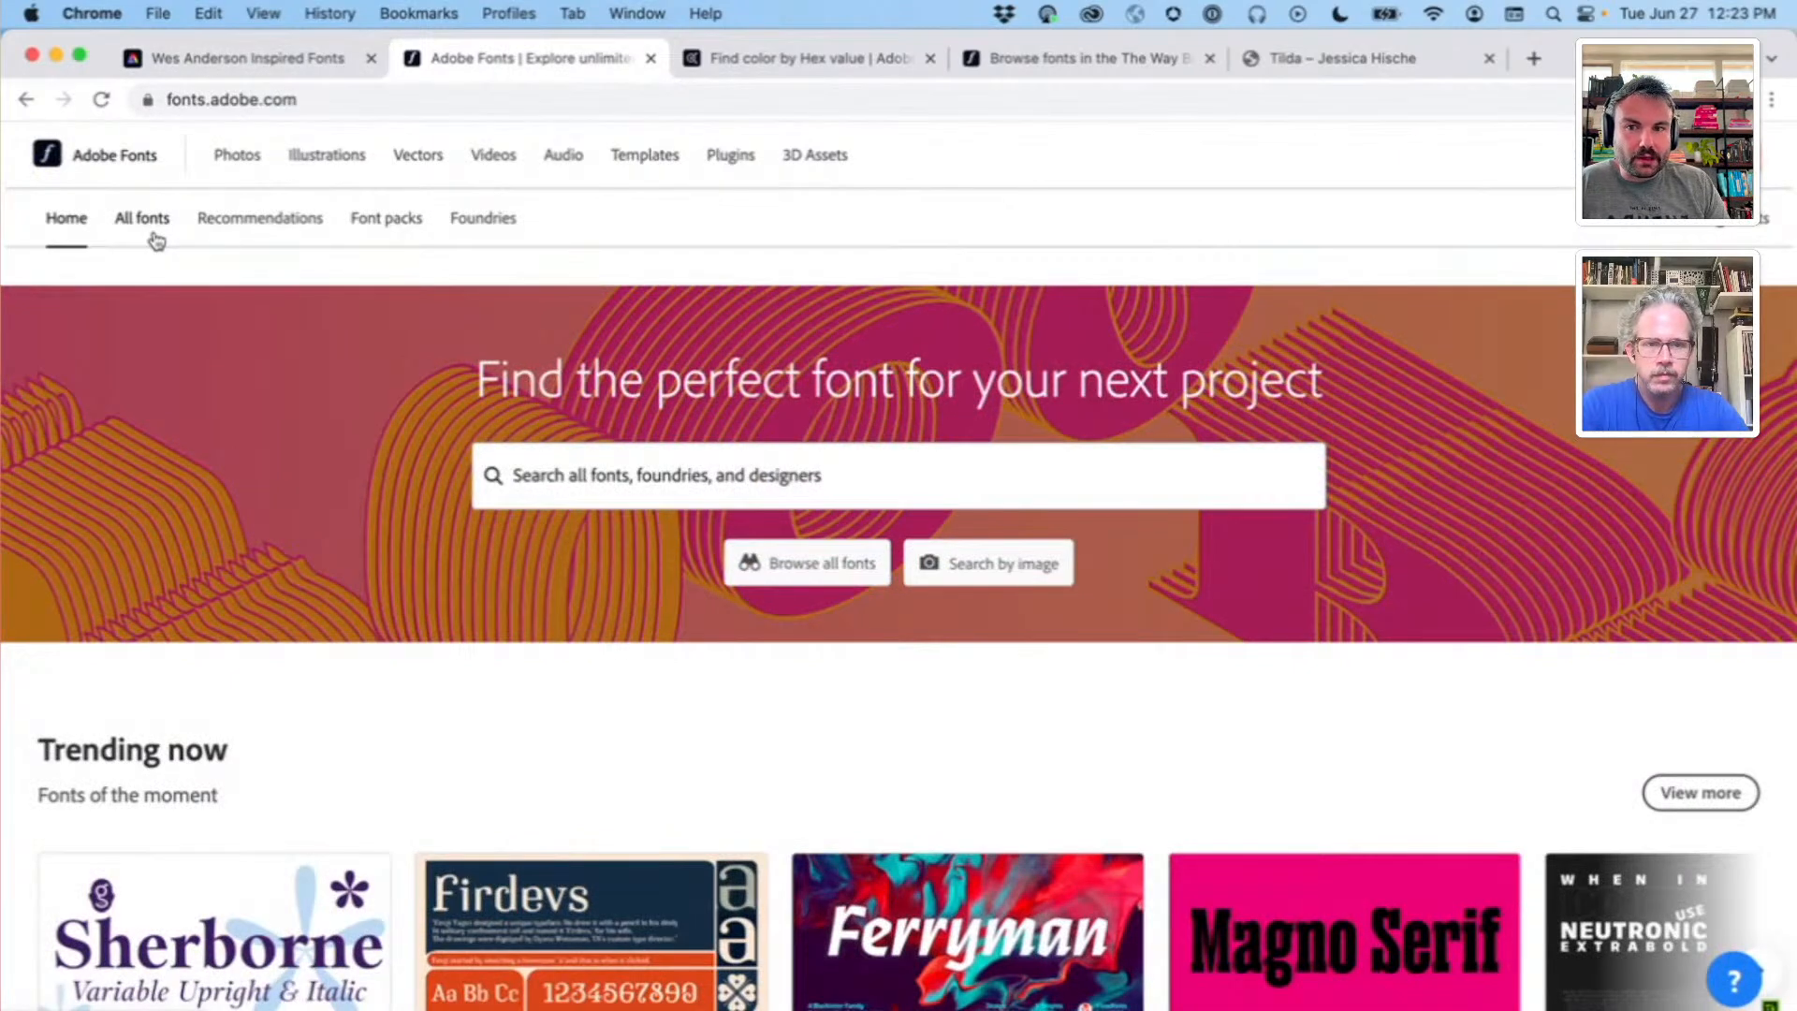
pyautogui.click(142, 219)
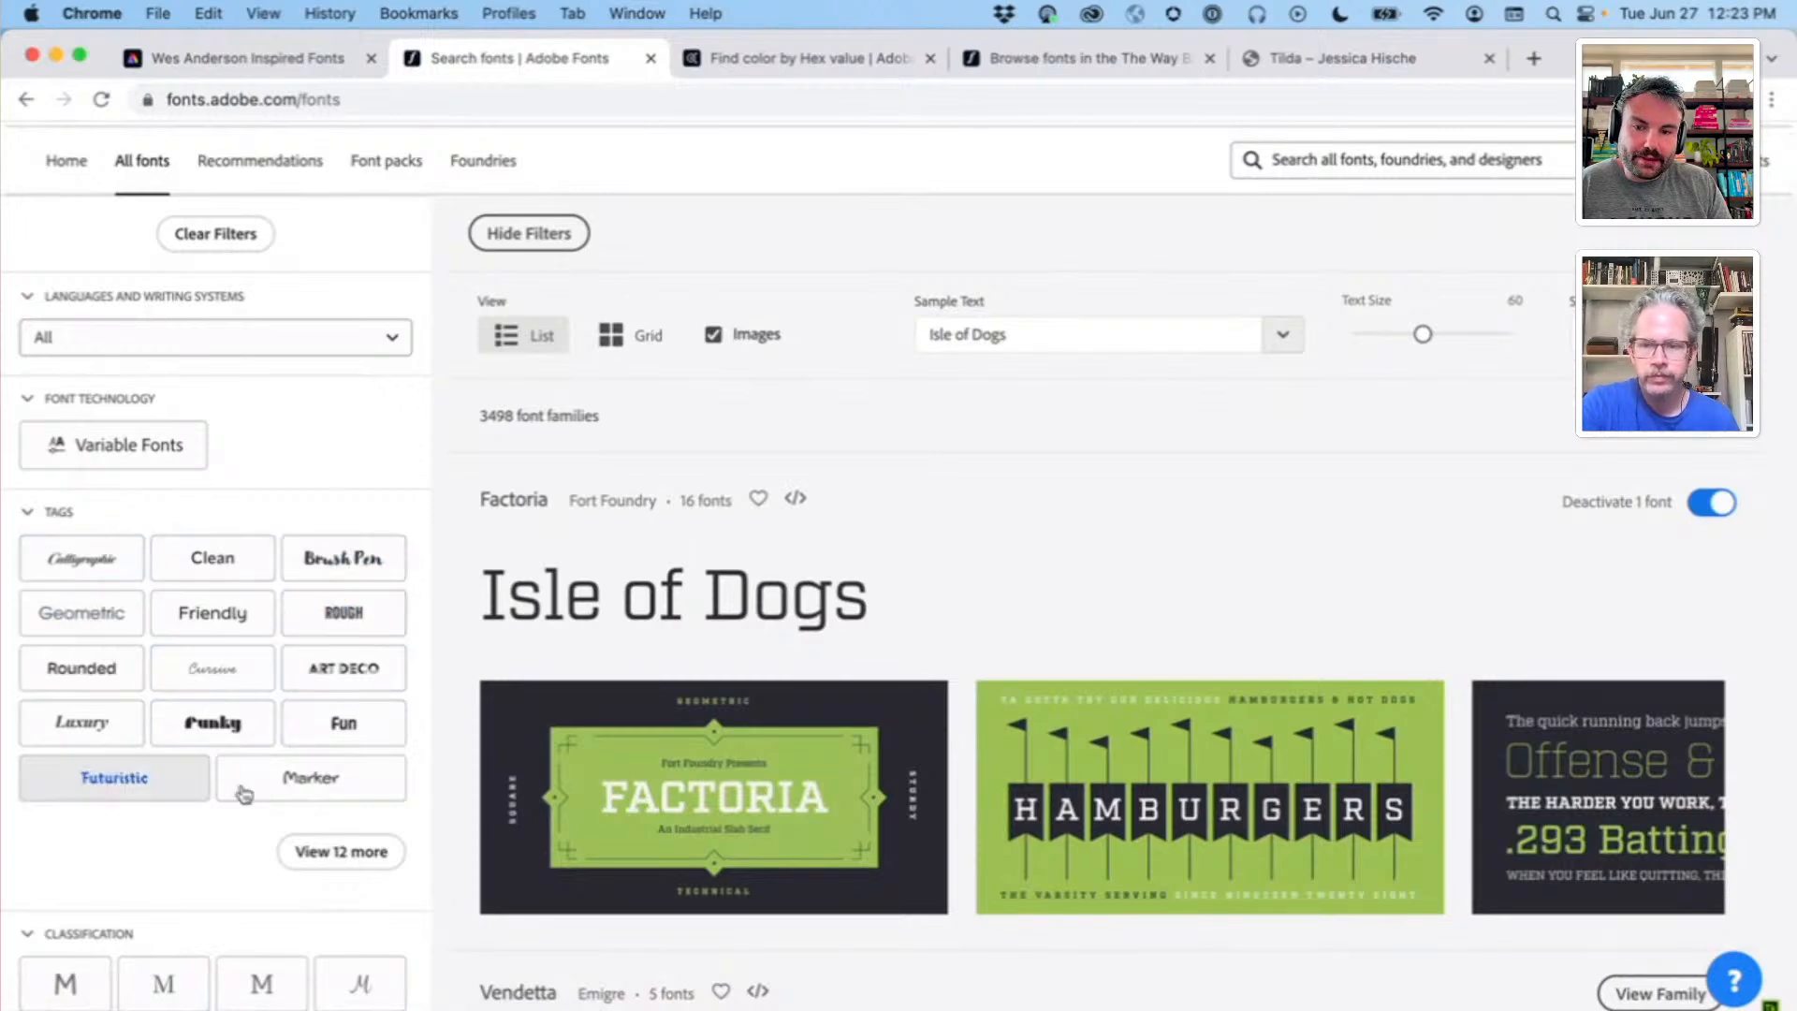
pyautogui.click(343, 851)
# Step: Examine the tag, classification and property filters available for the font list
pyautogui.scroll(-1, 372, 740)
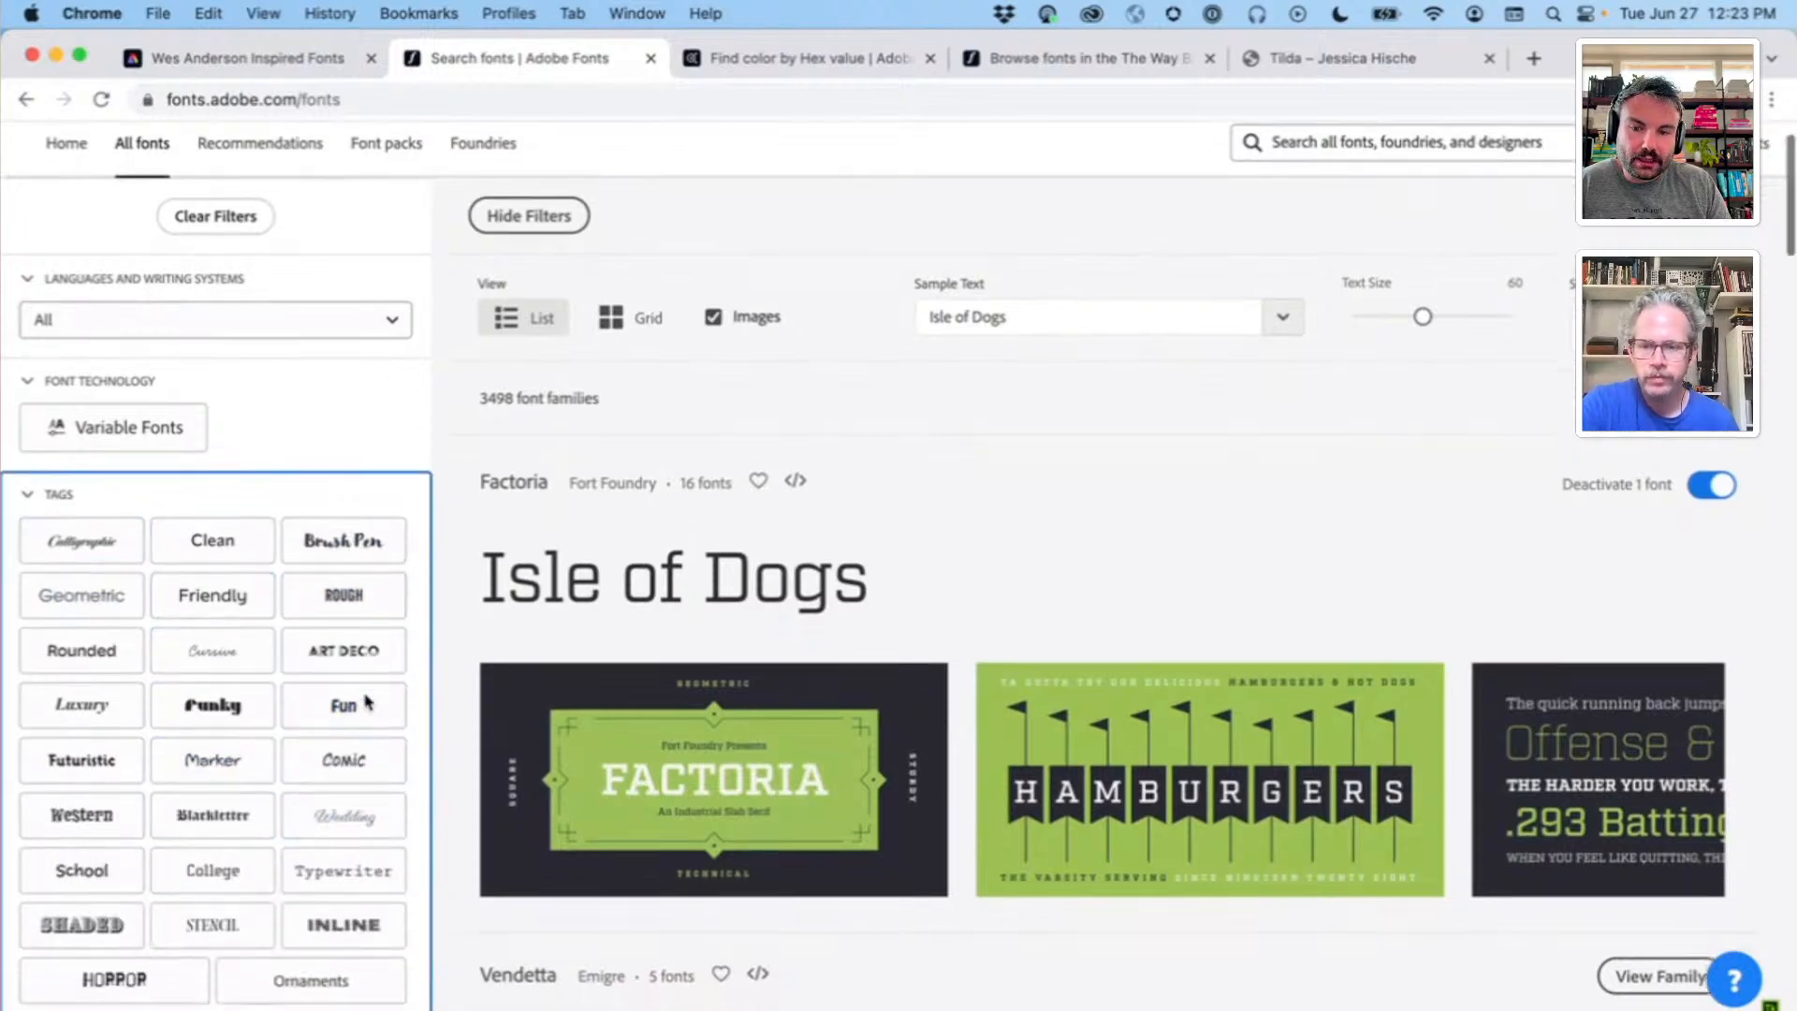
pyautogui.scroll(-5, 365, 702)
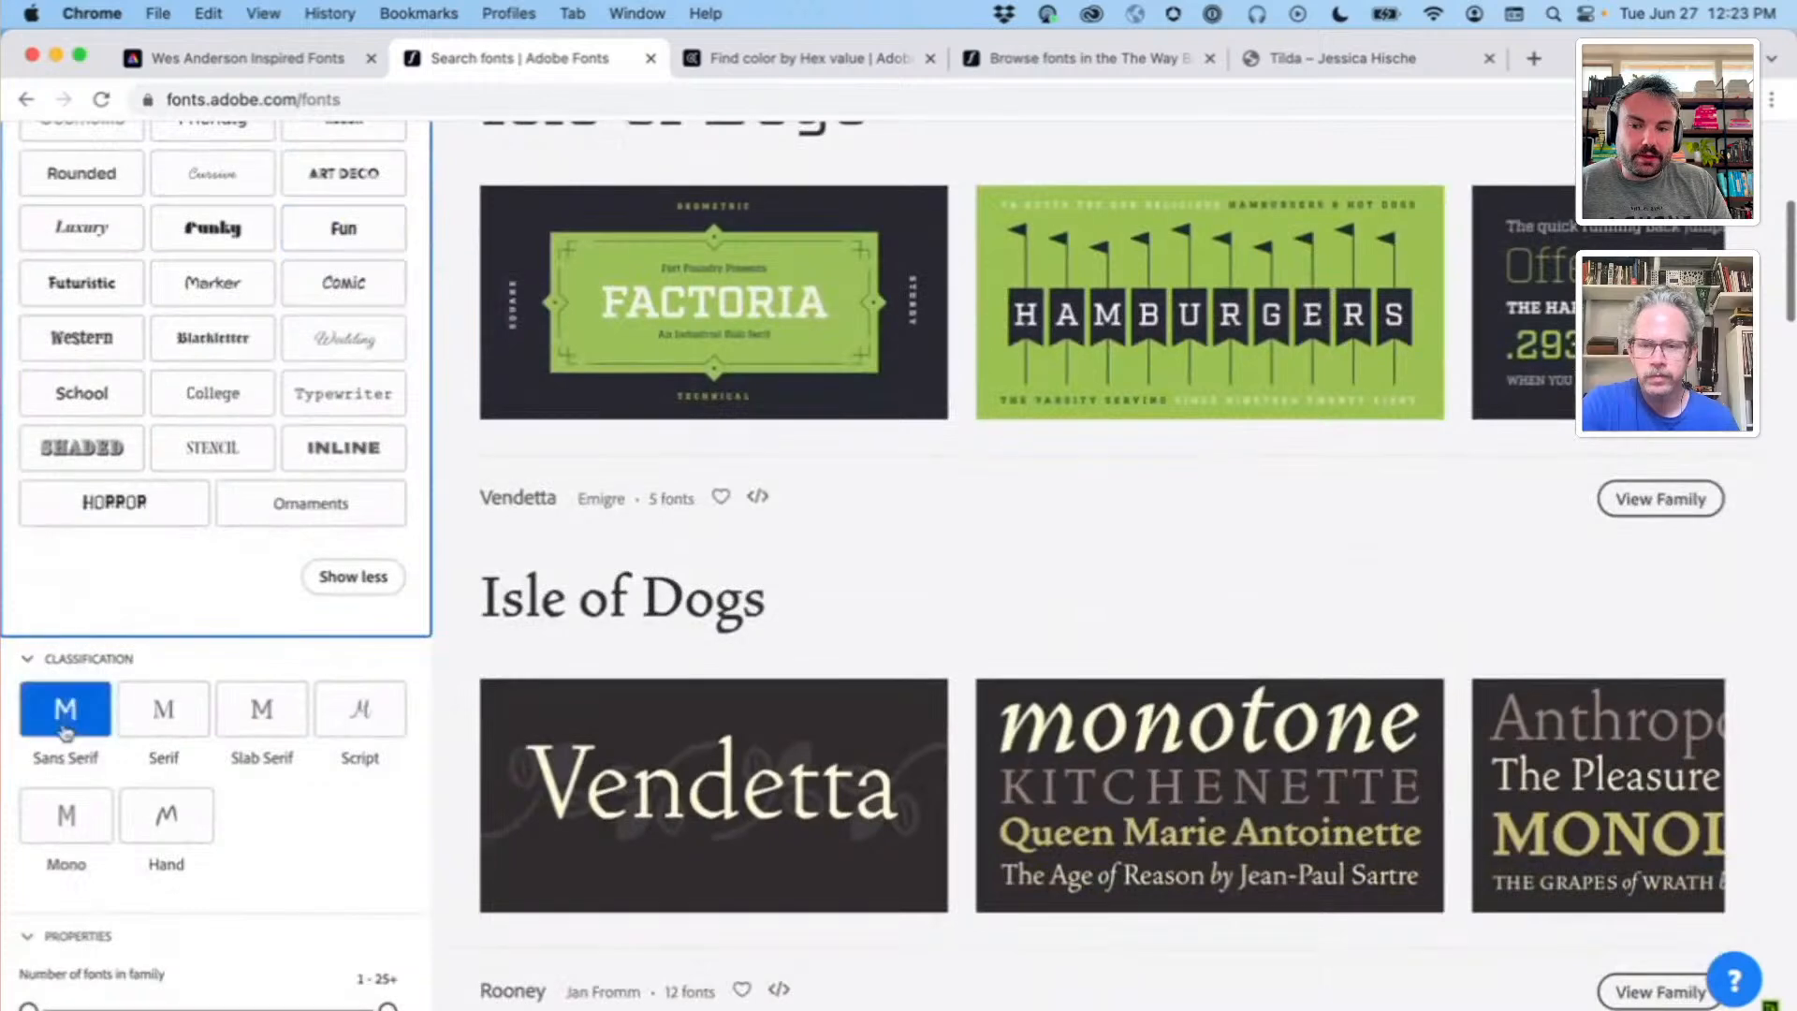
pyautogui.scroll(-4, 265, 789)
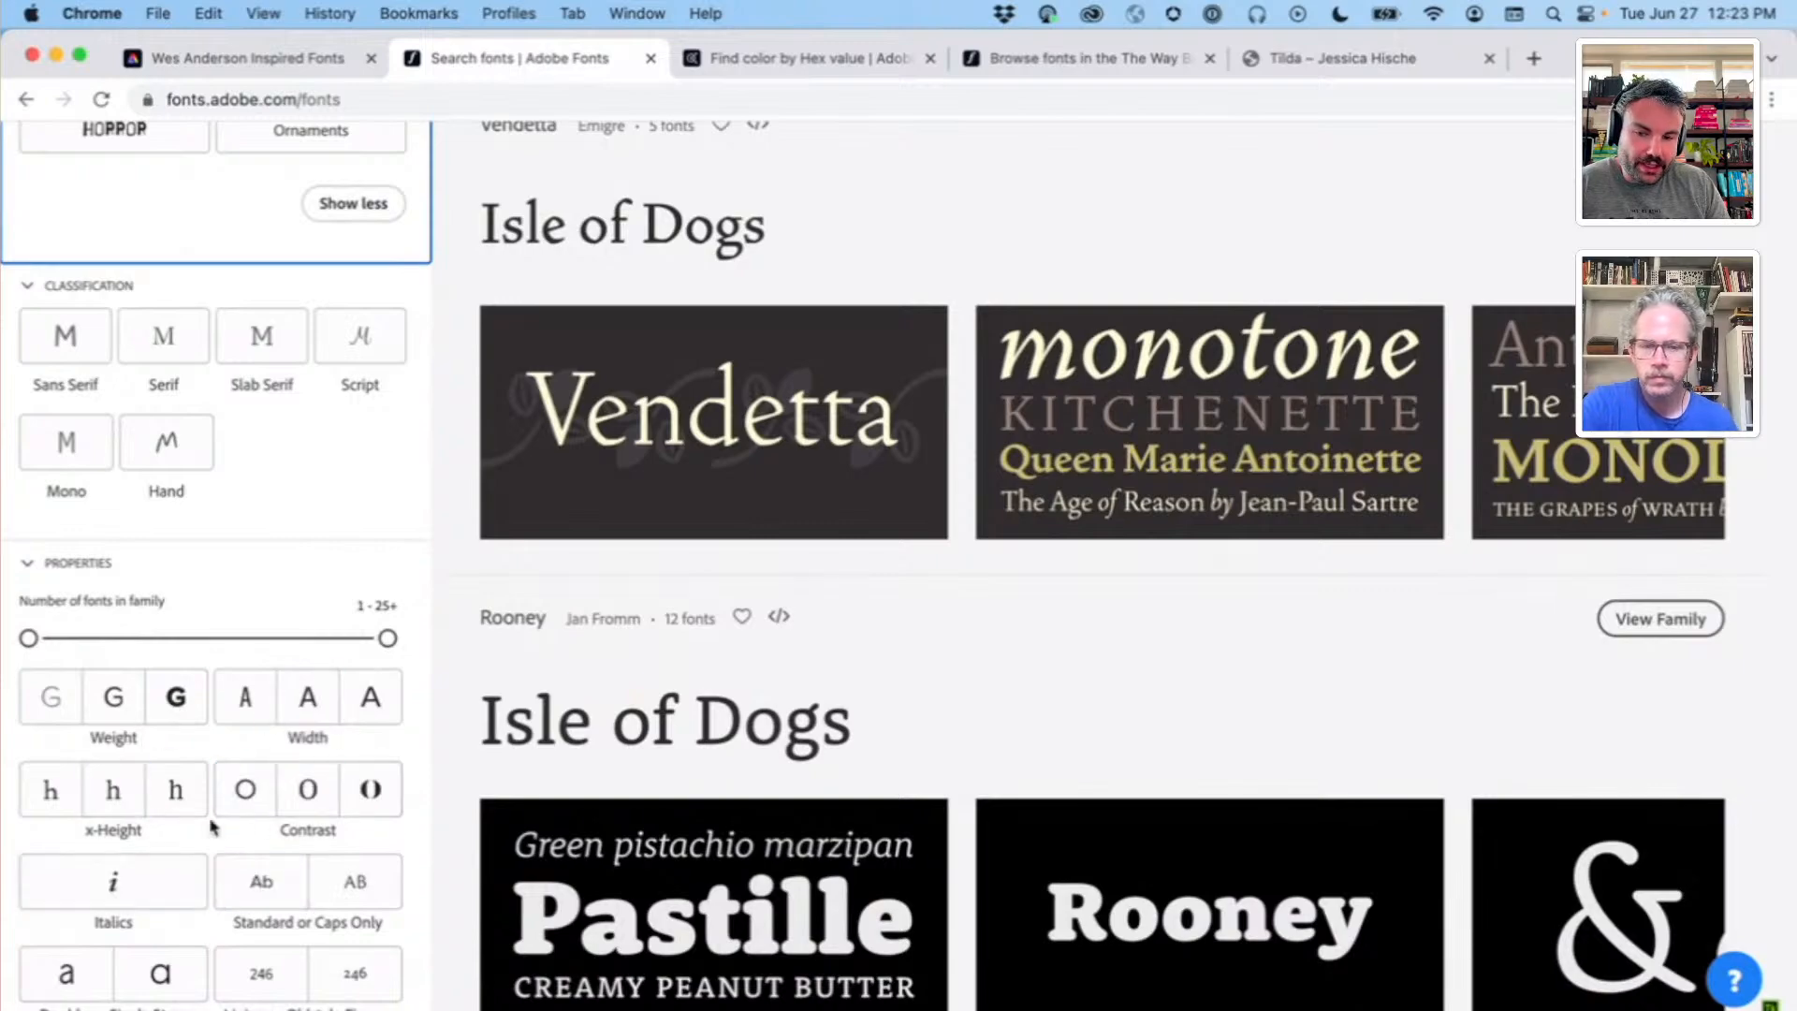
pyautogui.scroll(1, 260, 826)
pyautogui.scroll(5, 260, 825)
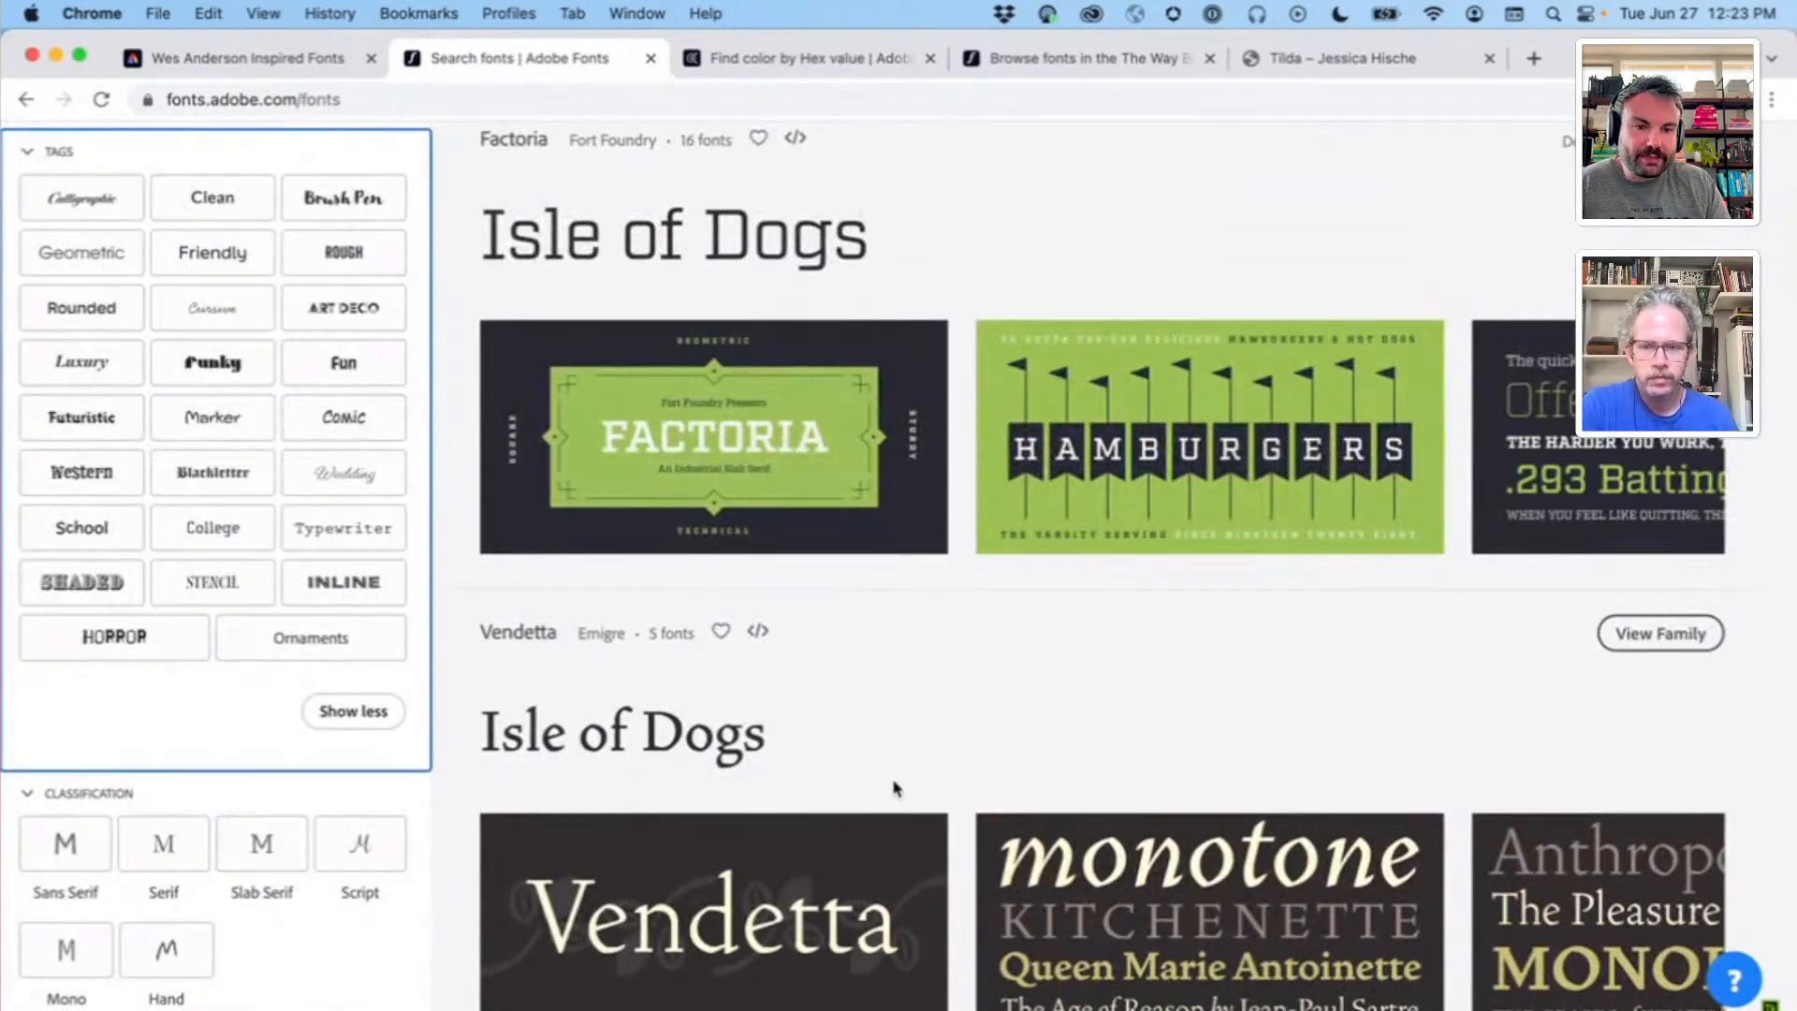
pyautogui.scroll(5, 936, 712)
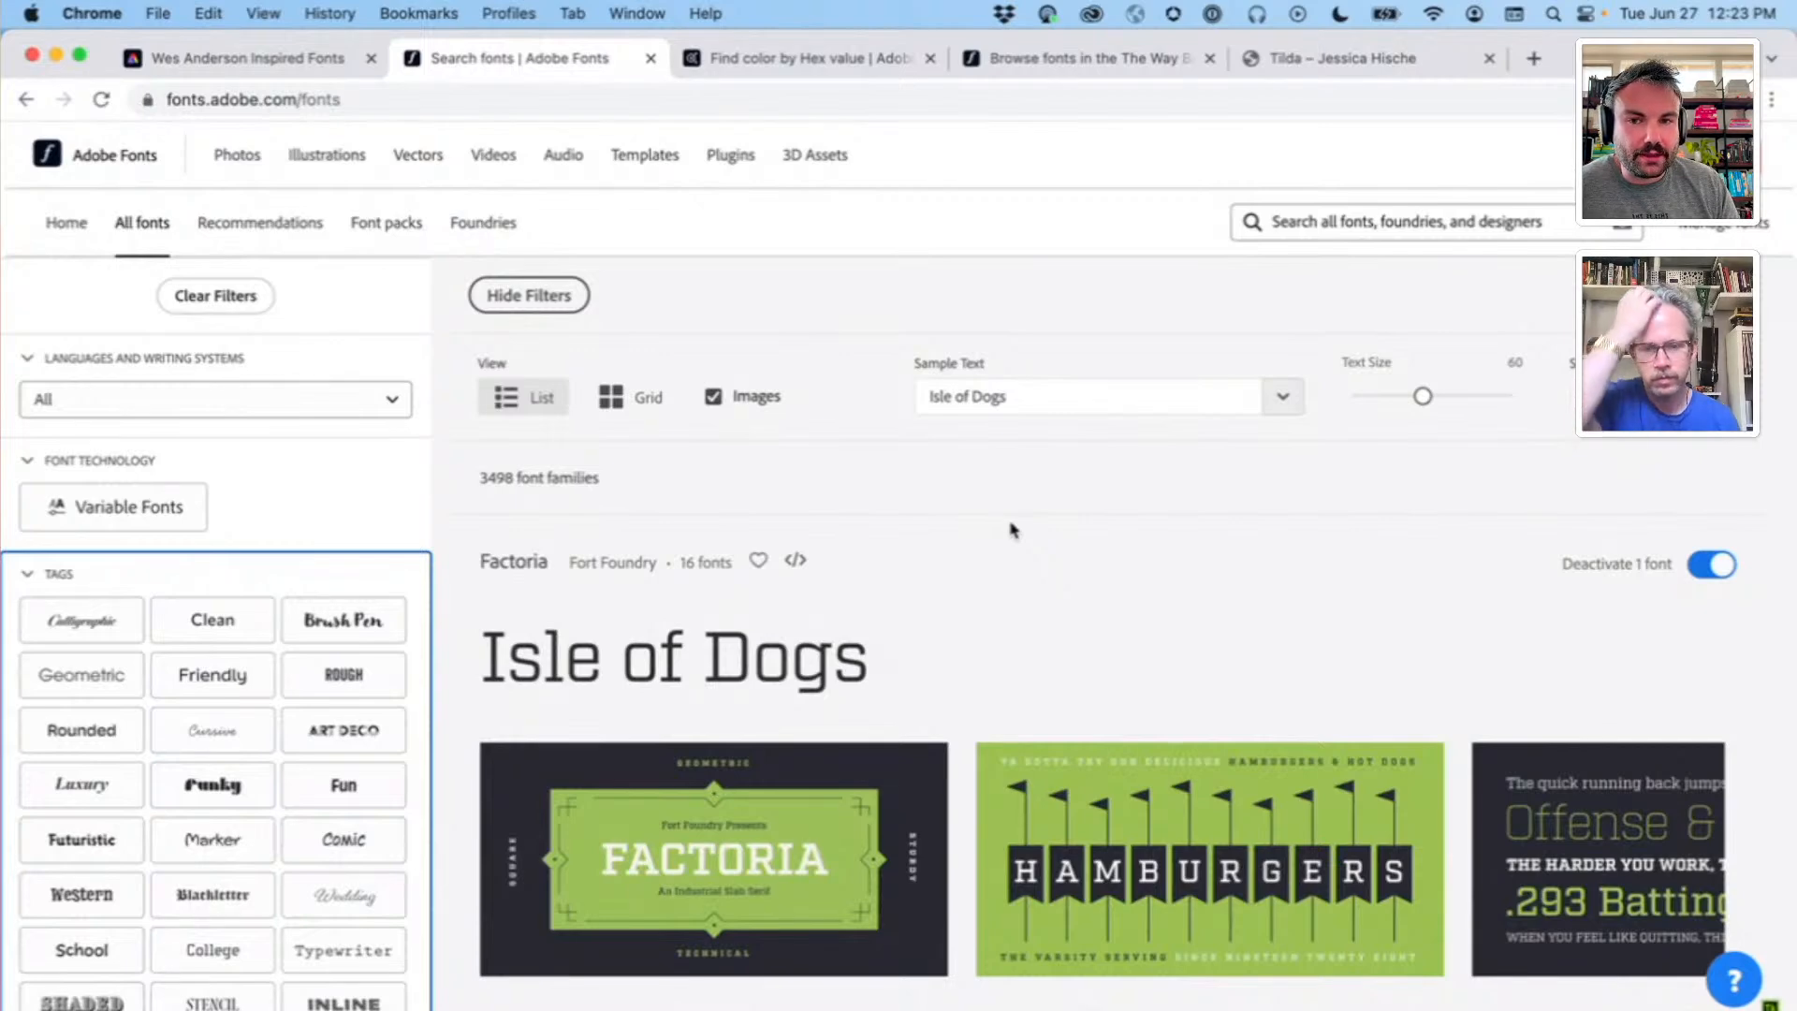
# Step: Switch back to the Wes Anderson Inspired Fonts project and open The Darjeeling Limited page from the overview of all pages
pyautogui.click(301, 62)
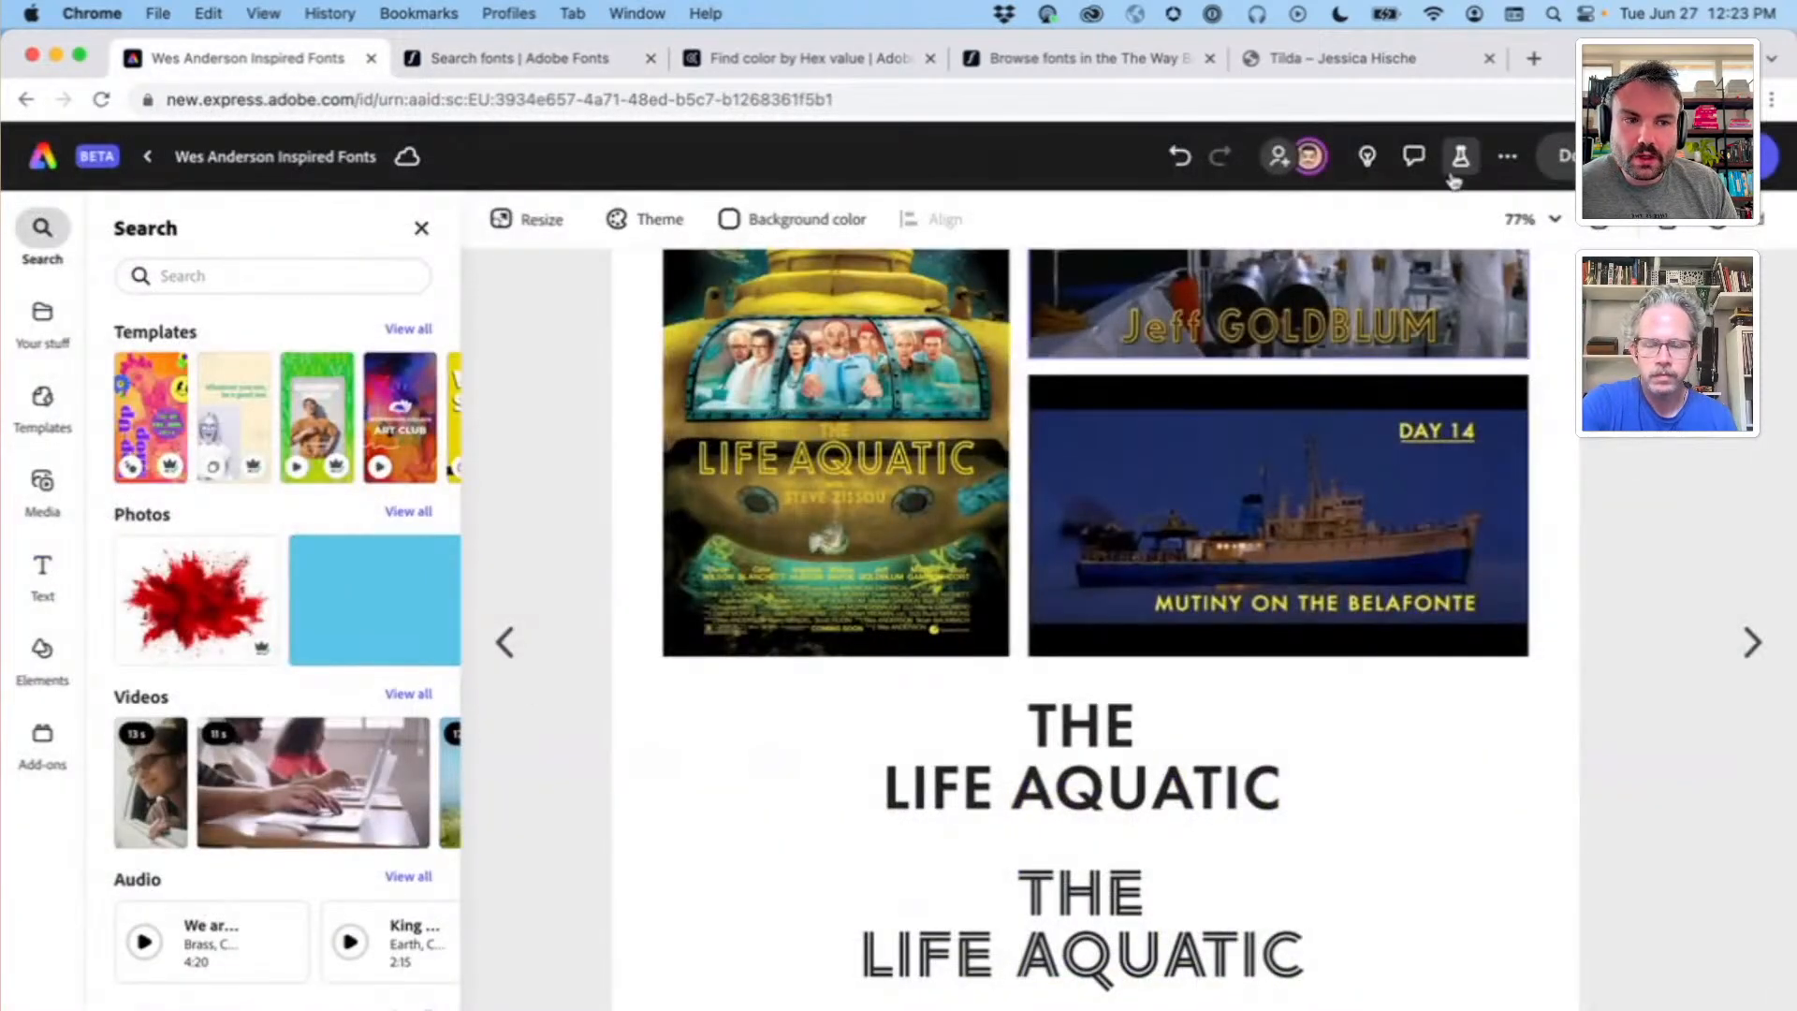
pyautogui.click(1596, 227)
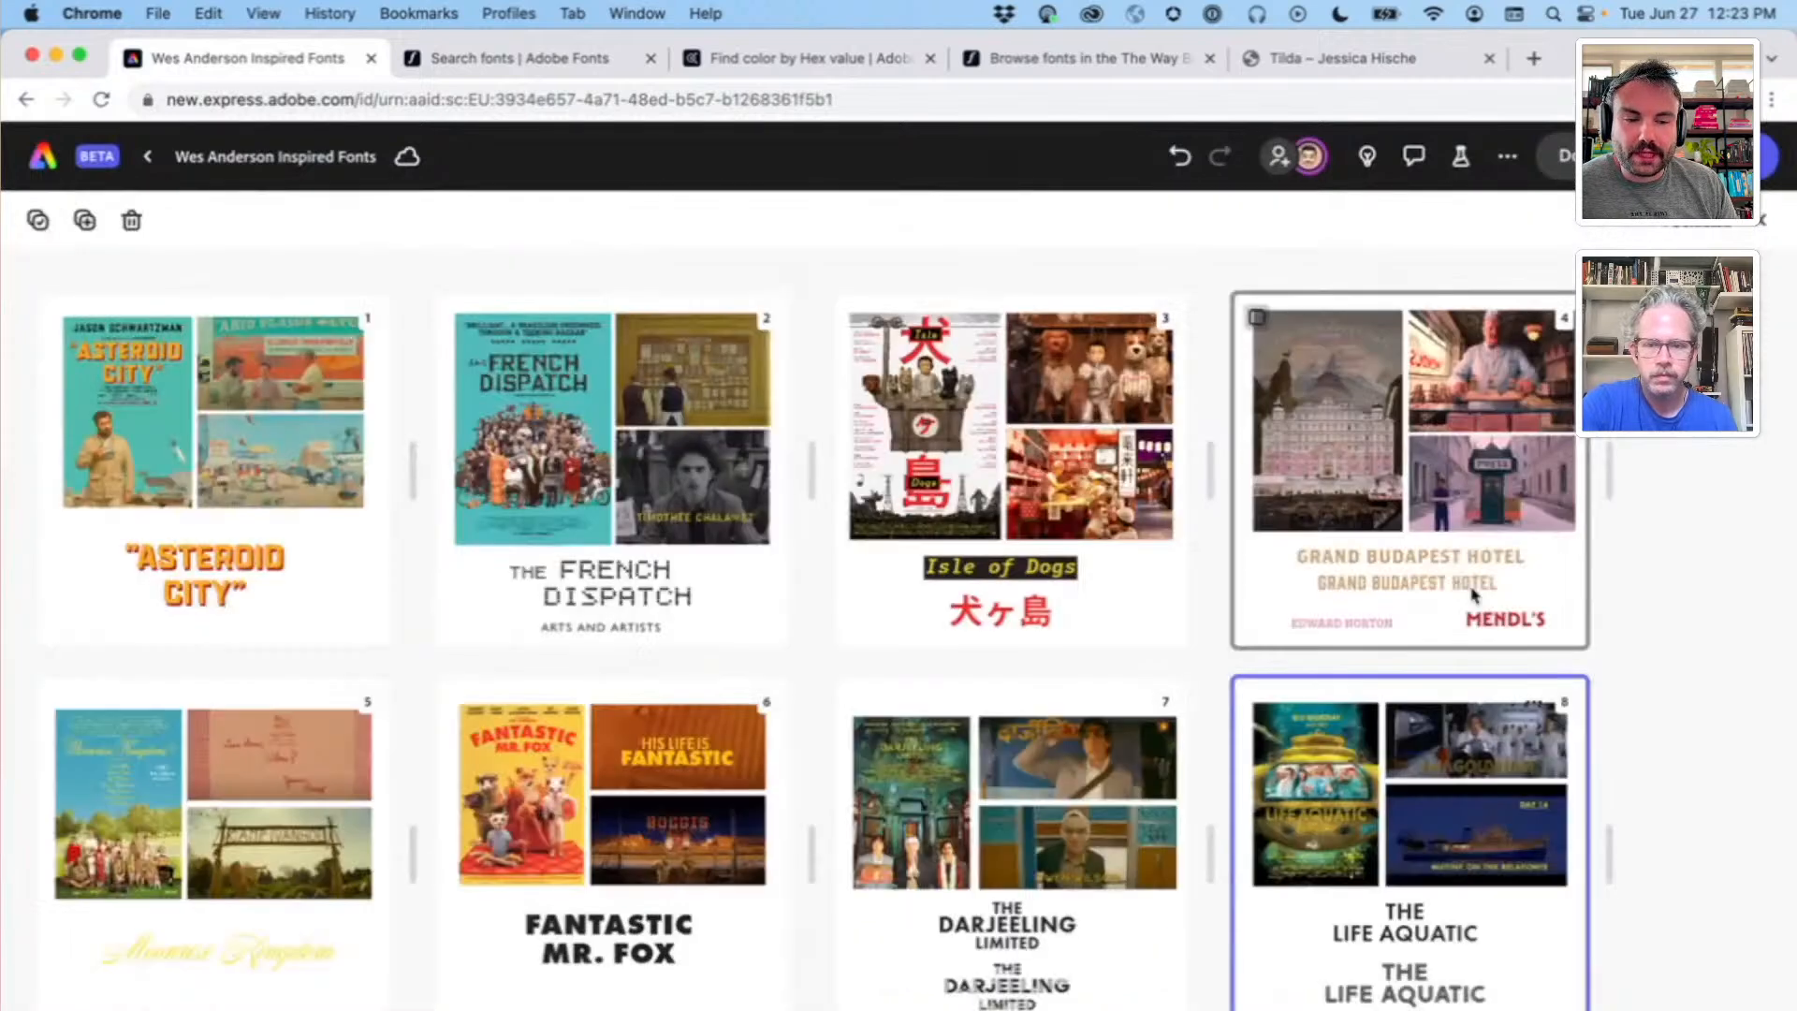
pyautogui.scroll(-2, 1472, 595)
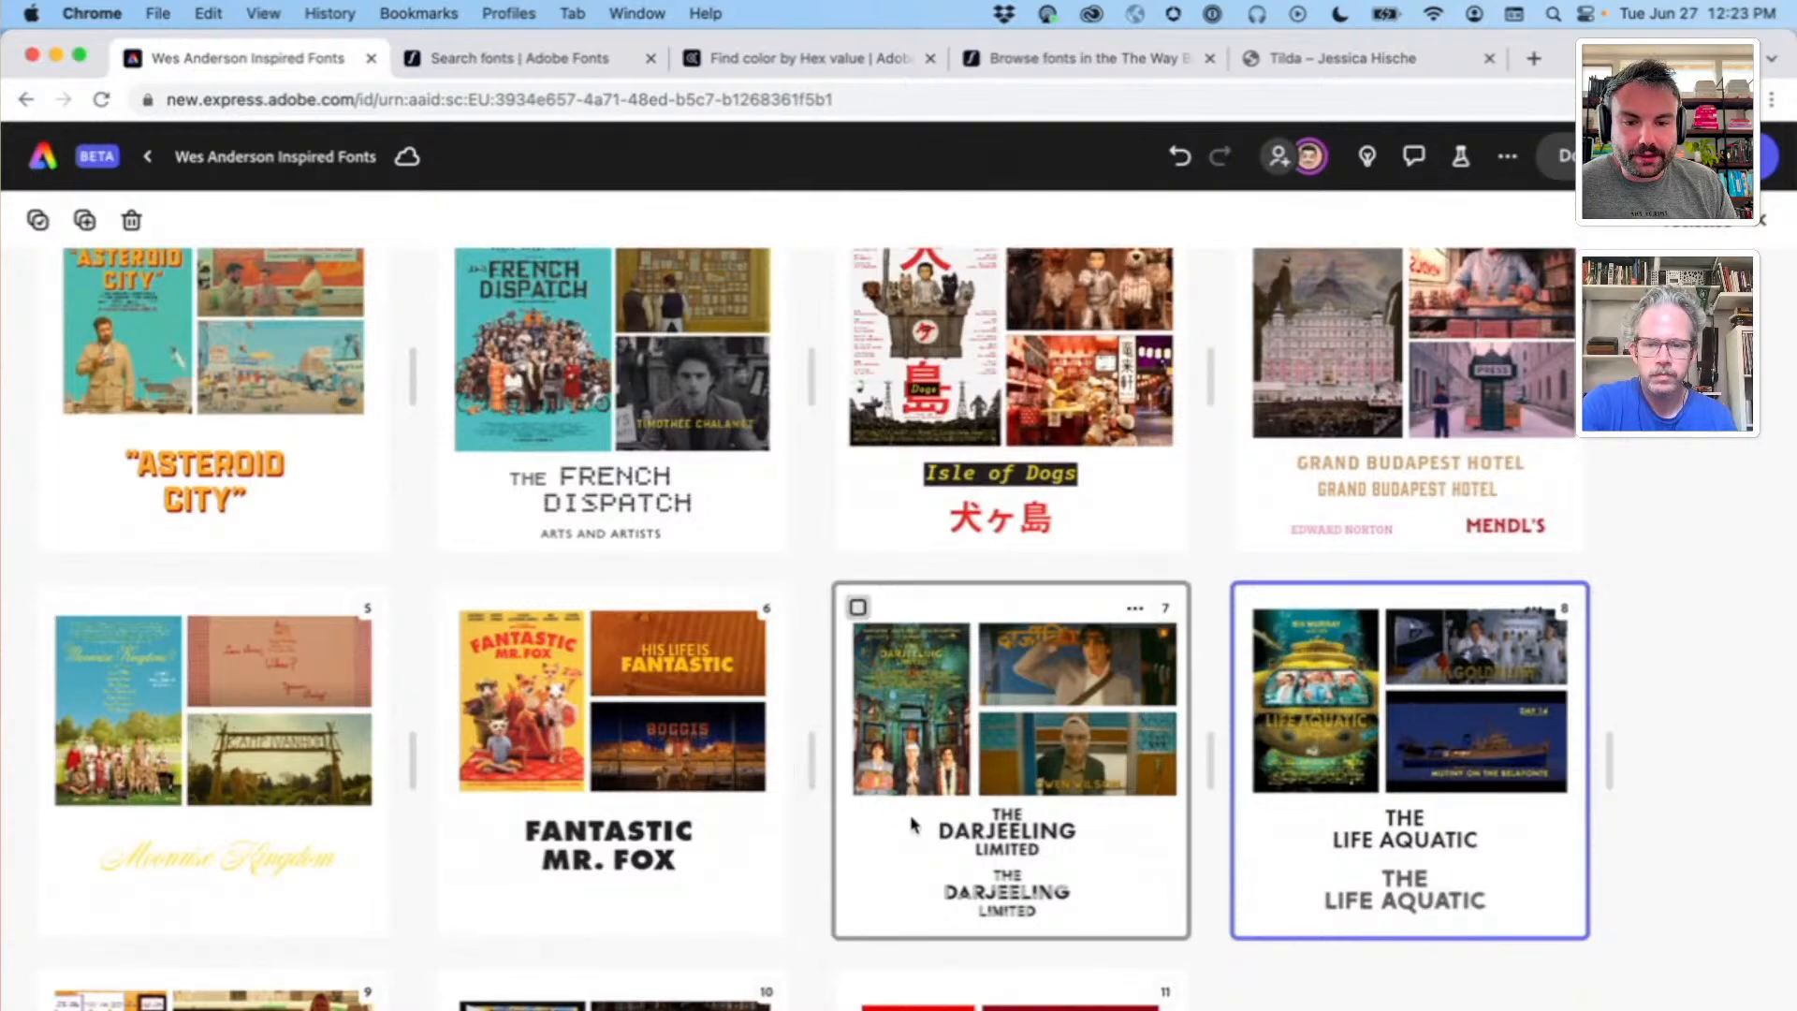
pyautogui.click(964, 925)
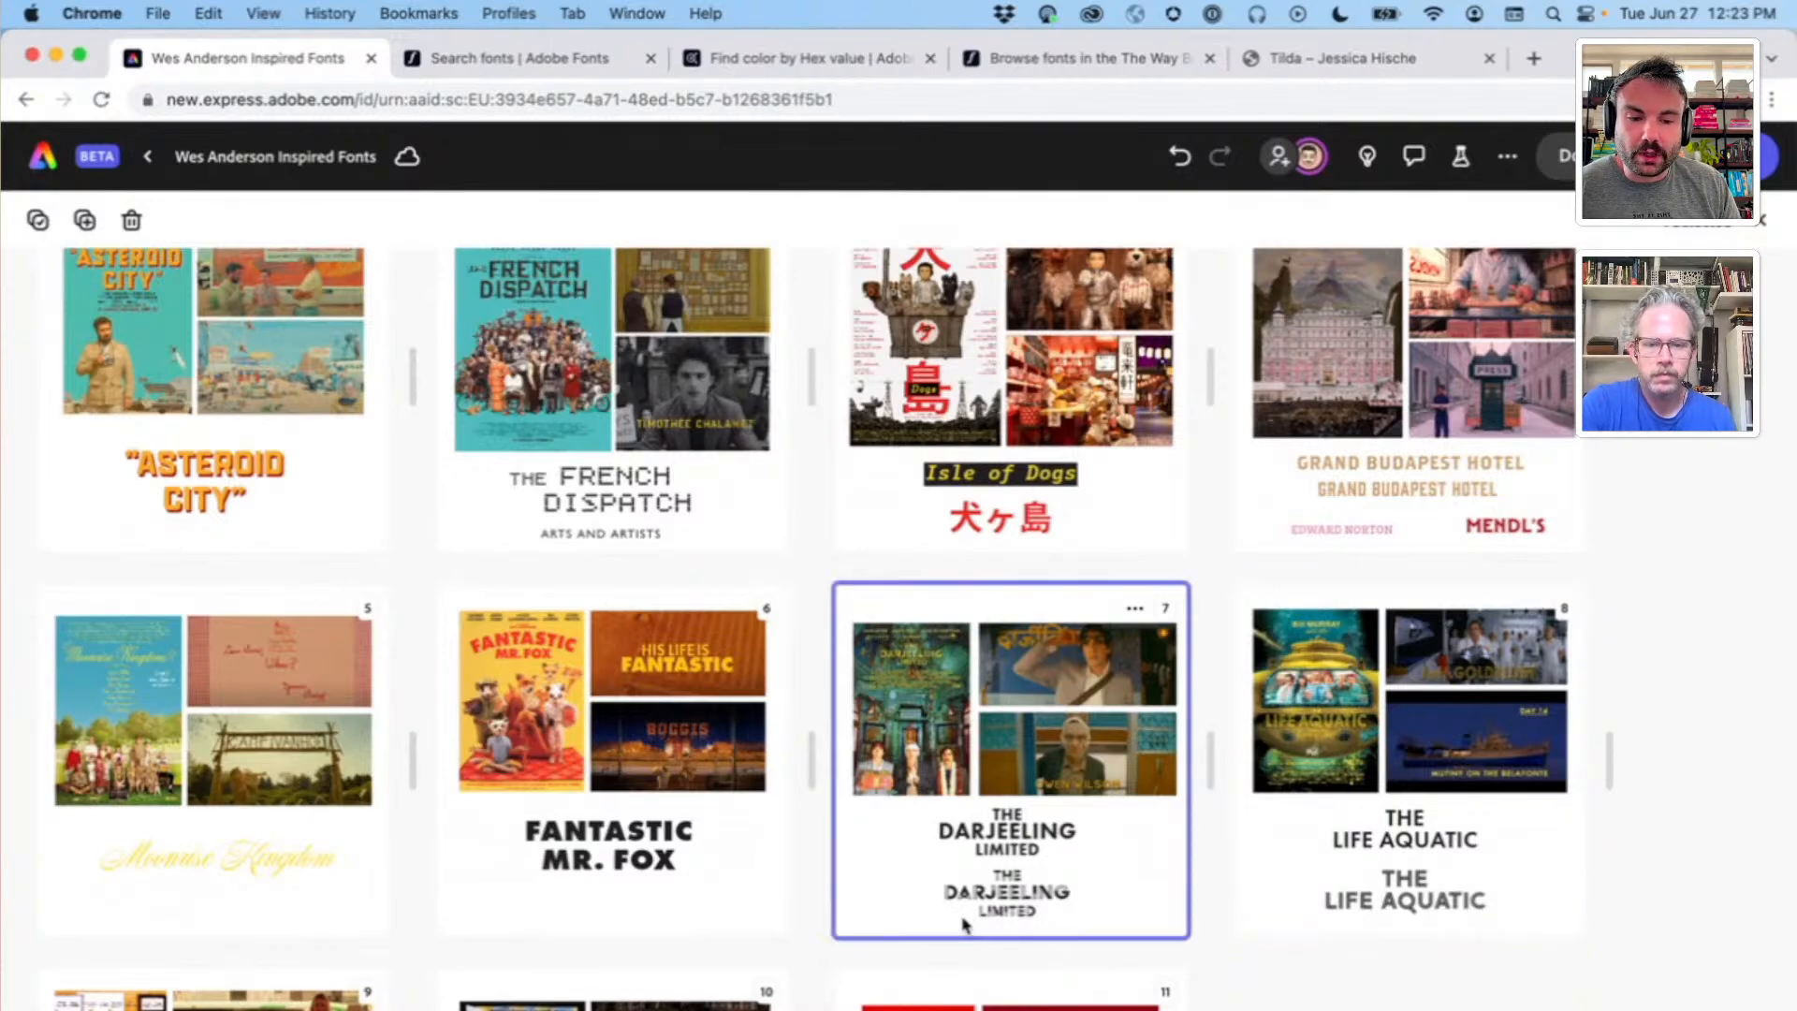
pyautogui.doubleClick(952, 838)
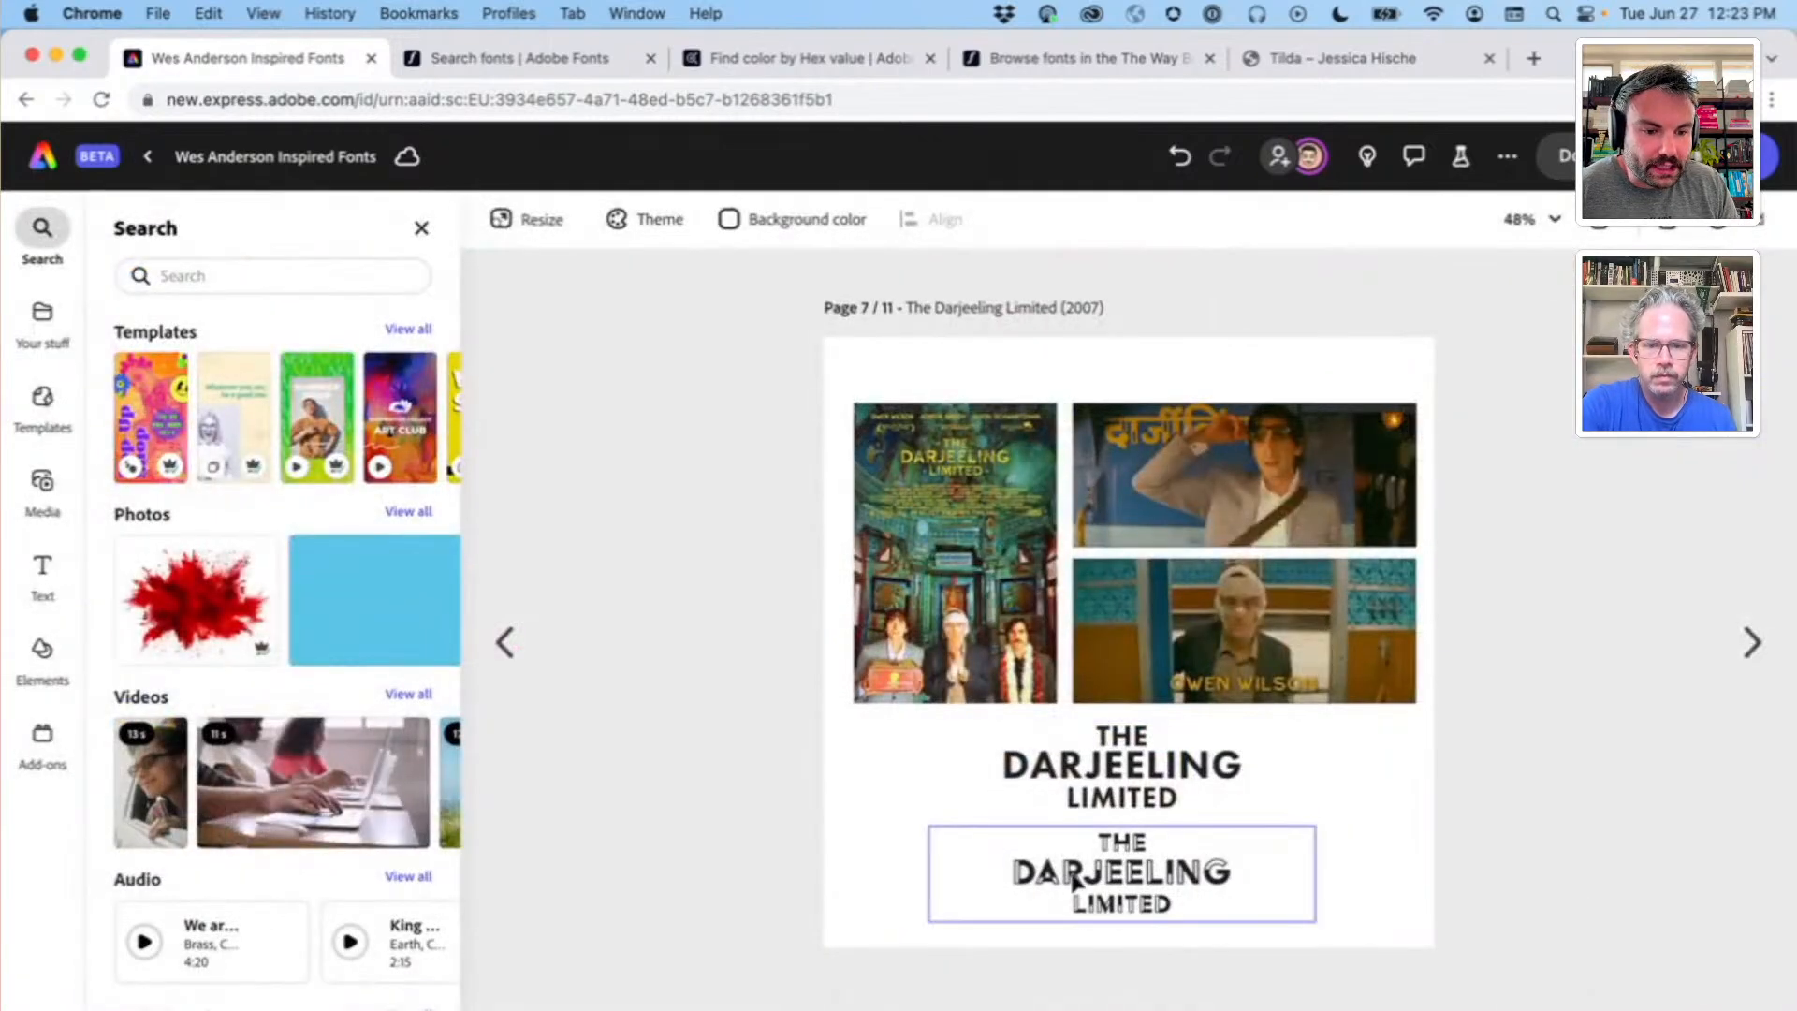
# Step: Examine the title lettering on The Darjeeling Limited poster and the Hindi lettering in the film still beside it
pyautogui.scroll(10, 1184, 872)
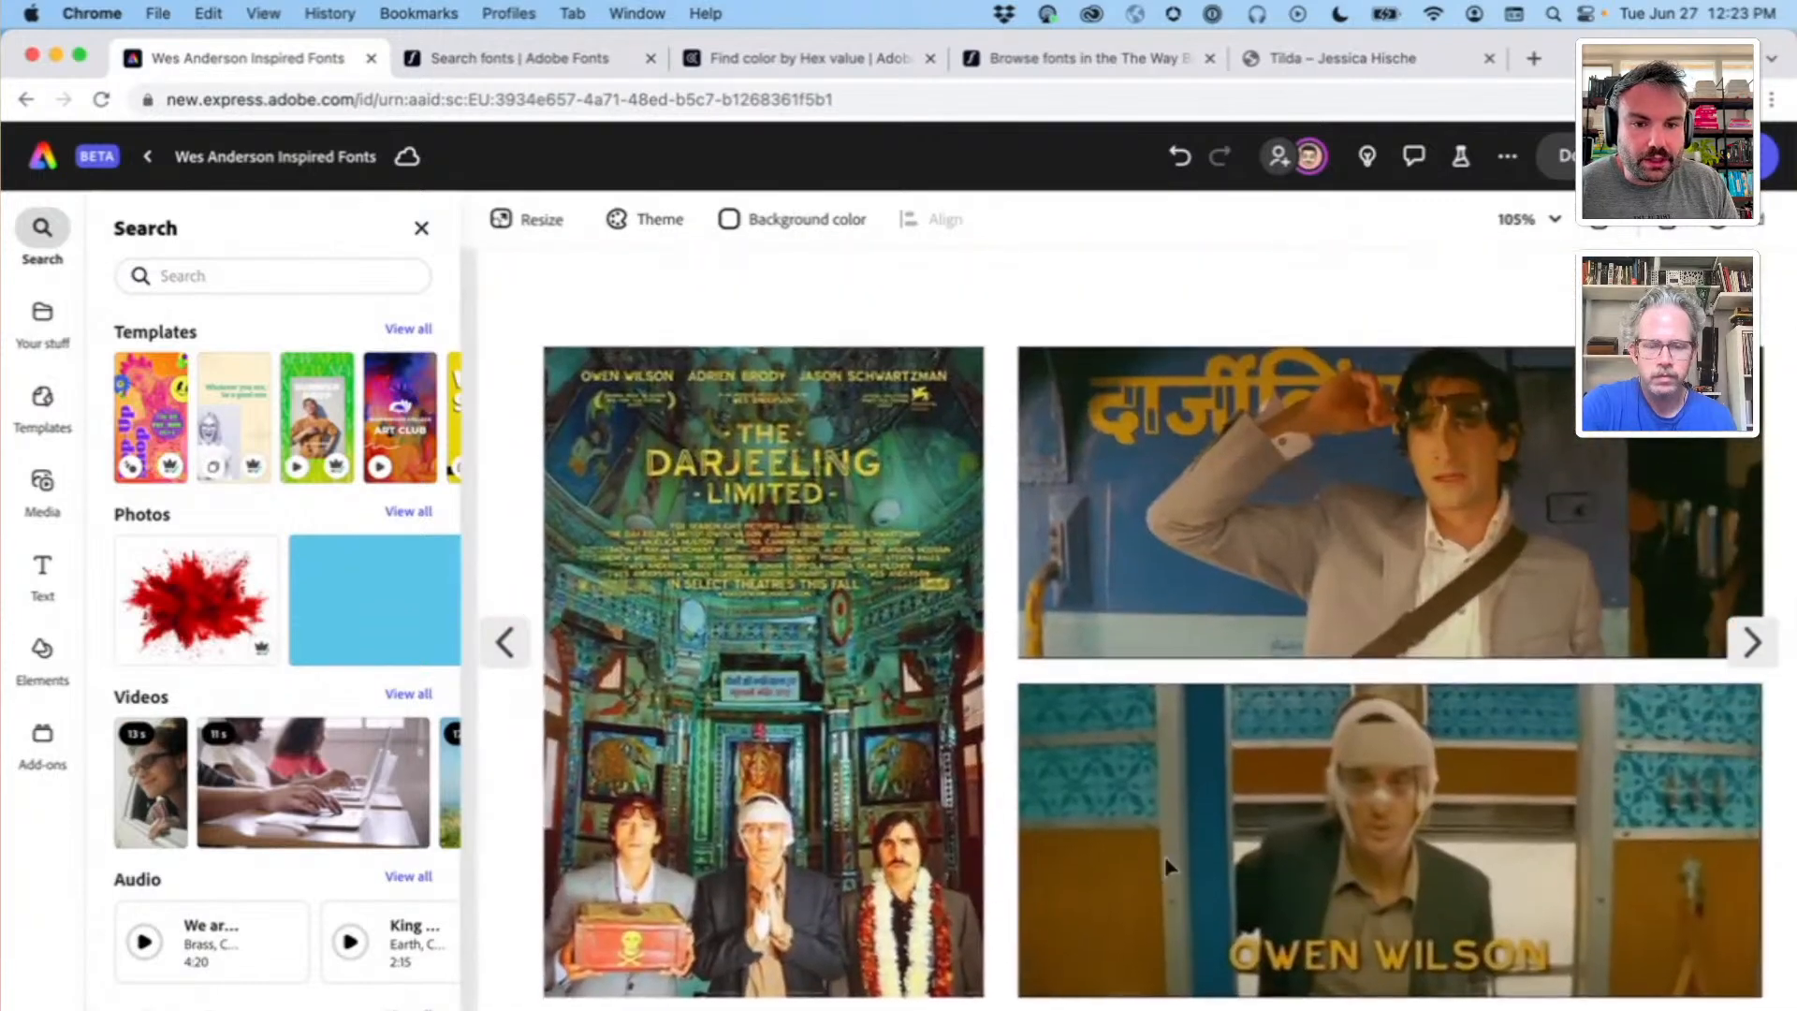
pyautogui.scroll(10, 821, 377)
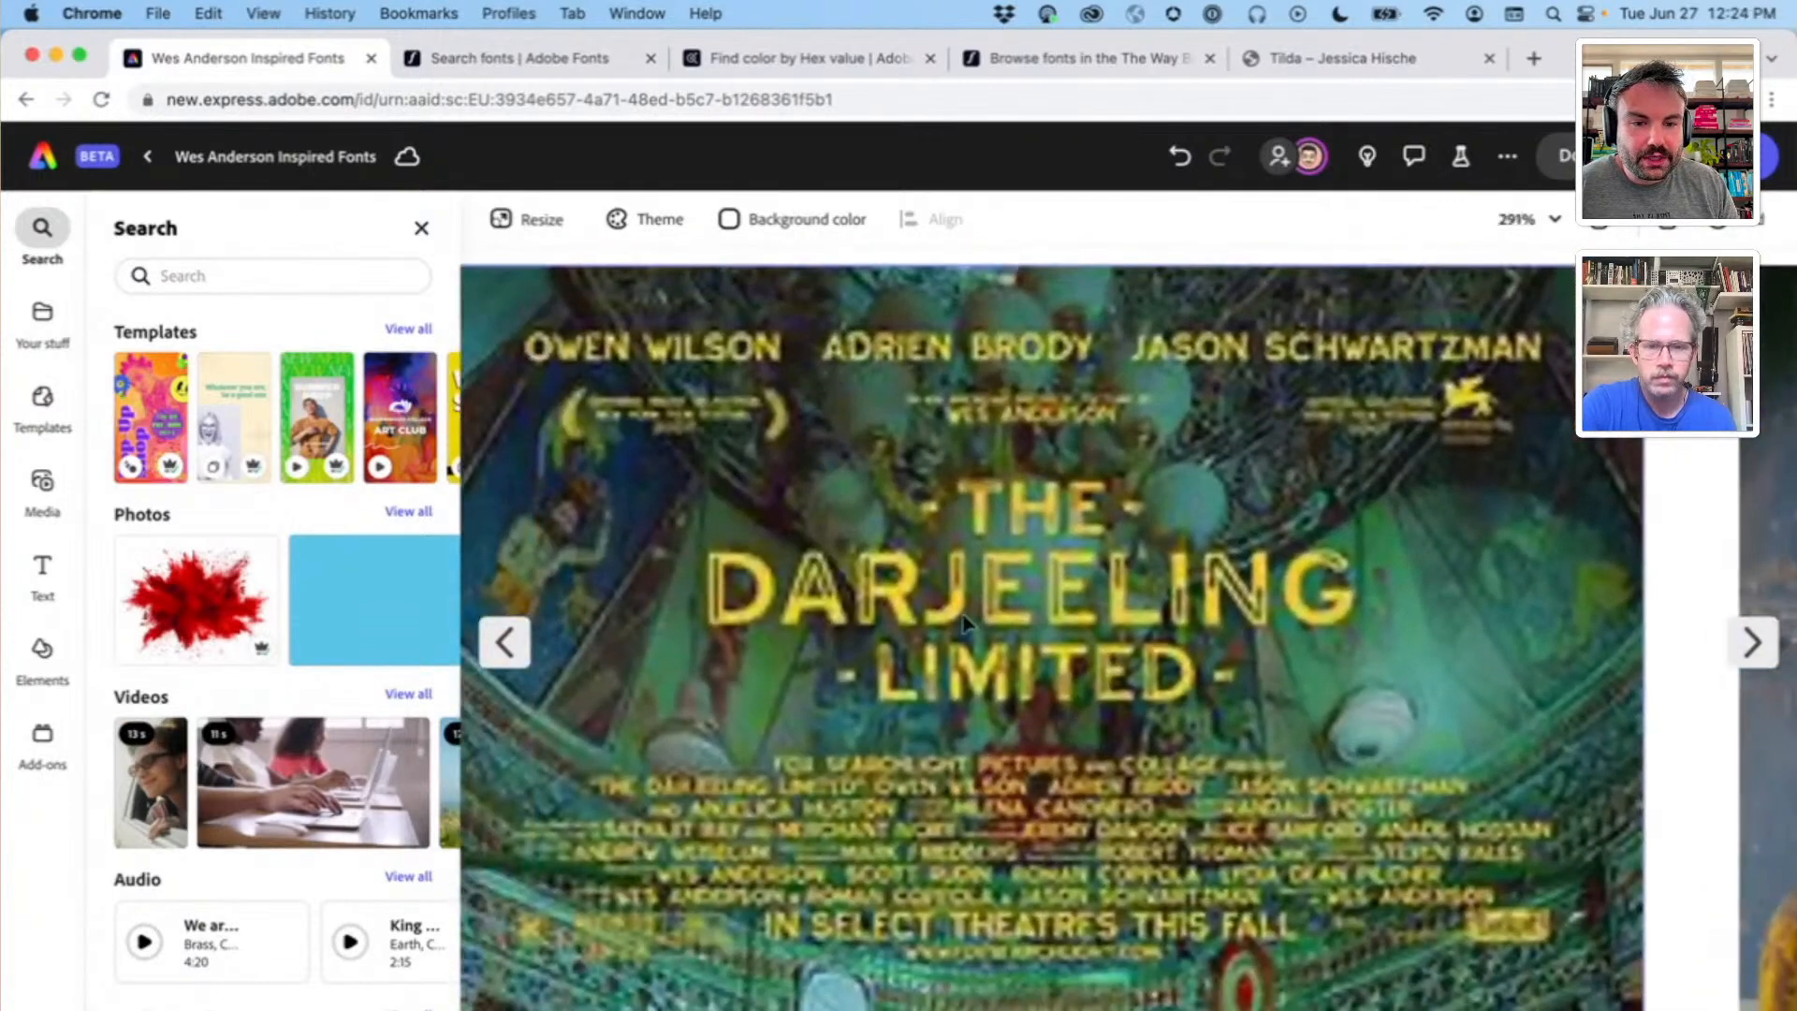
pyautogui.scroll(-5, 1208, 491)
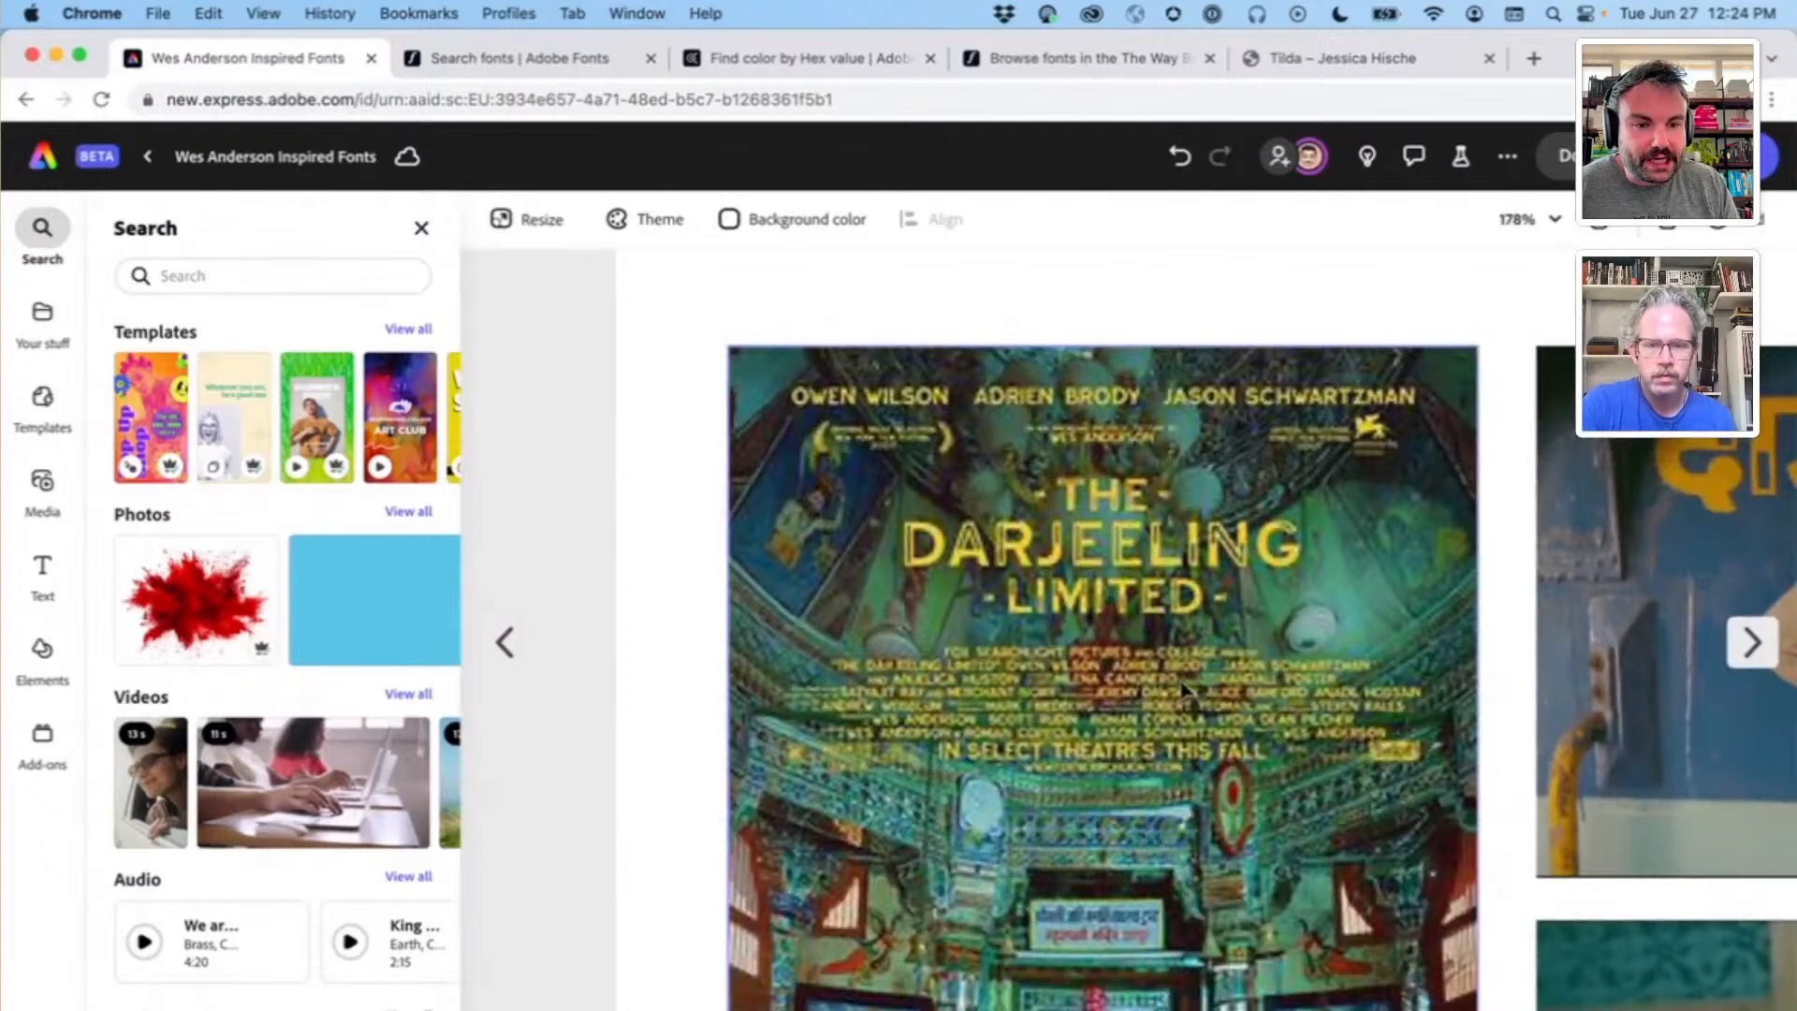
pyautogui.hscroll(2, 1268, 610)
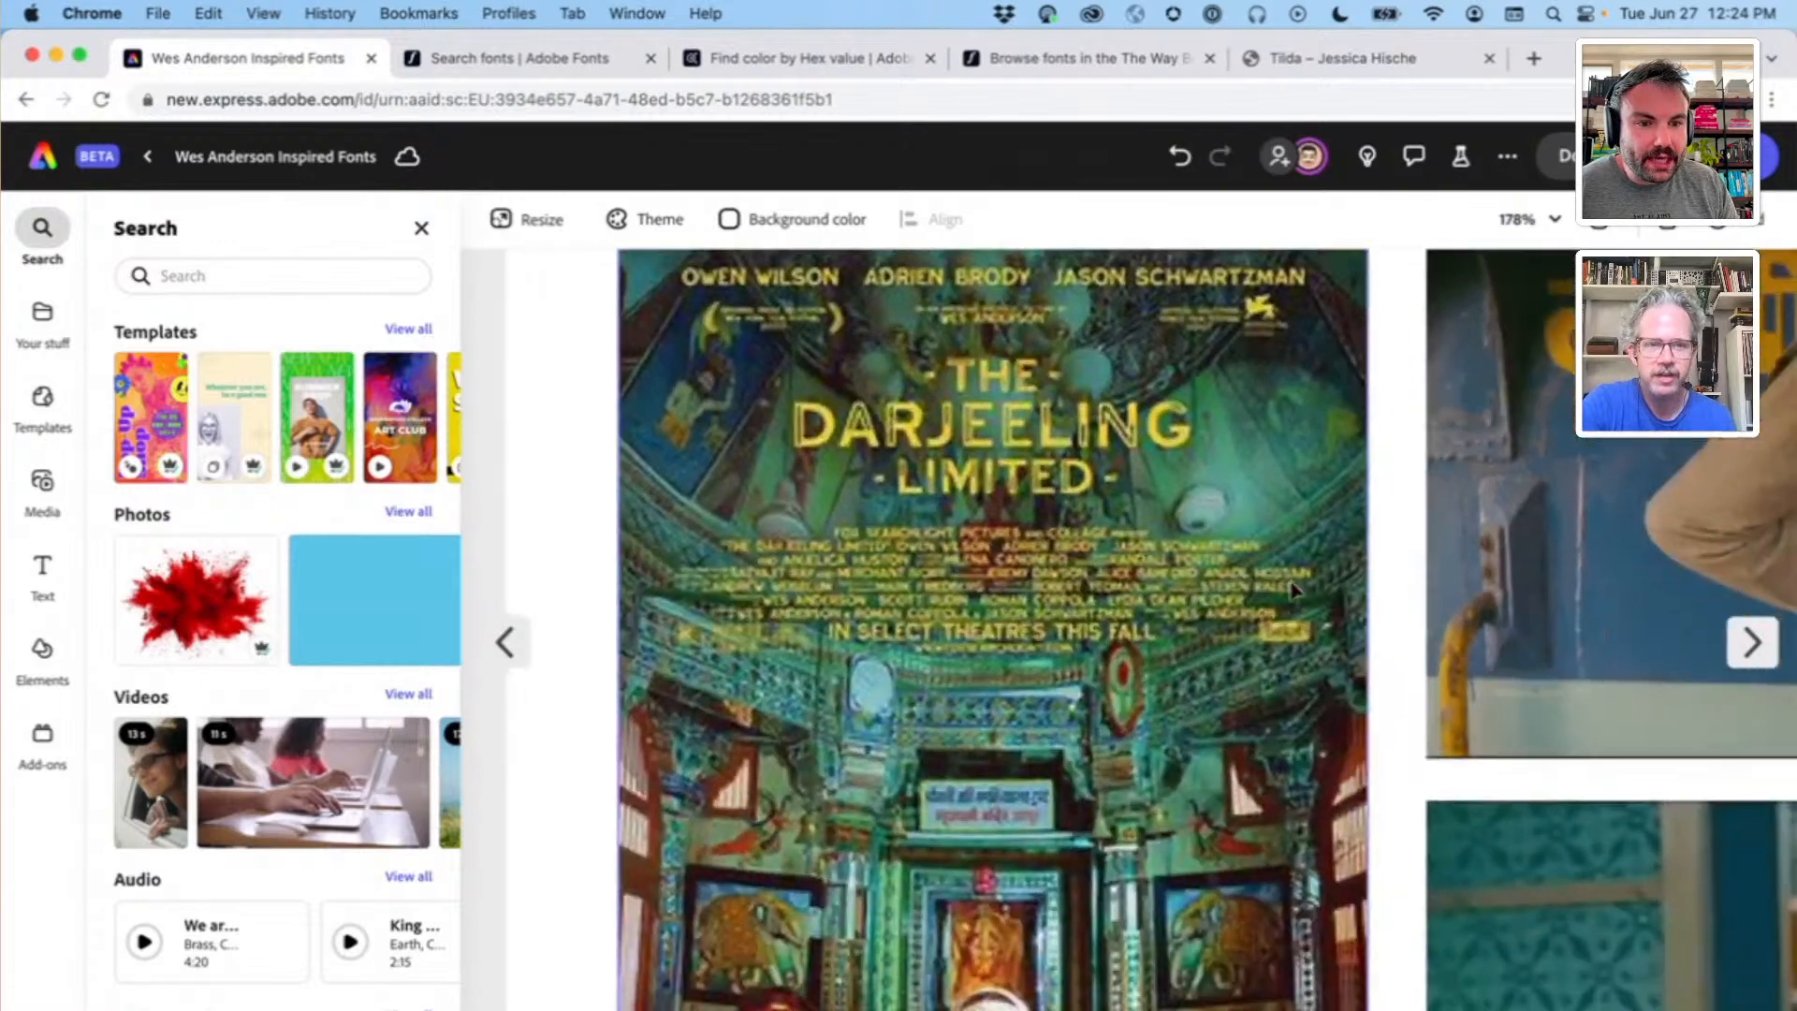
pyautogui.hscroll(10, 1291, 590)
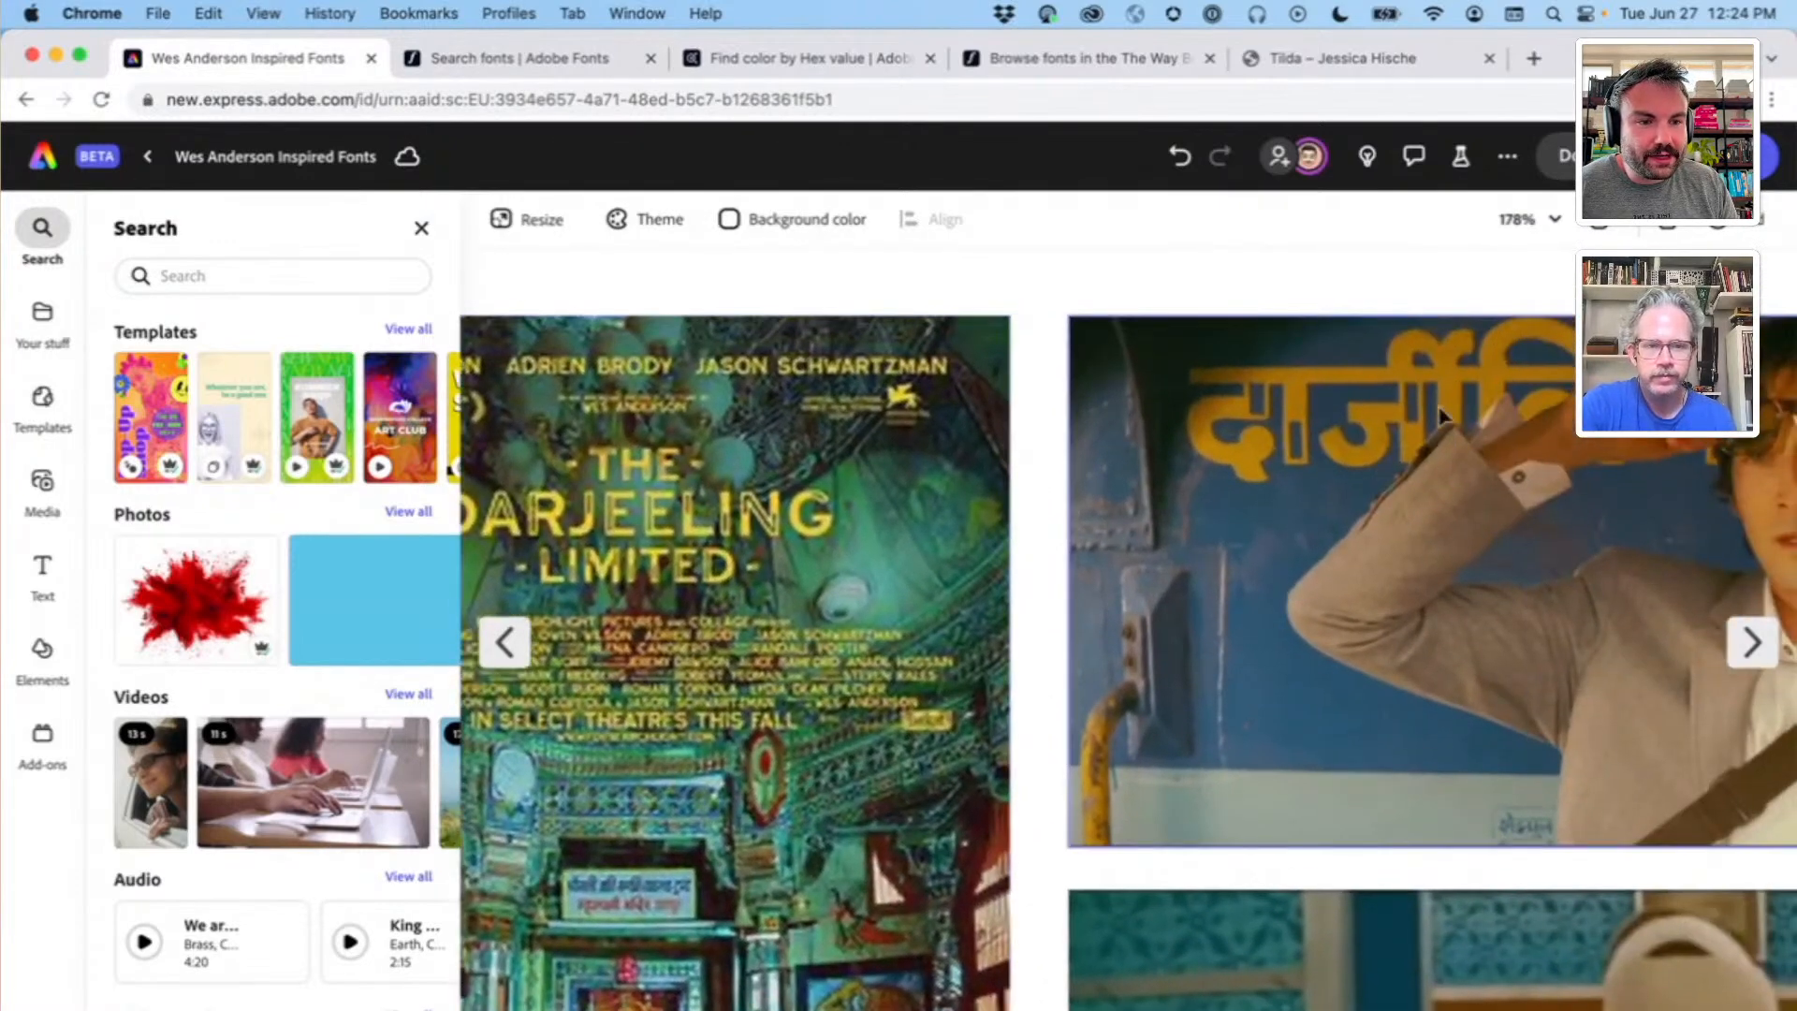
pyautogui.hscroll(4, 1442, 414)
pyautogui.scroll(2, 1442, 414)
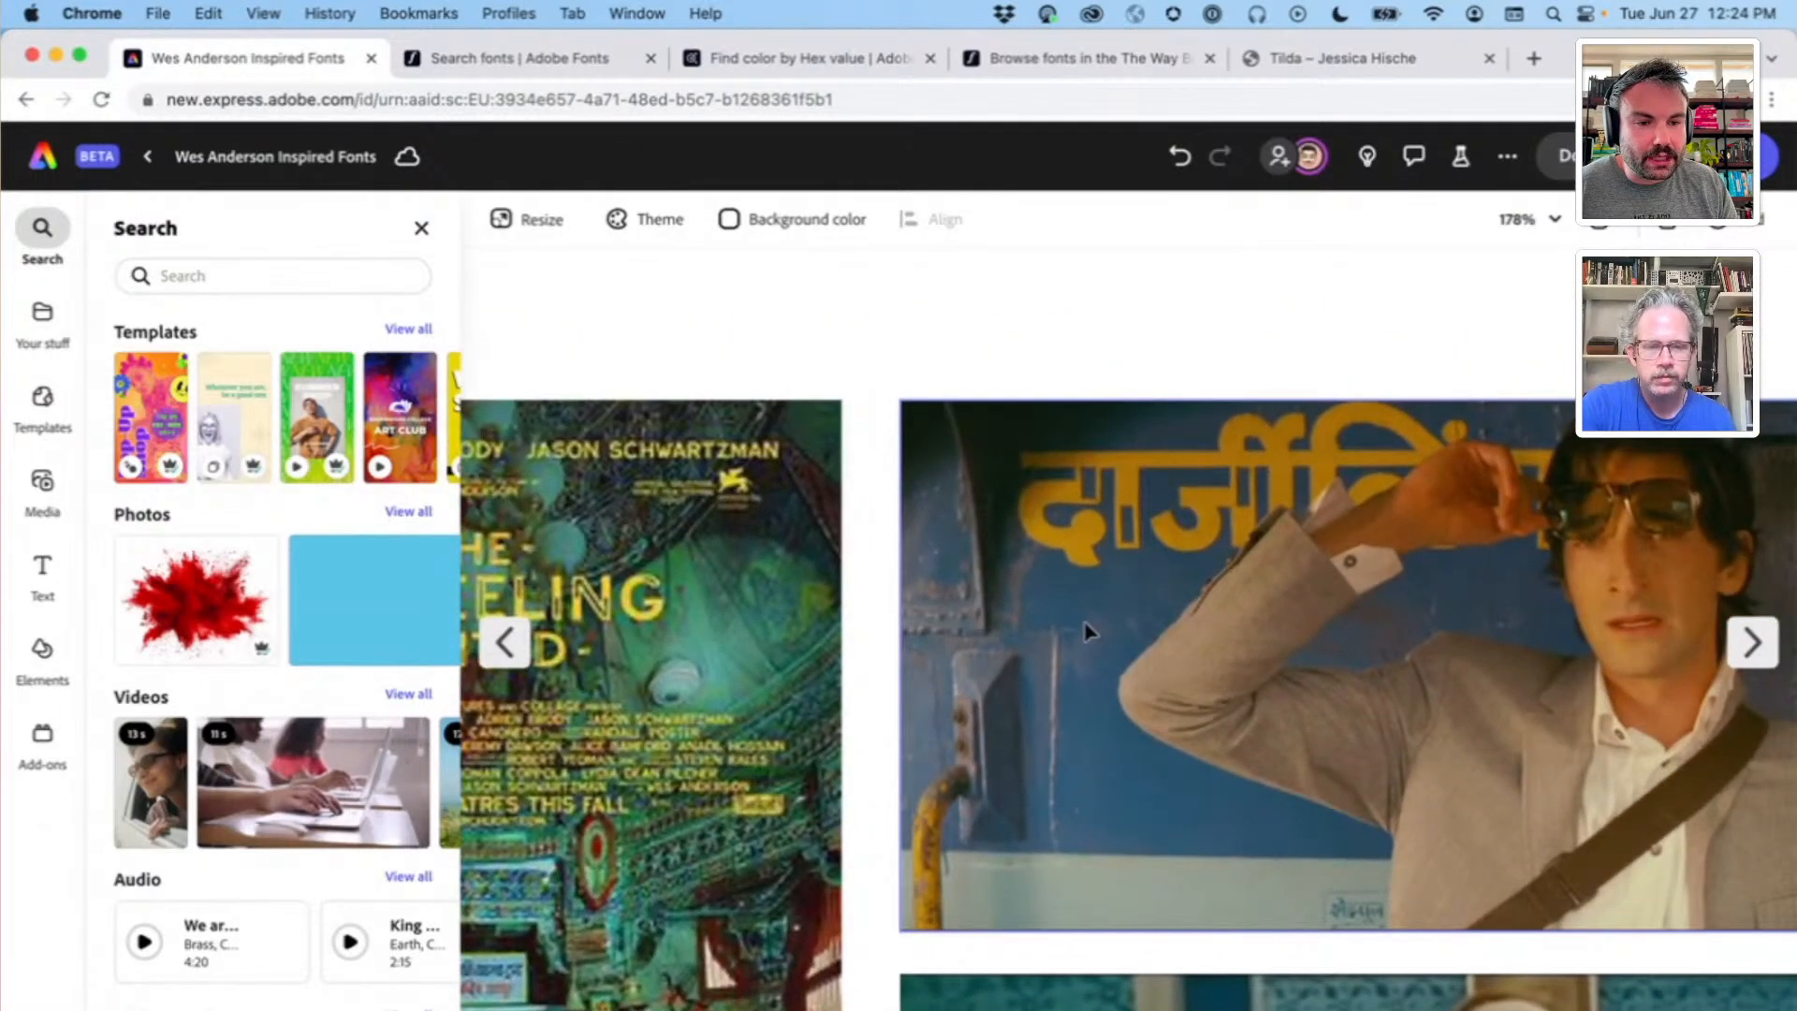
pyautogui.scroll(-3, 1085, 633)
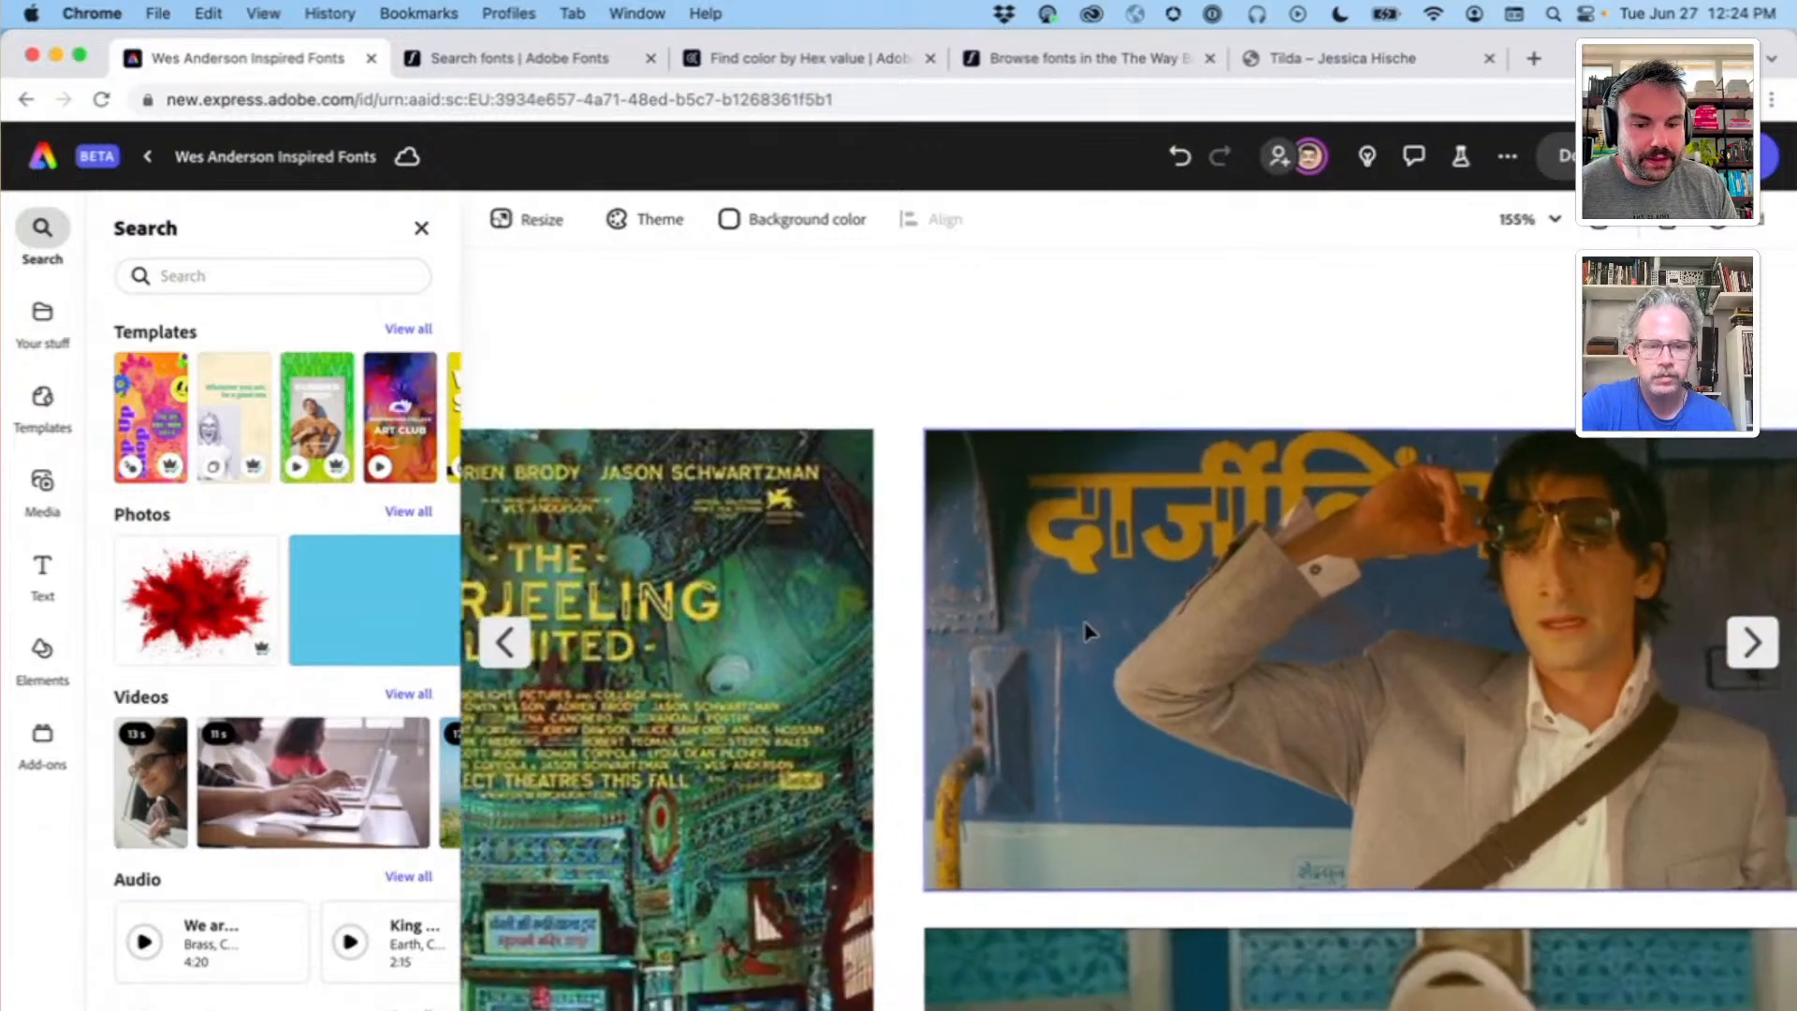
# Step: Check which font the lower THE DARJEELING LIMITED text uses, deselect it and compare both versions with the film images
pyautogui.scroll(-10, 1086, 633)
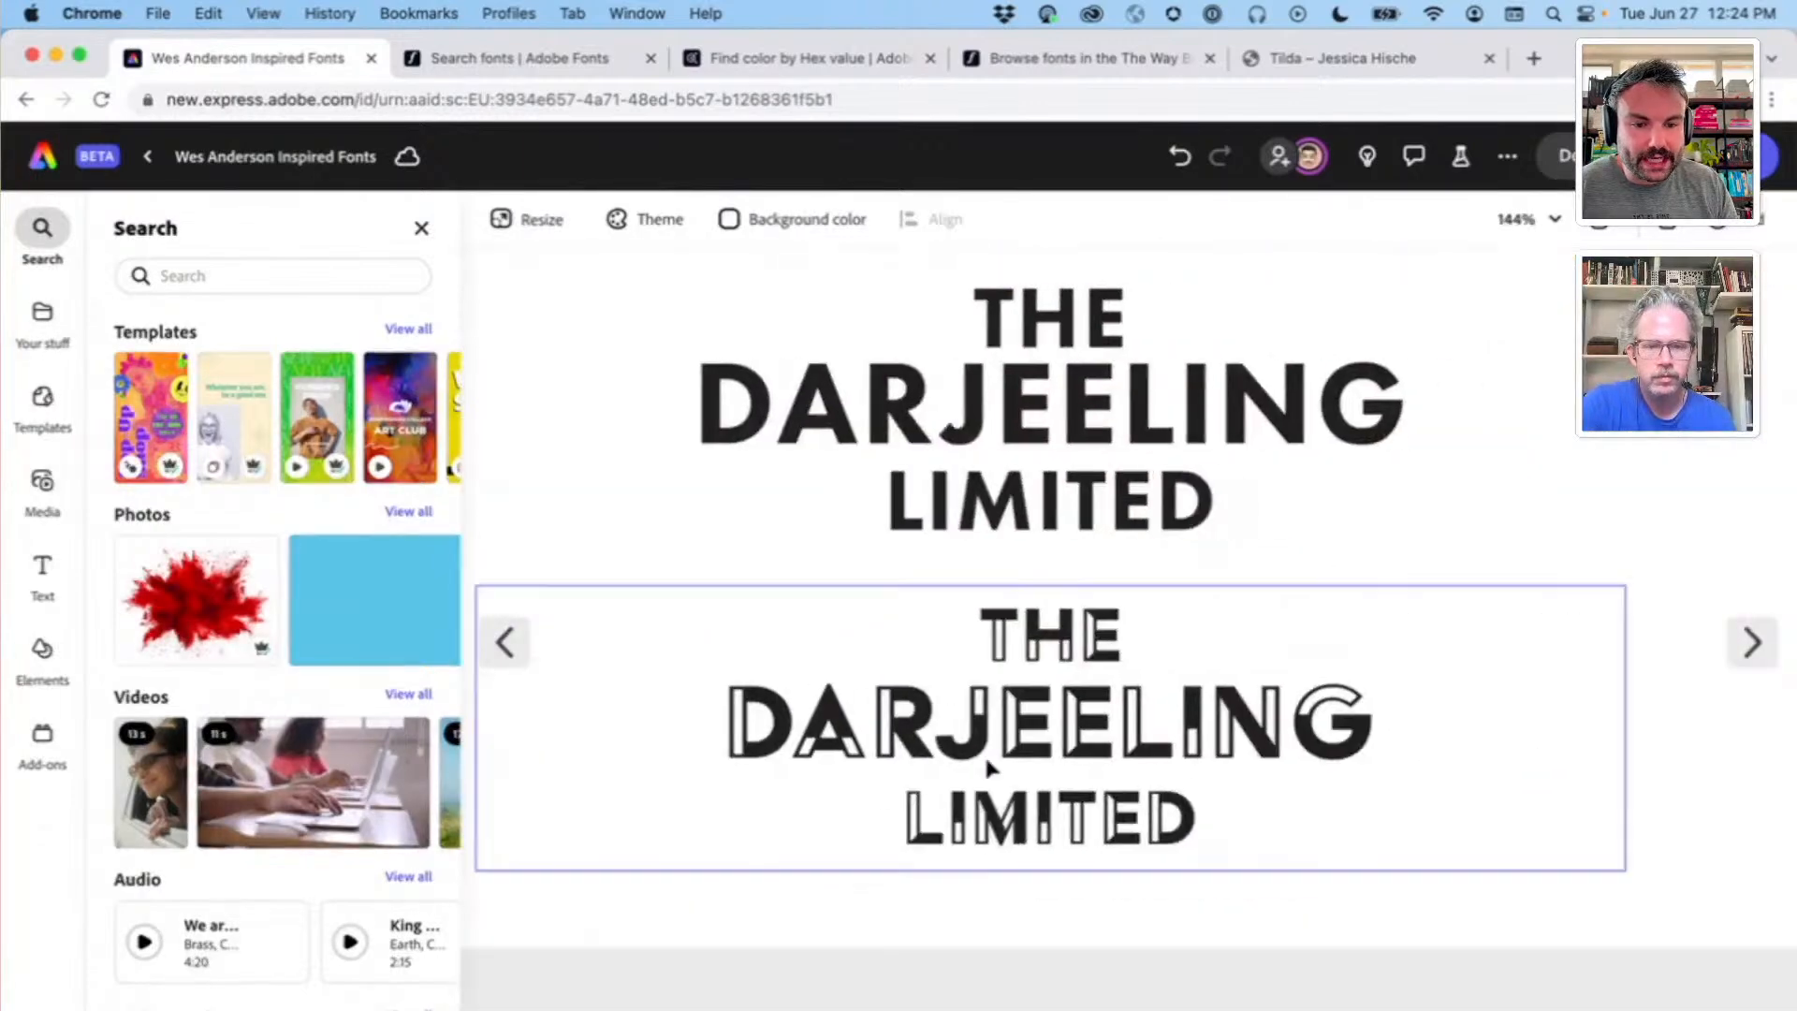
pyautogui.click(985, 754)
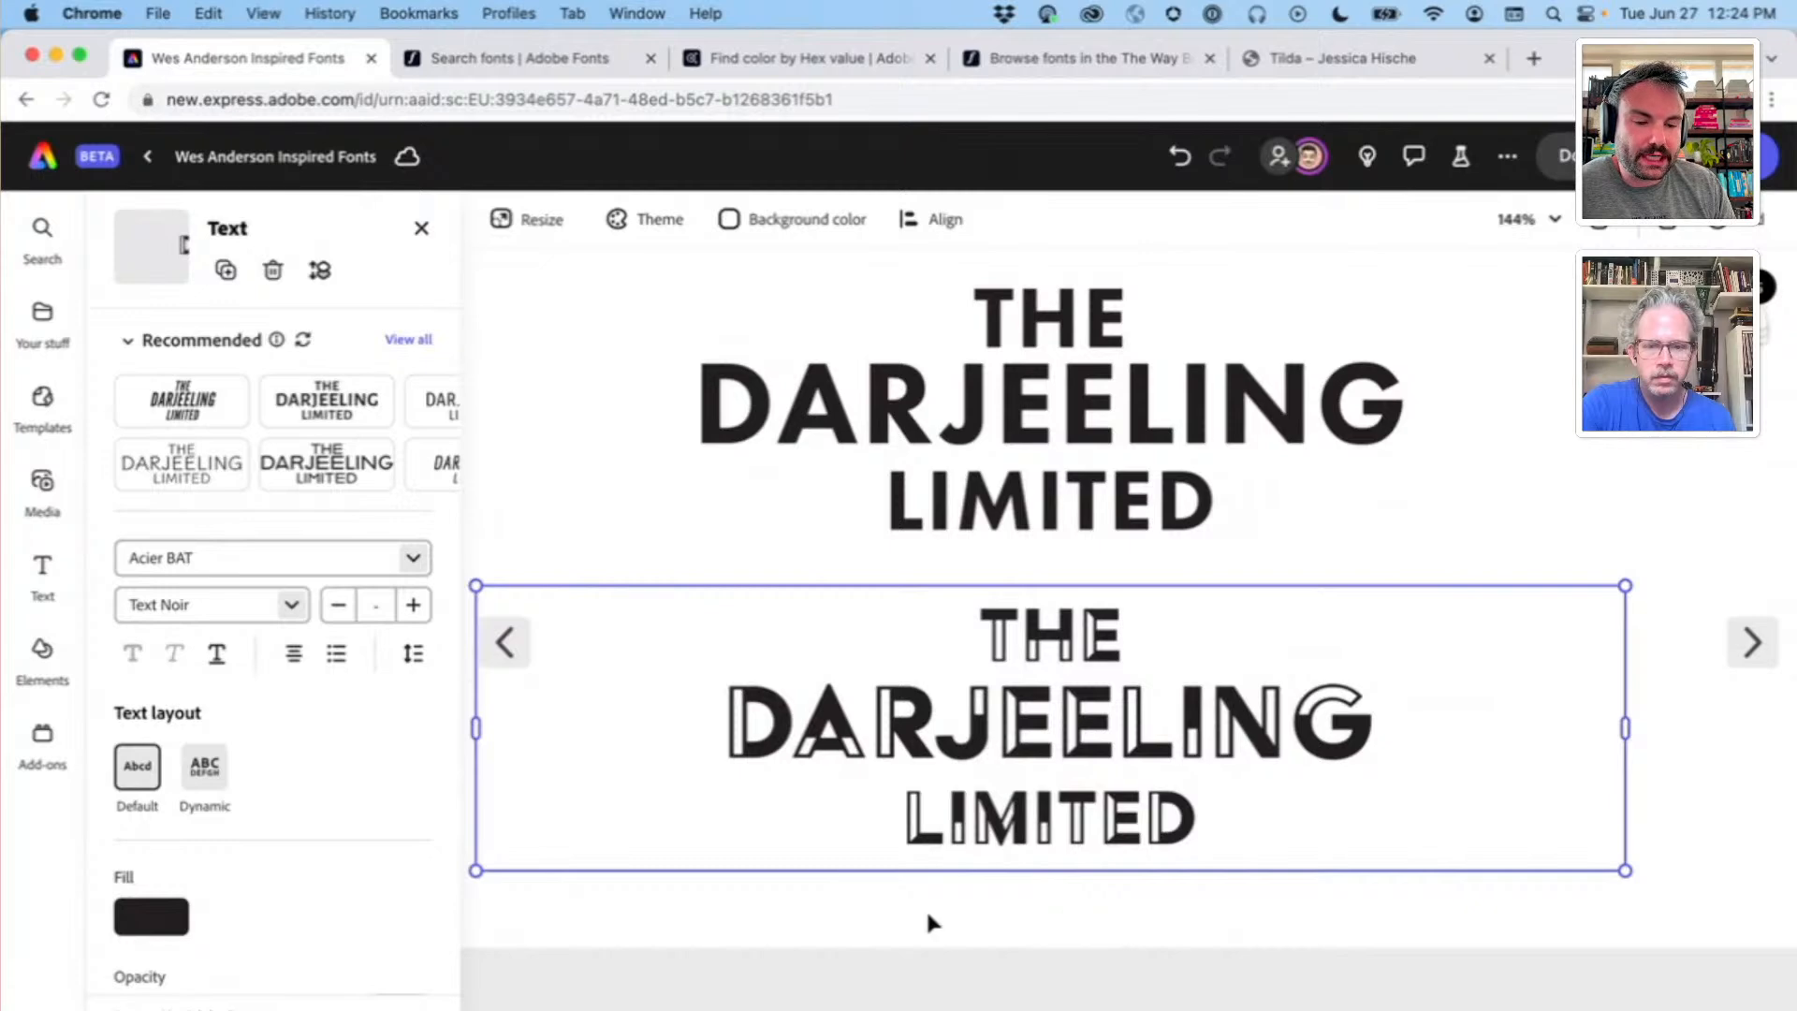
pyautogui.scroll(-2, 932, 919)
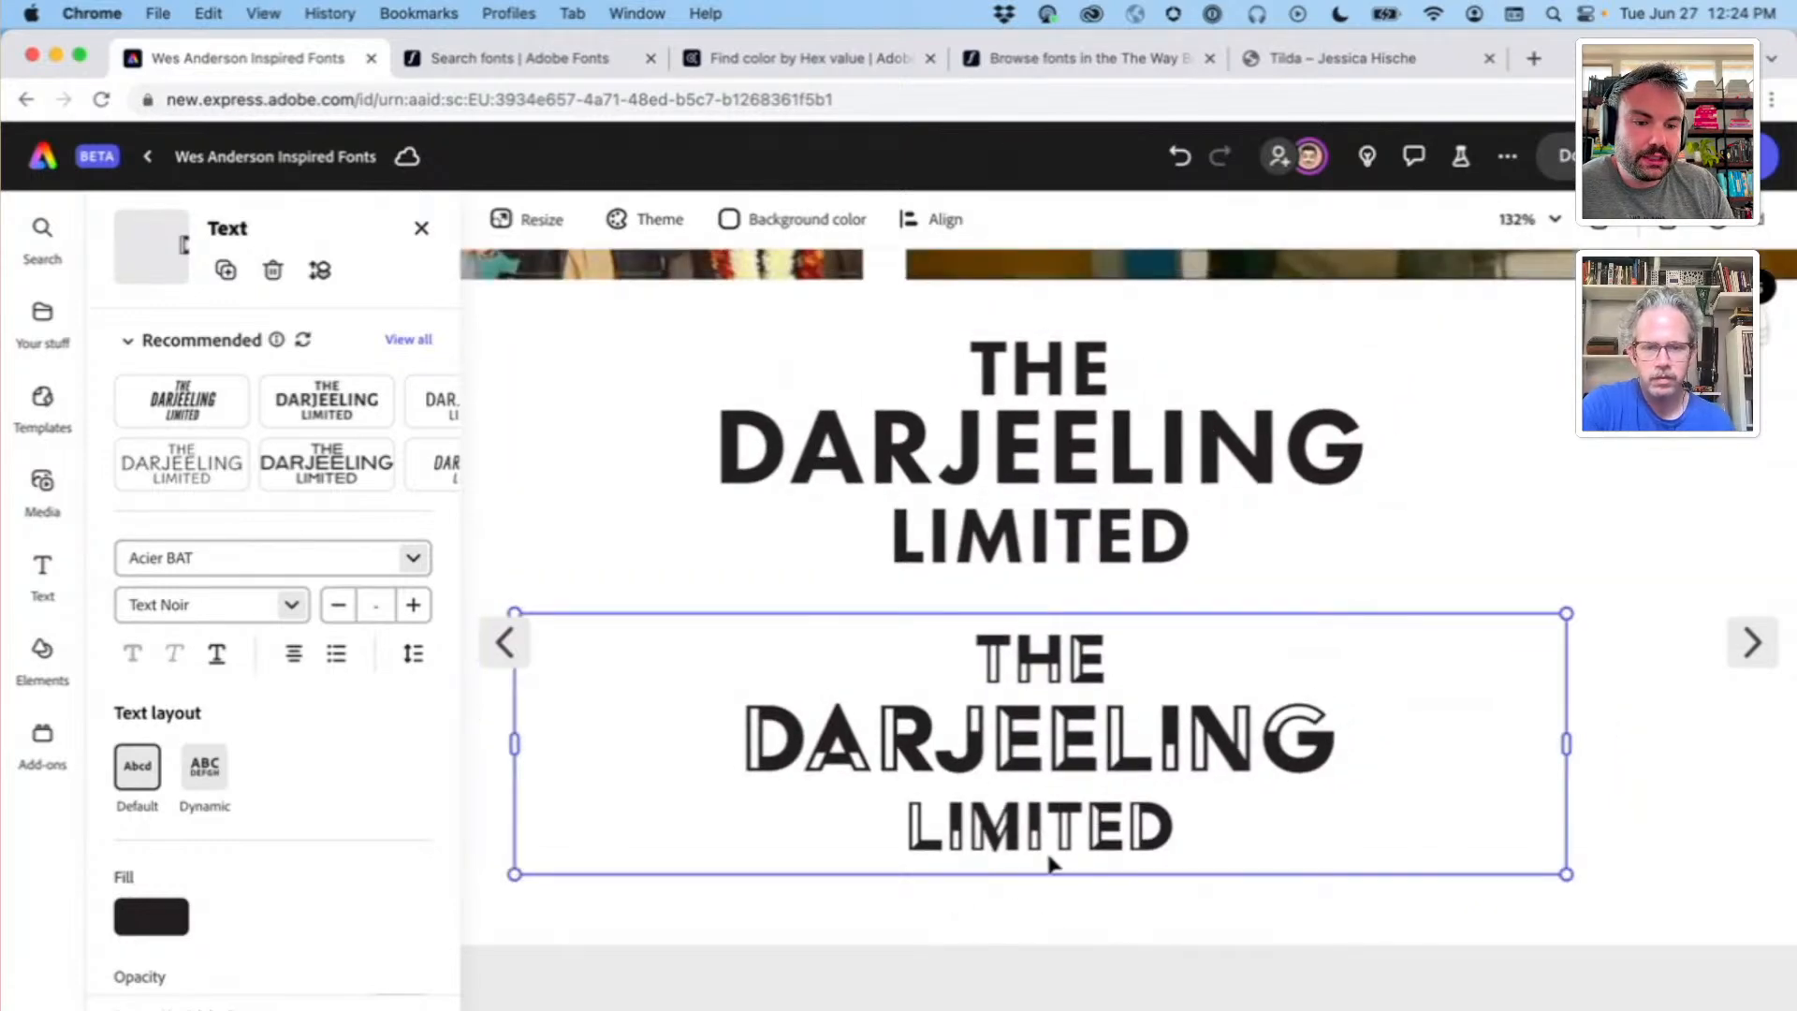
pyautogui.click(1079, 889)
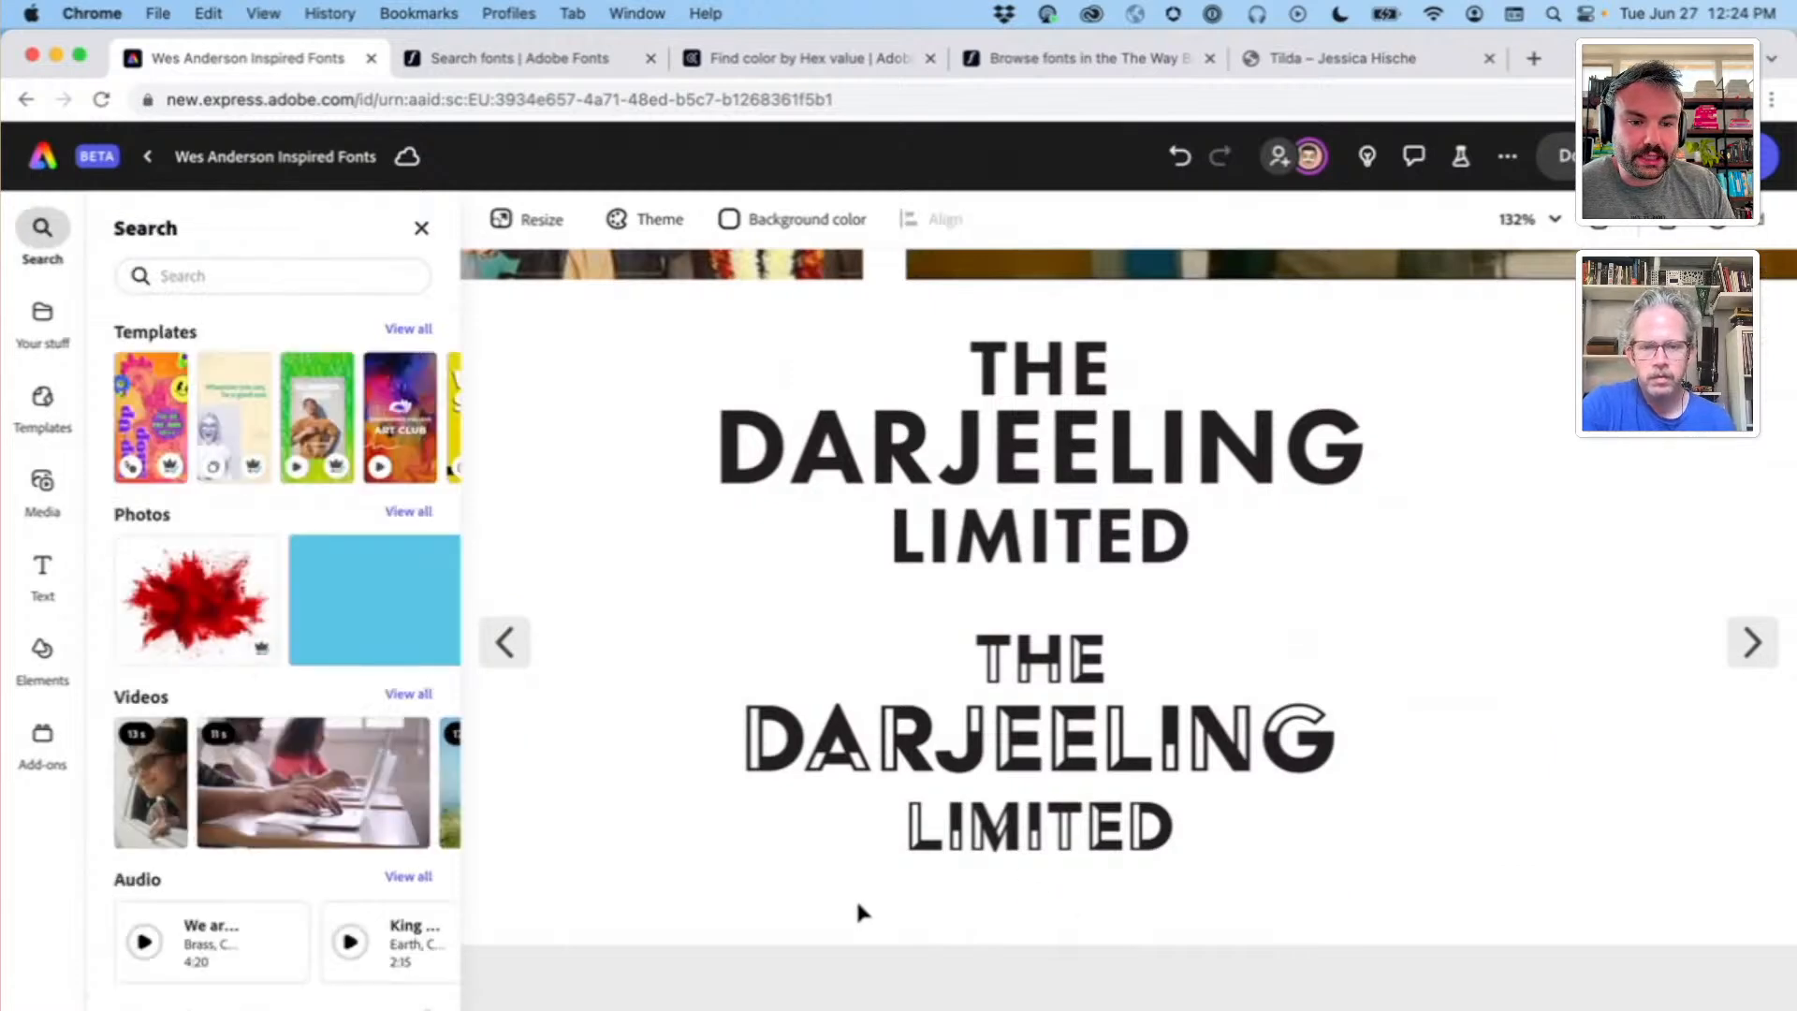
pyautogui.scroll(-5, 855, 897)
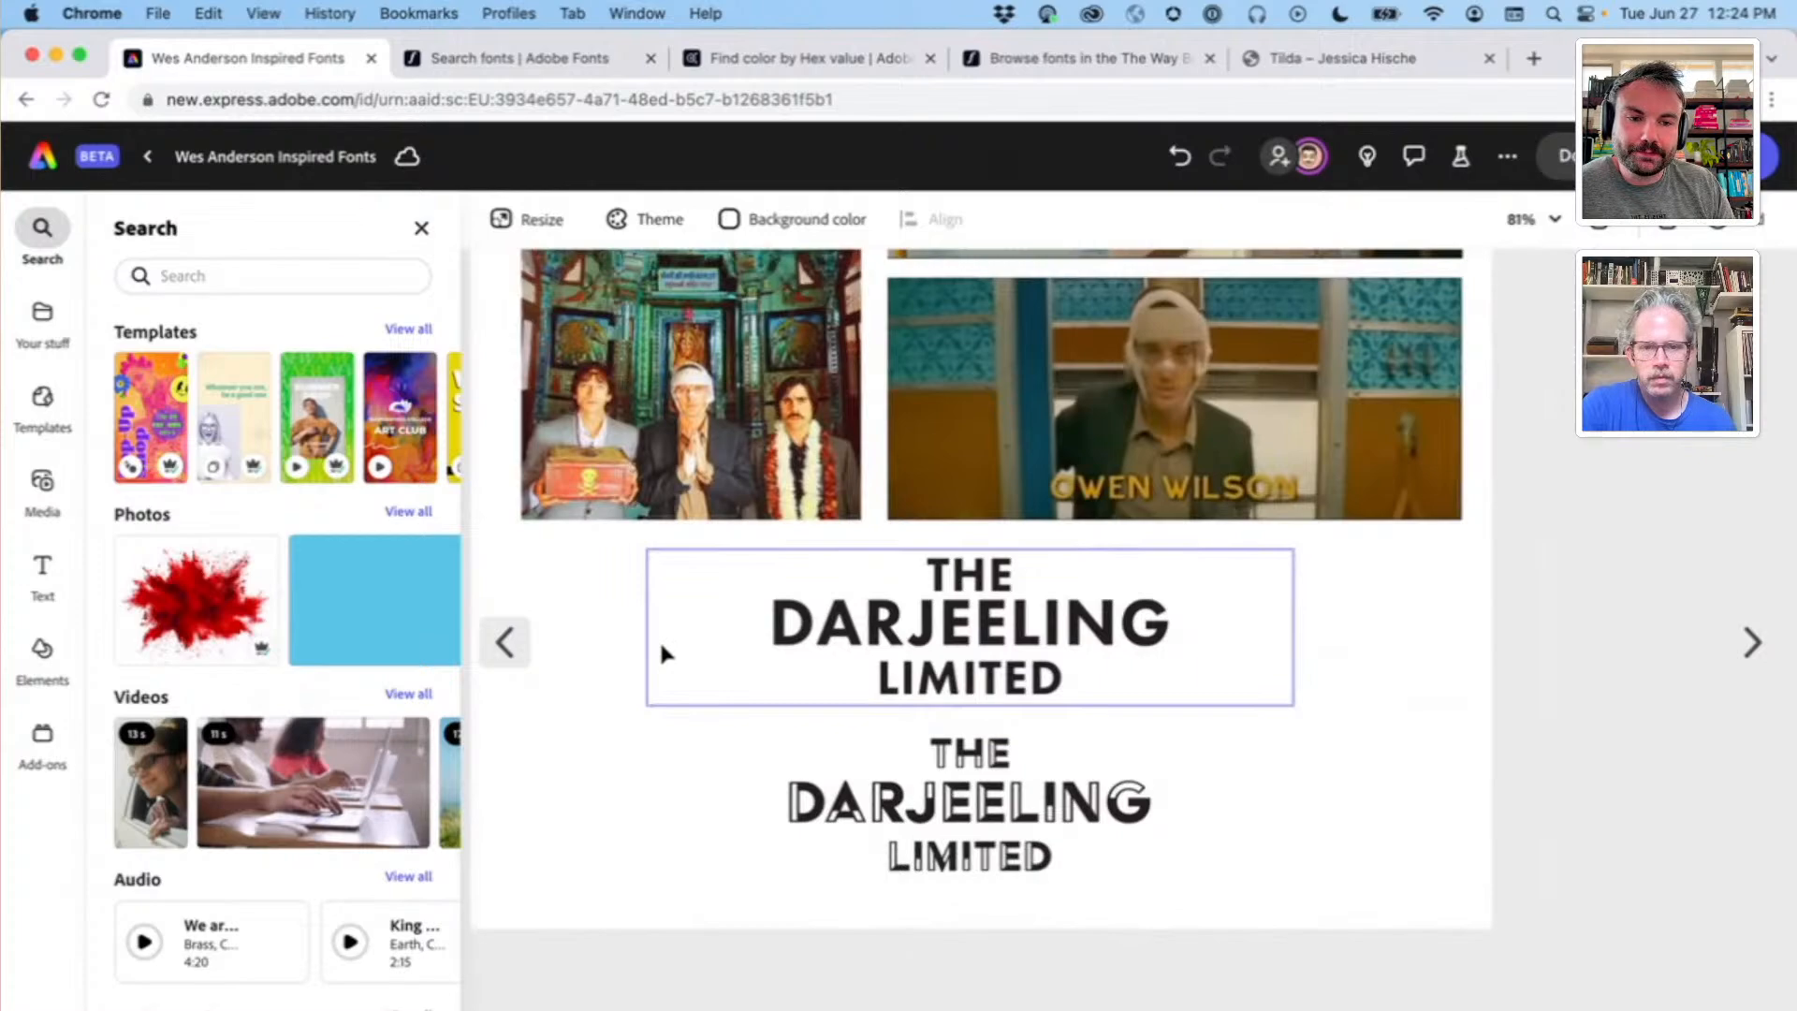
pyautogui.scroll(3, 659, 638)
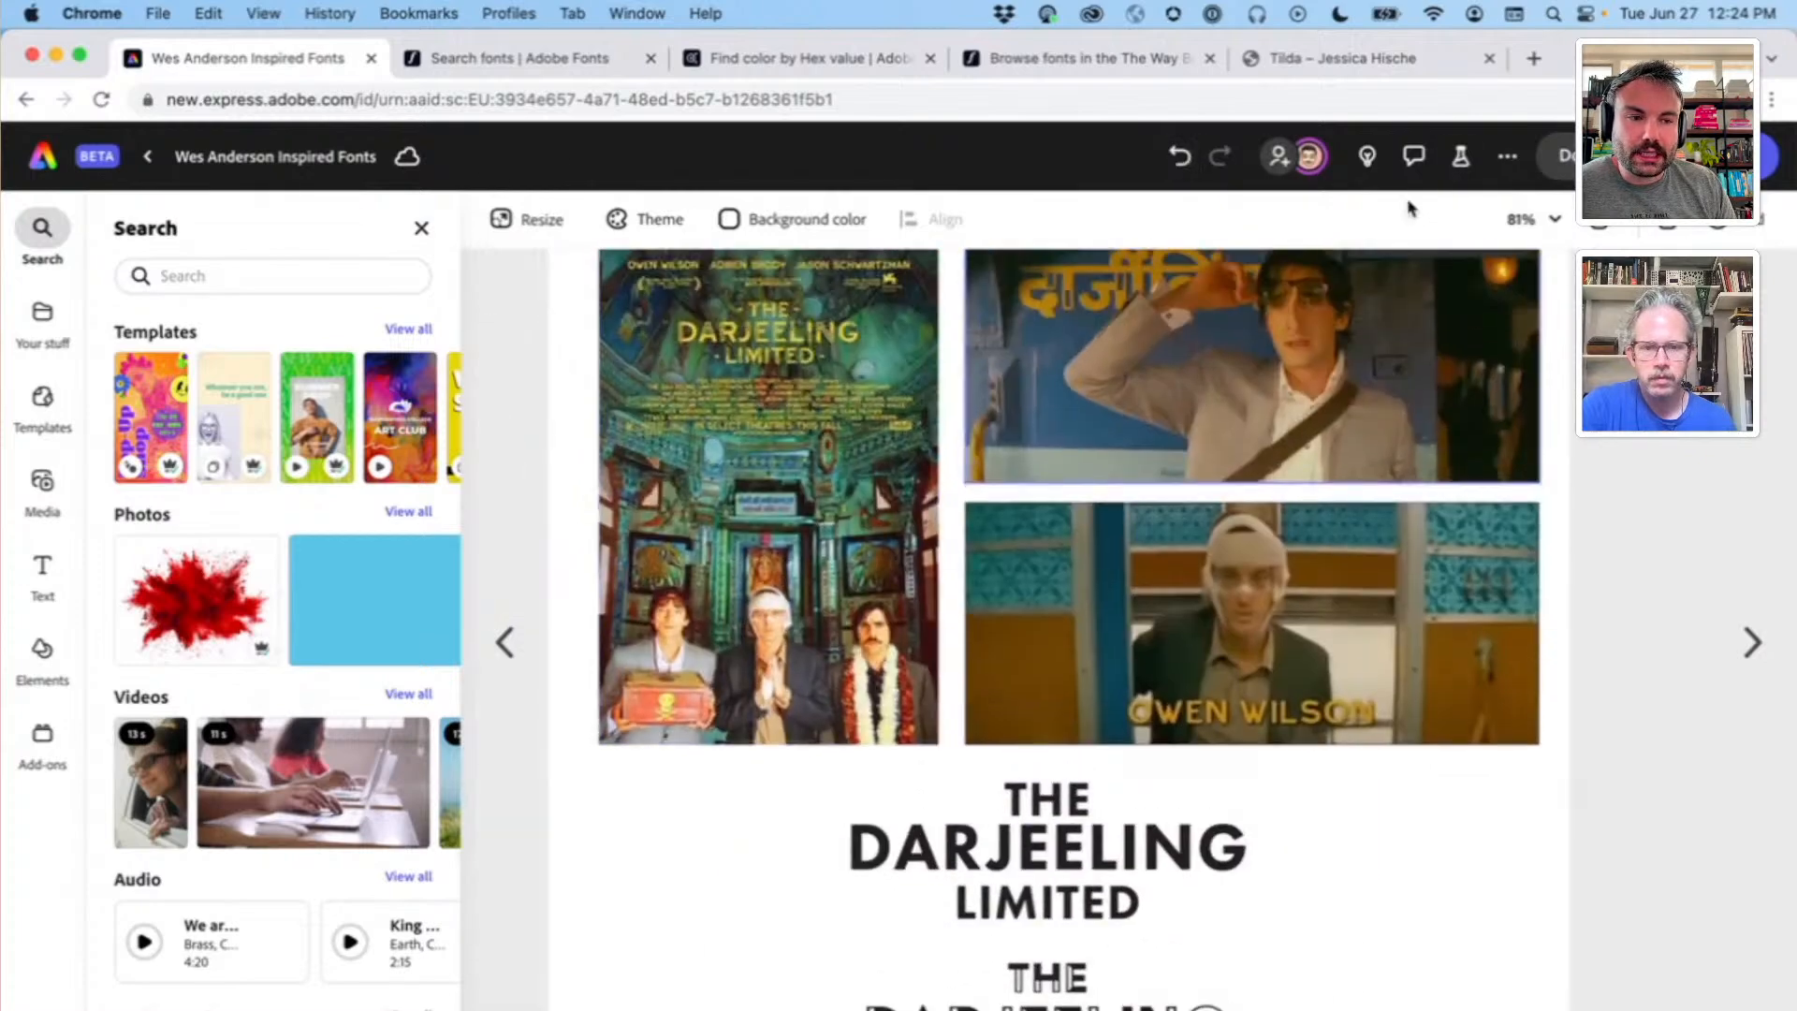
# Step: Return to the overview of all pages, select the Fantastic Mr. Fox page and look over its title lettering among the neighbouring pages
pyautogui.click(1600, 229)
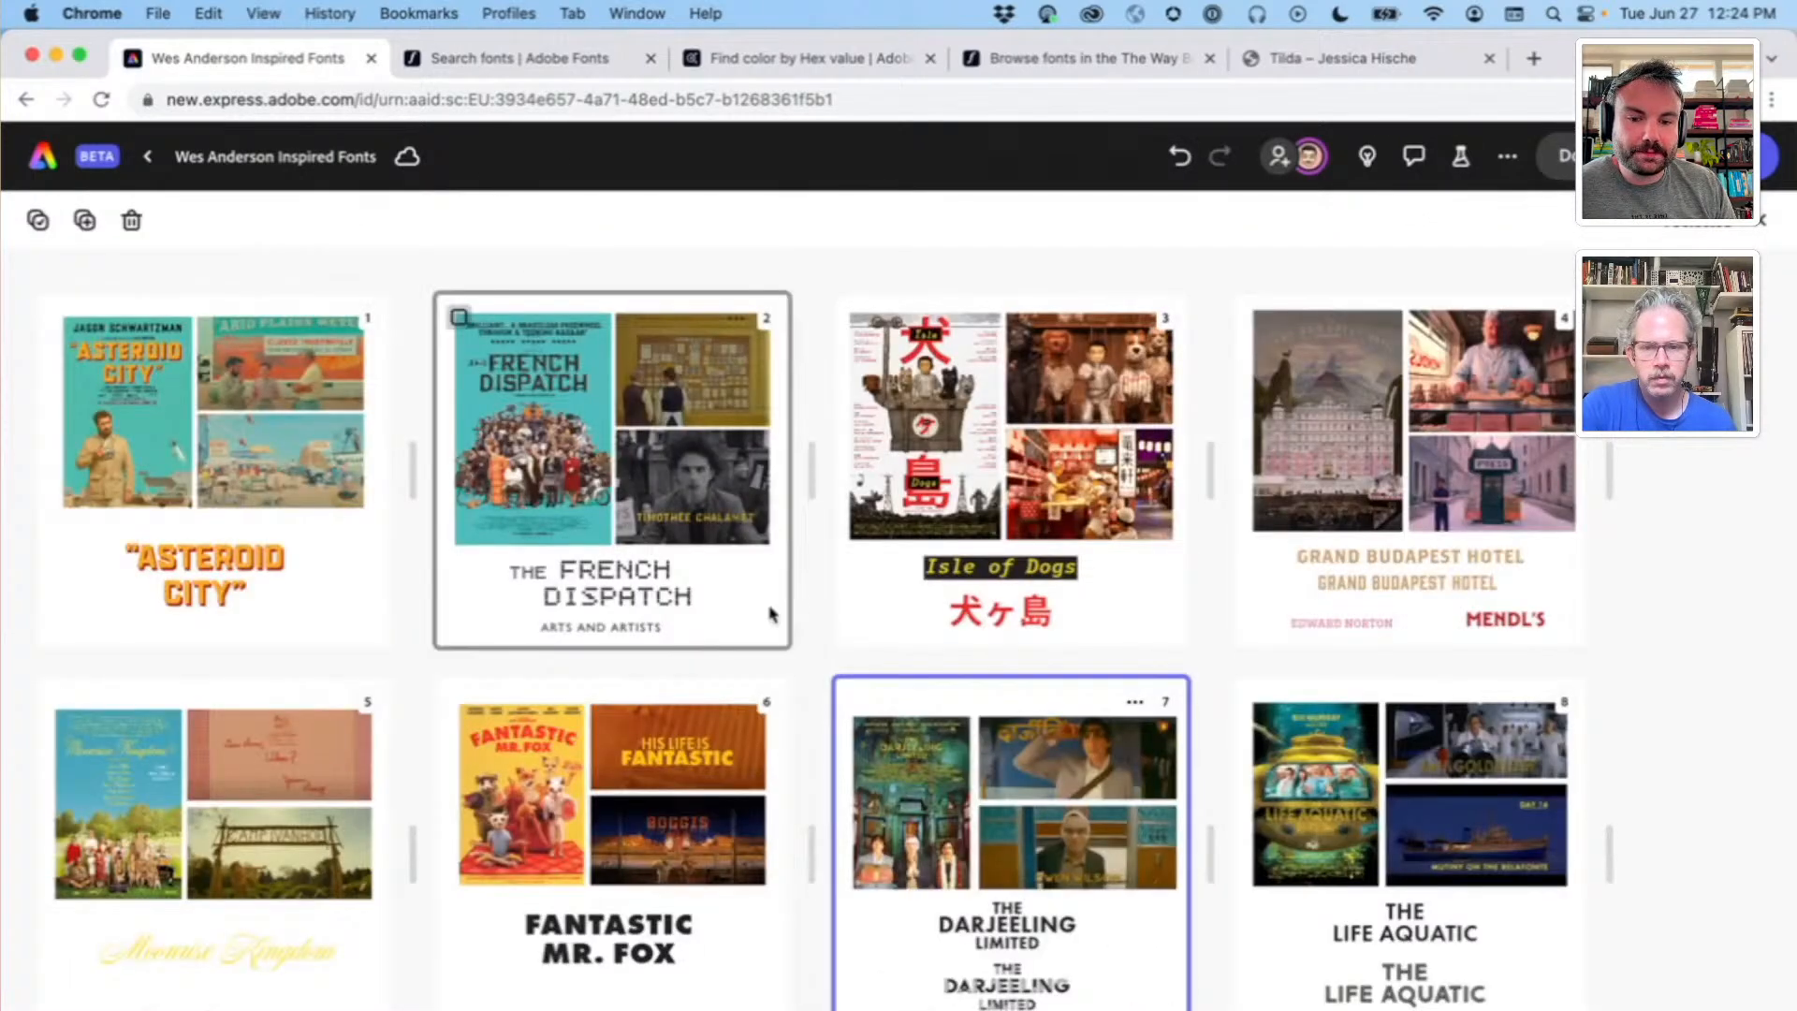
pyautogui.scroll(-2, 798, 585)
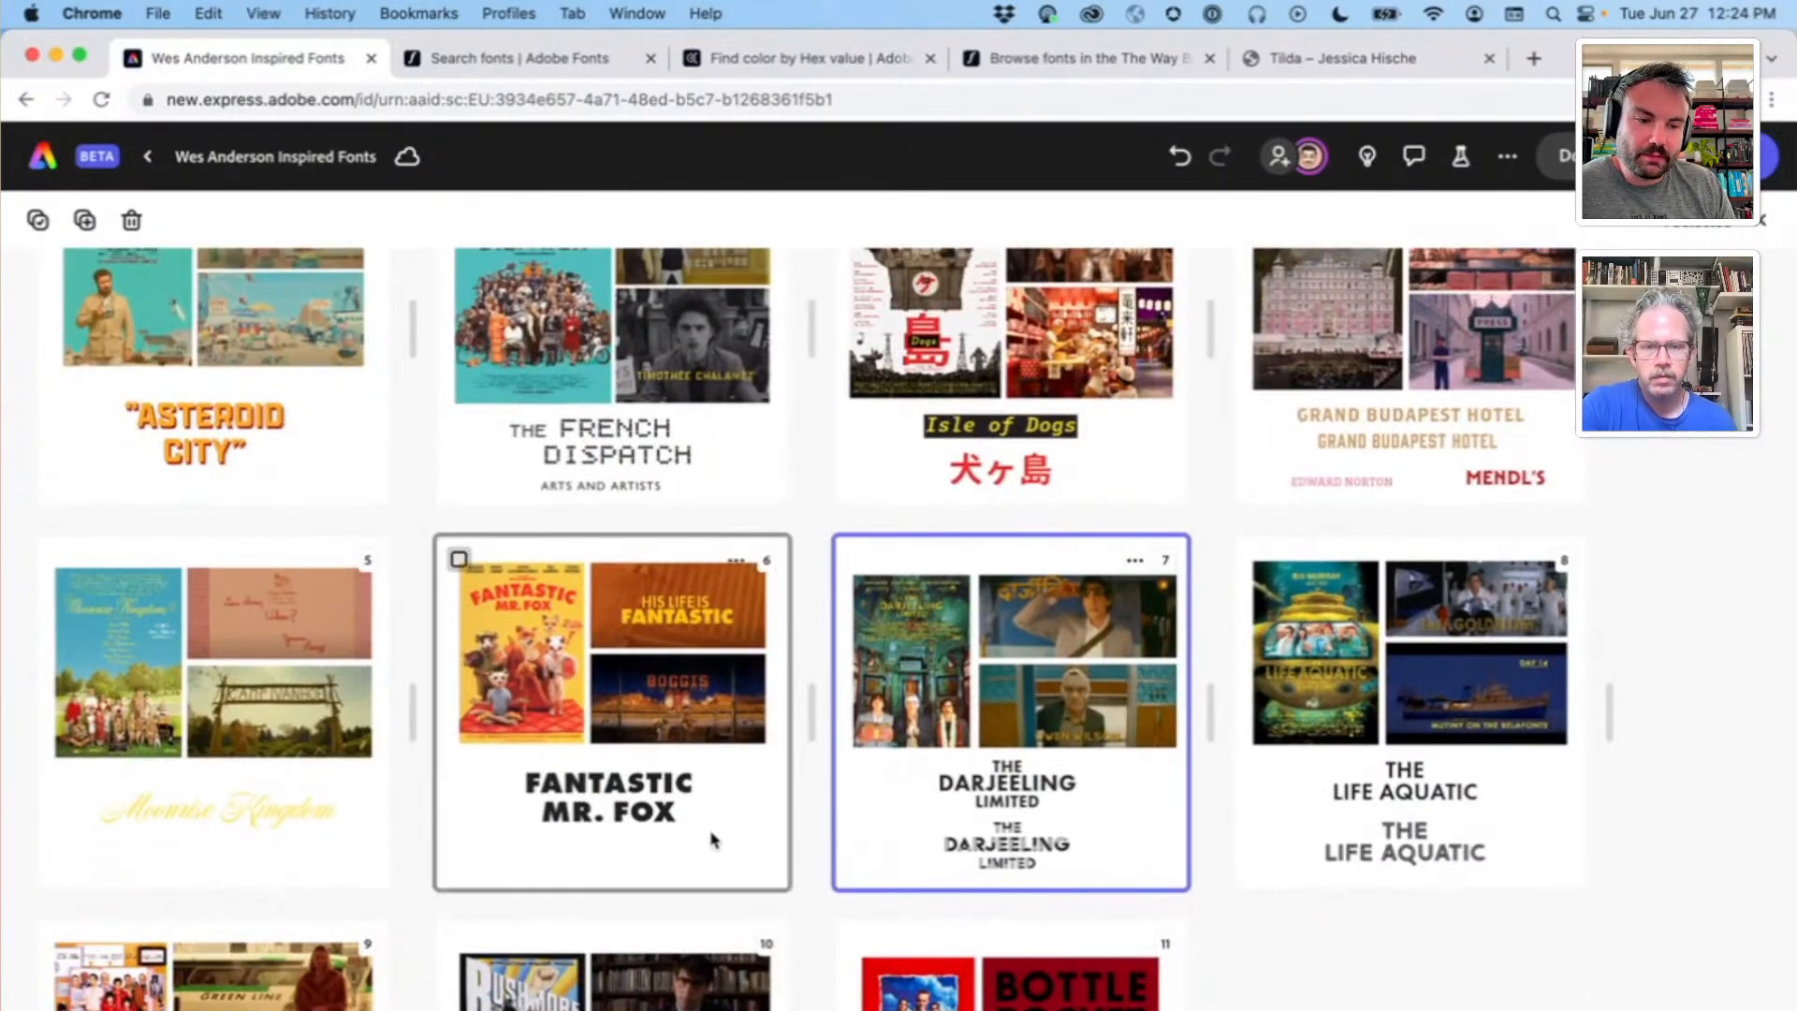
pyautogui.click(590, 760)
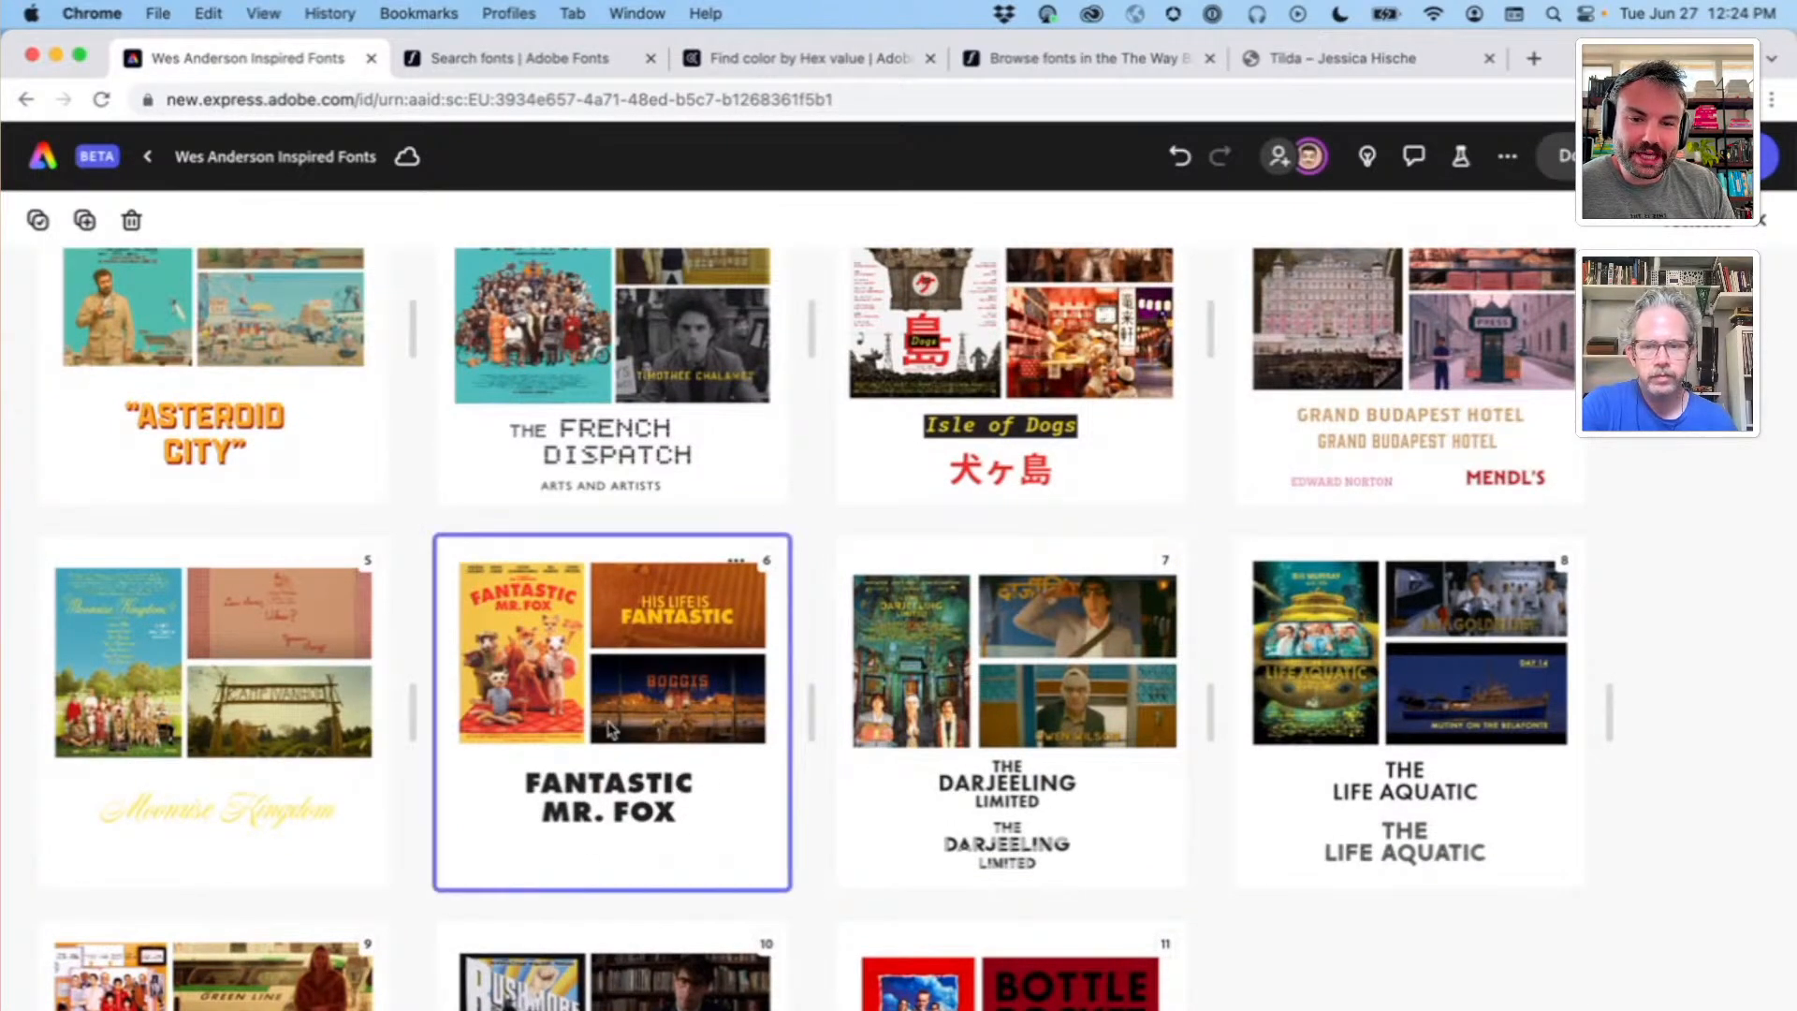
pyautogui.scroll(-2, 717, 707)
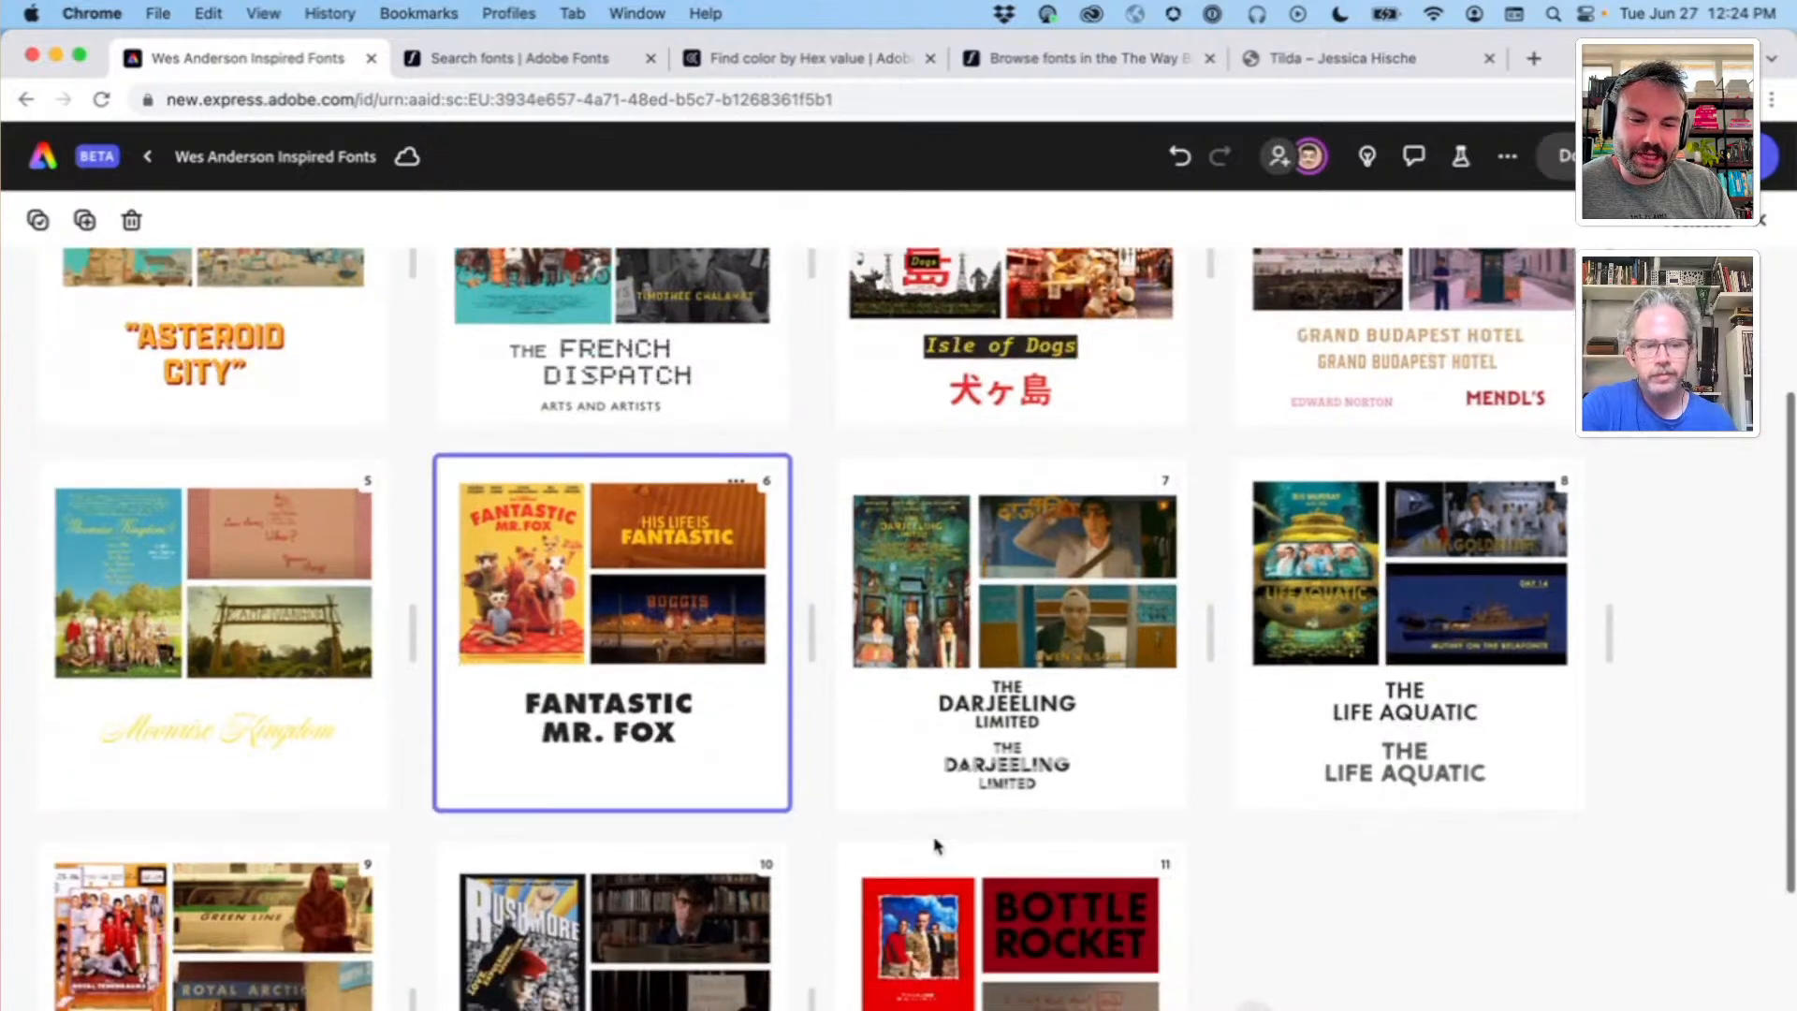
pyautogui.scroll(1, 625, 653)
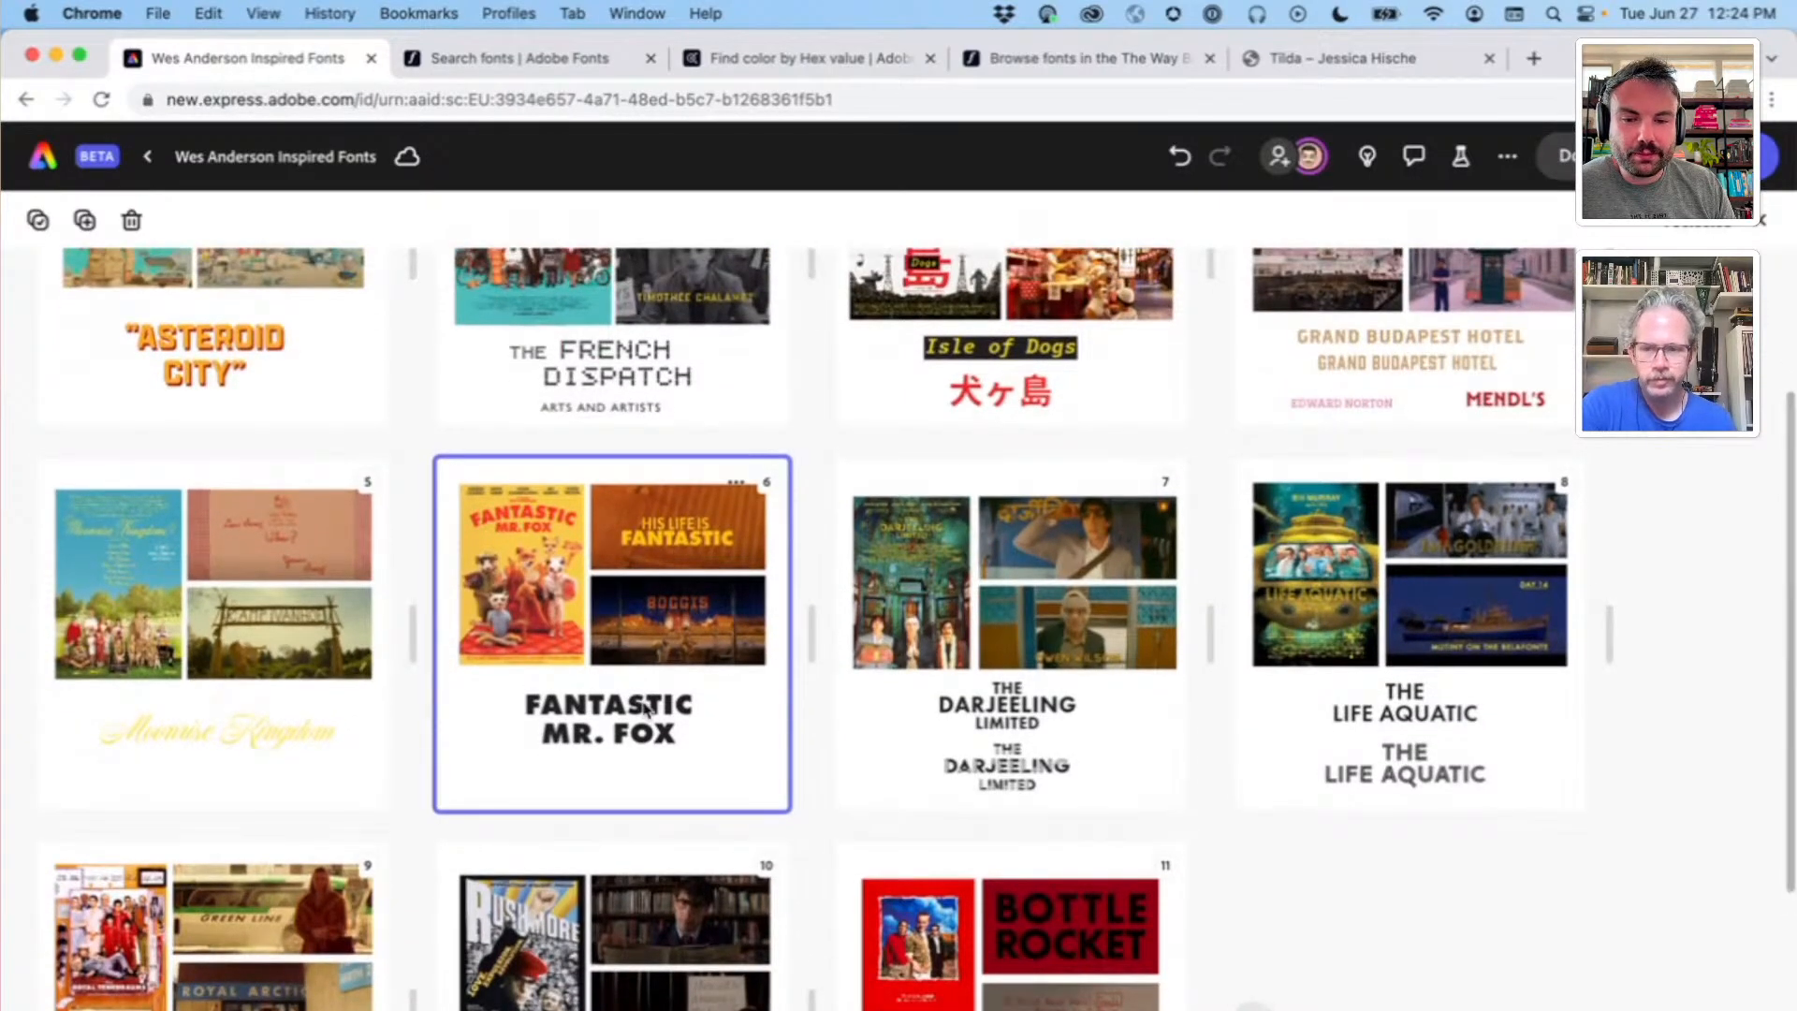
pyautogui.scroll(1, 645, 710)
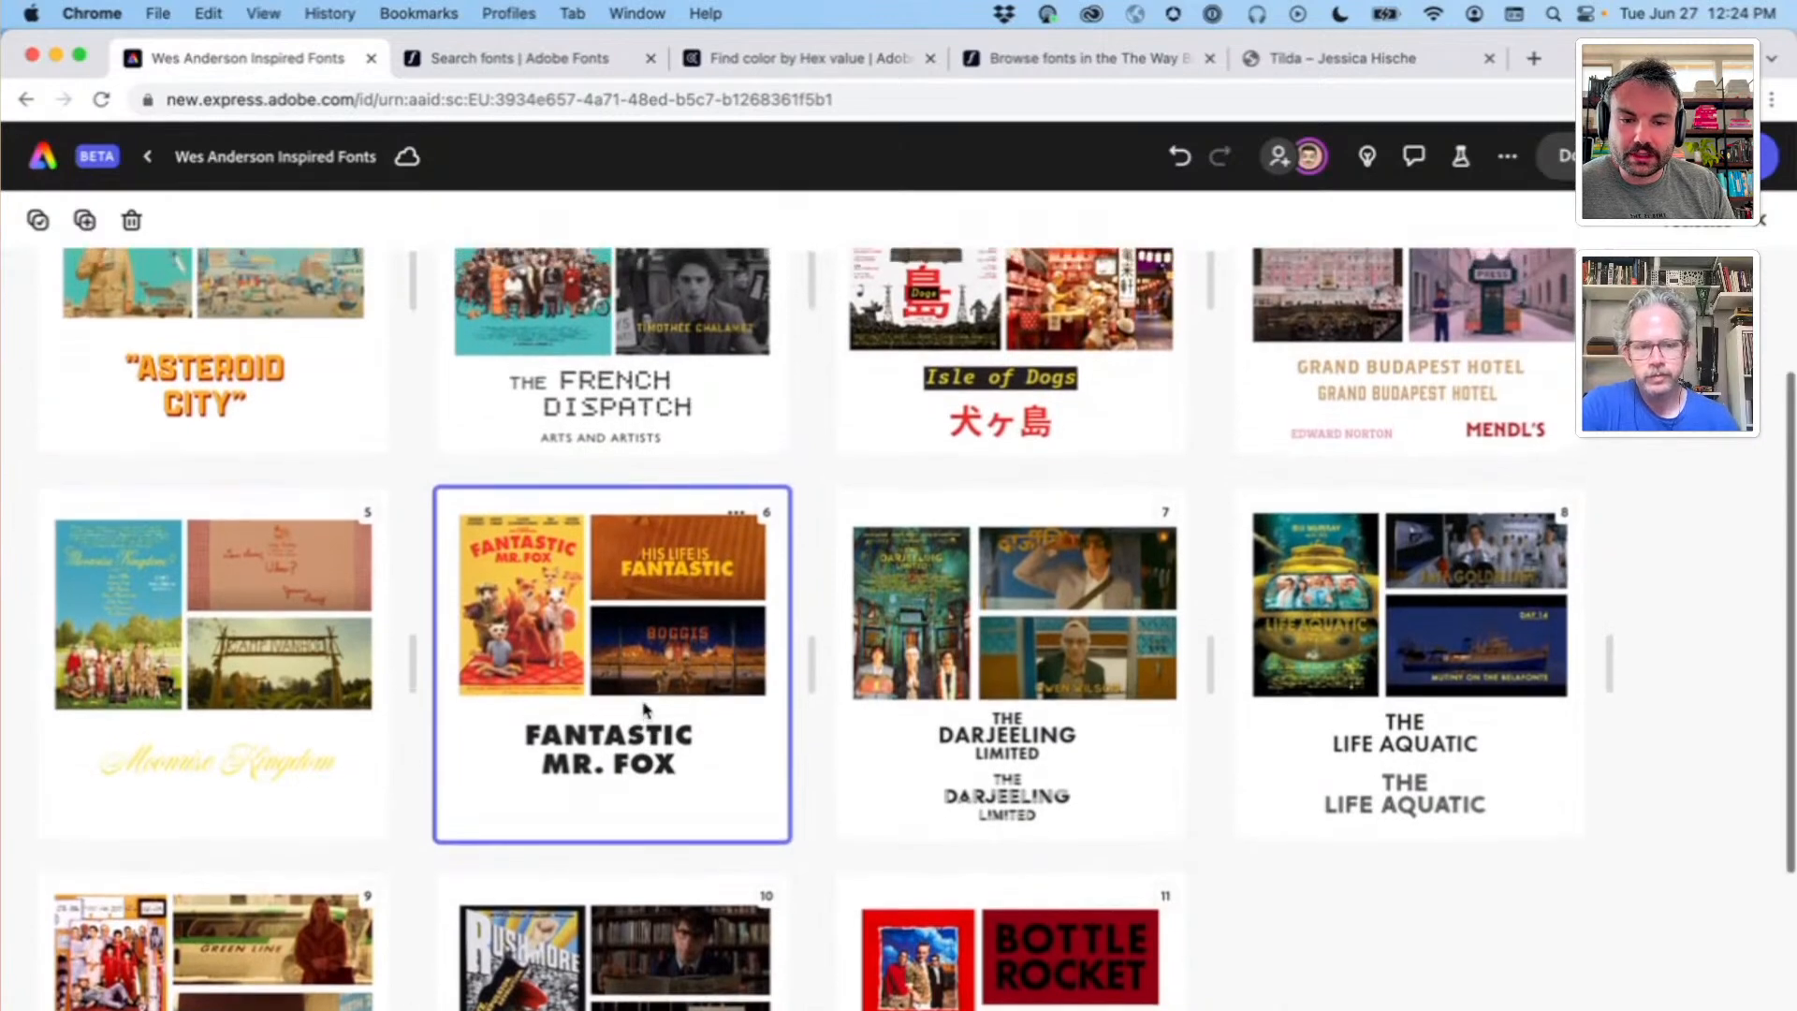
# Step: Open the Moonrise Kingdom page and inspect the script lettering on the poster close up
pyautogui.doubleClick(234, 782)
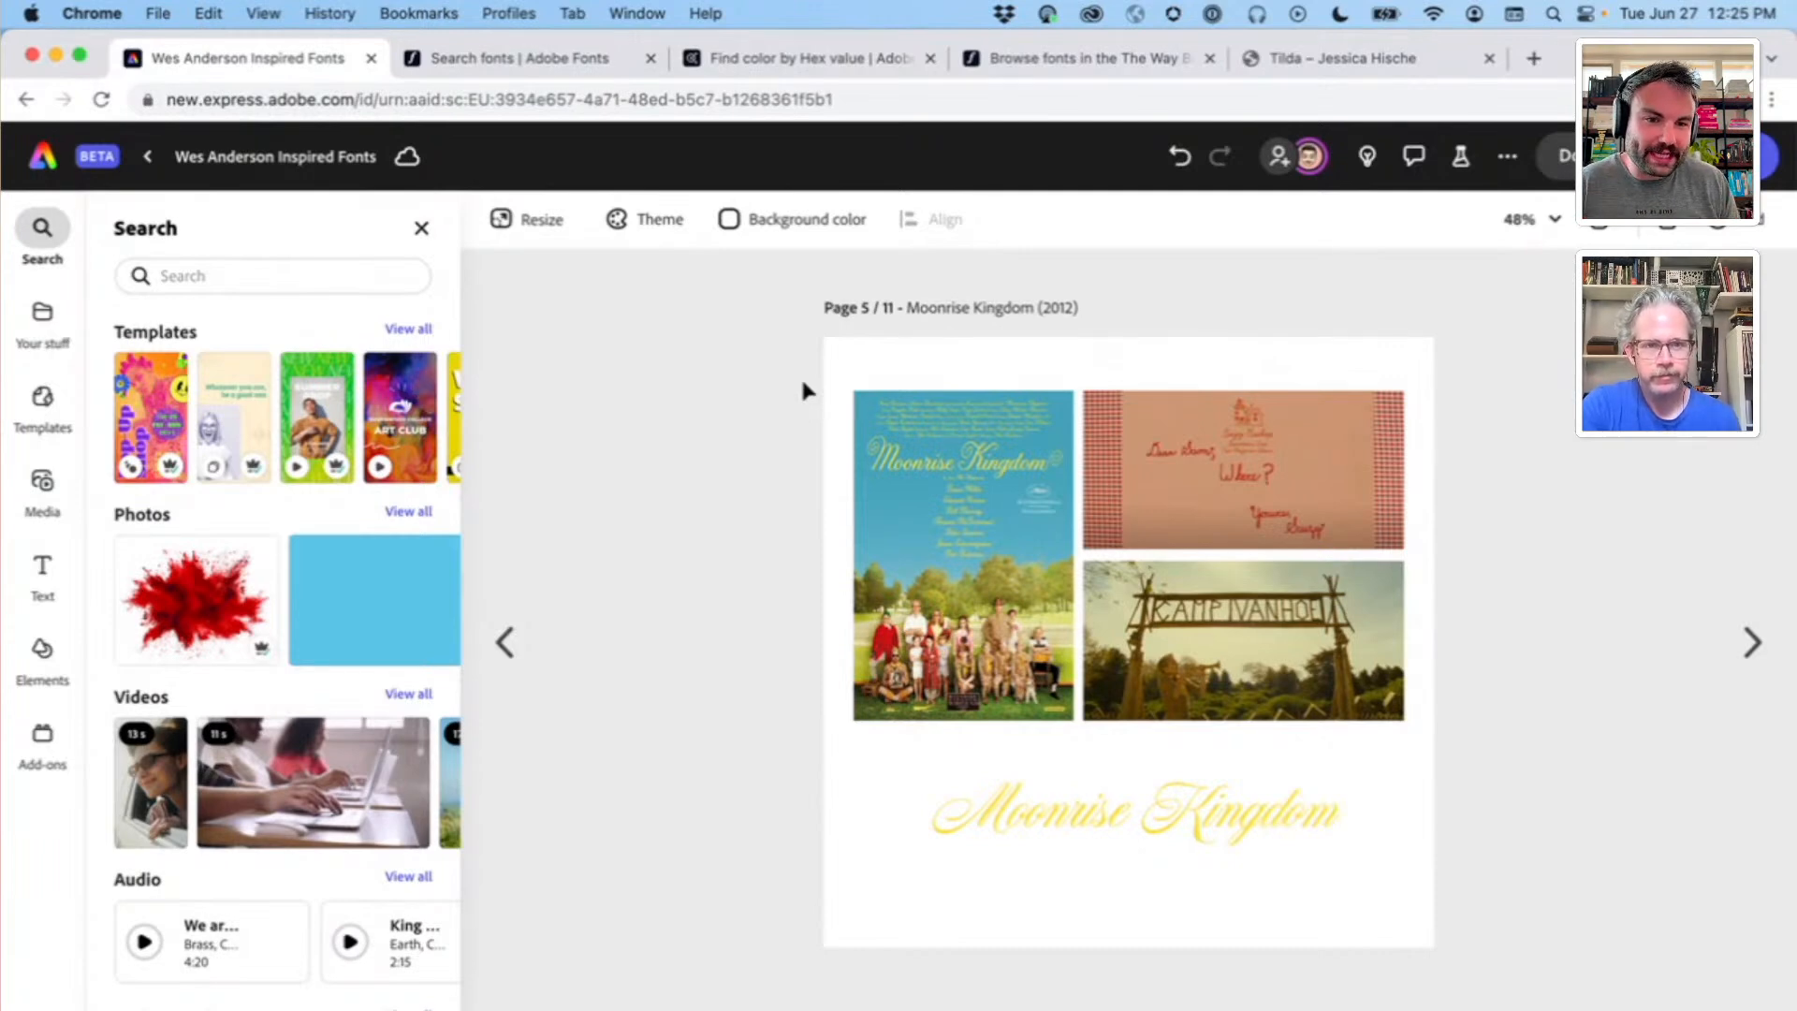
pyautogui.scroll(5, 800, 374)
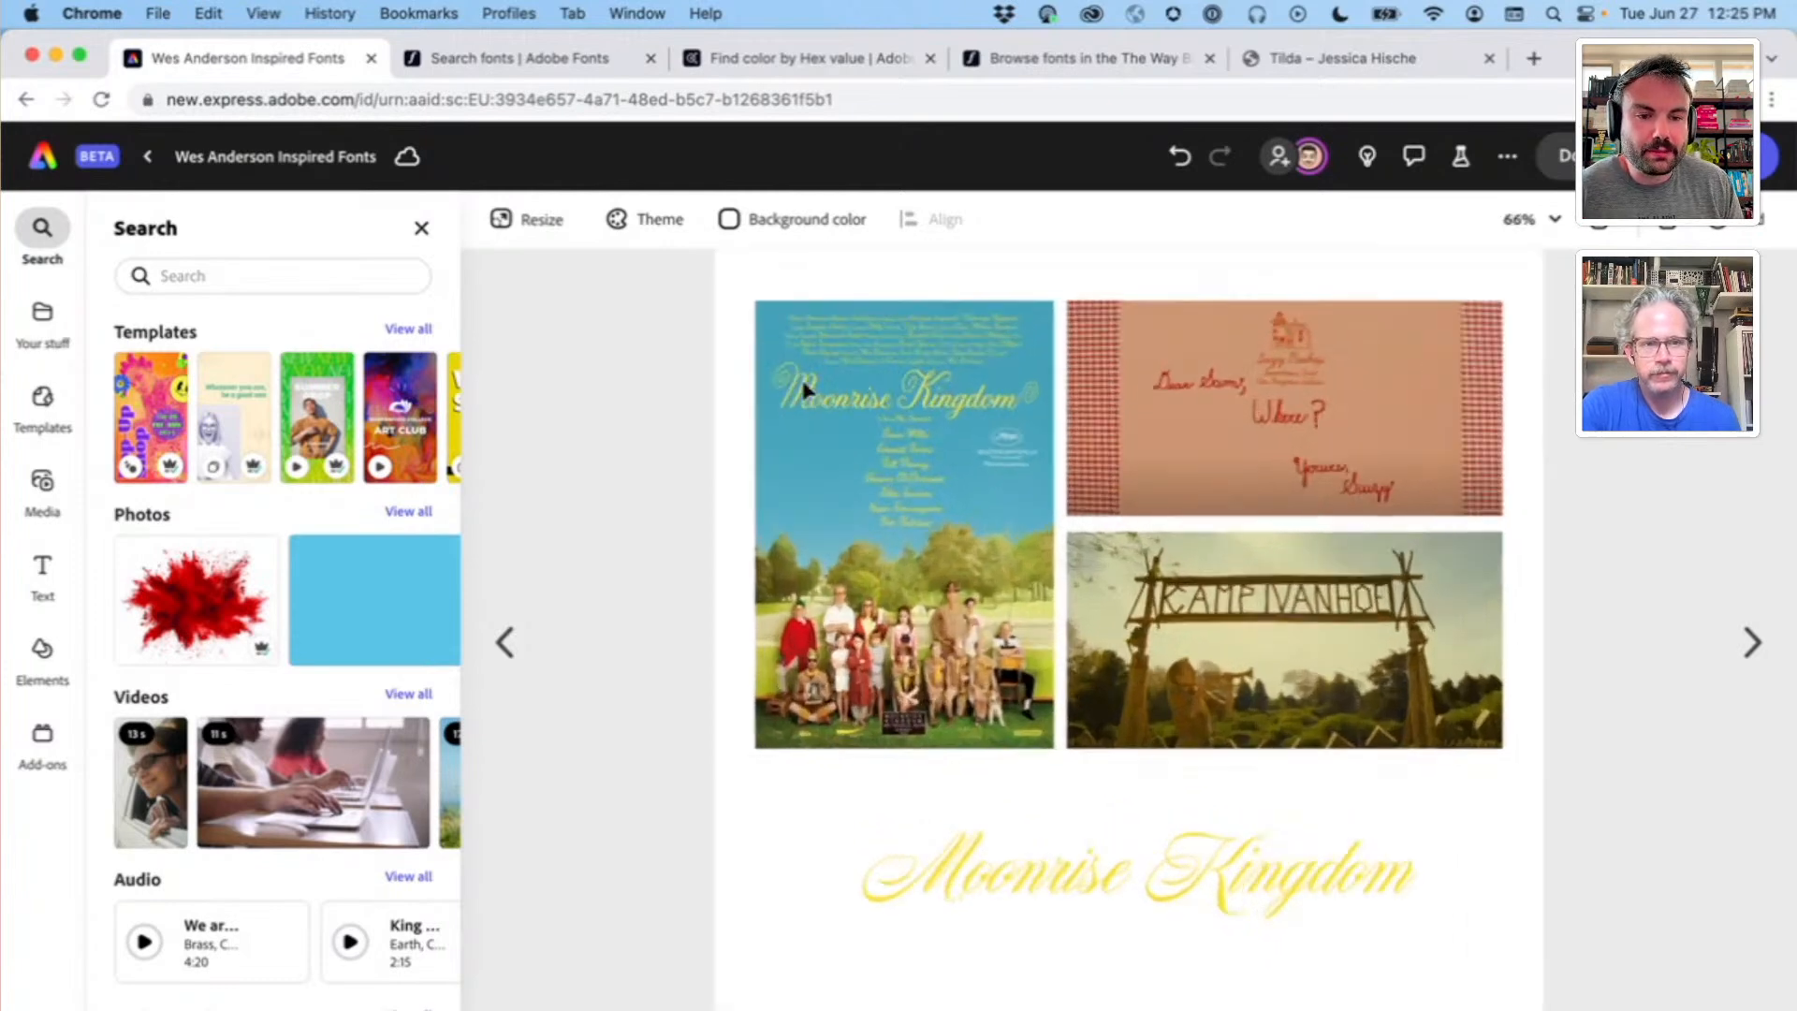
pyautogui.scroll(3, 597, 385)
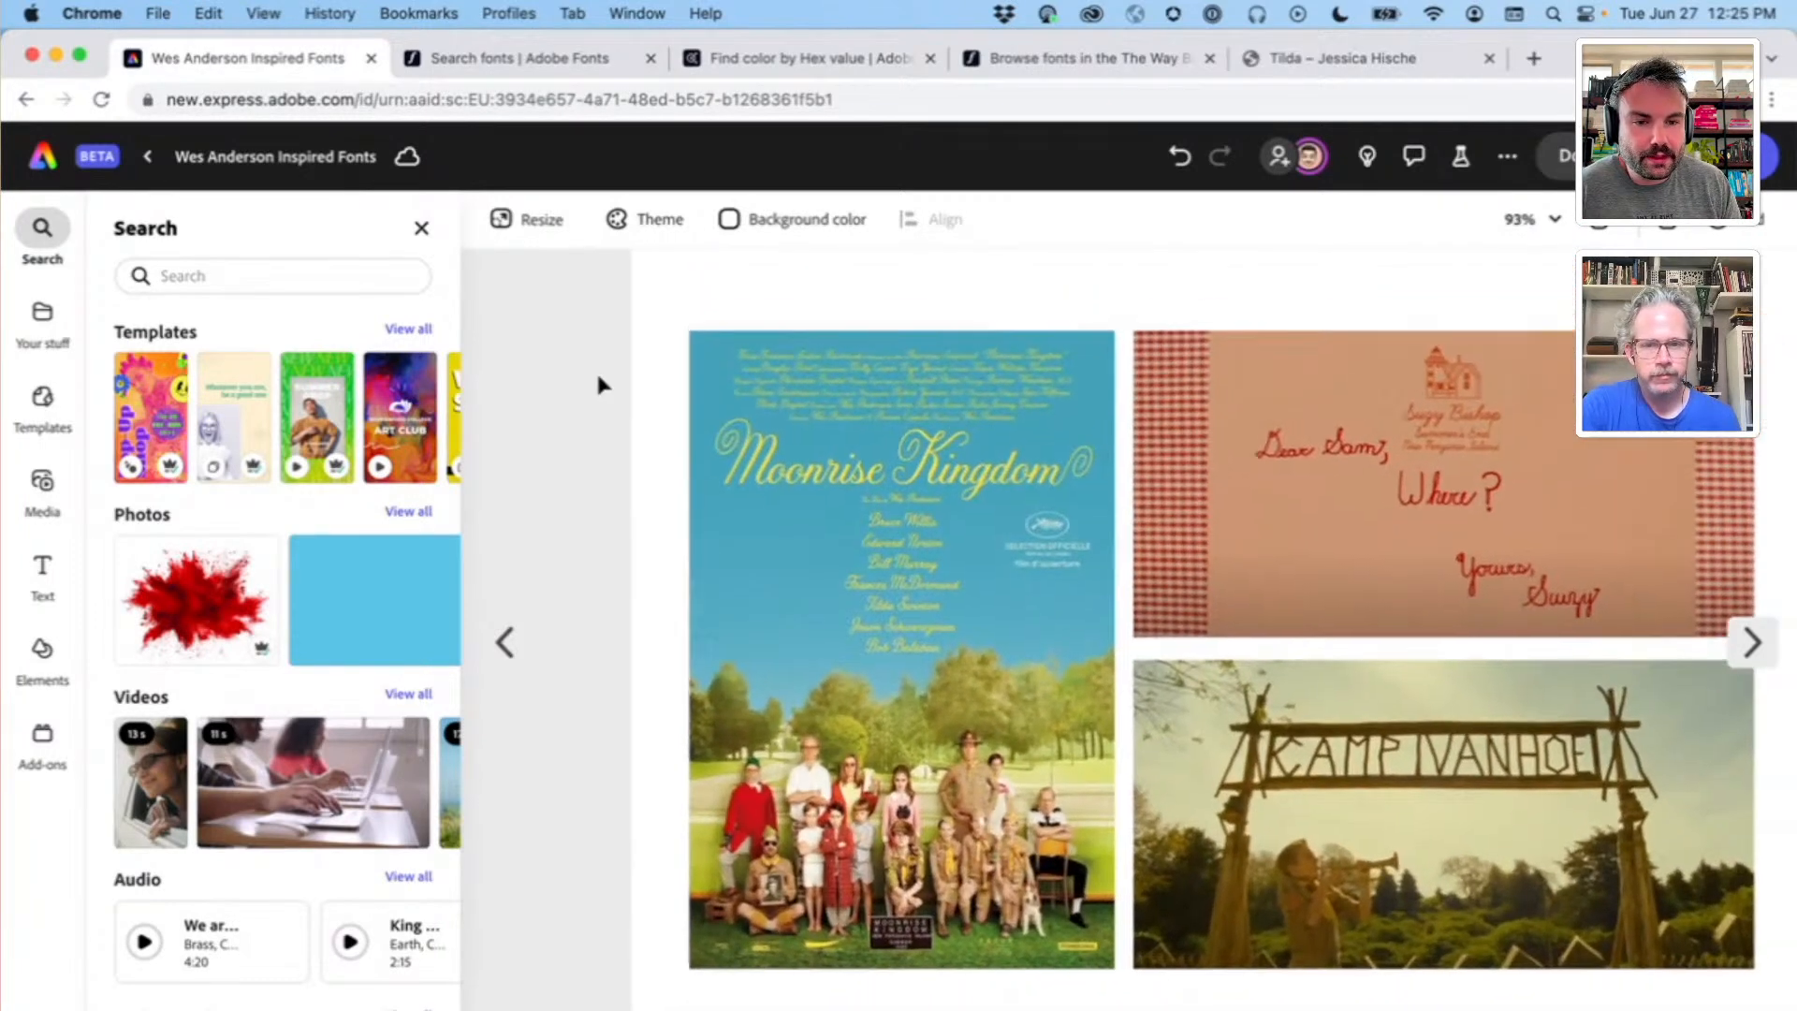
pyautogui.scroll(1, 543, 379)
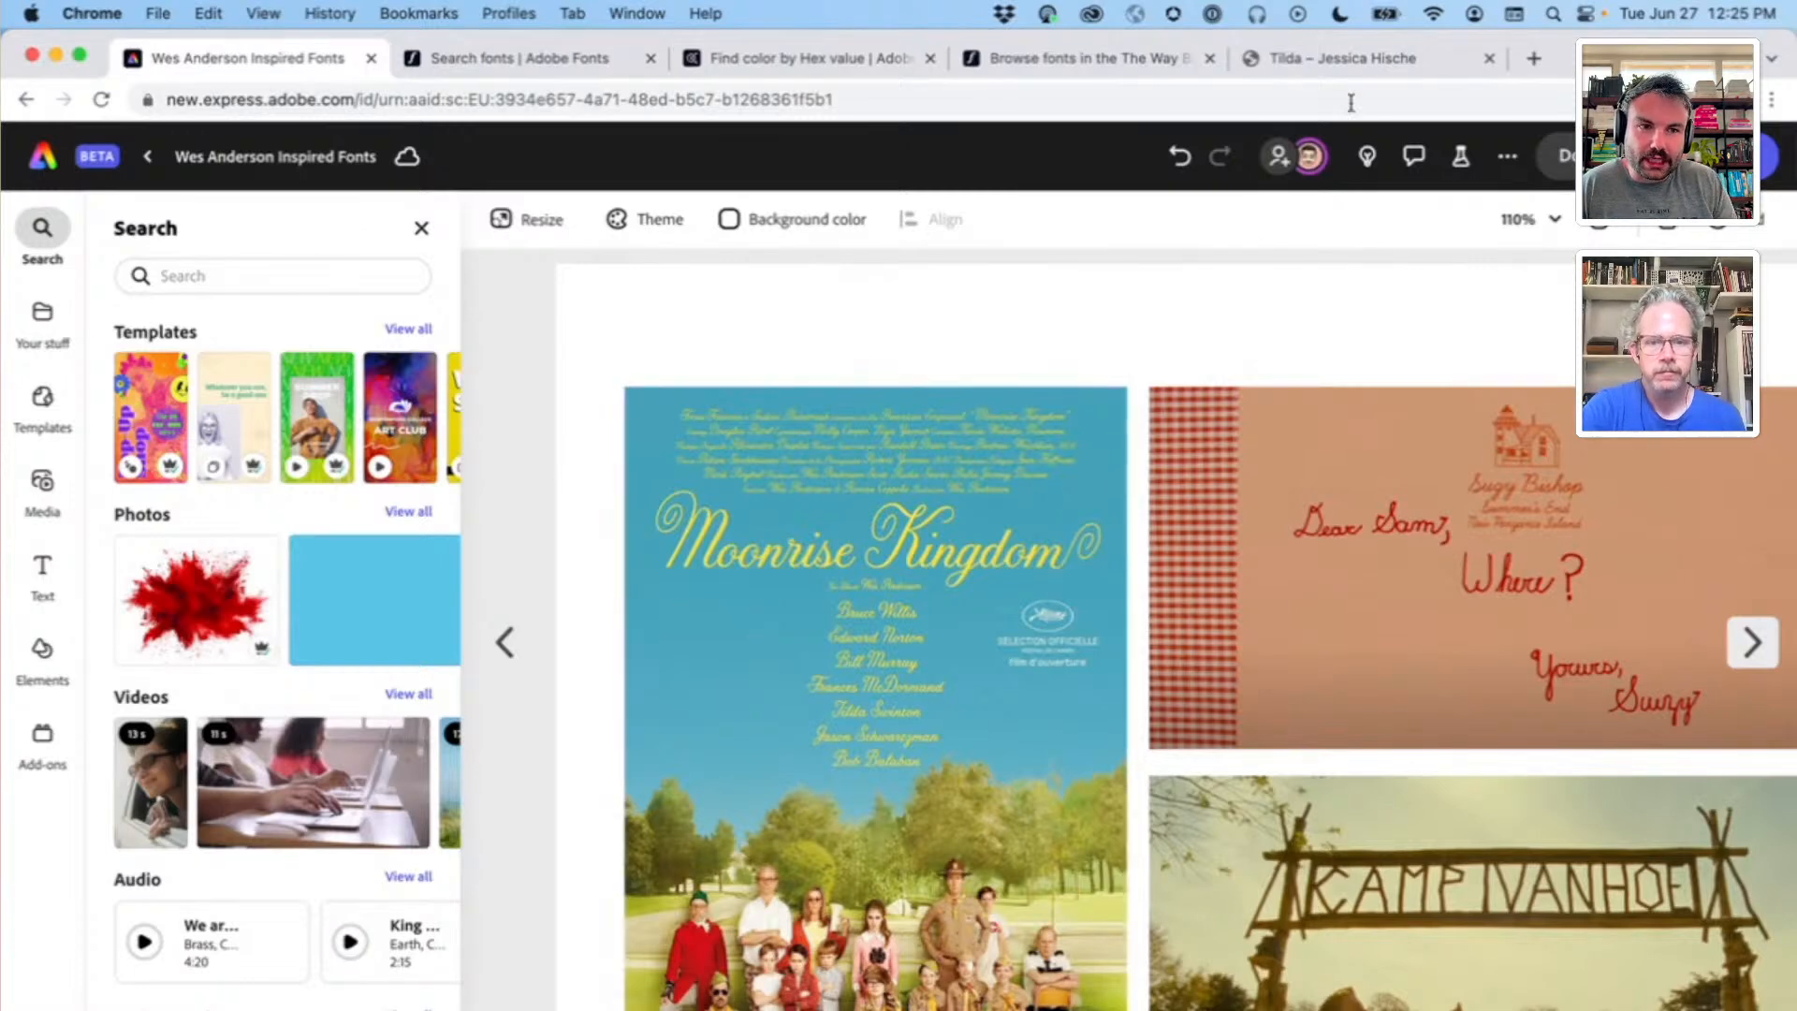
# Step: Switch to the Tilda typeface product page and view its description and script sample
pyautogui.click(1415, 69)
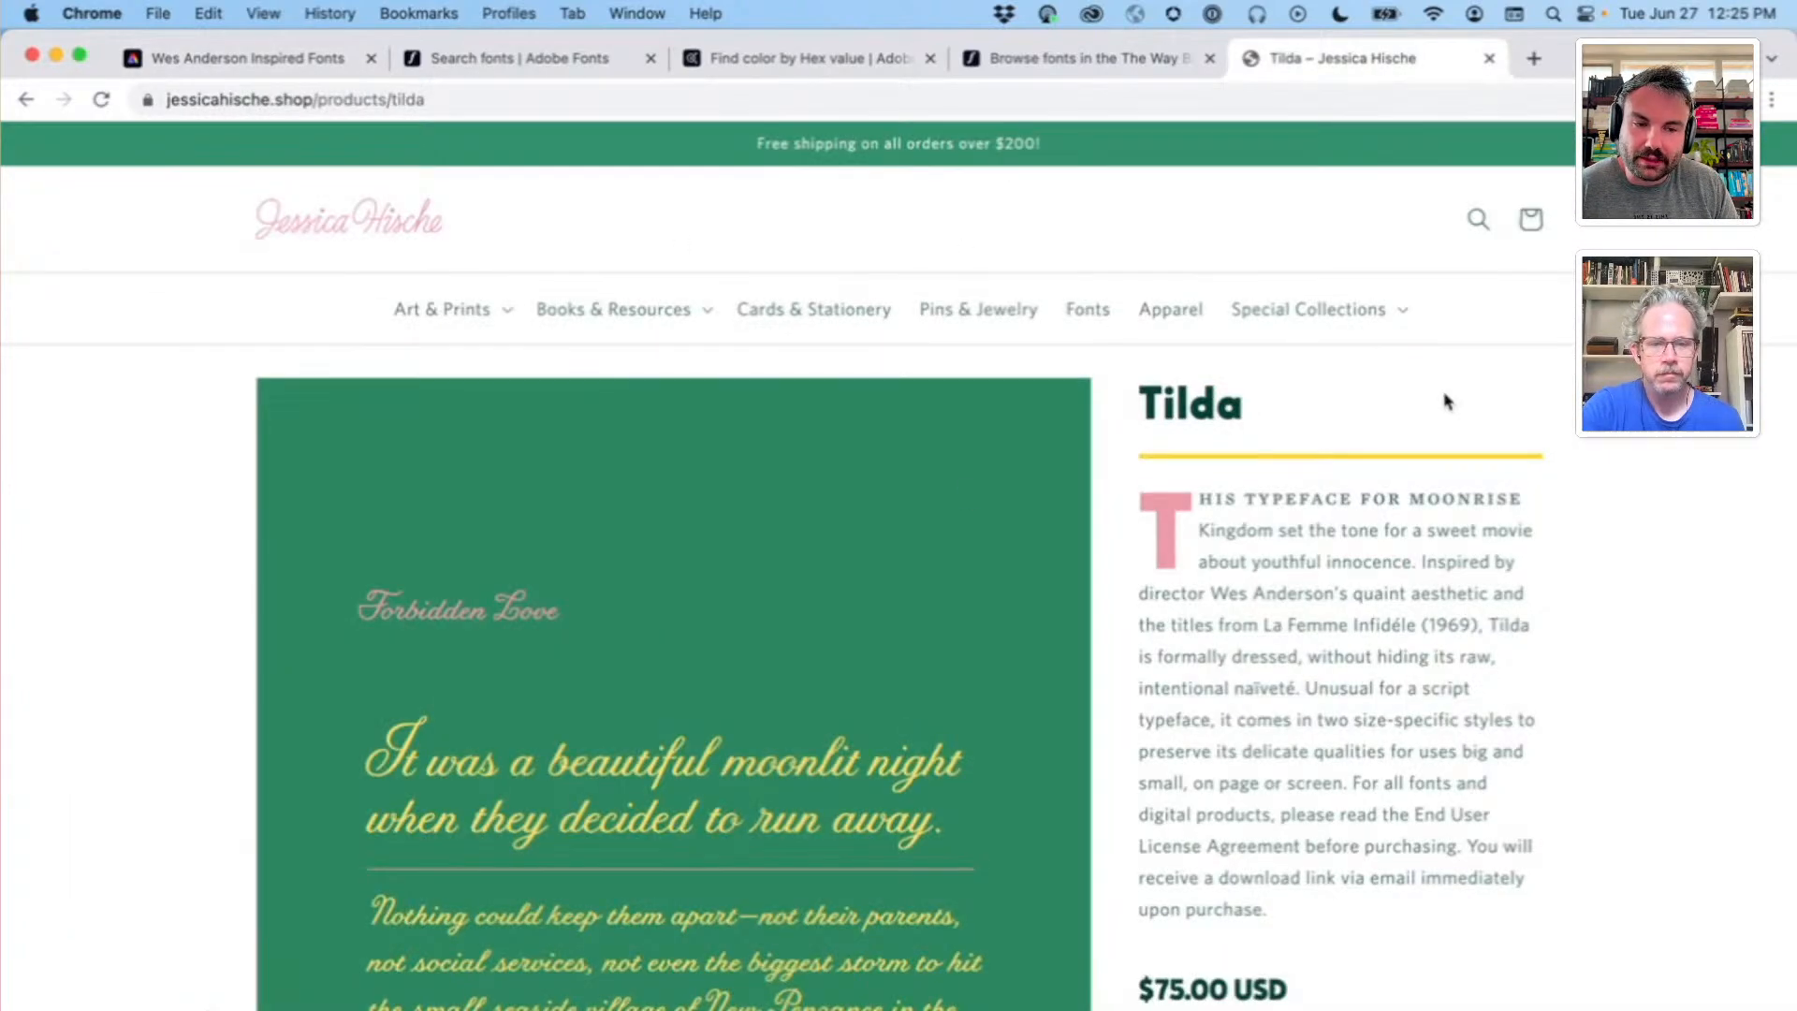
pyautogui.scroll(-1, 1446, 400)
pyautogui.scroll(1, 1445, 401)
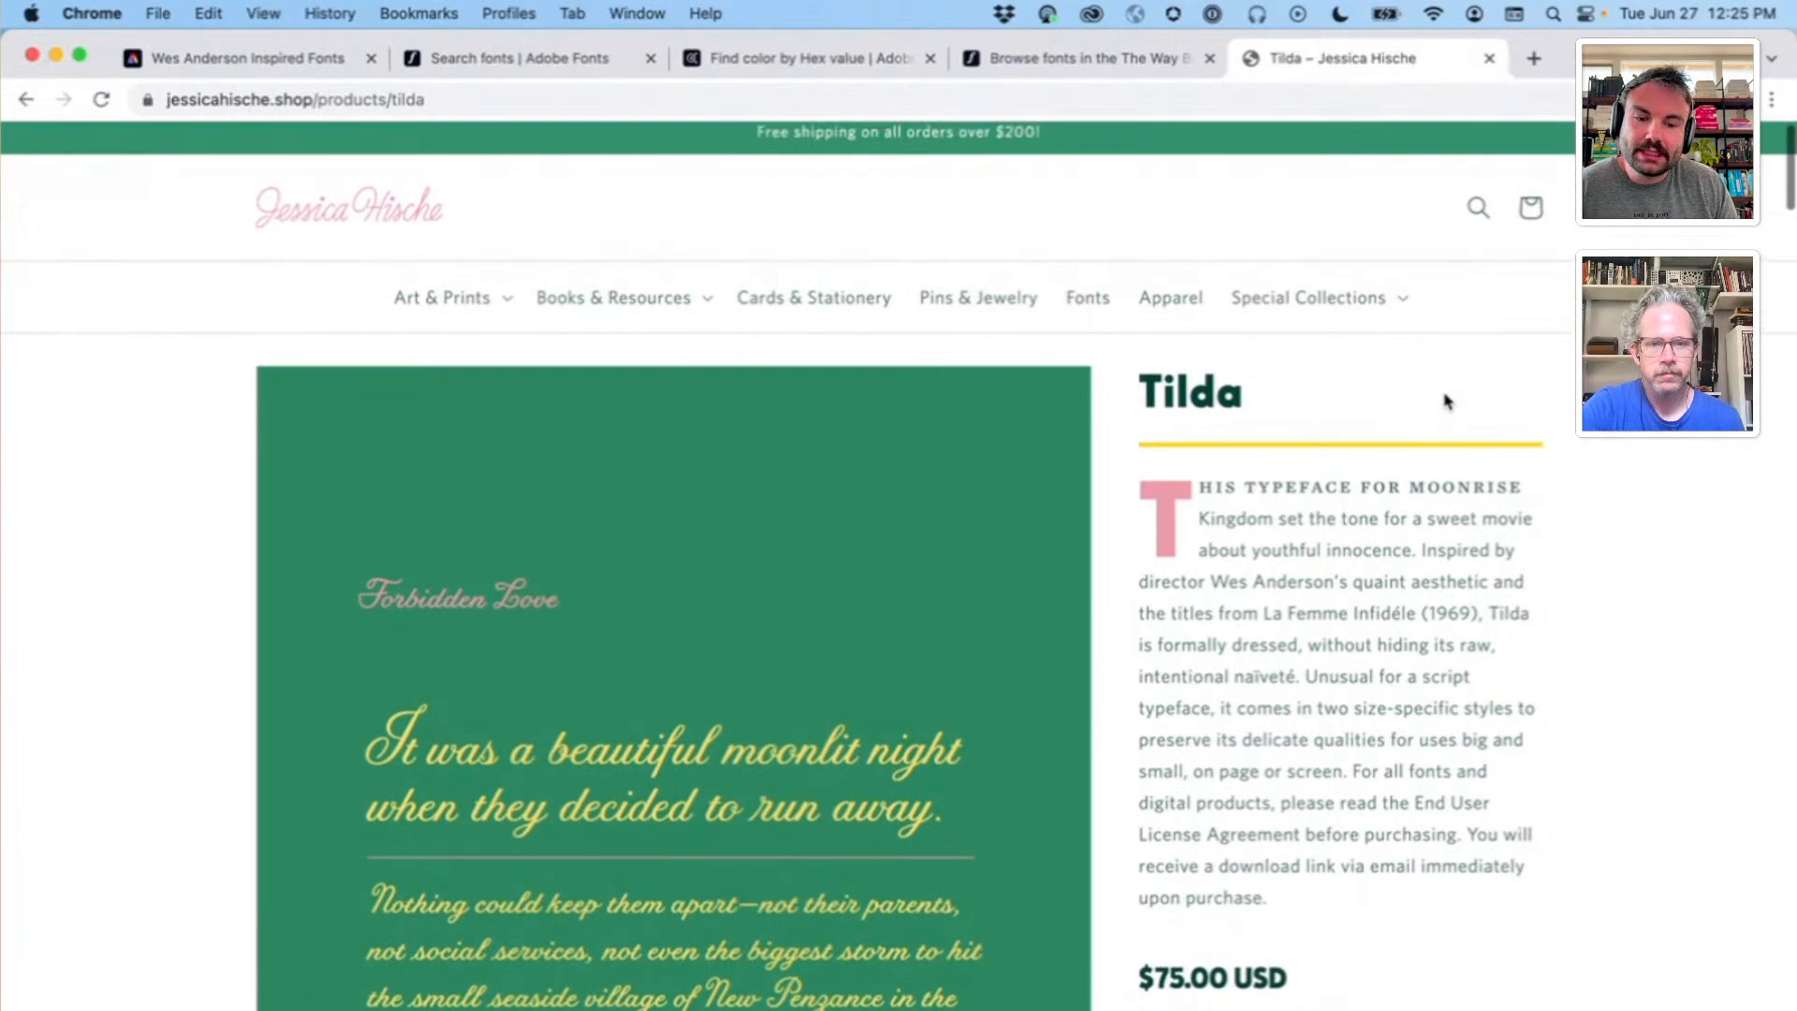
# Step: Go back to the Wes Anderson Inspired Fonts project and compare the Moonrise Kingdom poster script with the handwritten letter and camp sign
pyautogui.click(260, 63)
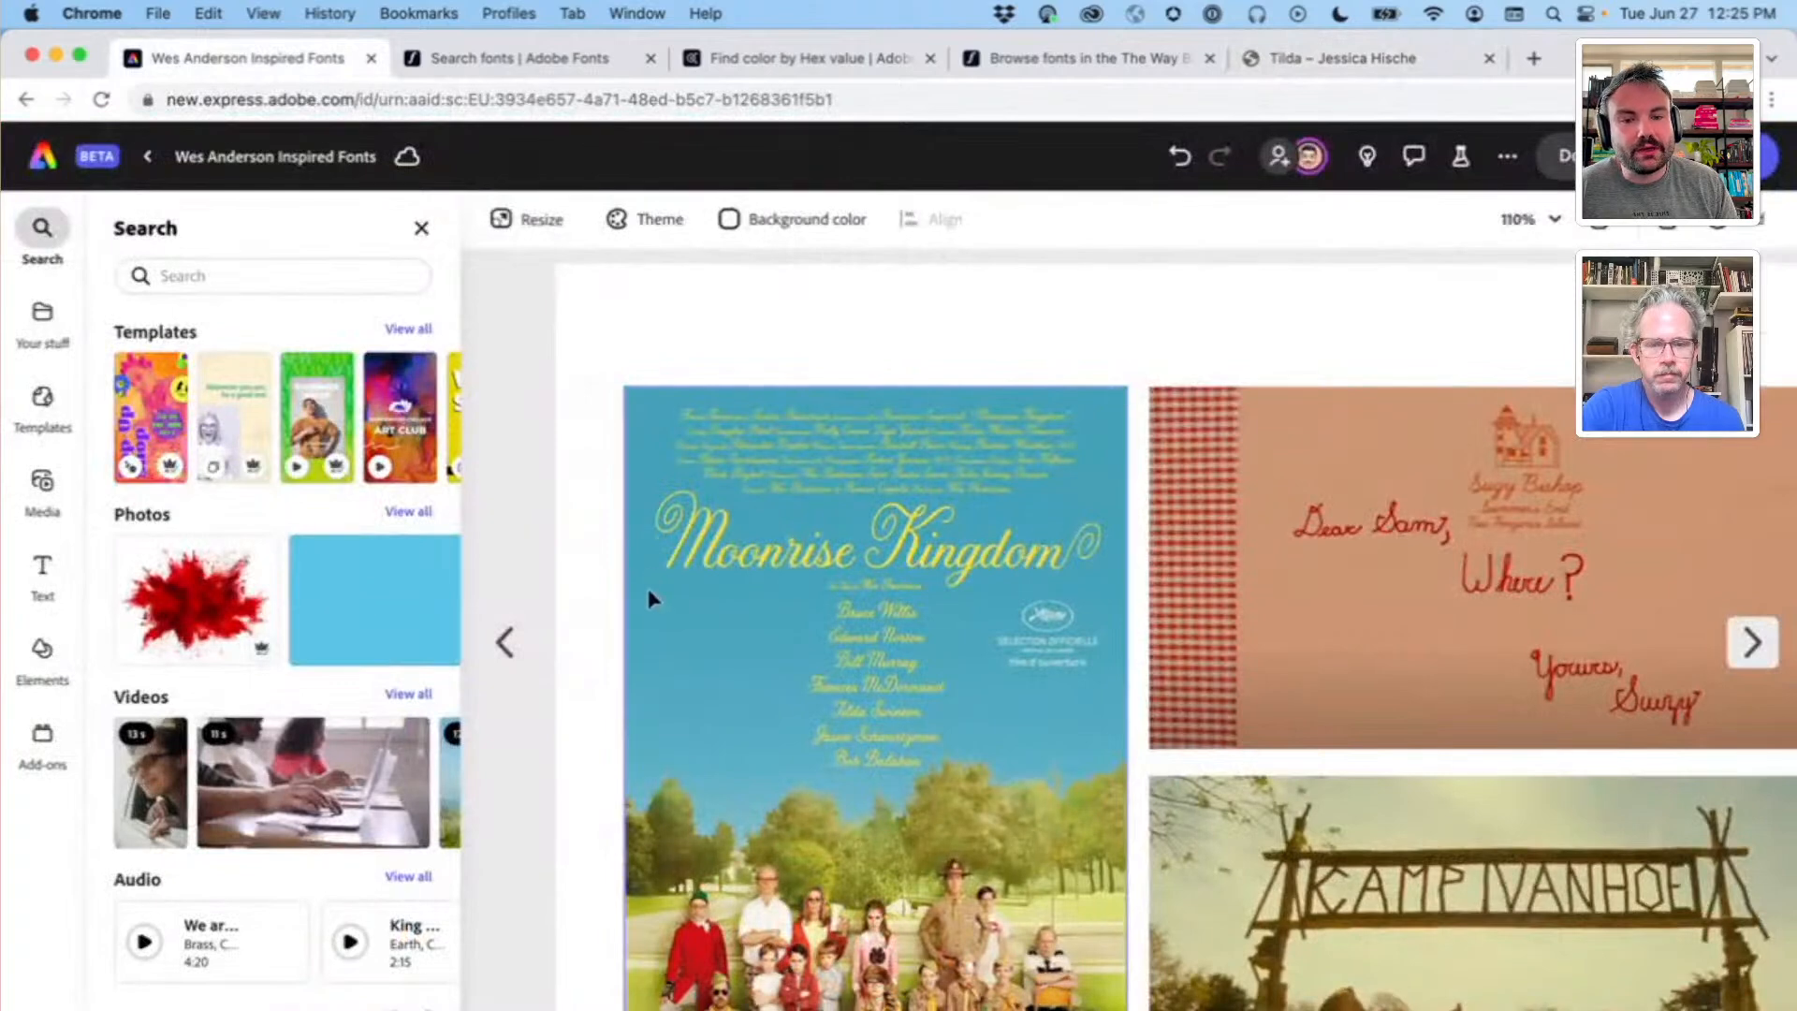
pyautogui.scroll(-1, 1100, 629)
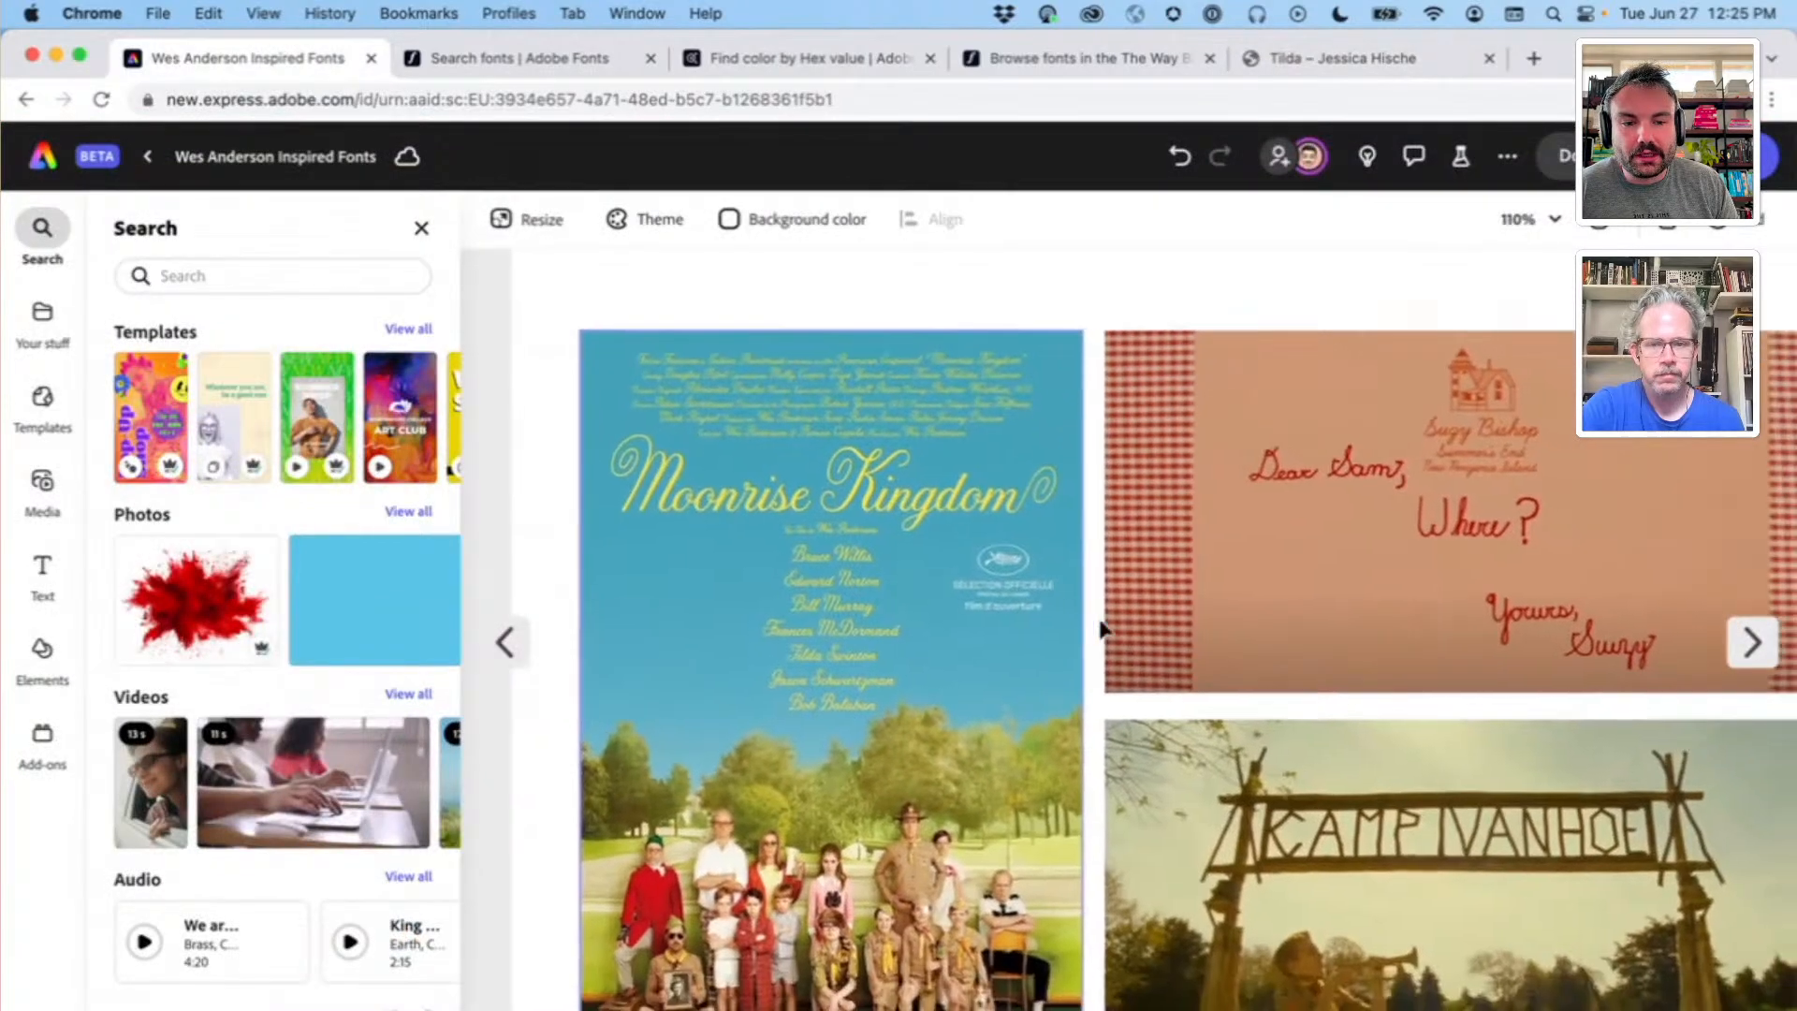
pyautogui.scroll(-1, 1101, 629)
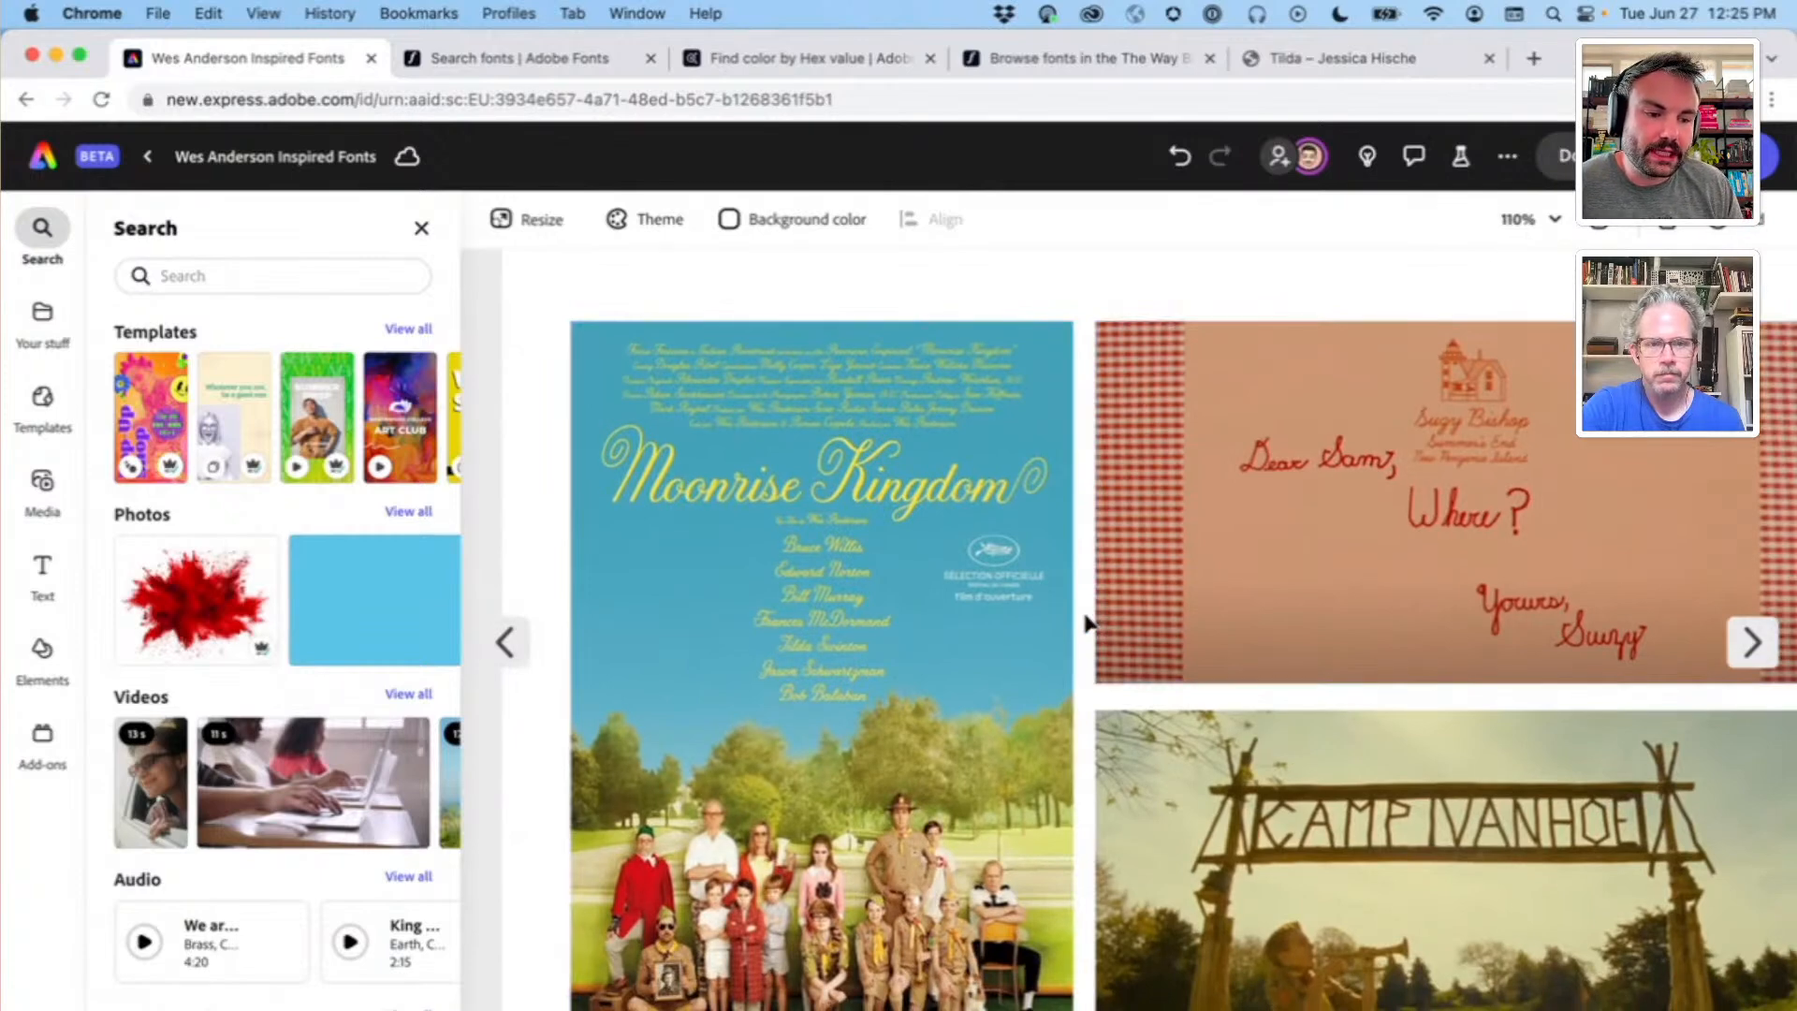
pyautogui.scroll(-1, 1088, 624)
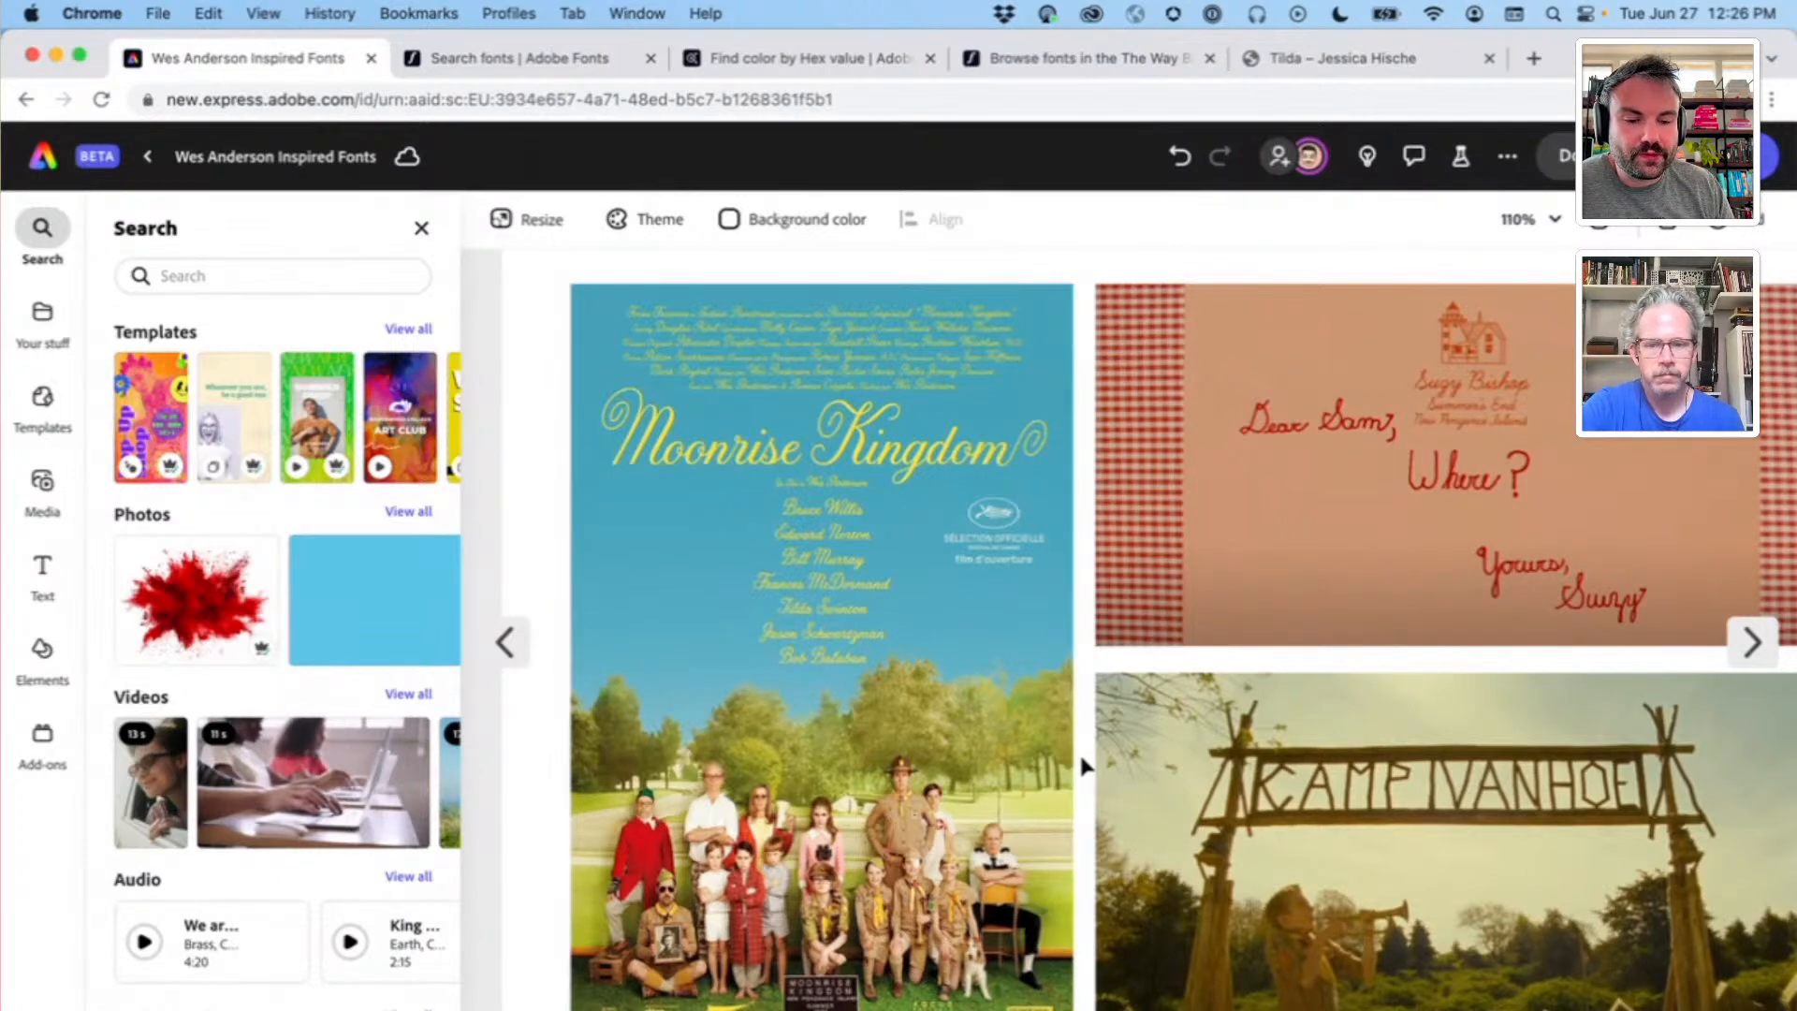
pyautogui.scroll(-1, 1080, 750)
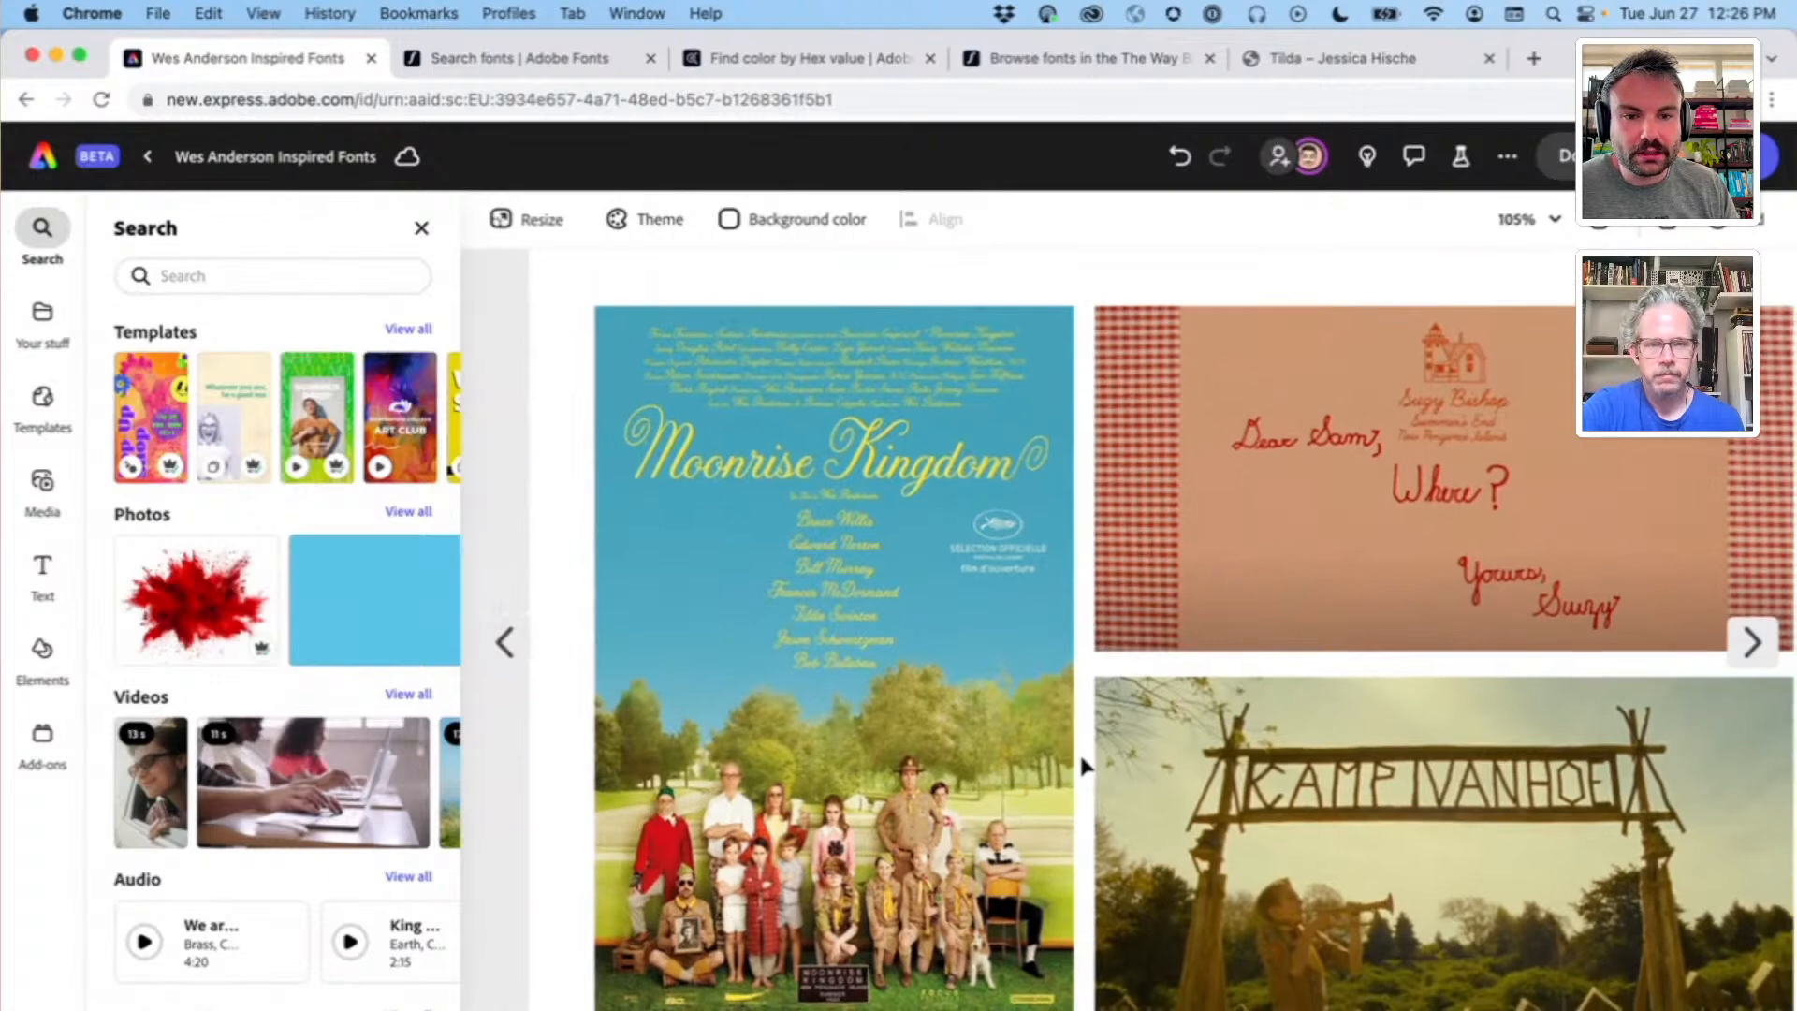
# Step: Select the yellow Moonrise Kingdom sample text to check its font, deselect it and compare it with the poster script
pyautogui.scroll(-4, 1080, 751)
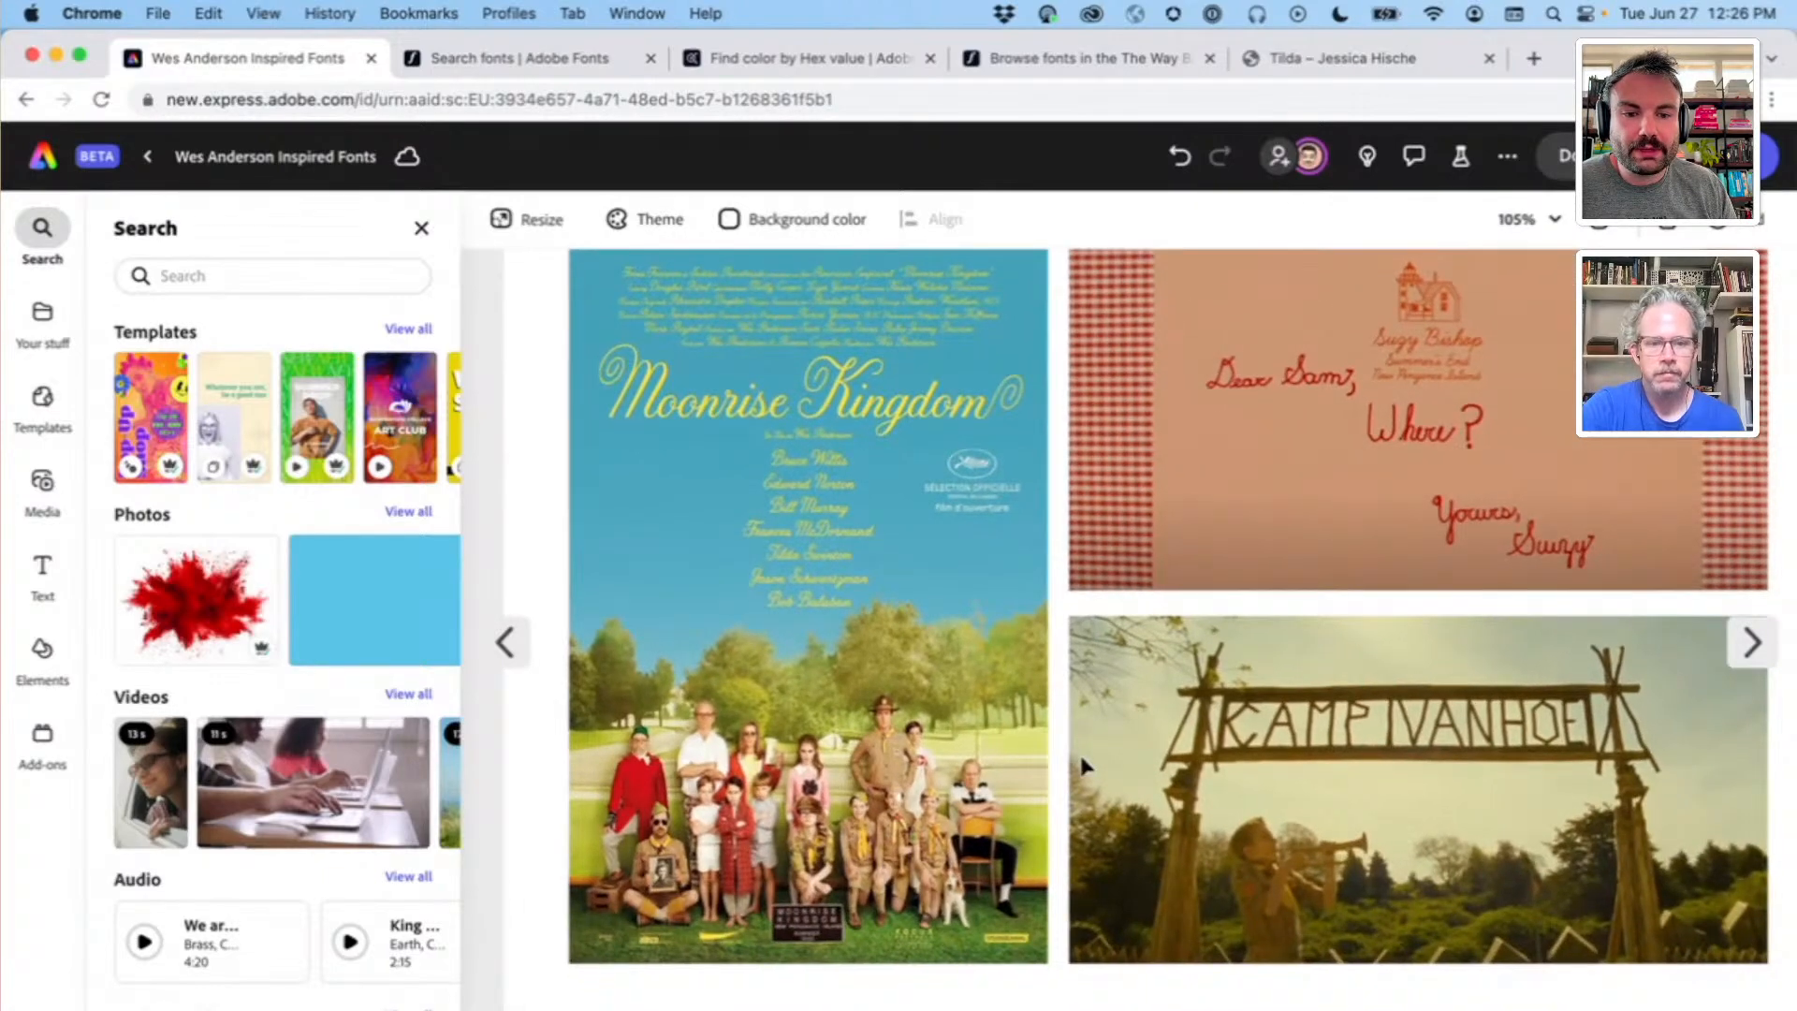
pyautogui.scroll(-3, 1083, 765)
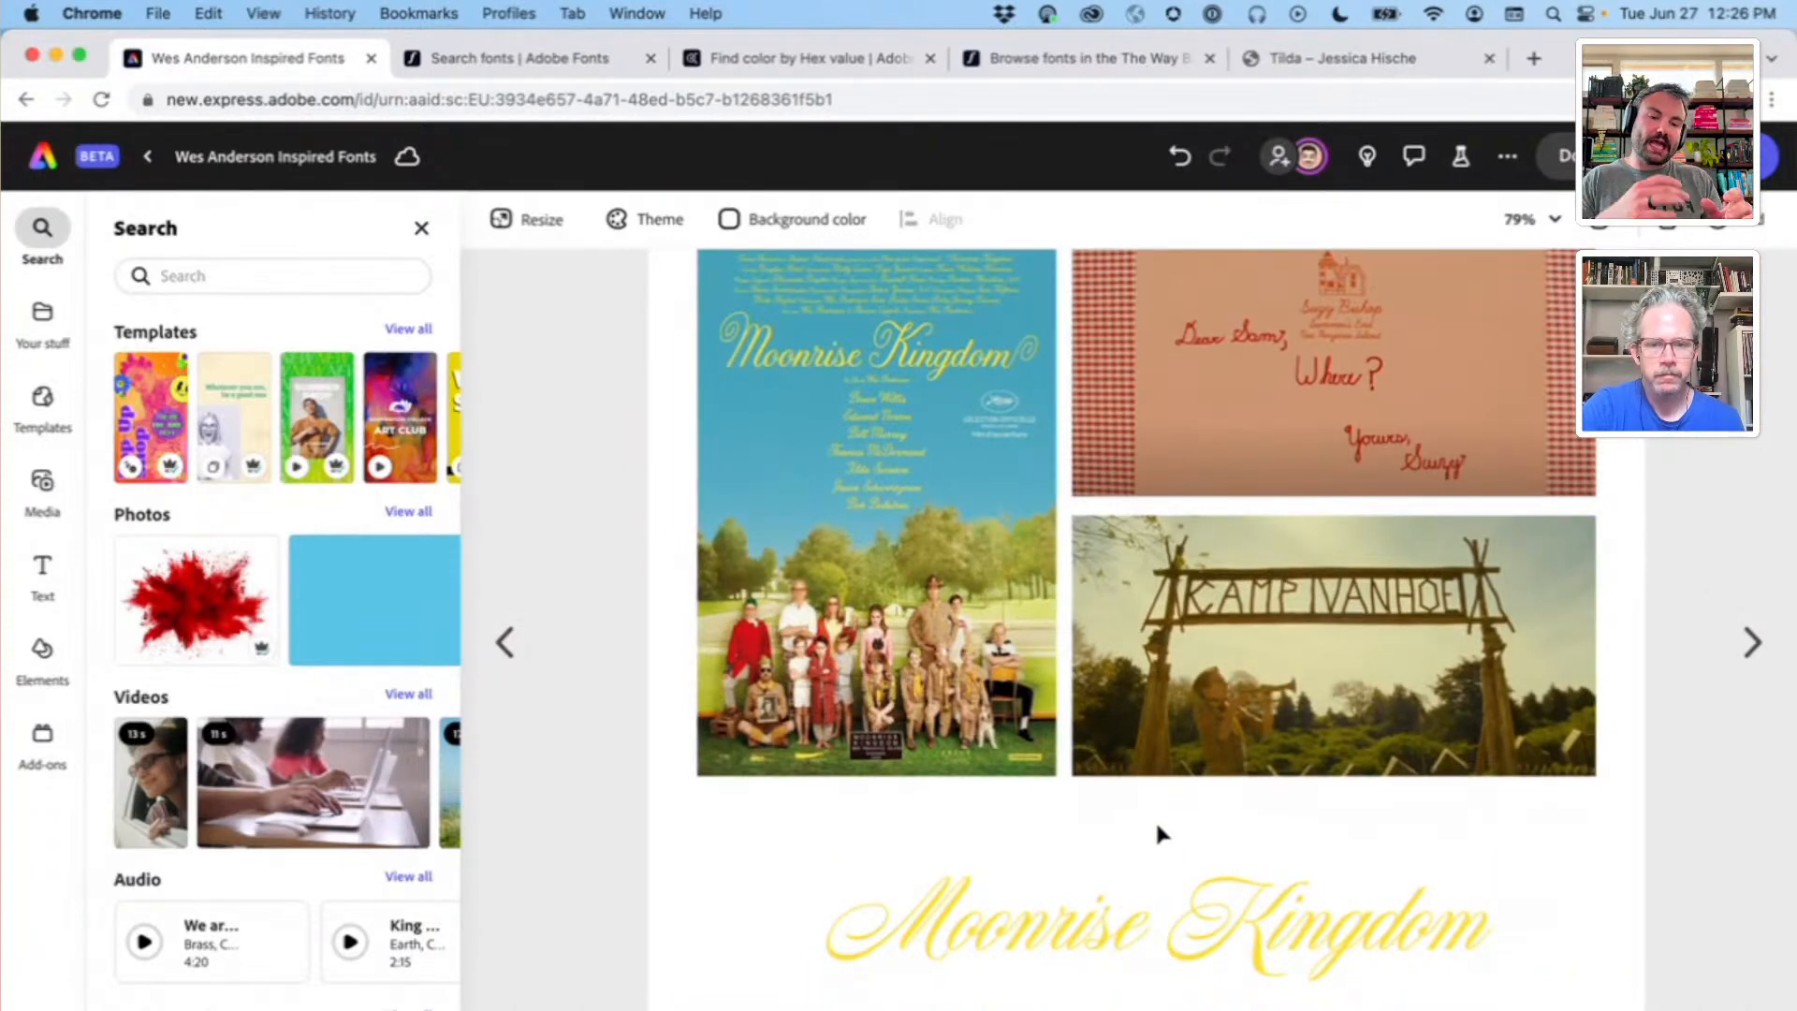
pyautogui.click(1029, 922)
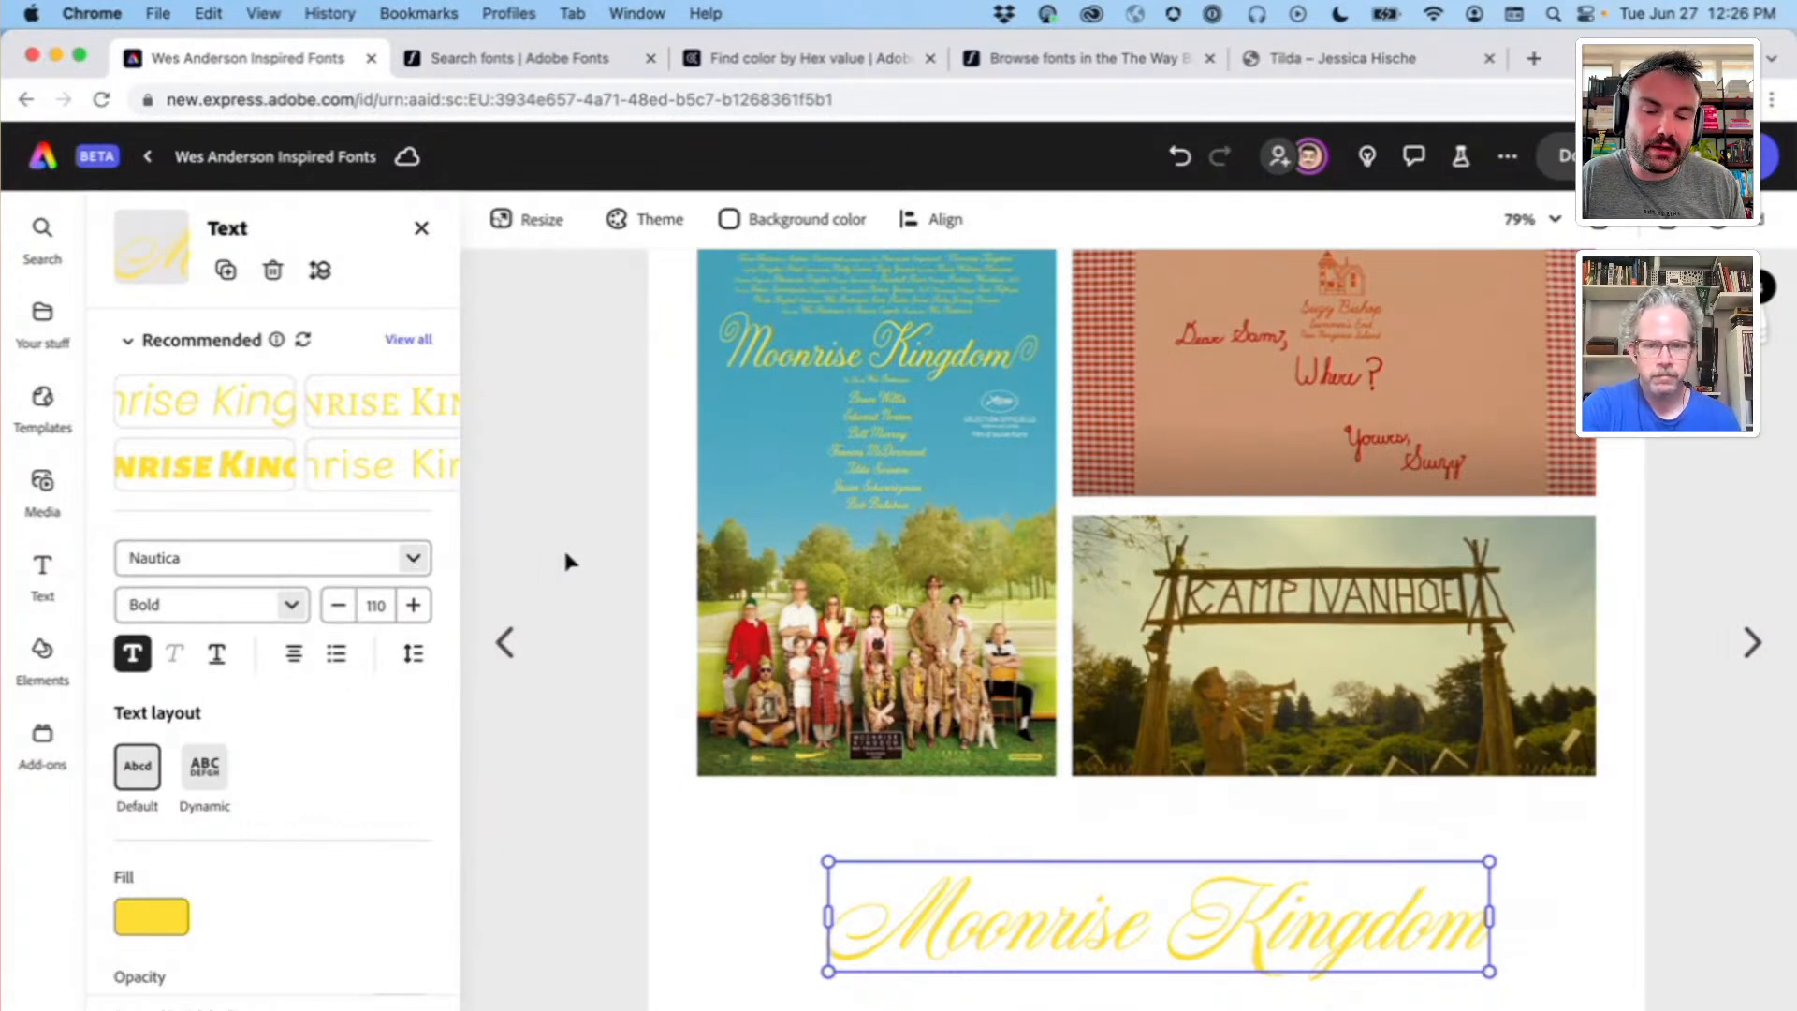
pyautogui.scroll(2, 608, 567)
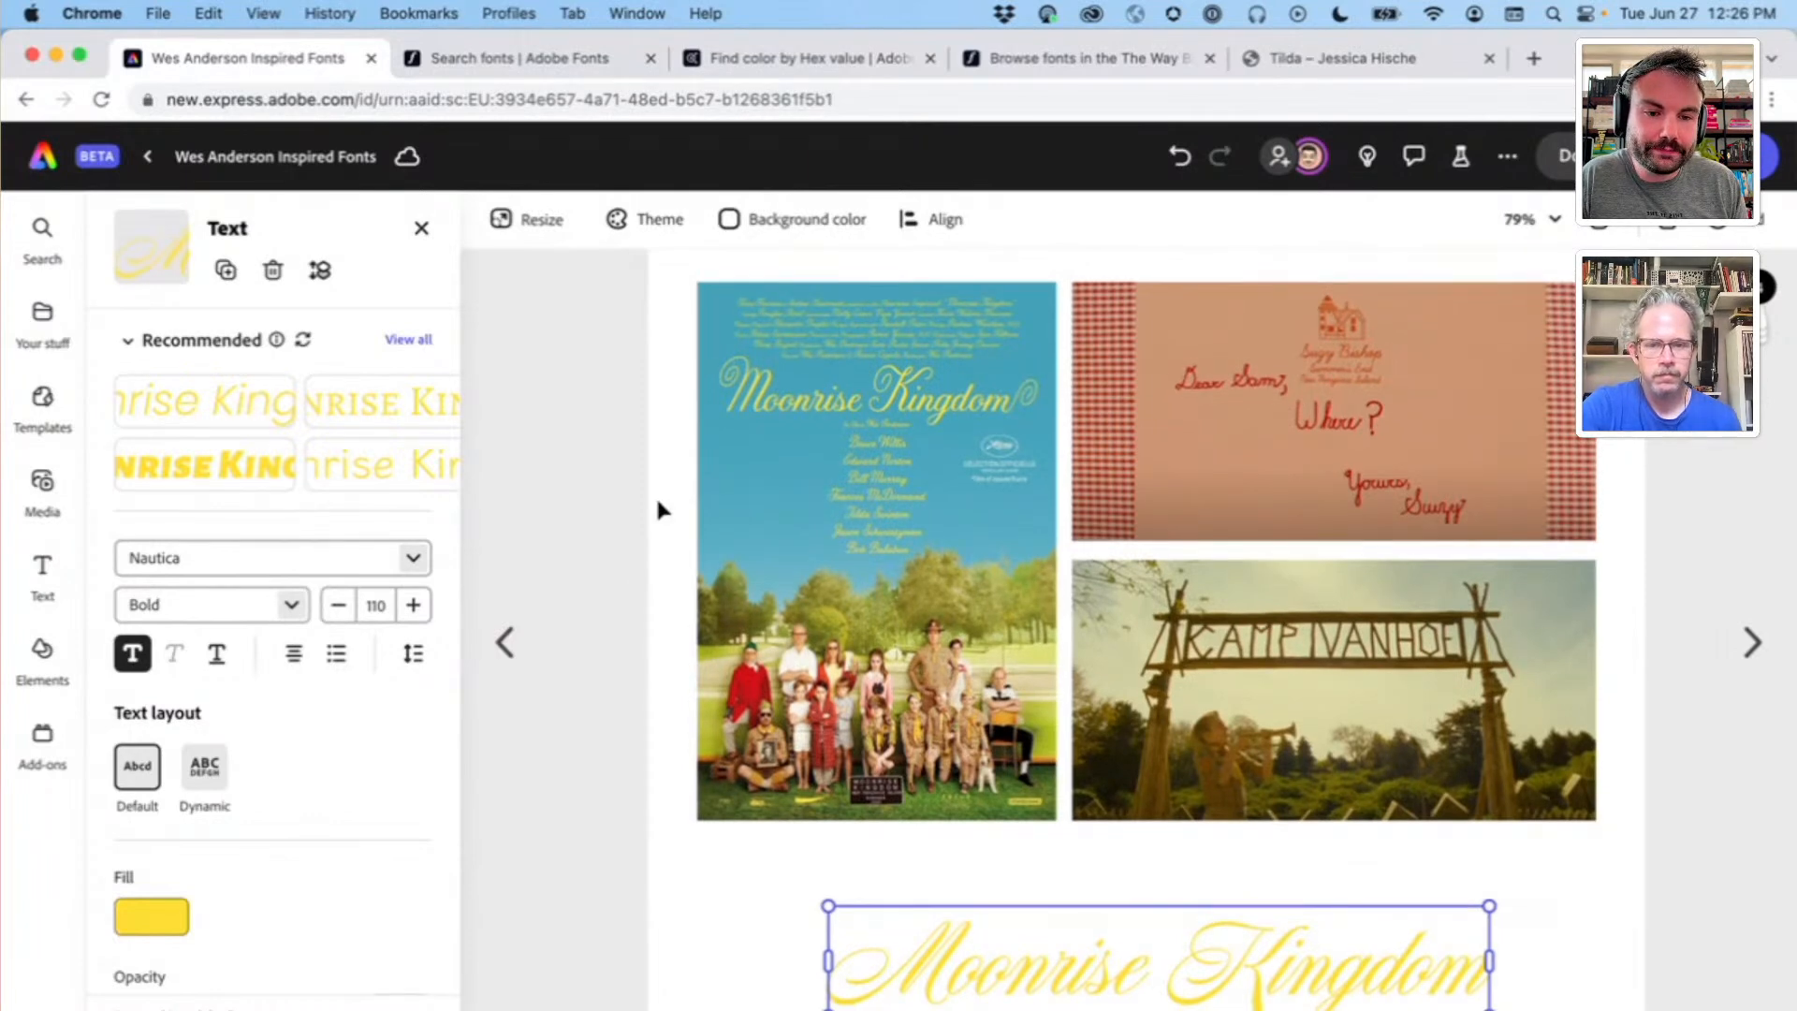
pyautogui.click(609, 349)
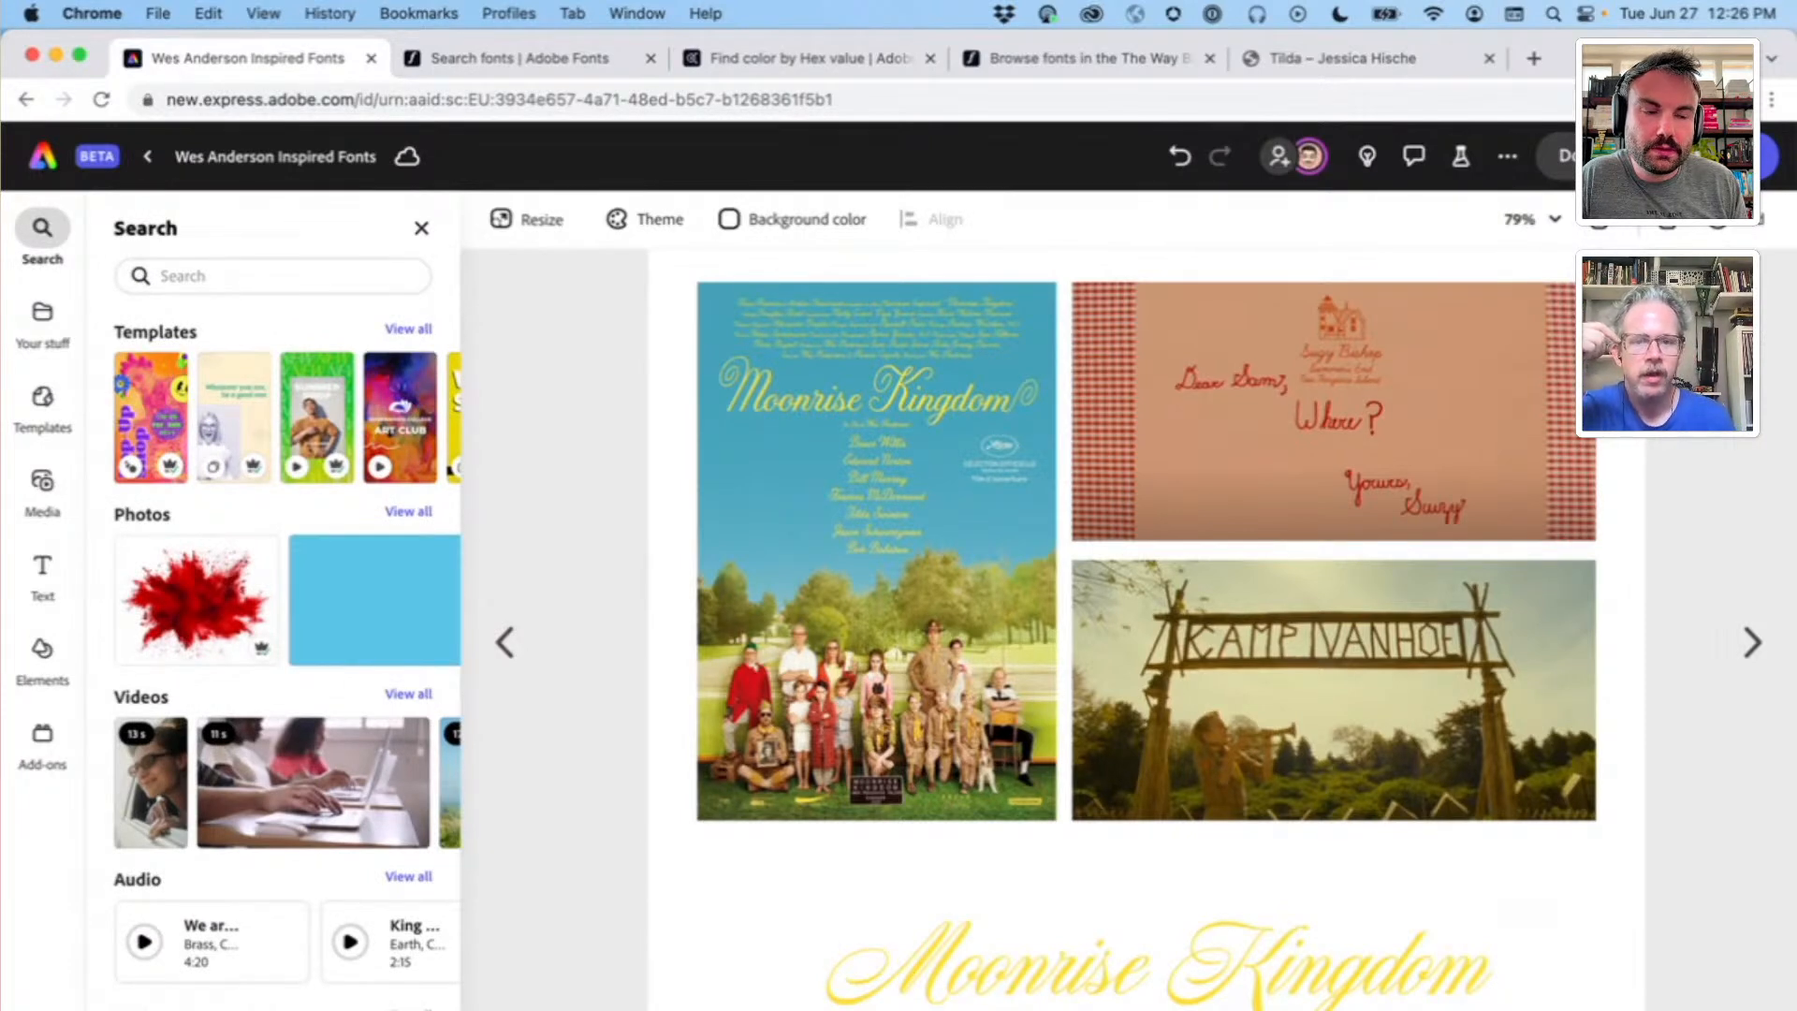
pyautogui.scroll(-2, 1123, 628)
pyautogui.scroll(1, 1123, 629)
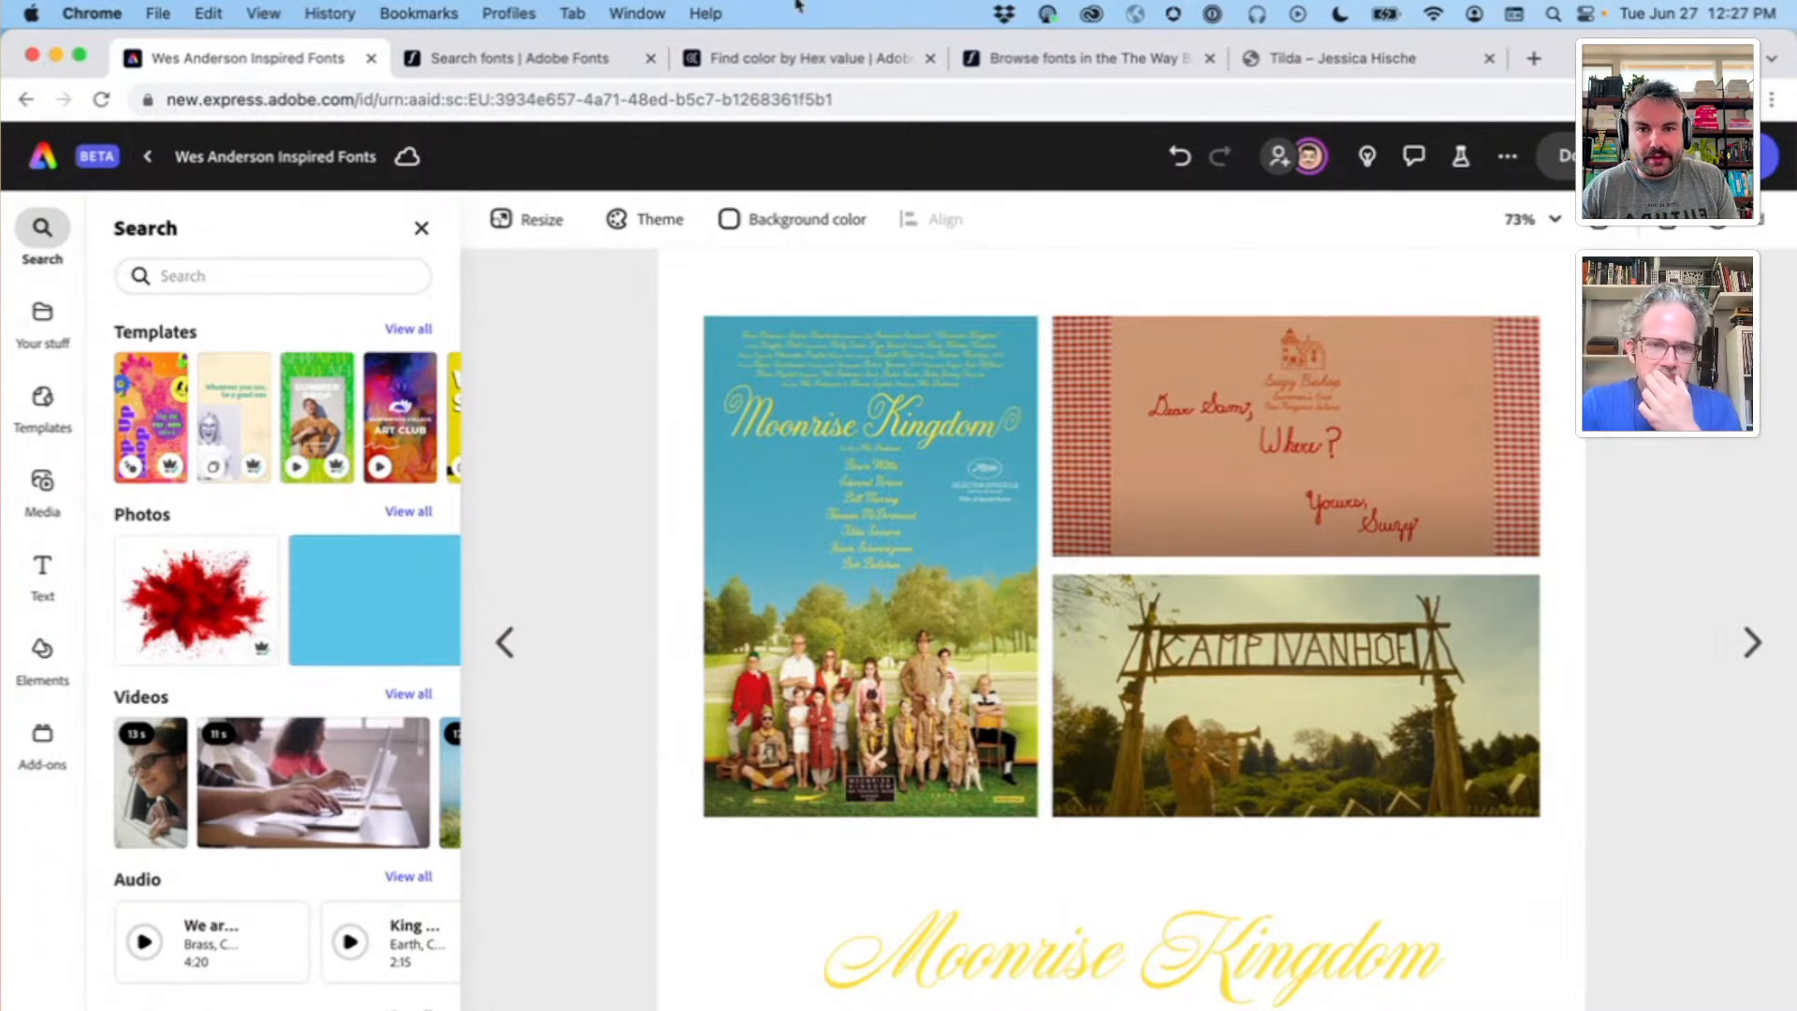
# Step: Switch to the Adobe Fonts search page and look over the tag and classification filters beside the font families
pyautogui.click(490, 57)
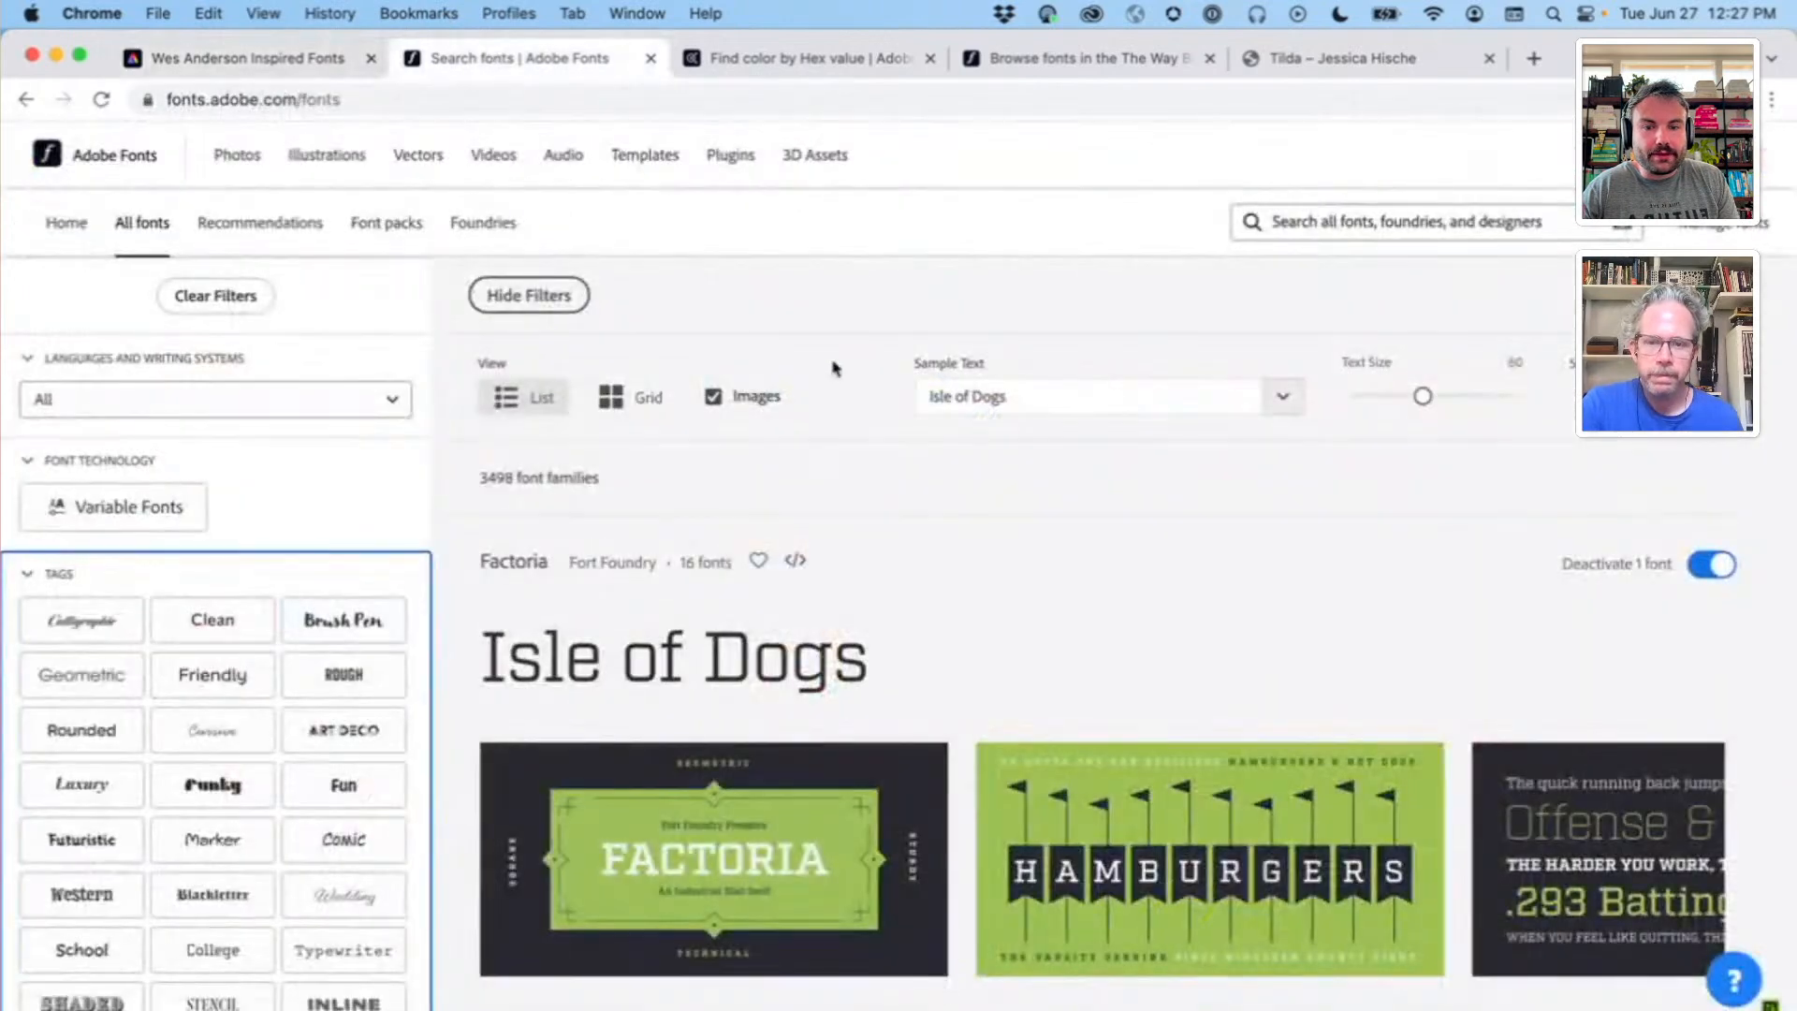
pyautogui.scroll(-1, 1006, 571)
pyautogui.scroll(-5, 1006, 571)
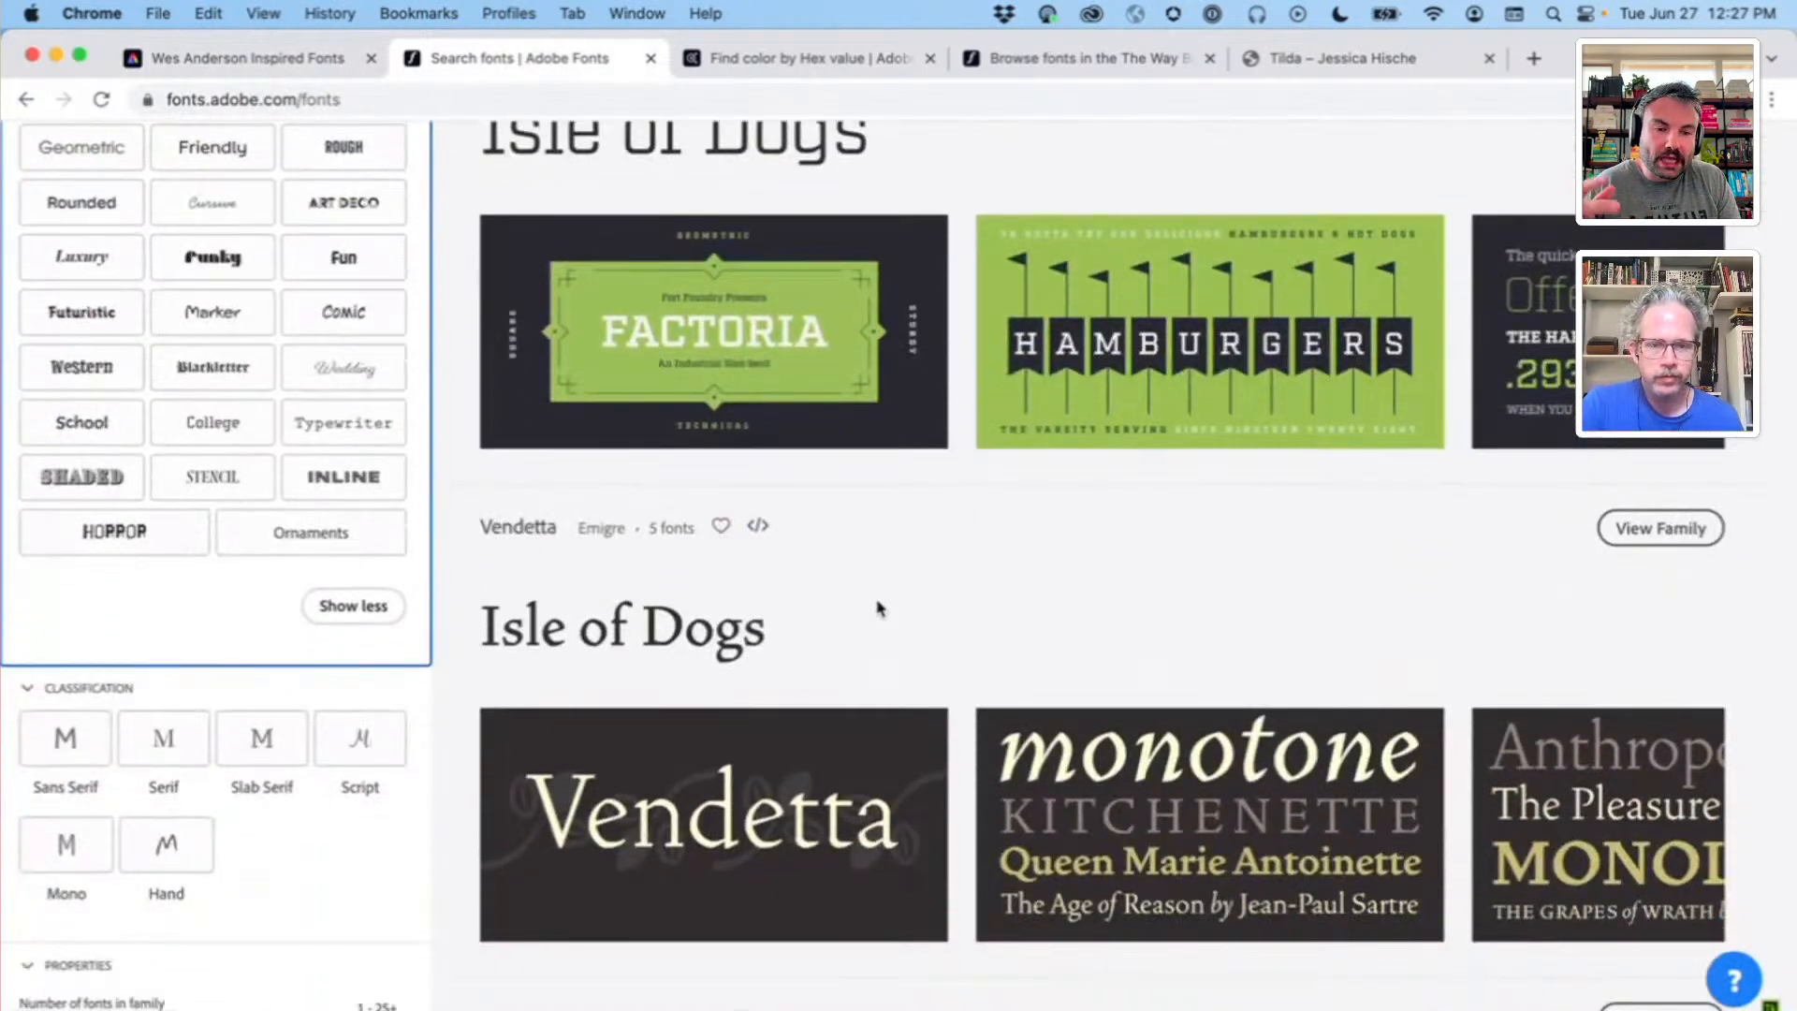
# Step: Return to the Wes Anderson Inspired Fonts project and open the Grand Budapest Hotel page from the overview of all pages
pyautogui.click(309, 70)
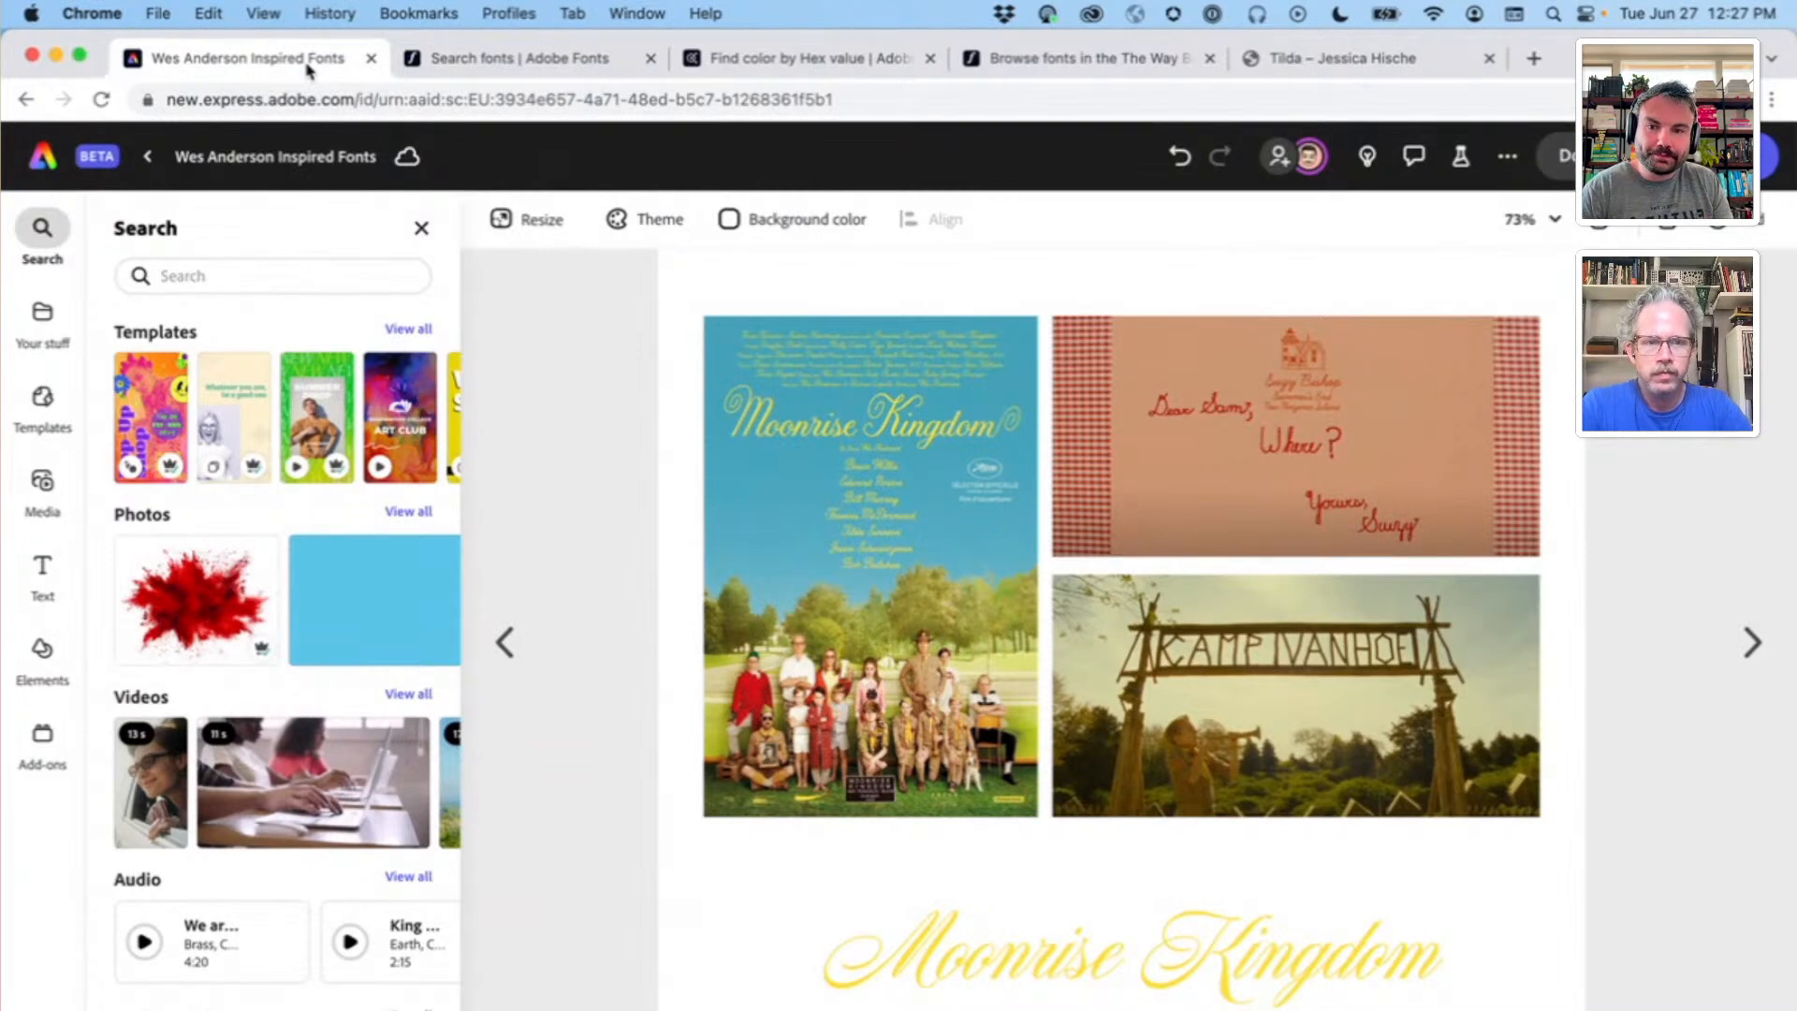
pyautogui.click(1599, 221)
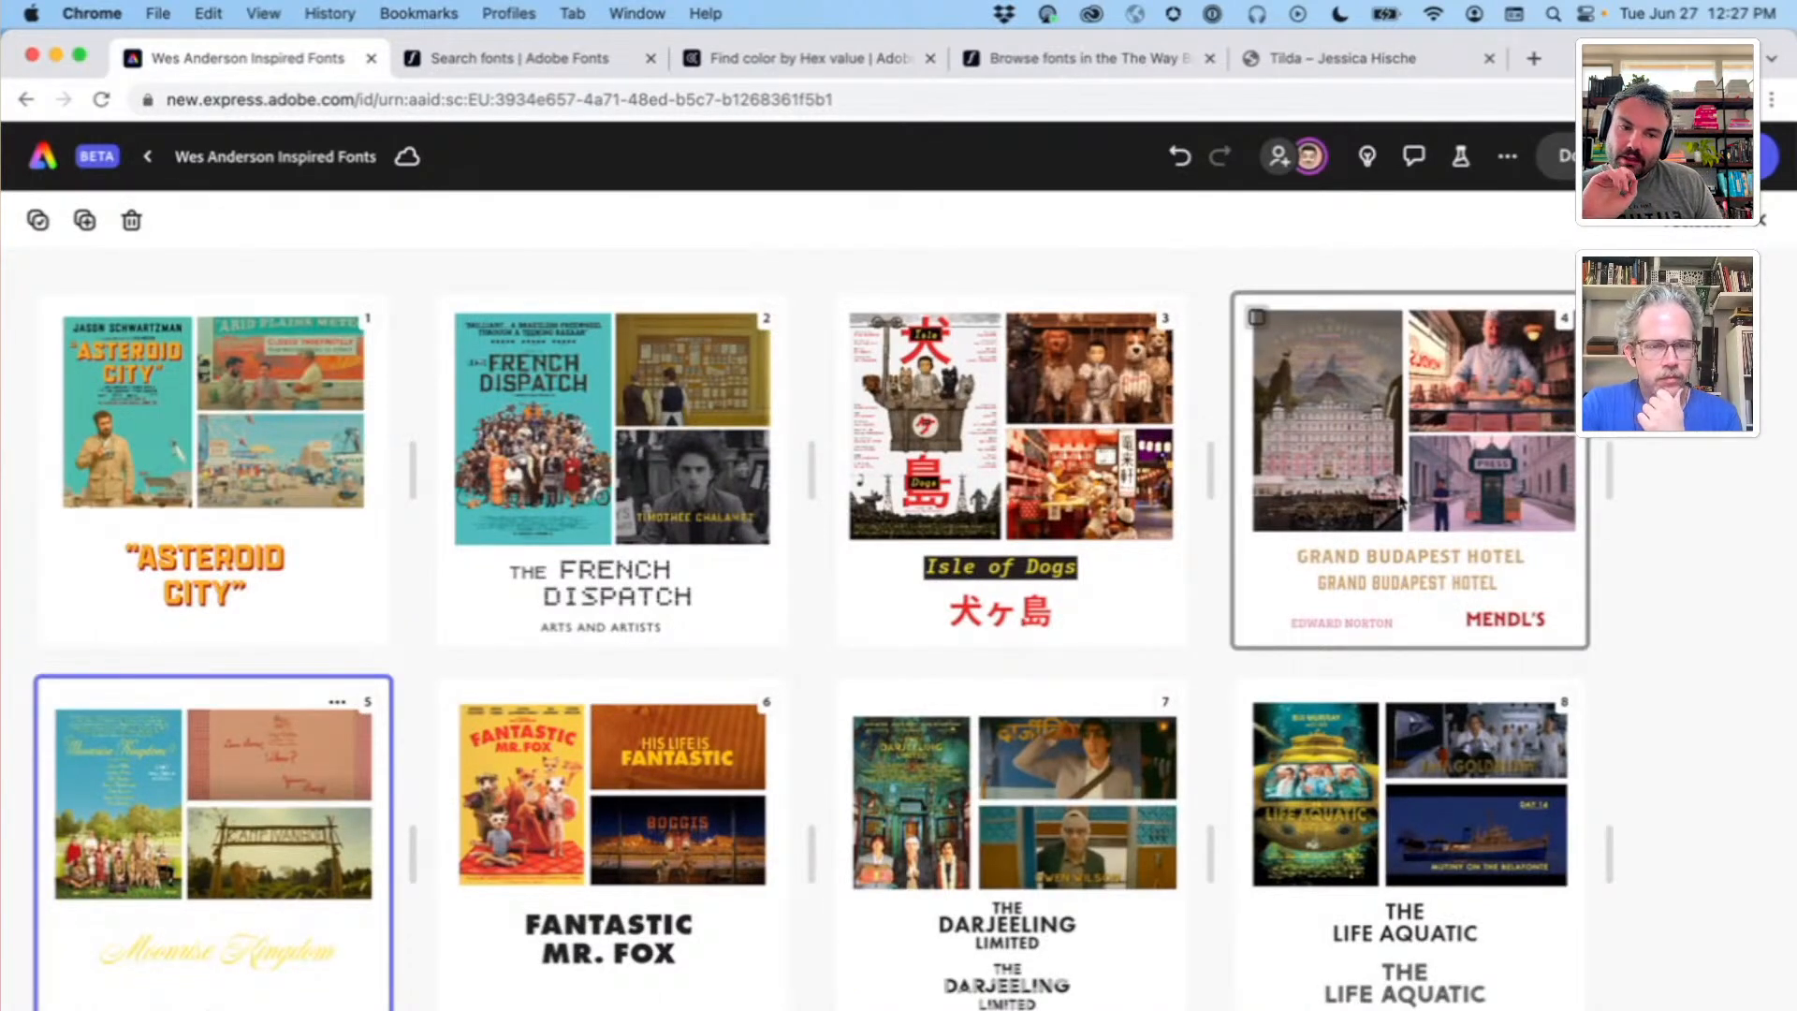
pyautogui.click(1401, 500)
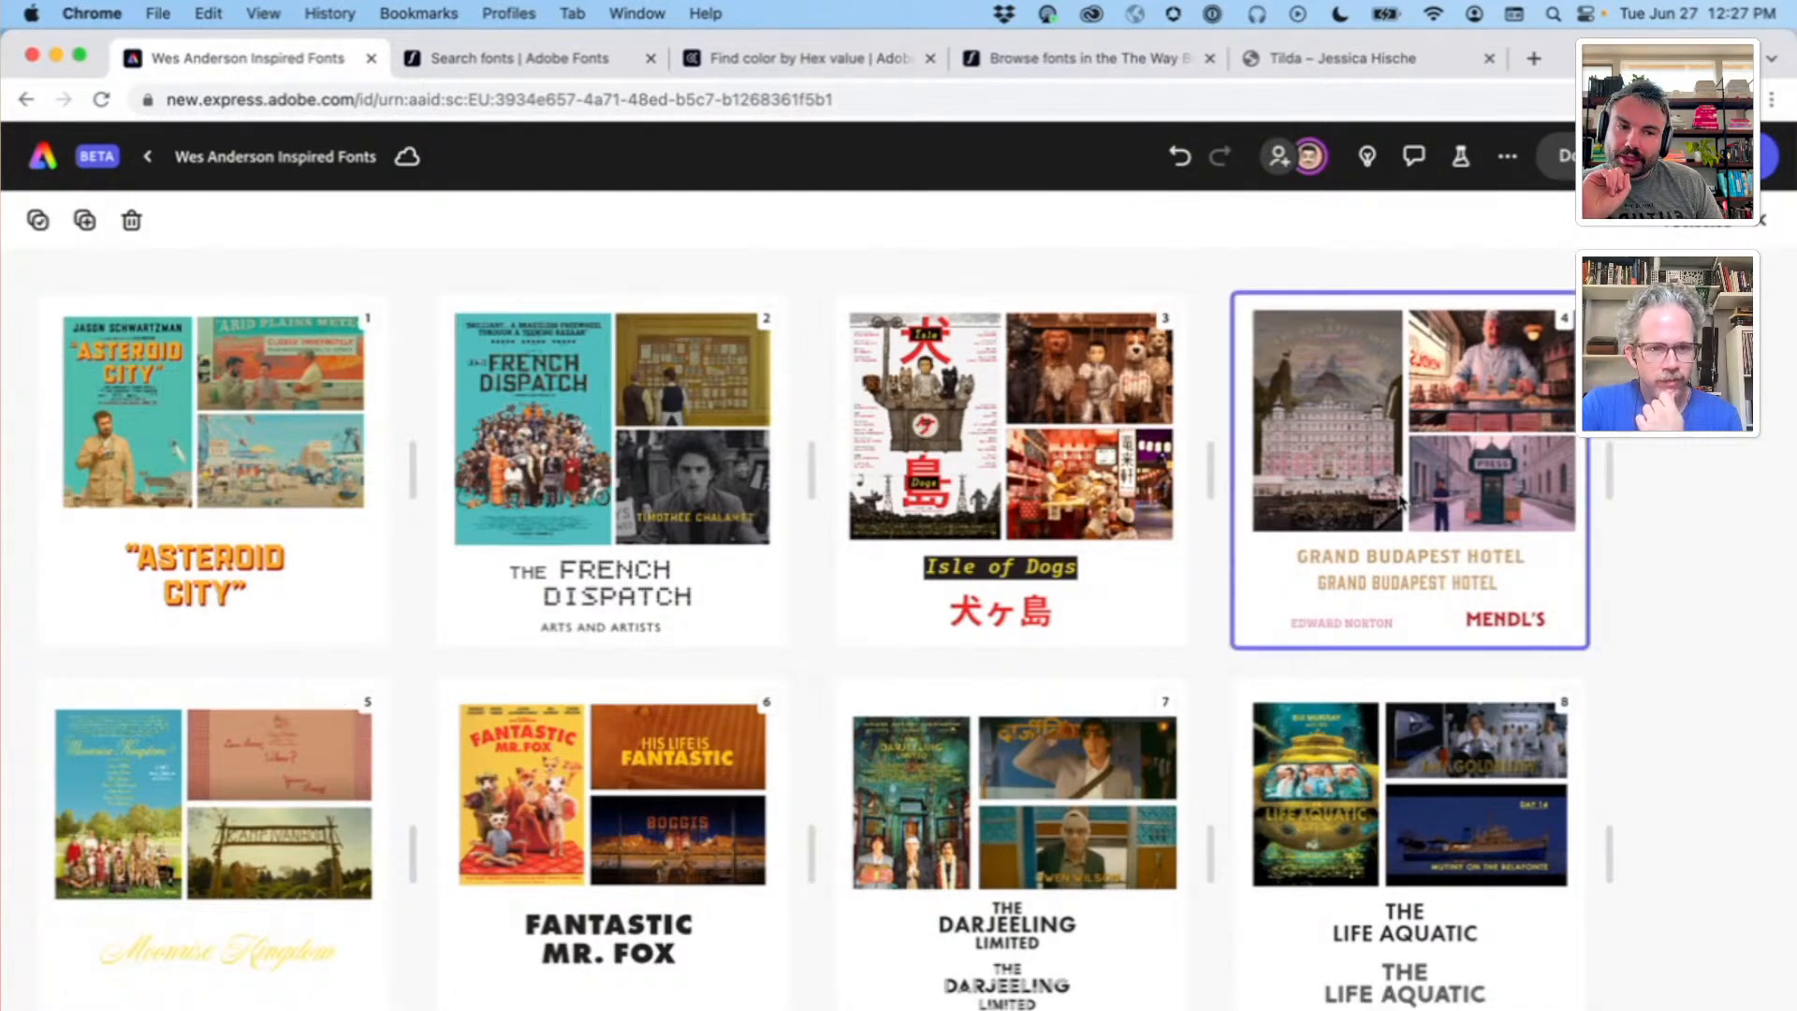
pyautogui.doubleClick(1401, 501)
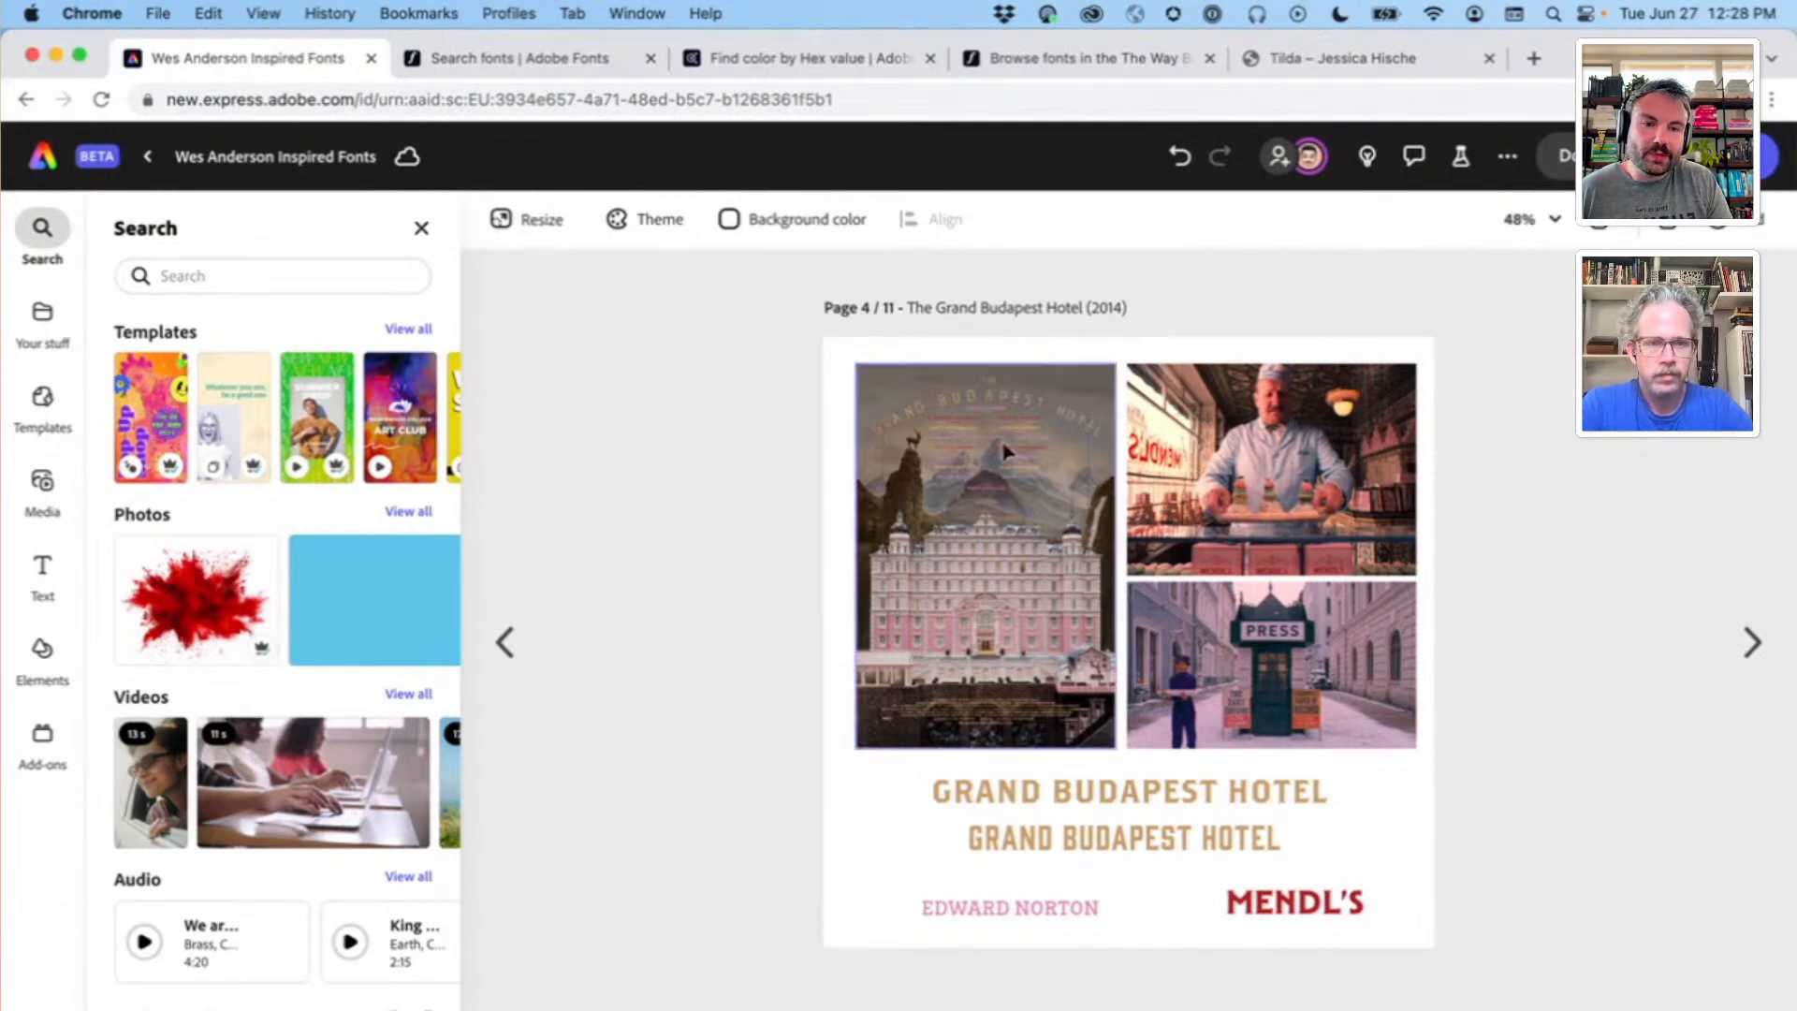
# Step: Inspect the arched title and cast credits on the Grand Budapest Hotel poster close up, glancing at the font samples below
pyautogui.scroll(5, 951, 421)
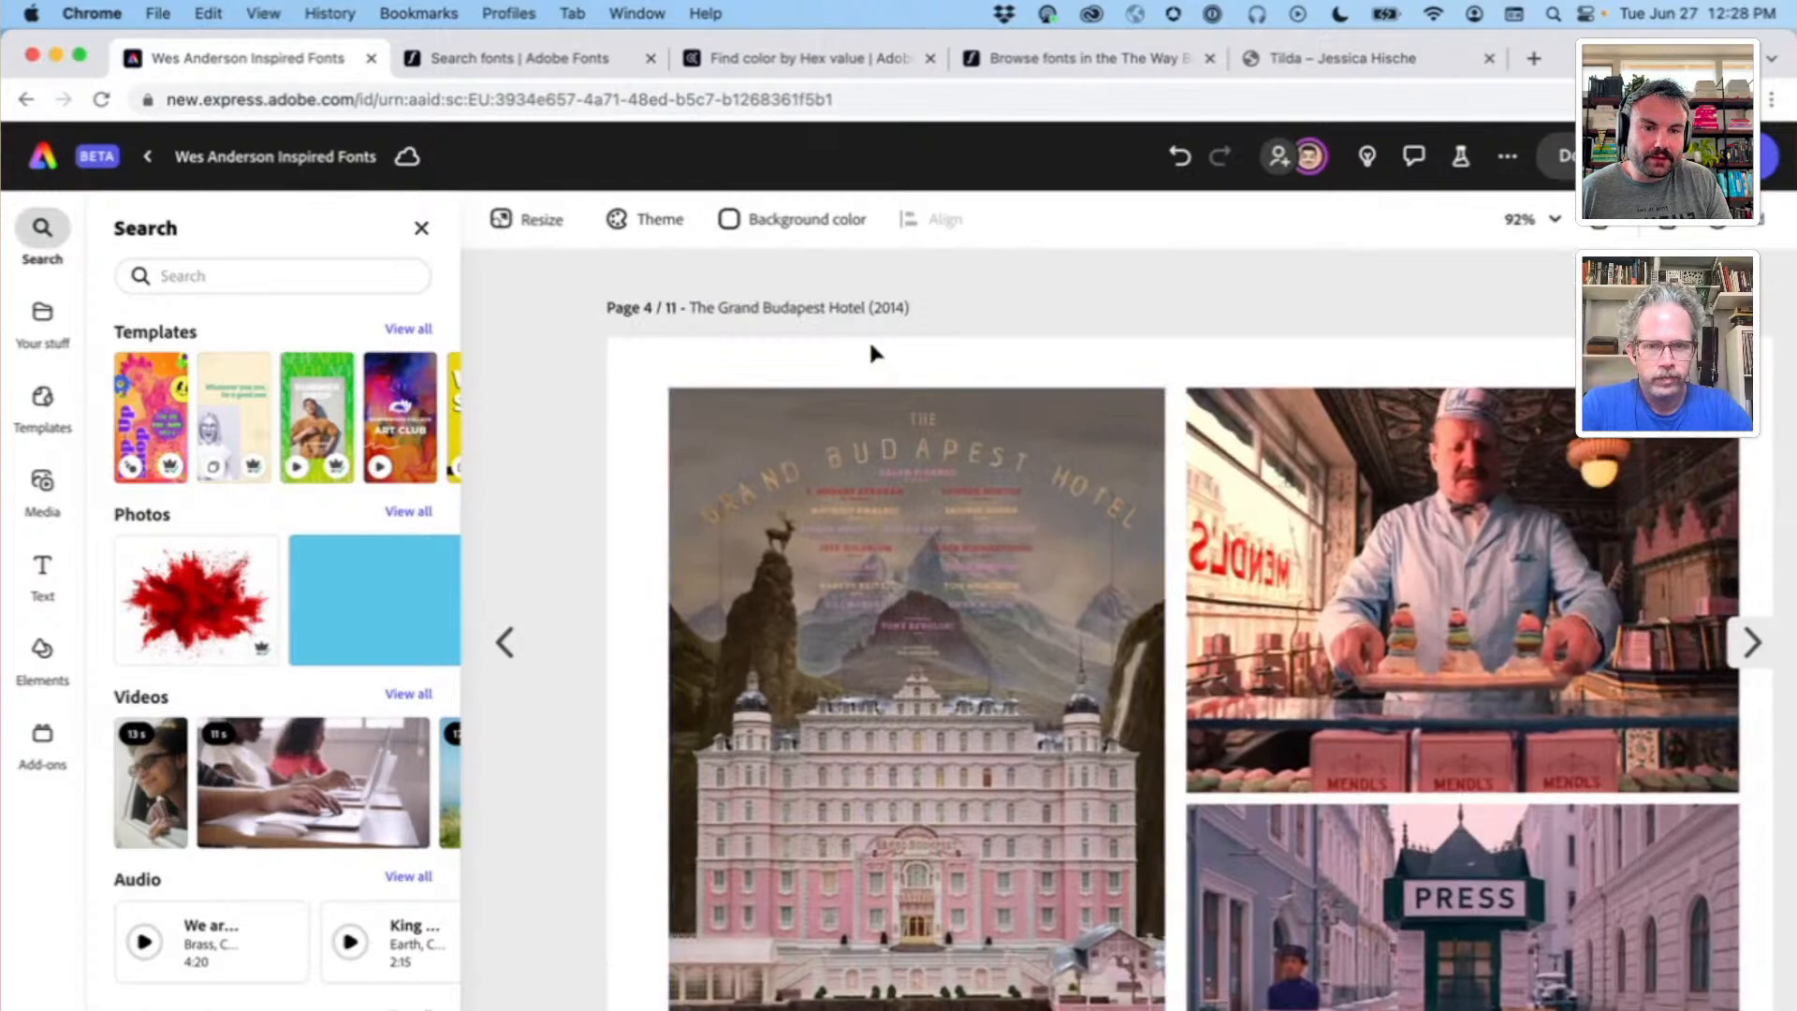
pyautogui.scroll(10, 872, 348)
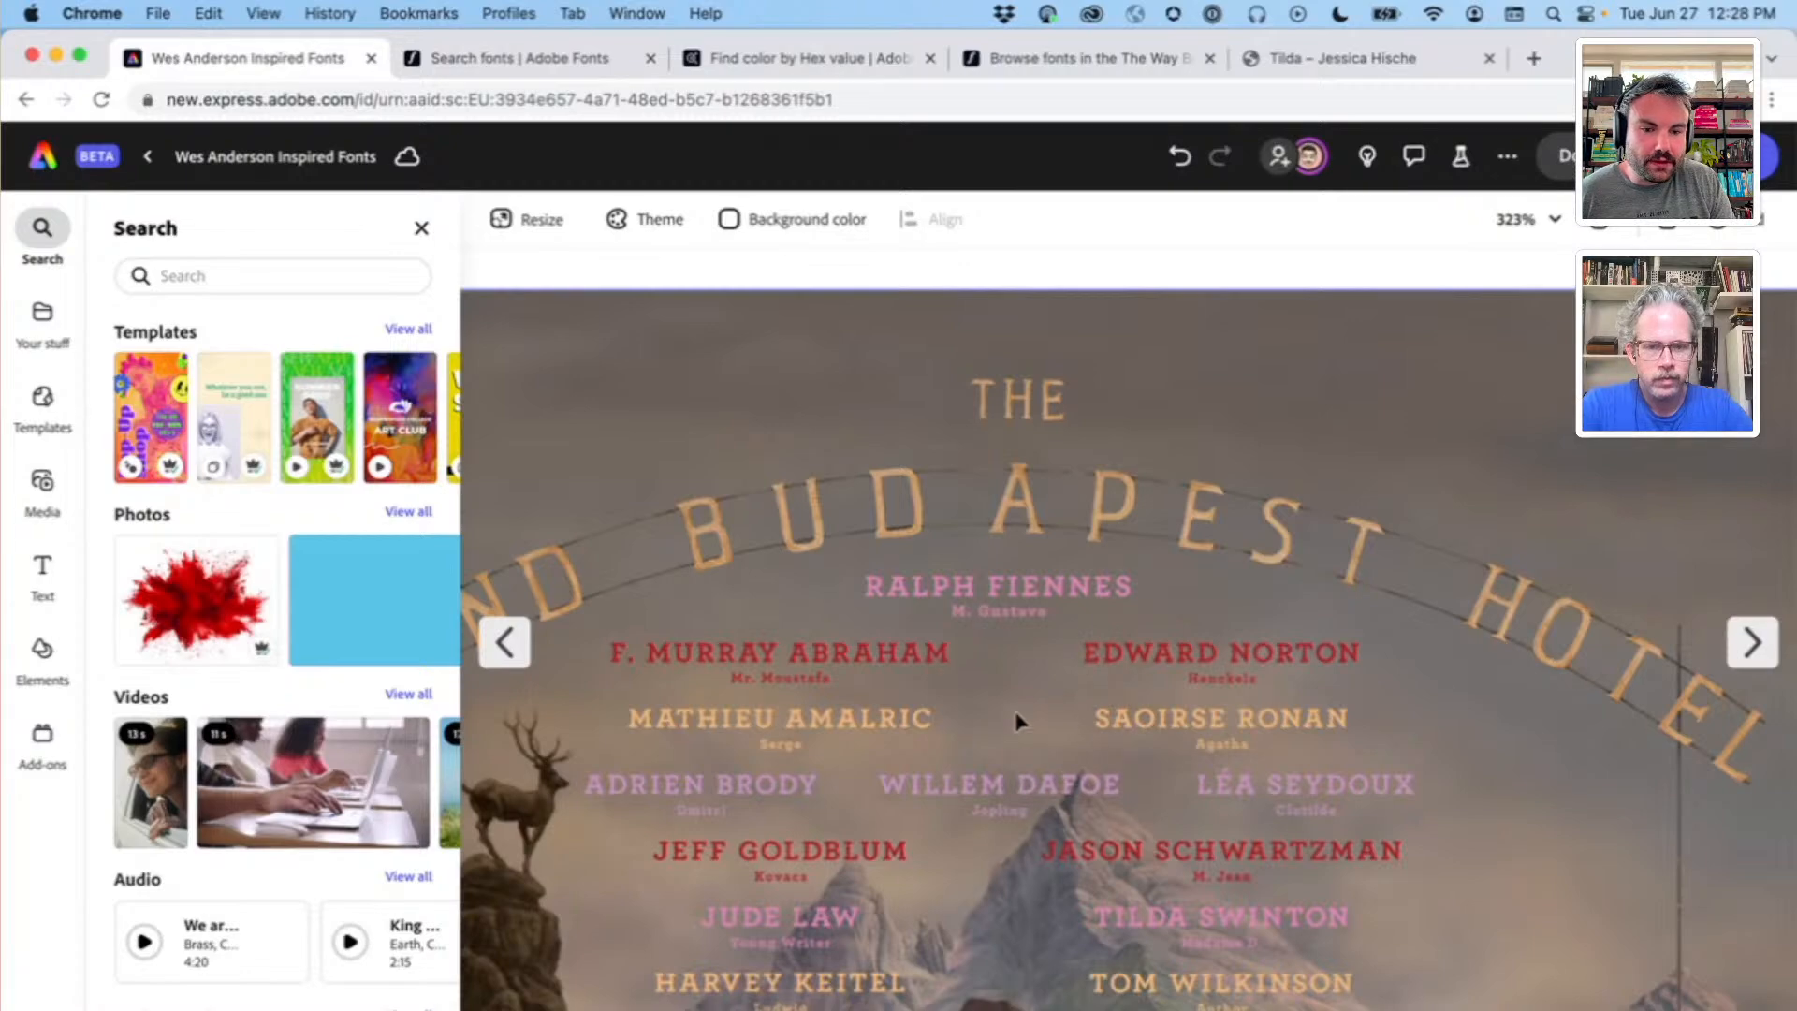
pyautogui.scroll(-5, 1018, 721)
pyautogui.scroll(-5, 1014, 722)
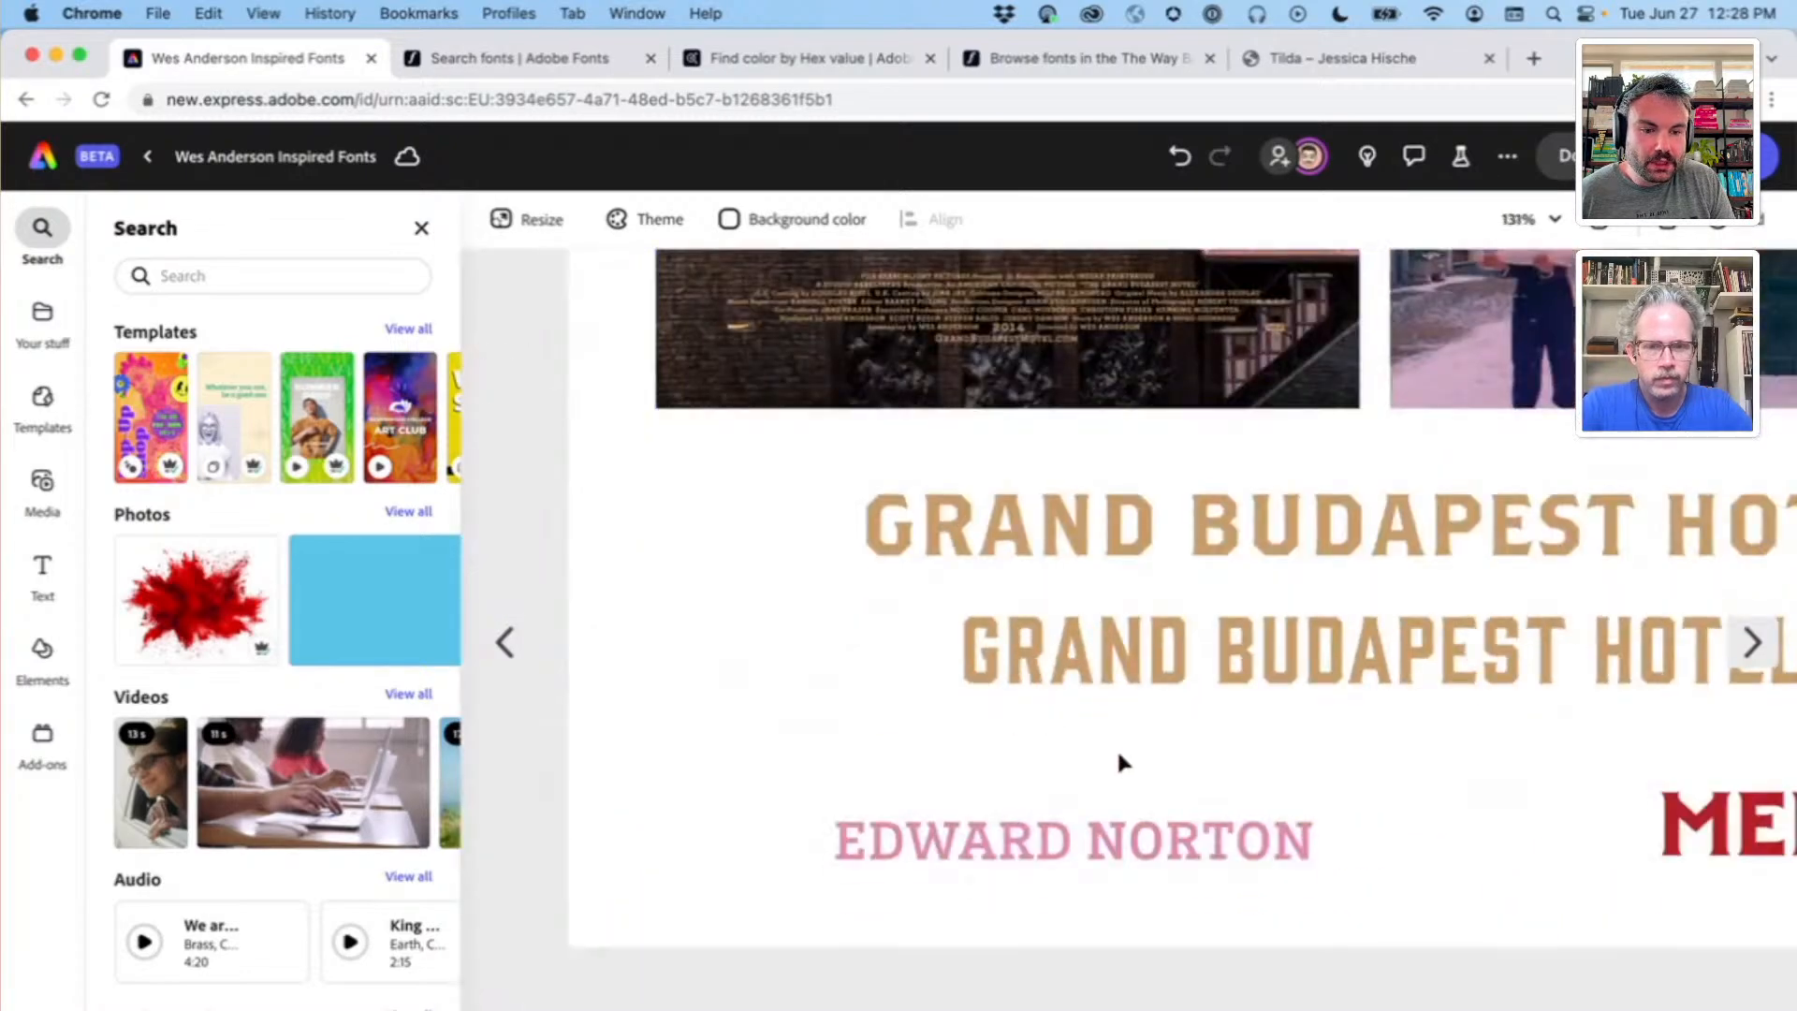
pyautogui.scroll(5, 1121, 762)
pyautogui.scroll(-5, 1121, 762)
pyautogui.scroll(10, 1121, 762)
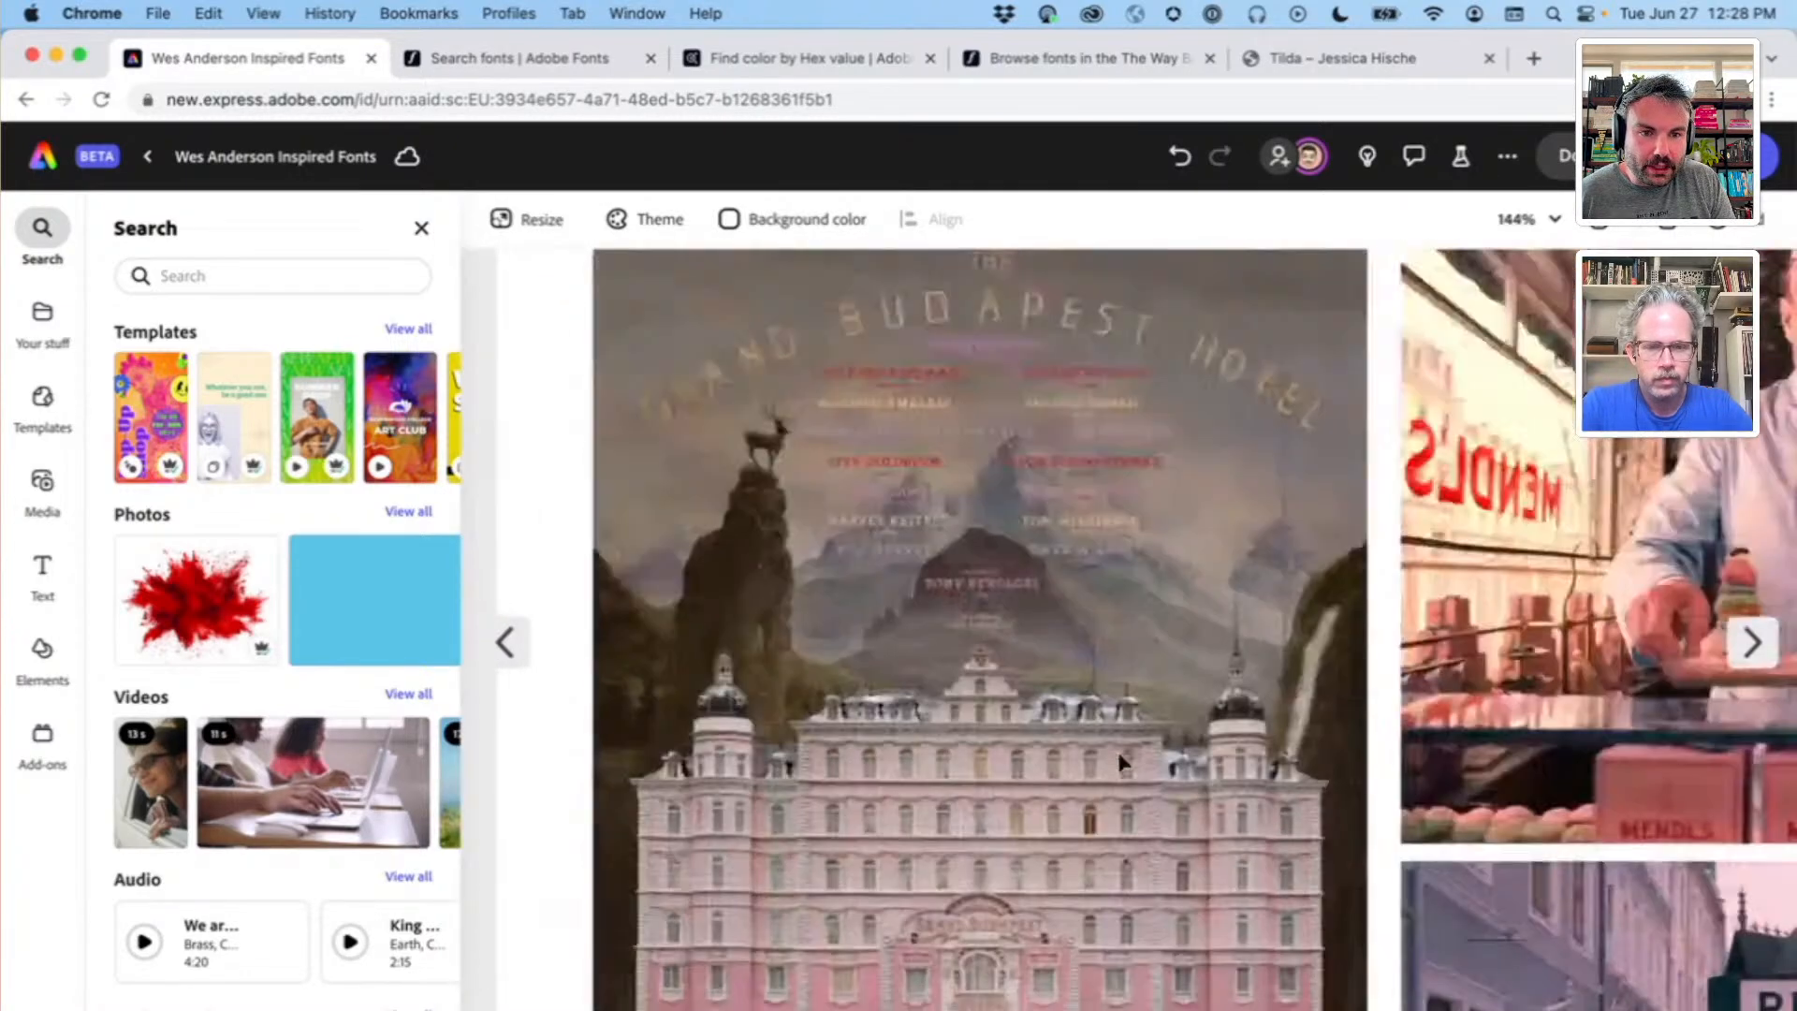
pyautogui.scroll(2, 1117, 750)
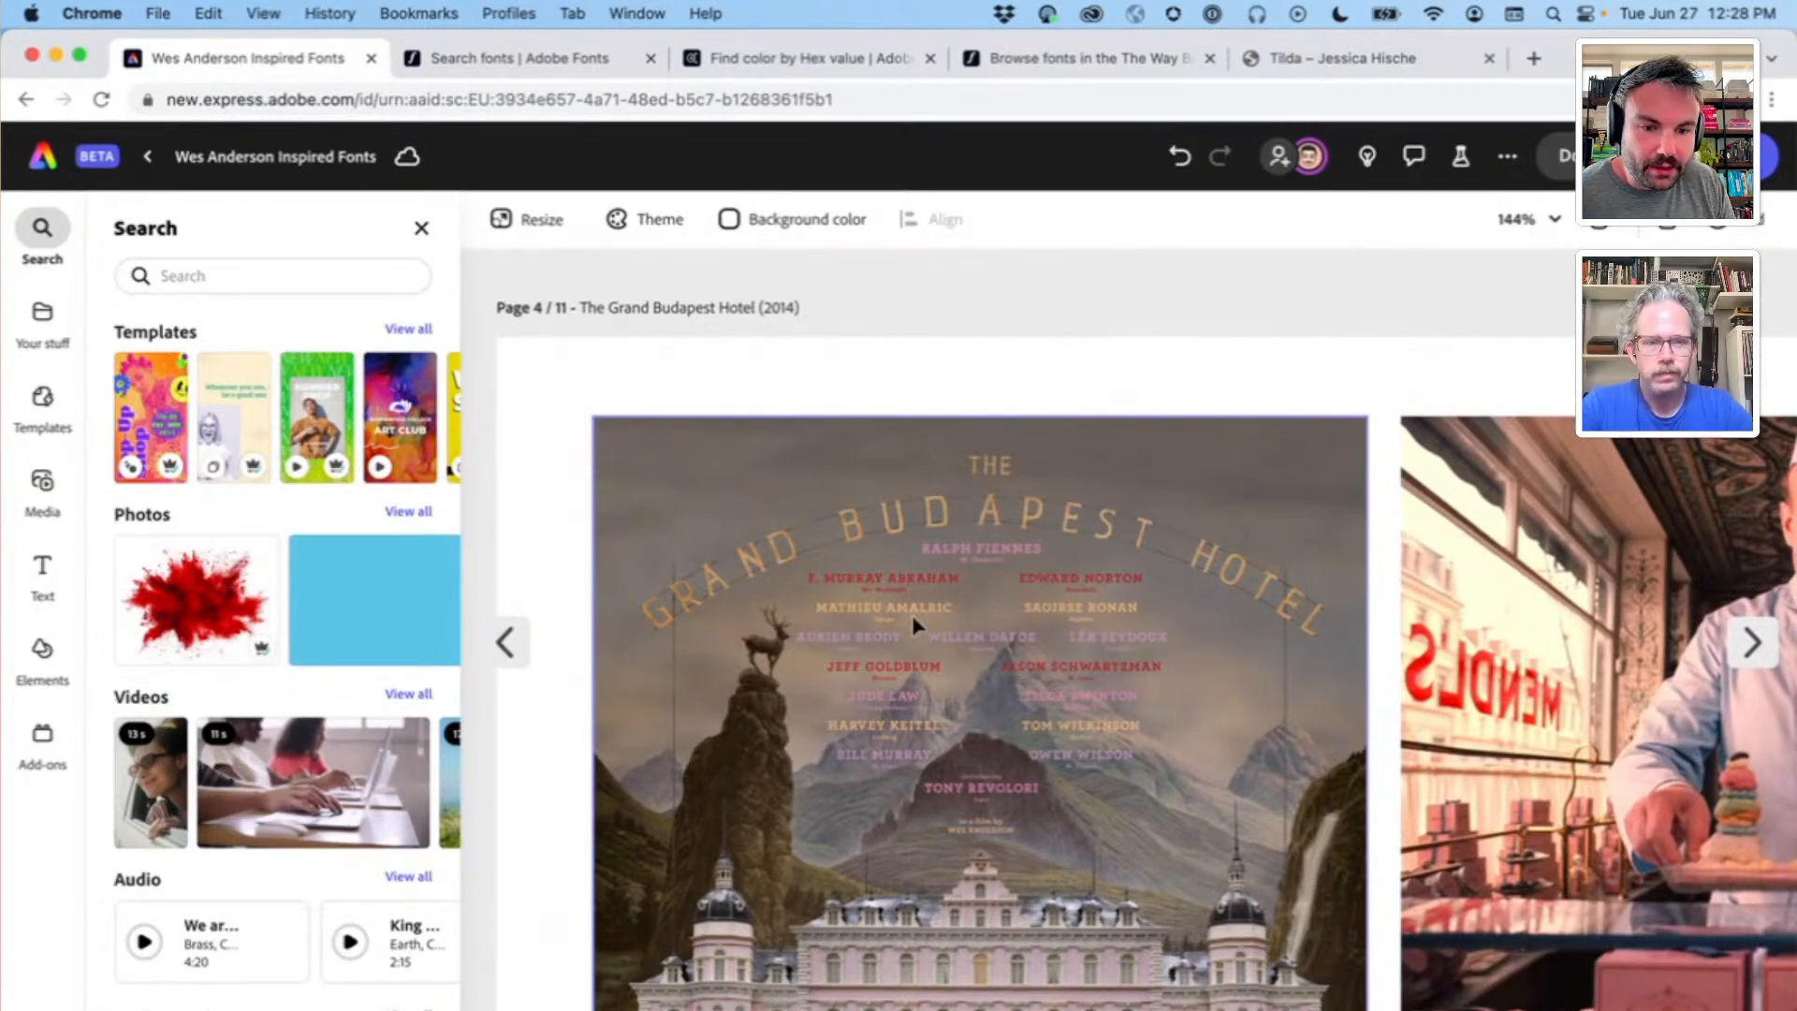
# Step: Examine the pink Edward Norton slab-serif sample below the poster as a match for the cast credits
pyautogui.scroll(-5, 912, 615)
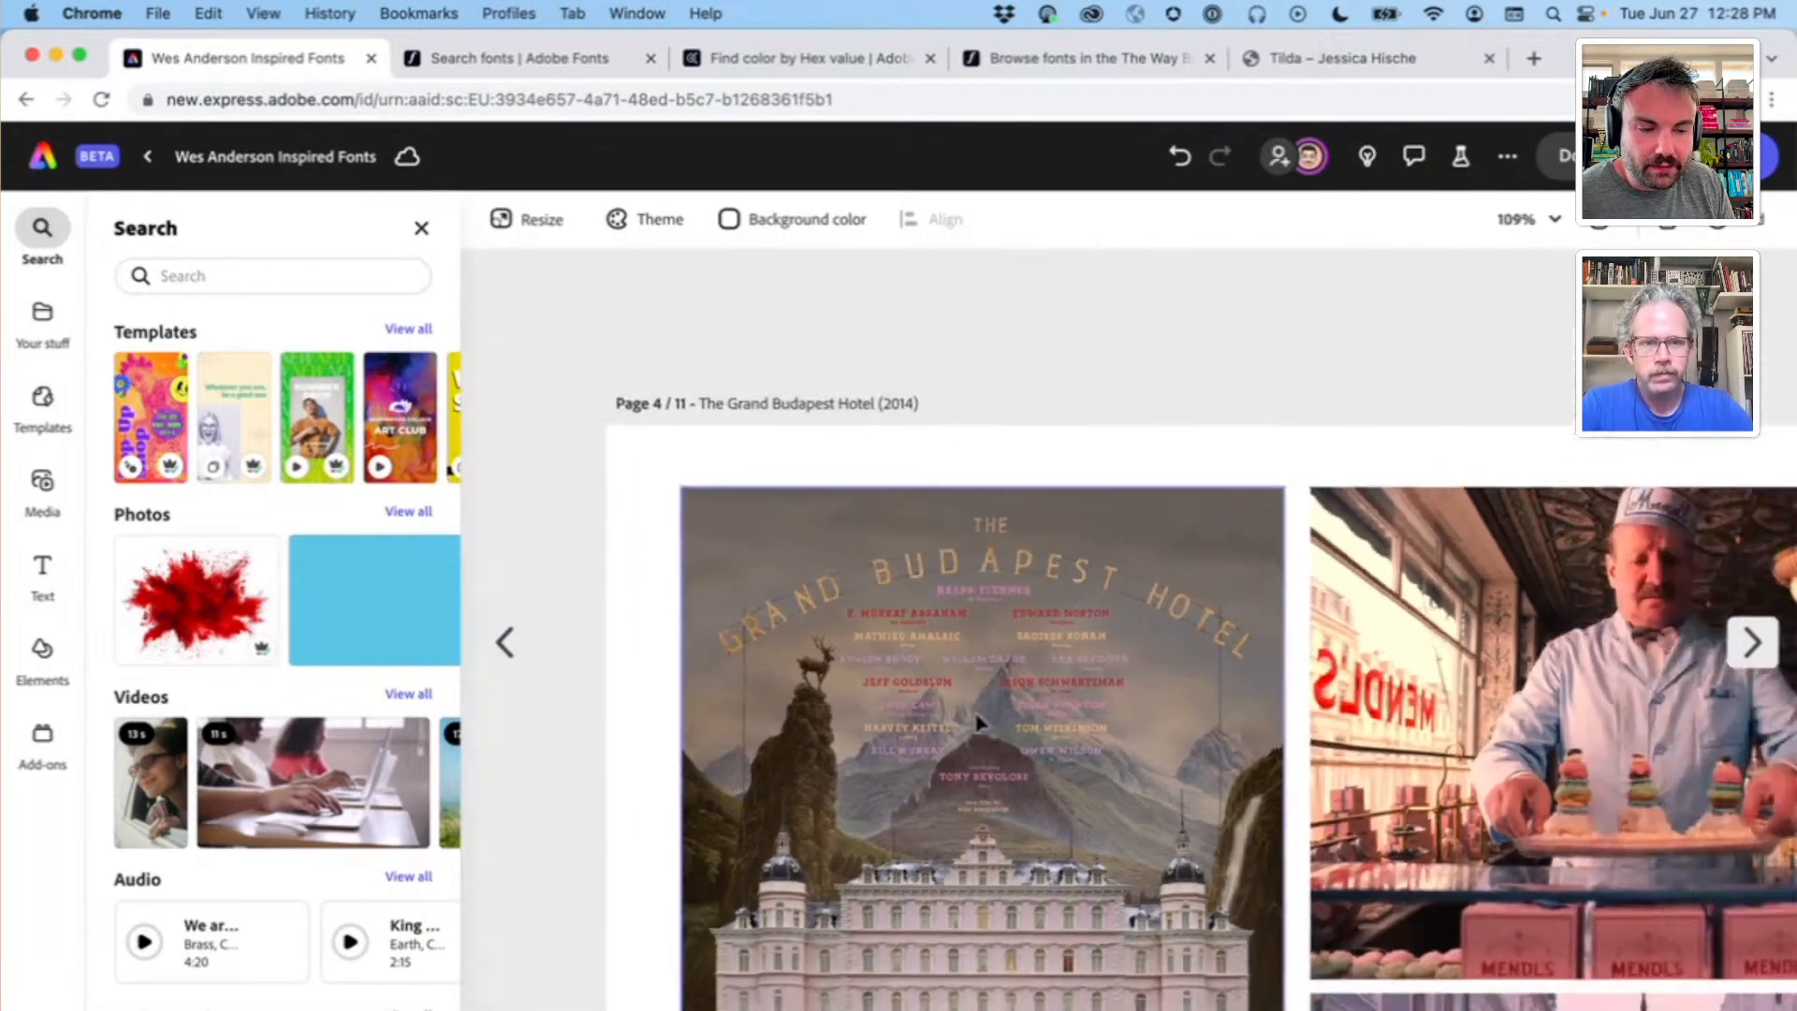
pyautogui.scroll(-10, 976, 721)
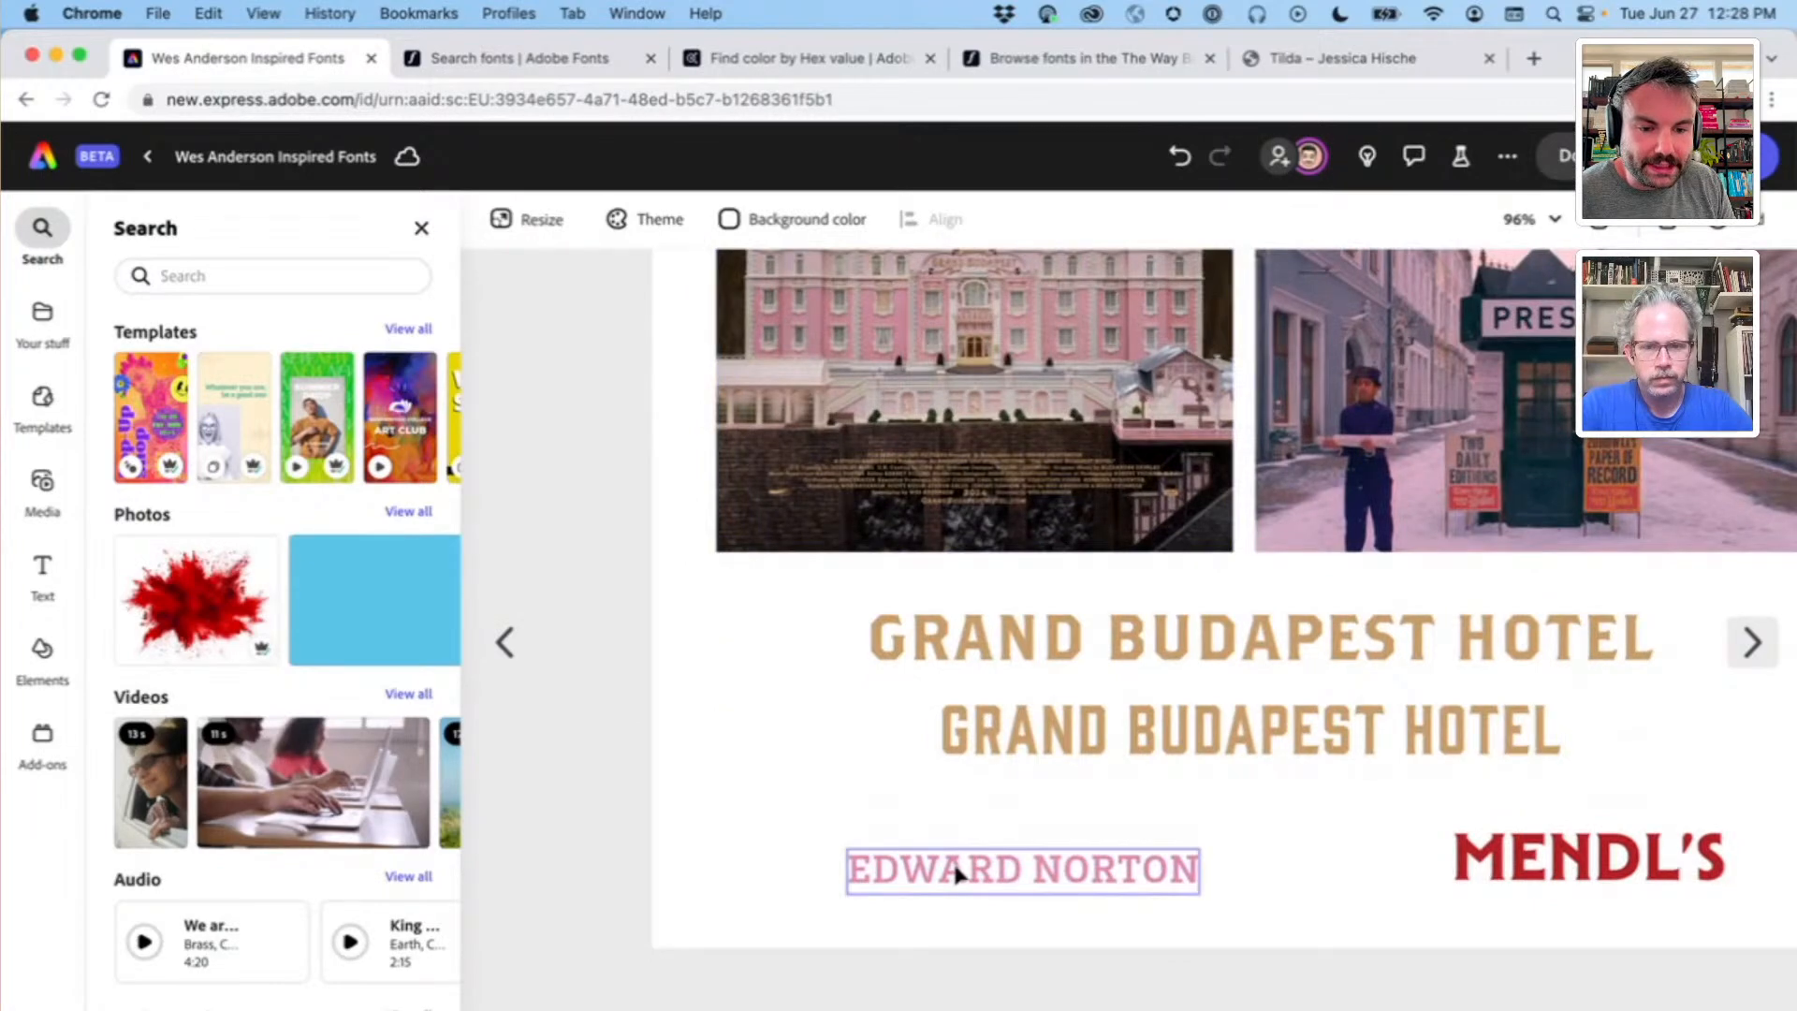
pyautogui.scroll(5, 956, 873)
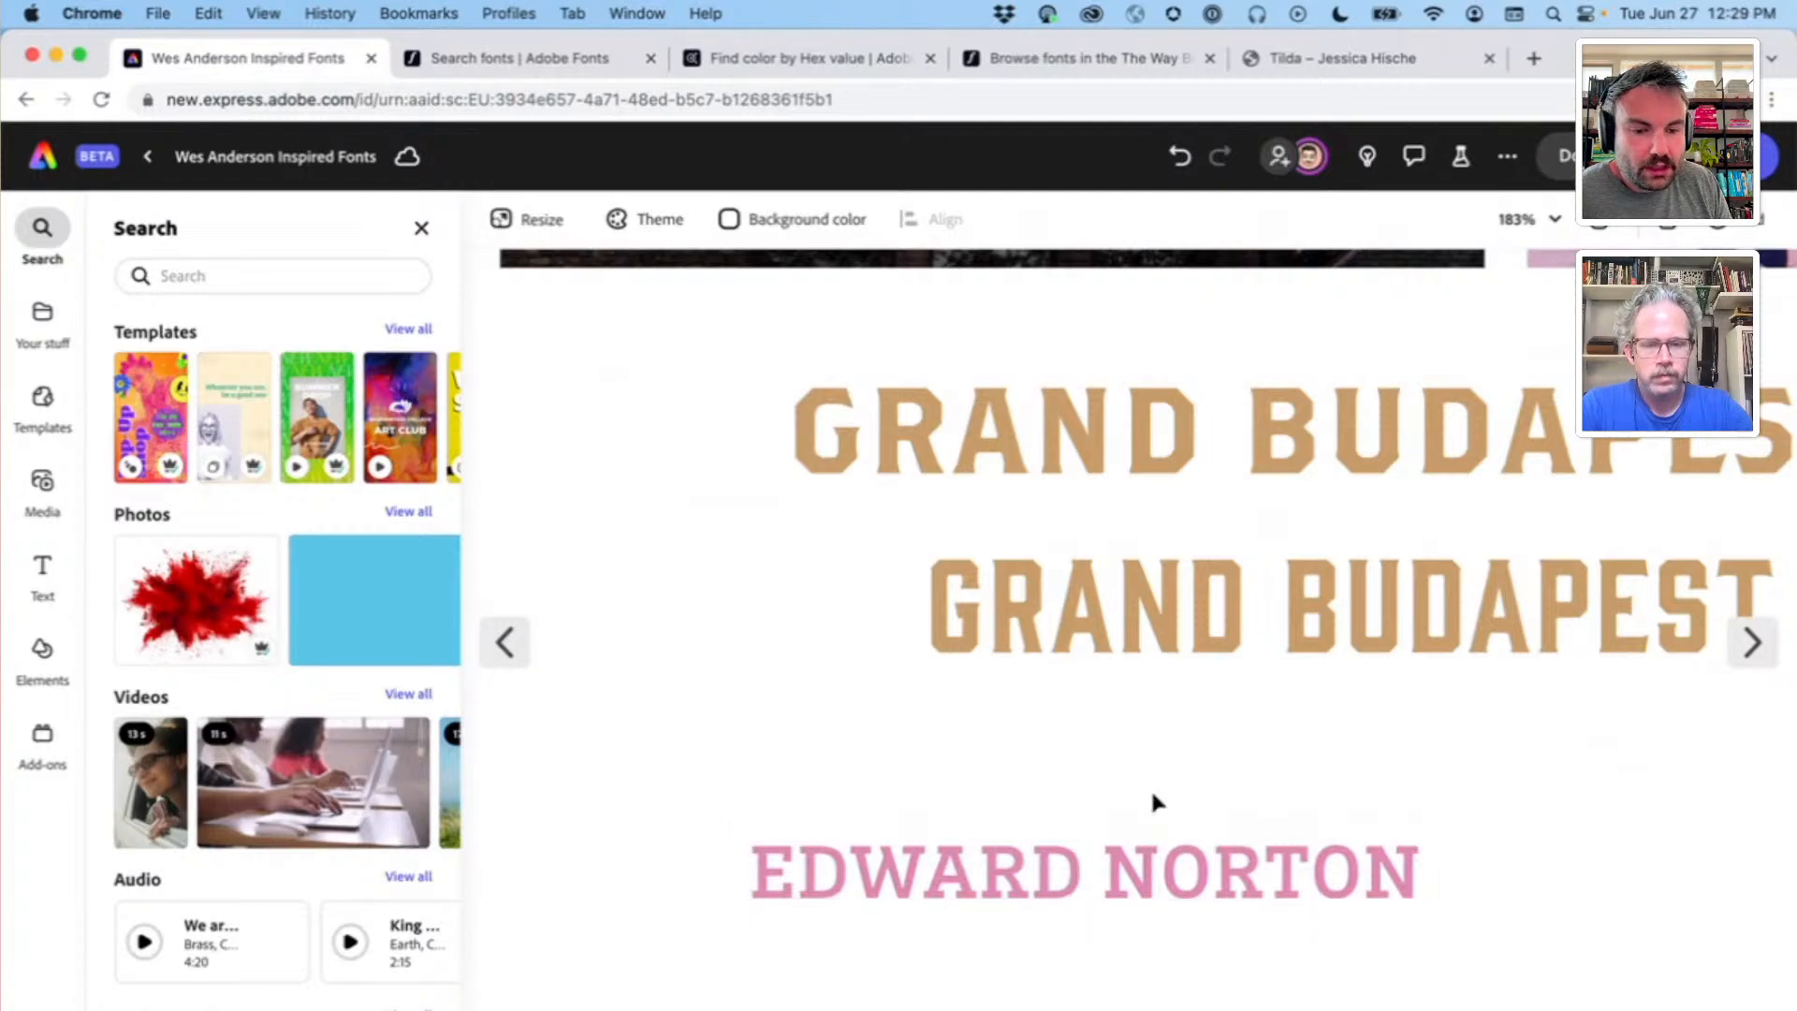
pyautogui.scroll(-5, 1155, 802)
pyautogui.scroll(5, 1155, 802)
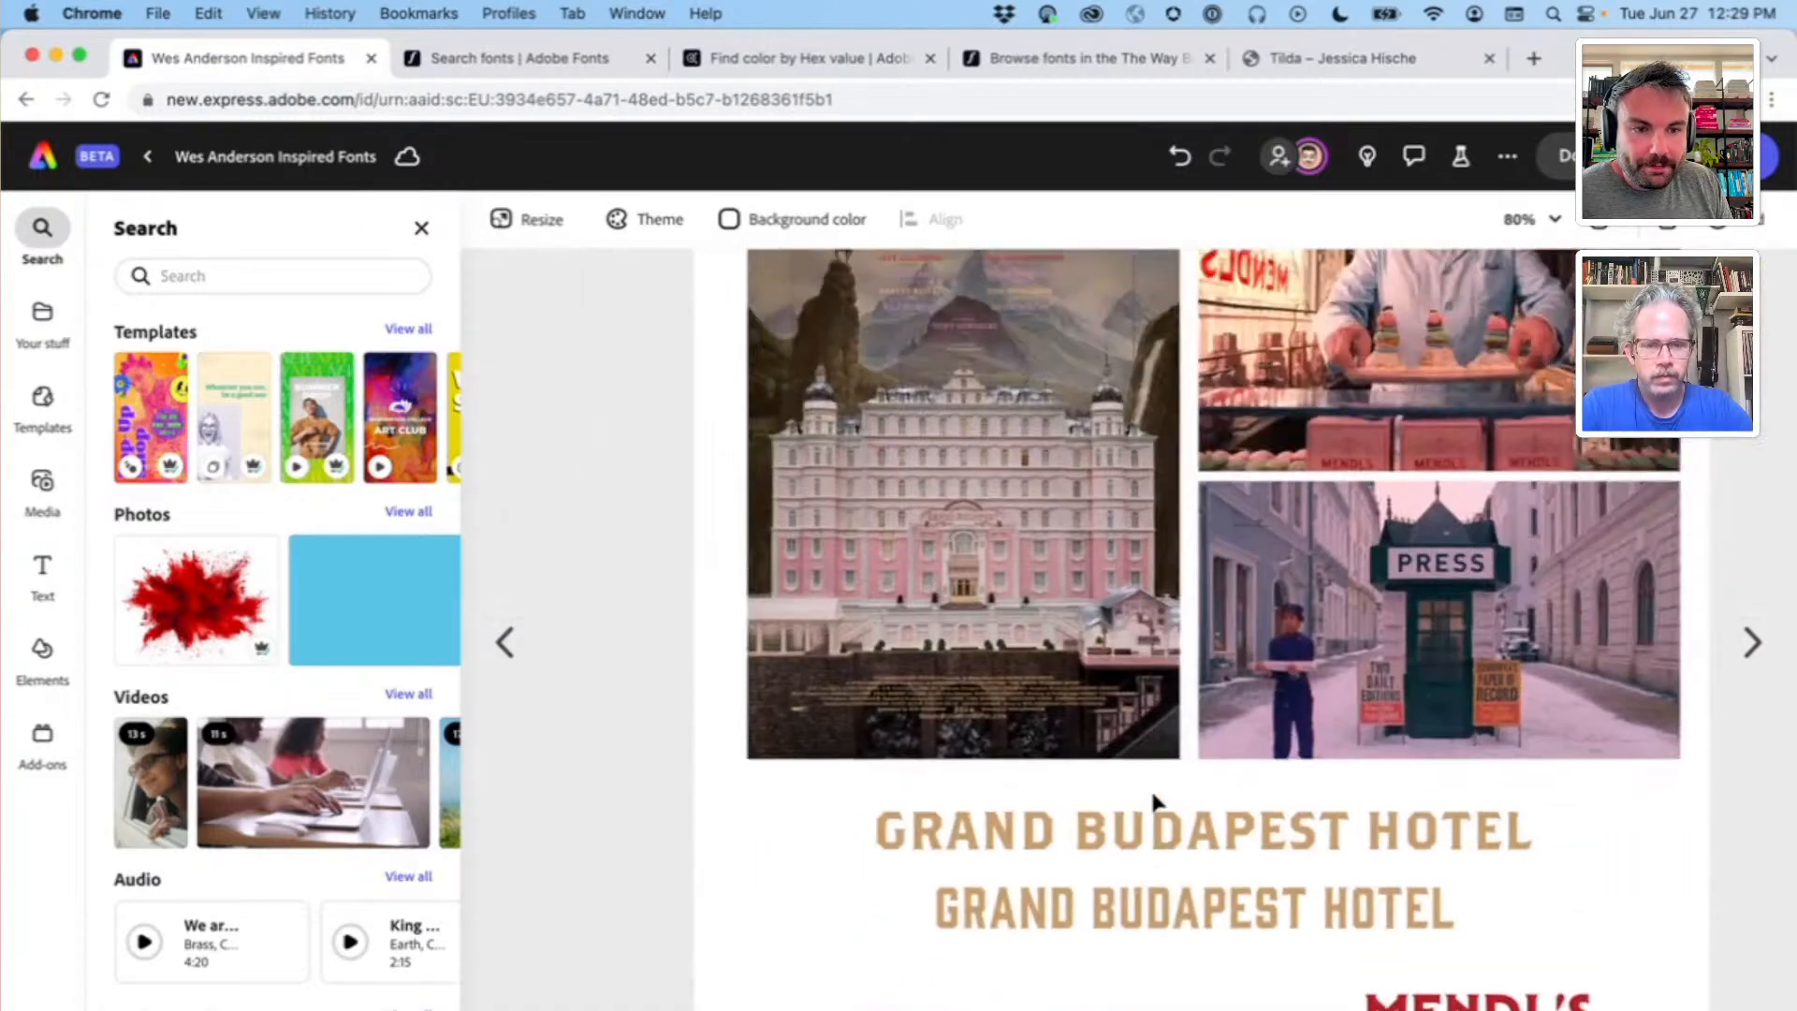
# Step: Enlarge the upper part of the hotel poster and study the letter shapes of its arched title
pyautogui.scroll(3, 1073, 377)
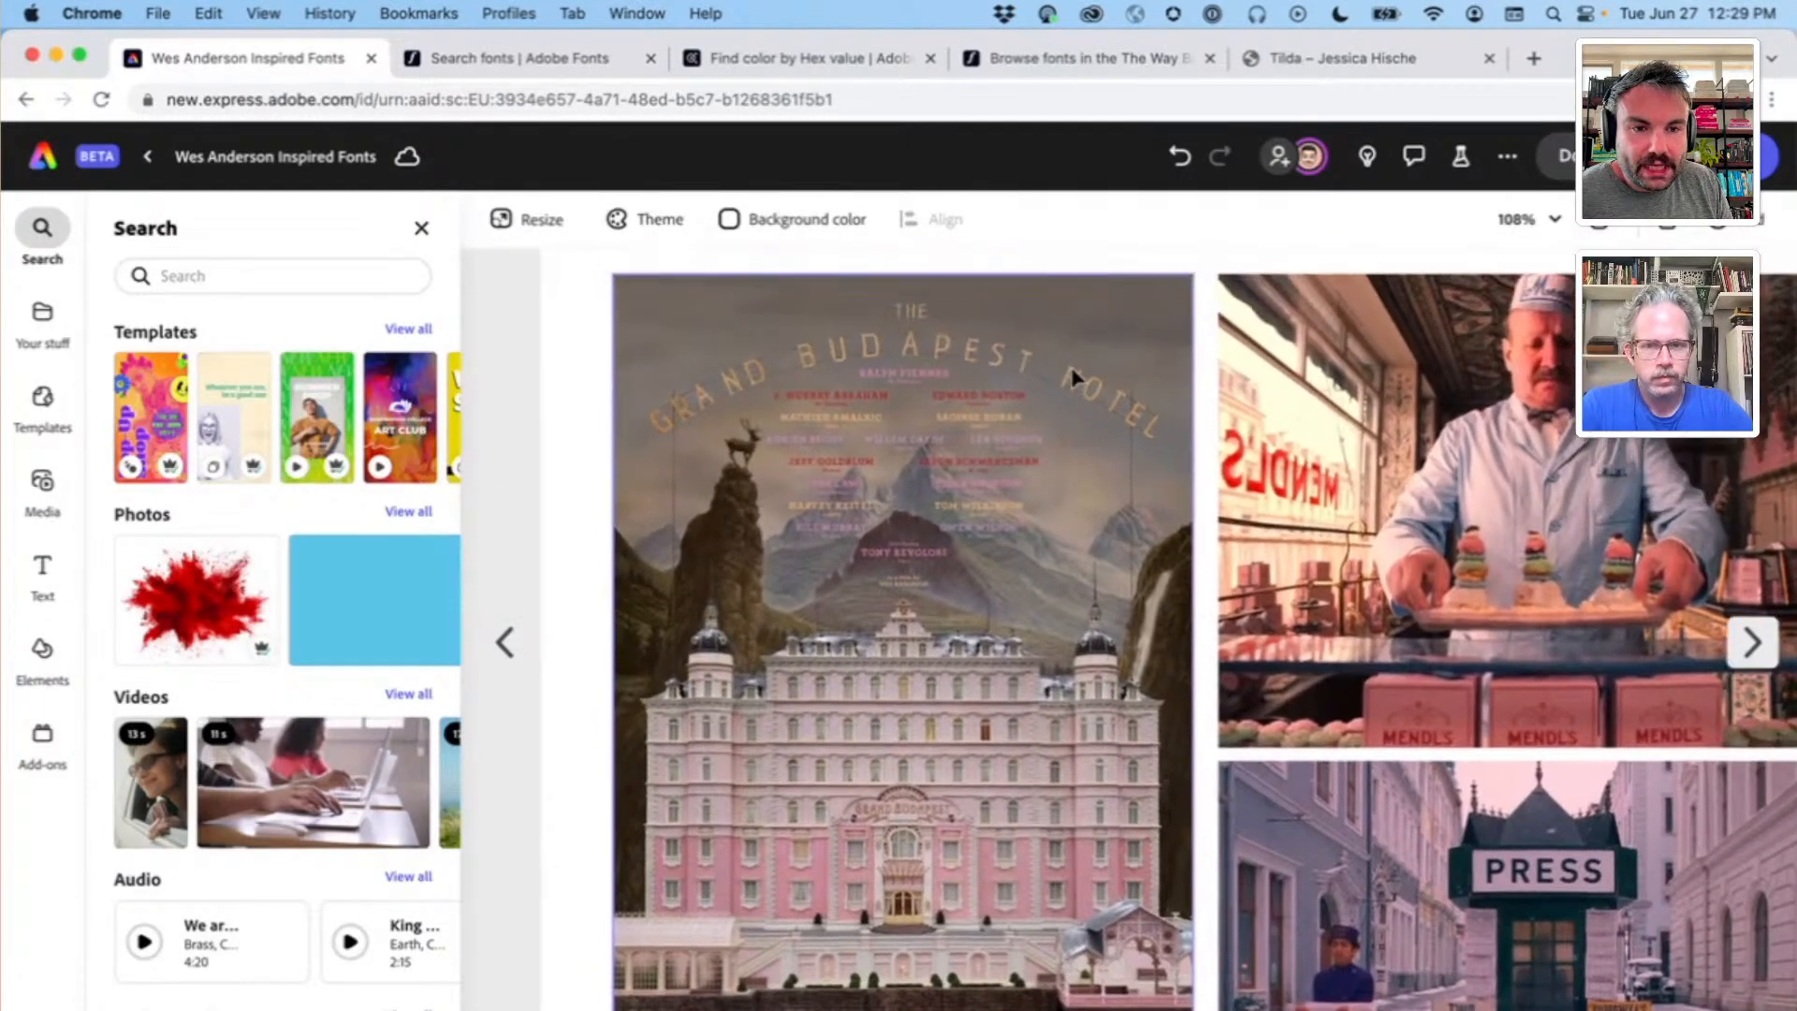
pyautogui.scroll(2, 1073, 374)
pyautogui.scroll(3, 833, 401)
pyautogui.scroll(1, 833, 400)
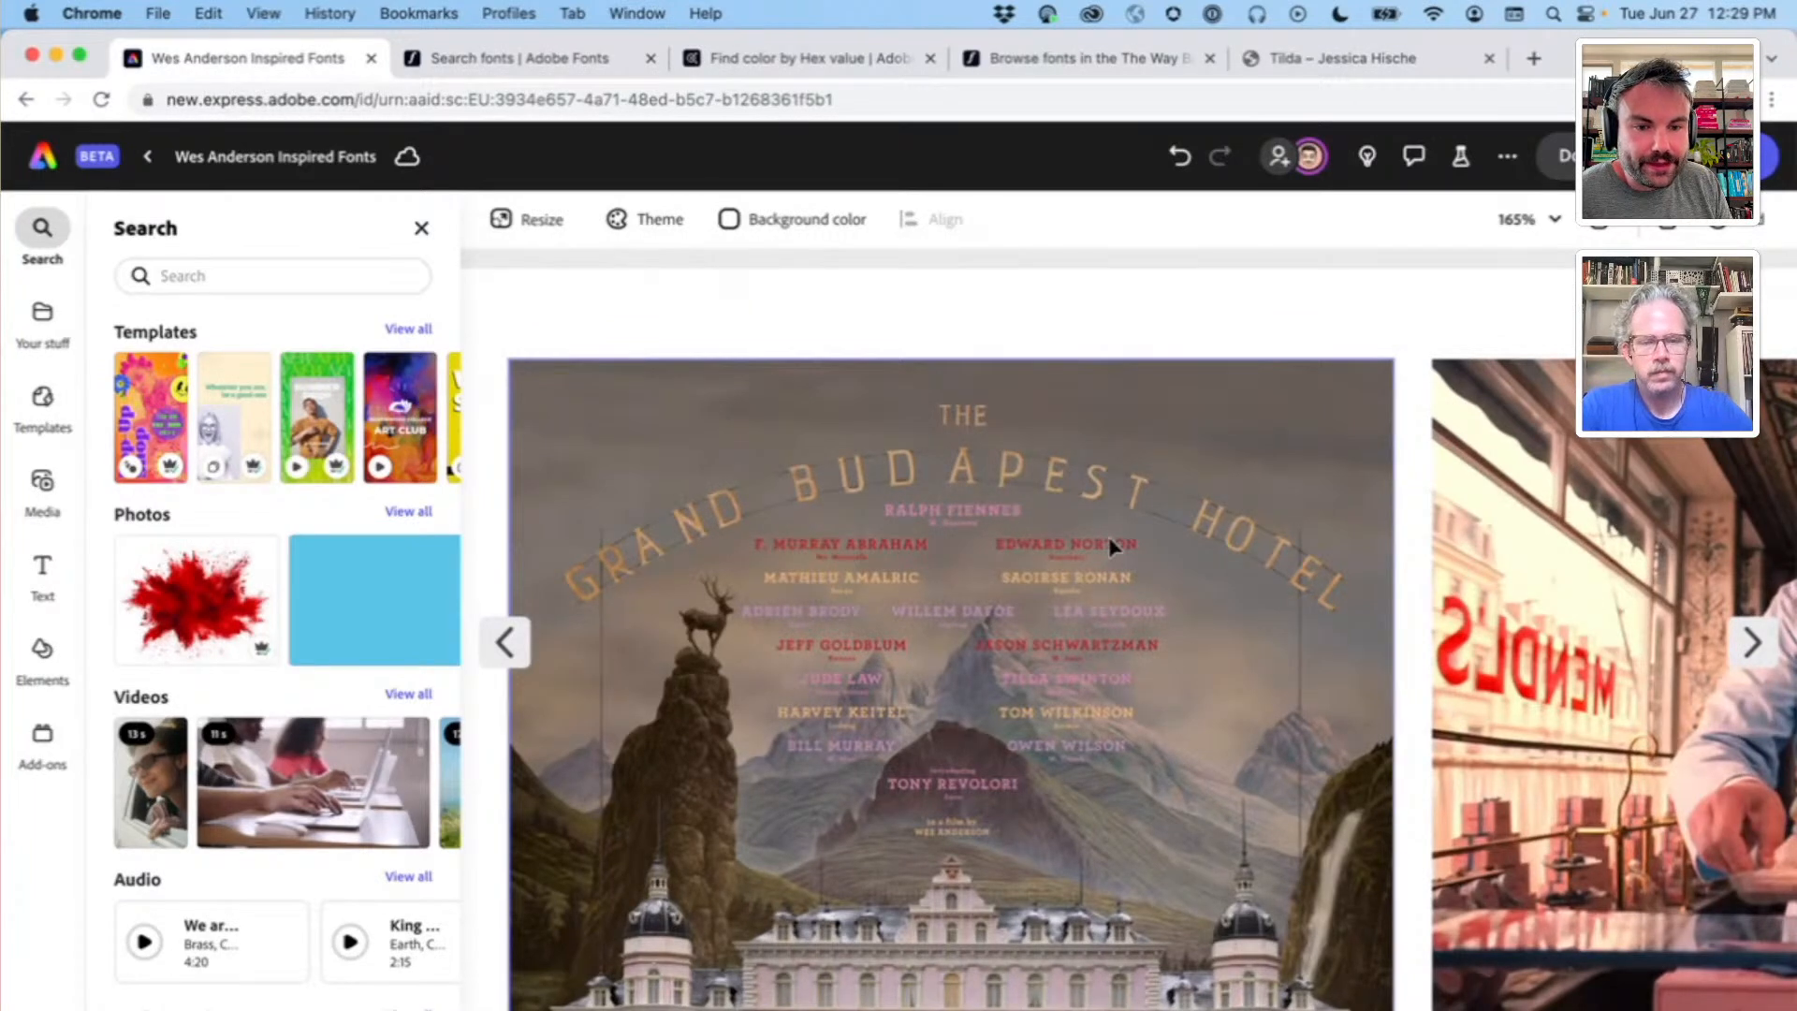
pyautogui.scroll(2, 849, 418)
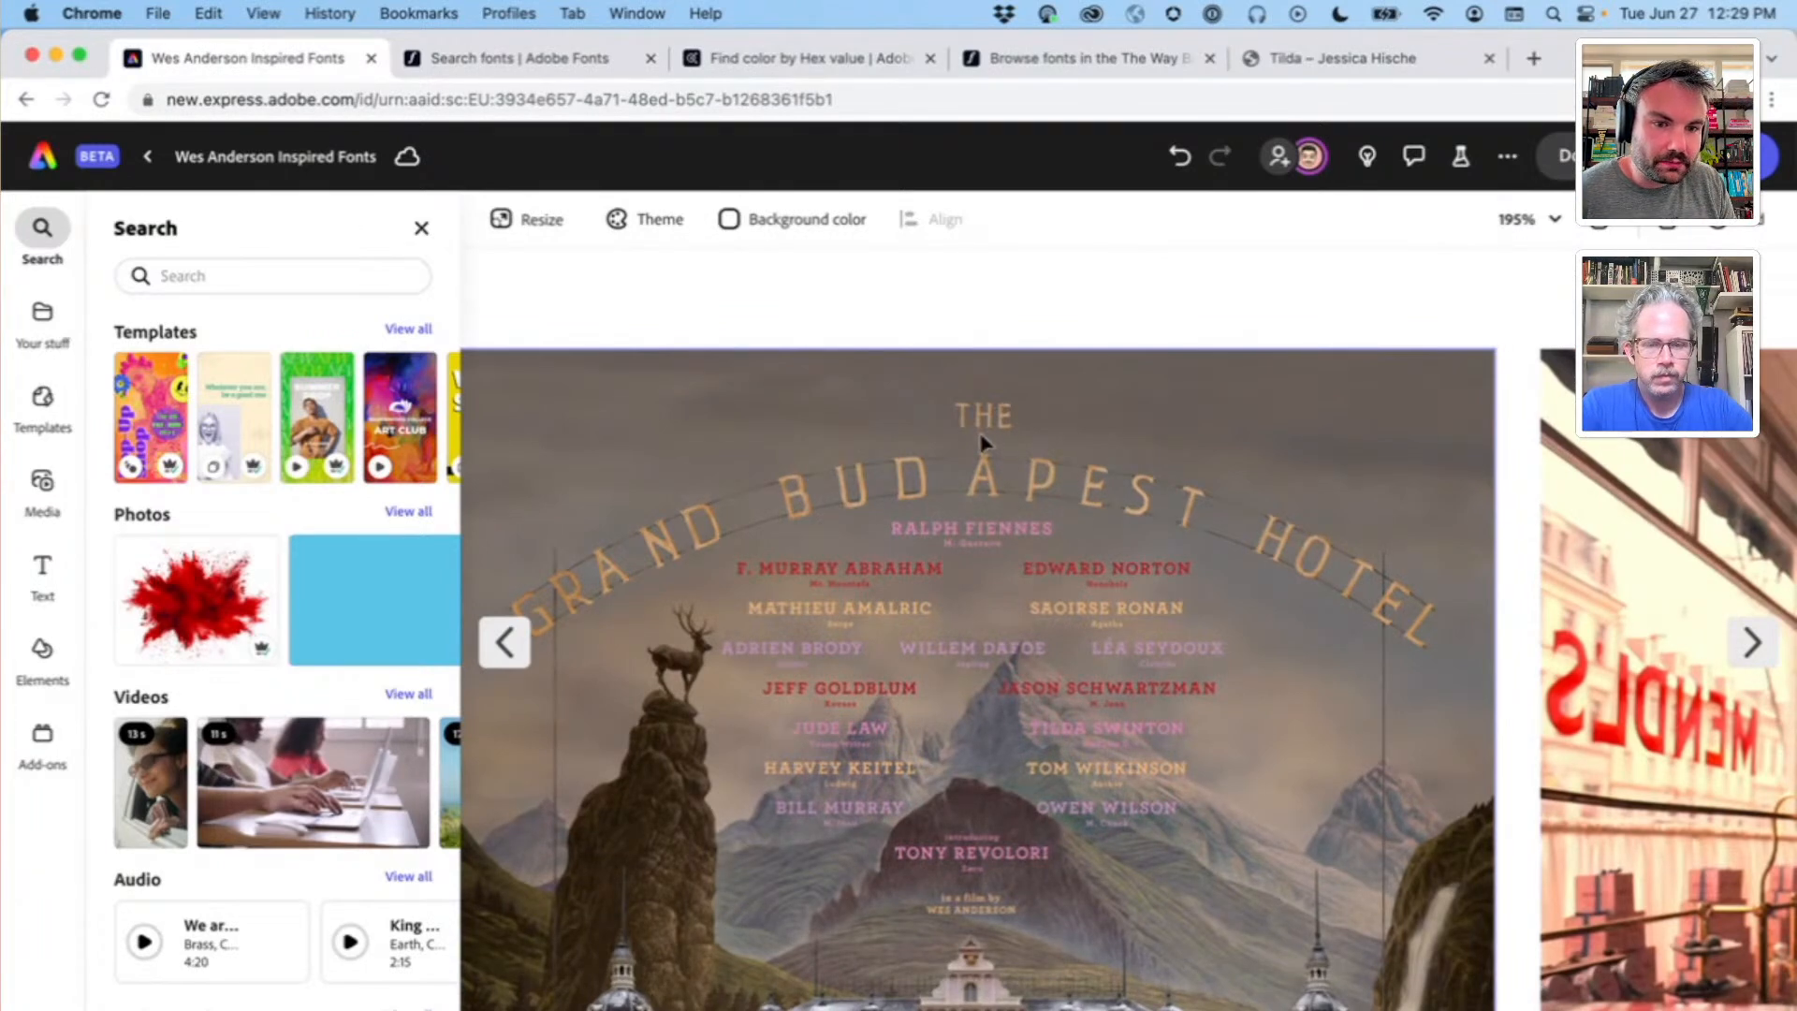
pyautogui.scroll(-1, 1170, 520)
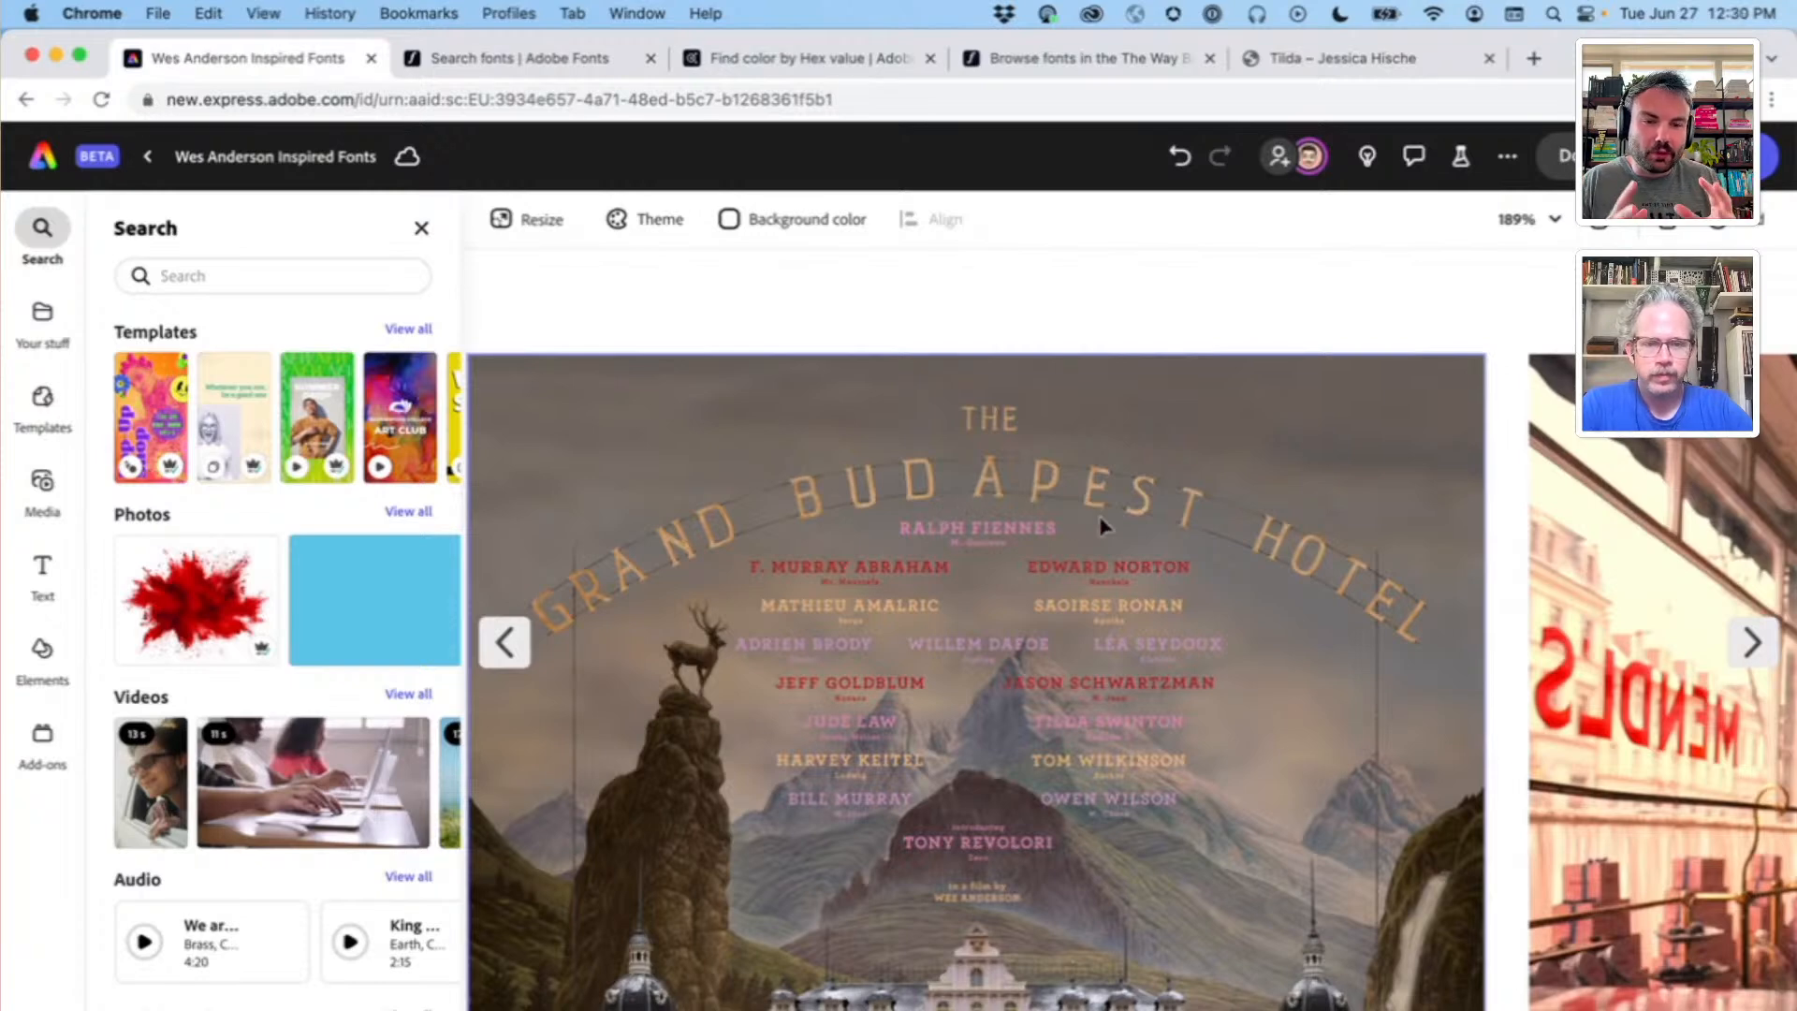
pyautogui.scroll(-1, 1103, 526)
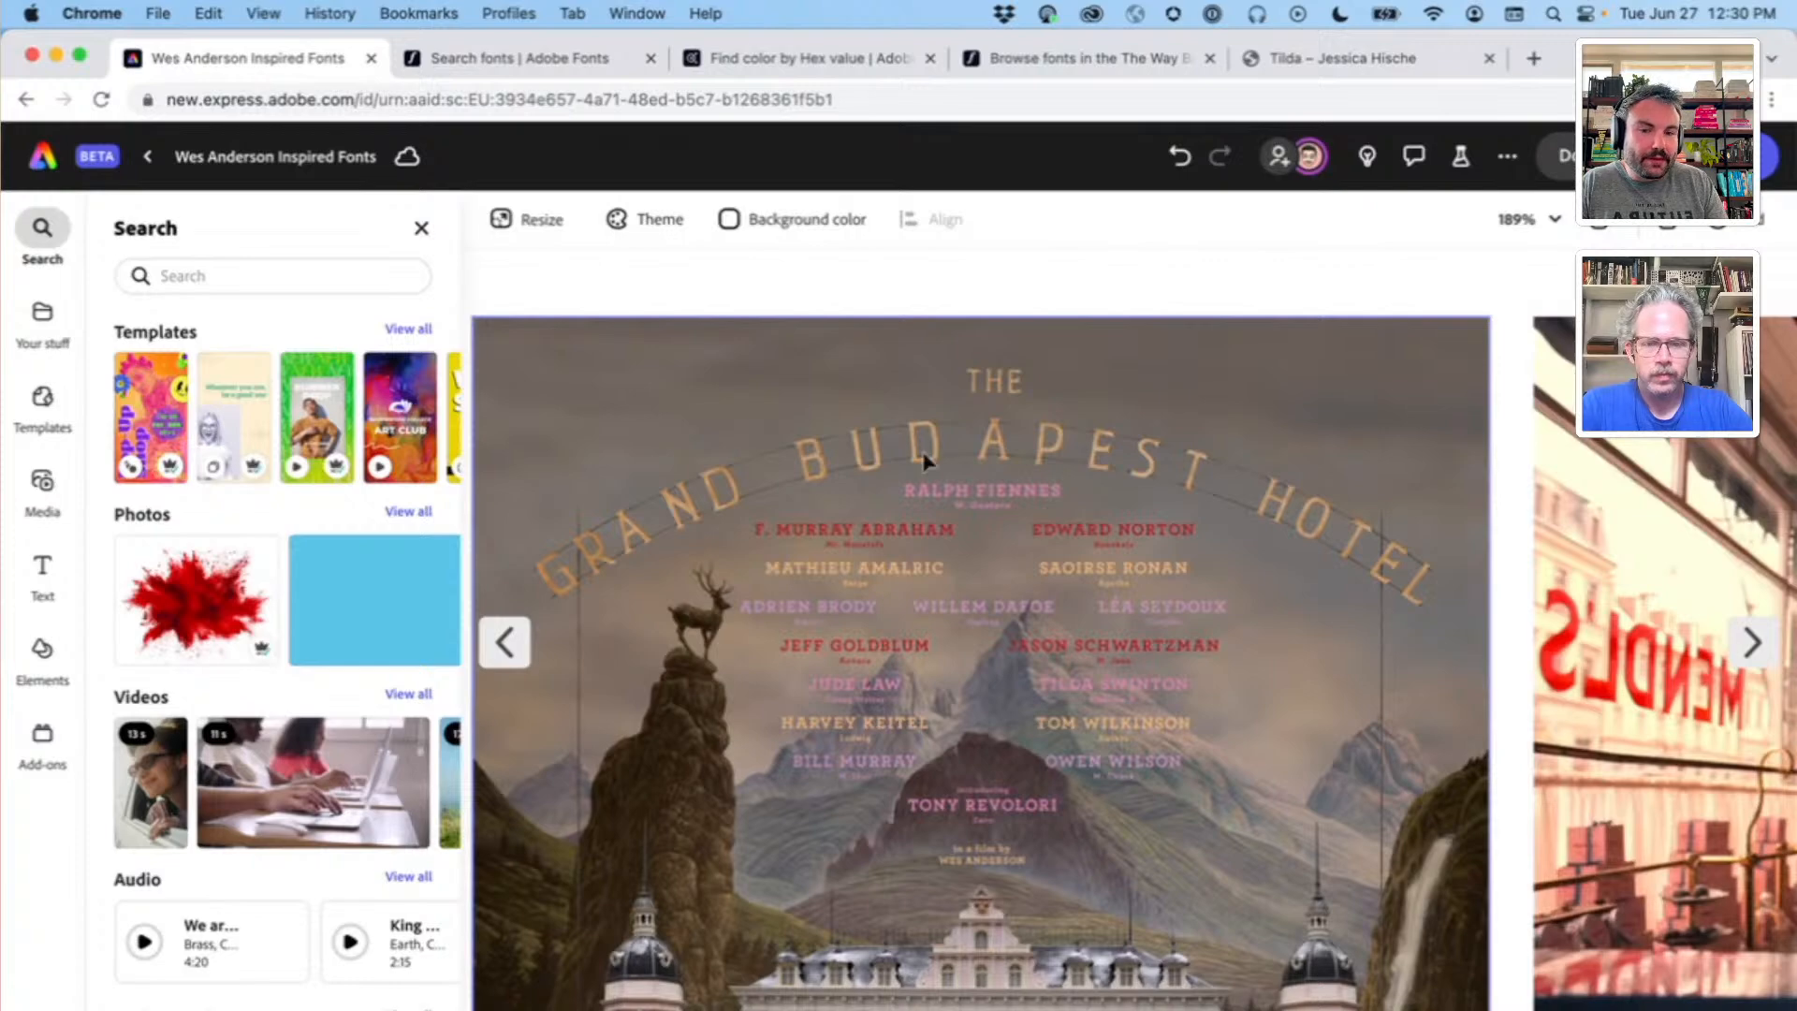
# Step: View the poster's lower credits and examine the wider gold GRAND BUDAPEST HOTEL sample beneath the images
pyautogui.scroll(-15, 926, 461)
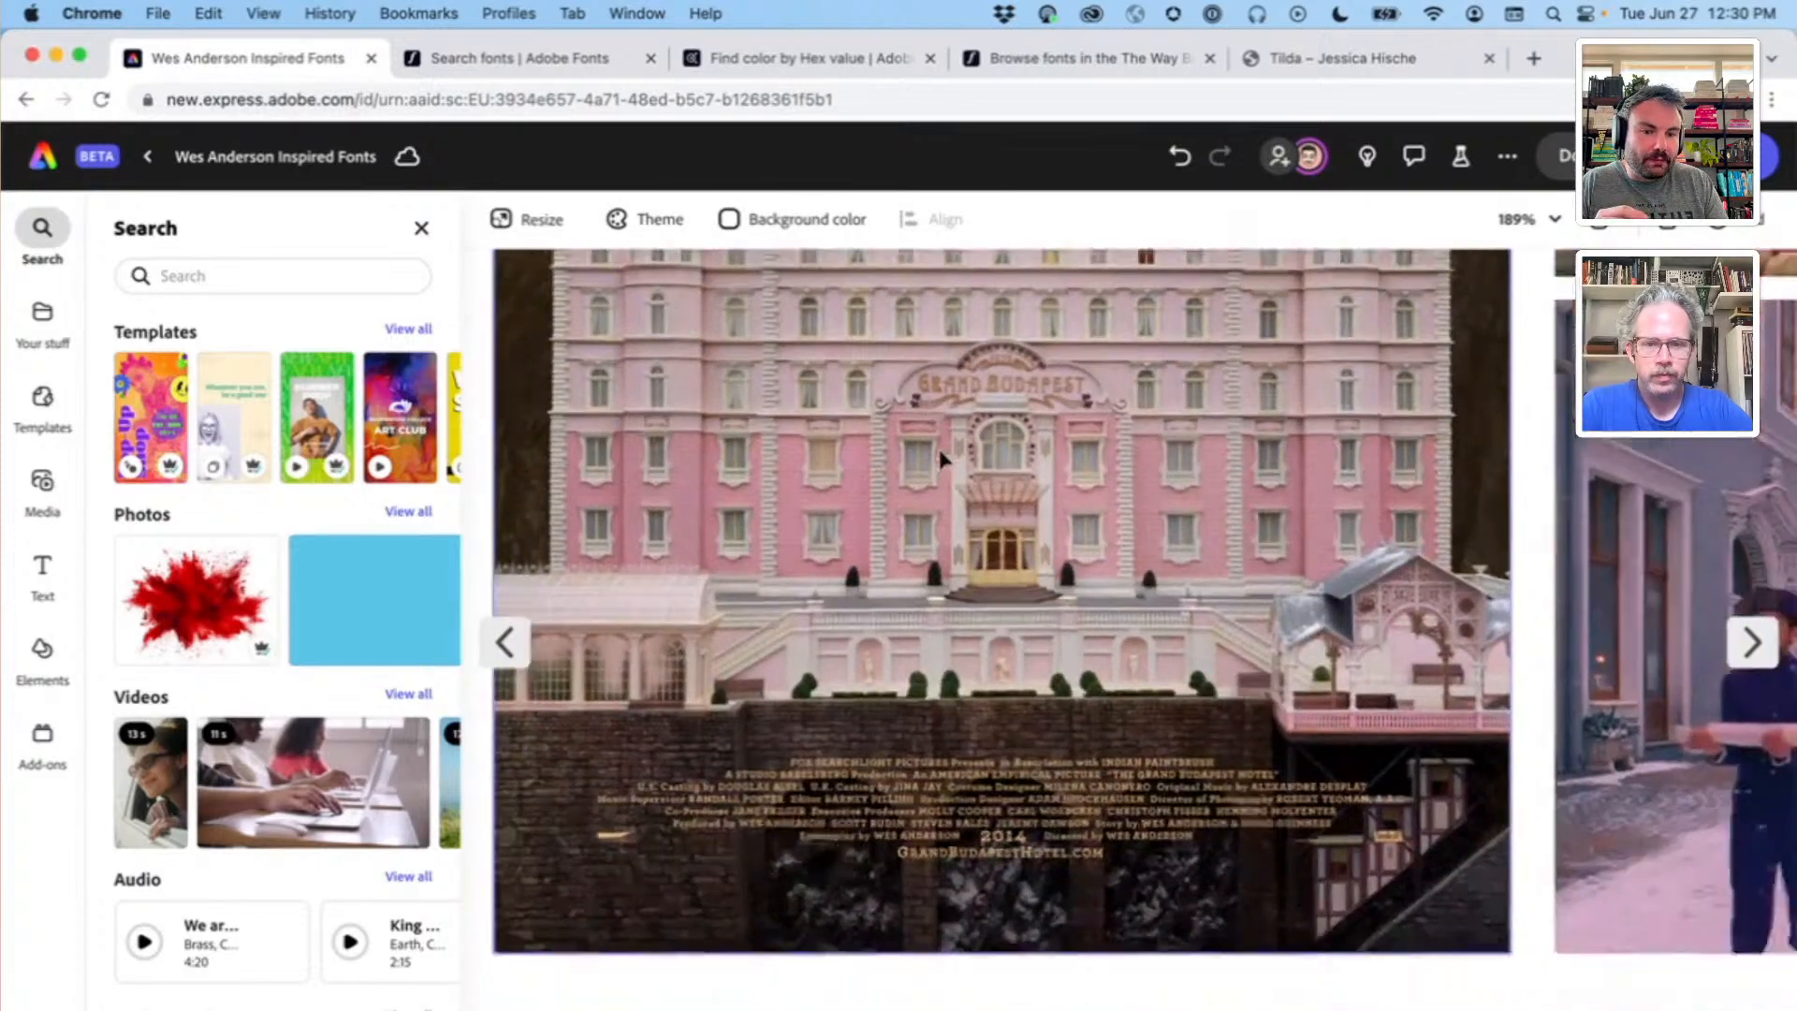
pyautogui.scroll(-5, 940, 458)
pyautogui.scroll(-5, 941, 459)
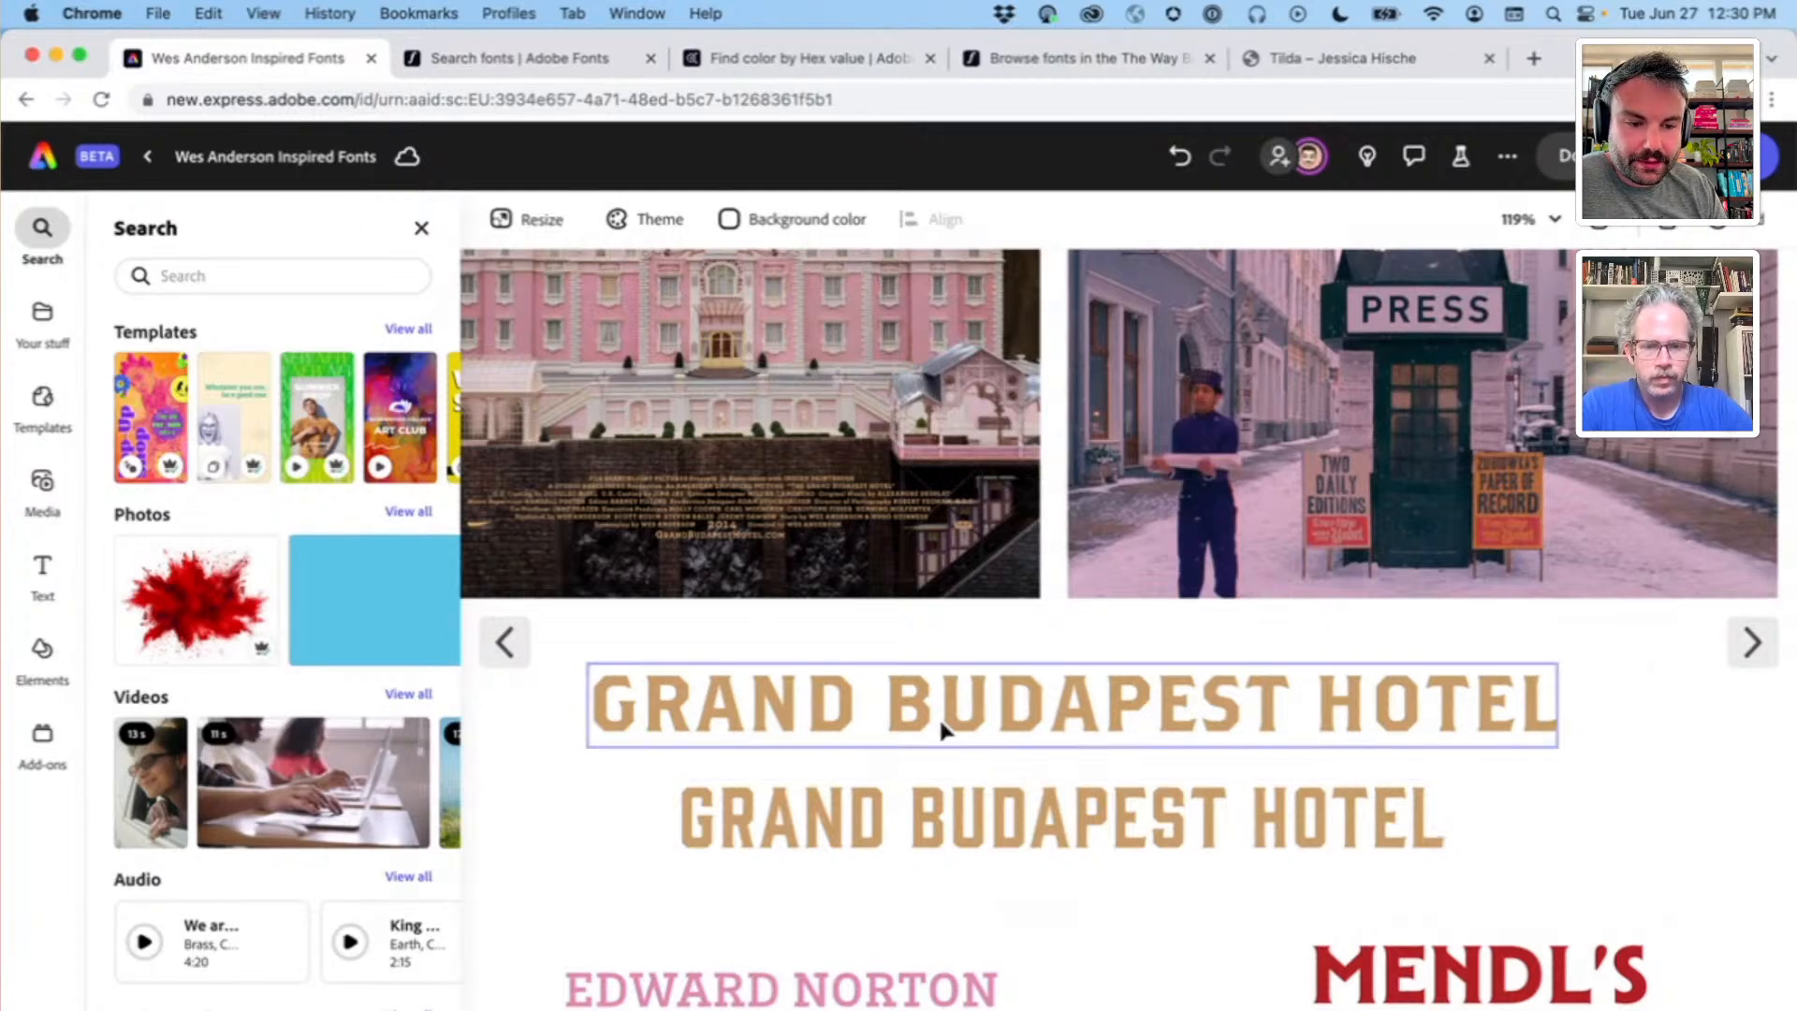
pyautogui.hscroll(1, 943, 730)
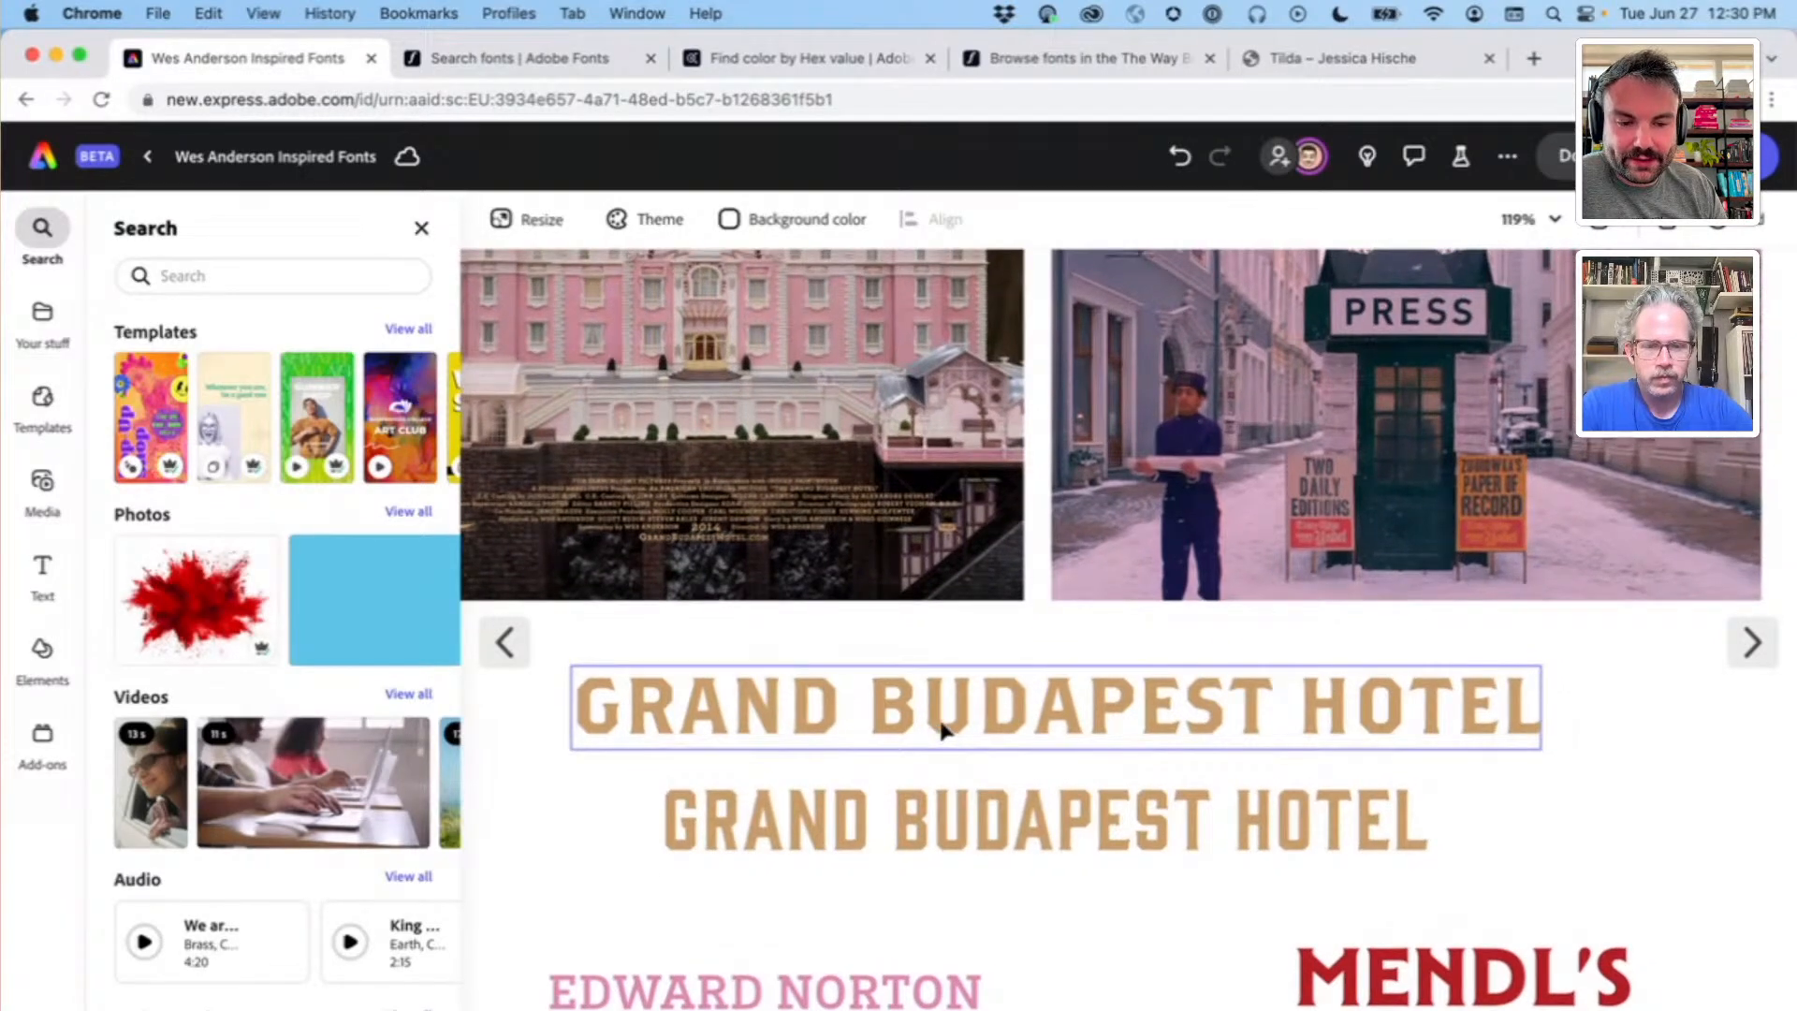
pyautogui.hscroll(-1, 799, 750)
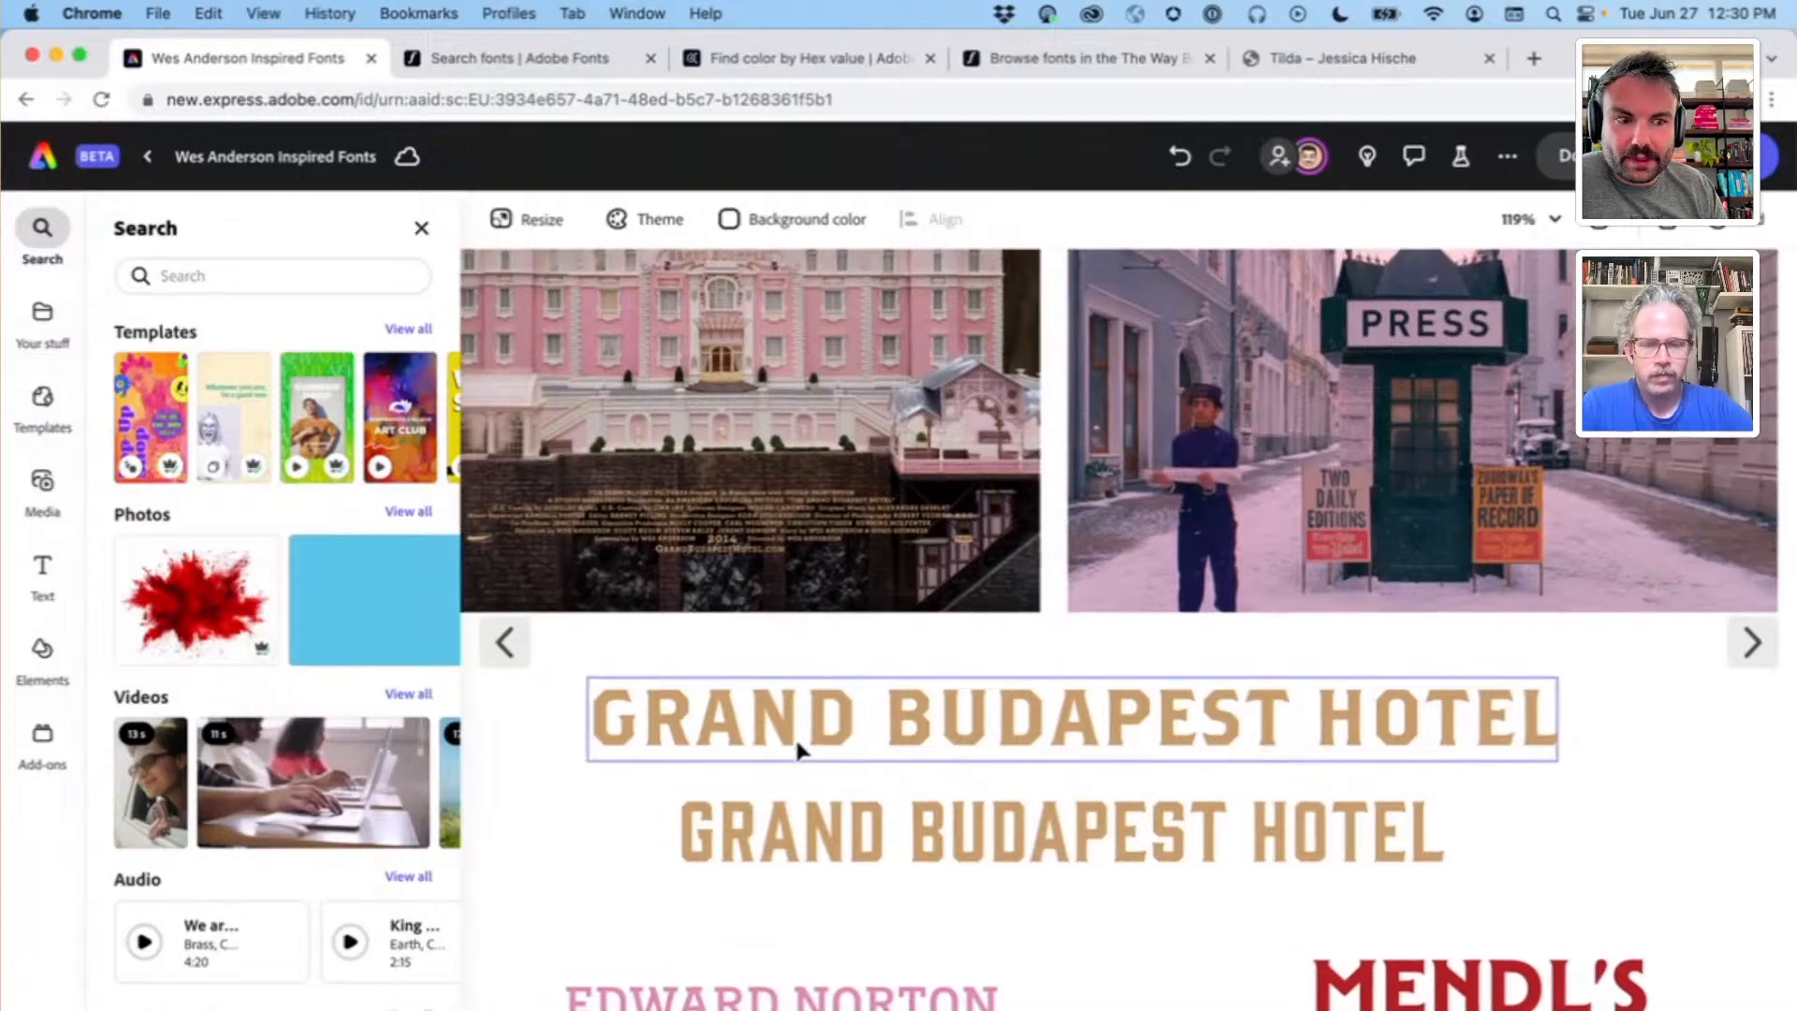
pyautogui.scroll(-1, 796, 750)
# Step: Compare the poster's arched title once more with both gold GRAND BUDAPEST HOTEL samples and the lettering beneath them
pyautogui.scroll(4, 796, 750)
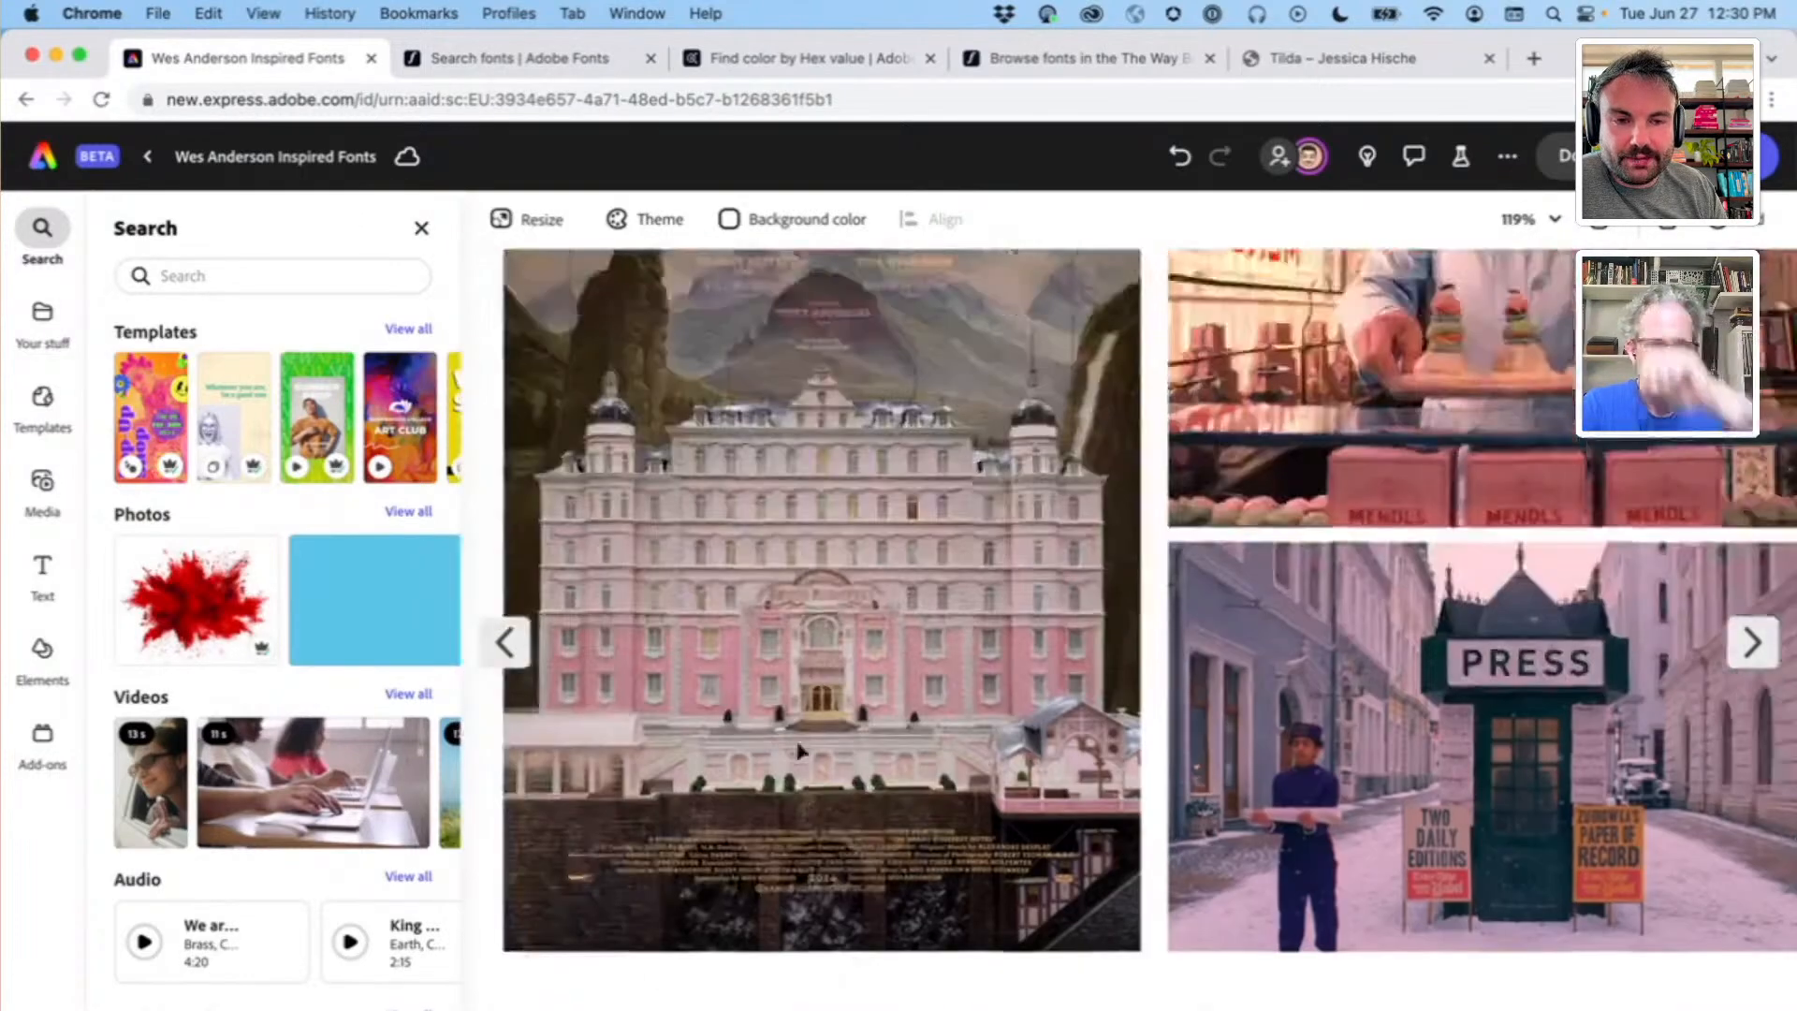
pyautogui.scroll(2, 798, 750)
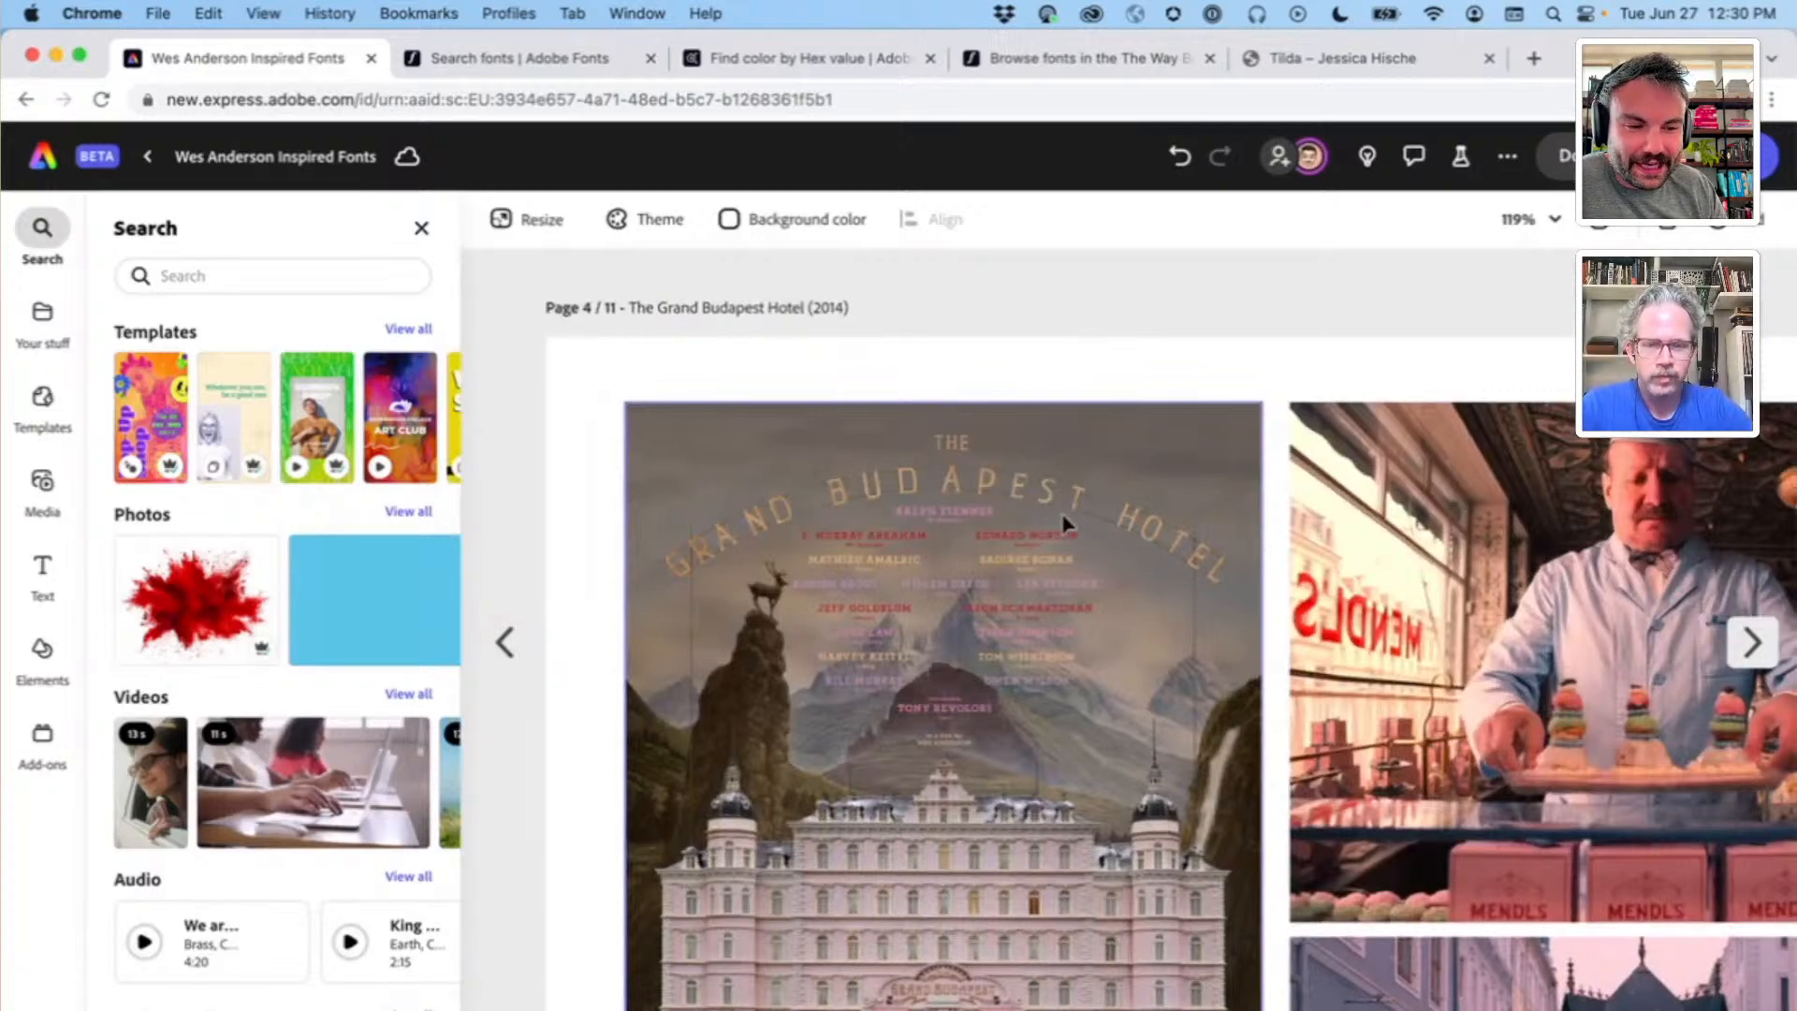
pyautogui.scroll(-3, 1076, 568)
pyautogui.scroll(-6, 1076, 568)
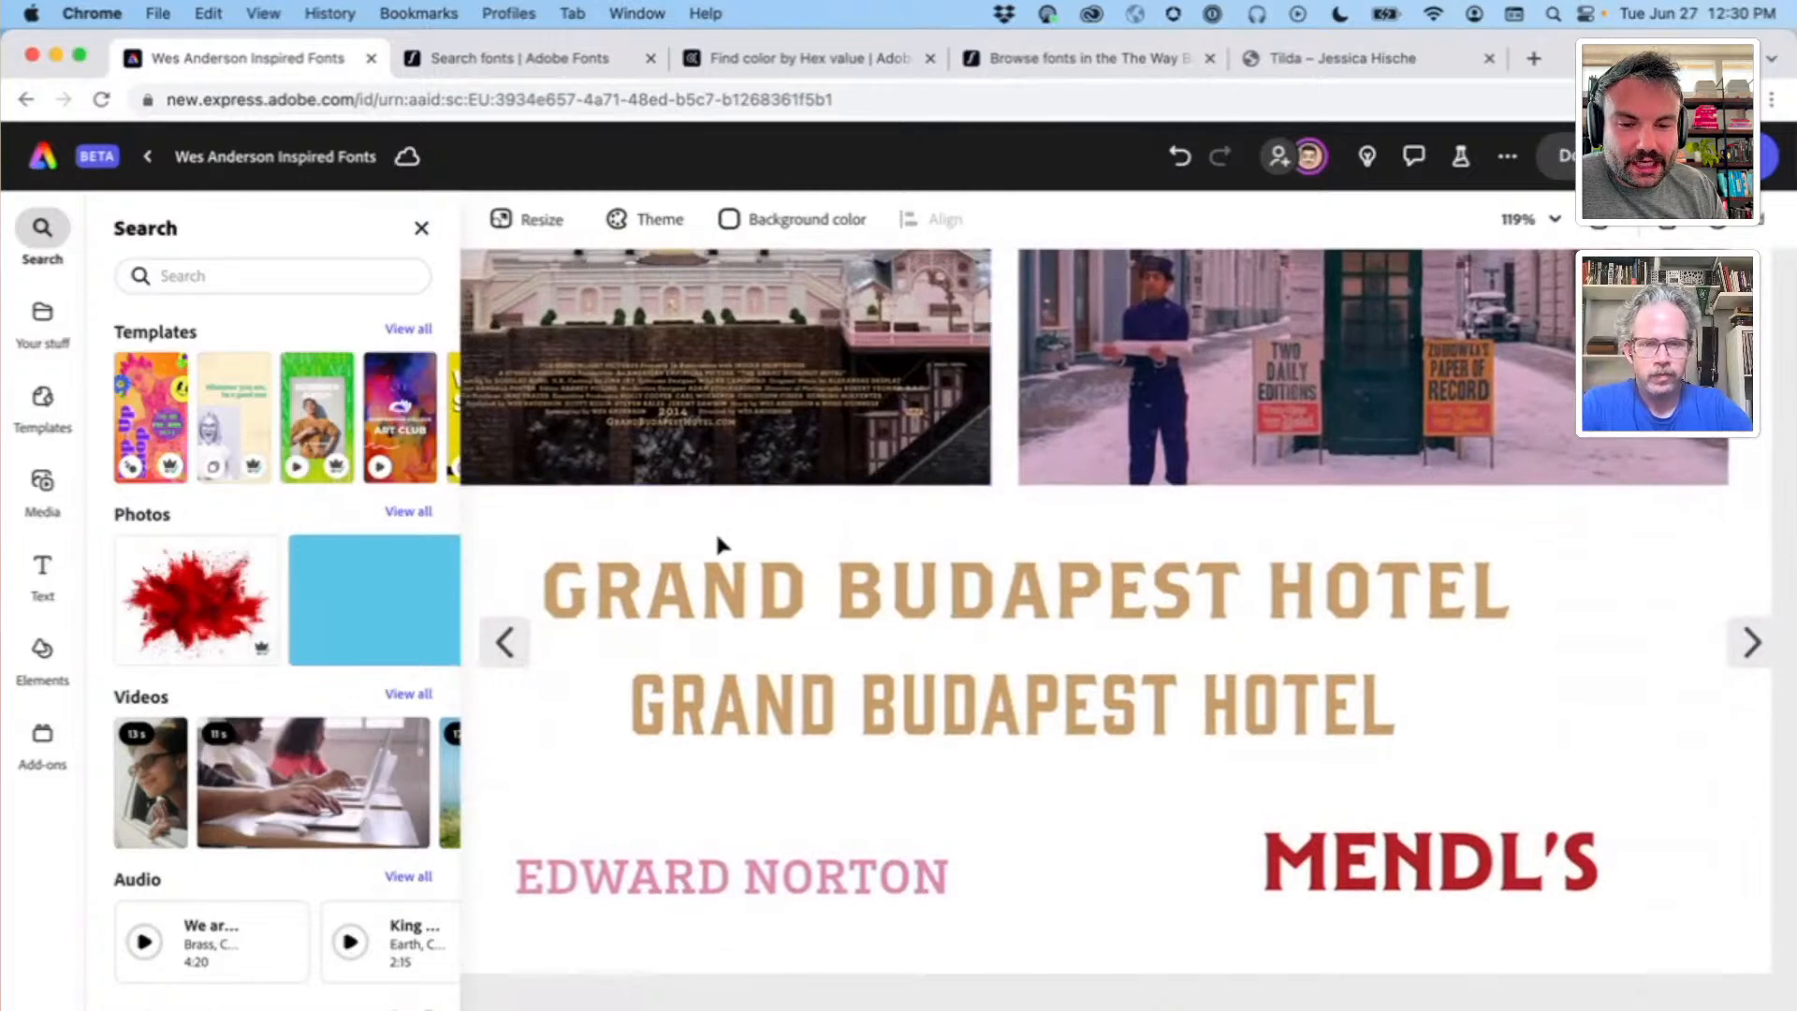
pyautogui.hscroll(-1, 717, 536)
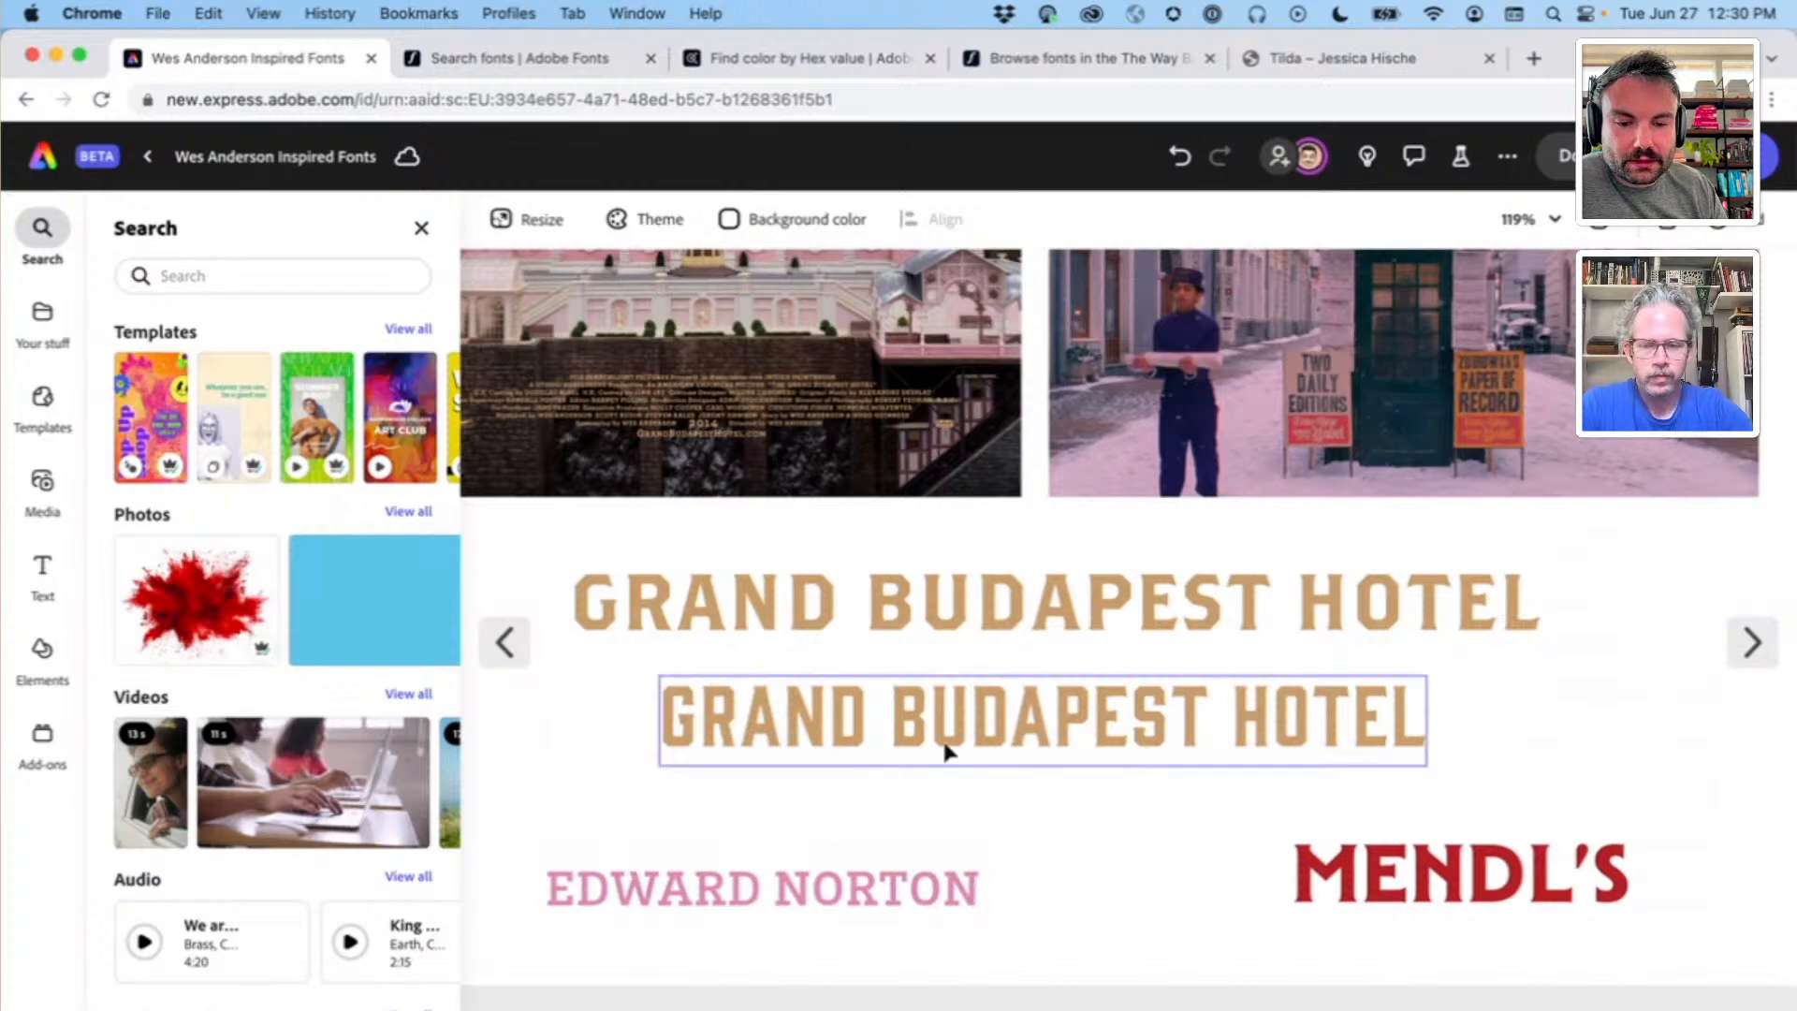
pyautogui.hscroll(-1, 773, 803)
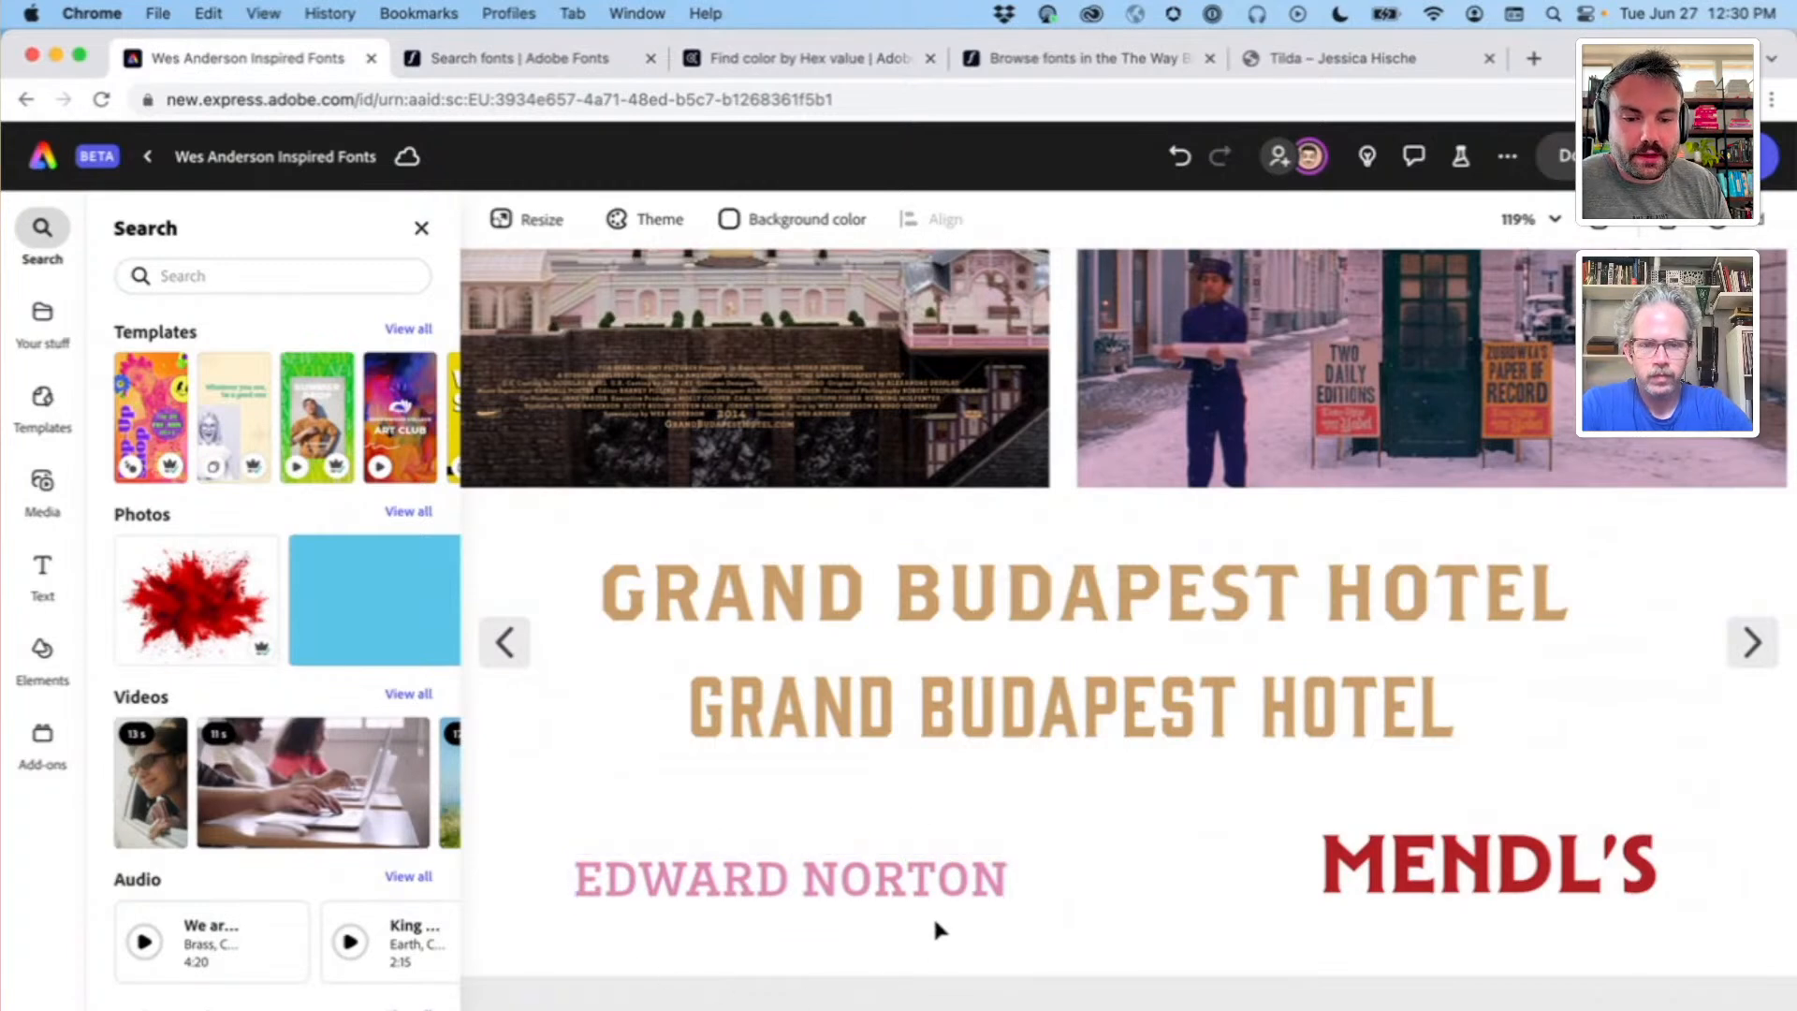
# Step: Browse fonts similar to the pink EDWARD NORTON sample's slab serif and apply Laca Medium to it
pyautogui.click(774, 890)
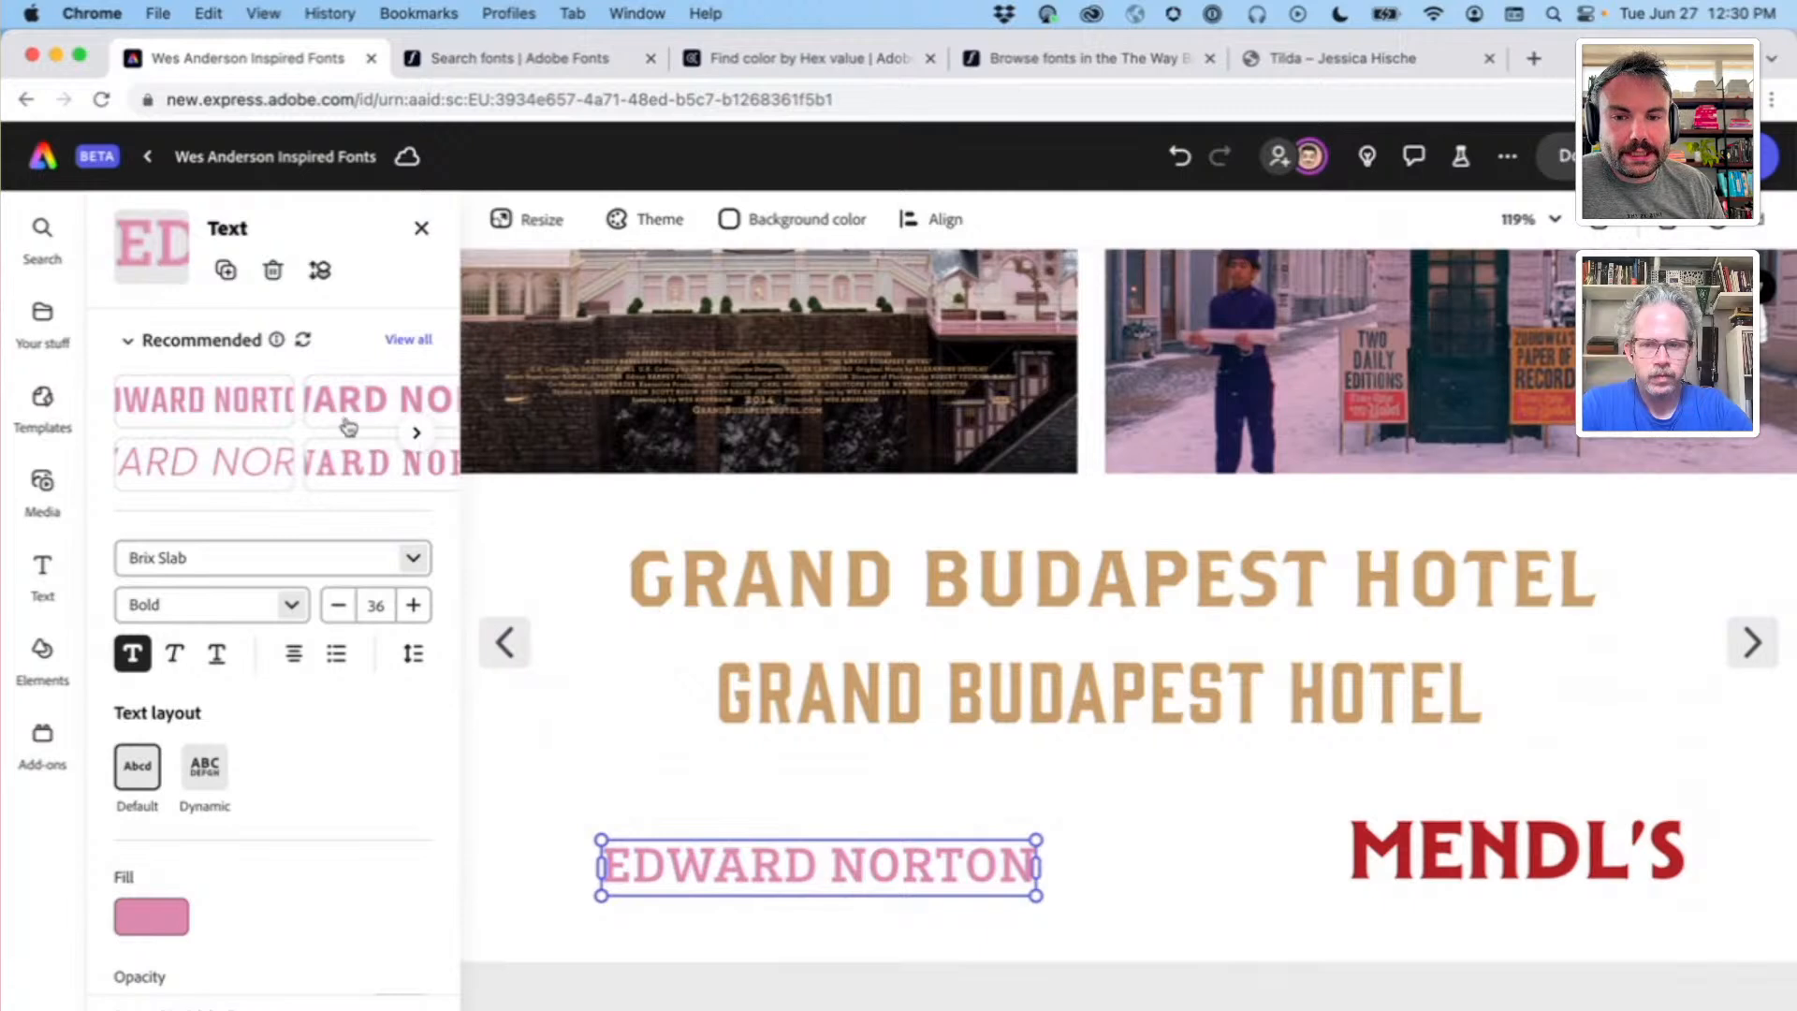
pyautogui.click(416, 341)
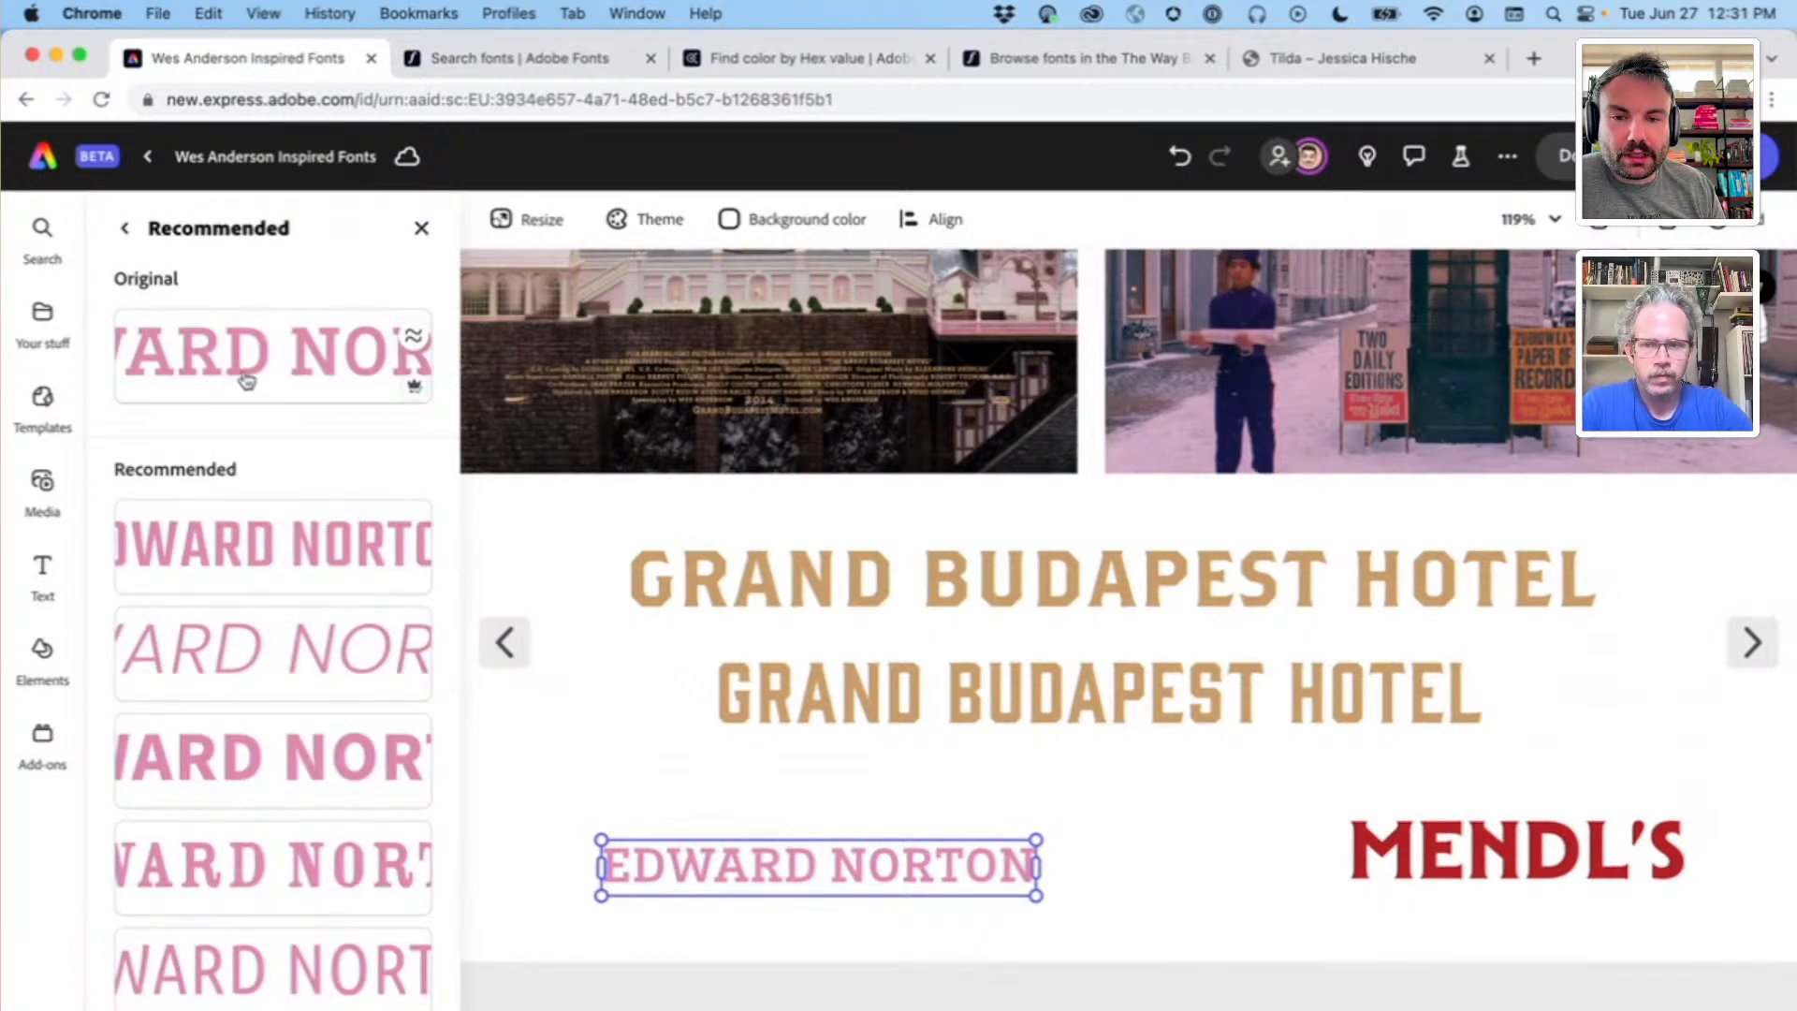
pyautogui.click(415, 342)
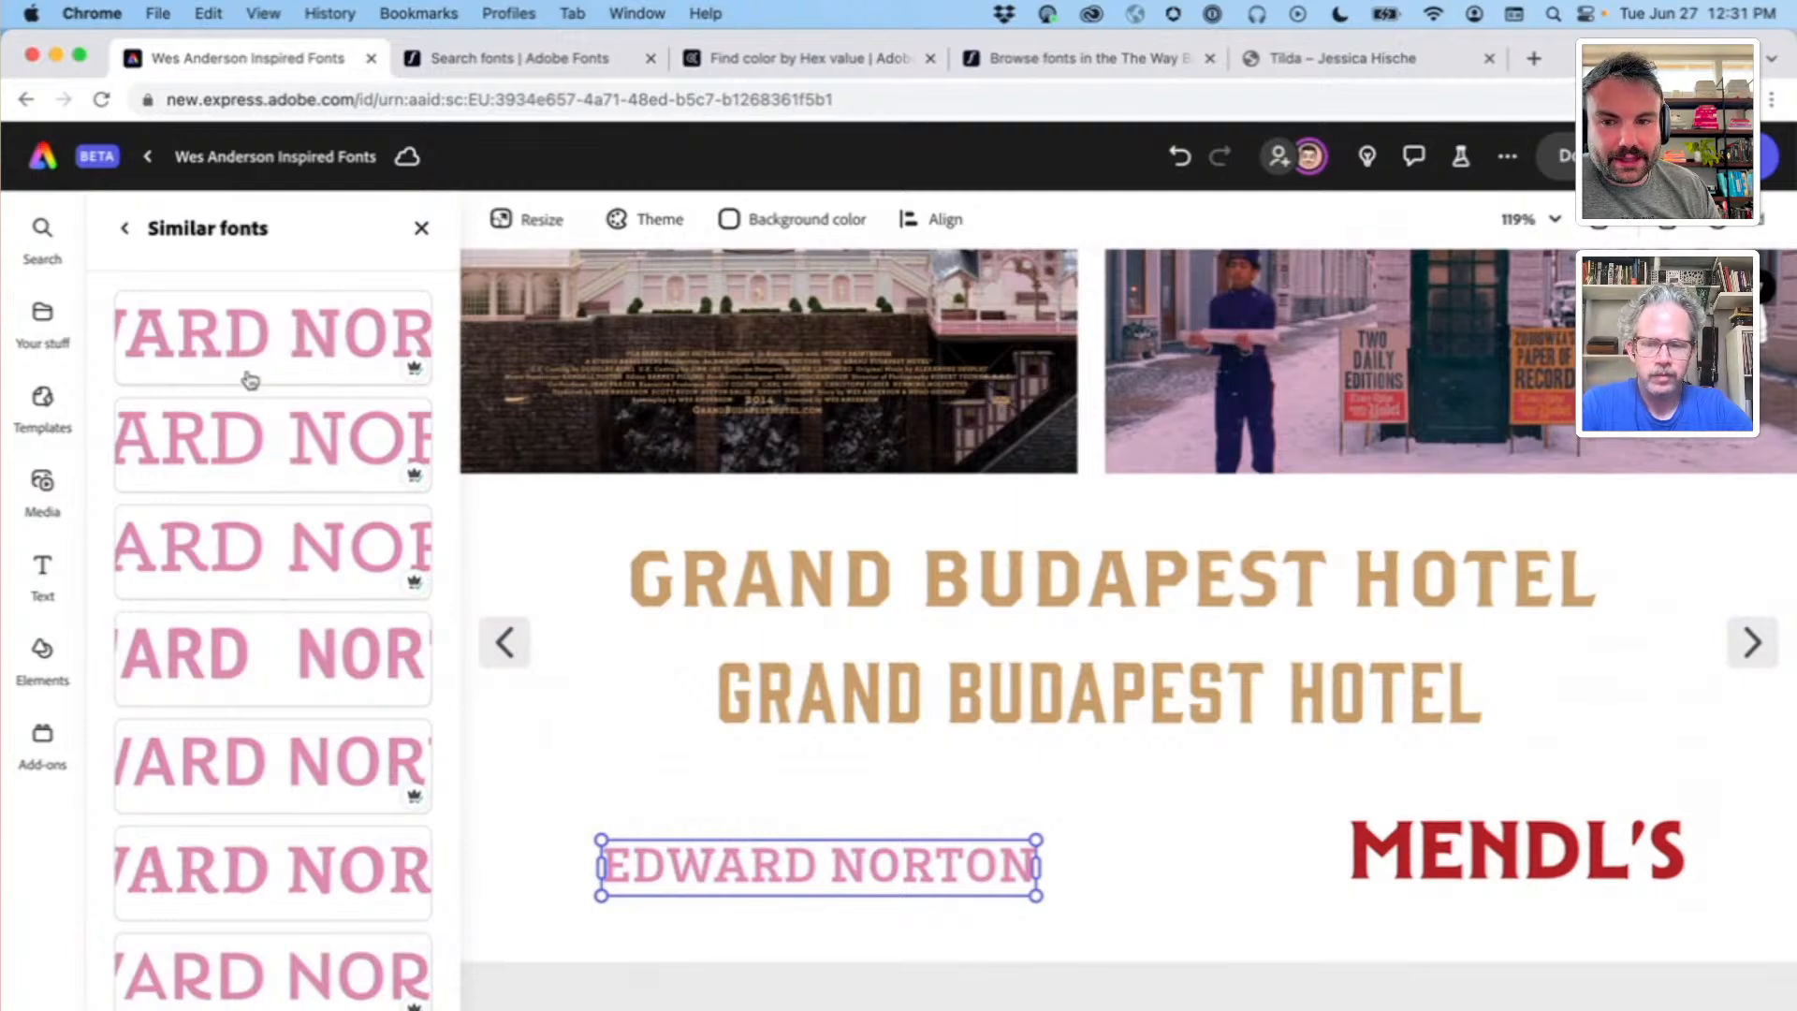
pyautogui.scroll(-1, 323, 463)
pyautogui.scroll(-5, 215, 444)
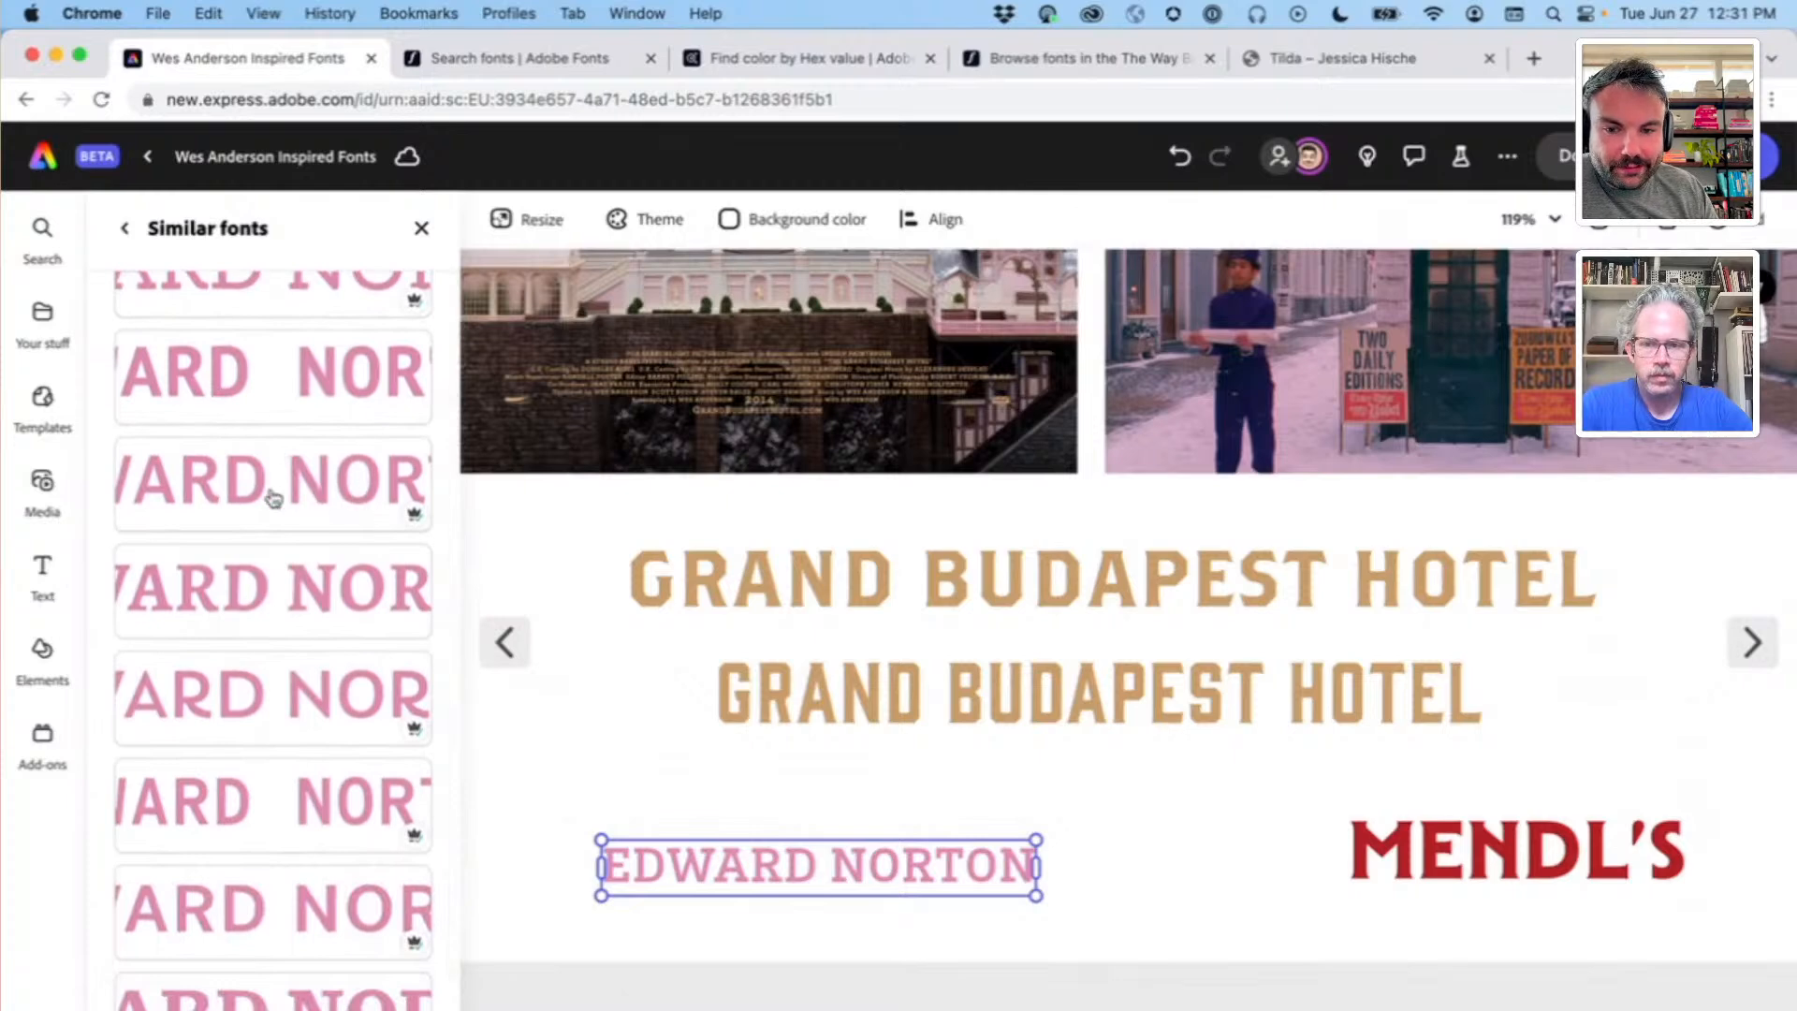
pyautogui.scroll(-2, 270, 497)
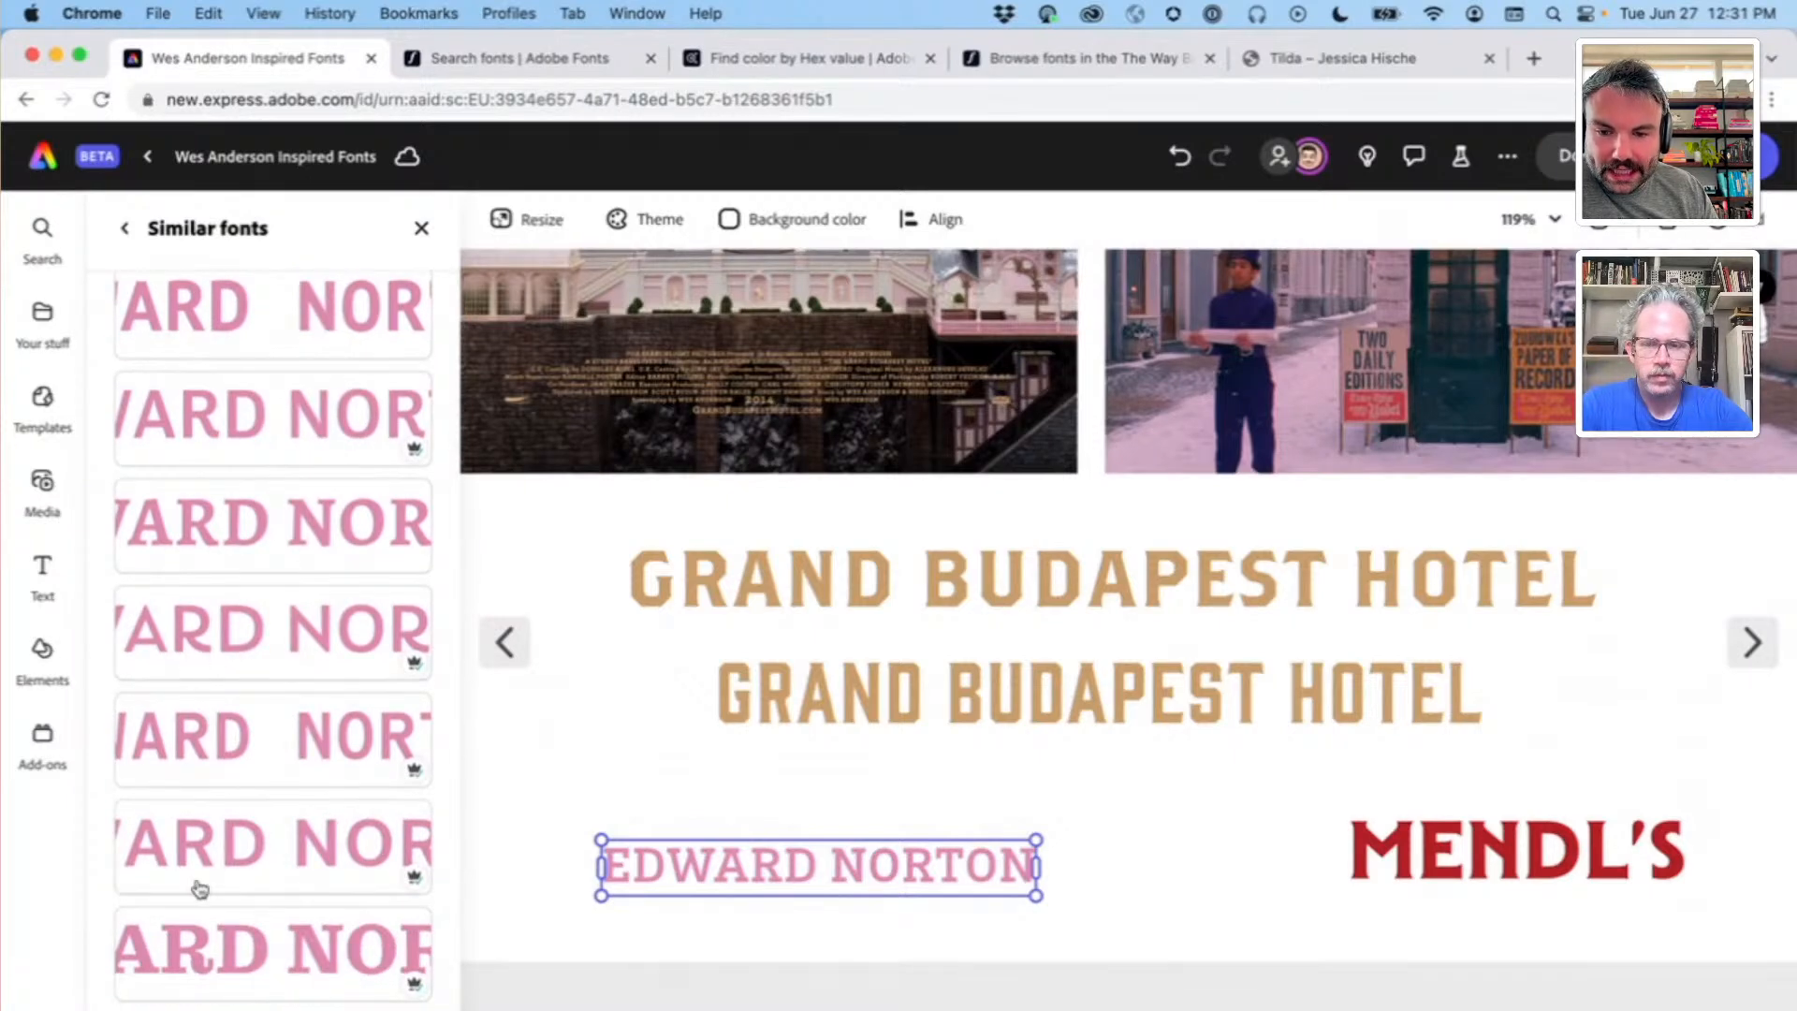
pyautogui.scroll(5, 192, 688)
pyautogui.scroll(-5, 211, 810)
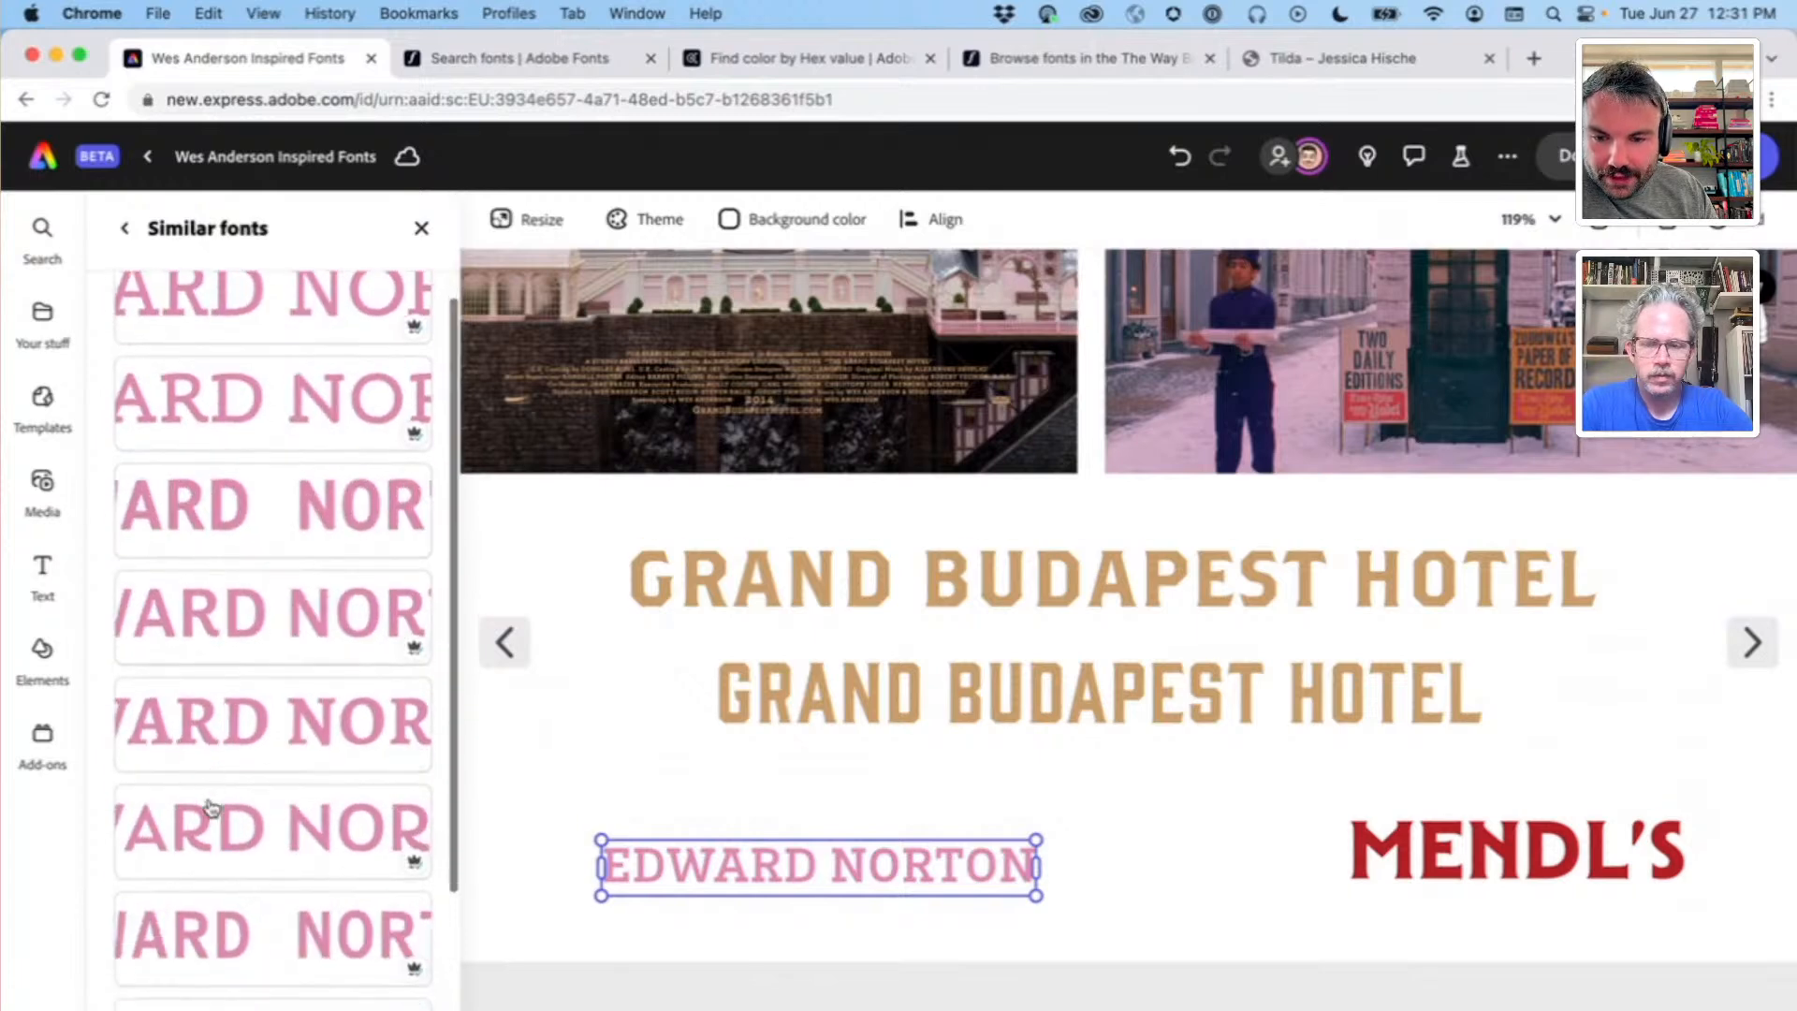
pyautogui.click(194, 662)
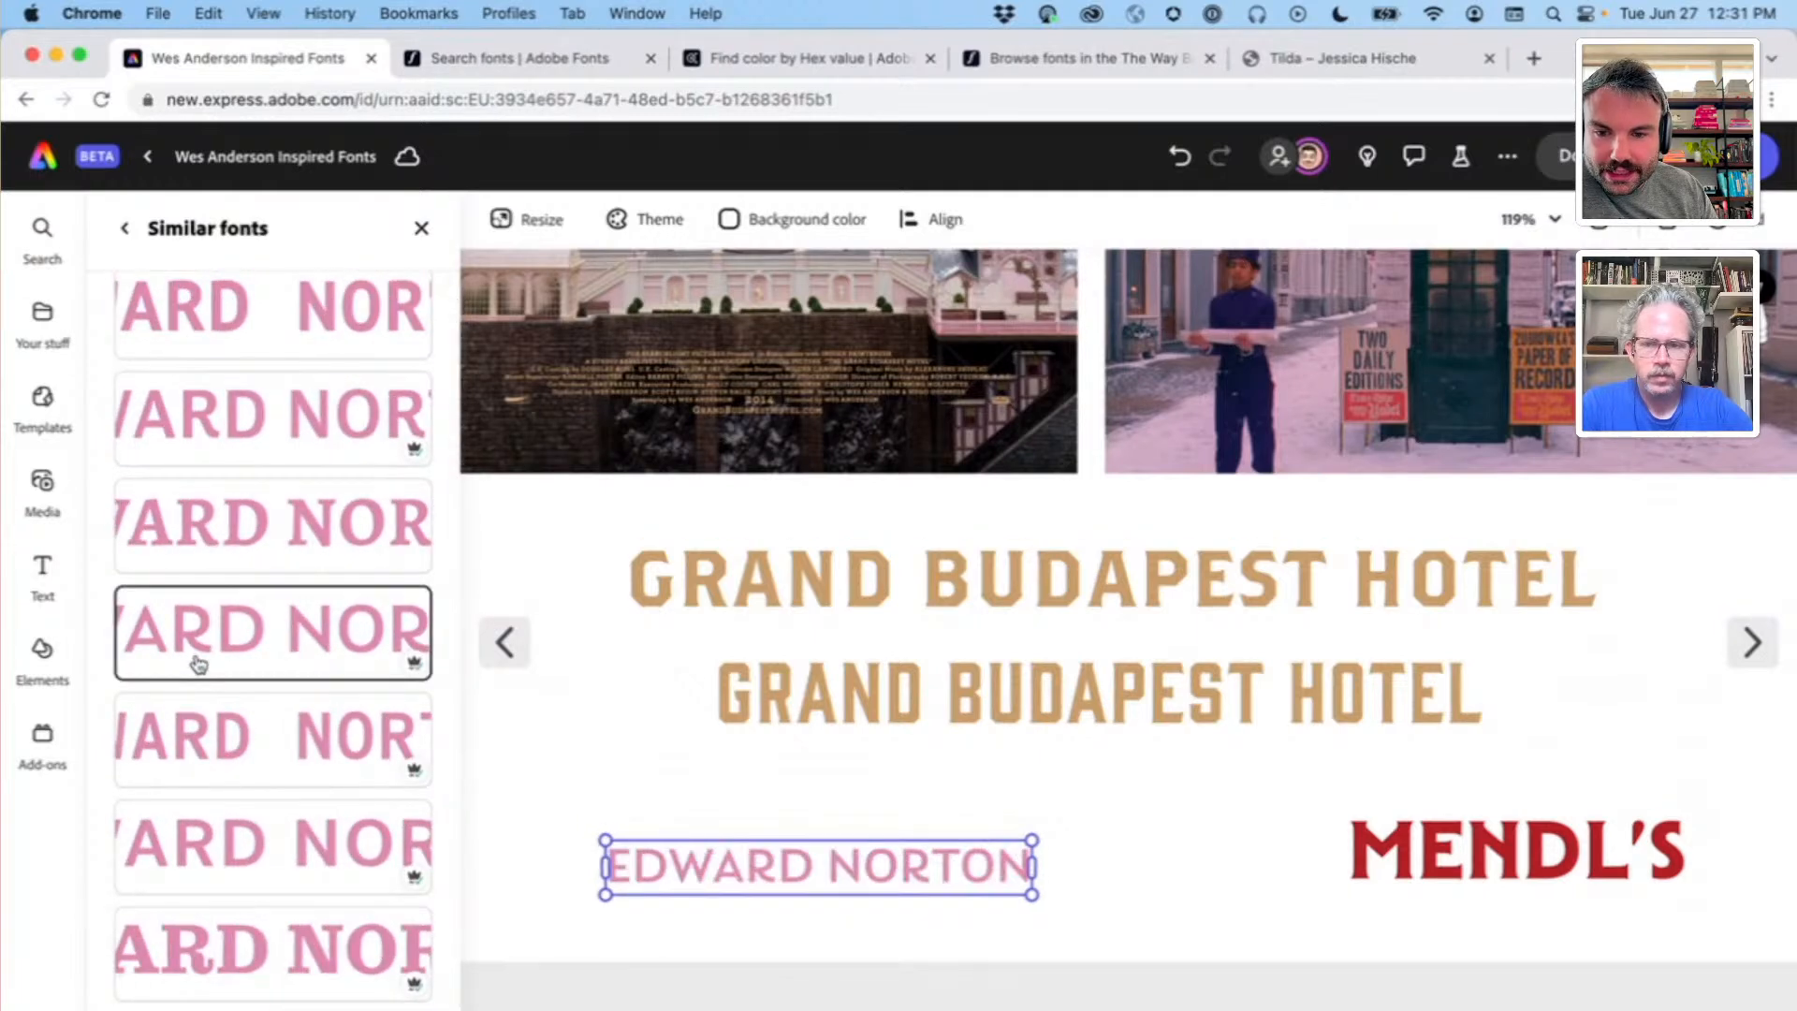
# Step: Study the restyled EDWARD NORTON sample up close, leave the similar fonts list and show the sample's font settings
pyautogui.scroll(3, 756, 875)
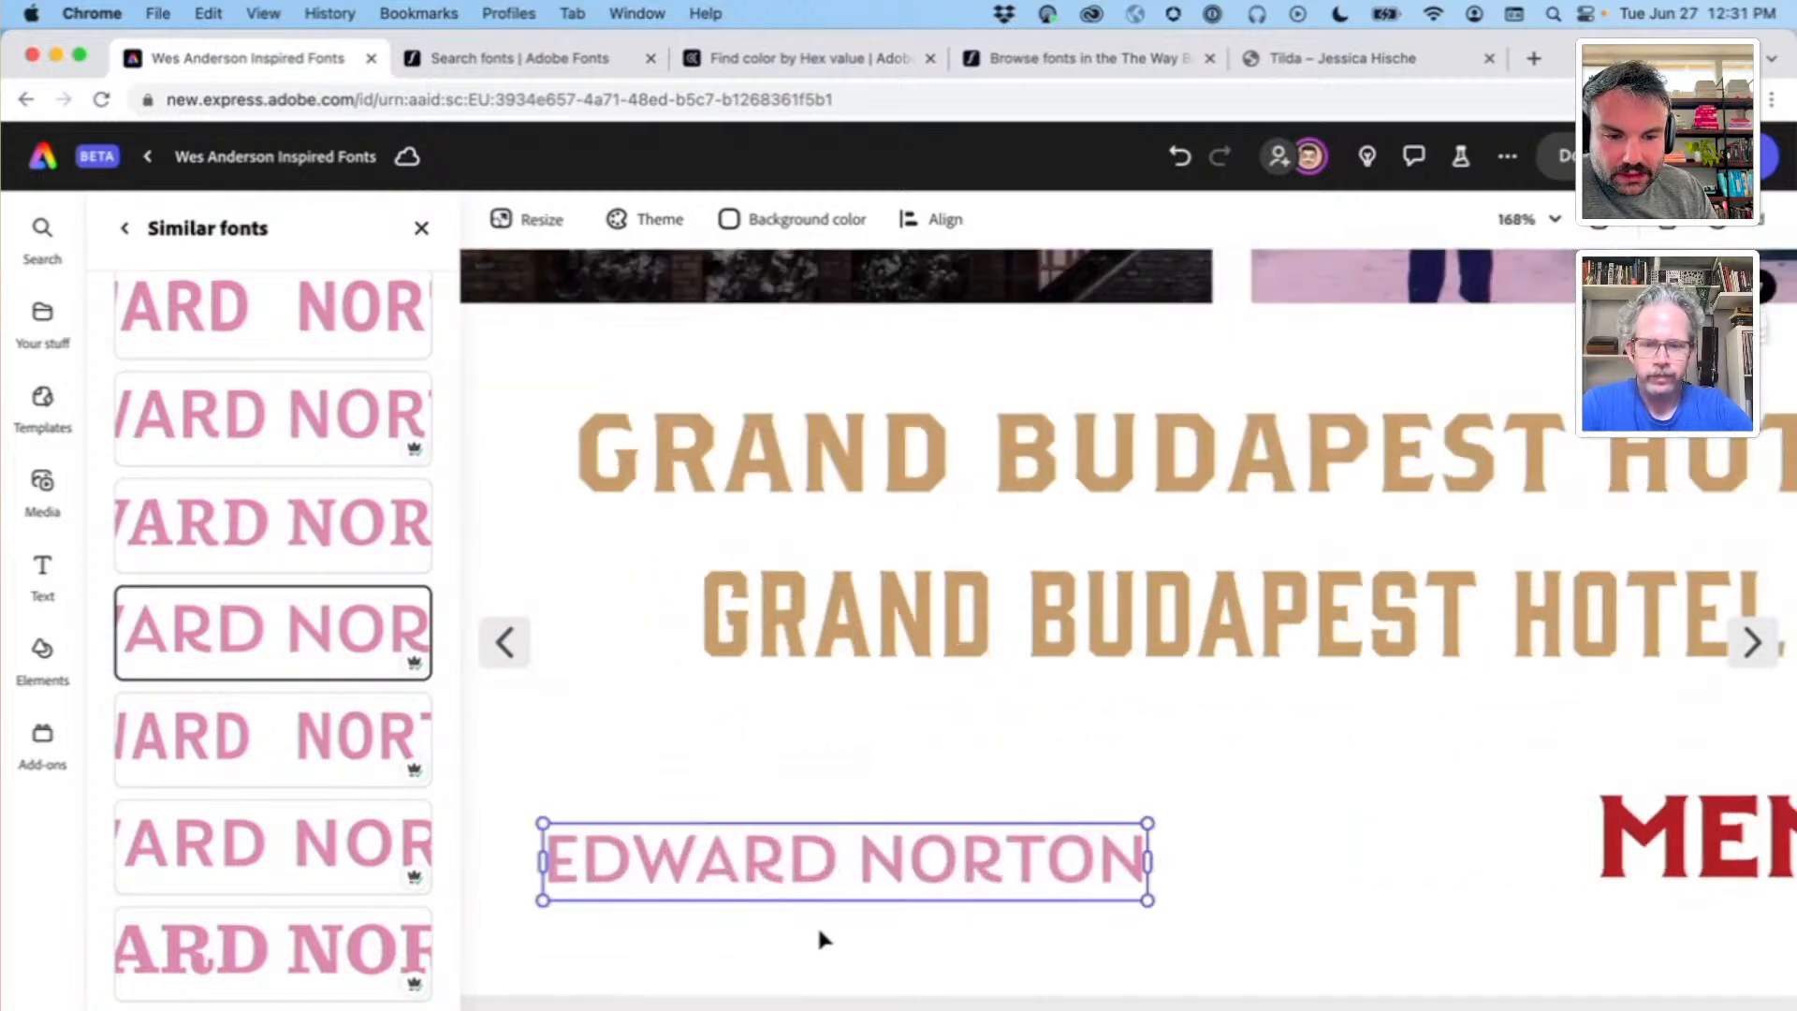
pyautogui.click(901, 917)
pyautogui.scroll(-1, 901, 917)
pyautogui.click(875, 915)
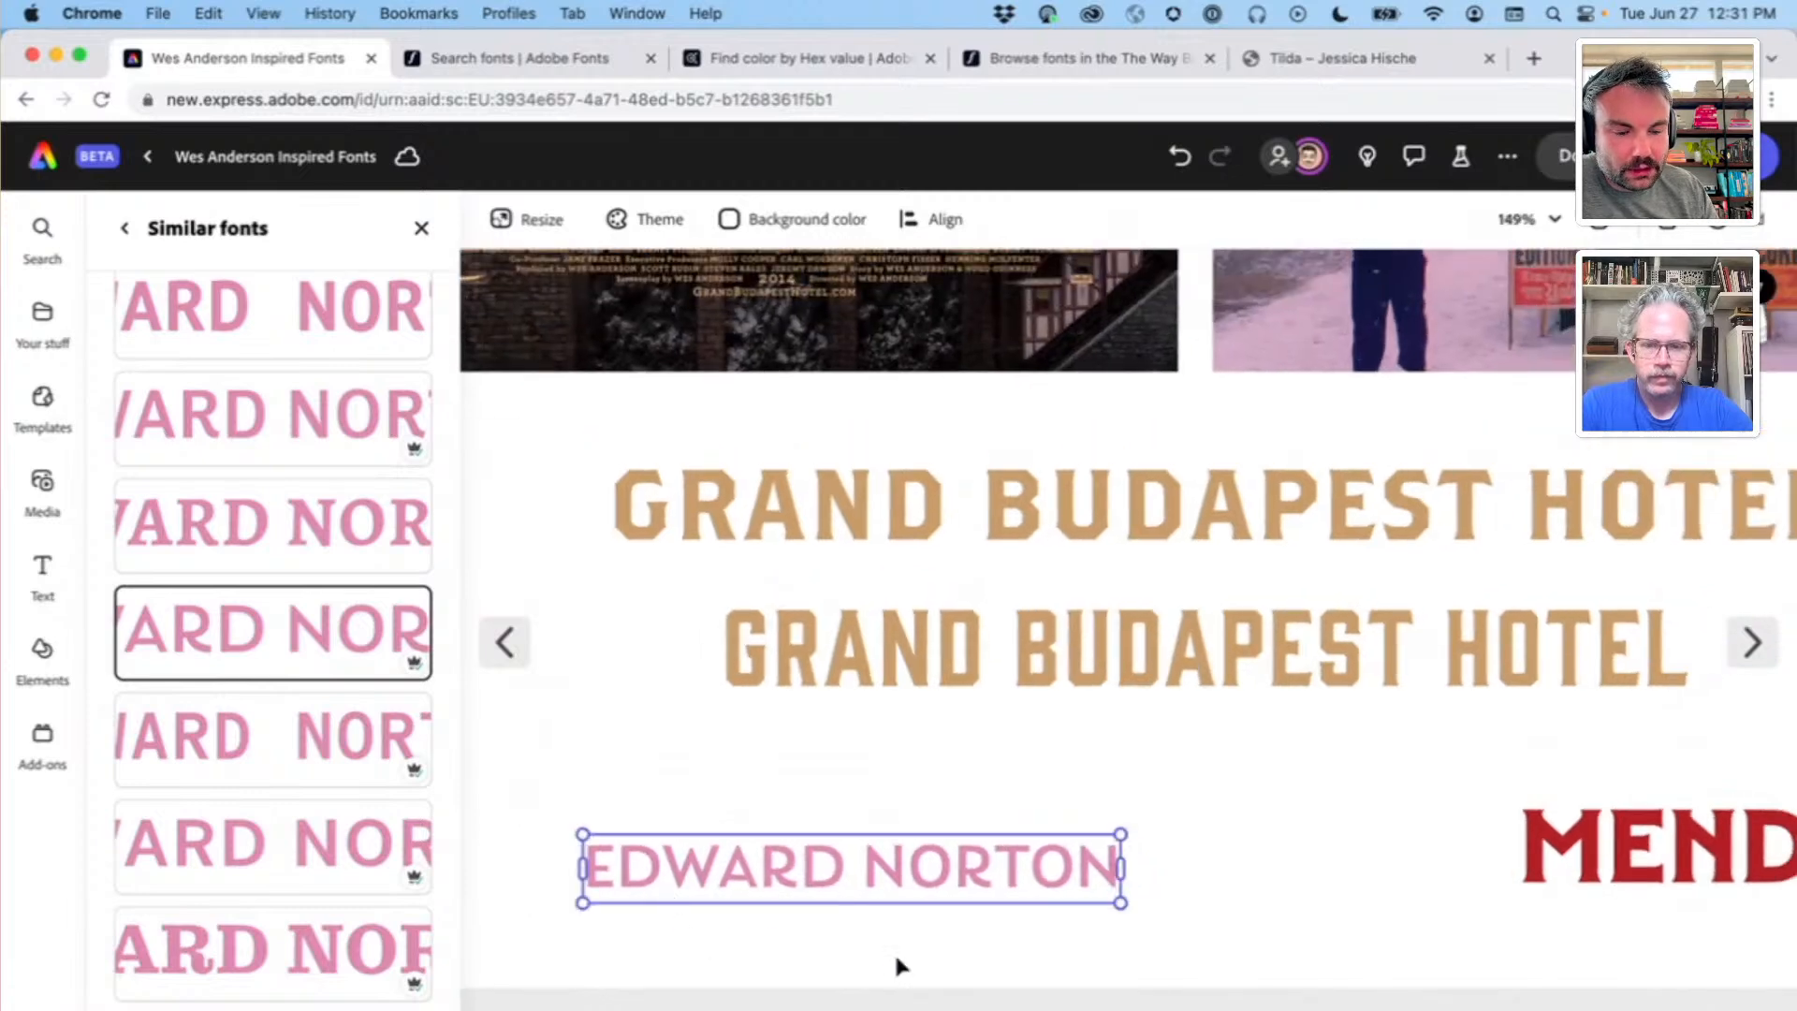
pyautogui.scroll(-1, 894, 952)
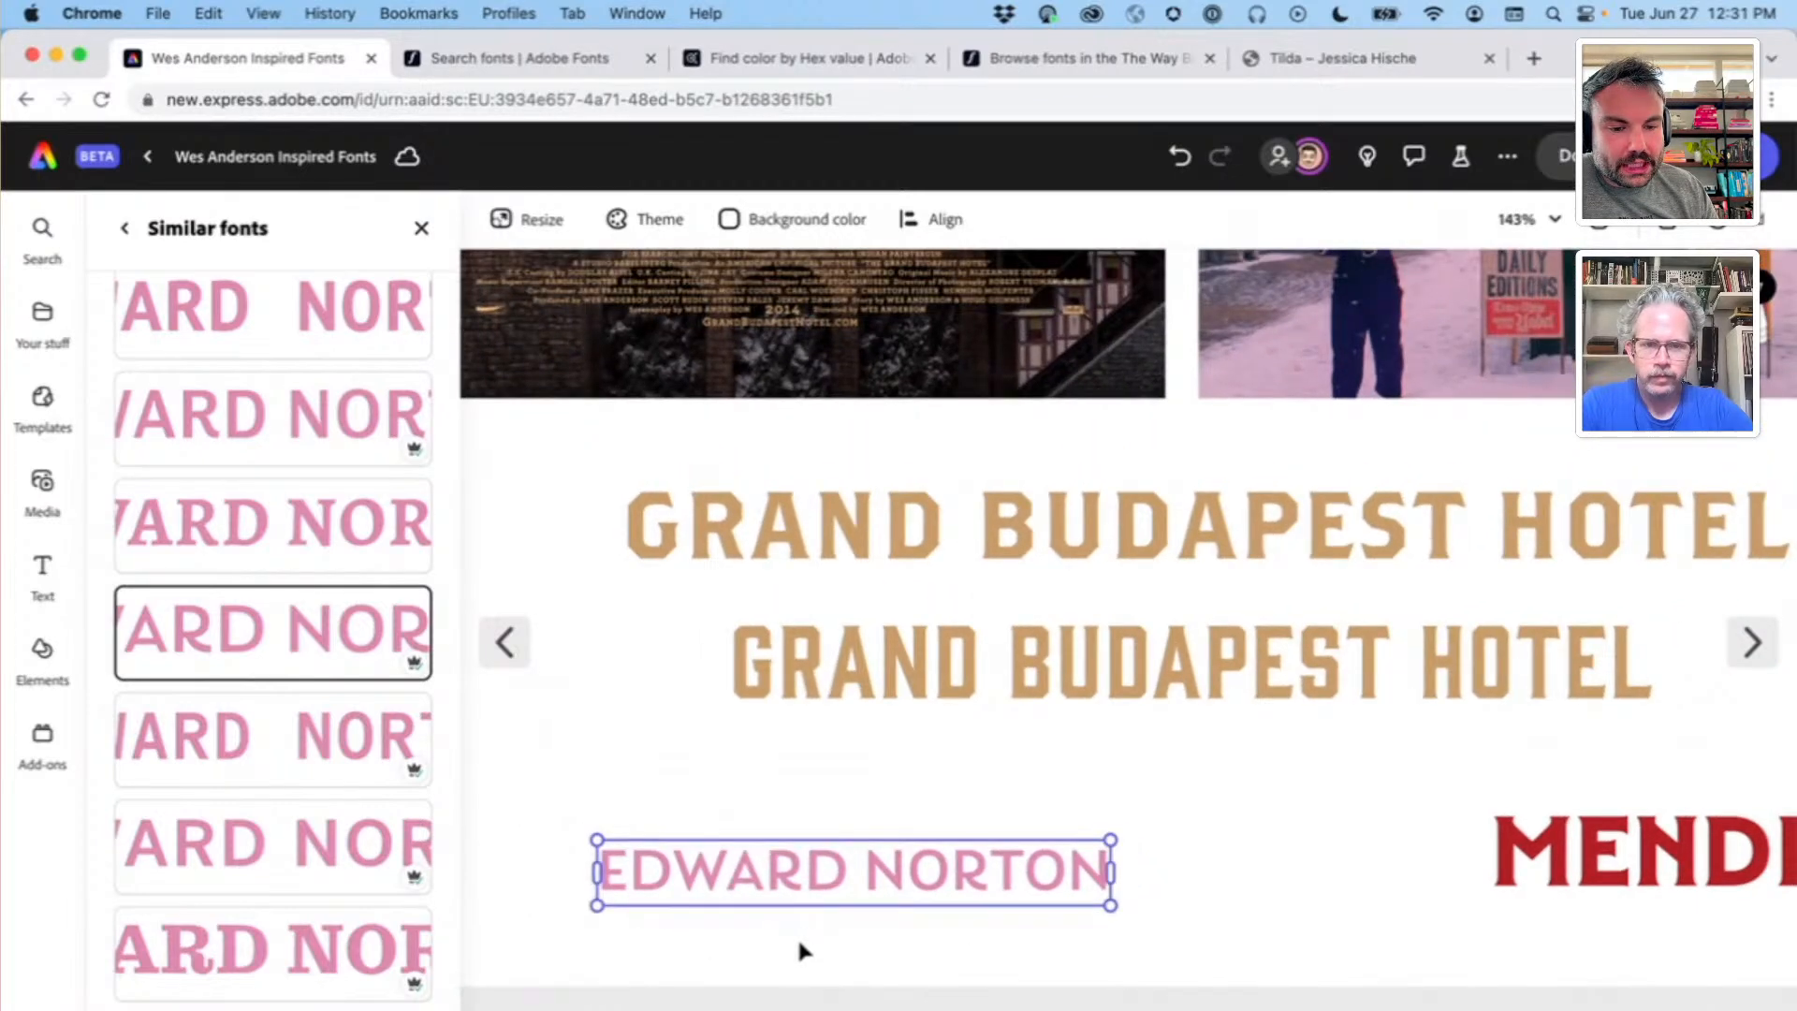
pyautogui.click(420, 229)
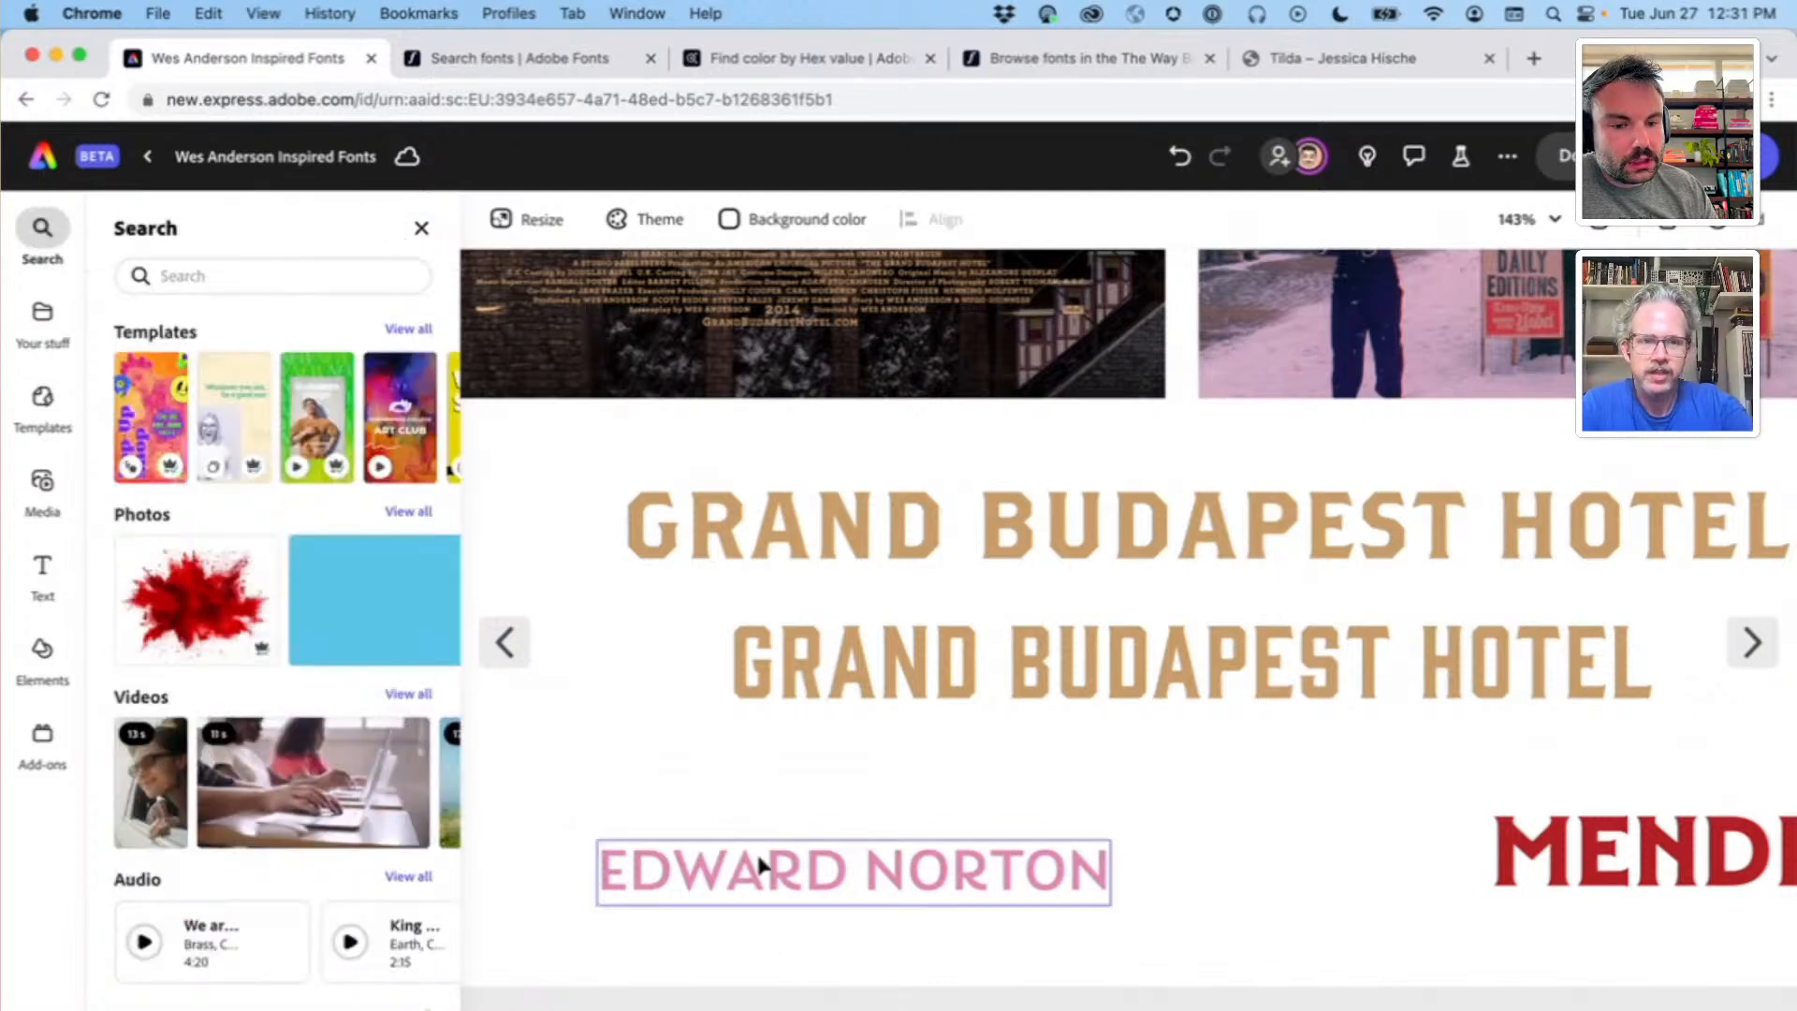
pyautogui.click(813, 848)
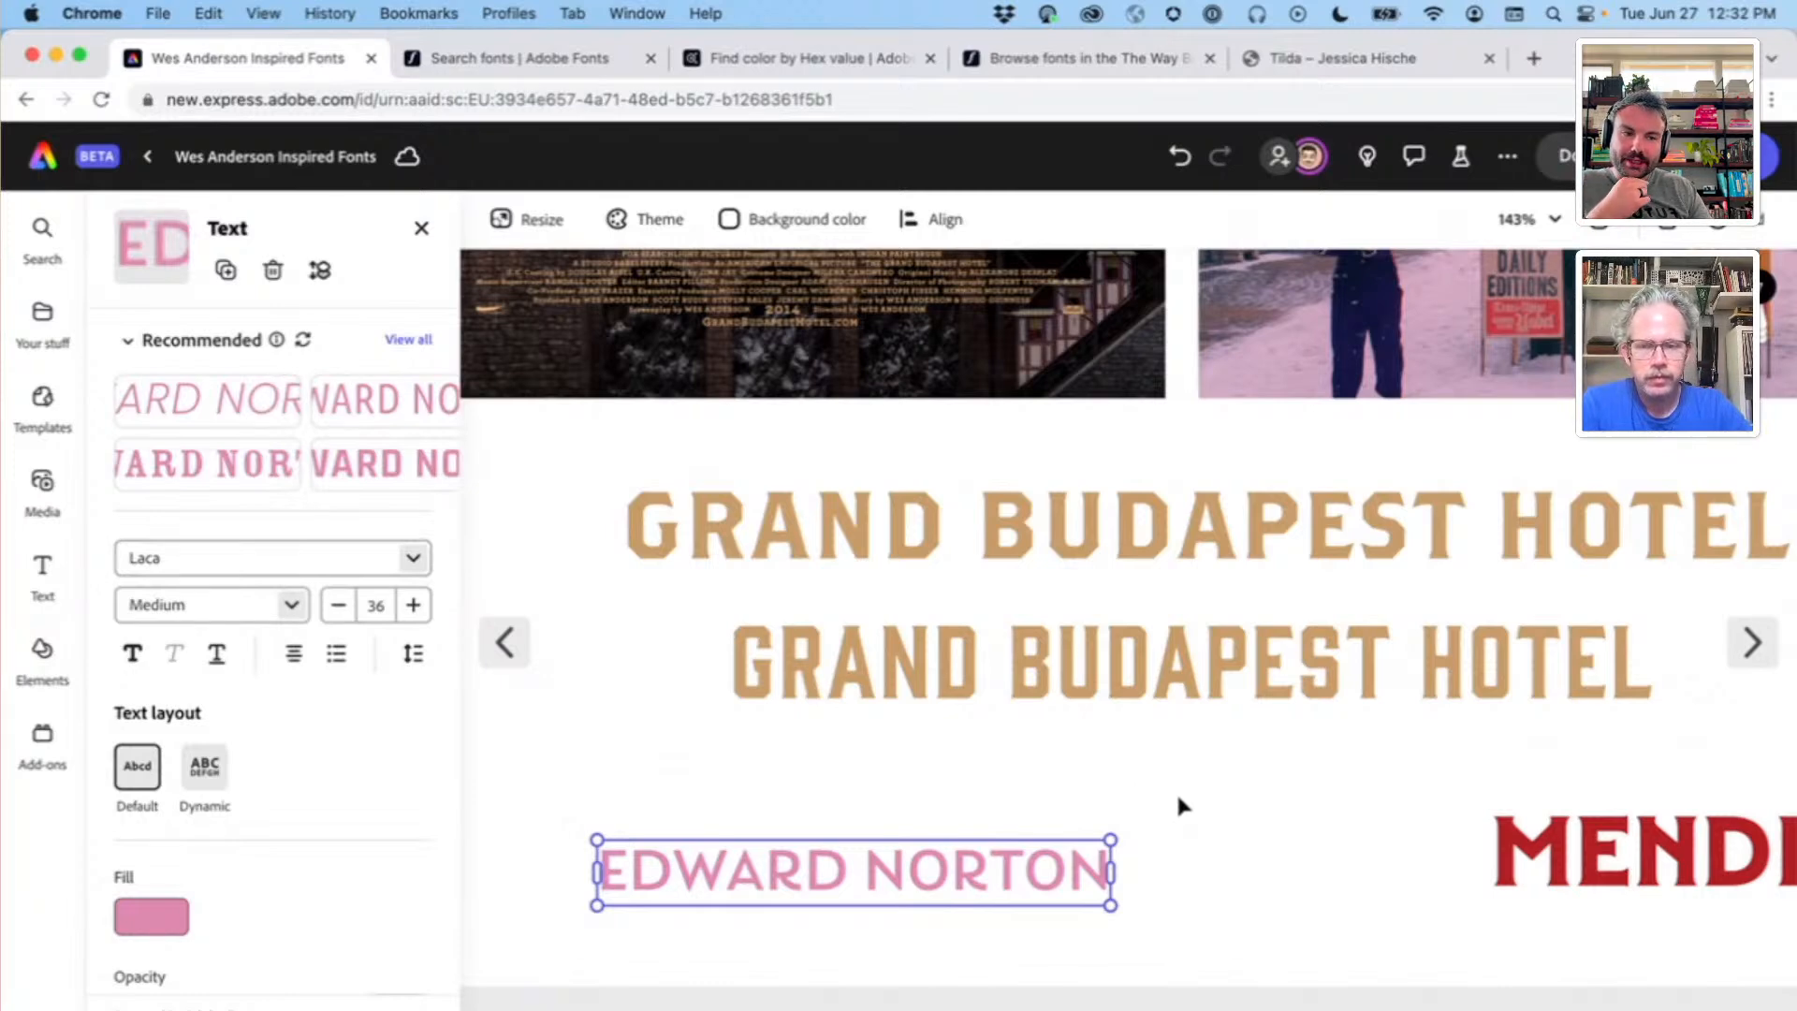
# Step: Compare the pink sample with the lettering on the hotel poster and in the PRESS kiosk still, leaving nothing selected
pyautogui.scroll(-3, 1178, 799)
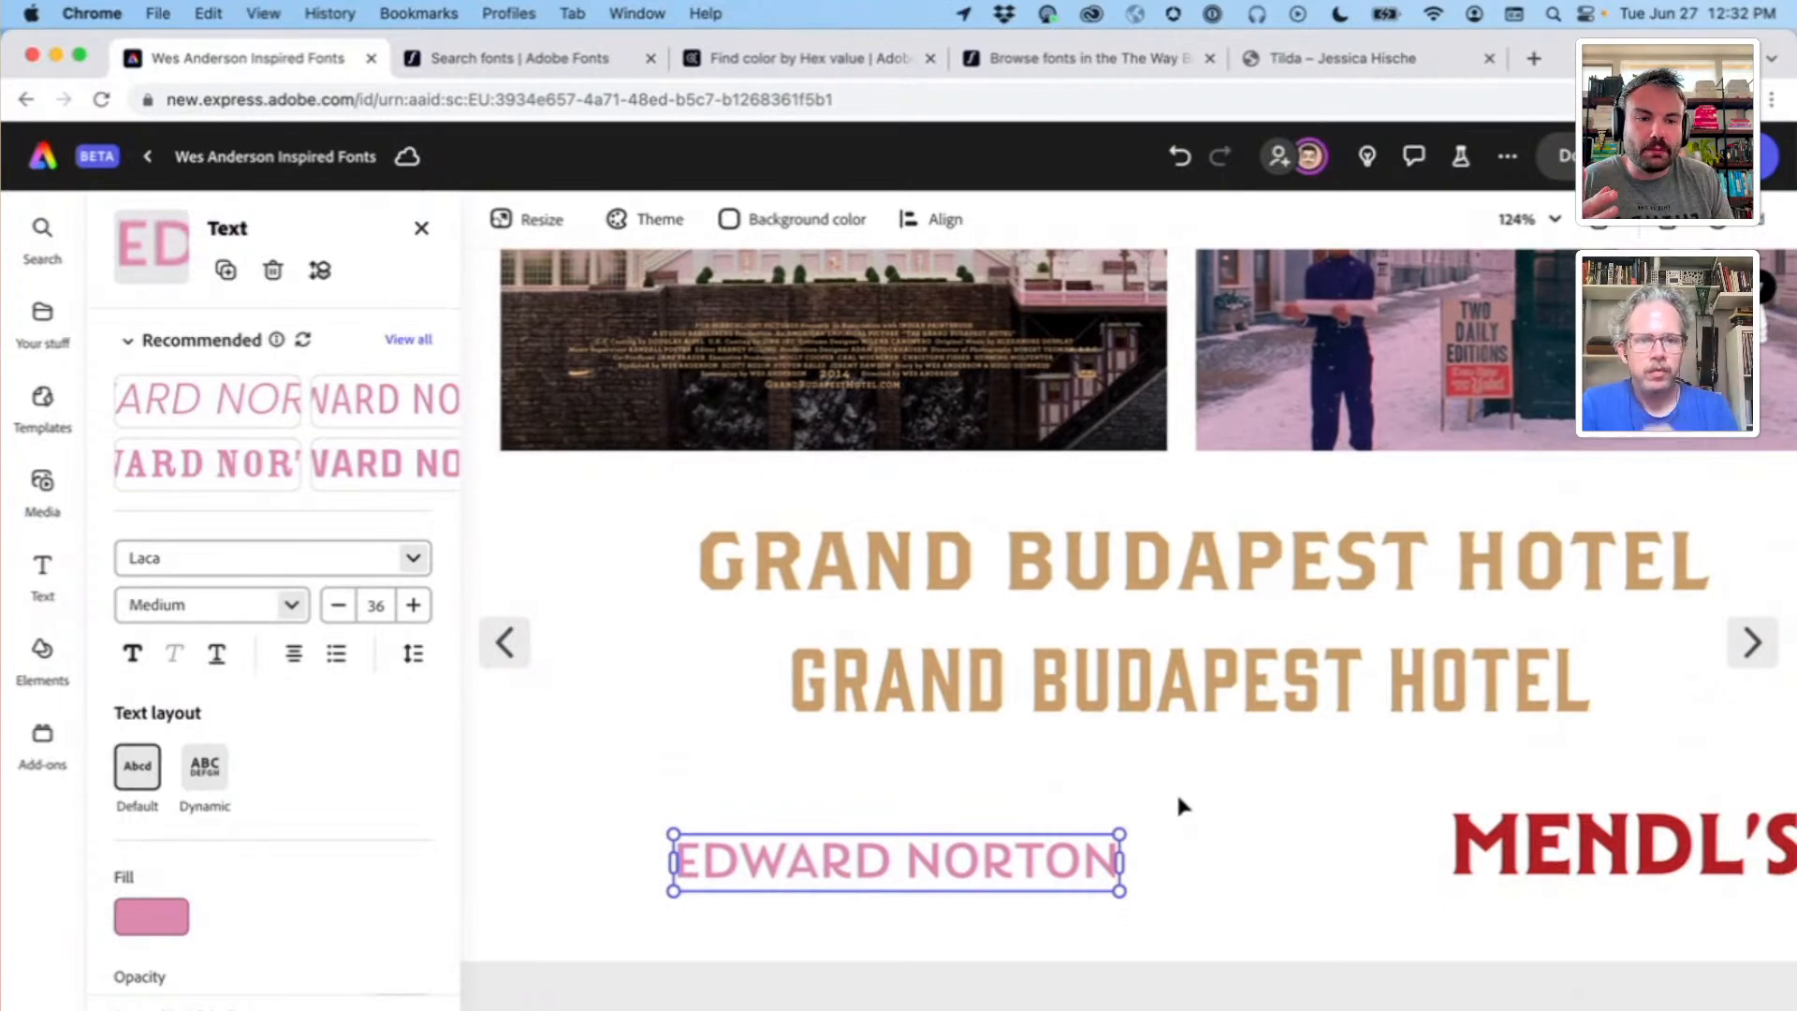
pyautogui.scroll(-5, 1175, 790)
pyautogui.scroll(2, 1113, 554)
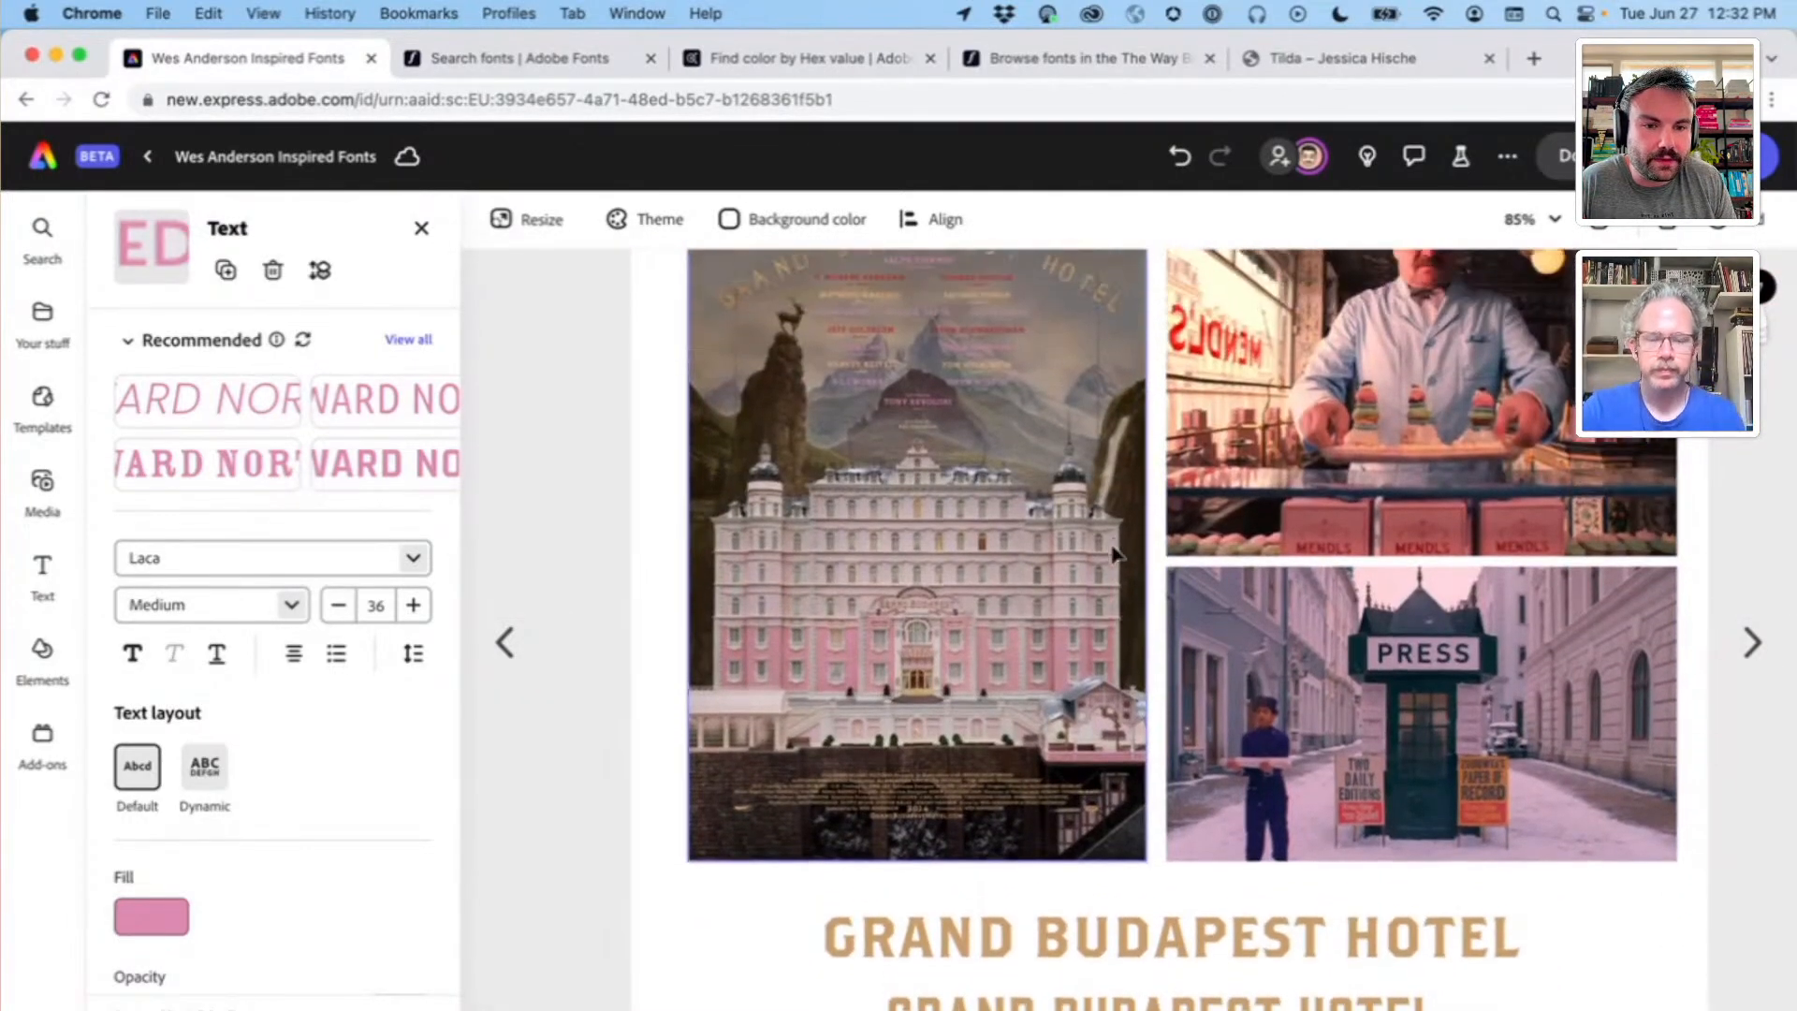
pyautogui.scroll(2, 1576, 763)
pyautogui.scroll(5, 1576, 763)
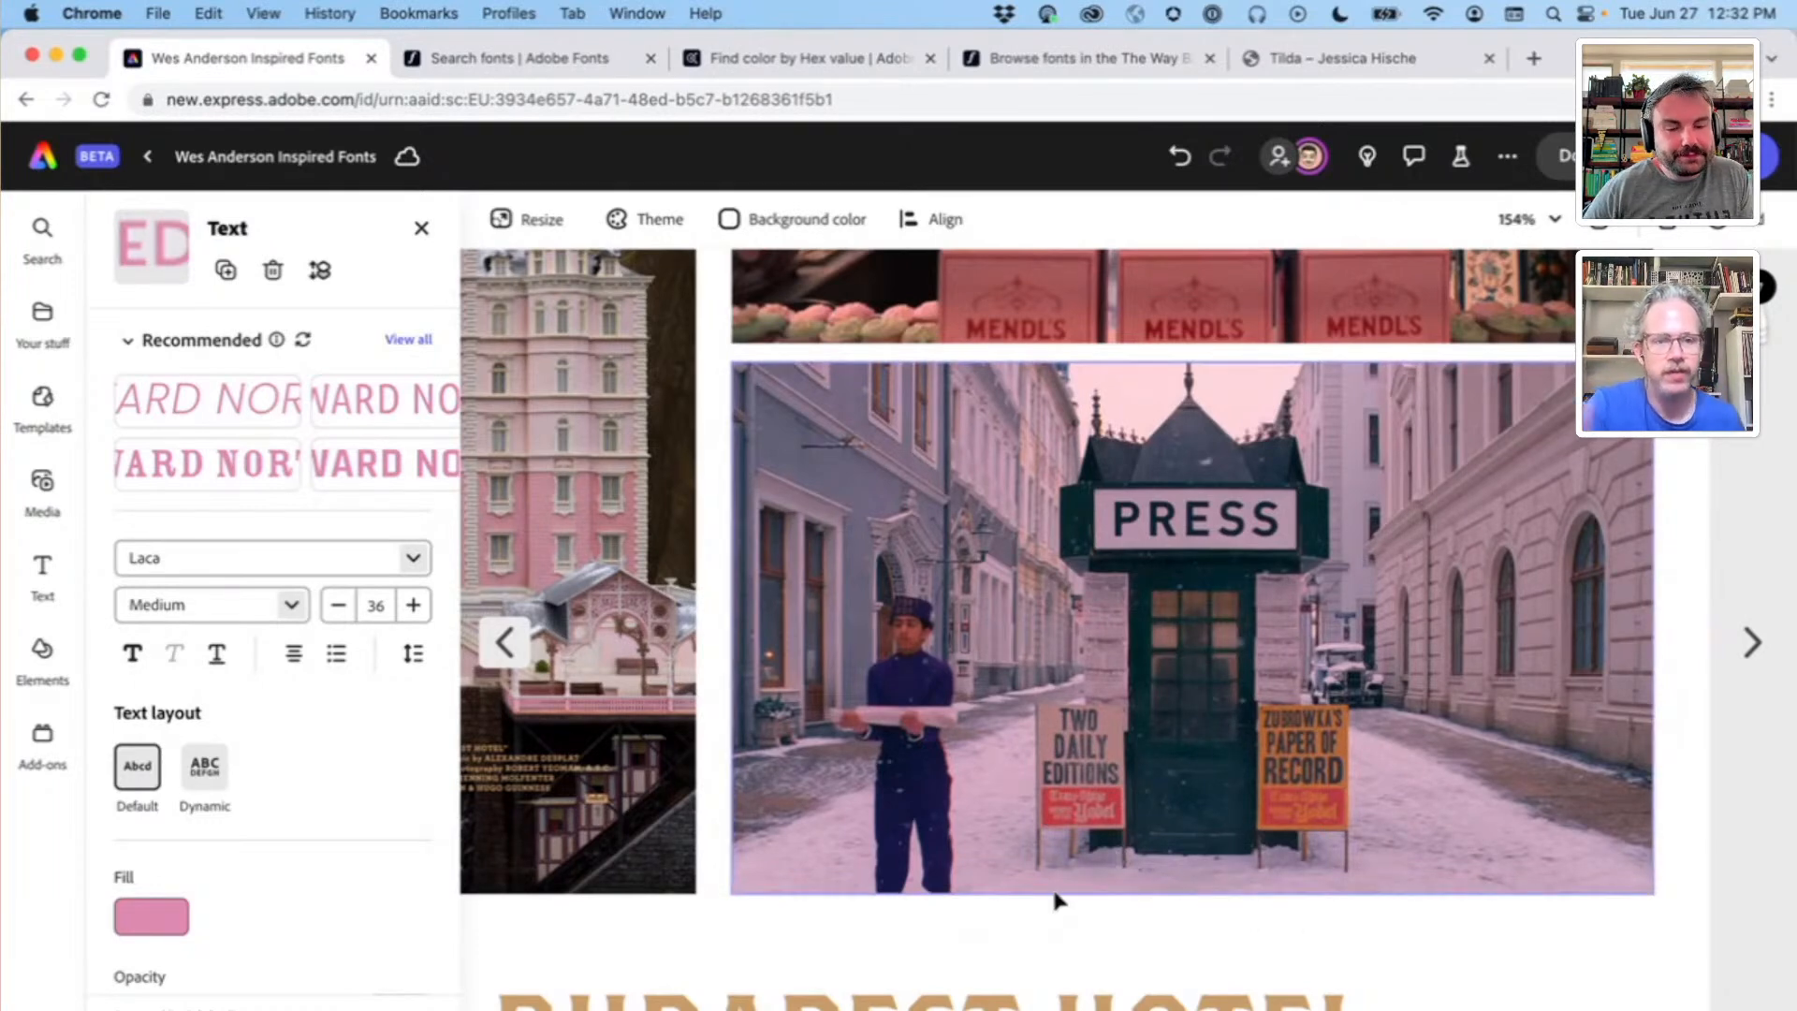
pyautogui.scroll(-6, 1055, 893)
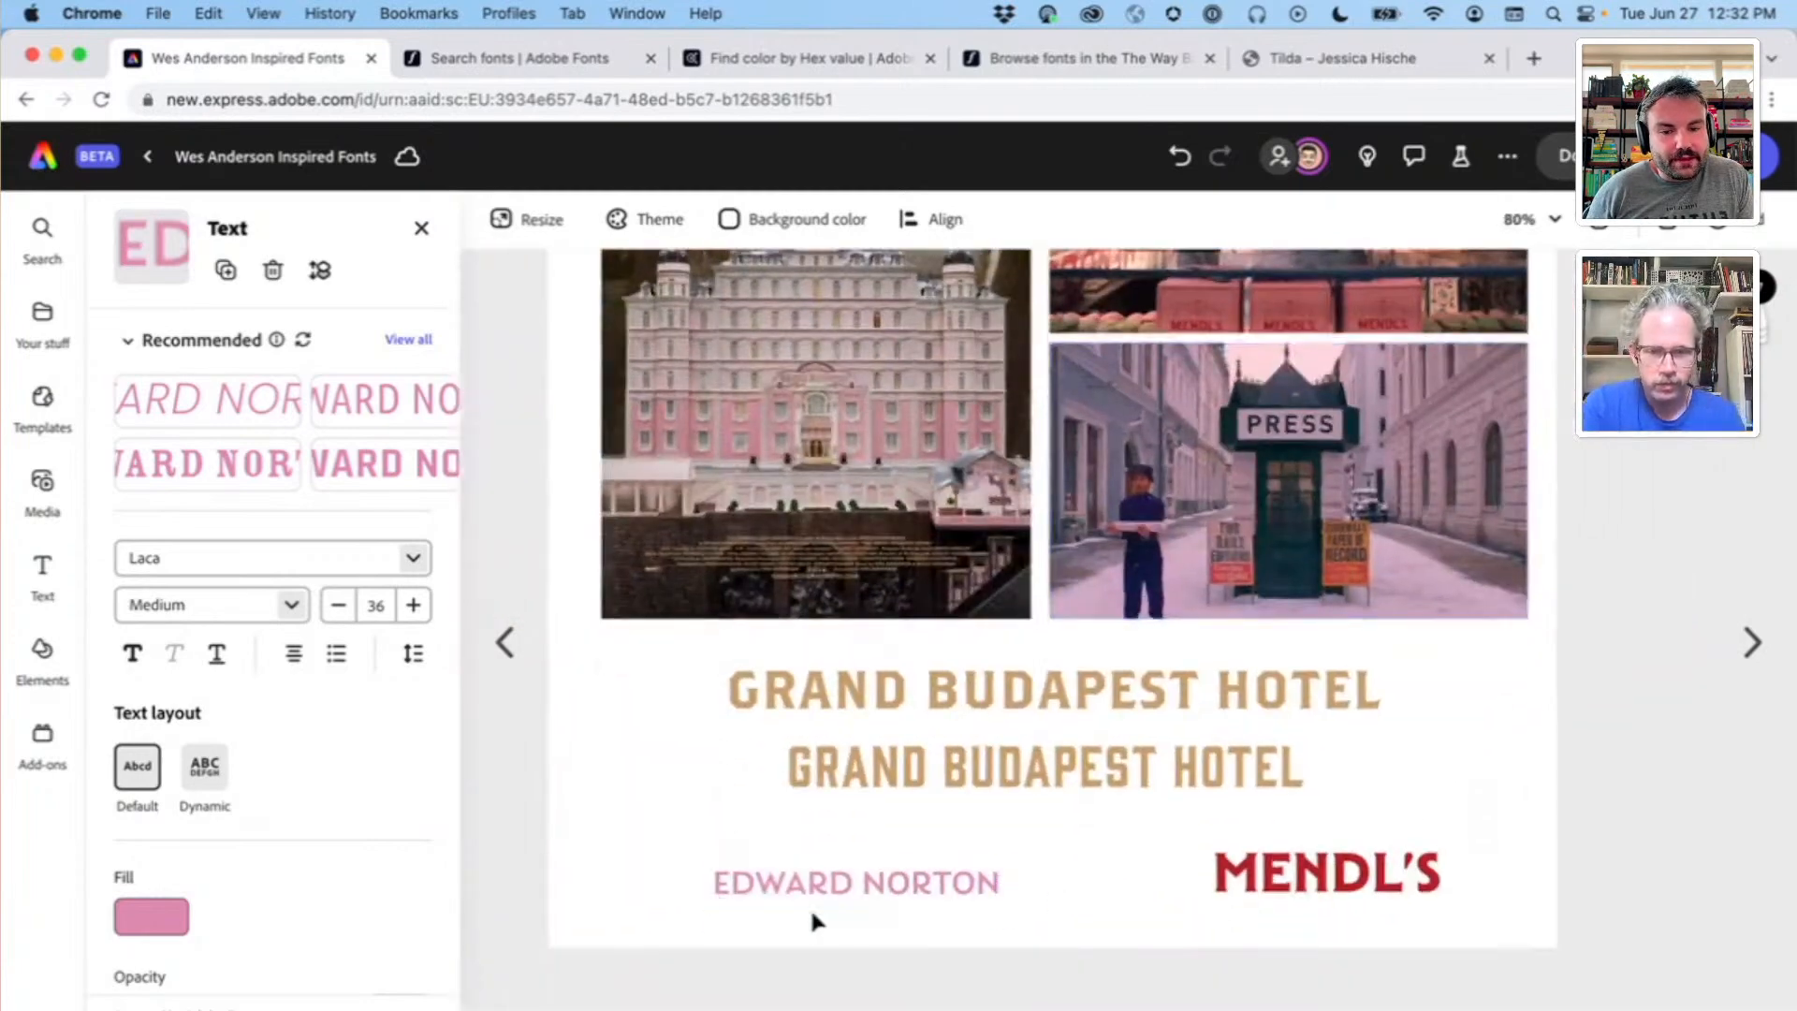
pyautogui.click(810, 921)
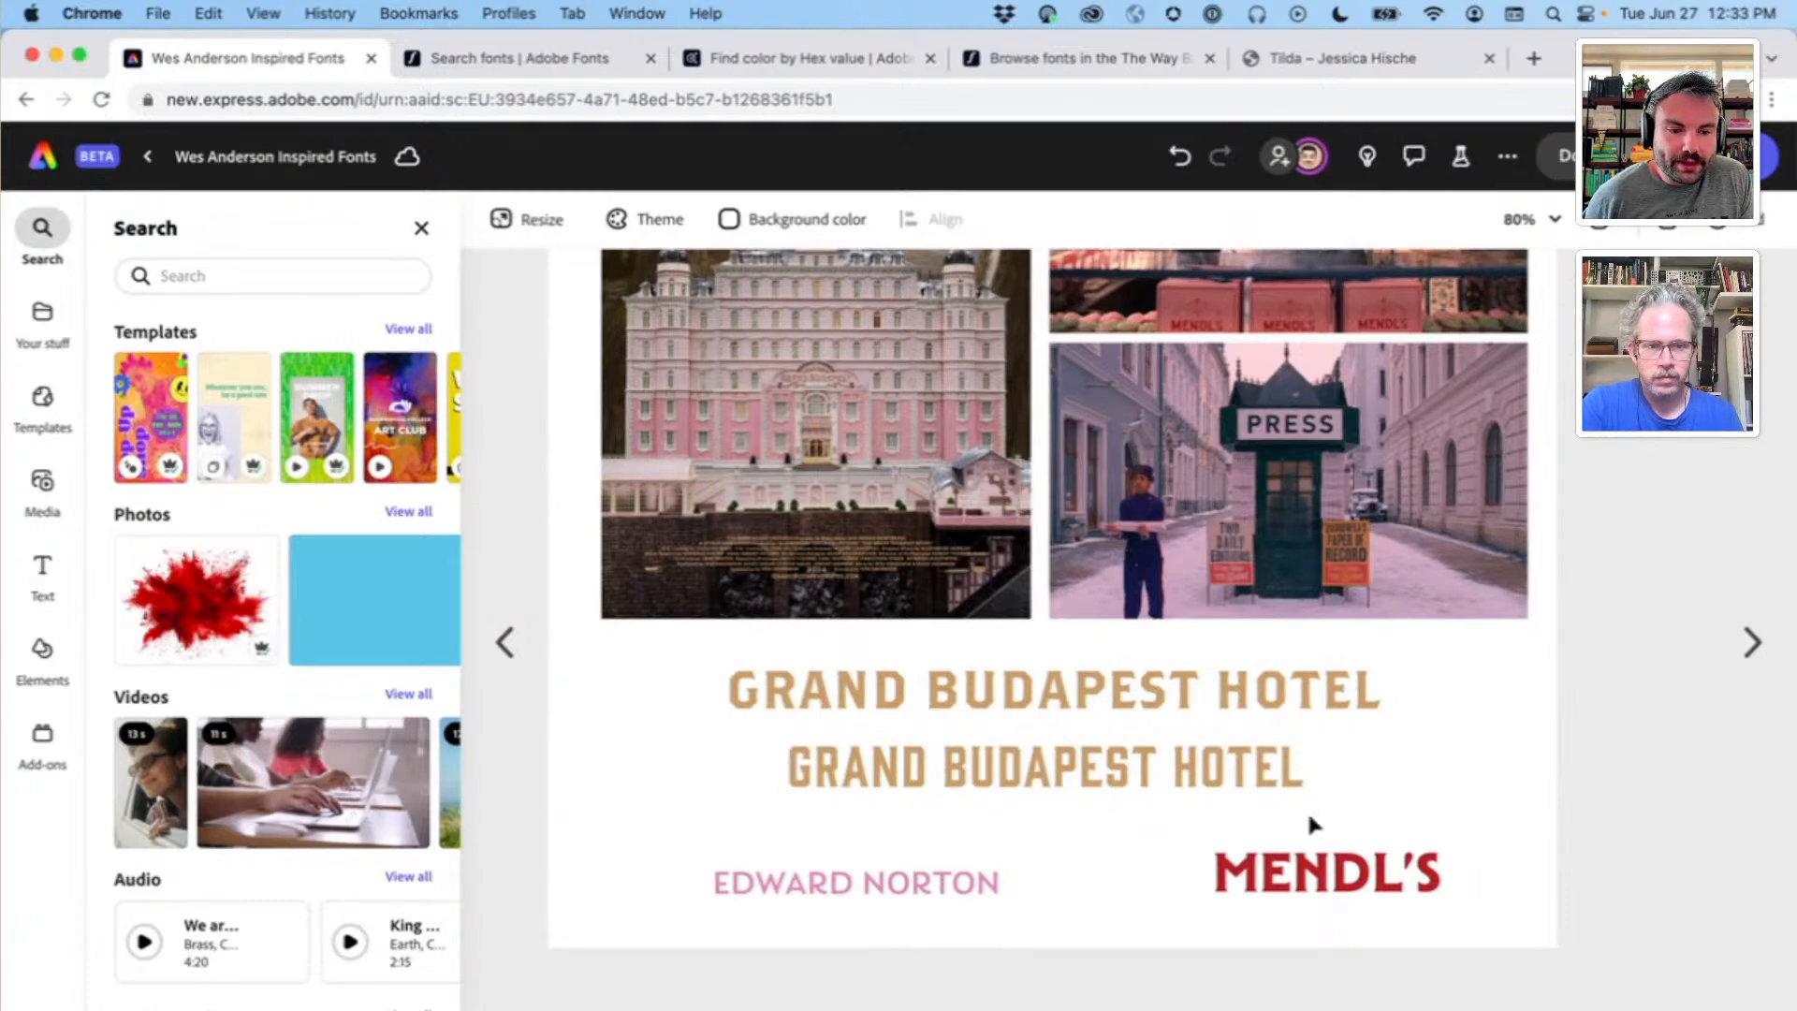
# Step: Examine the MENDL'S lettering on the window and pink boxes in the pastry shop still
pyautogui.scroll(3, 1309, 820)
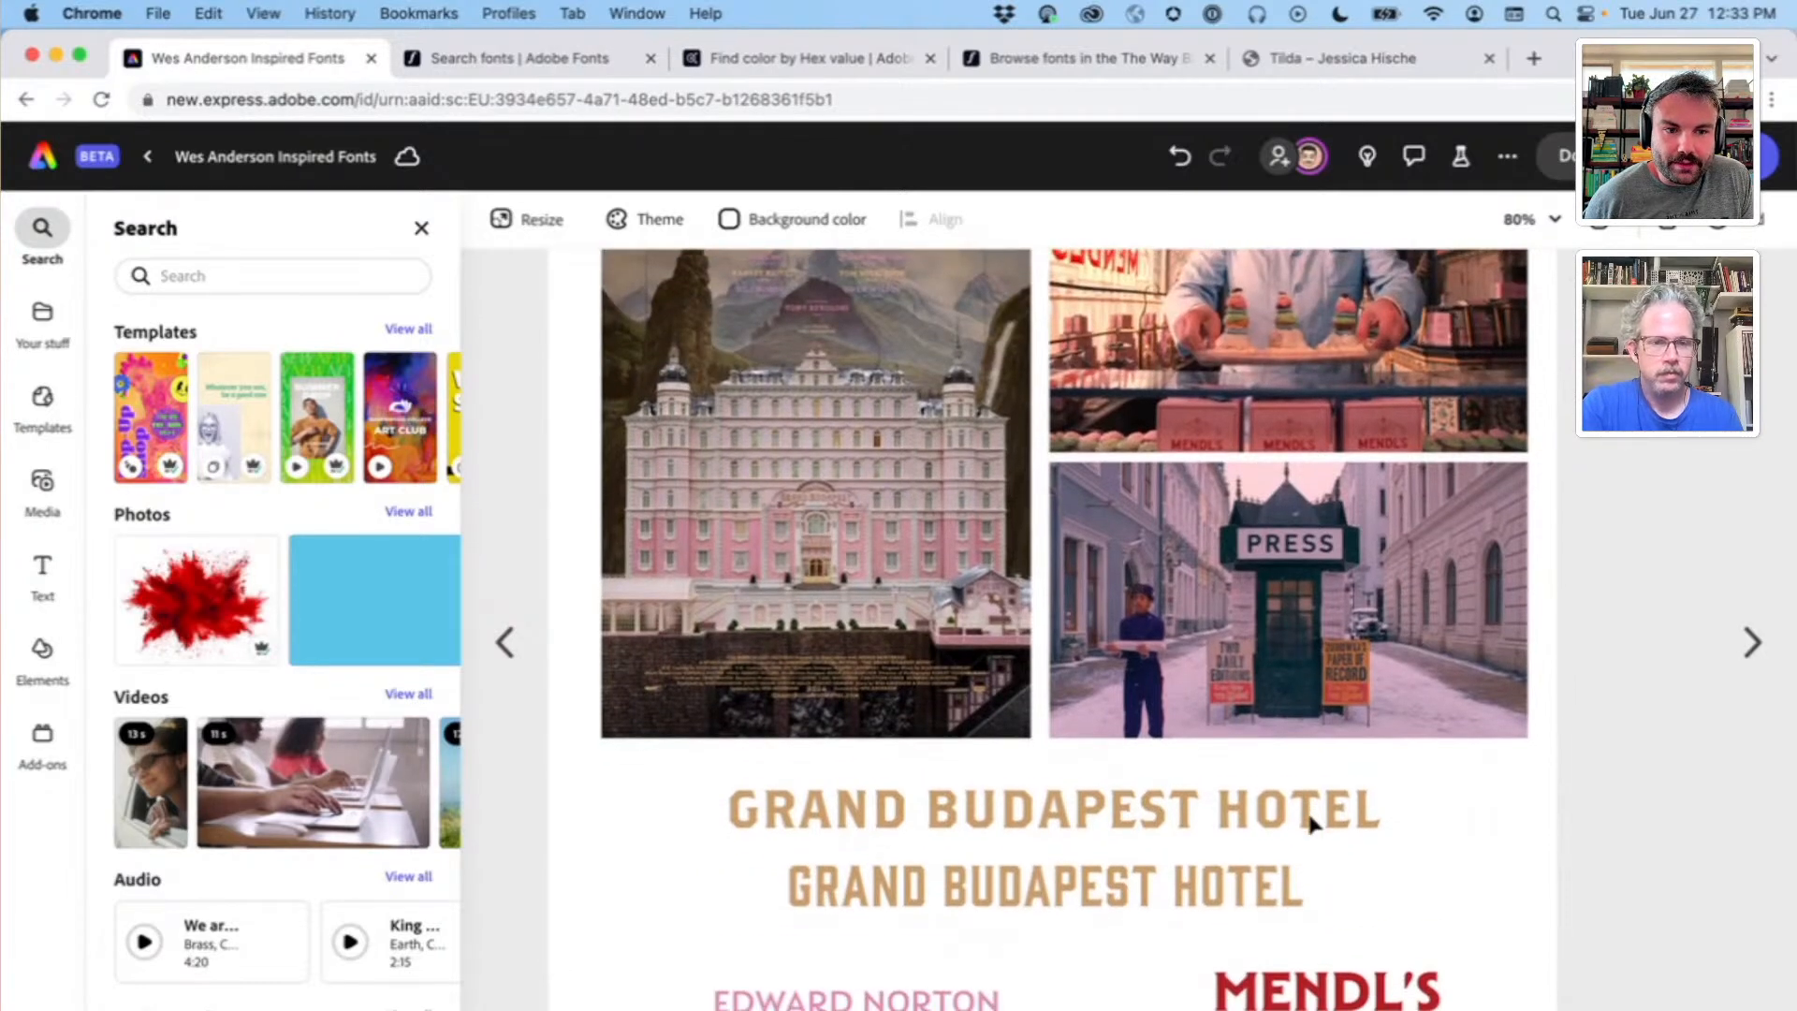
pyautogui.scroll(5, 1309, 819)
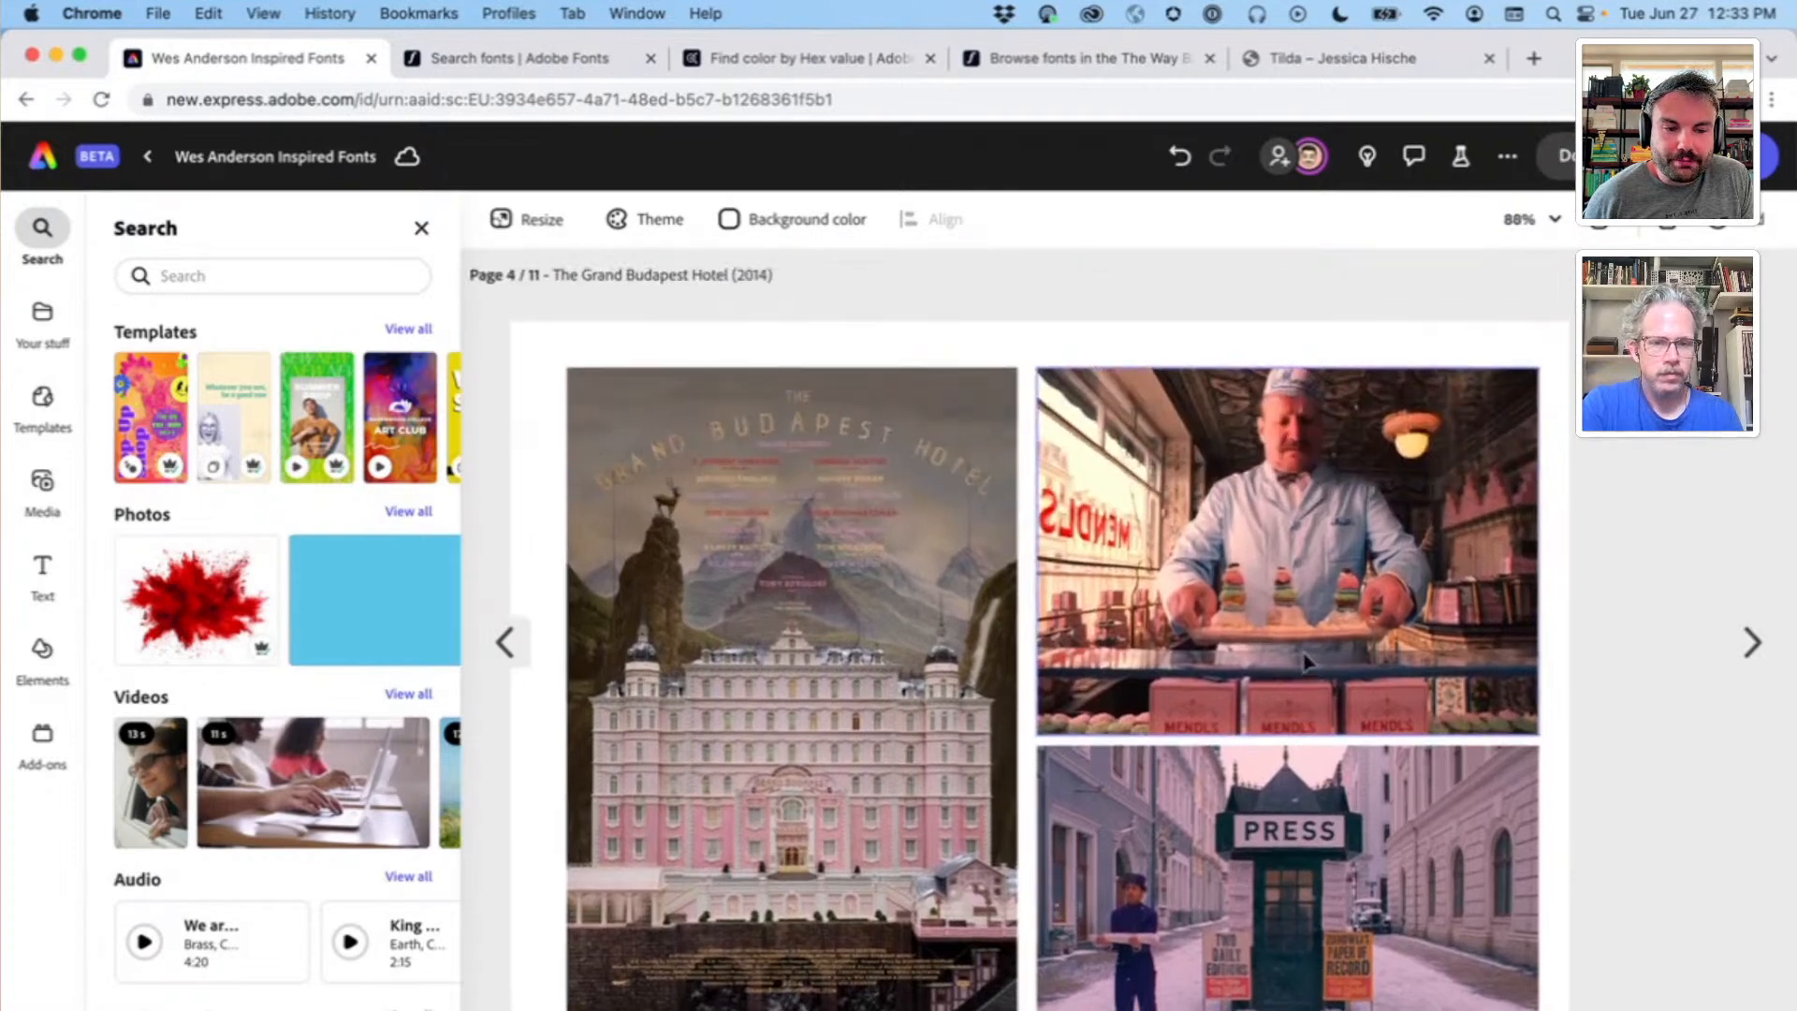
pyautogui.scroll(5, 1307, 662)
pyautogui.scroll(1, 1360, 790)
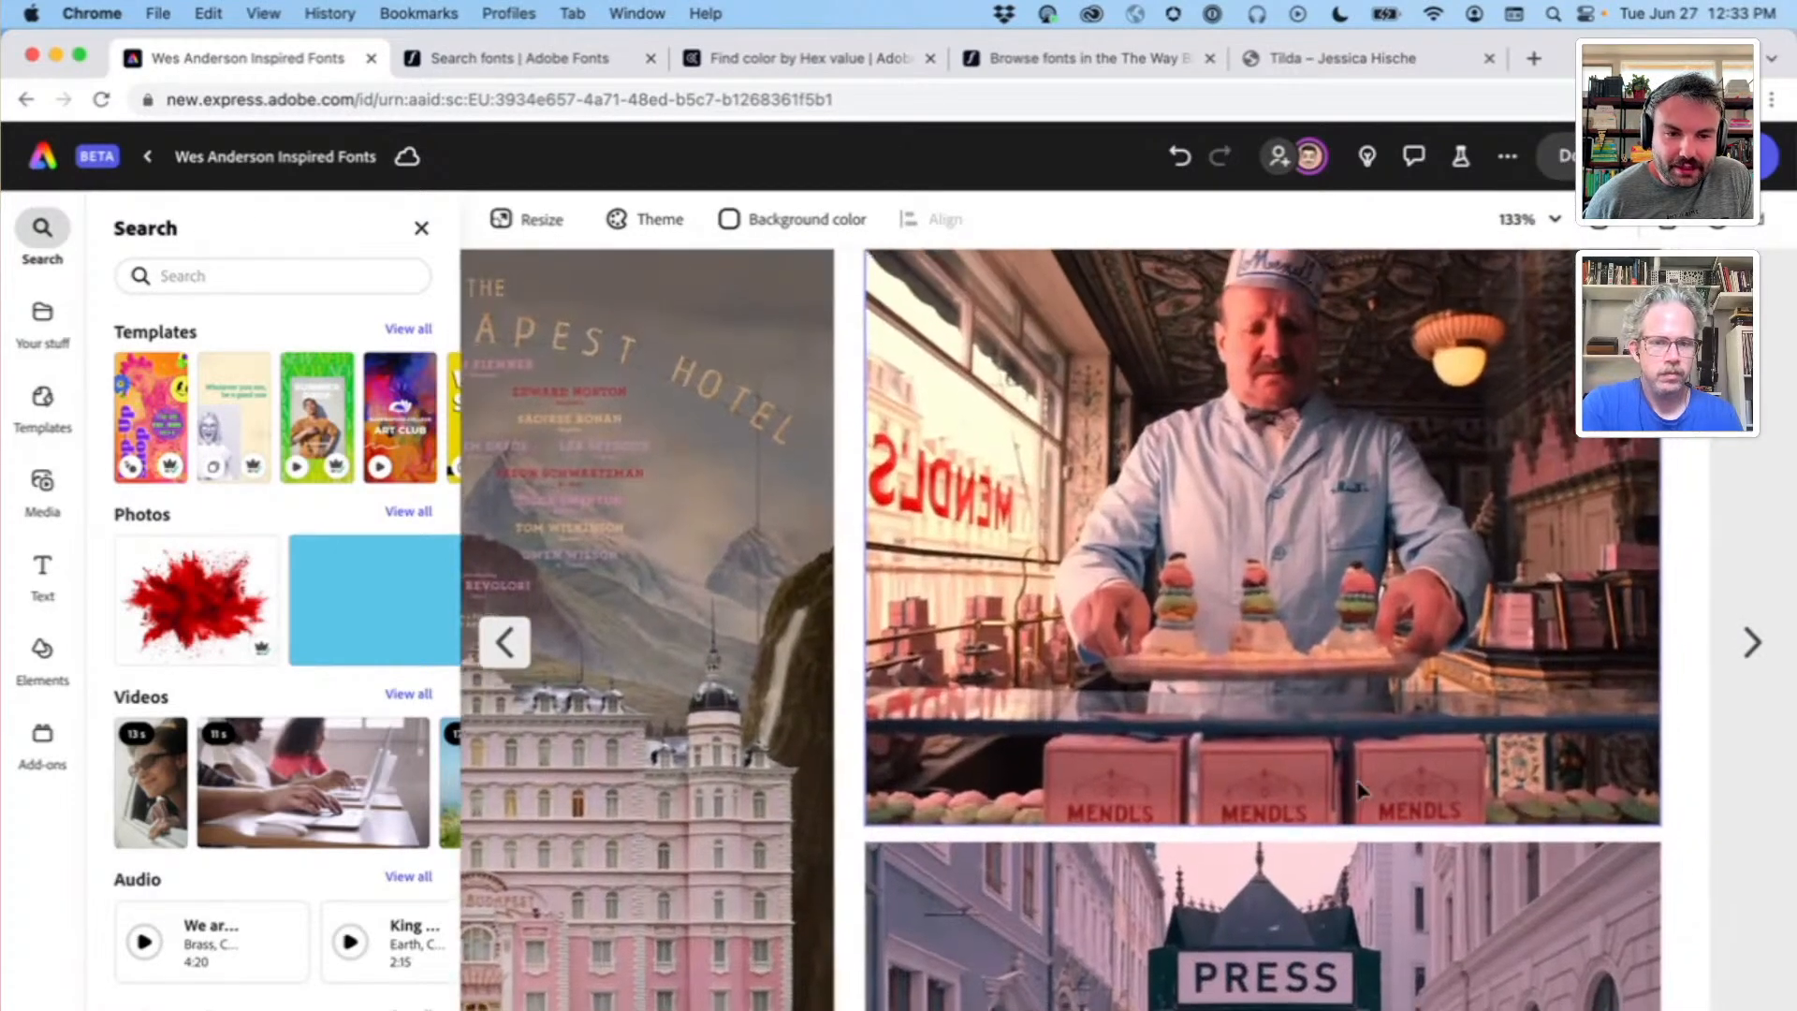
pyautogui.scroll(-1, 1360, 791)
pyautogui.scroll(-1, 1275, 805)
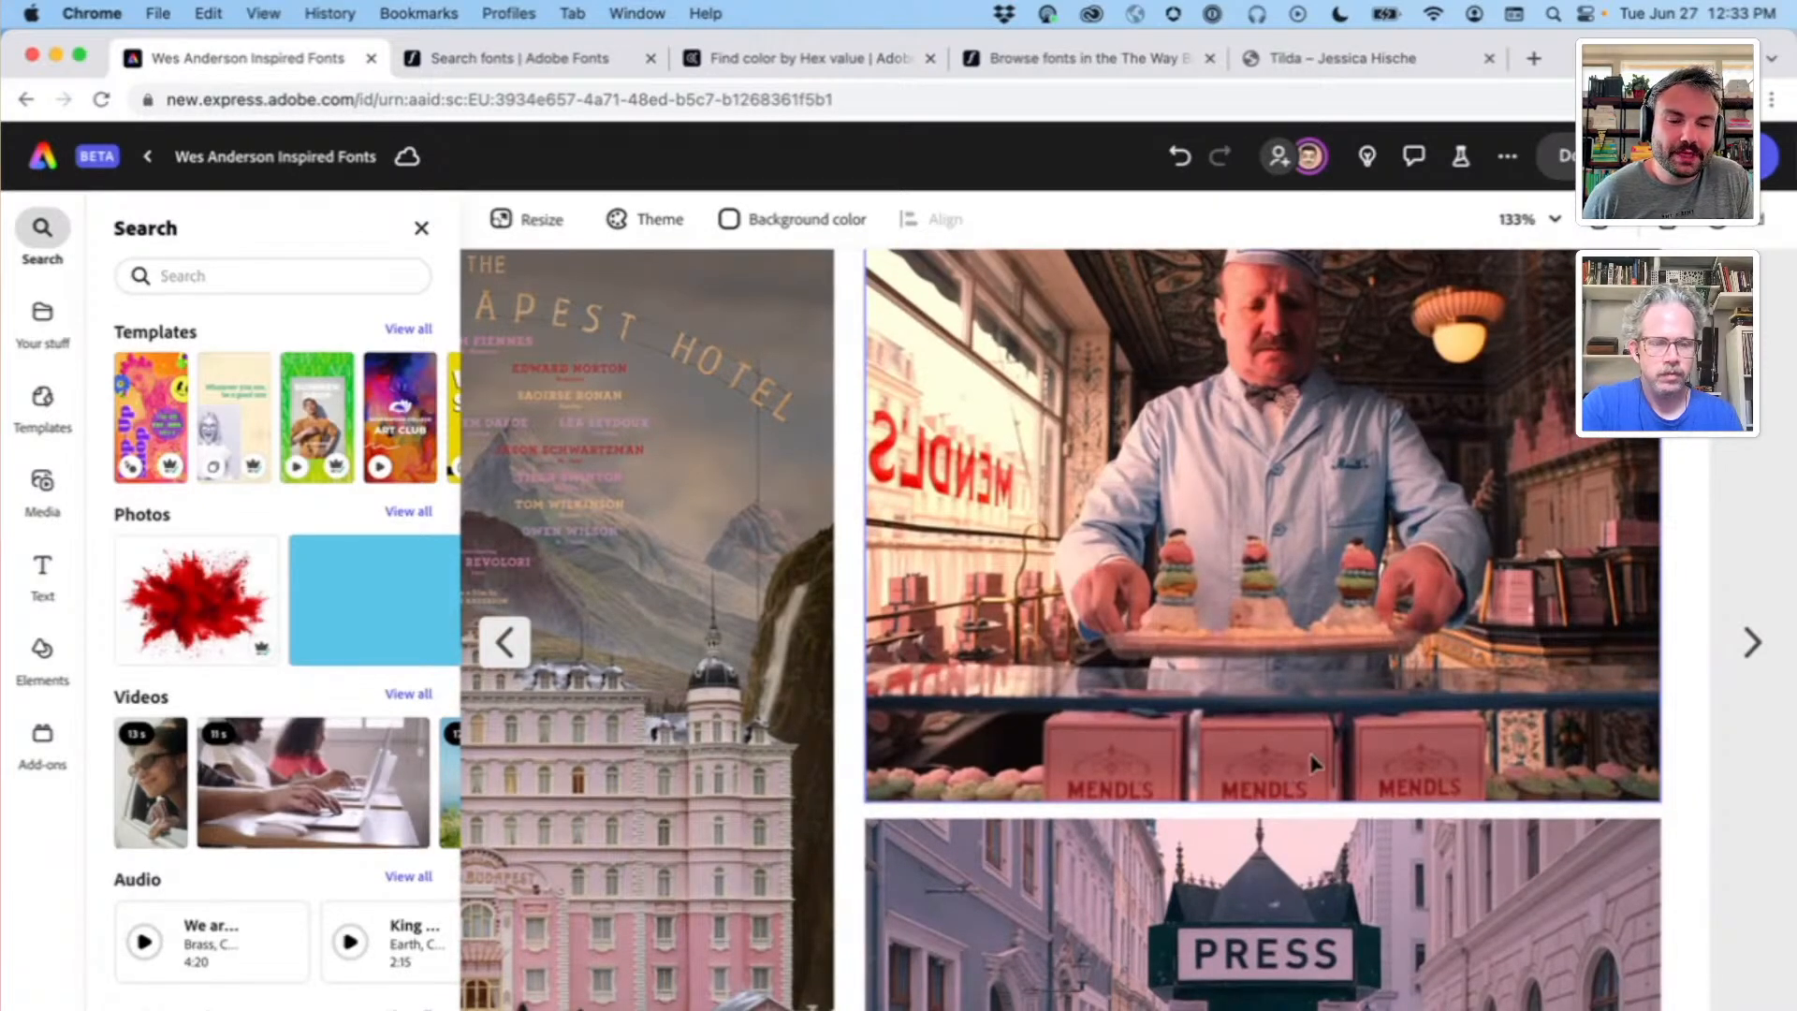
pyautogui.scroll(-5, 1310, 761)
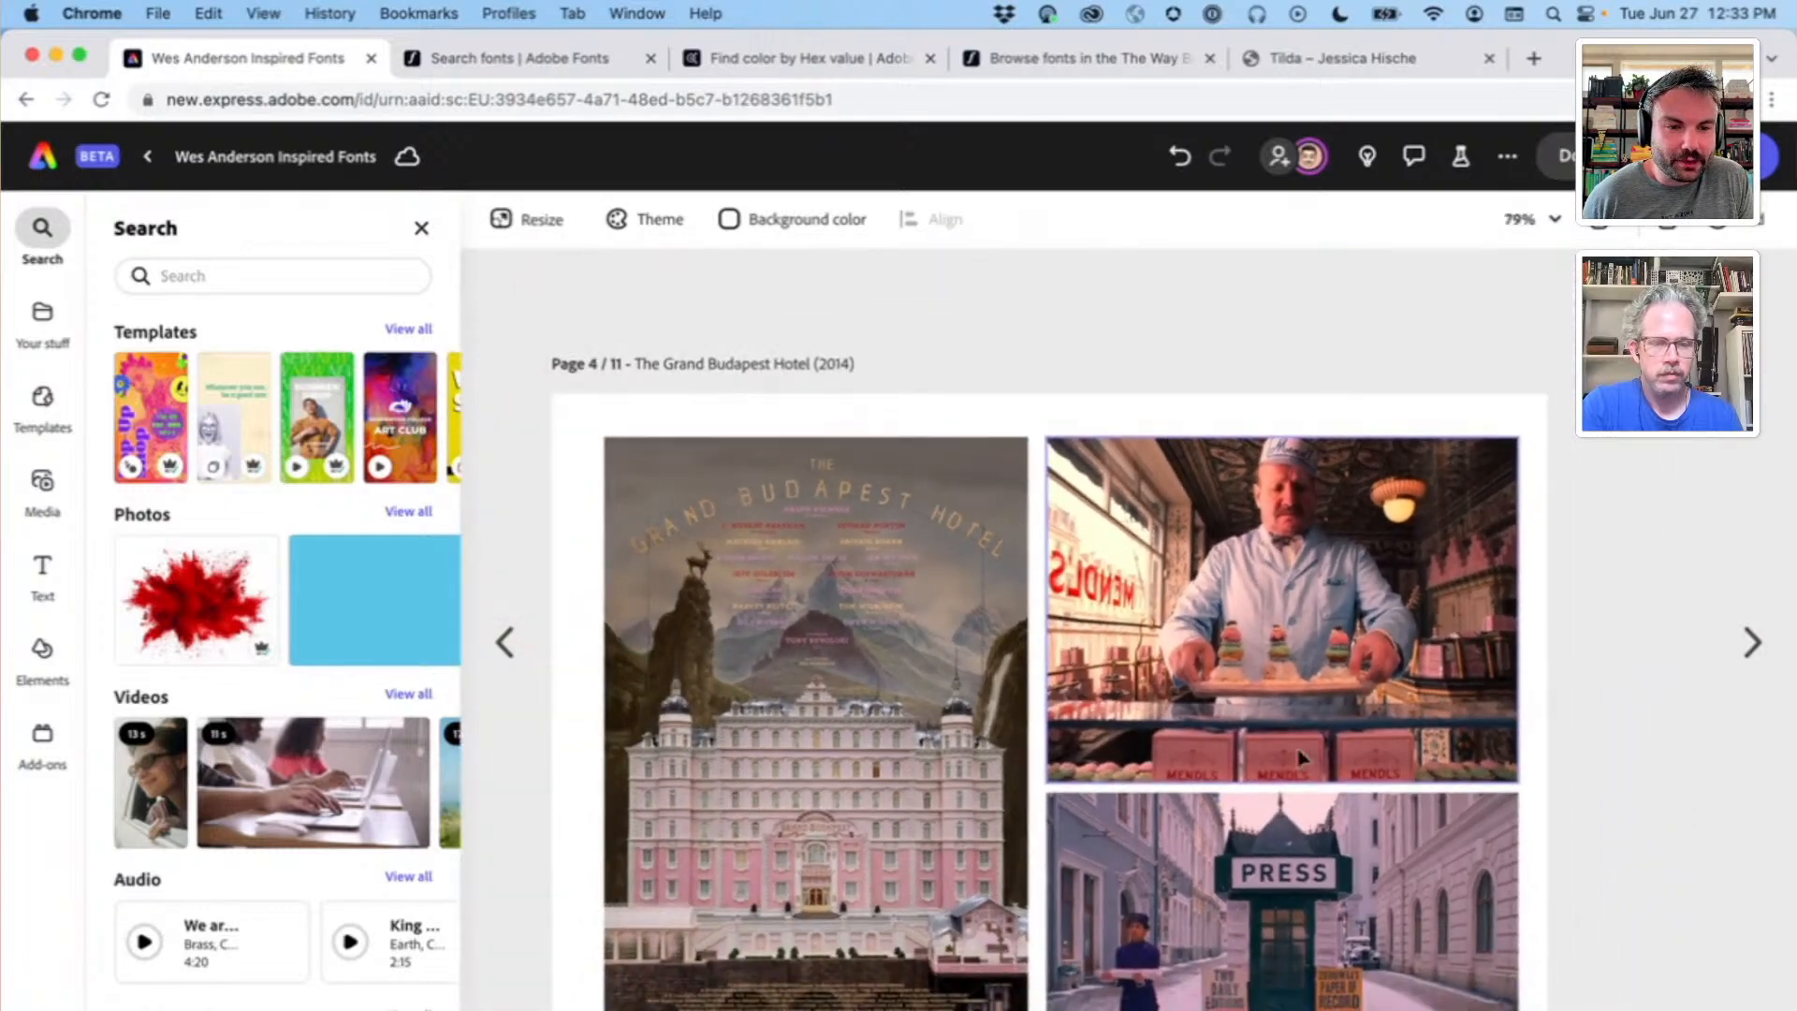
pyautogui.scroll(-1, 1249, 632)
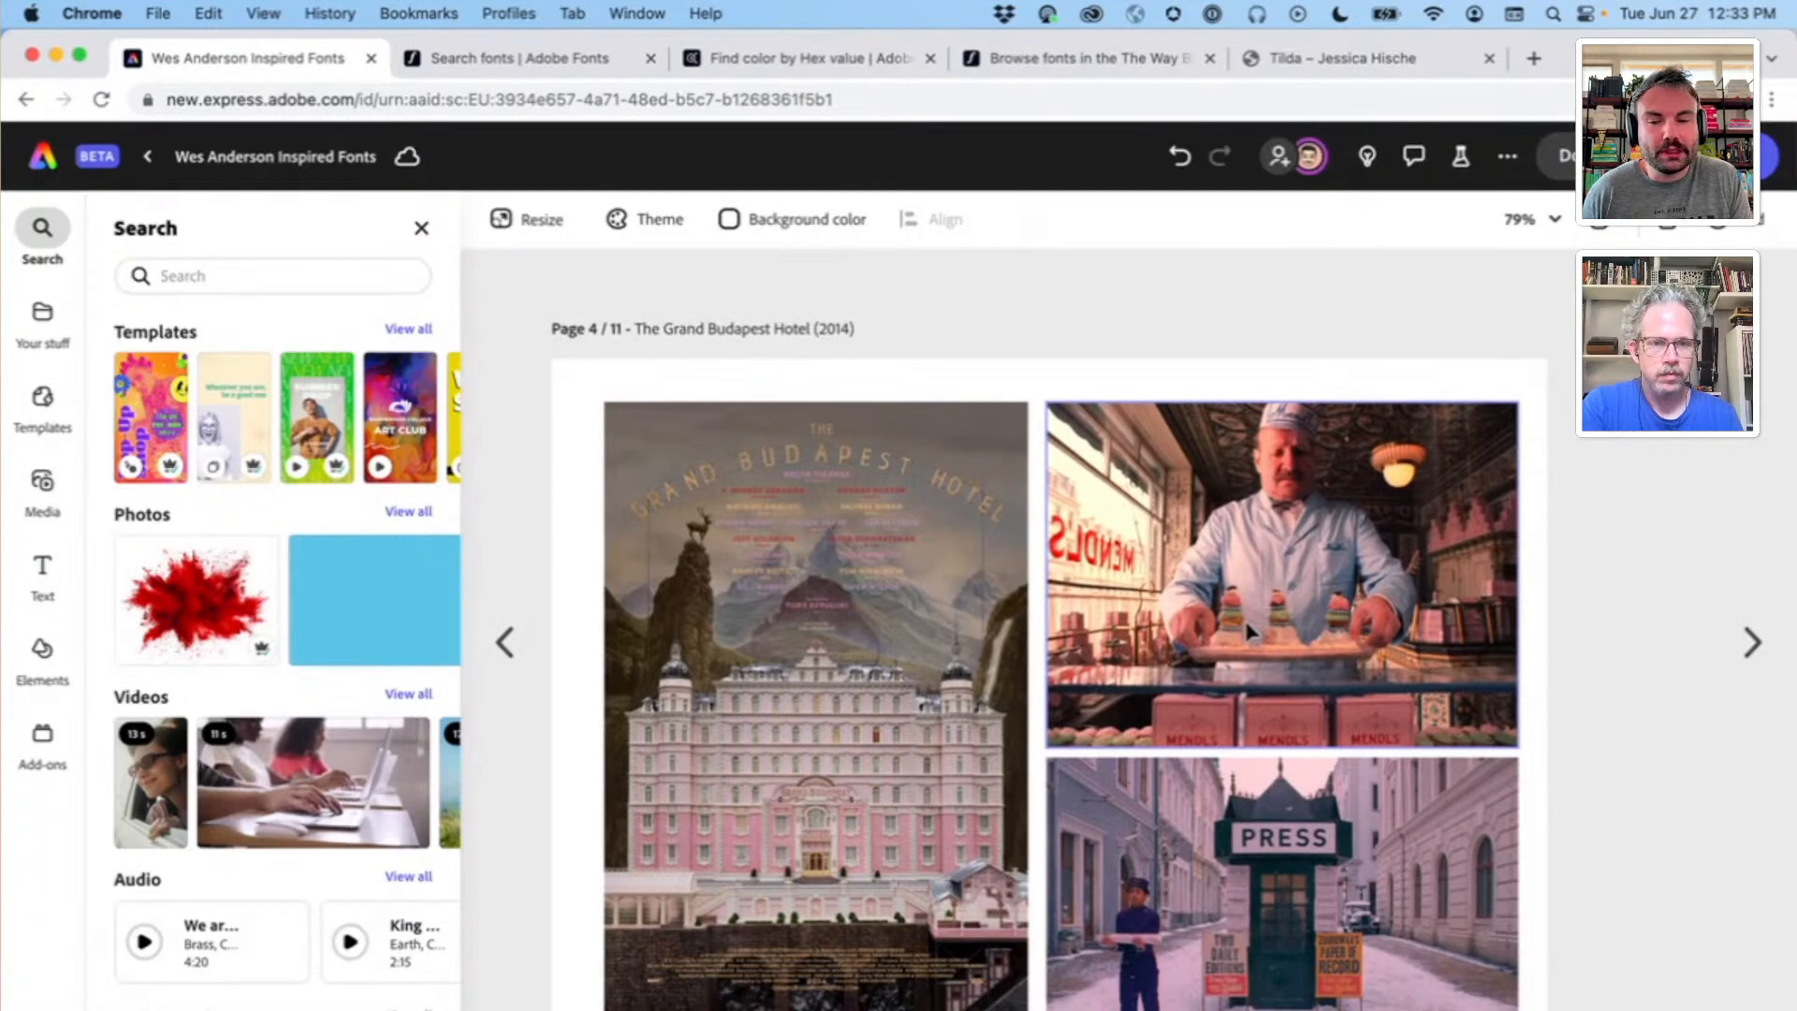
# Step: Duplicate the red MENDL'S sample just below the original and set the copy's font to Mendl Sans
pyautogui.scroll(-5, 1249, 631)
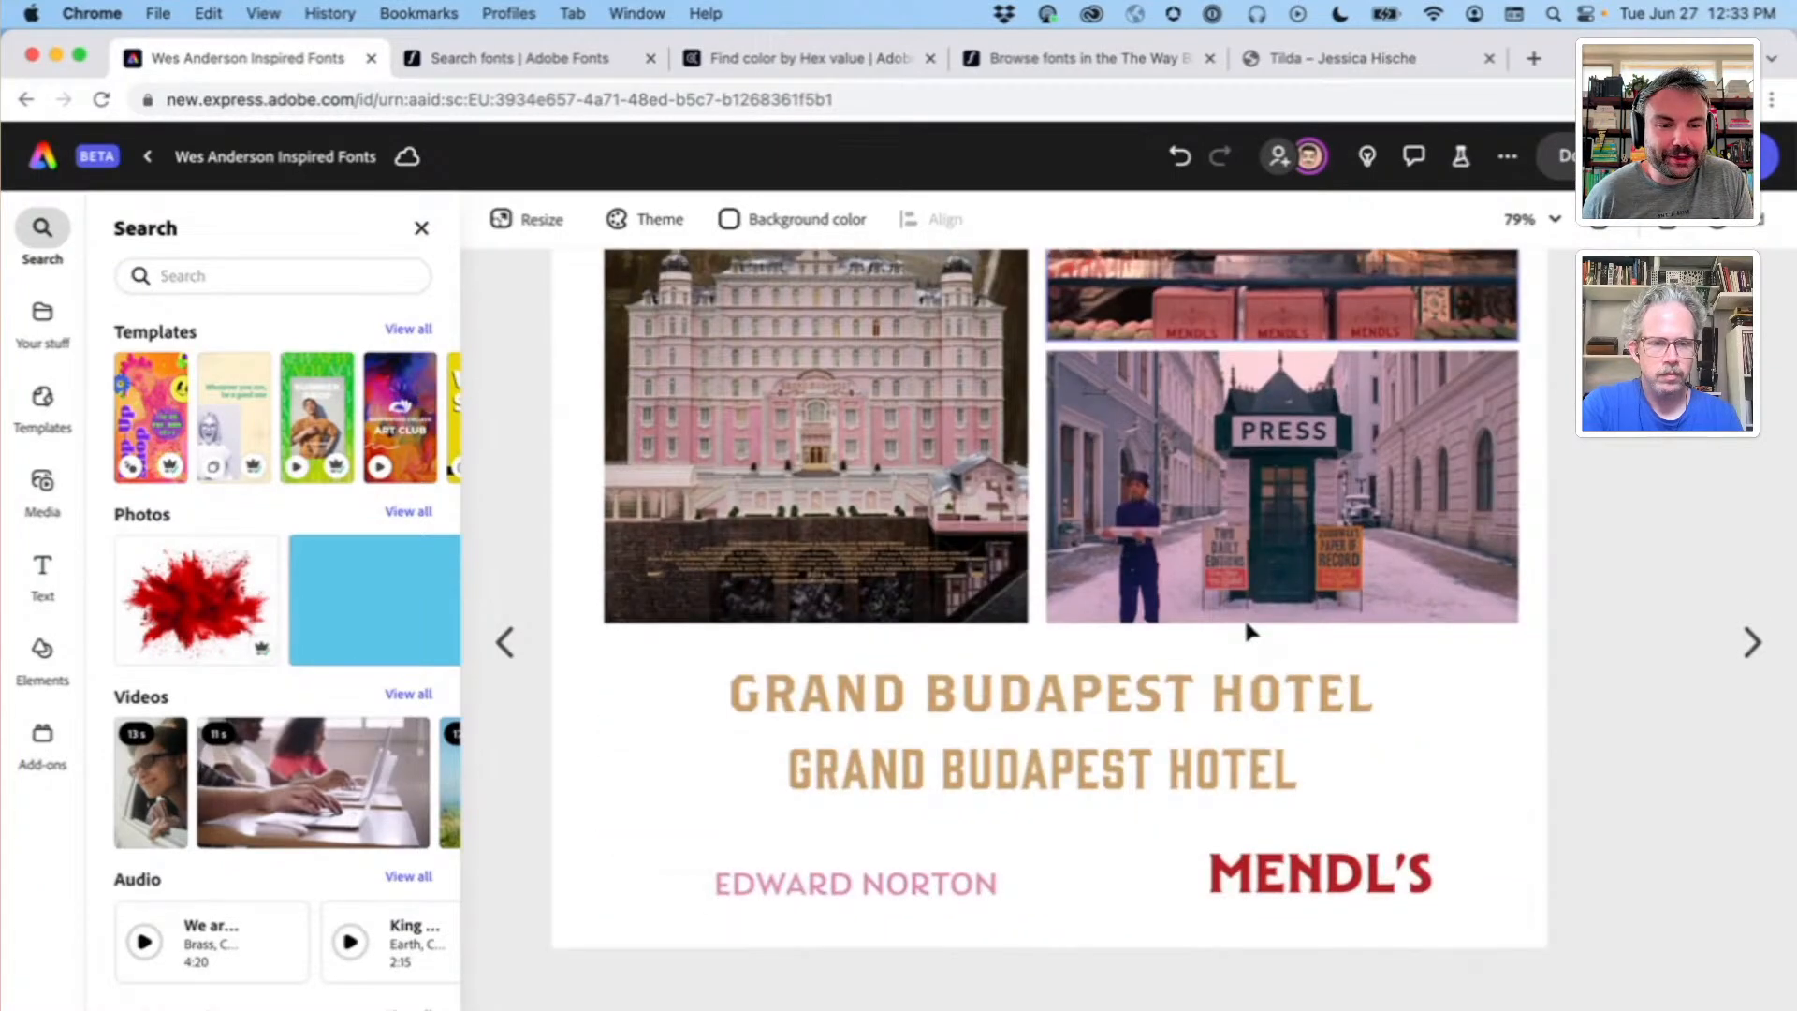
pyautogui.click(1301, 877)
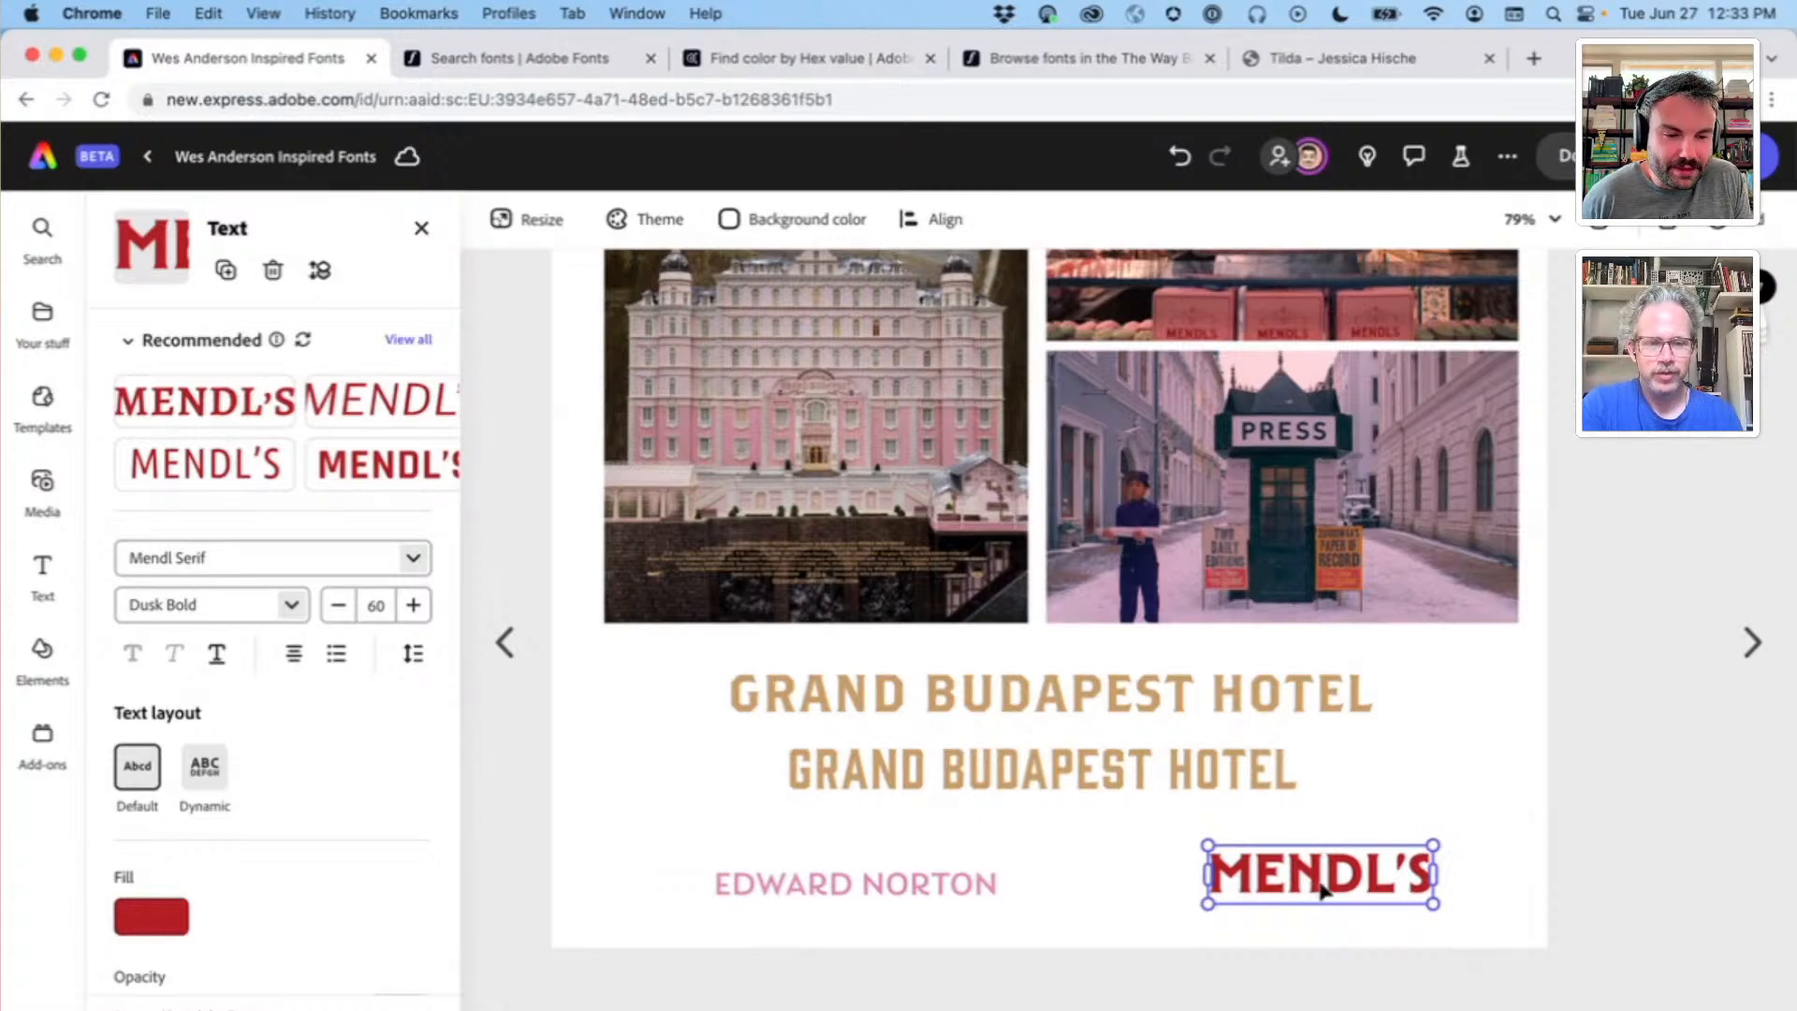
pyautogui.scroll(5, 1322, 889)
pyautogui.moveTo(1259, 828); pyautogui.dragTo(1182, 880)
pyautogui.click(185, 556)
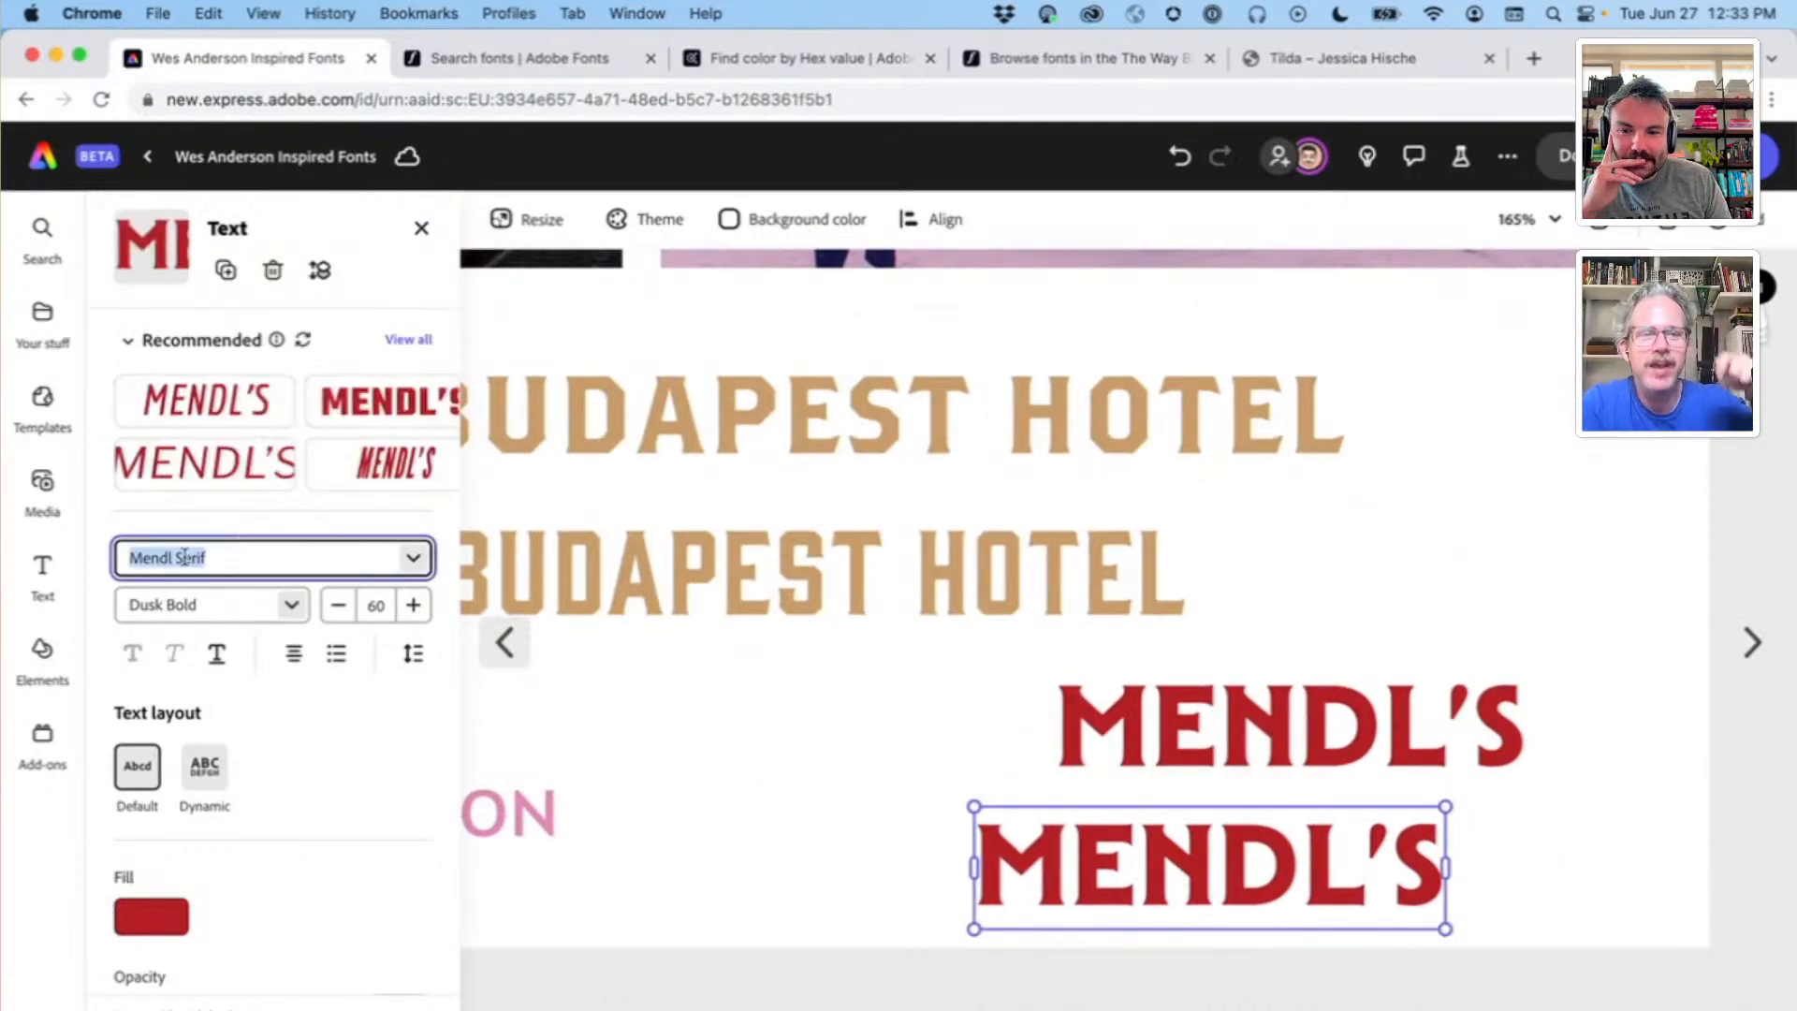
pyautogui.write('Mendl')
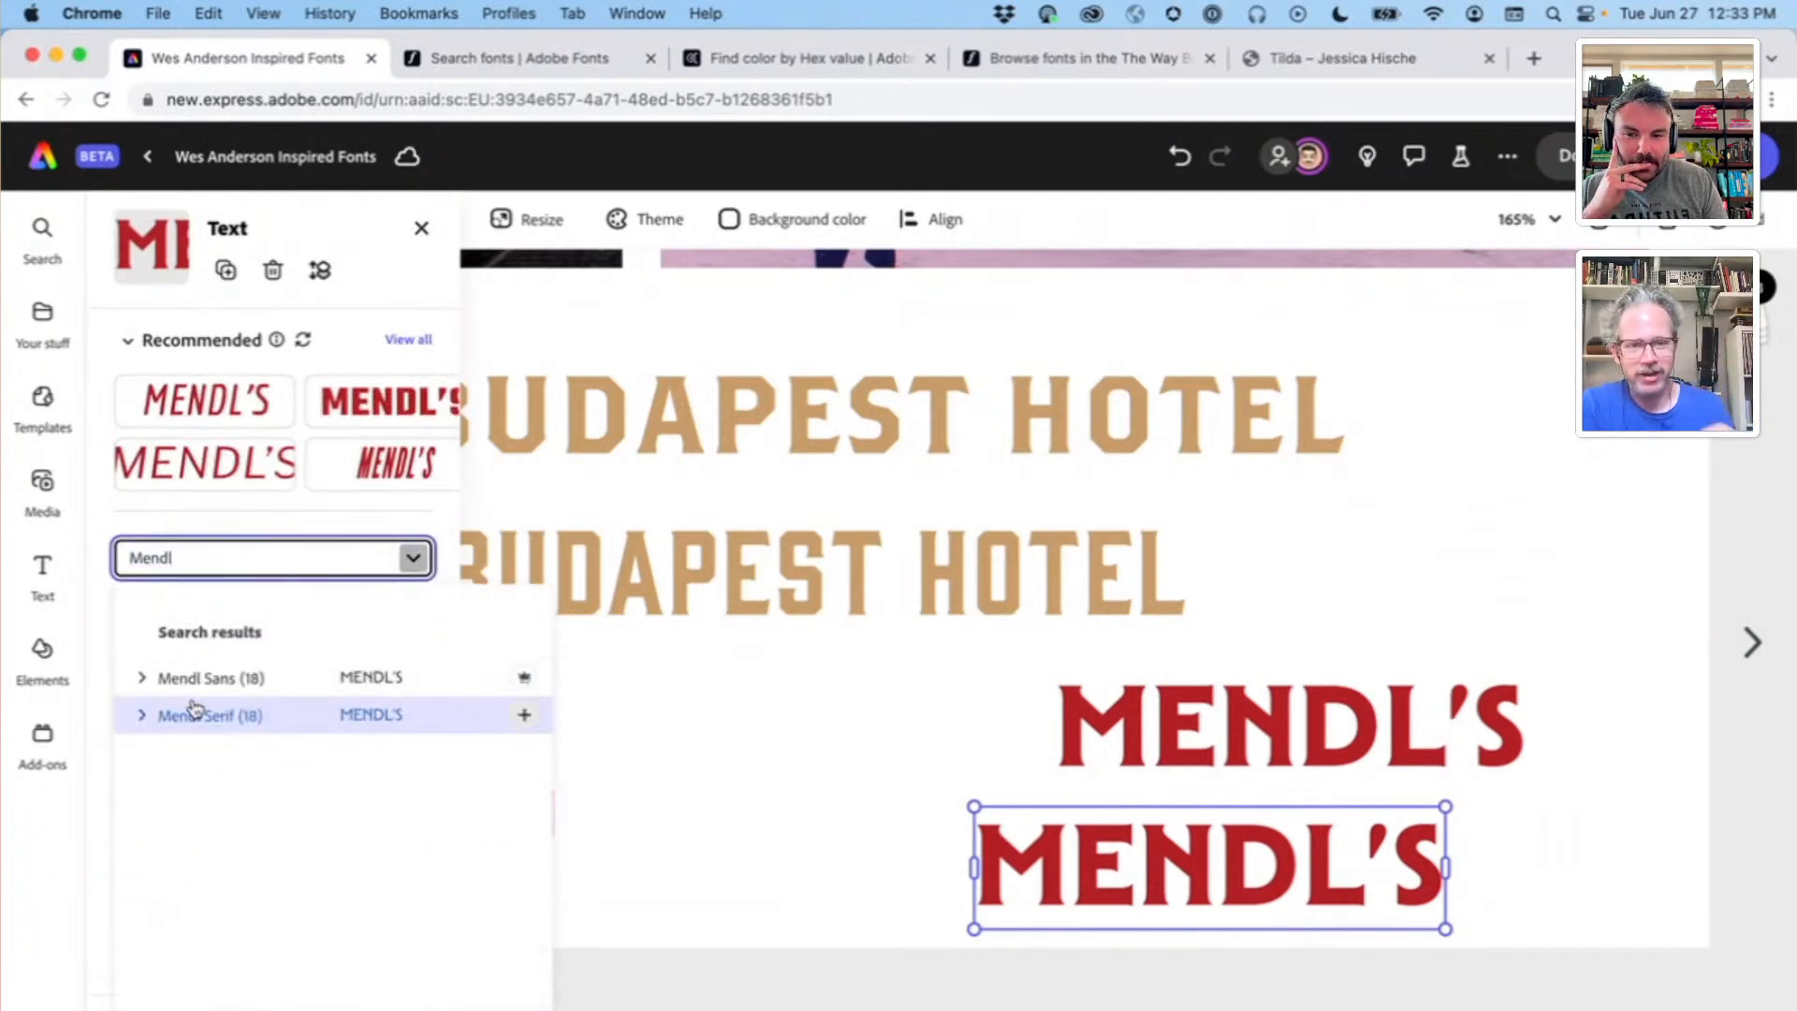
pyautogui.click(208, 681)
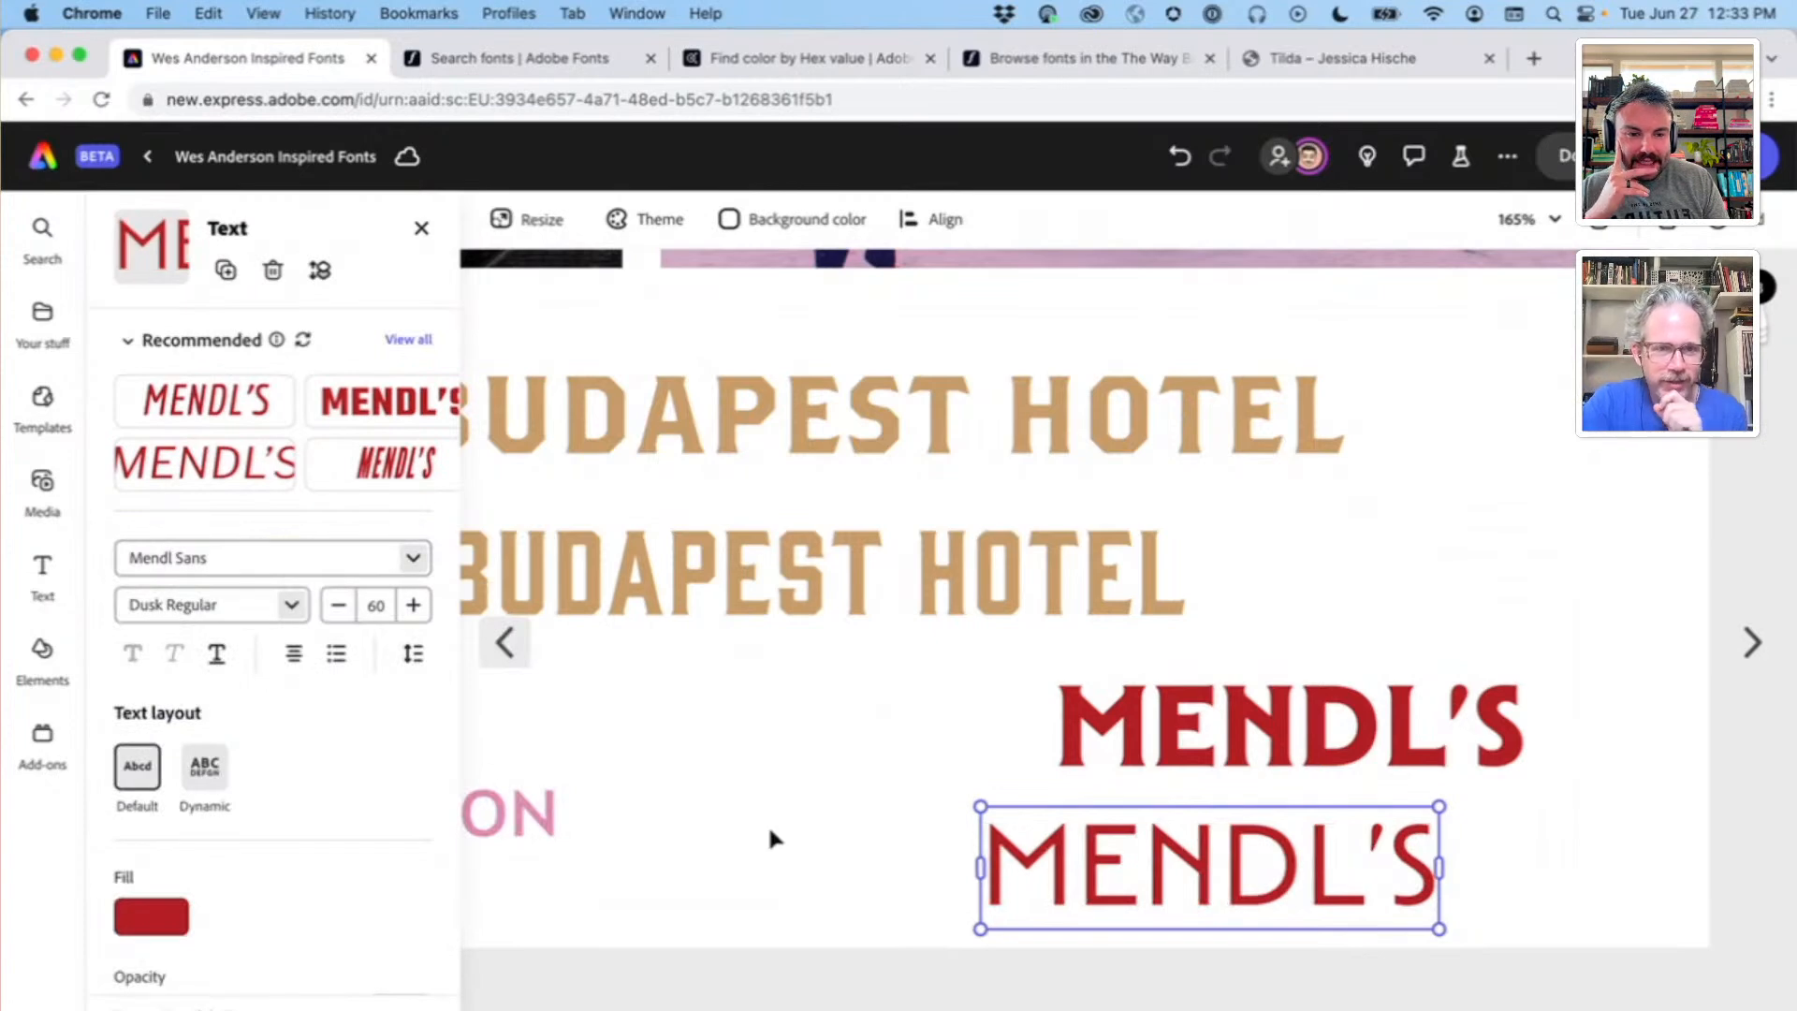
# Step: Set the lower MENDL'S copy to the Dawn XBold style and deselect it
pyautogui.click(768, 835)
pyautogui.click(1039, 873)
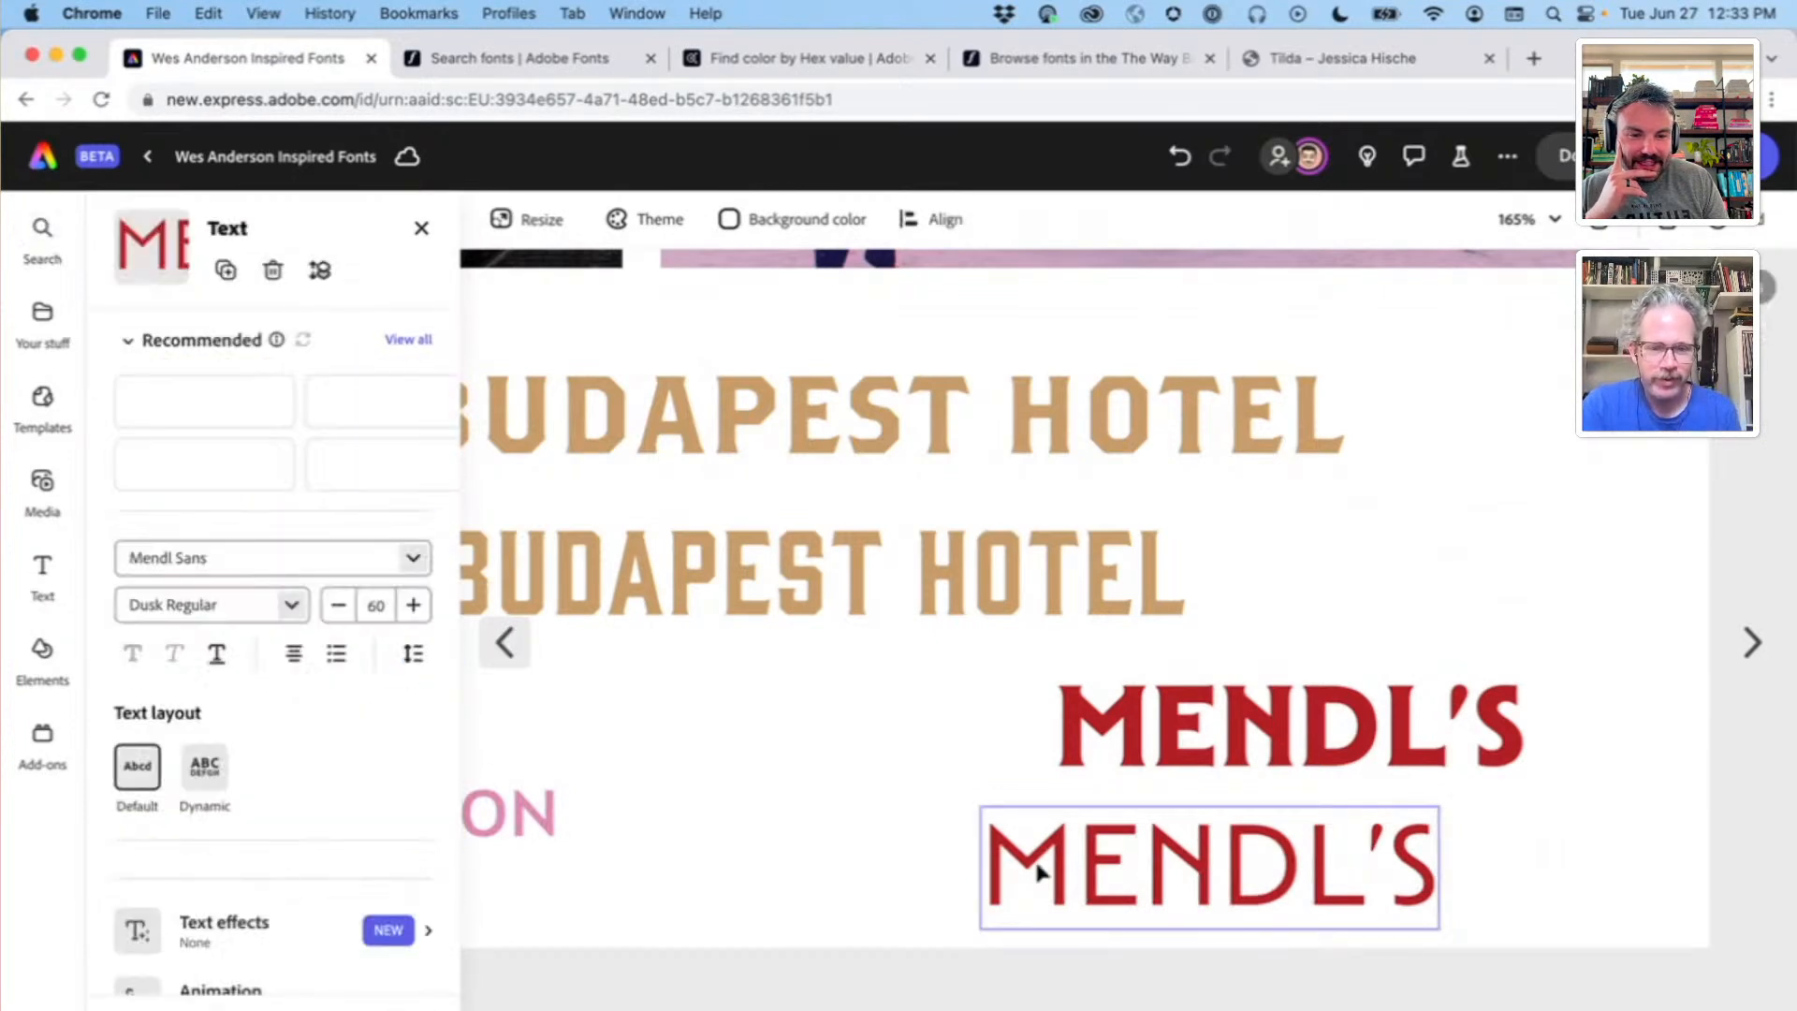
pyautogui.click(285, 604)
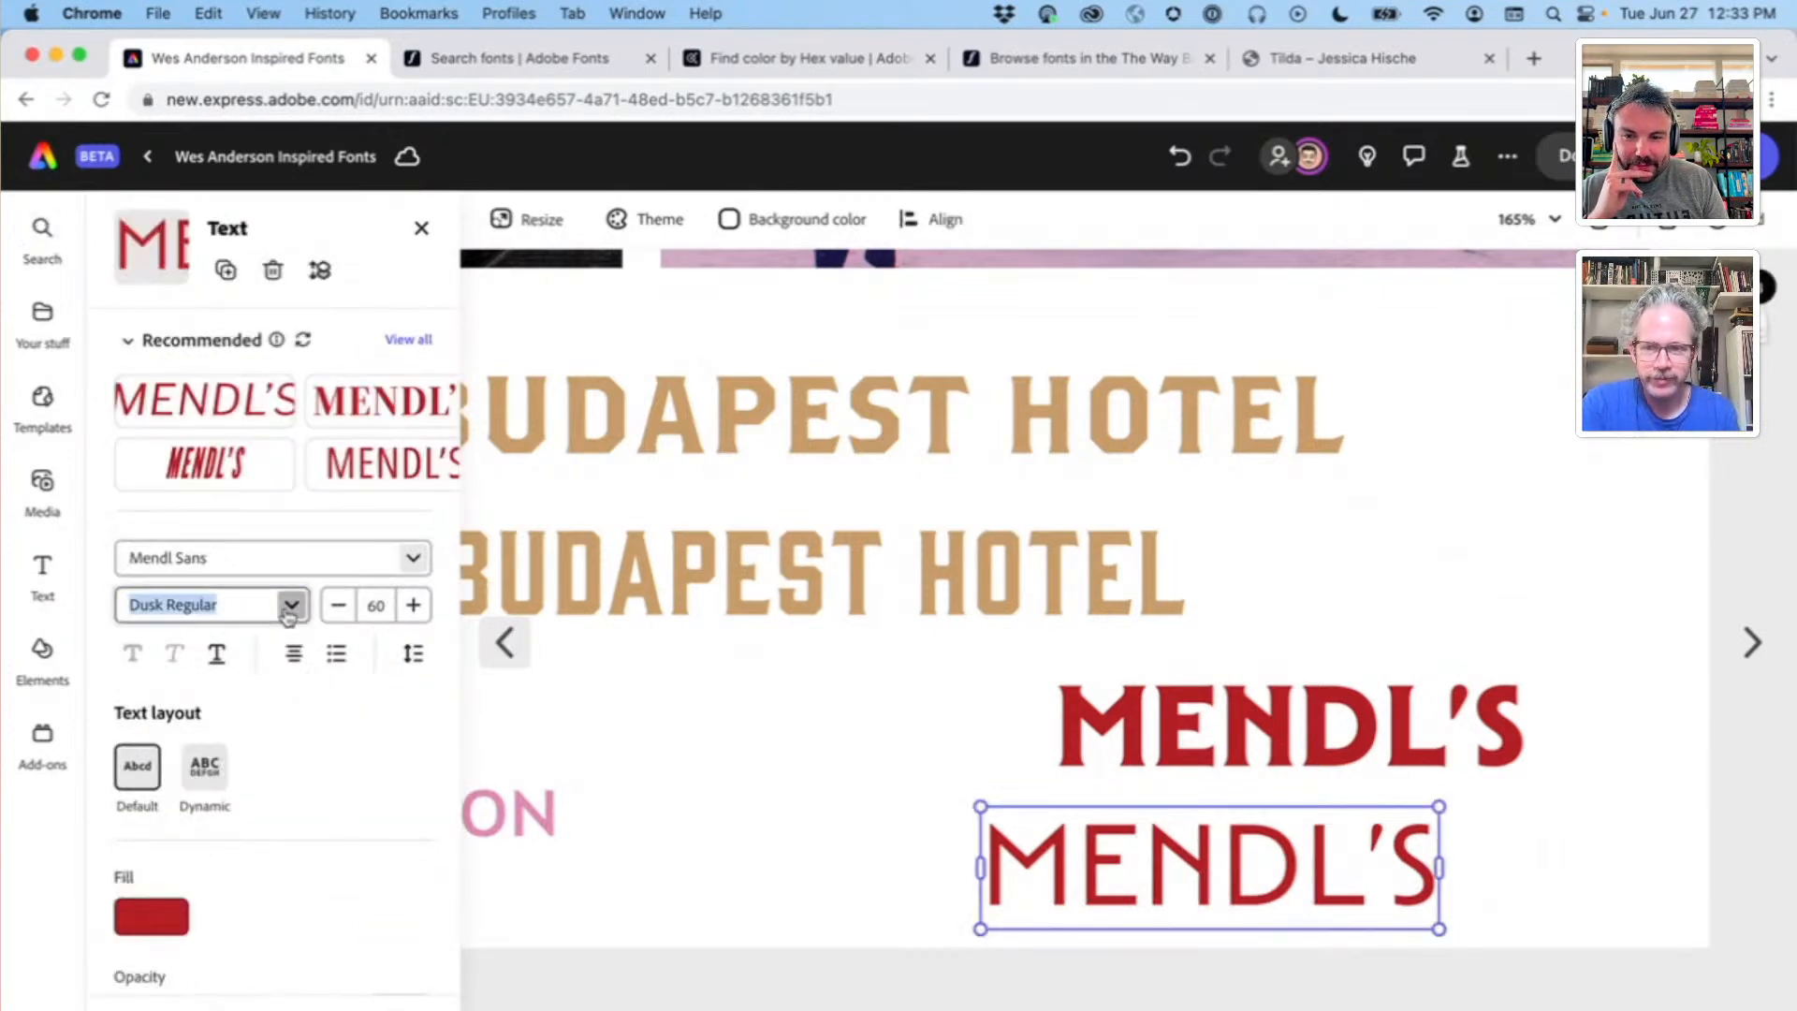
pyautogui.scroll(-3, 230, 734)
pyautogui.scroll(-5, 233, 737)
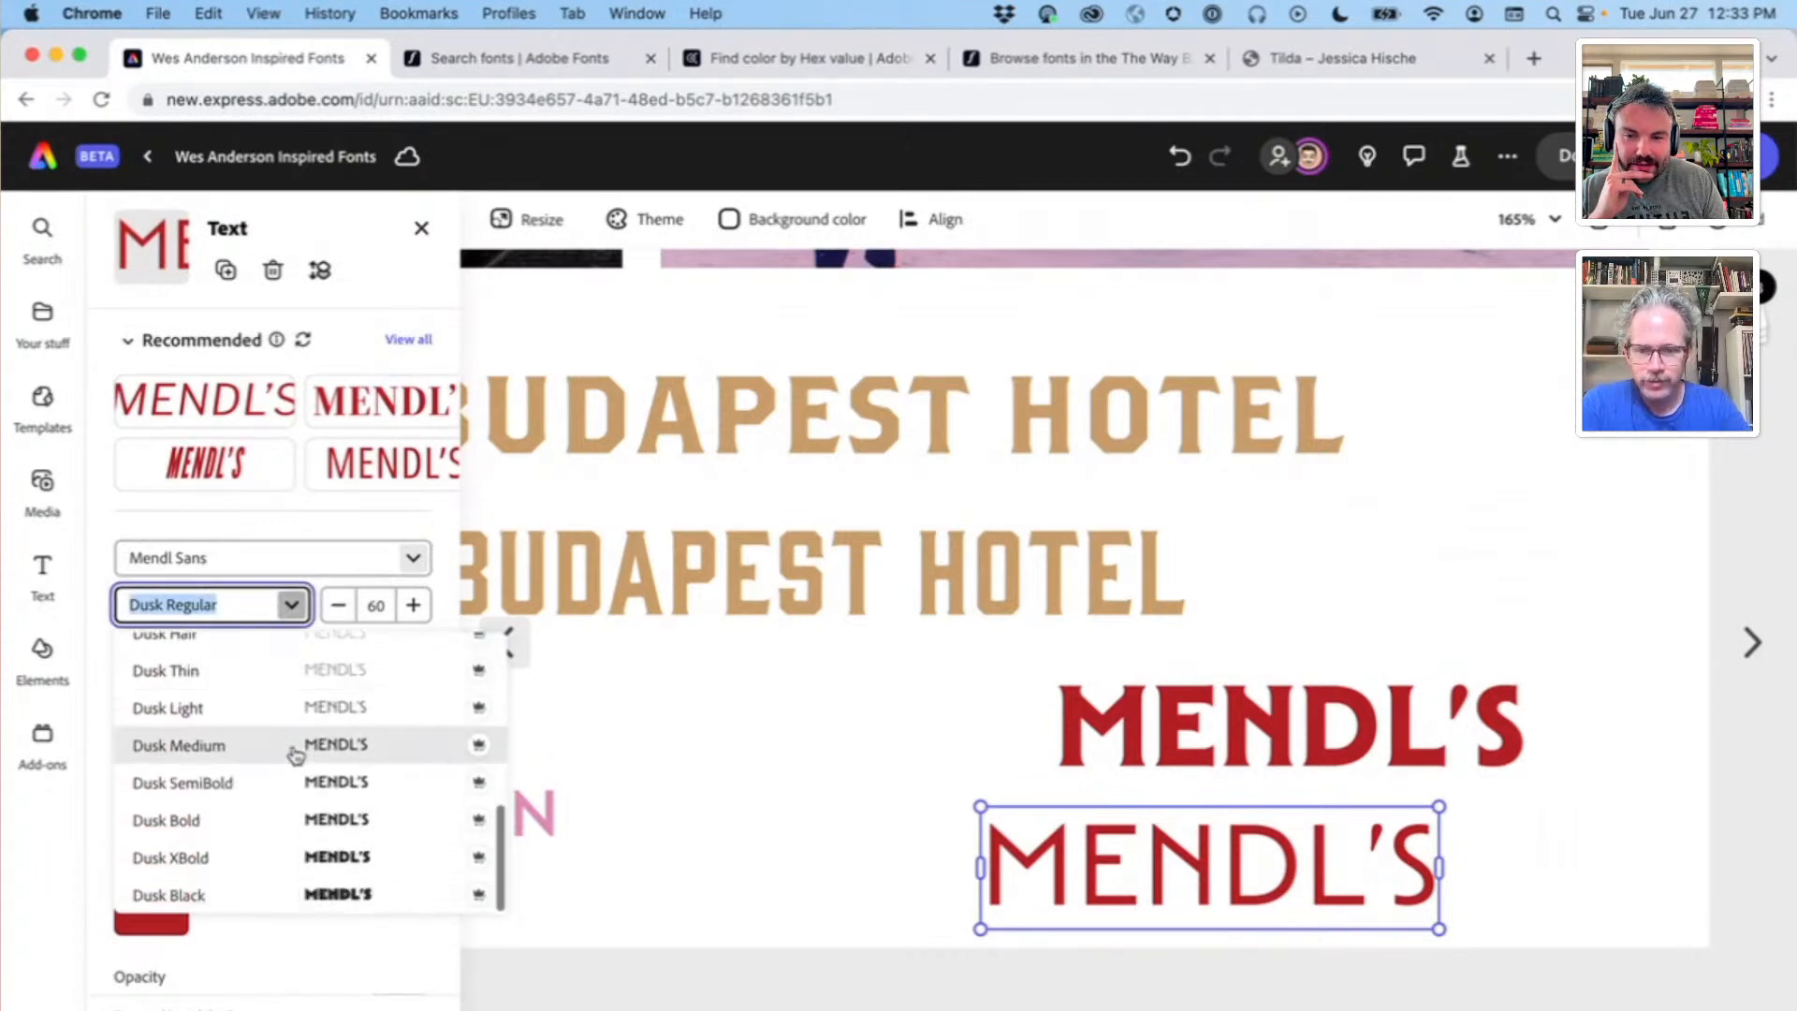
pyautogui.scroll(2, 290, 752)
pyautogui.click(220, 666)
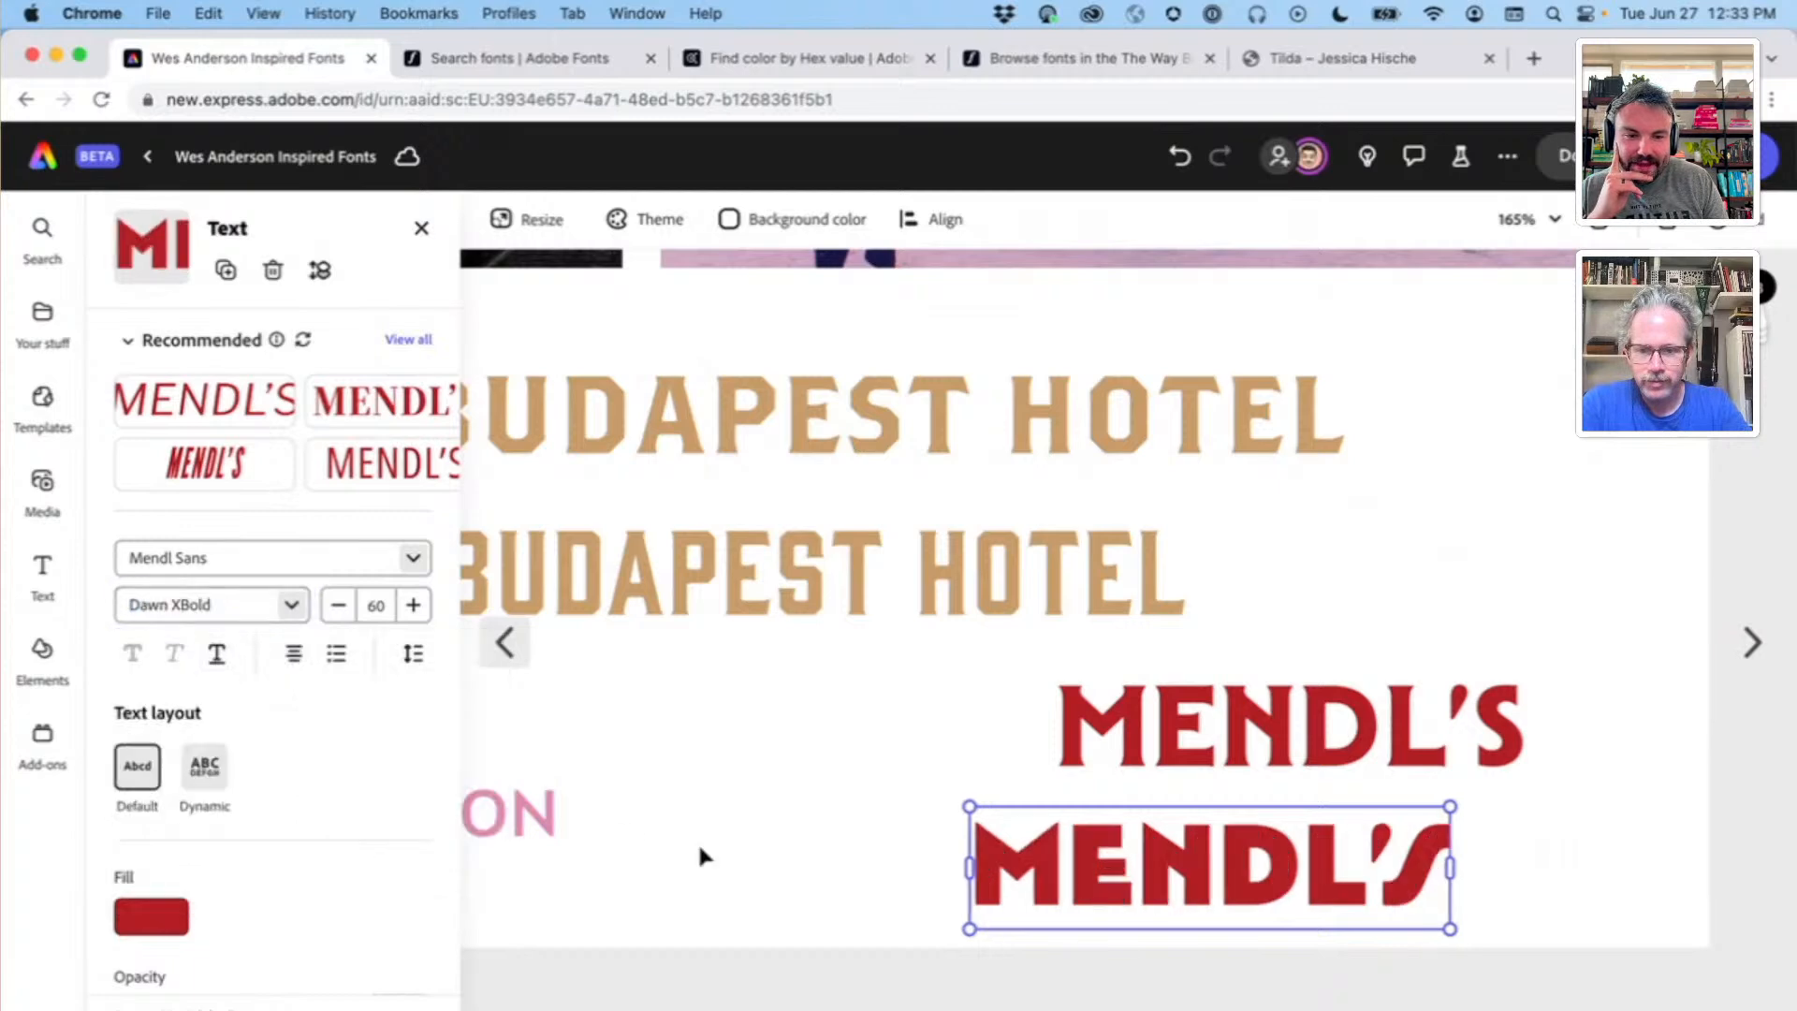
pyautogui.click(698, 840)
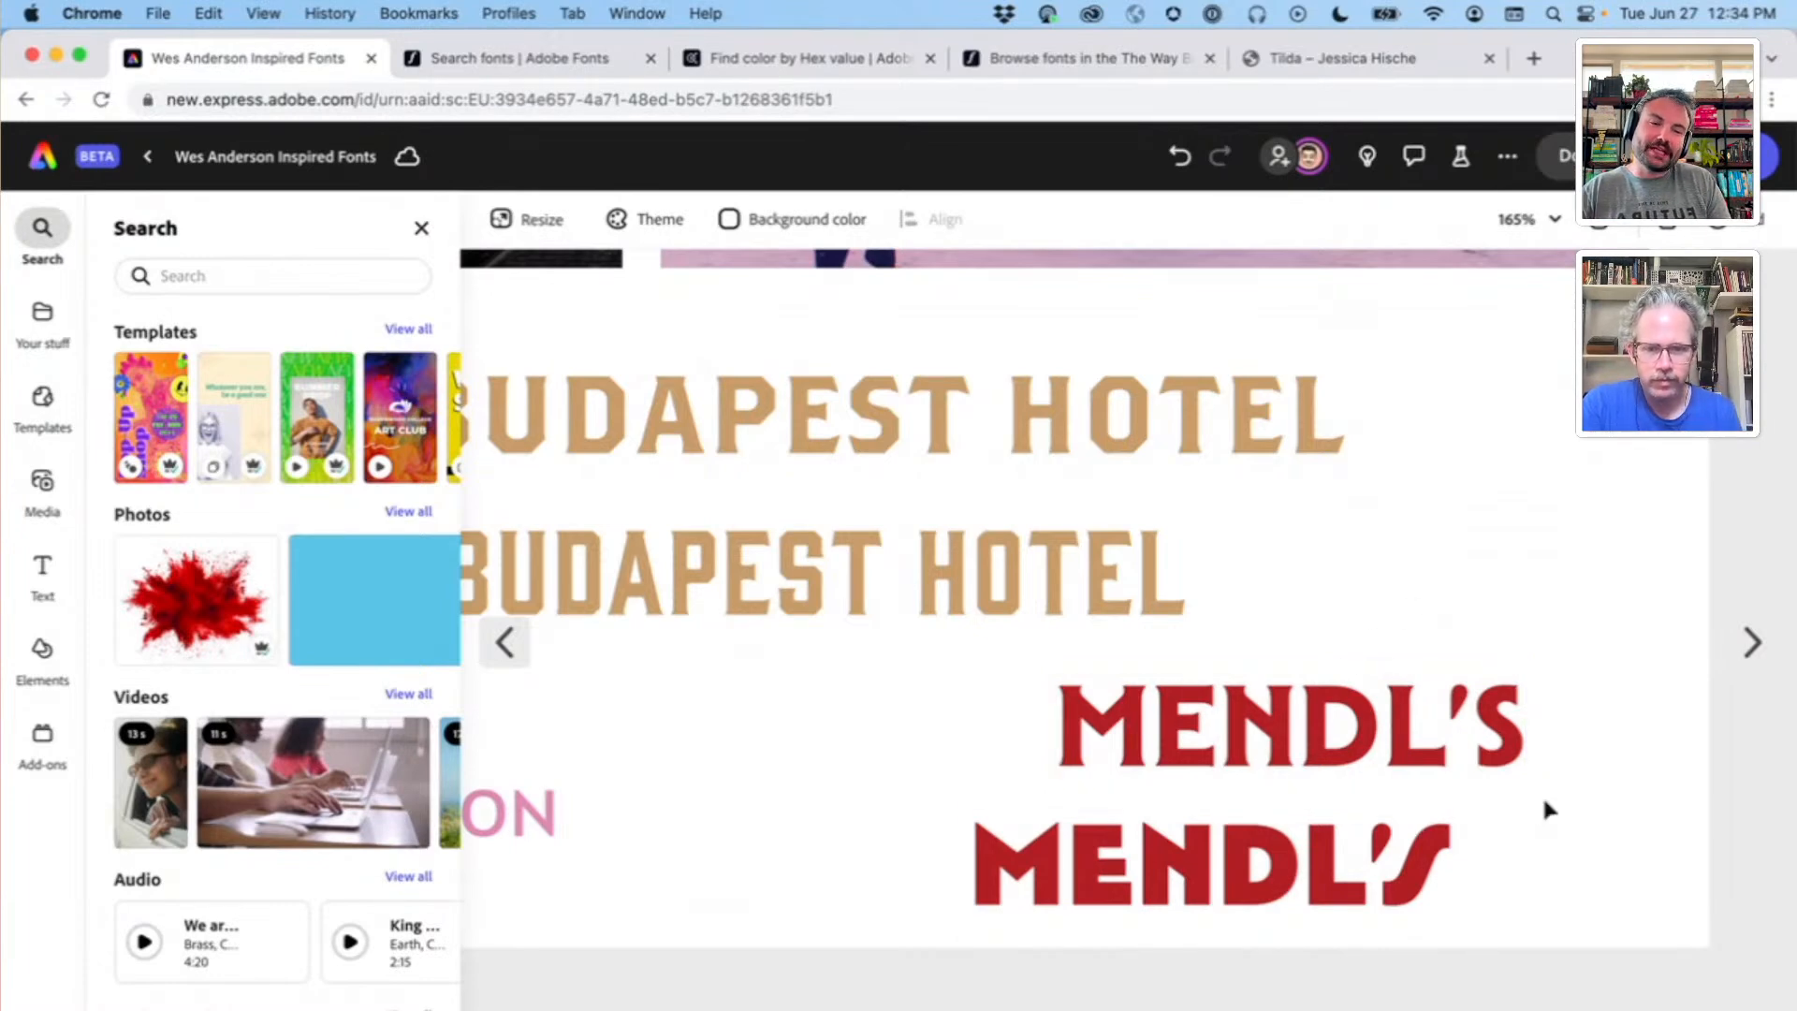
# Step: Show the overview of all project pages and select the Asteroid City page
pyautogui.click(1599, 222)
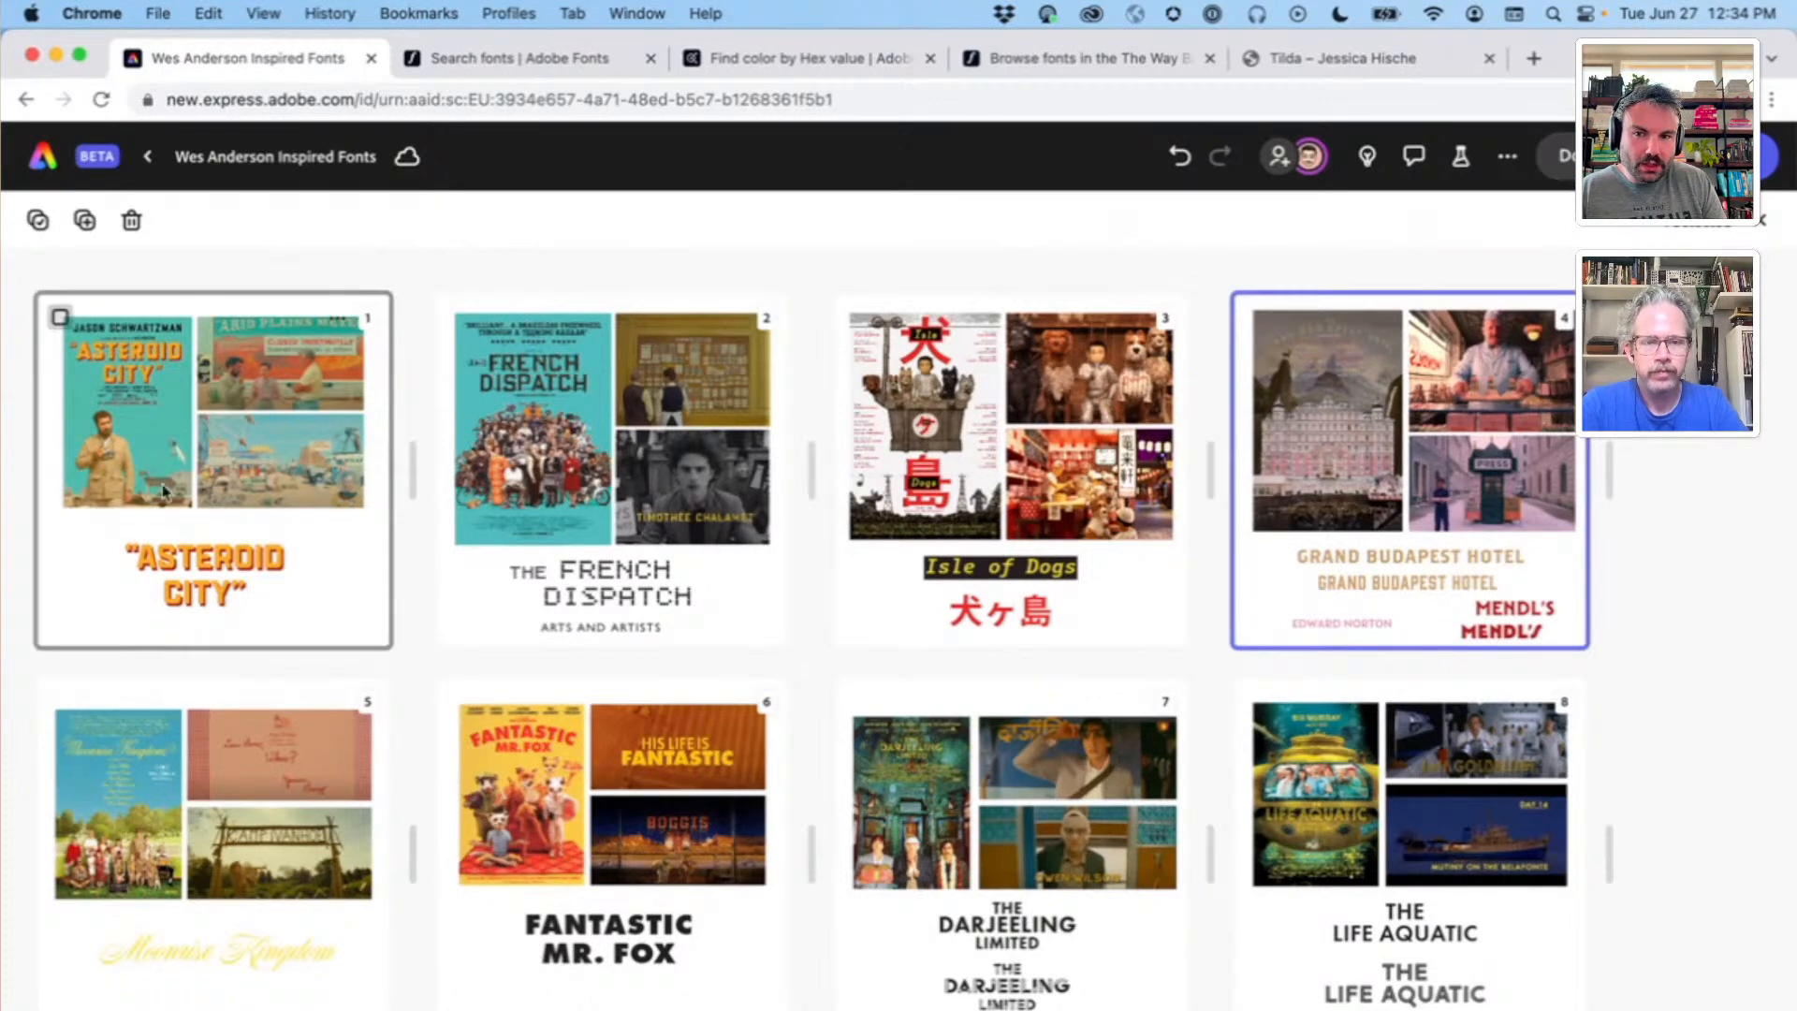
pyautogui.click(301, 560)
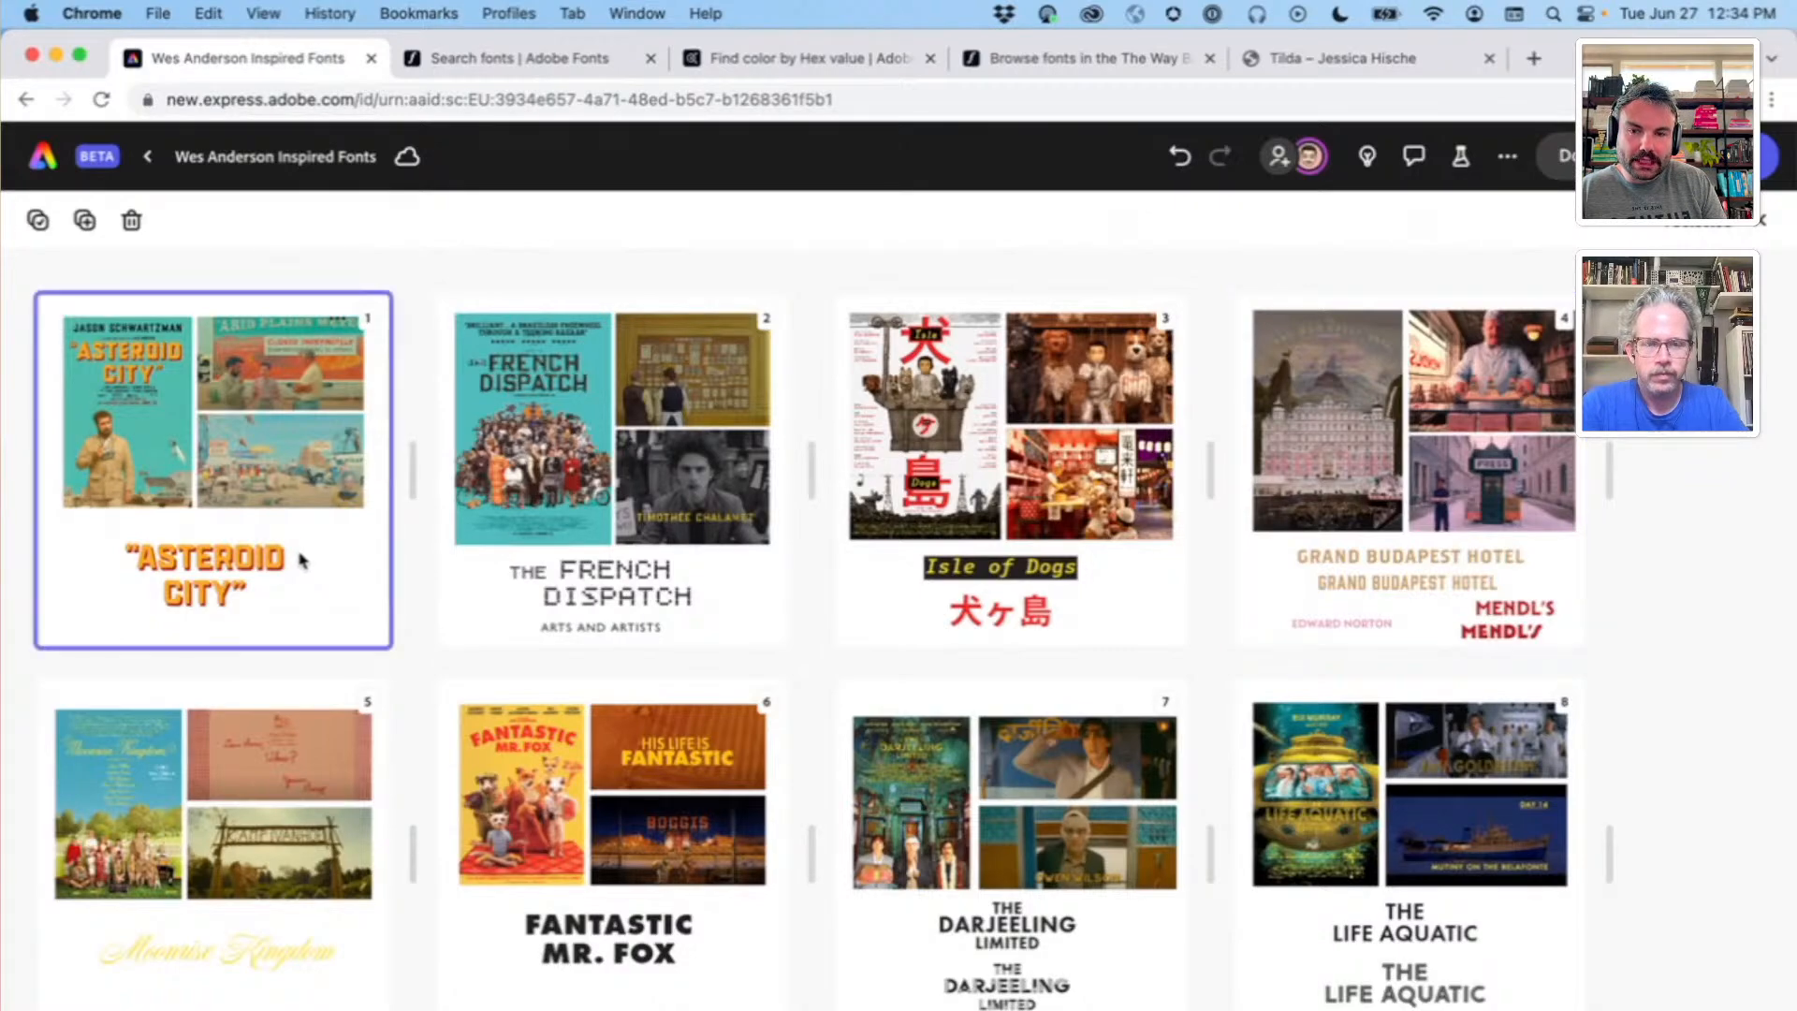
# Step: Open the Asteroid City page and examine the sign lettering in its two desert stills
pyautogui.doubleClick(302, 559)
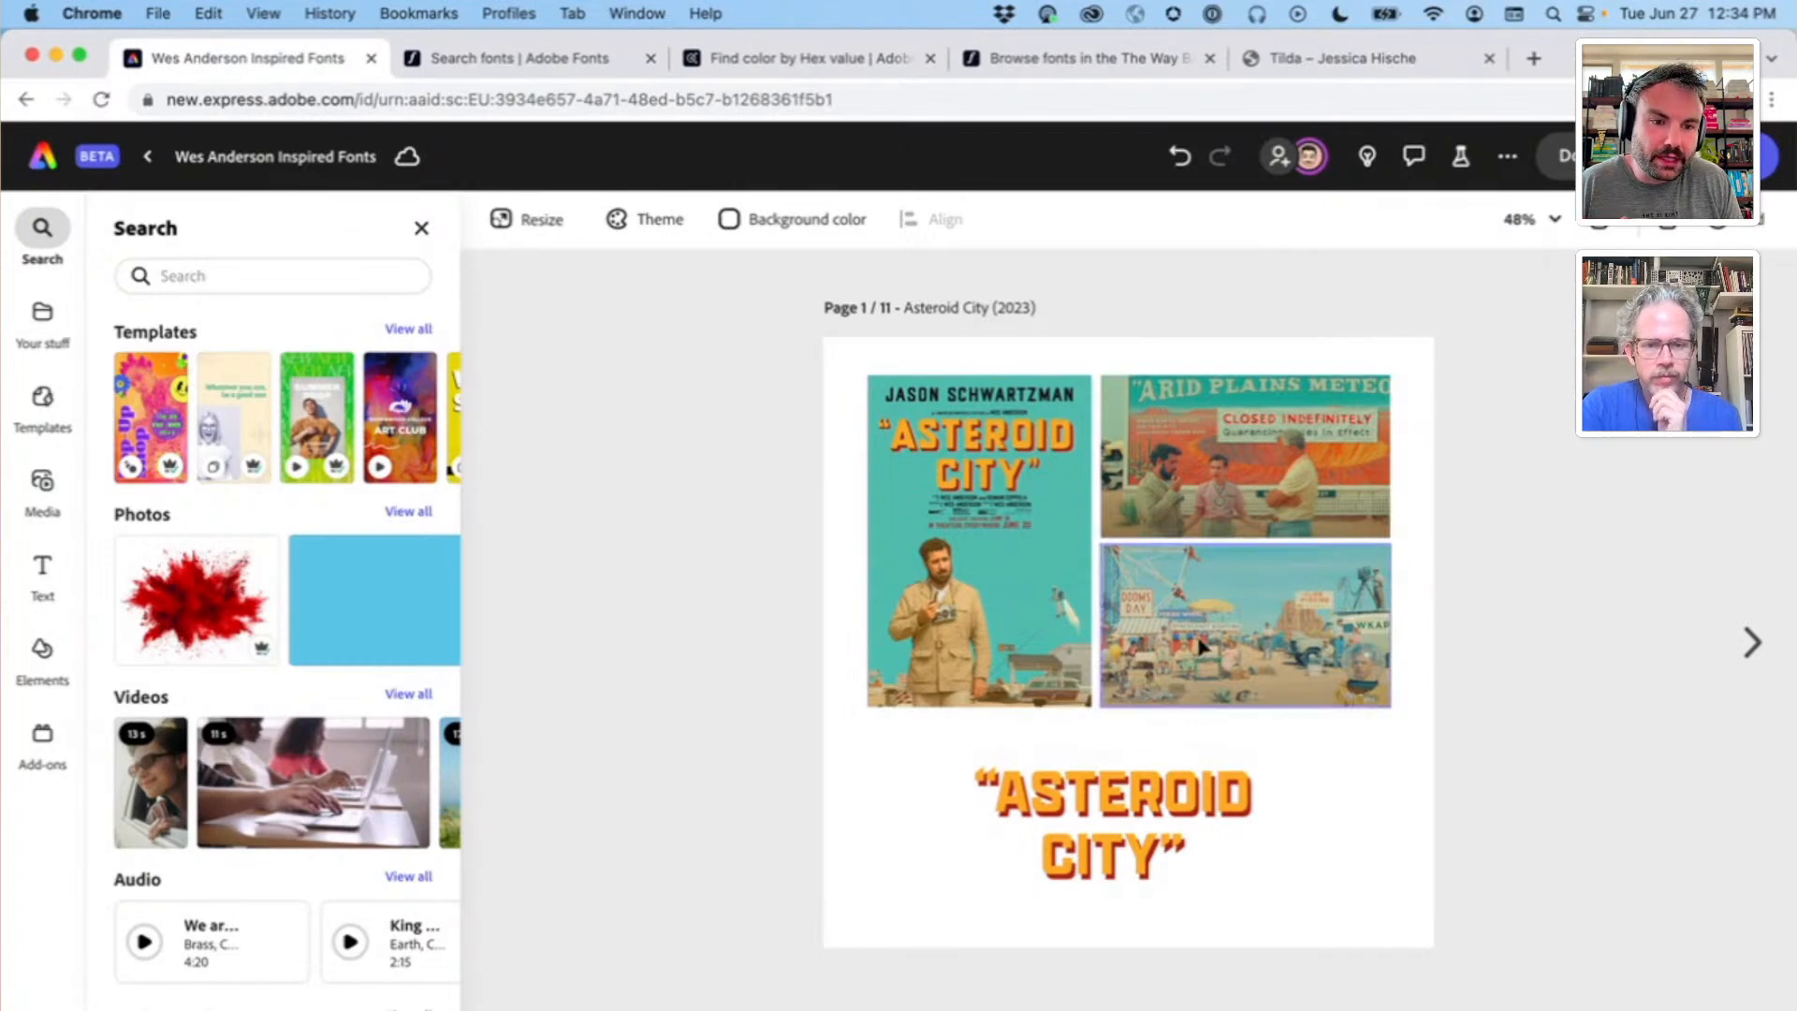
pyautogui.scroll(10, 1288, 597)
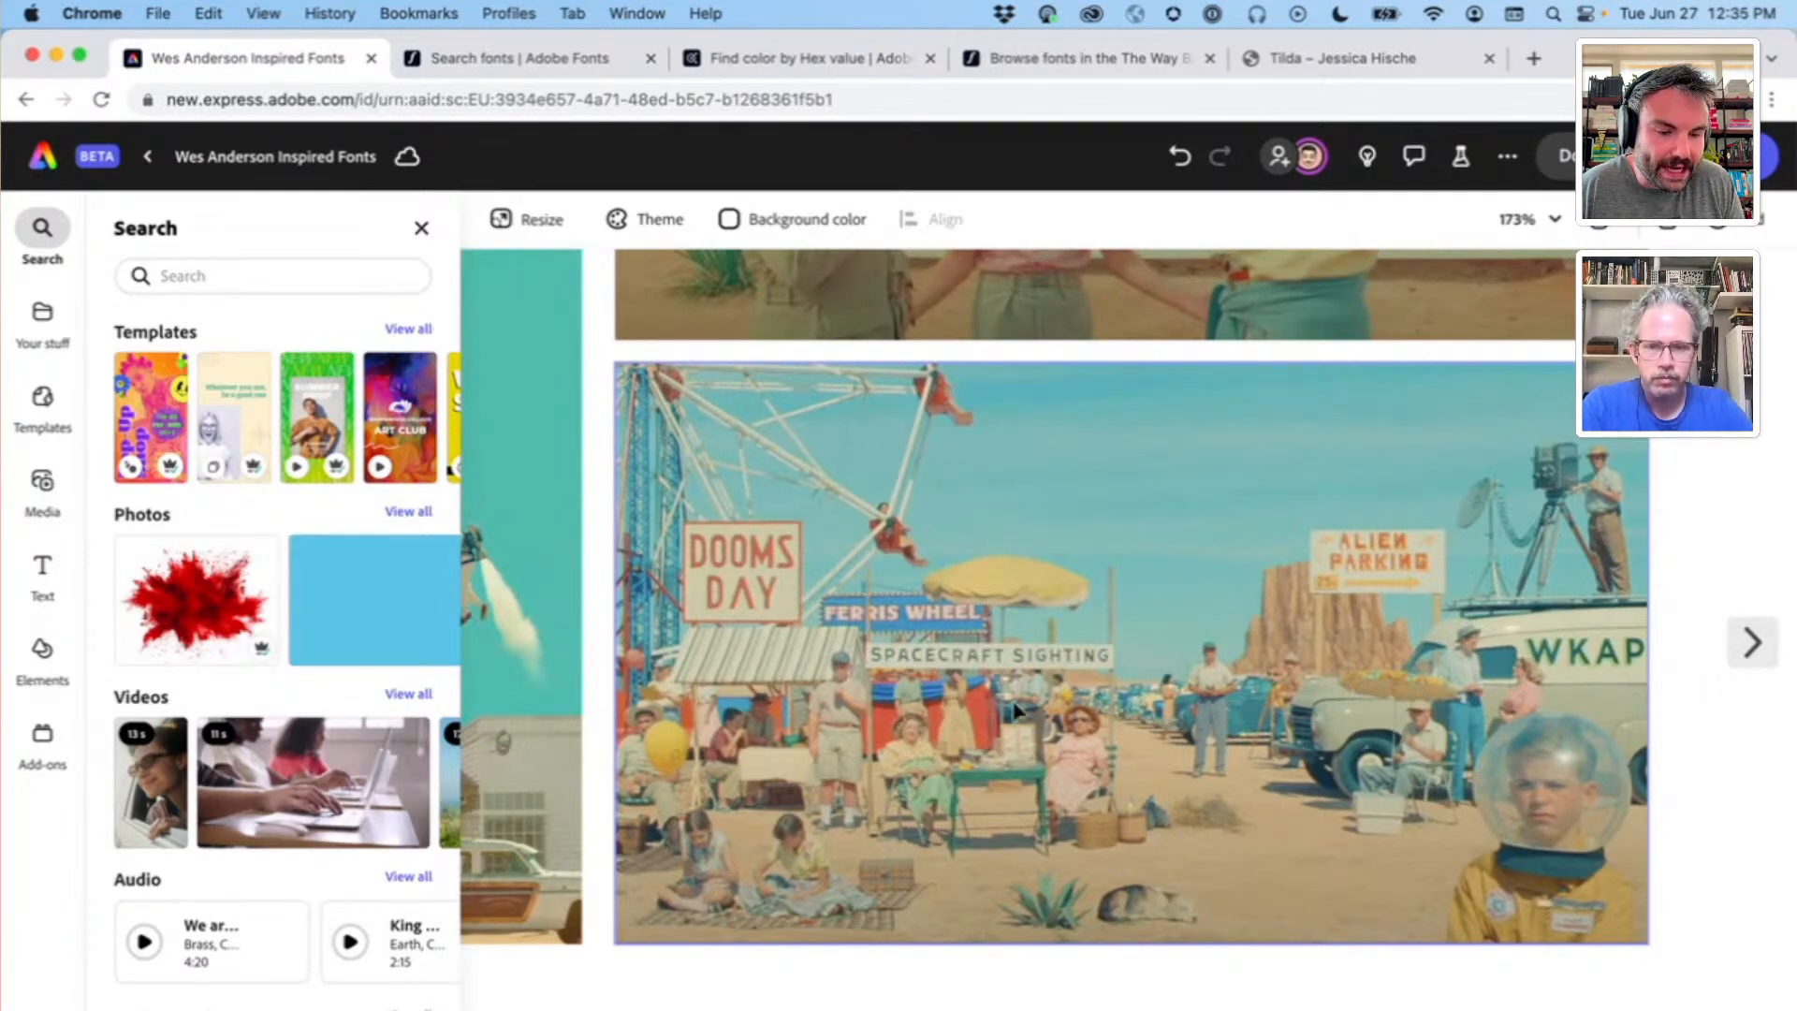
pyautogui.scroll(-3, 1022, 713)
pyautogui.scroll(-5, 1022, 713)
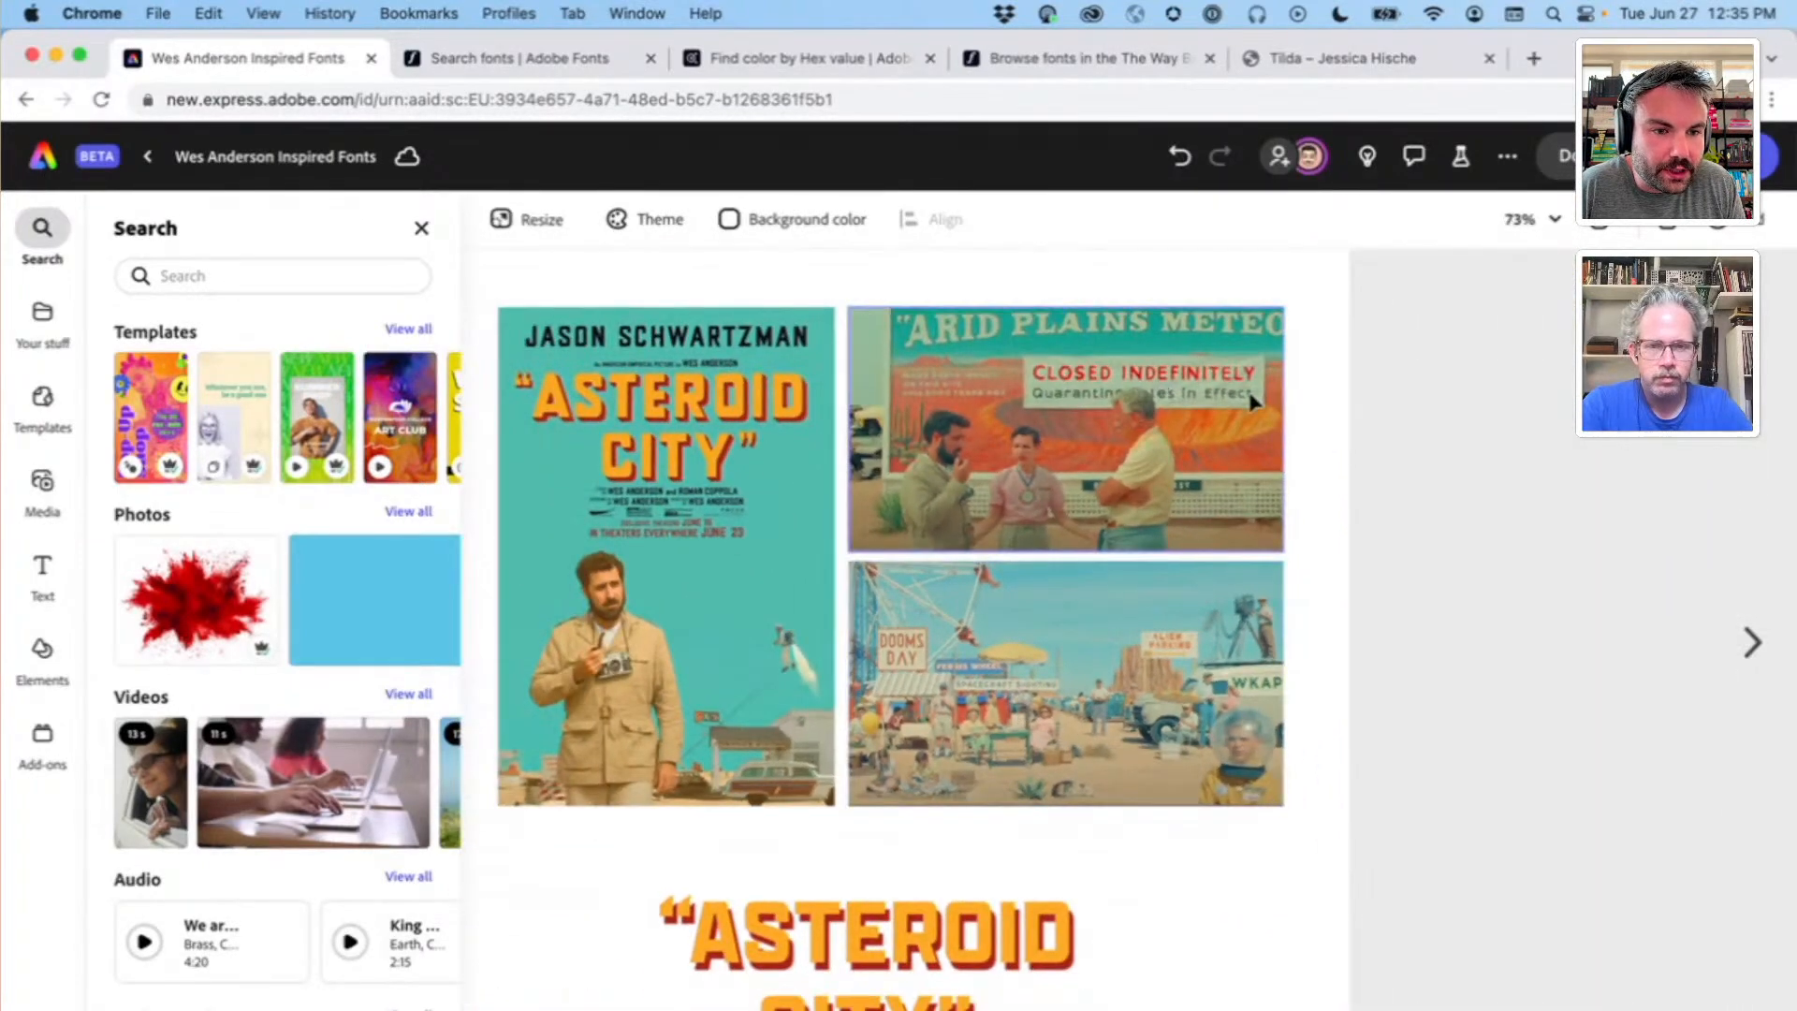
pyautogui.hscroll(-2, 731, 408)
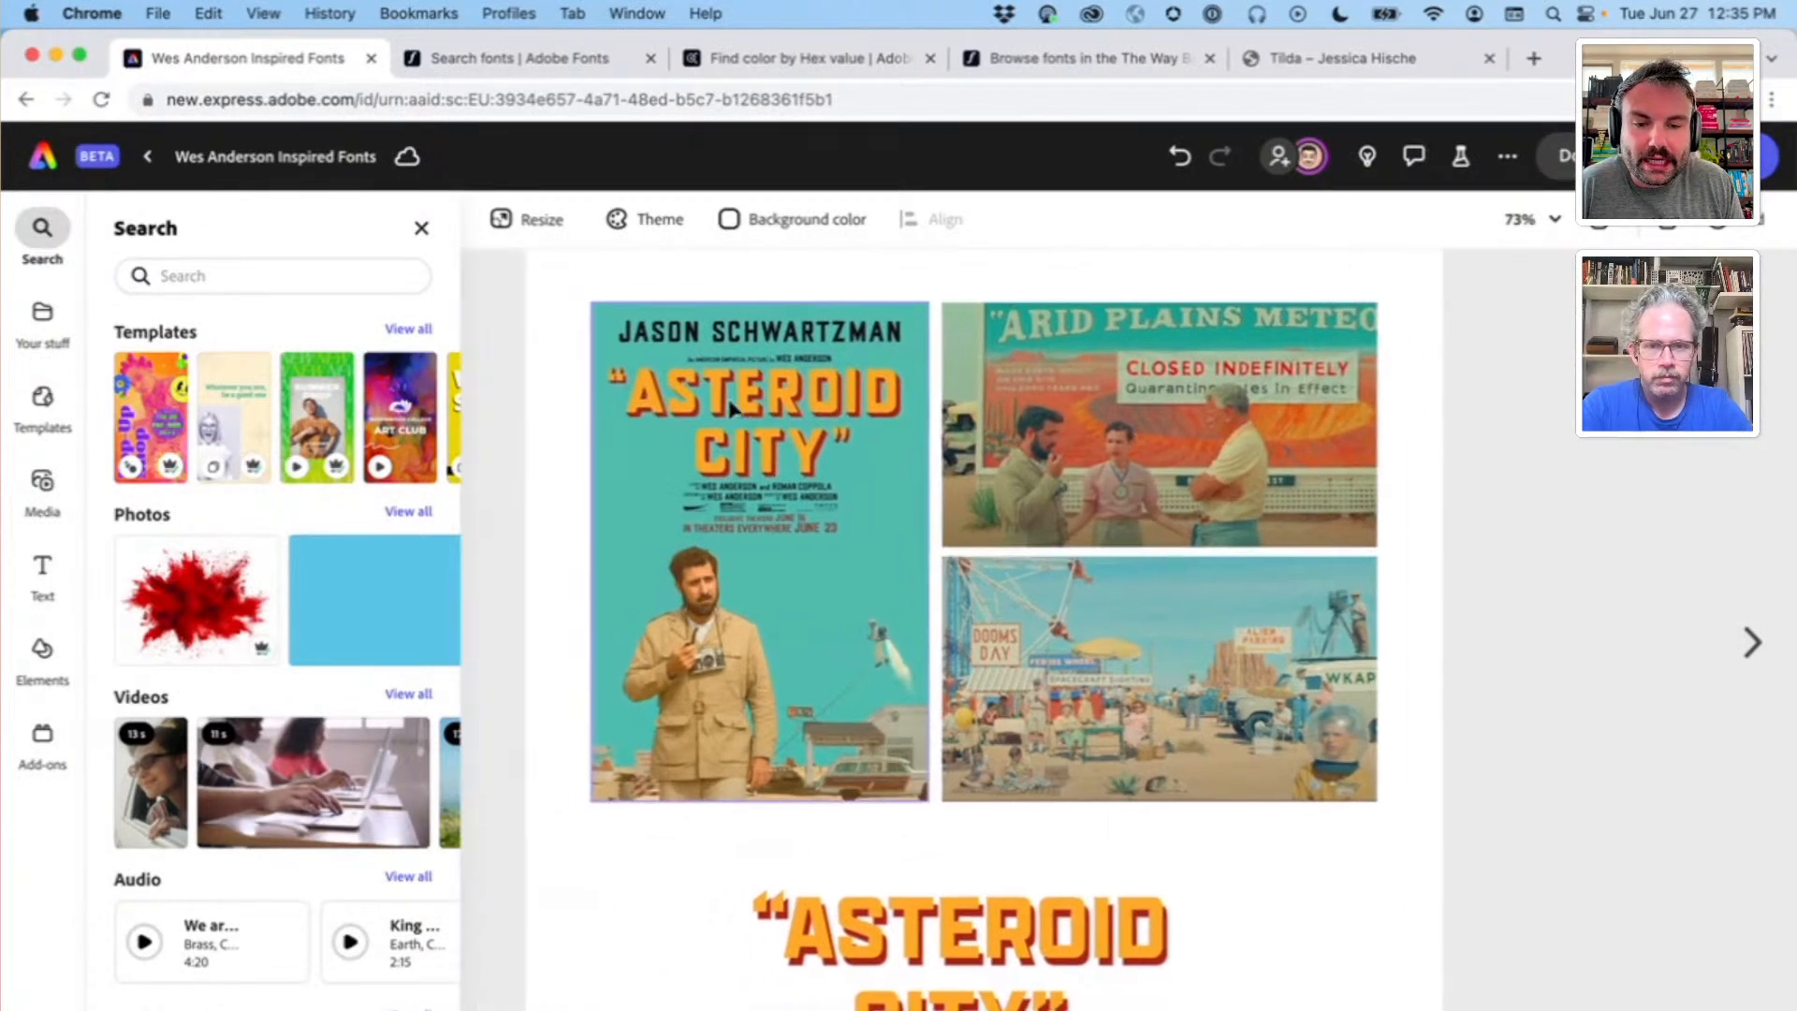
pyautogui.scroll(1, 732, 408)
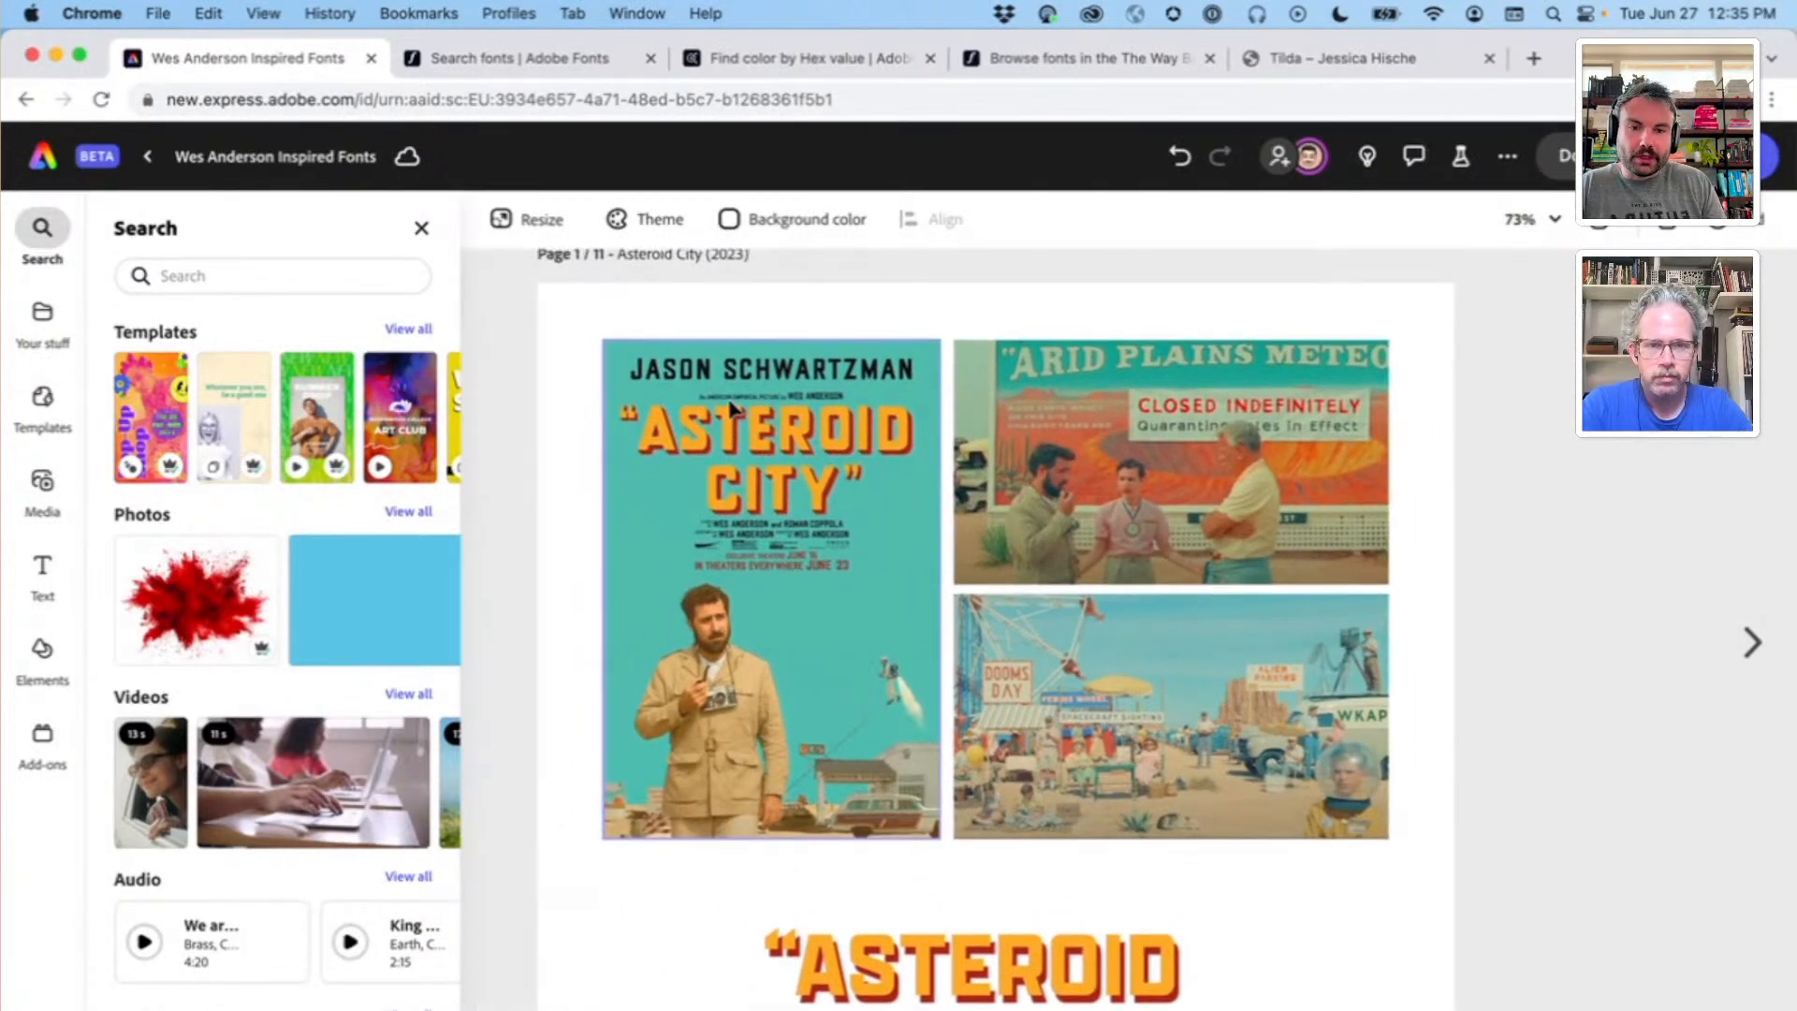
# Step: Examine the yellow "ASTEROID CITY" title and the credit lettering on the film poster up close
pyautogui.scroll(5, 704, 421)
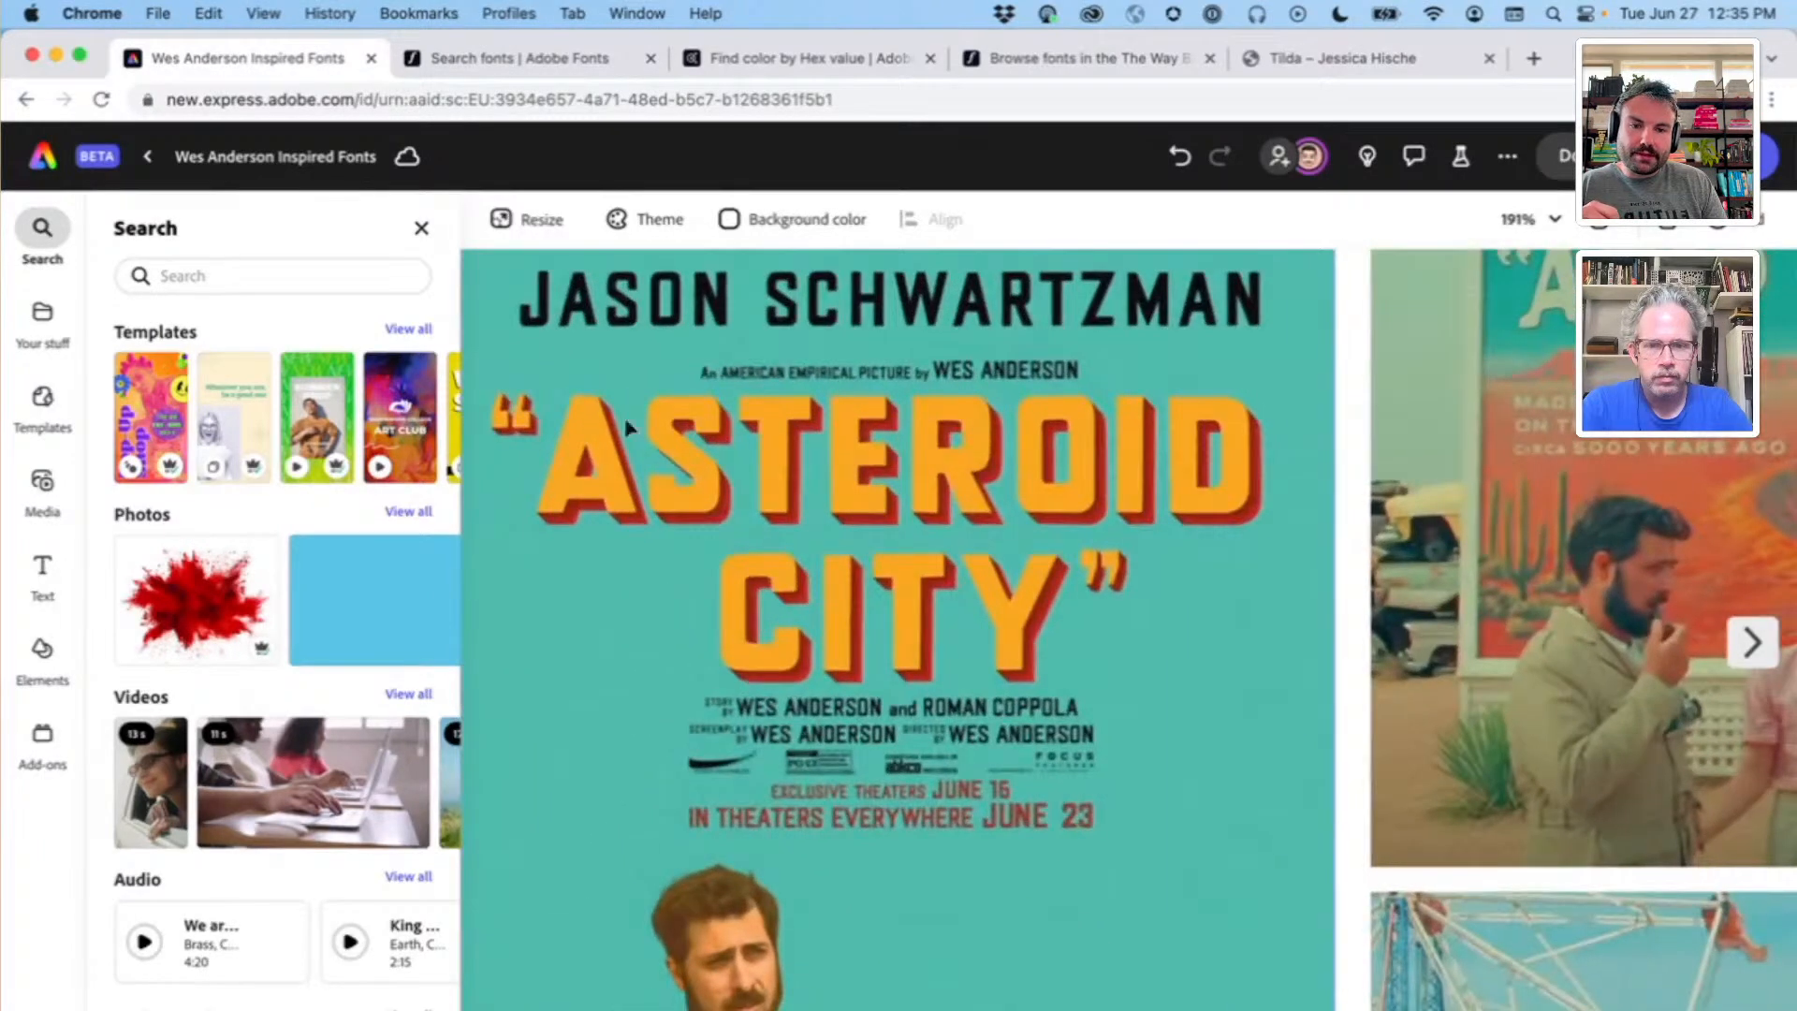
pyautogui.scroll(1, 812, 513)
pyautogui.hscroll(-1, 813, 513)
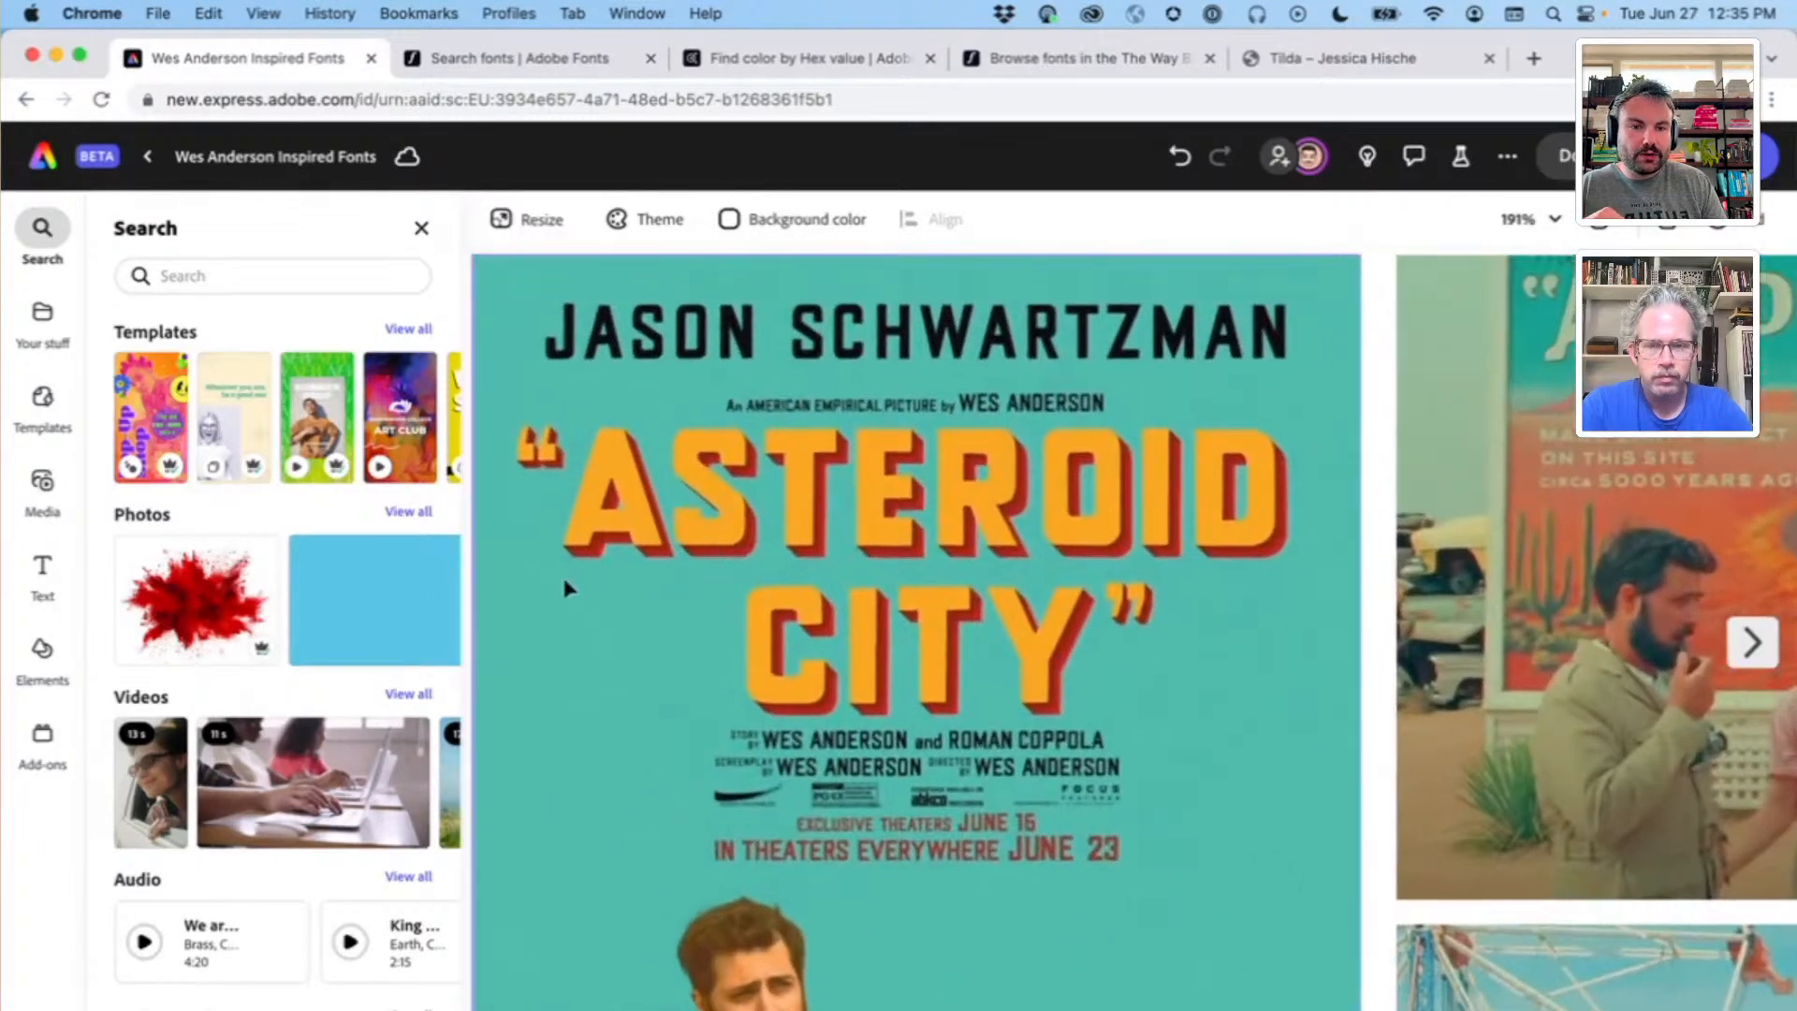
pyautogui.hscroll(-2, 565, 587)
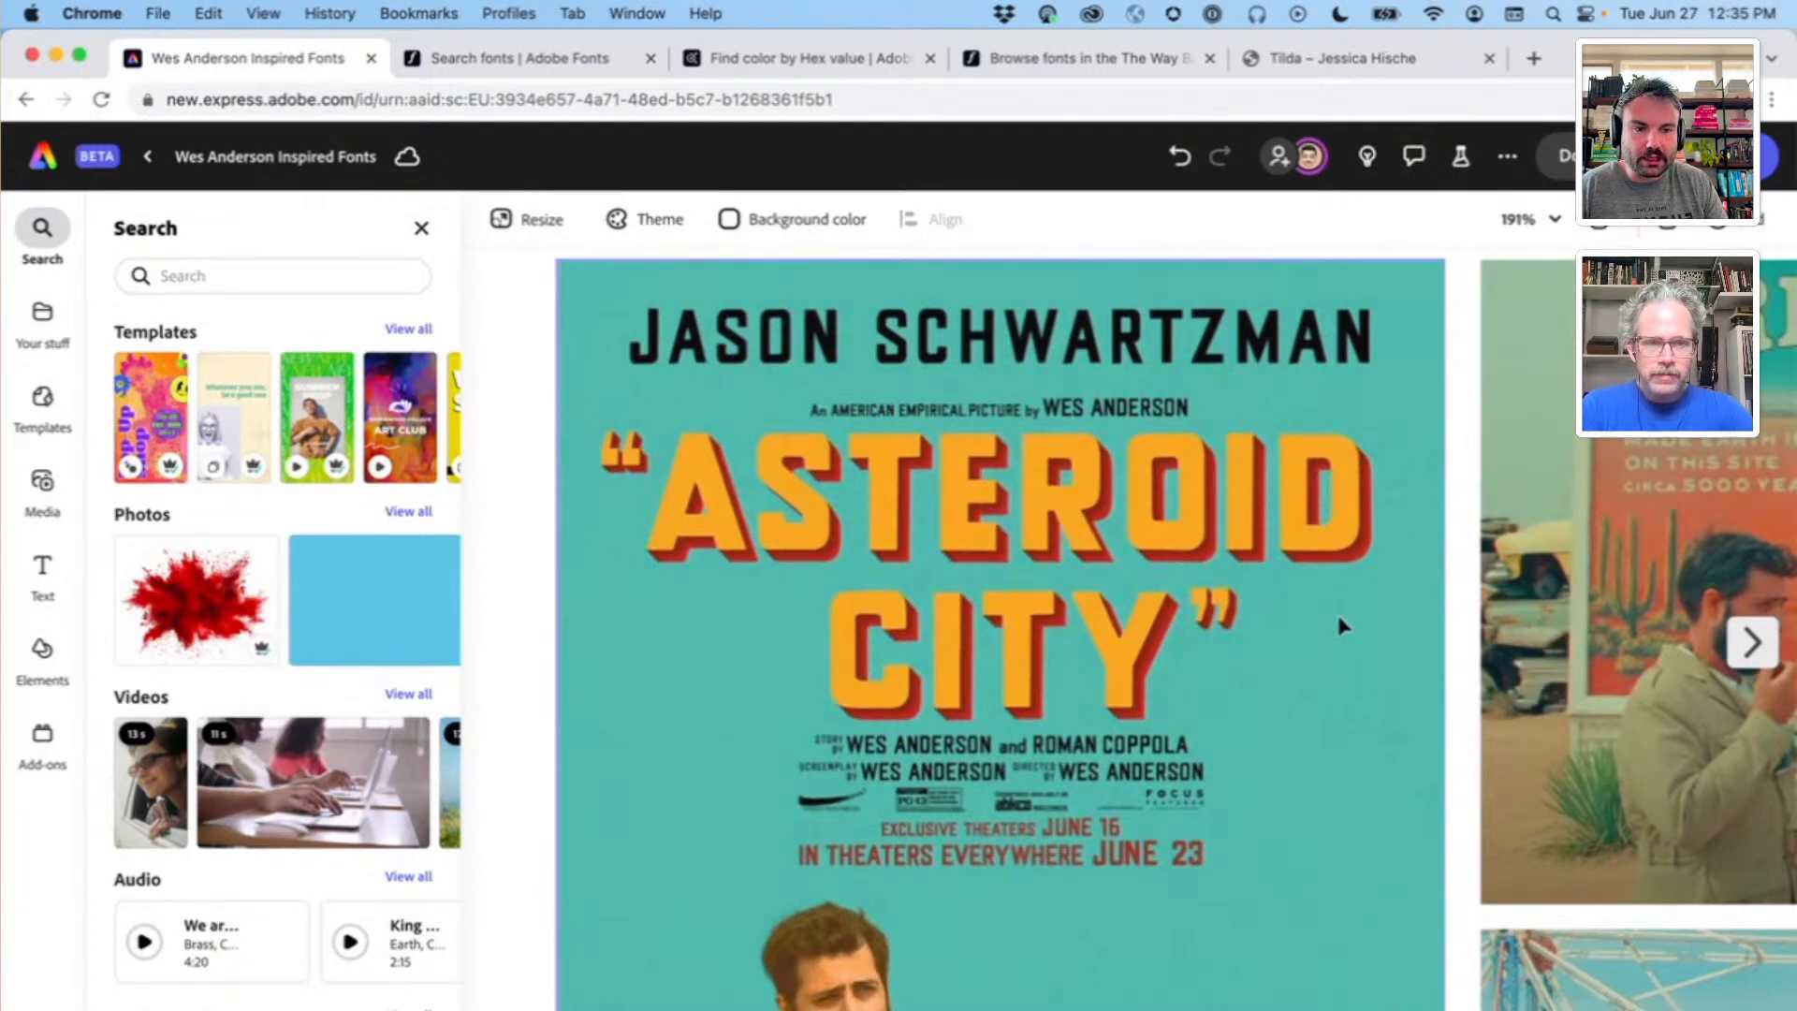
pyautogui.scroll(1, 1343, 626)
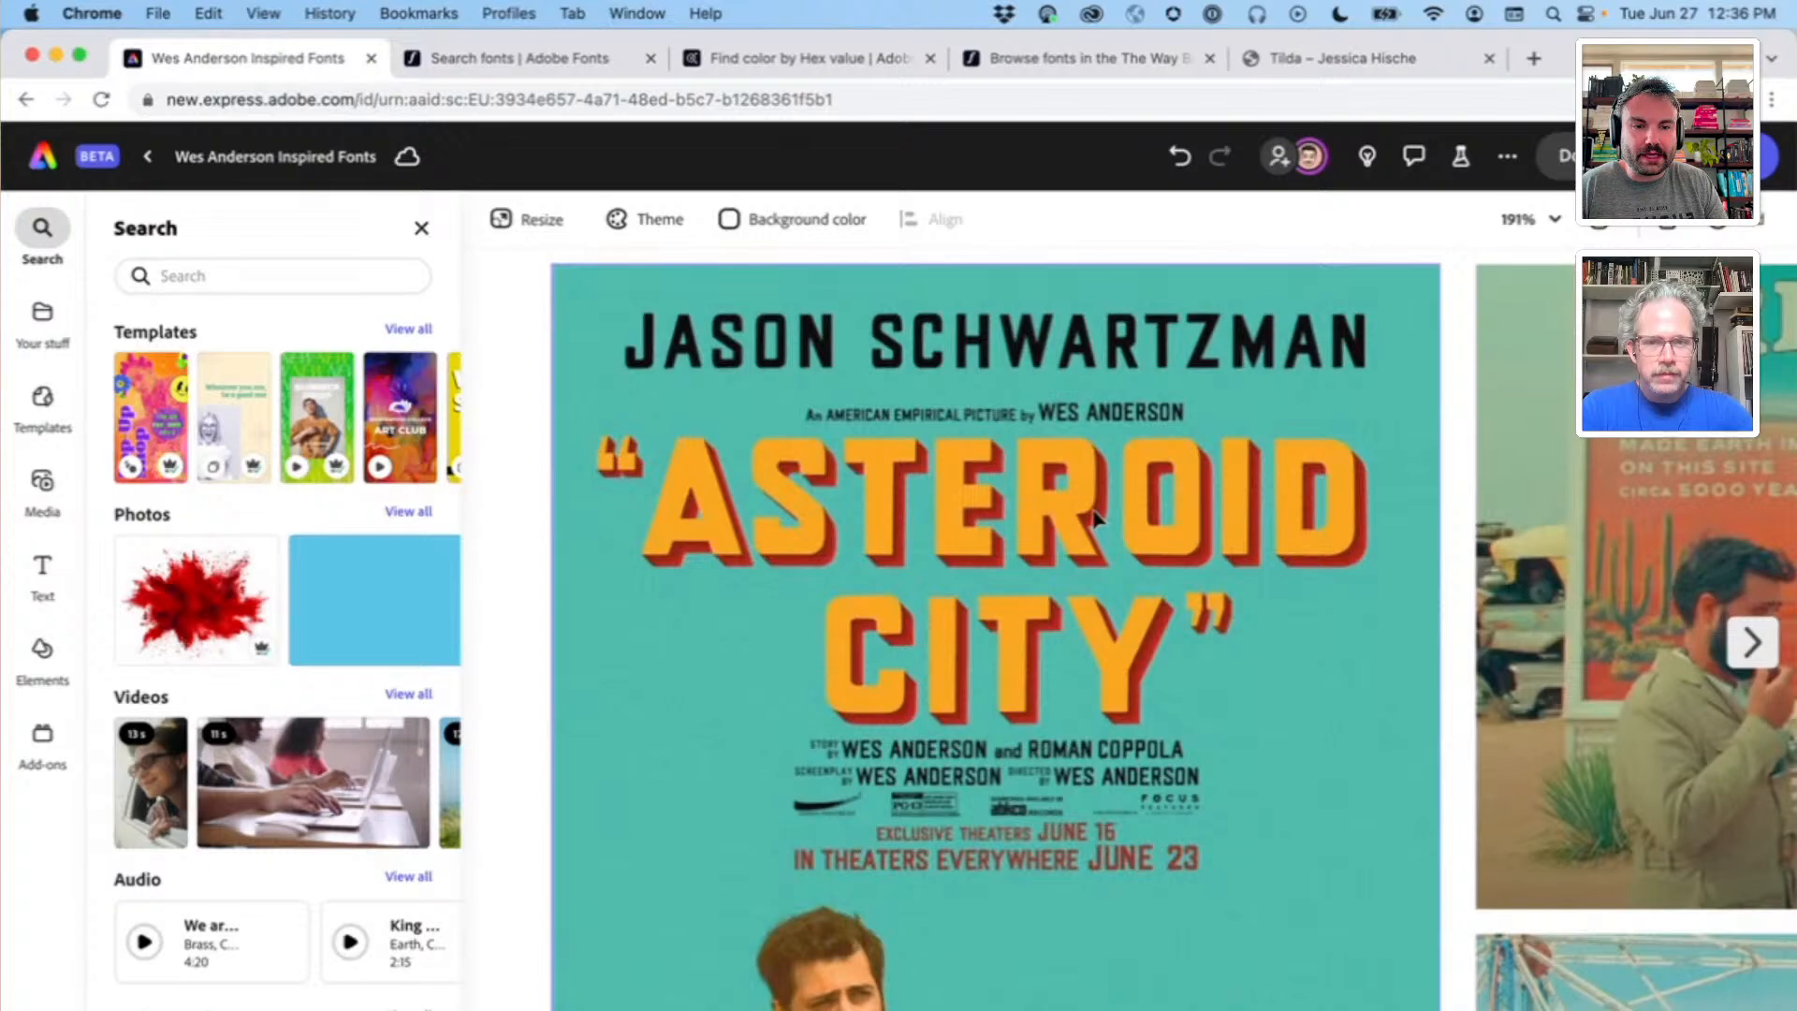
pyautogui.scroll(3, 1097, 494)
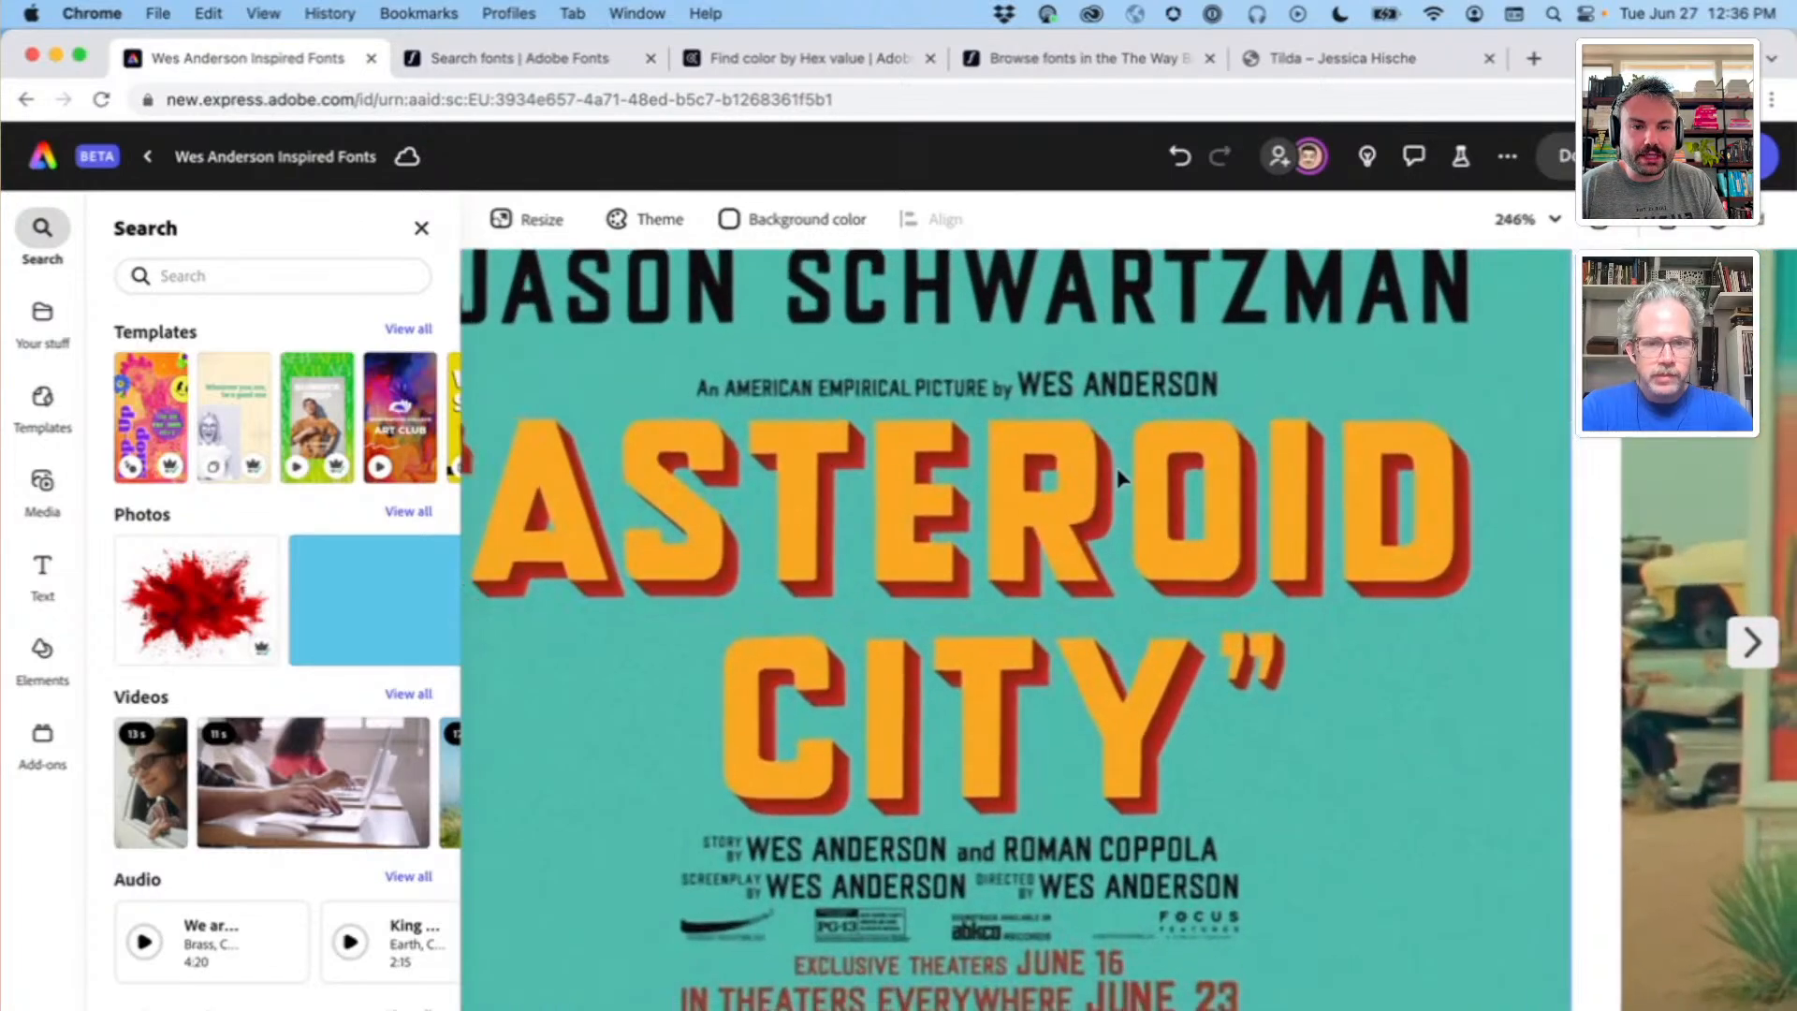
pyautogui.scroll(-5, 1115, 468)
pyautogui.scroll(-3, 1118, 477)
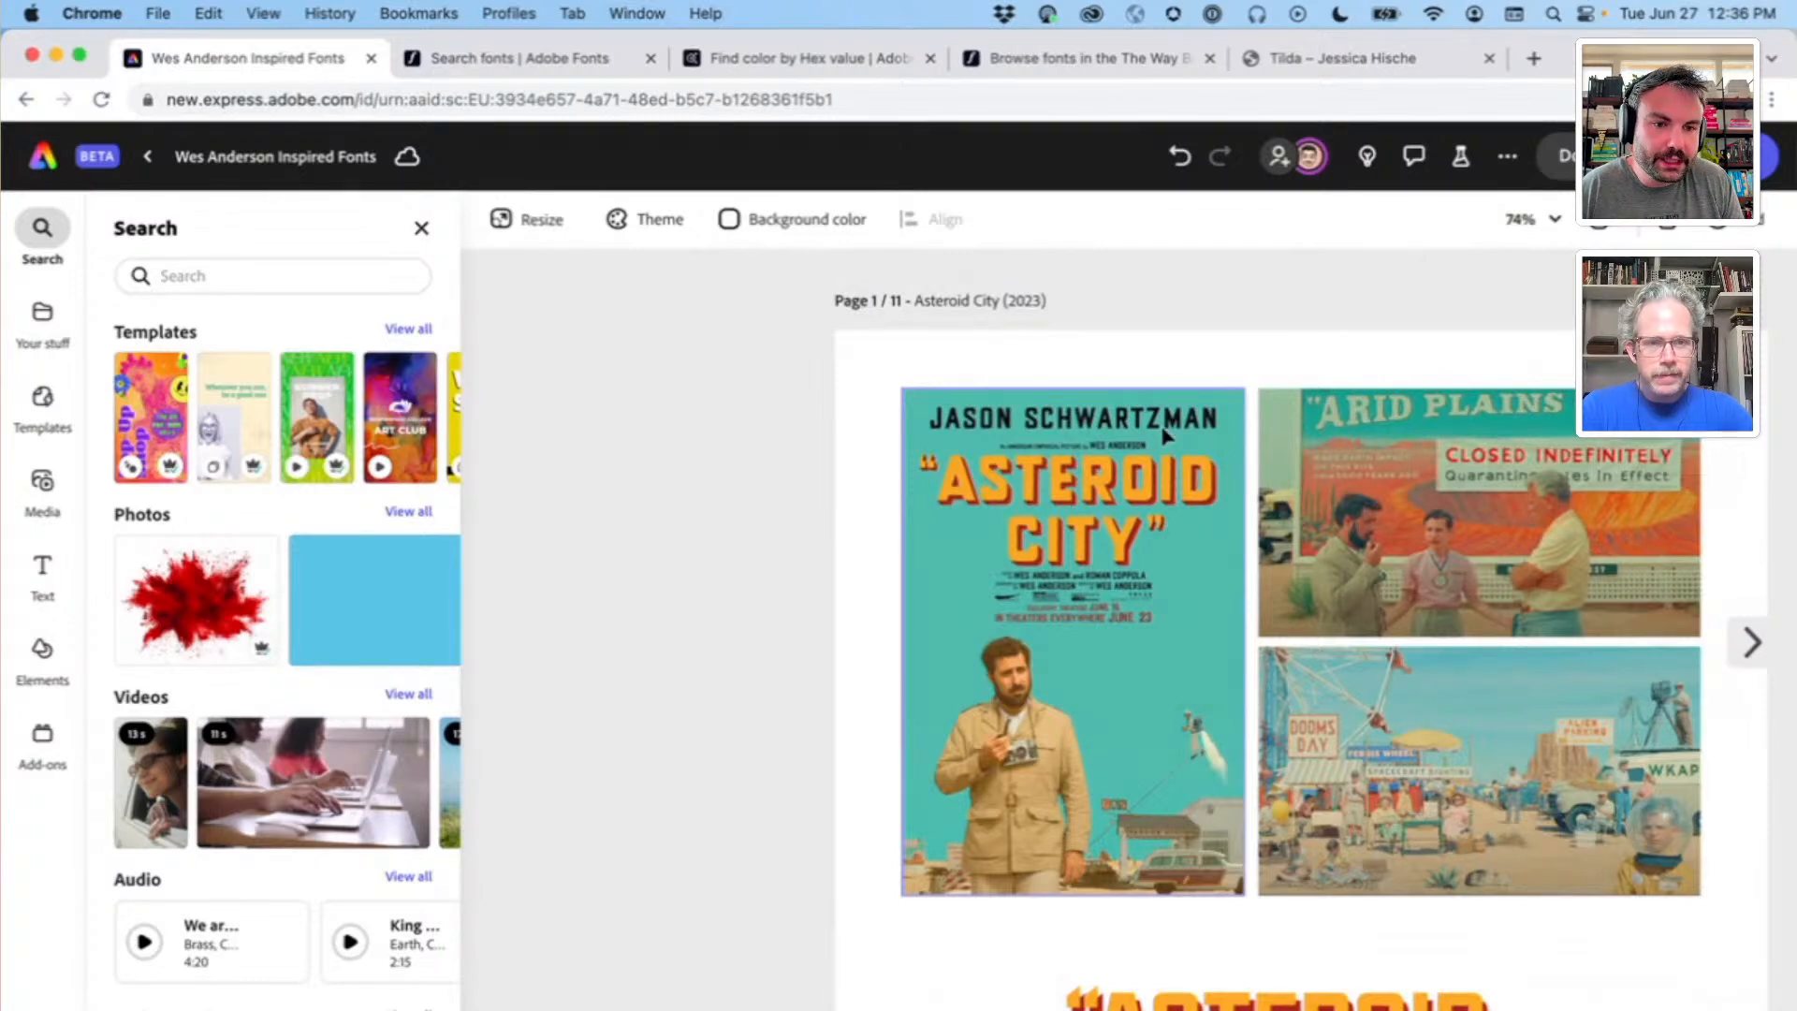
# Step: Capture a screenshot of only the black actor-name line above the title on the Asteroid City poster
pyautogui.scroll(-1, 1140, 493)
pyautogui.hscroll(1, 1141, 493)
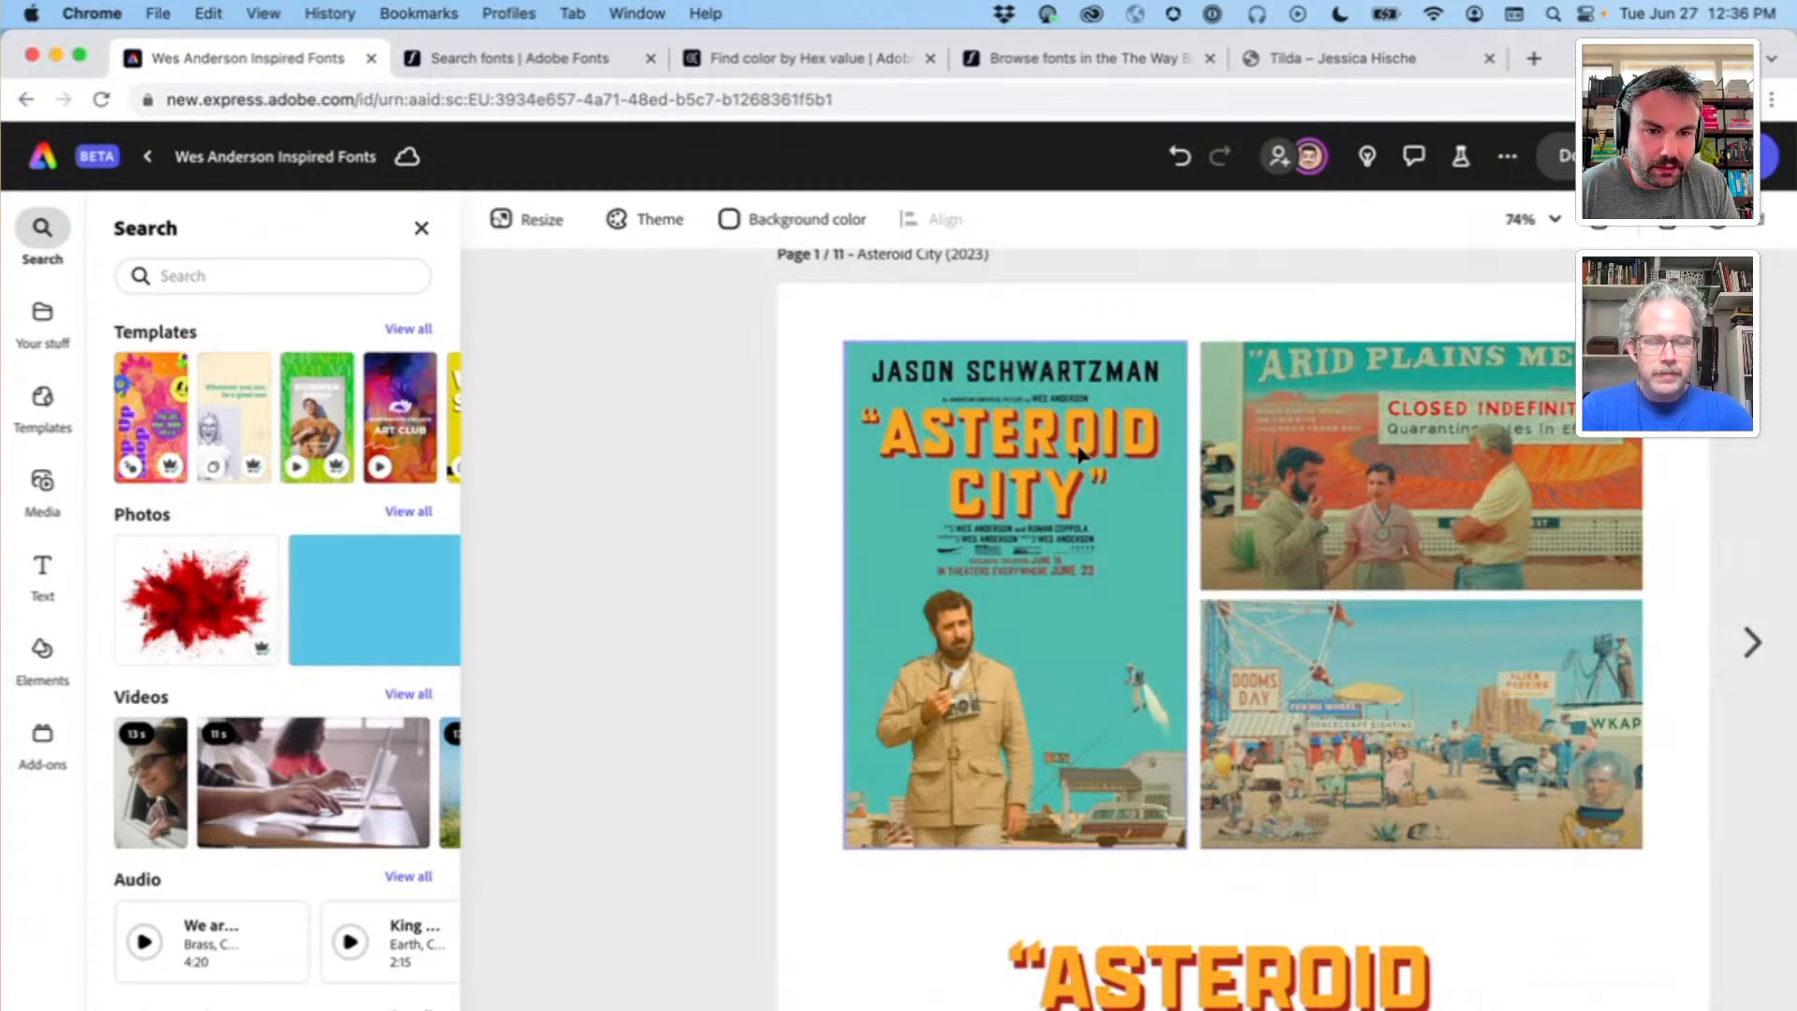
pyautogui.scroll(-1, 1081, 454)
pyautogui.scroll(-1, 1081, 454)
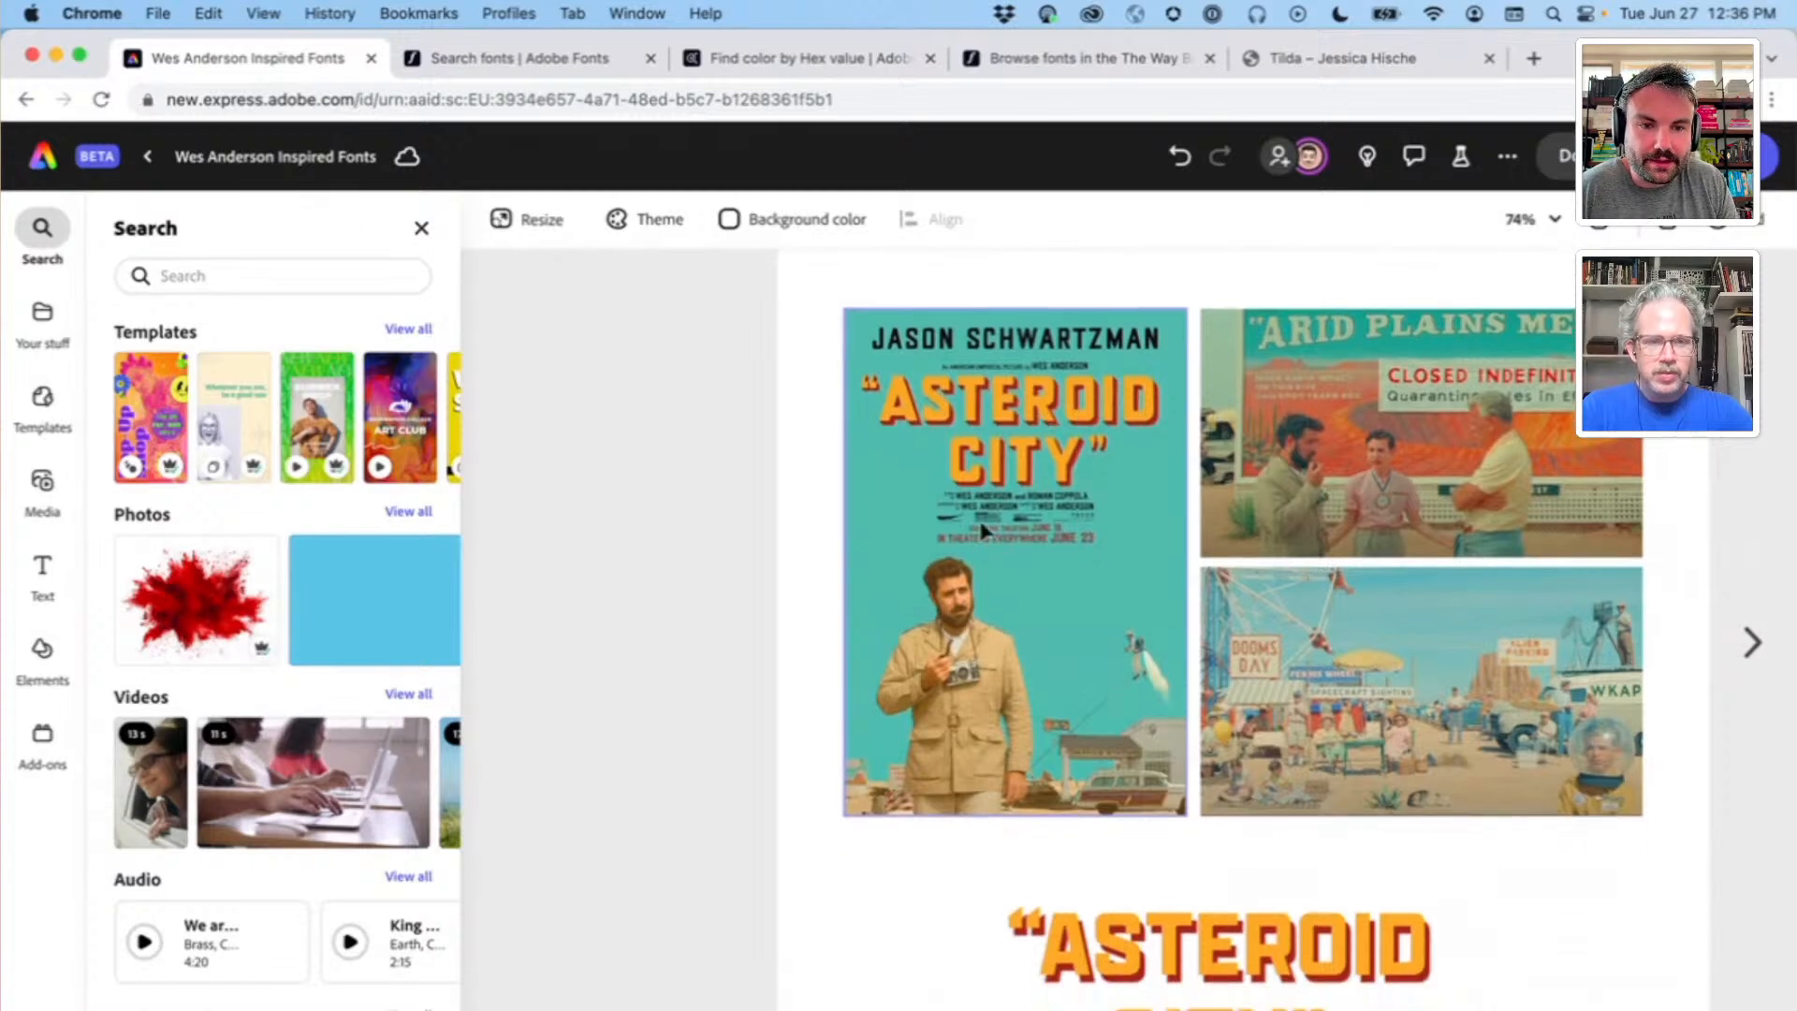
pyautogui.scroll(2, 1029, 393)
pyautogui.scroll(-1, 1029, 393)
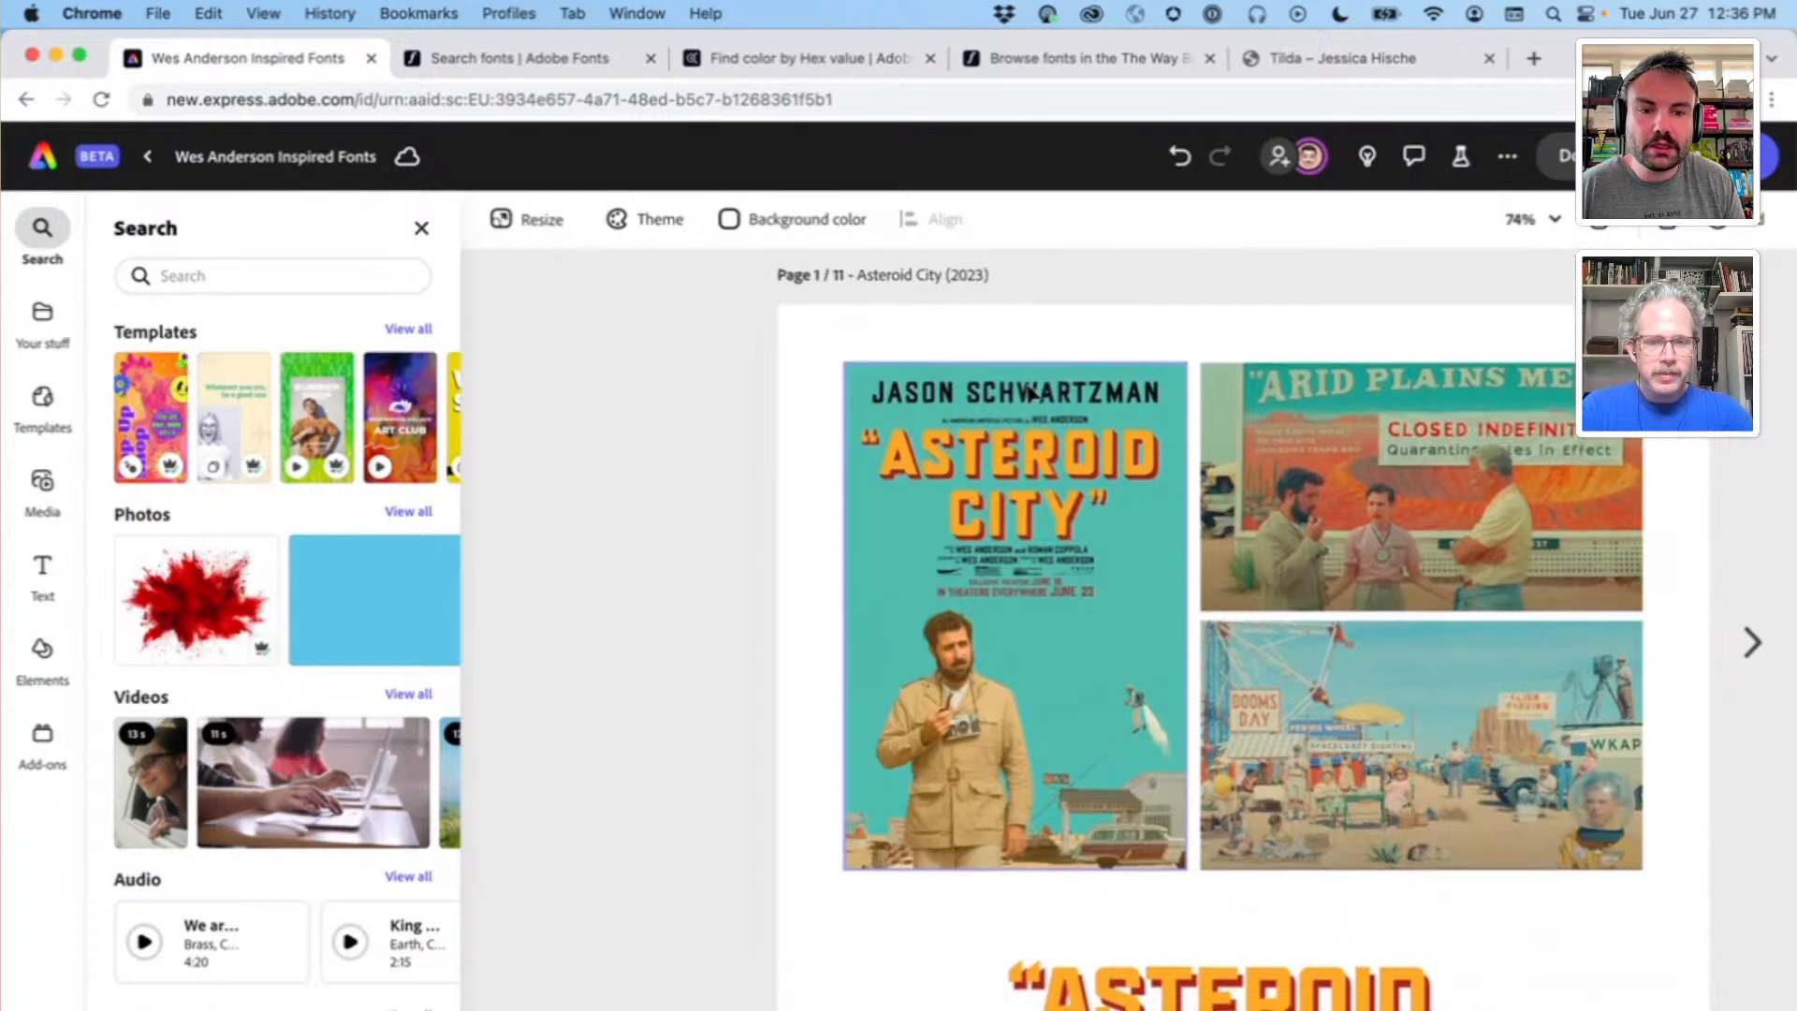
pyautogui.keyDown('ctrl'); pyautogui.scroll(3, 1018, 342); pyautogui.keyUp('ctrl')
pyautogui.keyDown('ctrl'); pyautogui.scroll(3, 1018, 342); pyautogui.keyUp('ctrl')
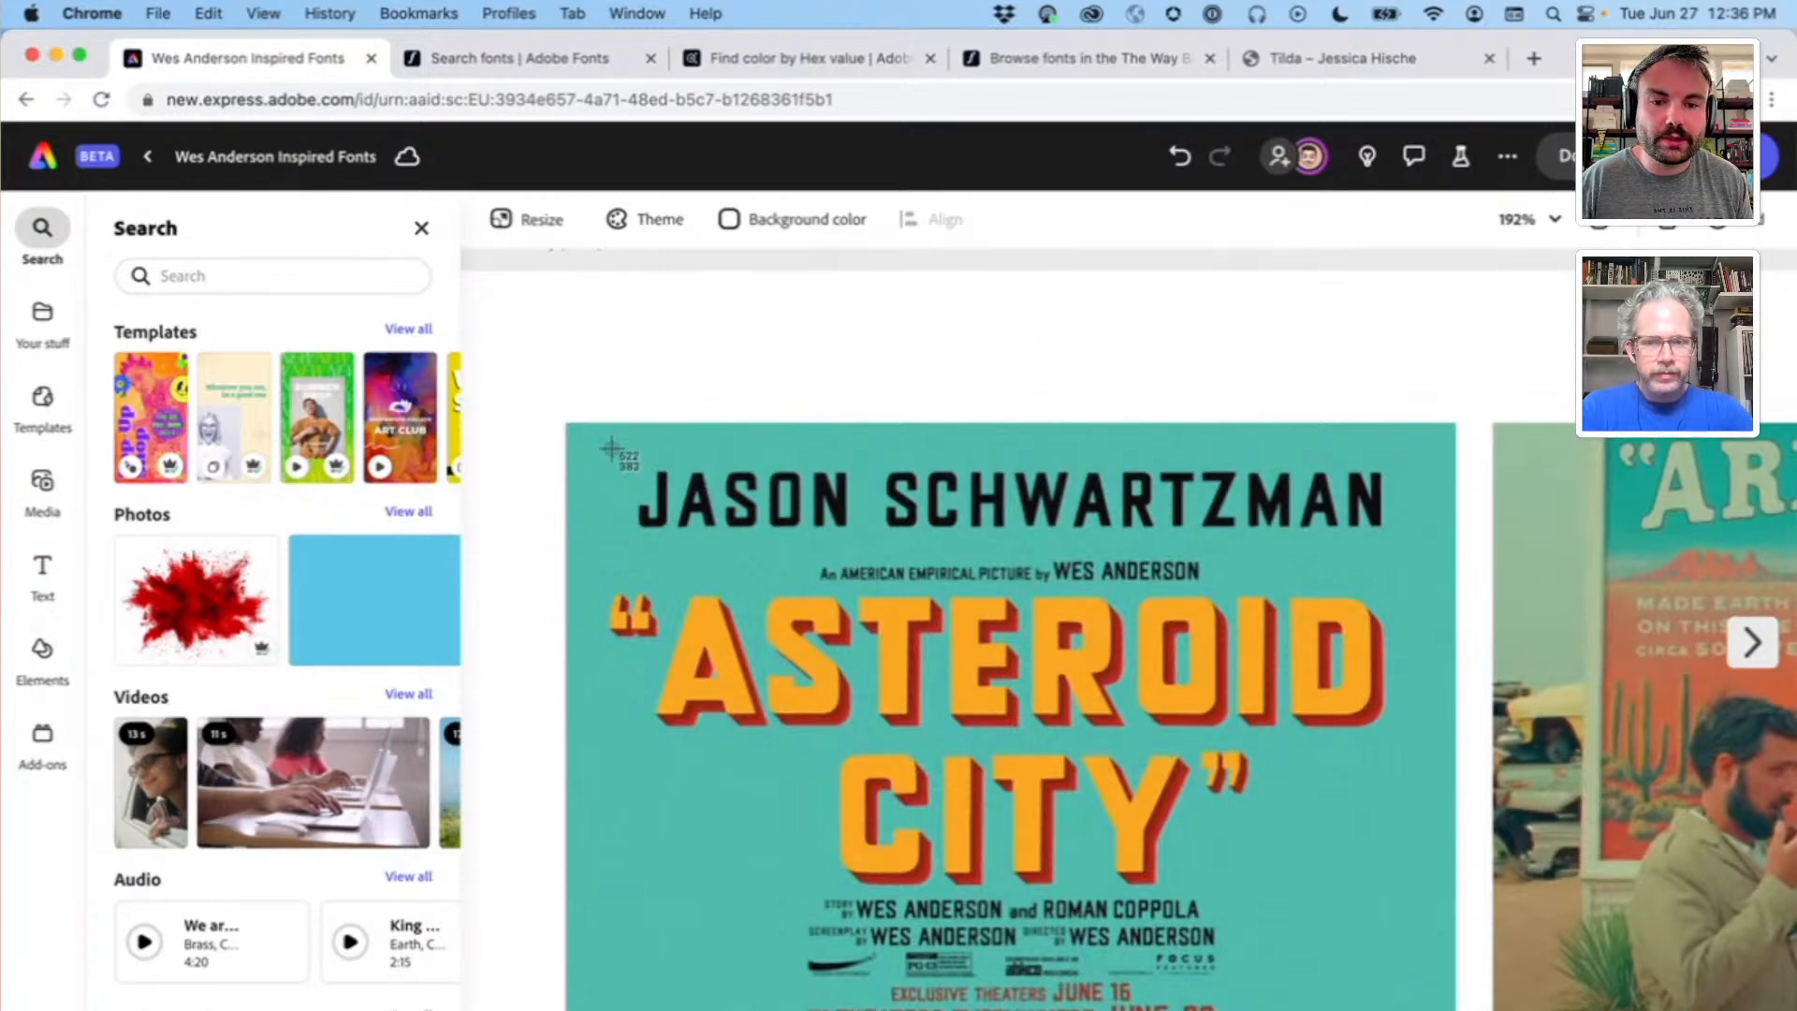
pyautogui.moveTo(611, 450); pyautogui.dragTo(1437, 555)
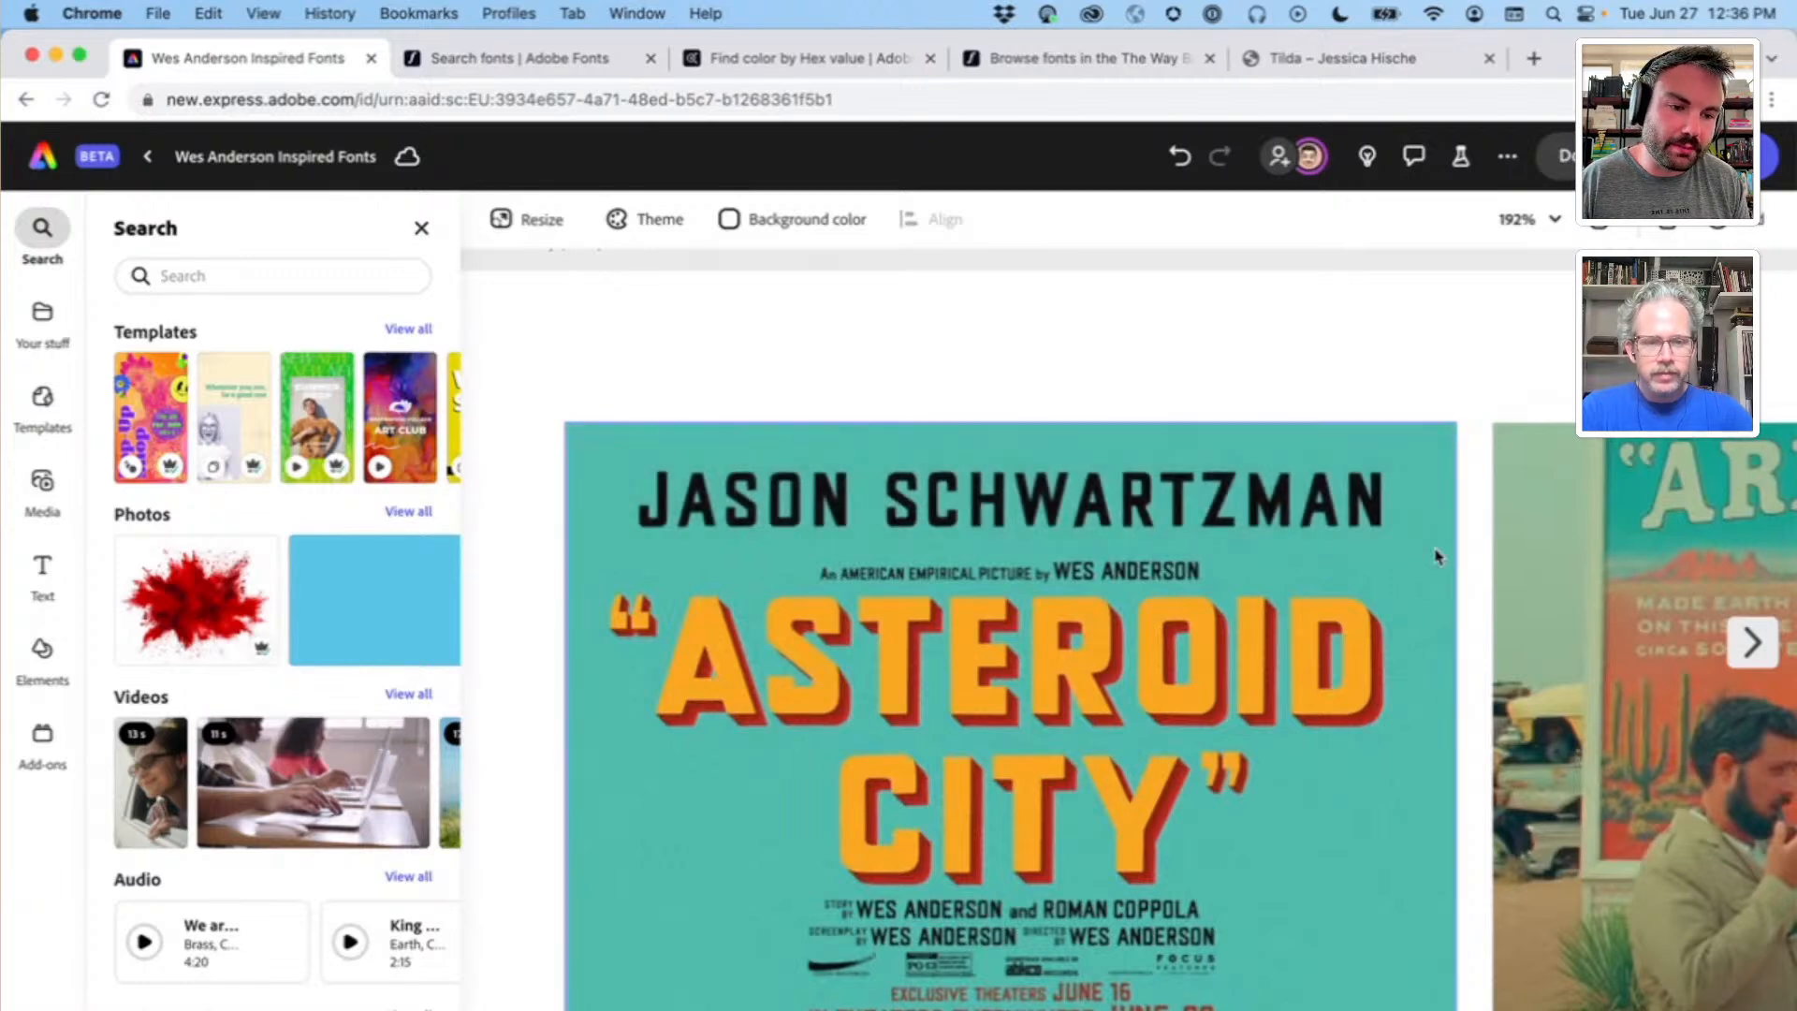
# Step: Switch to Adobe Fonts, submit the captured actor-name image to Visual search, and accept the selected text region
pyautogui.click(447, 58)
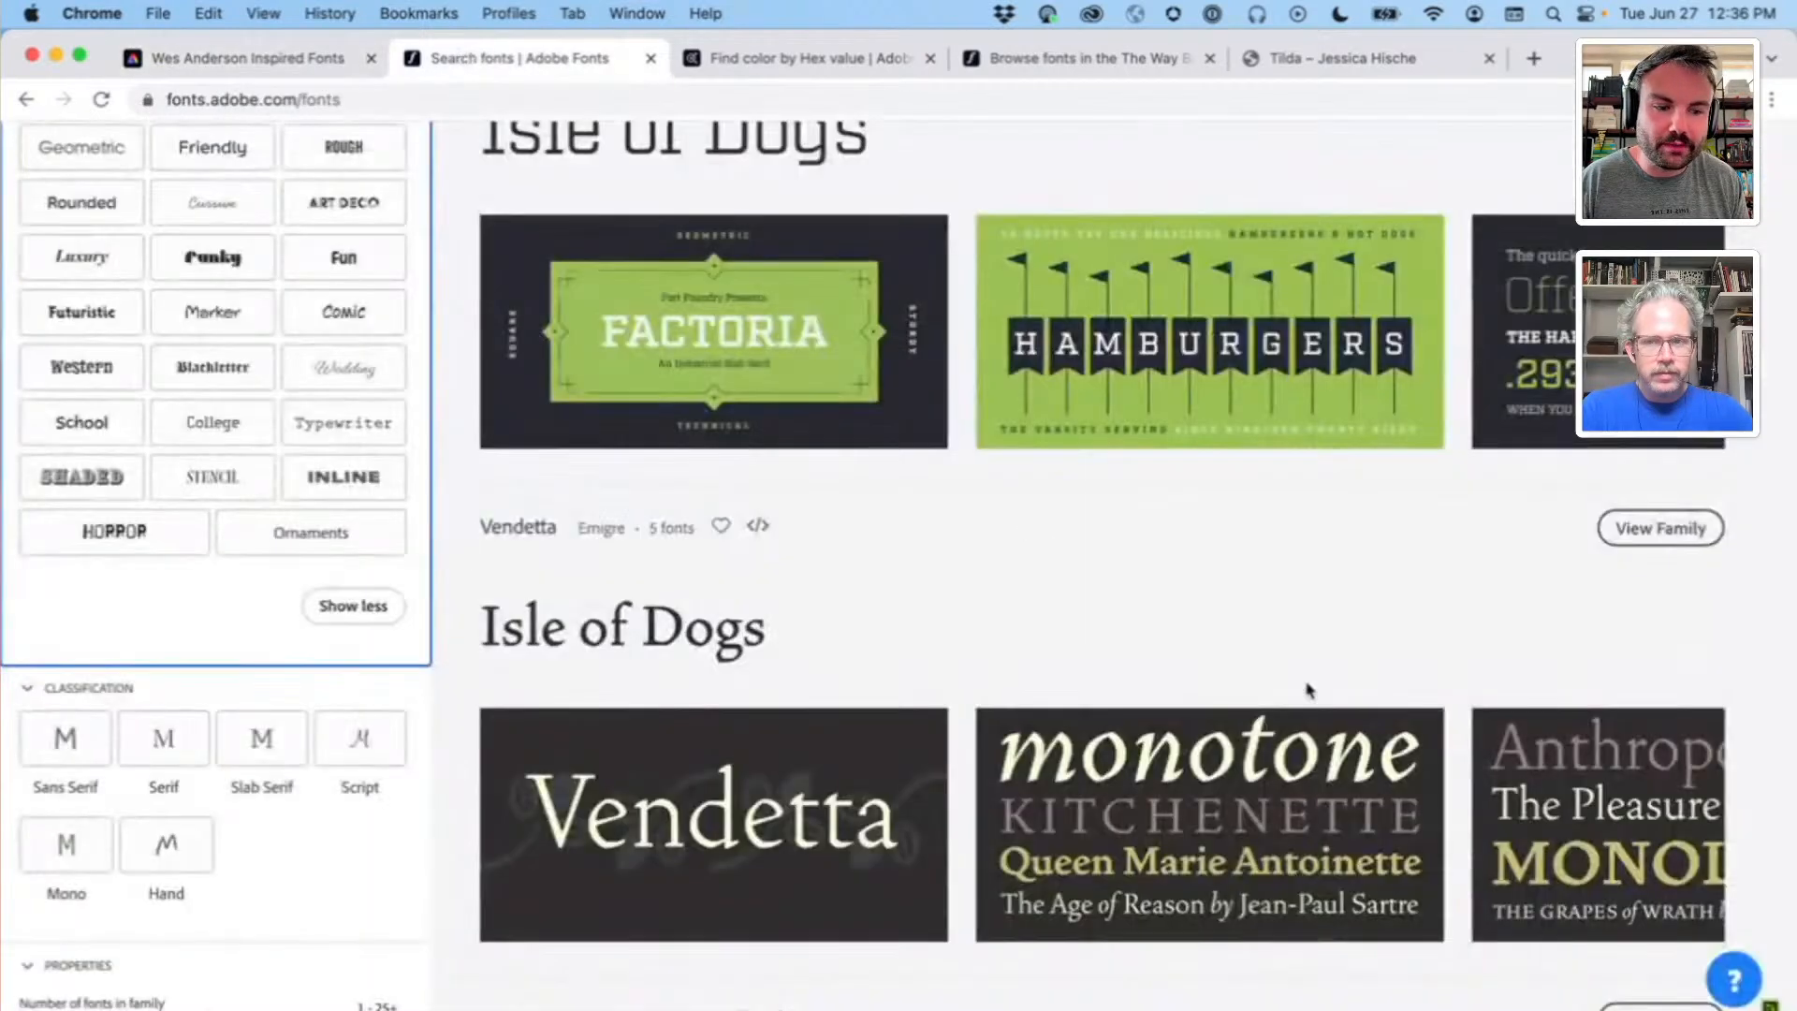
pyautogui.moveTo(1661, 1006); pyautogui.dragTo(899, 510)
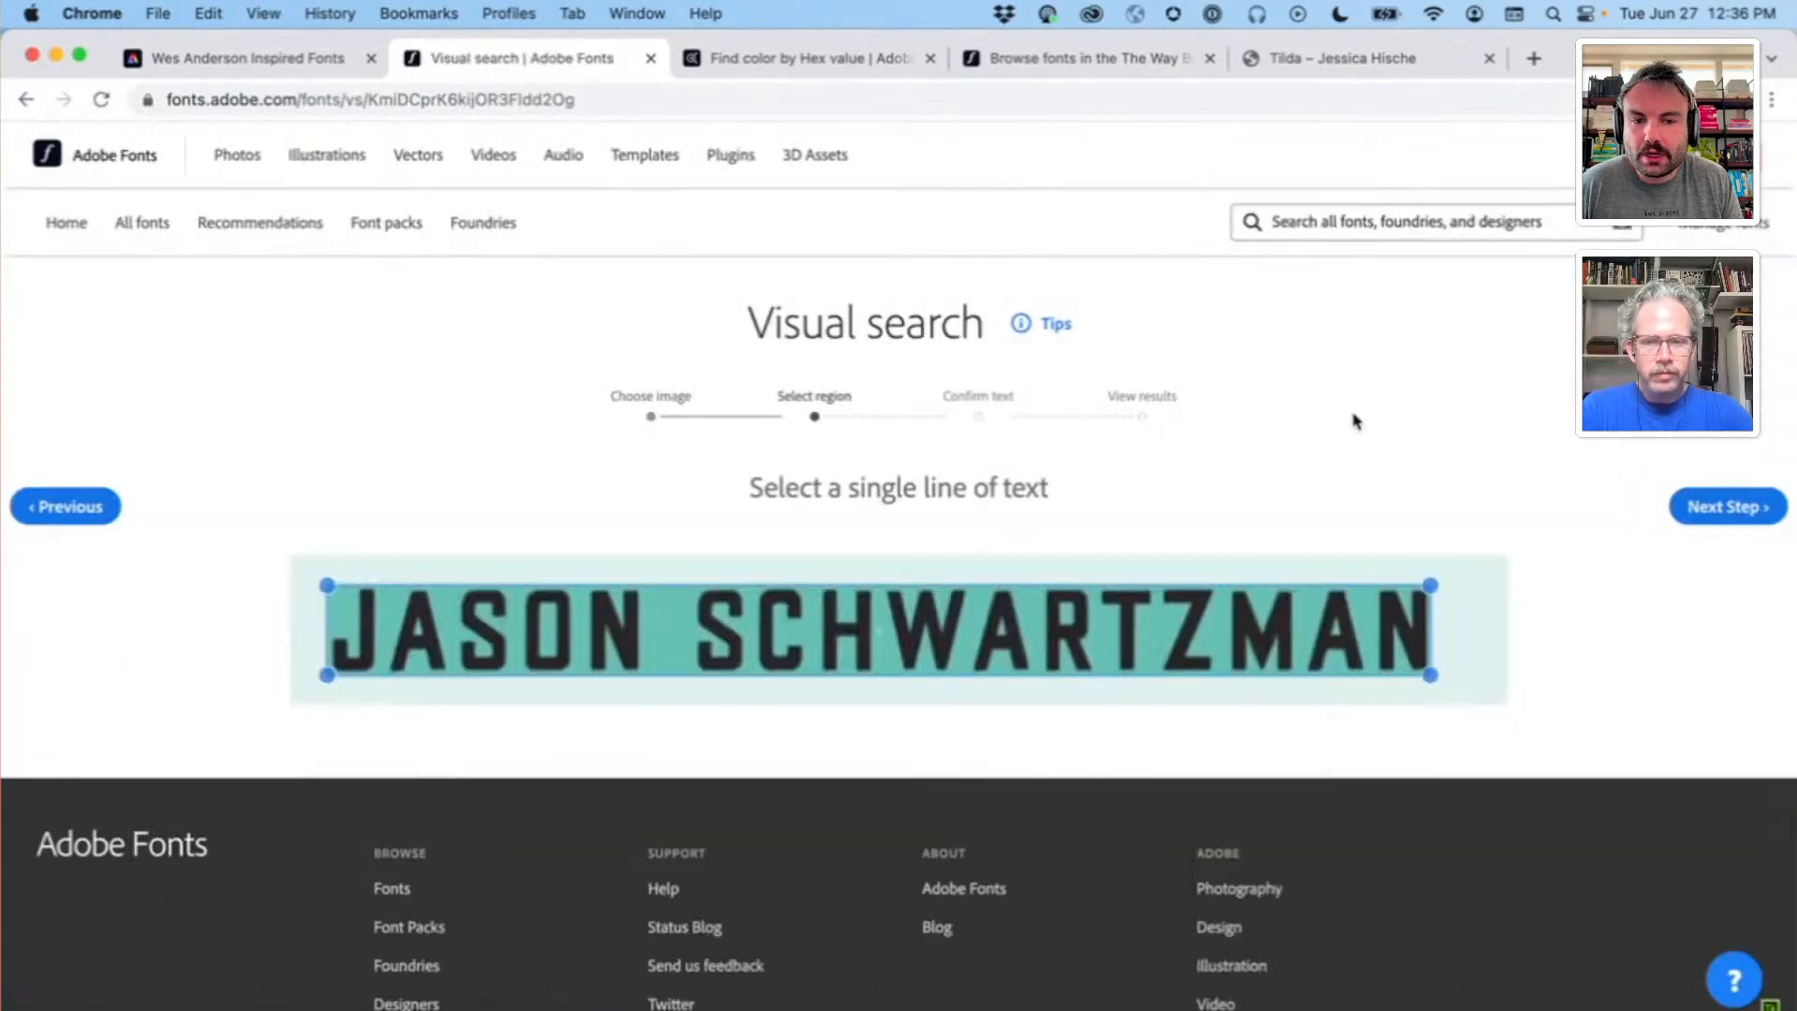
pyautogui.click(1720, 507)
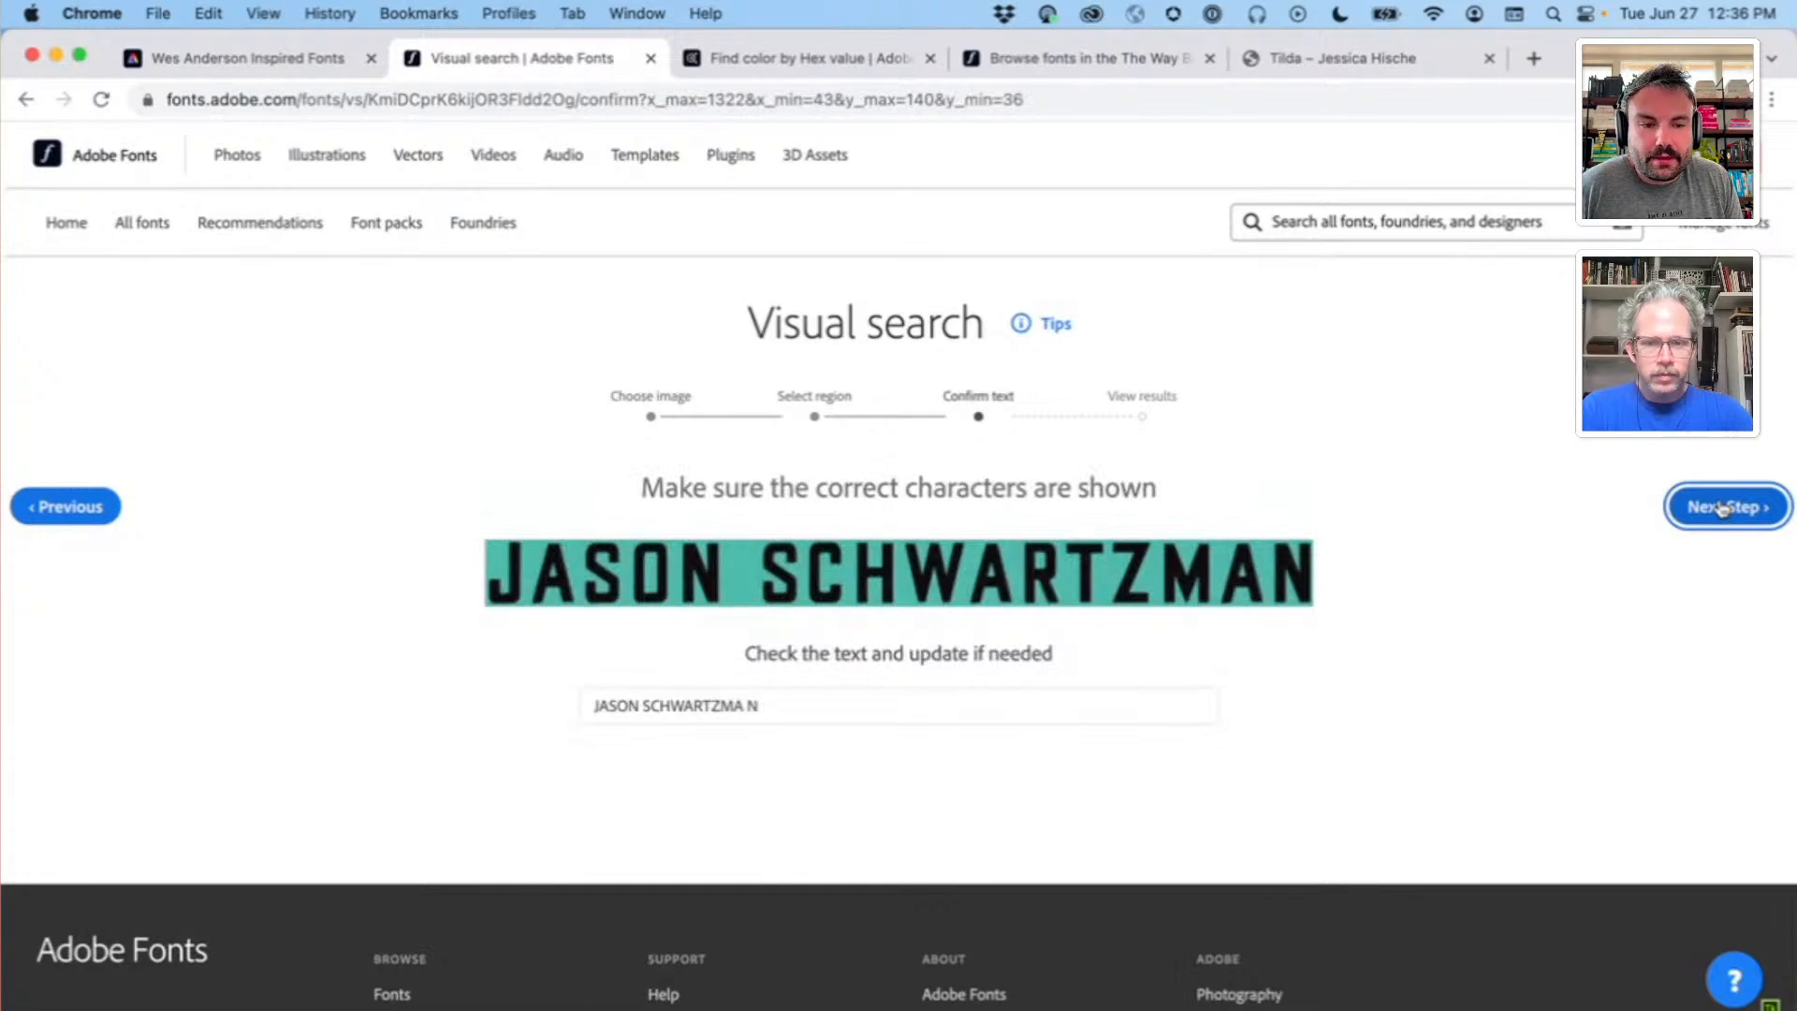
# Step: Confirm the recognized text and examine the similar fonts for one that matches the poster lettering
pyautogui.click(1720, 507)
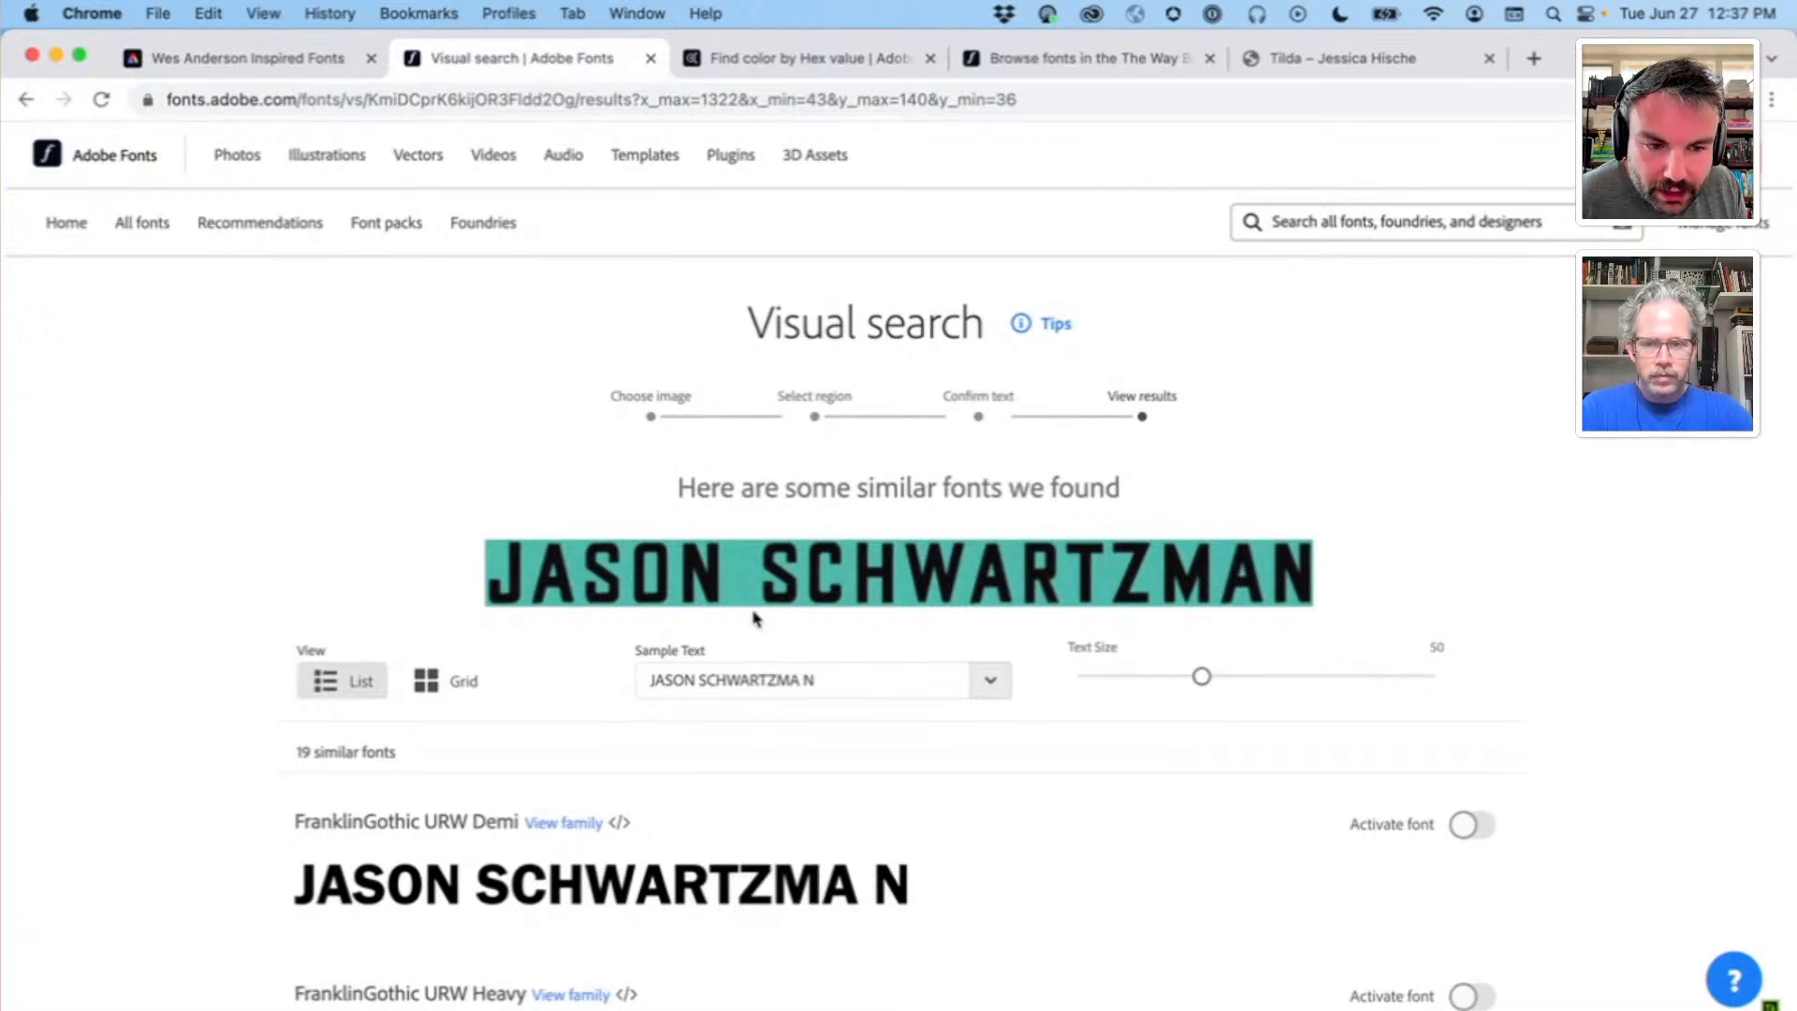
pyautogui.scroll(-3, 754, 614)
pyautogui.scroll(-4, 755, 618)
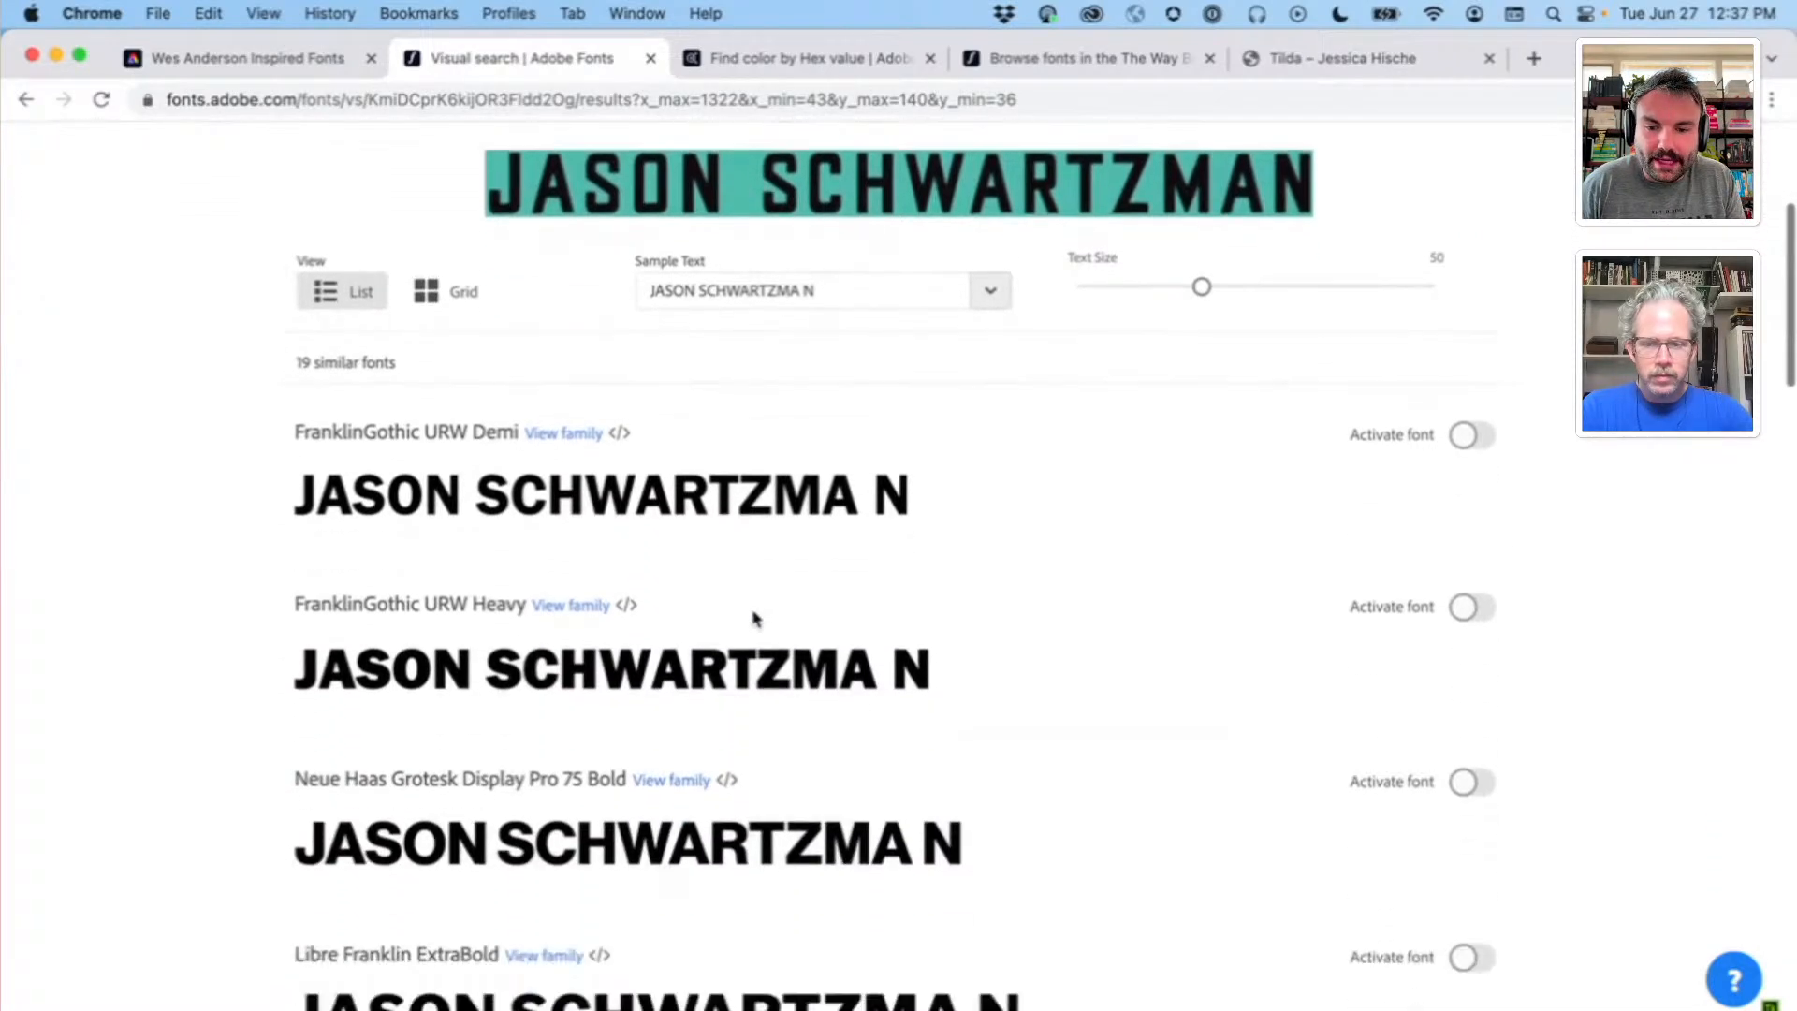
pyautogui.scroll(-8, 1055, 575)
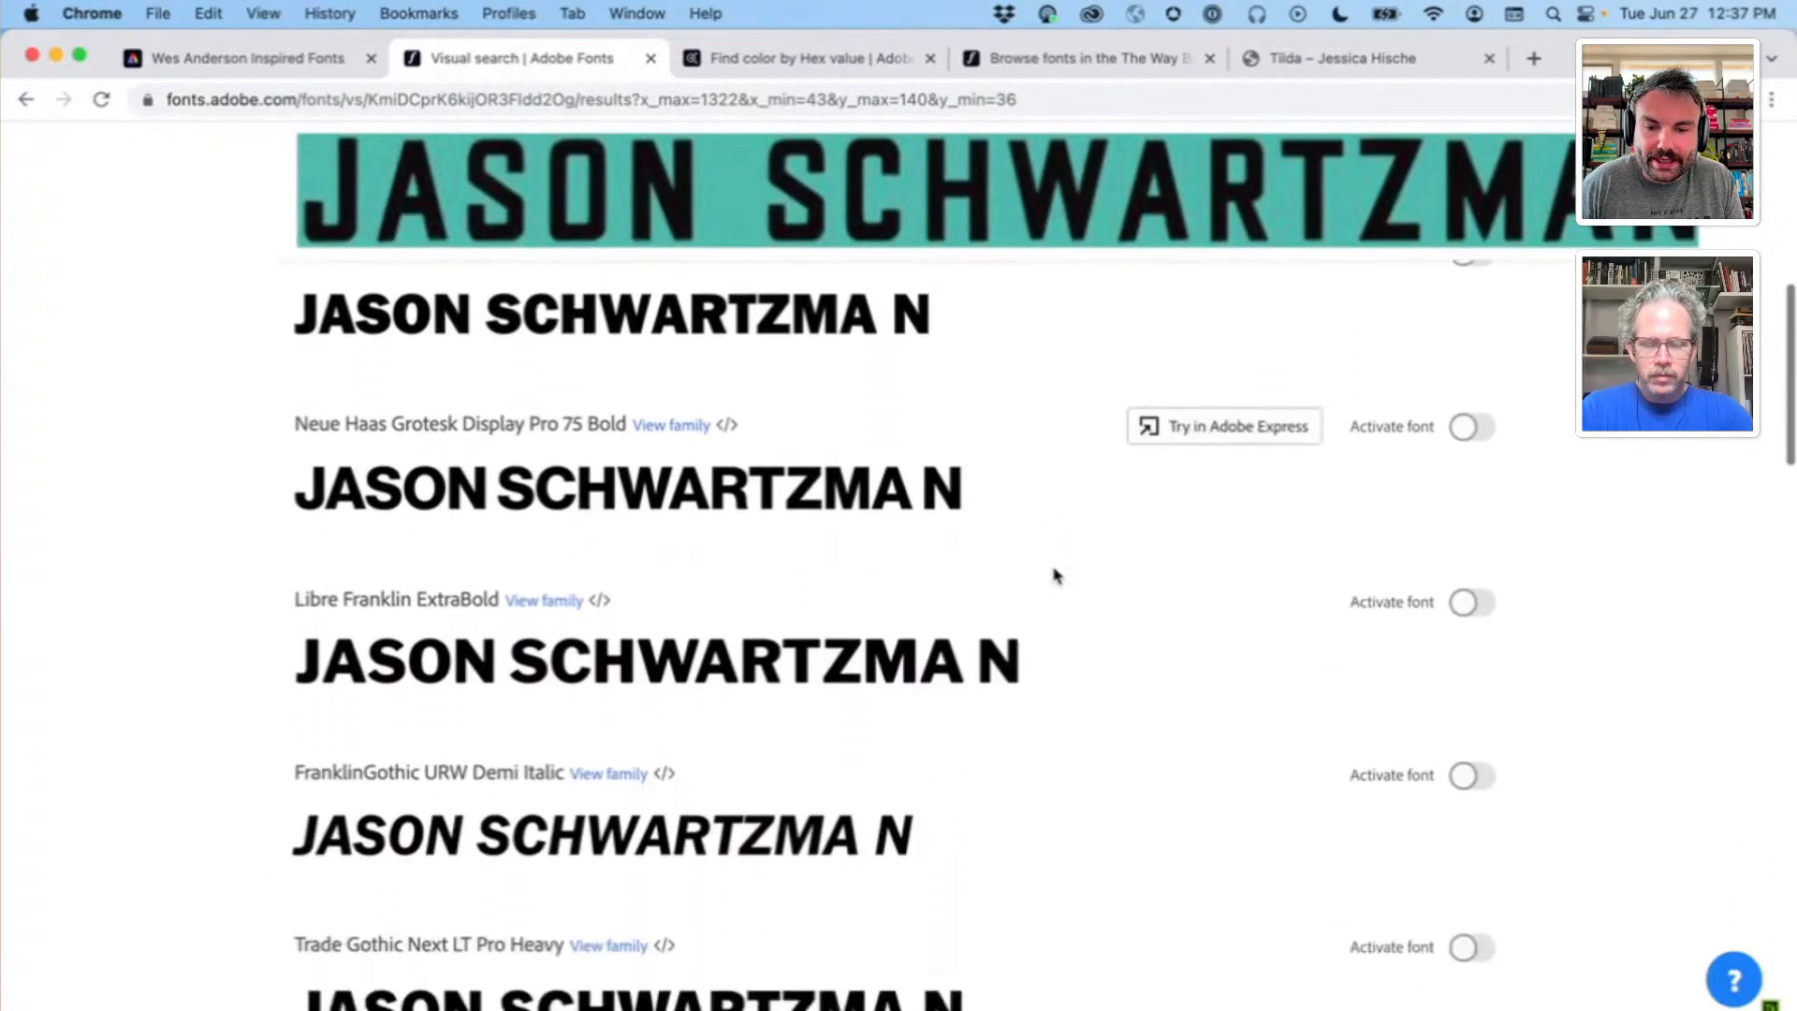
pyautogui.scroll(-6, 1055, 574)
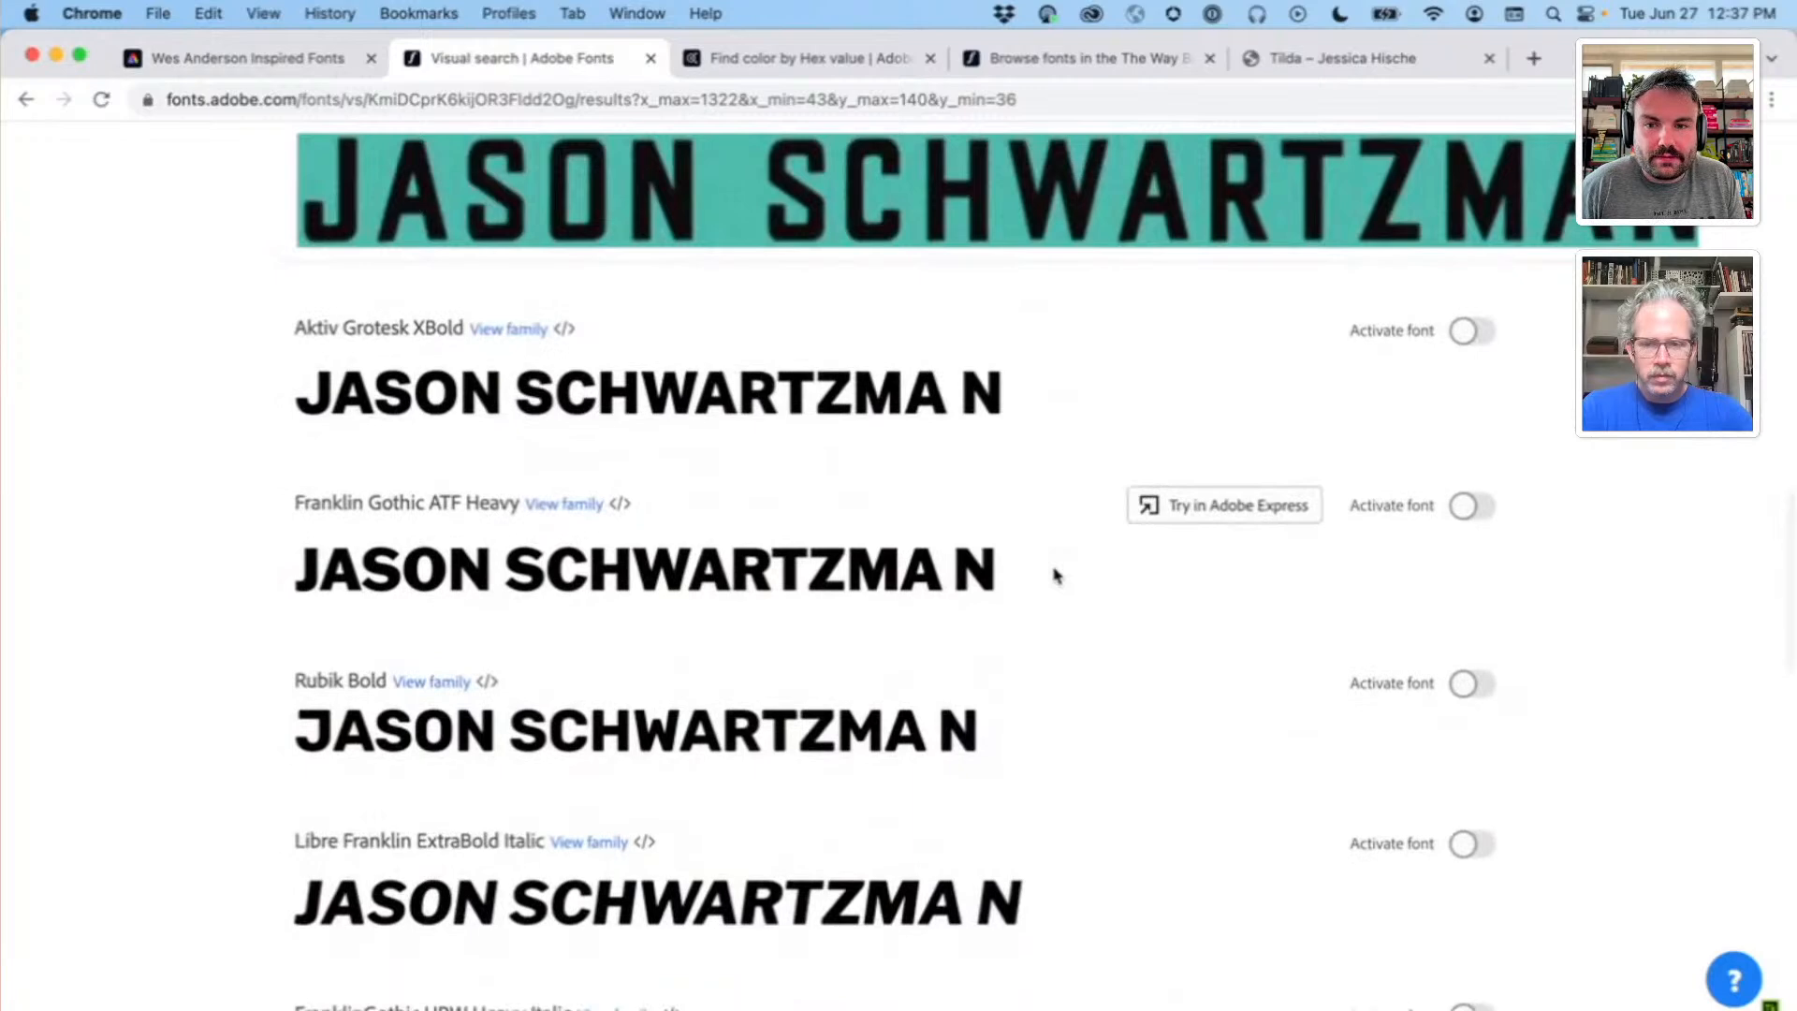
pyautogui.scroll(-8, 1055, 574)
pyautogui.scroll(-9, 1055, 574)
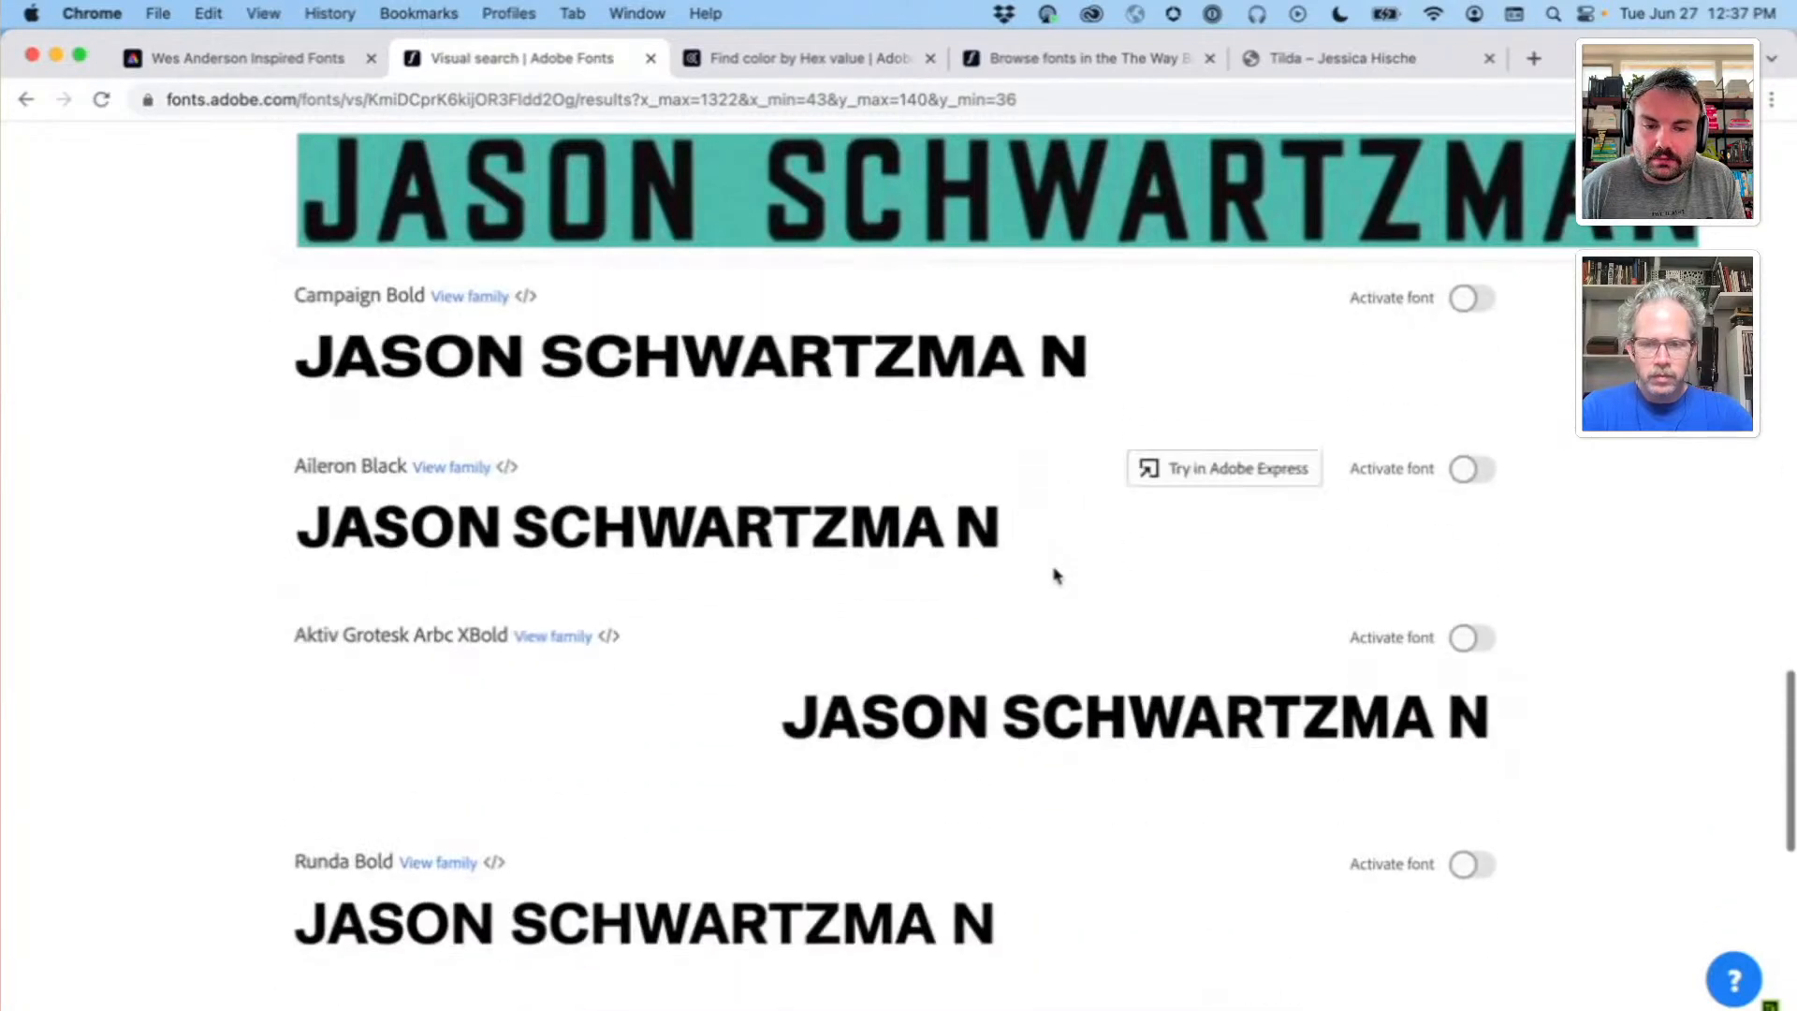
pyautogui.scroll(-7, 1055, 575)
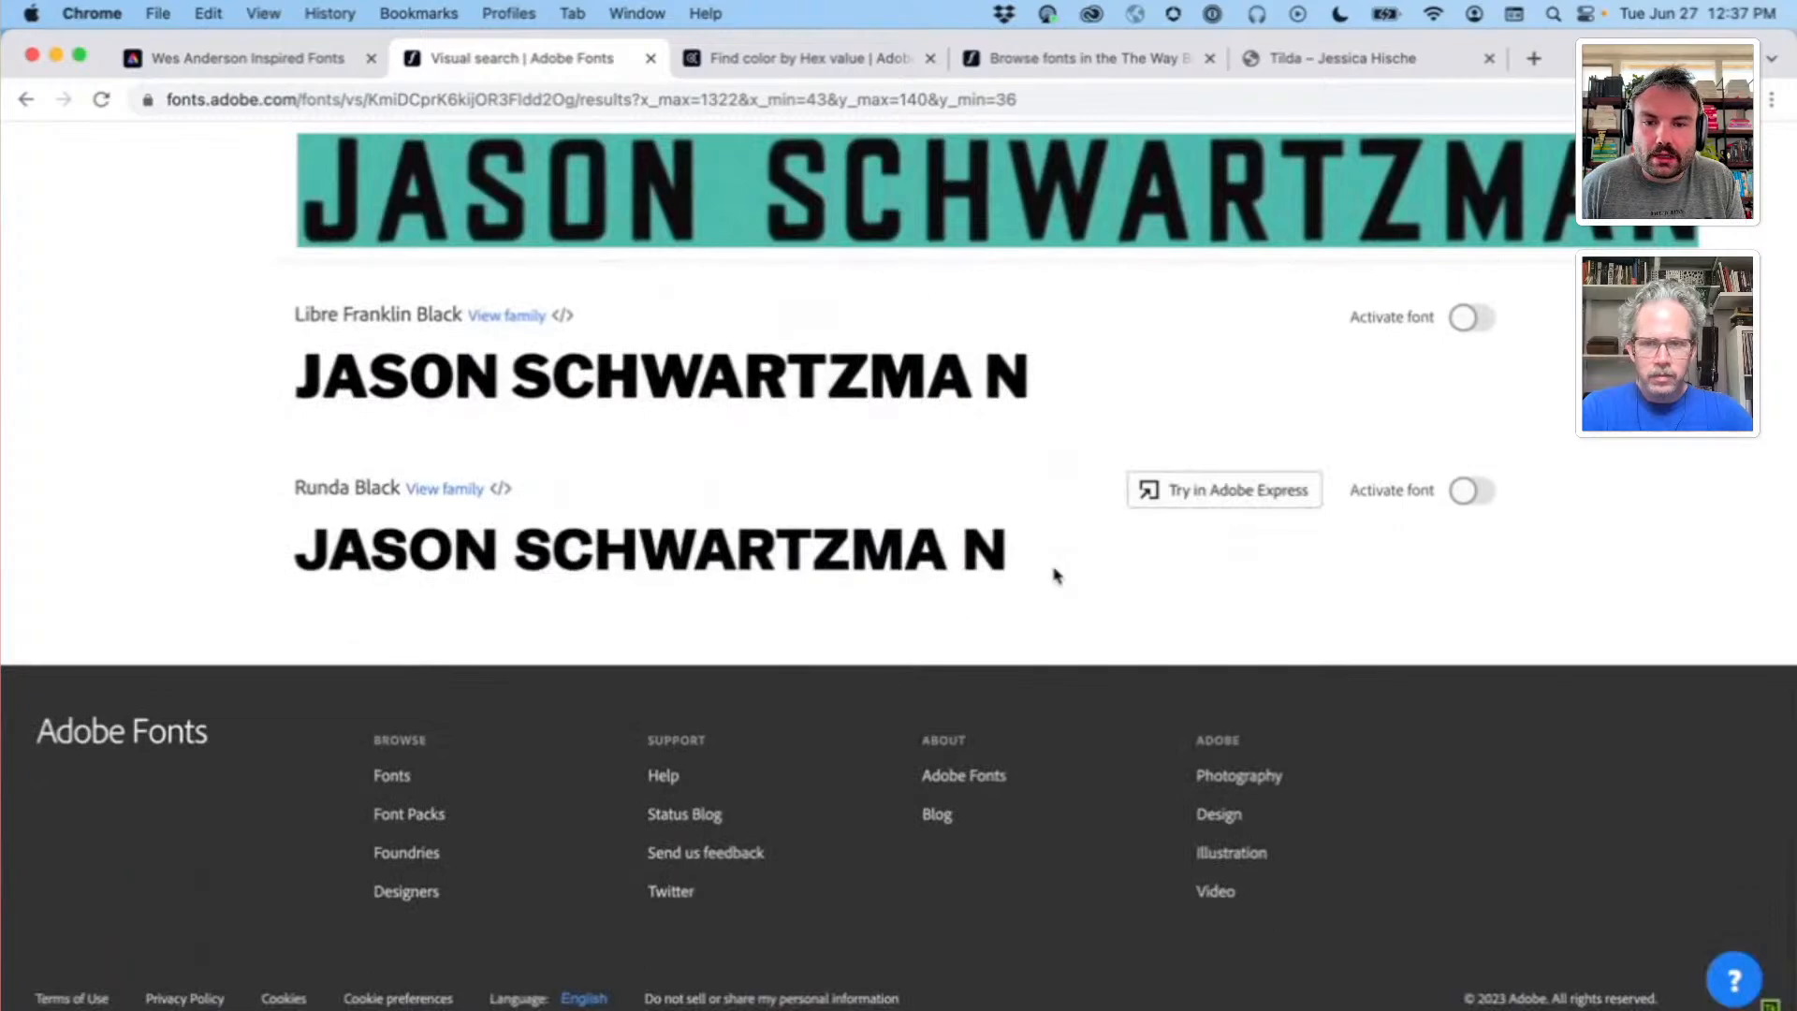
pyautogui.scroll(1, 1055, 574)
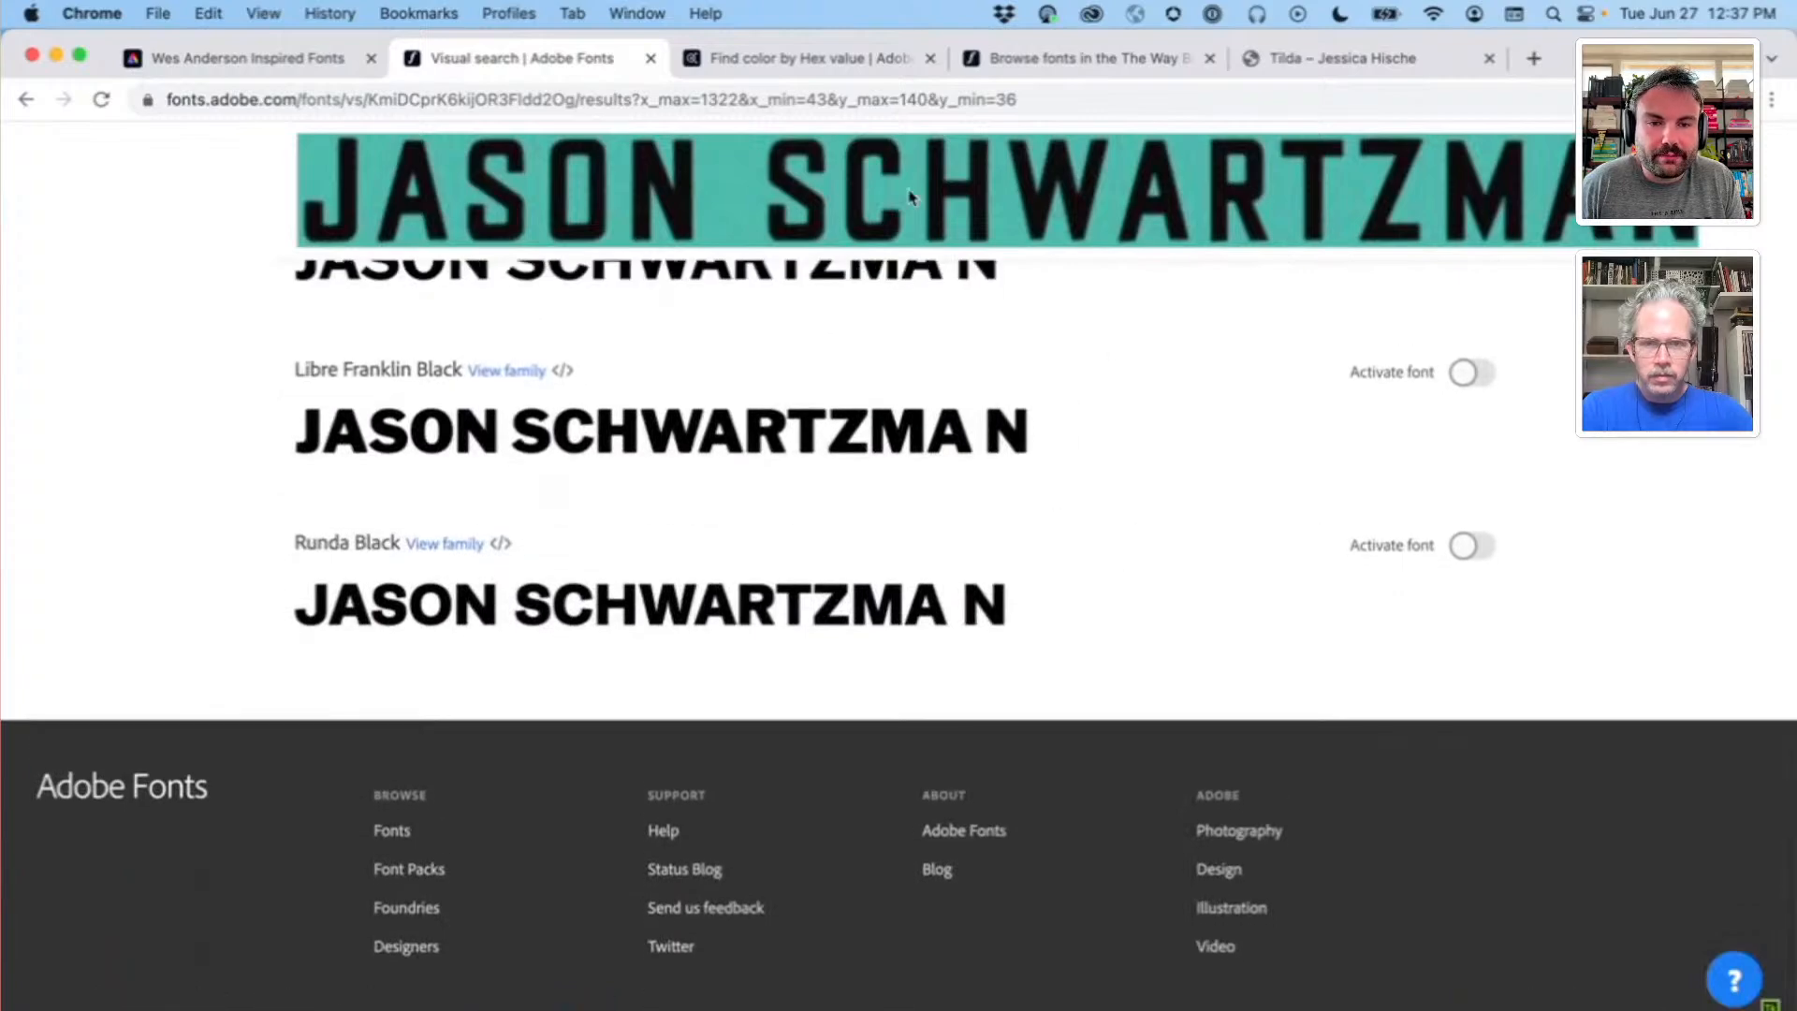
pyautogui.scroll(15, 936, 210)
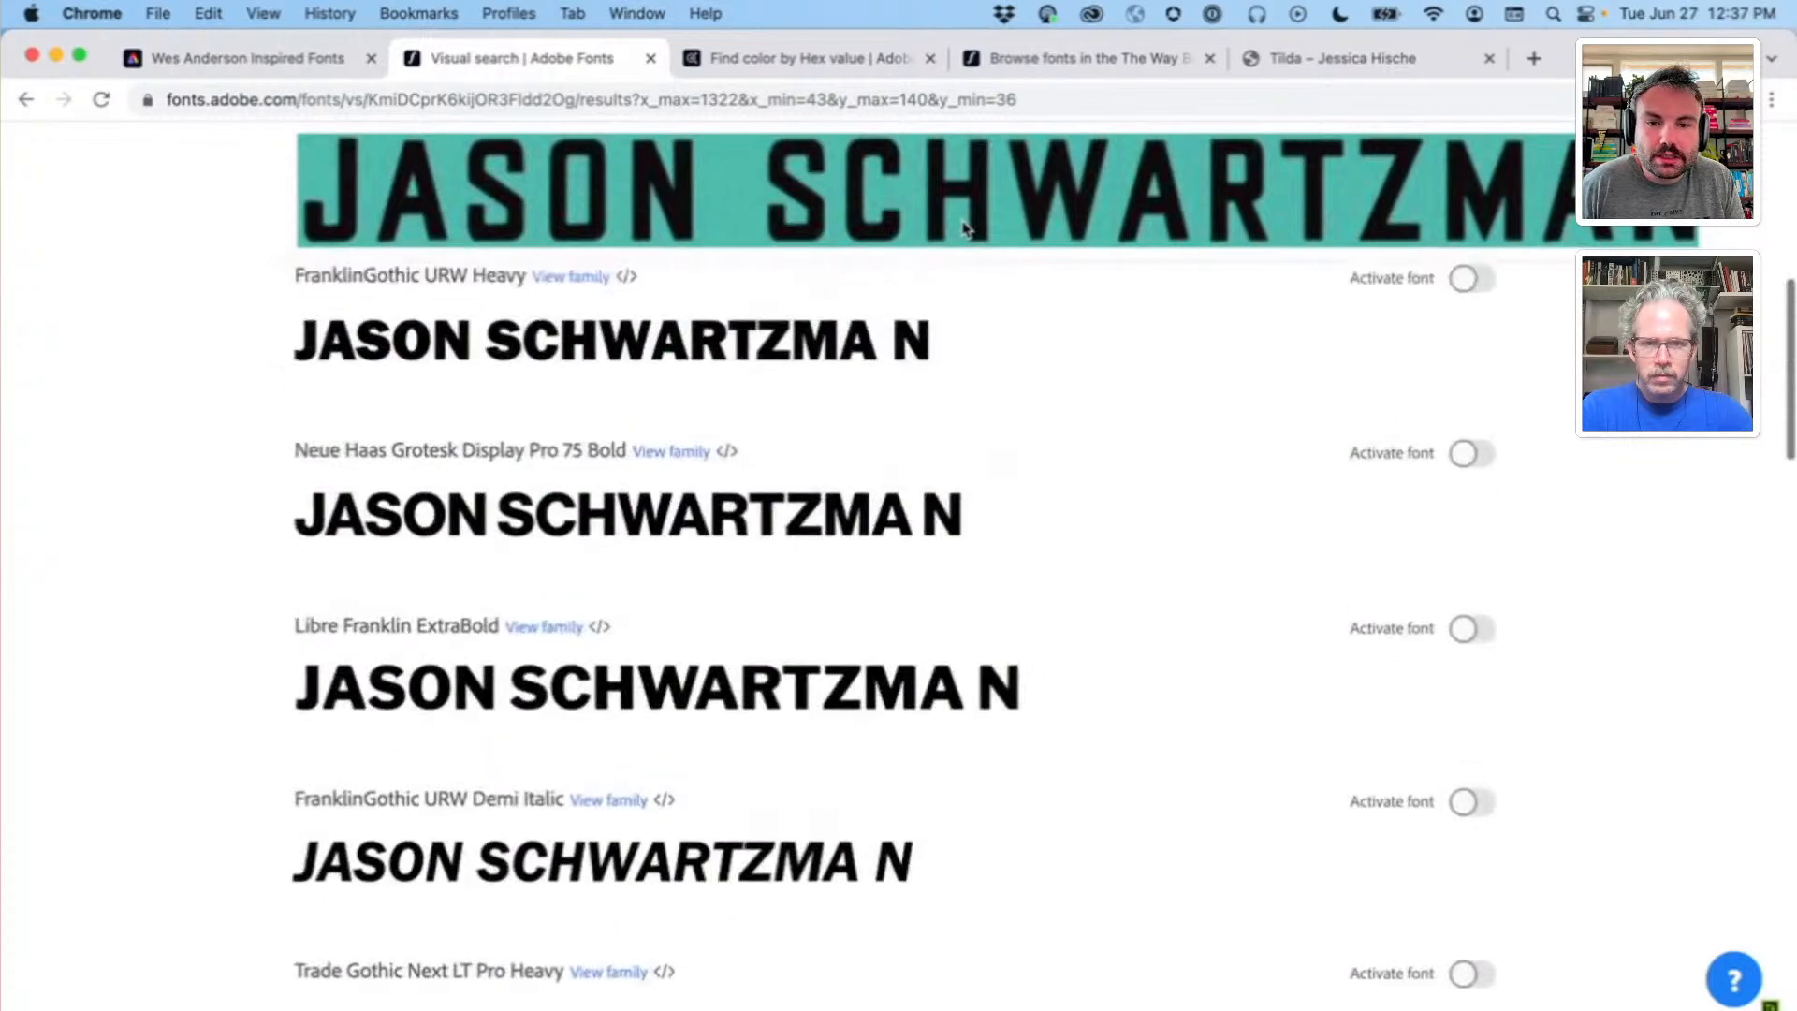
pyautogui.scroll(5, 964, 299)
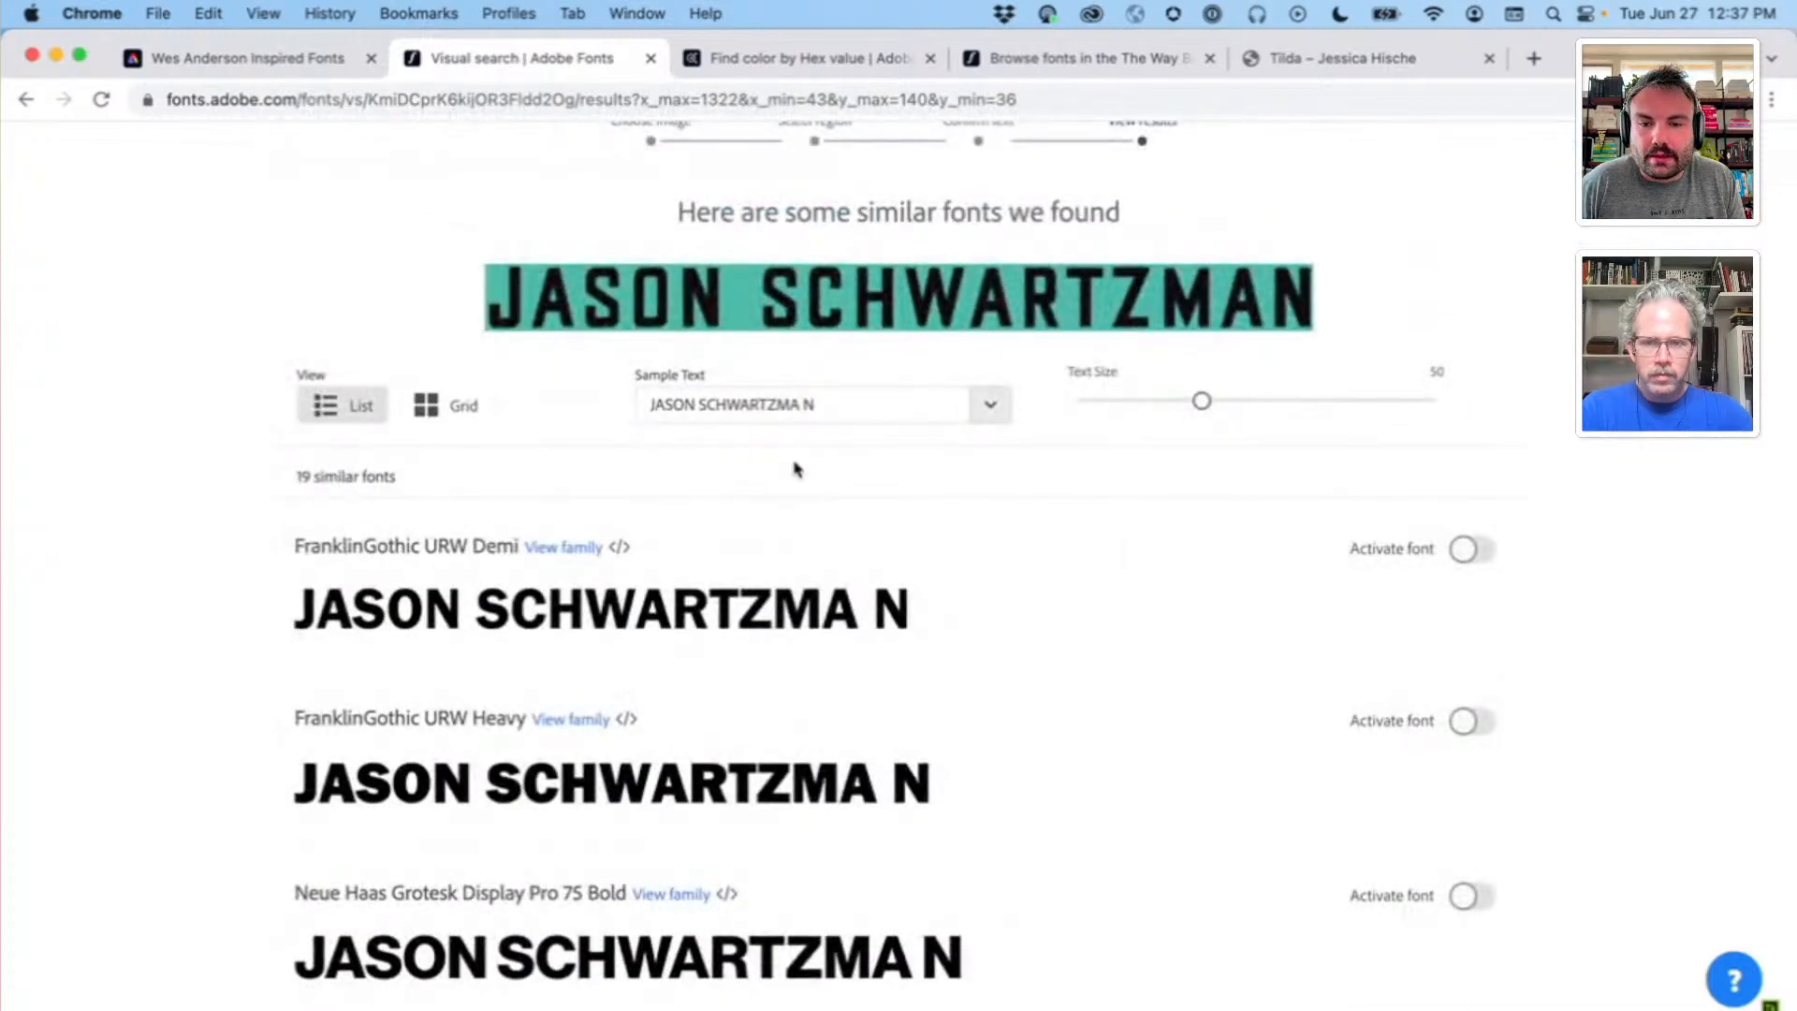
# Step: In the Wes Anderson Inspired Fonts document, set the font of the "ASTEROID CITY" title below the images to Industry
pyautogui.click(318, 62)
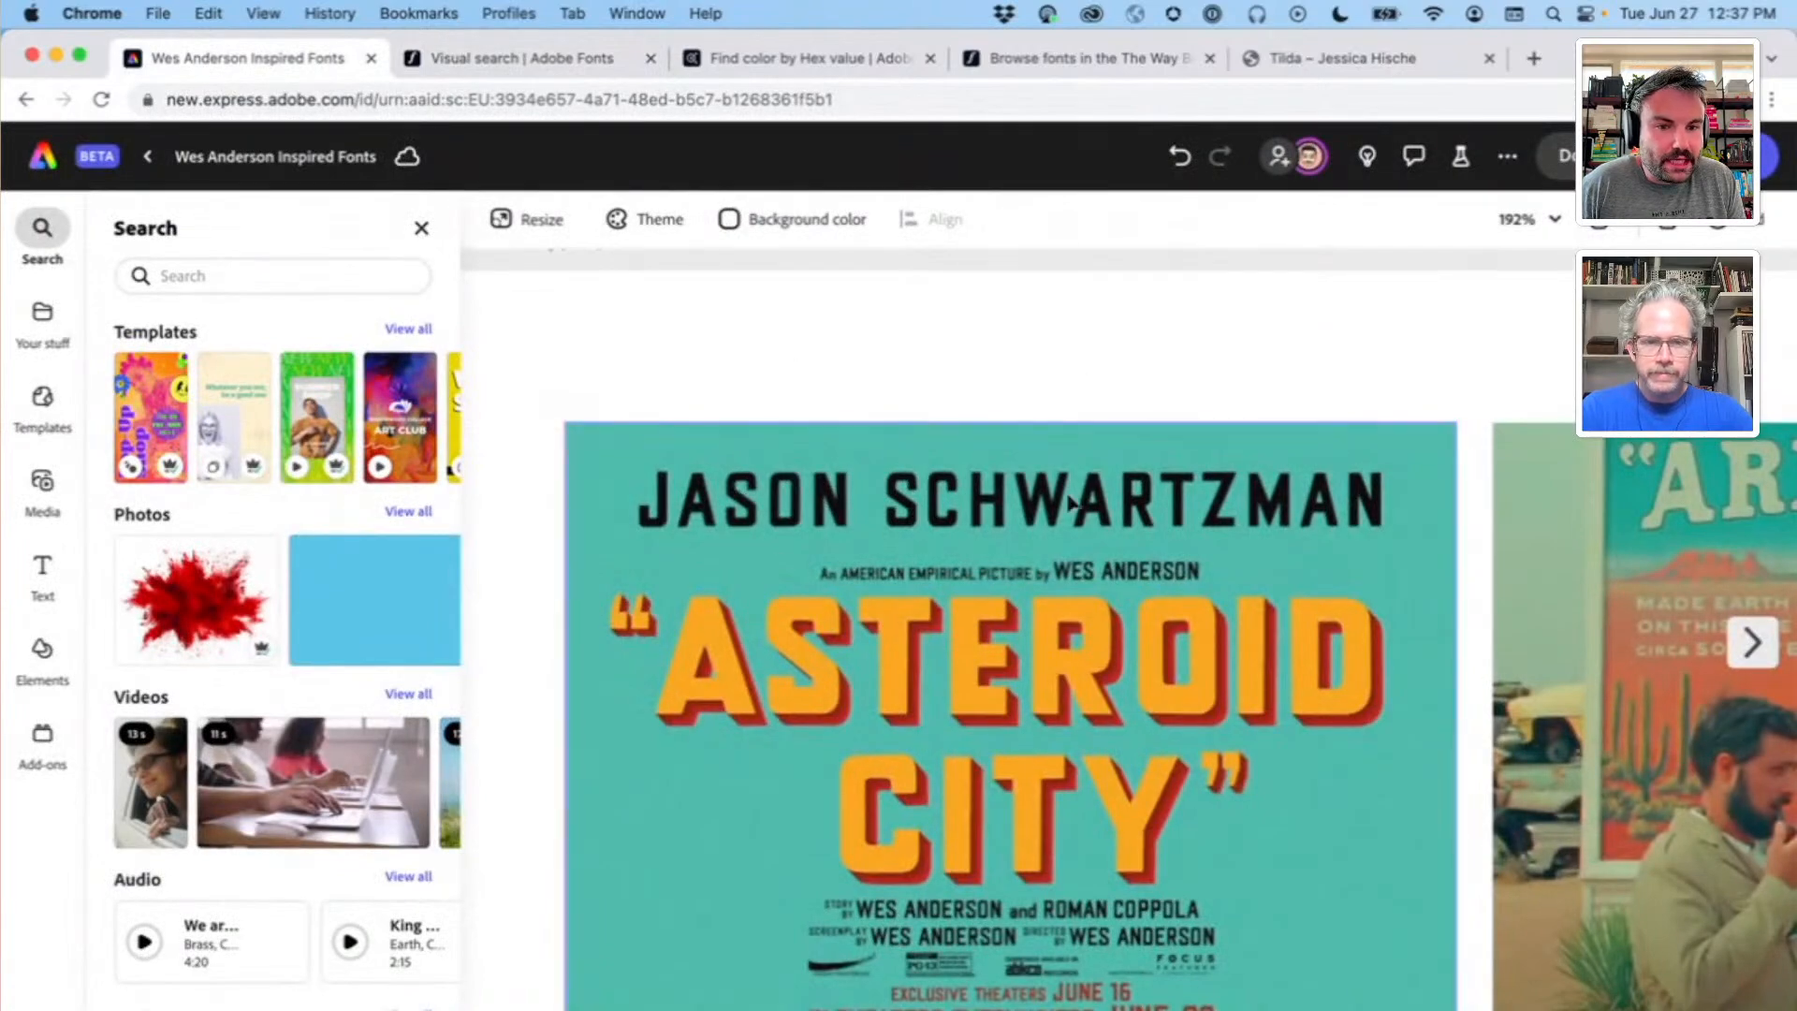
pyautogui.scroll(-8, 1158, 399)
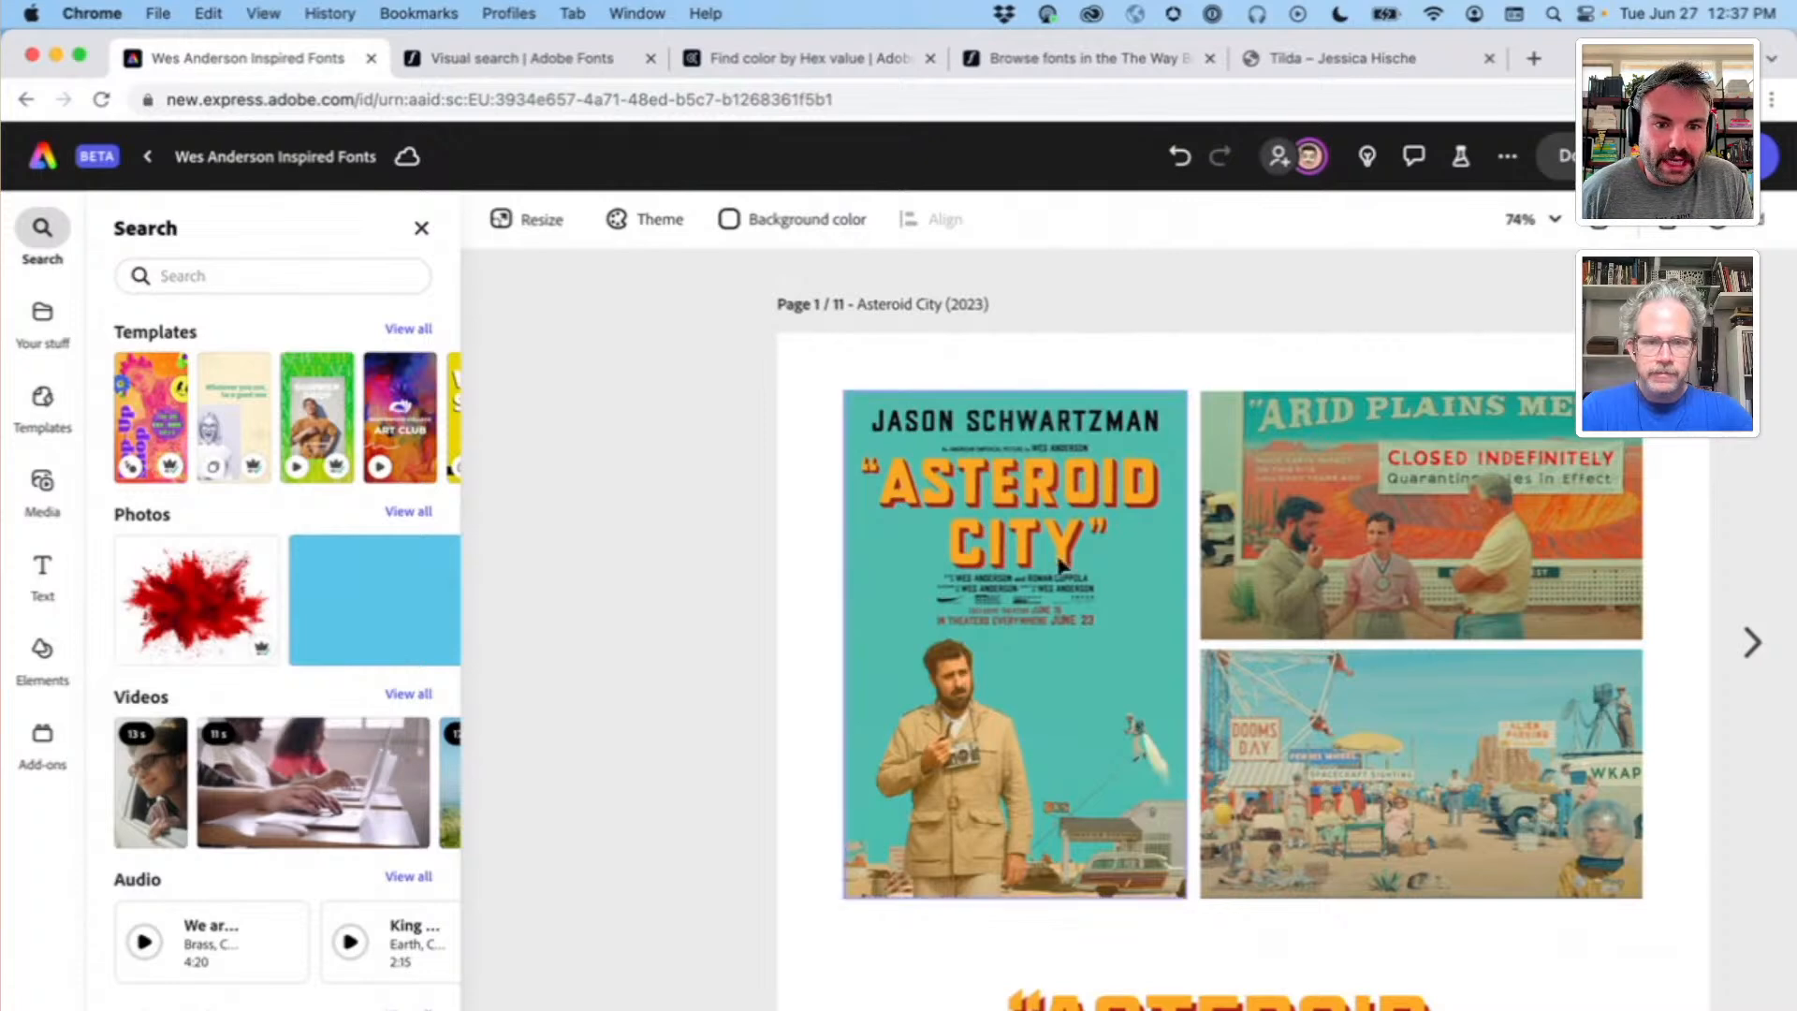
pyautogui.scroll(-2, 1100, 421)
pyautogui.scroll(-2, 1123, 458)
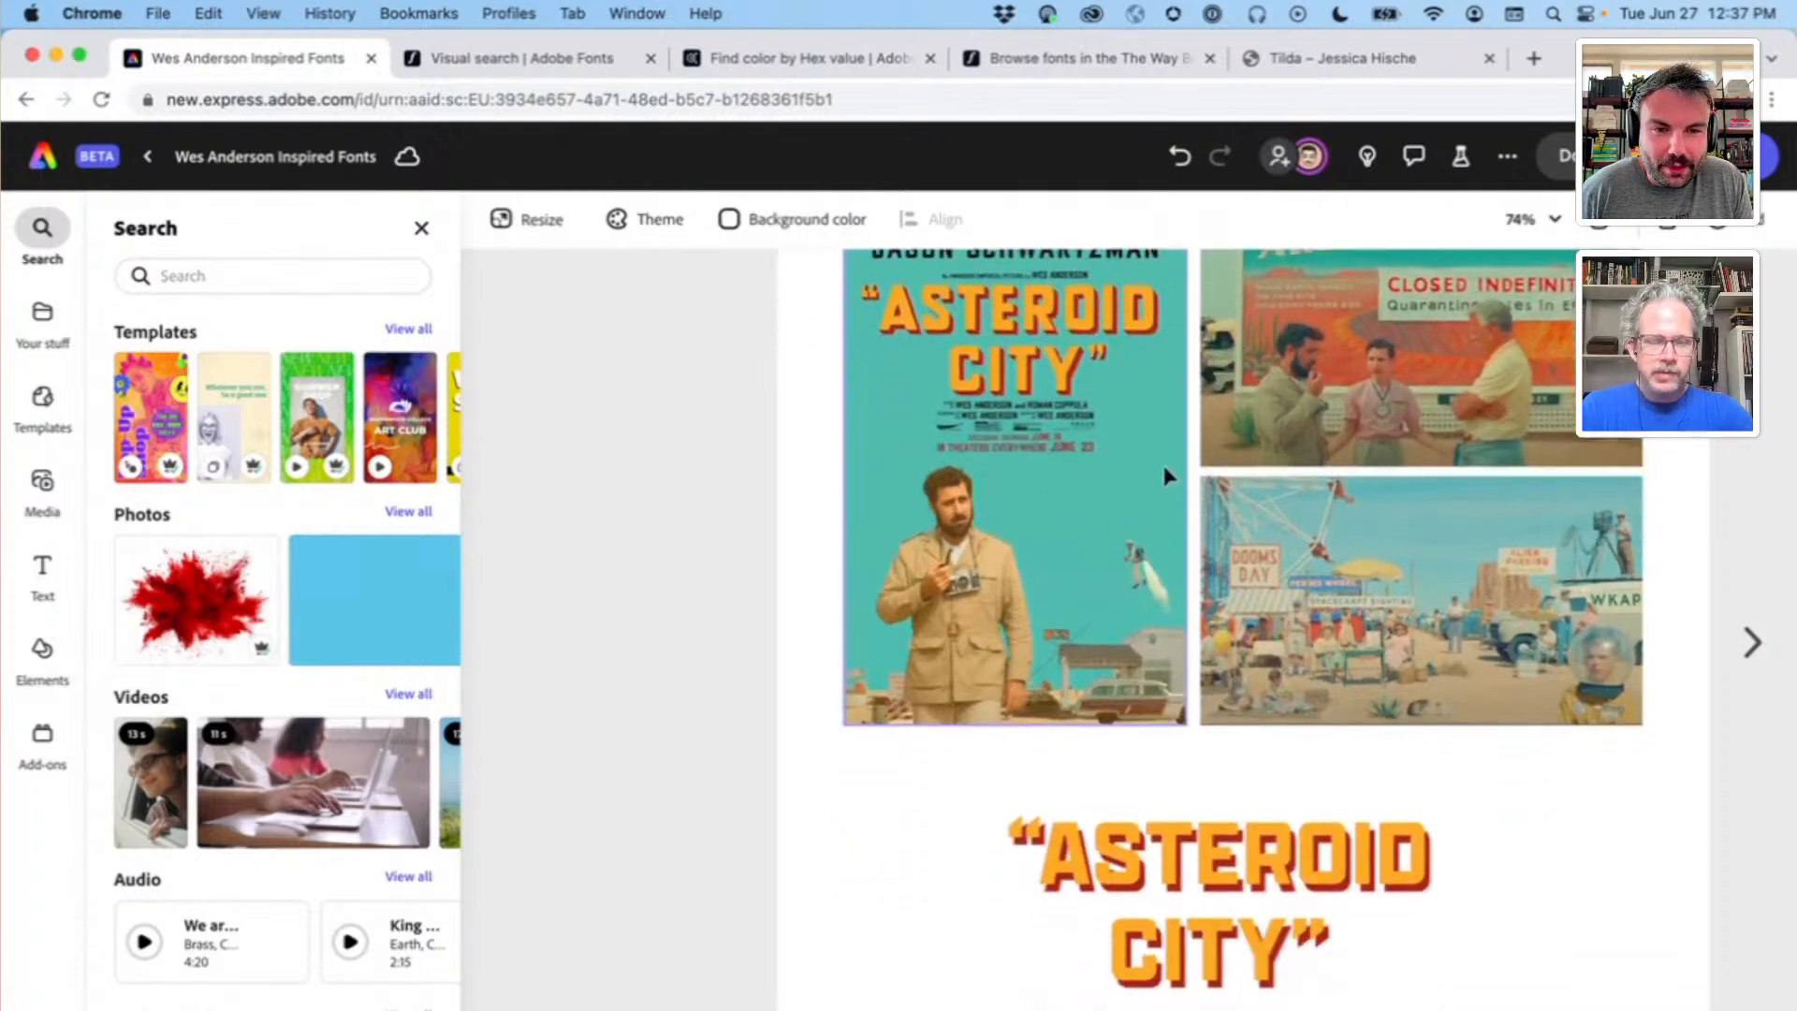
pyautogui.scroll(1, 991, 360)
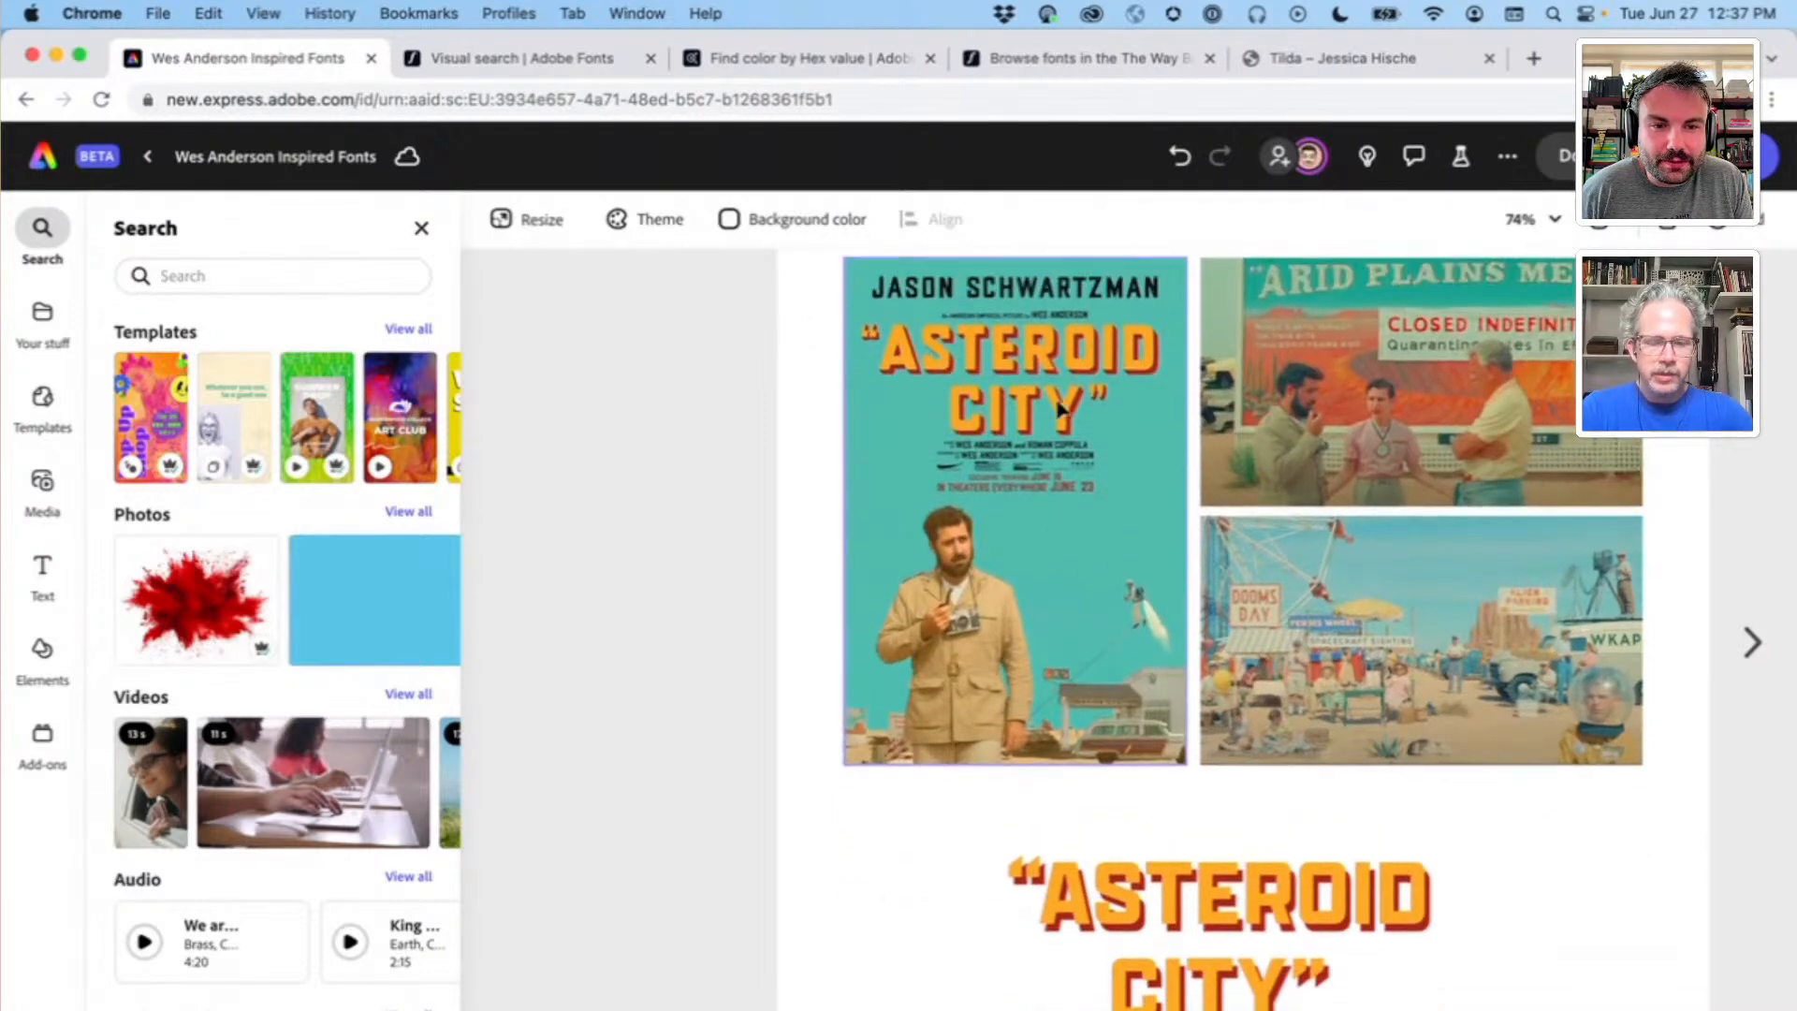
pyautogui.click(1235, 891)
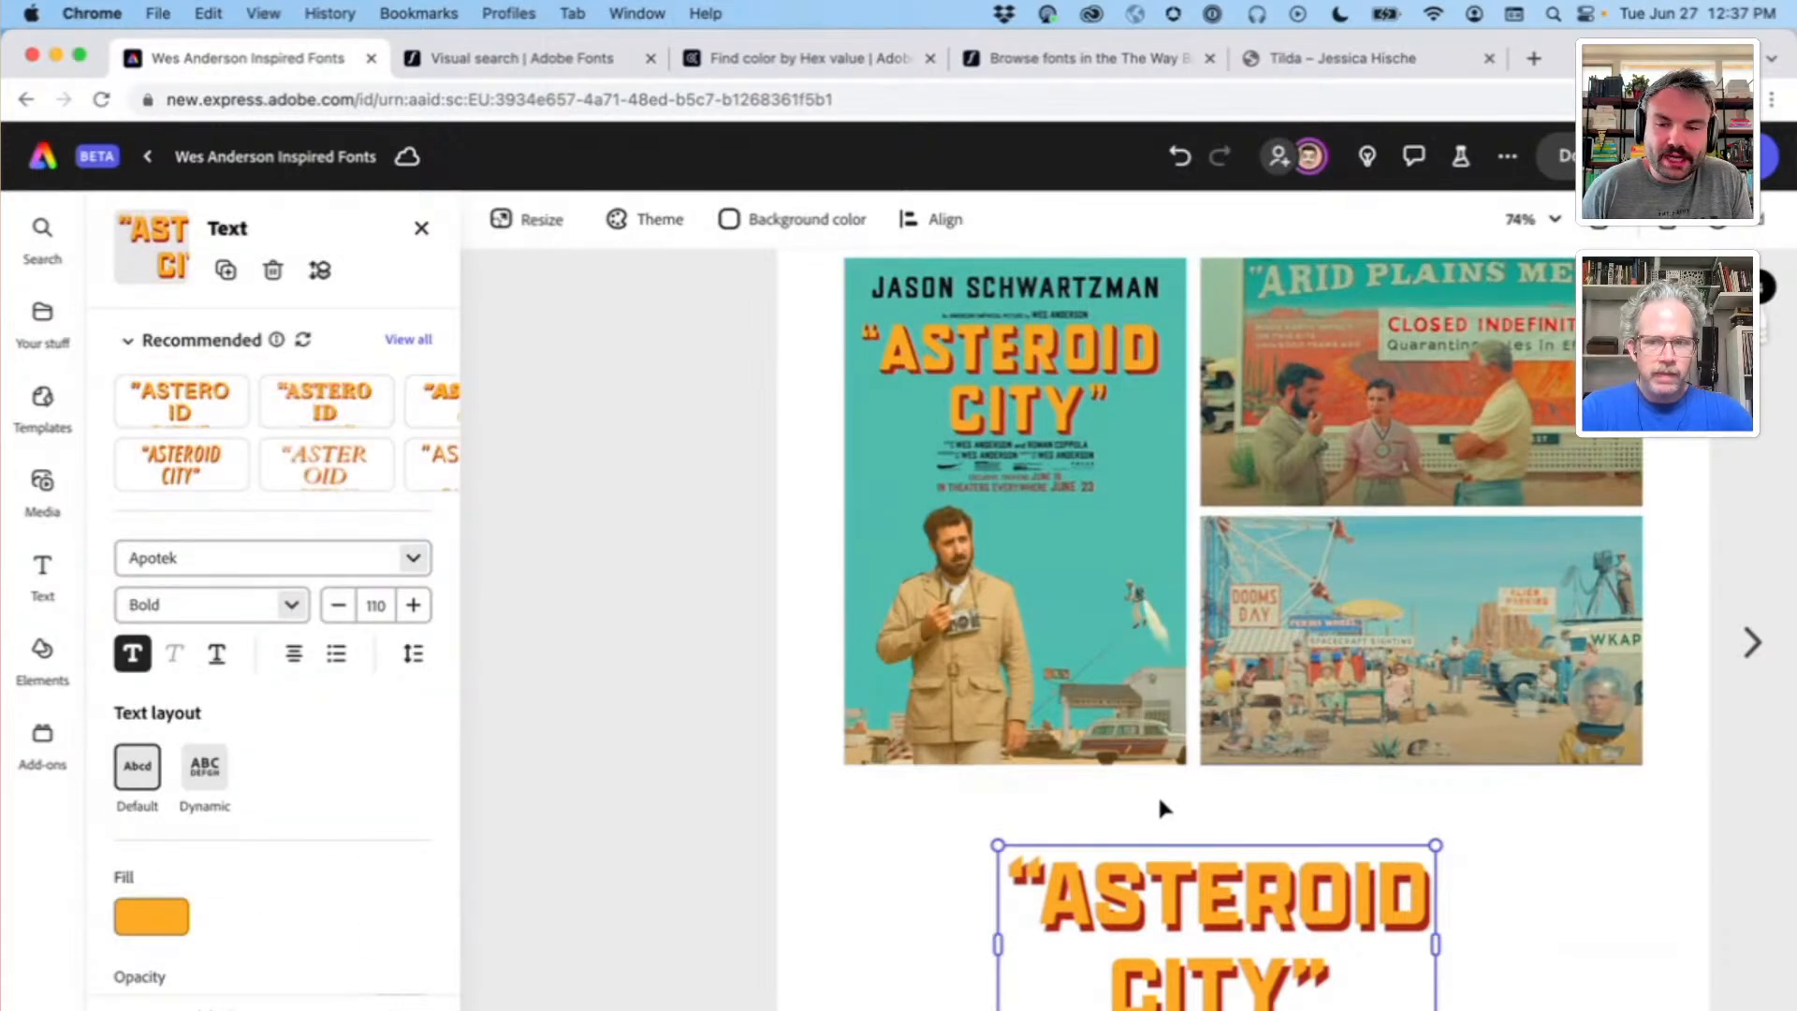
pyautogui.click(213, 564)
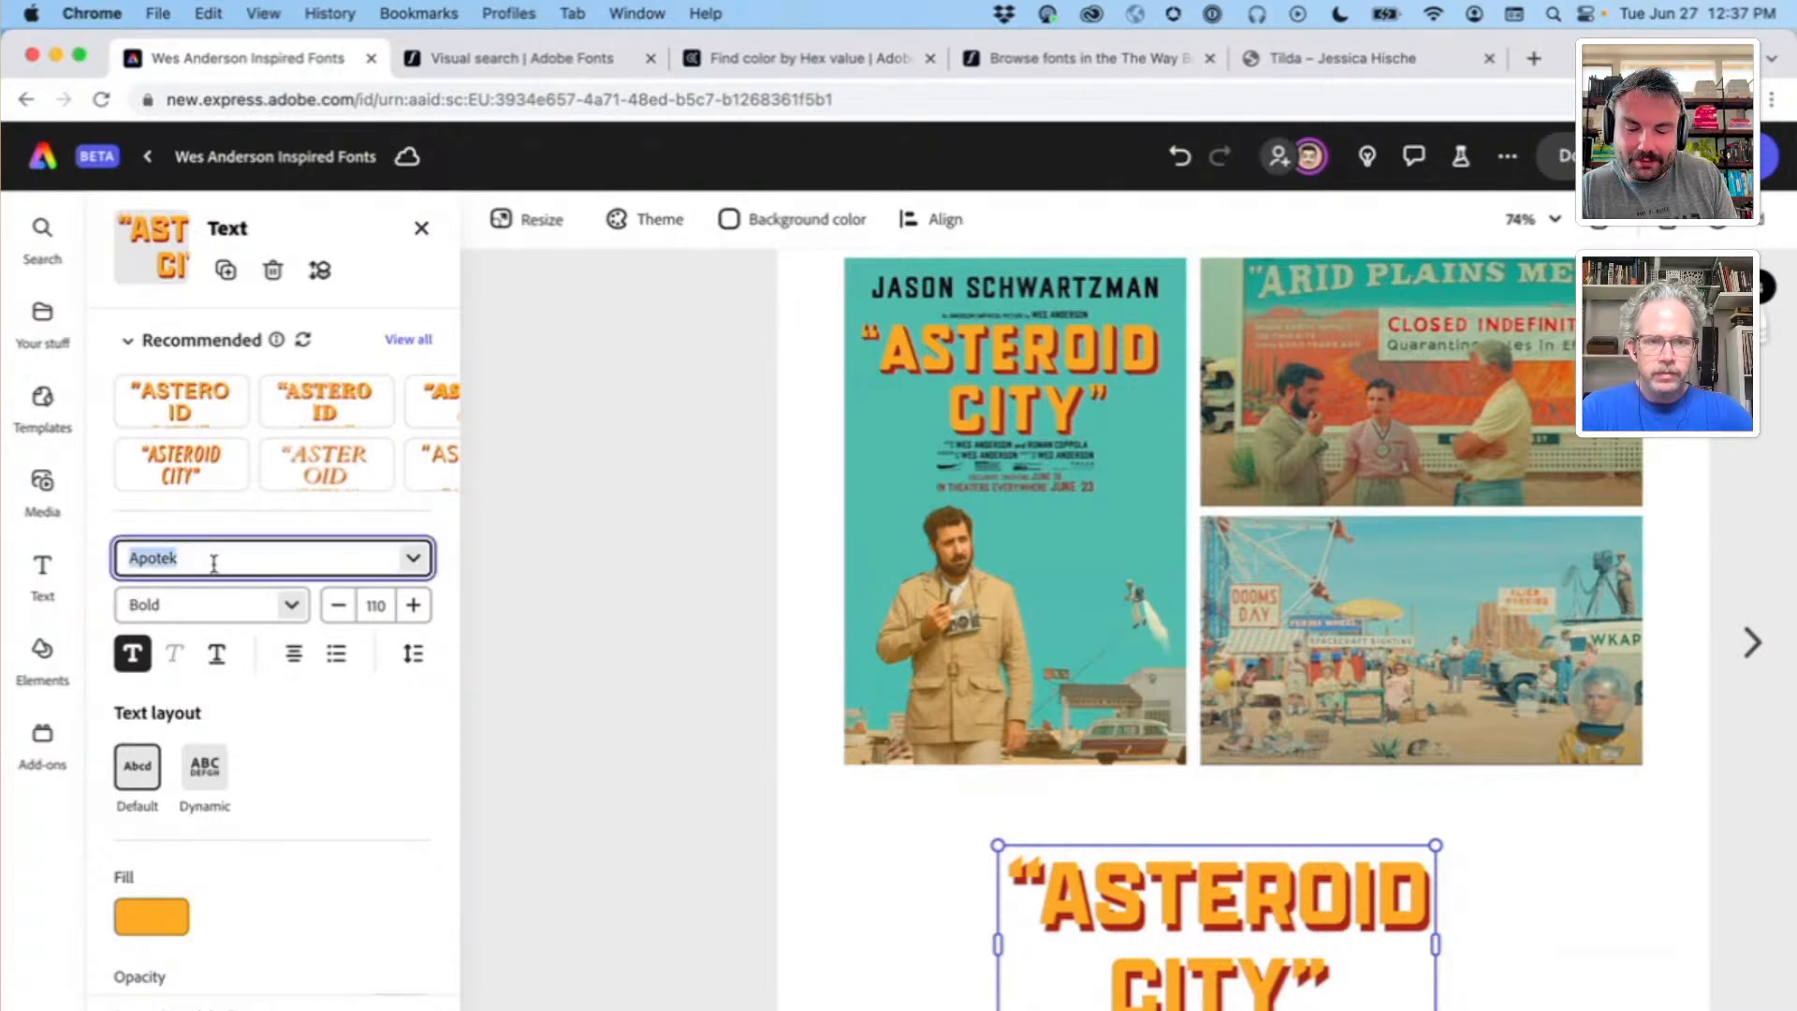
pyautogui.write('indu')
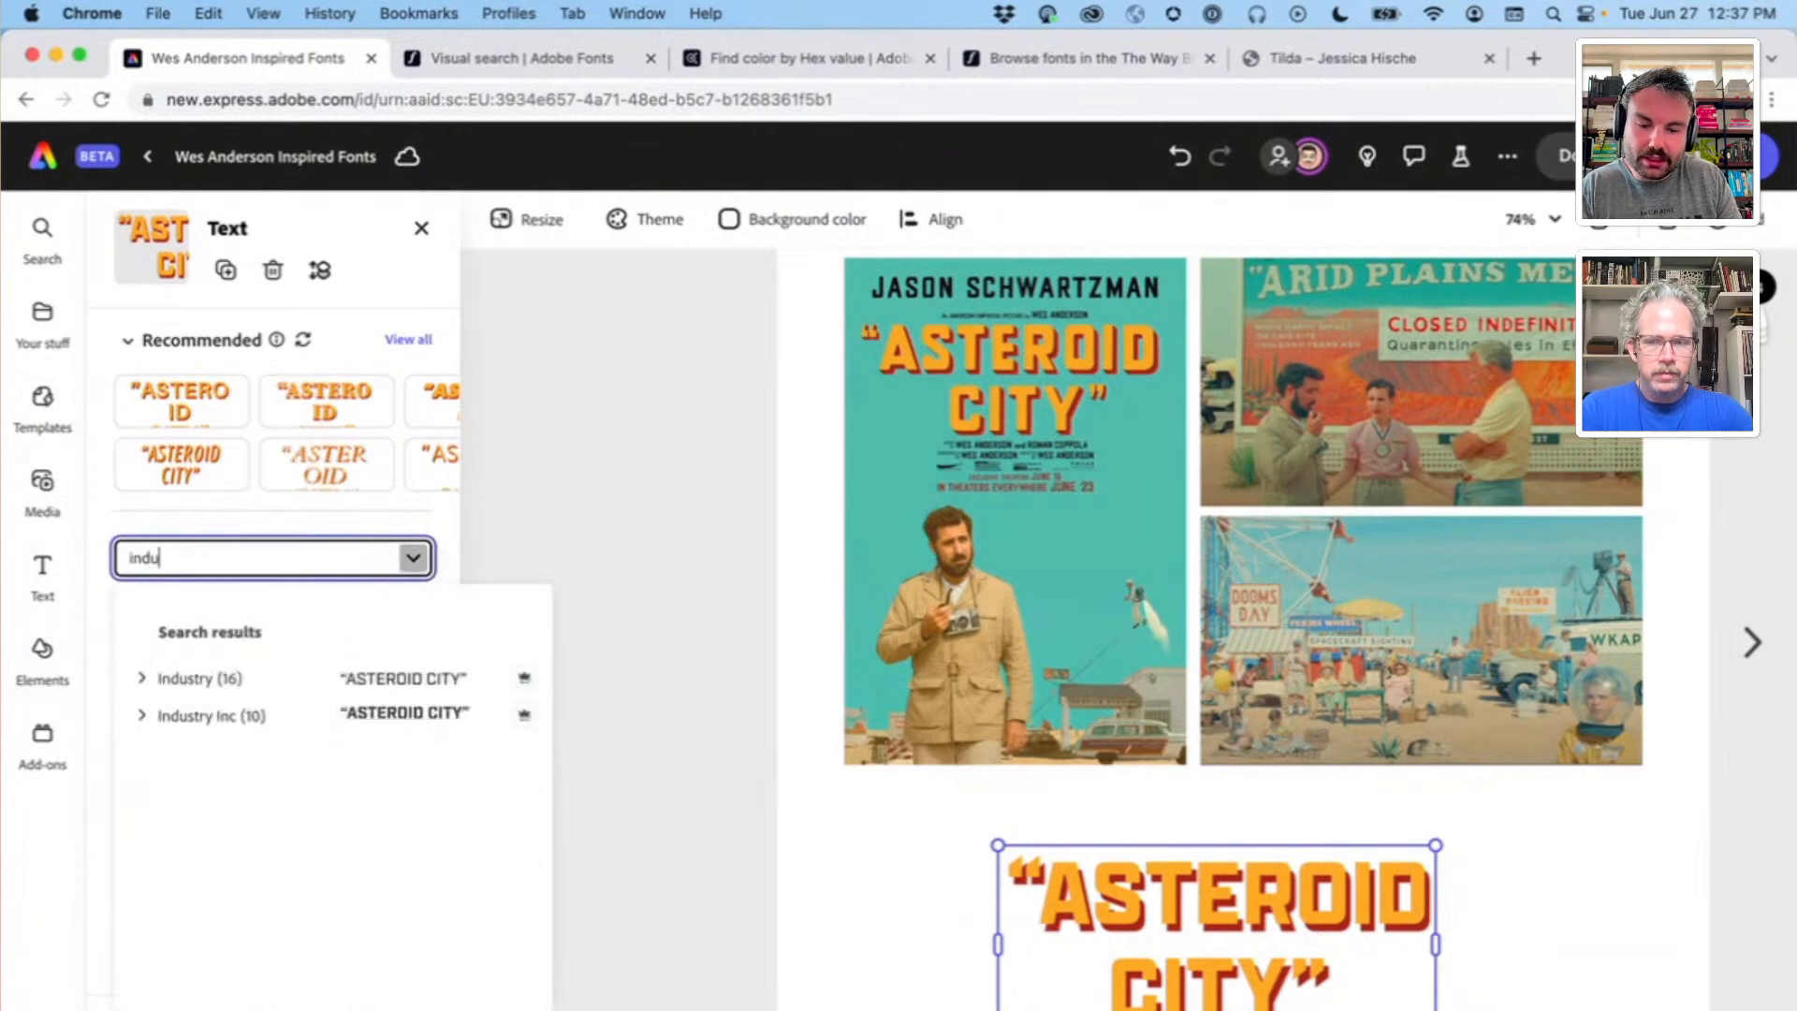
pyautogui.write('sty')
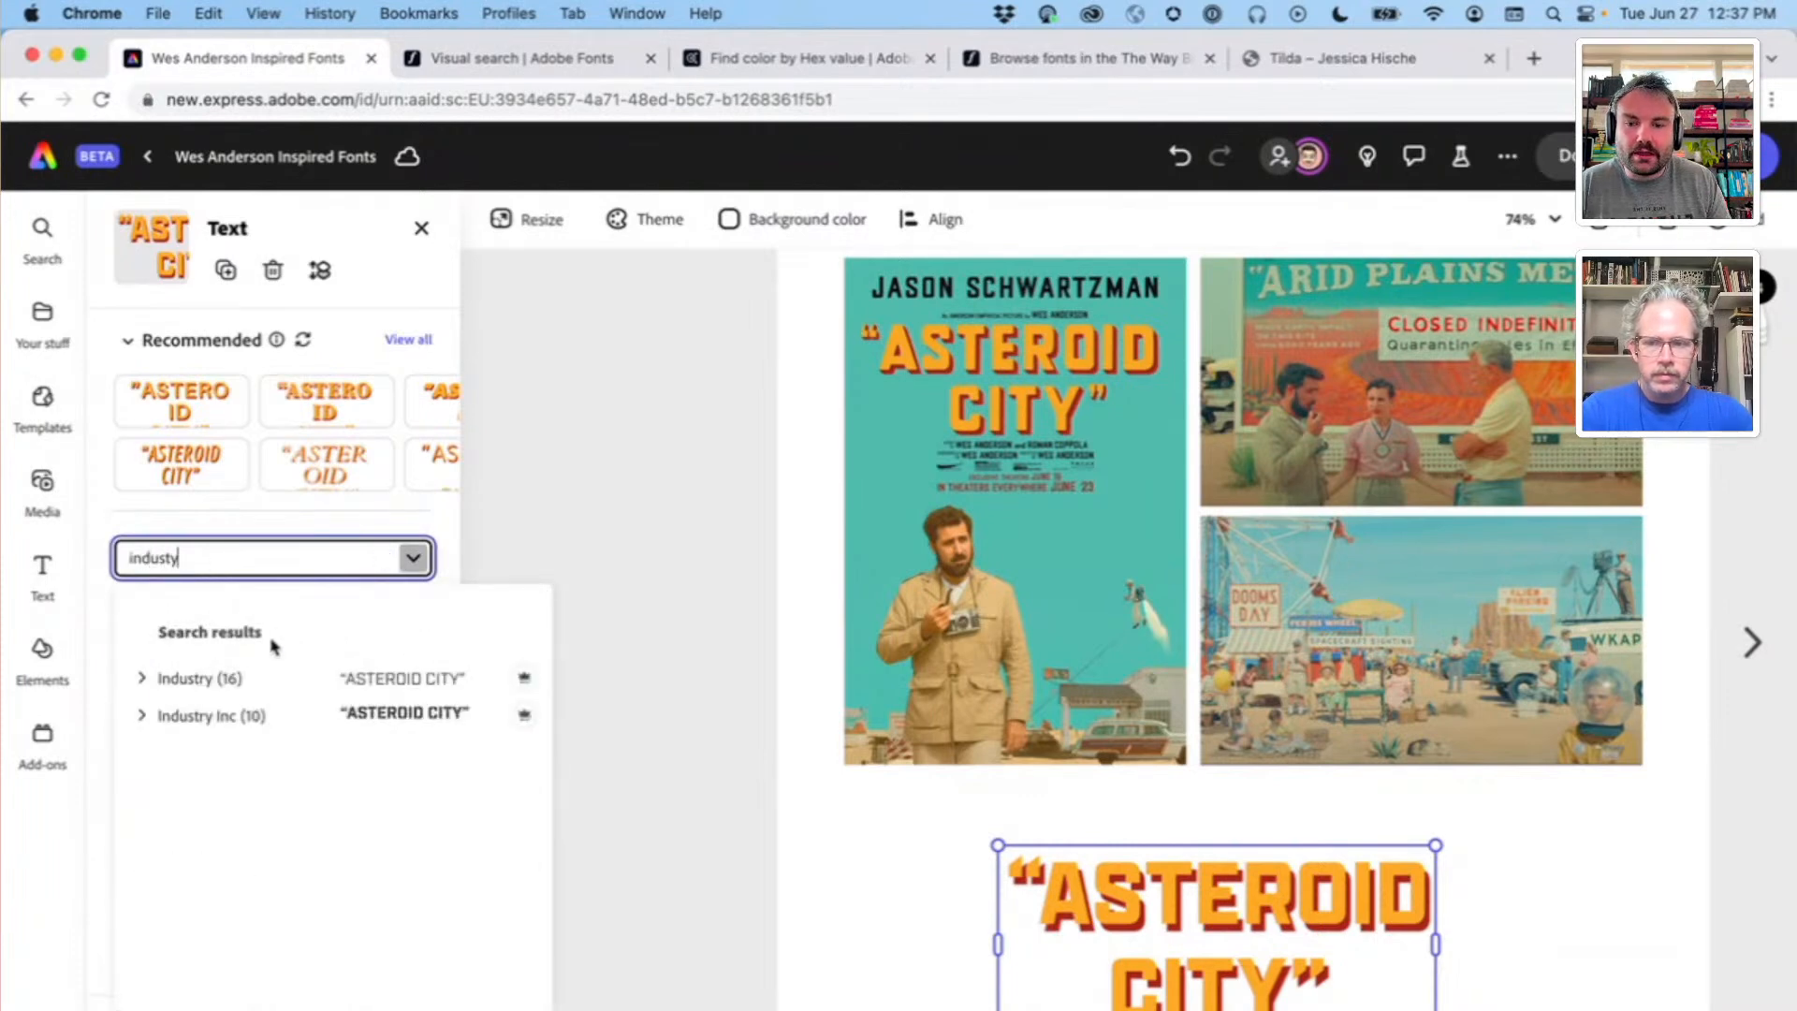
pyautogui.click(276, 670)
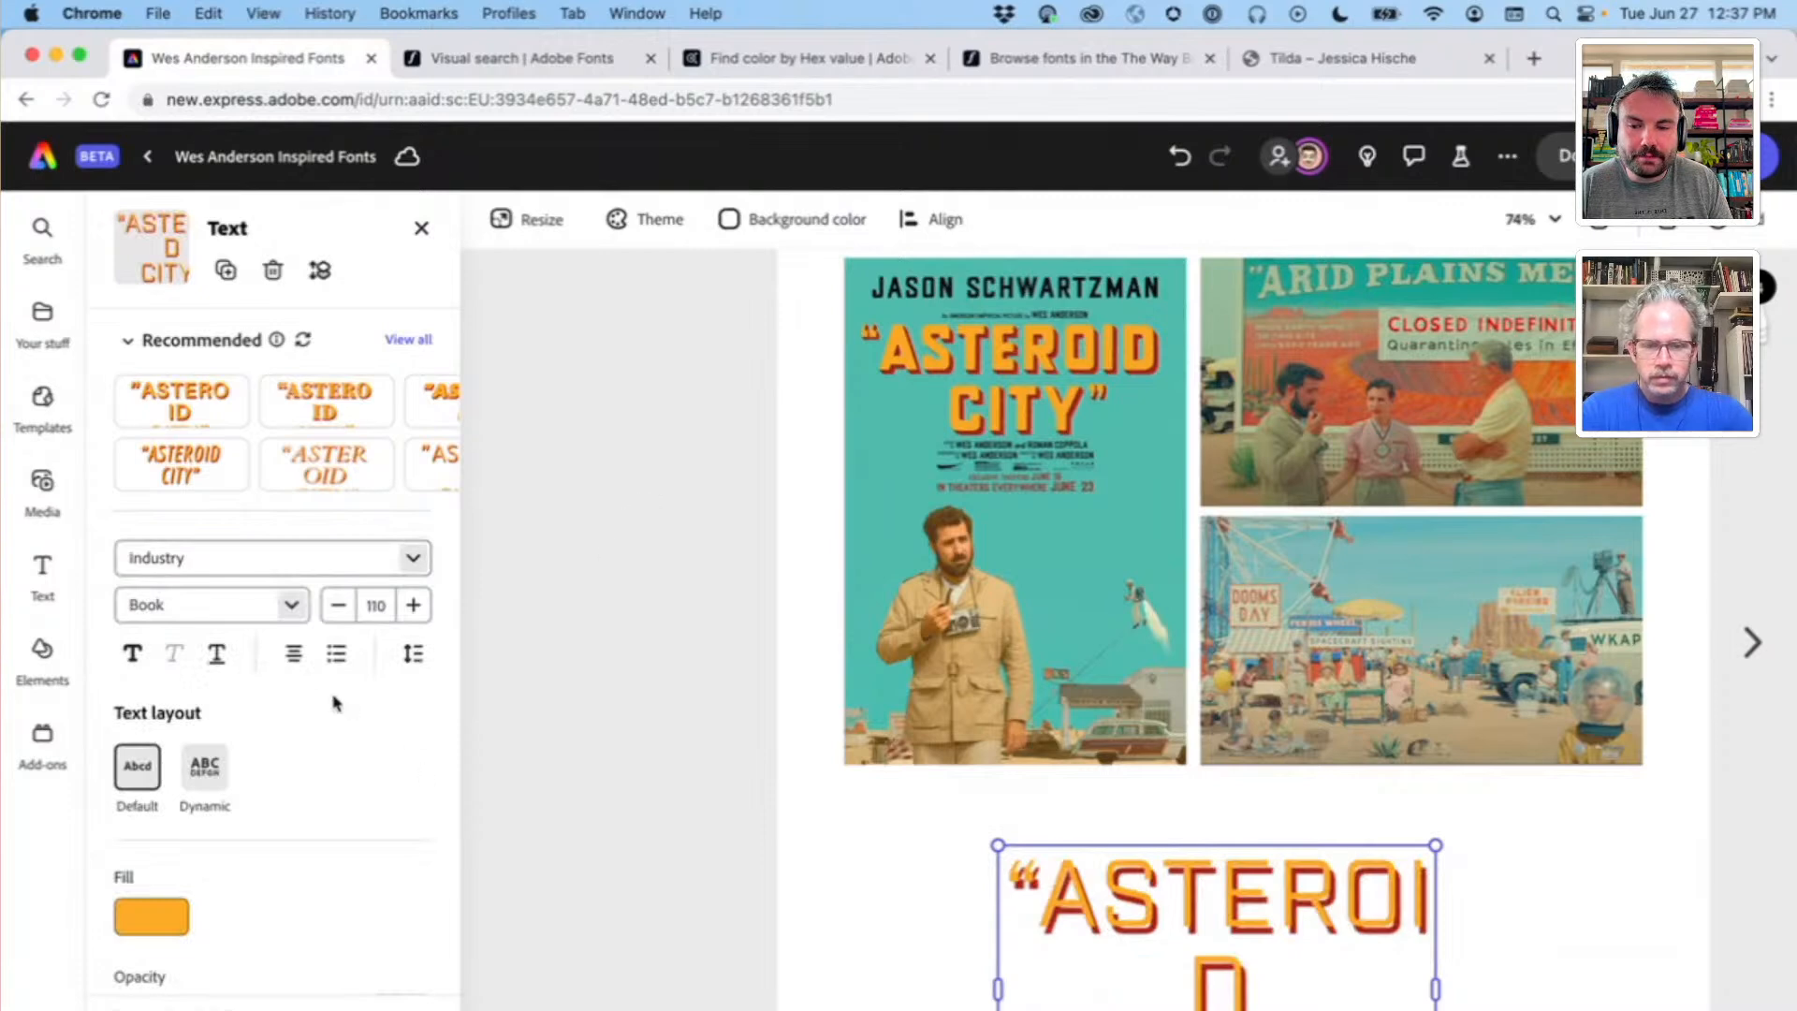
# Step: Set the weight of the "ASTEROID CITY" title to Black
pyautogui.click(292, 606)
pyautogui.scroll(-5, 200, 841)
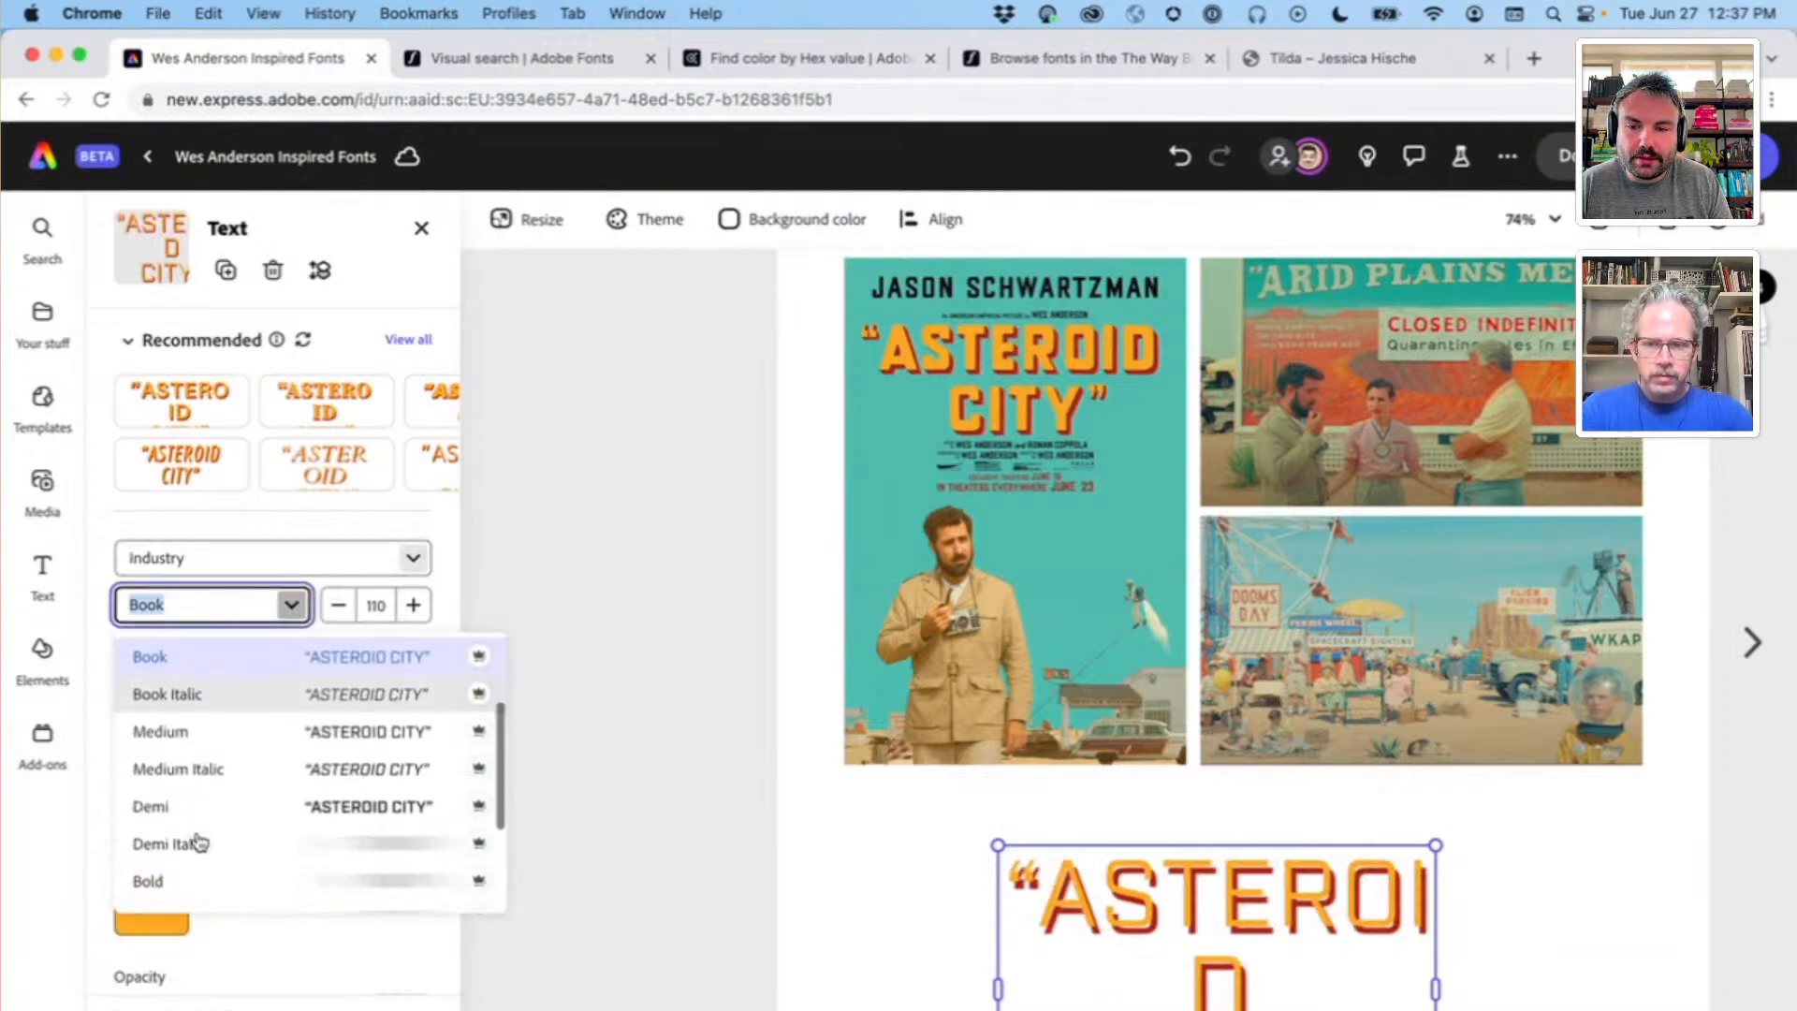
pyautogui.scroll(-3, 198, 840)
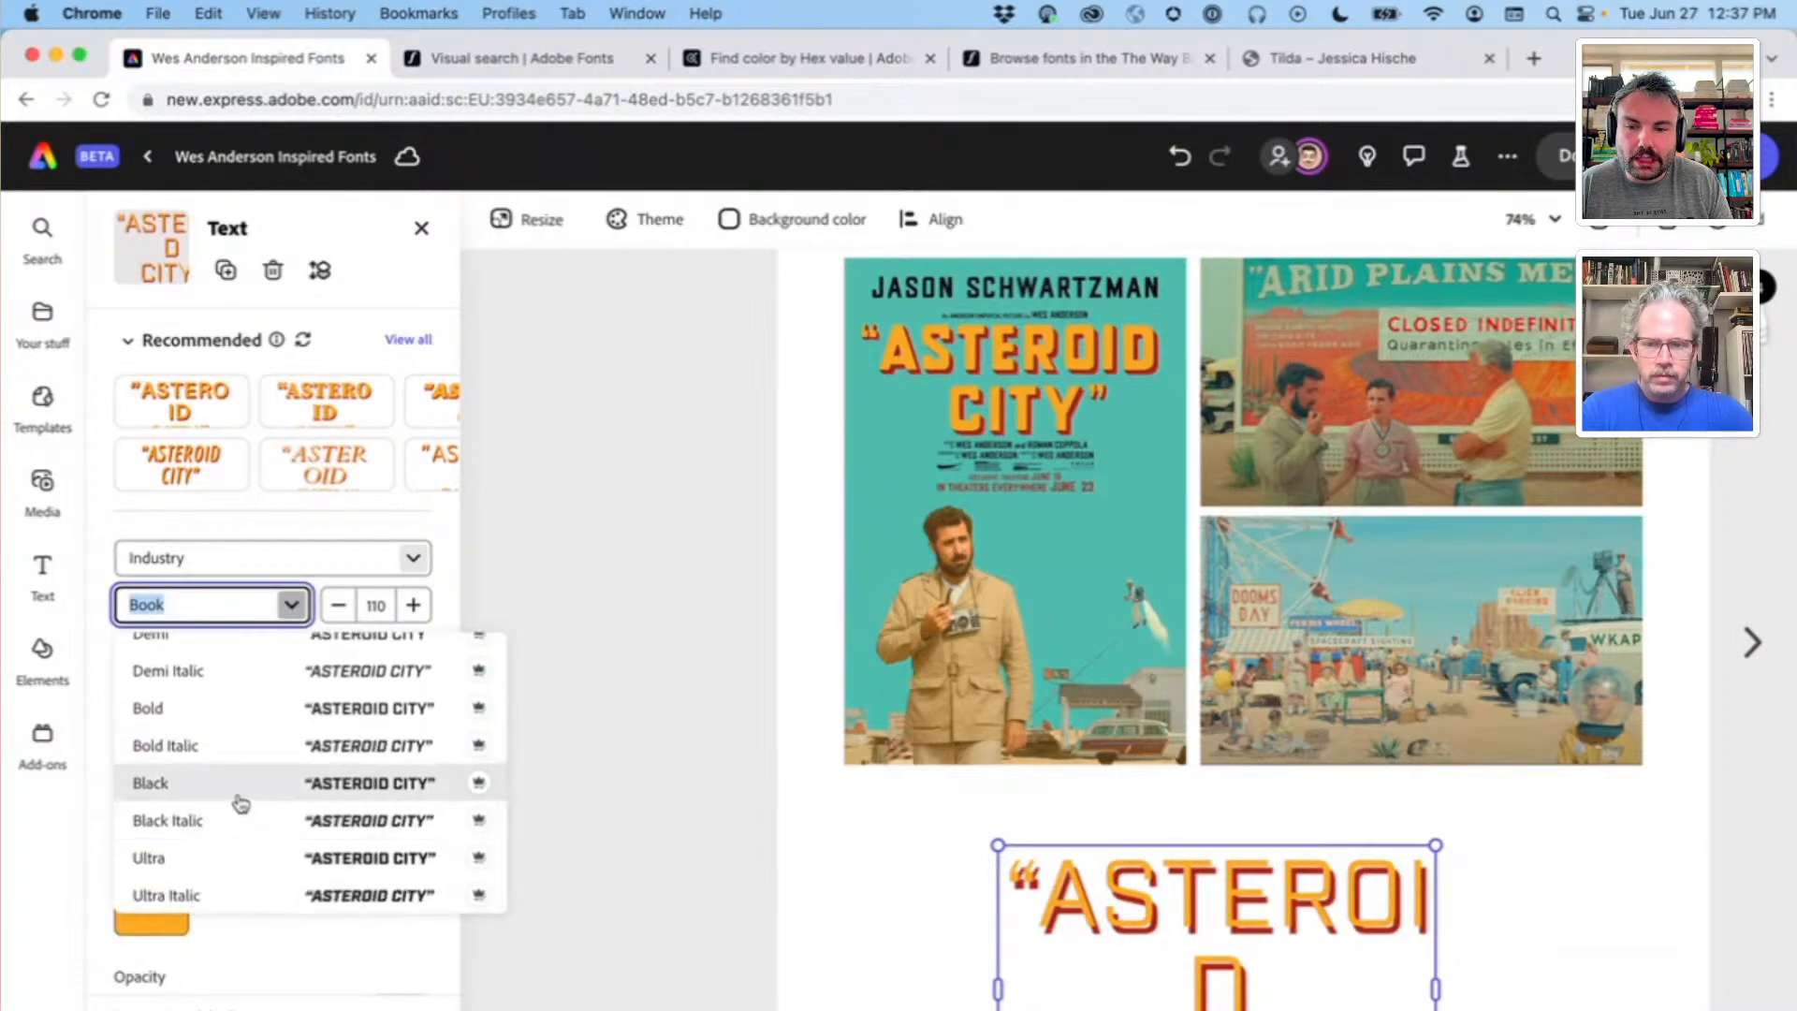
pyautogui.click(233, 781)
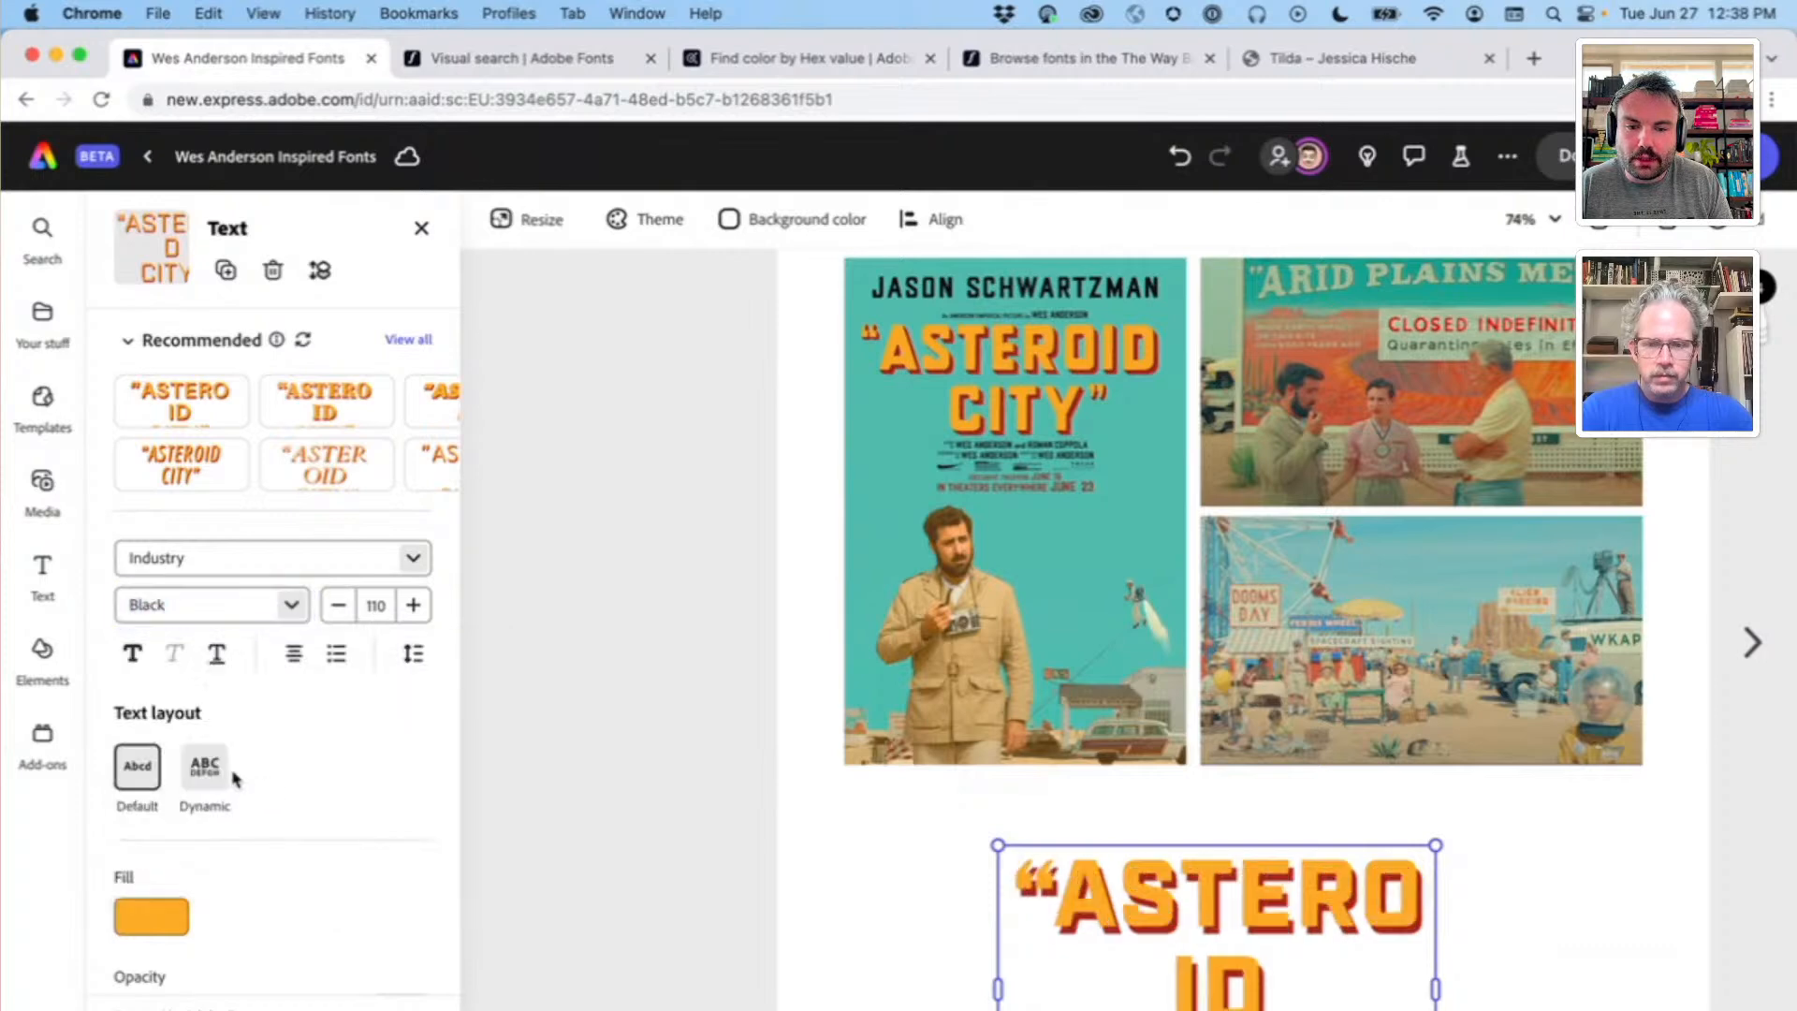
# Step: Widen the title's text box so "ASTEROID" fits on one line, and reposition it centrally beneath the images
pyautogui.moveTo(995, 983); pyautogui.dragTo(871, 979)
pyautogui.scroll(-1, 1544, 915)
pyautogui.click(1544, 916)
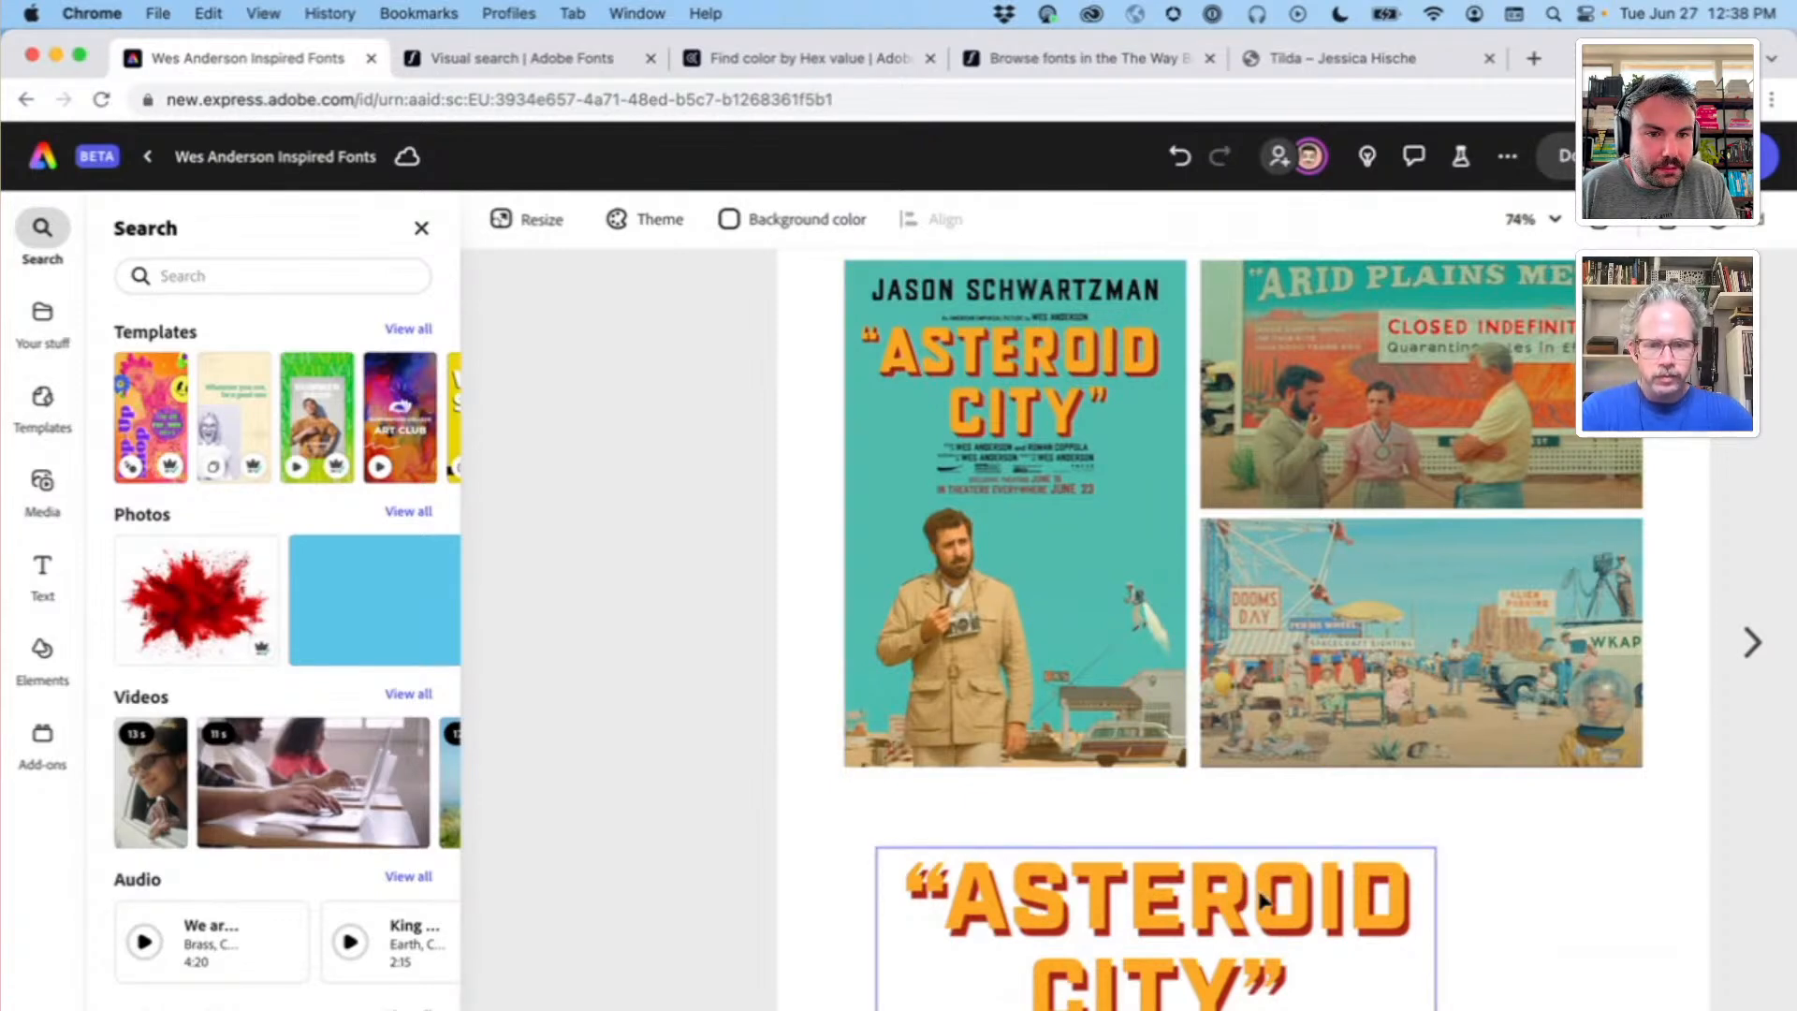
pyautogui.scroll(-3, 1364, 990)
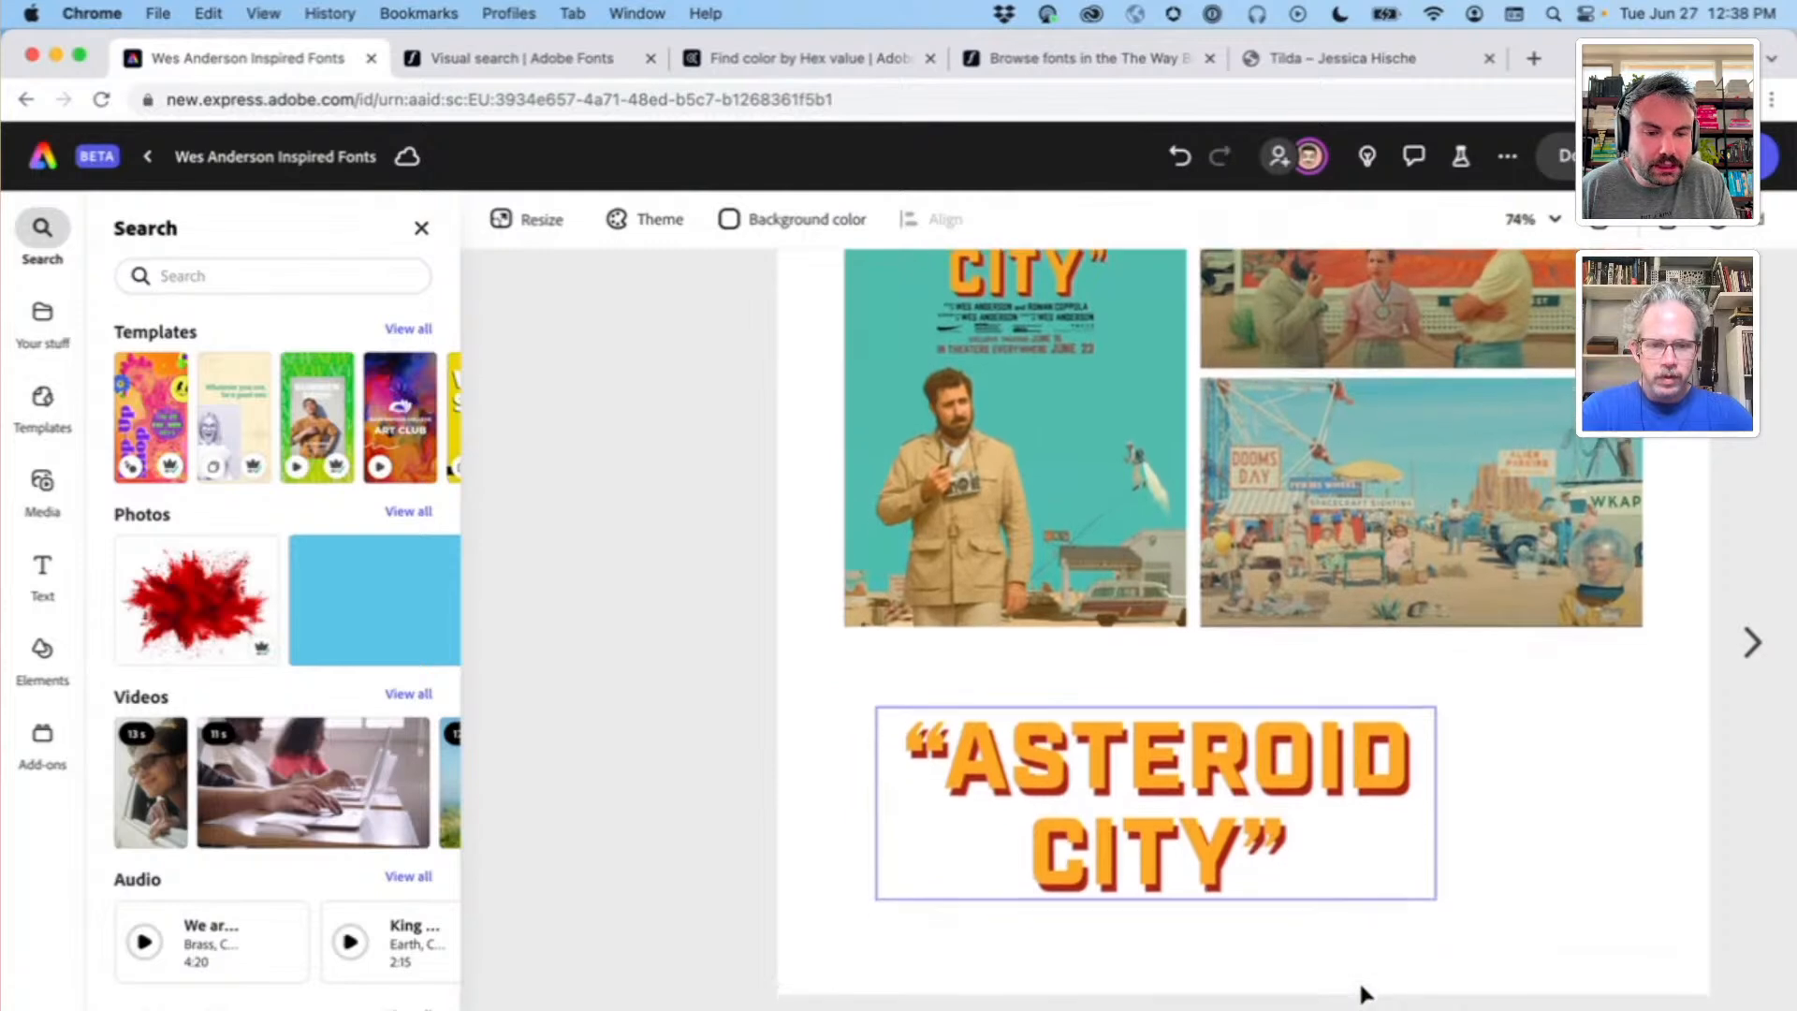
pyautogui.moveTo(1270, 770); pyautogui.dragTo(1325, 738)
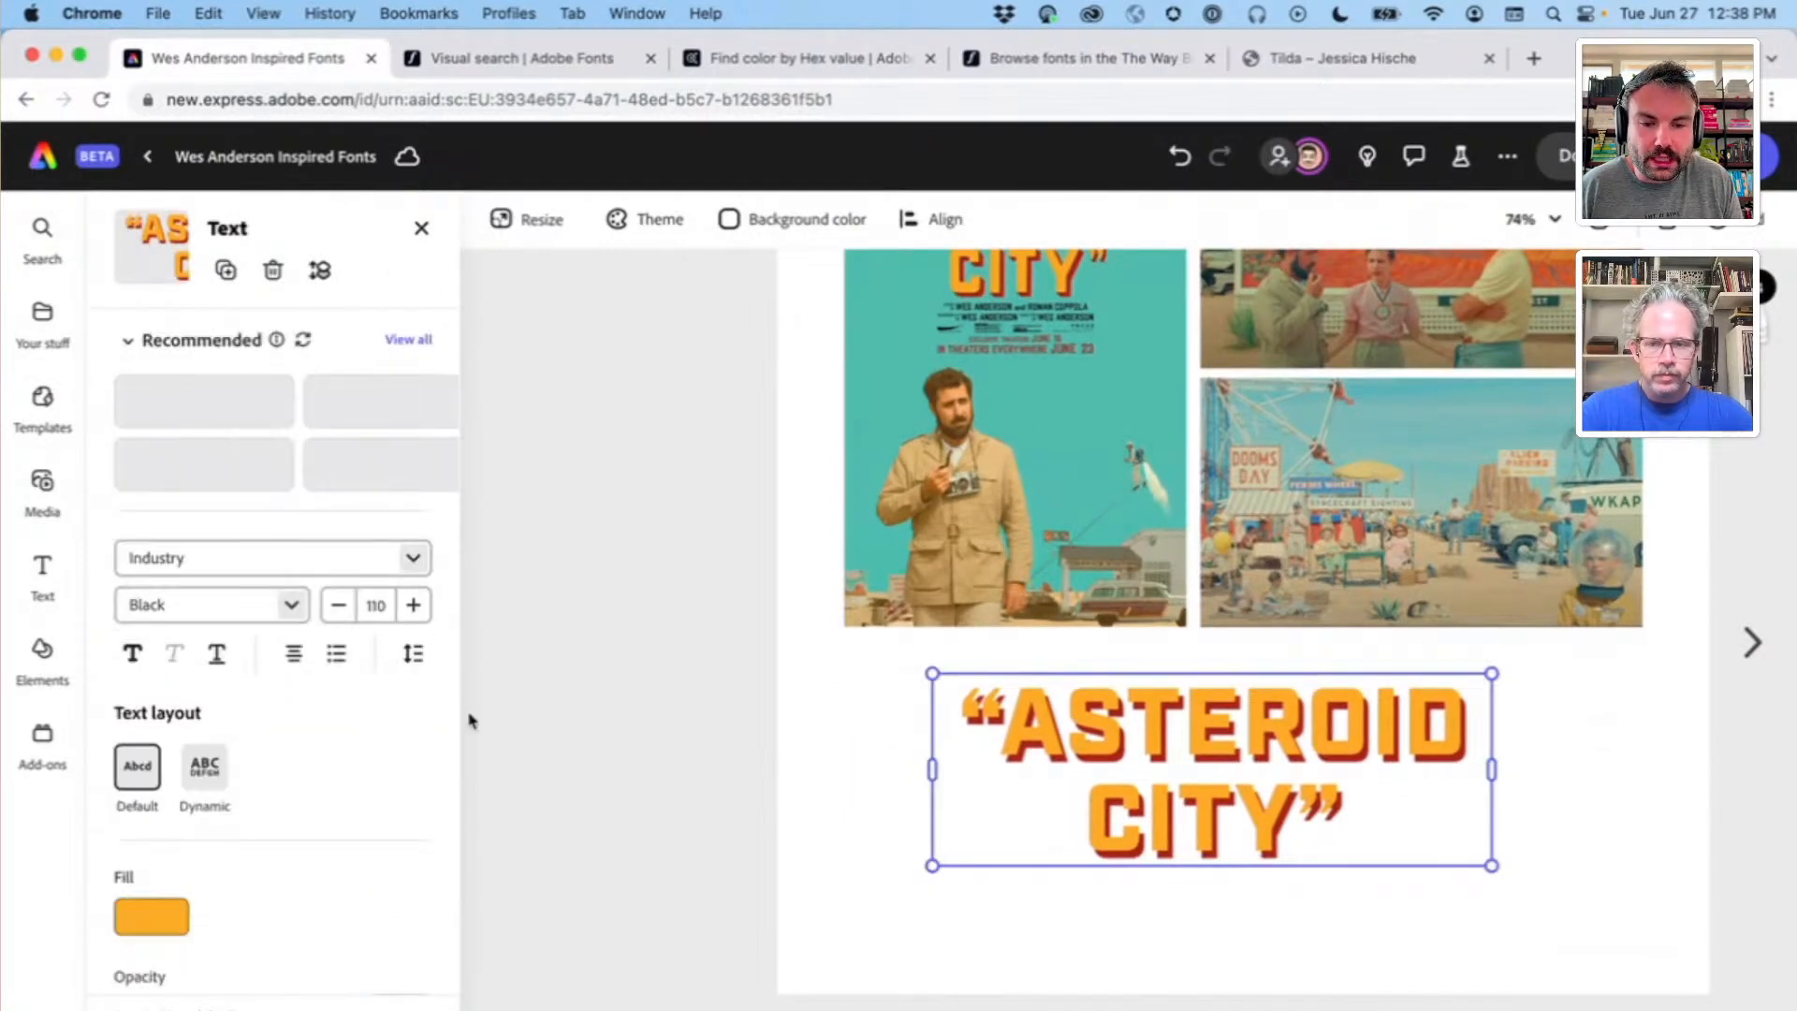
pyautogui.click(953, 923)
pyautogui.scroll(-3, 952, 923)
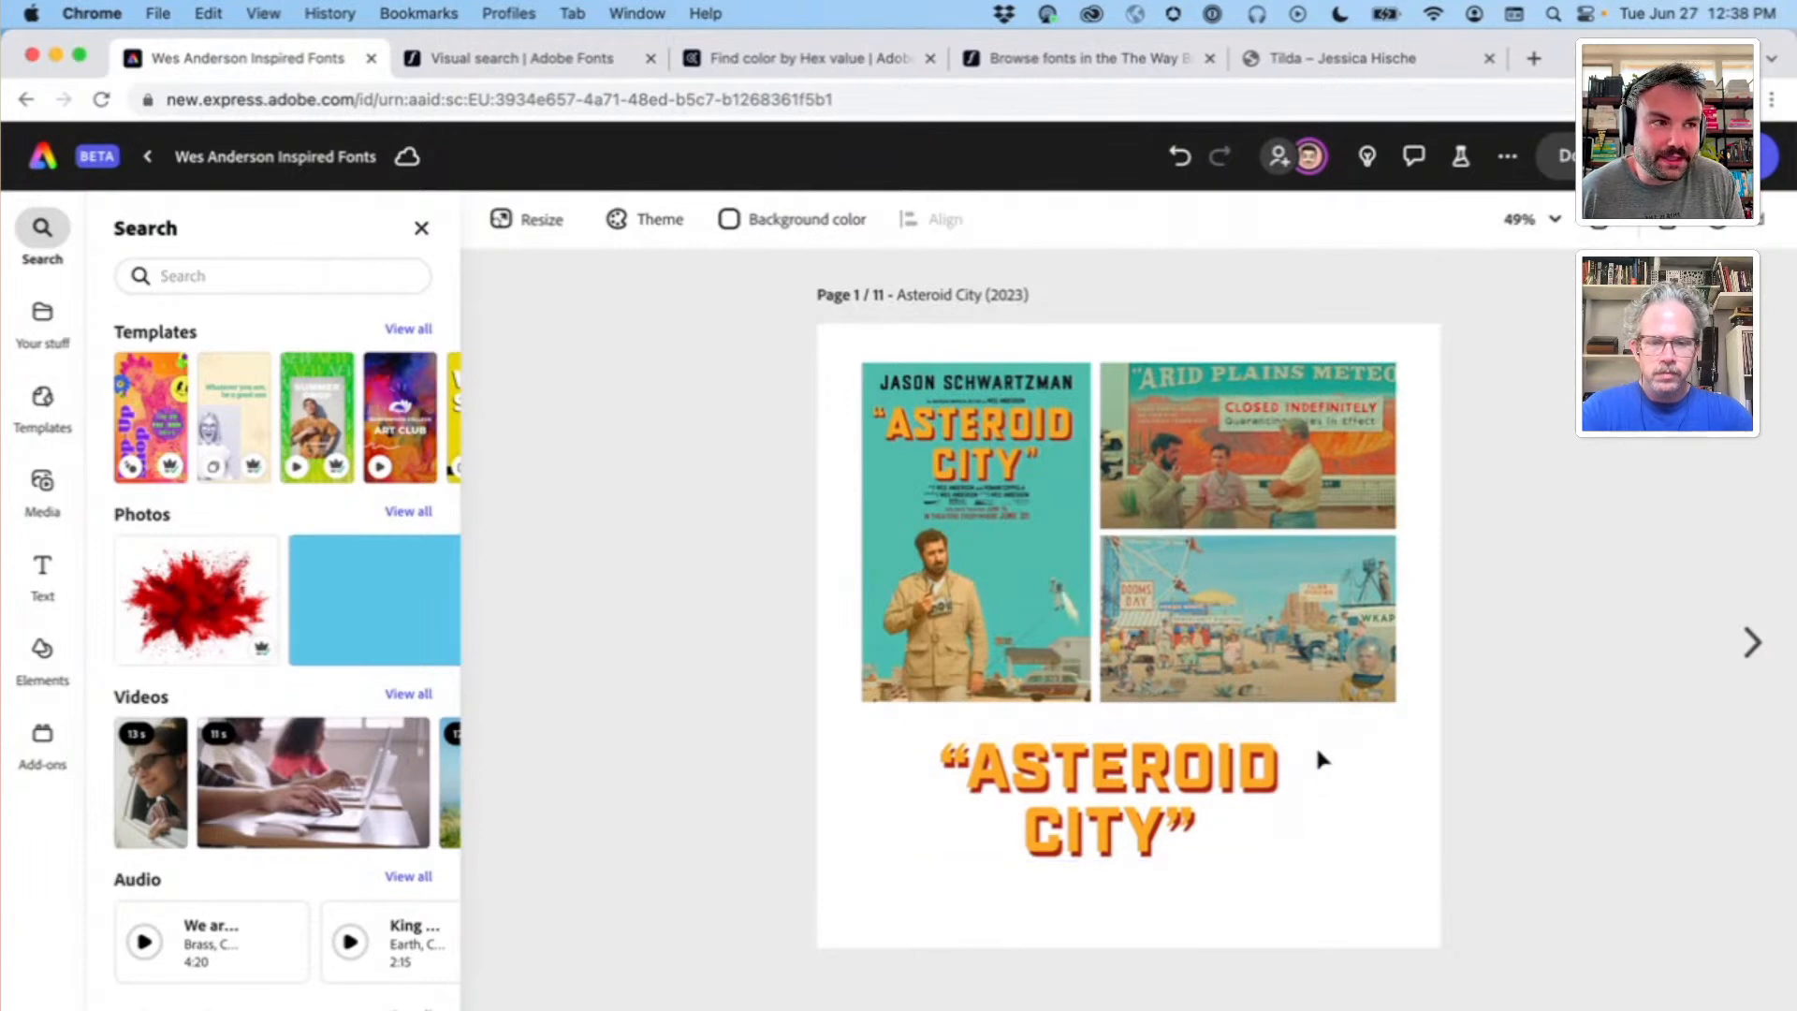
# Step: Fill the "ASTEROID CITY" title with the orange sampled from the lettering on the movie poster
pyautogui.click(1120, 758)
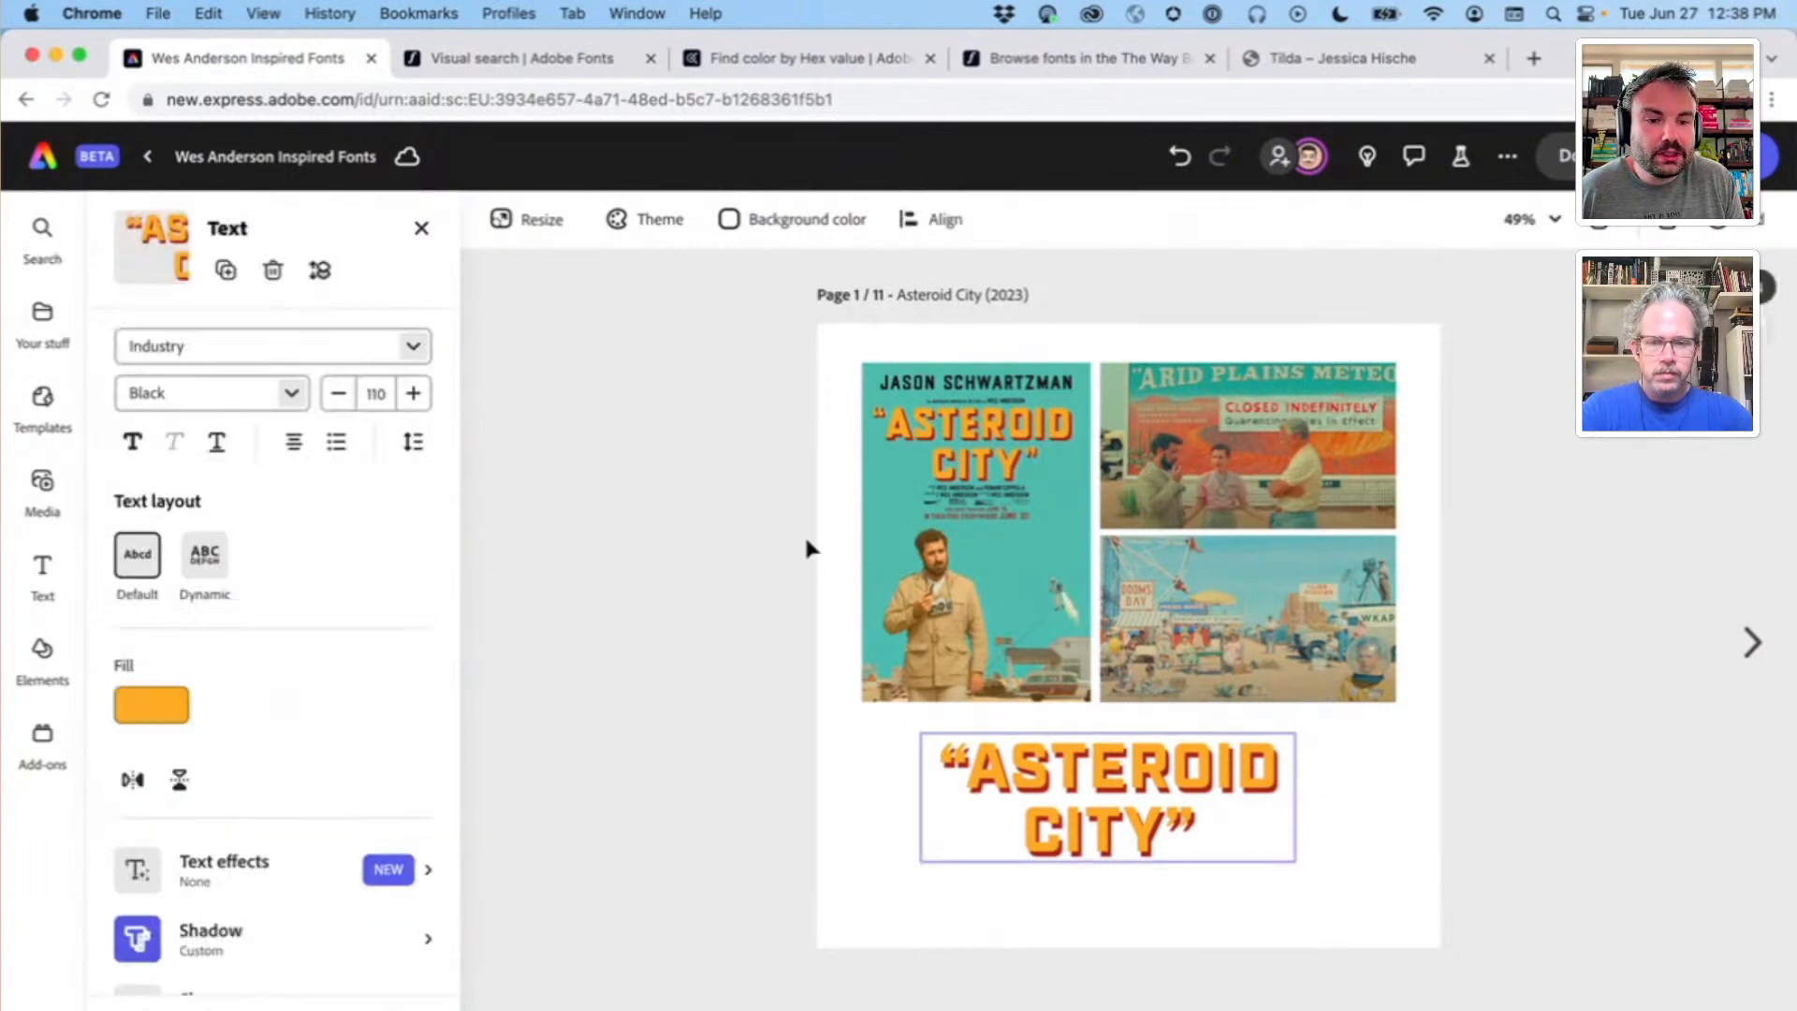
pyautogui.scroll(5, 939, 415)
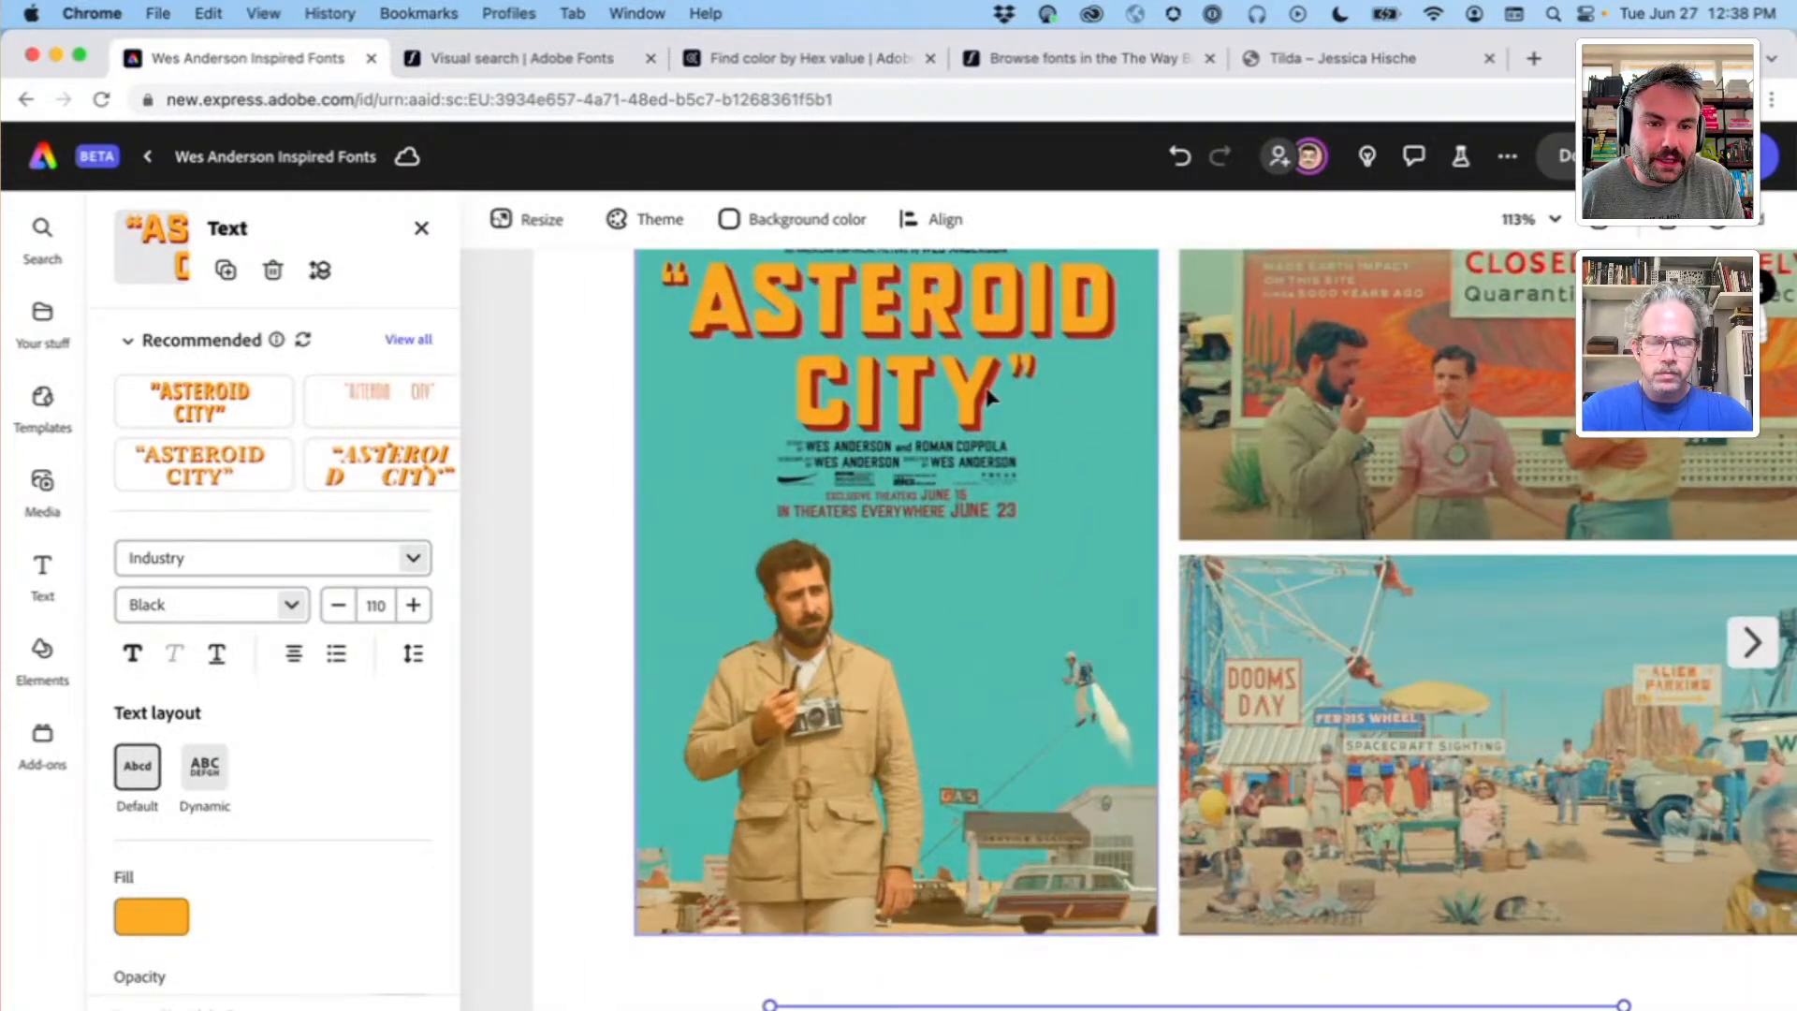
pyautogui.scroll(-3, 980, 466)
pyautogui.scroll(-5, 979, 465)
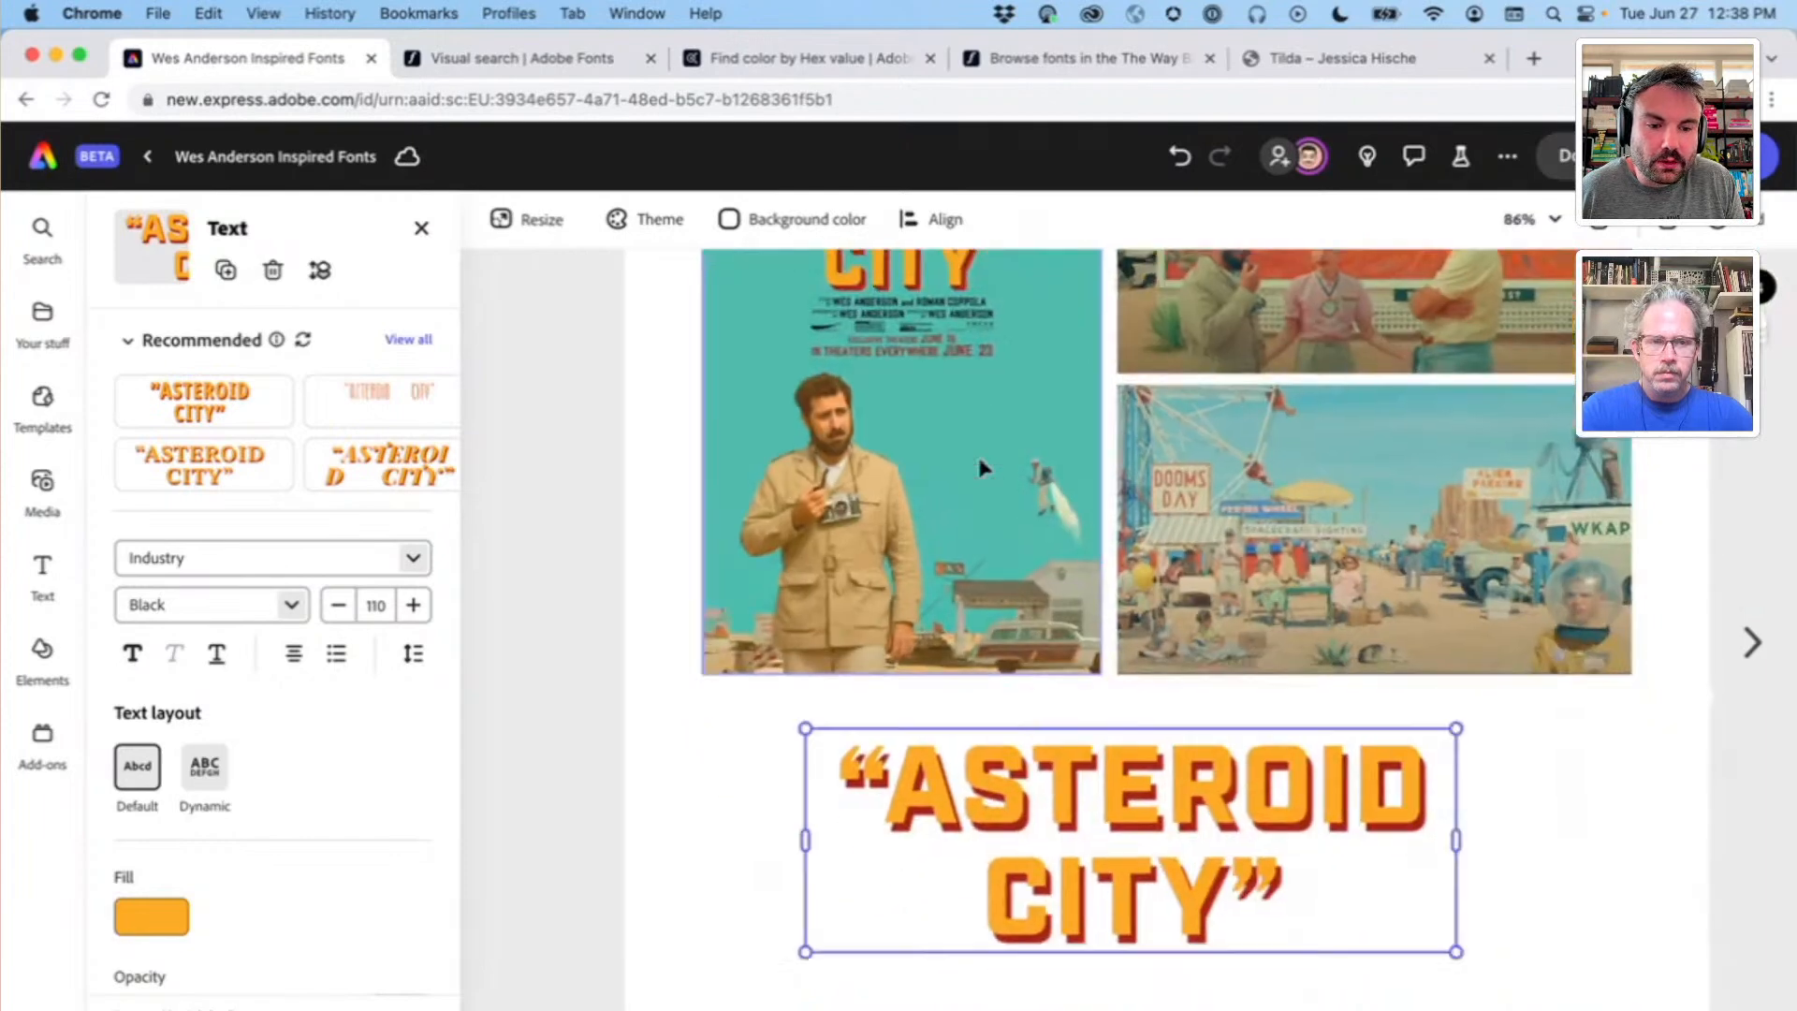
pyautogui.scroll(-2, 301, 774)
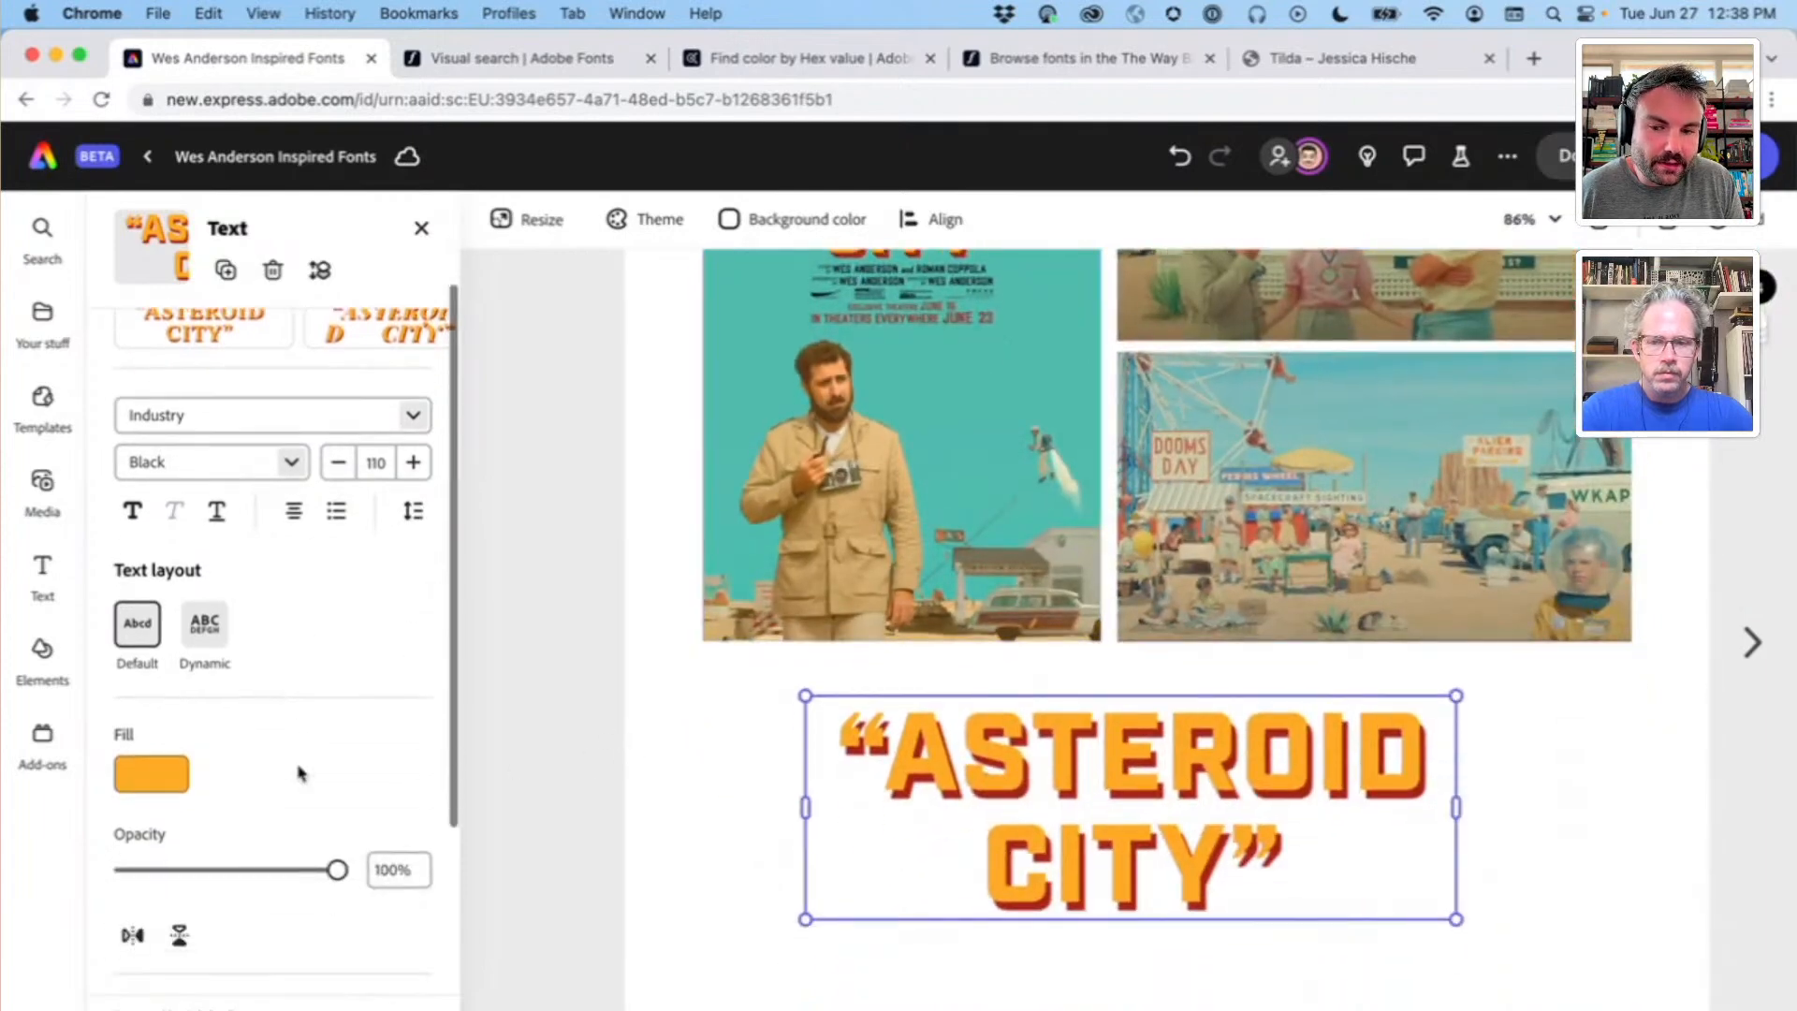
pyautogui.scroll(-2, 619, 786)
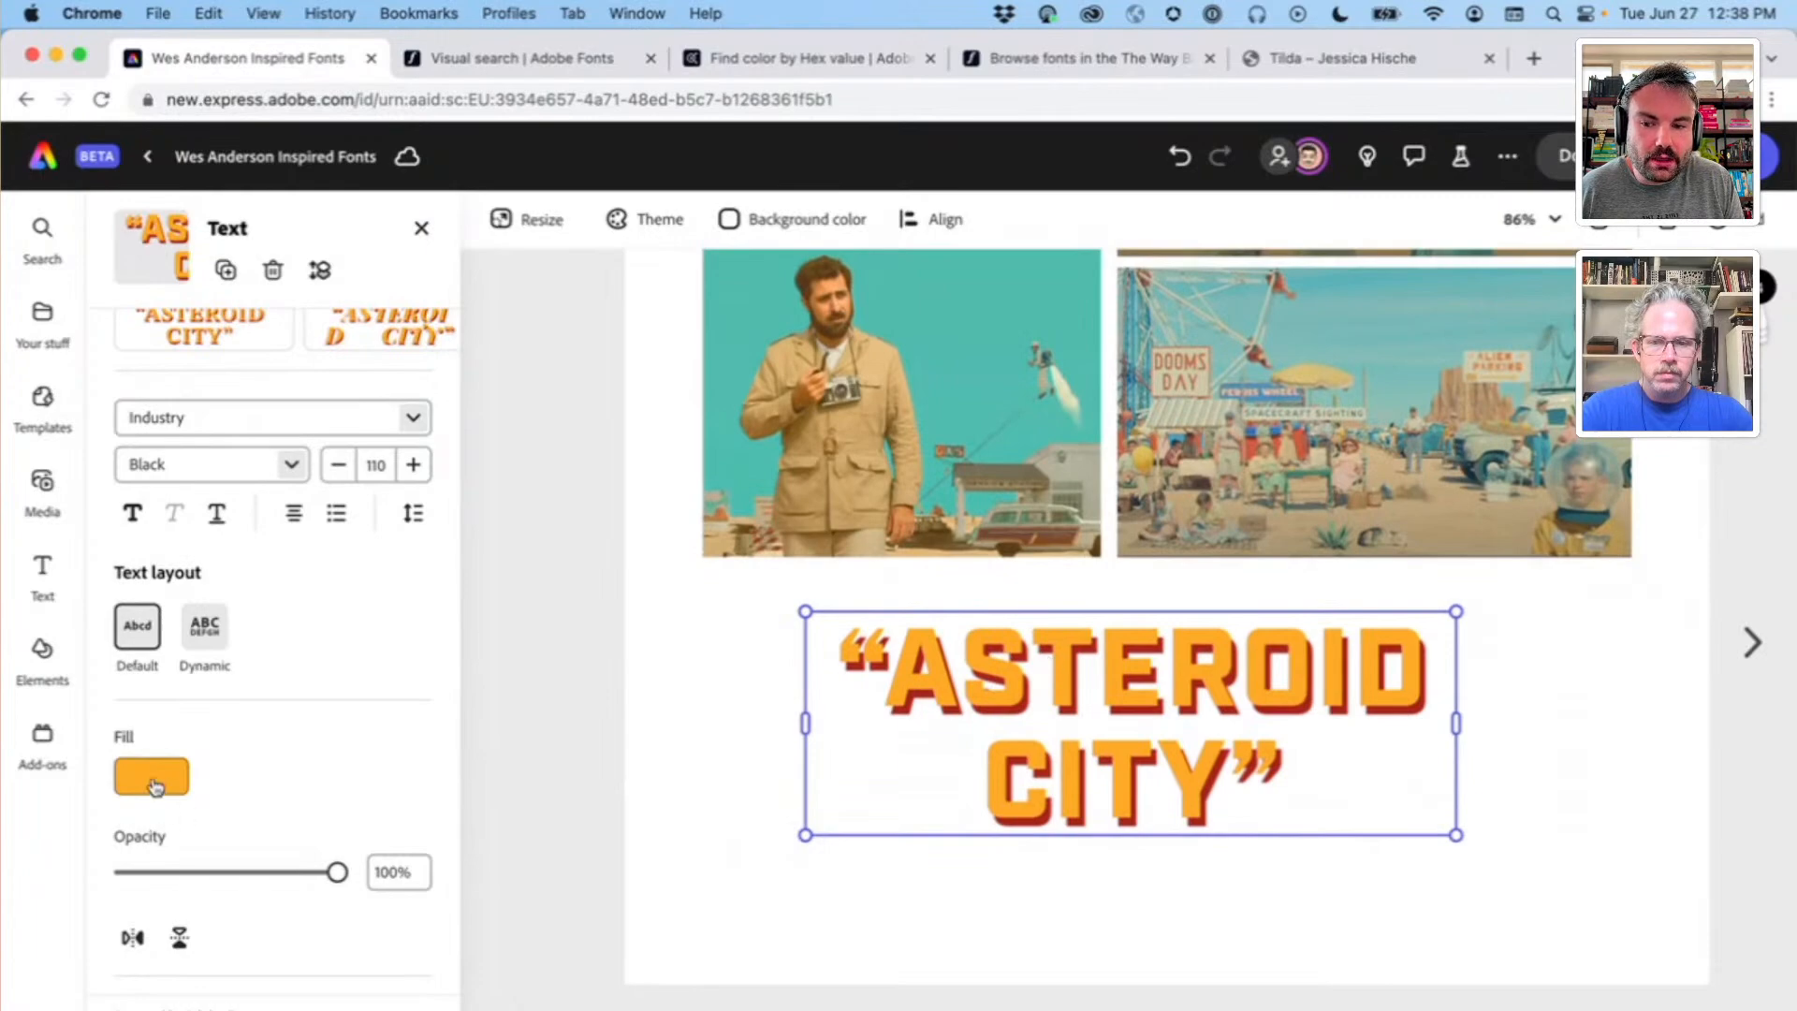
pyautogui.scroll(-3, 601, 732)
pyautogui.scroll(-2, 602, 732)
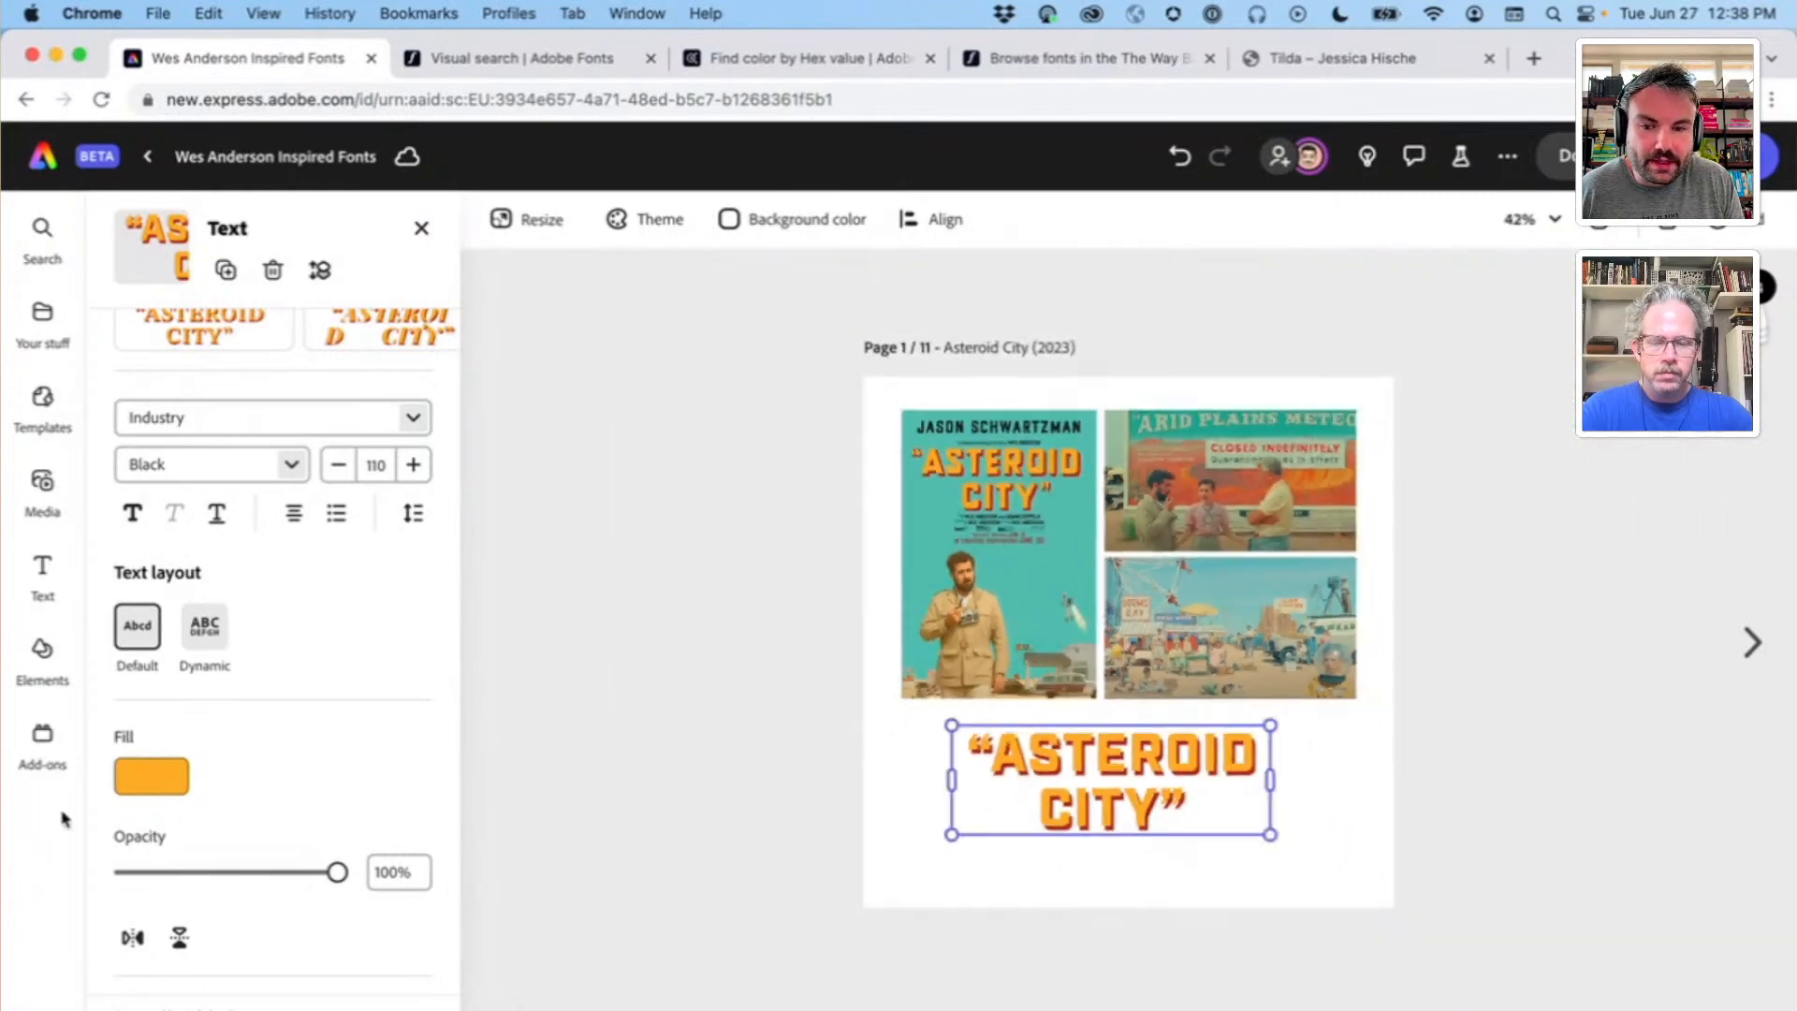
pyautogui.click(133, 779)
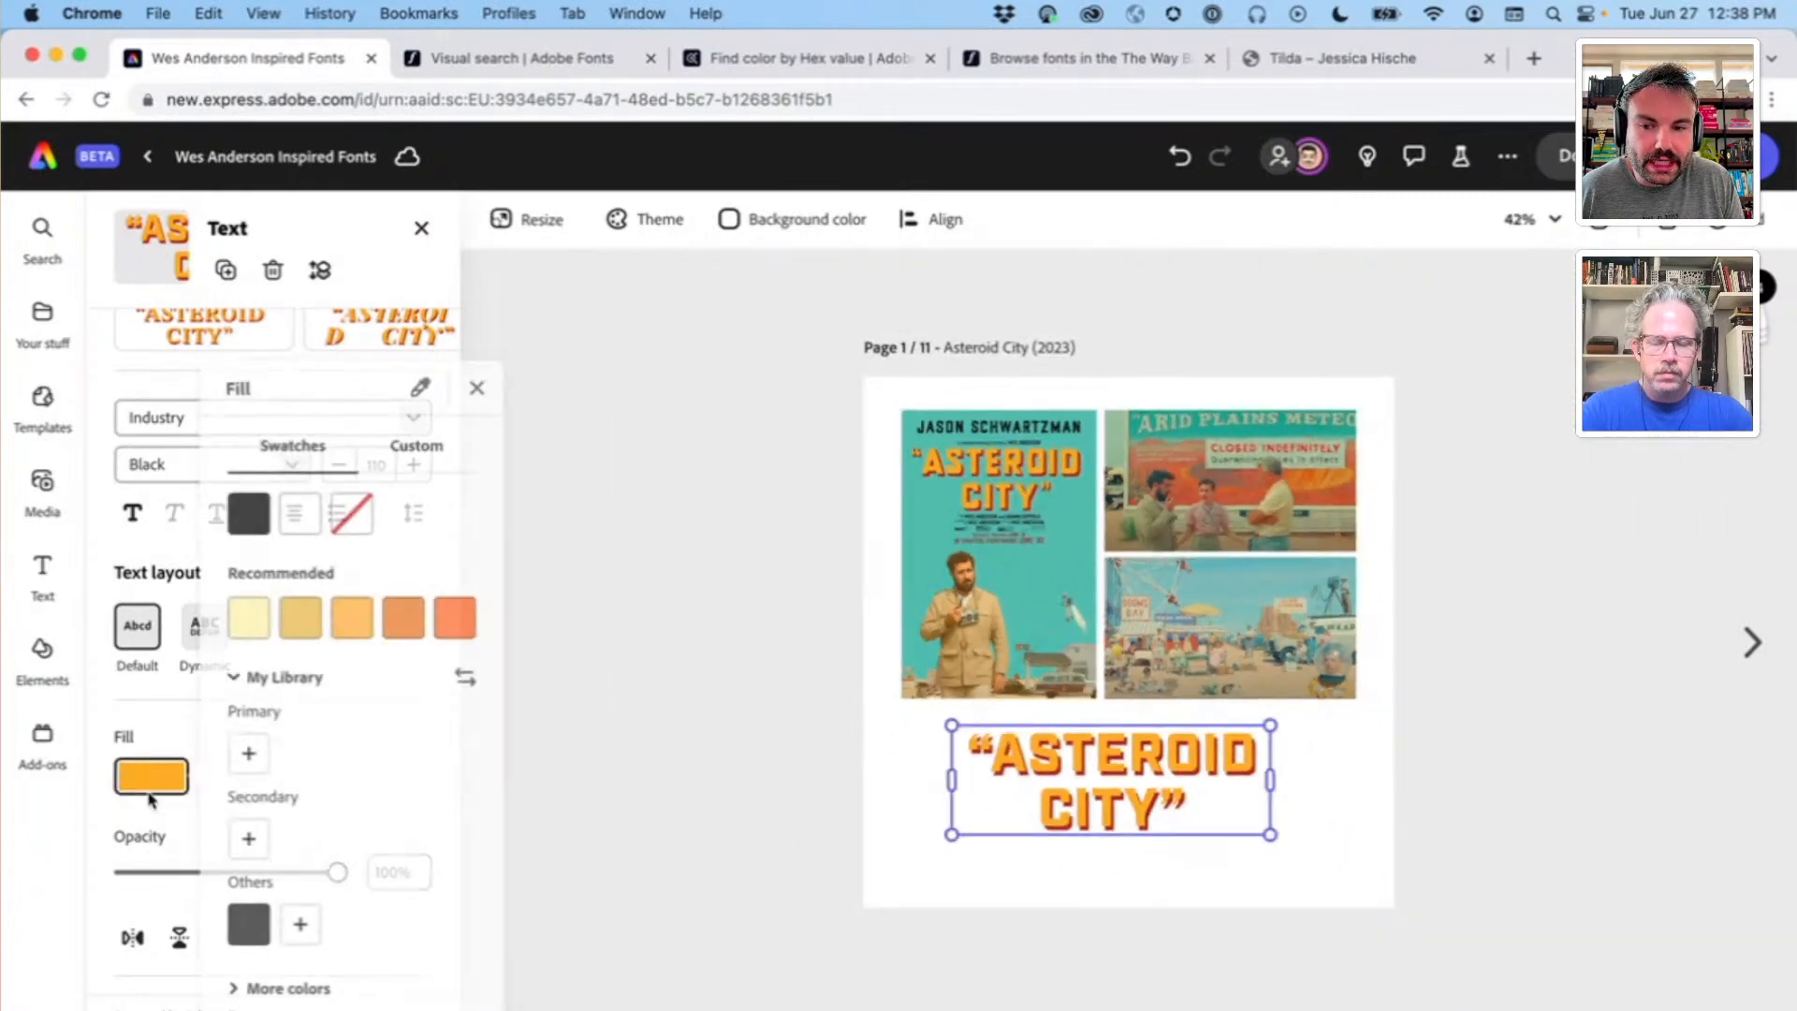
pyautogui.click(422, 388)
pyautogui.click(993, 459)
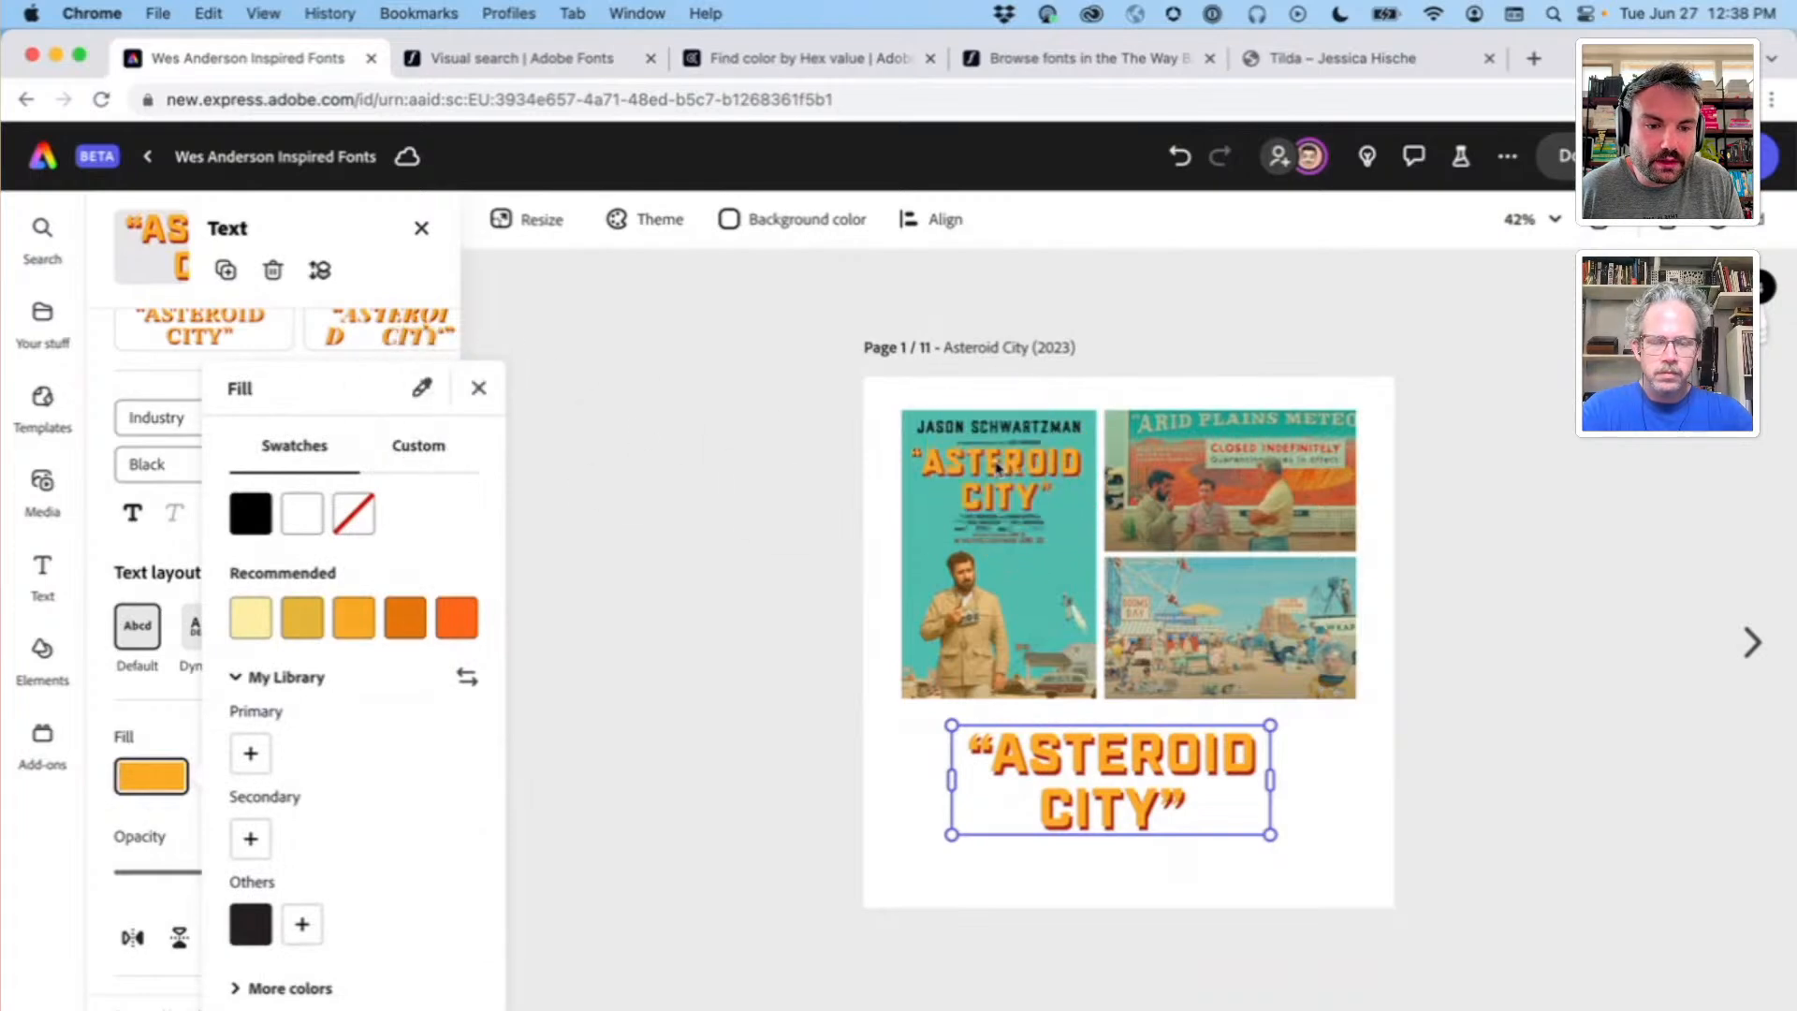
pyautogui.click(810, 818)
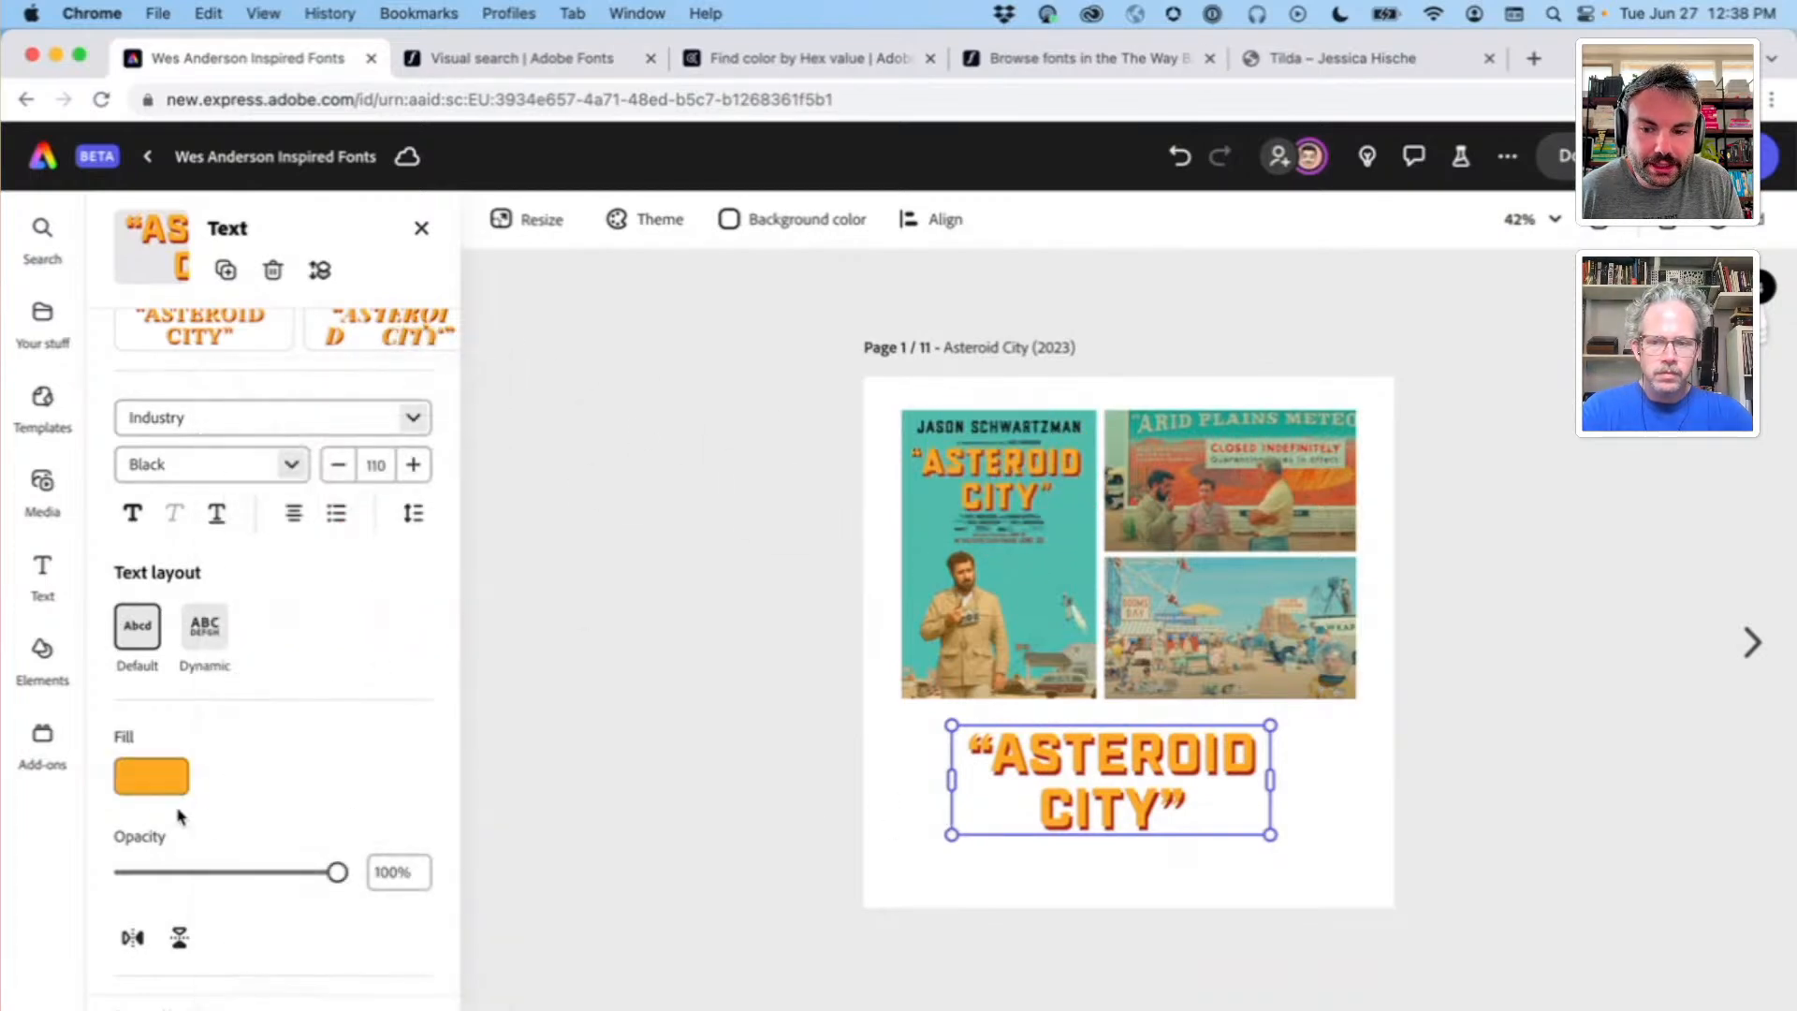
# Step: Reduce the blur of the "ASTEROID CITY" title's custom shadow to its minimum and slightly lower the shadow angle
pyautogui.scroll(-3, 177, 818)
pyautogui.scroll(-1, 270, 815)
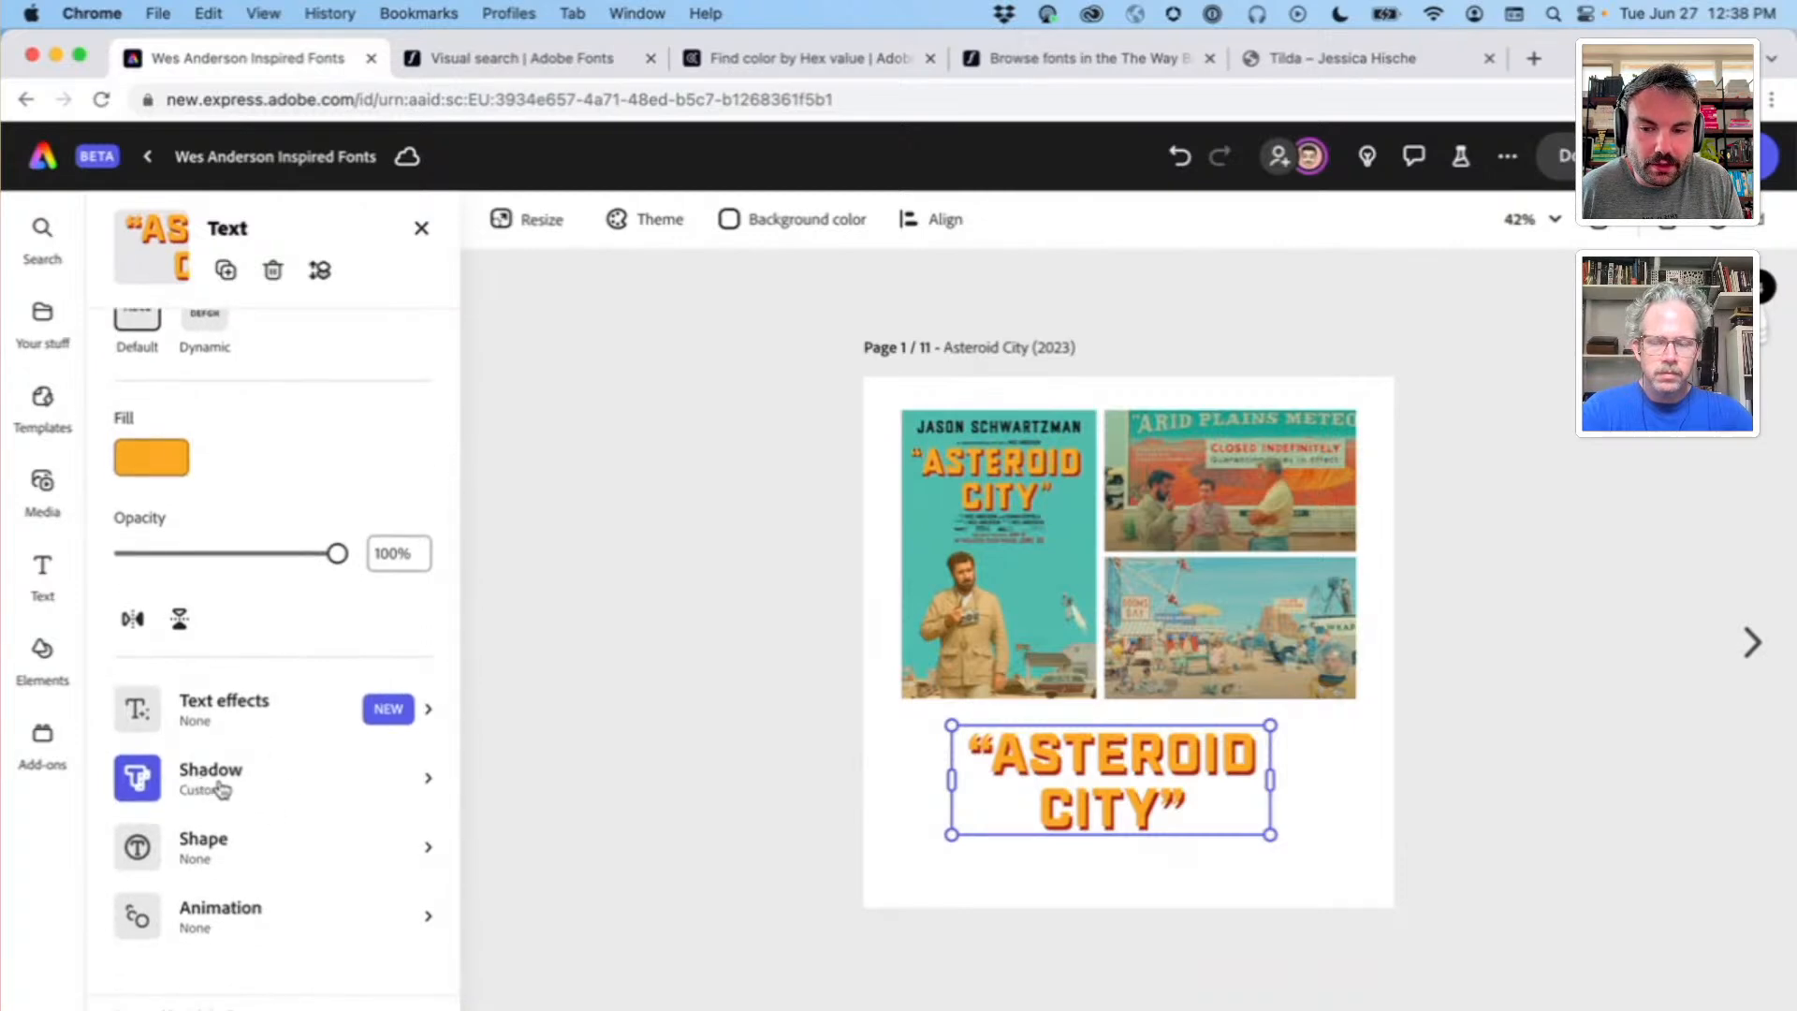
pyautogui.click(255, 791)
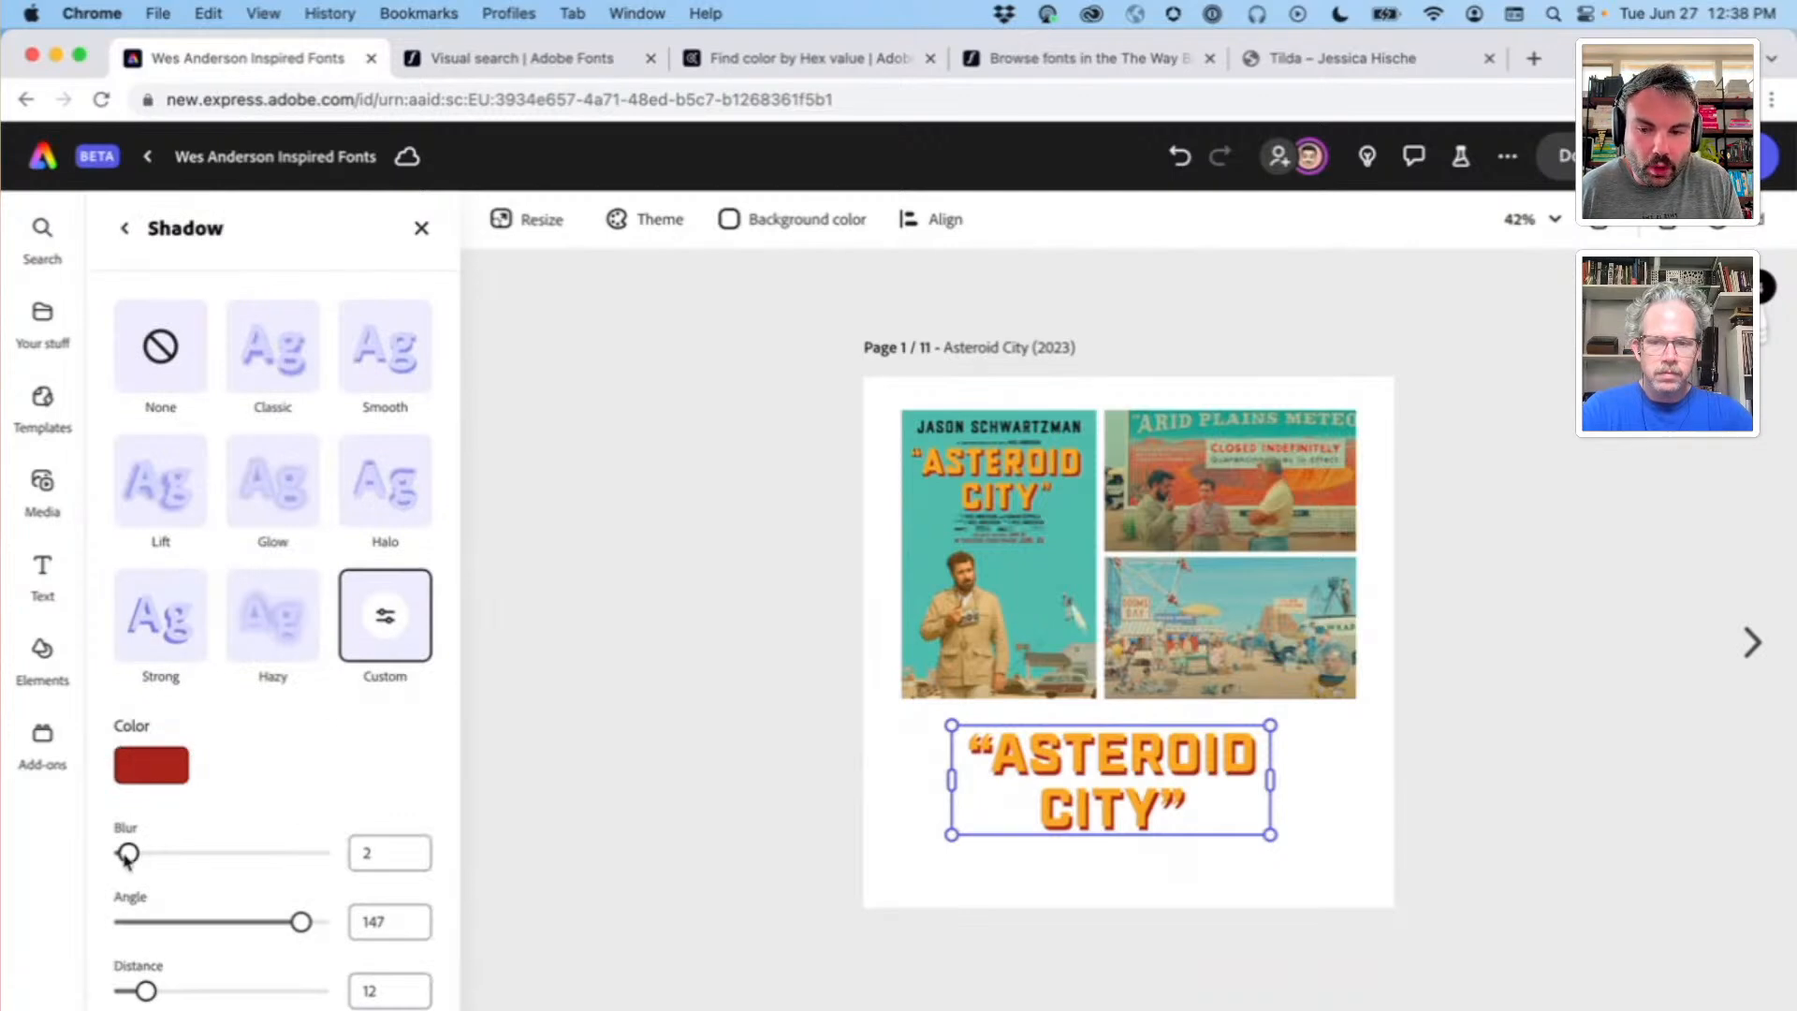
pyautogui.moveTo(128, 853); pyautogui.dragTo(85, 858)
pyautogui.moveTo(301, 922)
pyautogui.mouseDown()
pyautogui.moveTo(273, 923)
pyautogui.moveTo(290, 923)
pyautogui.mouseUp()
pyautogui.click(539, 765)
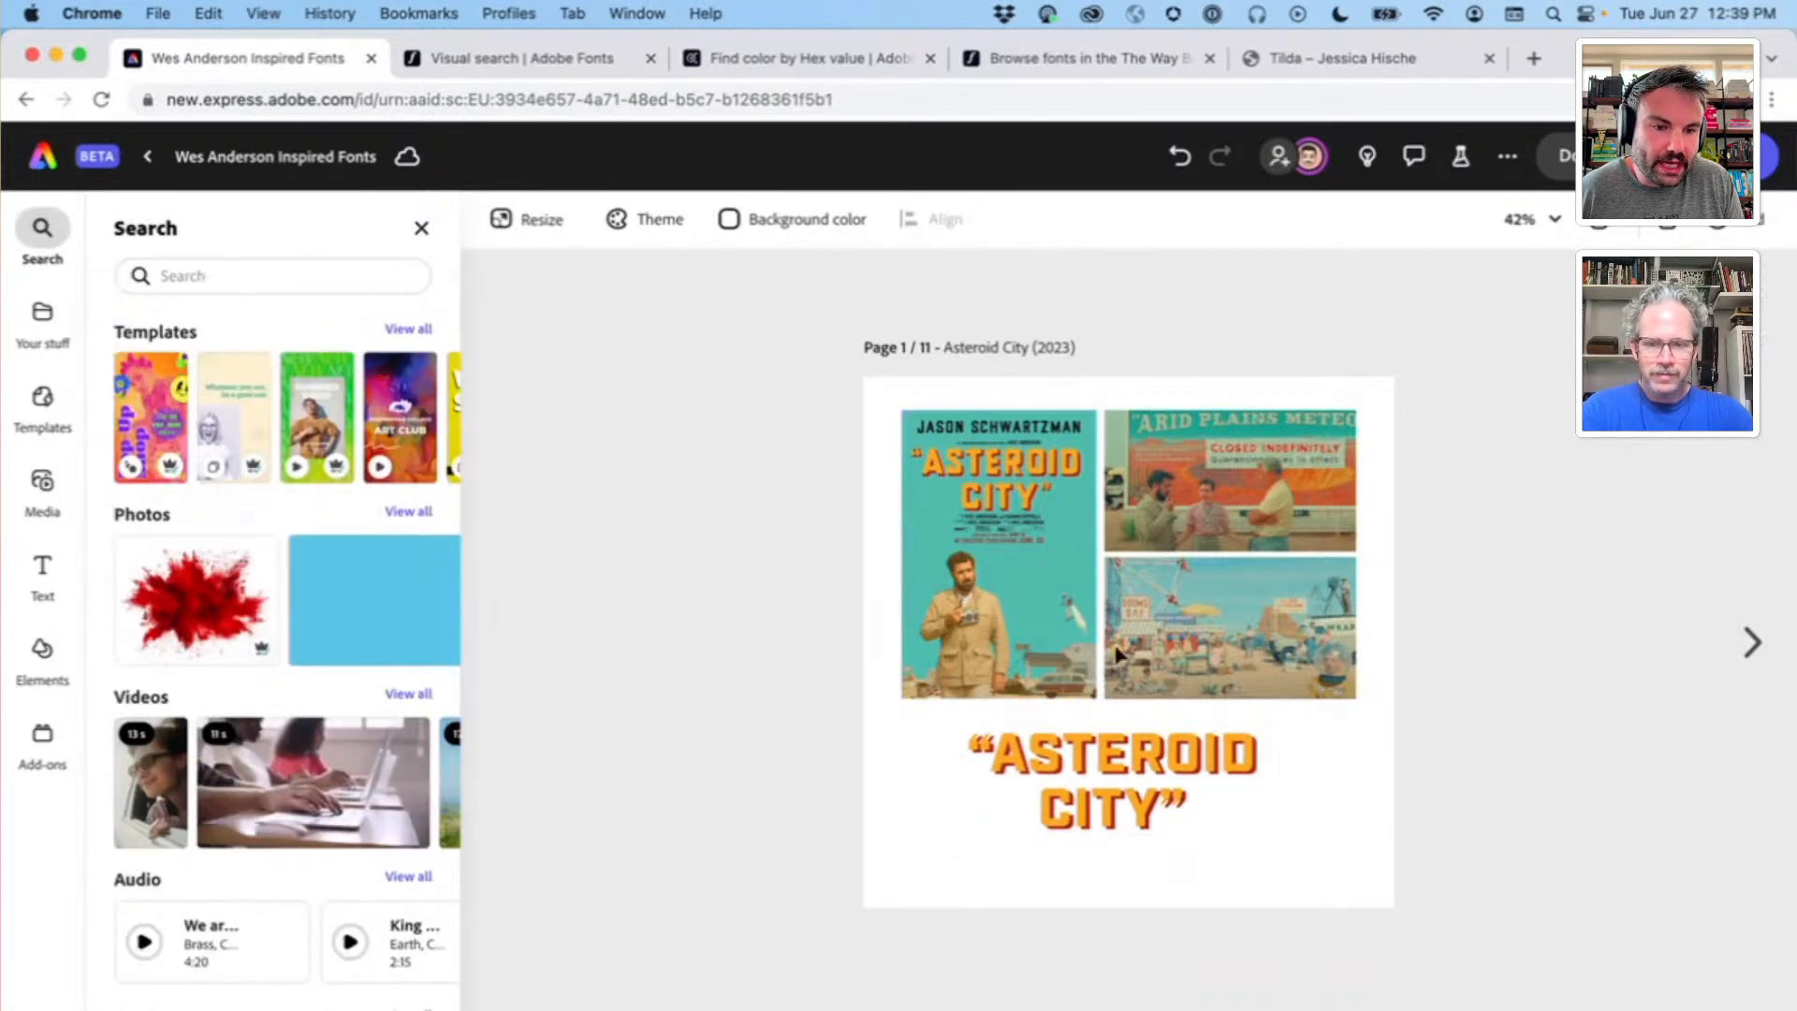
pyautogui.scroll(2, 1450, 679)
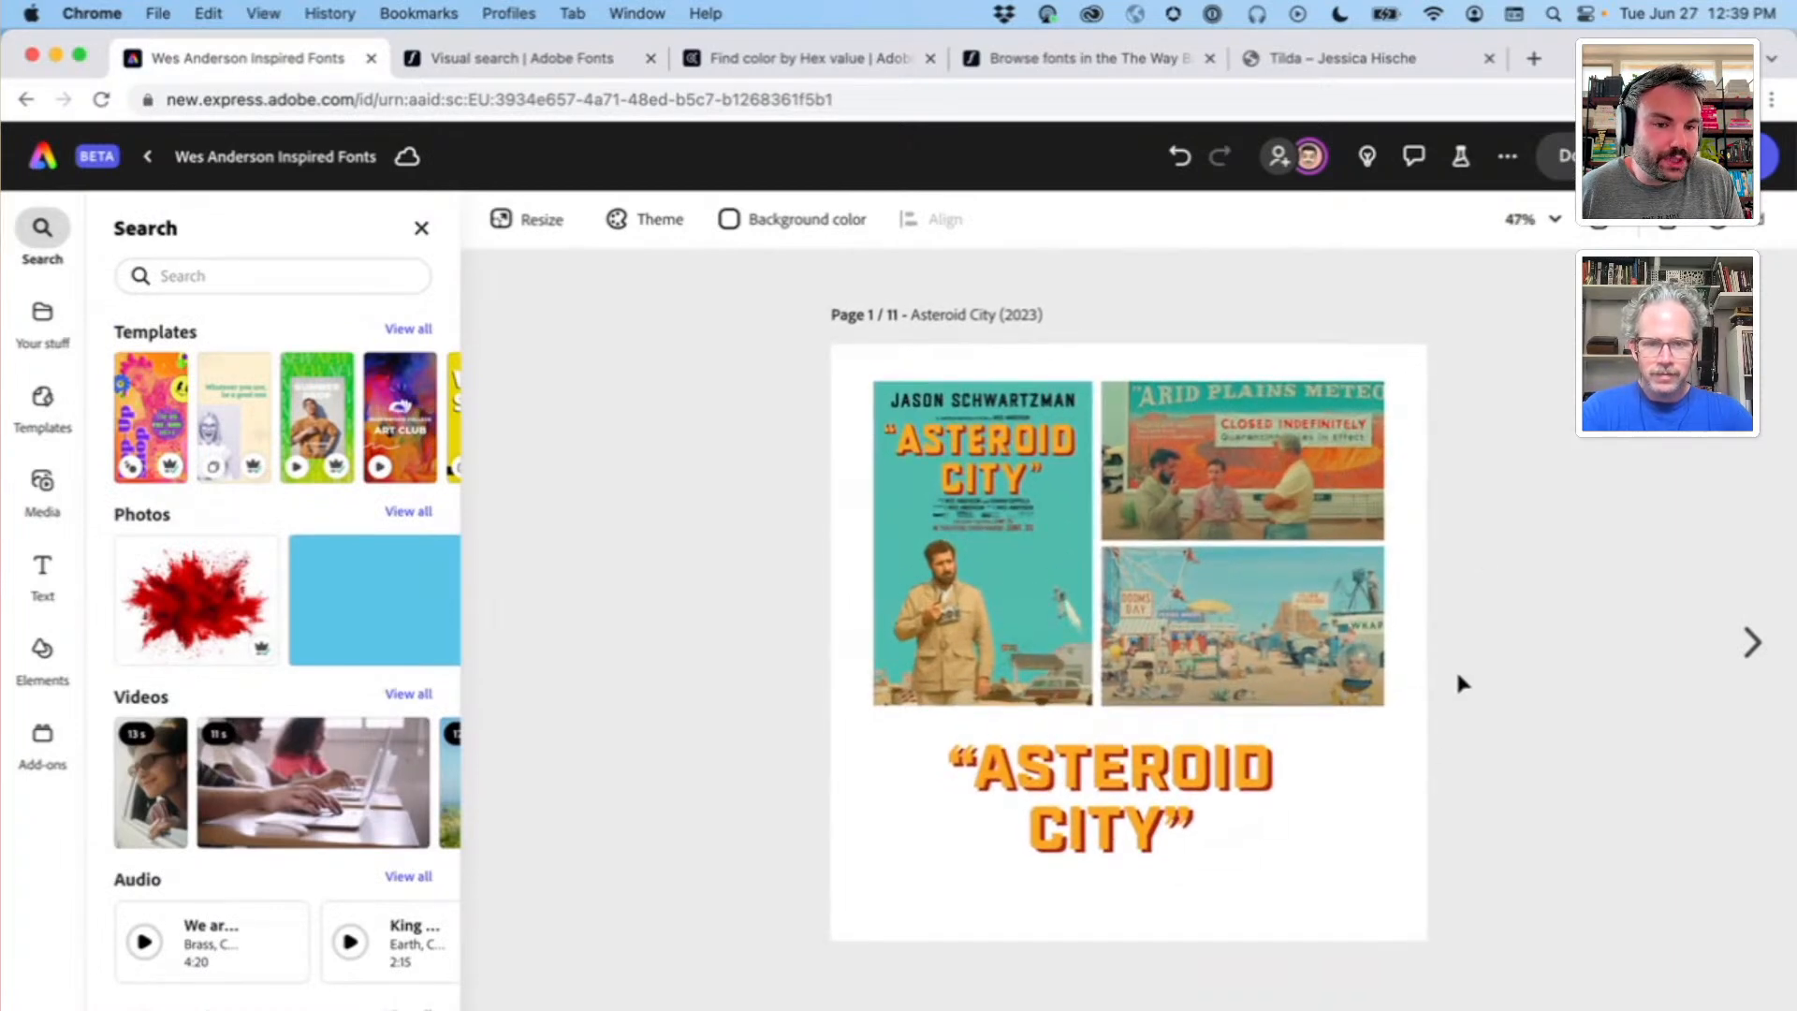
# Step: Leave the current document and open the recent Wes Anderson Animation project, viewing its opening white quote scene
pyautogui.click(152, 156)
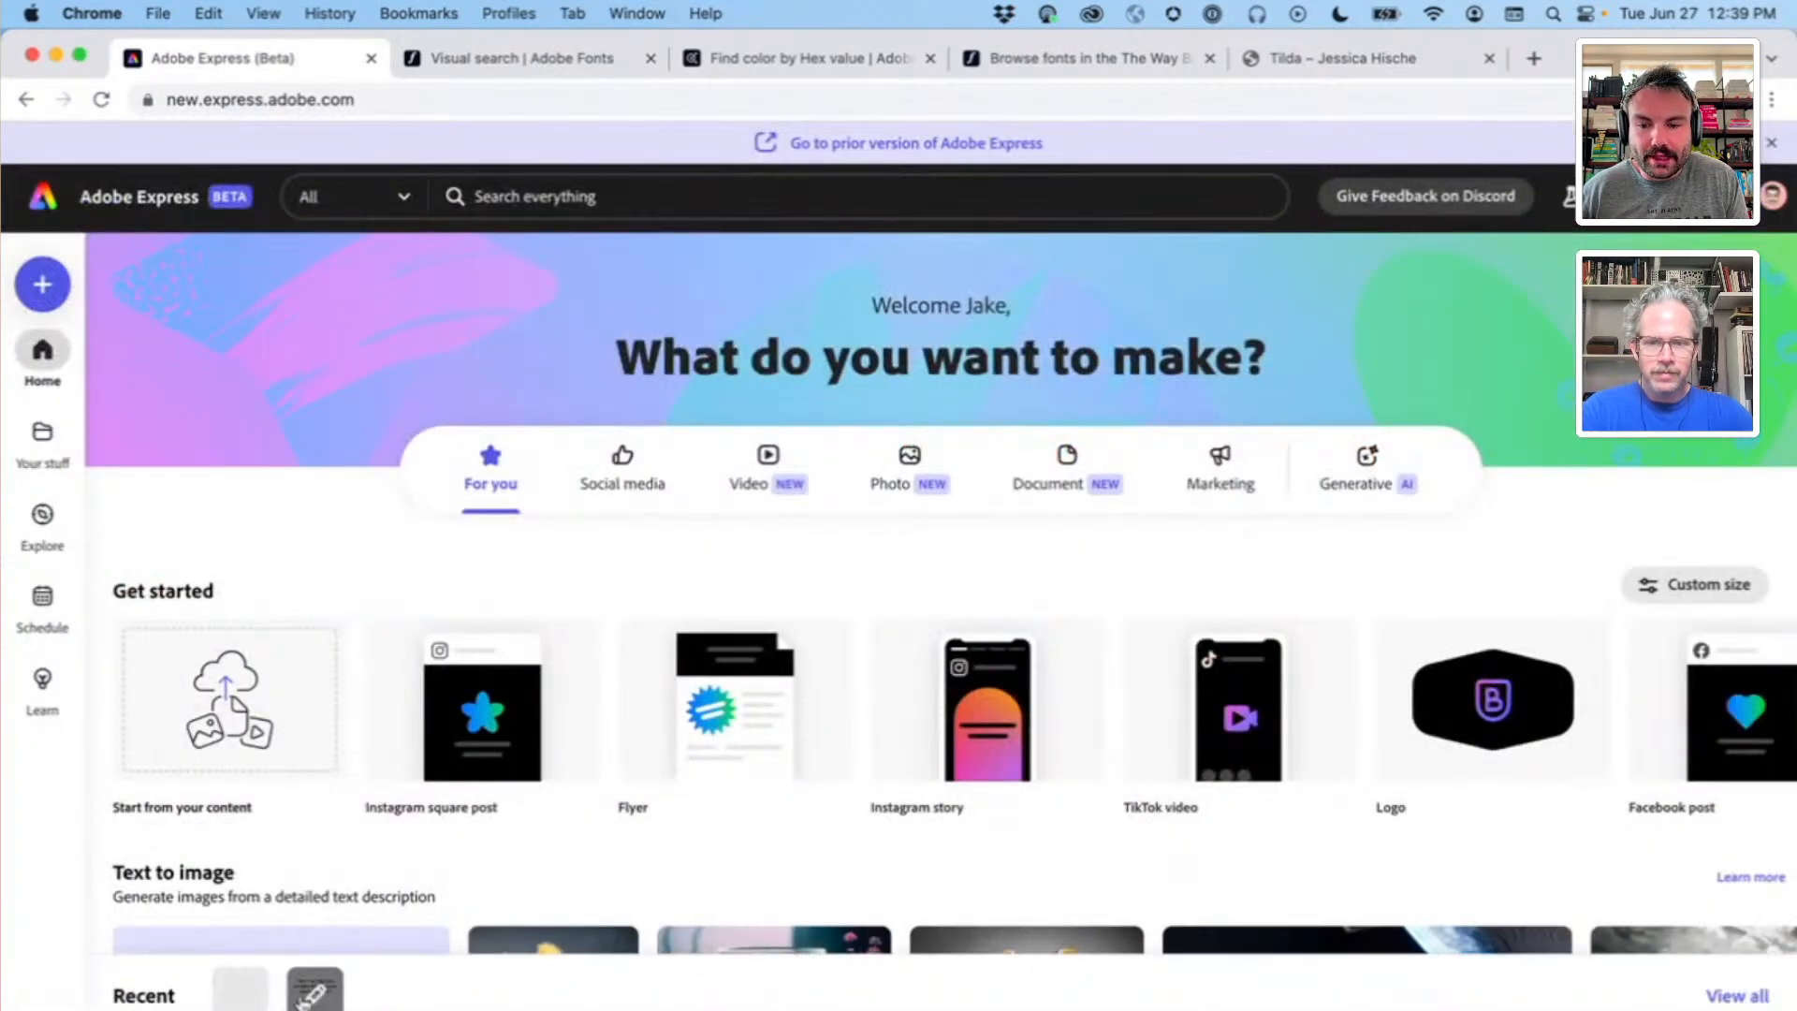
pyautogui.click(317, 994)
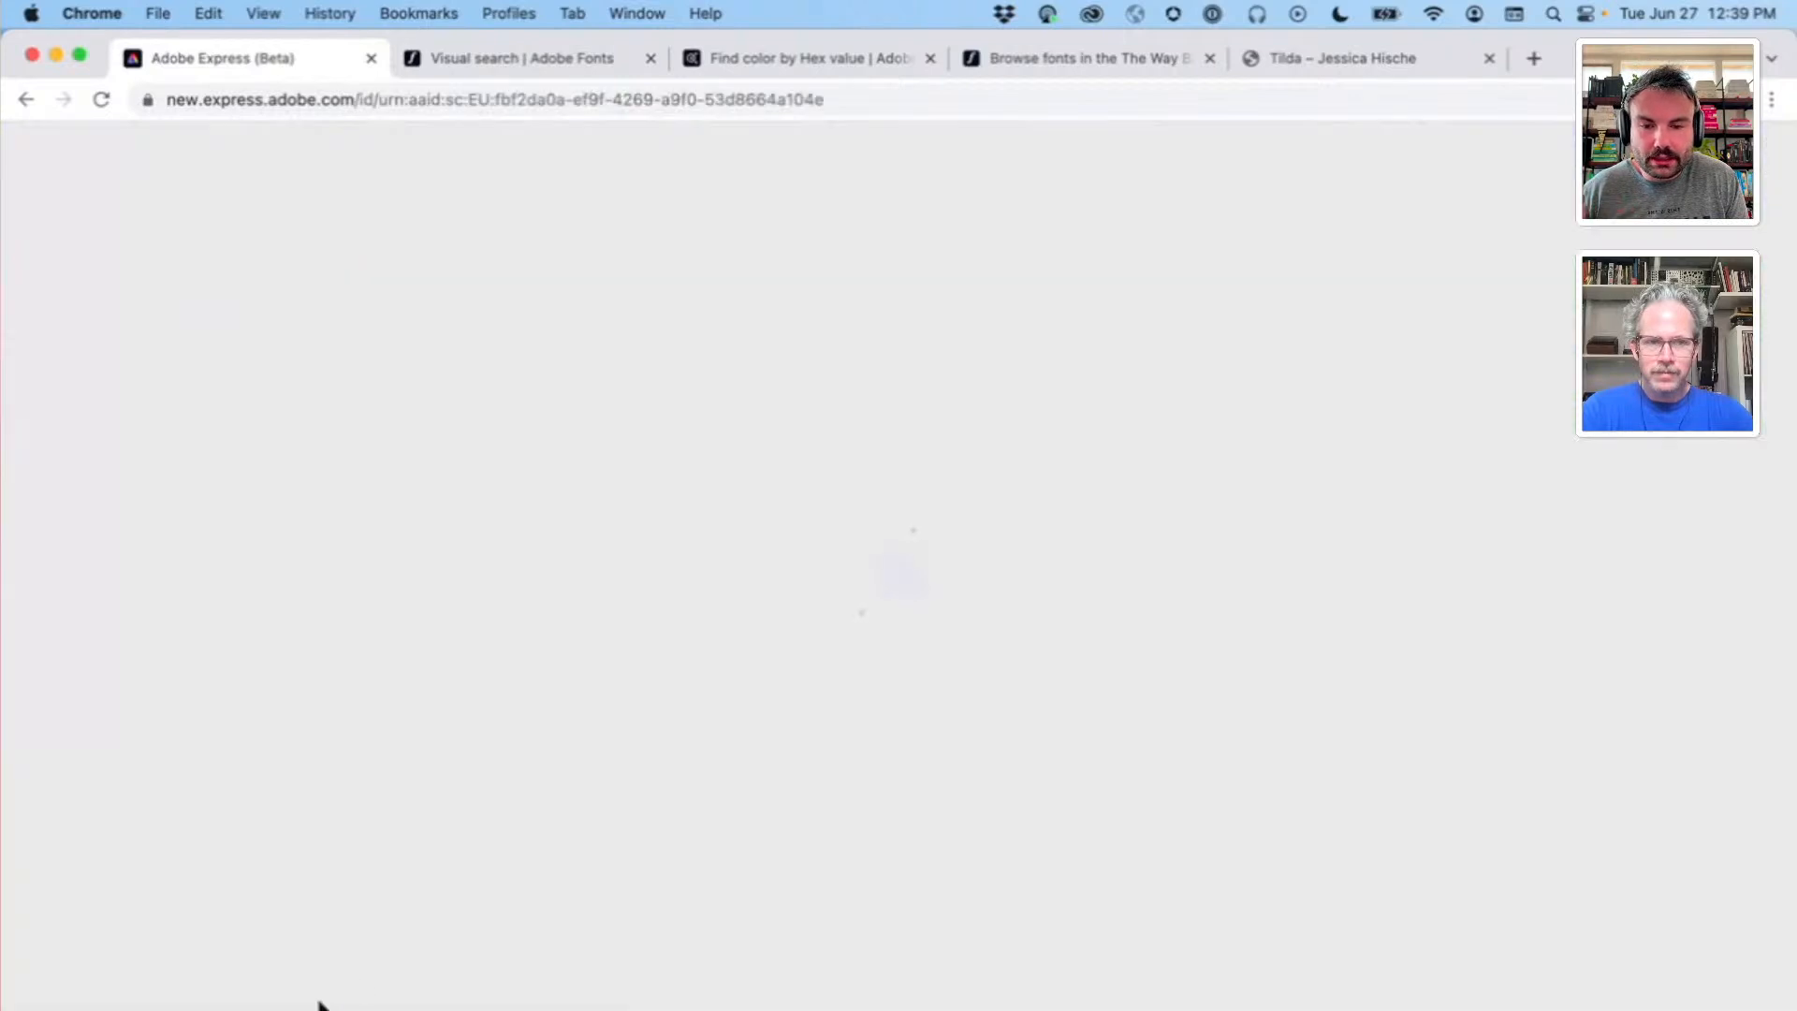
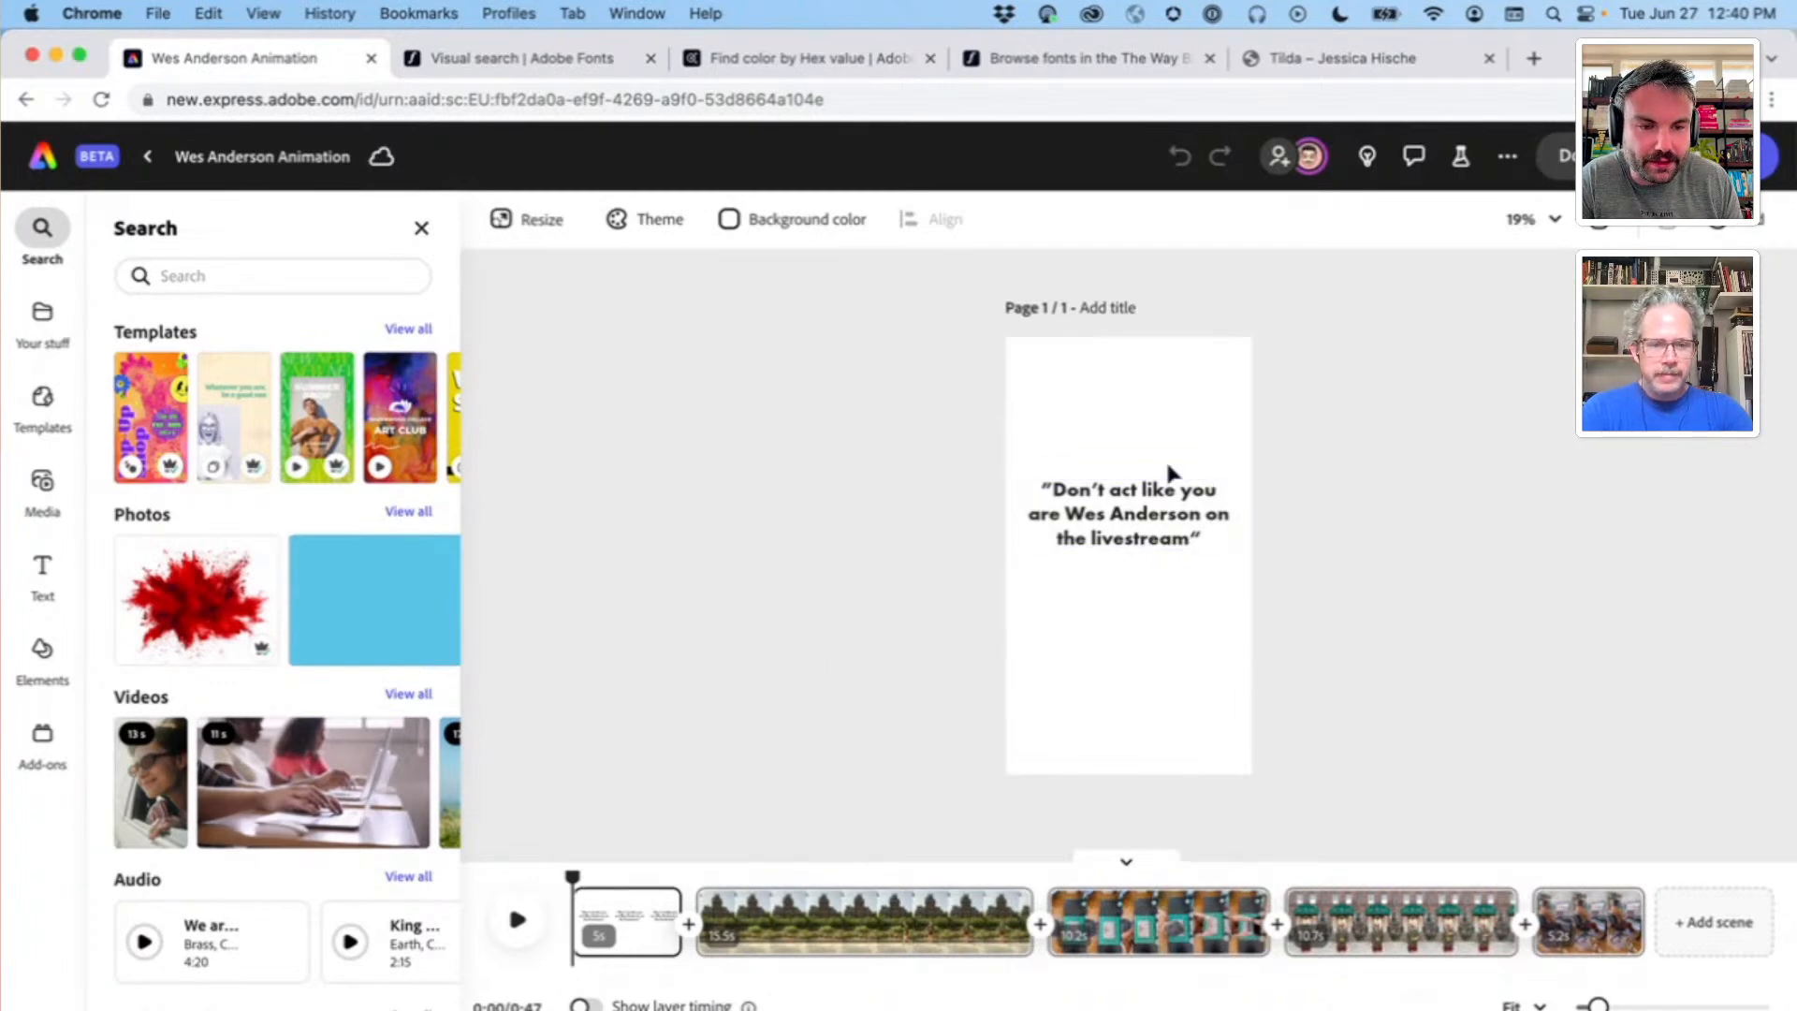
pyautogui.scroll(5, 1166, 468)
pyautogui.scroll(-2, 1441, 417)
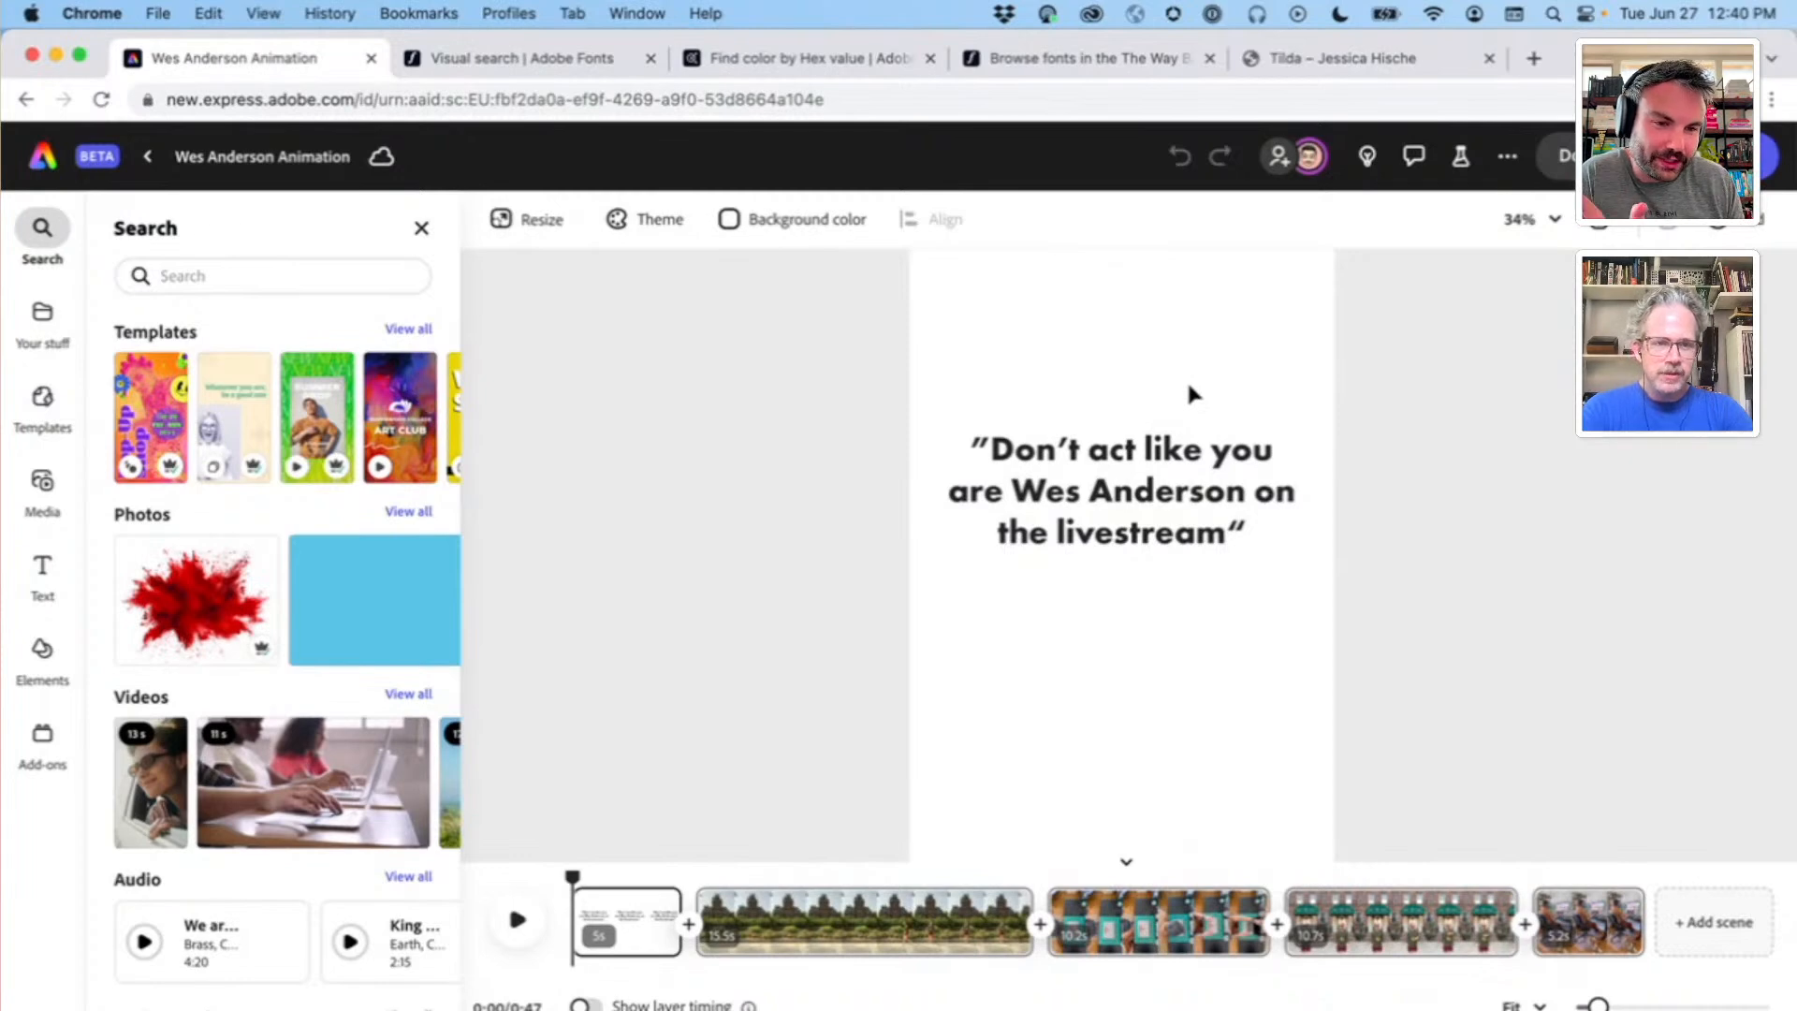
pyautogui.scroll(-3, 1187, 379)
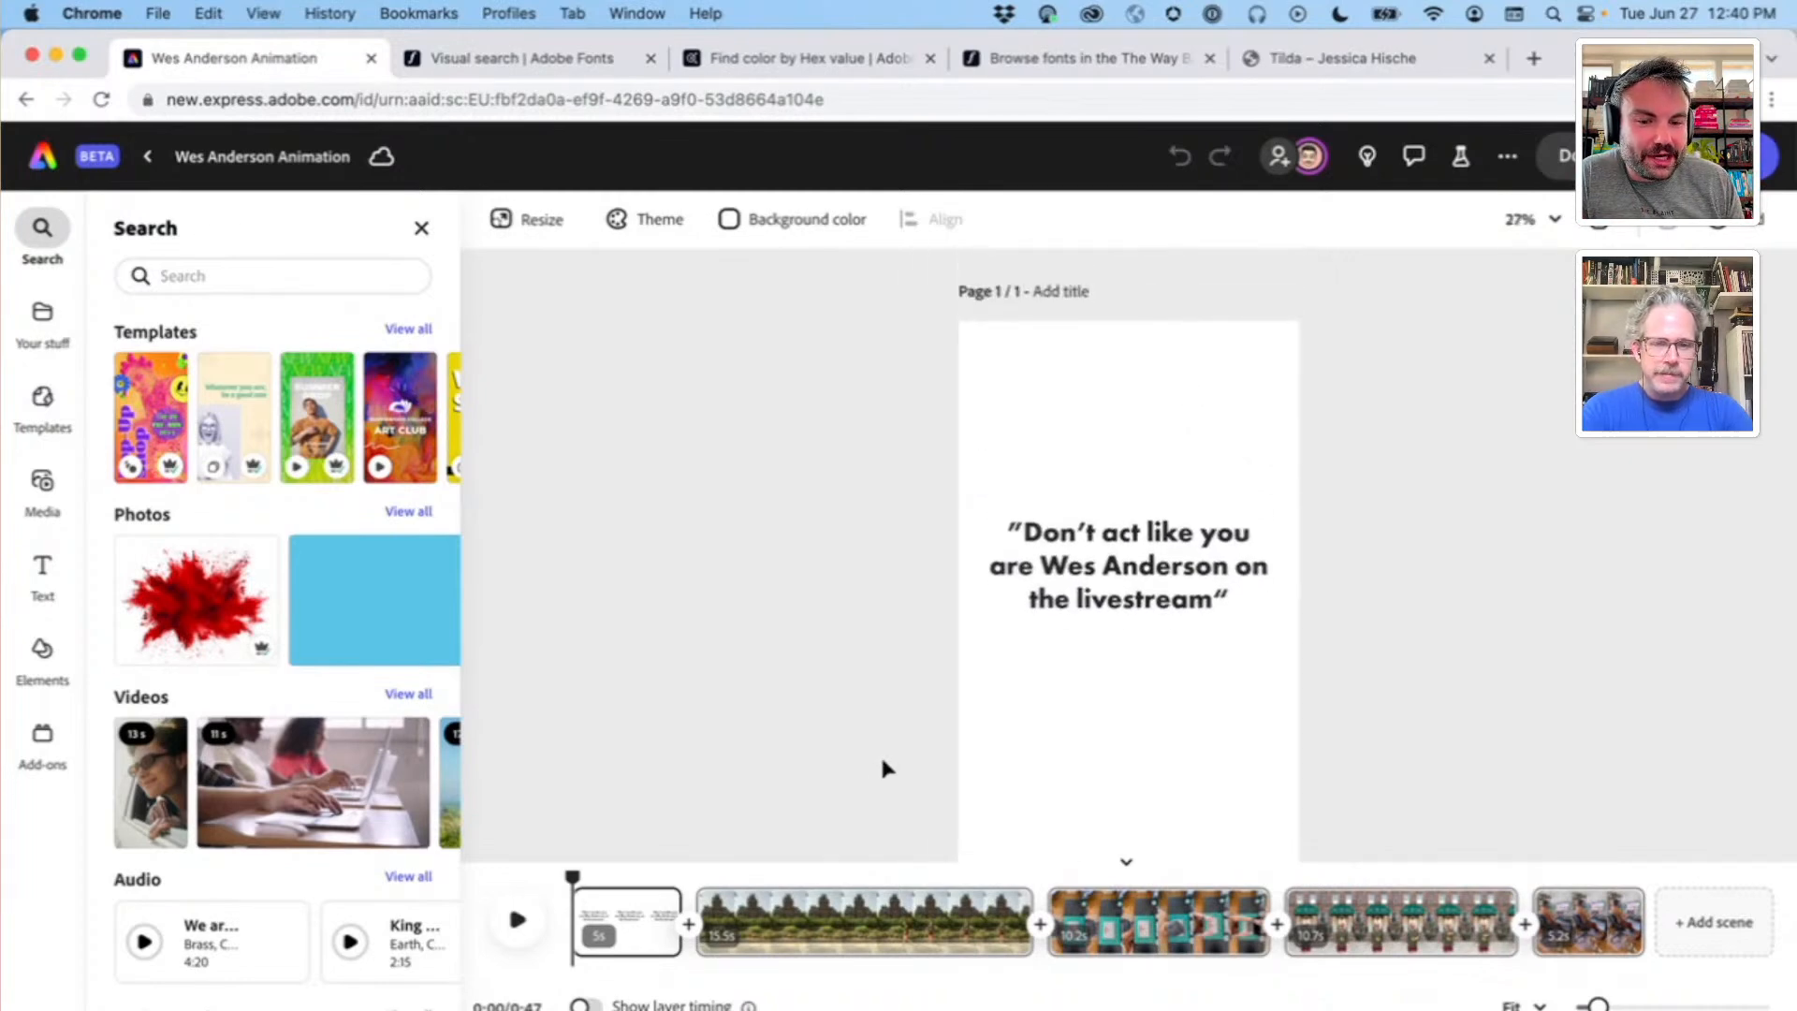
# Step: Split the 15.5 s building video scene in two at the 0:11 mark of the timeline
pyautogui.click(770, 924)
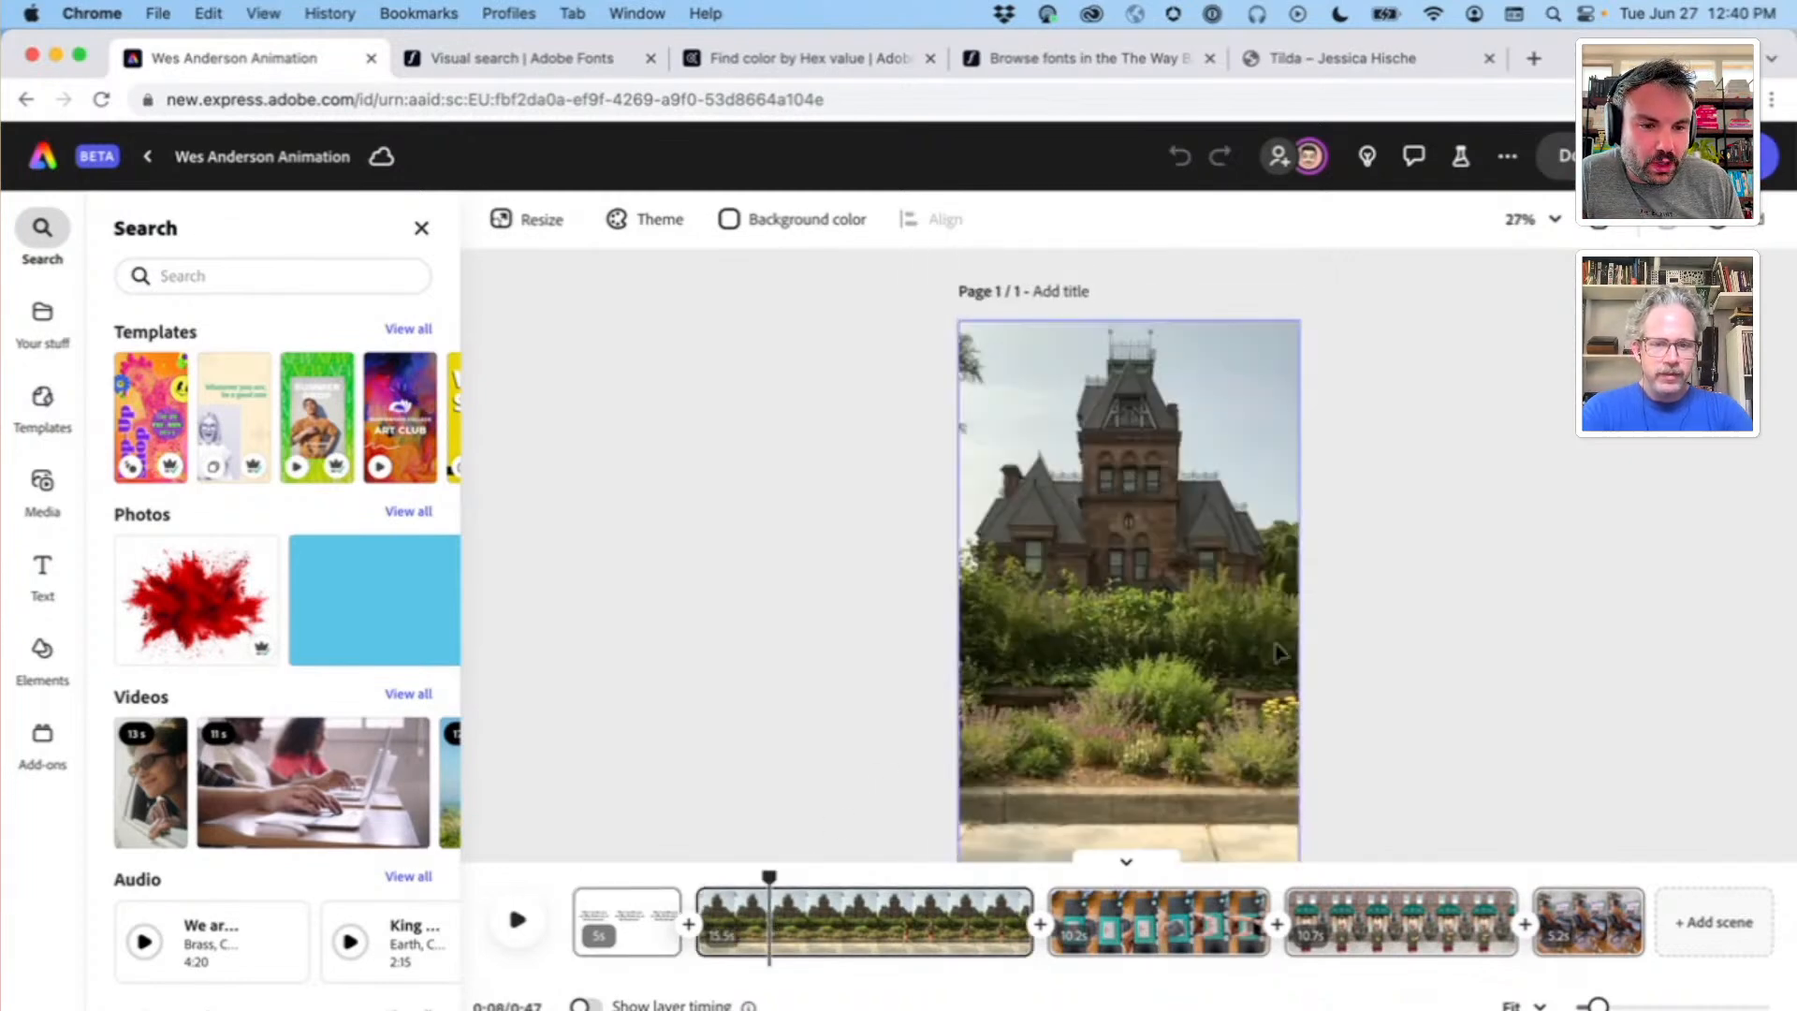
pyautogui.scroll(-2, 1292, 634)
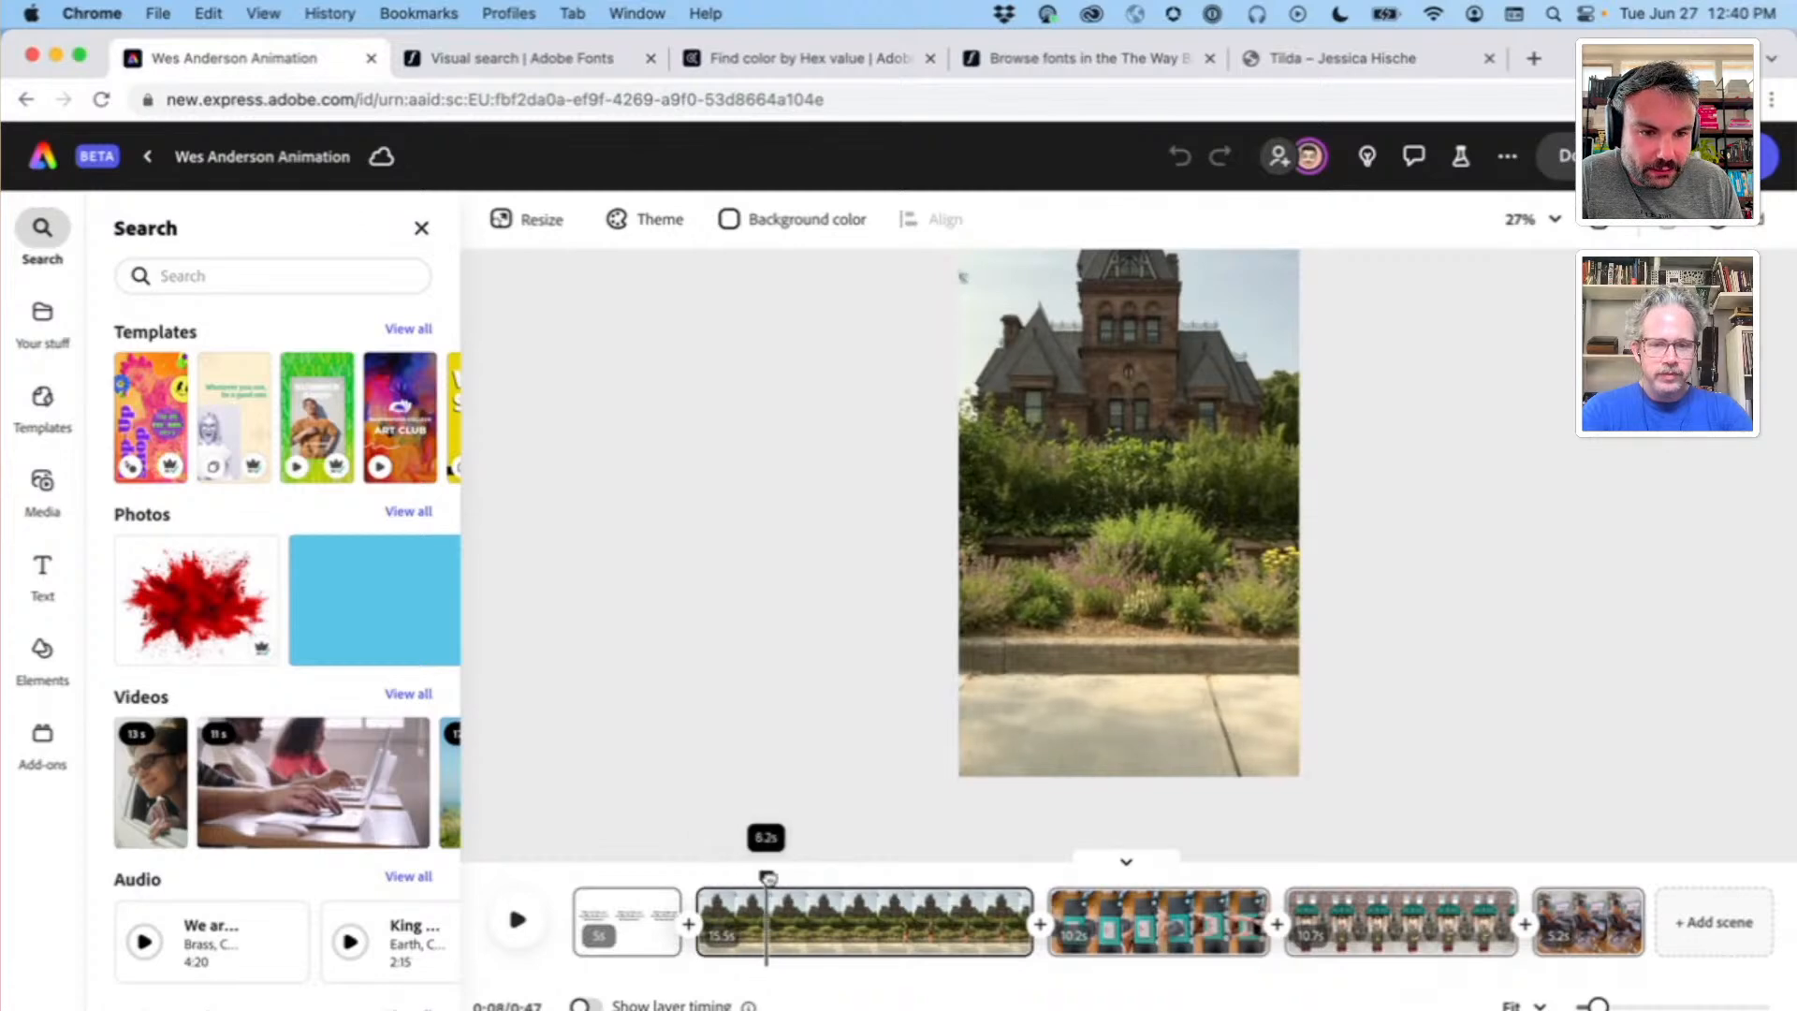
pyautogui.moveTo(768, 877); pyautogui.dragTo(819, 877)
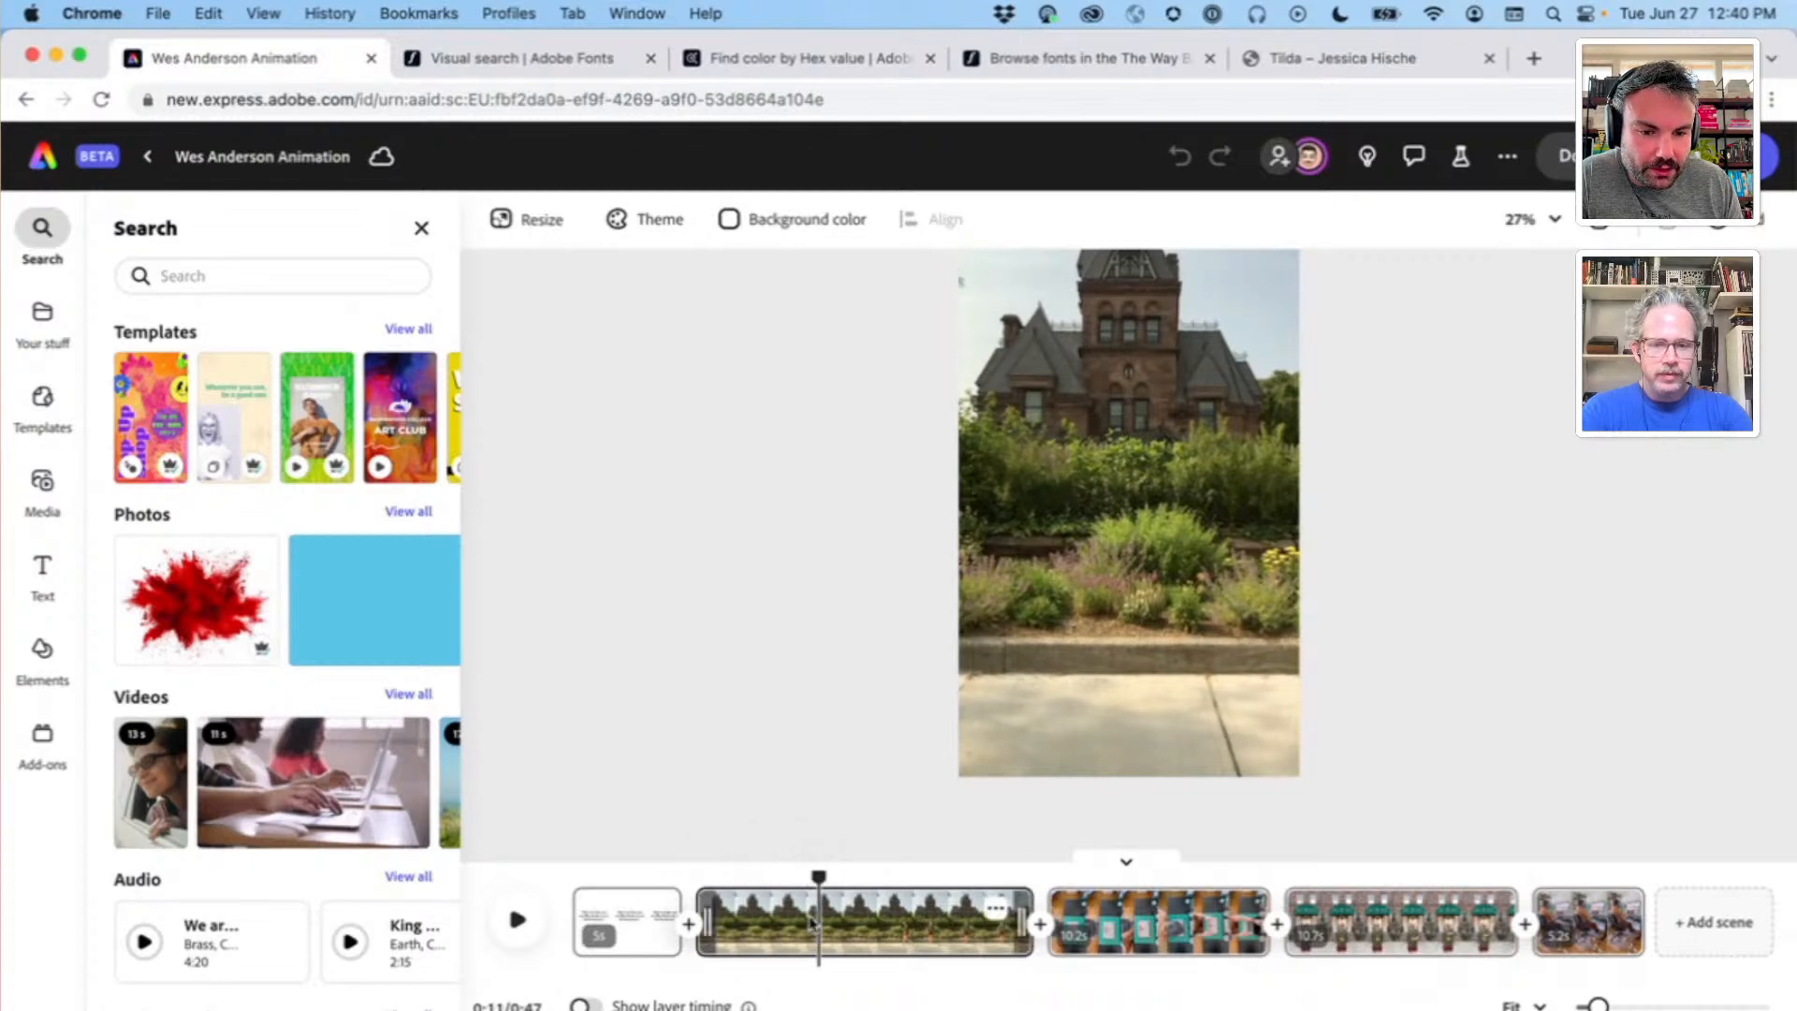
pyautogui.rightClick(811, 922)
pyautogui.click(813, 847)
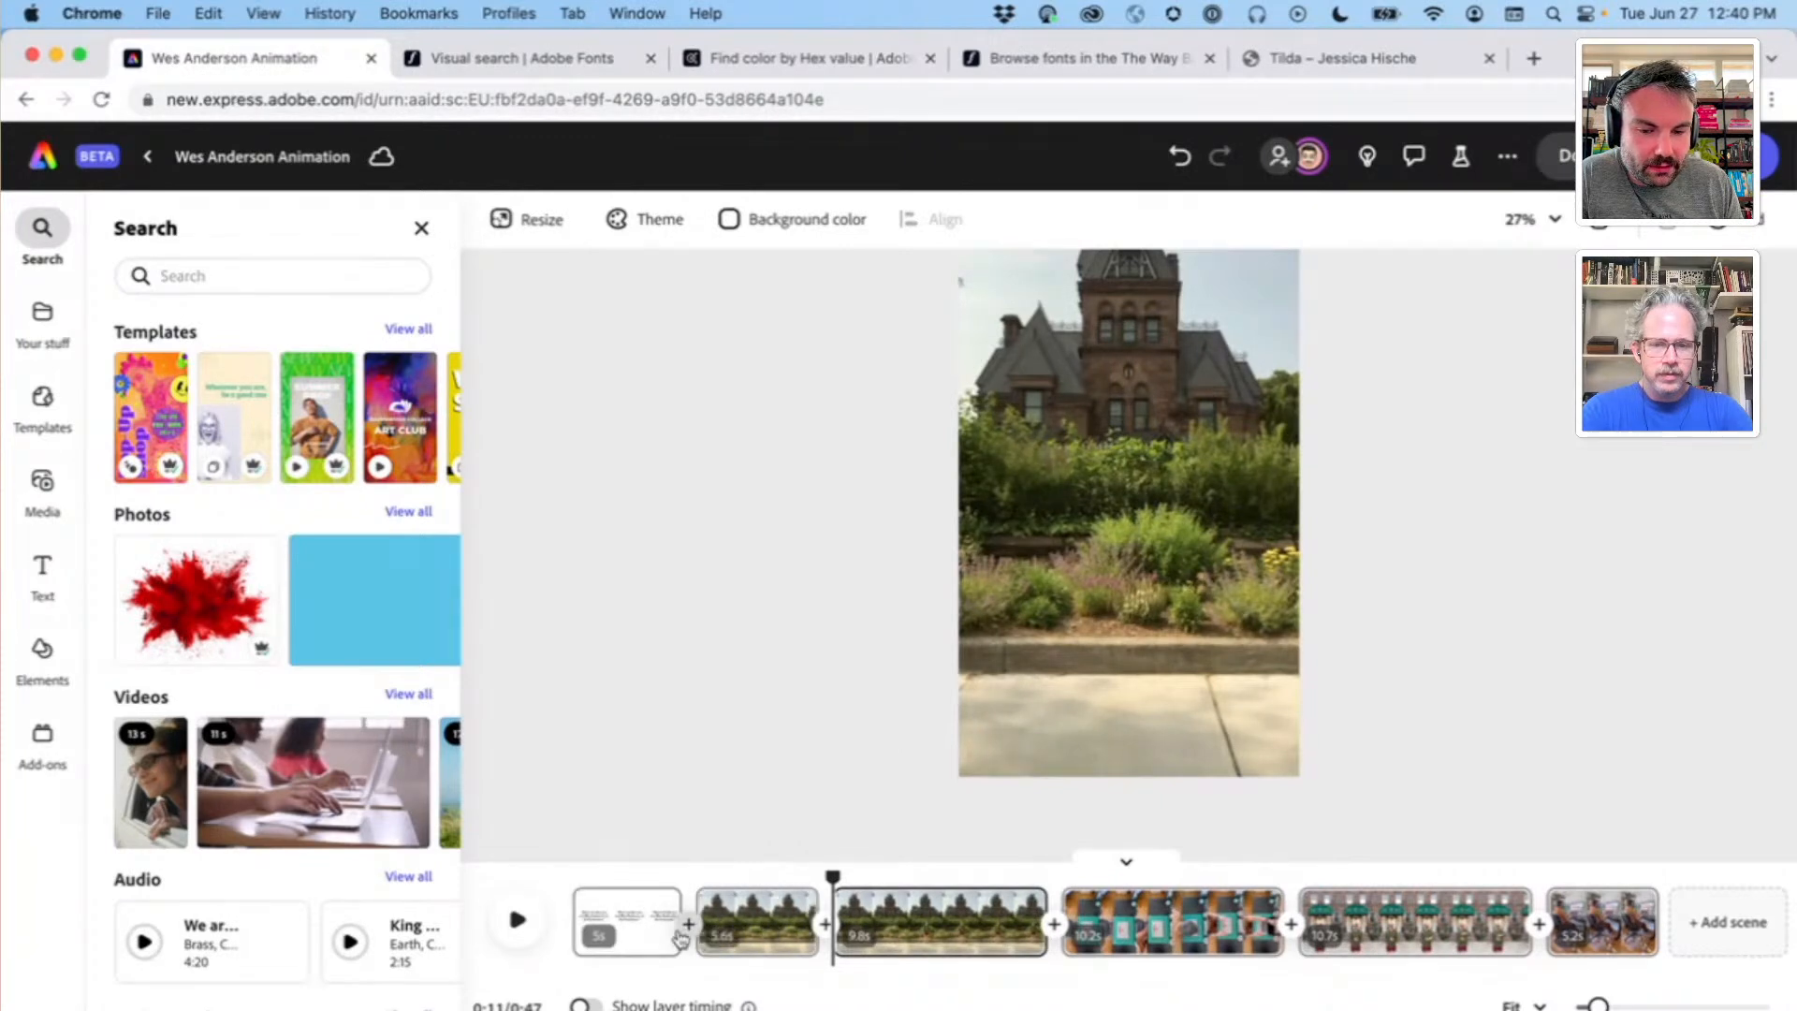
# Step: Reload the document and copy the "Don't act like you are Wes Anderson on the livestream" text onto the 5.6 s building scene
pyautogui.click(613, 927)
pyautogui.click(1119, 445)
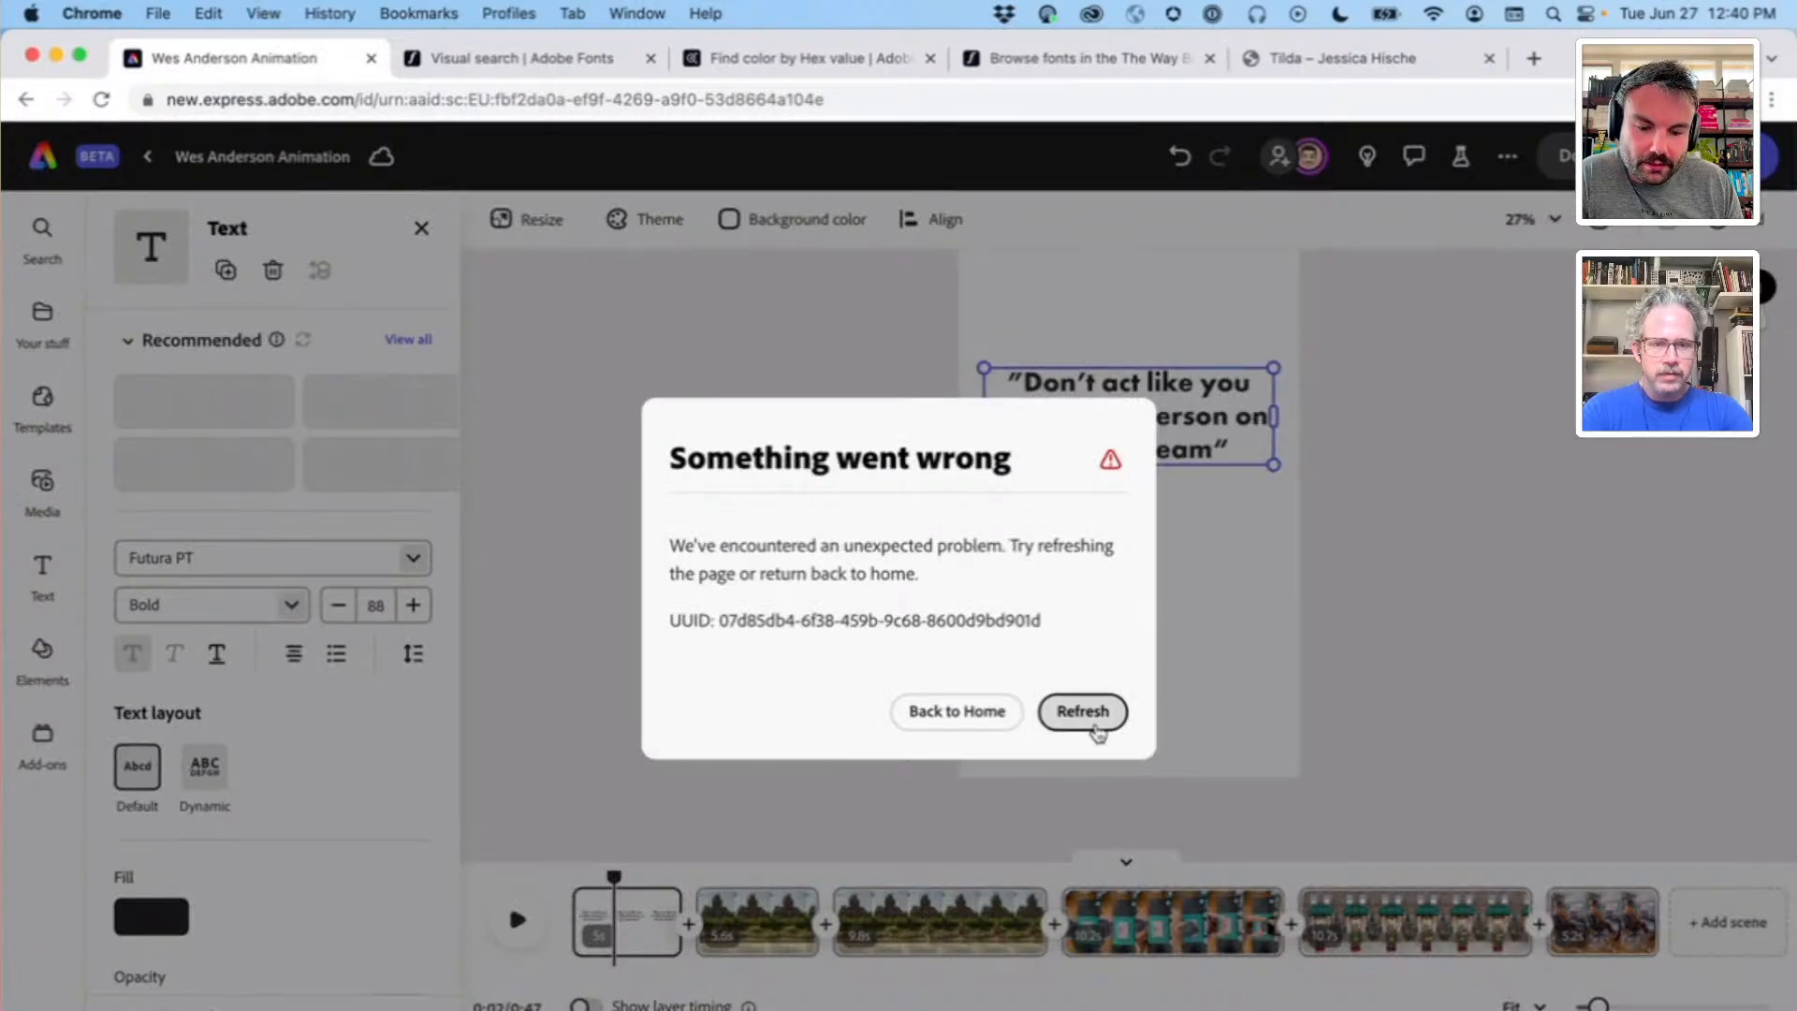
pyautogui.click(1083, 711)
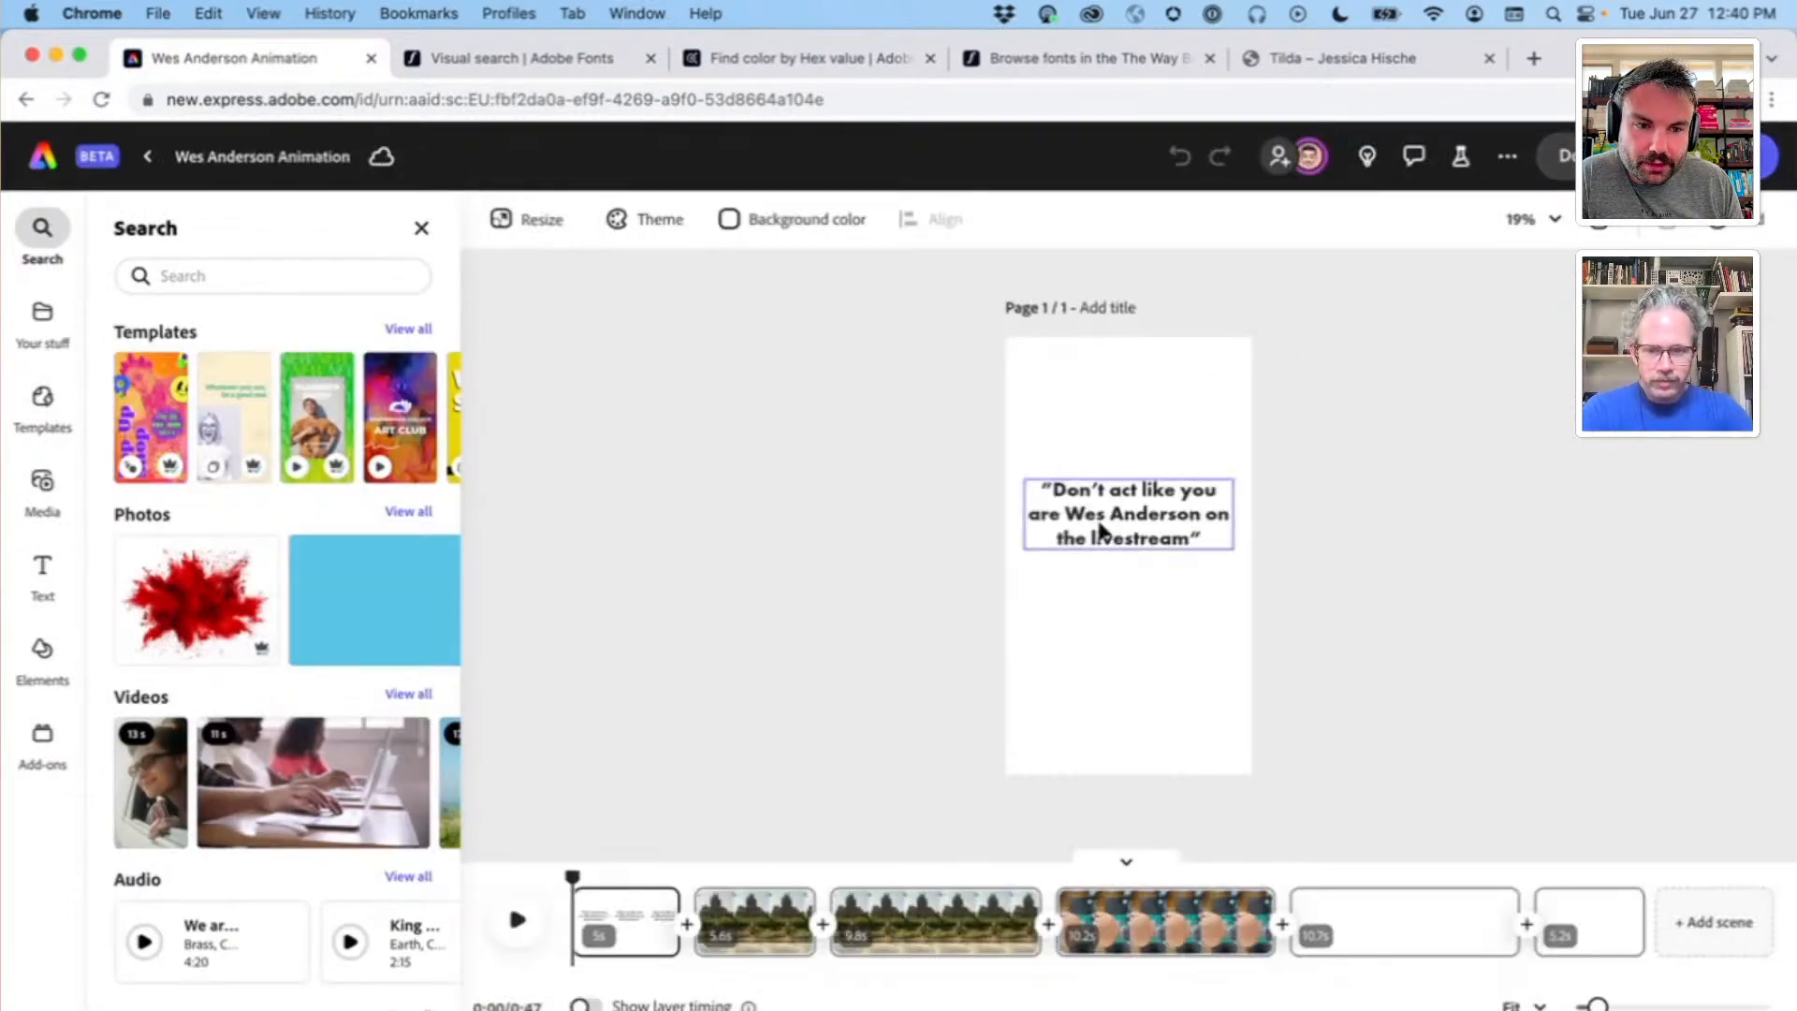
pyautogui.click(1100, 530)
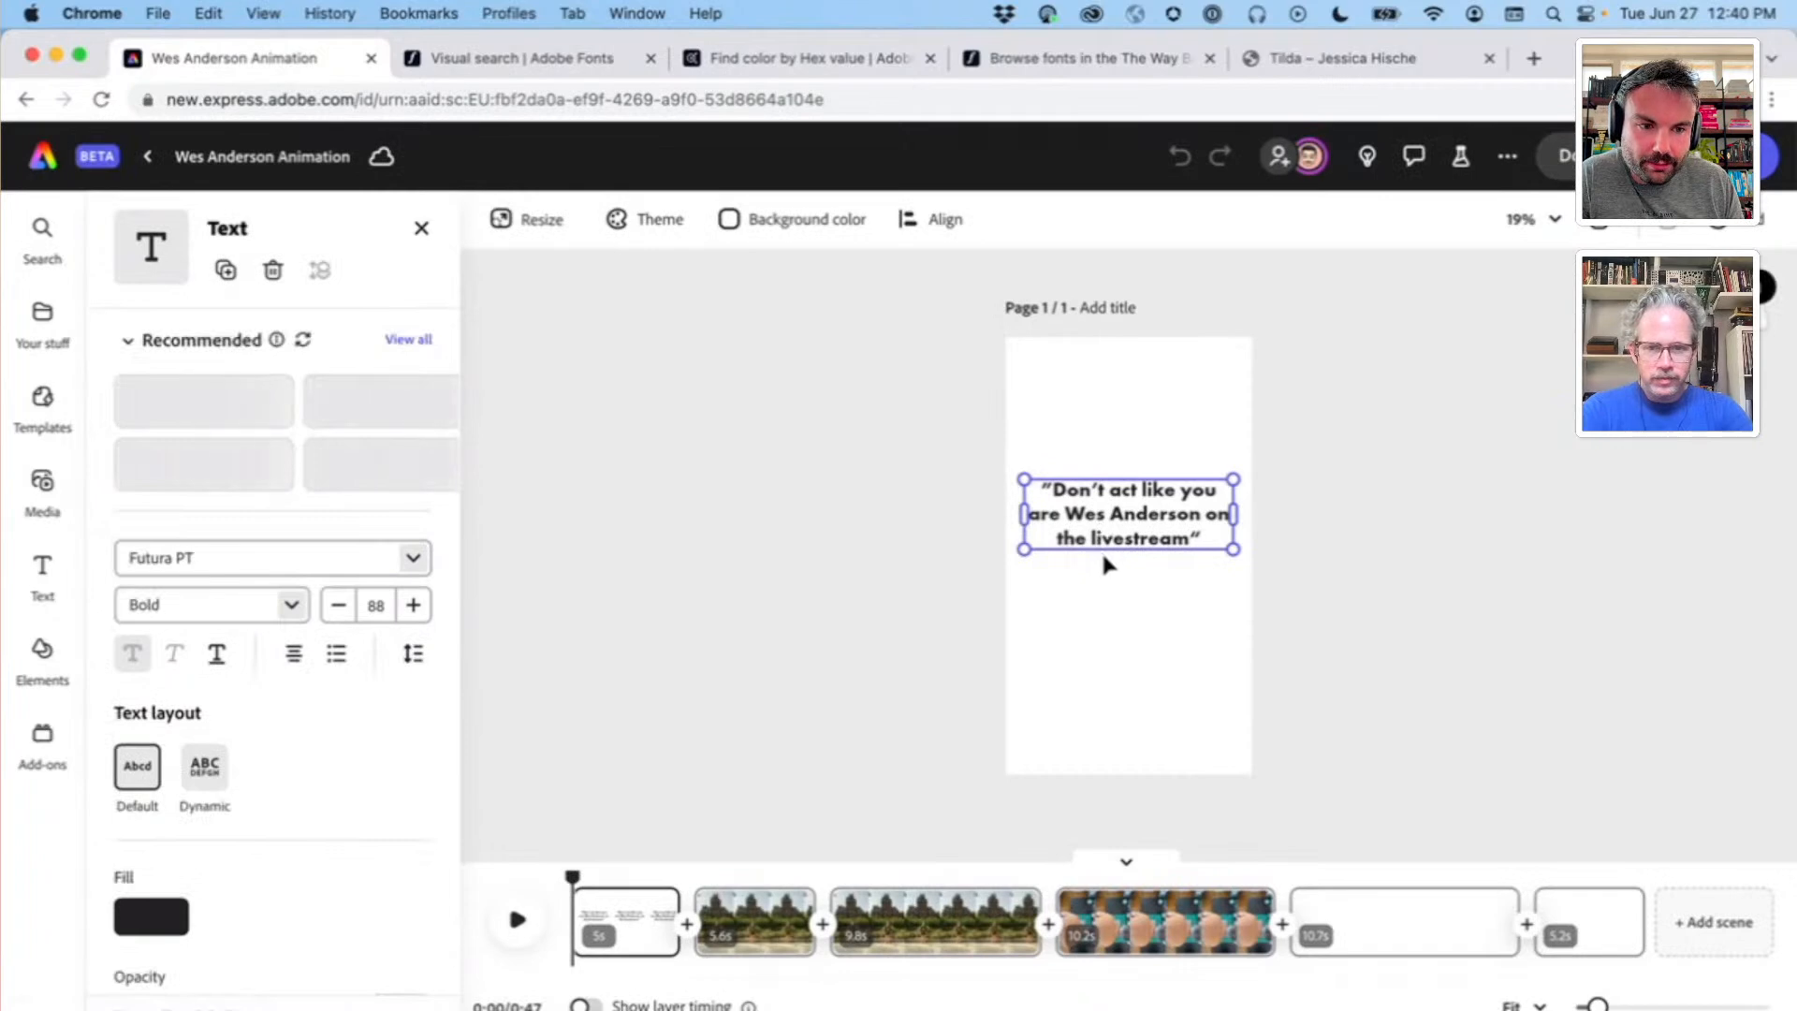
pyautogui.click(755, 915)
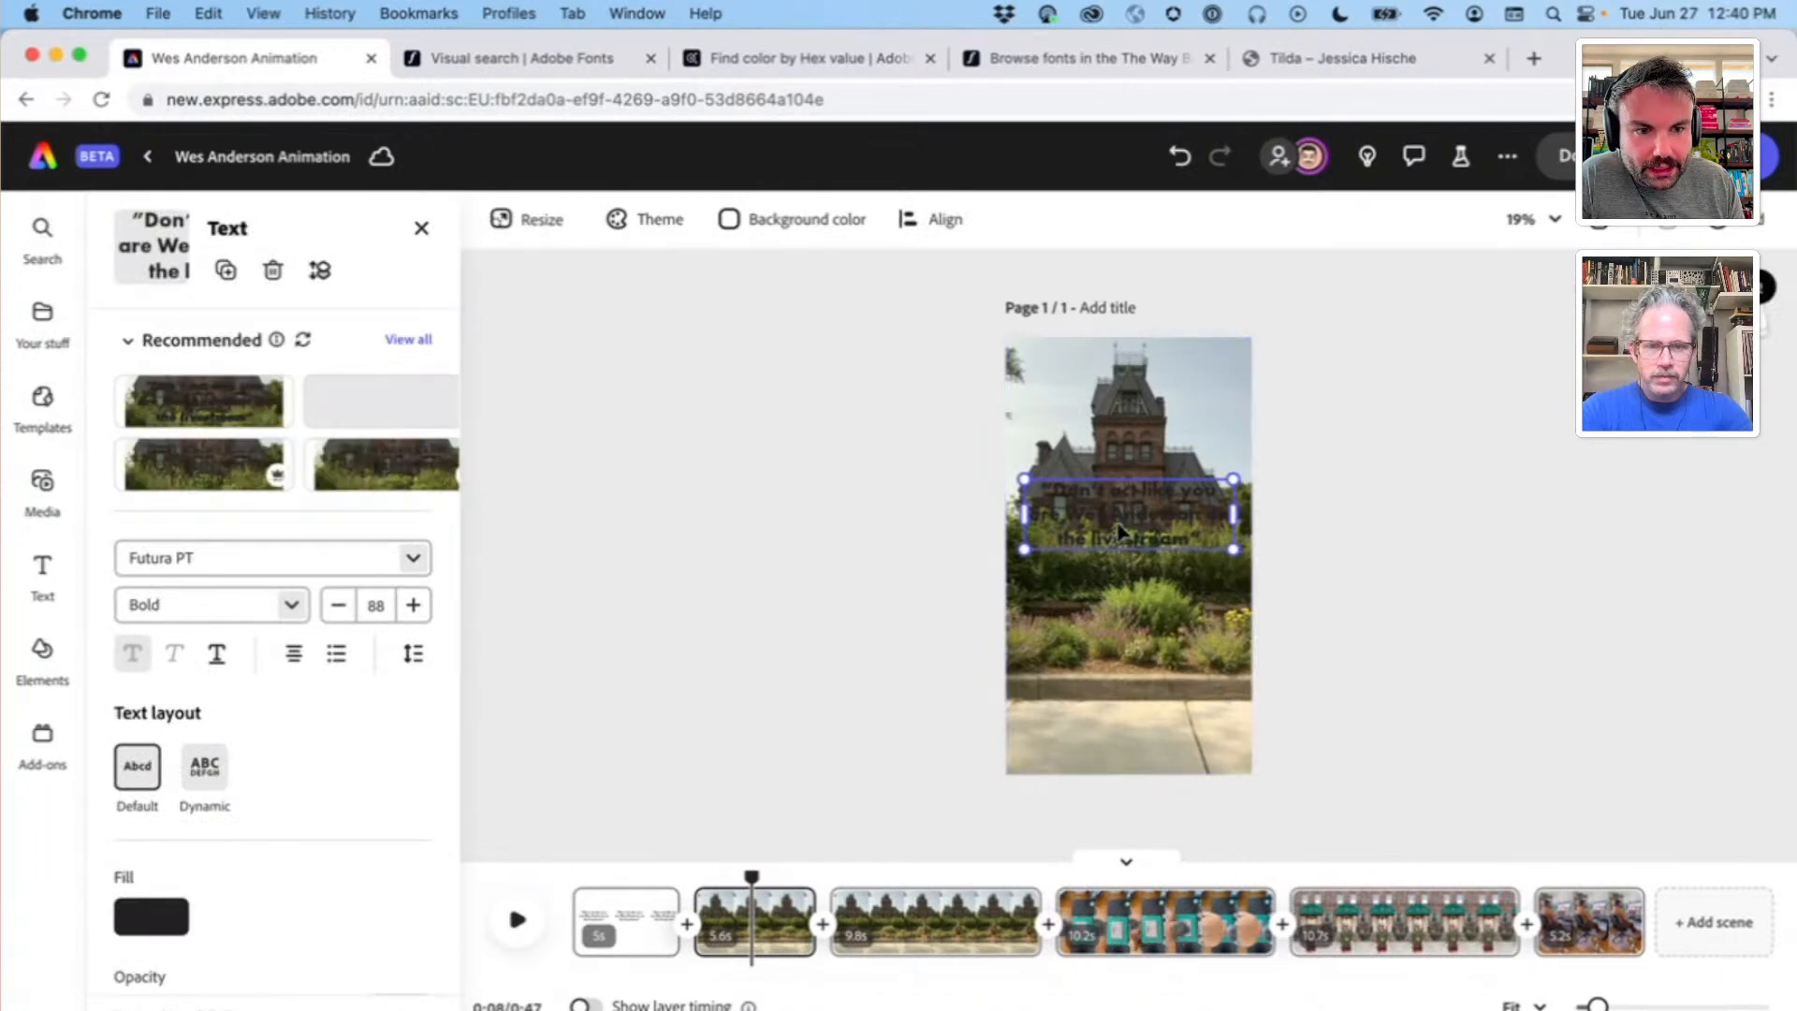
# Step: Fill the quote text on the 5.6 s building scene with white and move it slightly lower on the page
pyautogui.click(136, 921)
pyautogui.click(301, 512)
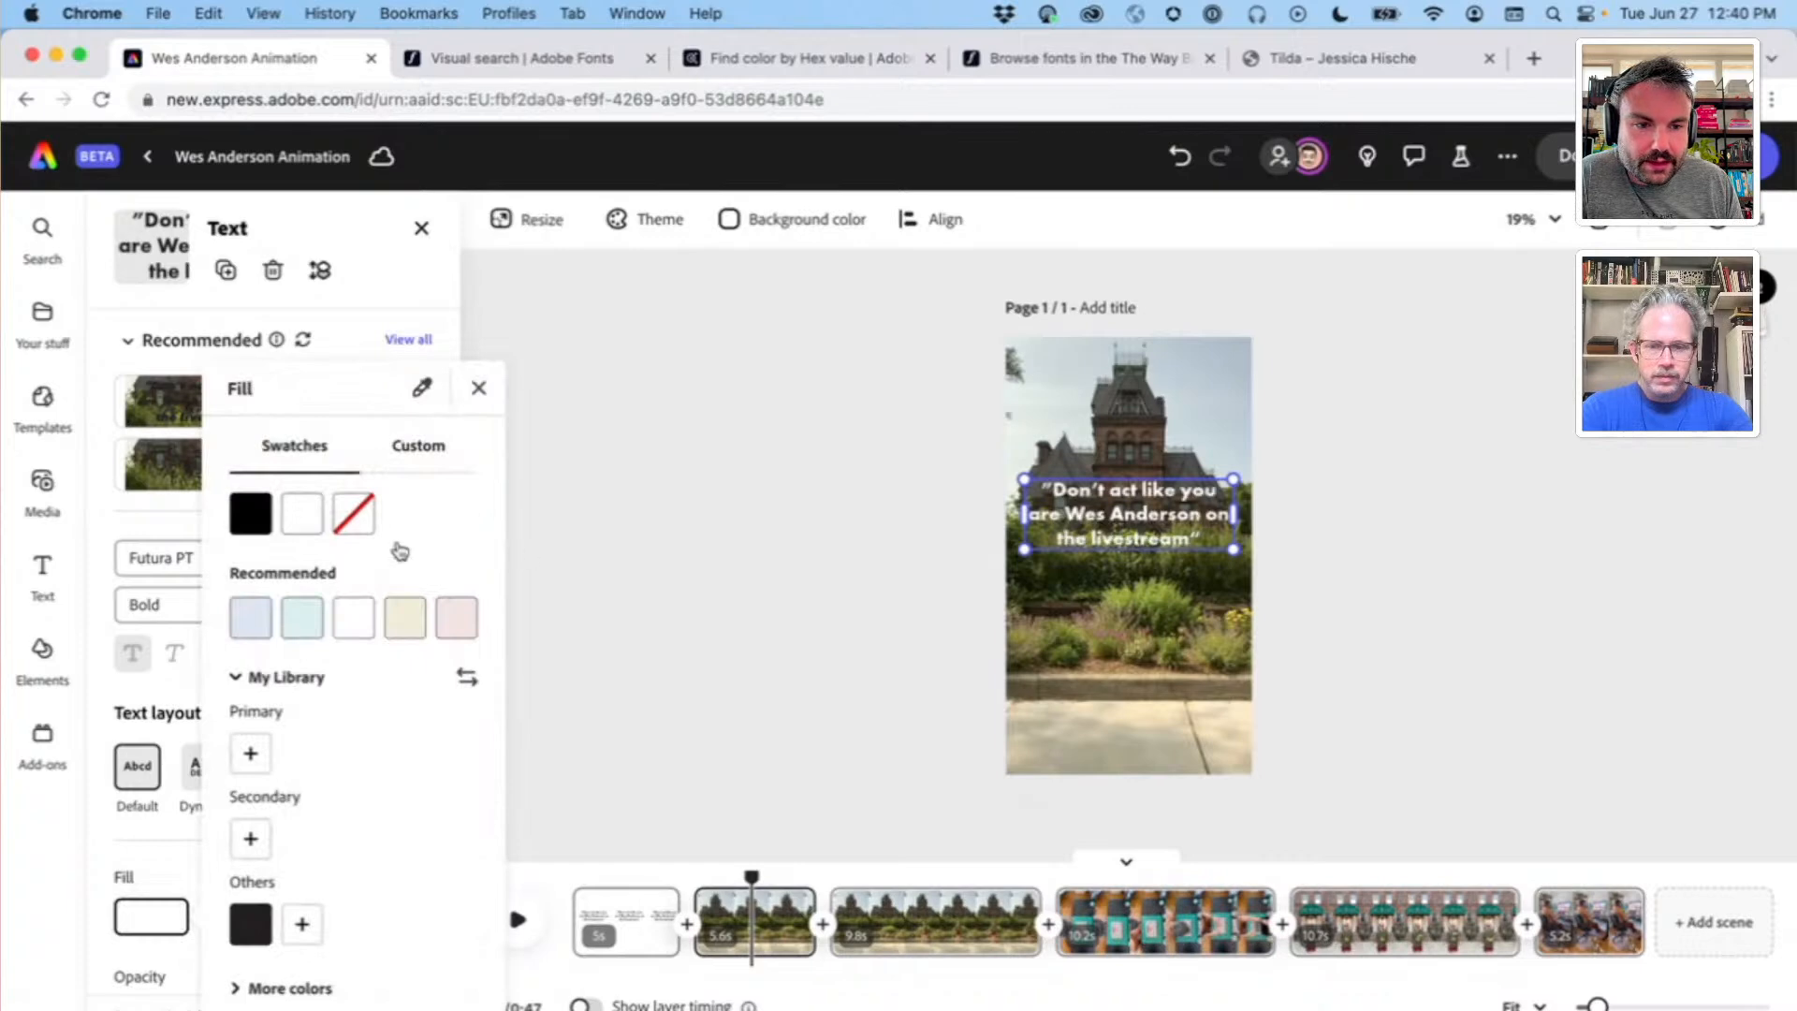
pyautogui.moveTo(1135, 528); pyautogui.dragTo(1135, 552)
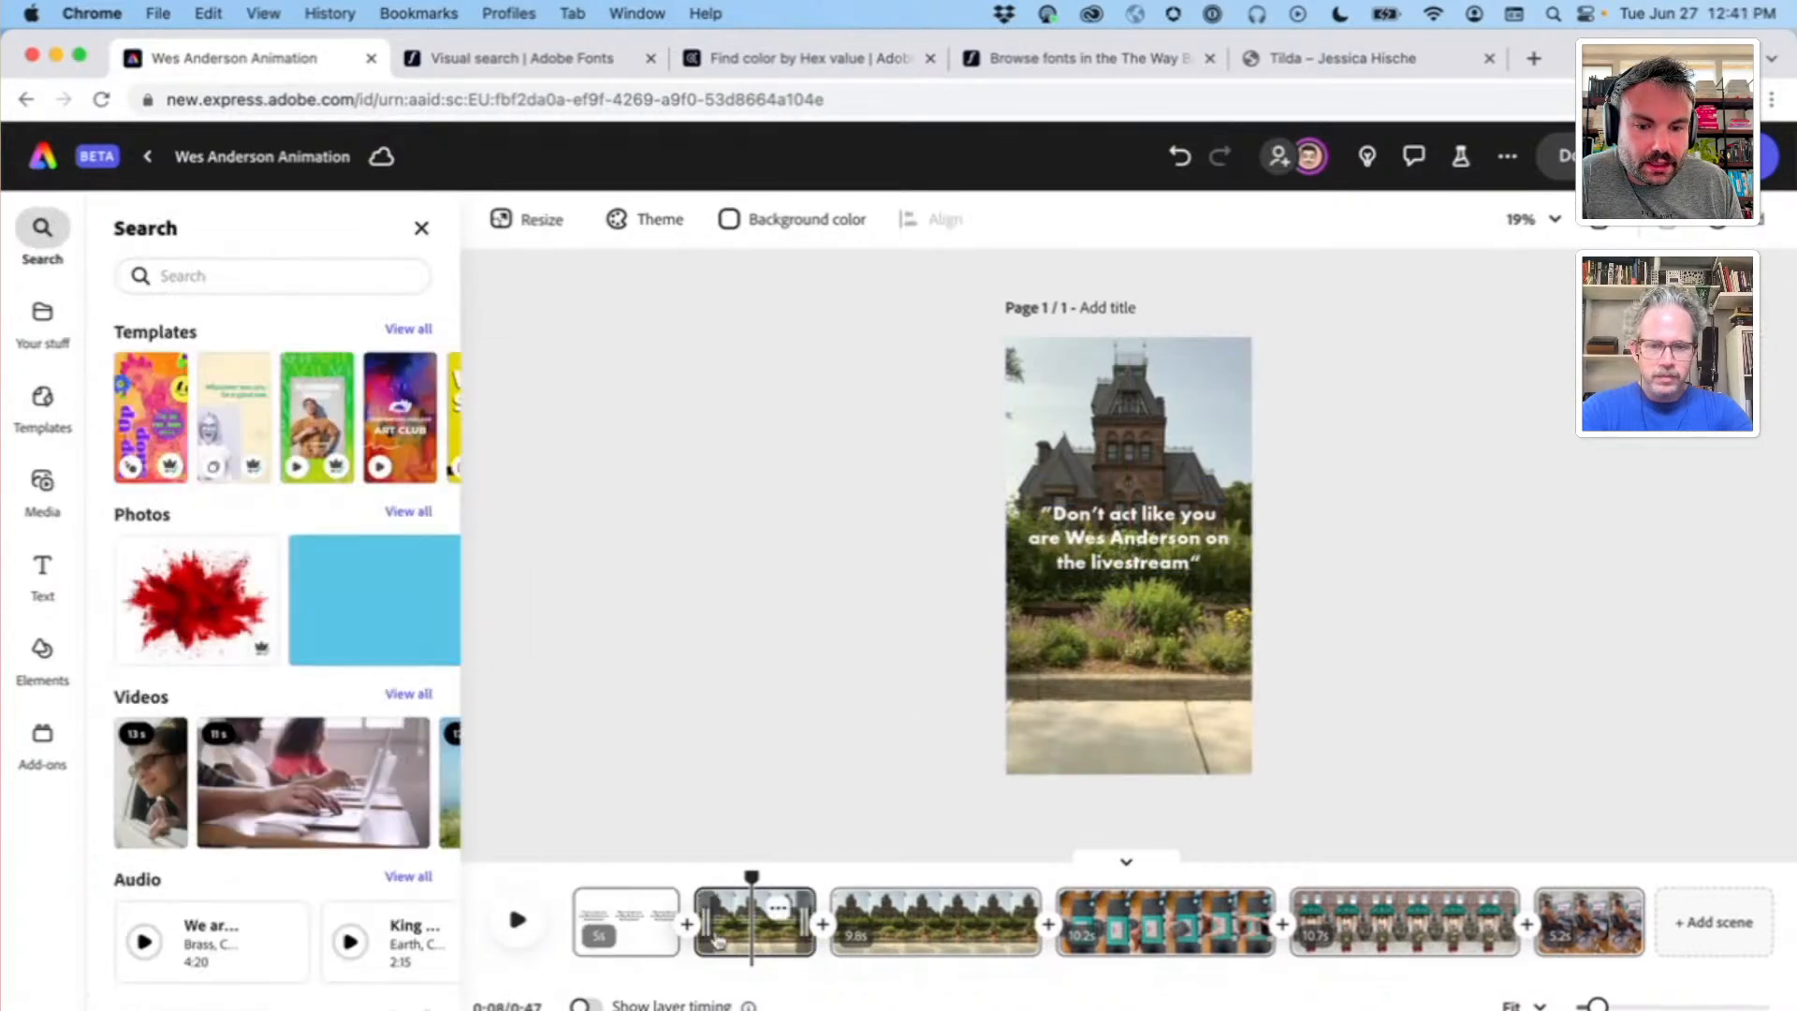
# Step: Move the white text scene after the first building scene and replace its quote with "Adobe Fonts Live"
pyautogui.moveTo(619, 926); pyautogui.dragTo(781, 942)
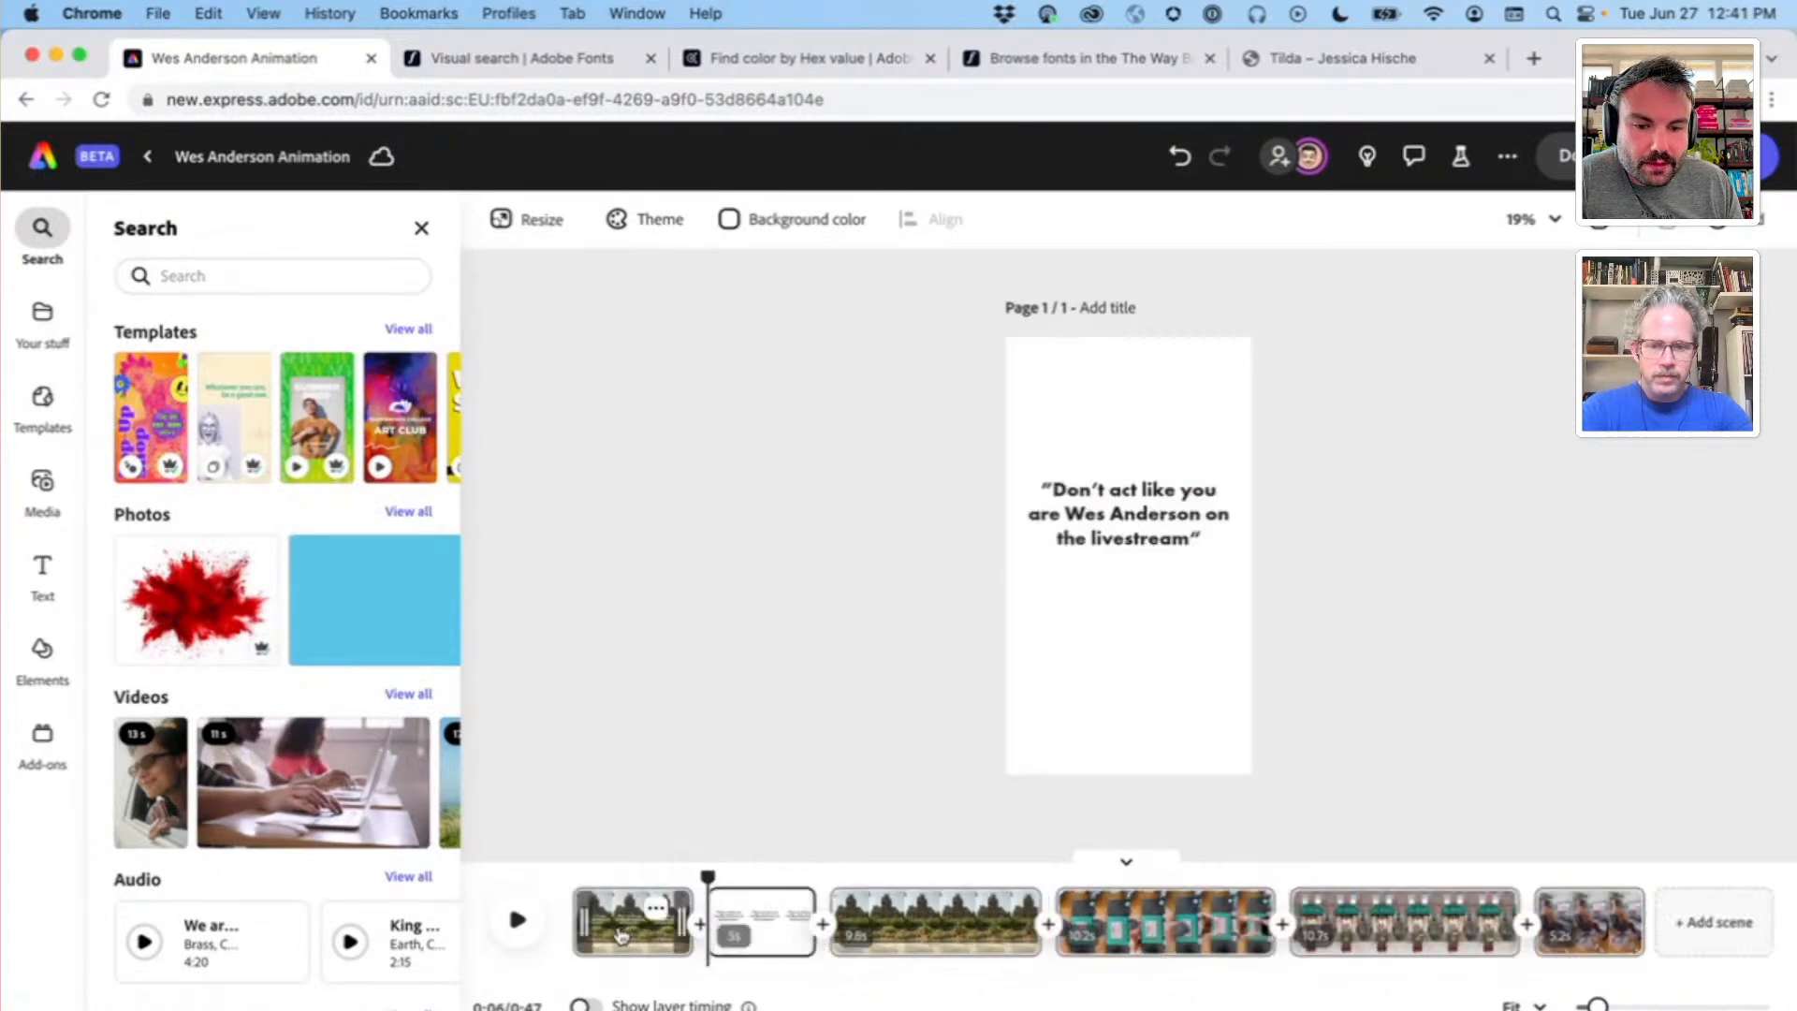
pyautogui.moveTo(708, 879)
pyautogui.mouseDown()
pyautogui.moveTo(574, 878)
pyautogui.moveTo(713, 877)
pyautogui.mouseUp()
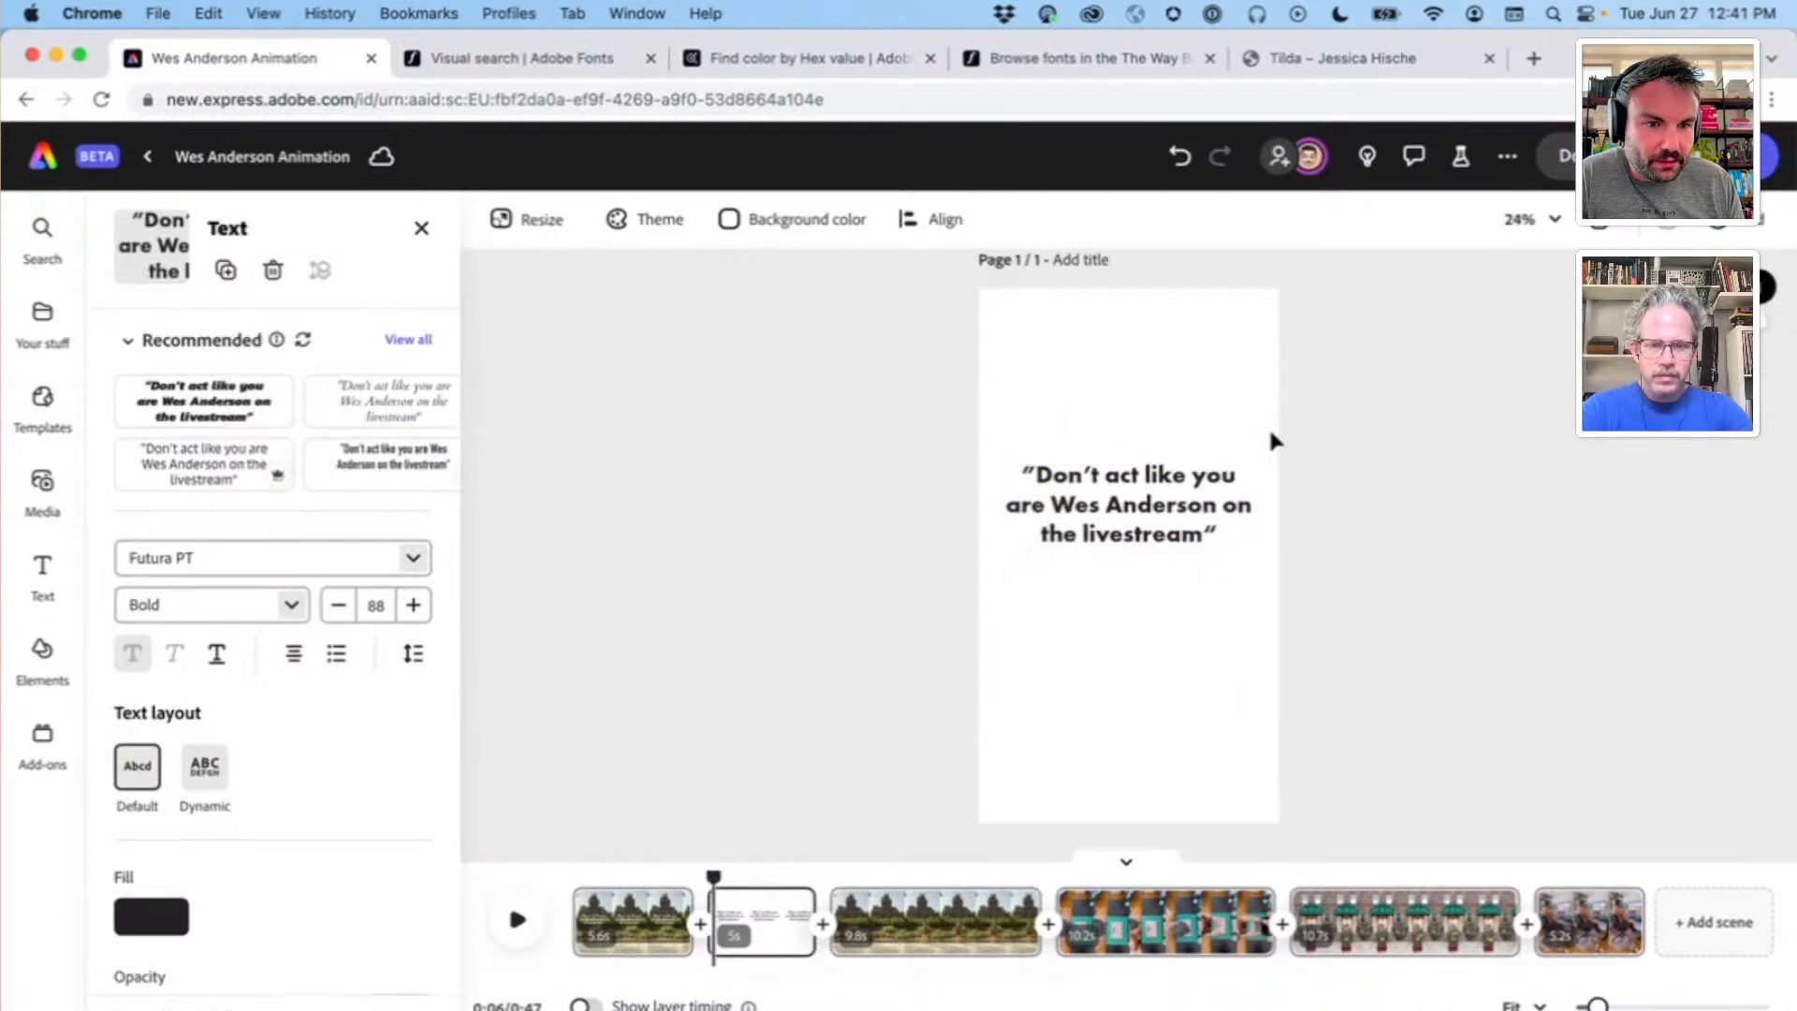
pyautogui.doubleClick(1024, 510)
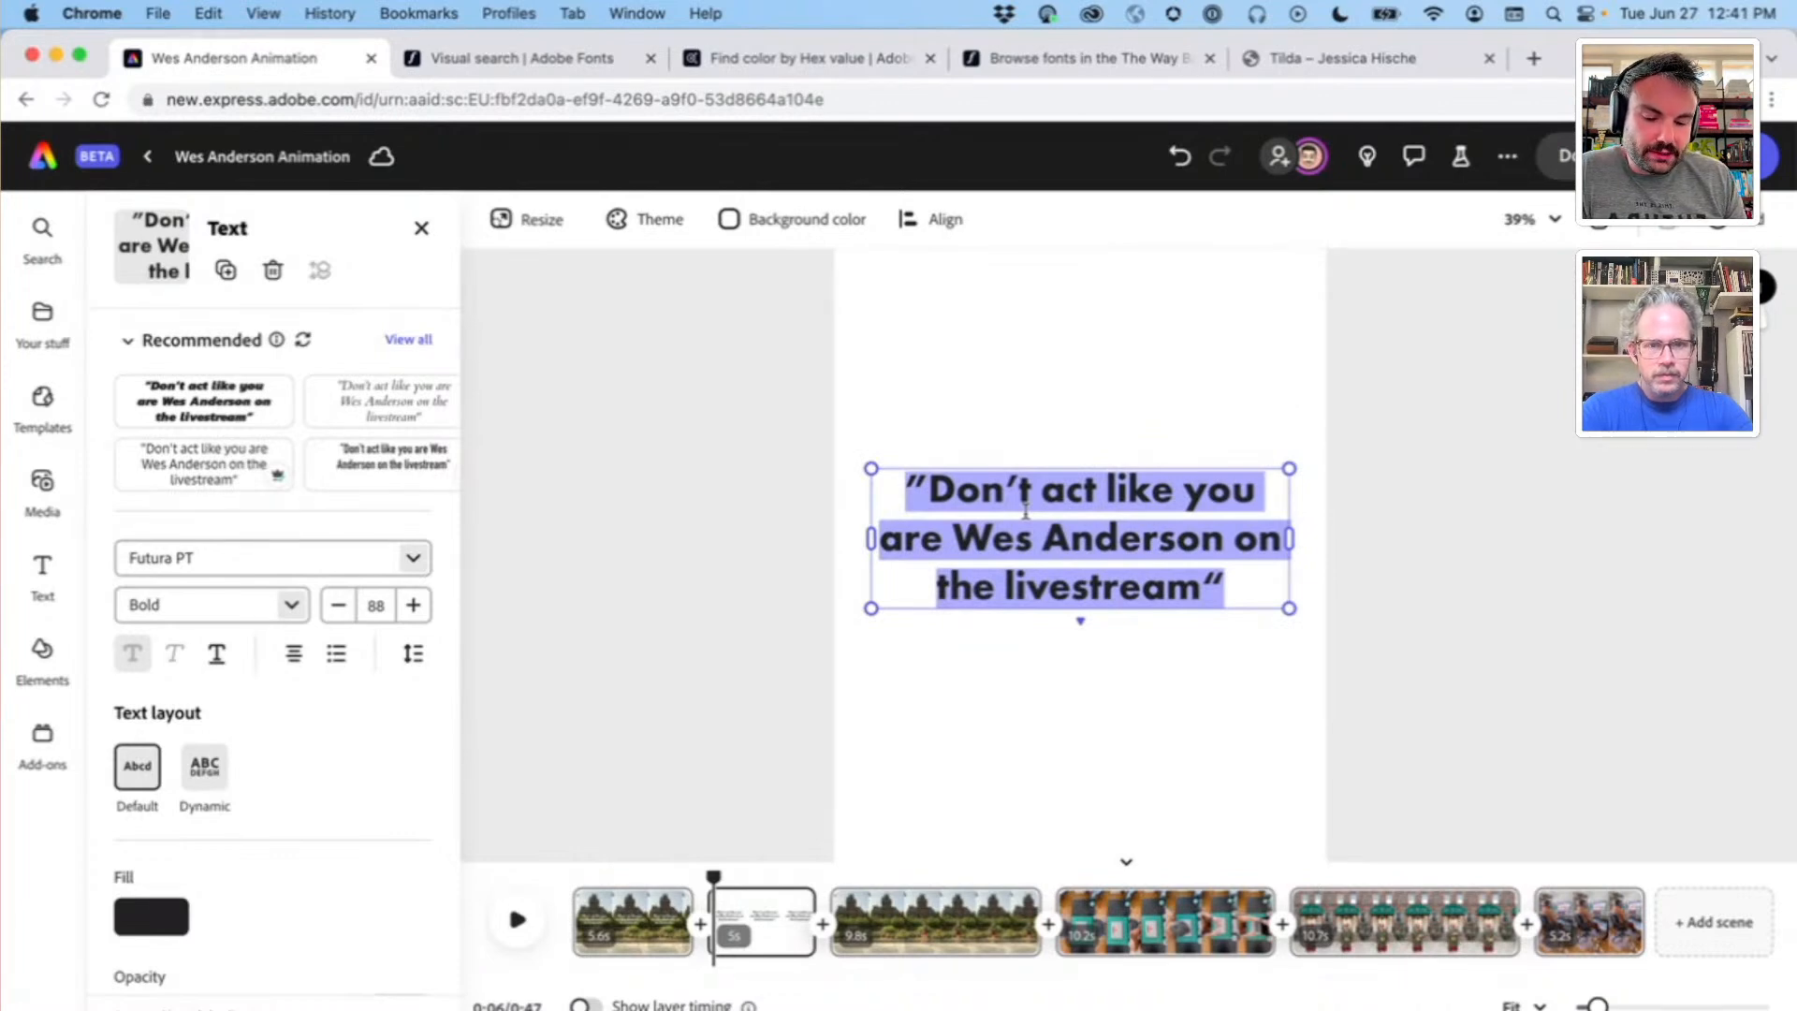
pyautogui.write('Adob')
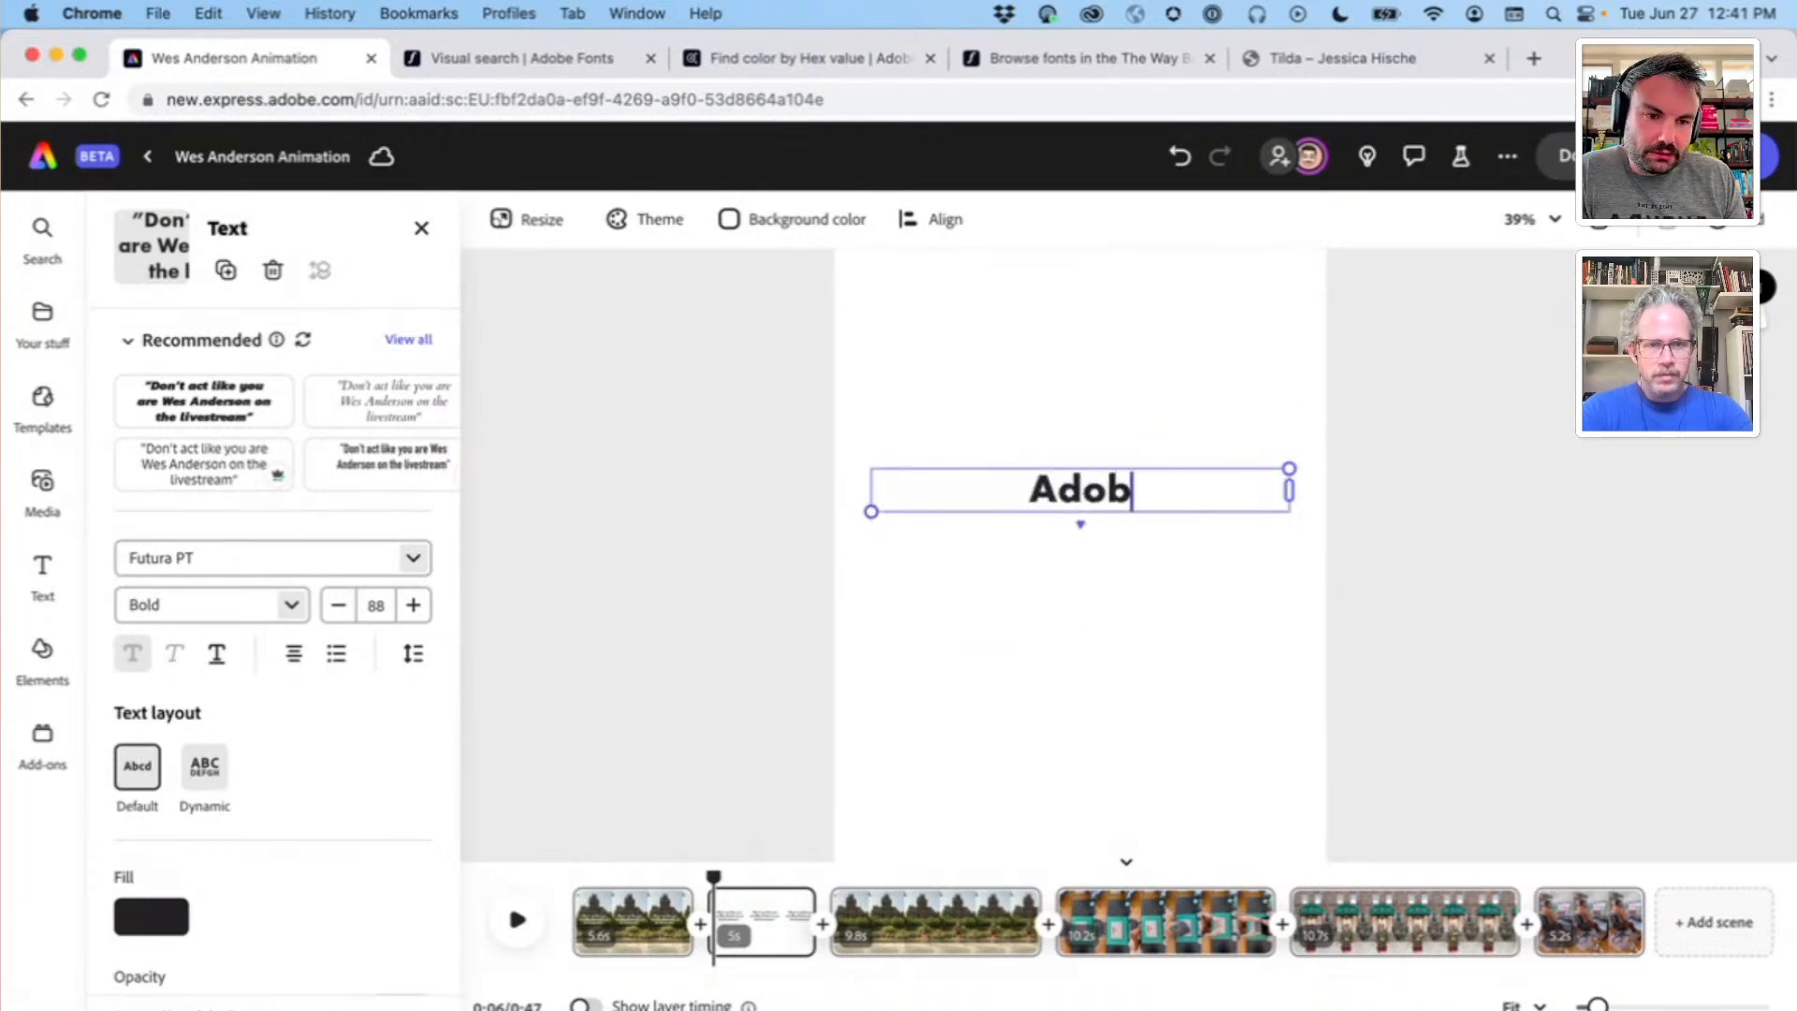
pyautogui.write('e Fonts Live')
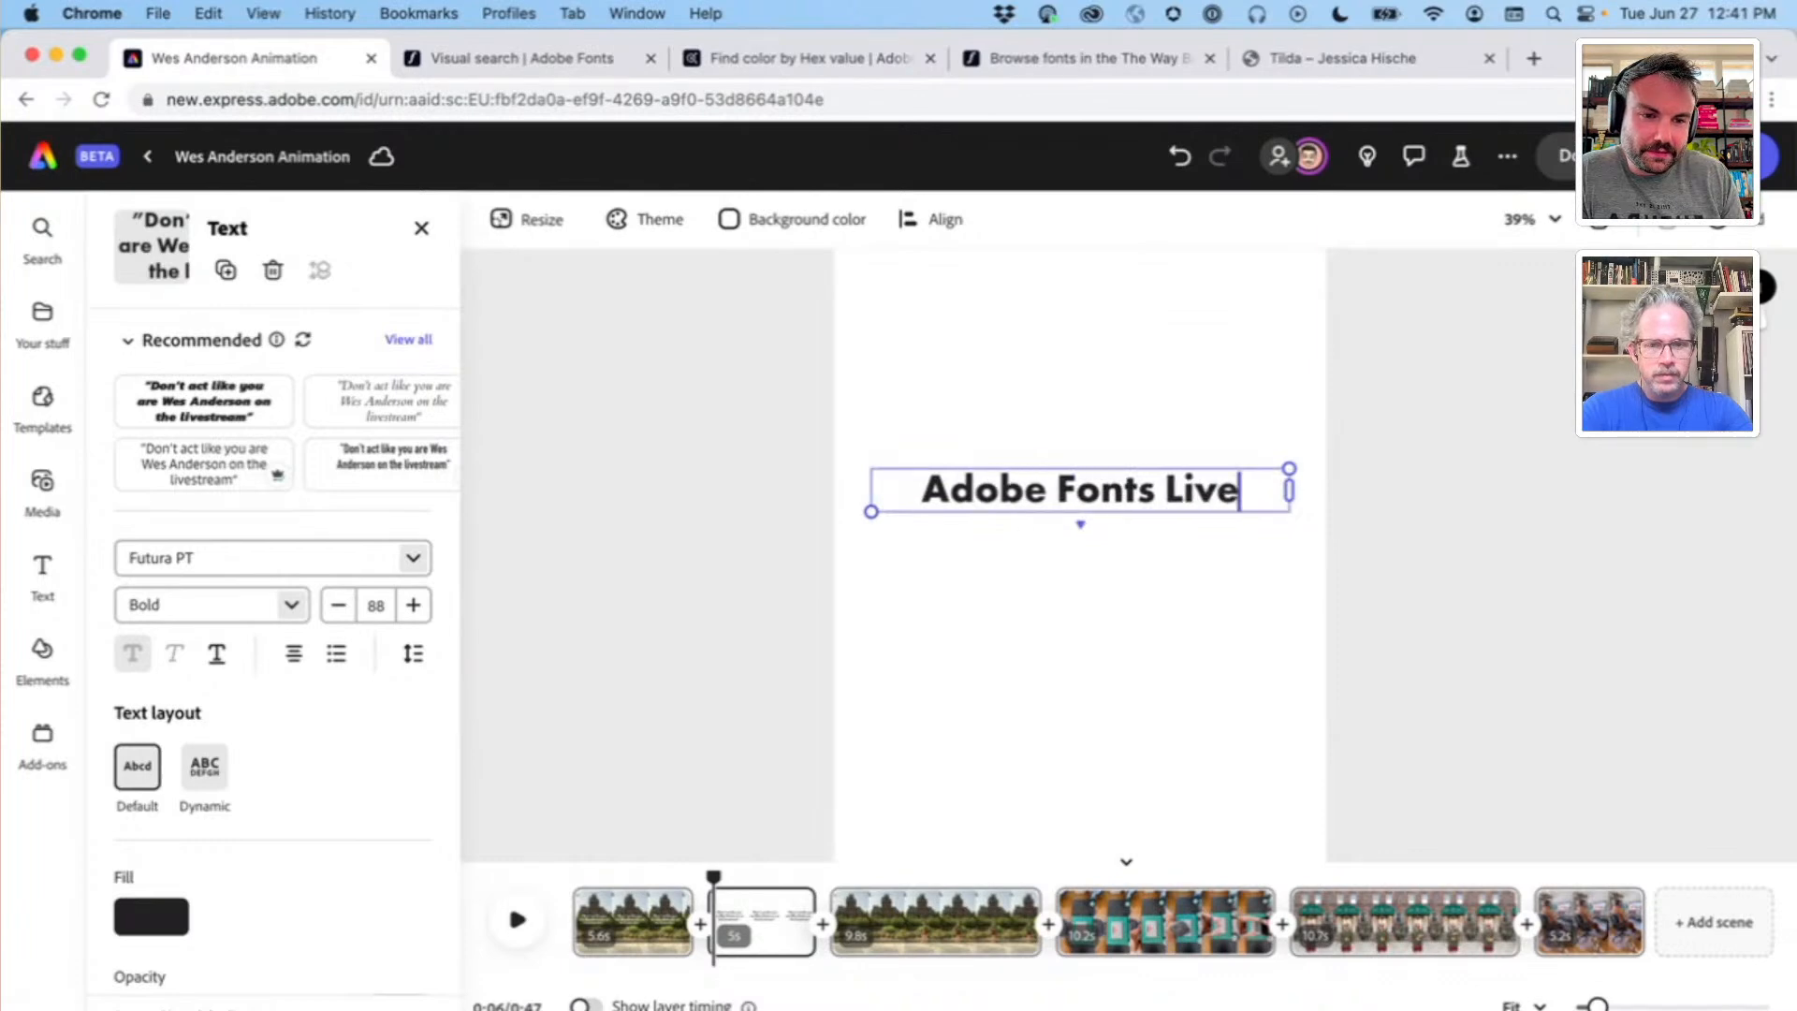
# Step: Duplicate the "Adobe Fonts Live" line below itself and change the copy's text to "12:41pm"
pyautogui.moveTo(1092, 496); pyautogui.dragTo(1122, 531)
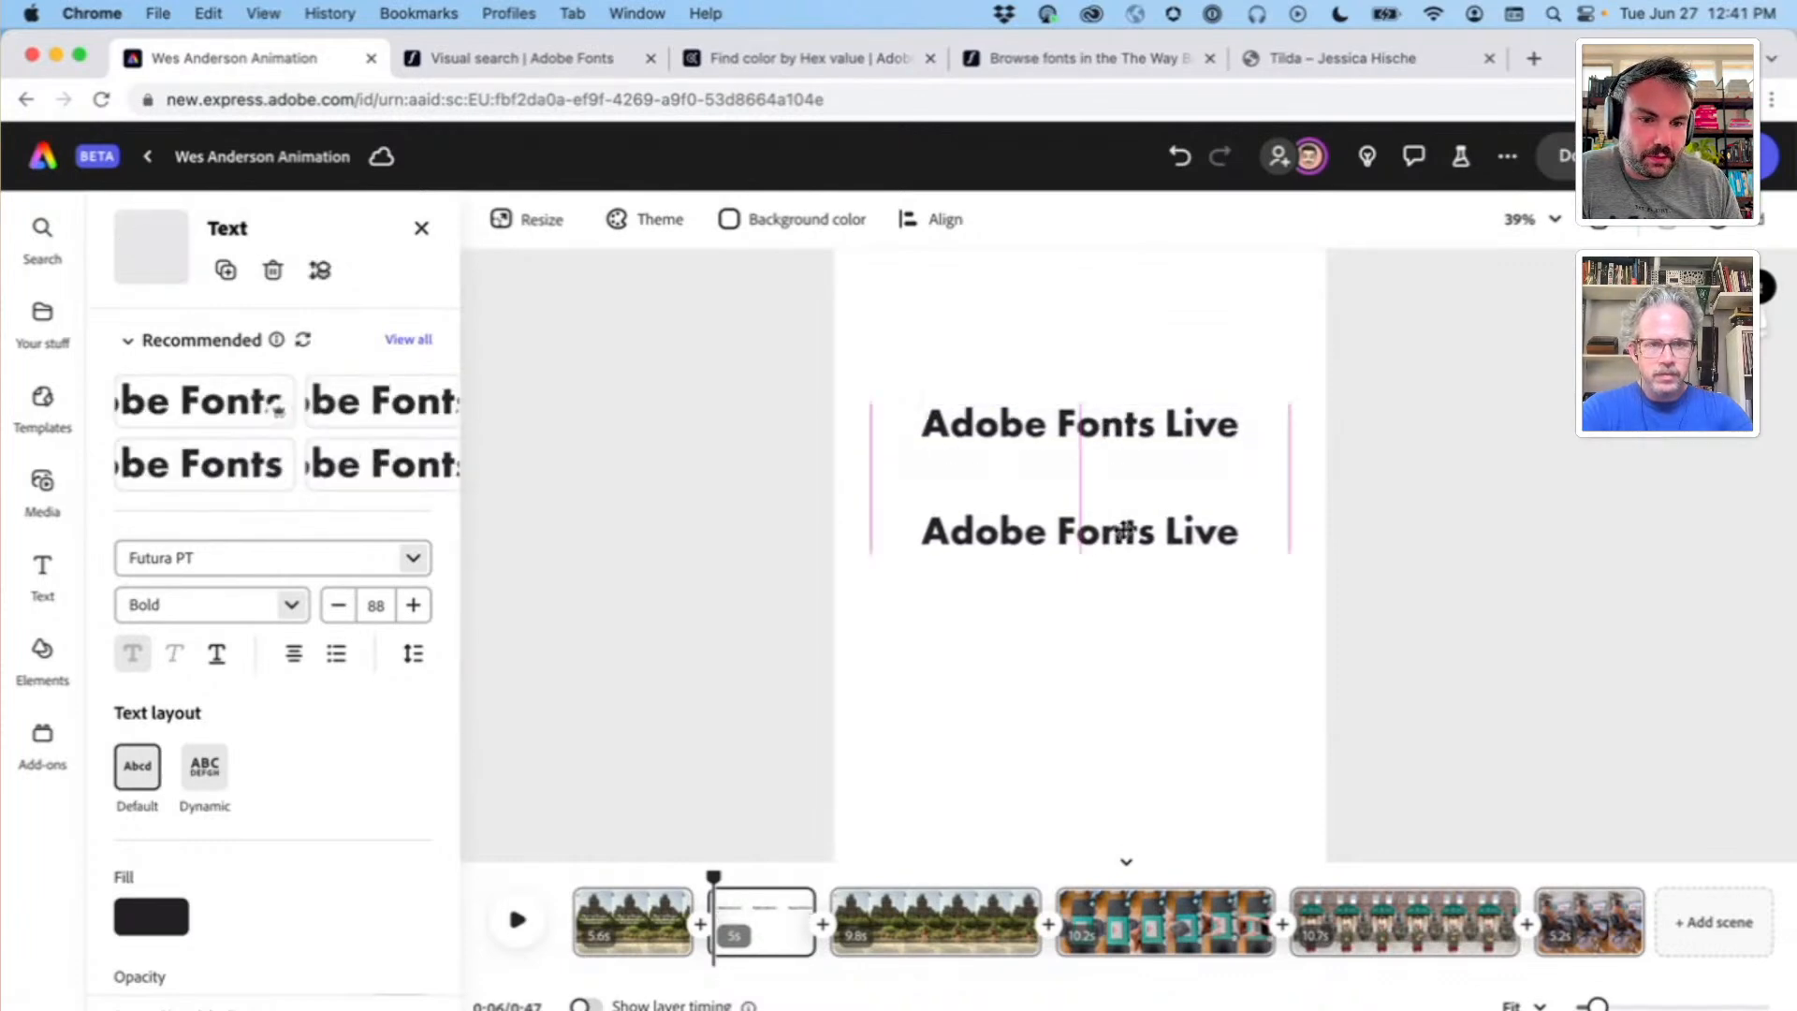
pyautogui.doubleClick(1123, 531)
pyautogui.write('12:')
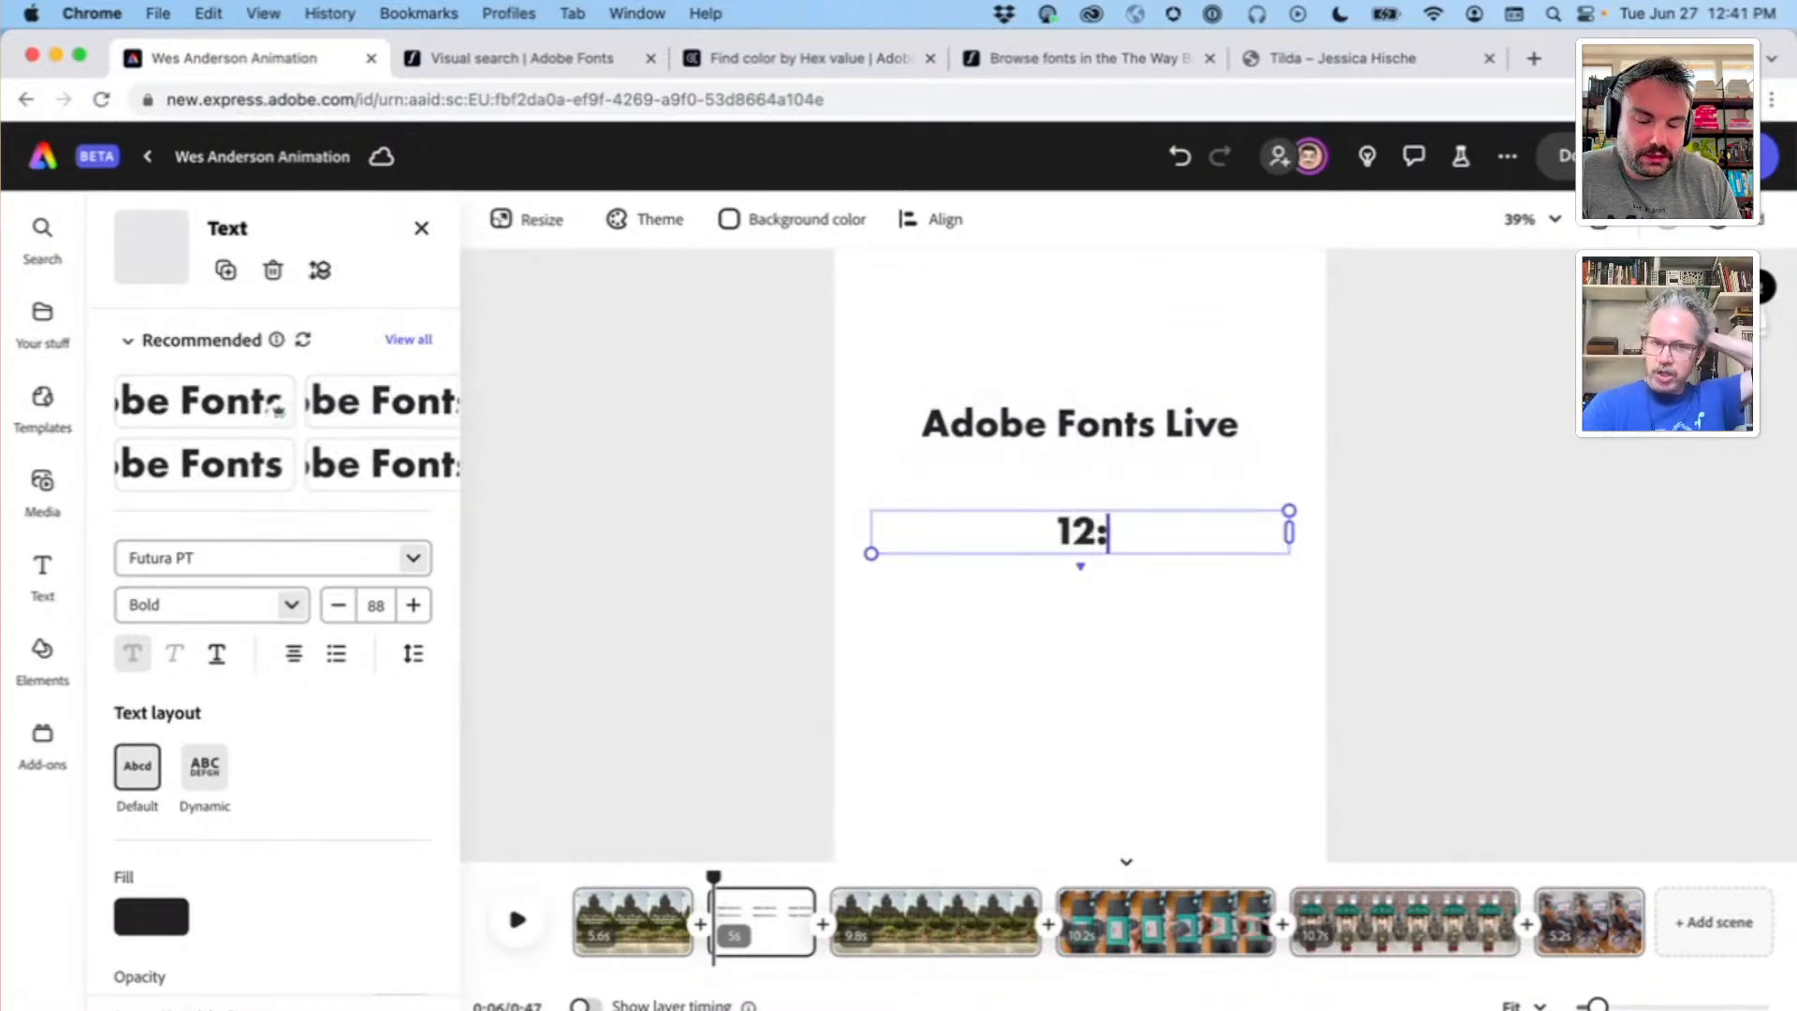
pyautogui.write('42')
pyautogui.press('BackSpace')
pyautogui.write('1')
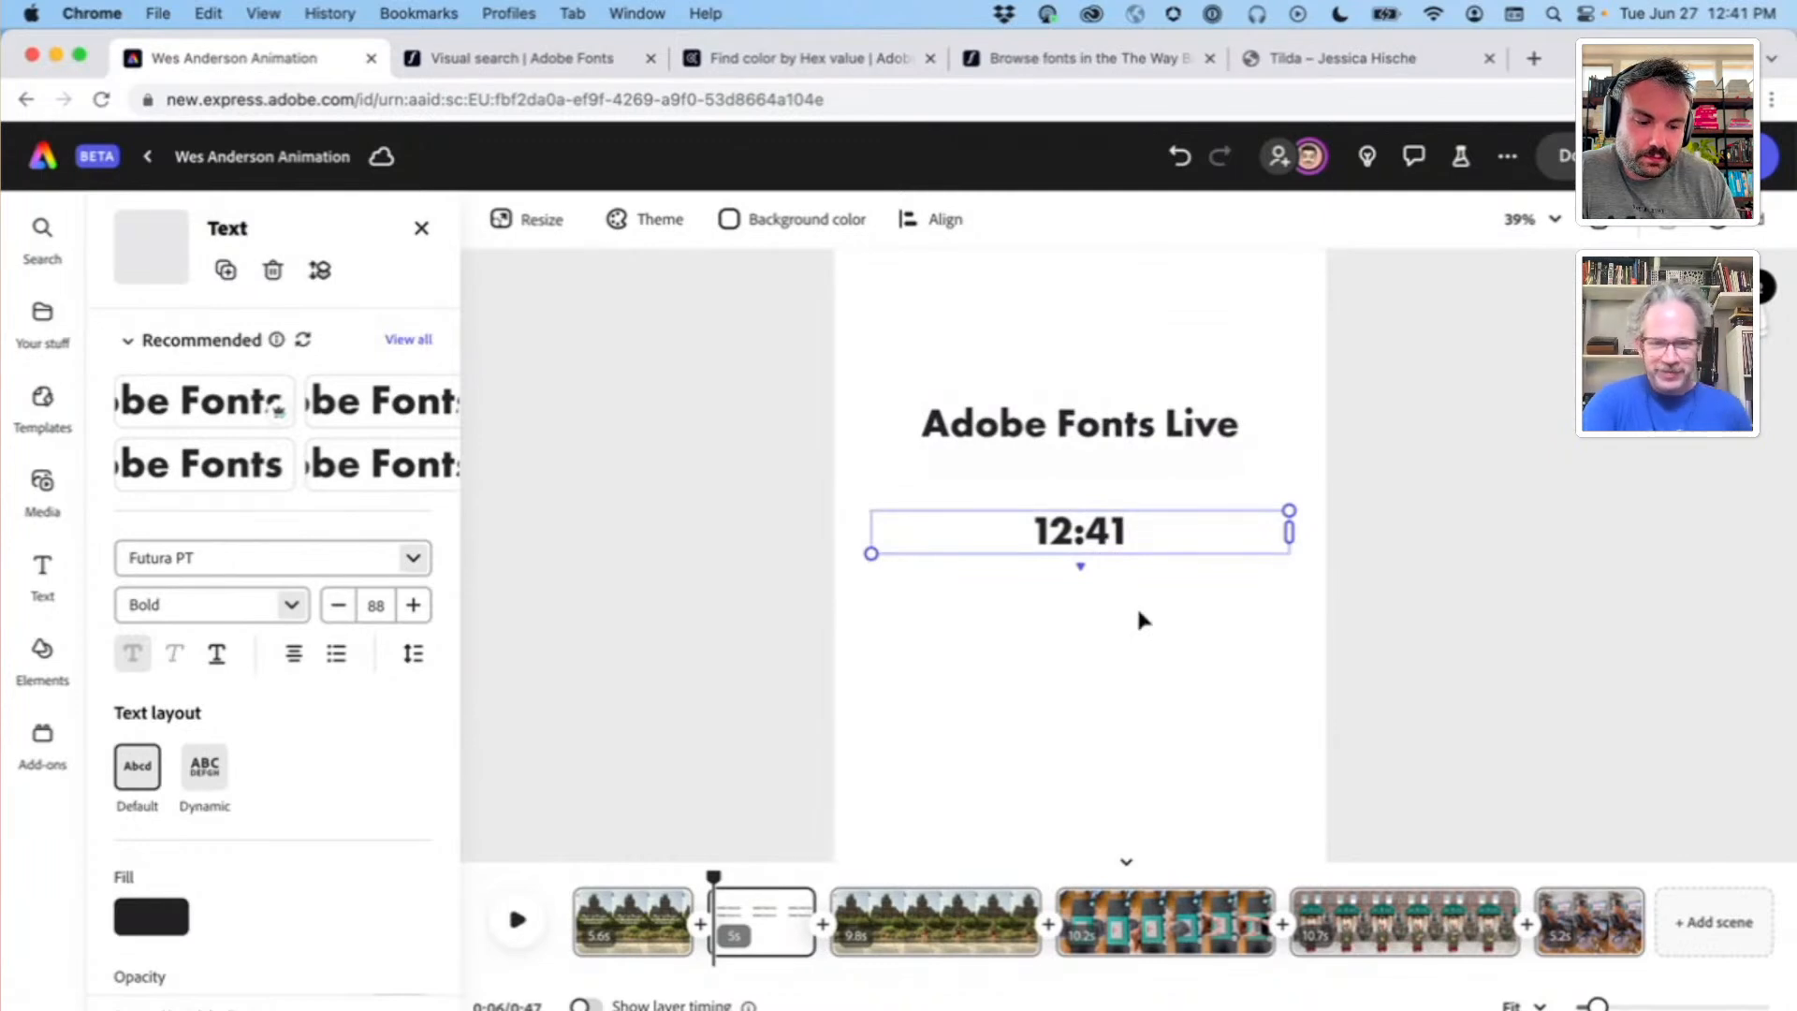
pyautogui.write('pm')
pyautogui.click(1244, 558)
pyautogui.scroll(-2, 1244, 558)
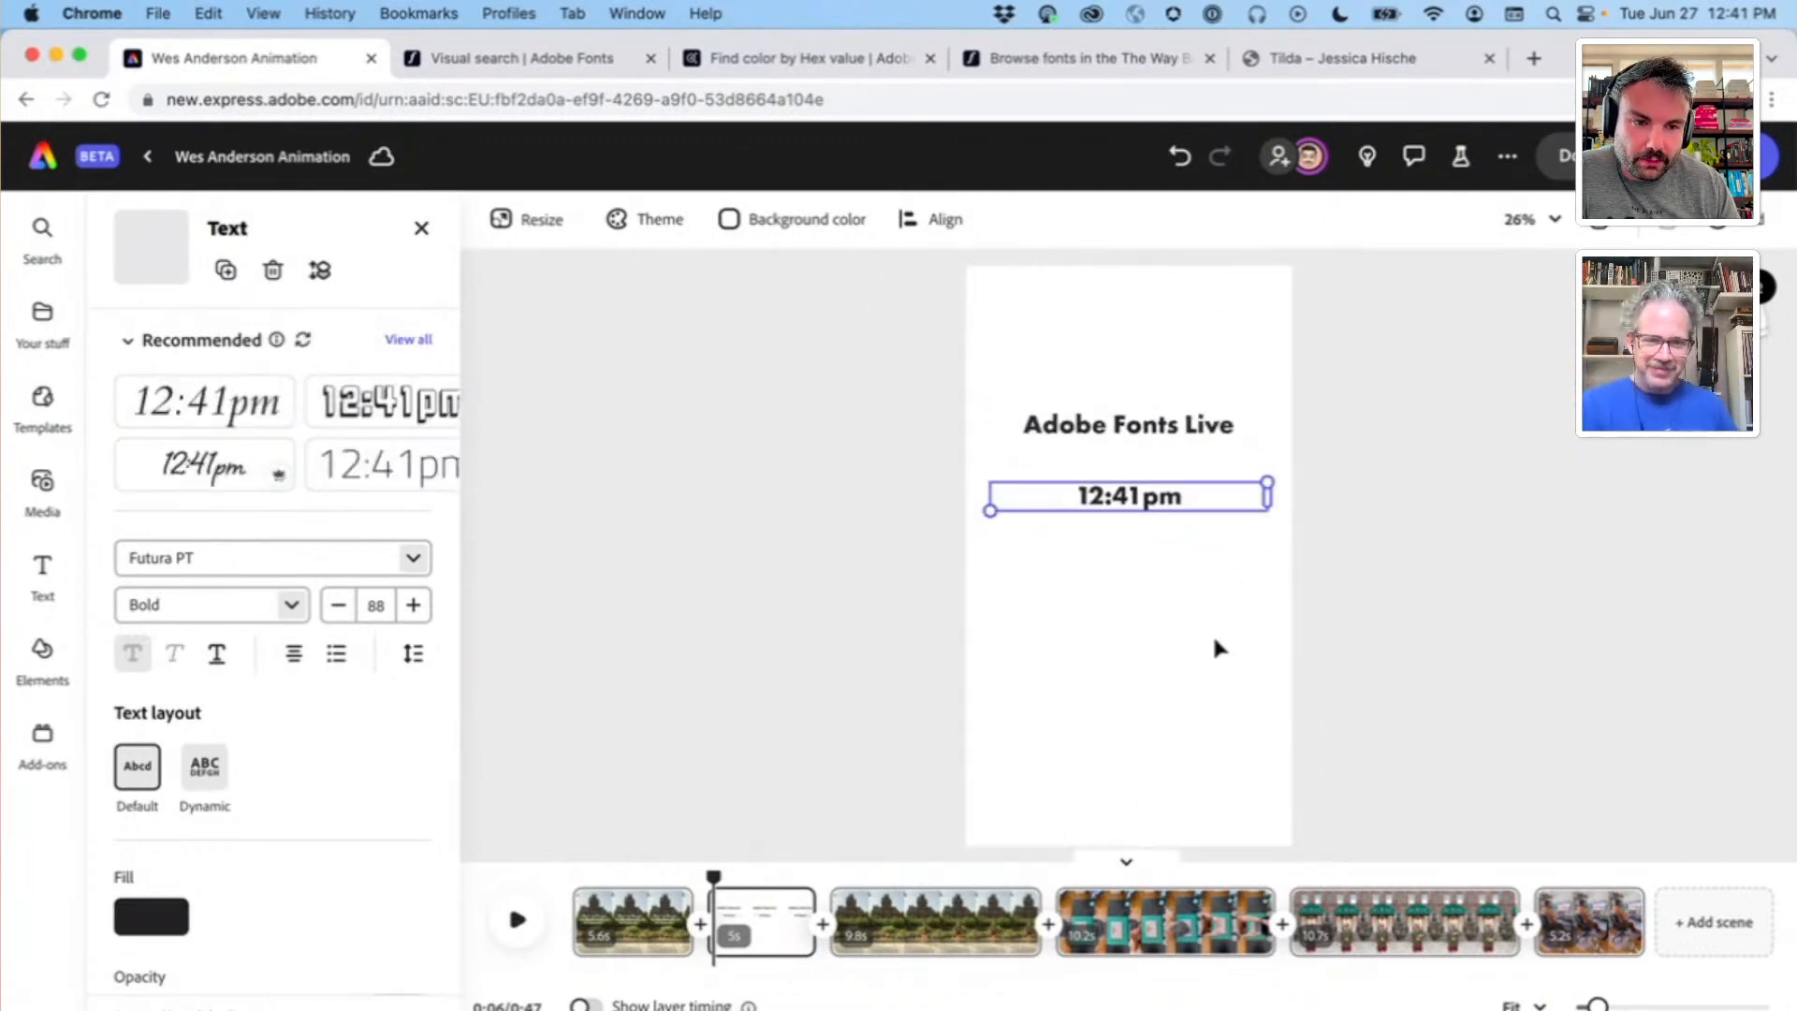
pyautogui.click(1215, 644)
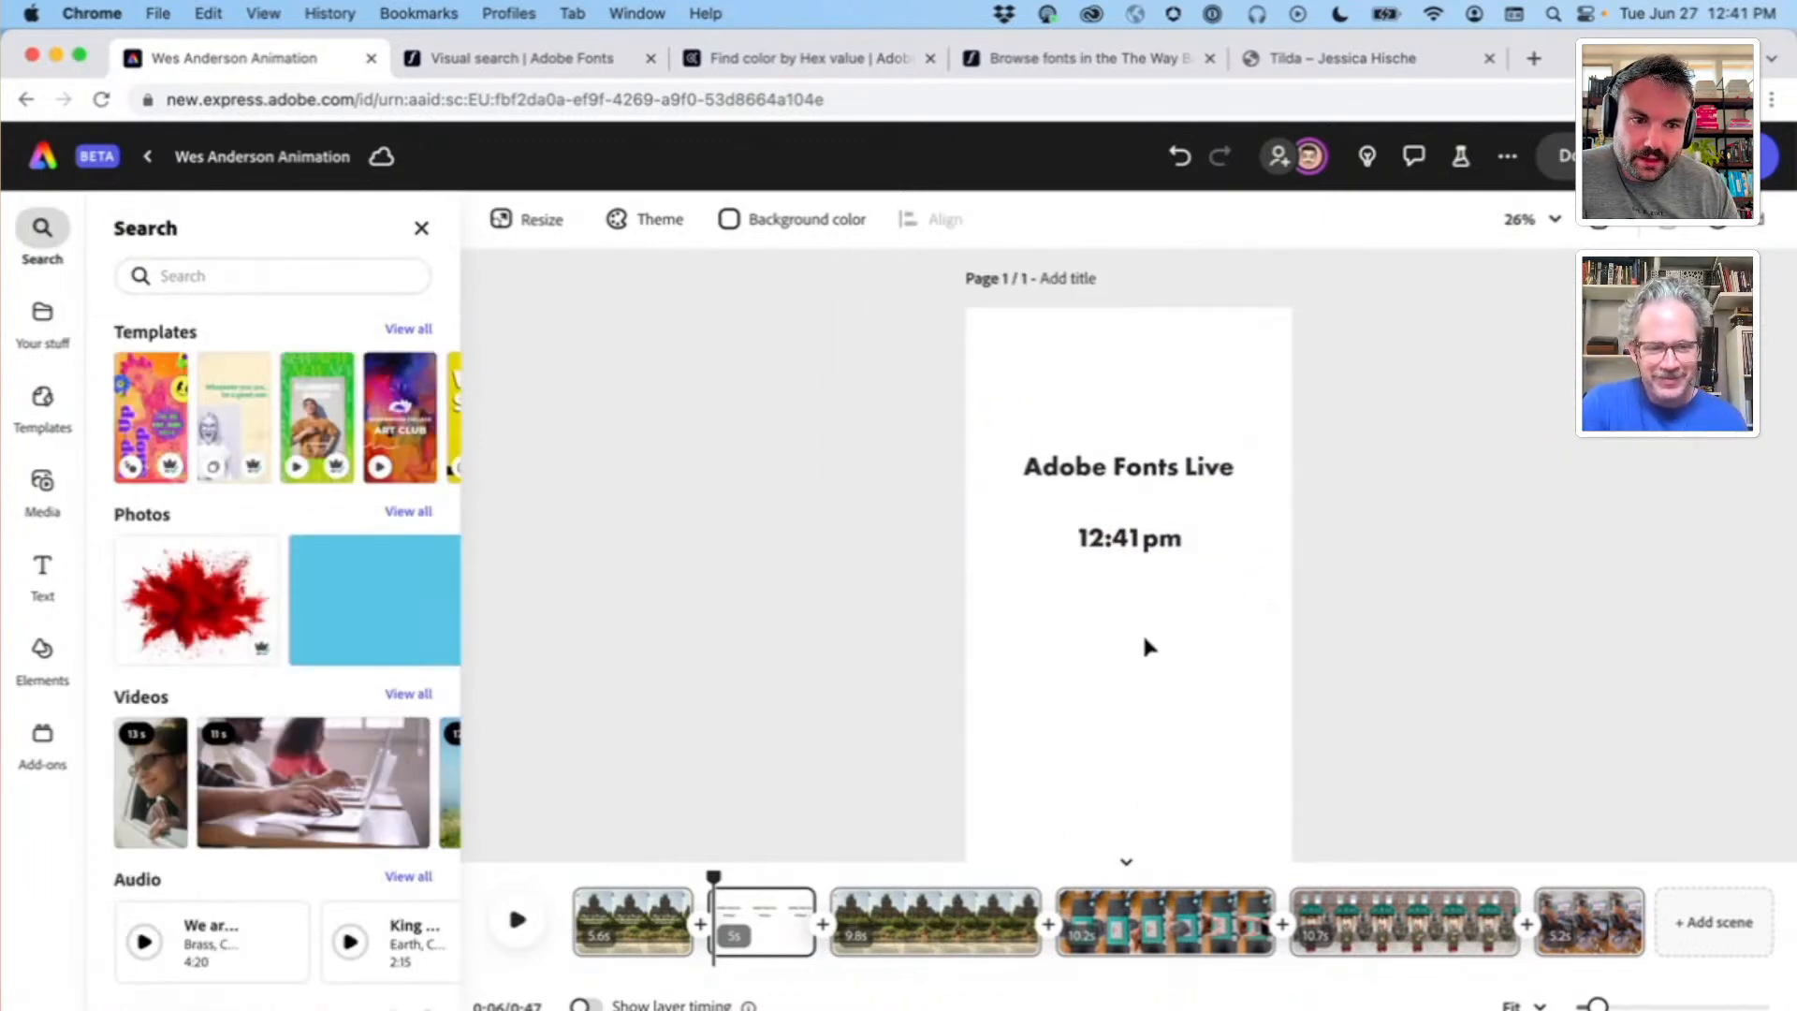
# Step: Move the "12:41pm" line farther down to leave a gap below "Adobe Fonts Live"
pyautogui.moveTo(1152, 587); pyautogui.dragTo(1125, 447)
pyautogui.click(1154, 465)
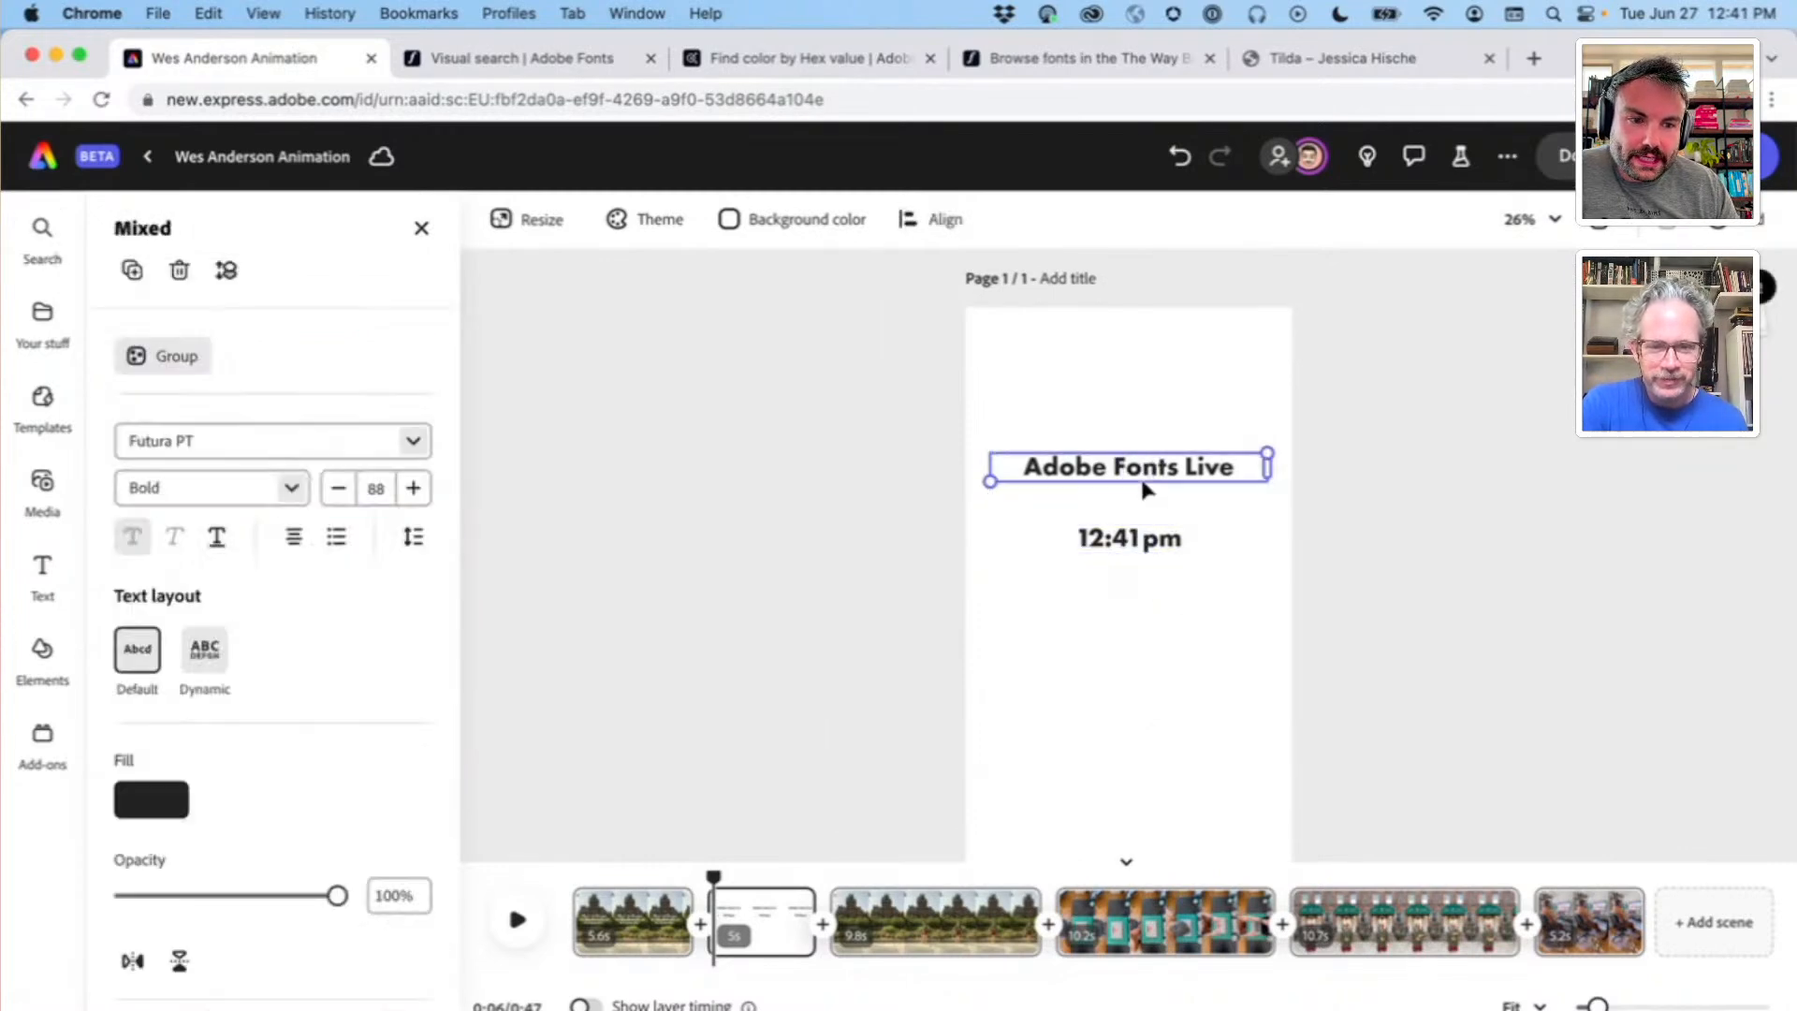
pyautogui.moveTo(1129, 545); pyautogui.dragTo(1131, 577)
# Step: Place a copy of "Adobe Fonts Live" midway between the two lines, replacing its text with the two hosts' first names joined by "&"
pyautogui.click(1143, 469)
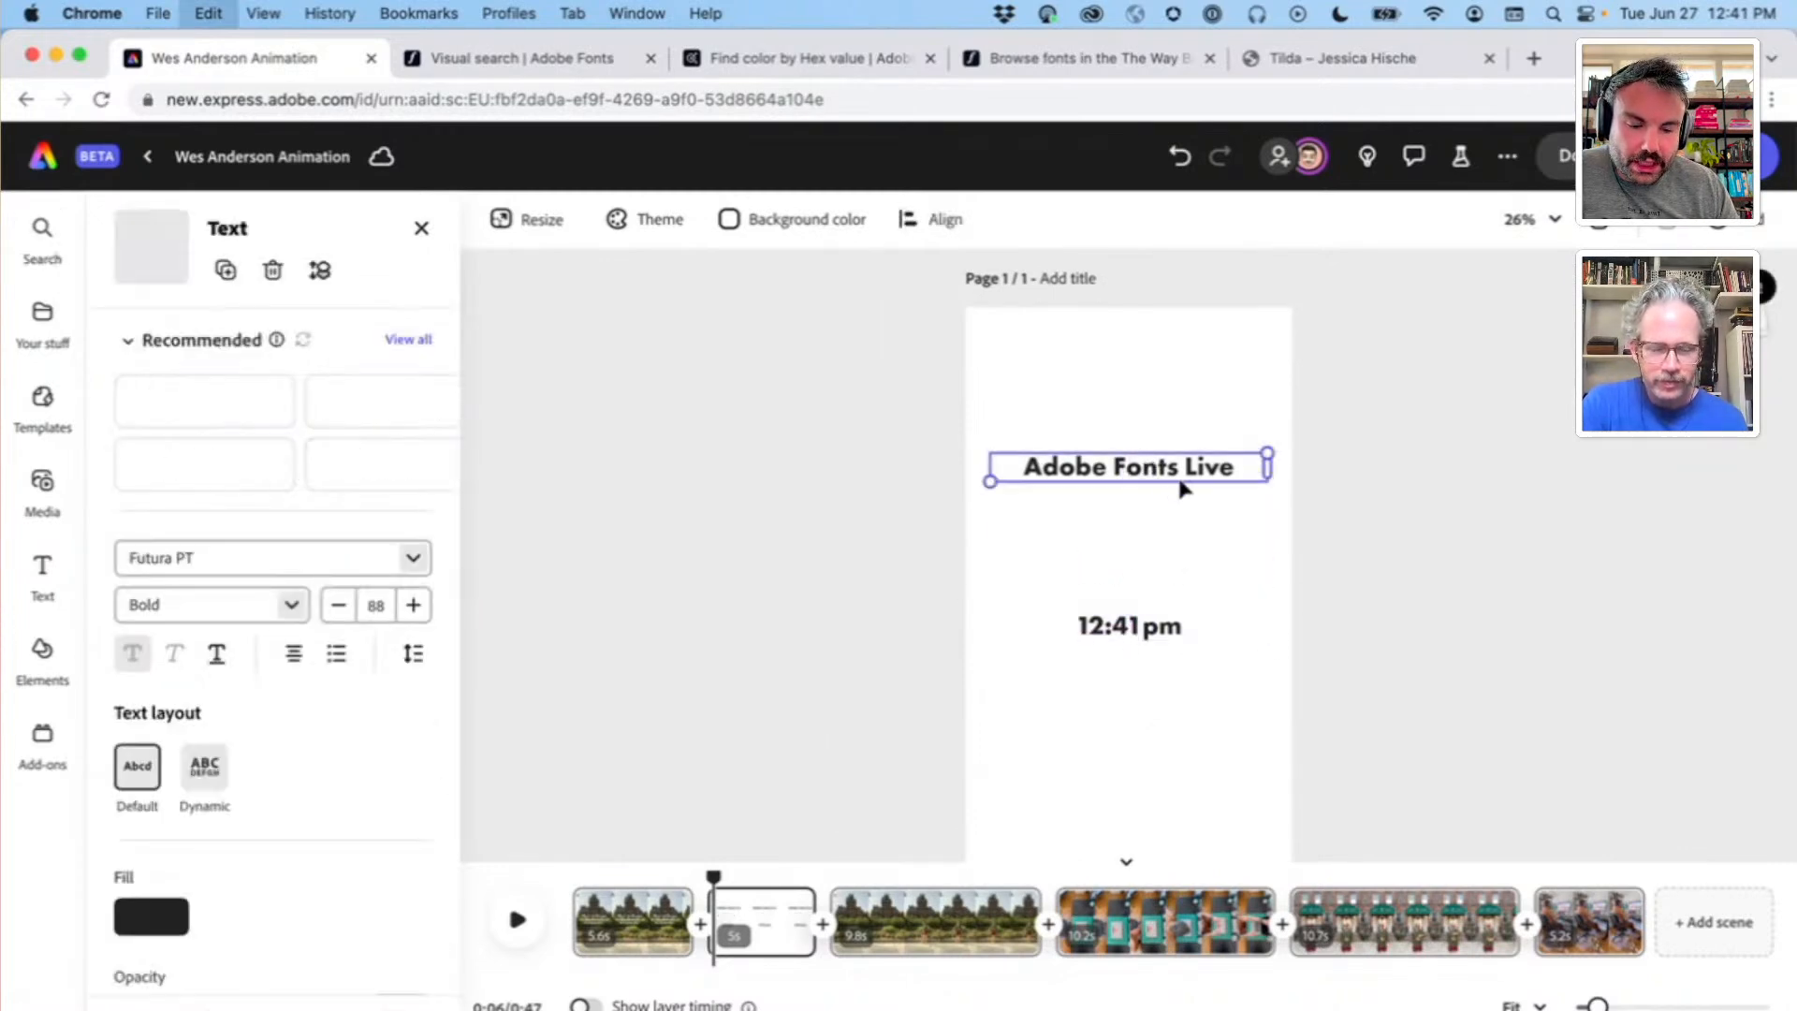
pyautogui.moveTo(1163, 494); pyautogui.dragTo(1163, 532)
pyautogui.doubleClick(1163, 532)
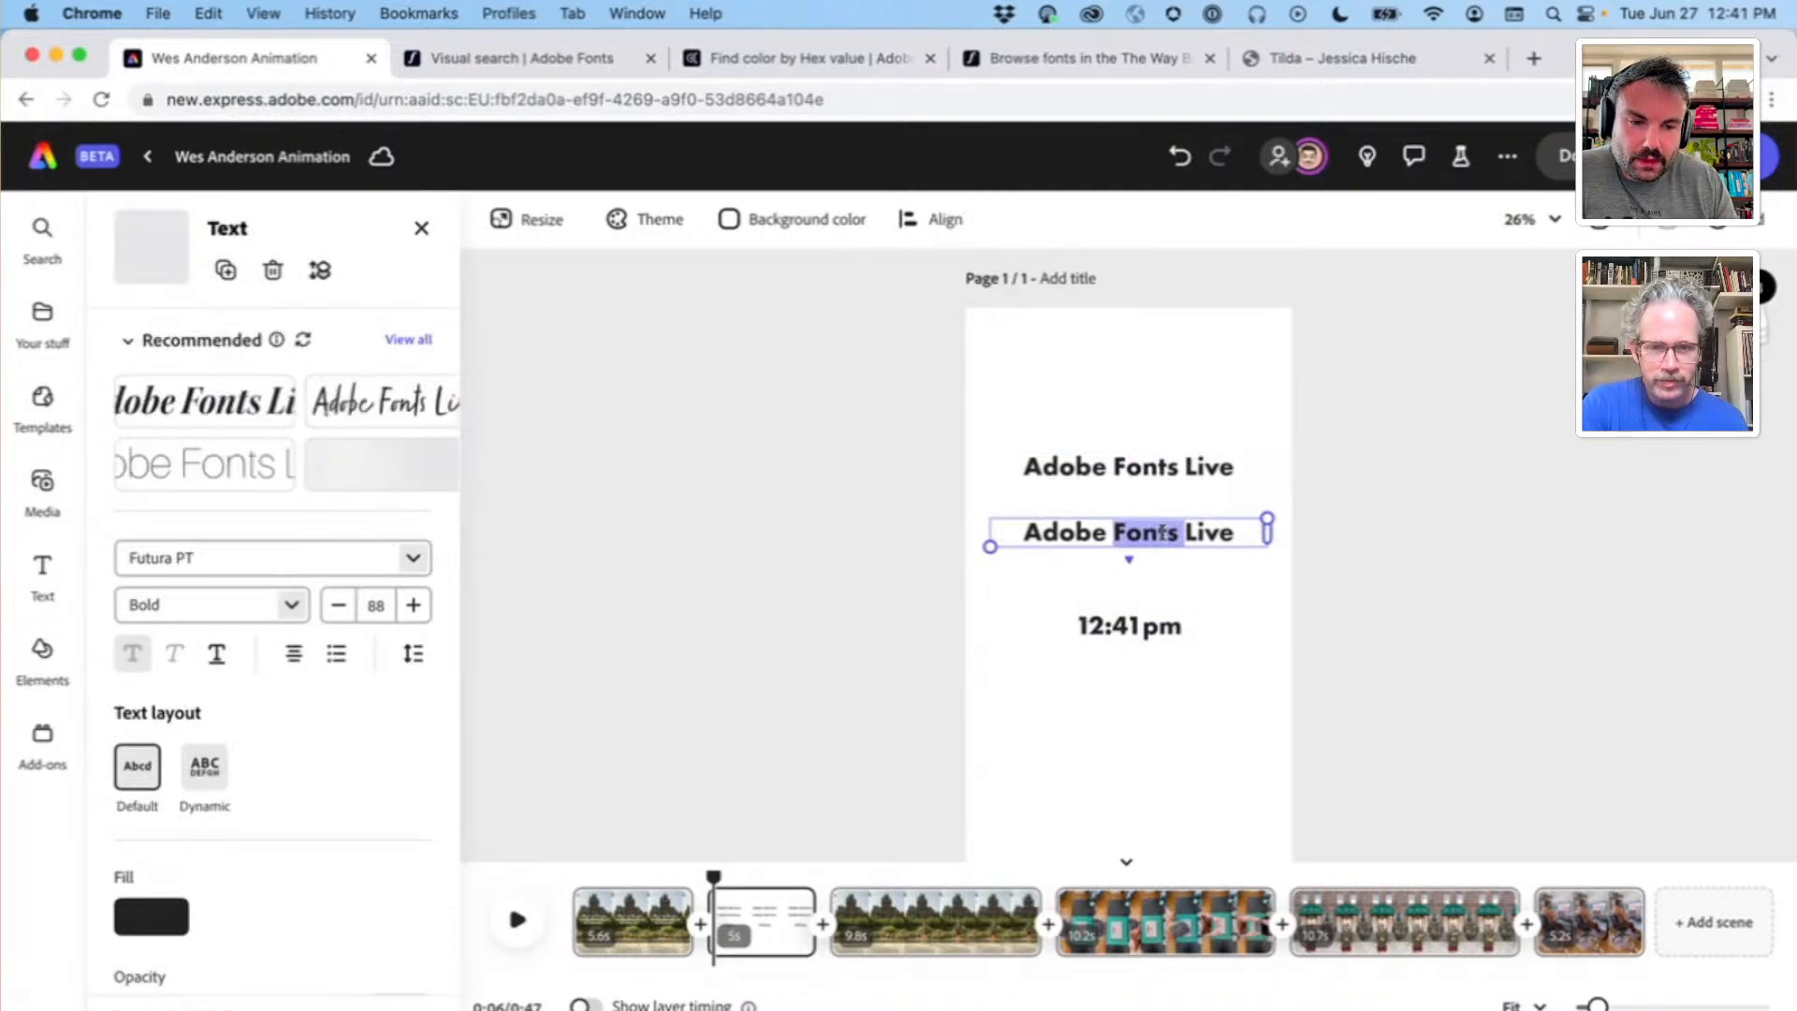
pyautogui.press('super+a')
pyautogui.write('Ben & JAke')
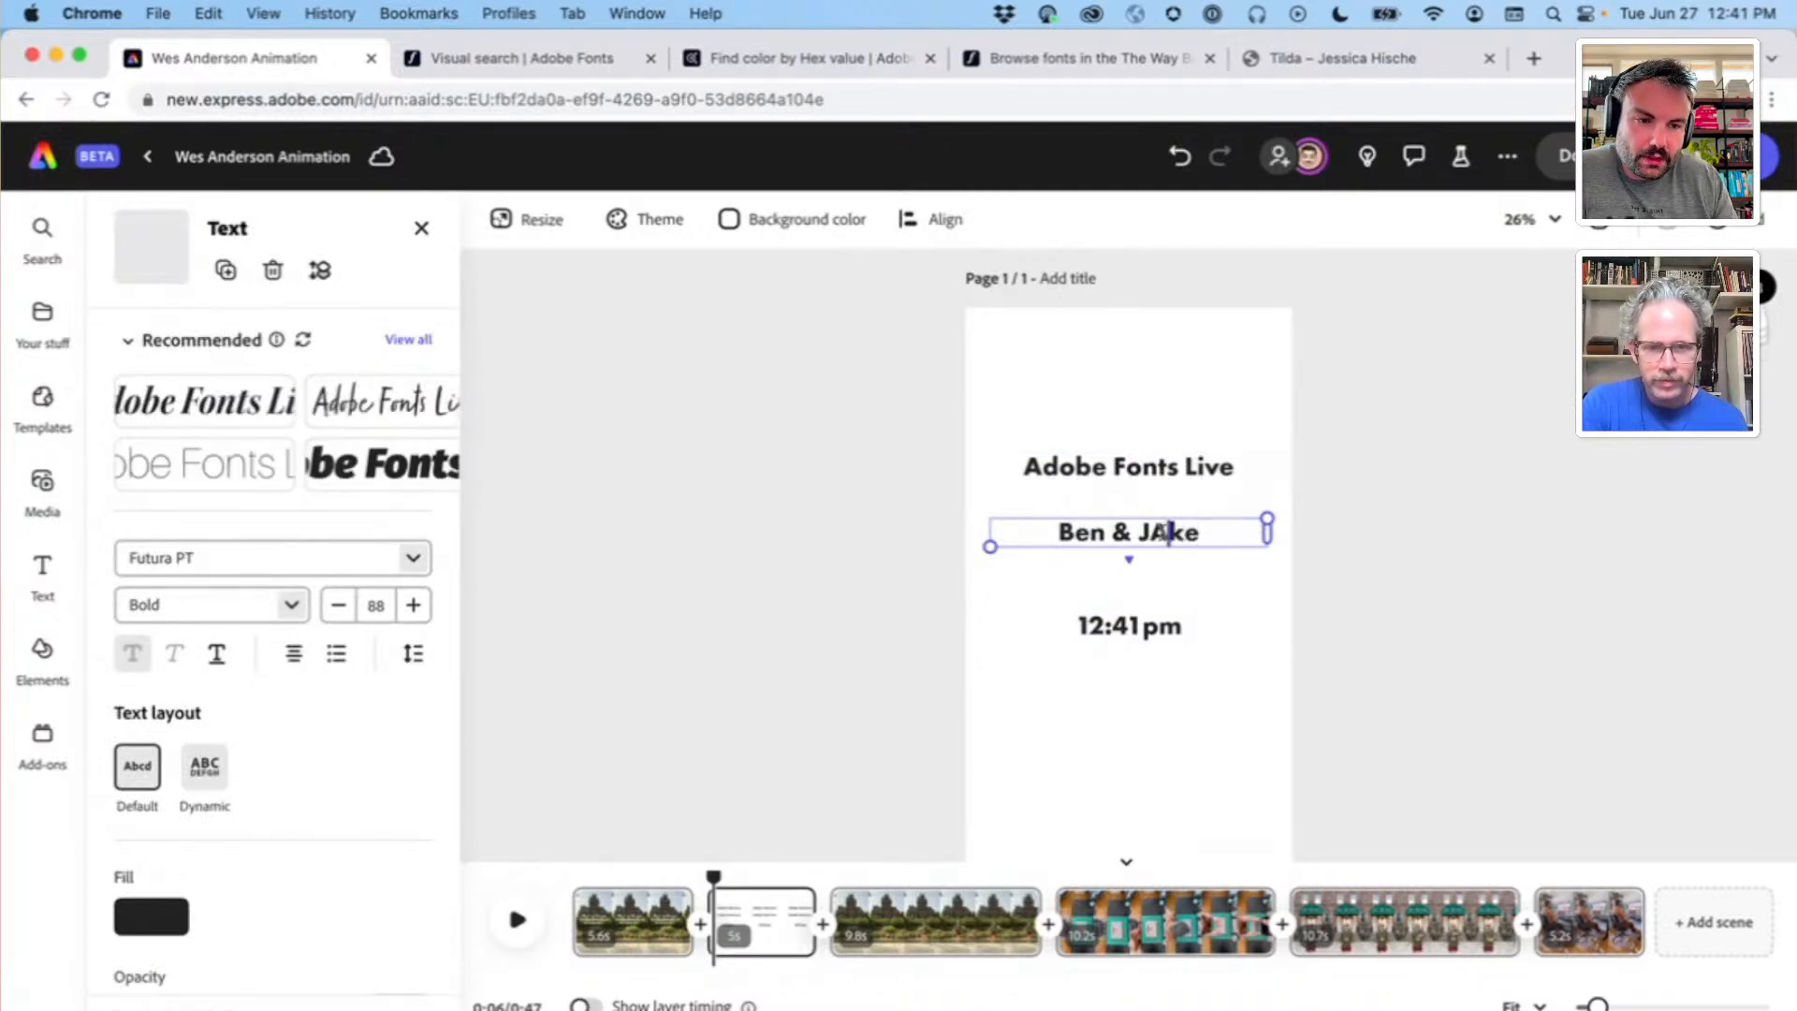
pyautogui.press('BackSpace')
pyautogui.write('ake')
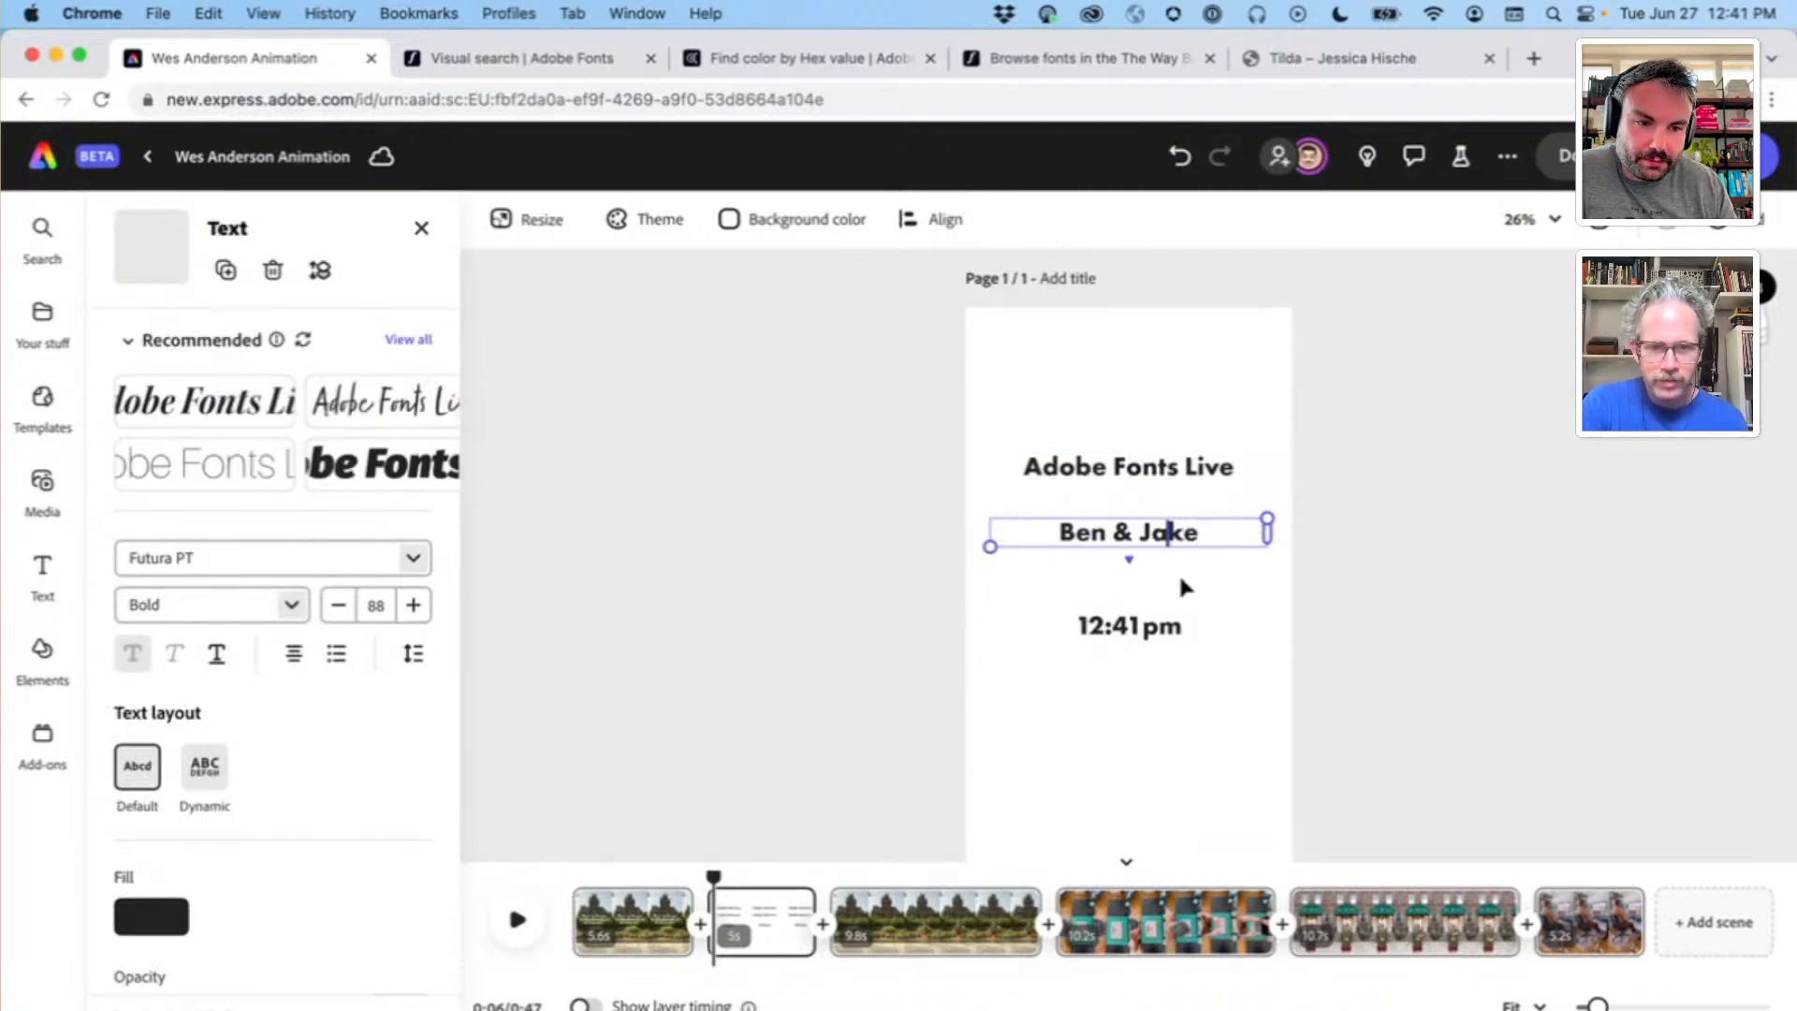
pyautogui.moveTo(1147, 540); pyautogui.dragTo(1147, 554)
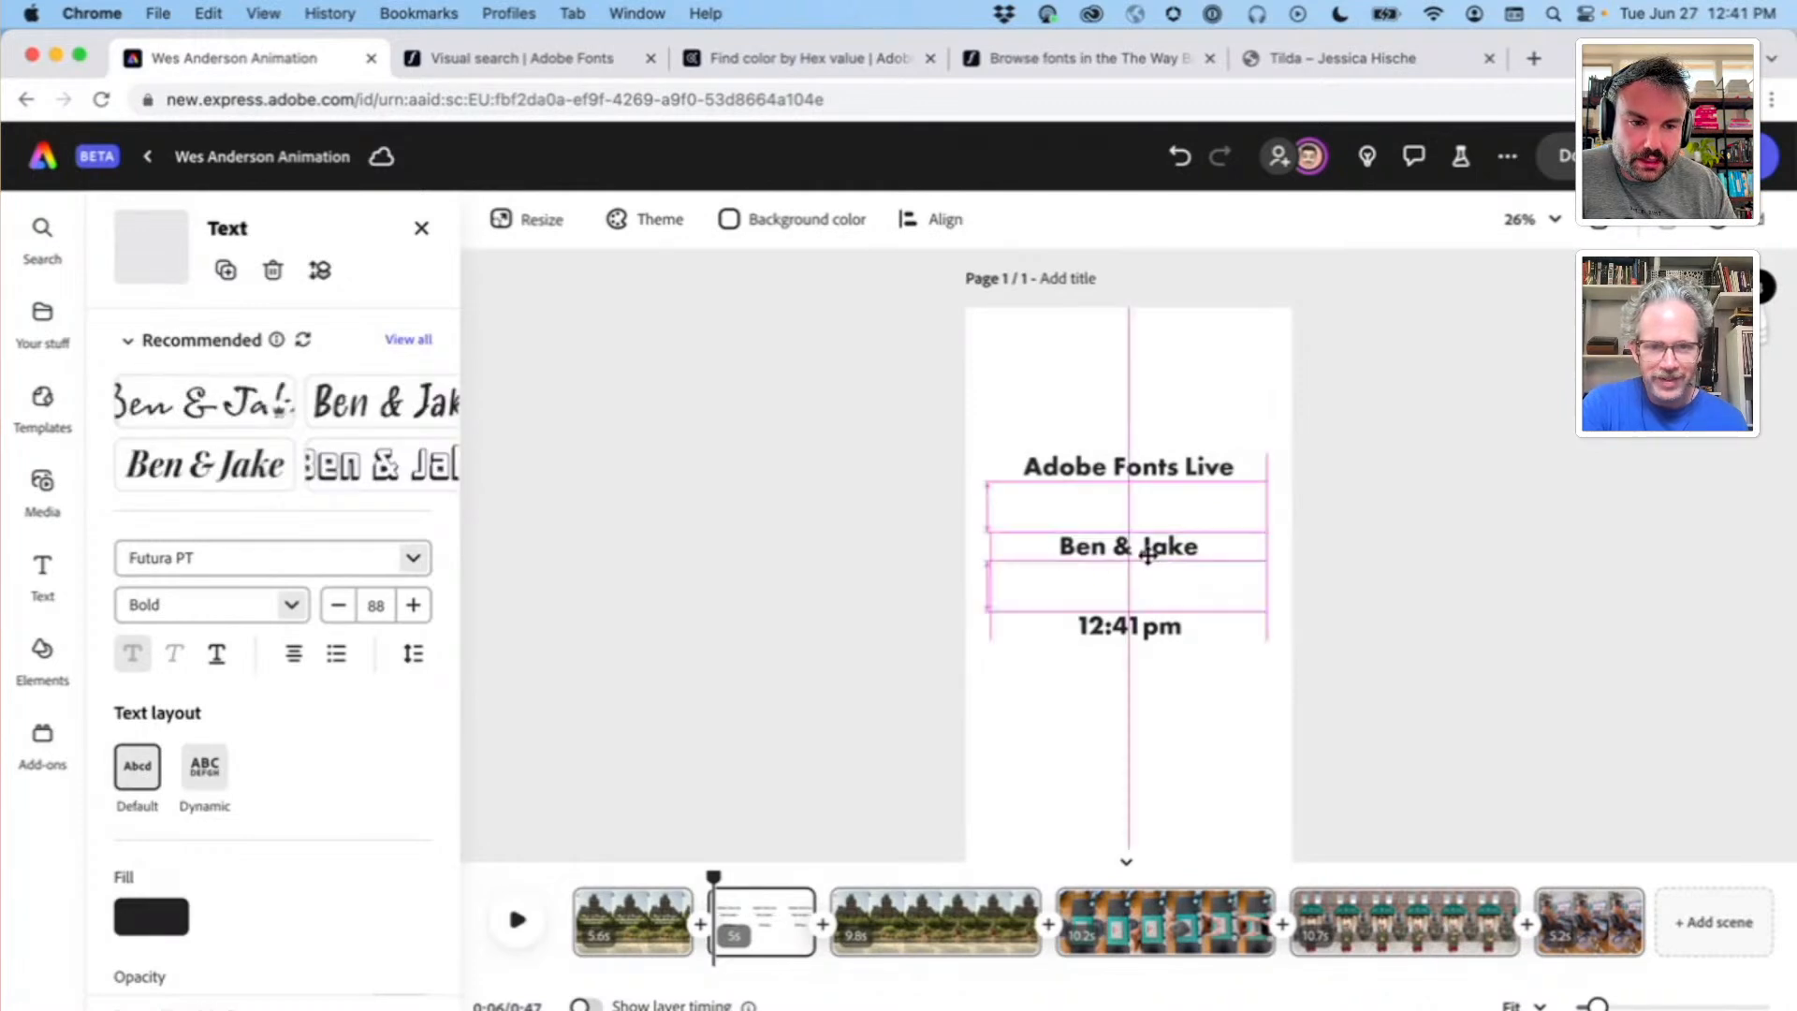
# Step: Switch to Adobe Color and open the orange, sage, yellow, red and pale pink palette from the "Wes Anderson" results
pyautogui.click(1180, 428)
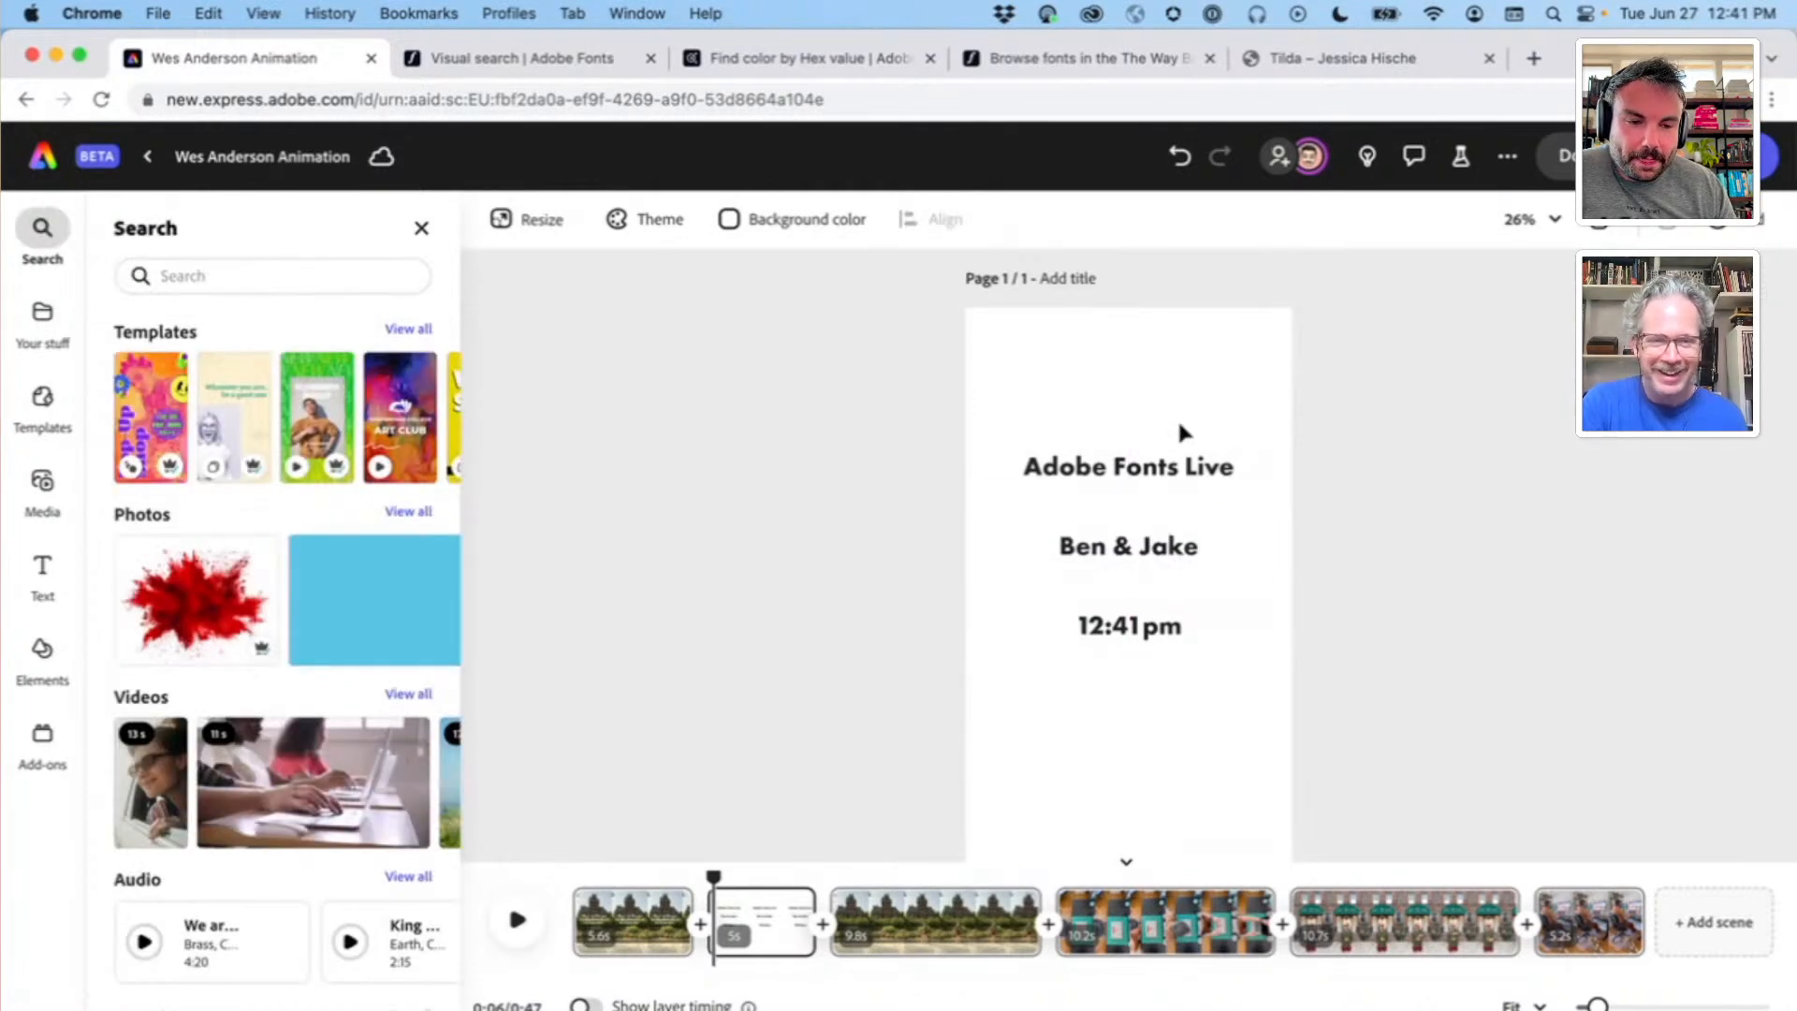
pyautogui.click(789, 62)
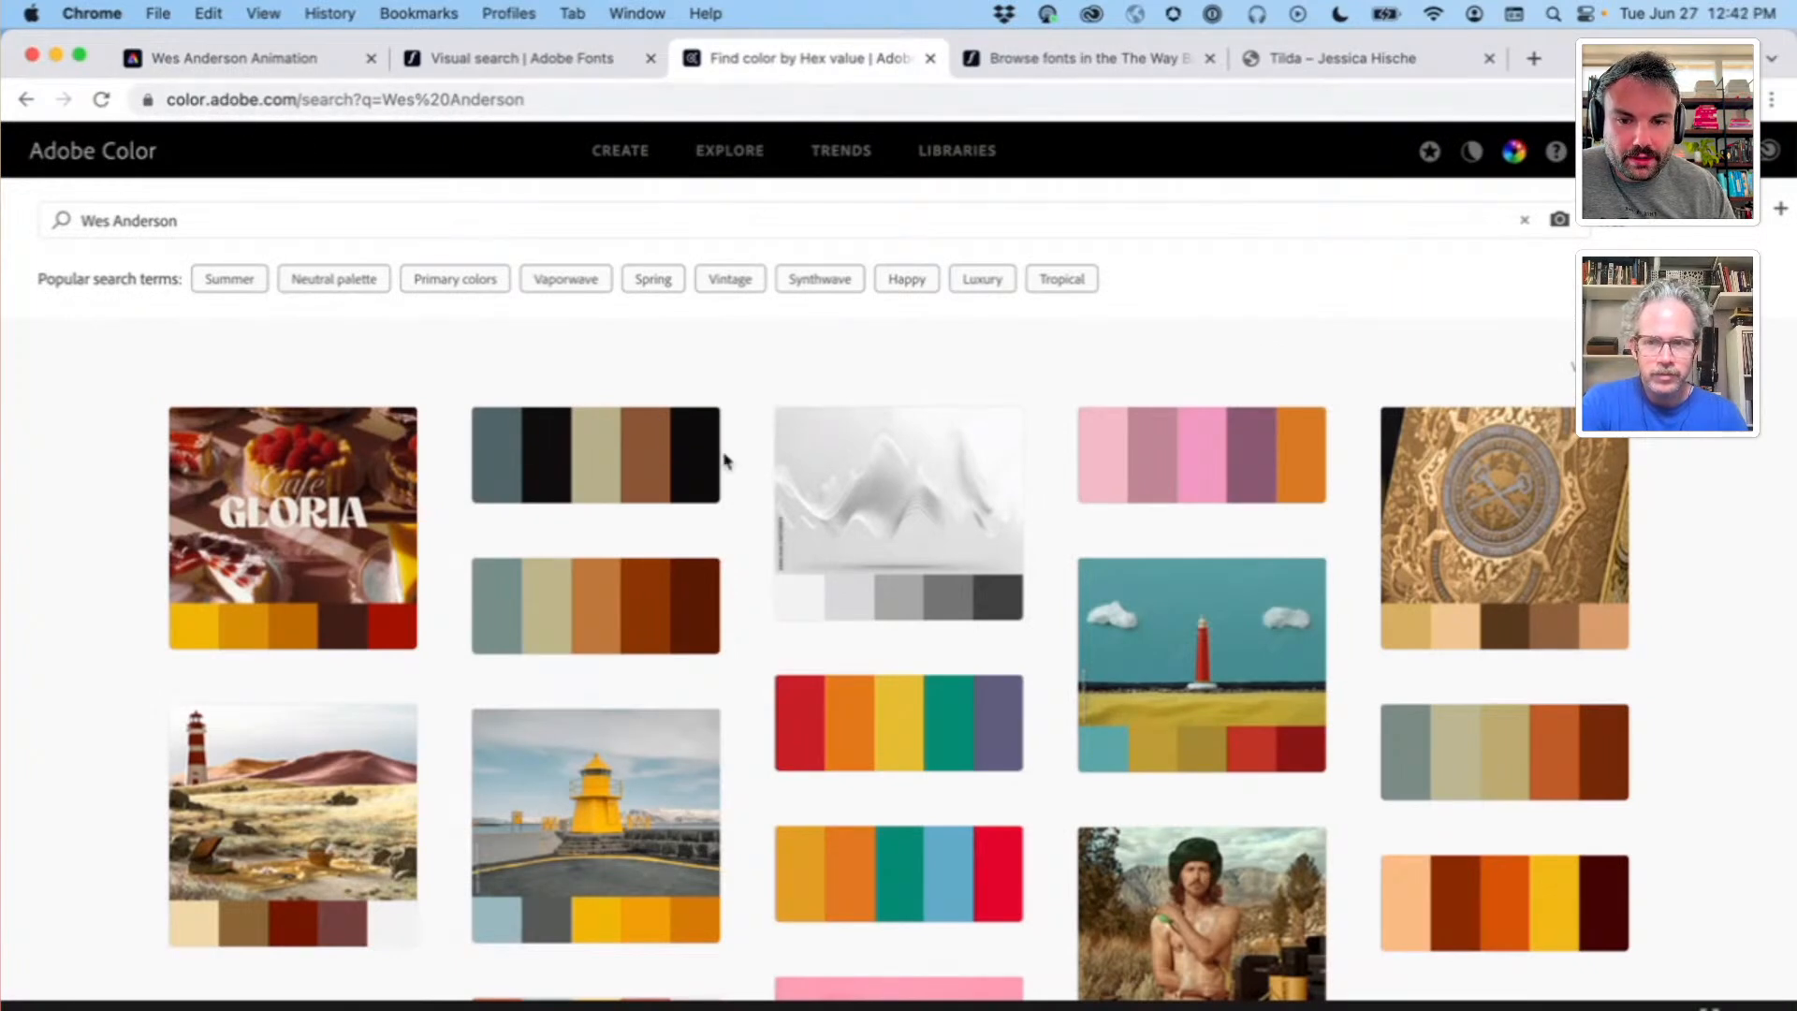
pyautogui.scroll(-3, 740, 382)
pyautogui.scroll(3, 740, 381)
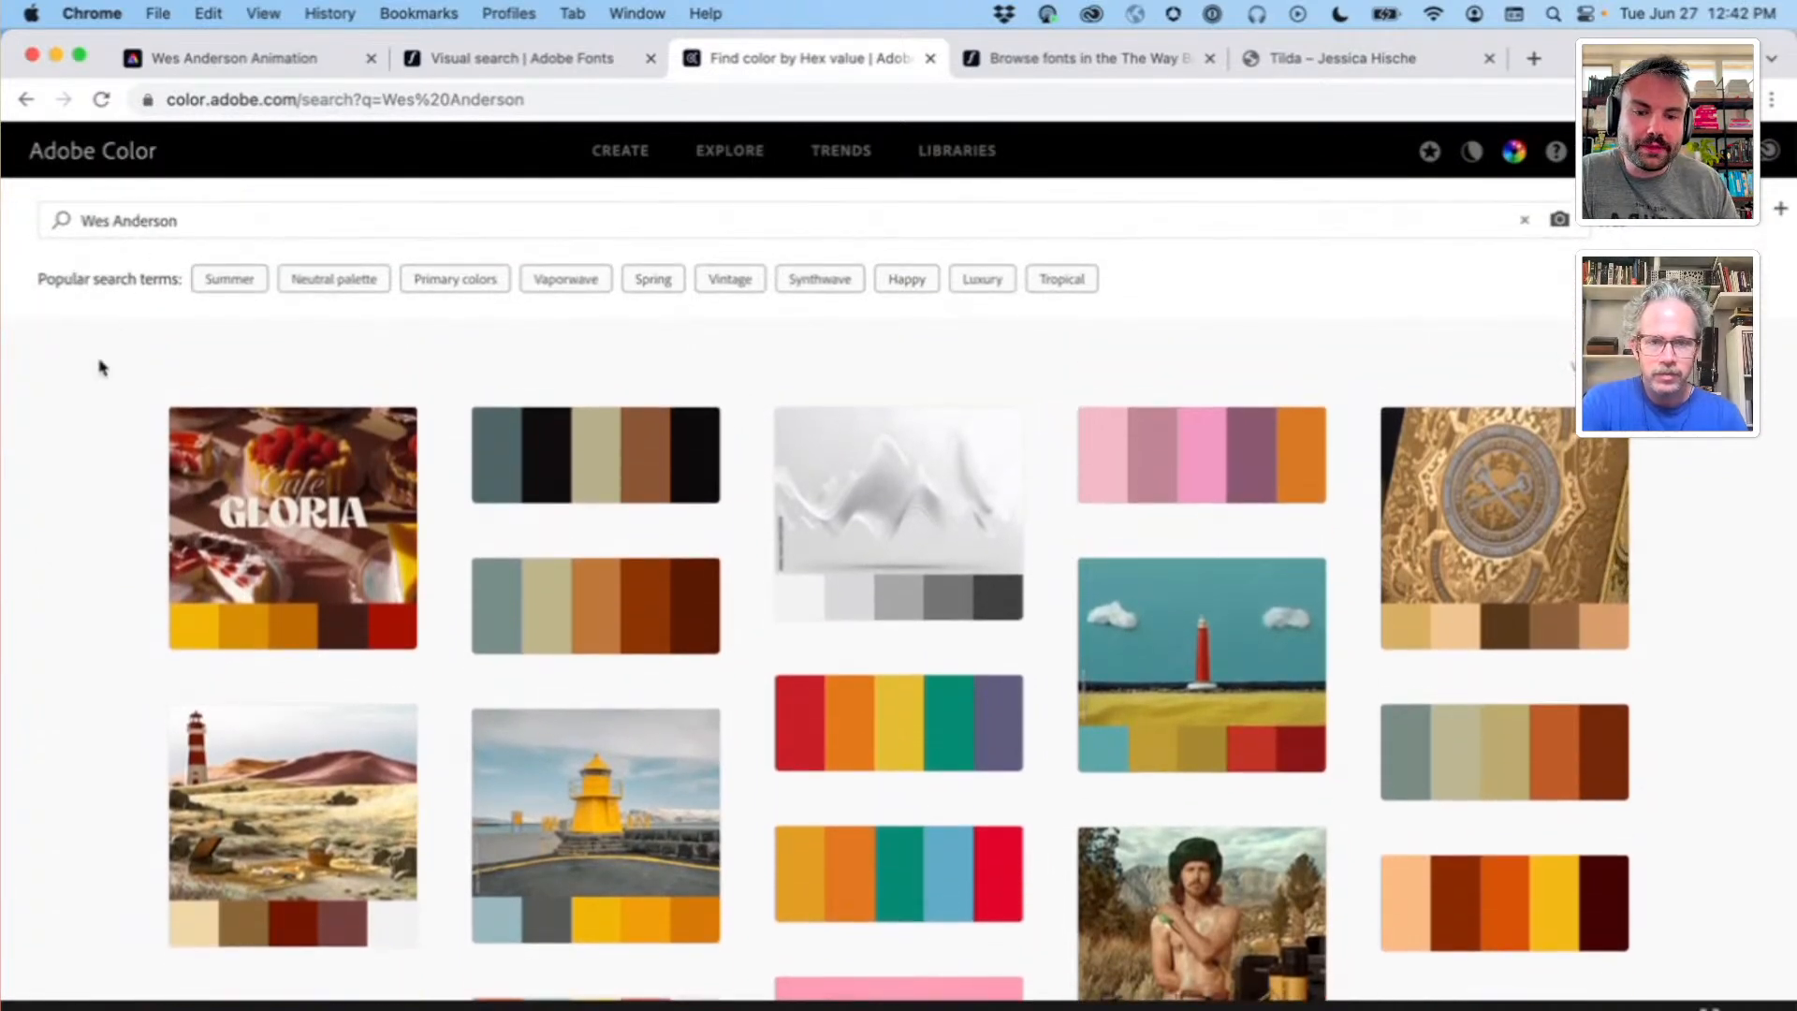
pyautogui.scroll(-5, 103, 366)
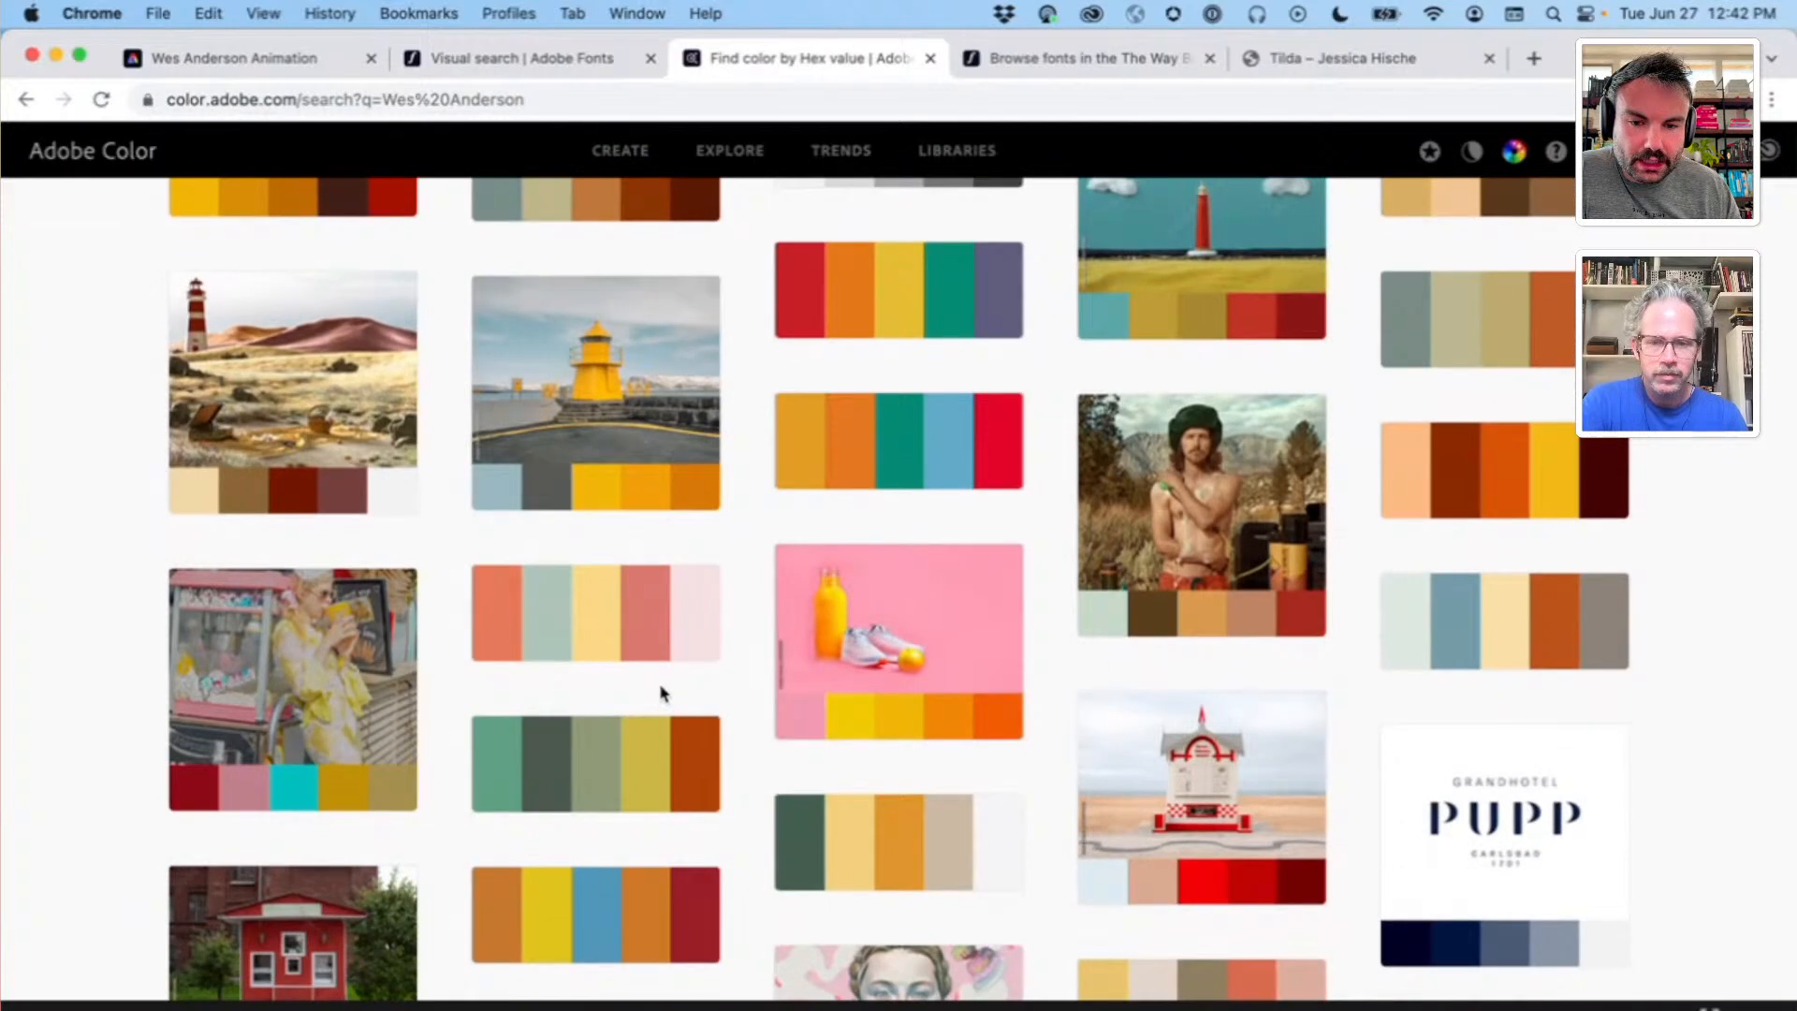
pyautogui.click(650, 646)
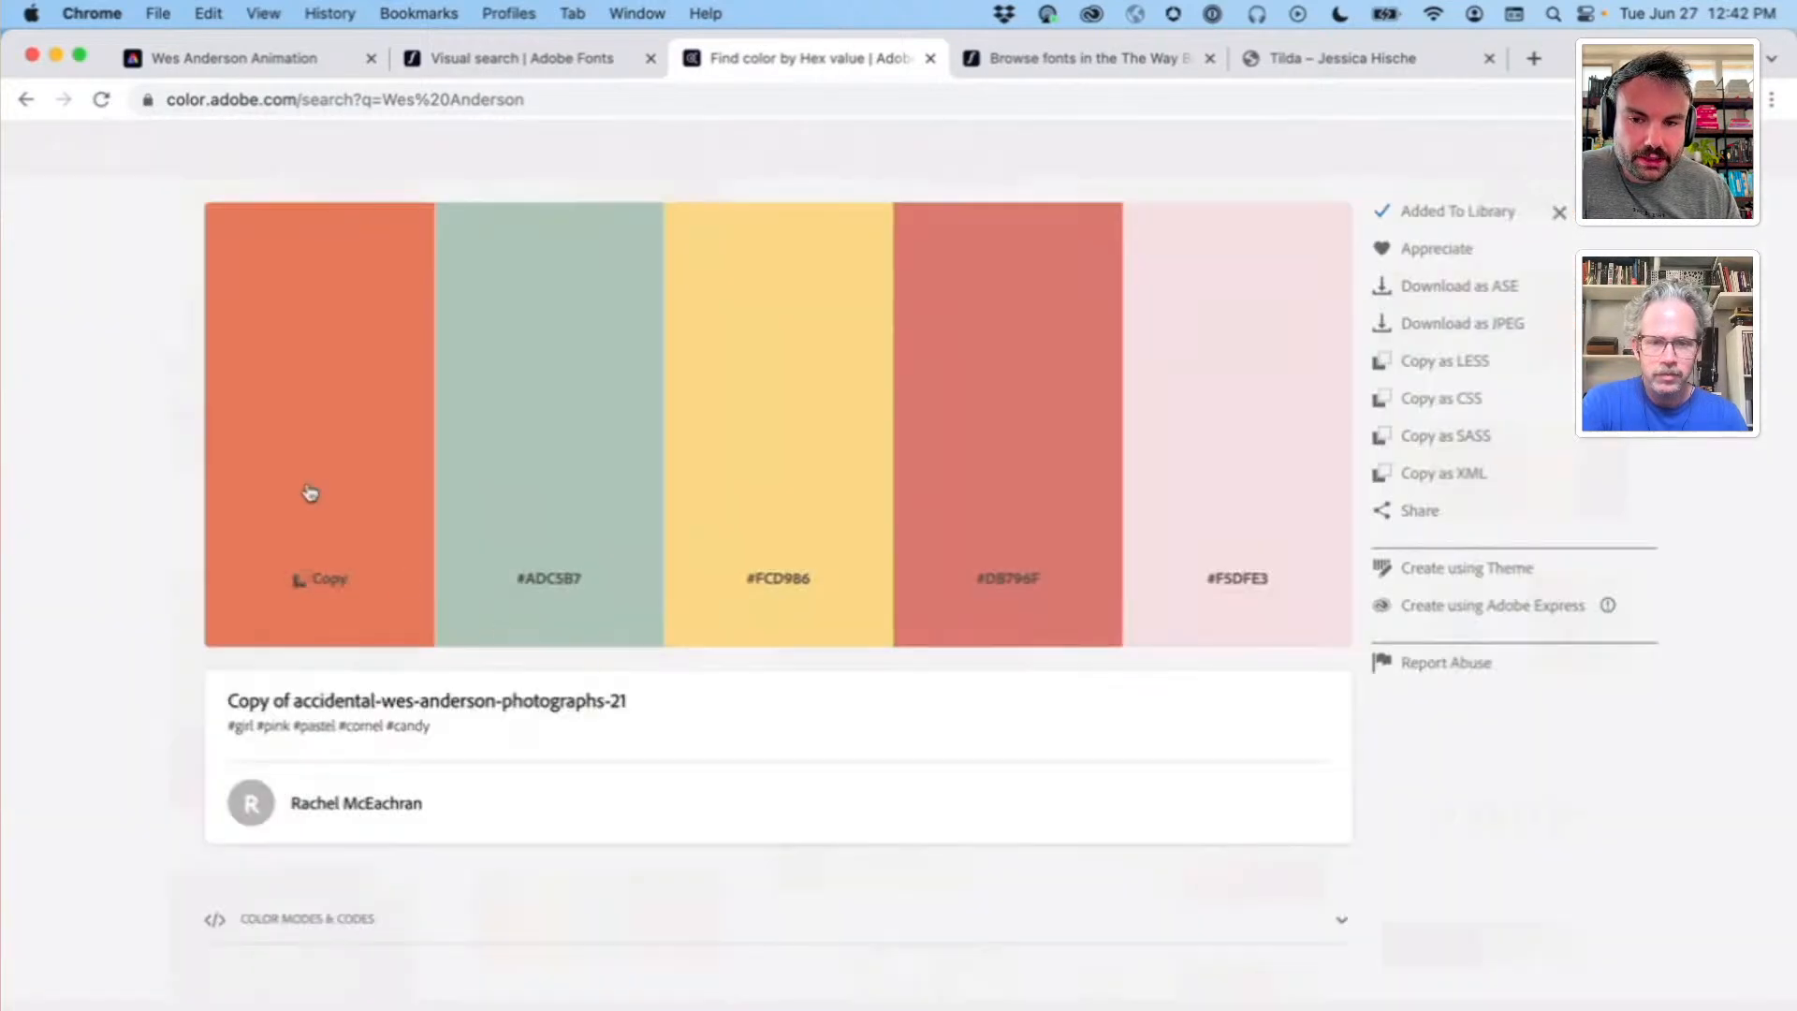
# Step: Capture the five palette swatches as a screenshot and try to place it on the title scene in Adobe Express
pyautogui.moveTo(191, 194); pyautogui.dragTo(1354, 661)
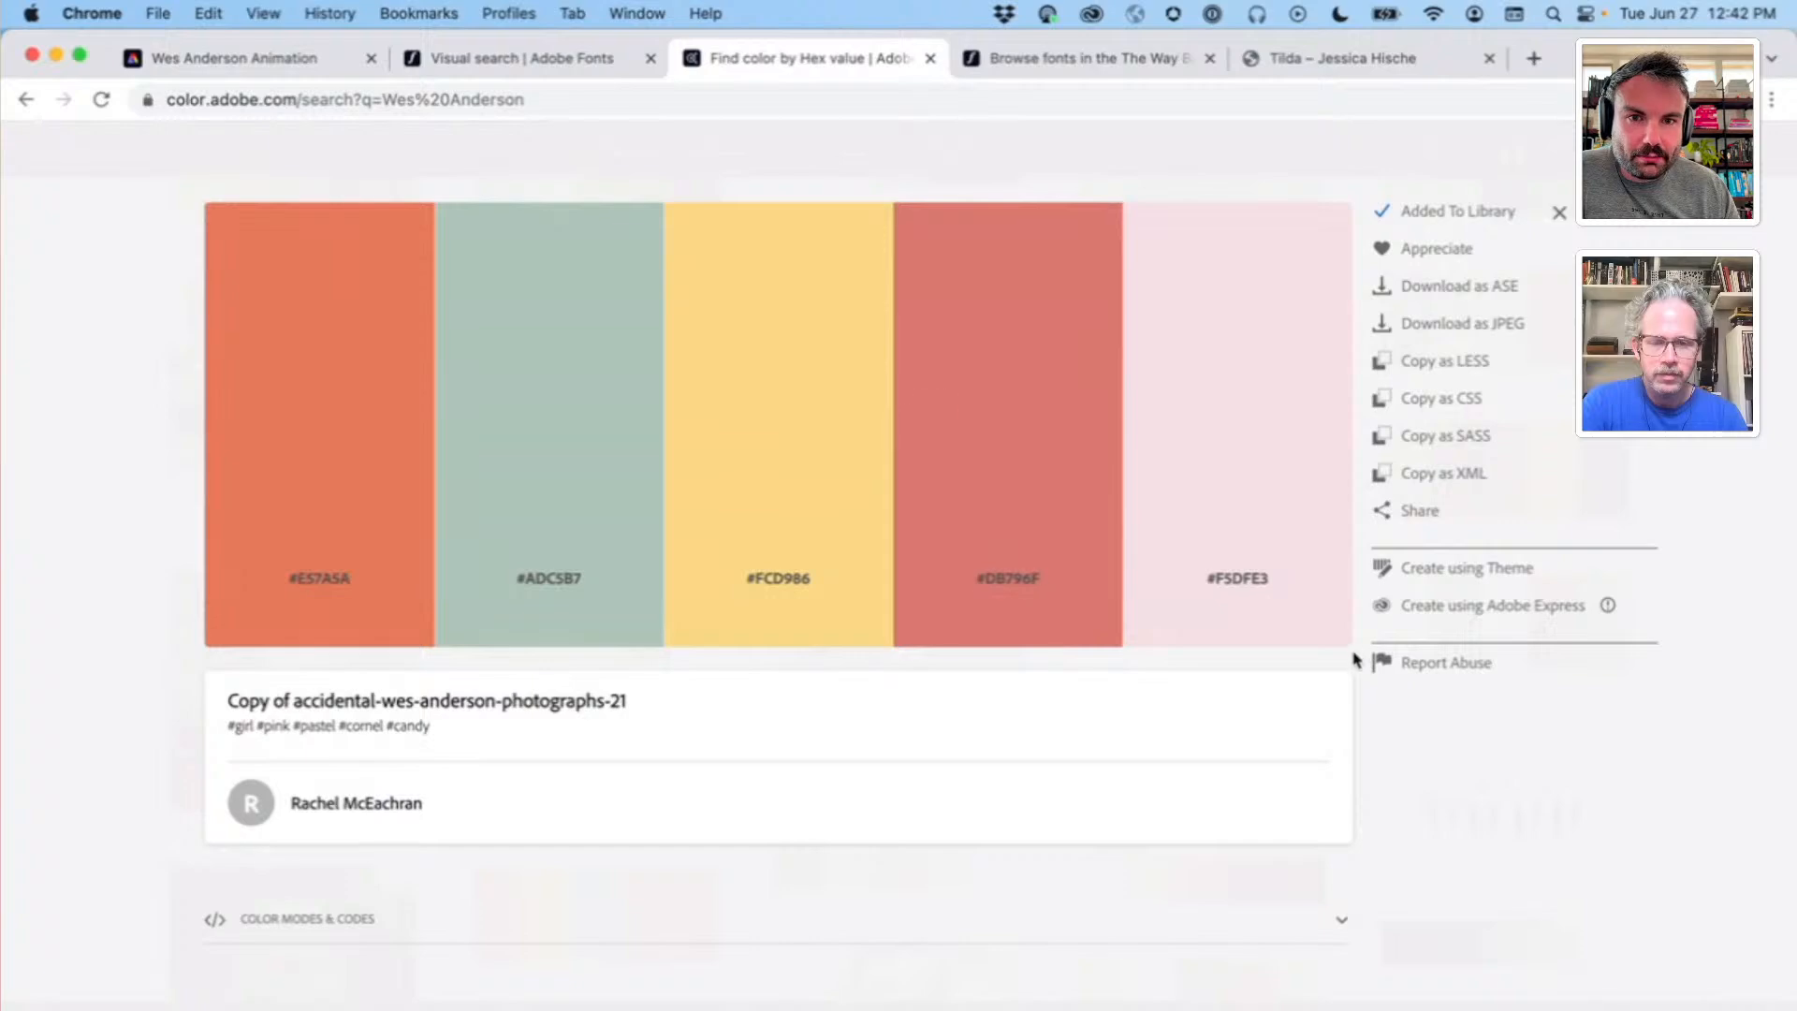
pyautogui.click(280, 64)
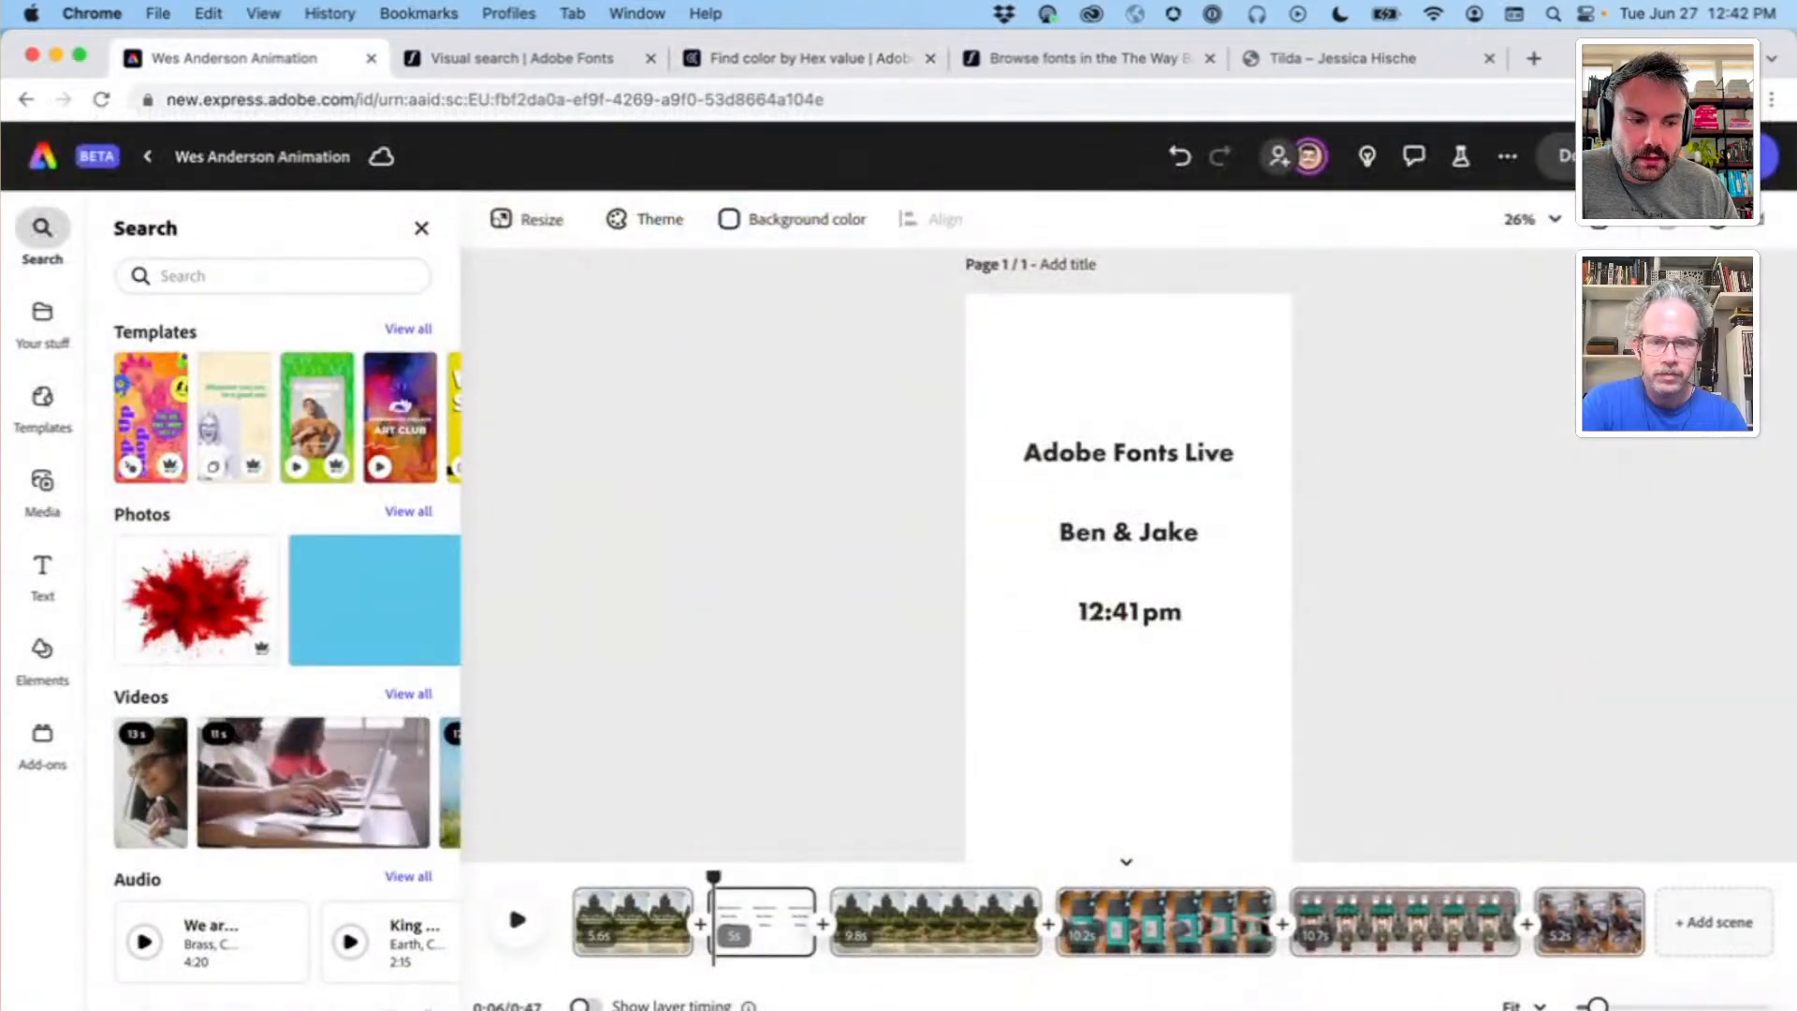
pyautogui.moveTo(1547, 971); pyautogui.dragTo(1384, 719)
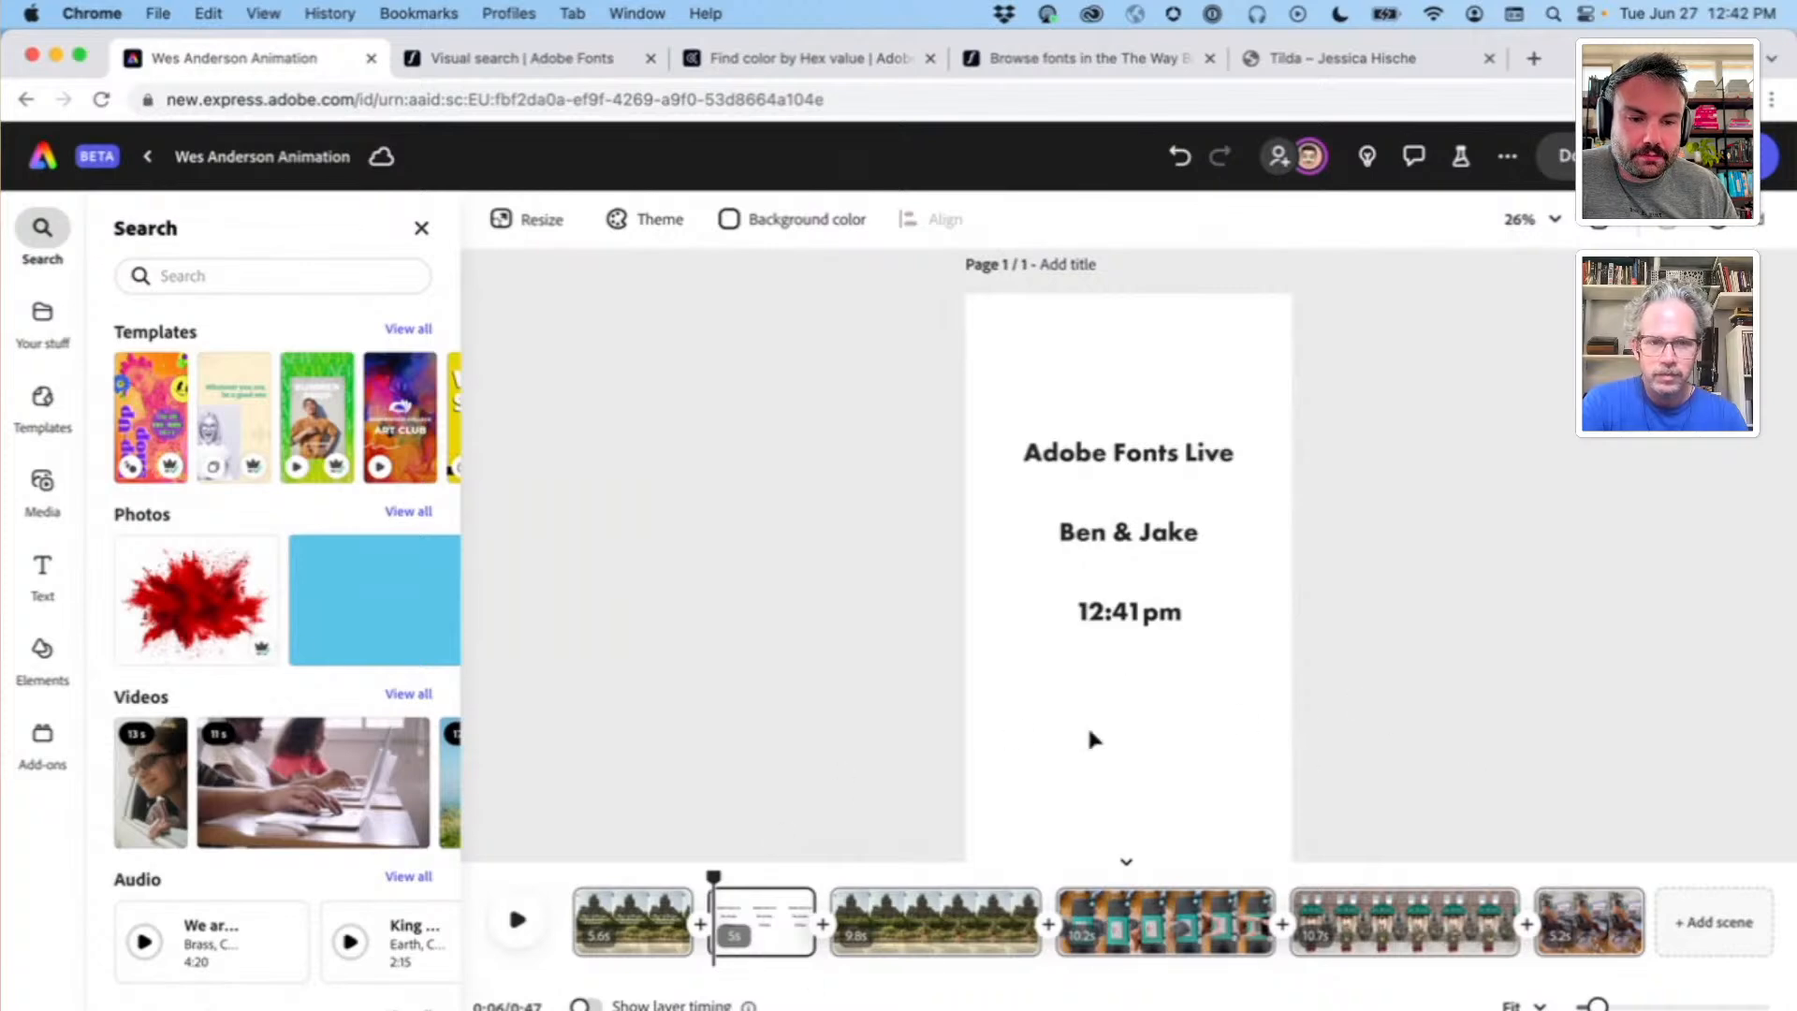
pyautogui.scroll(-2, 1089, 731)
pyautogui.scroll(2, 1088, 731)
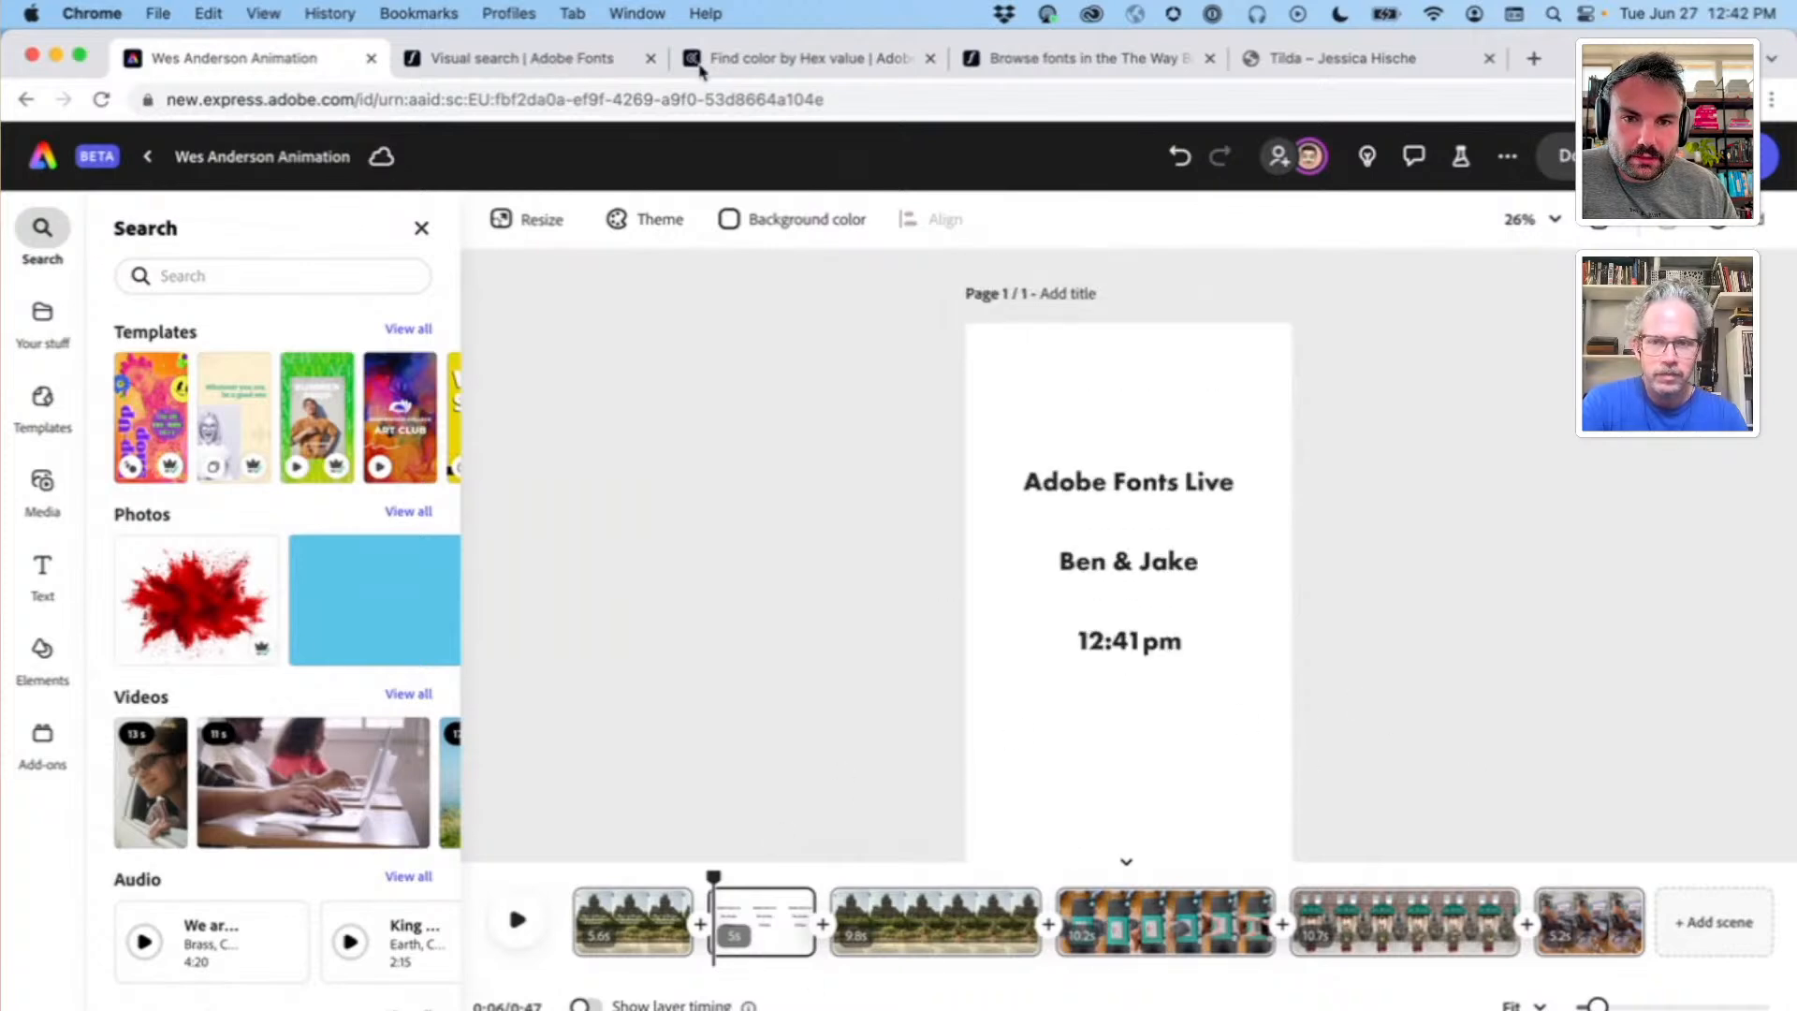
# Step: Capture the five swatches in Adobe Color as a screenshot and place it near the title scene's lower edge in Adobe Express
pyautogui.click(812, 63)
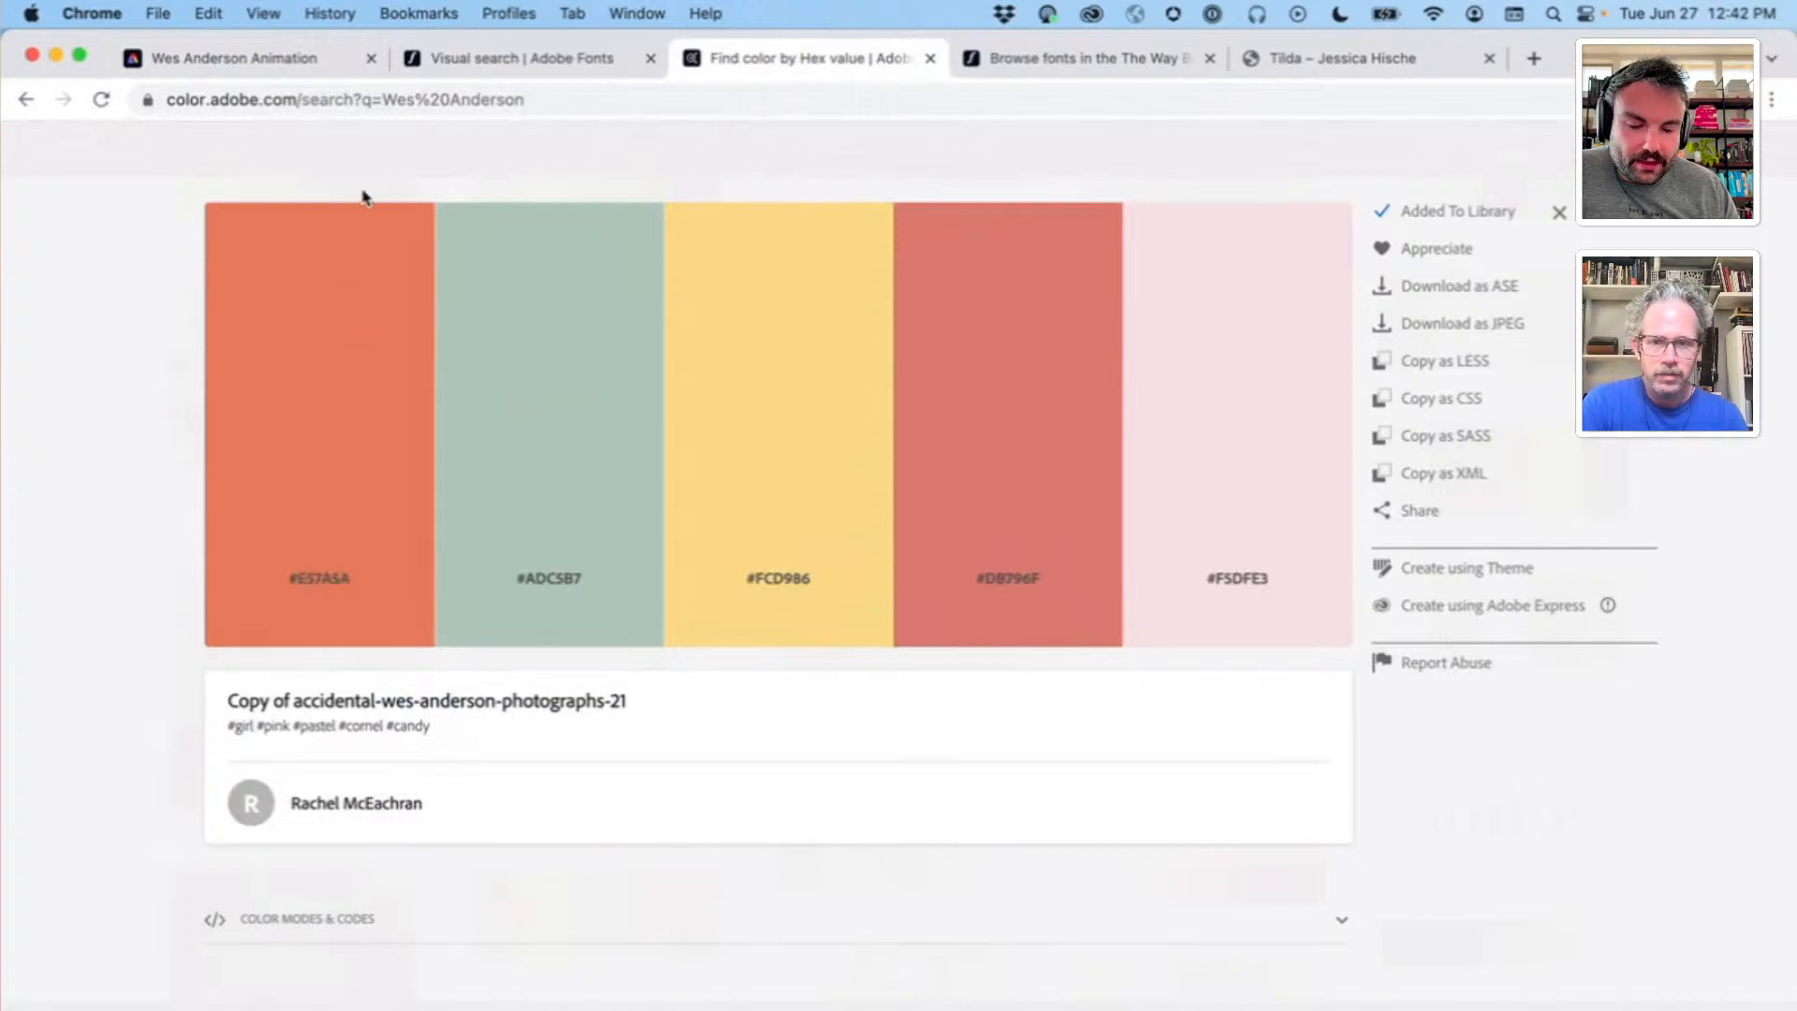
pyautogui.press('super+shift+4')
pyautogui.moveTo(182, 194); pyautogui.dragTo(1361, 653)
pyautogui.click(251, 58)
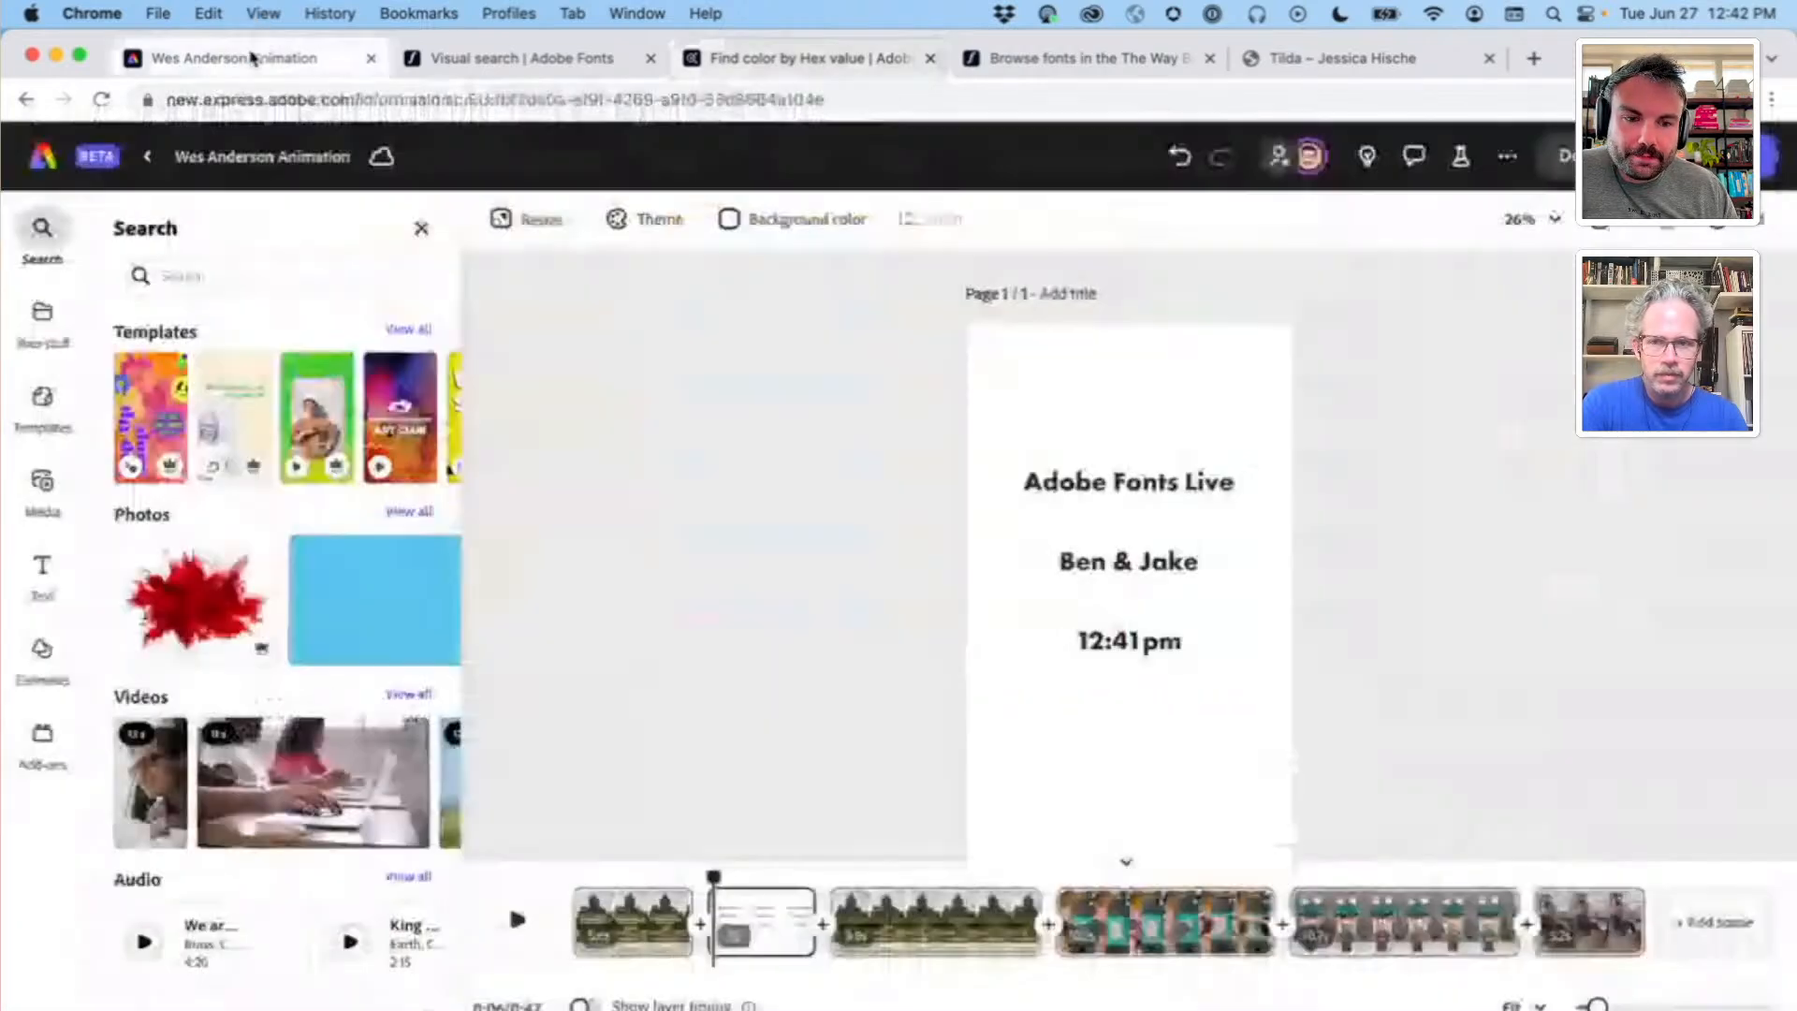
pyautogui.moveTo(1497, 973); pyautogui.dragTo(1130, 802)
pyautogui.scroll(-2, 1360, 596)
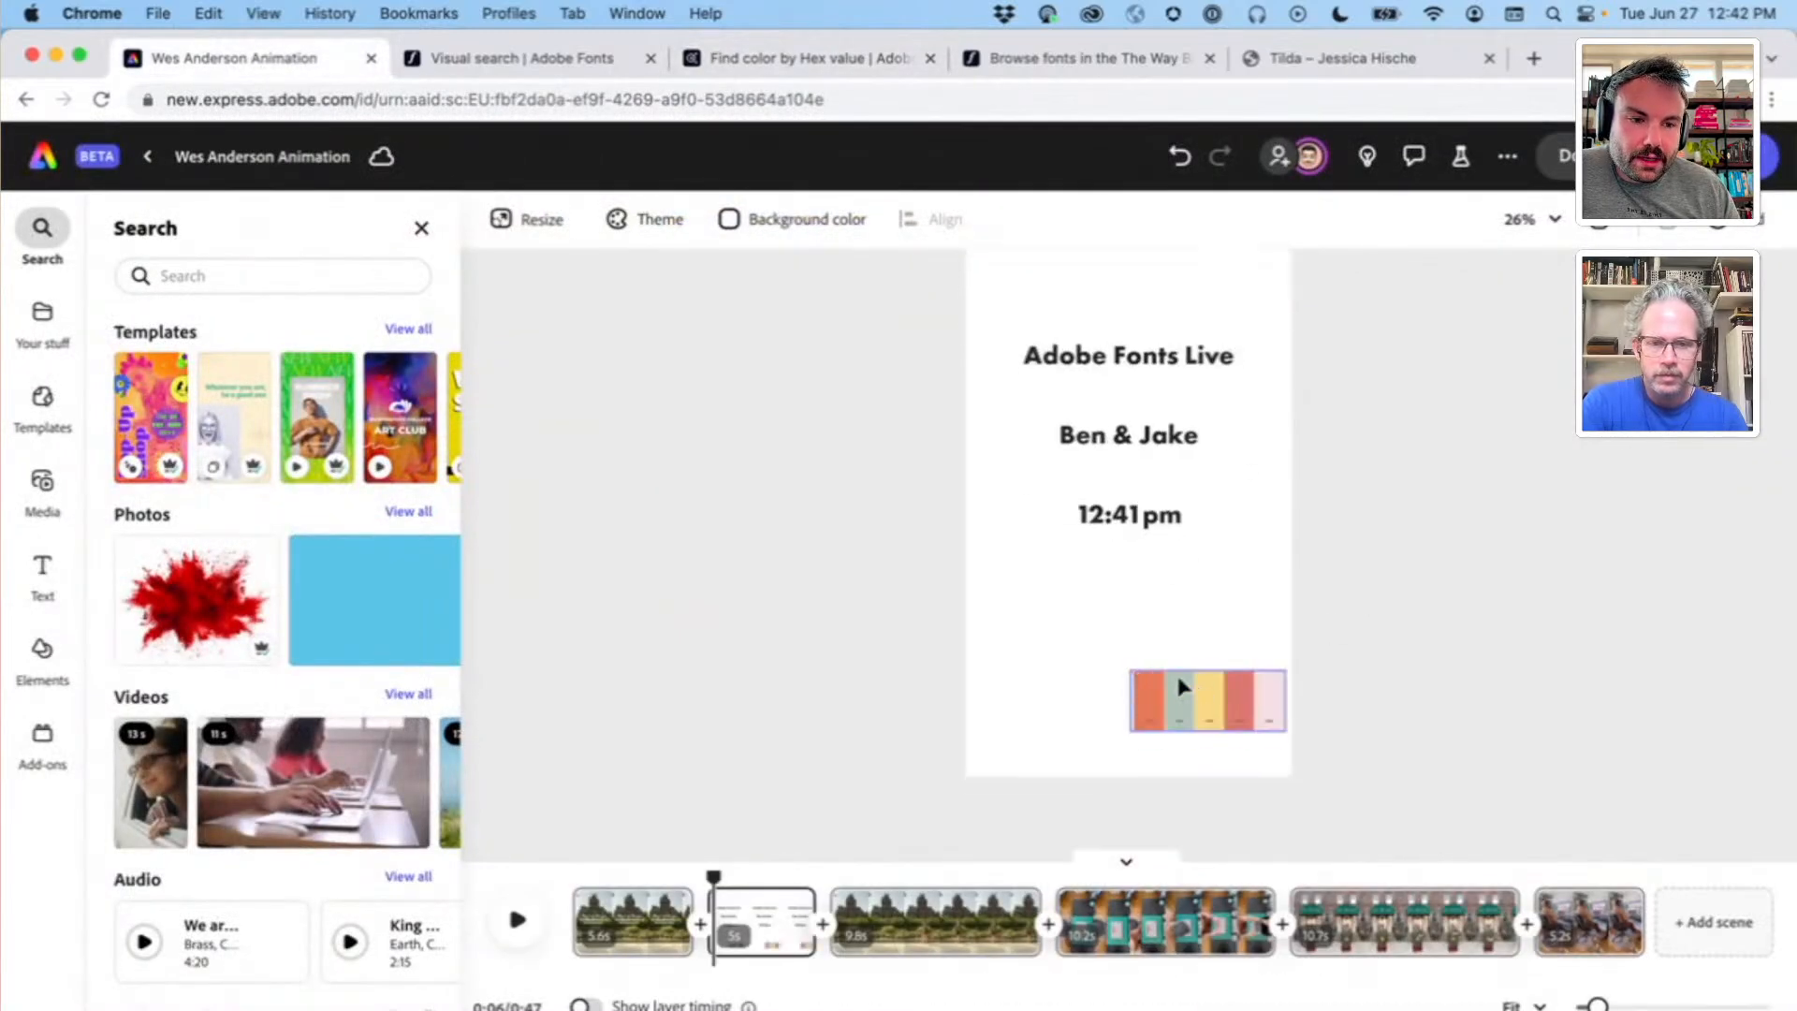
# Step: Set the title scene's background colour to the pale pink sampled from the palette image
pyautogui.scroll(2, 1178, 646)
pyautogui.click(807, 221)
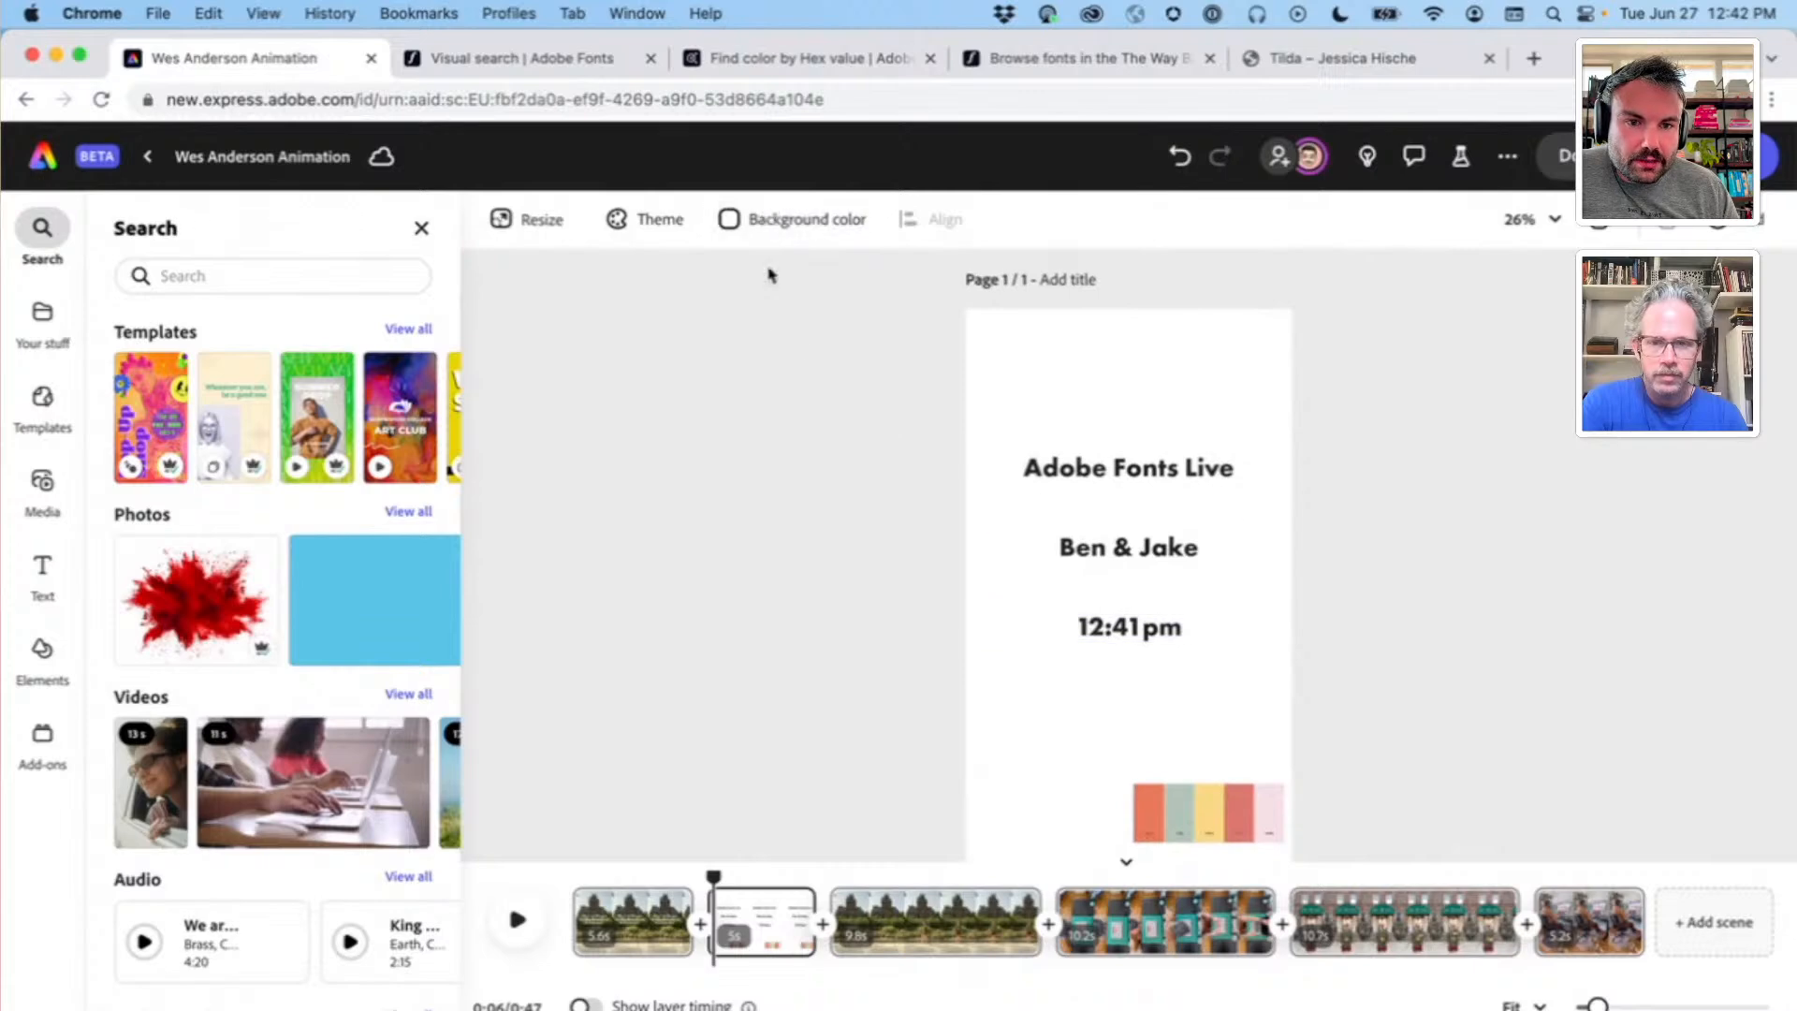
pyautogui.click(926, 273)
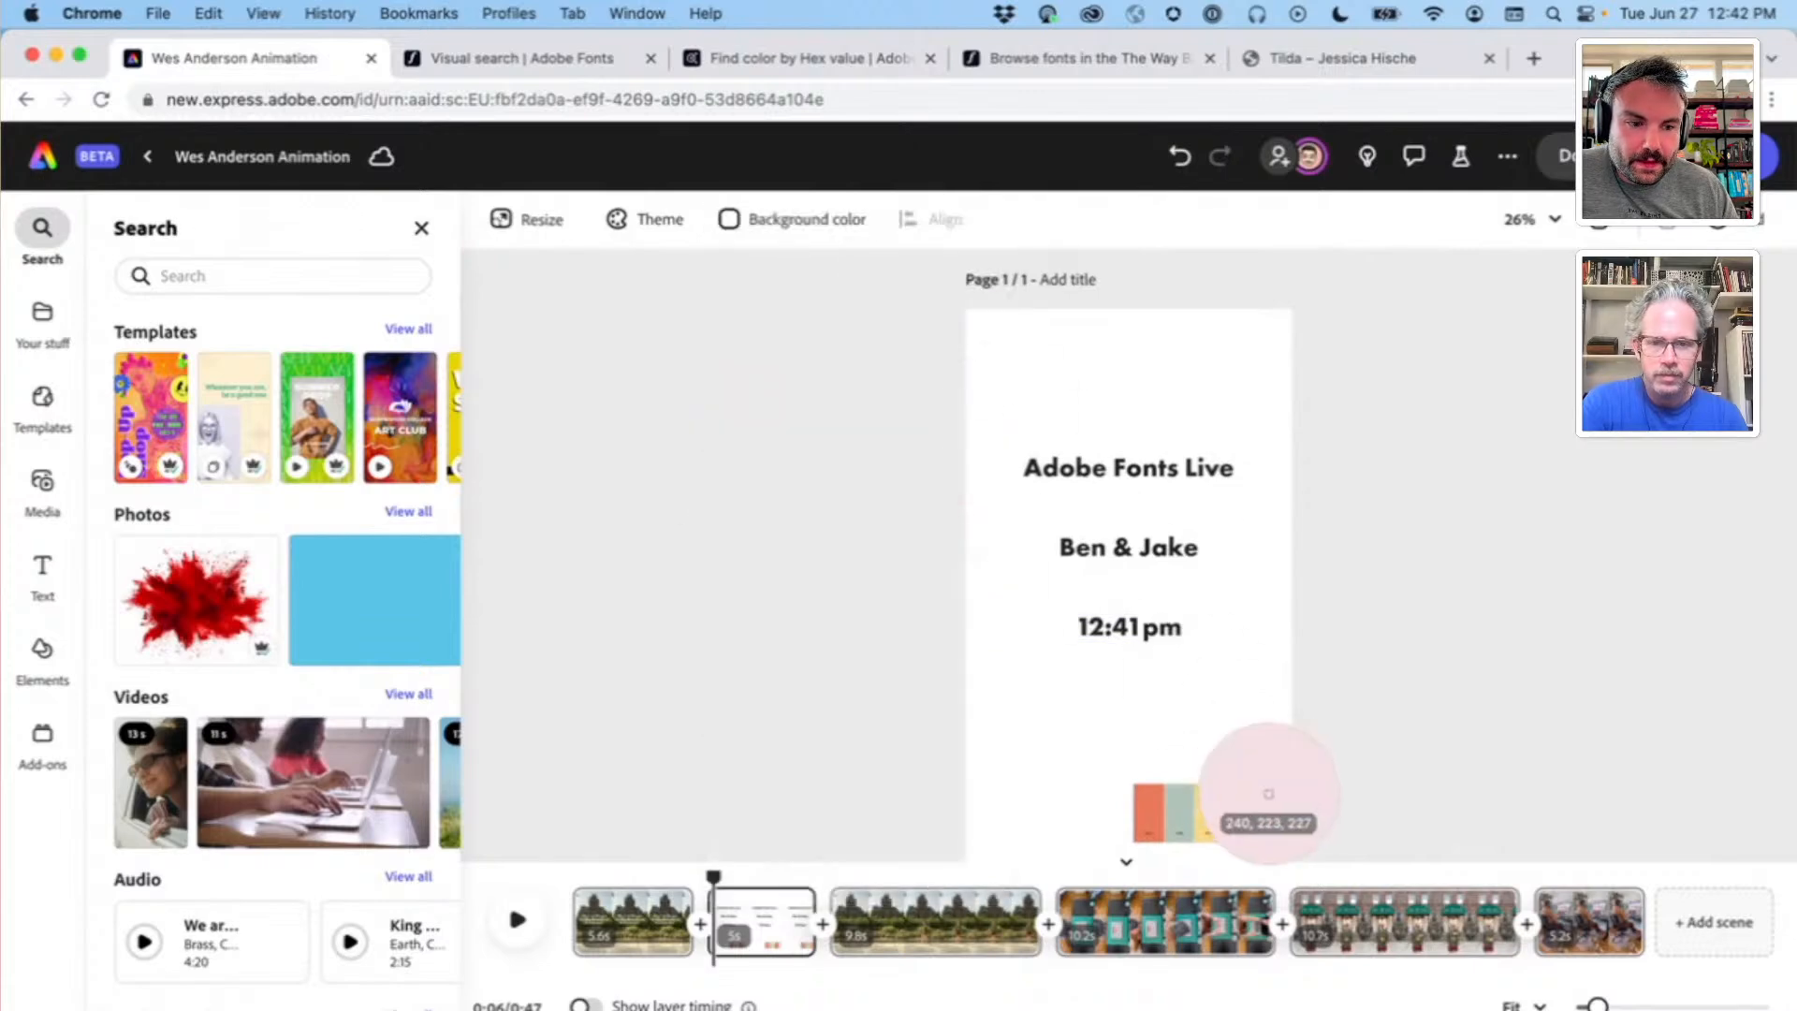
pyautogui.click(1270, 801)
# Step: Fill all three text lines with the muted red sampled from the palette image
pyautogui.click(1128, 470)
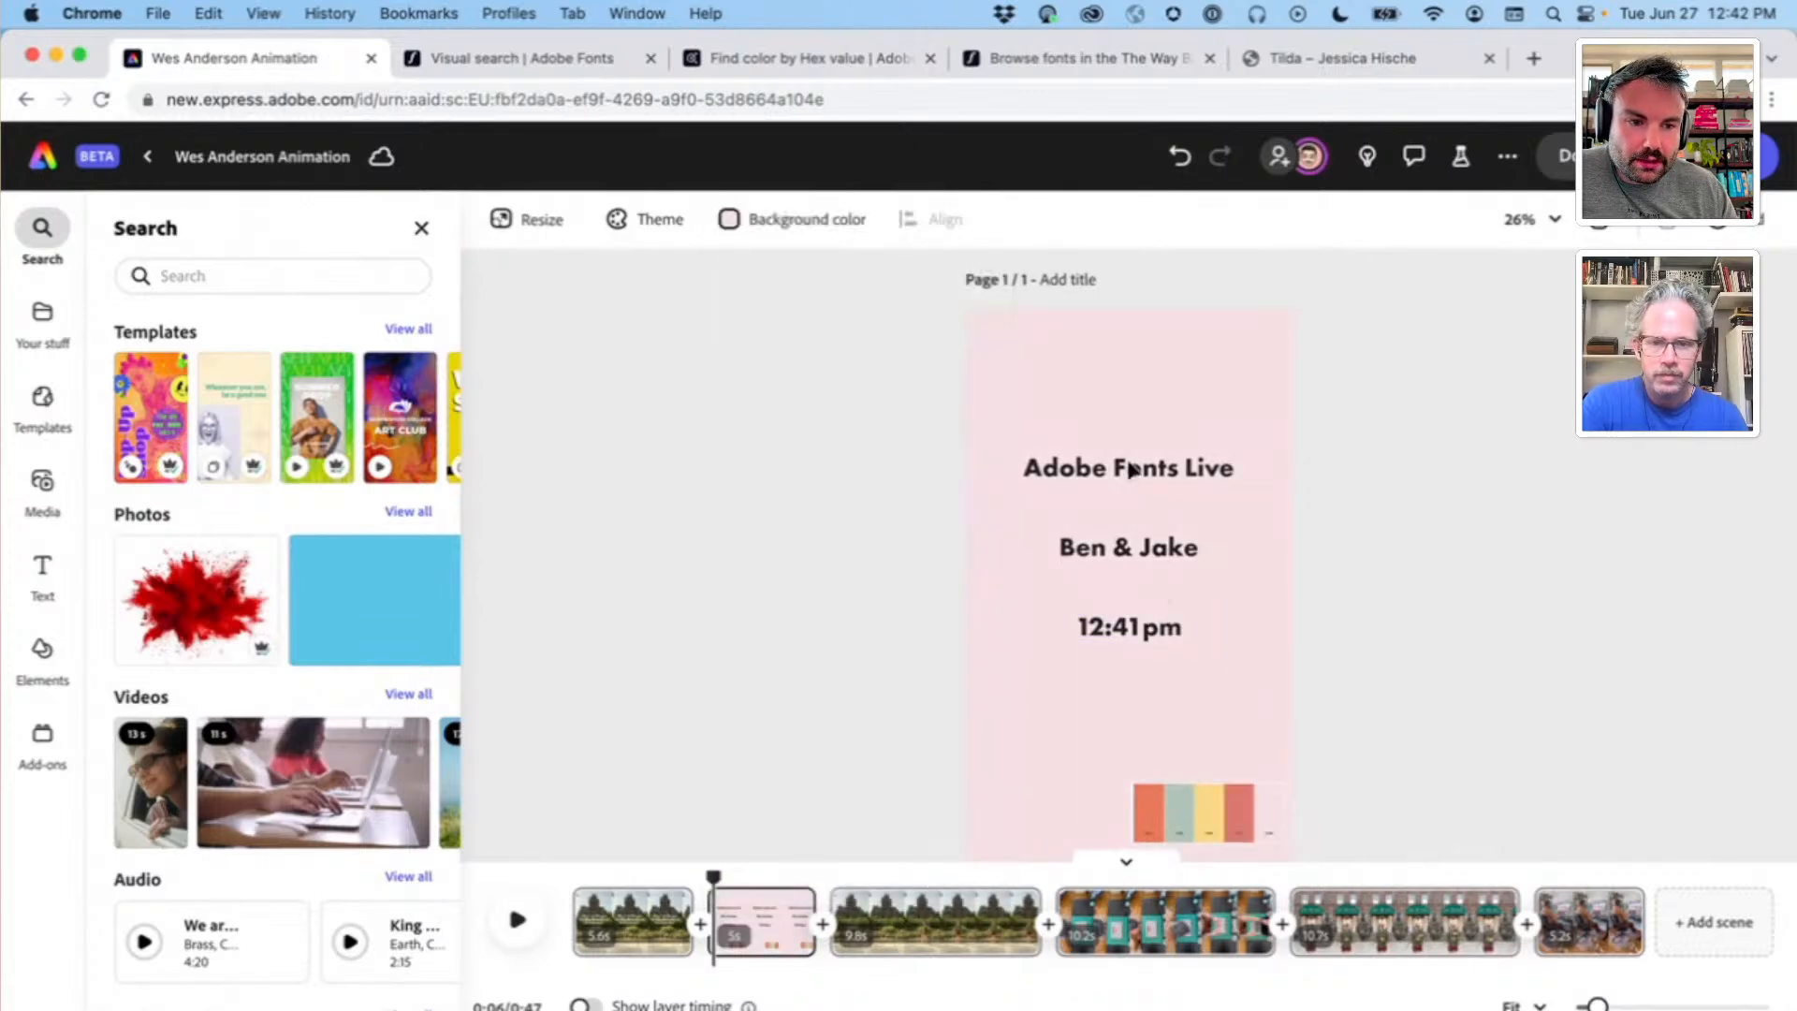
pyautogui.click(1177, 471)
pyautogui.keyDown('shift'); pyautogui.click(1146, 546); pyautogui.keyUp('shift')
pyautogui.keyDown('shift'); pyautogui.click(1137, 625); pyautogui.keyUp('shift')
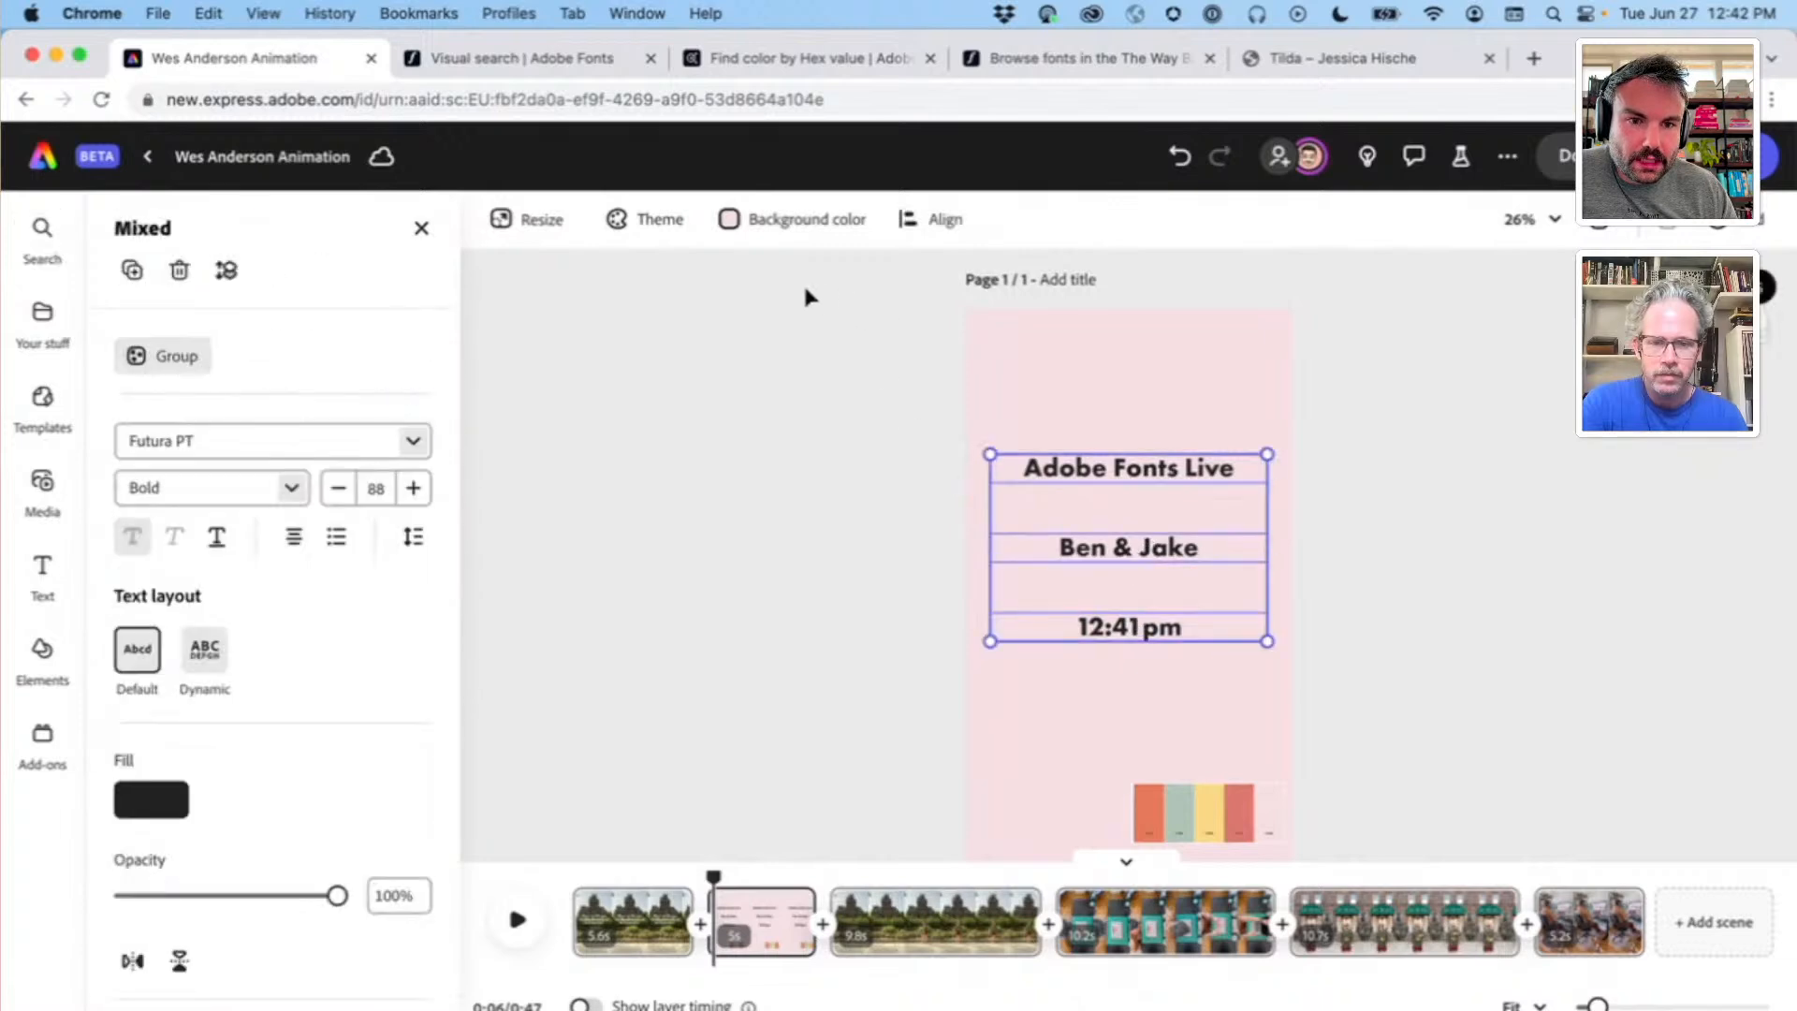
pyautogui.click(140, 805)
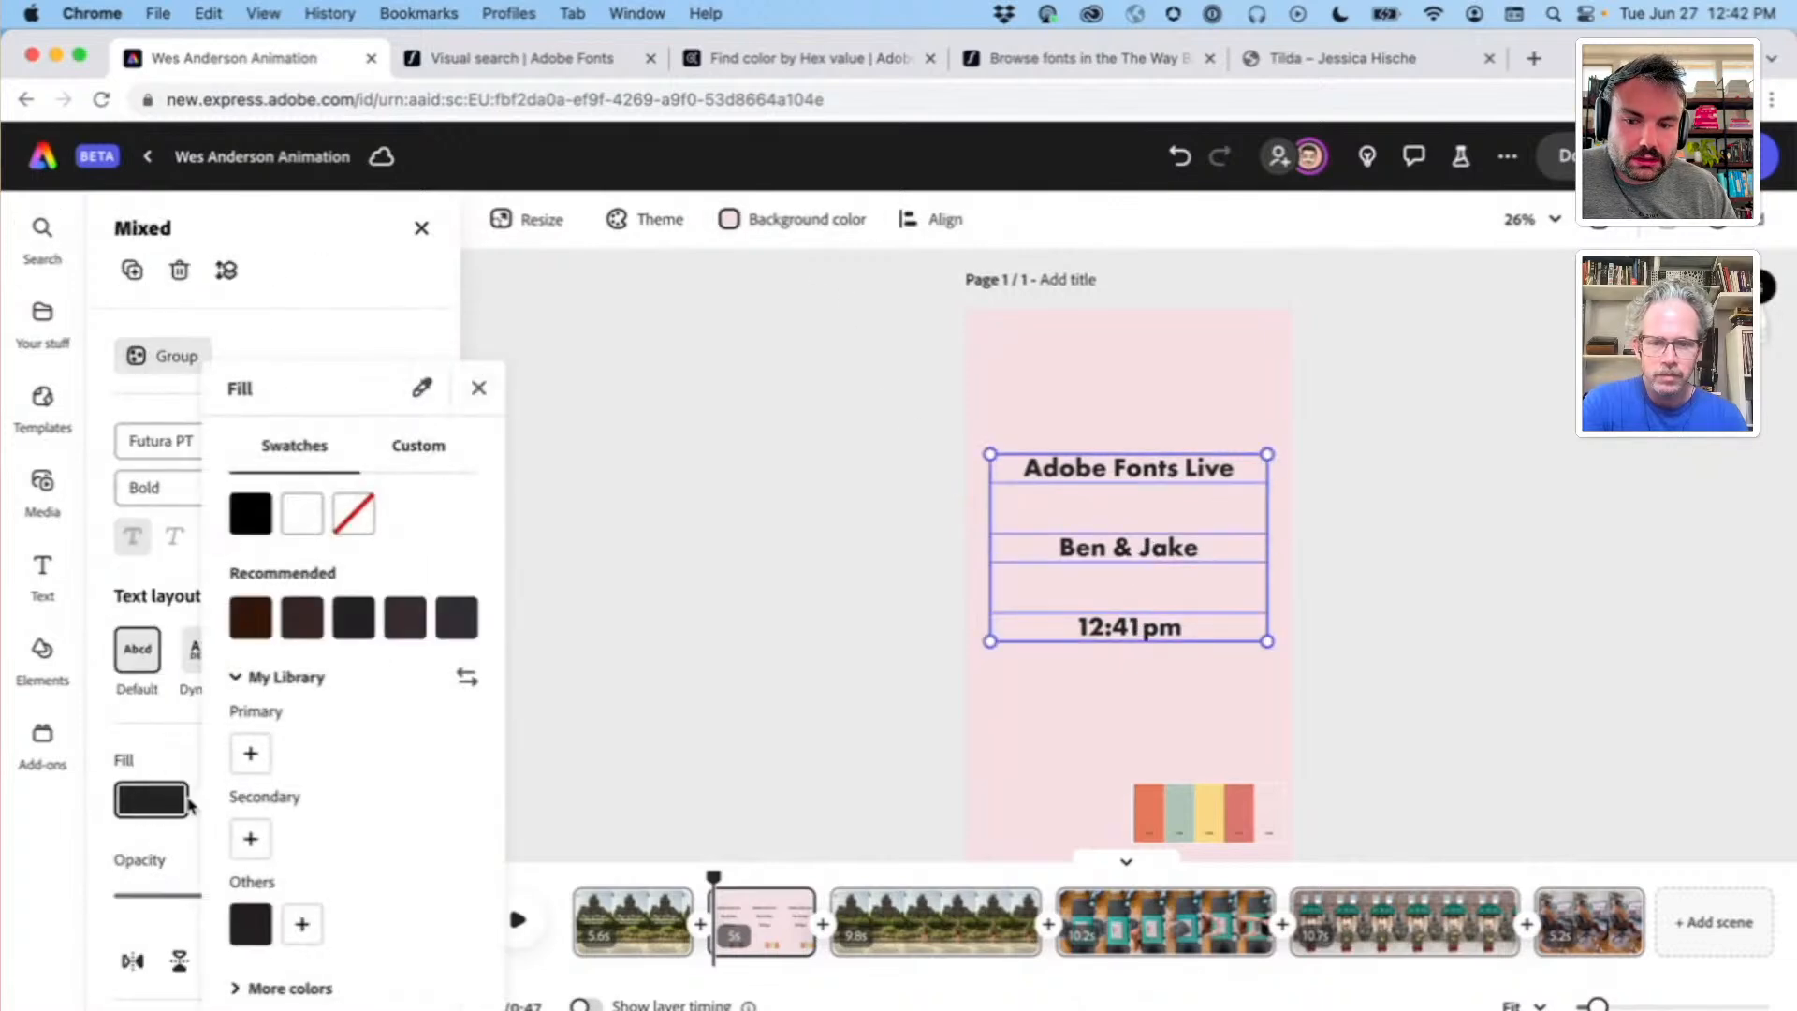
pyautogui.click(423, 386)
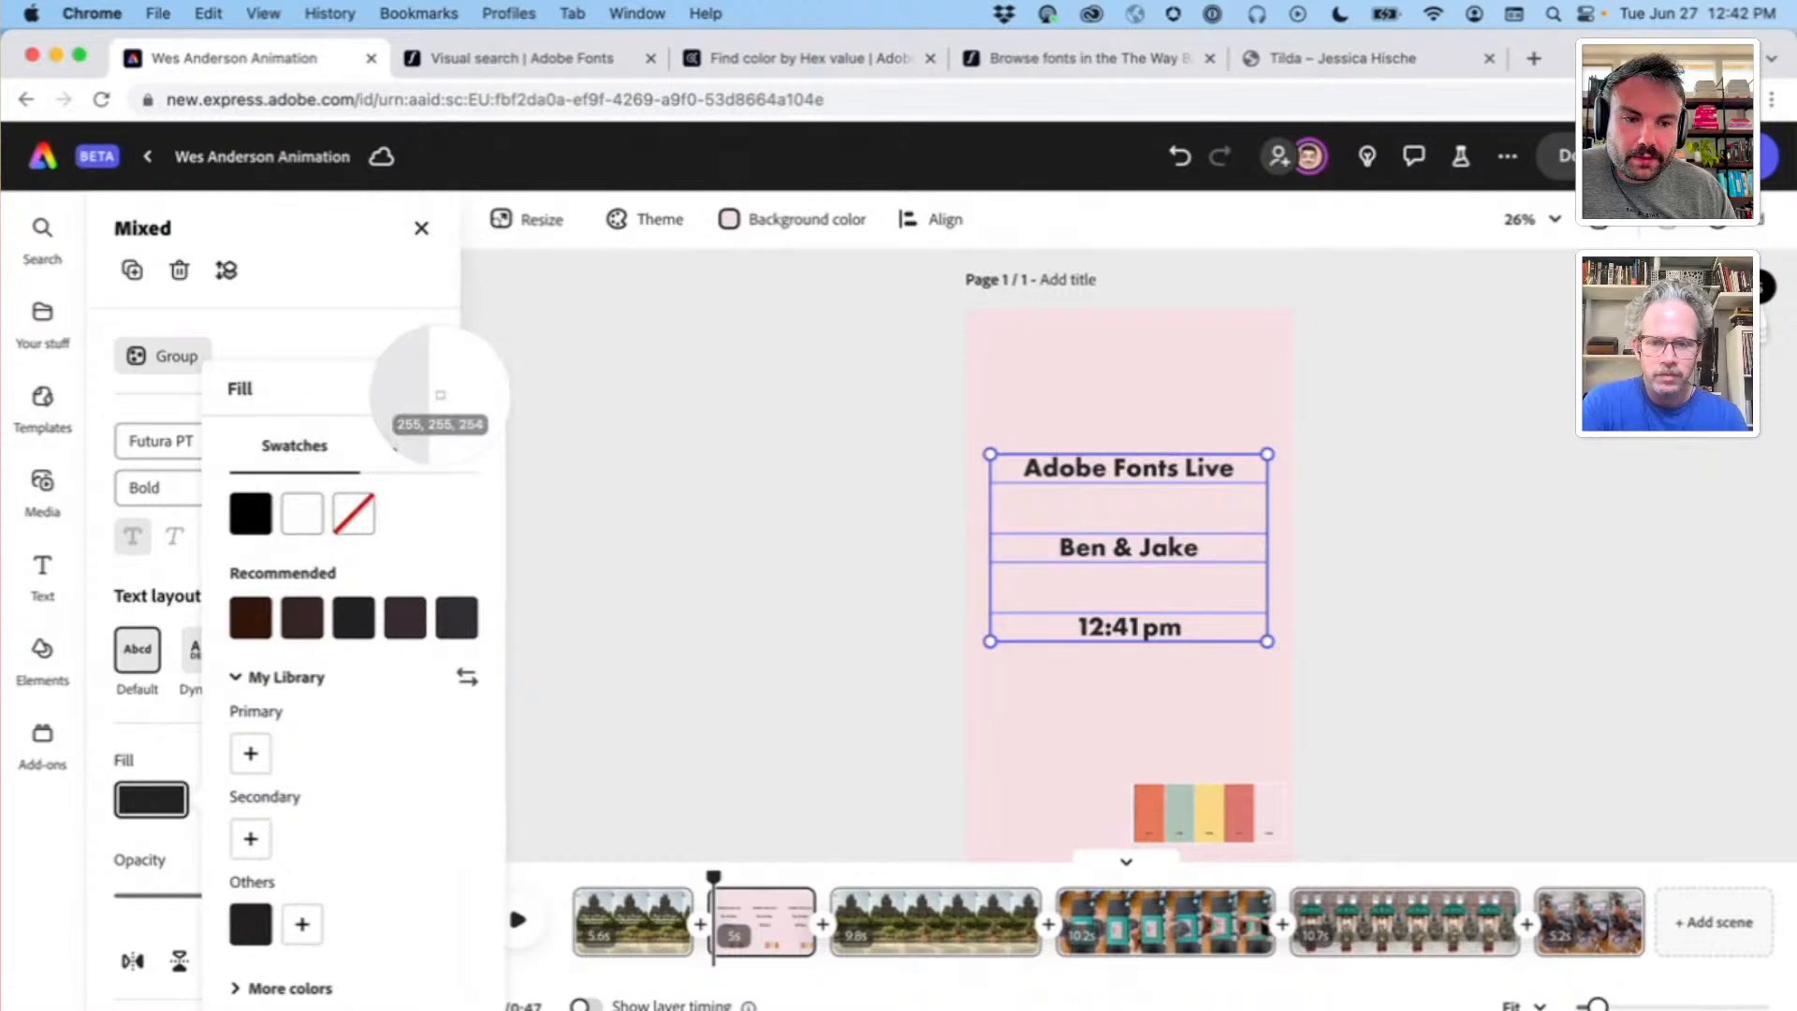
pyautogui.click(1233, 820)
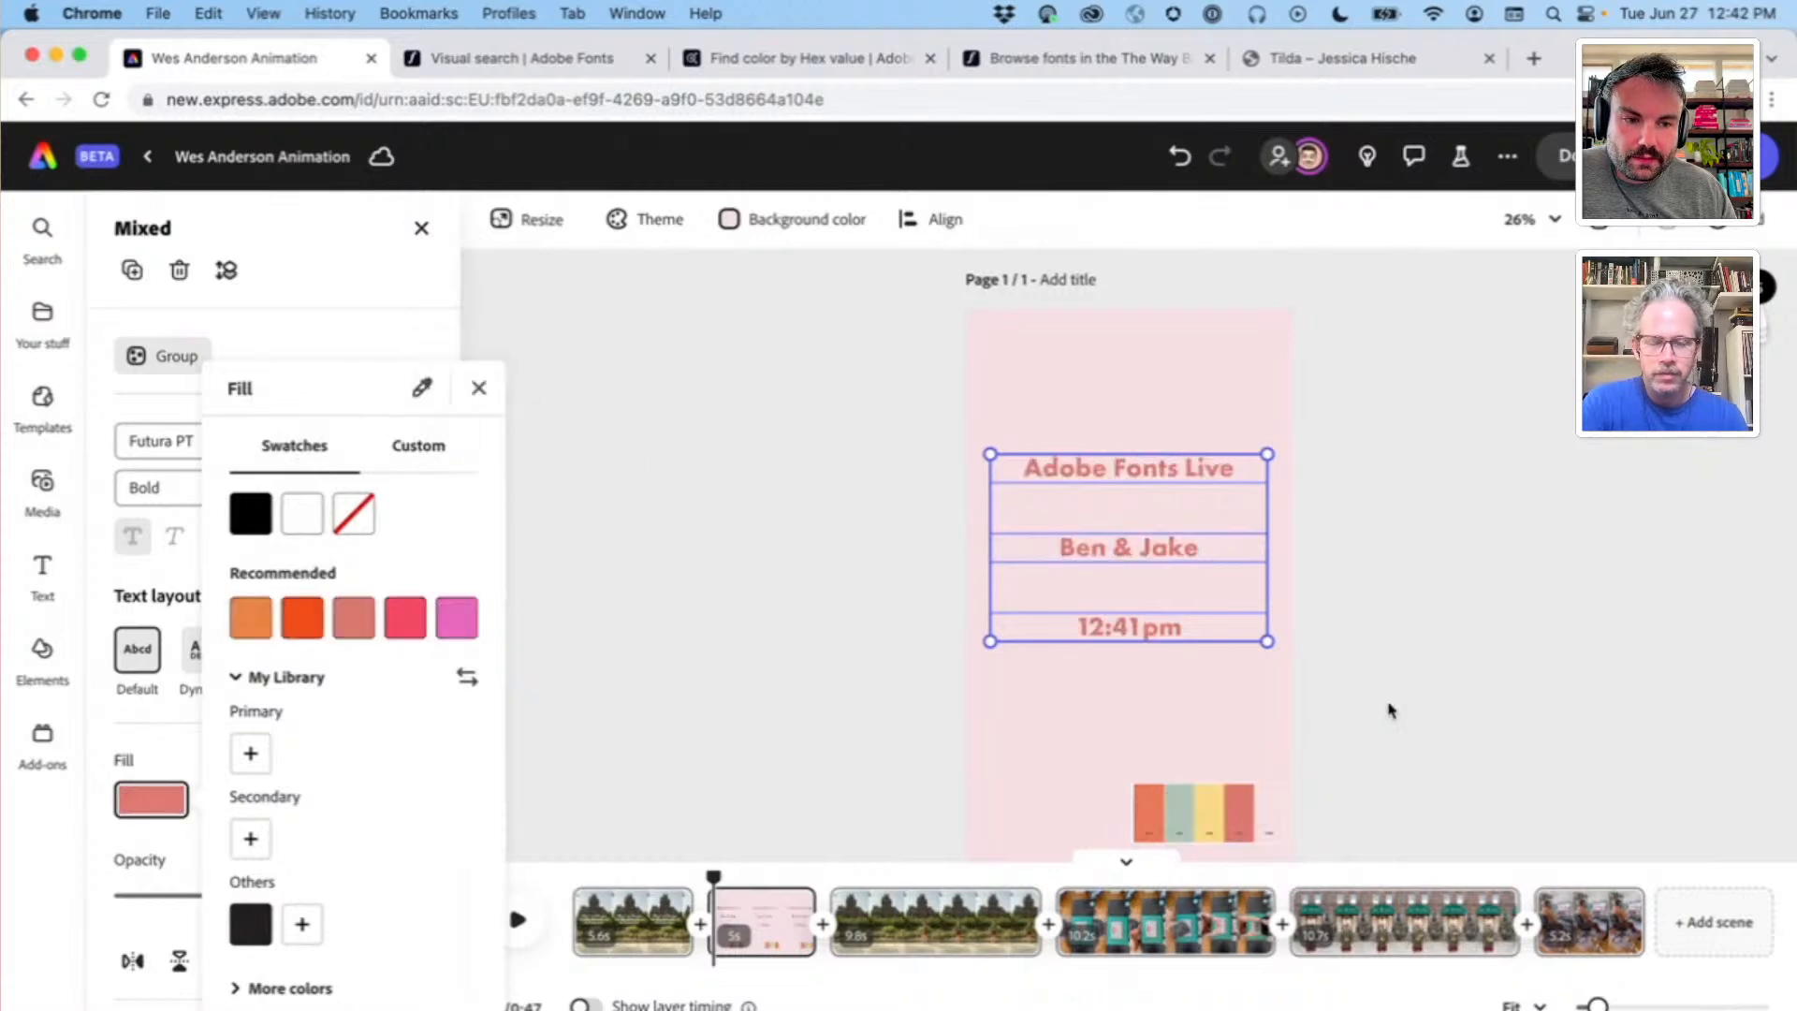
pyautogui.press('Escape')
pyautogui.click(1446, 696)
# Step: Delete the palette image from the title scene
pyautogui.click(1237, 795)
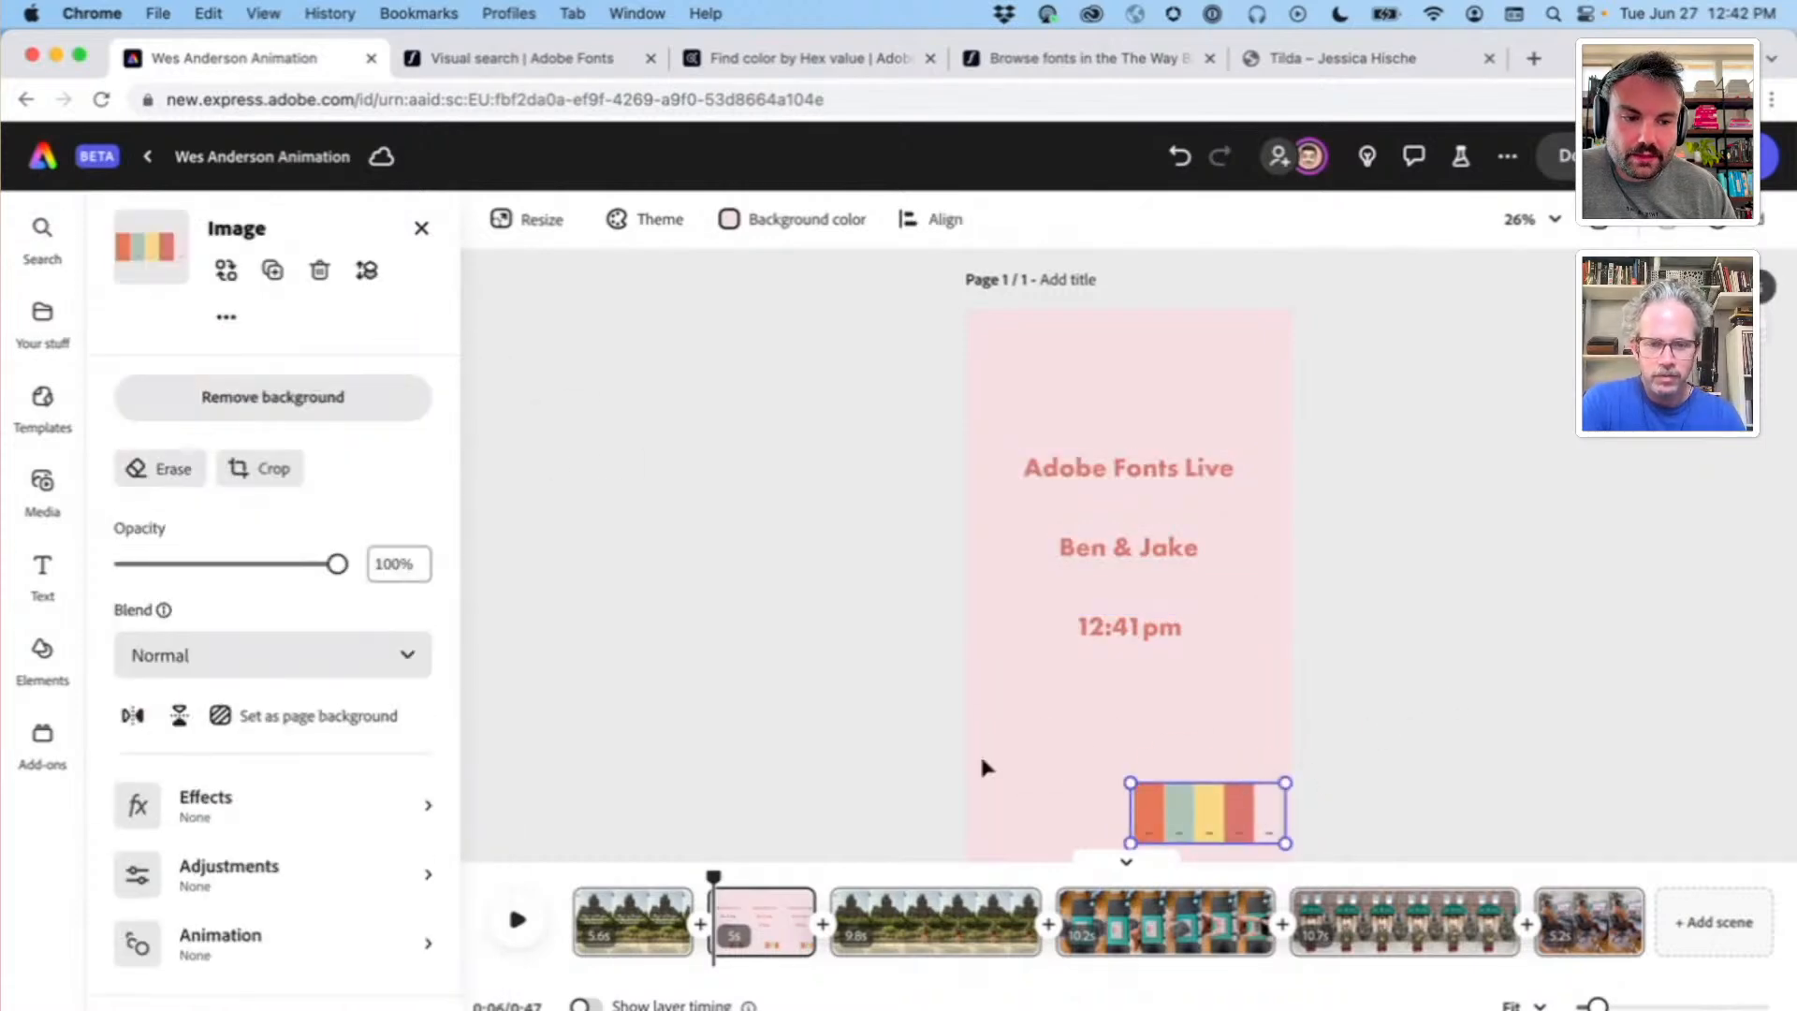
pyautogui.click(979, 689)
pyautogui.scroll(-1, 1206, 444)
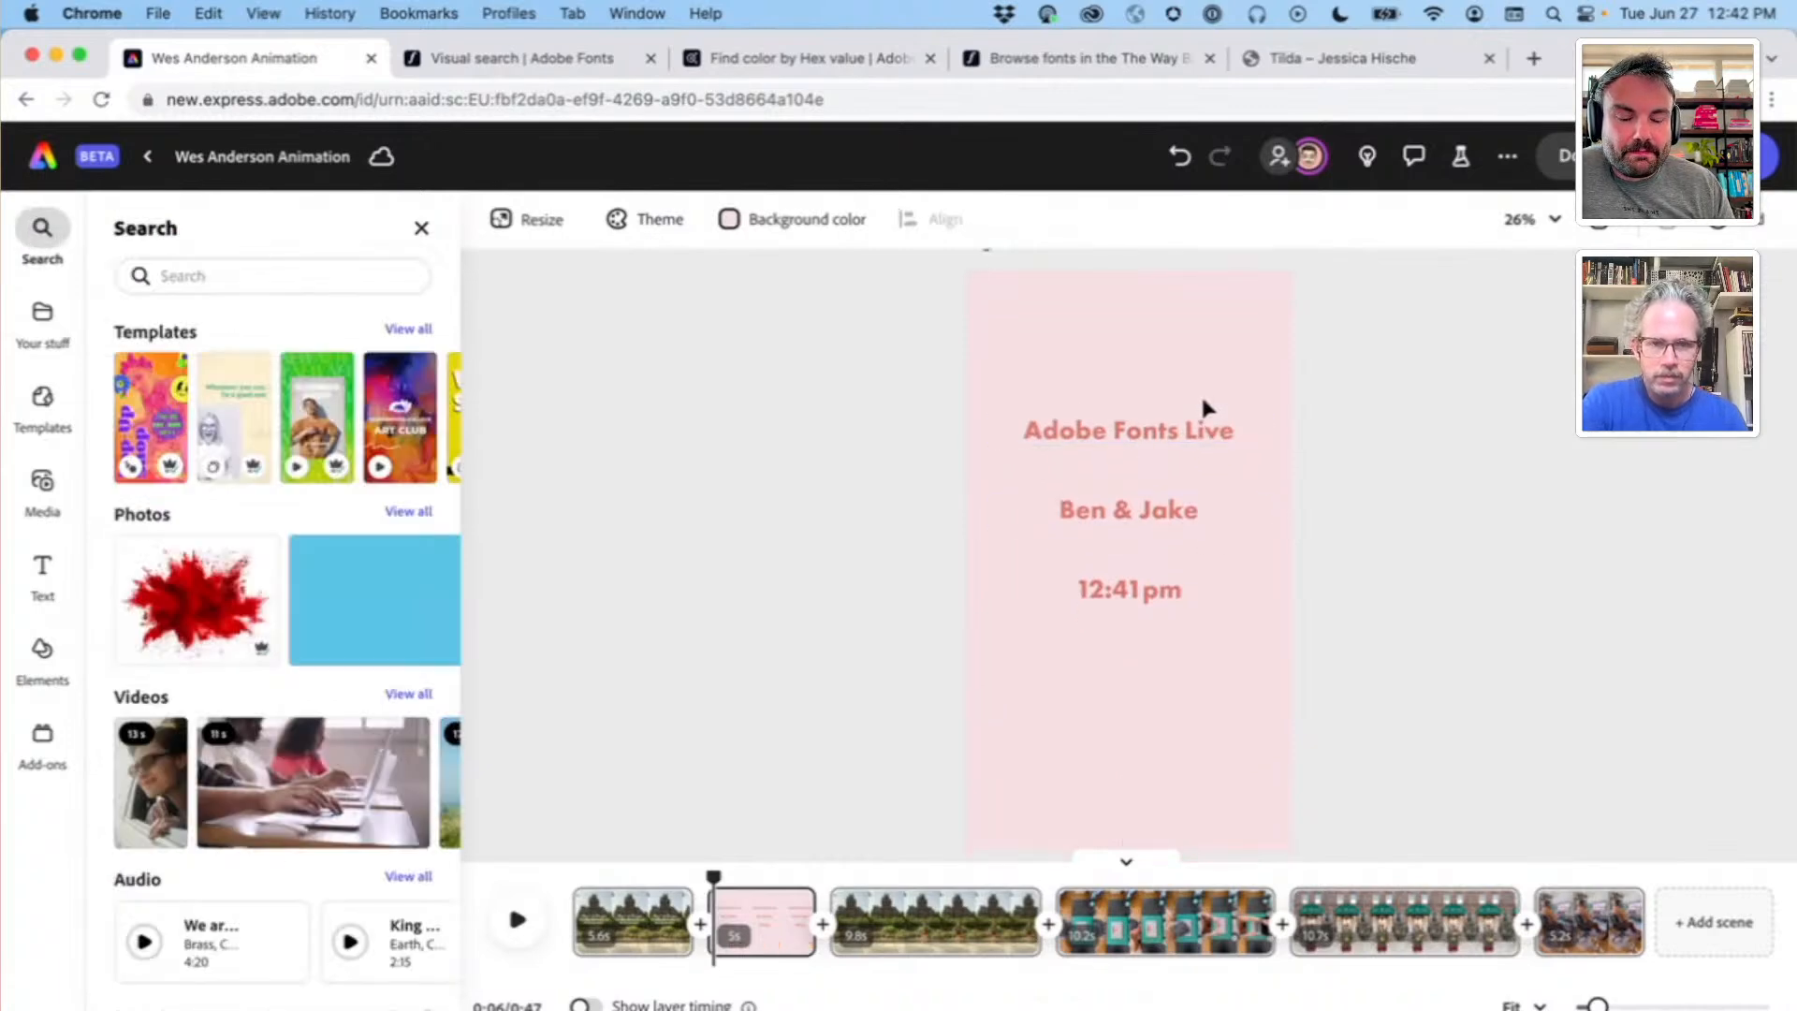
# Step: Set the letter spacing of the "Adobe Fonts Live" line to 69
pyautogui.click(1134, 428)
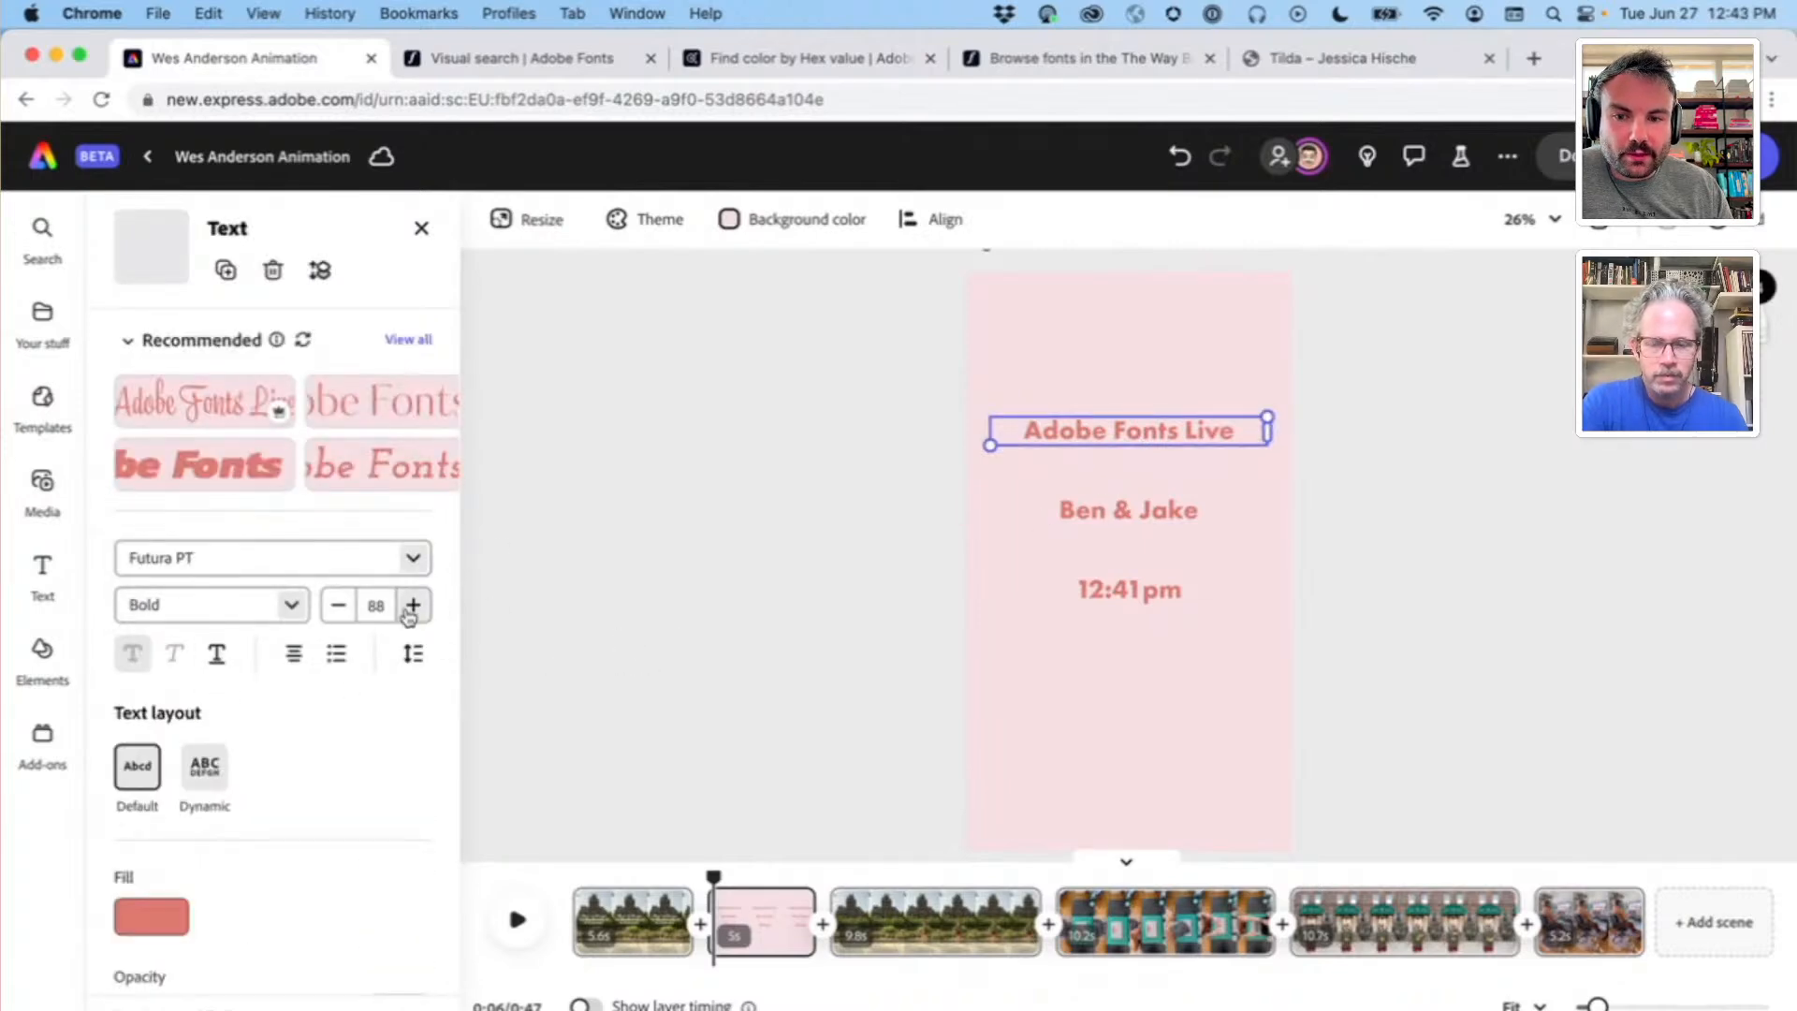
pyautogui.click(332, 658)
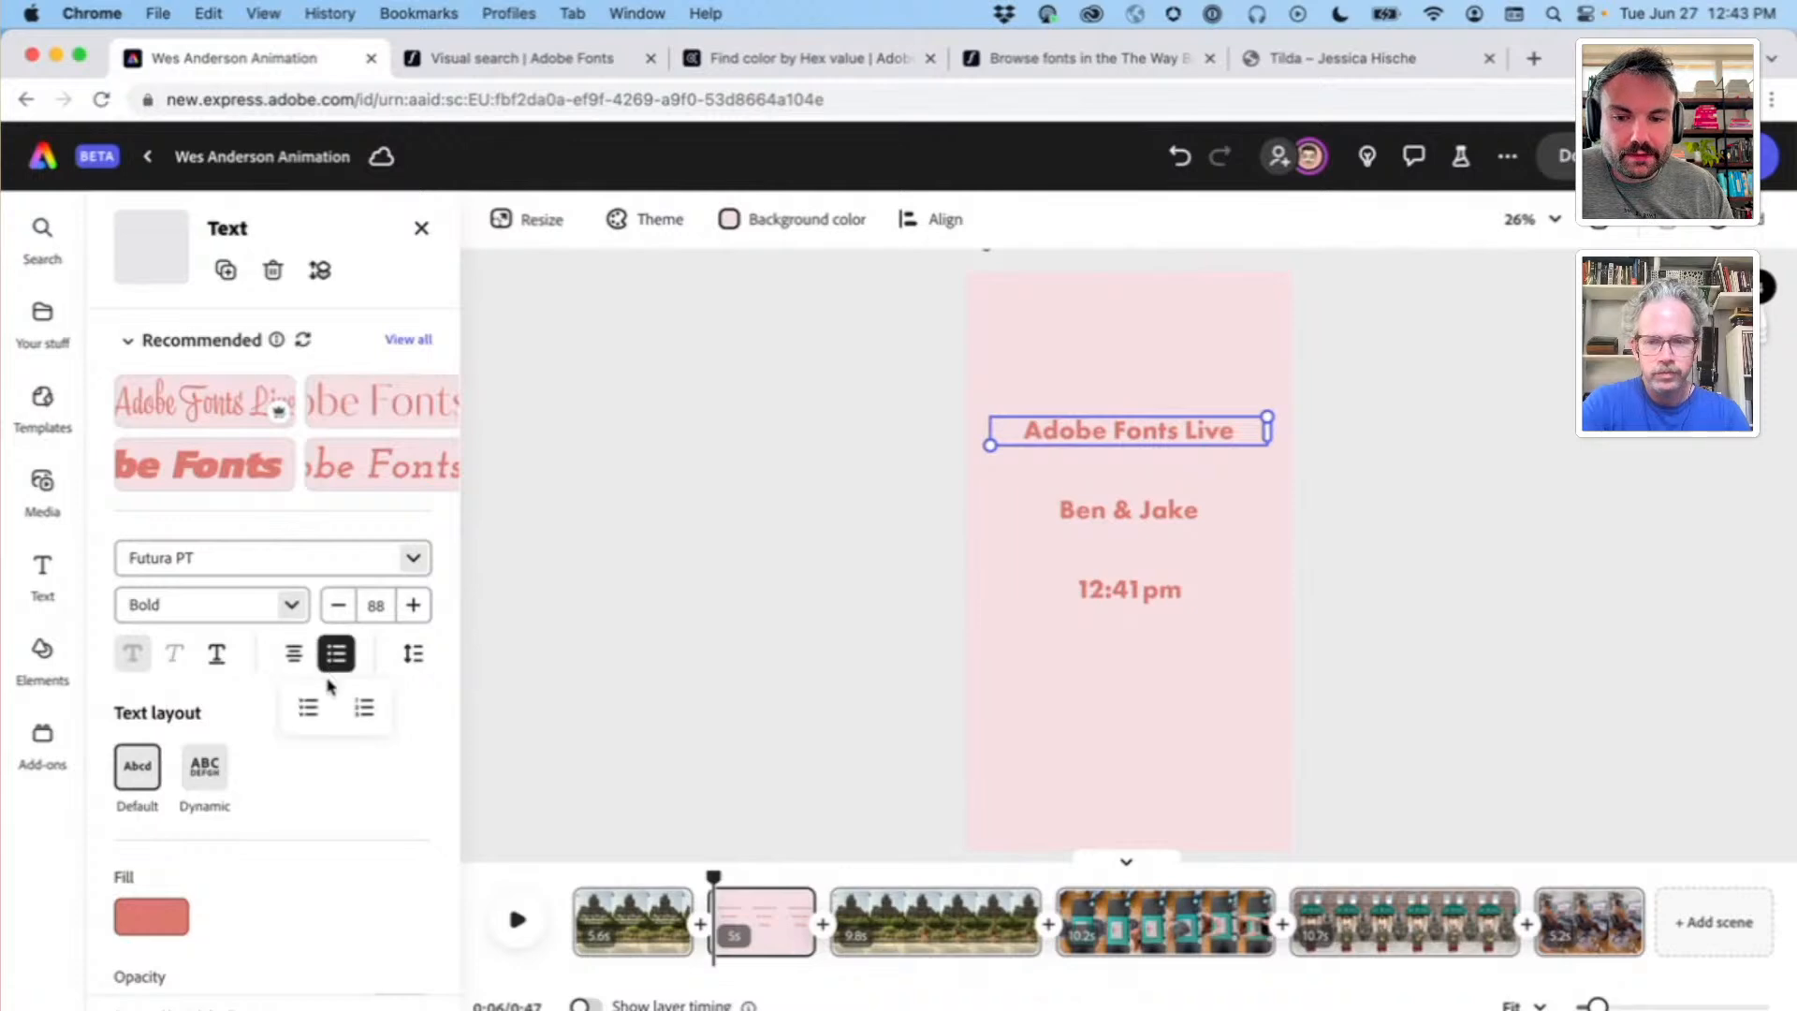
pyautogui.click(363, 774)
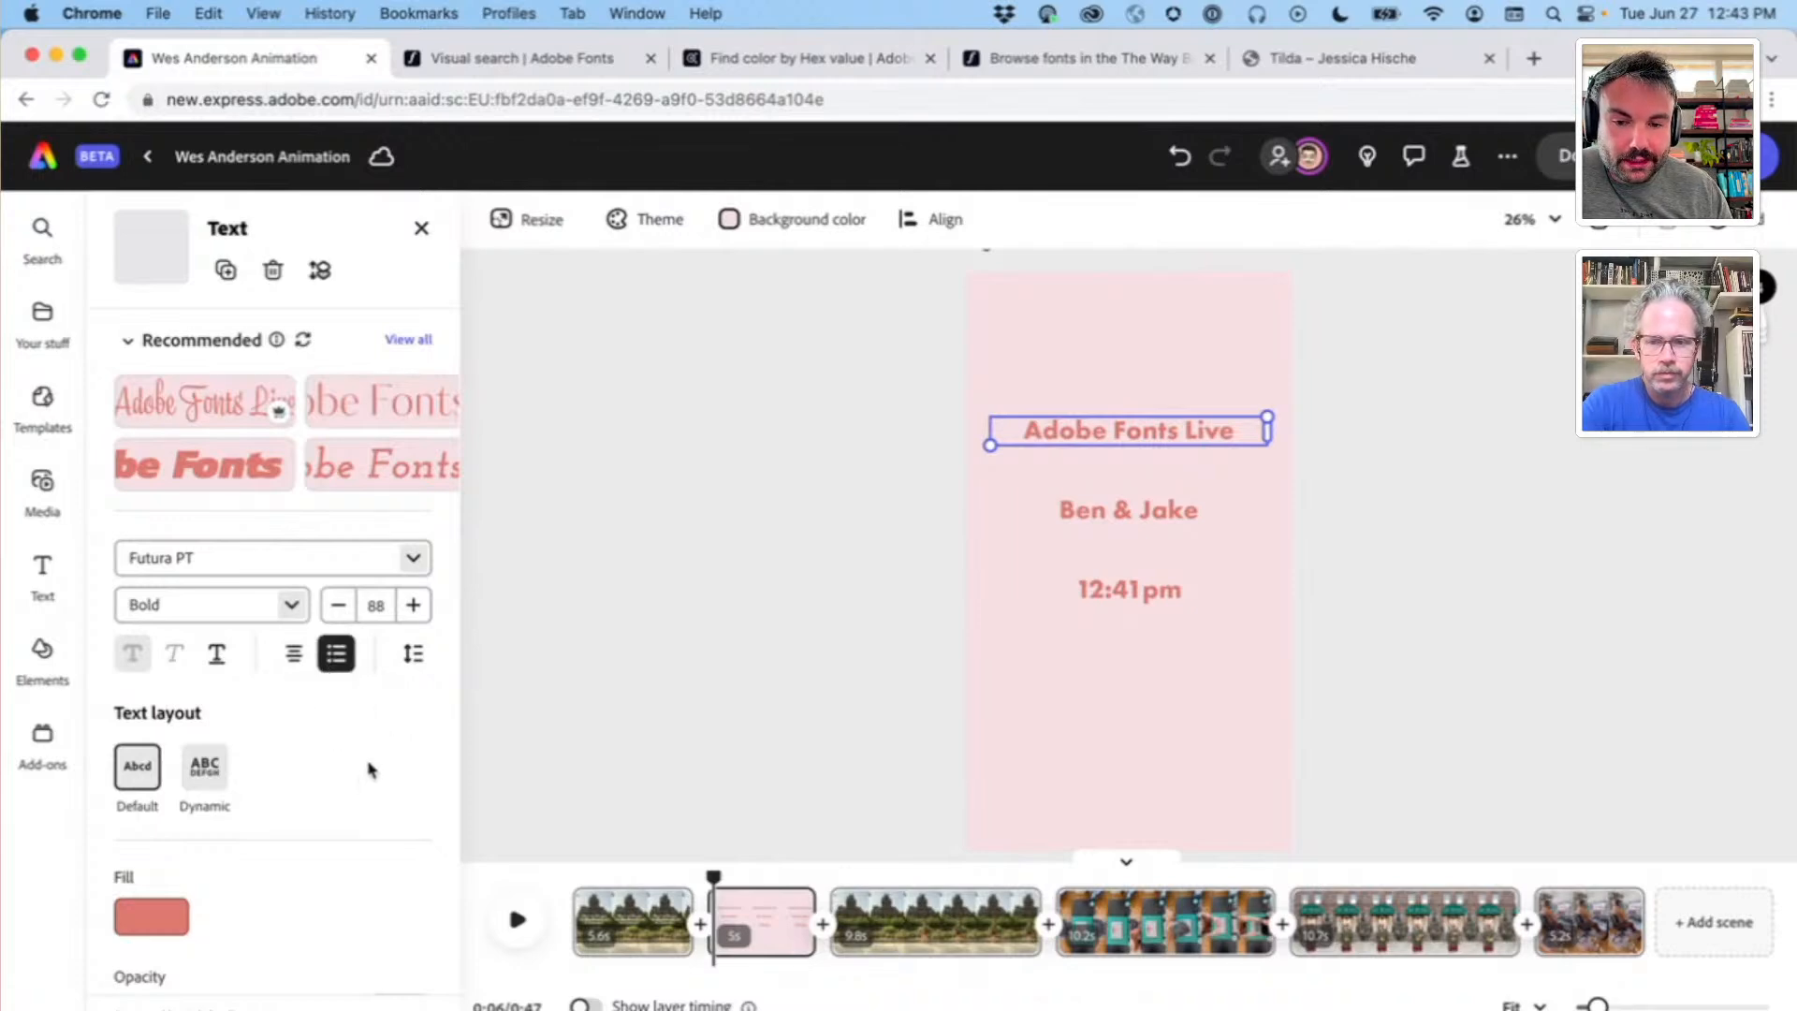
pyautogui.click(413, 654)
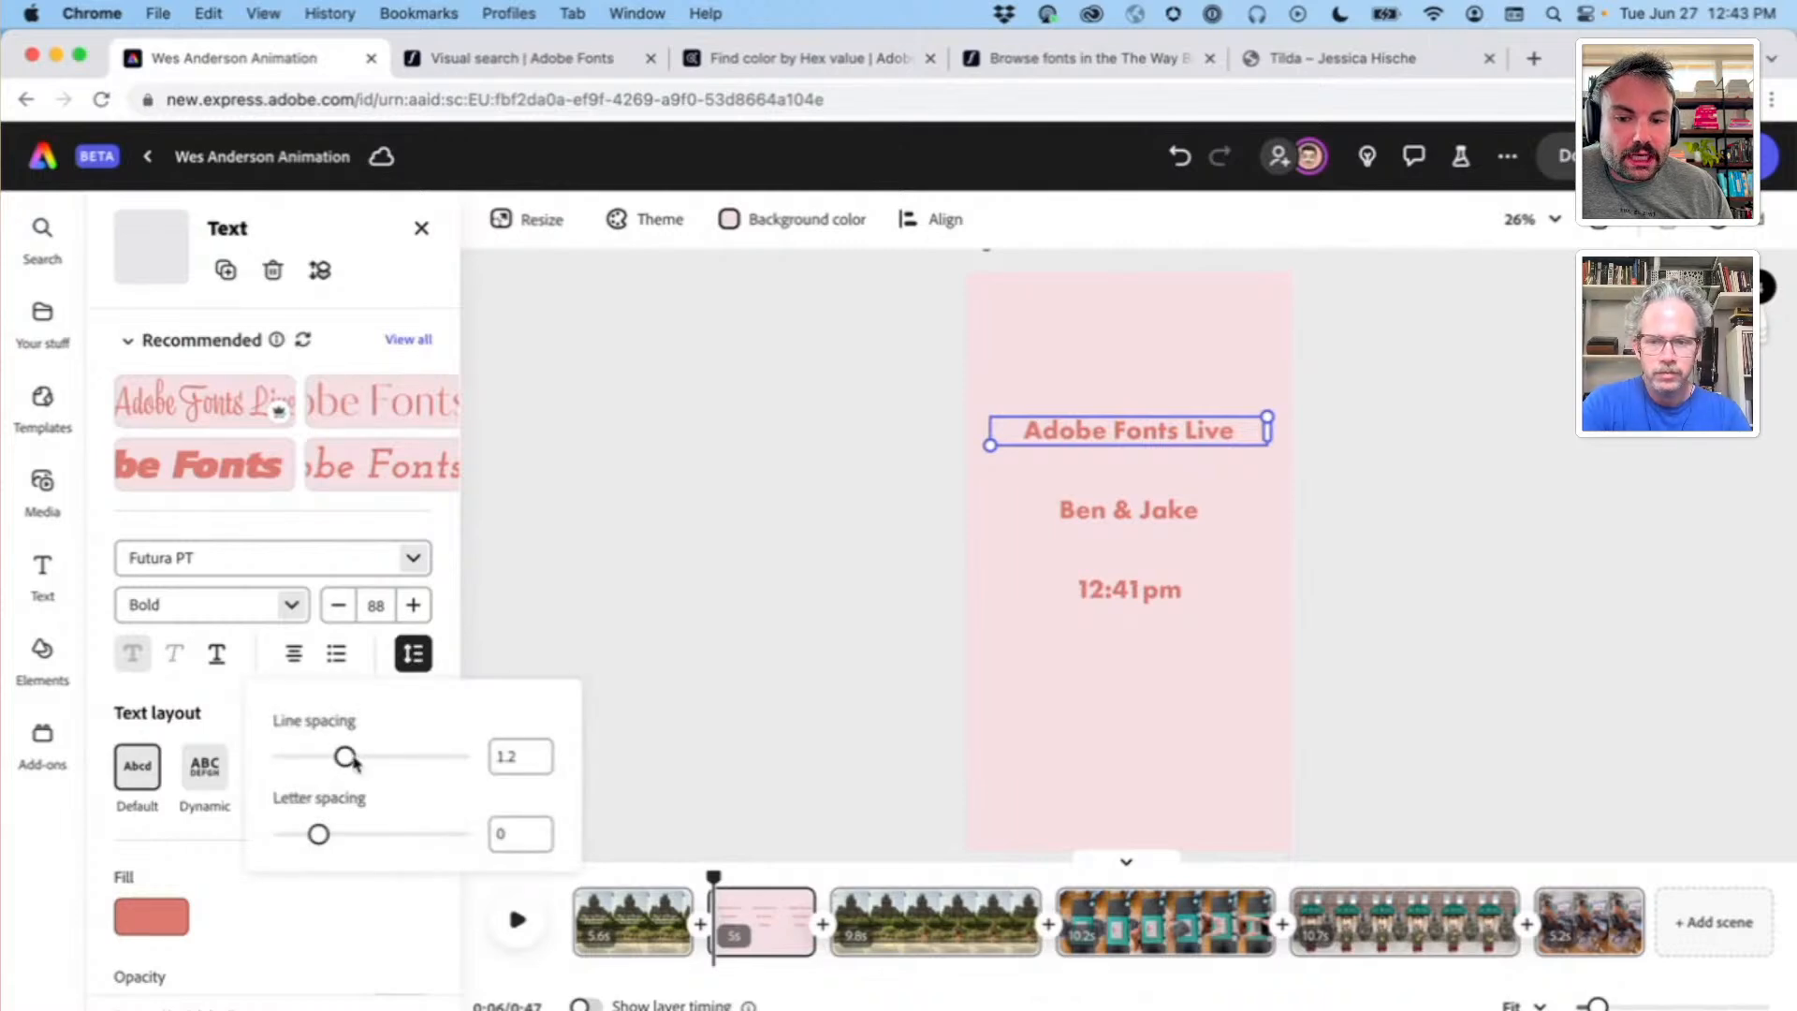
pyautogui.moveTo(318, 836)
pyautogui.mouseDown()
pyautogui.moveTo(349, 833)
pyautogui.moveTo(332, 840)
pyautogui.mouseUp()
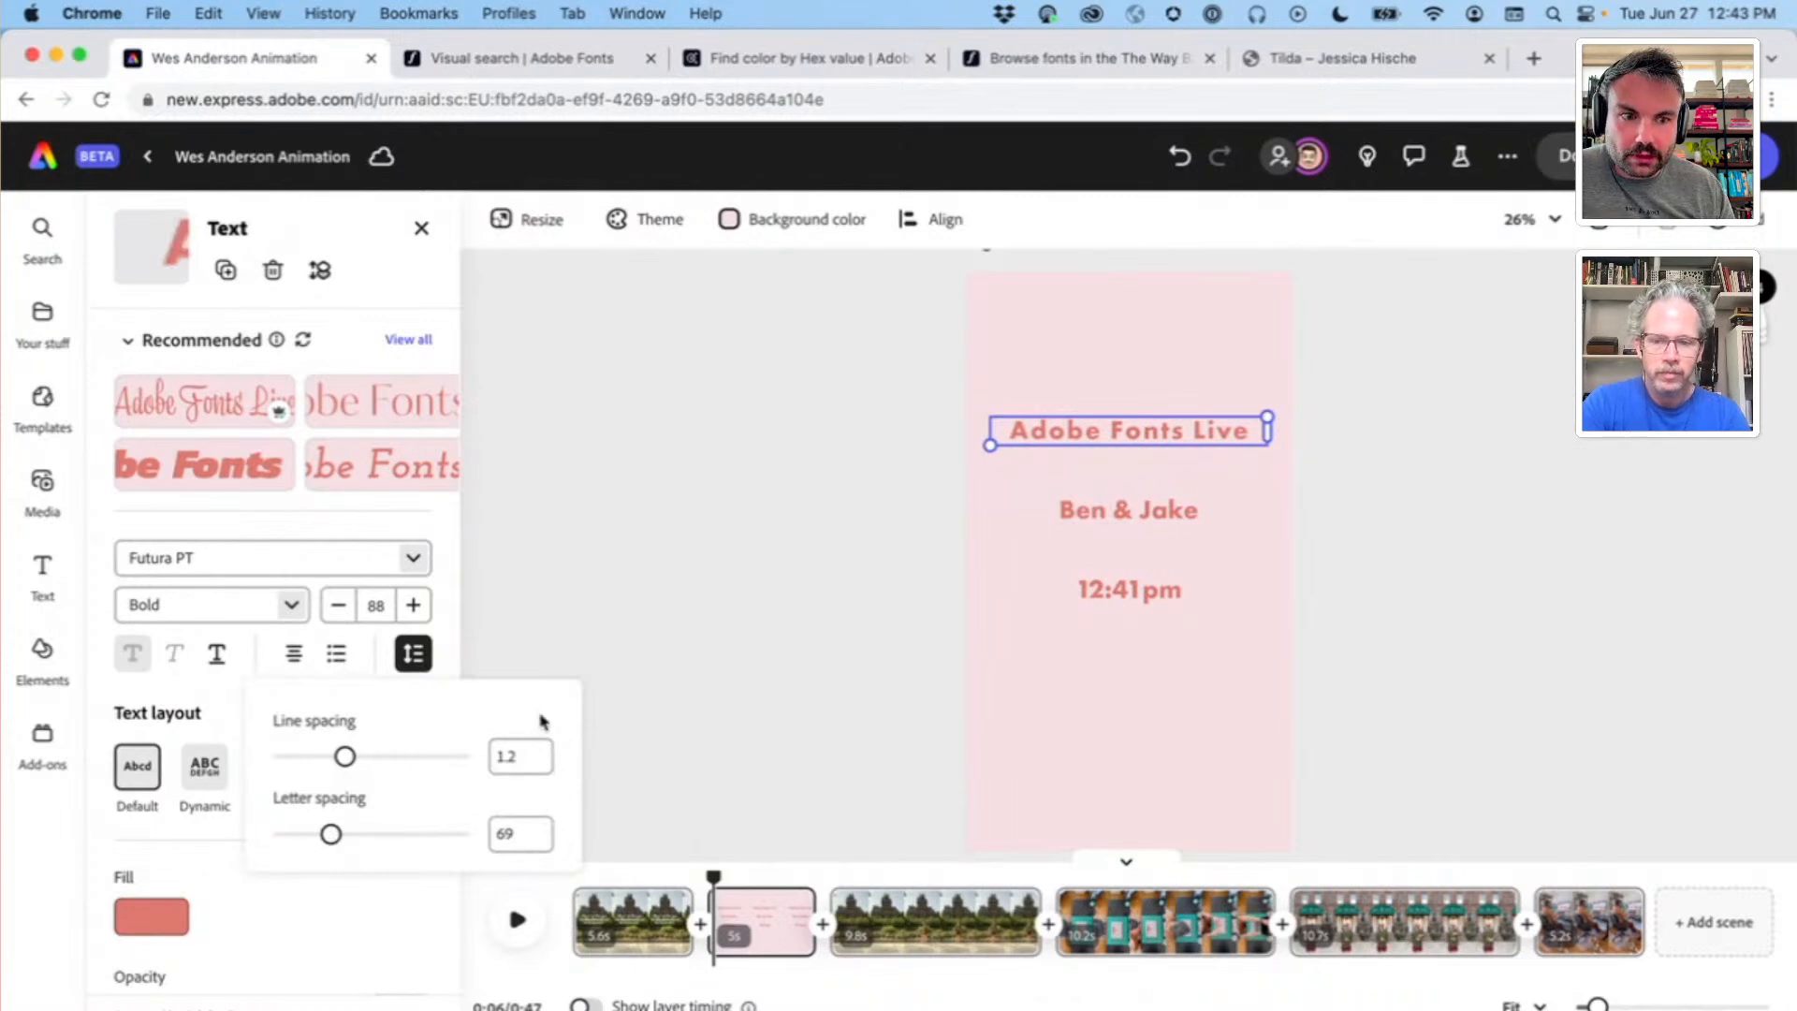
pyautogui.click(729, 554)
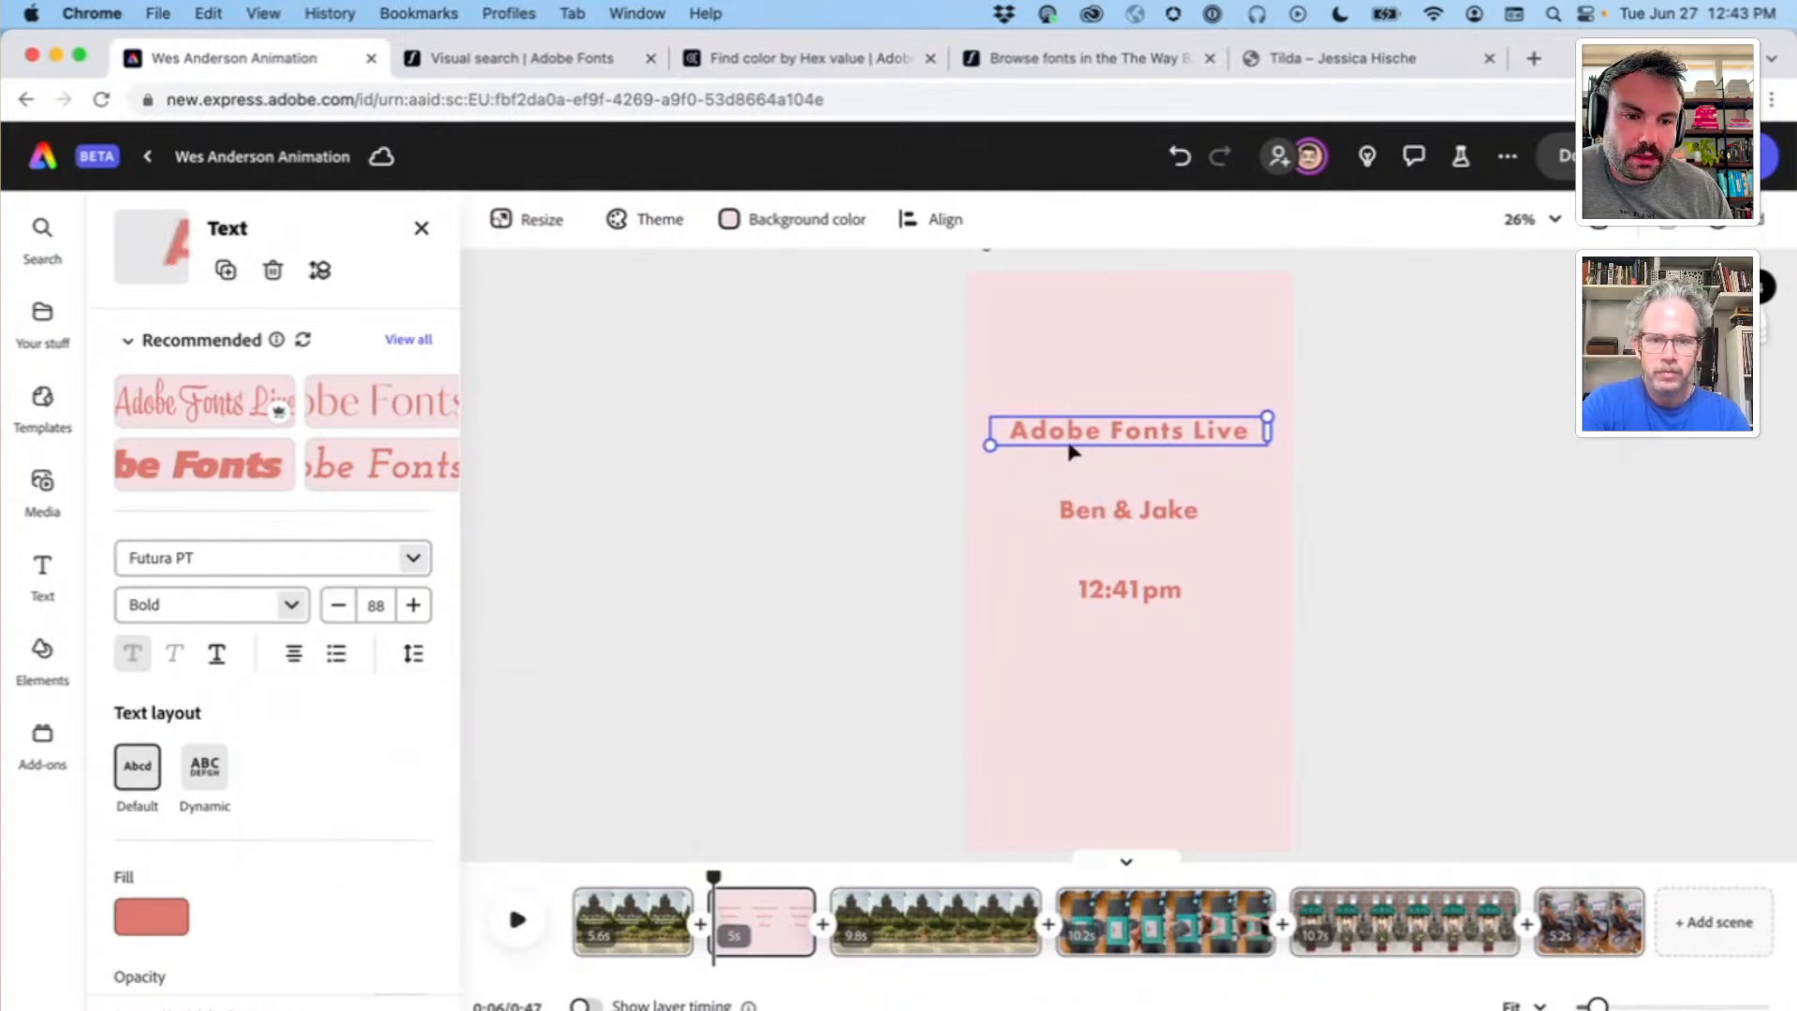
# Step: Move "Adobe Fonts Live" and the host names line slightly down to tighten the gaps between the three lines
pyautogui.click(1123, 466)
pyautogui.moveTo(1136, 441); pyautogui.dragTo(1134, 462)
pyautogui.click(1368, 462)
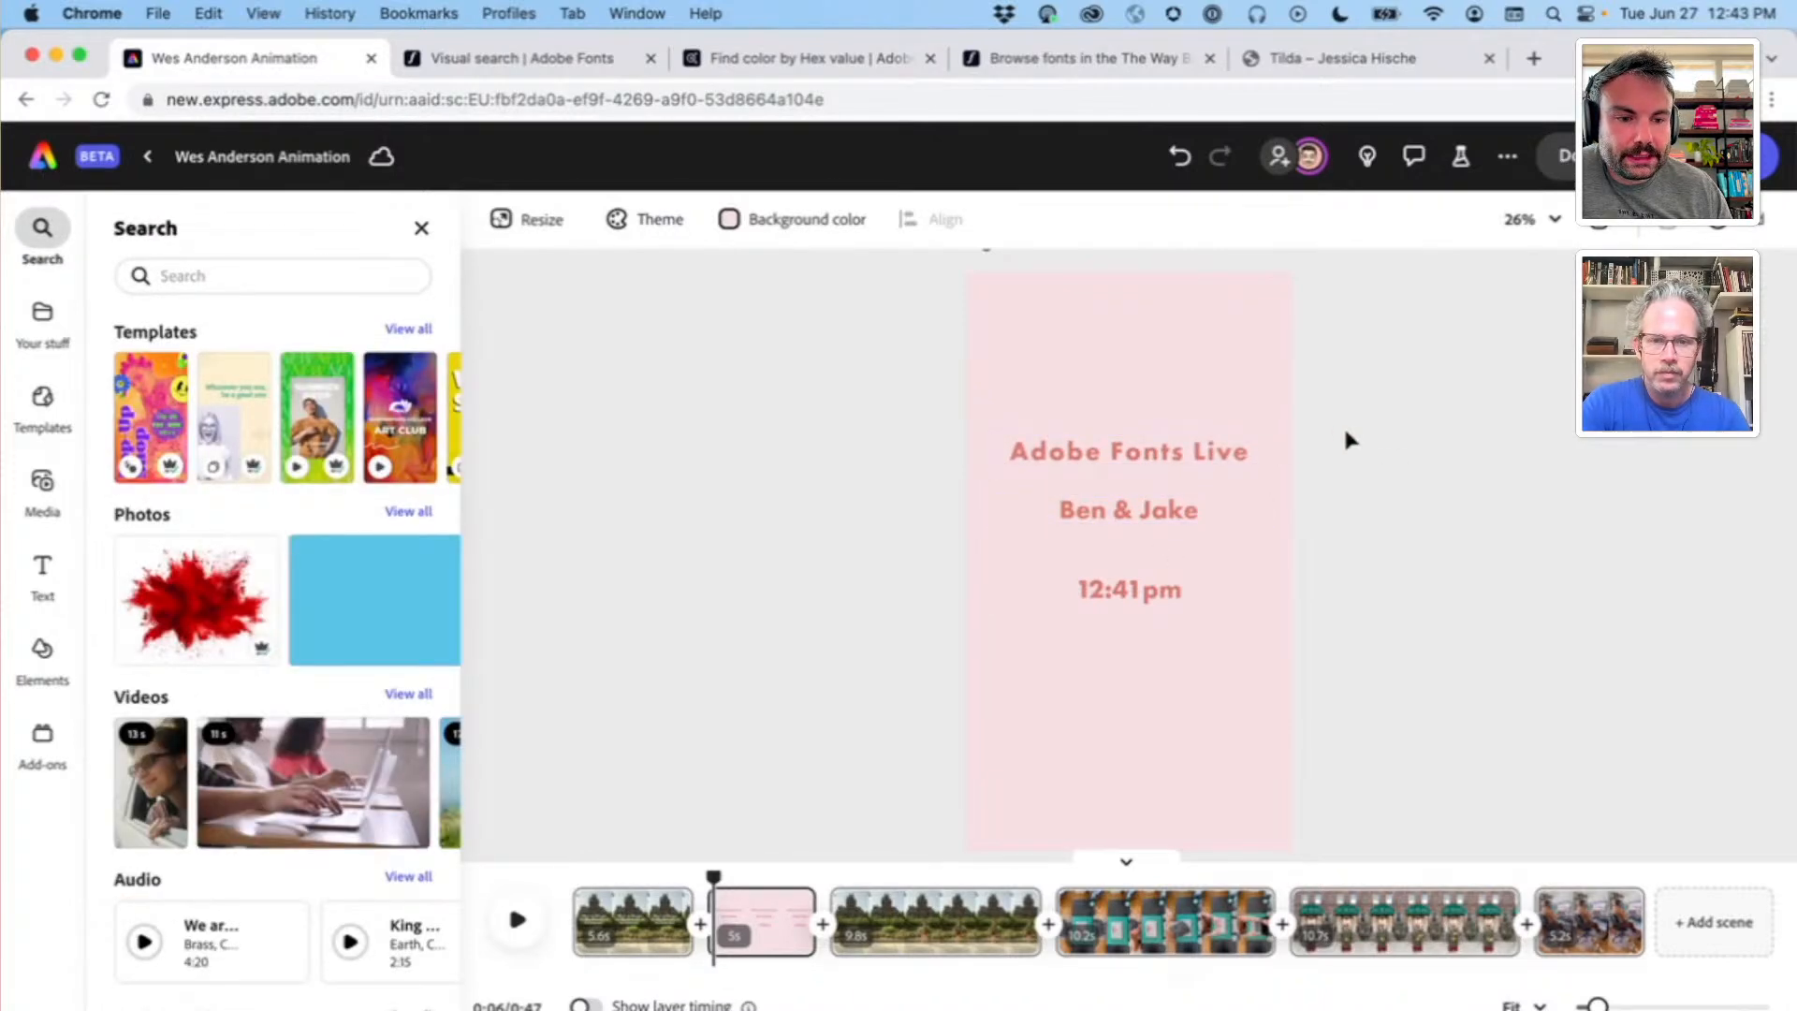
pyautogui.moveTo(1148, 522); pyautogui.dragTo(1149, 536)
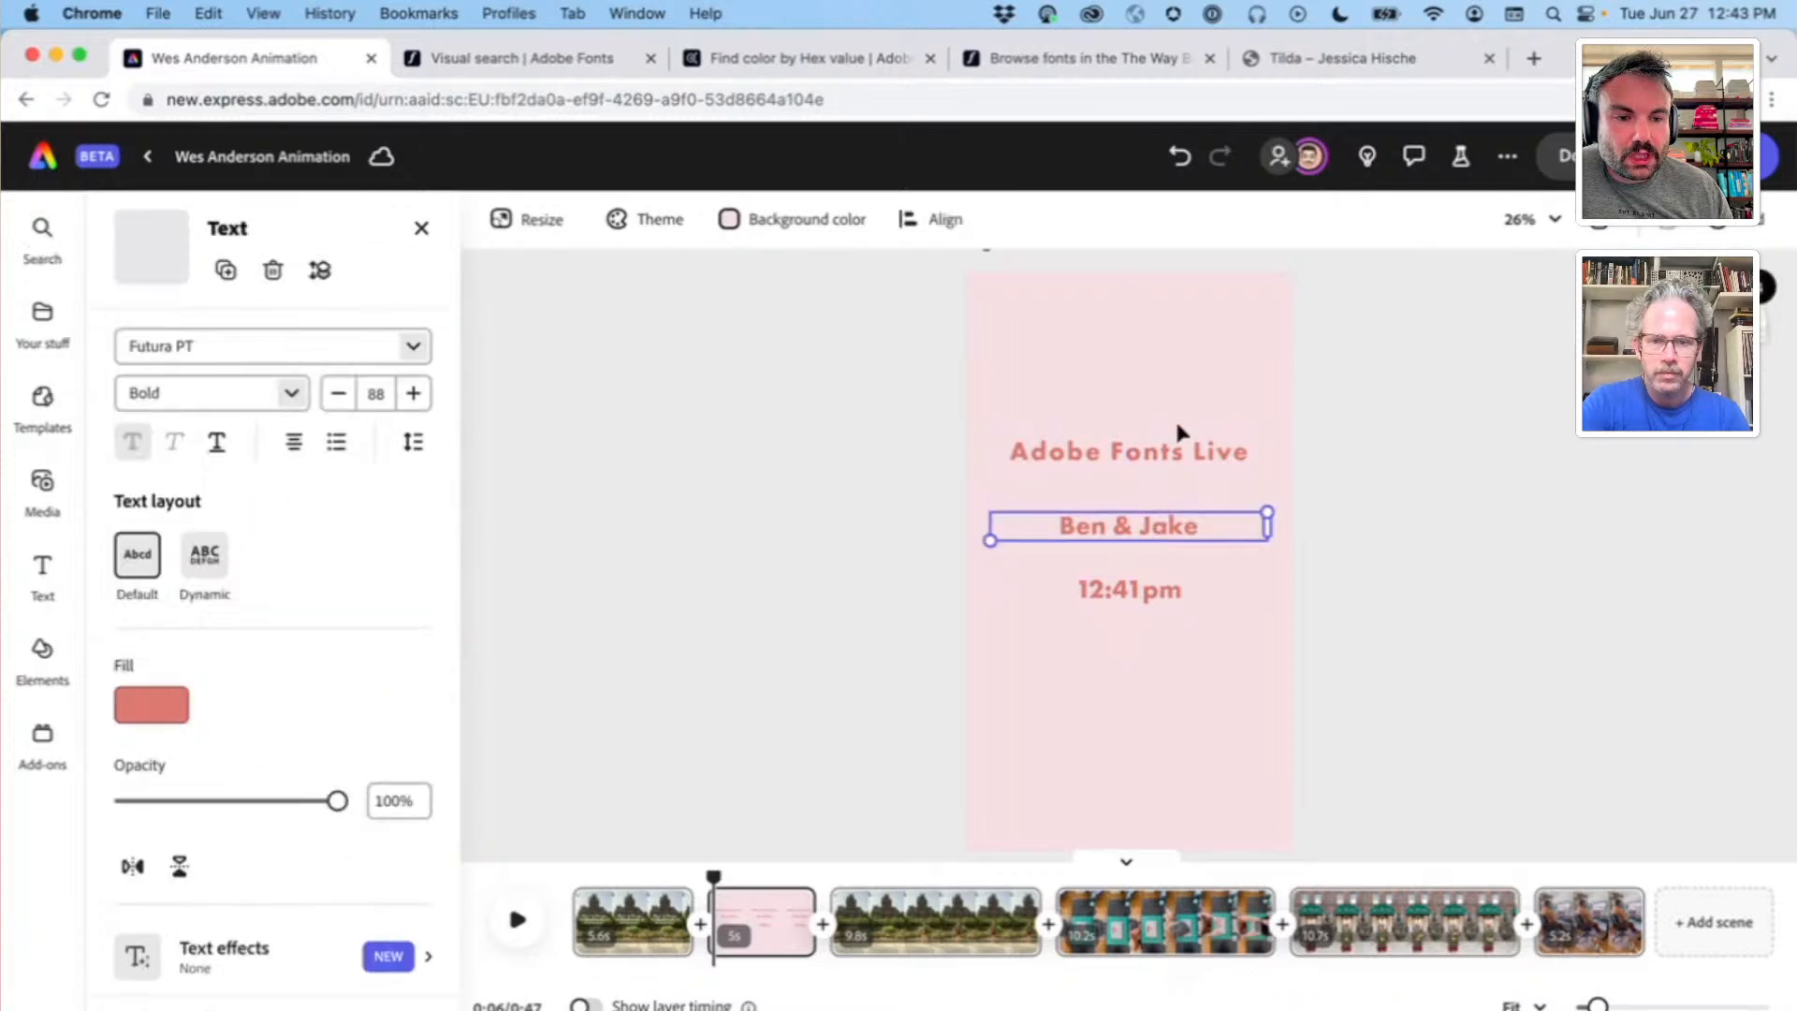
pyautogui.click(1175, 418)
# Step: Change the font of all three text lines to Laca
pyautogui.click(1066, 464)
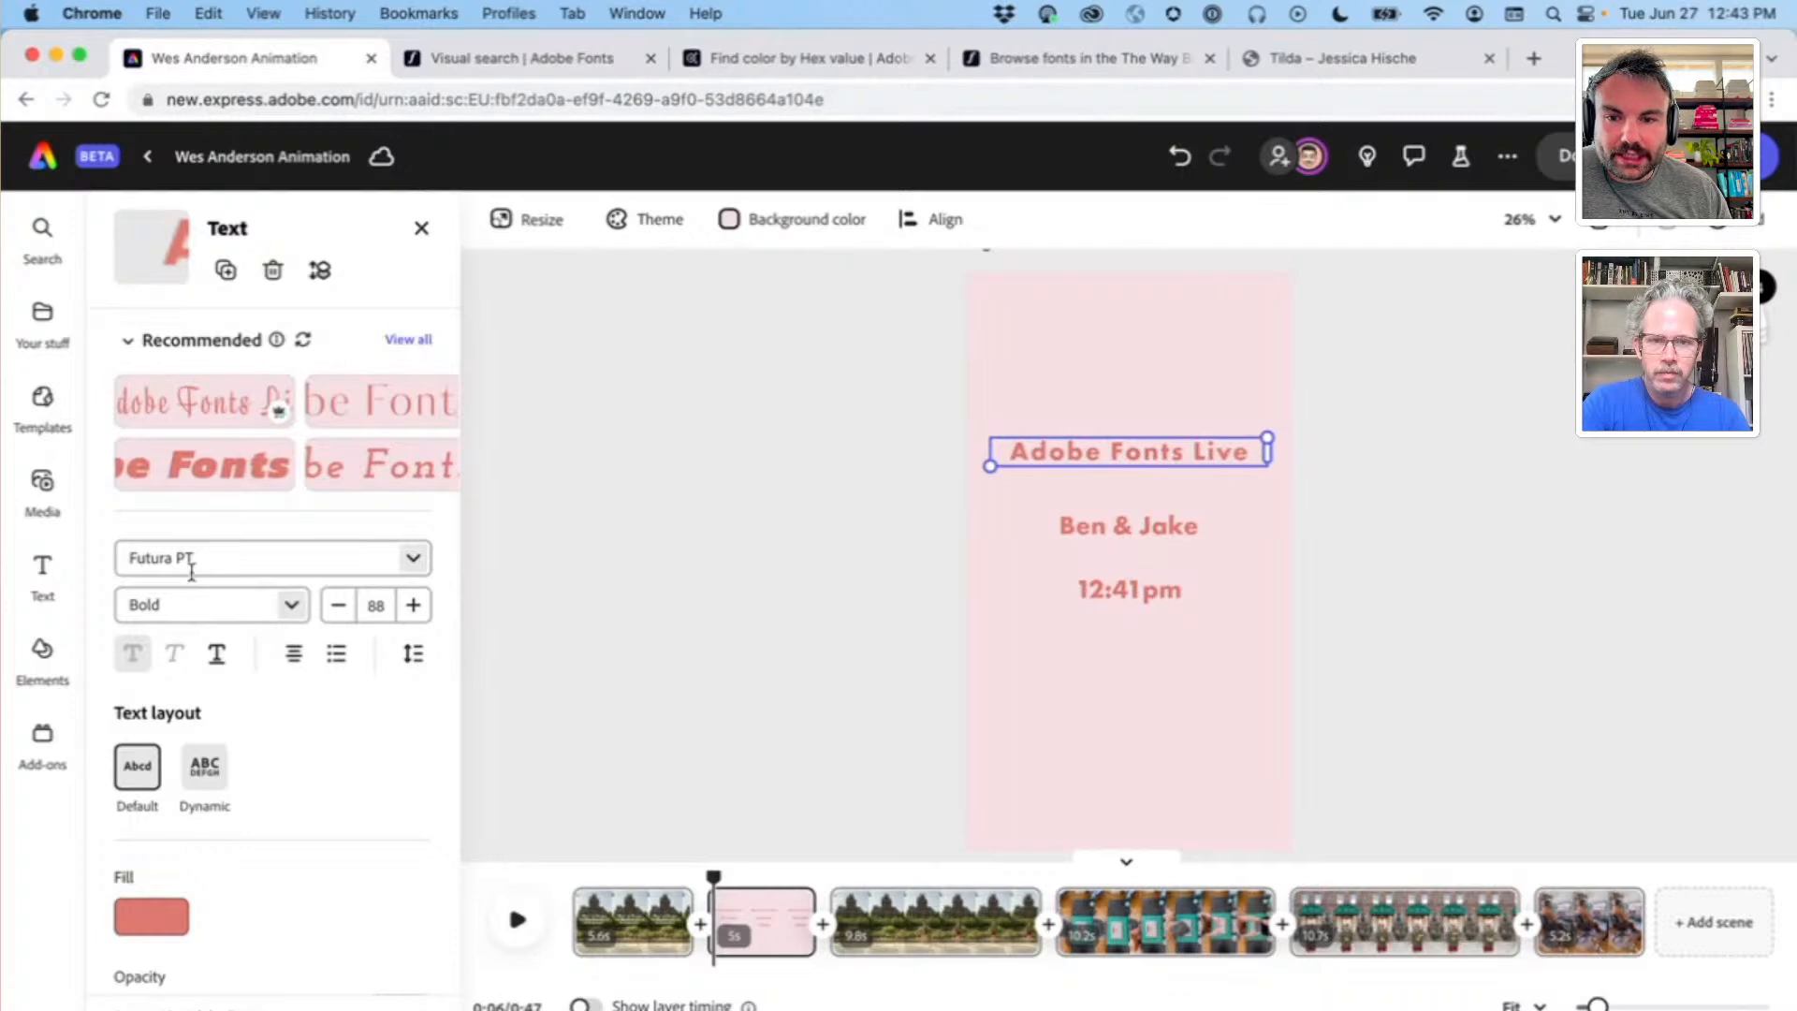
pyautogui.click(1123, 528)
pyautogui.keyDown('shift'); pyautogui.click(1118, 589); pyautogui.keyUp('shift')
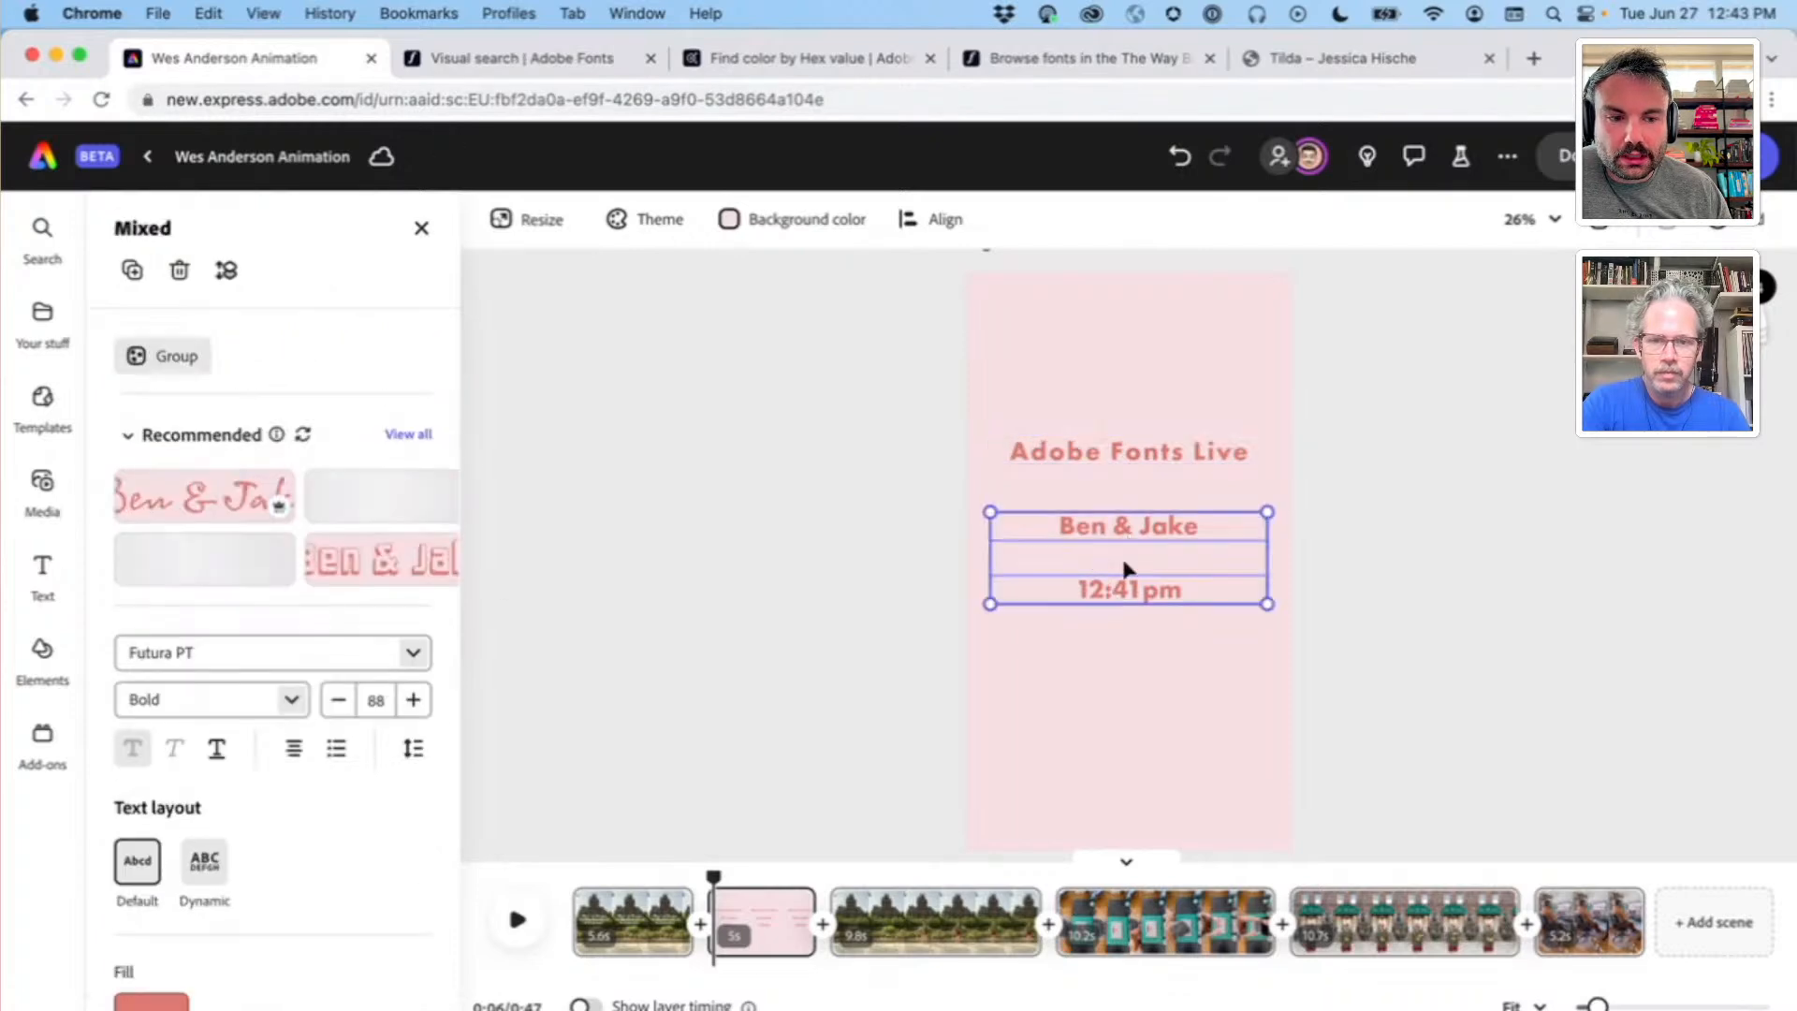
pyautogui.keyDown('shift'); pyautogui.click(1181, 464); pyautogui.keyUp('shift')
pyautogui.click(257, 449)
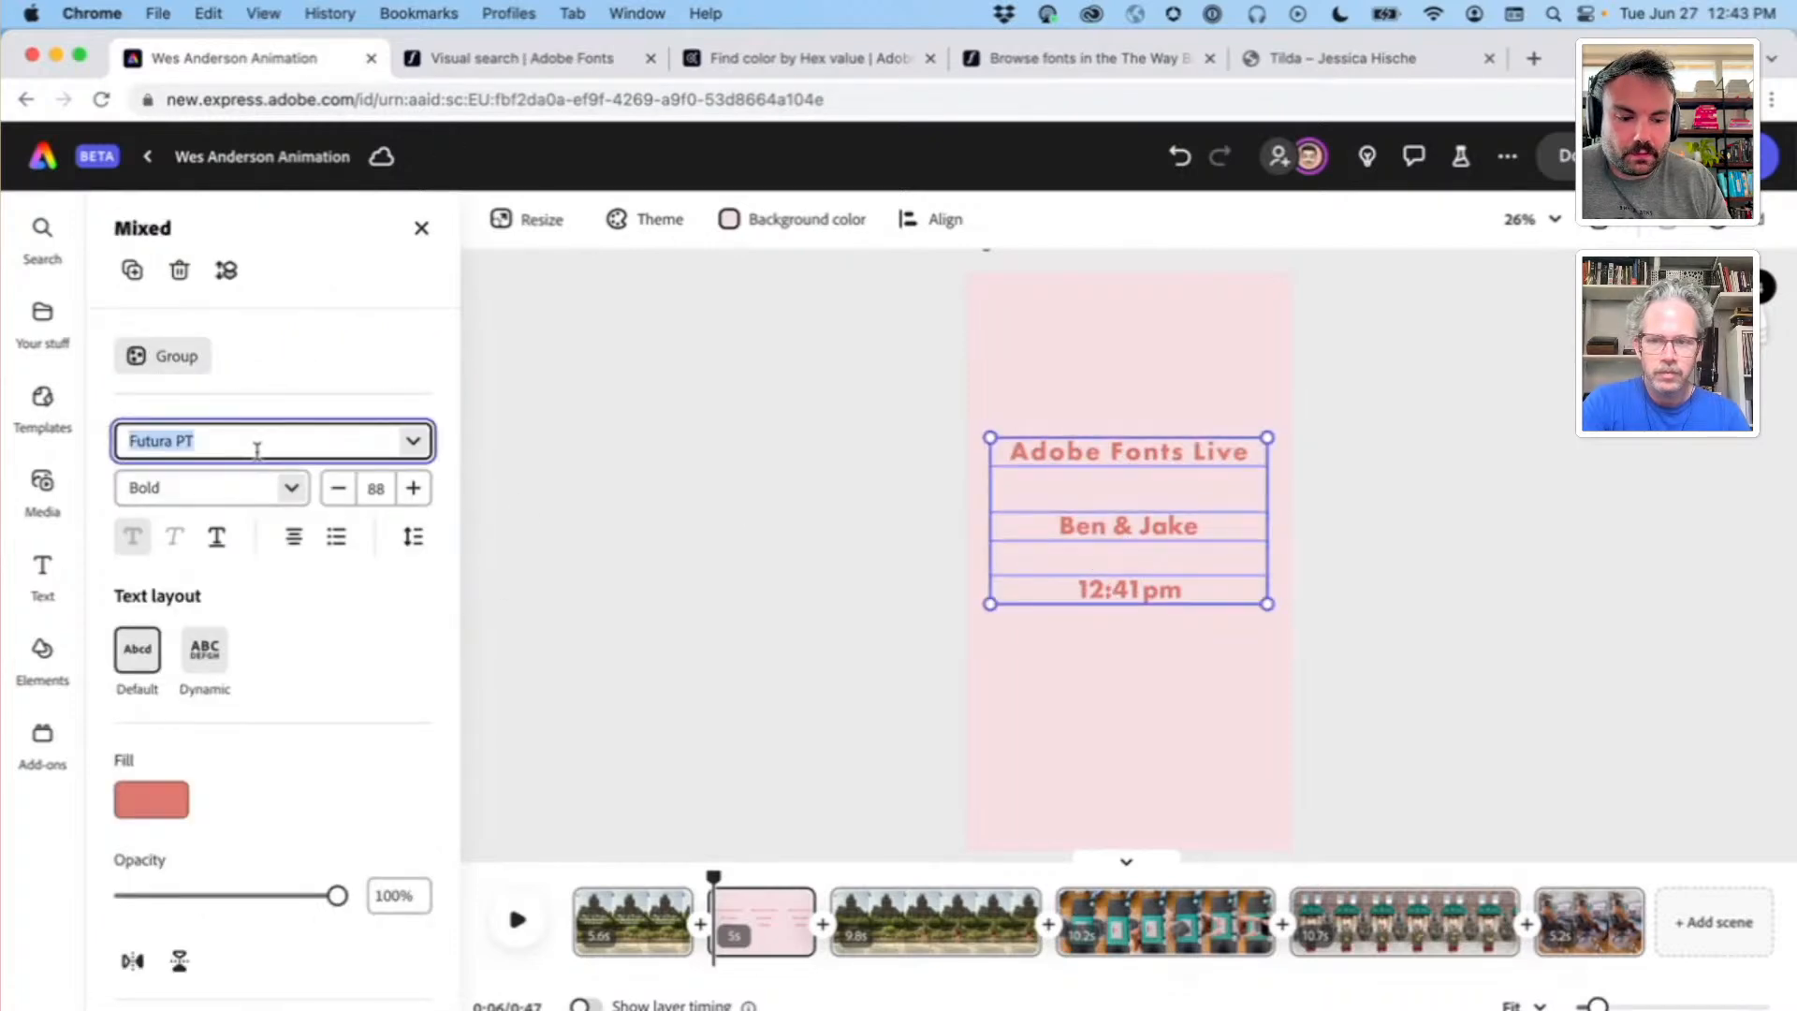
pyautogui.write('FuturaPT-Boldaca')
pyautogui.press('super+a')
pyautogui.write('Laca')
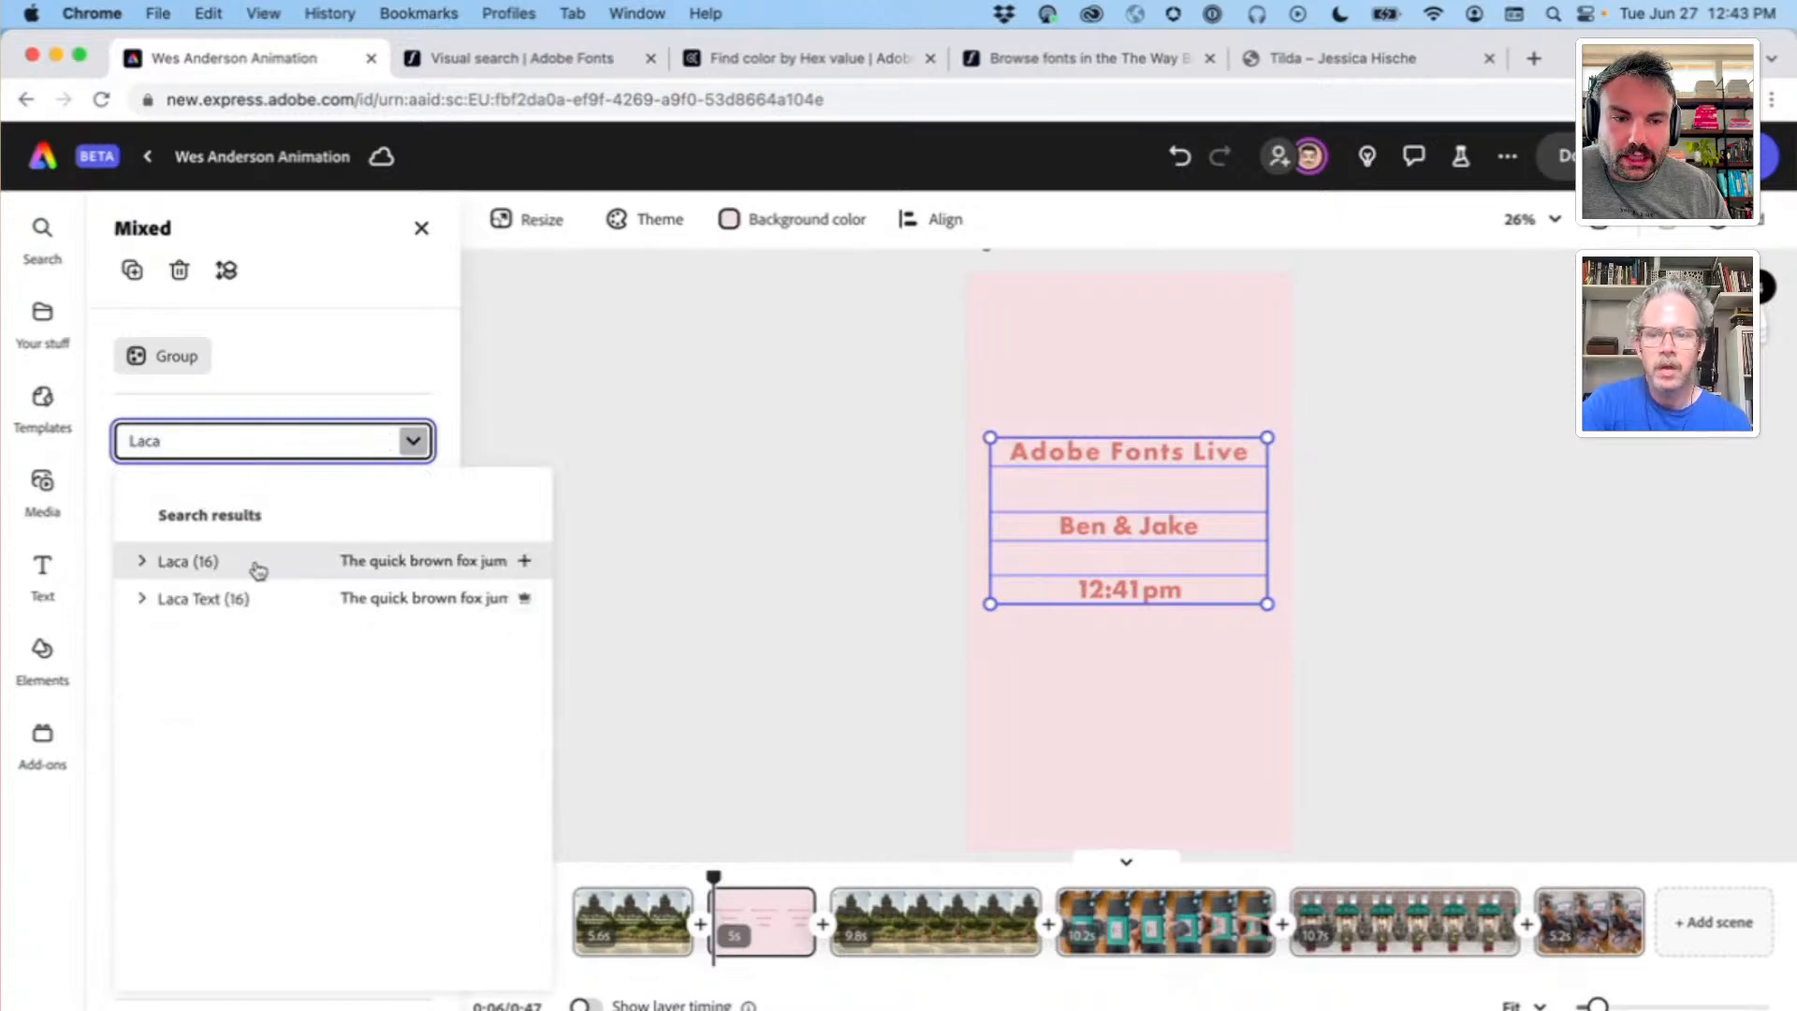
pyautogui.click(257, 569)
# Step: Set all three title text lines to the Bold weight and move the host names line slightly up to even out the spacing
pyautogui.click(294, 489)
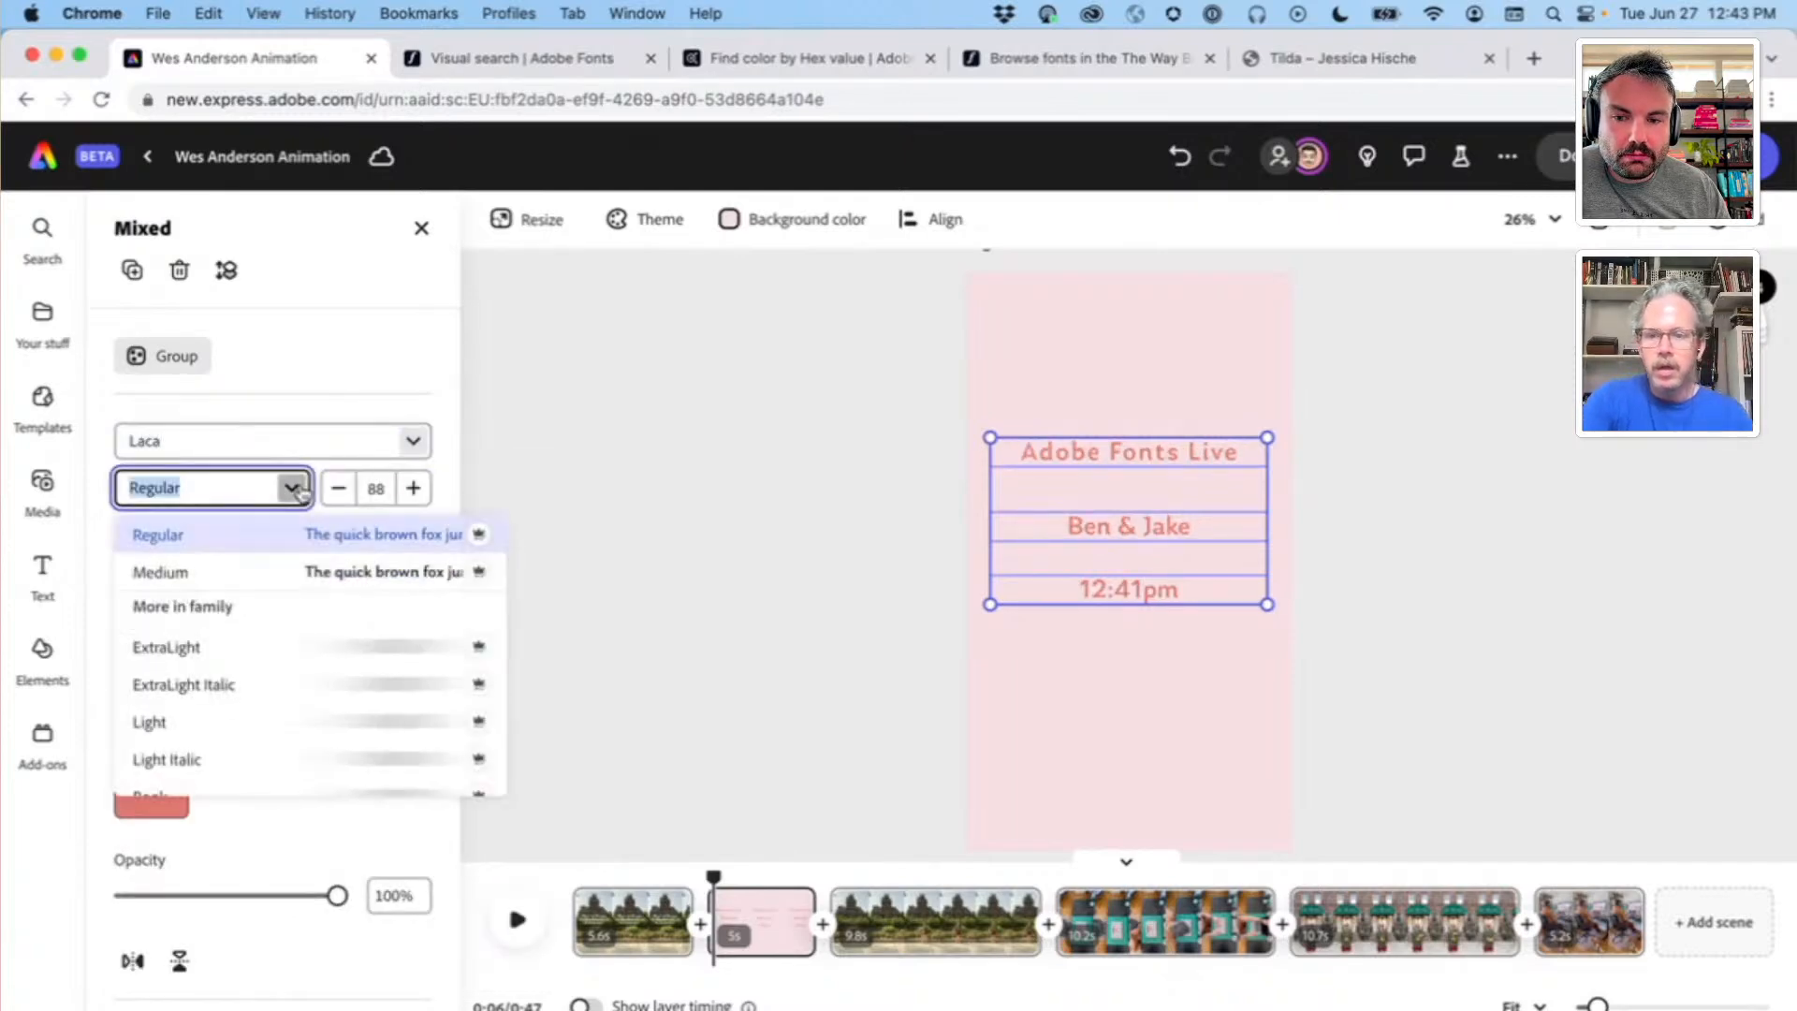
pyautogui.scroll(-1, 208, 722)
pyautogui.scroll(-5, 207, 722)
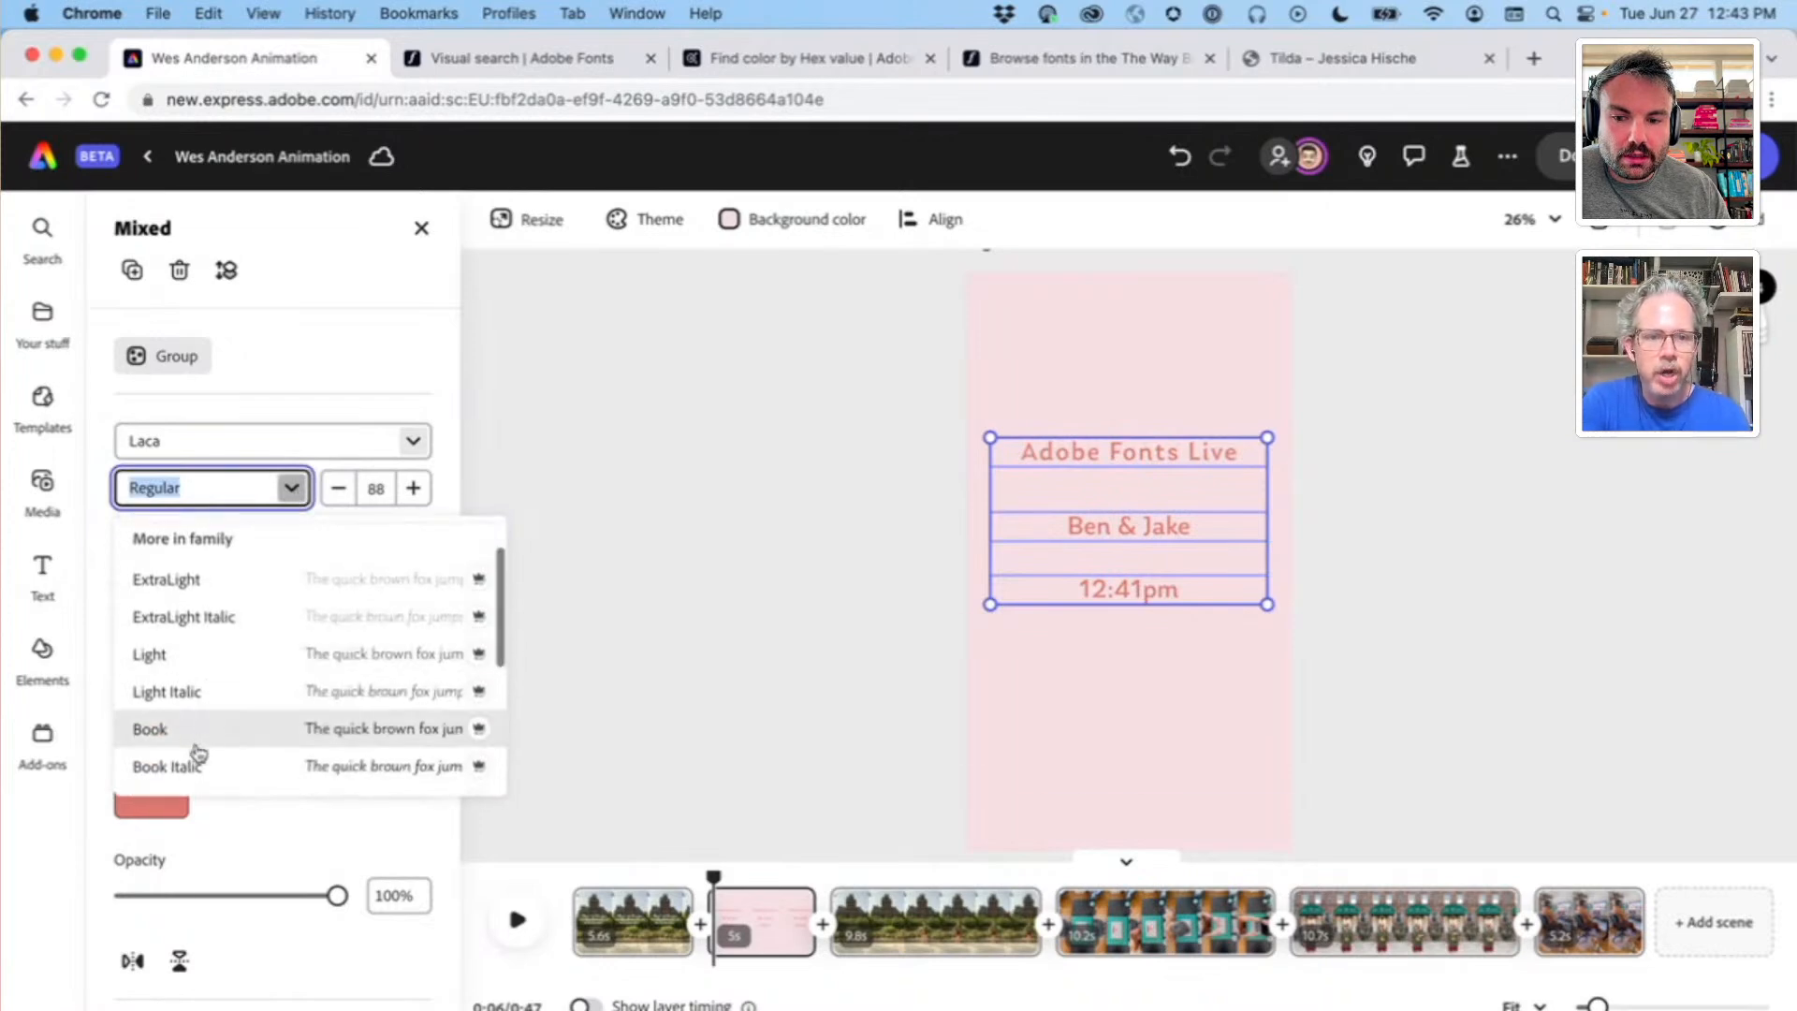
pyautogui.scroll(-1, 201, 763)
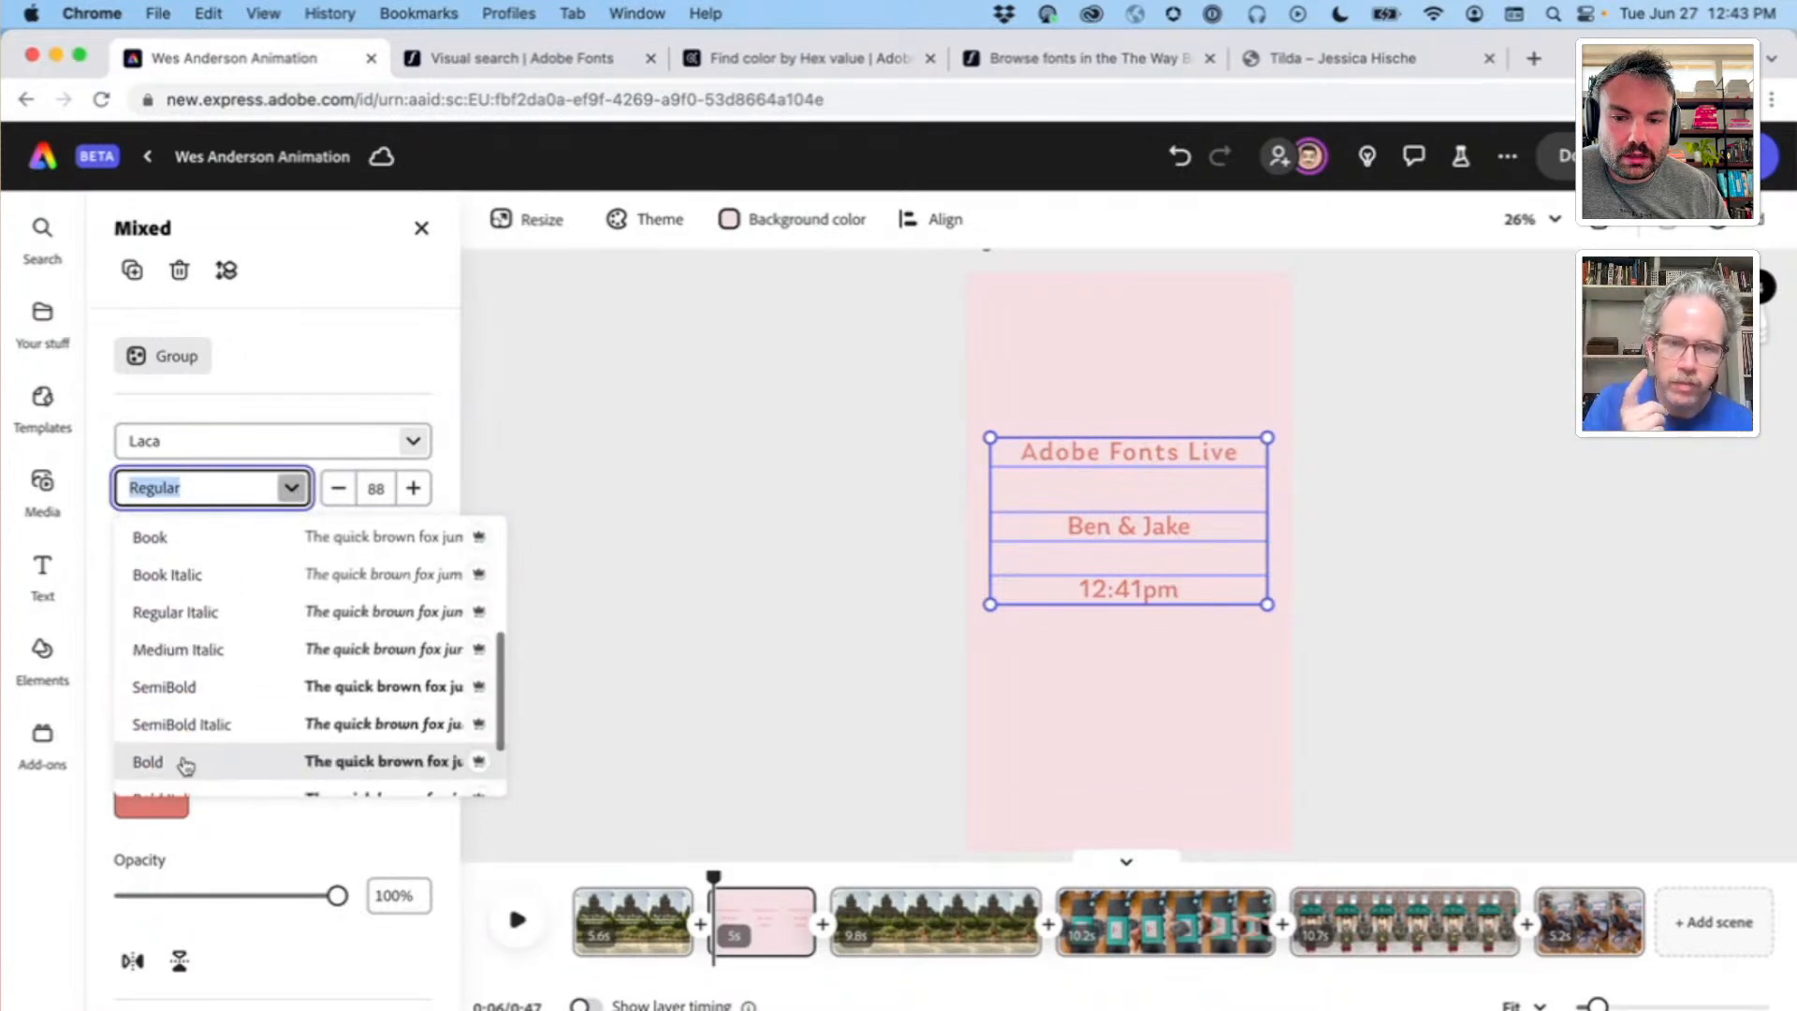
pyautogui.click(186, 764)
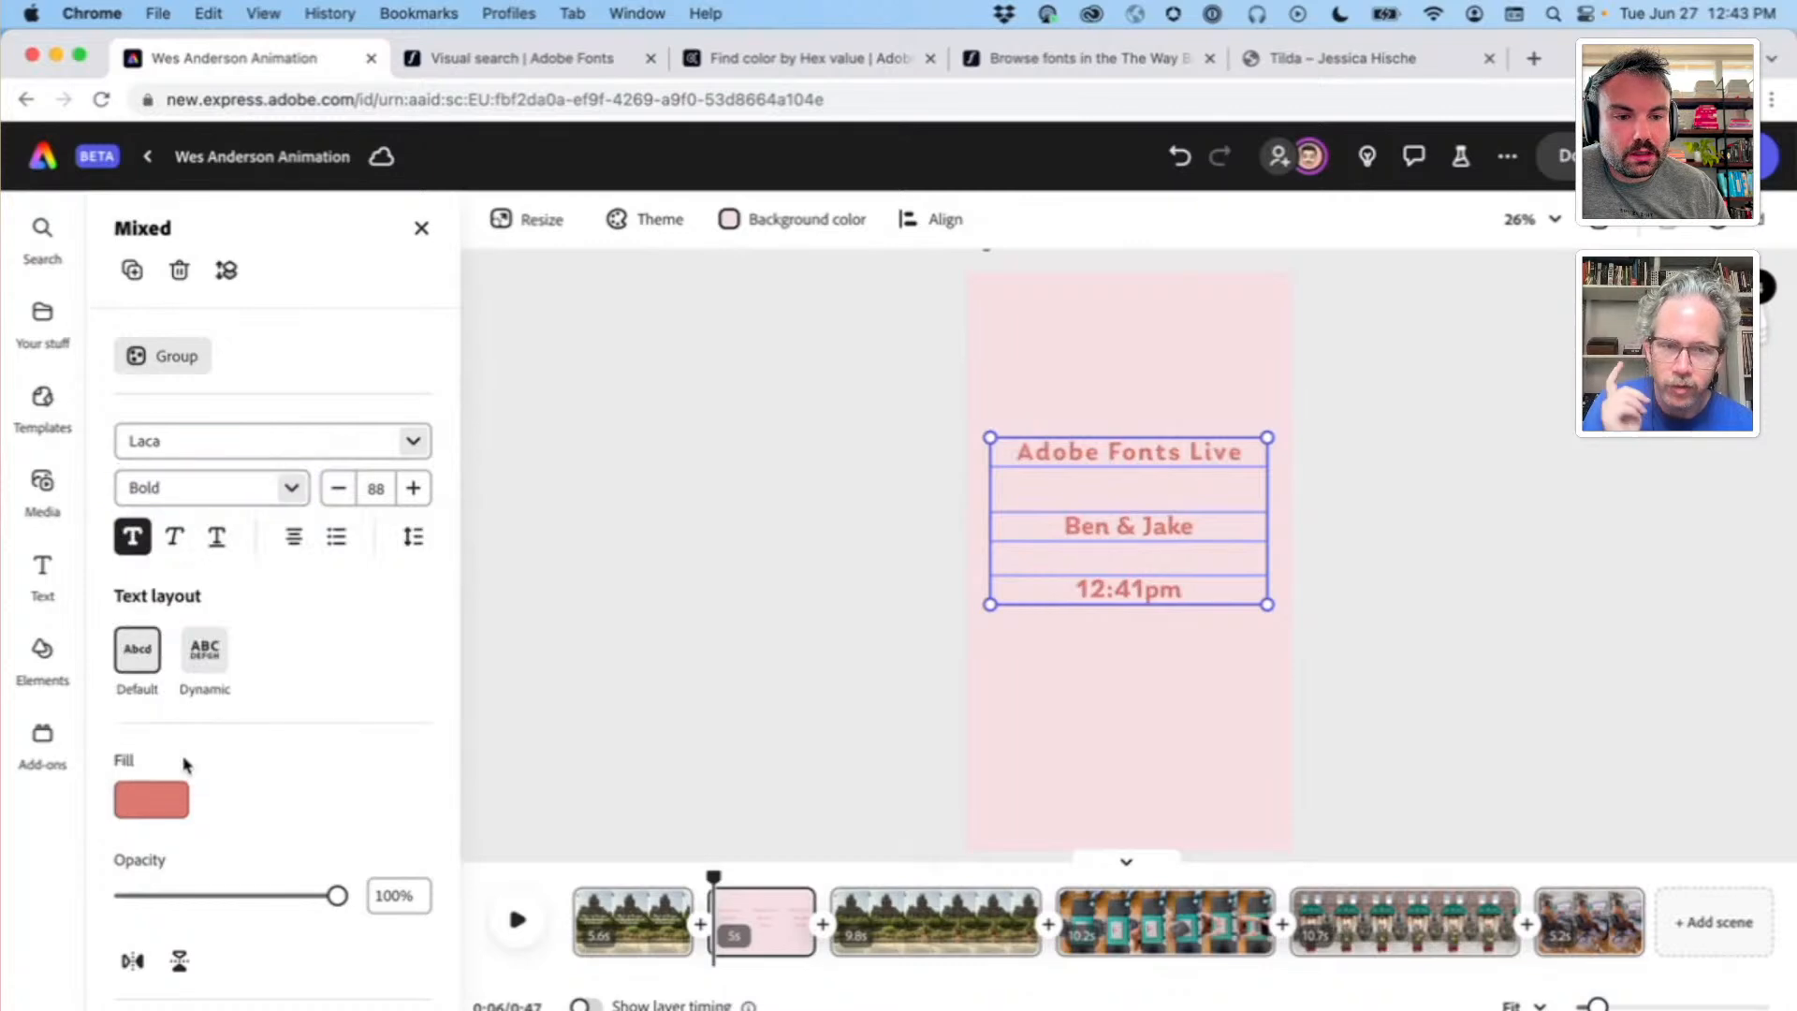
pyautogui.click(606, 582)
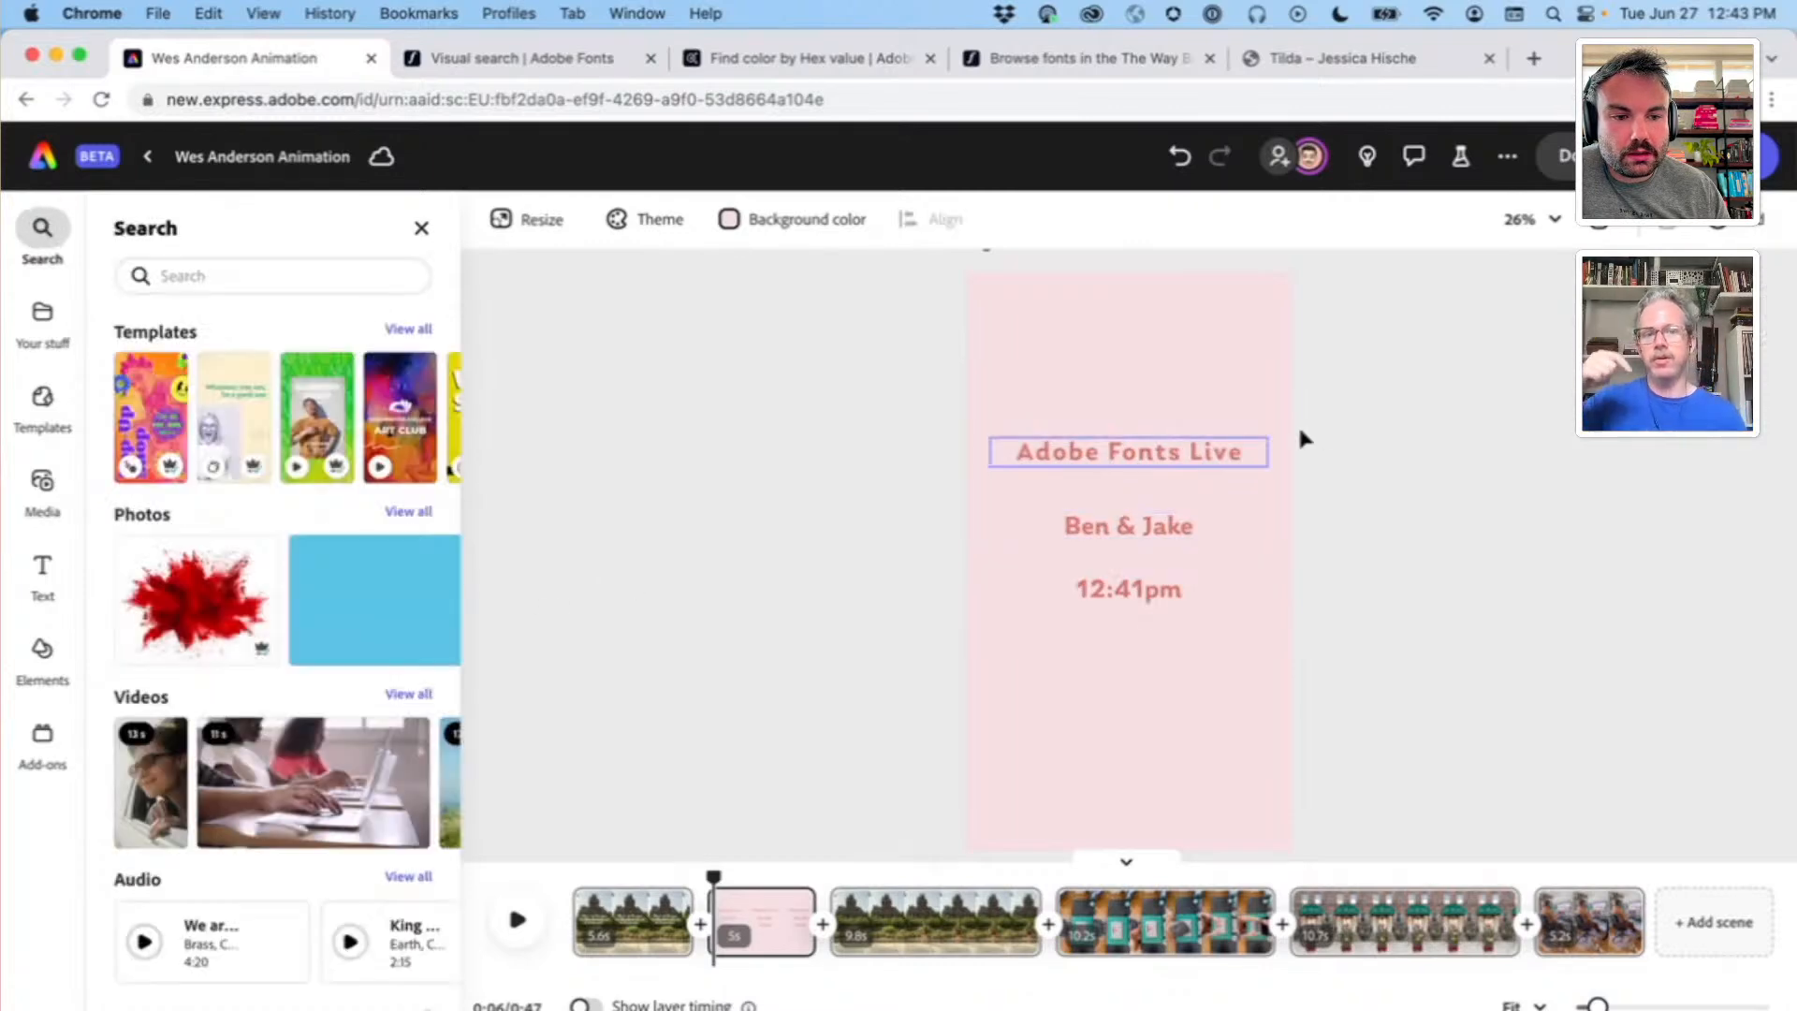
pyautogui.click(1142, 534)
pyautogui.click(1335, 509)
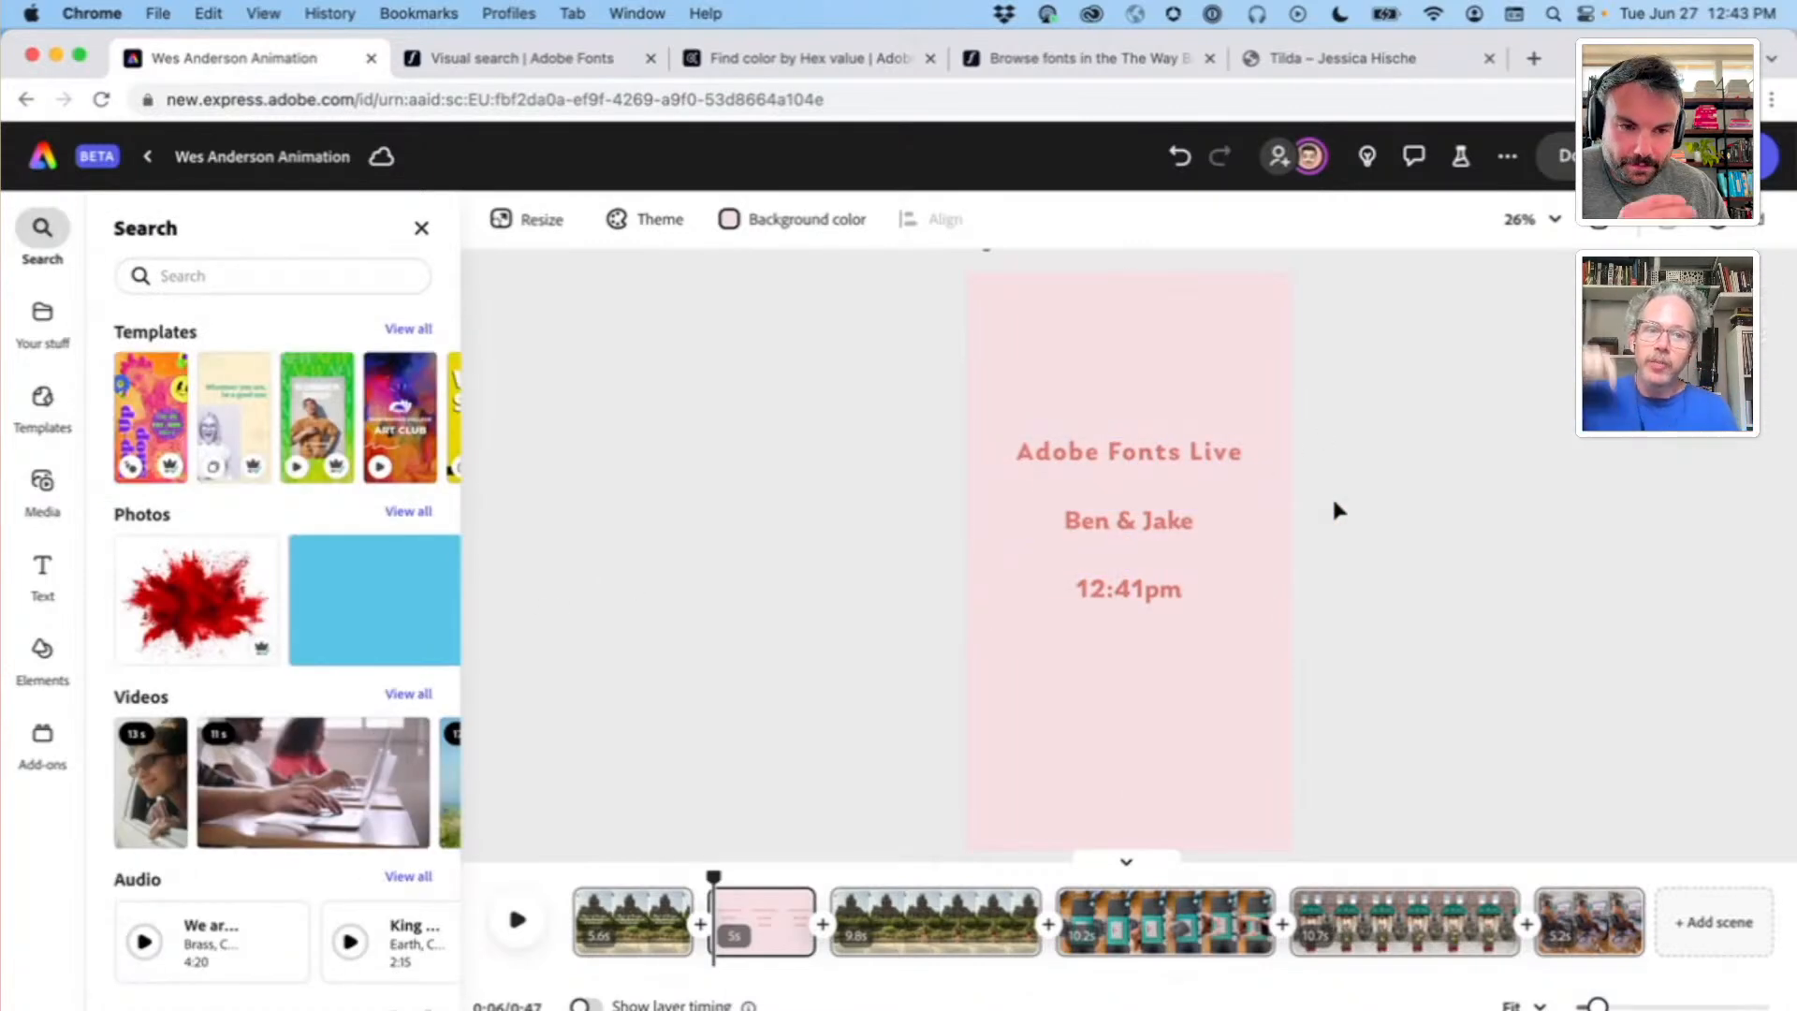
pyautogui.click(1198, 465)
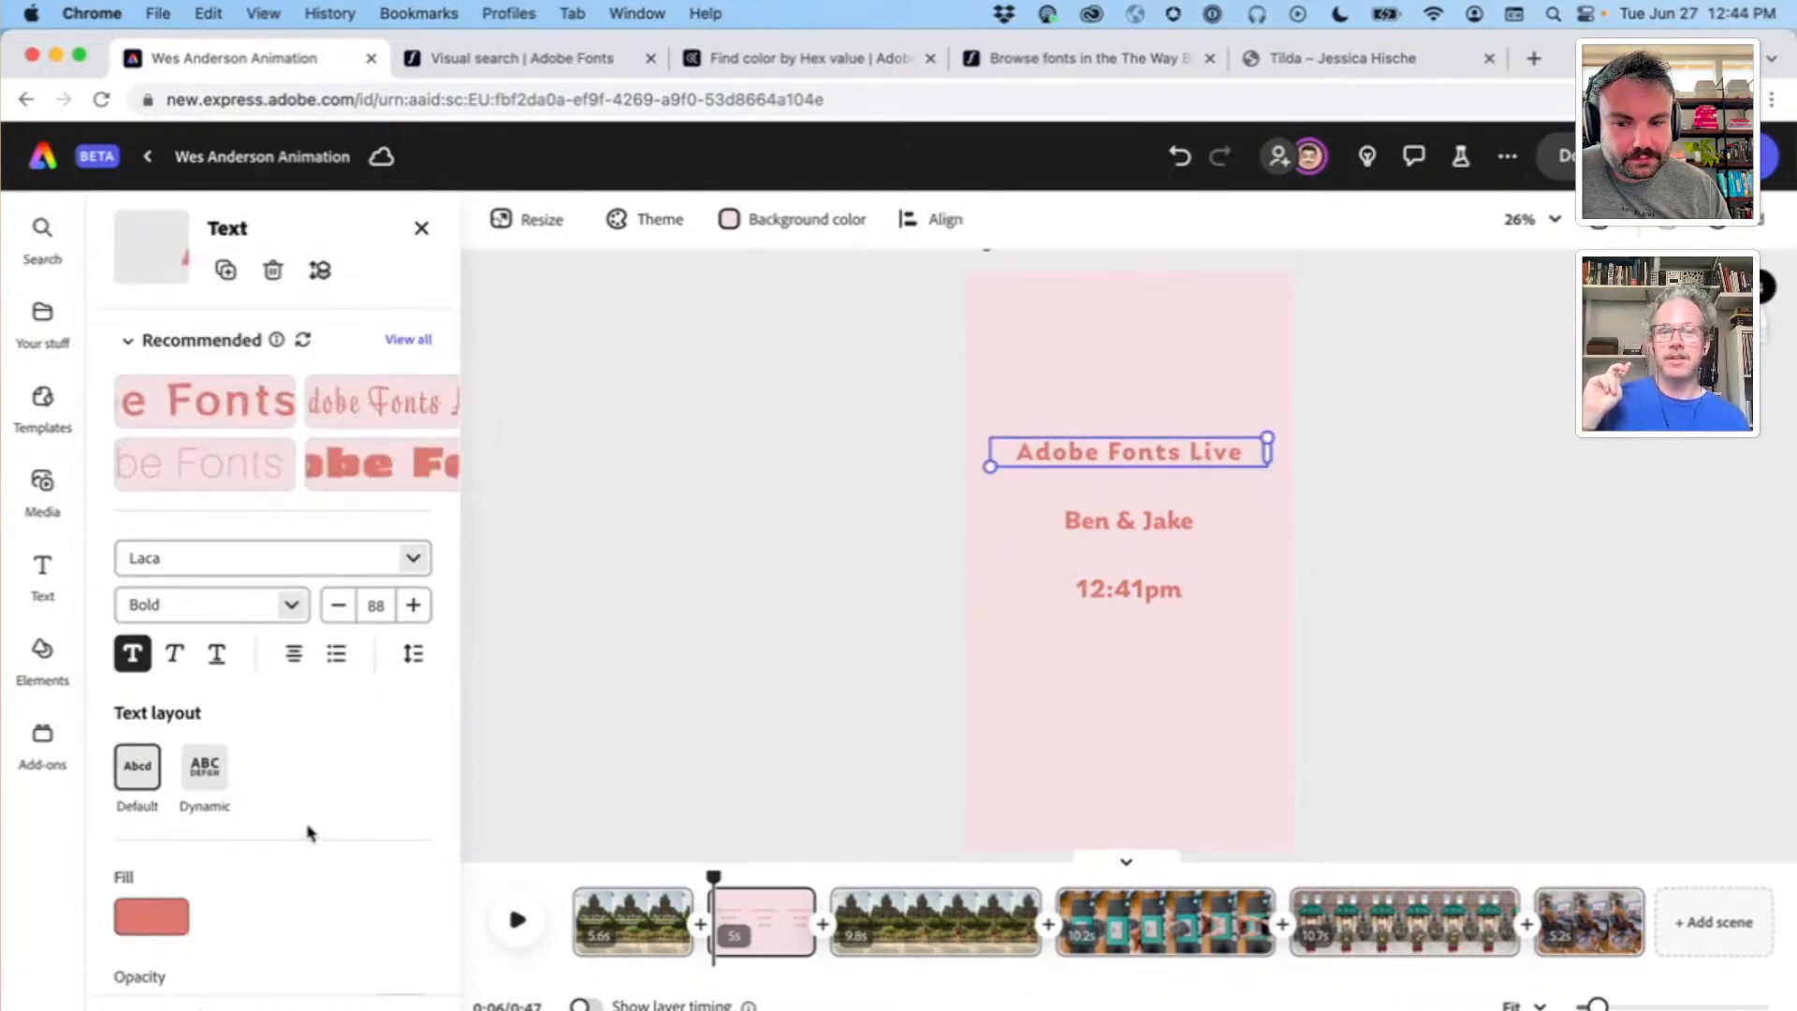
pyautogui.scroll(-2, 309, 831)
pyautogui.scroll(-5, 309, 832)
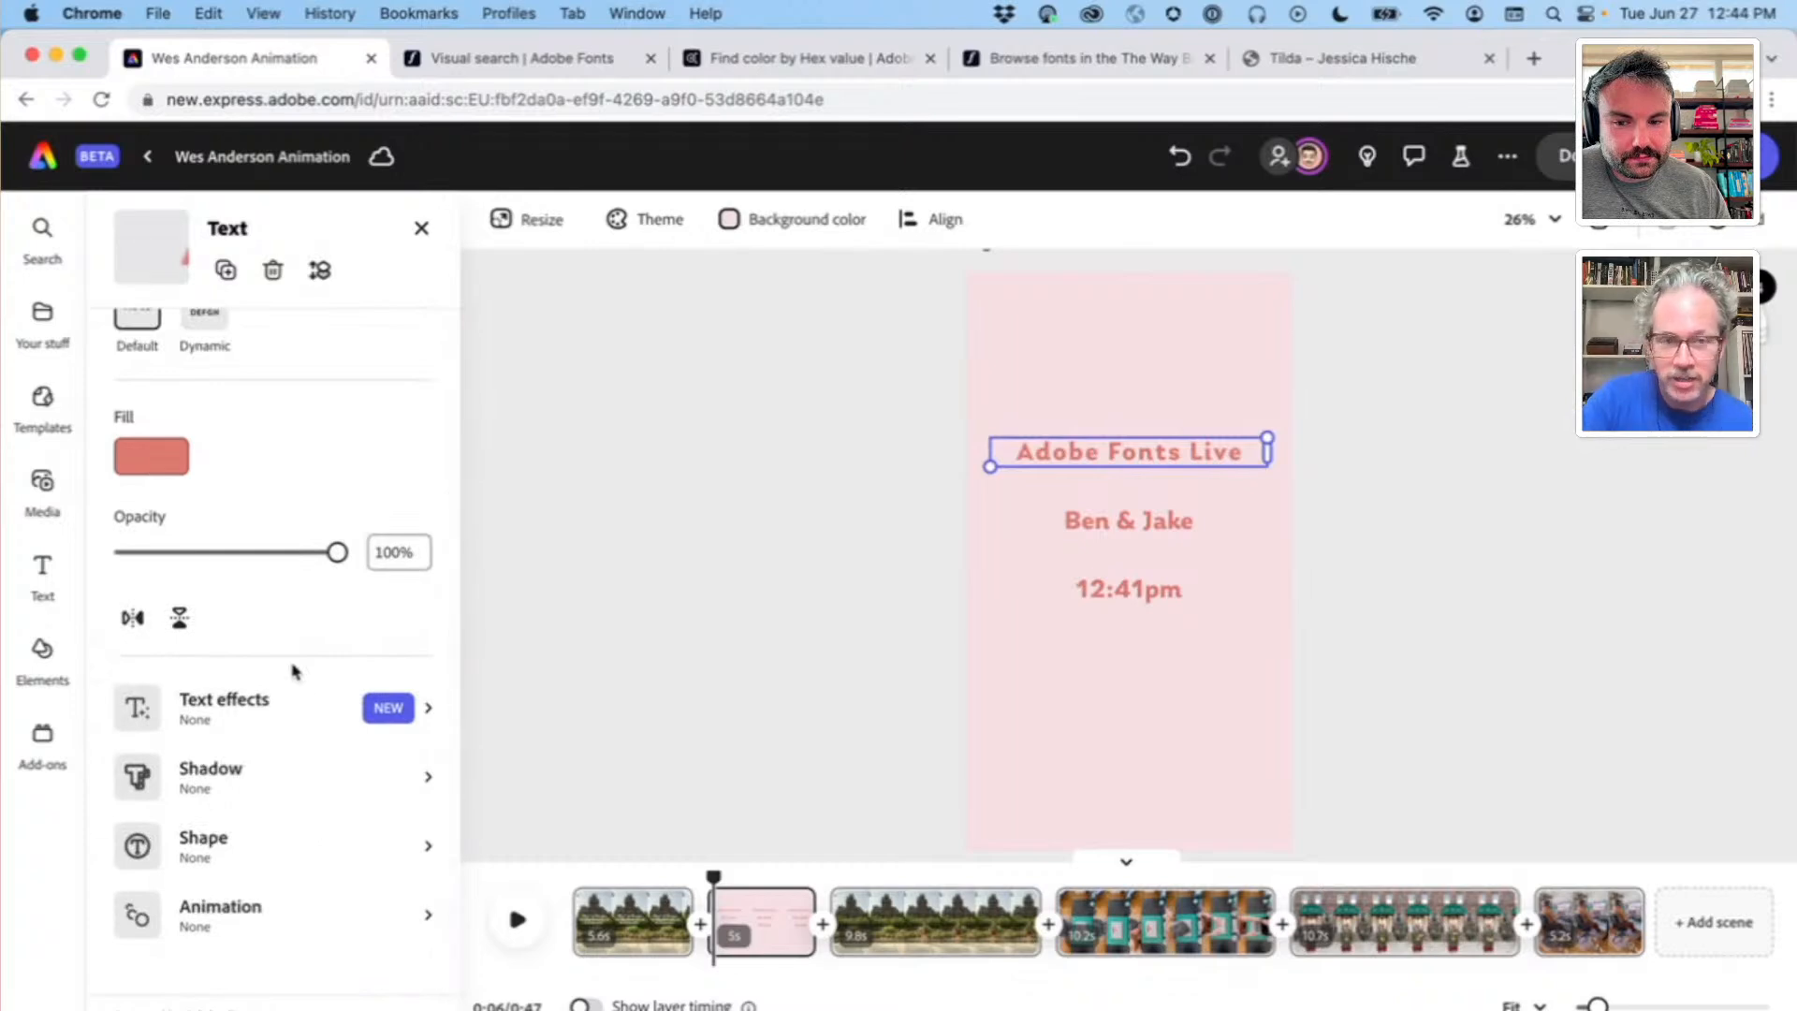
pyautogui.keyDown('shift'); pyautogui.click(1151, 524); pyautogui.keyUp('shift')
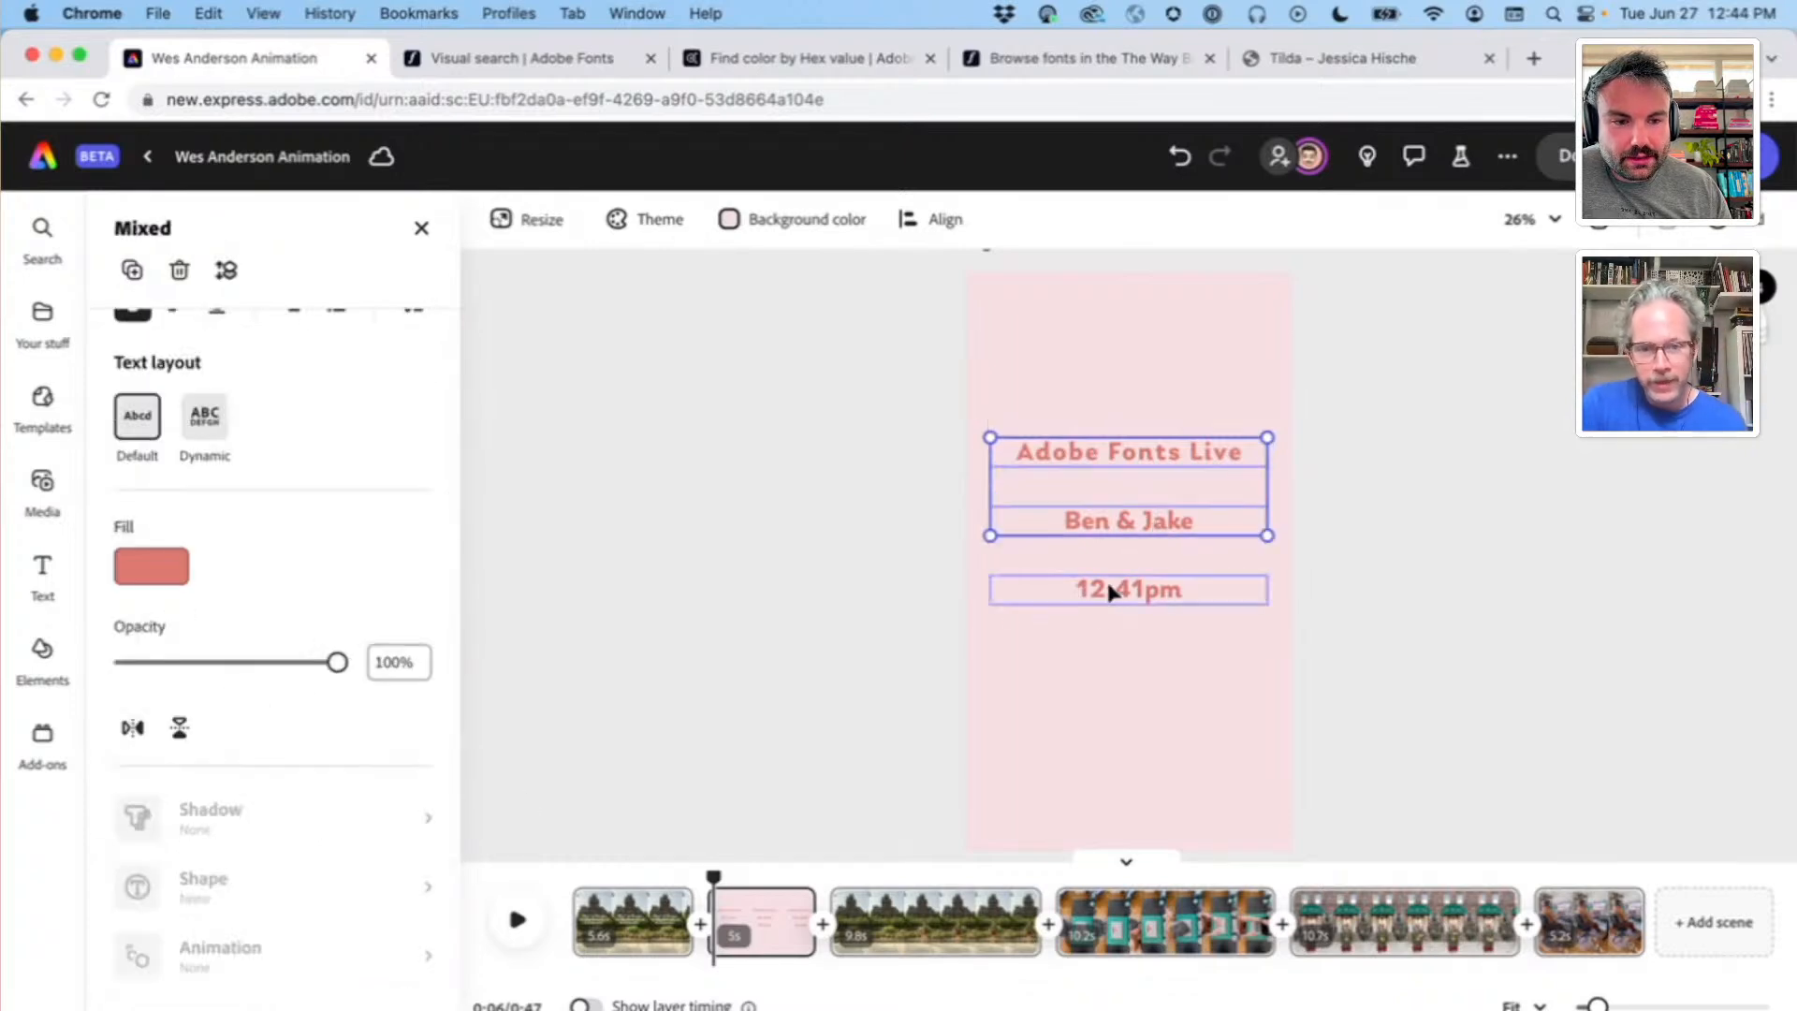
pyautogui.keyDown('shift'); pyautogui.click(1109, 594); pyautogui.keyUp('shift')
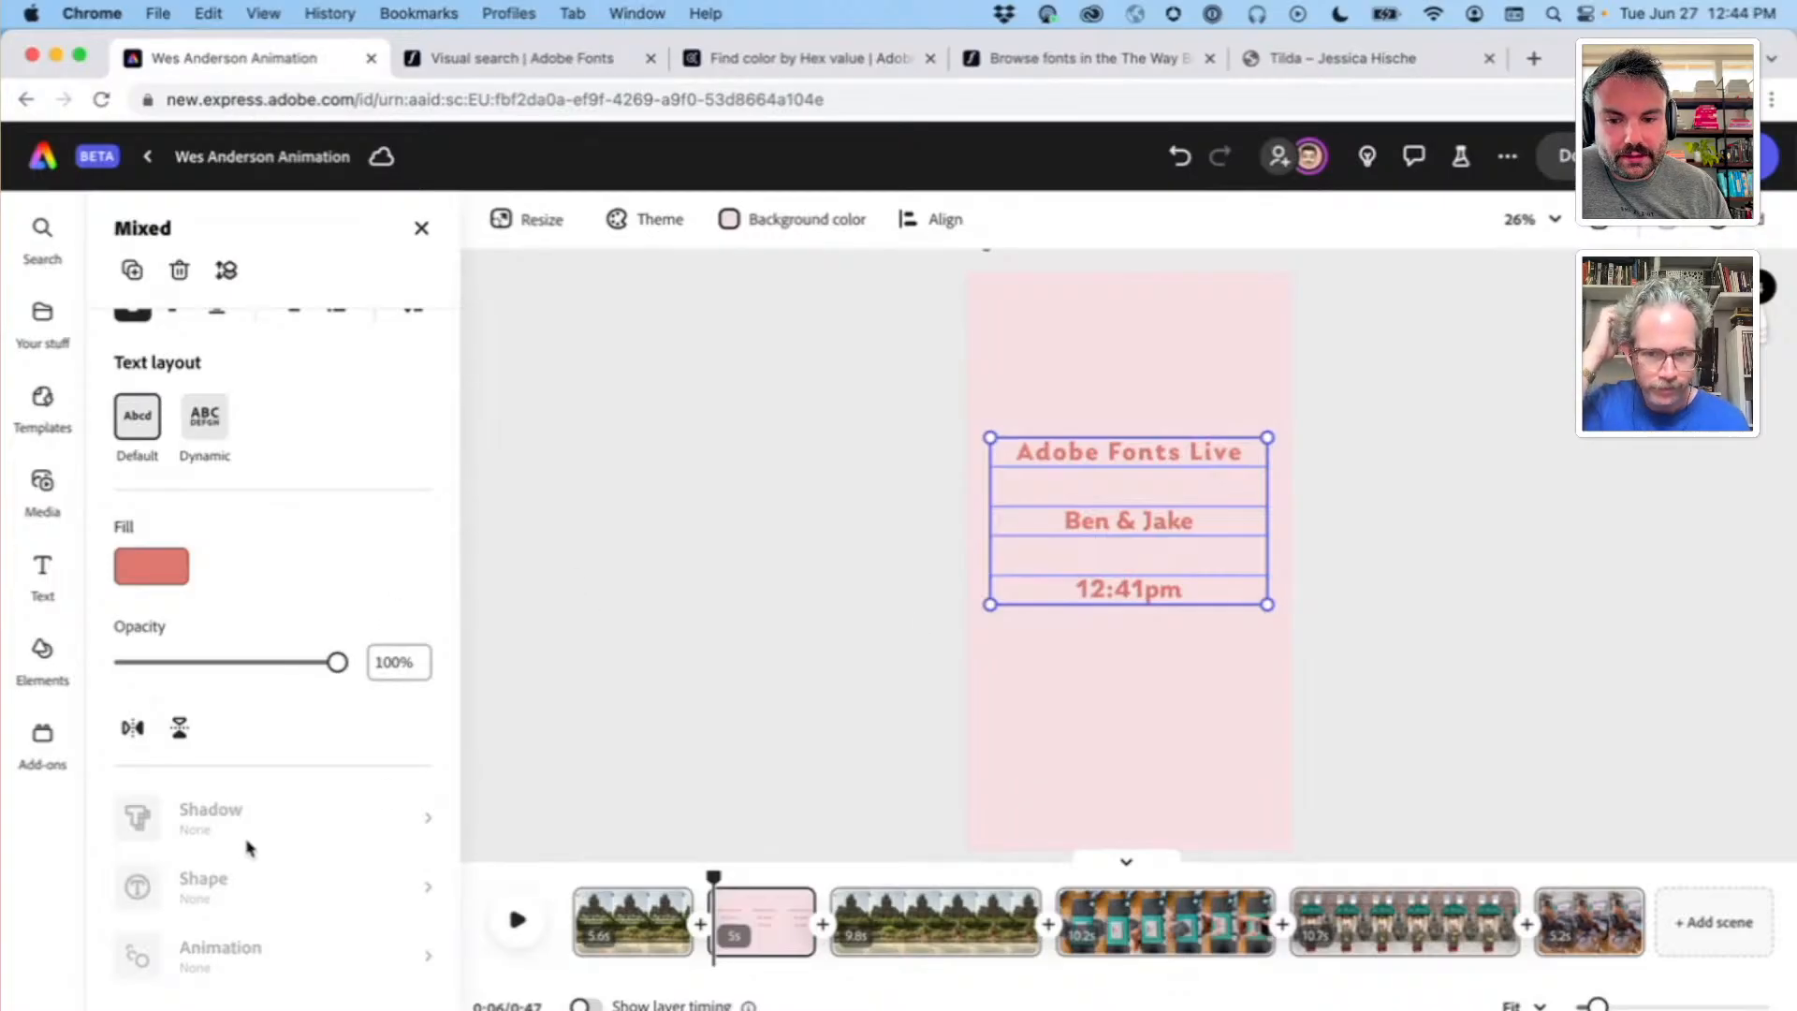
pyautogui.click(760, 625)
# Step: Add a Fade in animation with a 0.25s duration to the "Adobe Fonts Live" line
pyautogui.click(1070, 454)
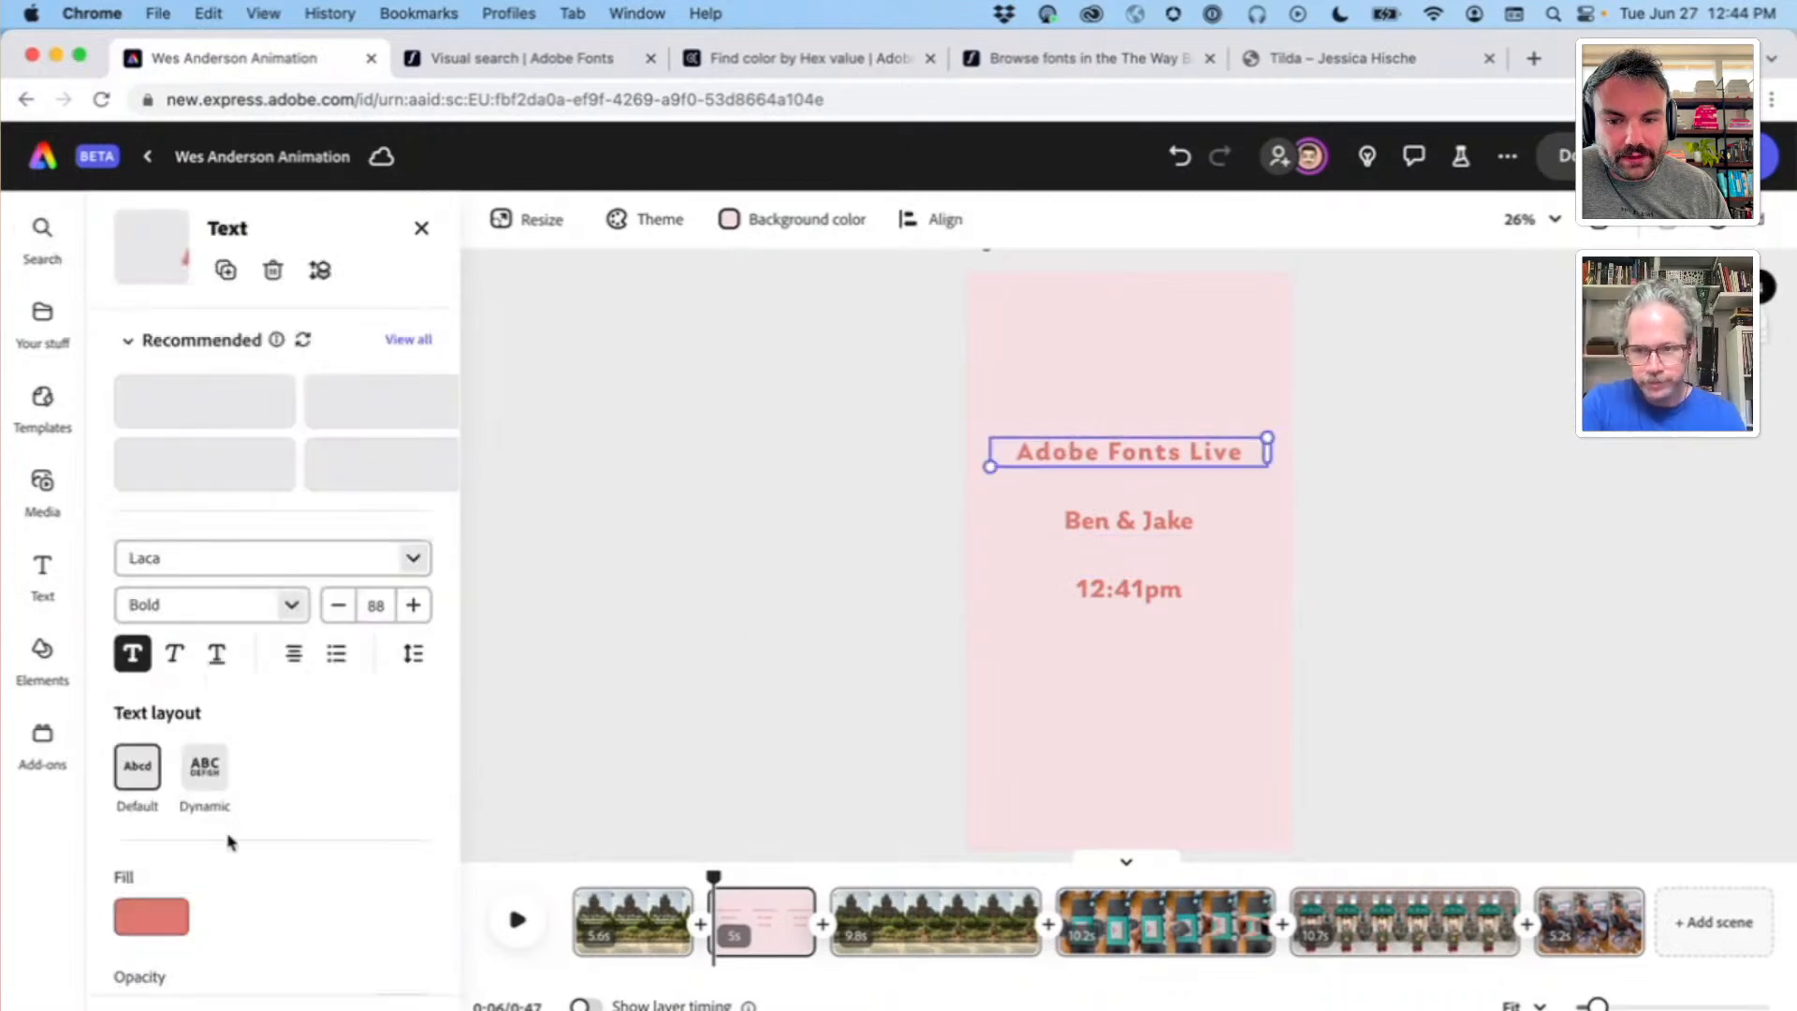
pyautogui.scroll(-6, 229, 842)
pyautogui.scroll(-2, 229, 842)
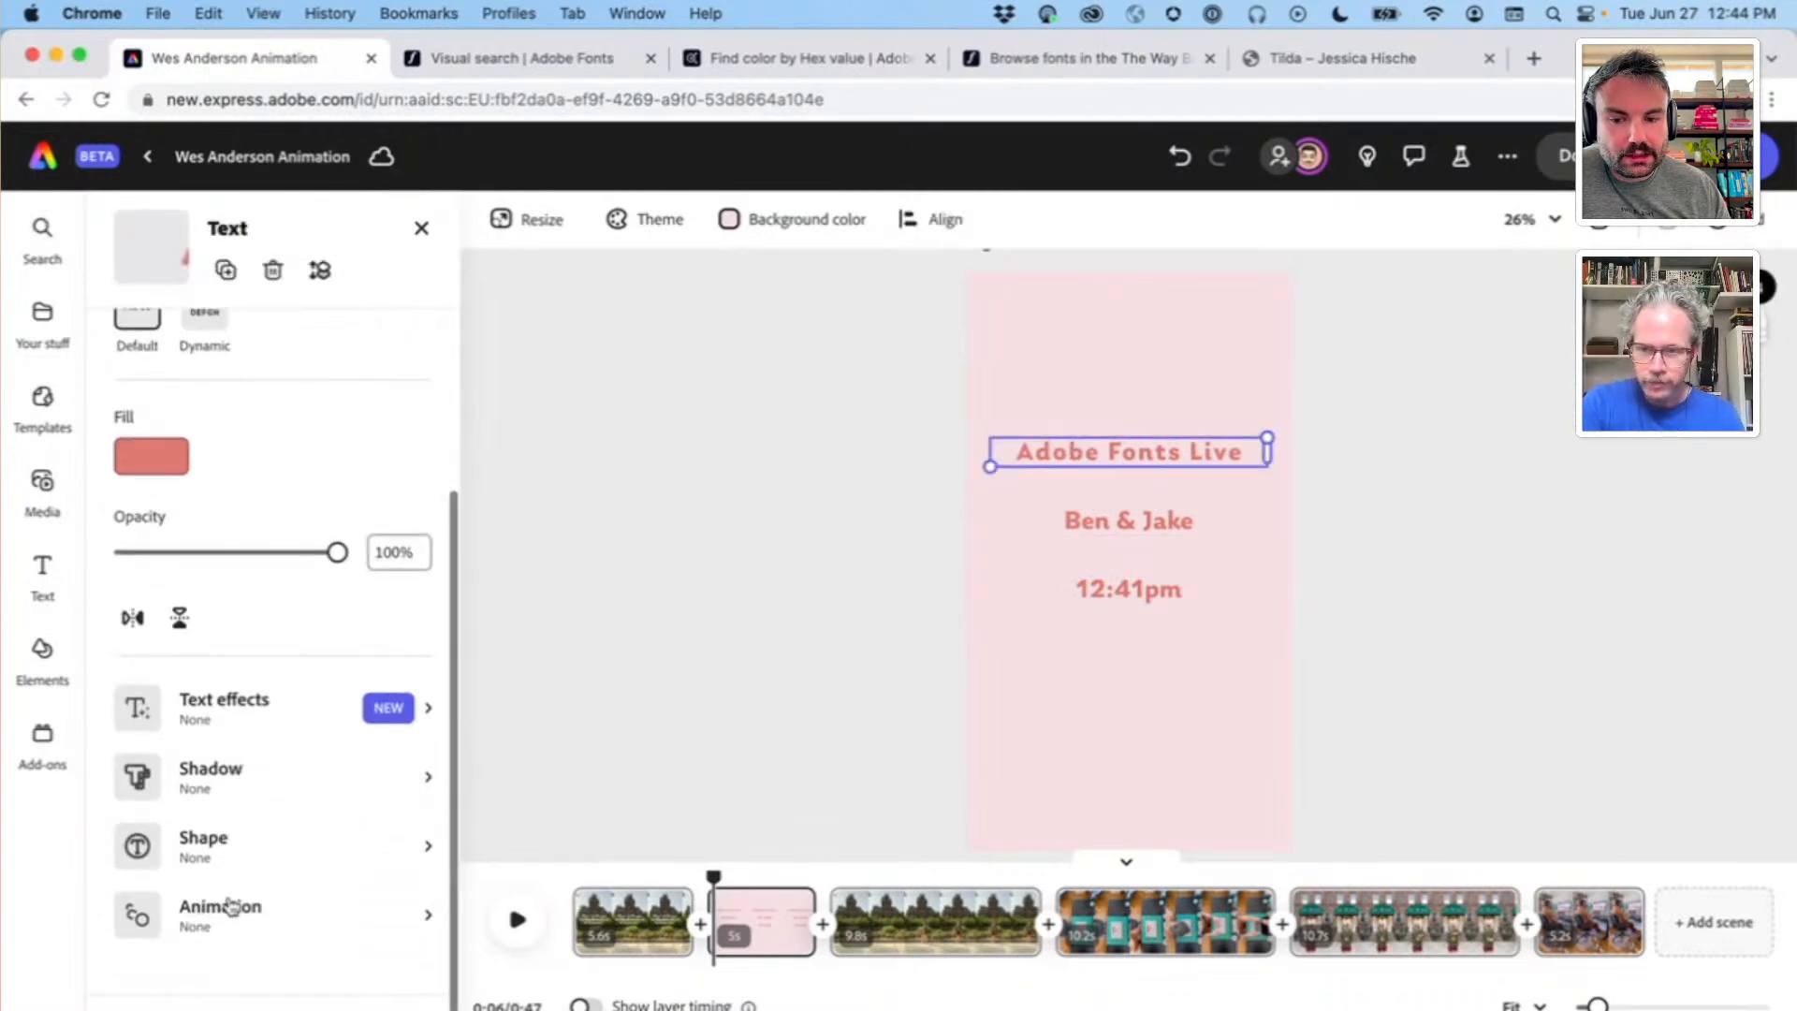
pyautogui.click(243, 913)
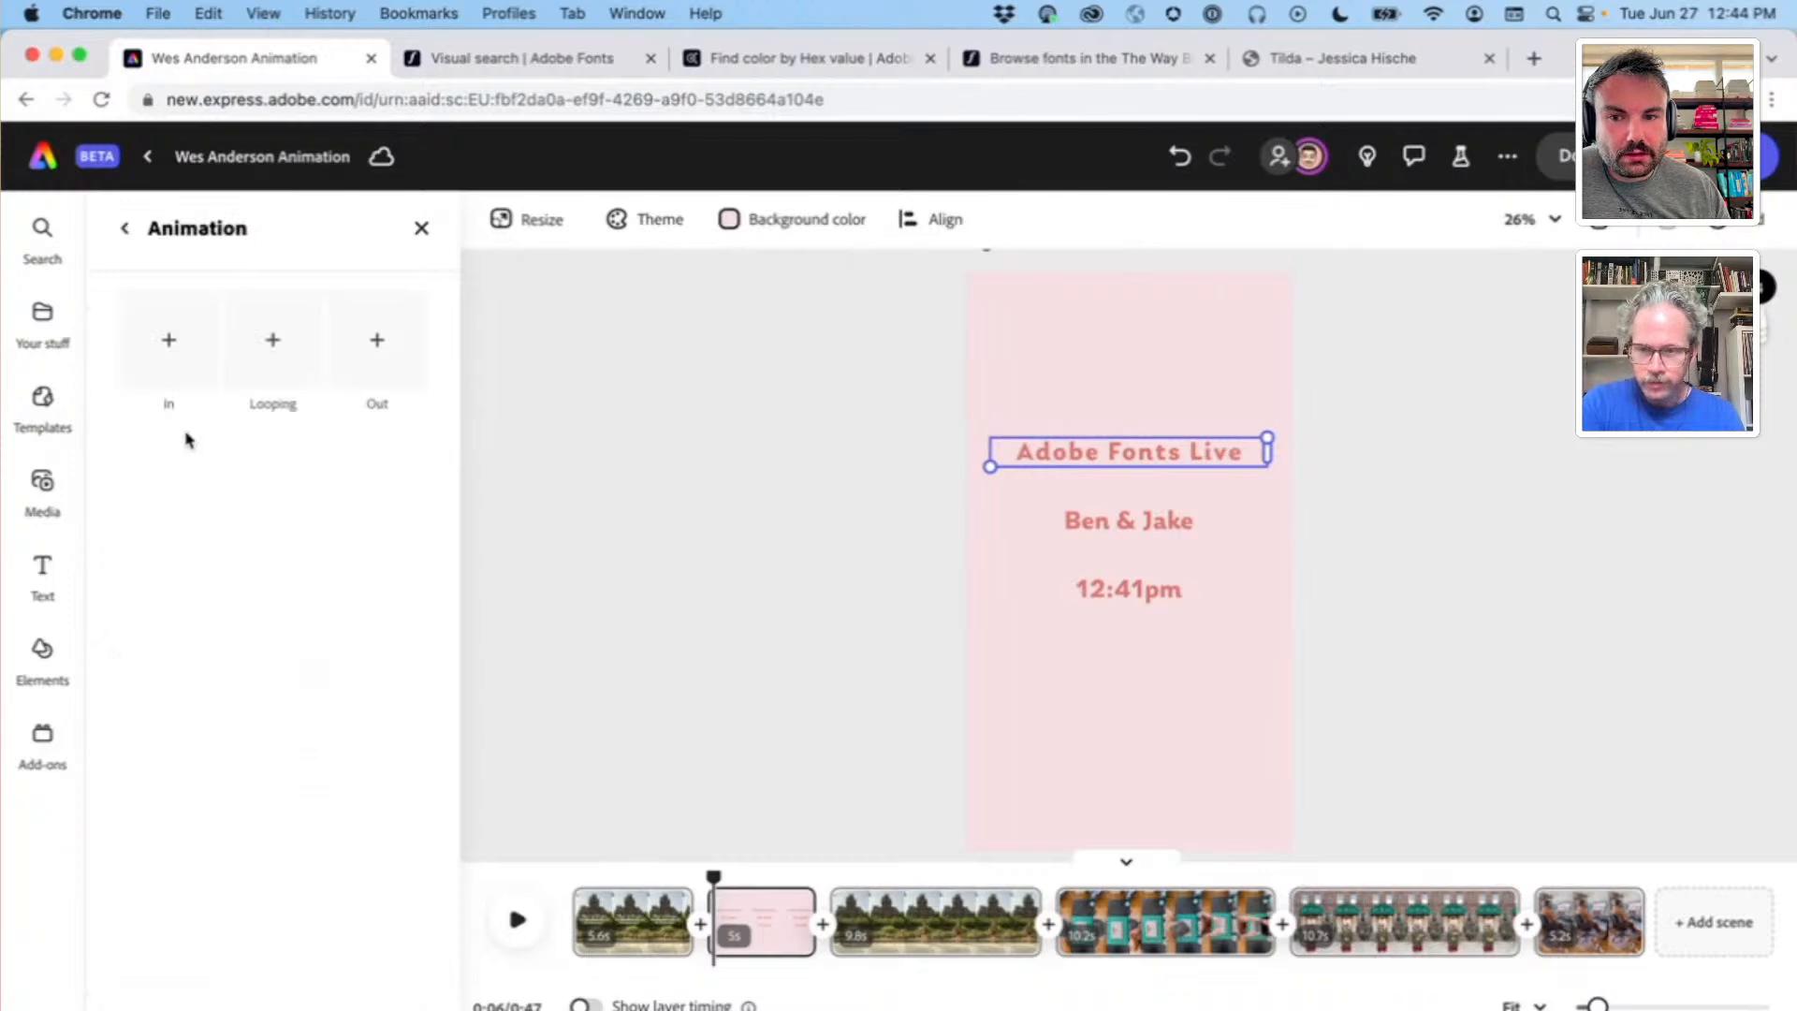
pyautogui.click(185, 349)
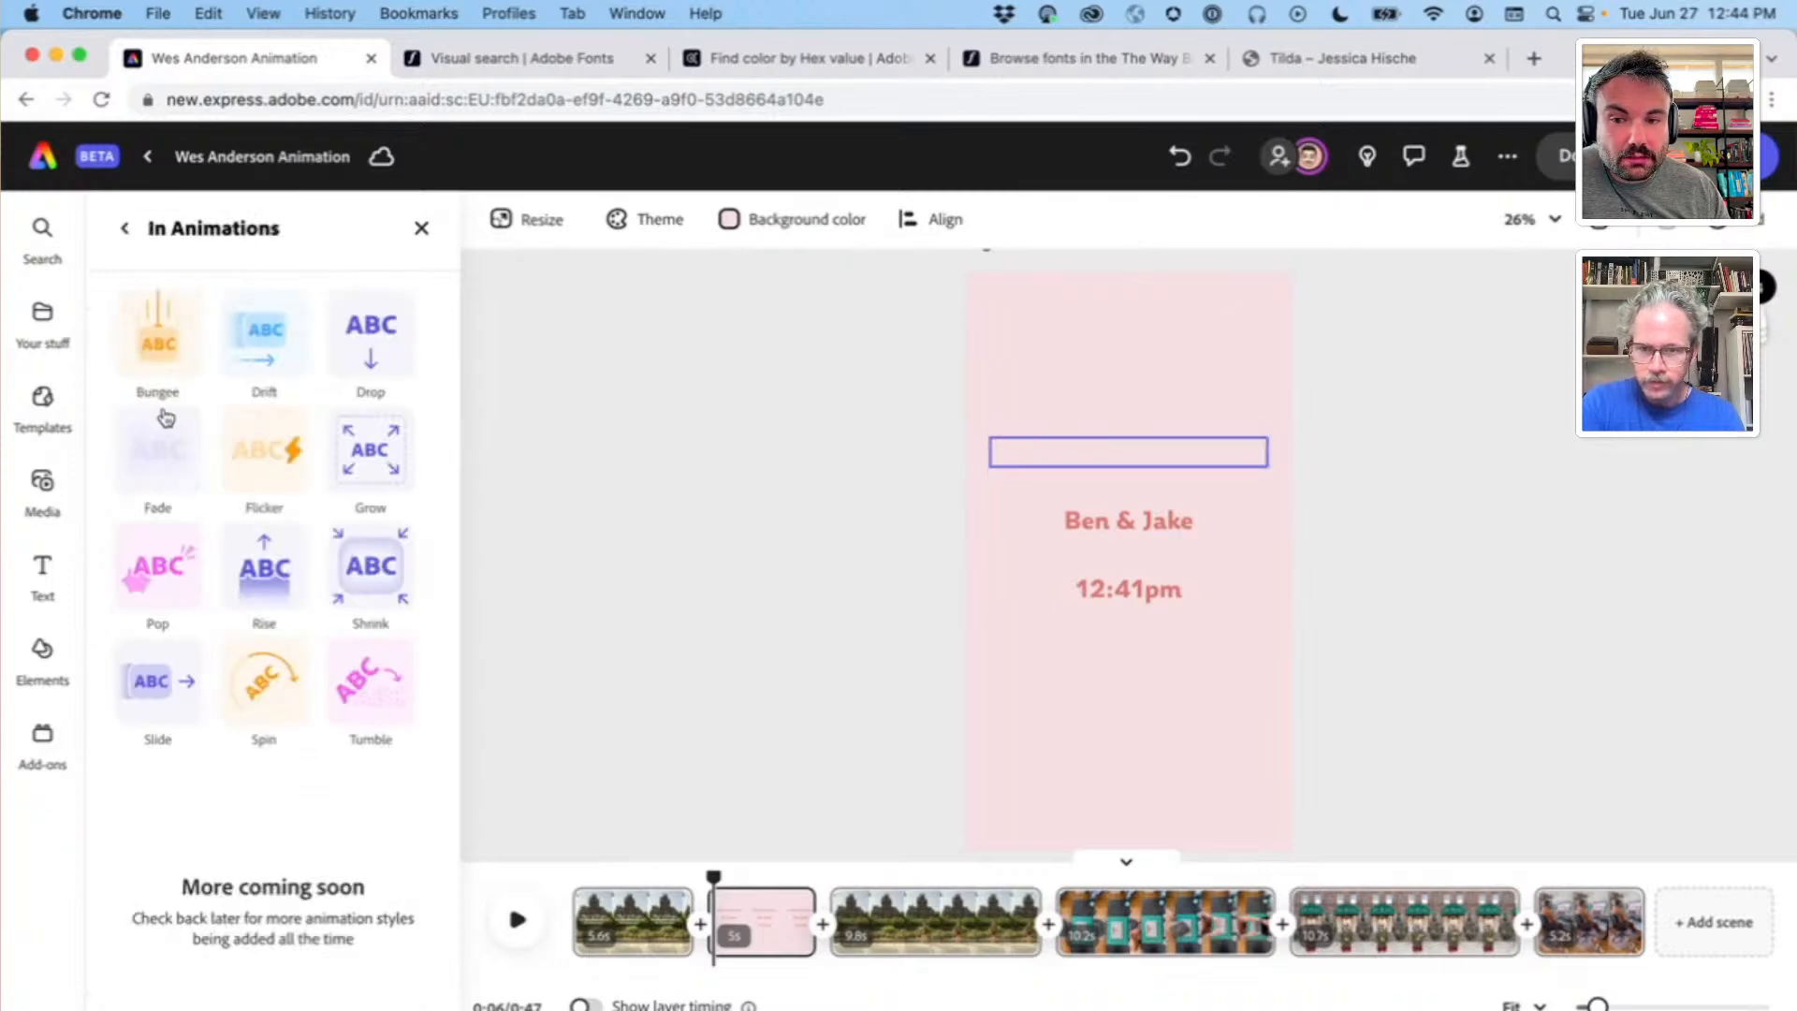
pyautogui.click(181, 477)
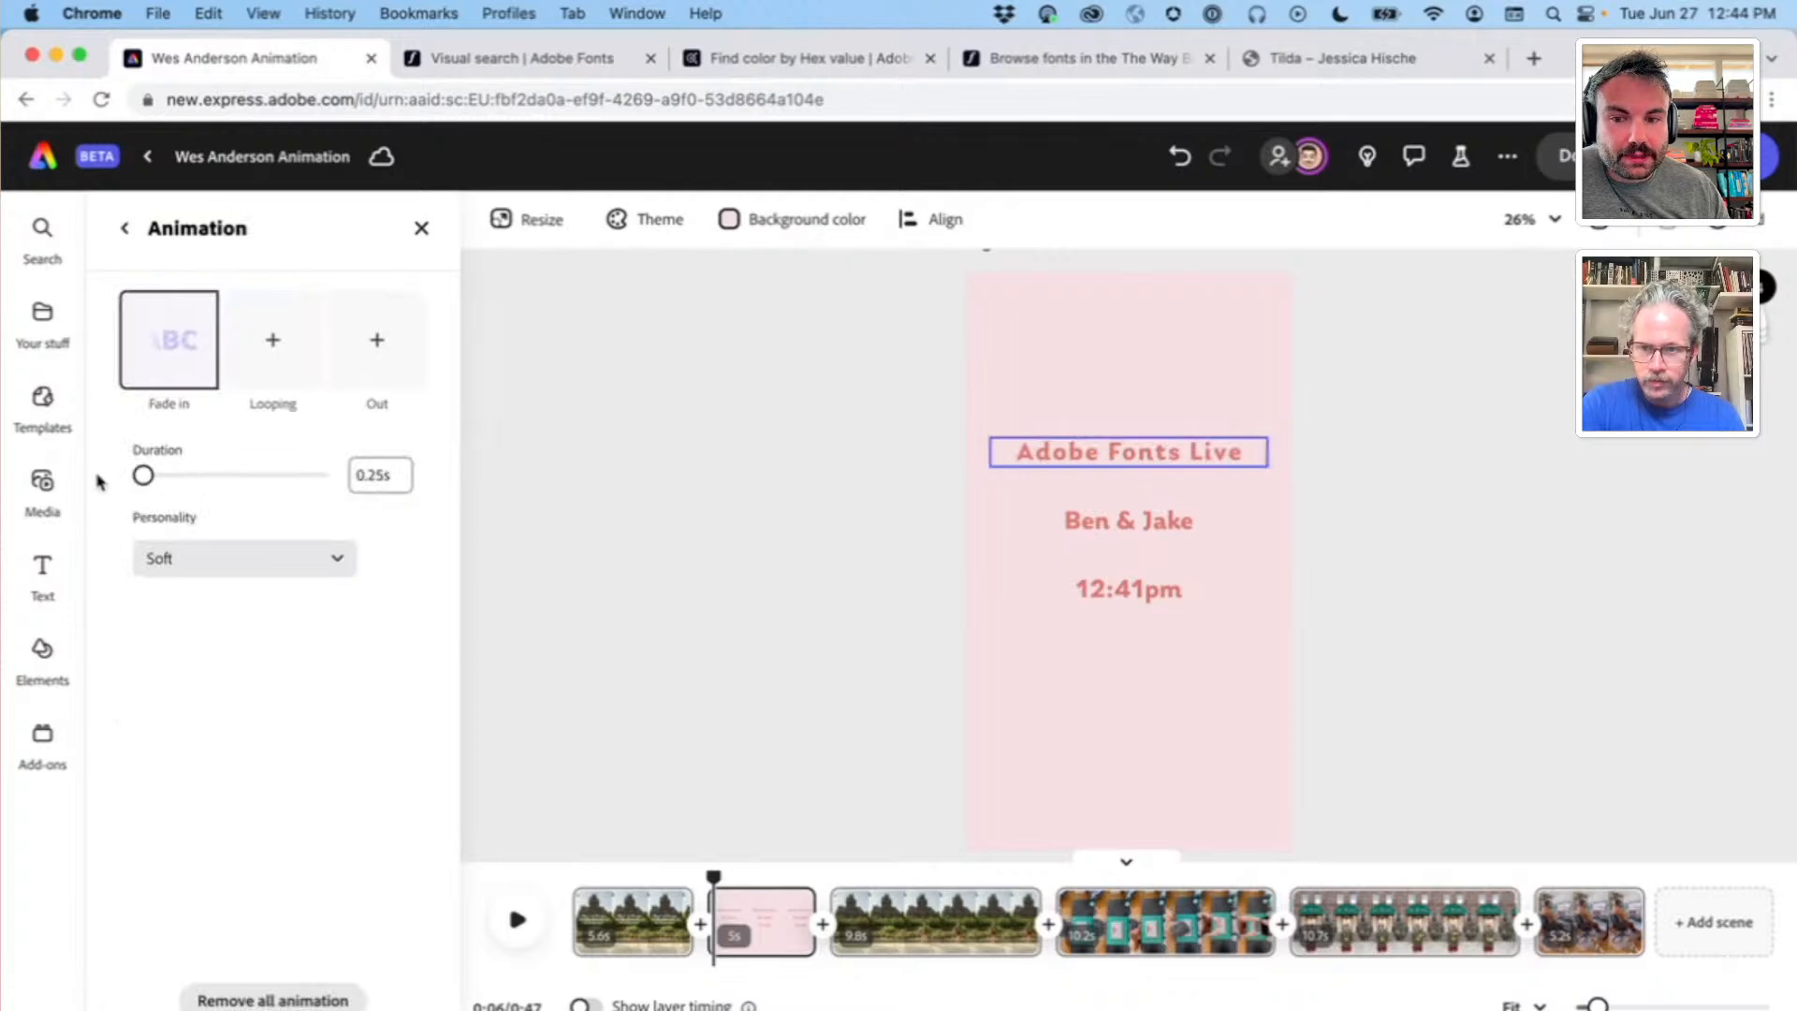
pyautogui.click(773, 513)
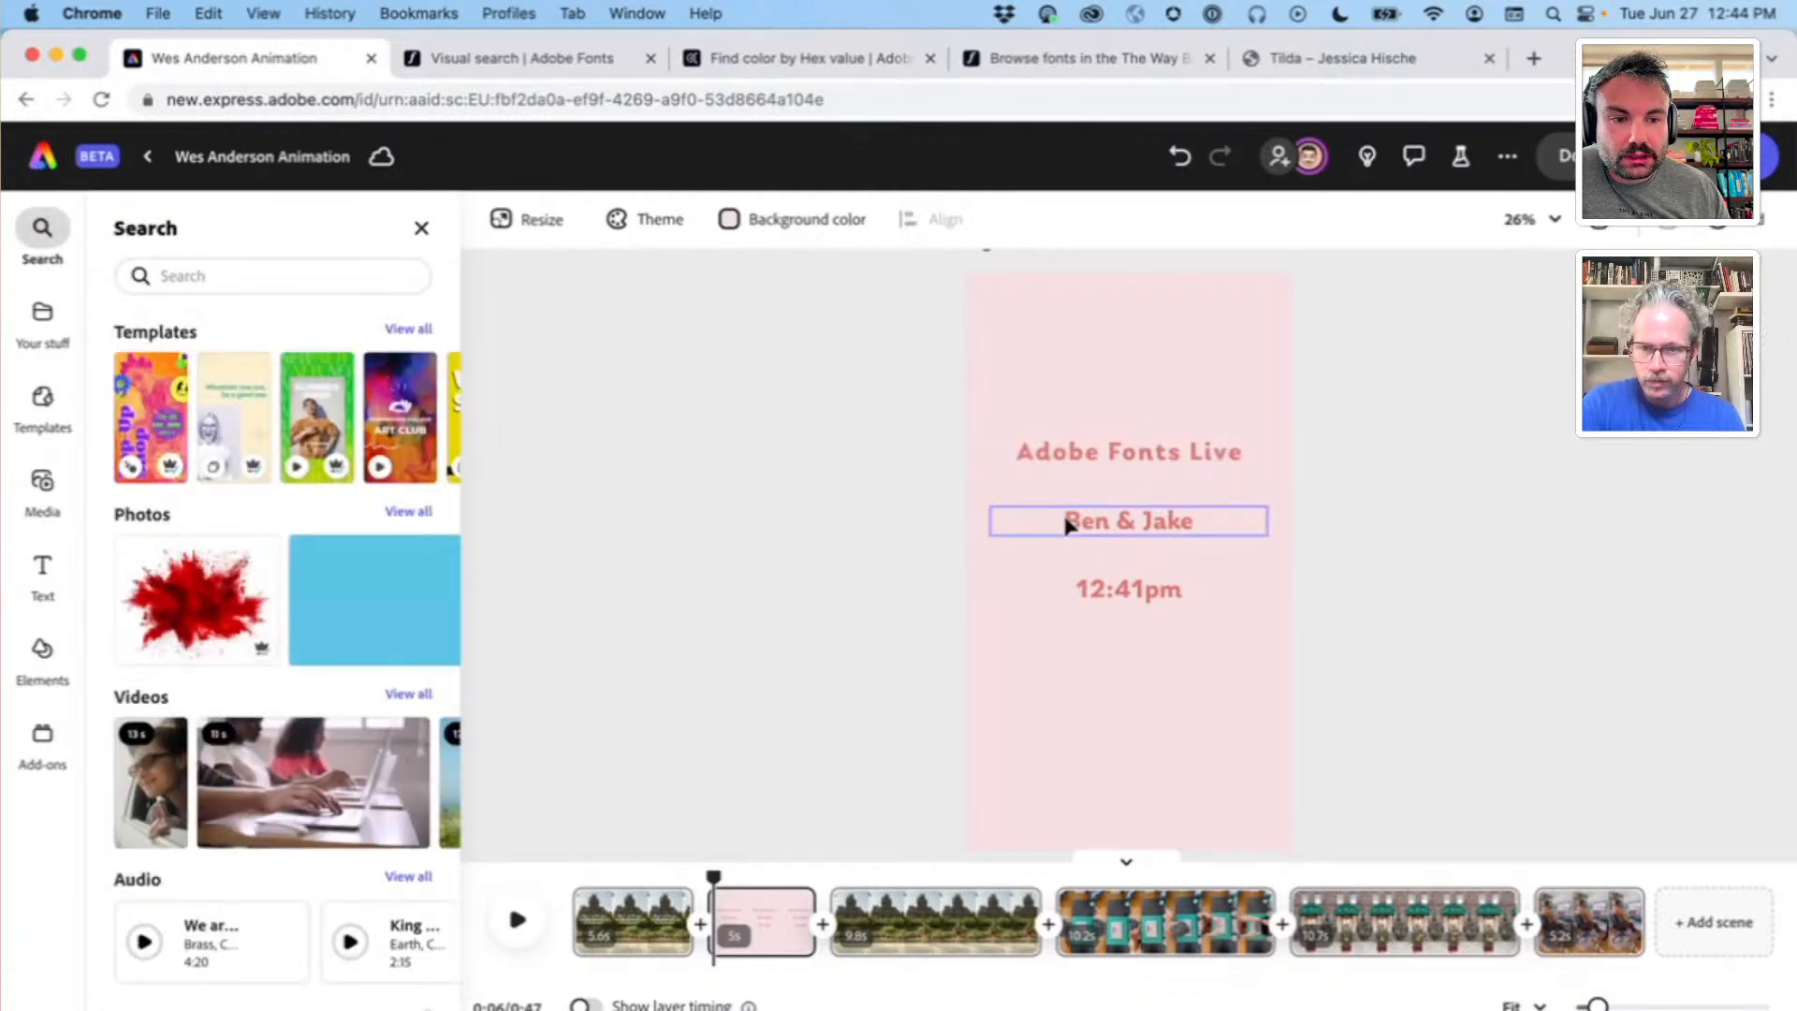
# Step: Add a Fade in animation to the host names line of the title scene
pyautogui.click(1067, 524)
pyautogui.scroll(-5, 384, 870)
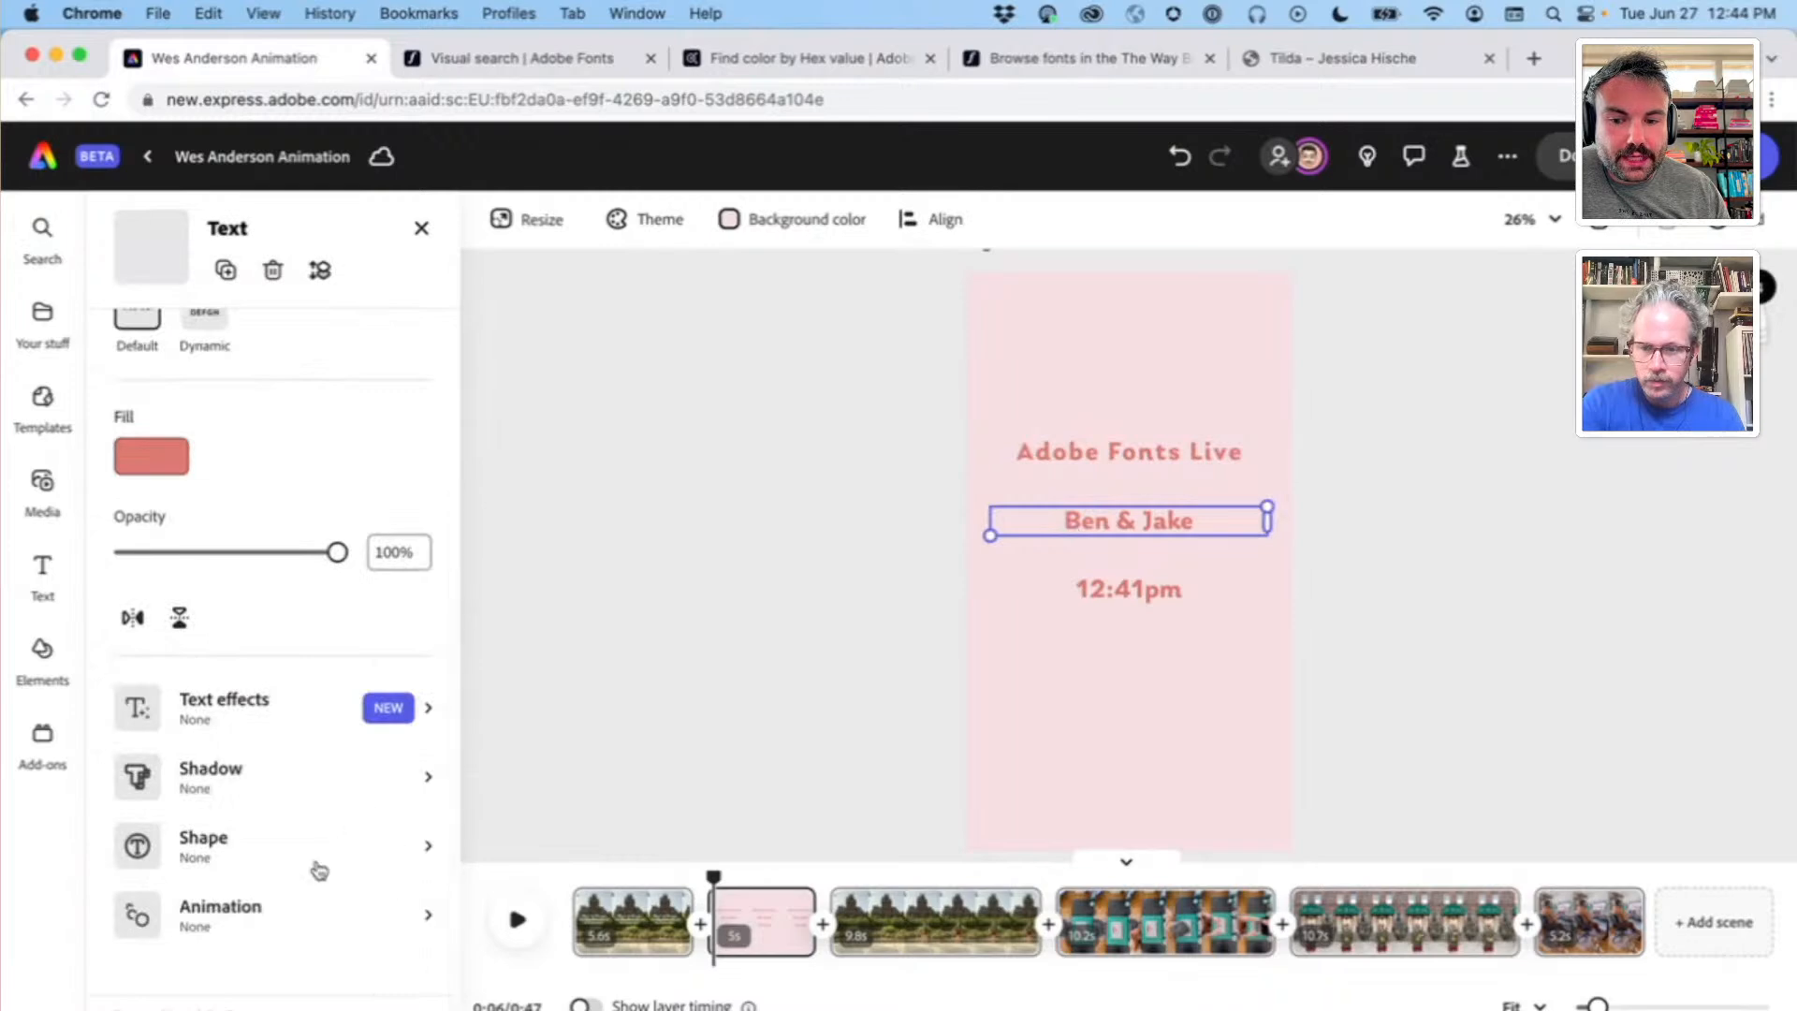
pyautogui.click(280, 914)
pyautogui.click(172, 391)
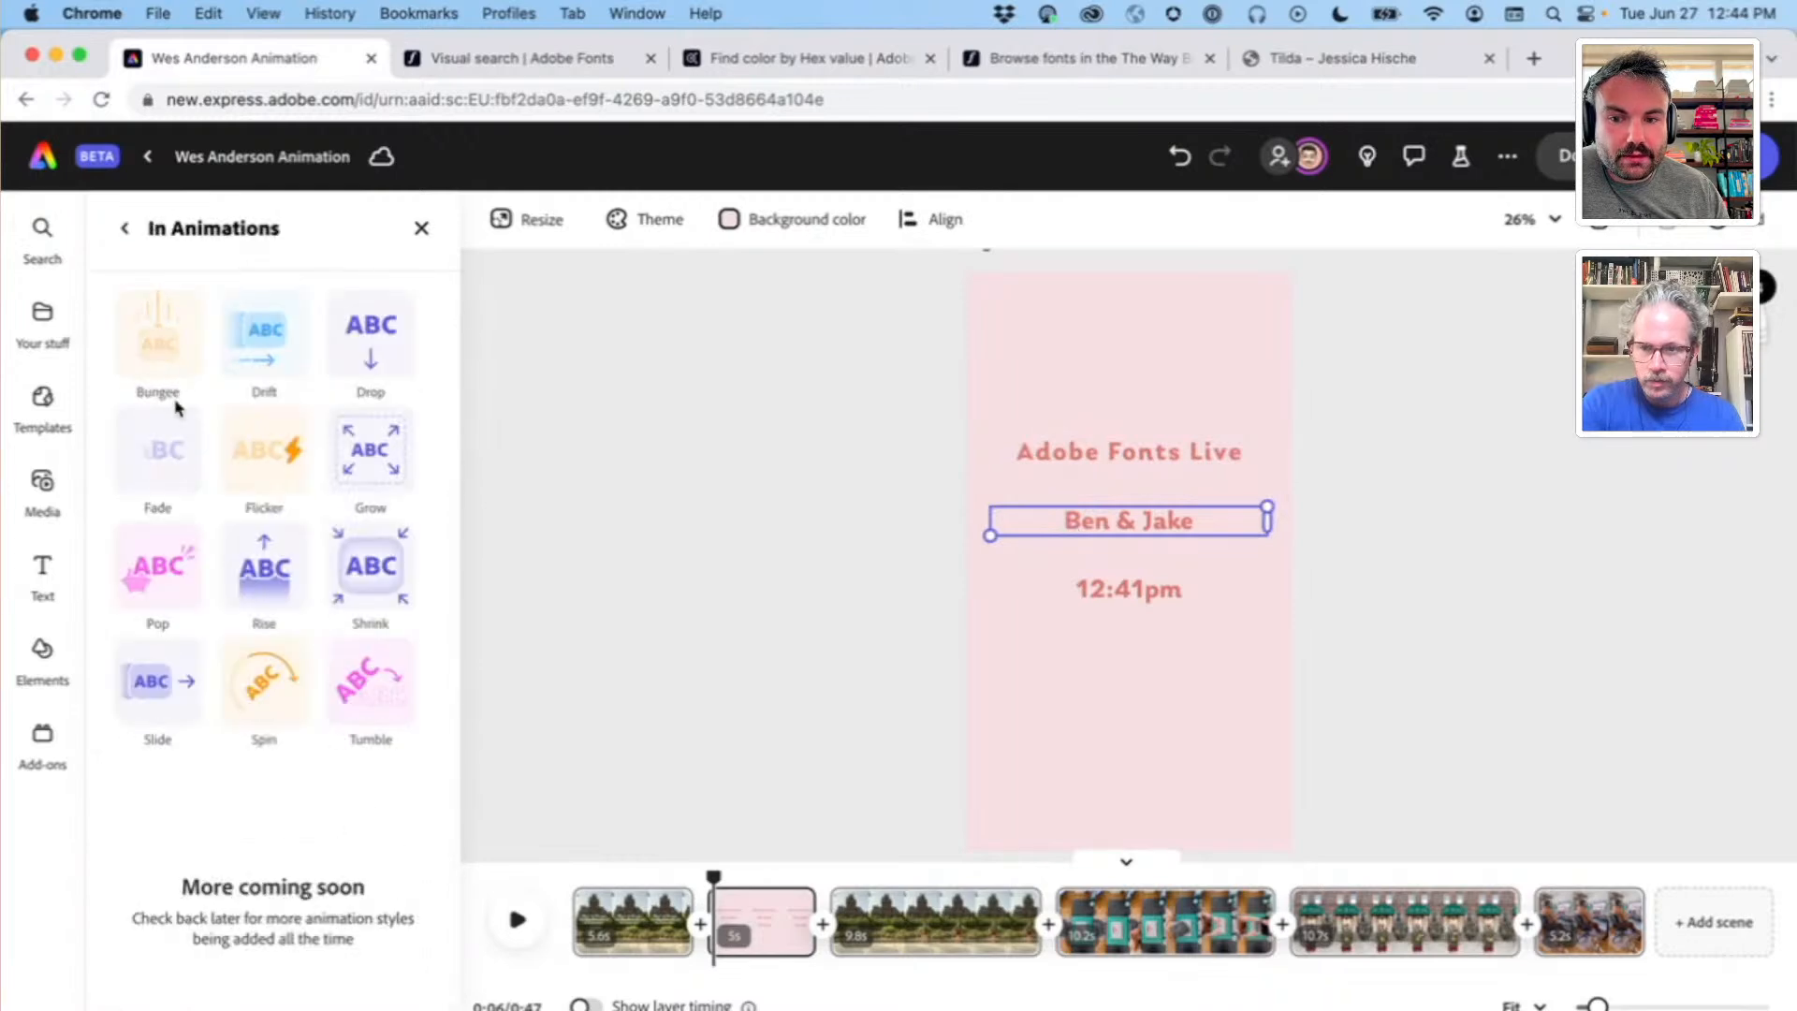
pyautogui.click(160, 454)
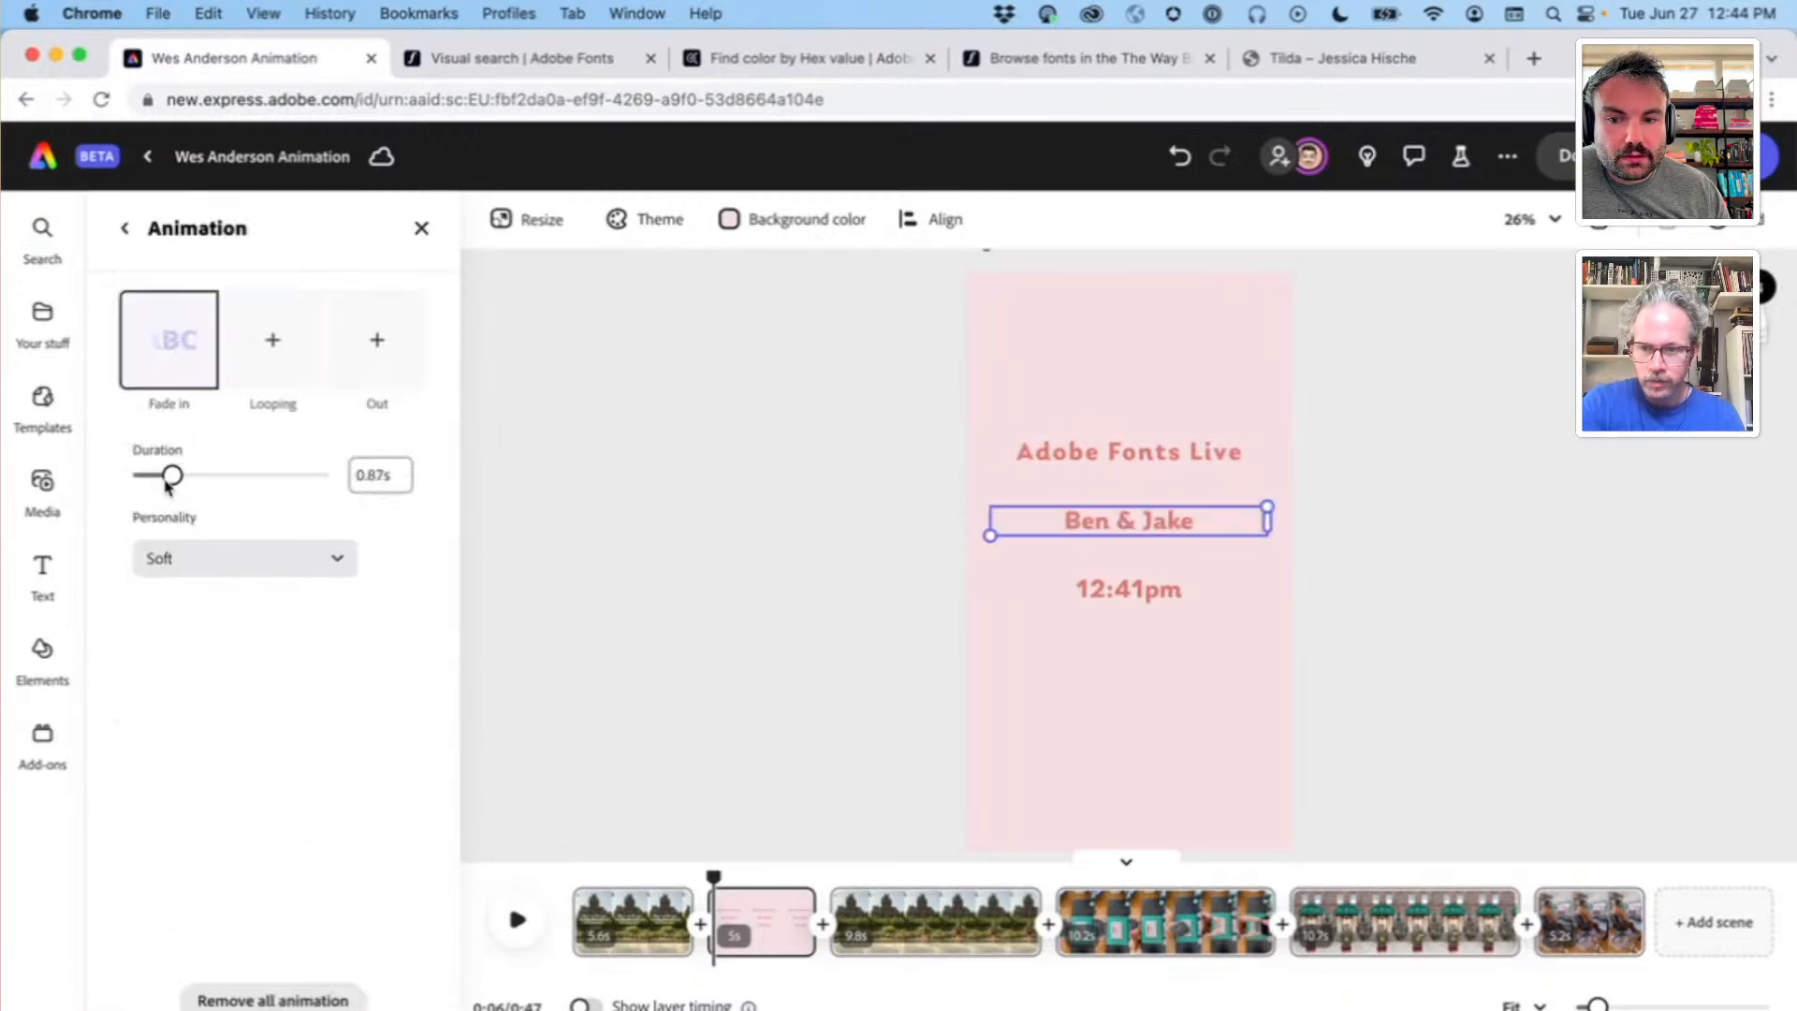
pyautogui.click(798, 626)
# Step: Add a Fade in animation with a 0.25s duration to the "12:41pm" line
pyautogui.click(1095, 590)
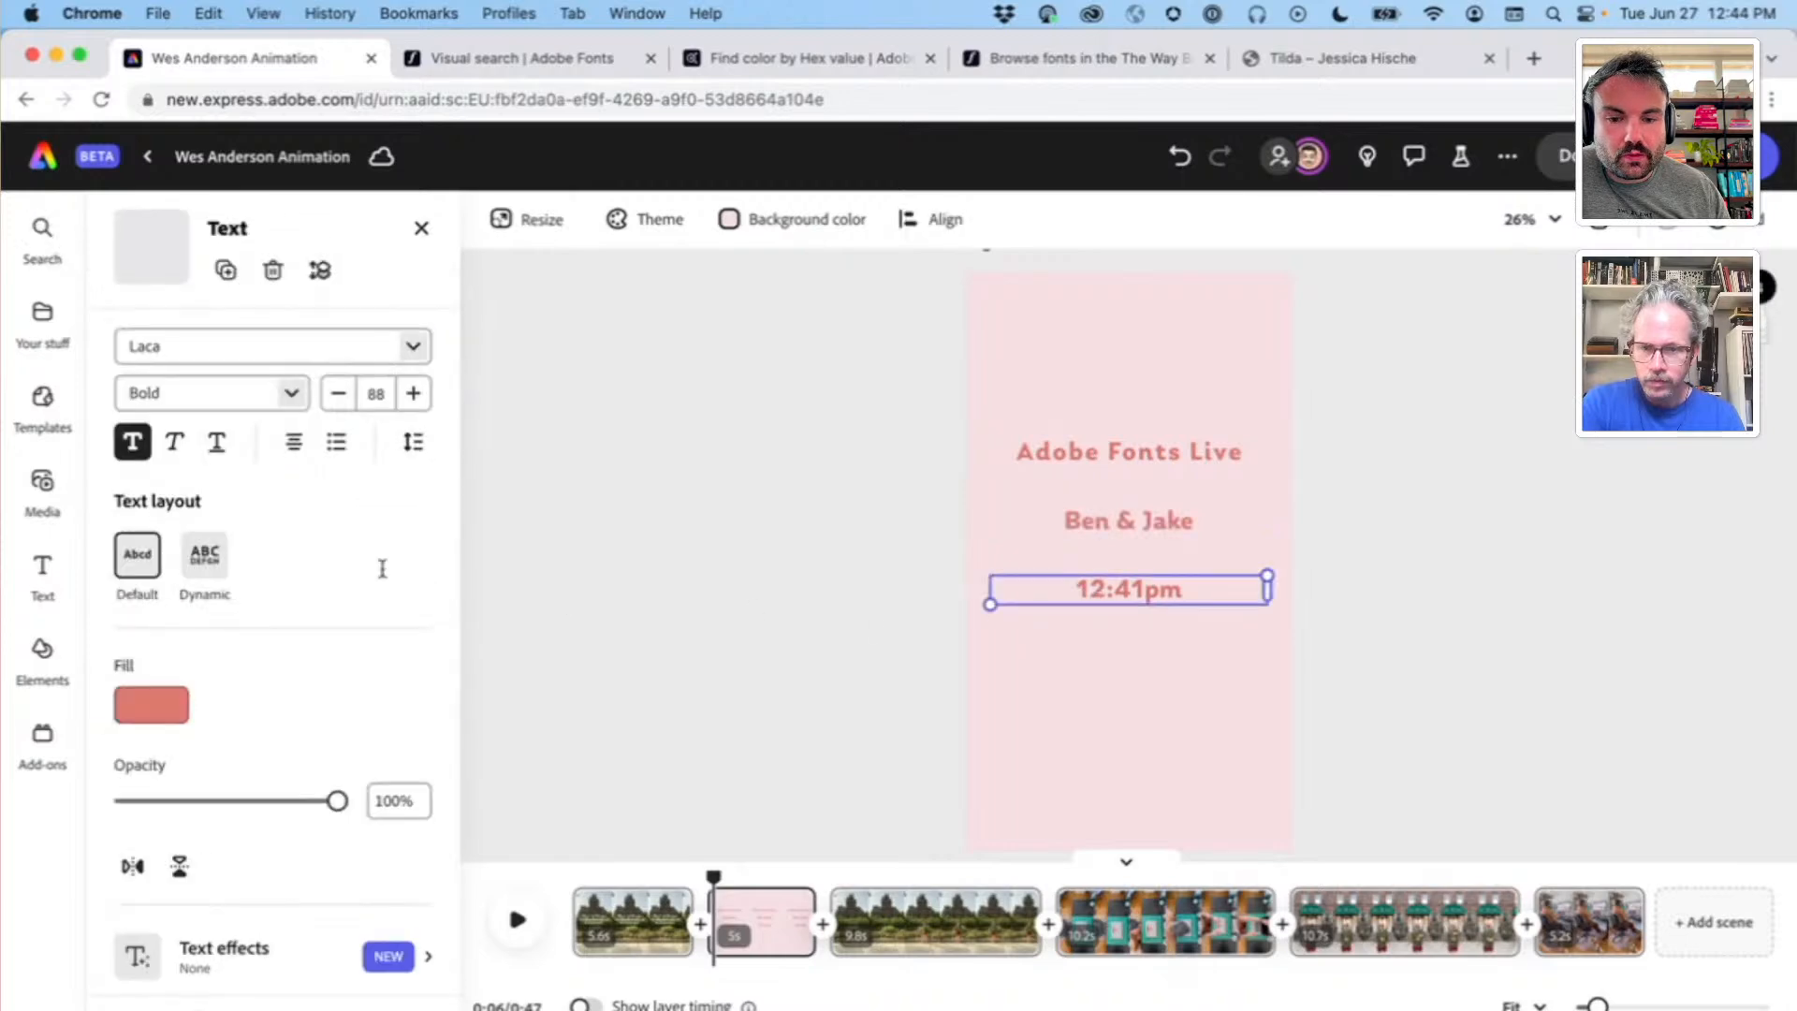
pyautogui.scroll(-5, 382, 568)
pyautogui.click(267, 922)
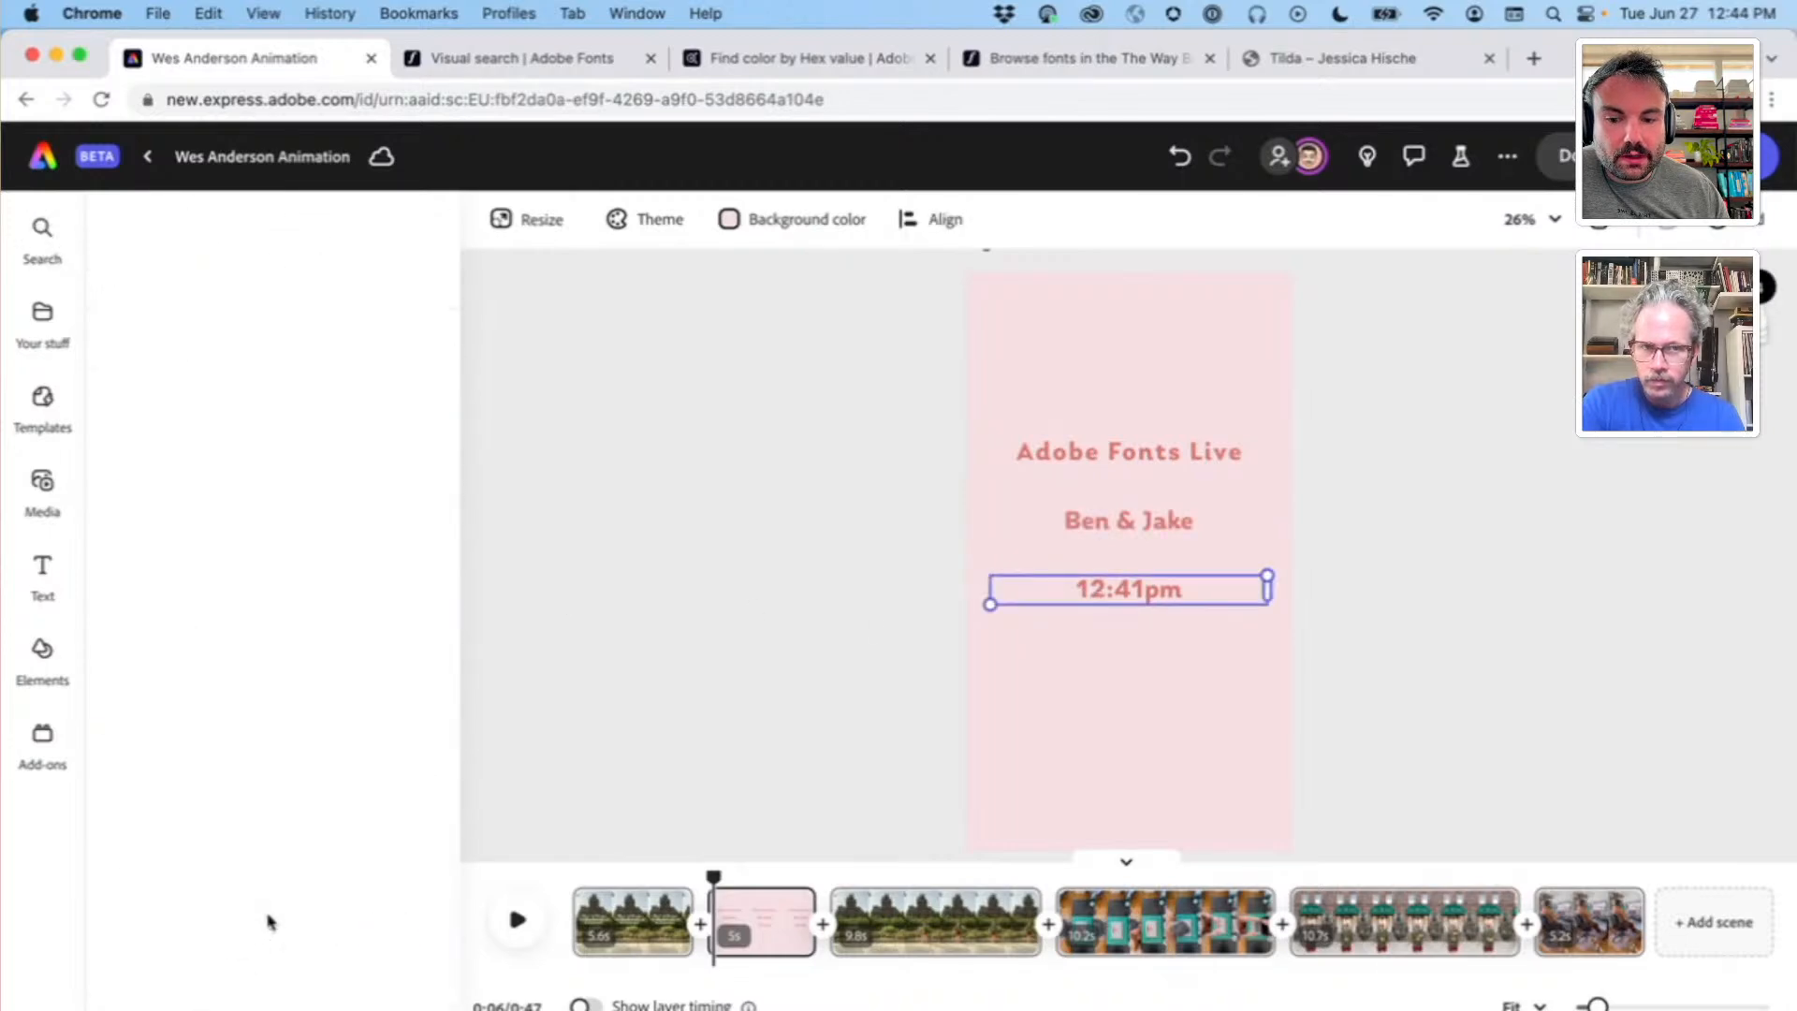
pyautogui.click(177, 356)
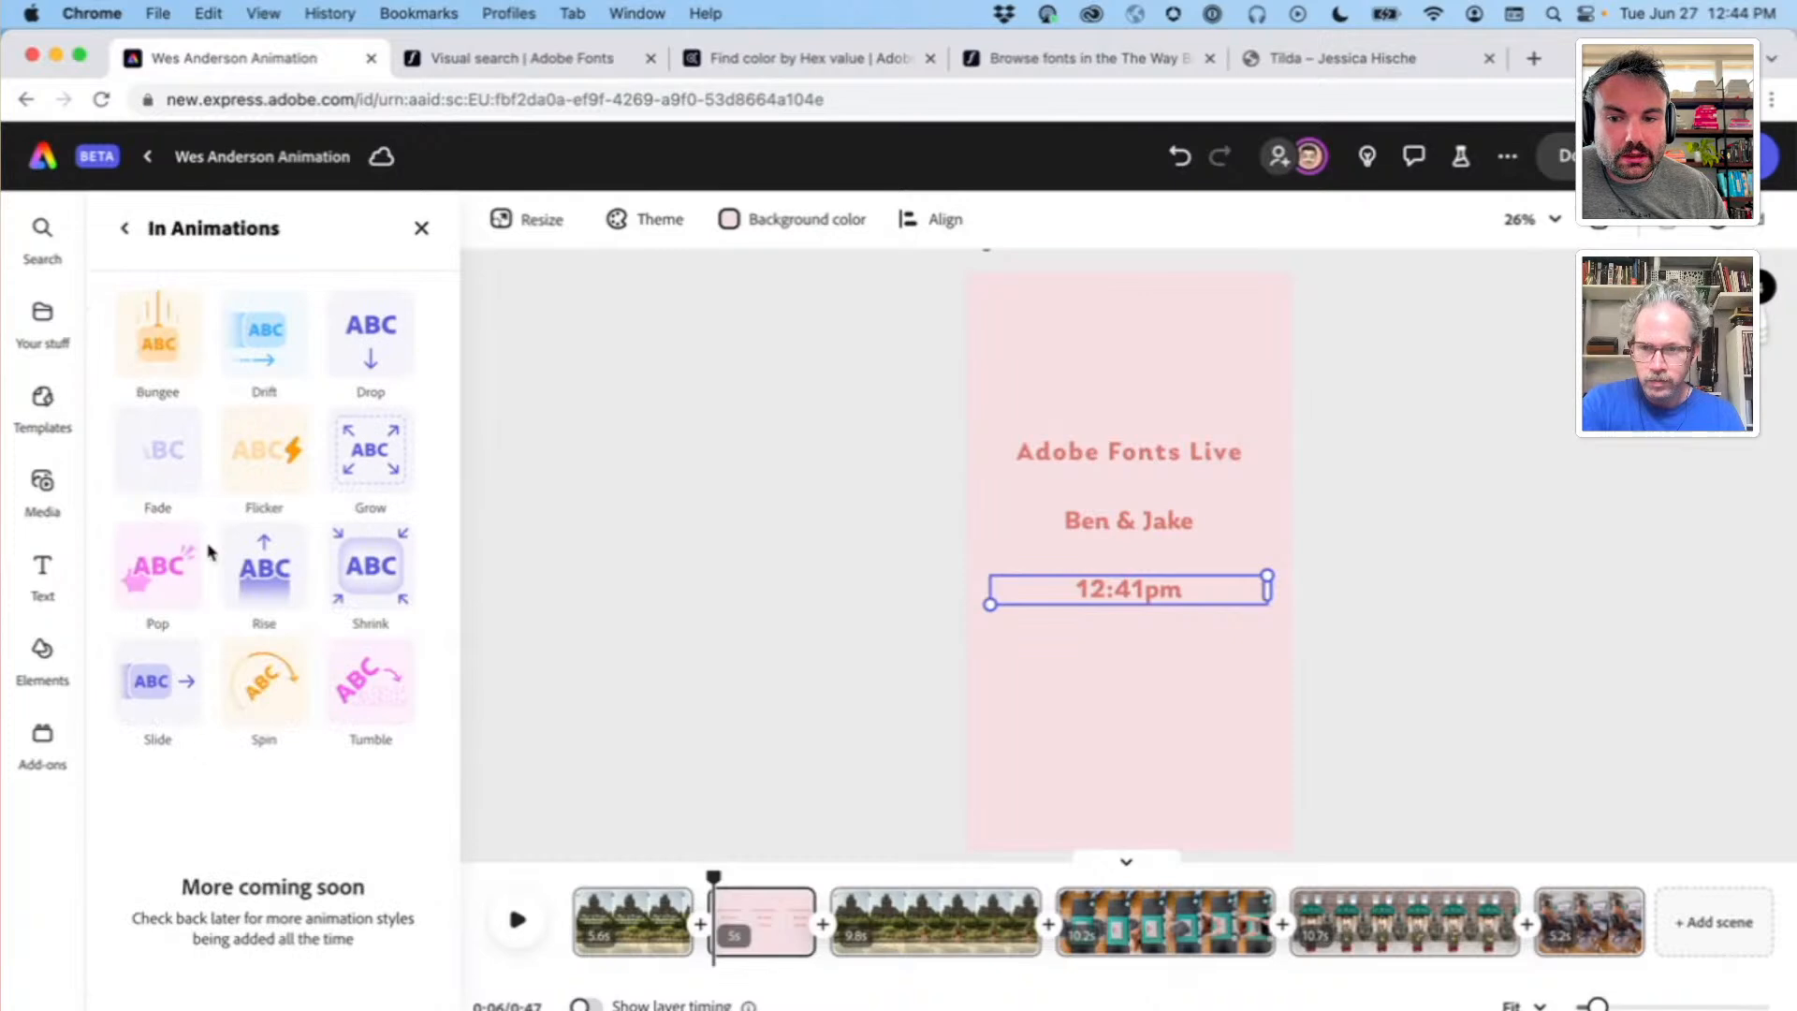
pyautogui.click(163, 454)
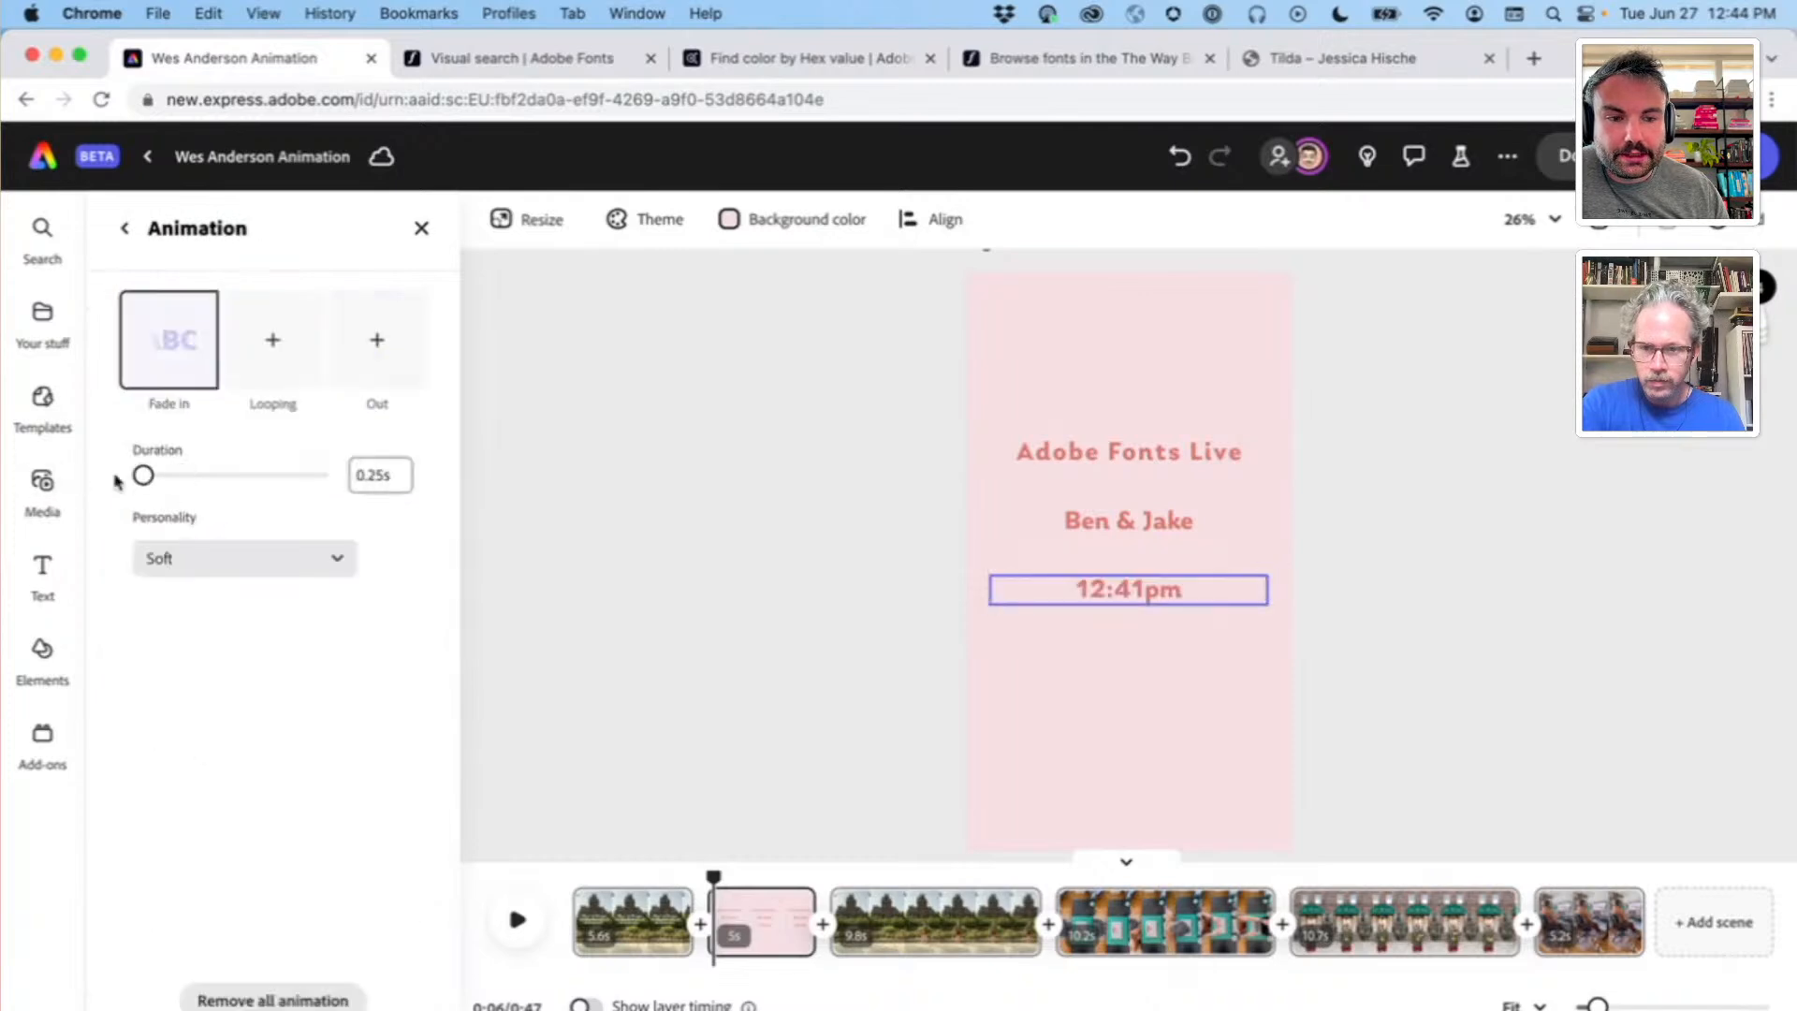
pyautogui.click(686, 541)
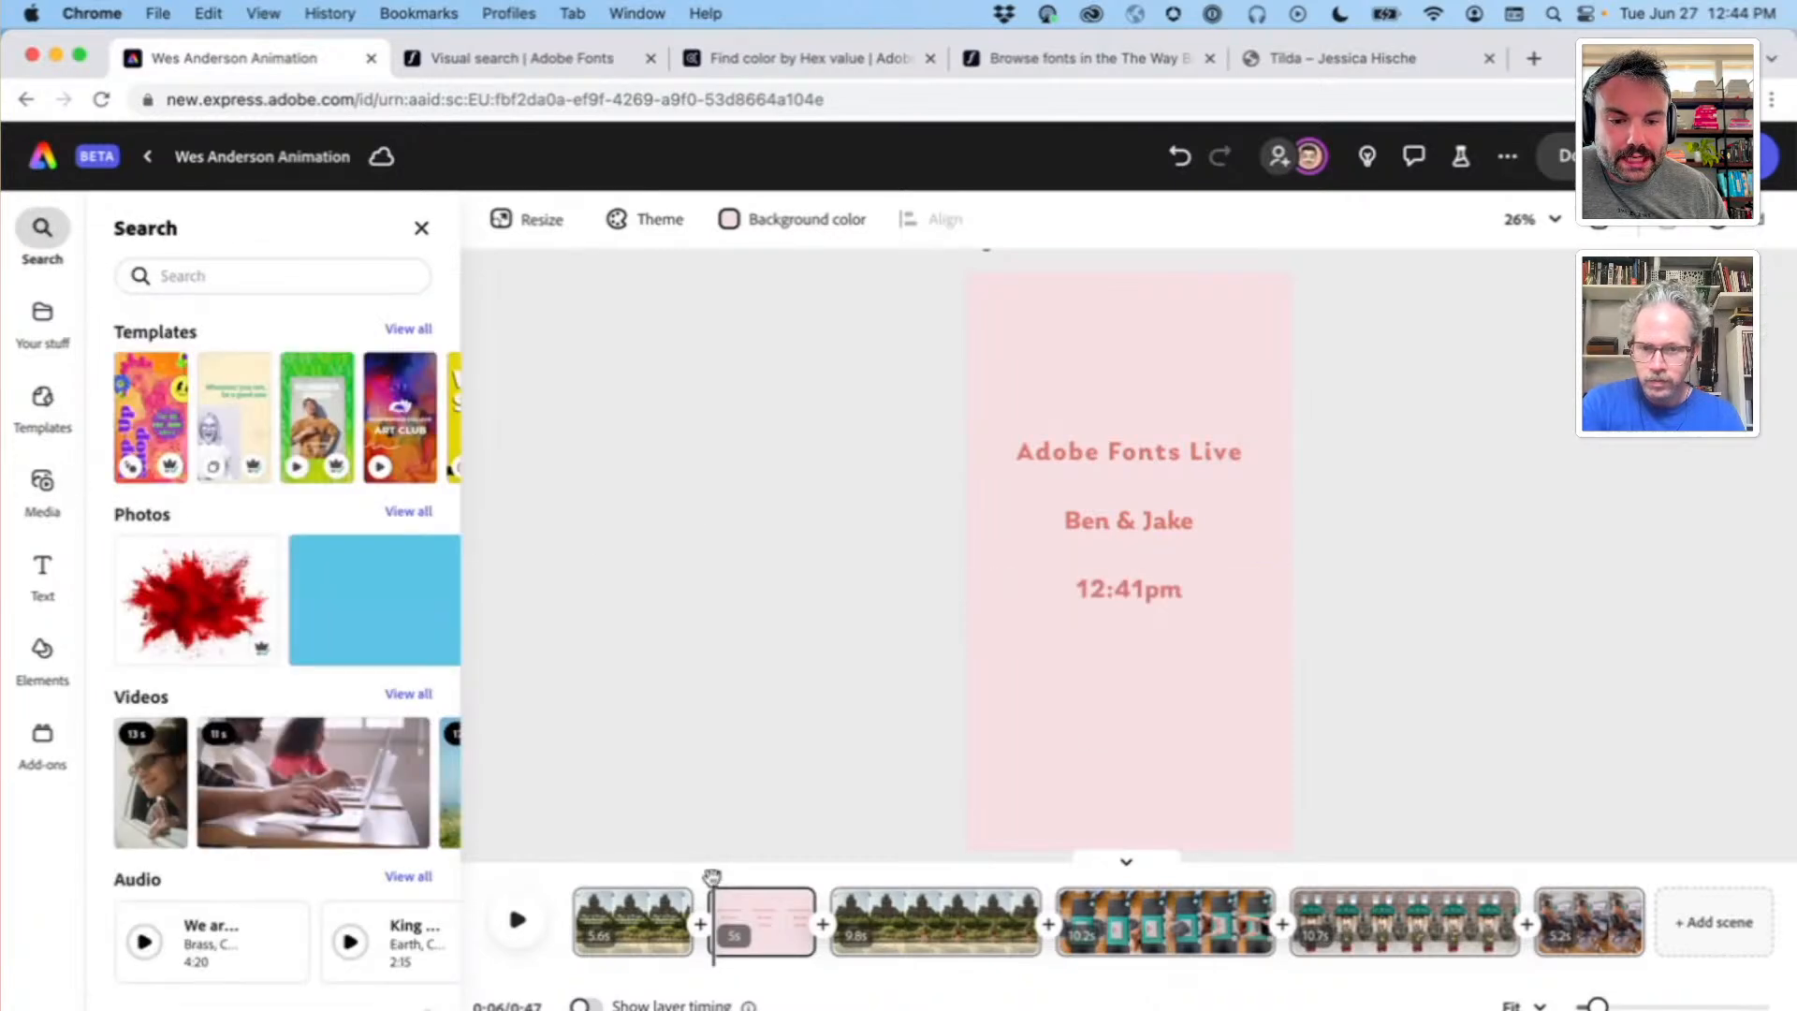
# Step: Play the video from the beginning through the third scene to review the title animation, and stop playback
pyautogui.moveTo(711, 876); pyautogui.dragTo(572, 876)
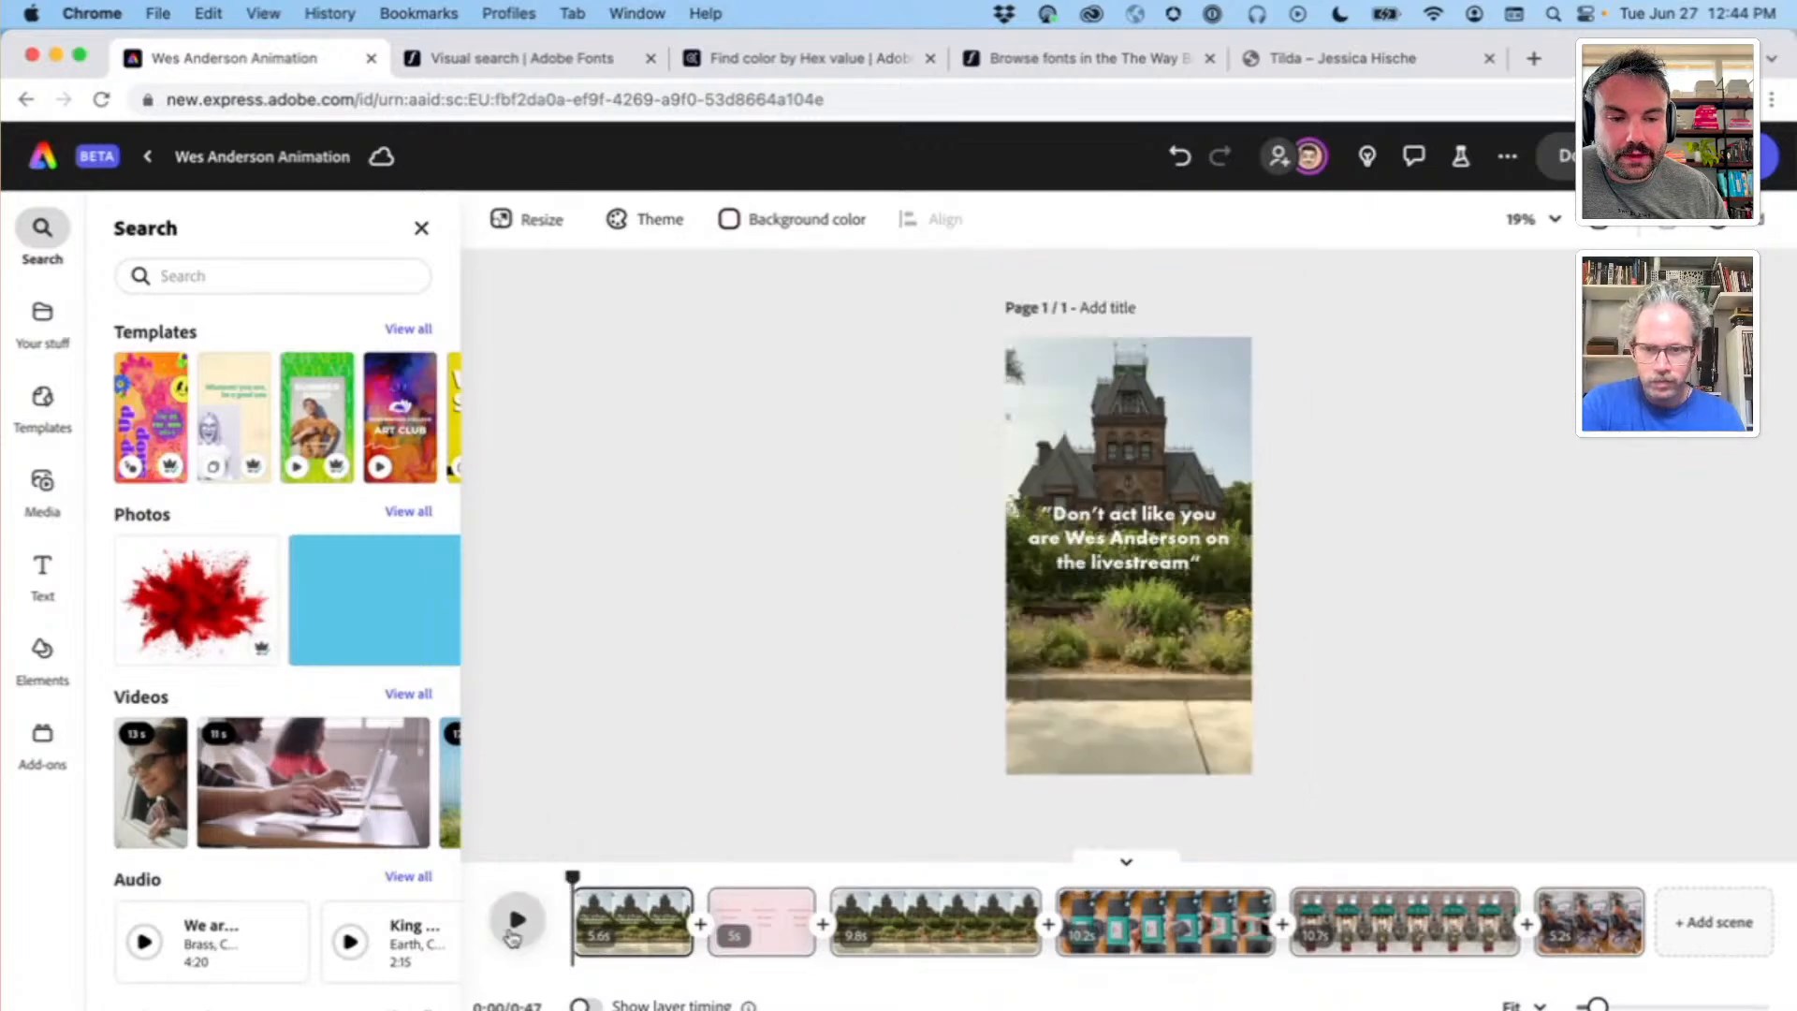
pyautogui.click(515, 925)
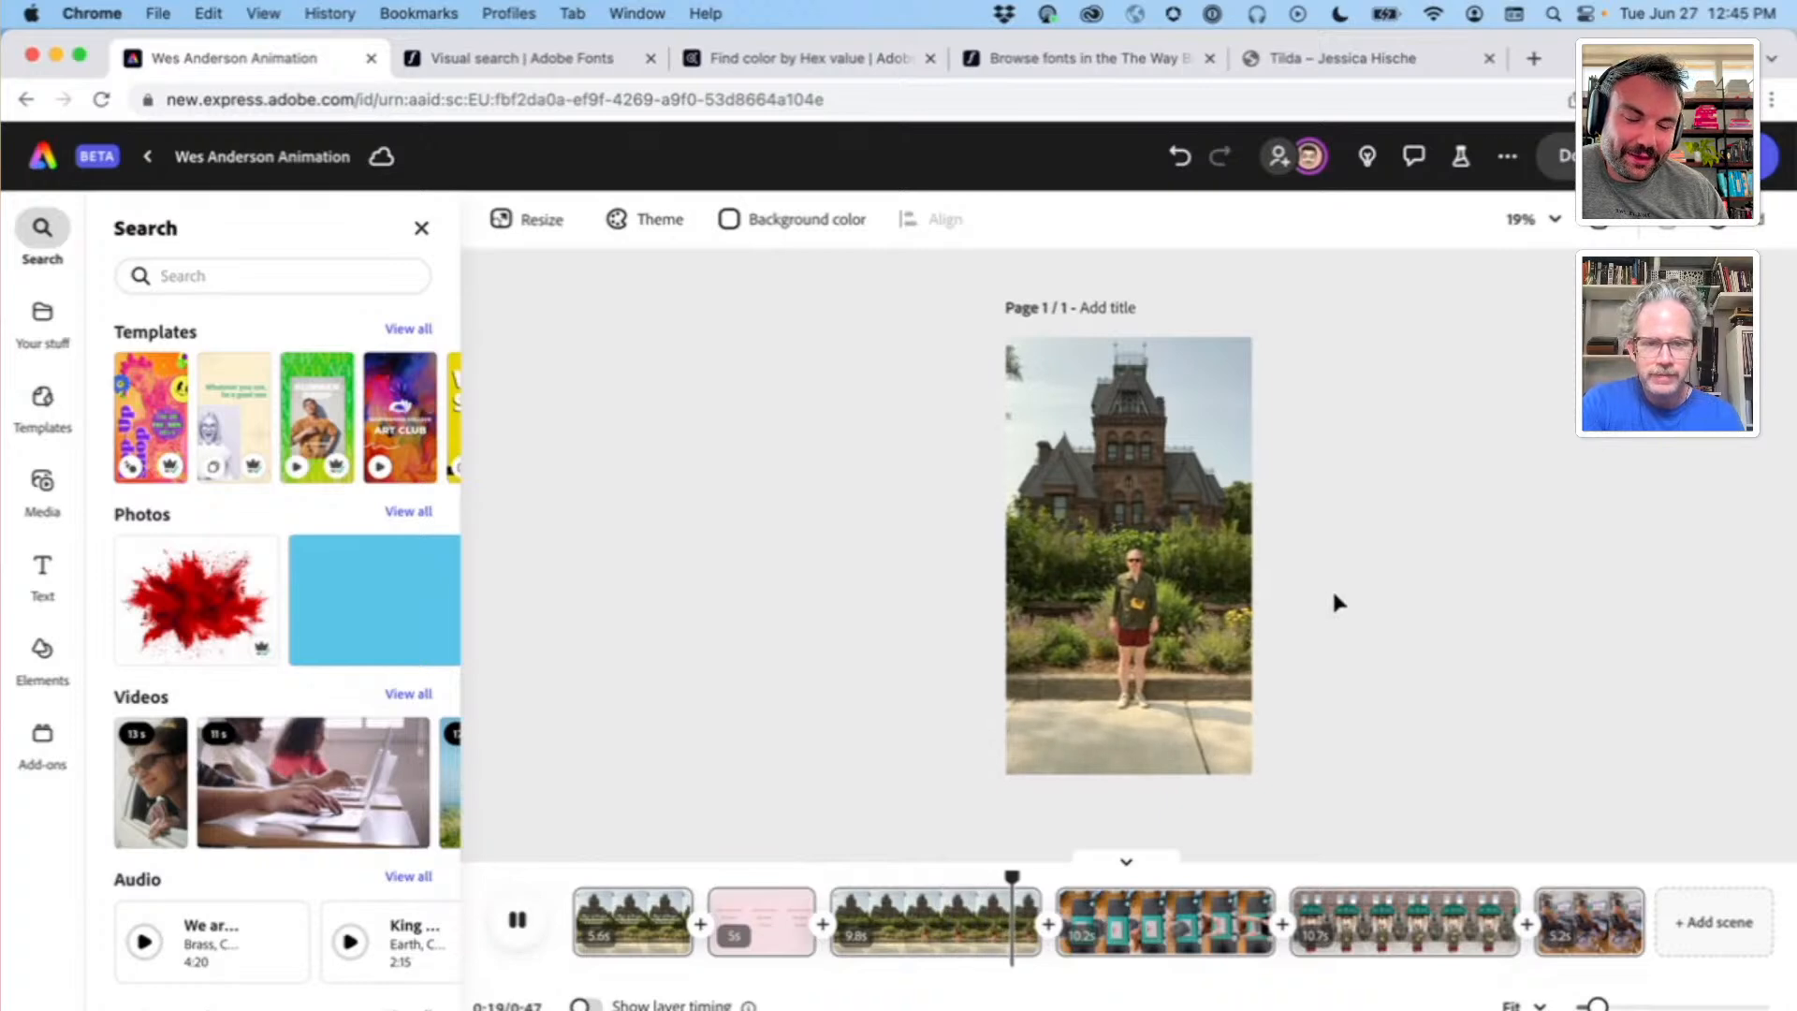
pyautogui.click(543, 920)
# Step: Increase the warmth and saturation of the building video in the third scene
pyautogui.click(943, 906)
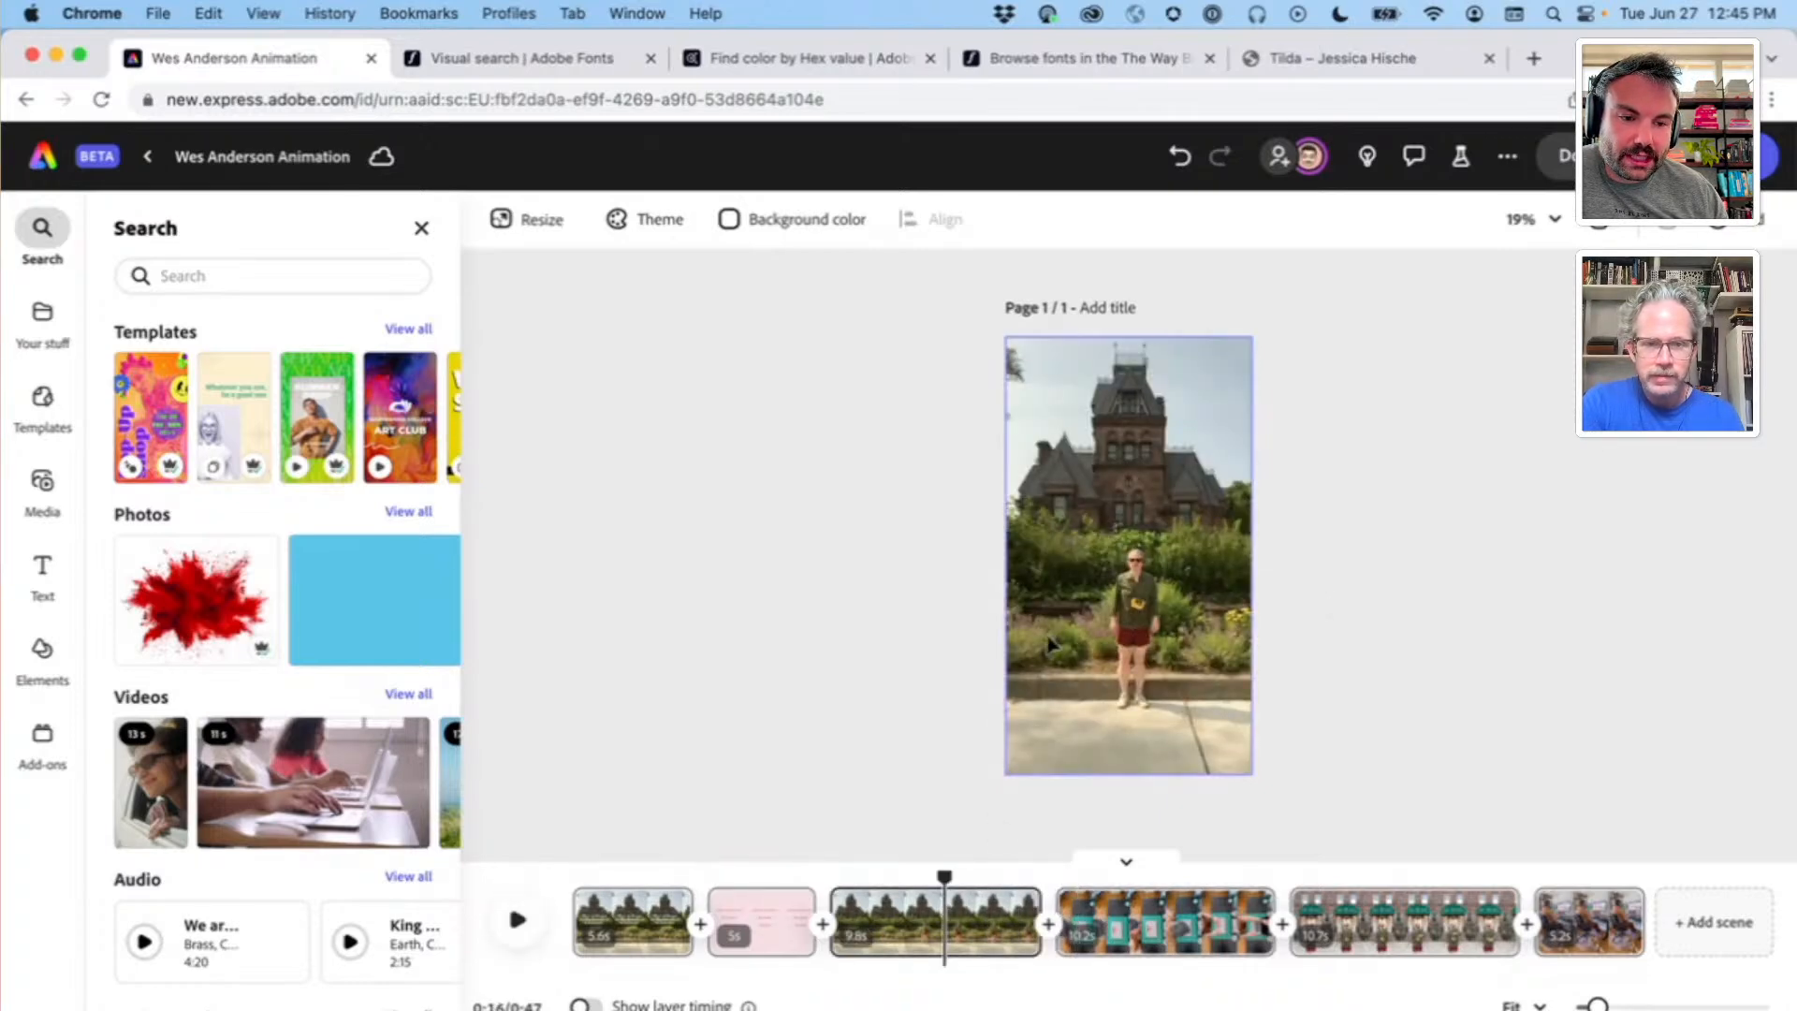
pyautogui.click(1050, 643)
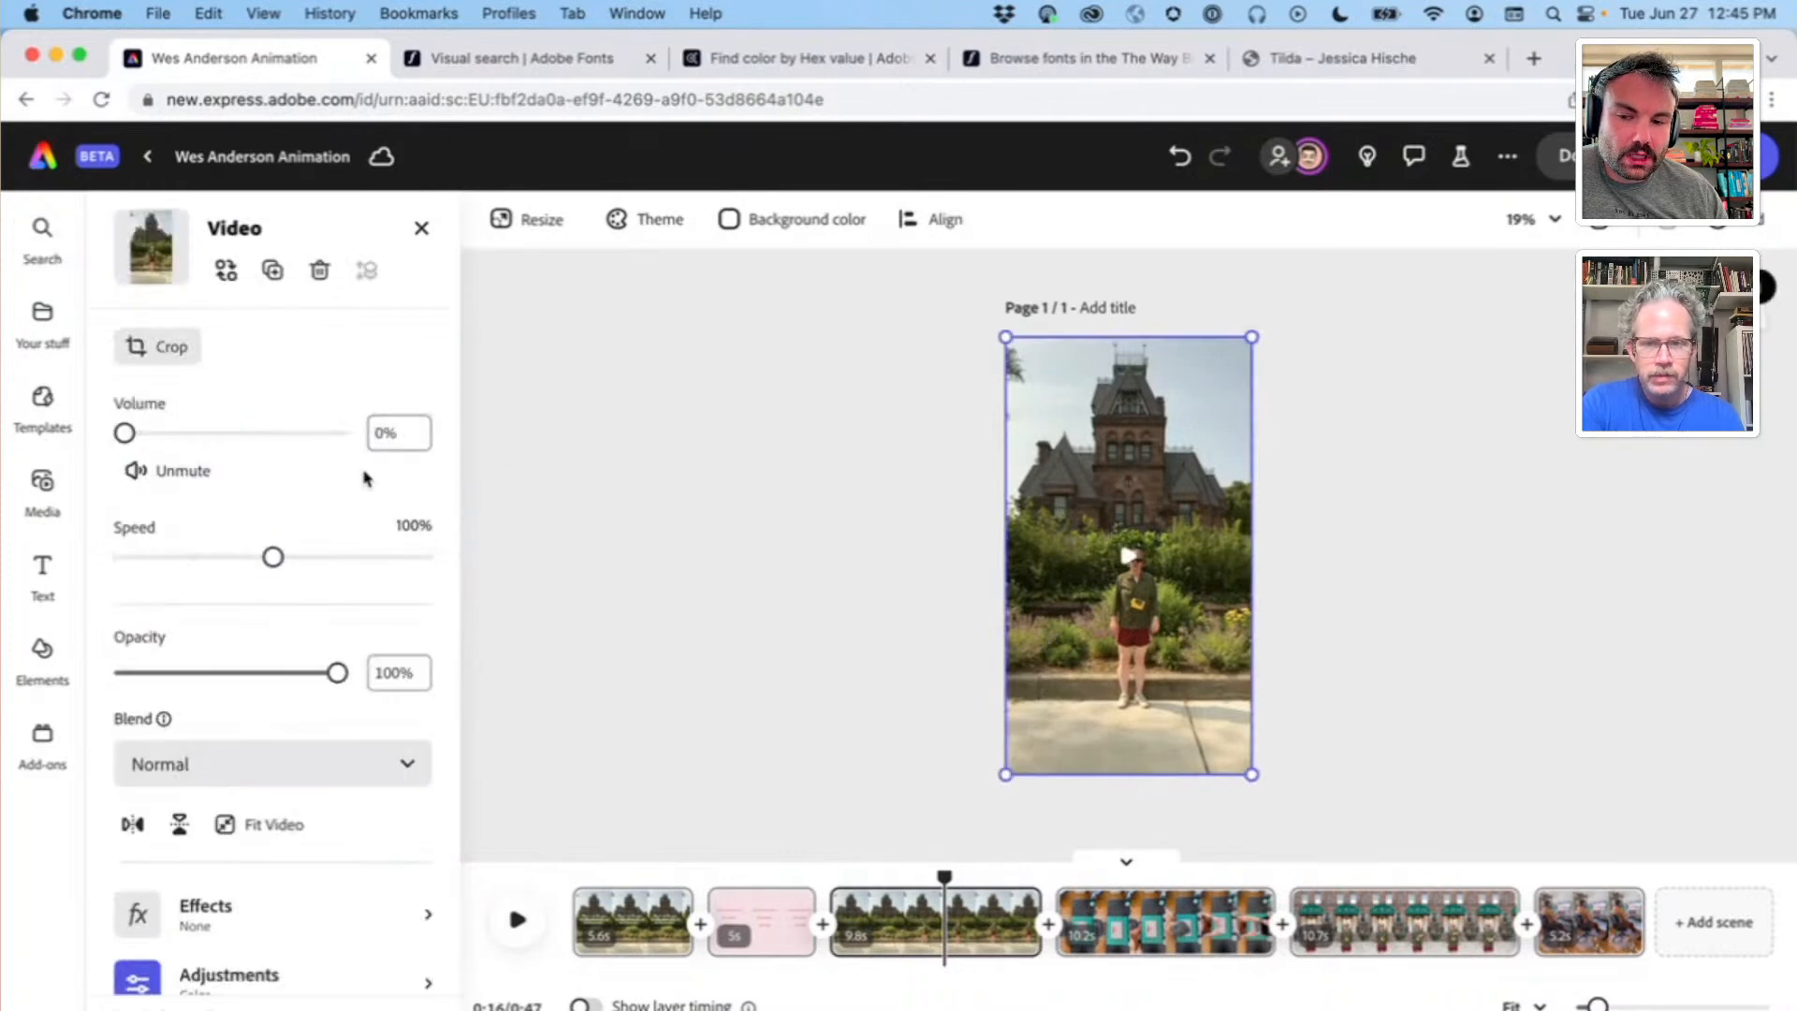
pyautogui.scroll(-3, 364, 478)
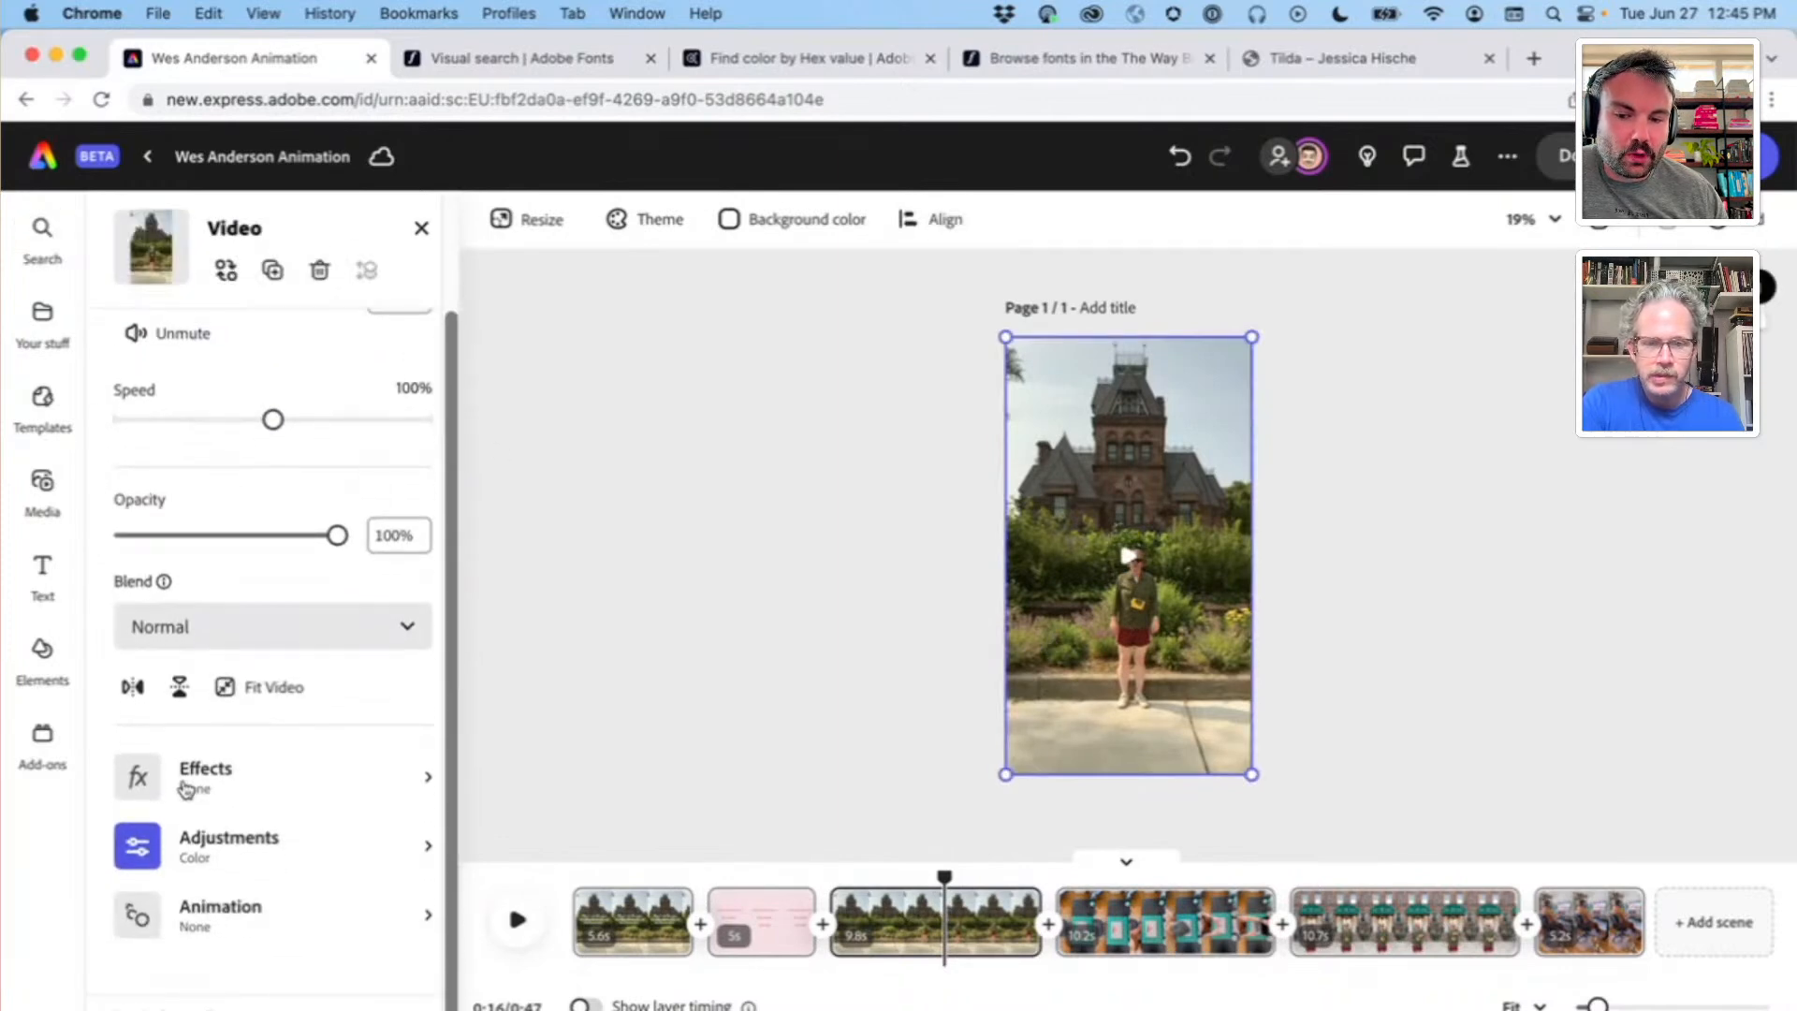
pyautogui.click(260, 850)
pyautogui.scroll(-2, 249, 445)
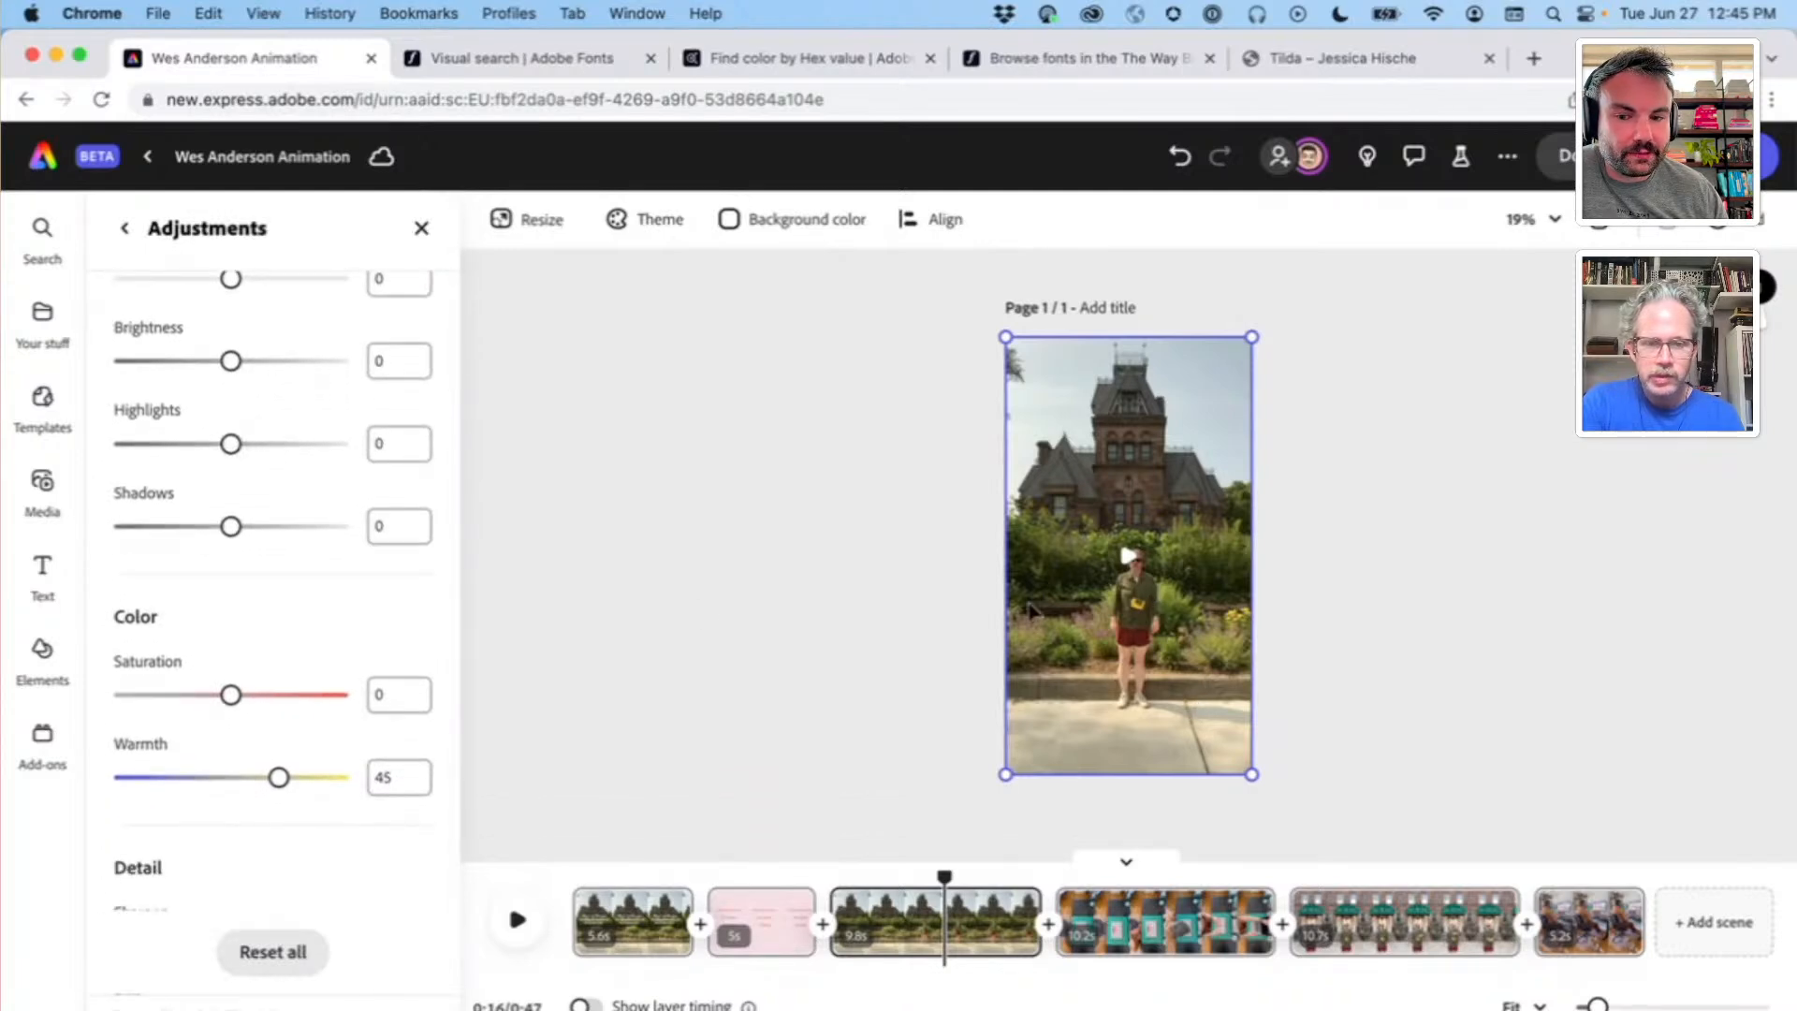
pyautogui.moveTo(288, 784)
pyautogui.mouseDown()
pyautogui.moveTo(333, 784)
pyautogui.moveTo(311, 783)
pyautogui.mouseUp()
pyautogui.moveTo(229, 697); pyautogui.dragTo(261, 695)
pyautogui.click(794, 606)
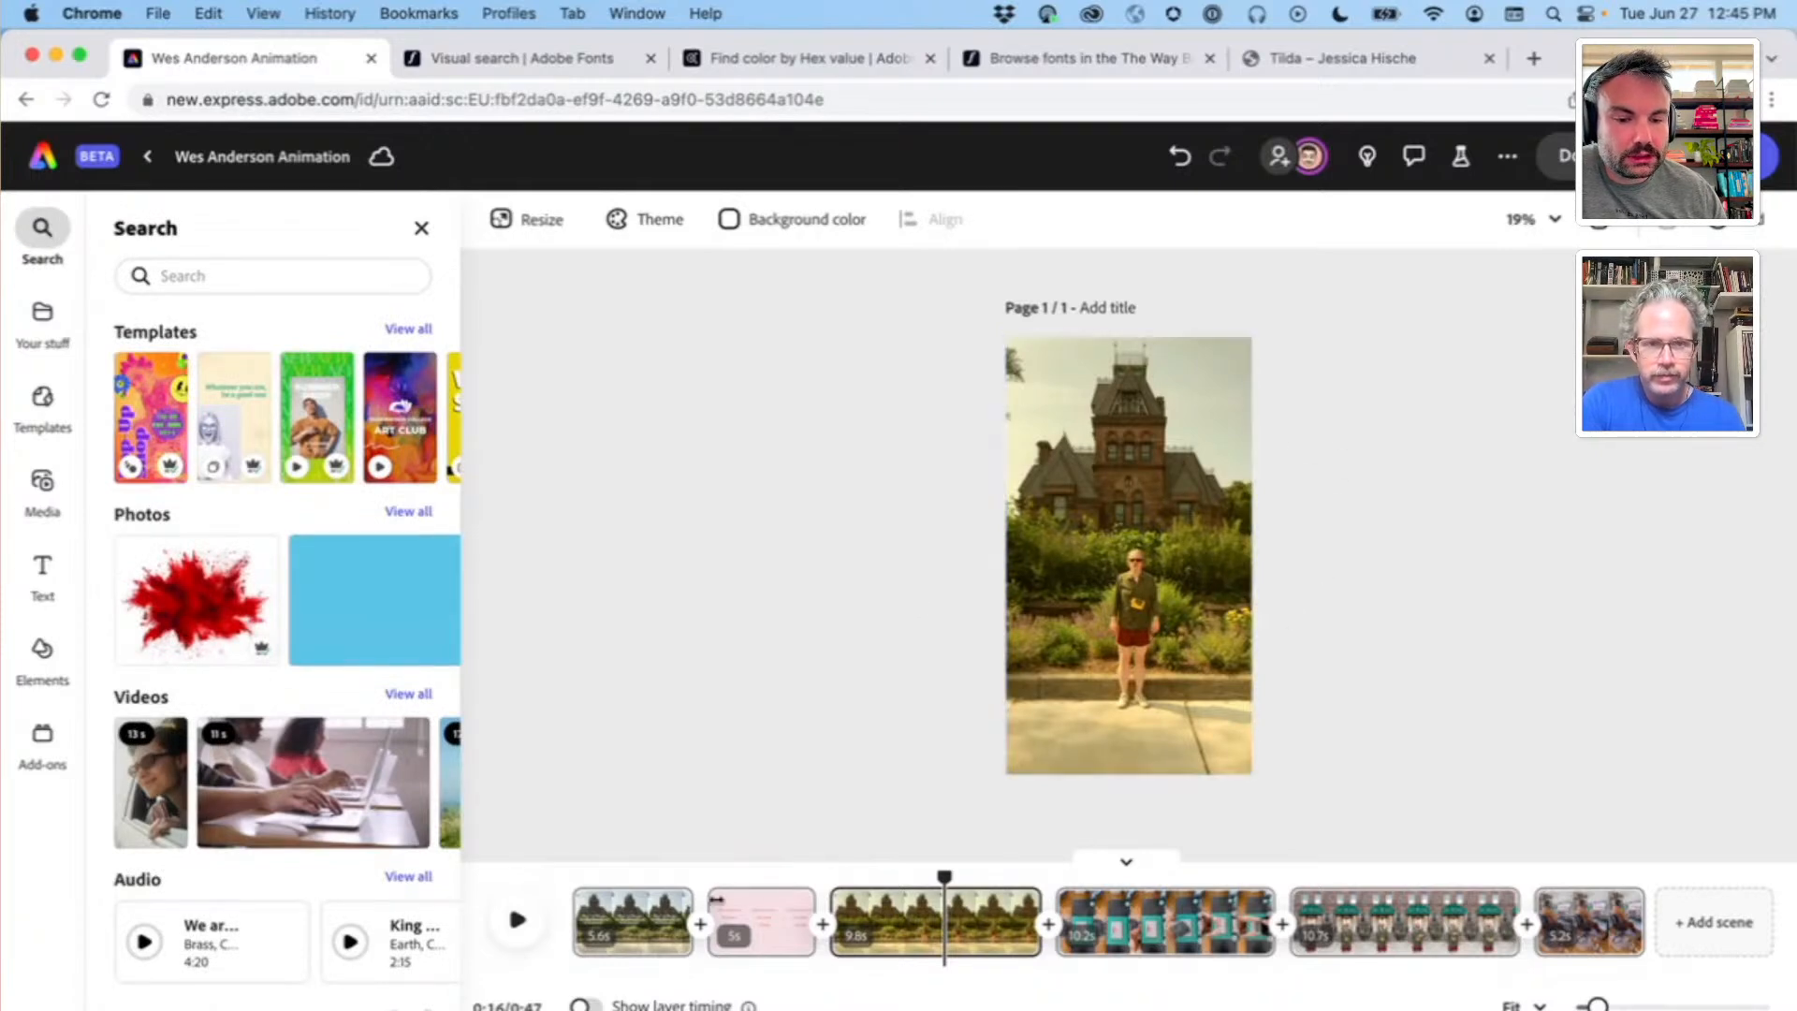
# Step: Return to the pink title scene and place the playhead near its start
pyautogui.click(757, 941)
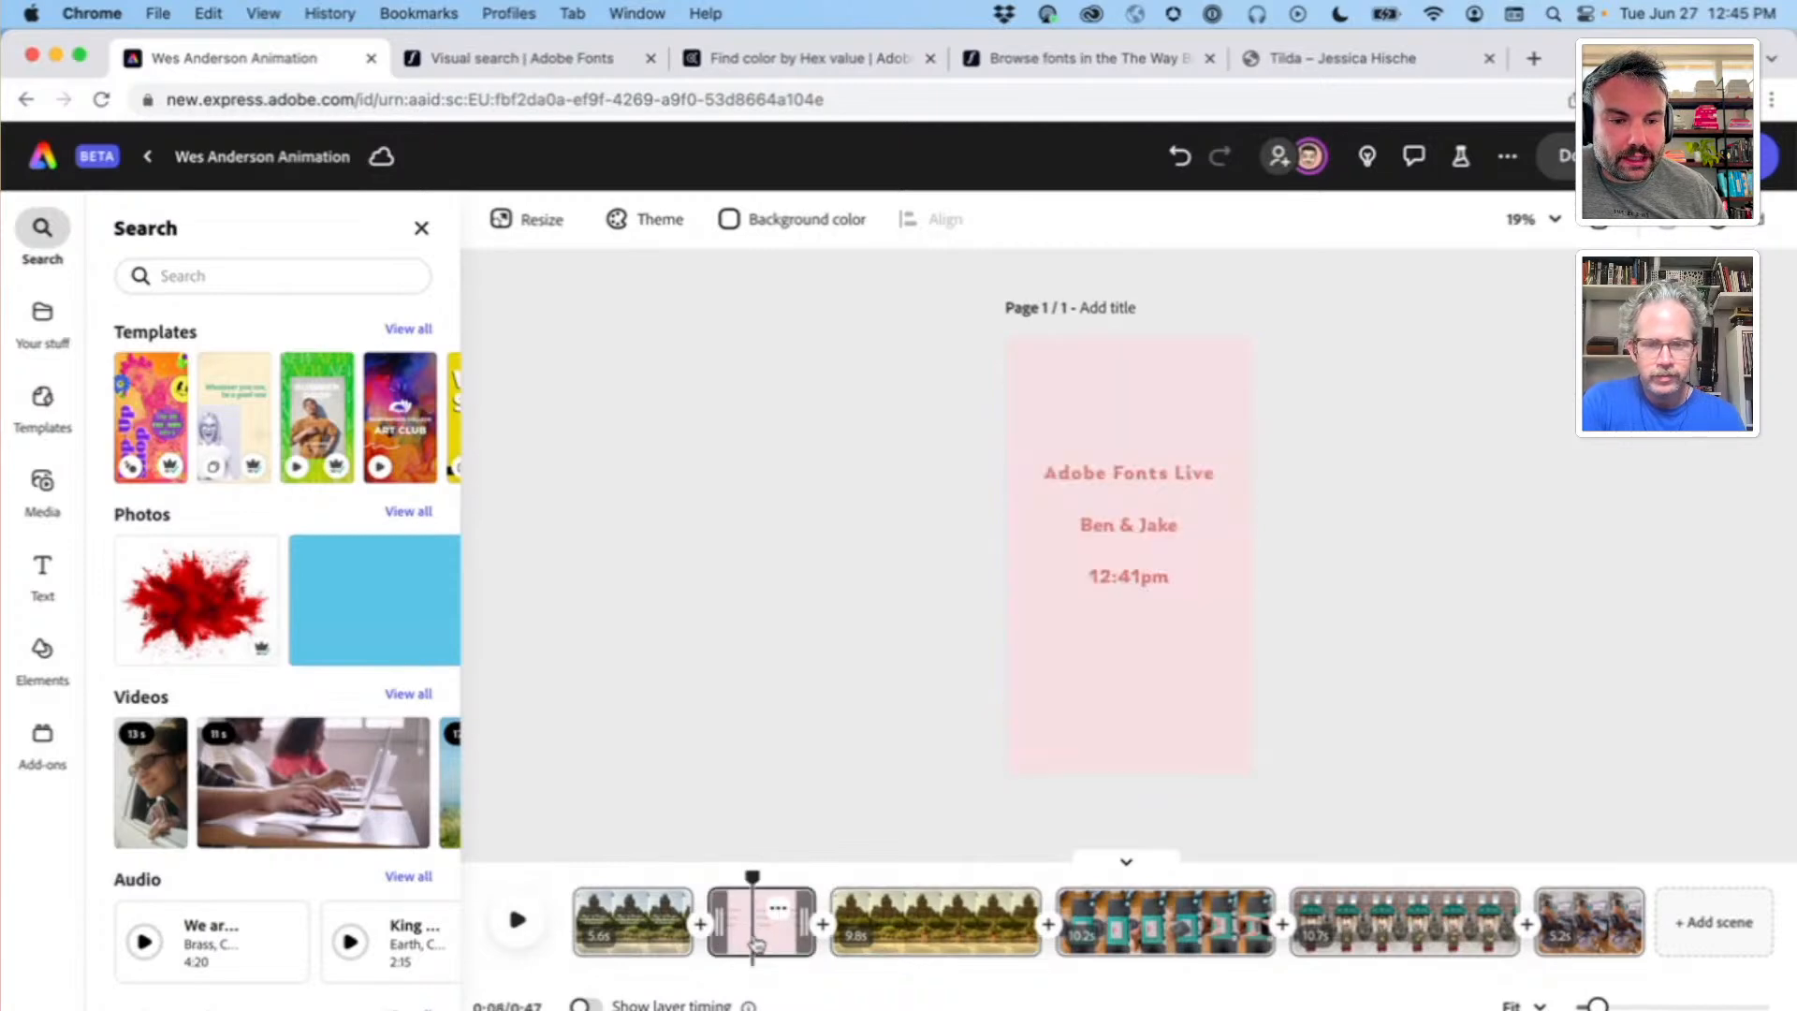
pyautogui.moveTo(752, 876)
pyautogui.mouseDown()
pyautogui.moveTo(702, 877)
pyautogui.moveTo(728, 875)
pyautogui.mouseUp()
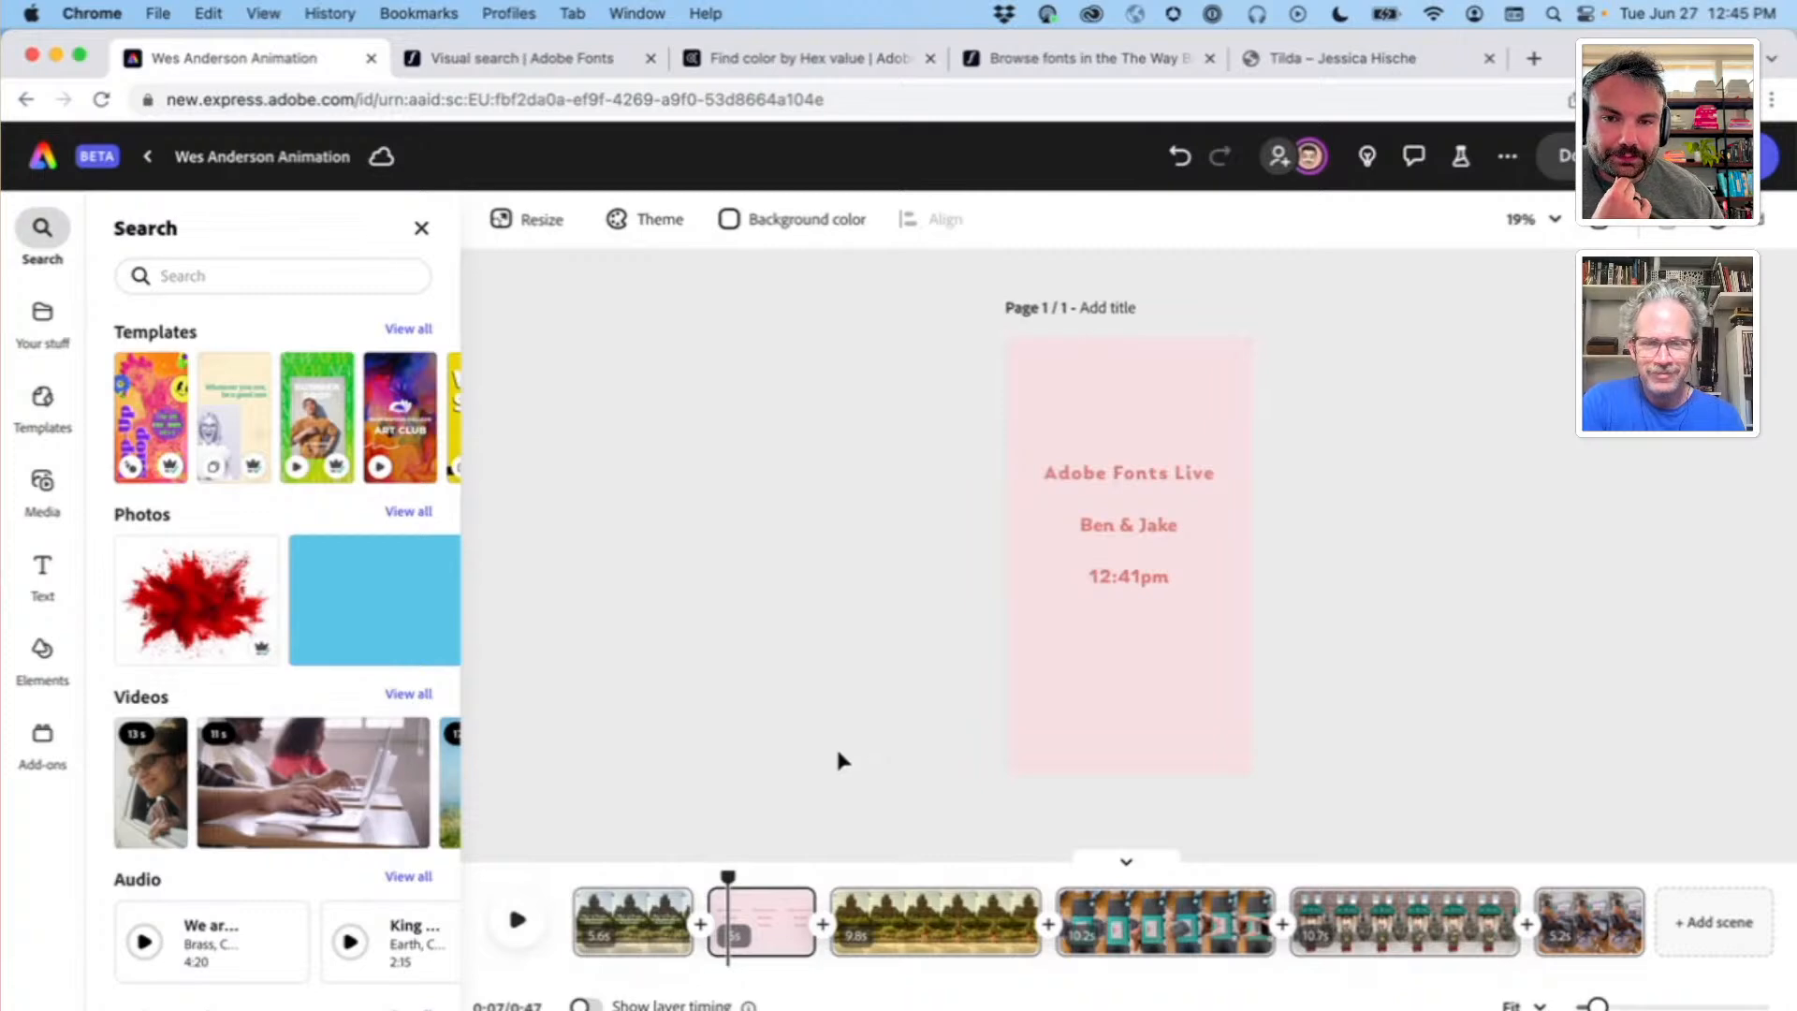
# Step: Leave the video project and open the recent project "Wes Anderson Inspired Fonts"
pyautogui.click(148, 159)
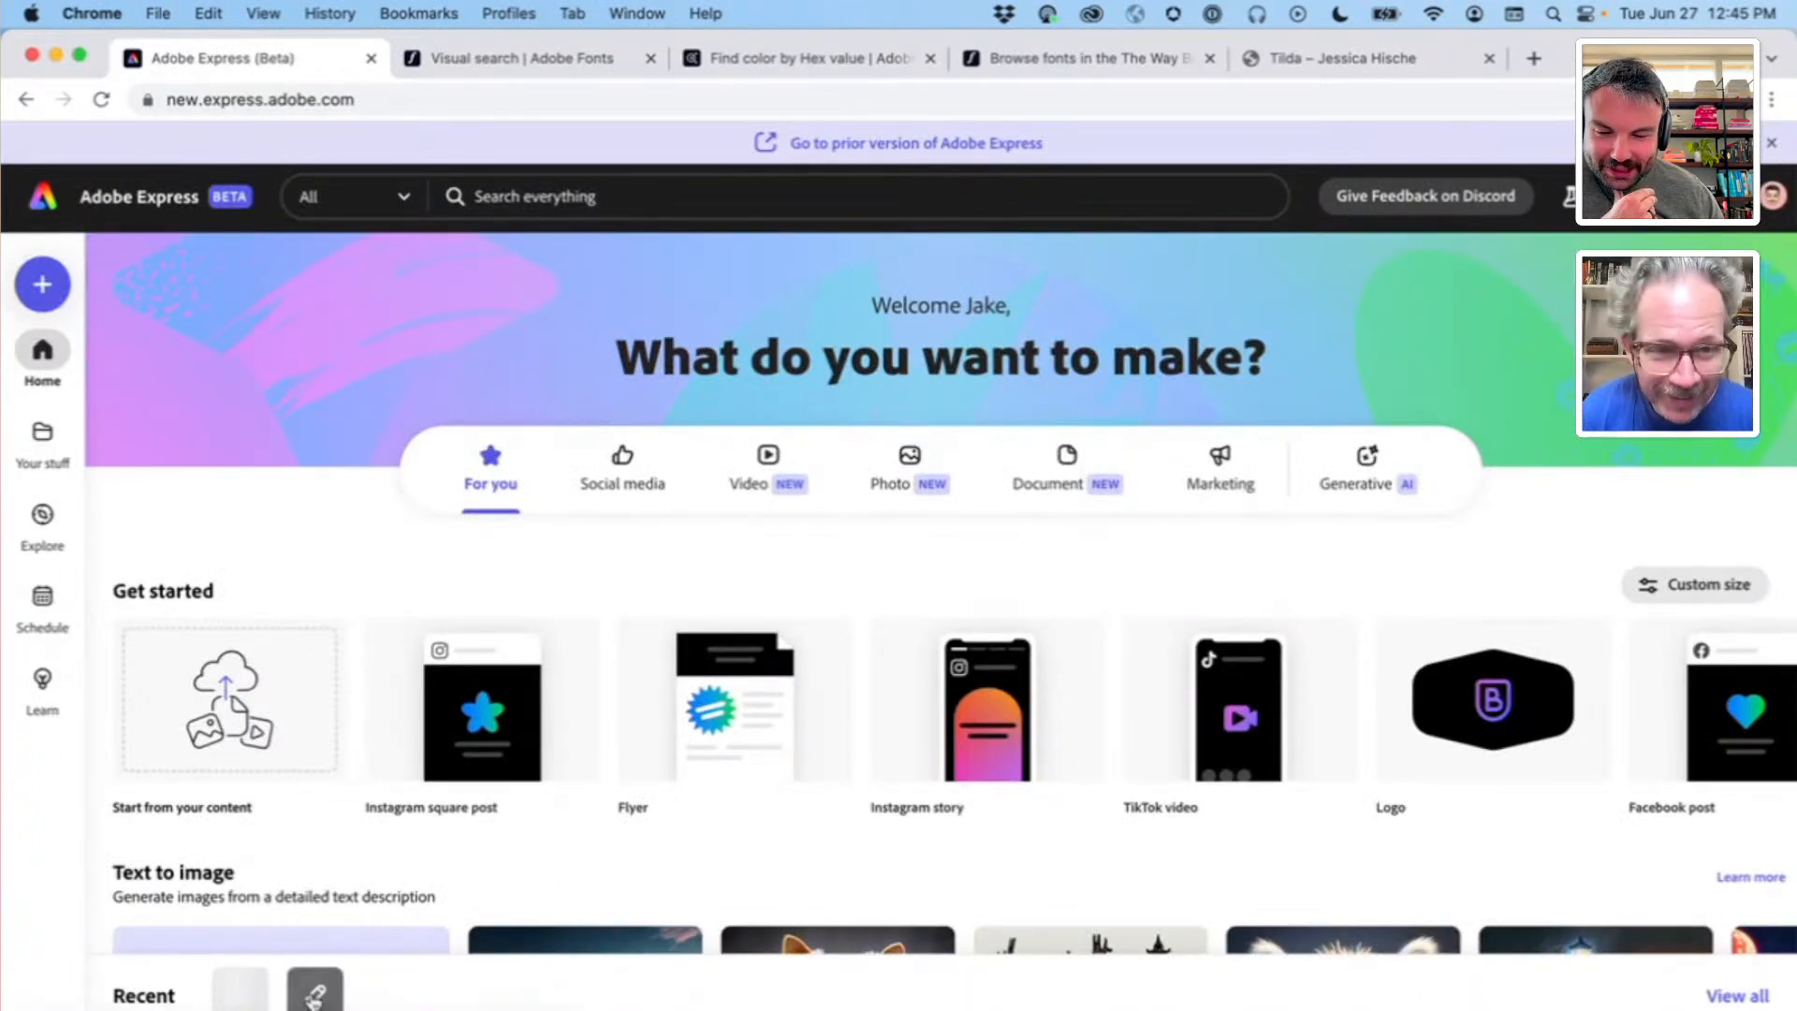
pyautogui.click(315, 992)
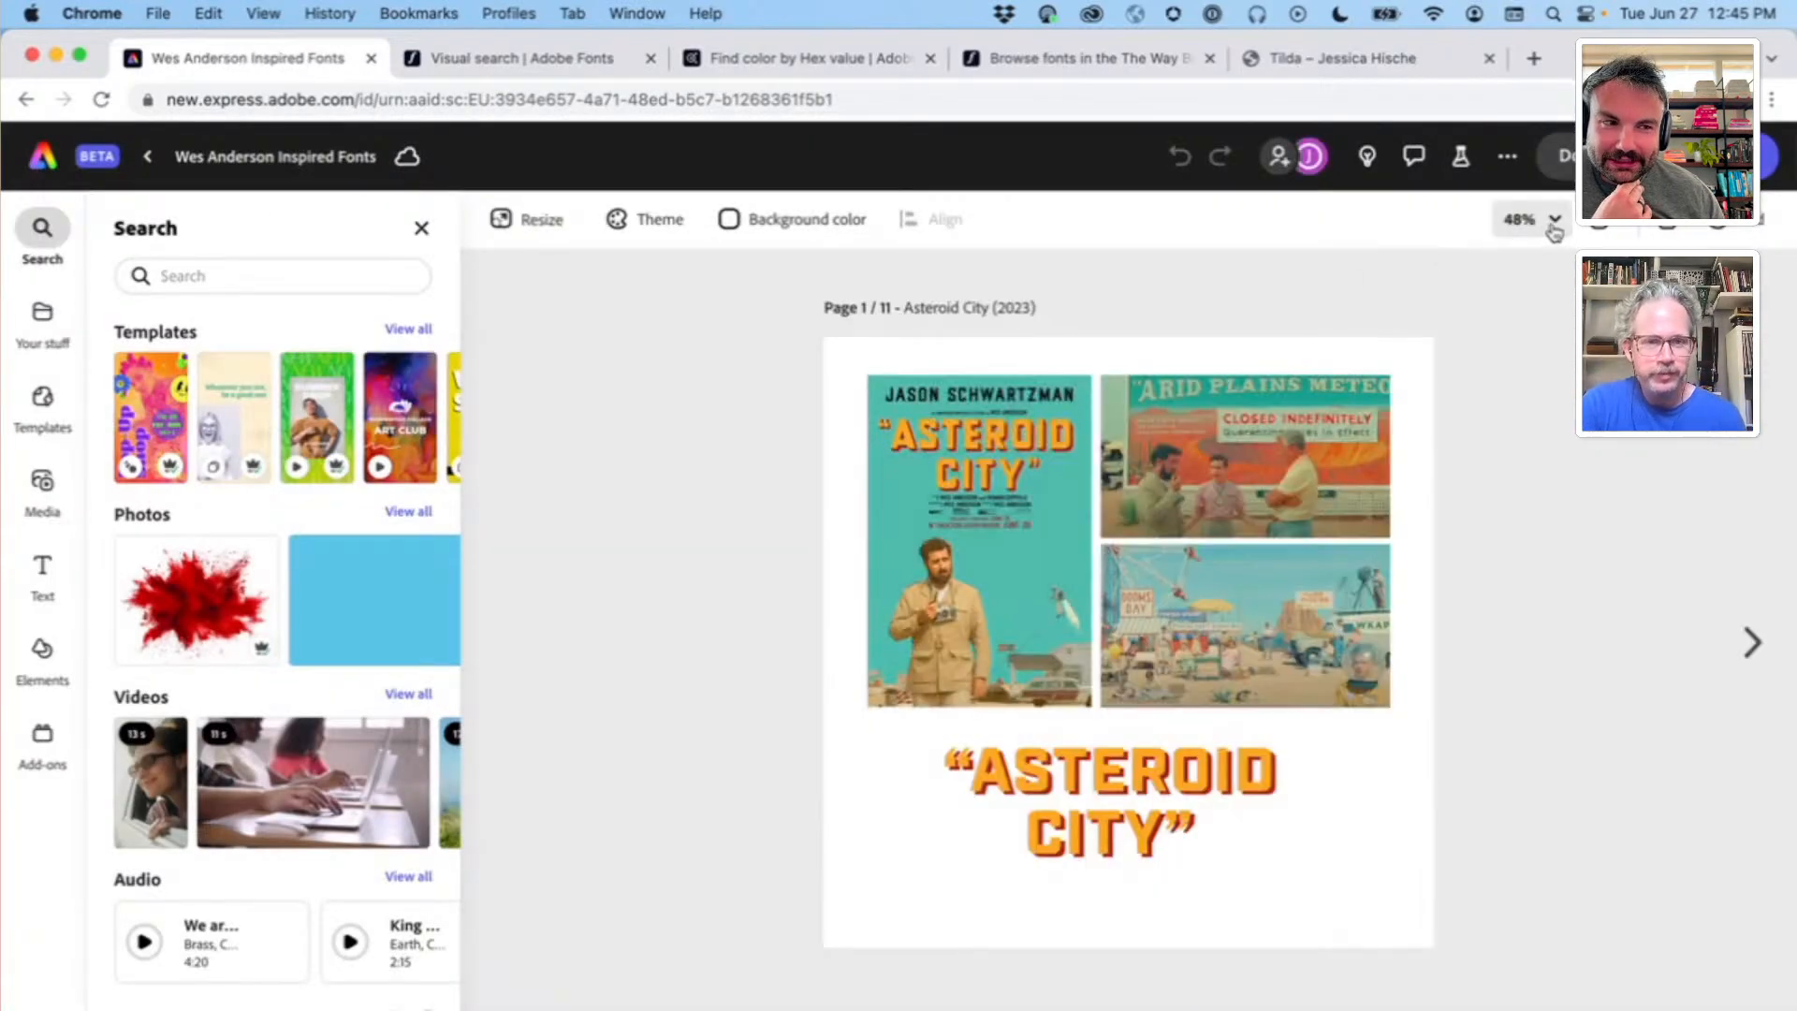
# Step: Show all pages of the project as an overview and open page 3, "Isle of Dogs (2018)"
pyautogui.click(1598, 228)
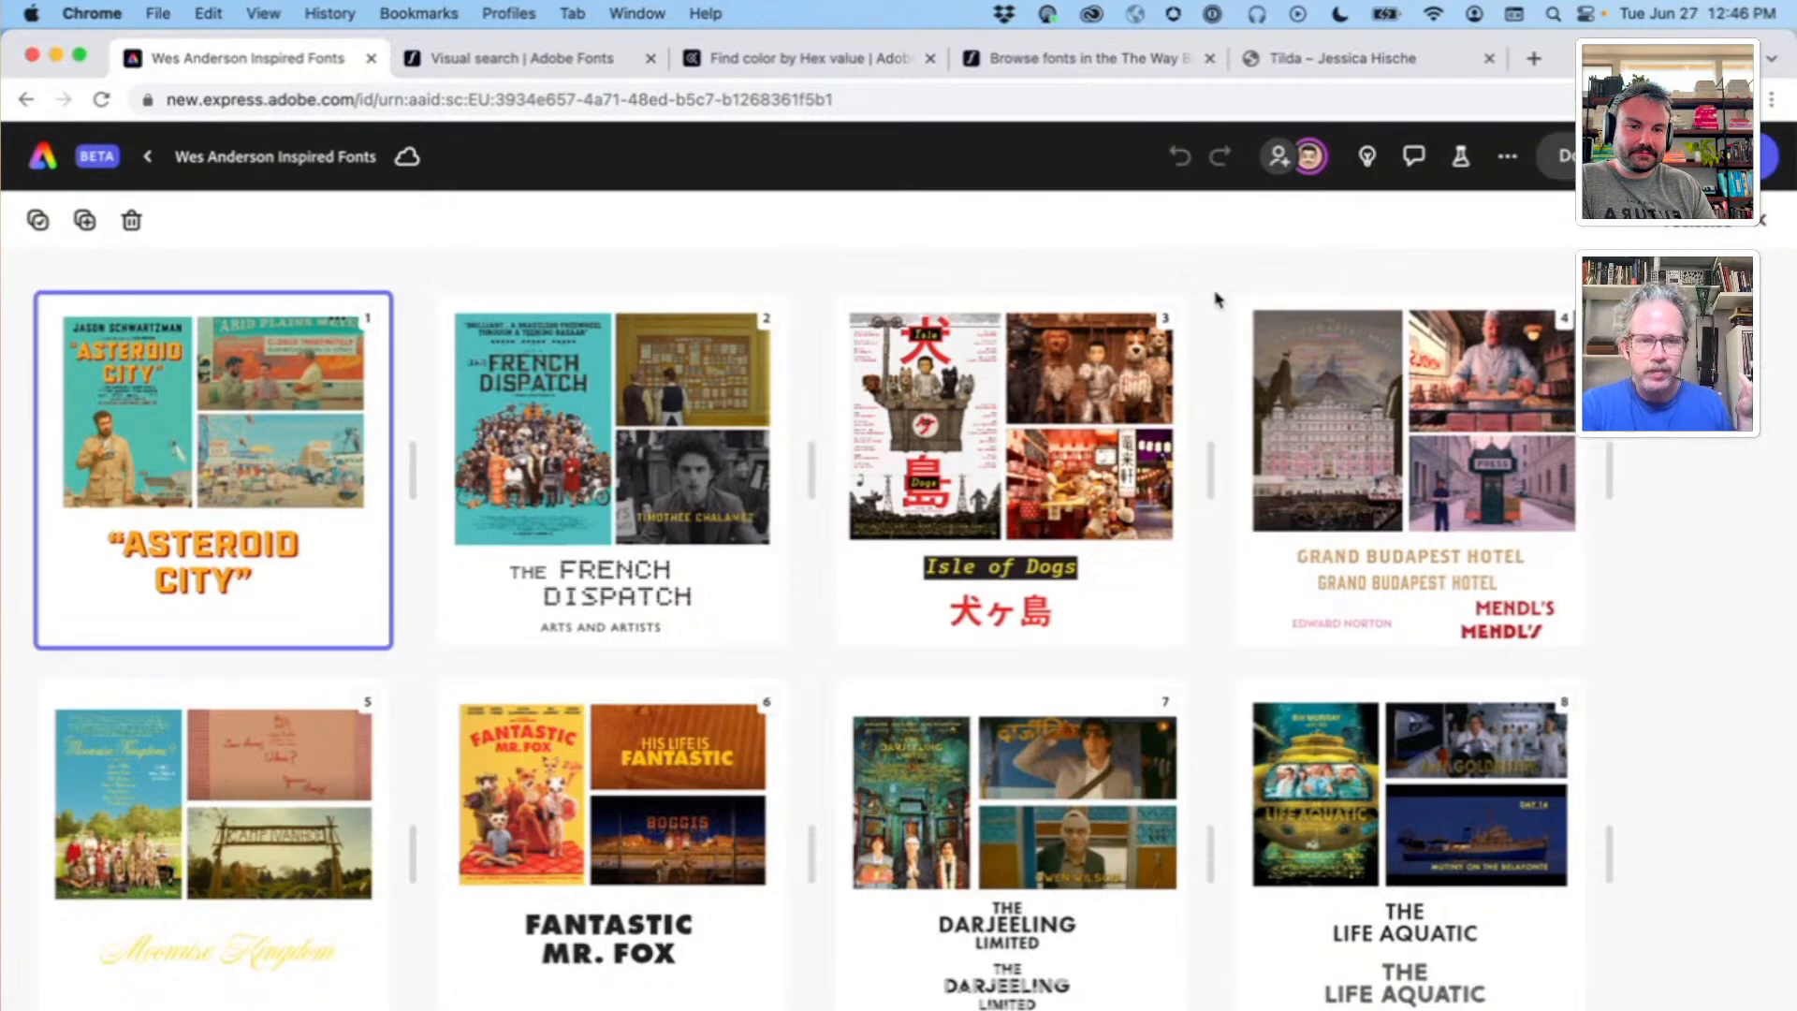
pyautogui.click(1092, 451)
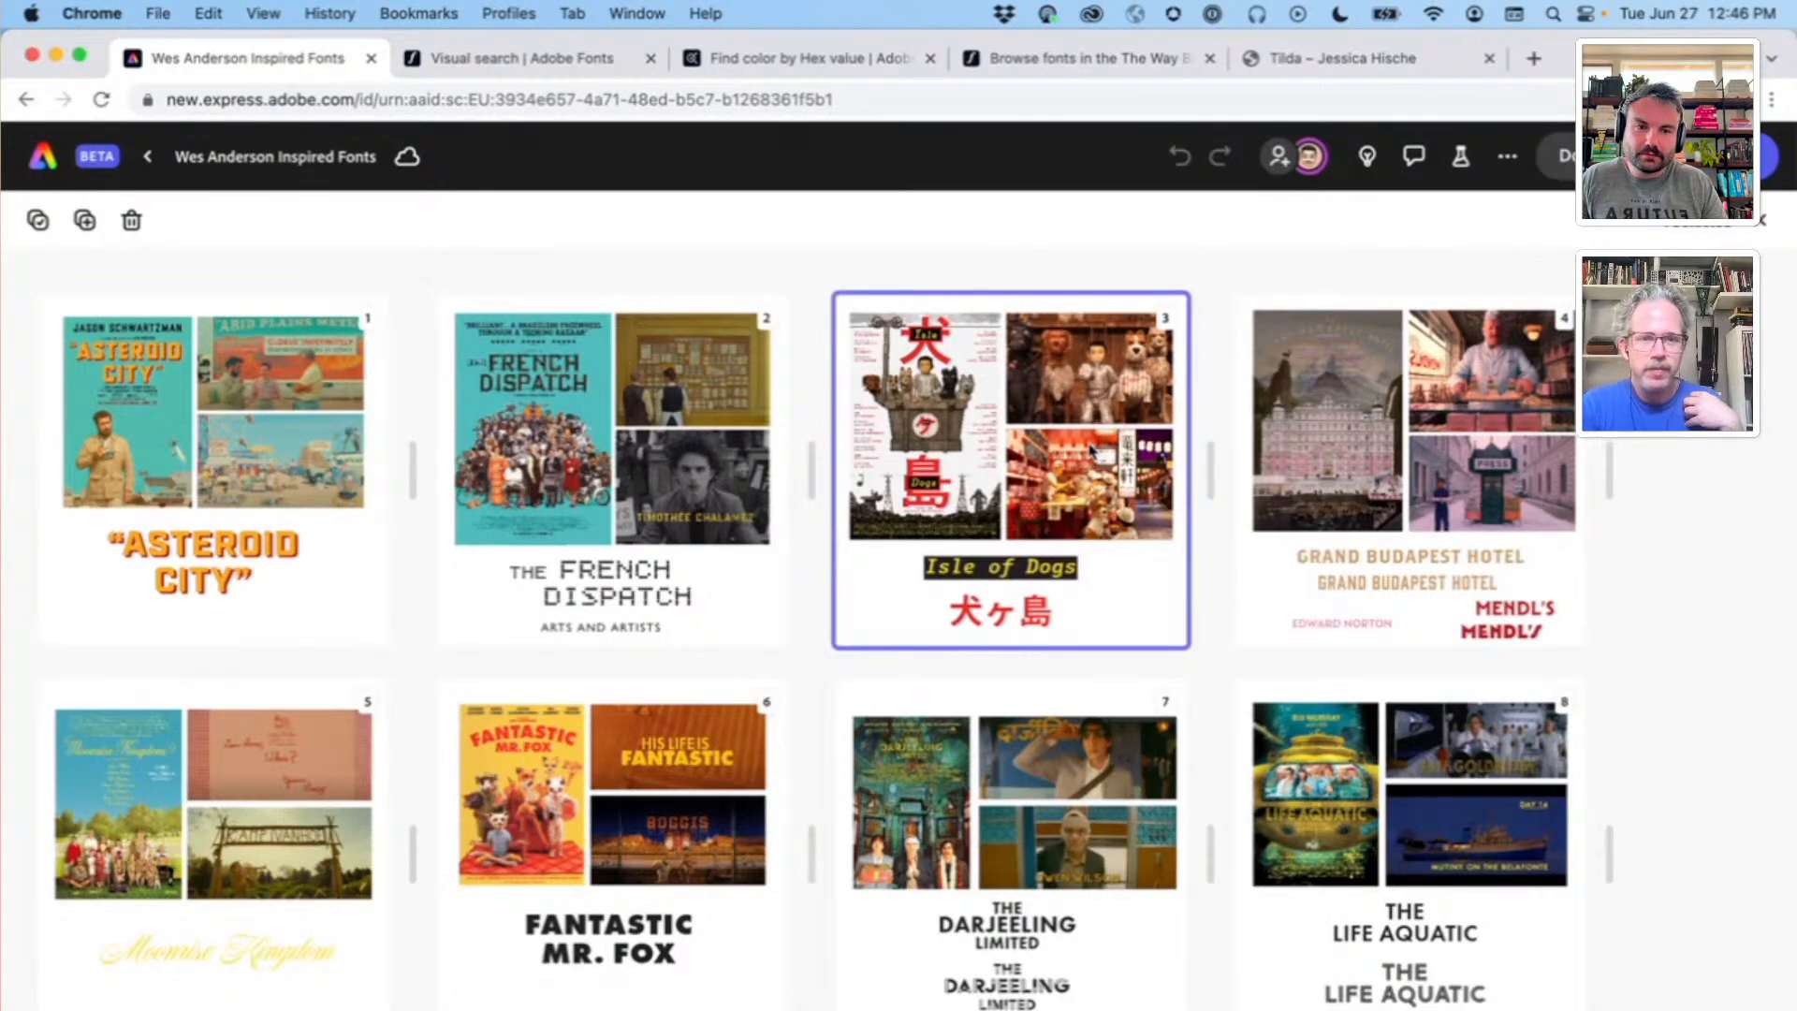
pyautogui.doubleClick(1144, 596)
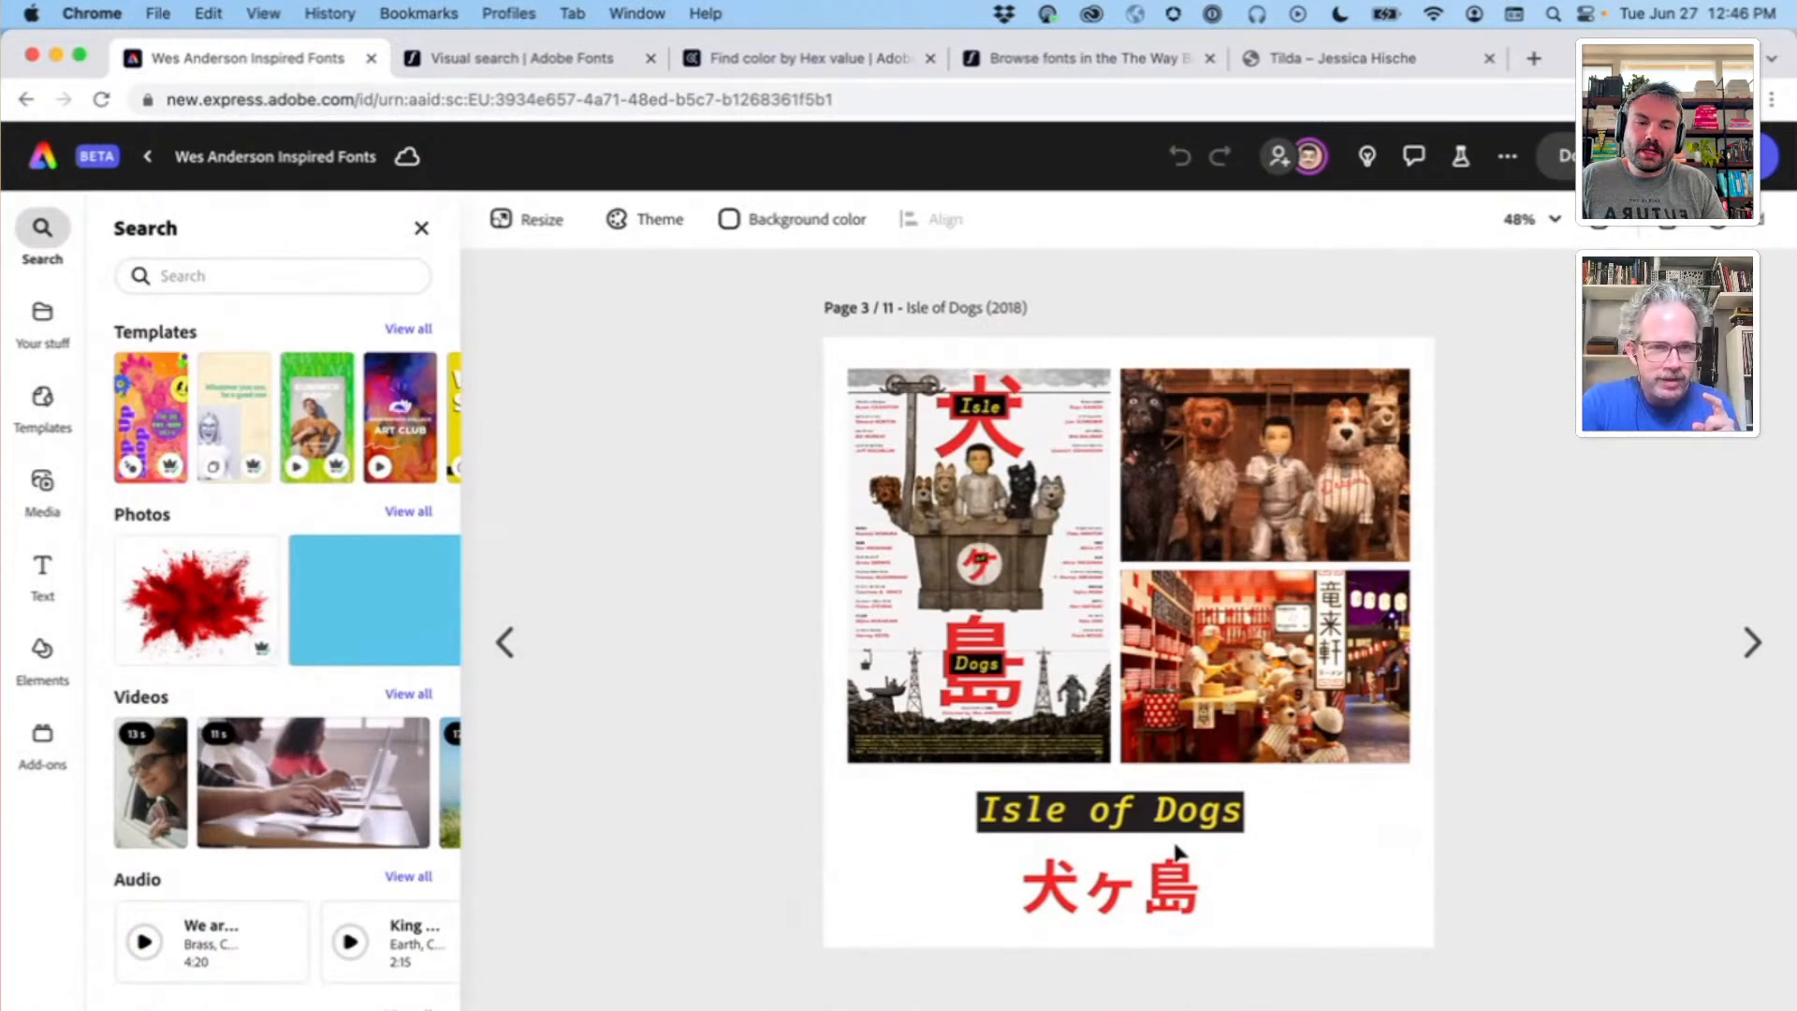
# Step: Examine the credit lettering and the English and Japanese title lettering on the Isle of Dogs poster up close
pyautogui.scroll(10, 1034, 576)
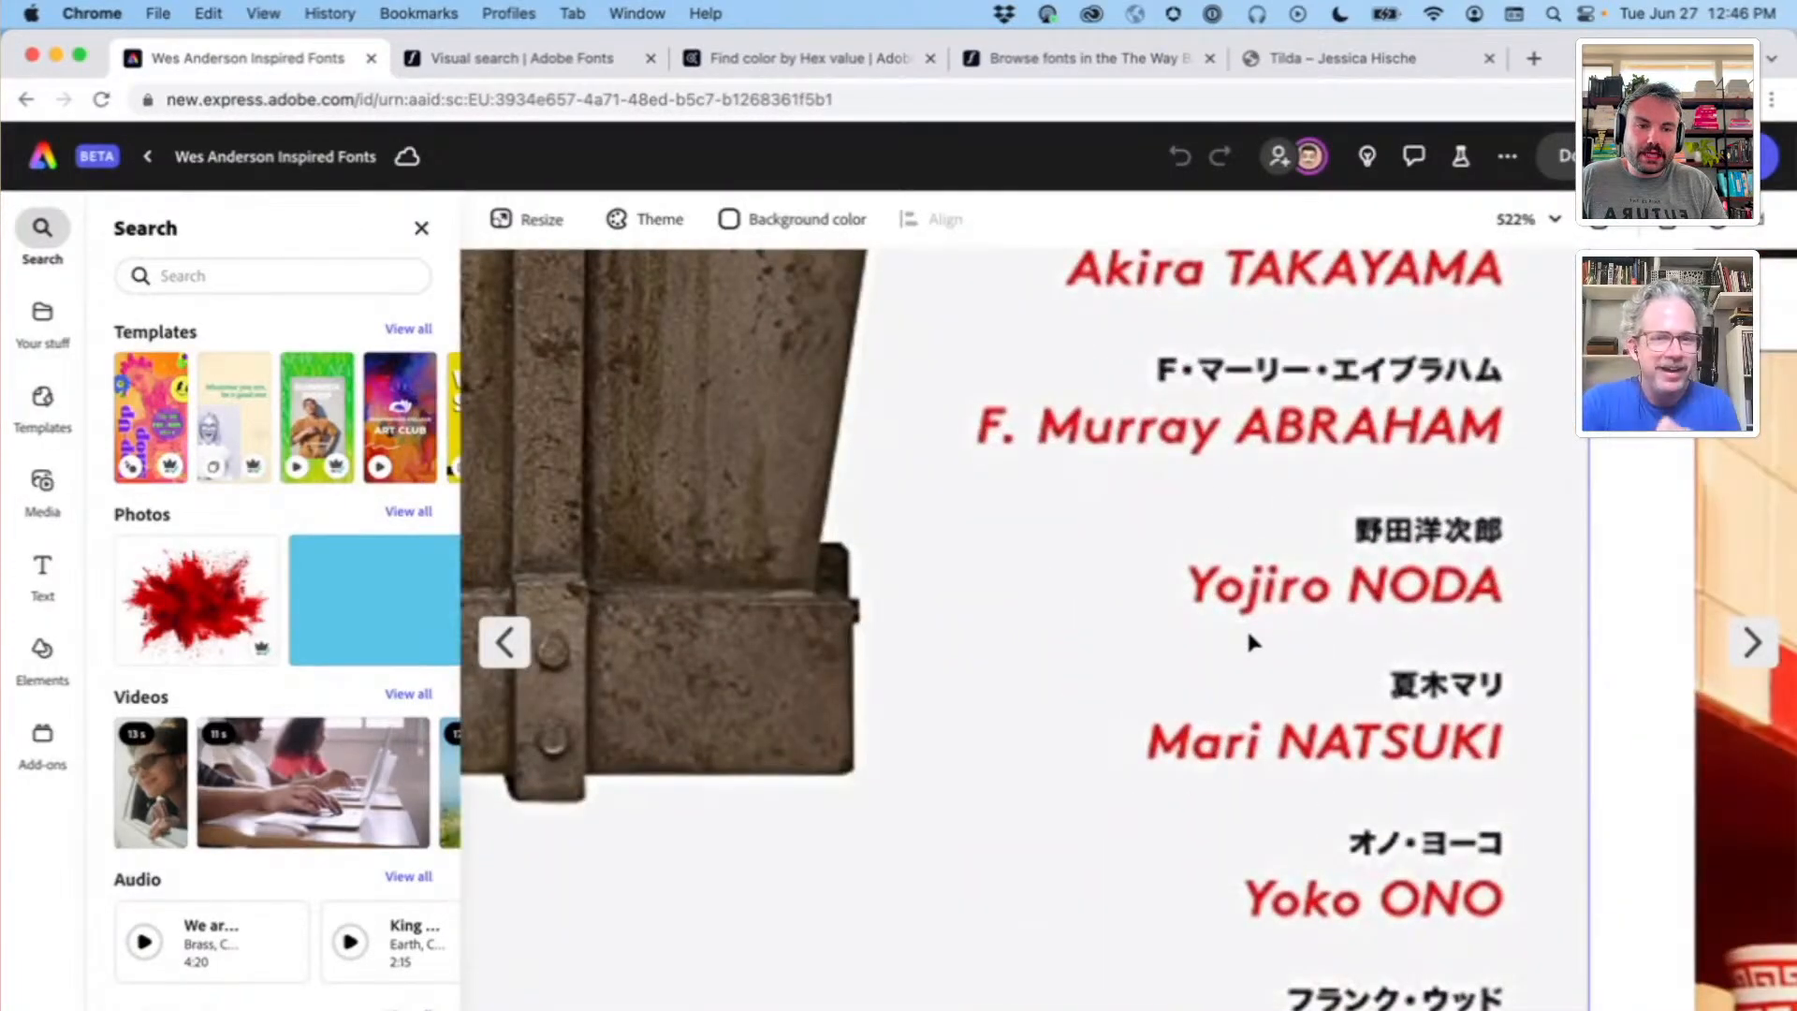
pyautogui.scroll(1, 1252, 642)
pyautogui.scroll(-5, 1250, 635)
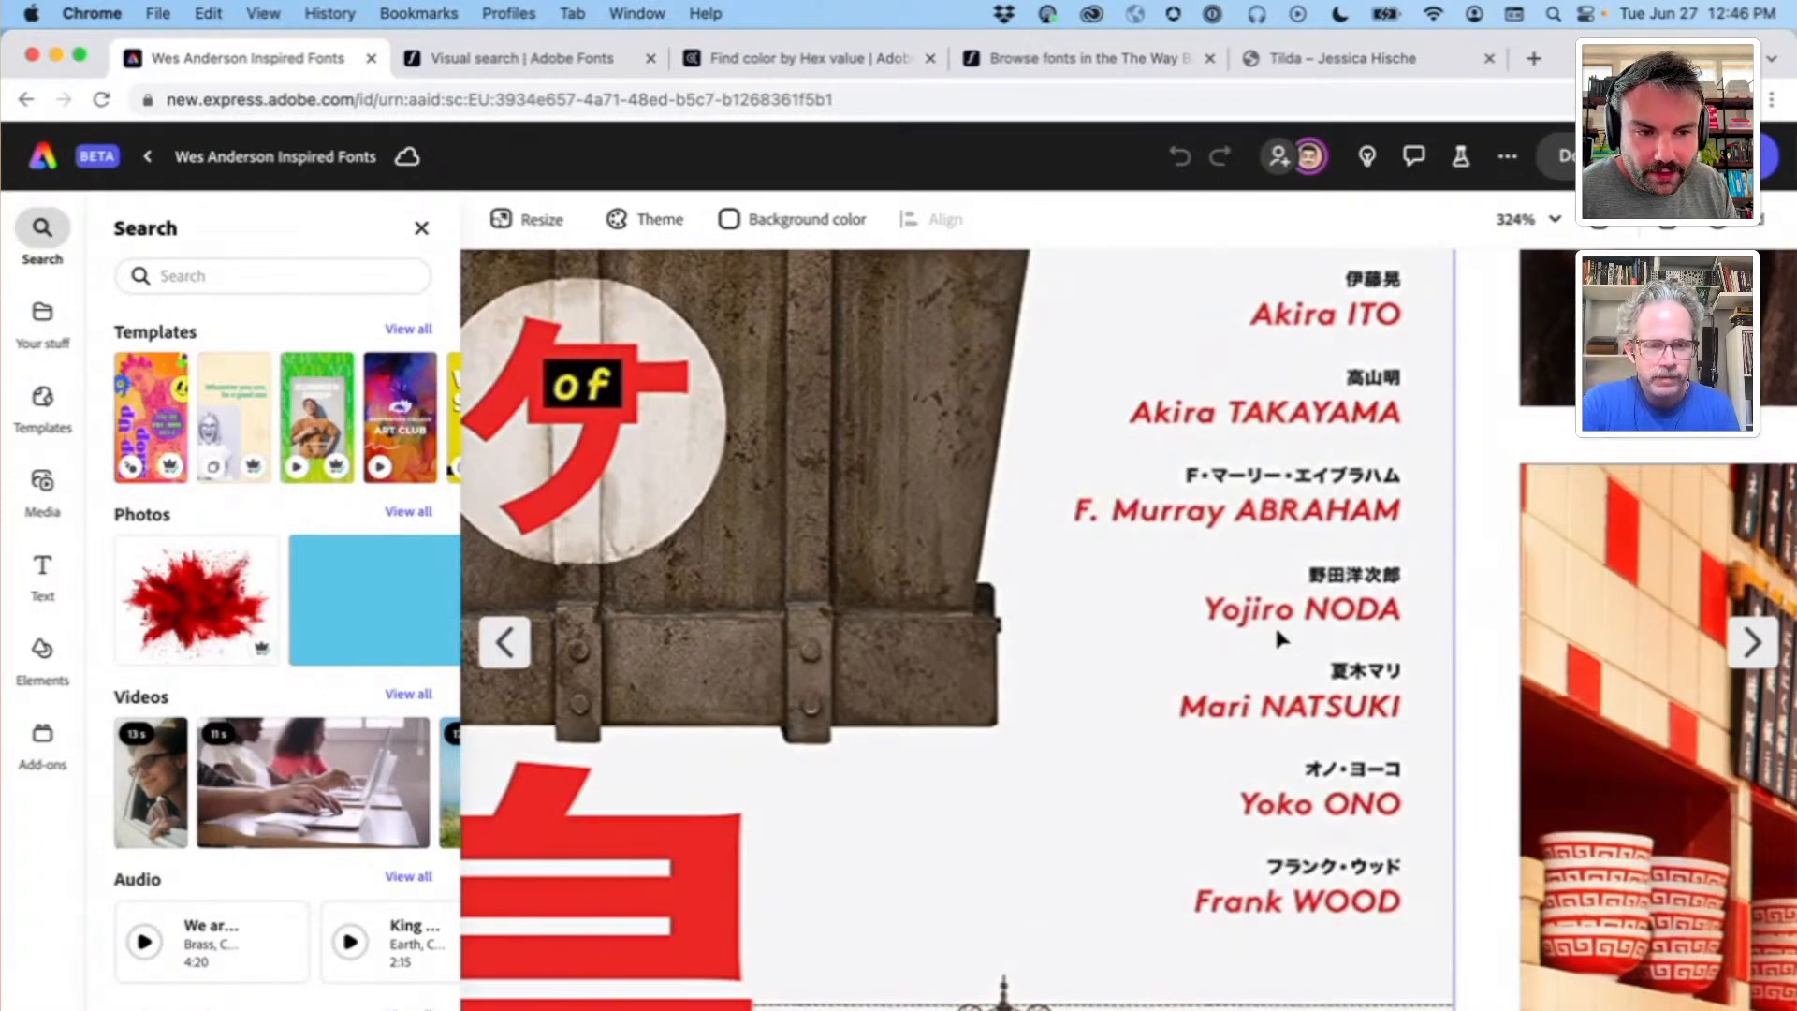
pyautogui.scroll(-3, 1410, 617)
pyautogui.scroll(-2, 1411, 619)
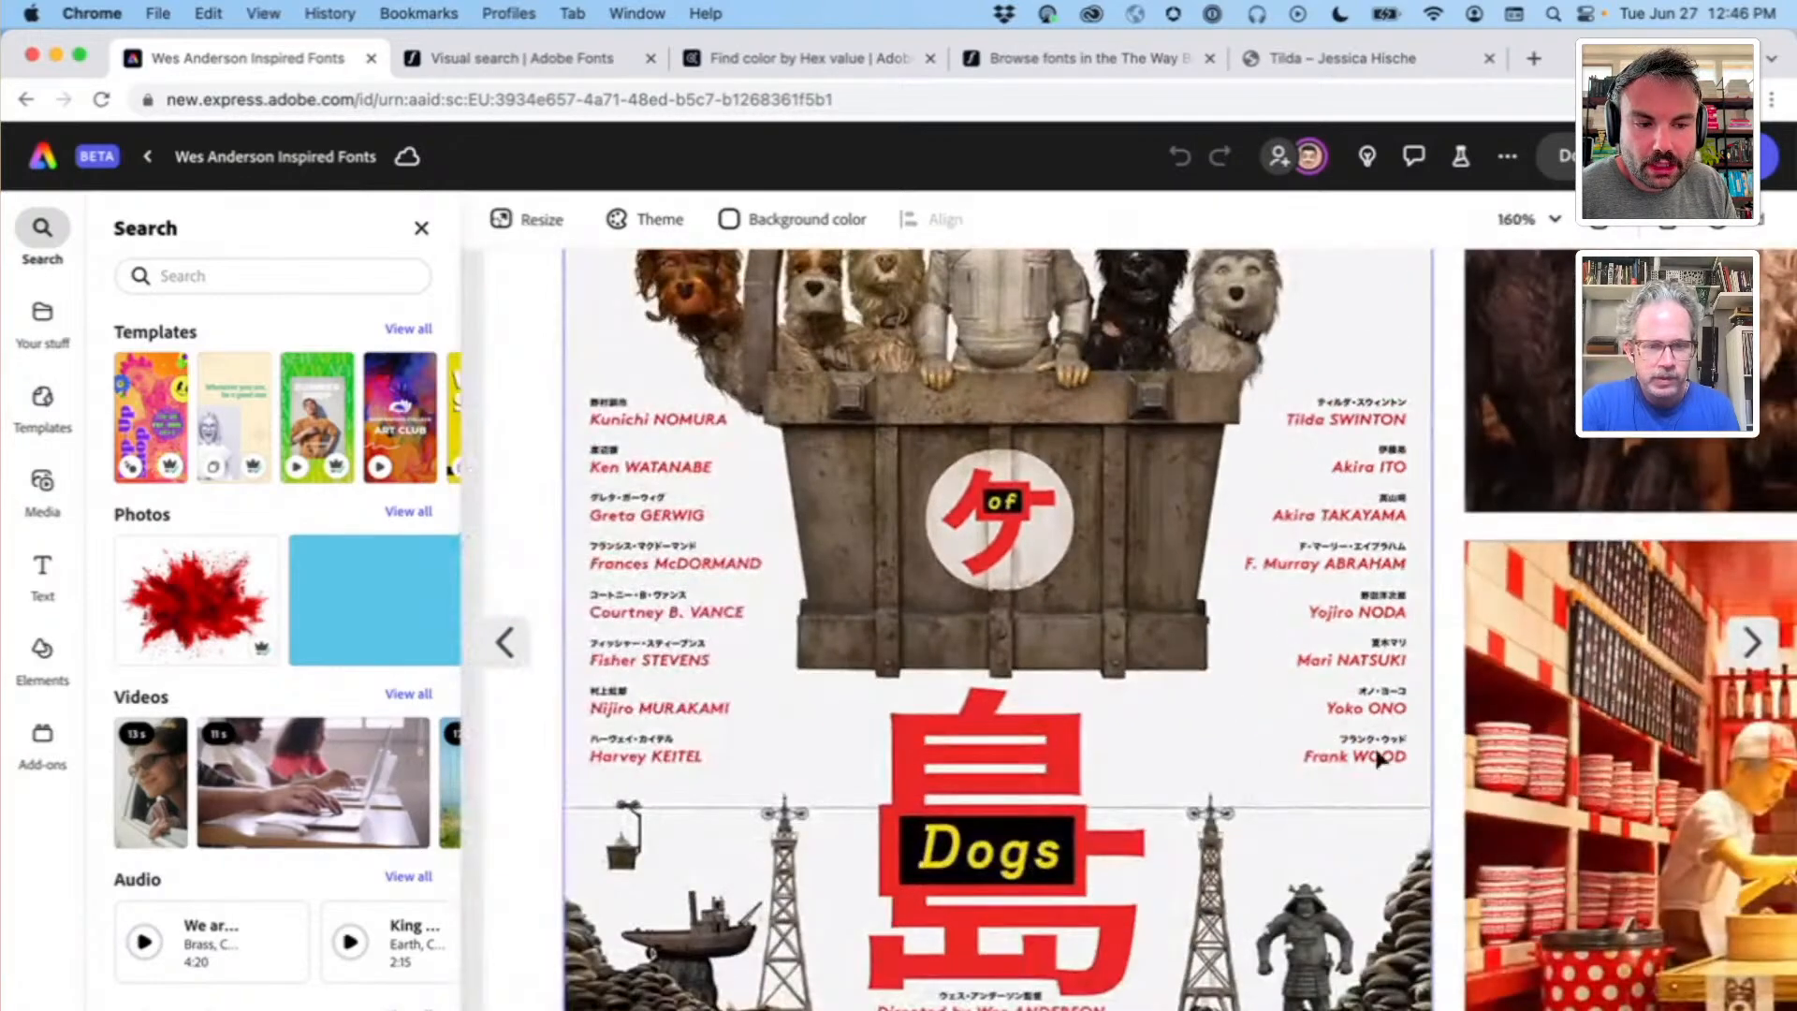
pyautogui.hscroll(2, 1382, 782)
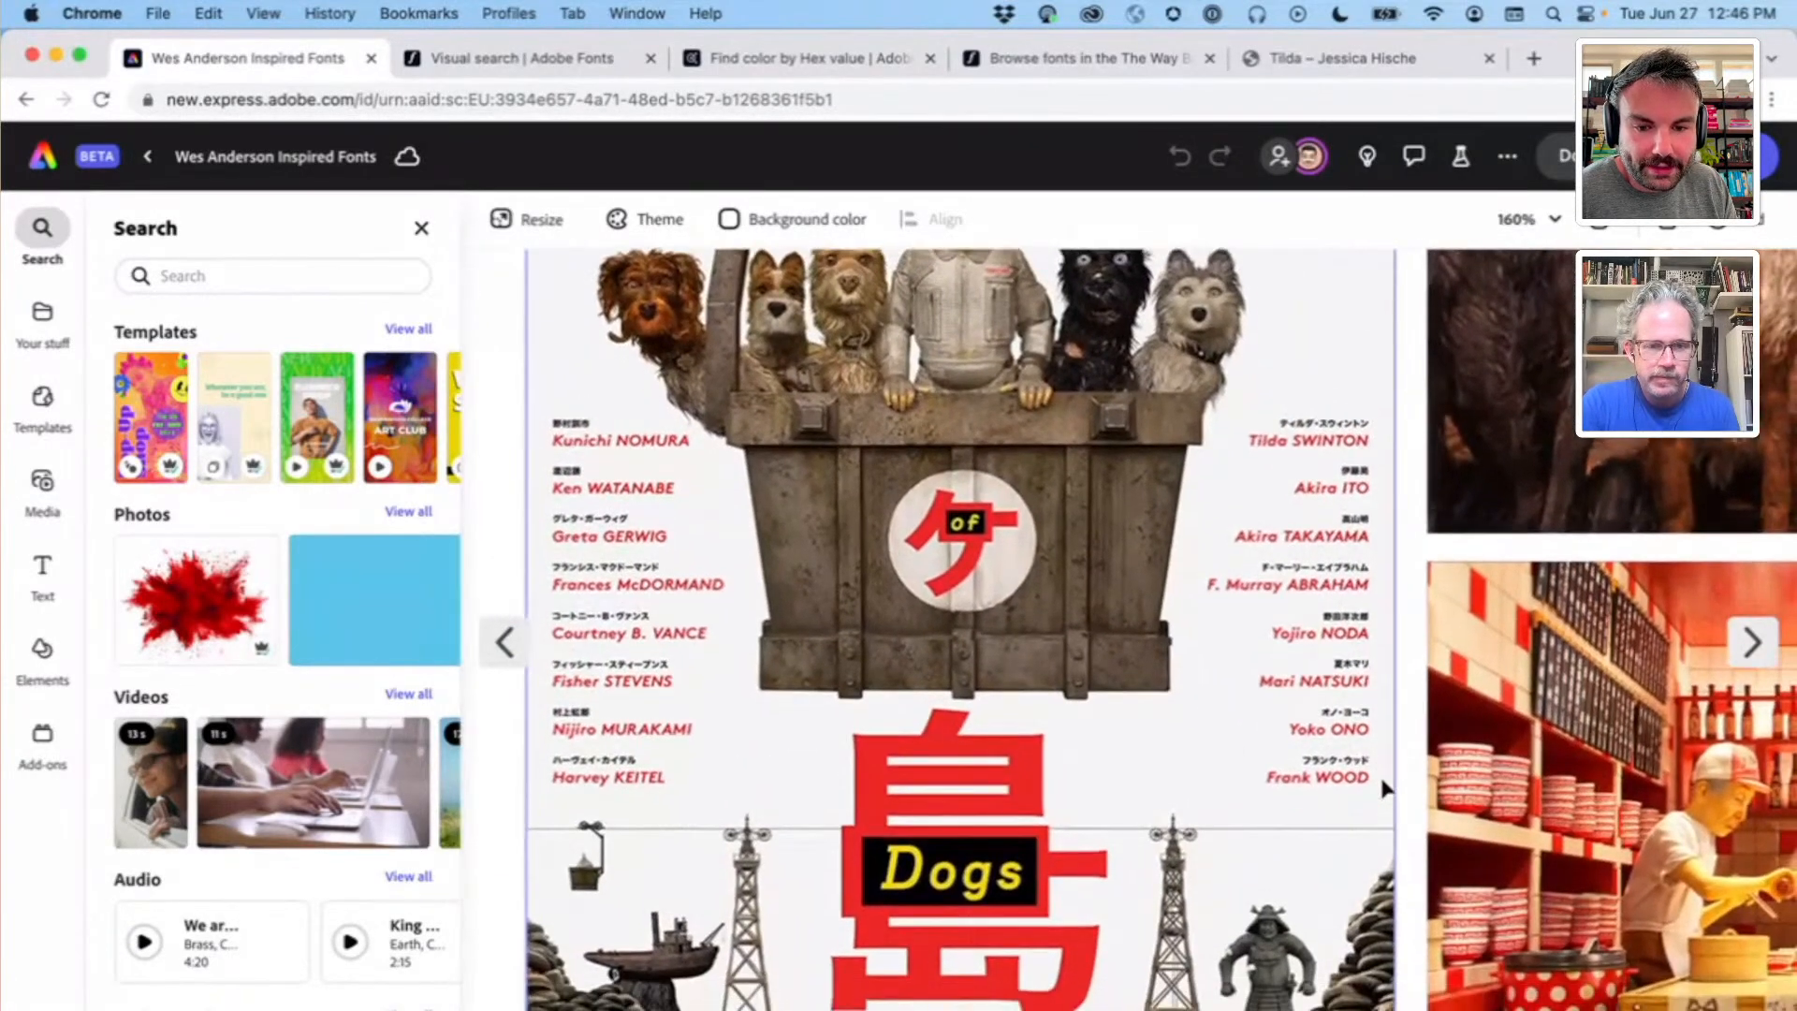
pyautogui.scroll(-3, 1379, 773)
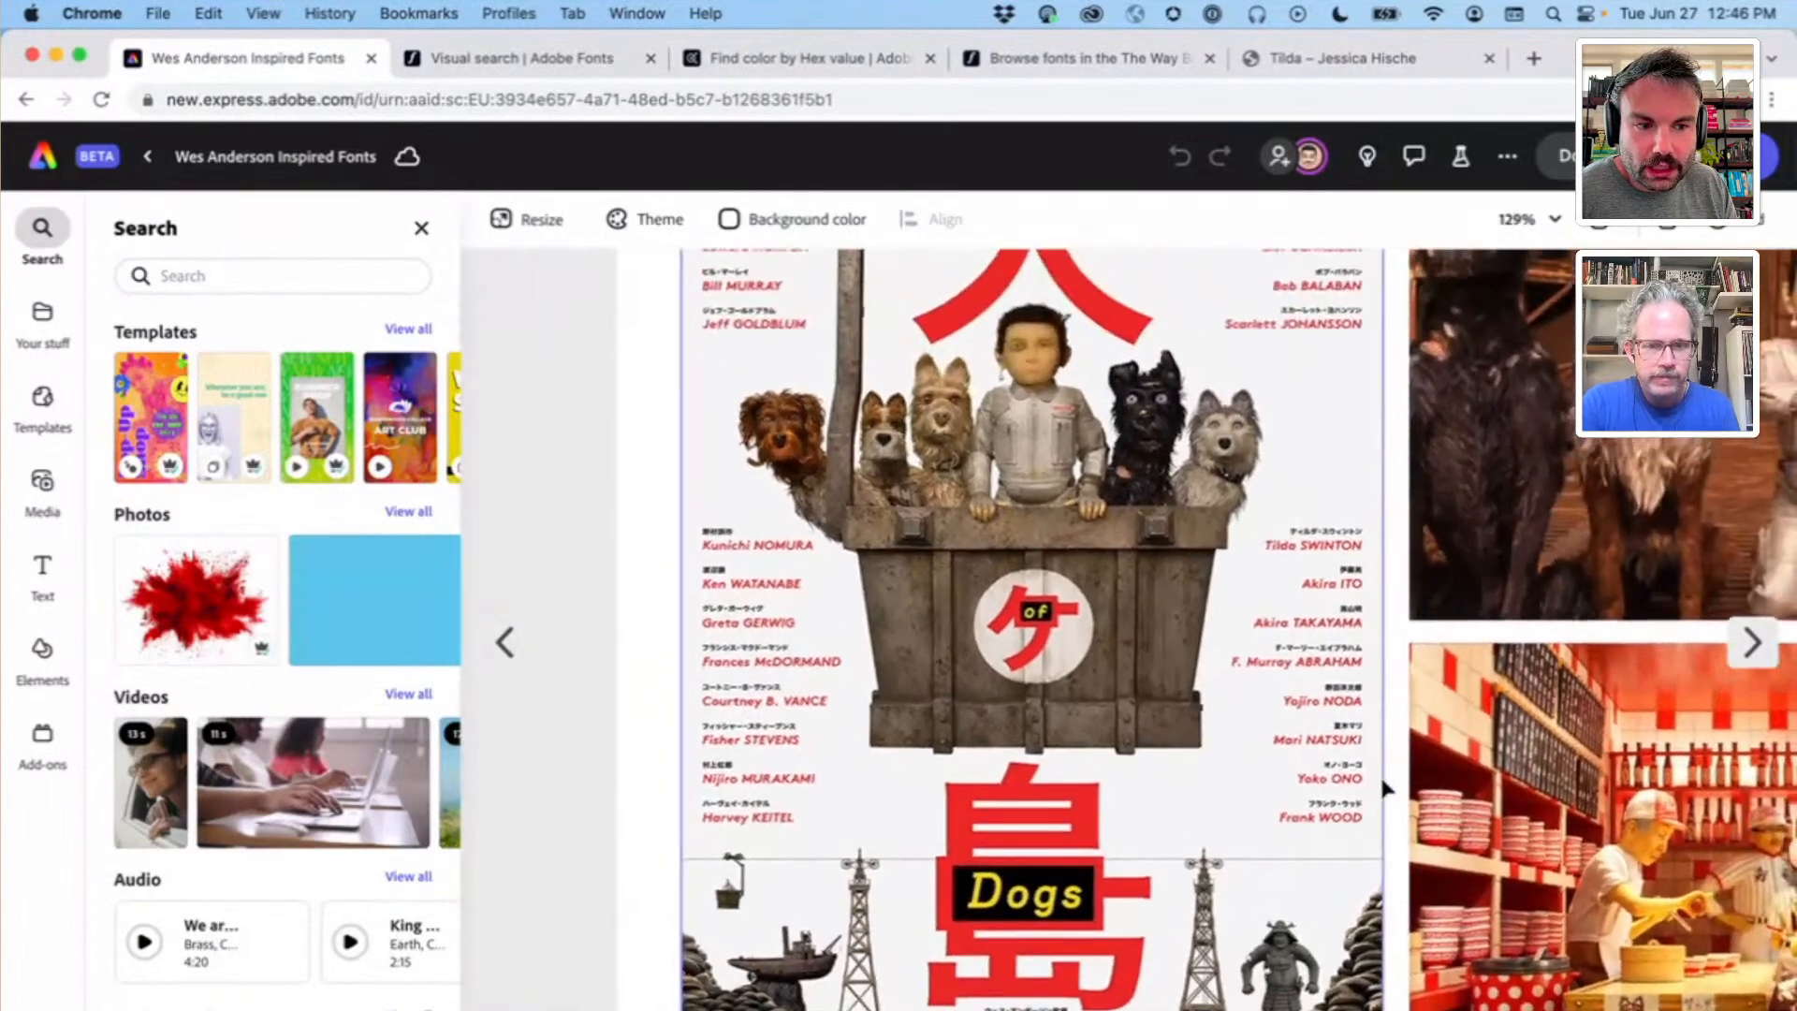
pyautogui.scroll(2, 1381, 789)
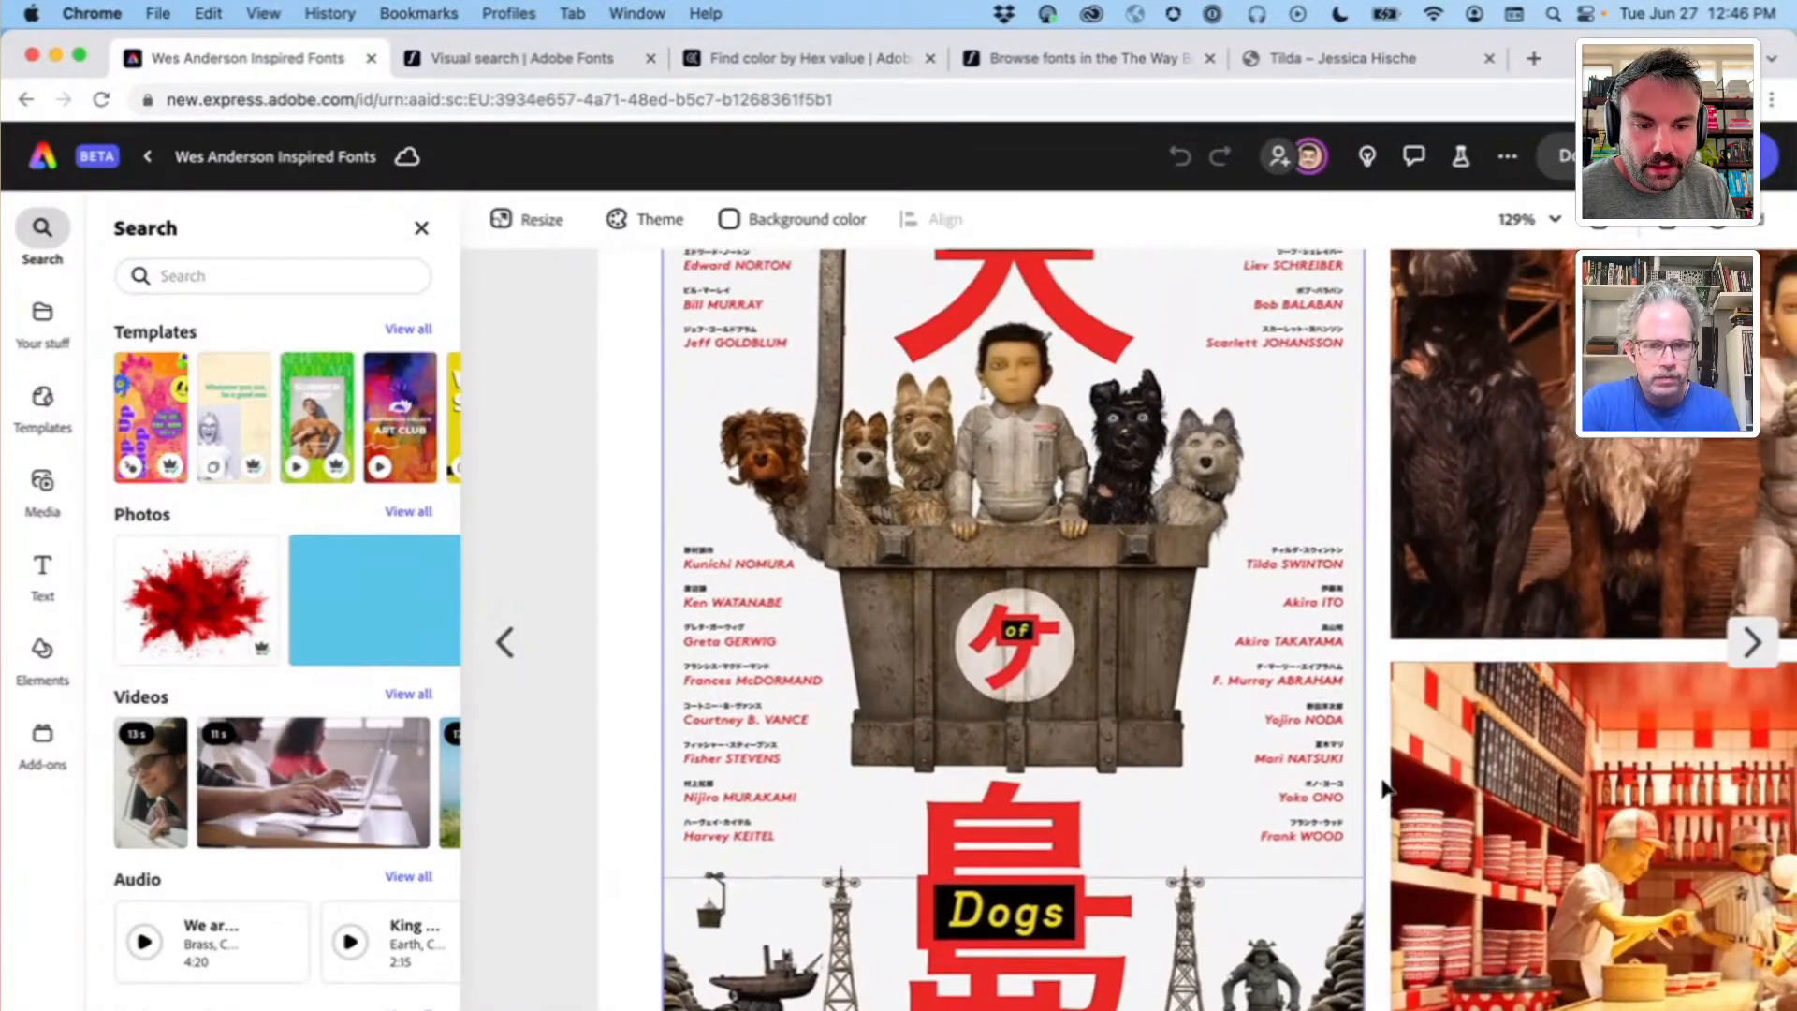
pyautogui.scroll(-4, 1383, 789)
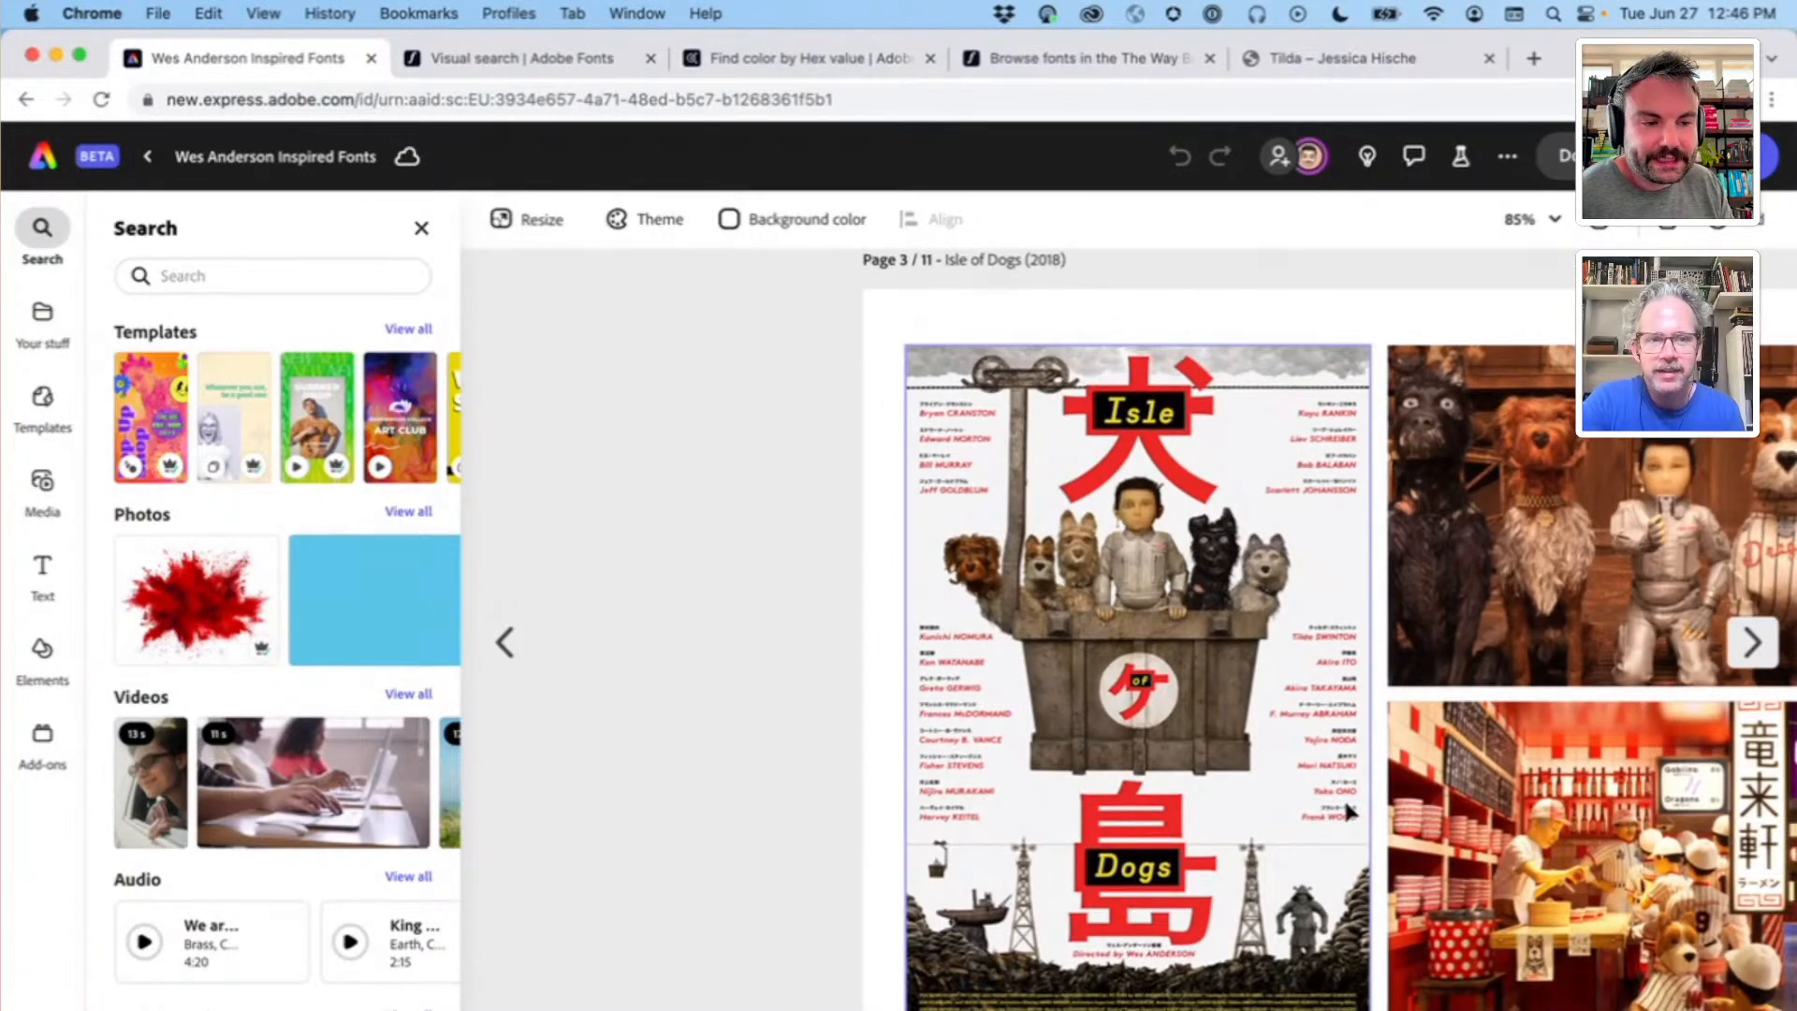
pyautogui.scroll(4, 1307, 506)
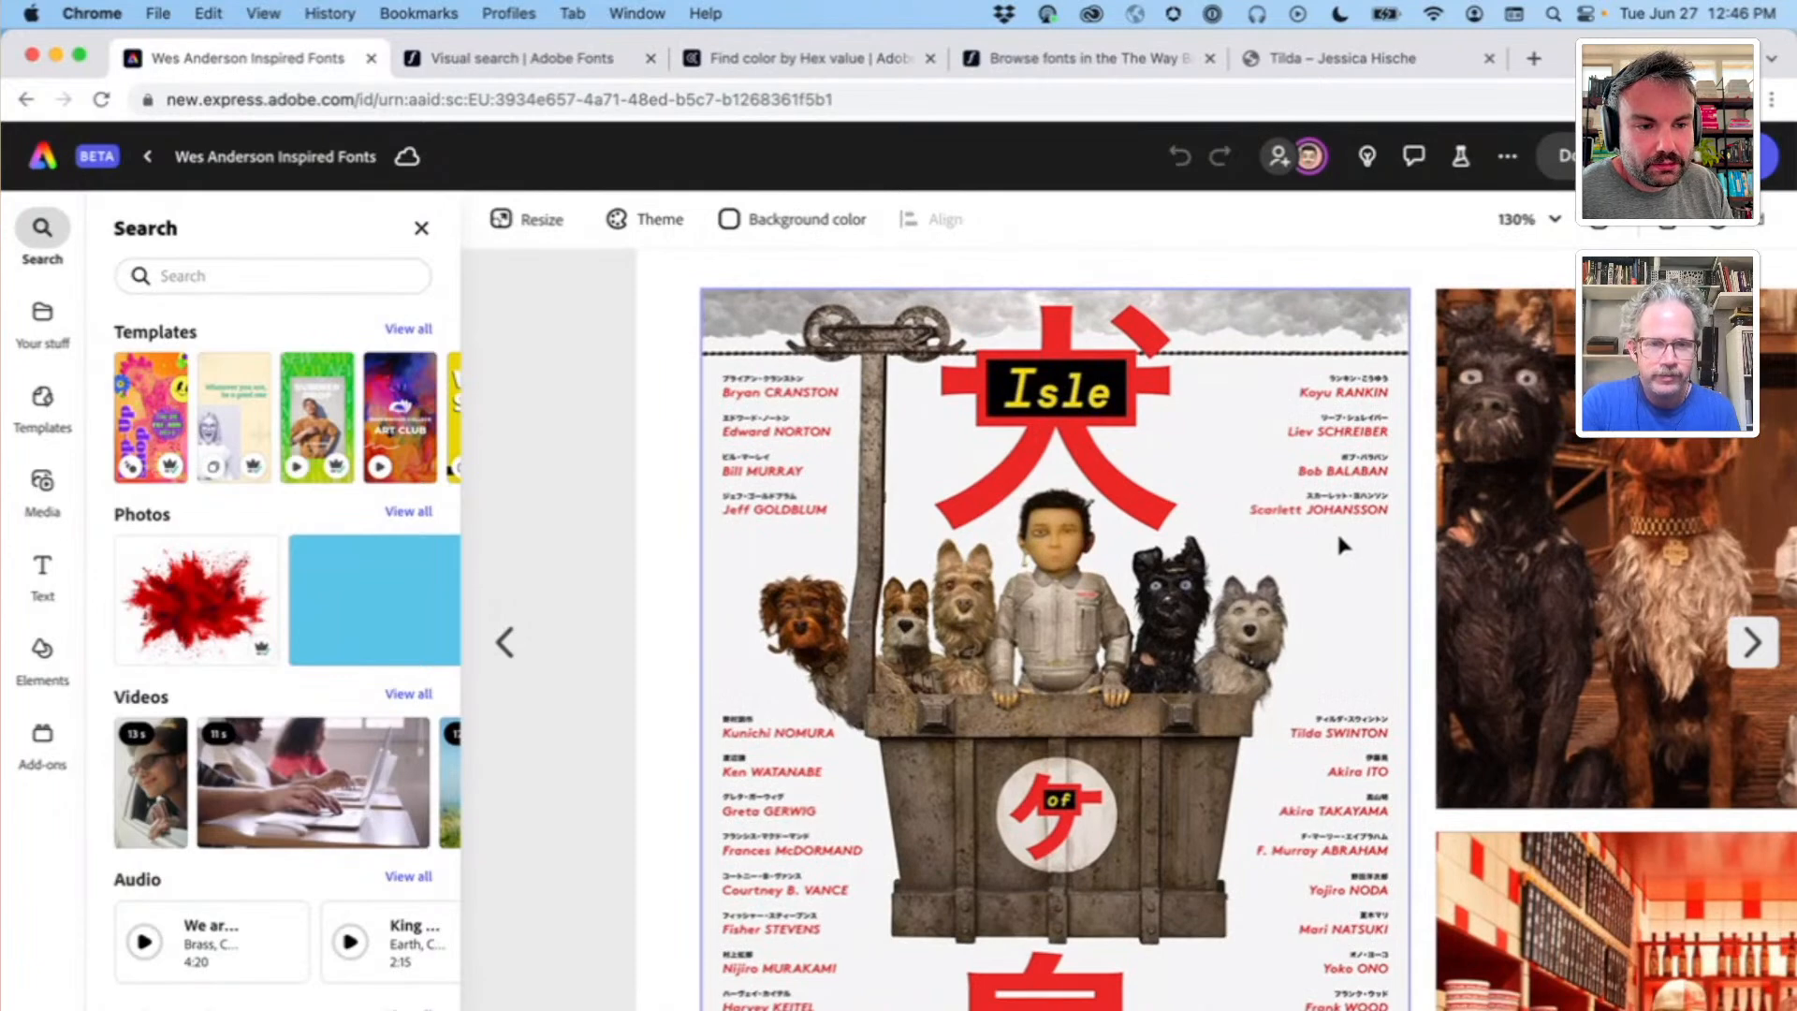
pyautogui.scroll(-4, 1336, 530)
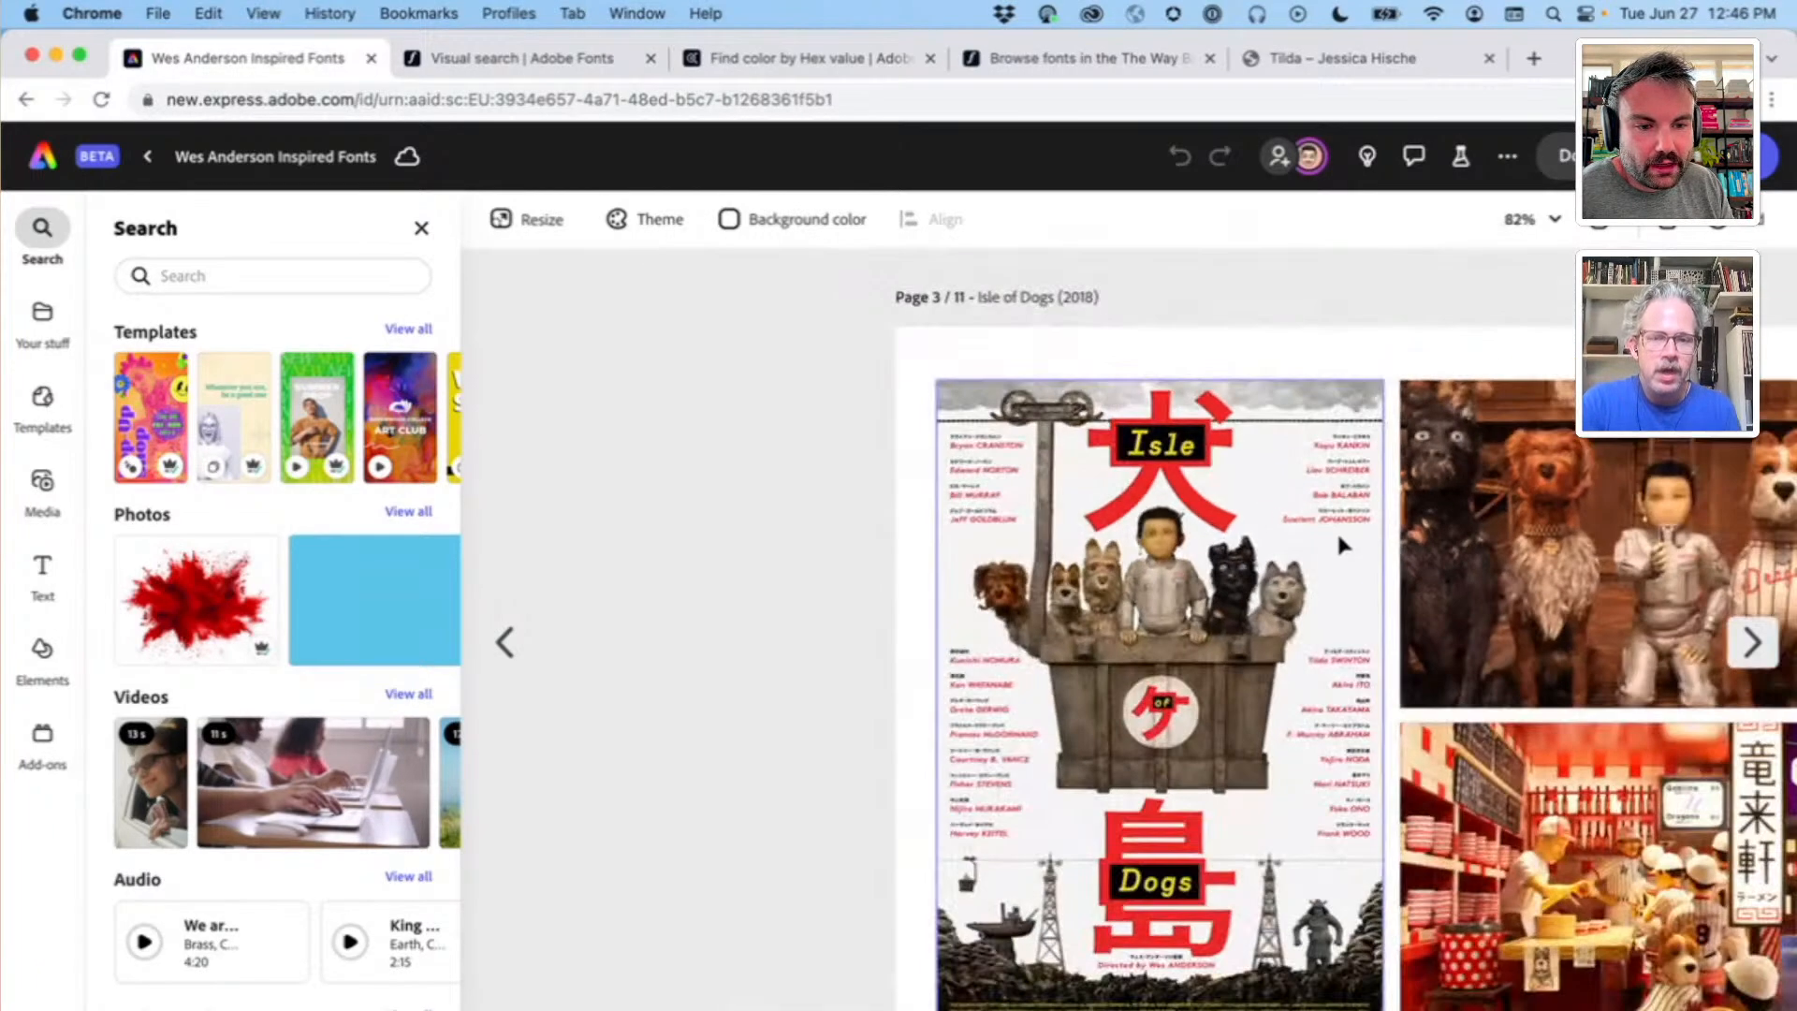
pyautogui.scroll(-2, 1336, 529)
pyautogui.scroll(1, 1344, 546)
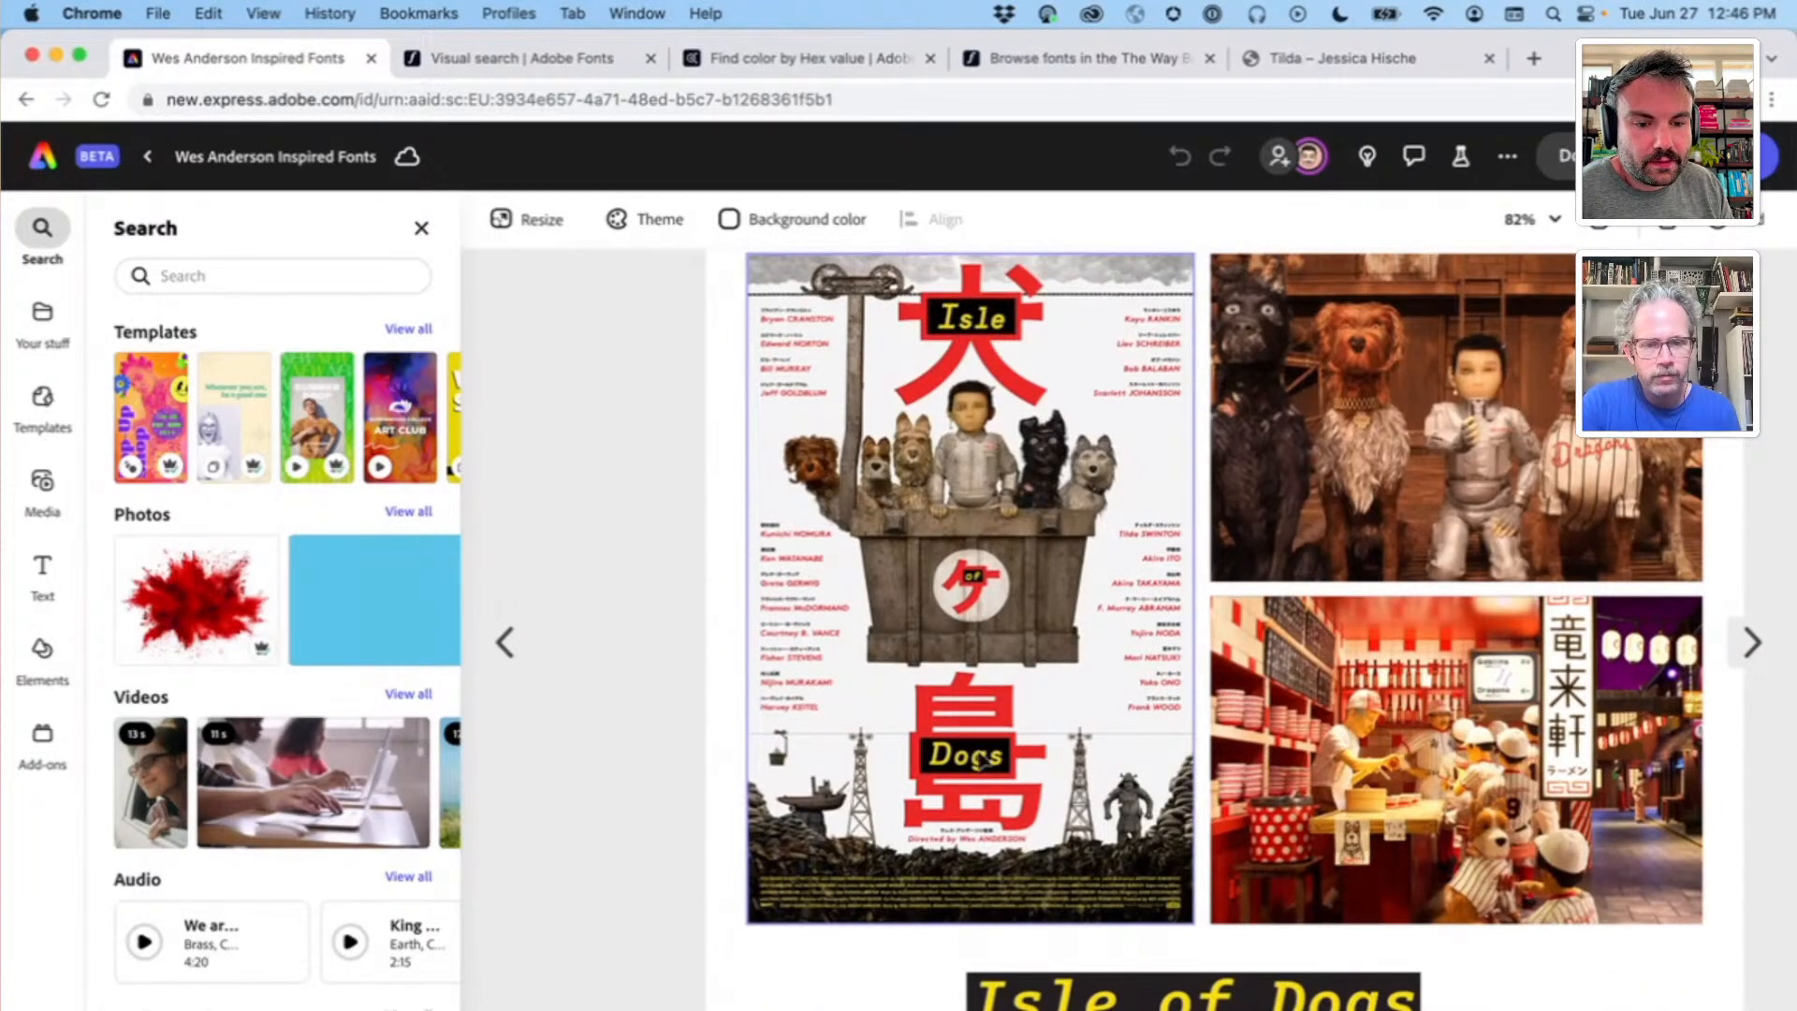
pyautogui.scroll(-2, 1100, 811)
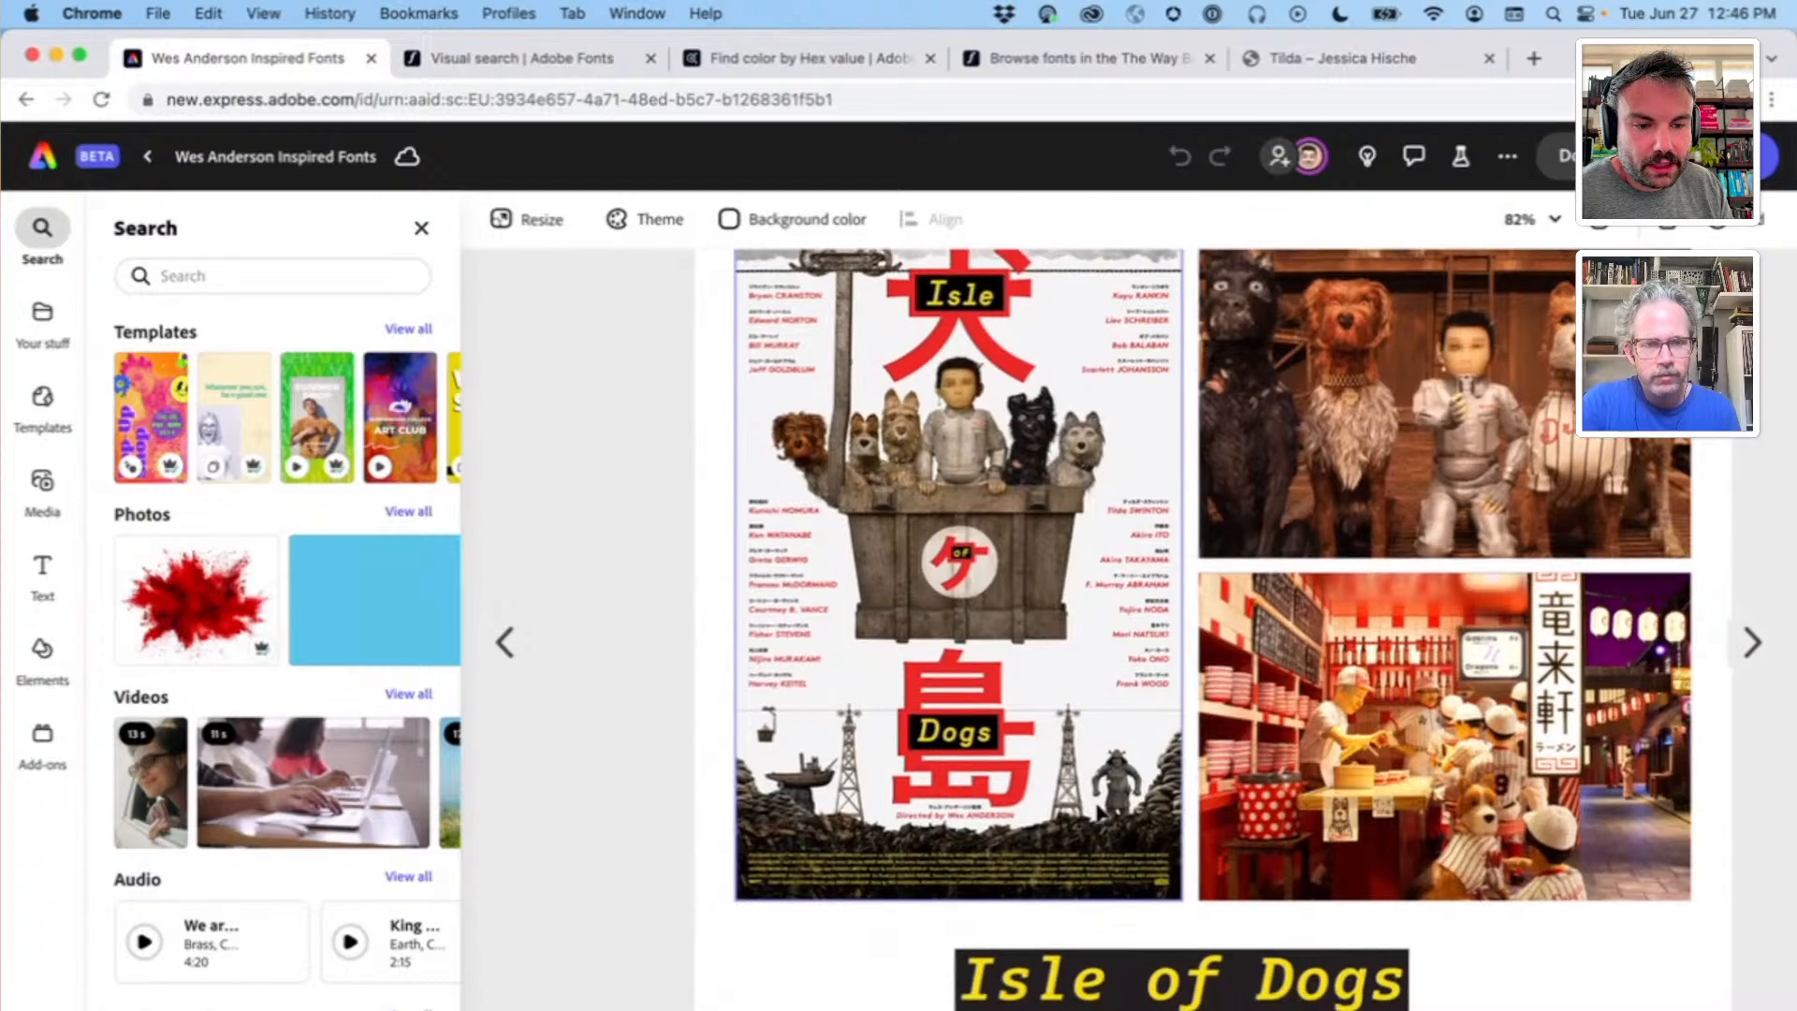
pyautogui.scroll(-3, 1130, 611)
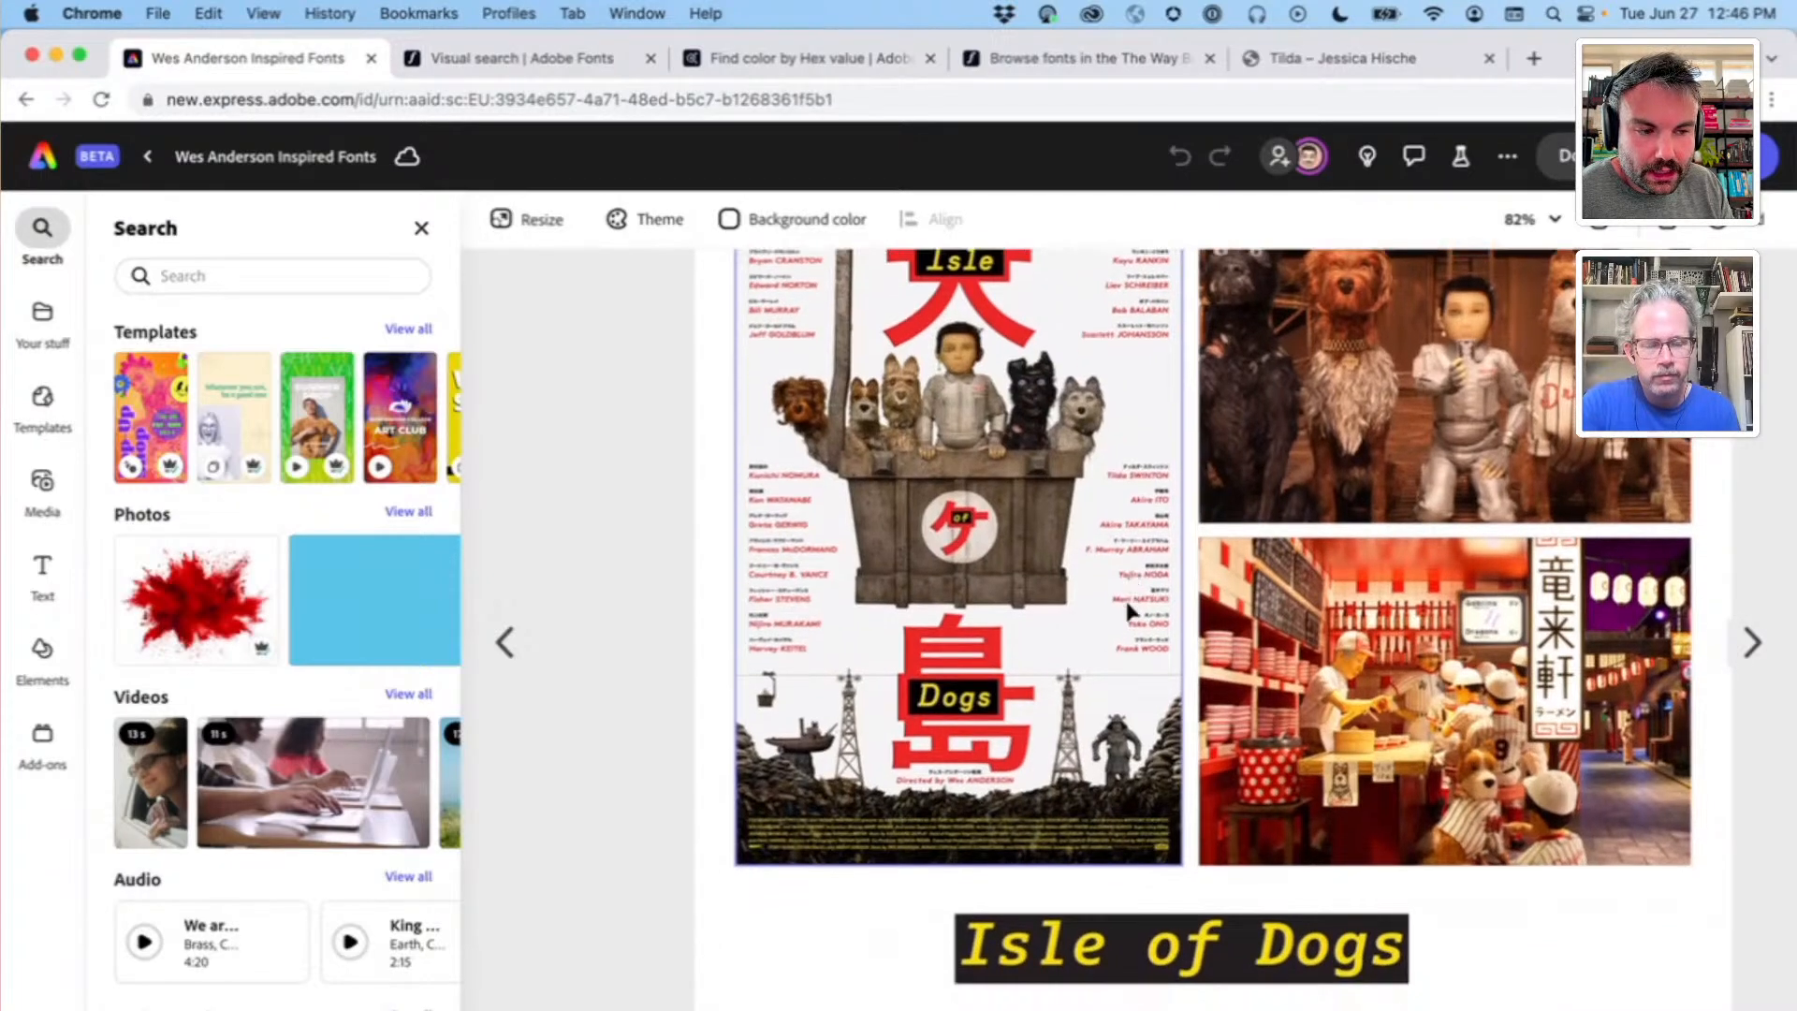
# Step: Browse the Japanese font category for the red Japanese title under "Isle of Dogs", and close it without choosing a font
pyautogui.scroll(-3, 936, 543)
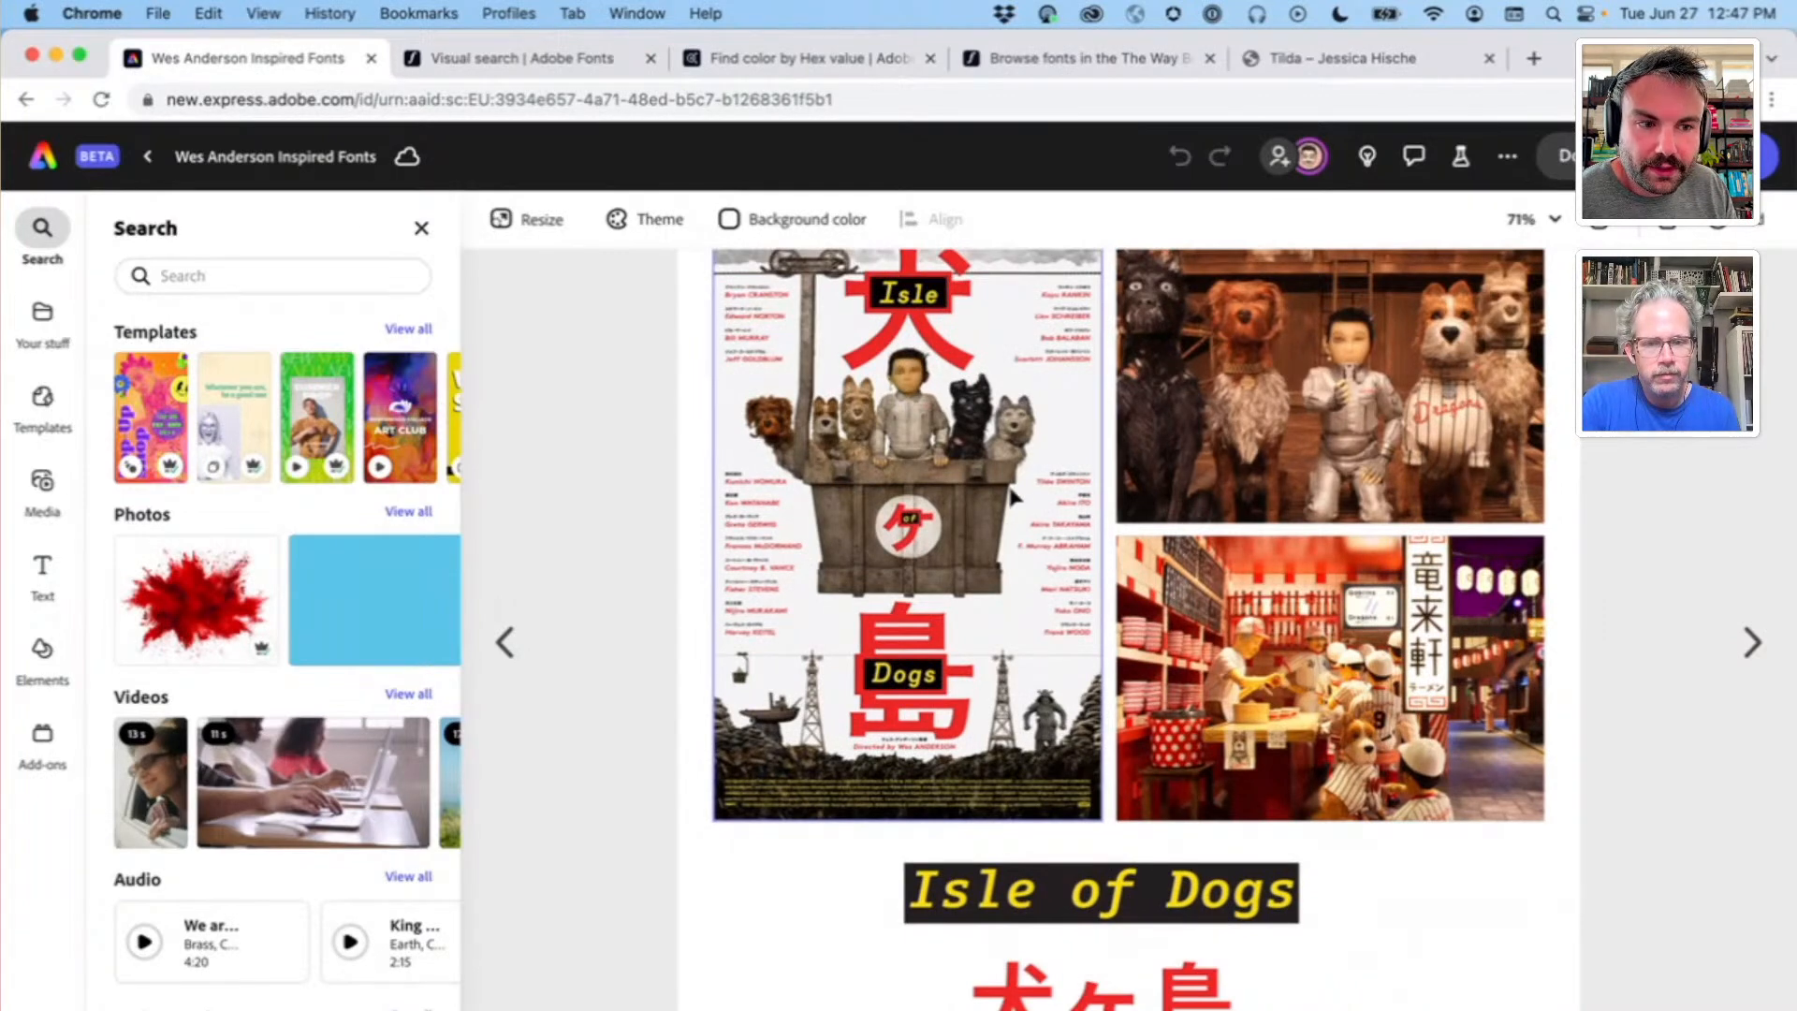
pyautogui.scroll(-2, 1006, 433)
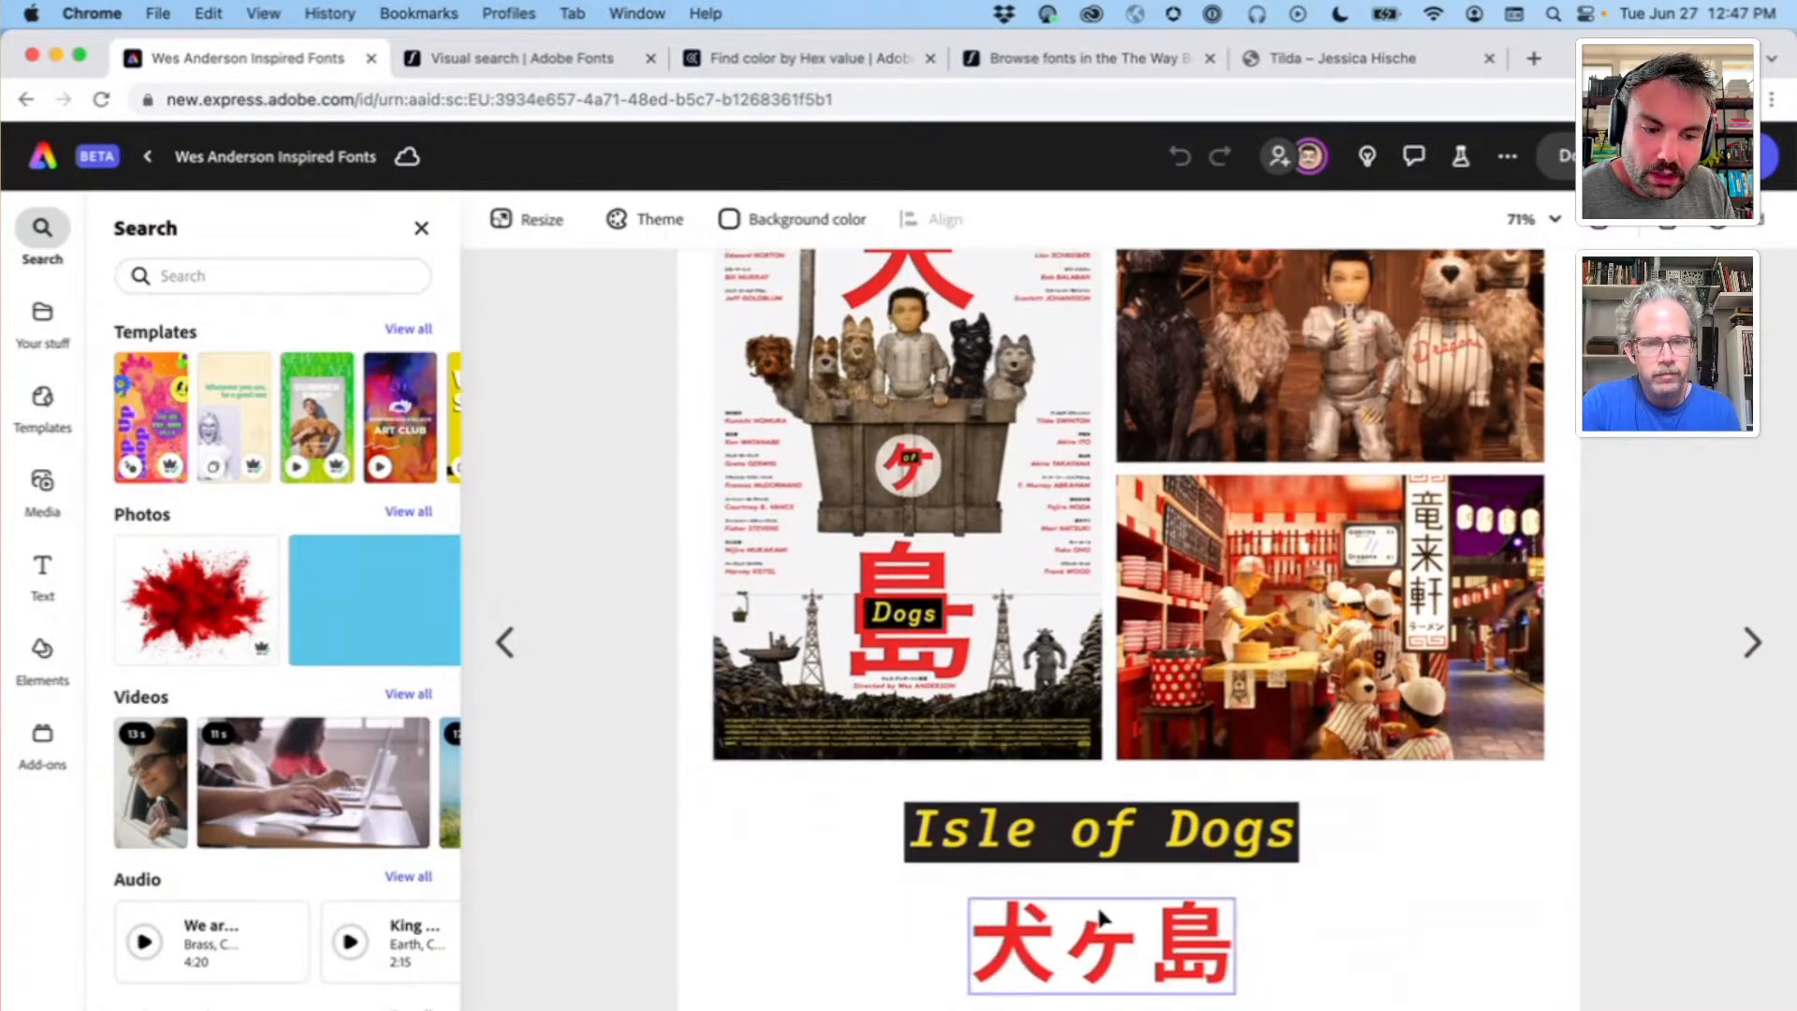
pyautogui.click(1100, 913)
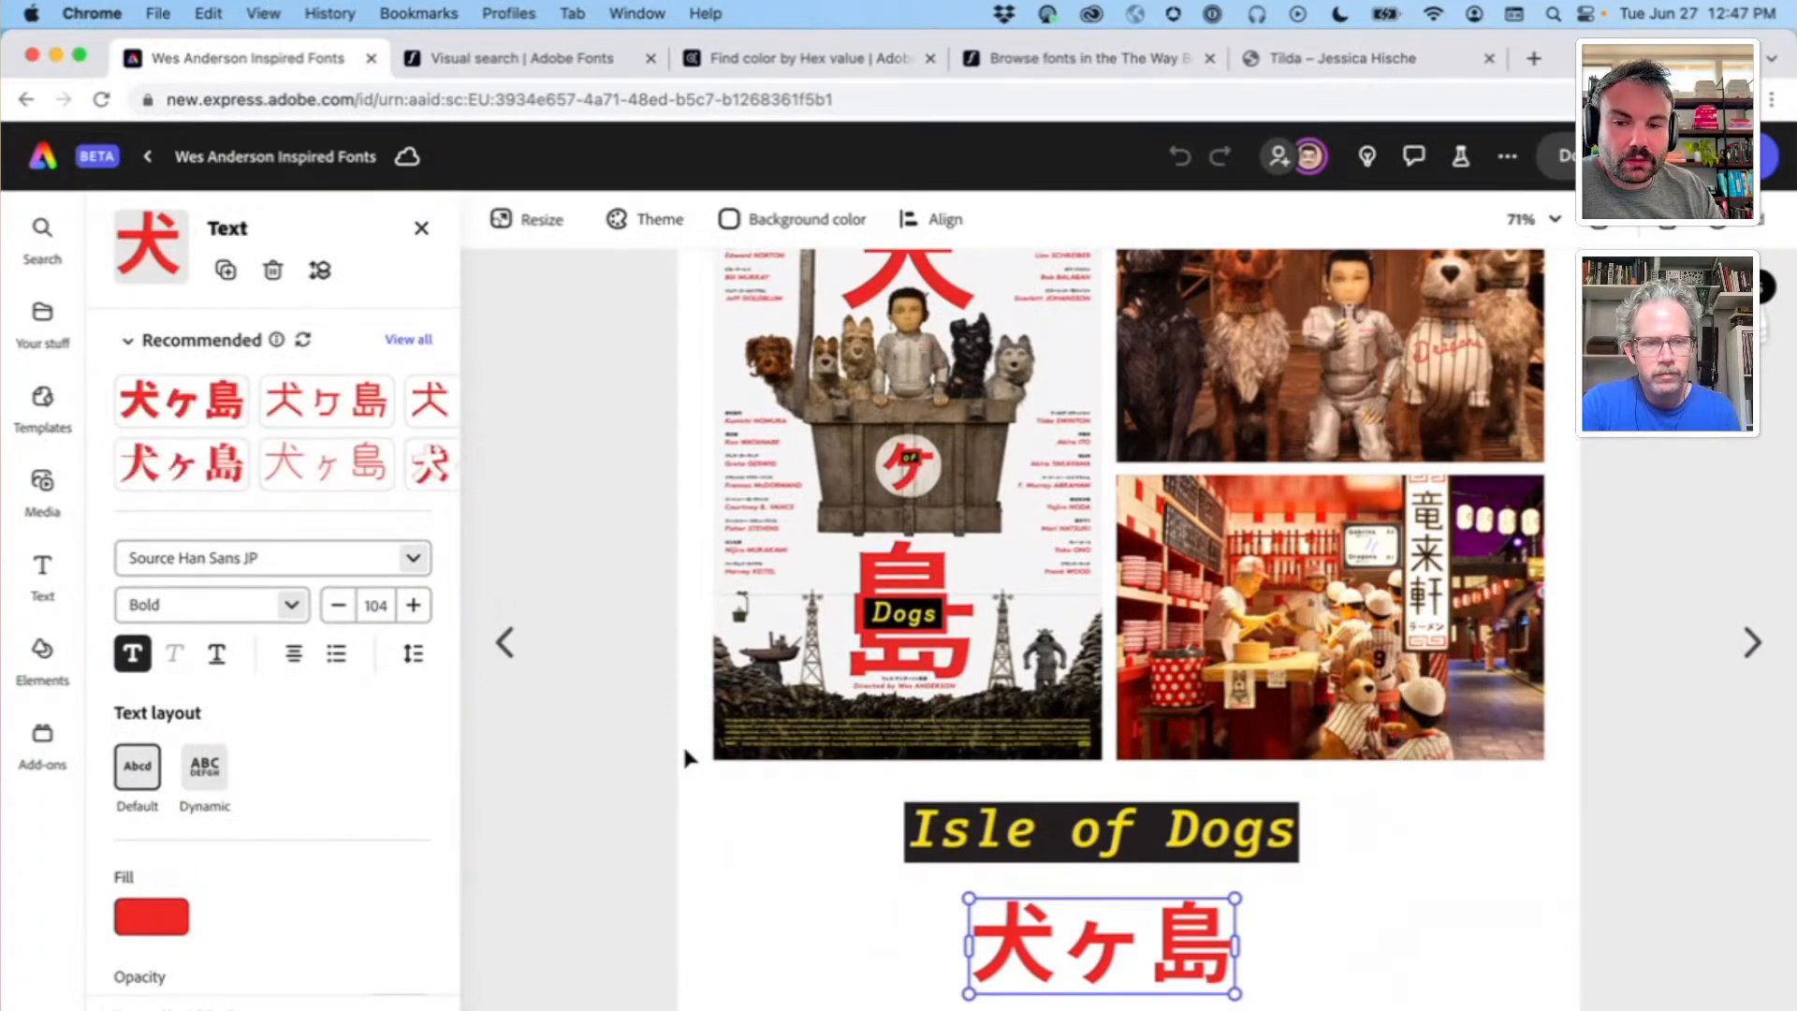
pyautogui.click(413, 557)
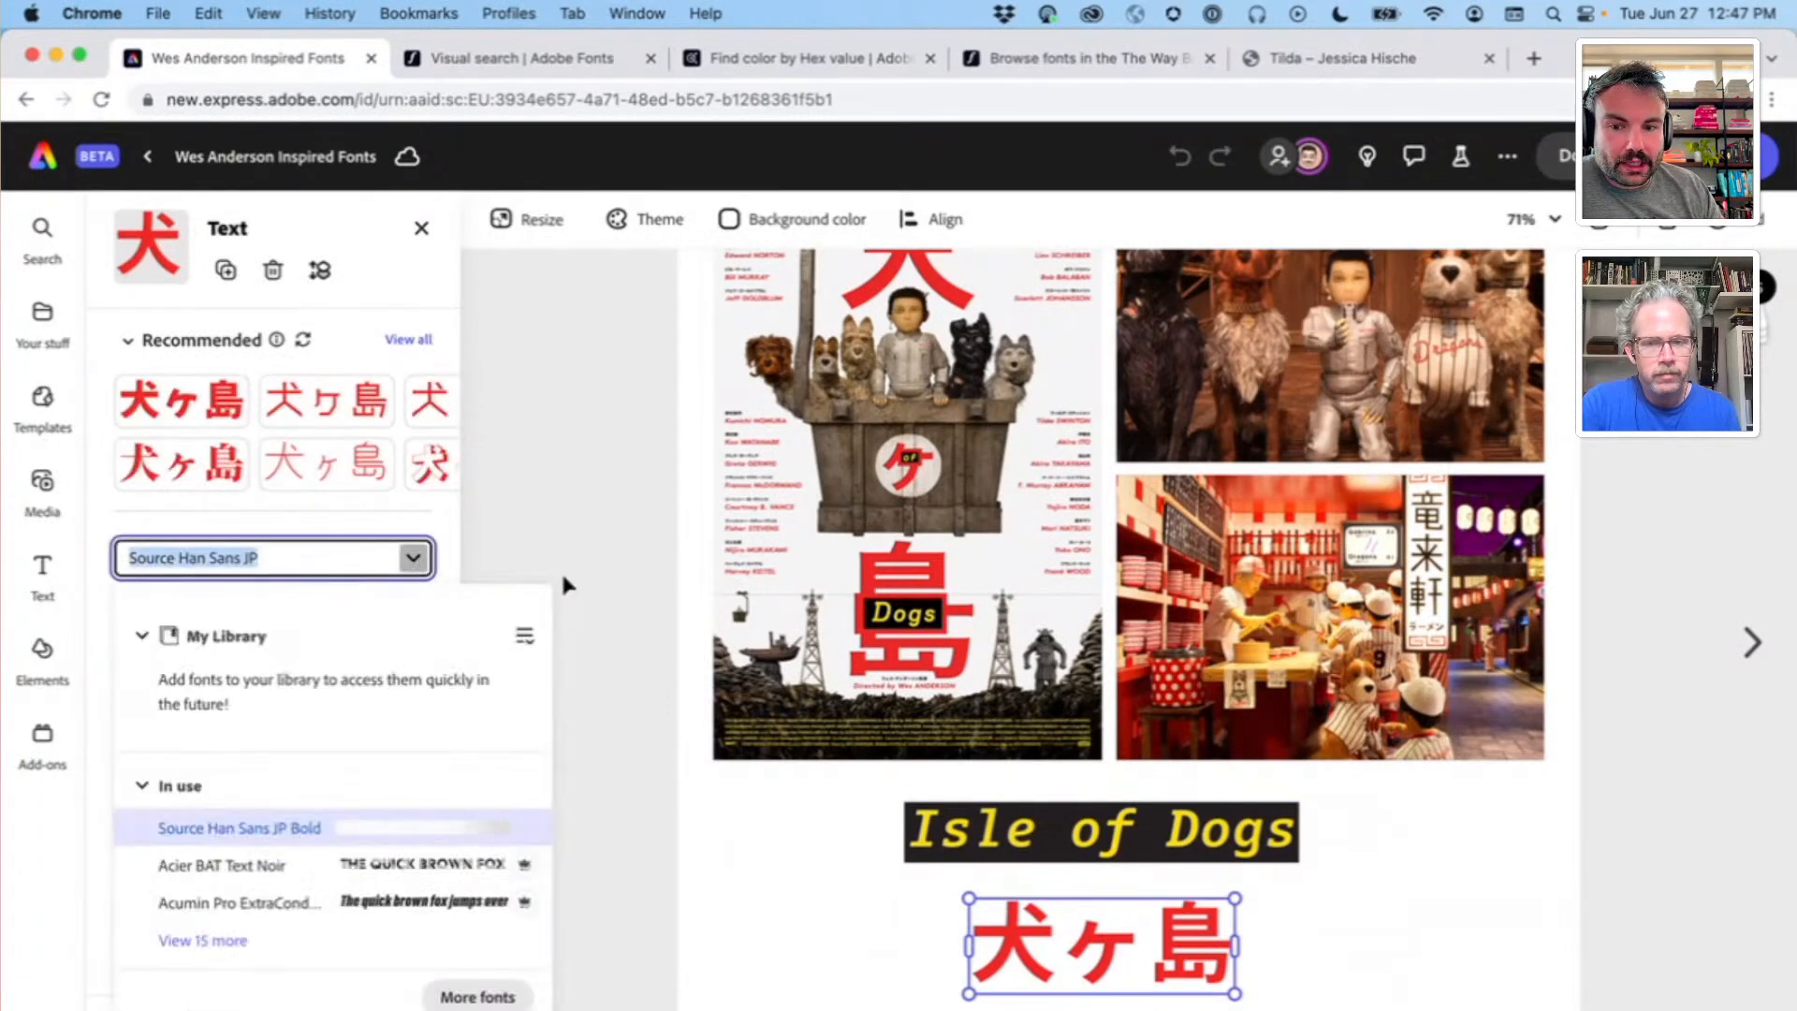
pyautogui.click(478, 996)
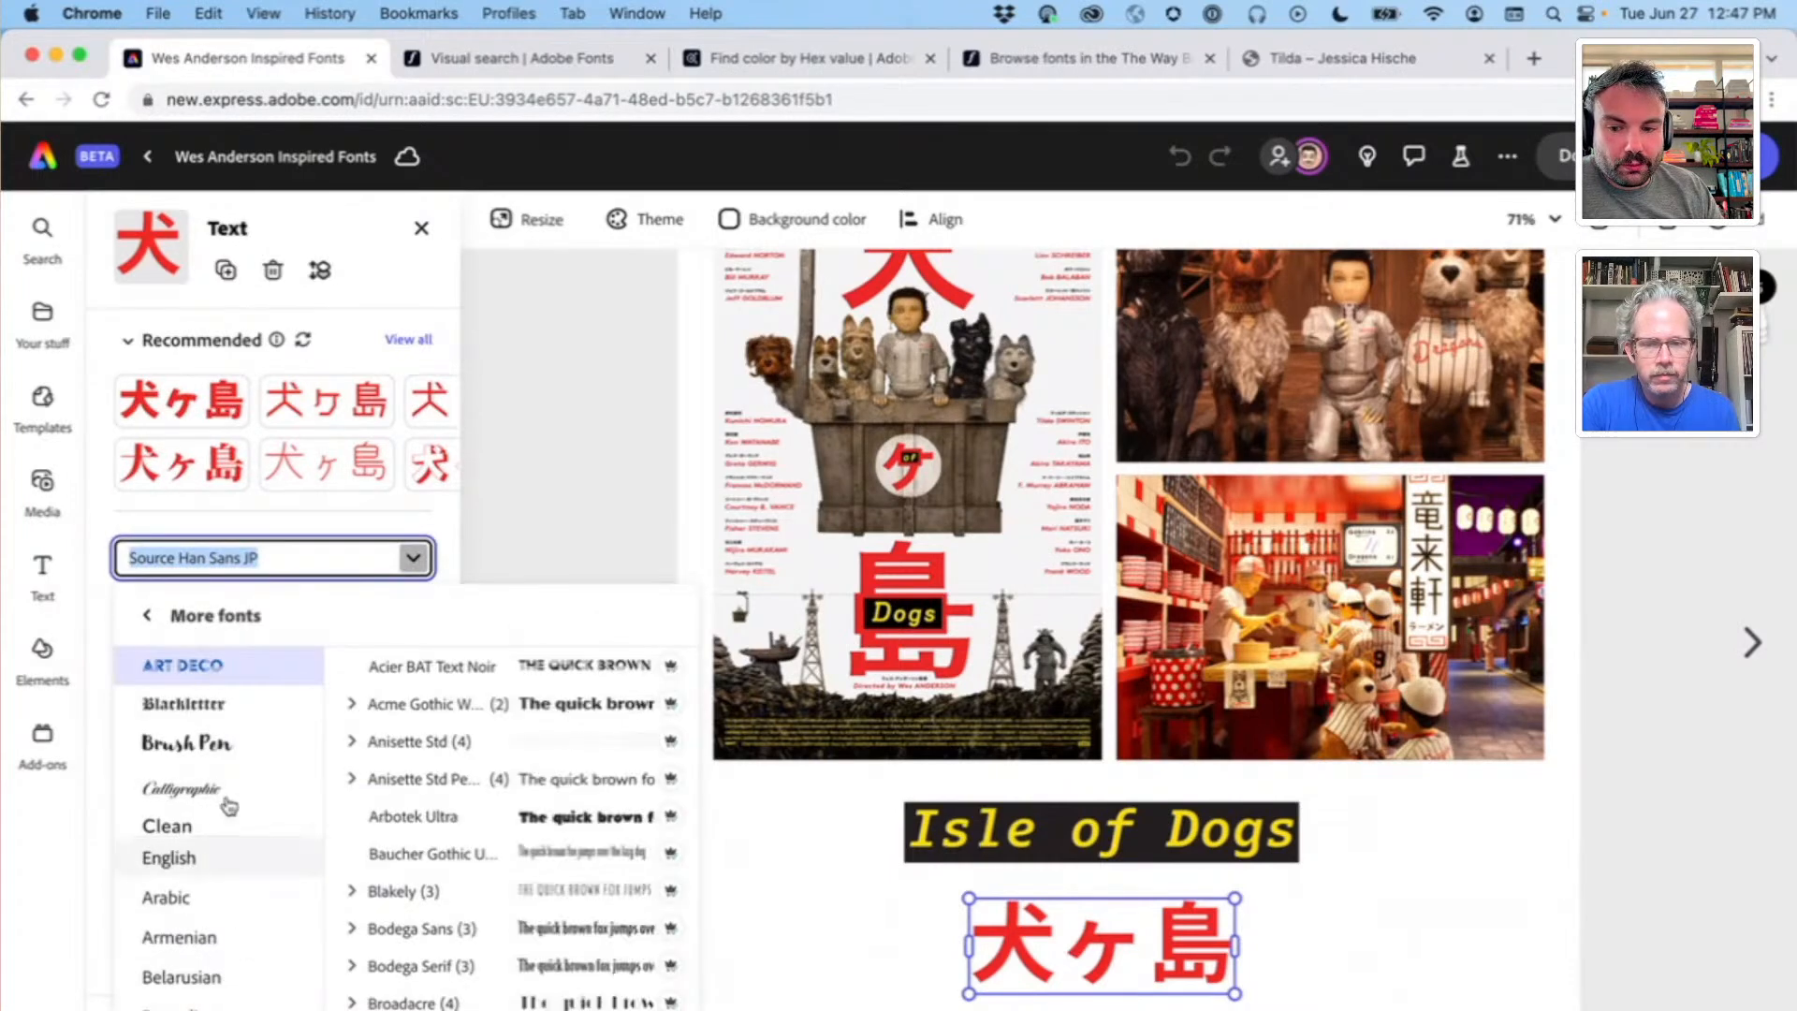
pyautogui.scroll(-5, 215, 889)
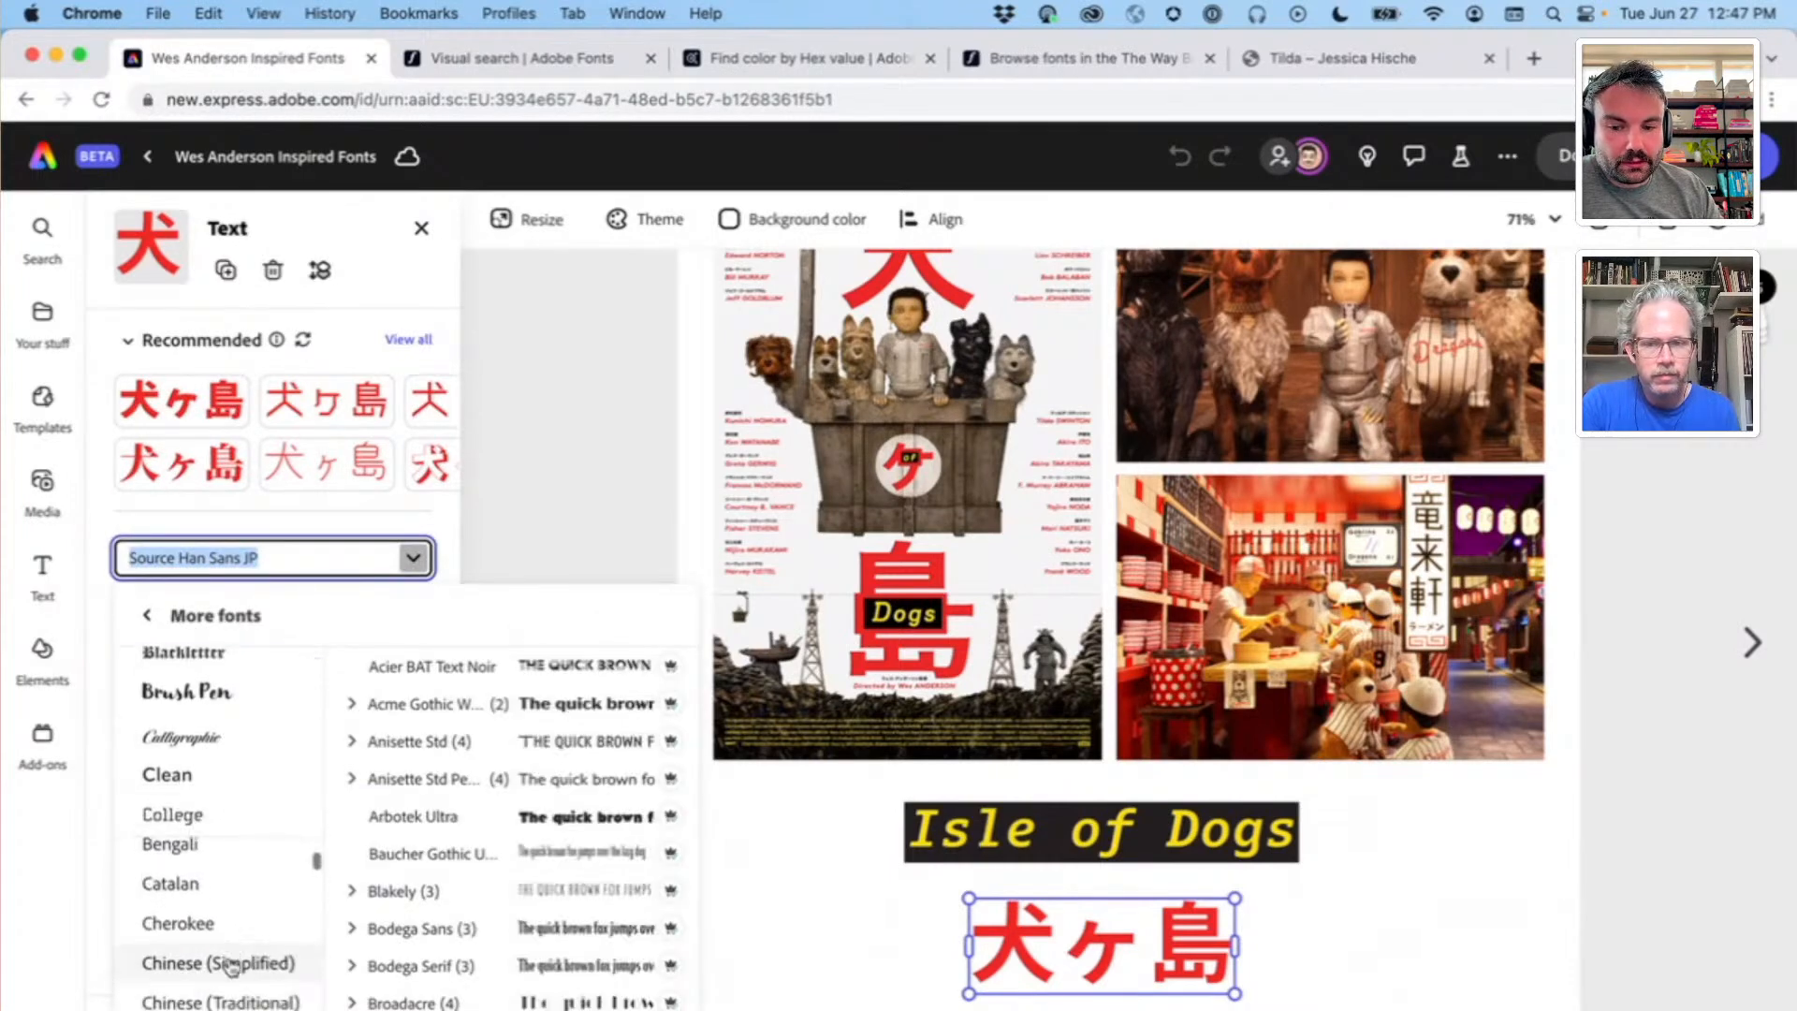
pyautogui.scroll(-4, 228, 962)
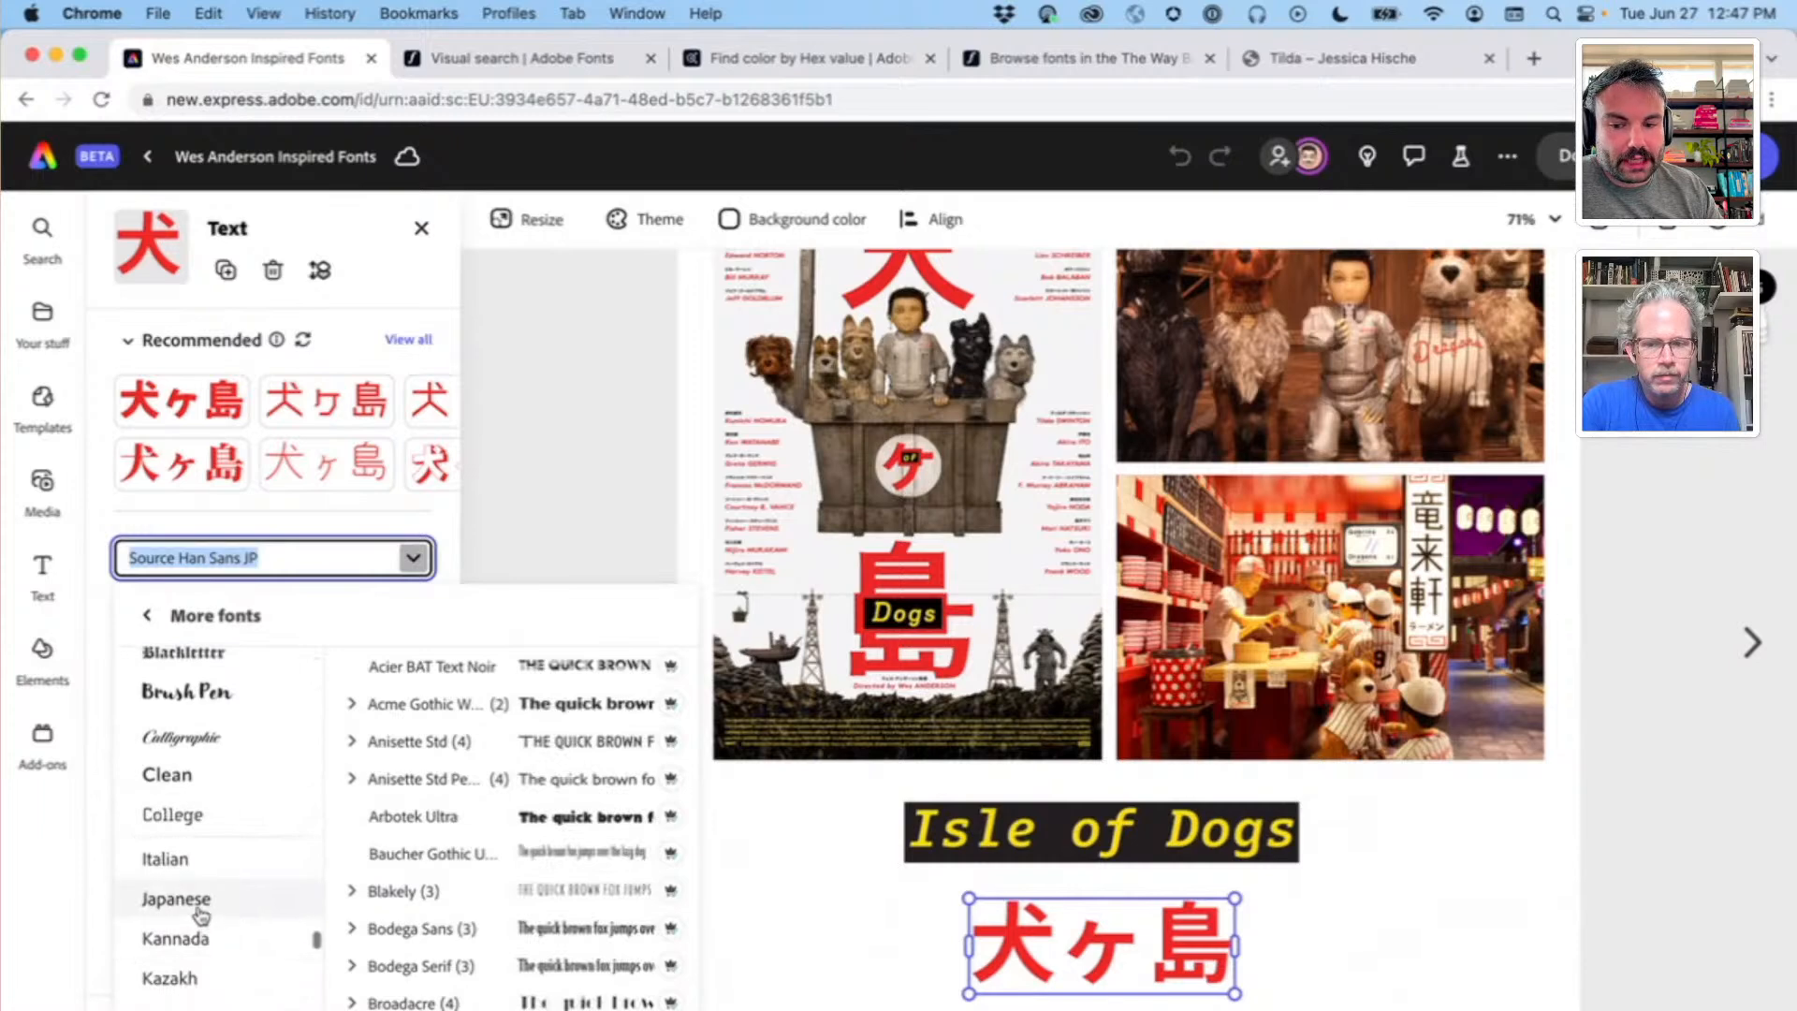
pyautogui.click(199, 910)
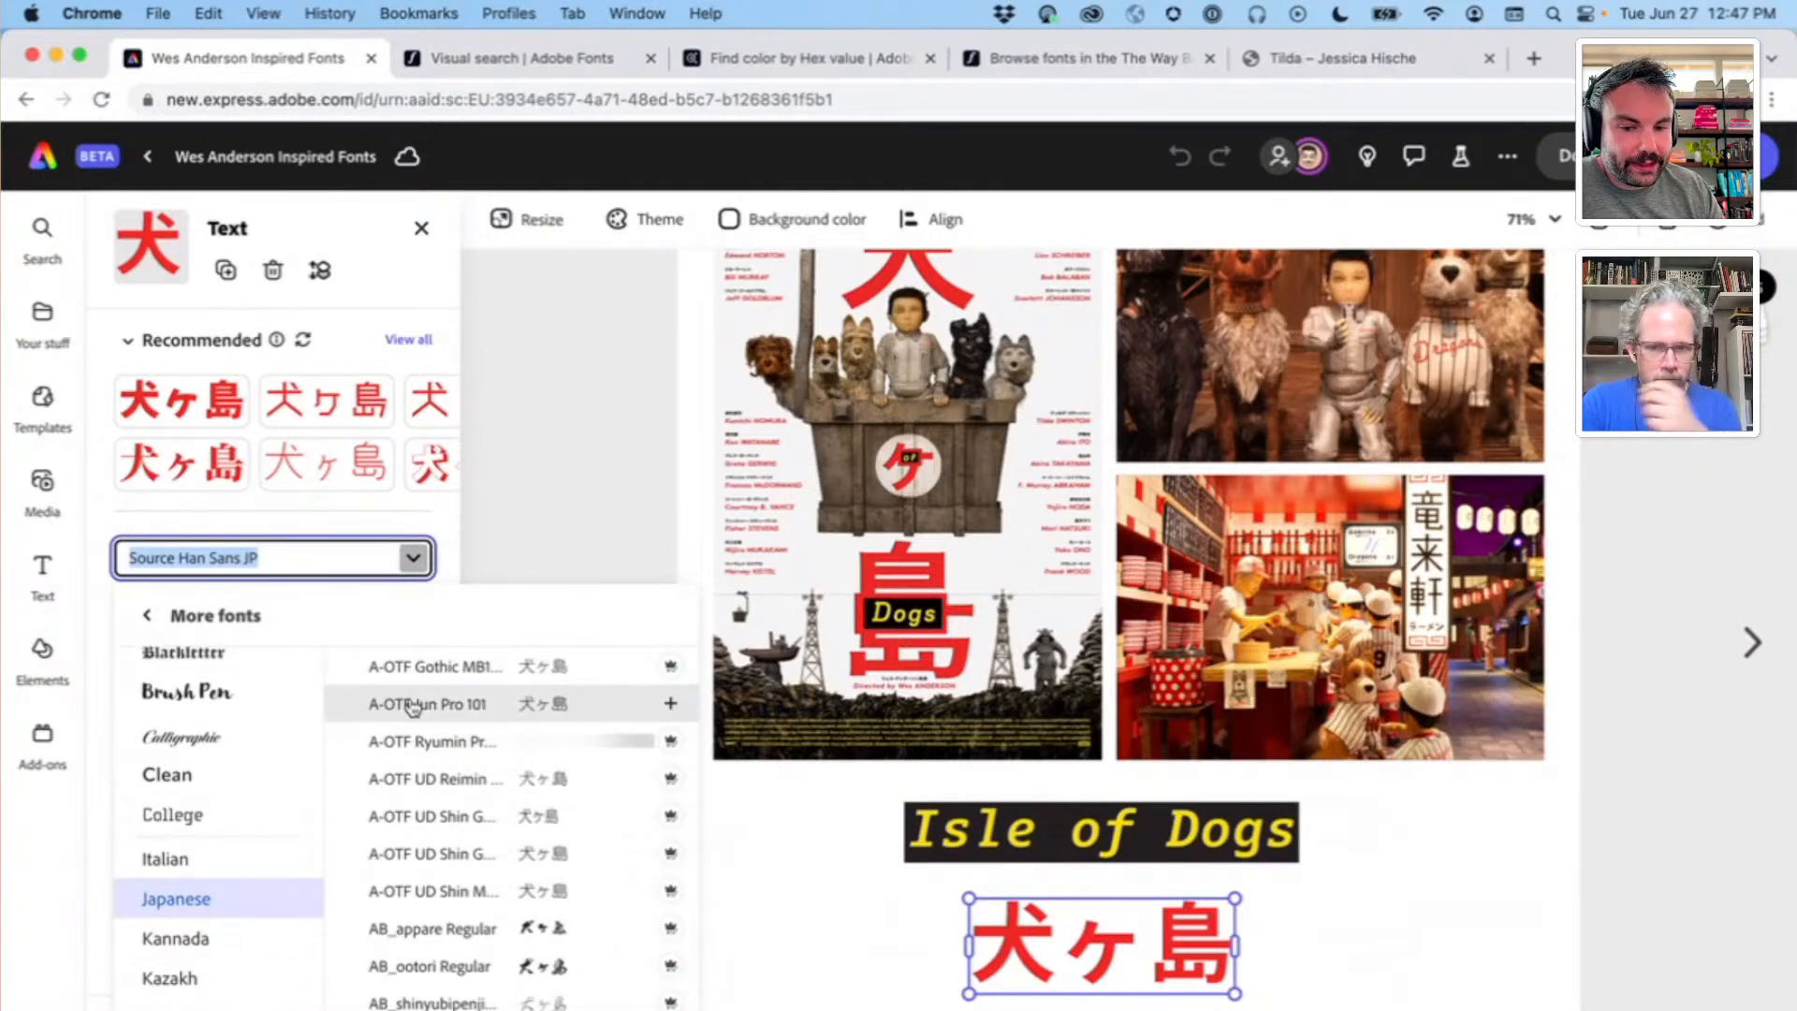
pyautogui.scroll(-5, 440, 739)
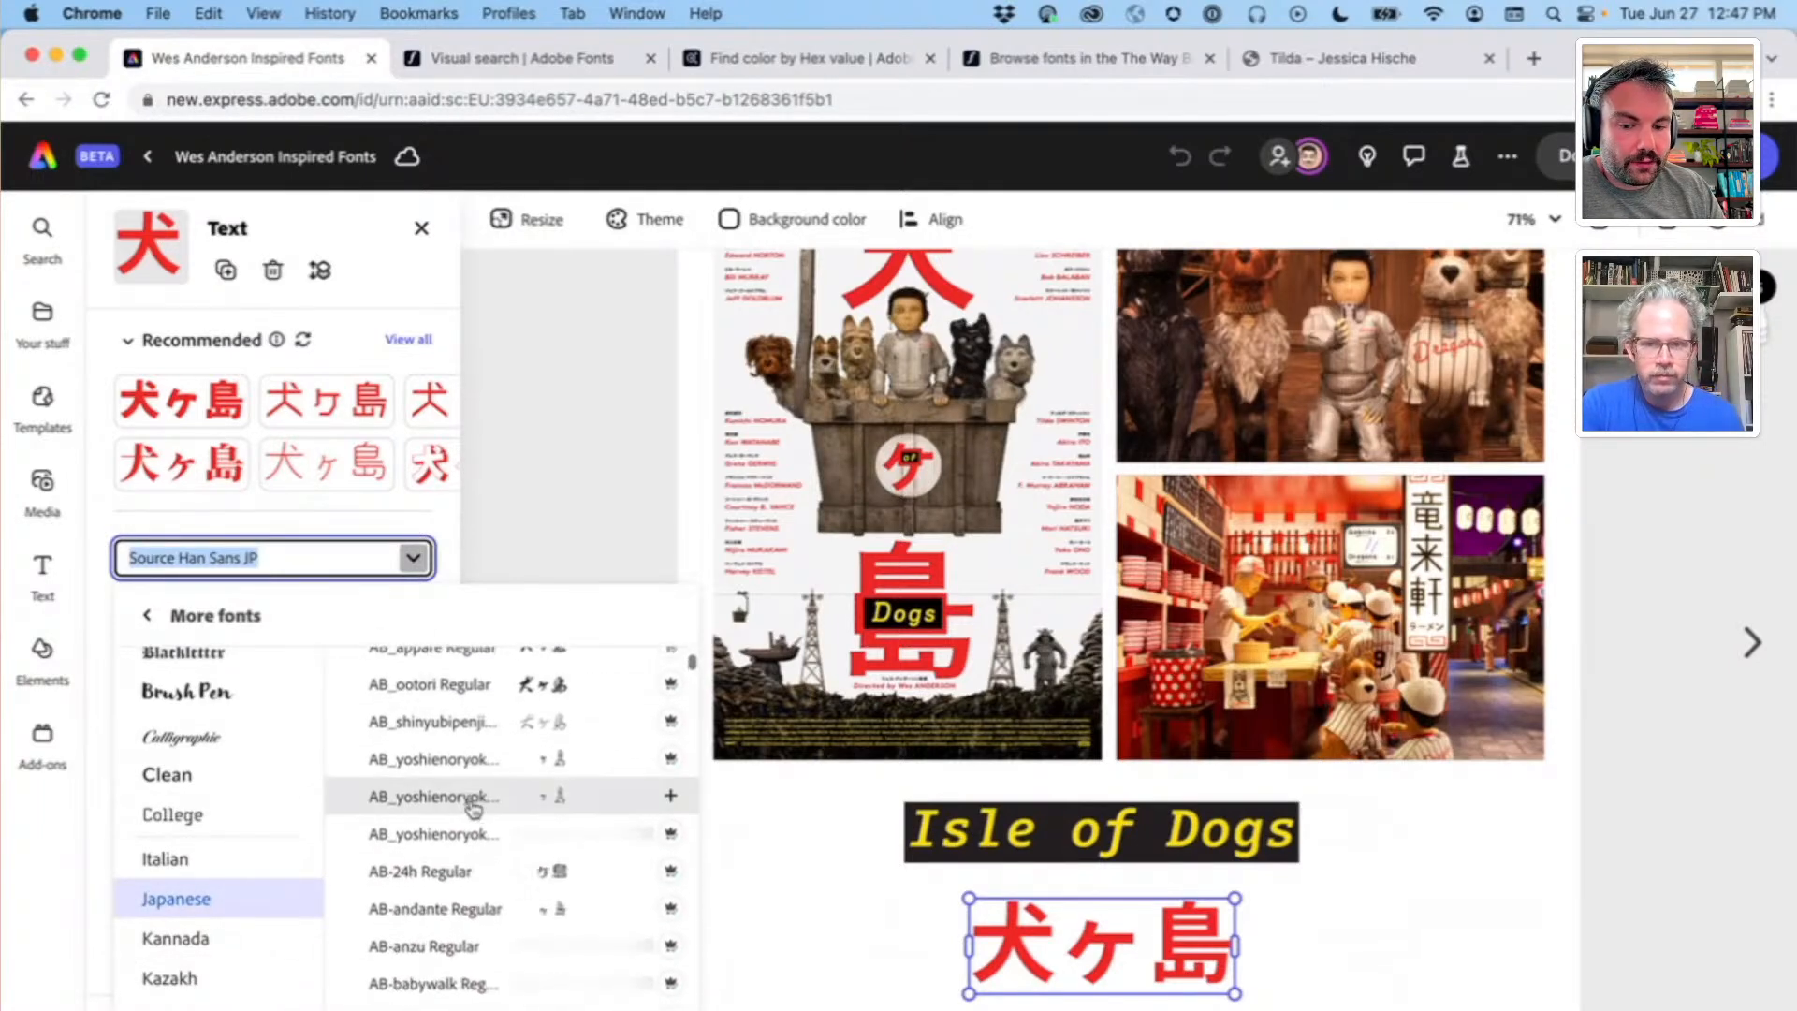
pyautogui.scroll(-1, 473, 807)
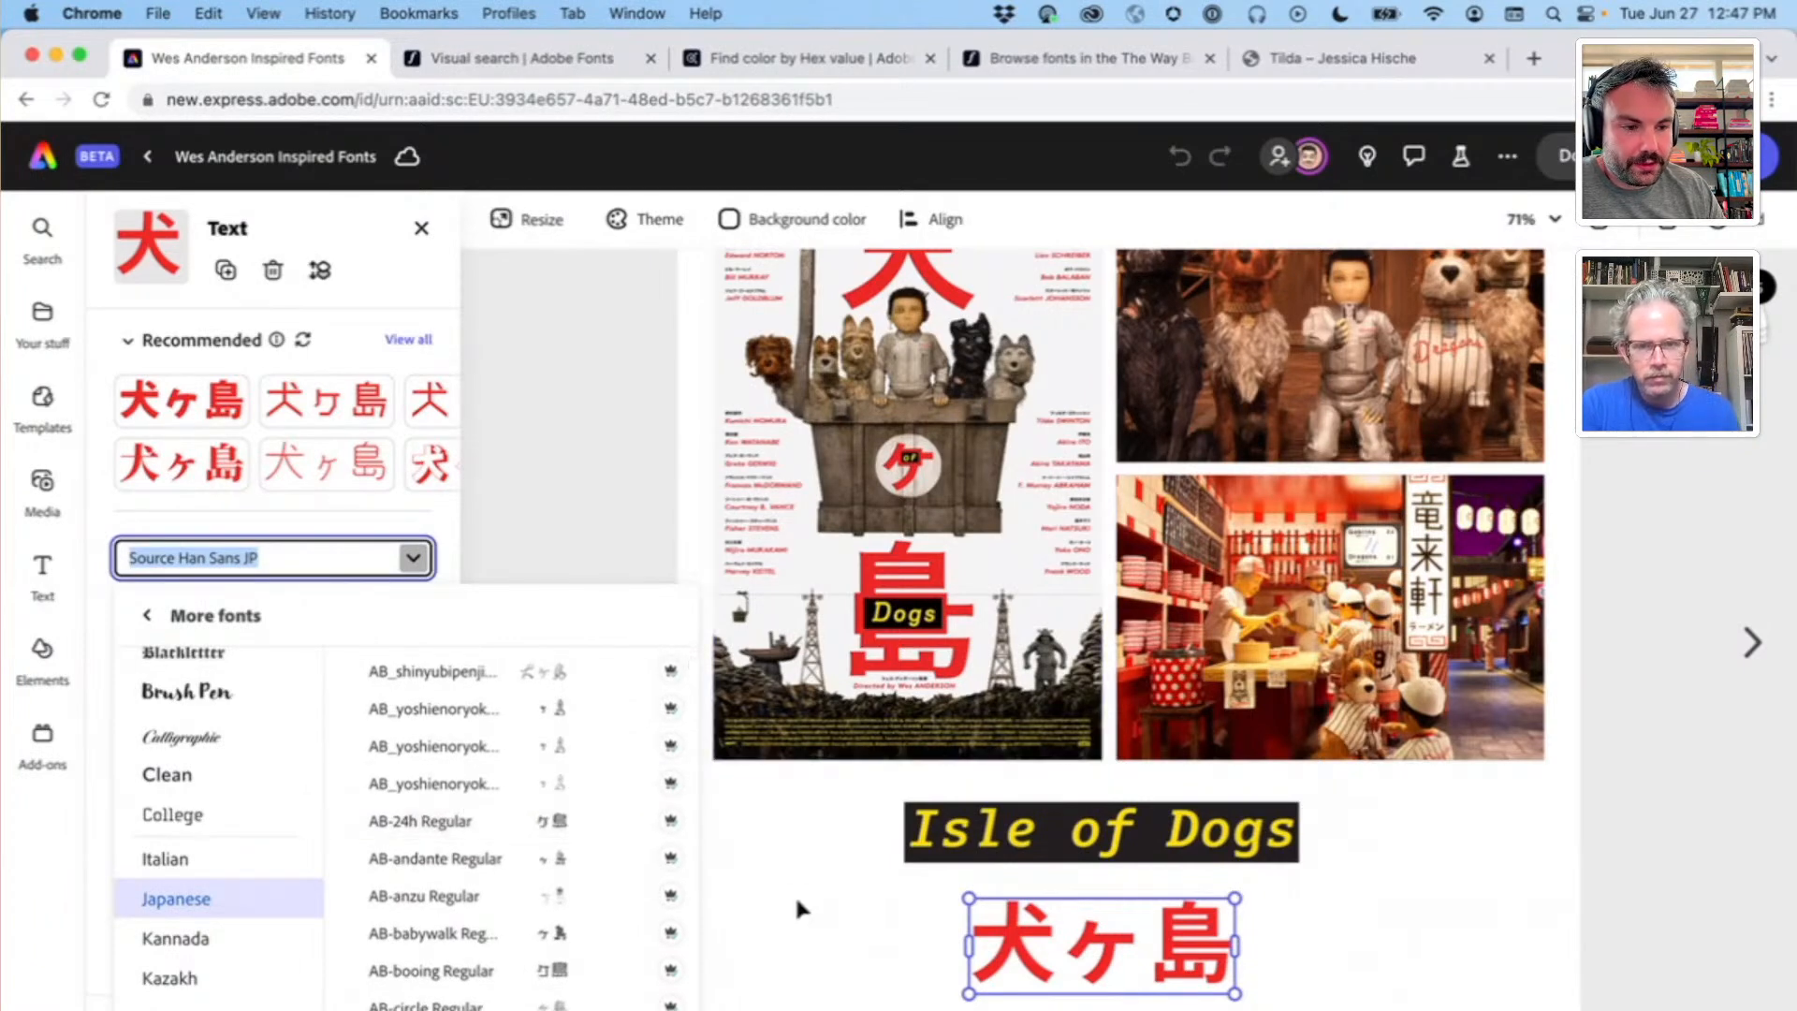
pyautogui.click(1407, 896)
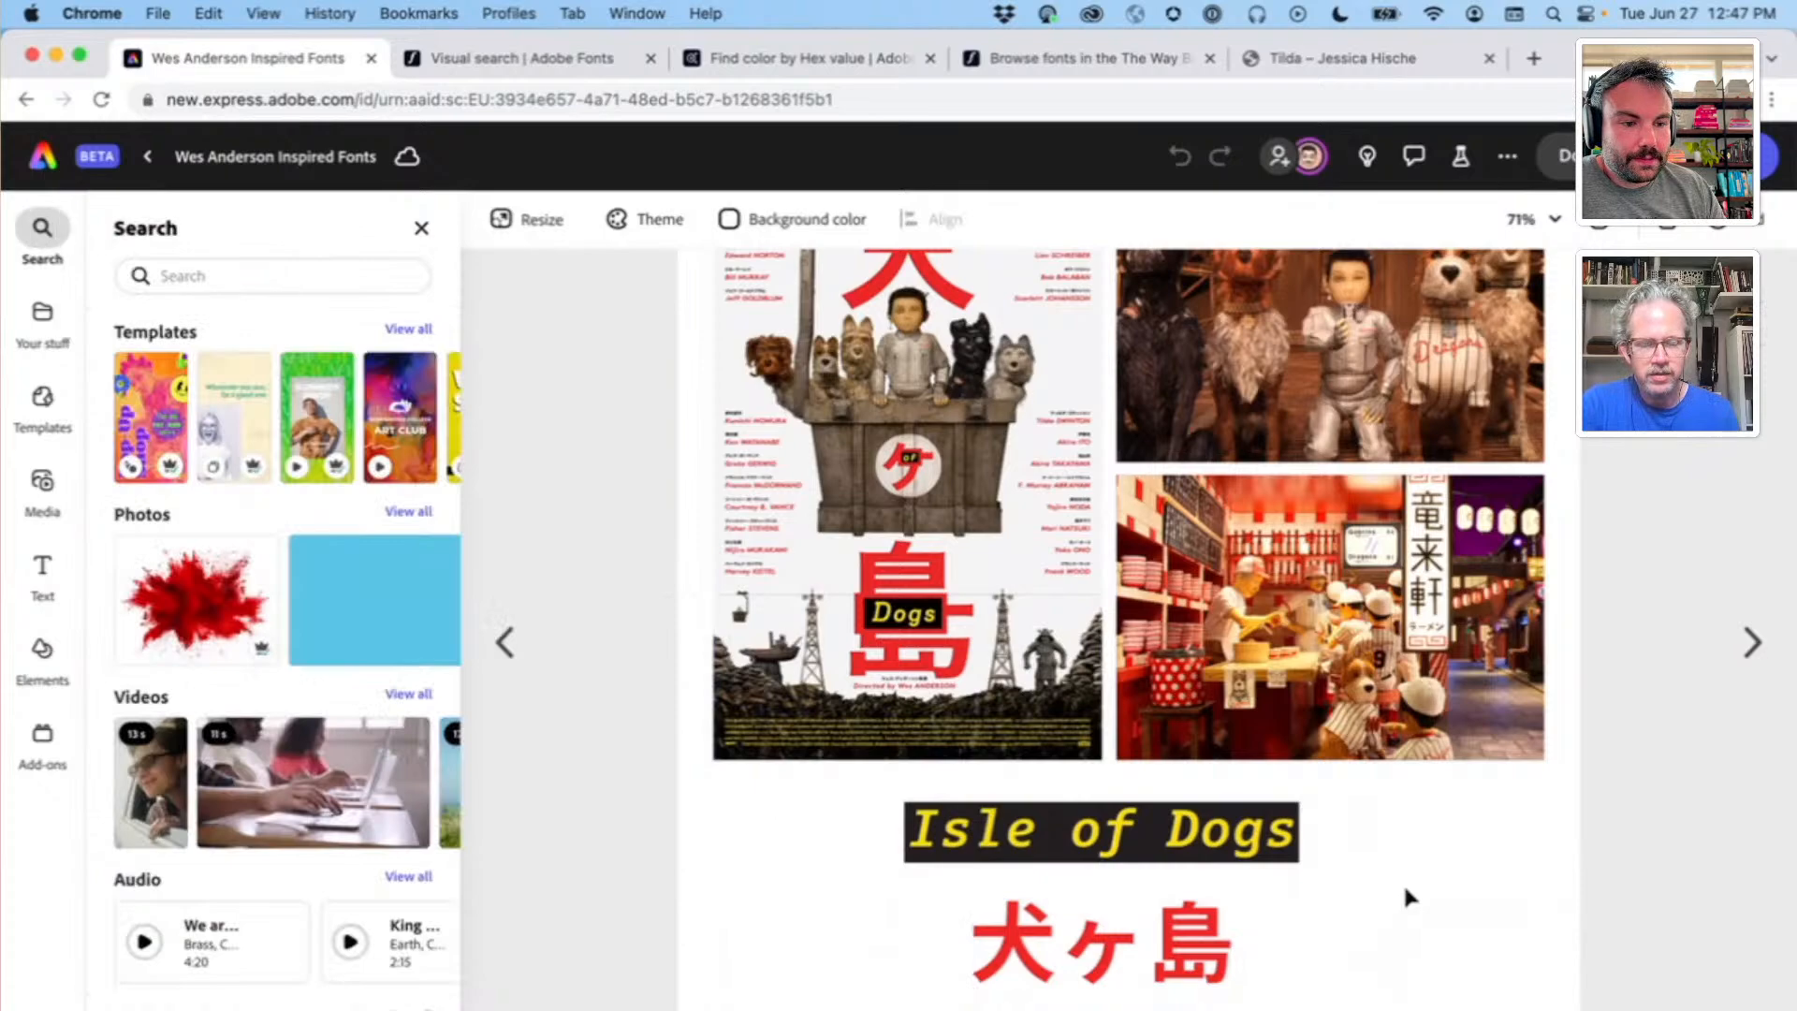
# Step: Examine the scoreboard and vertical sign lettering in the ramen shop still, and return to viewing the poster with both stills
pyautogui.scroll(1, 1402, 896)
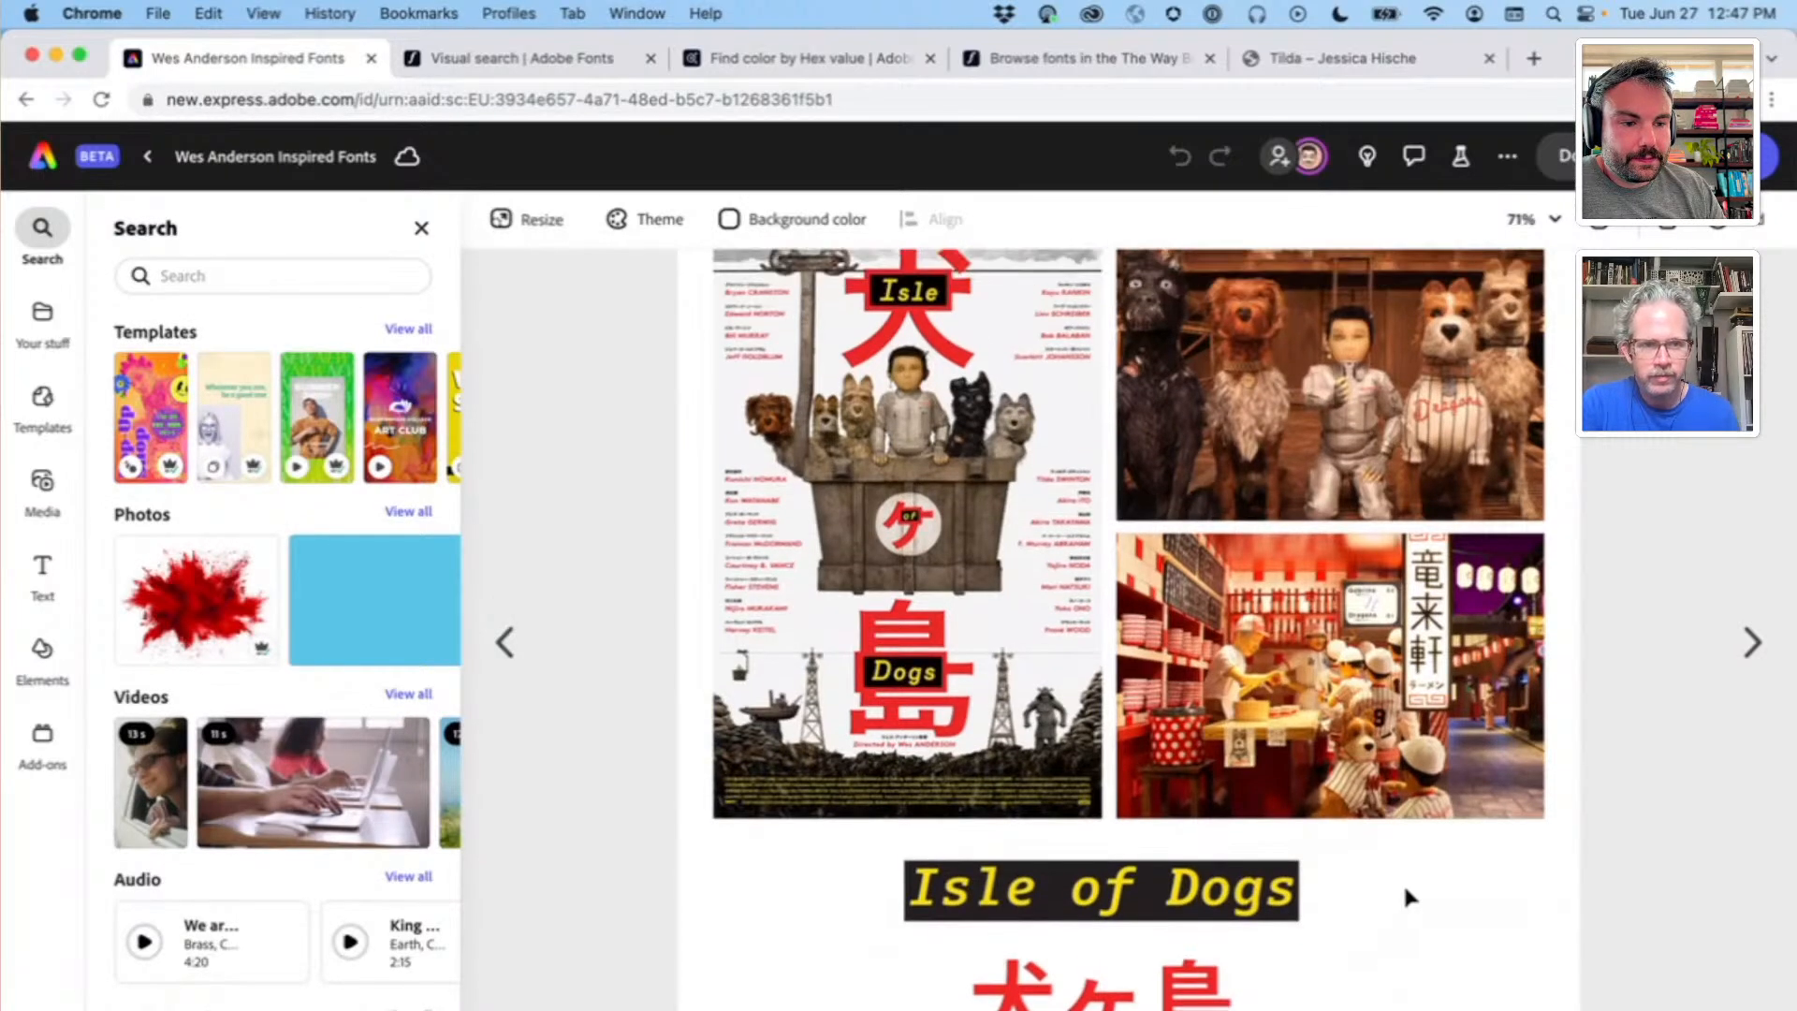
pyautogui.scroll(5, 1465, 633)
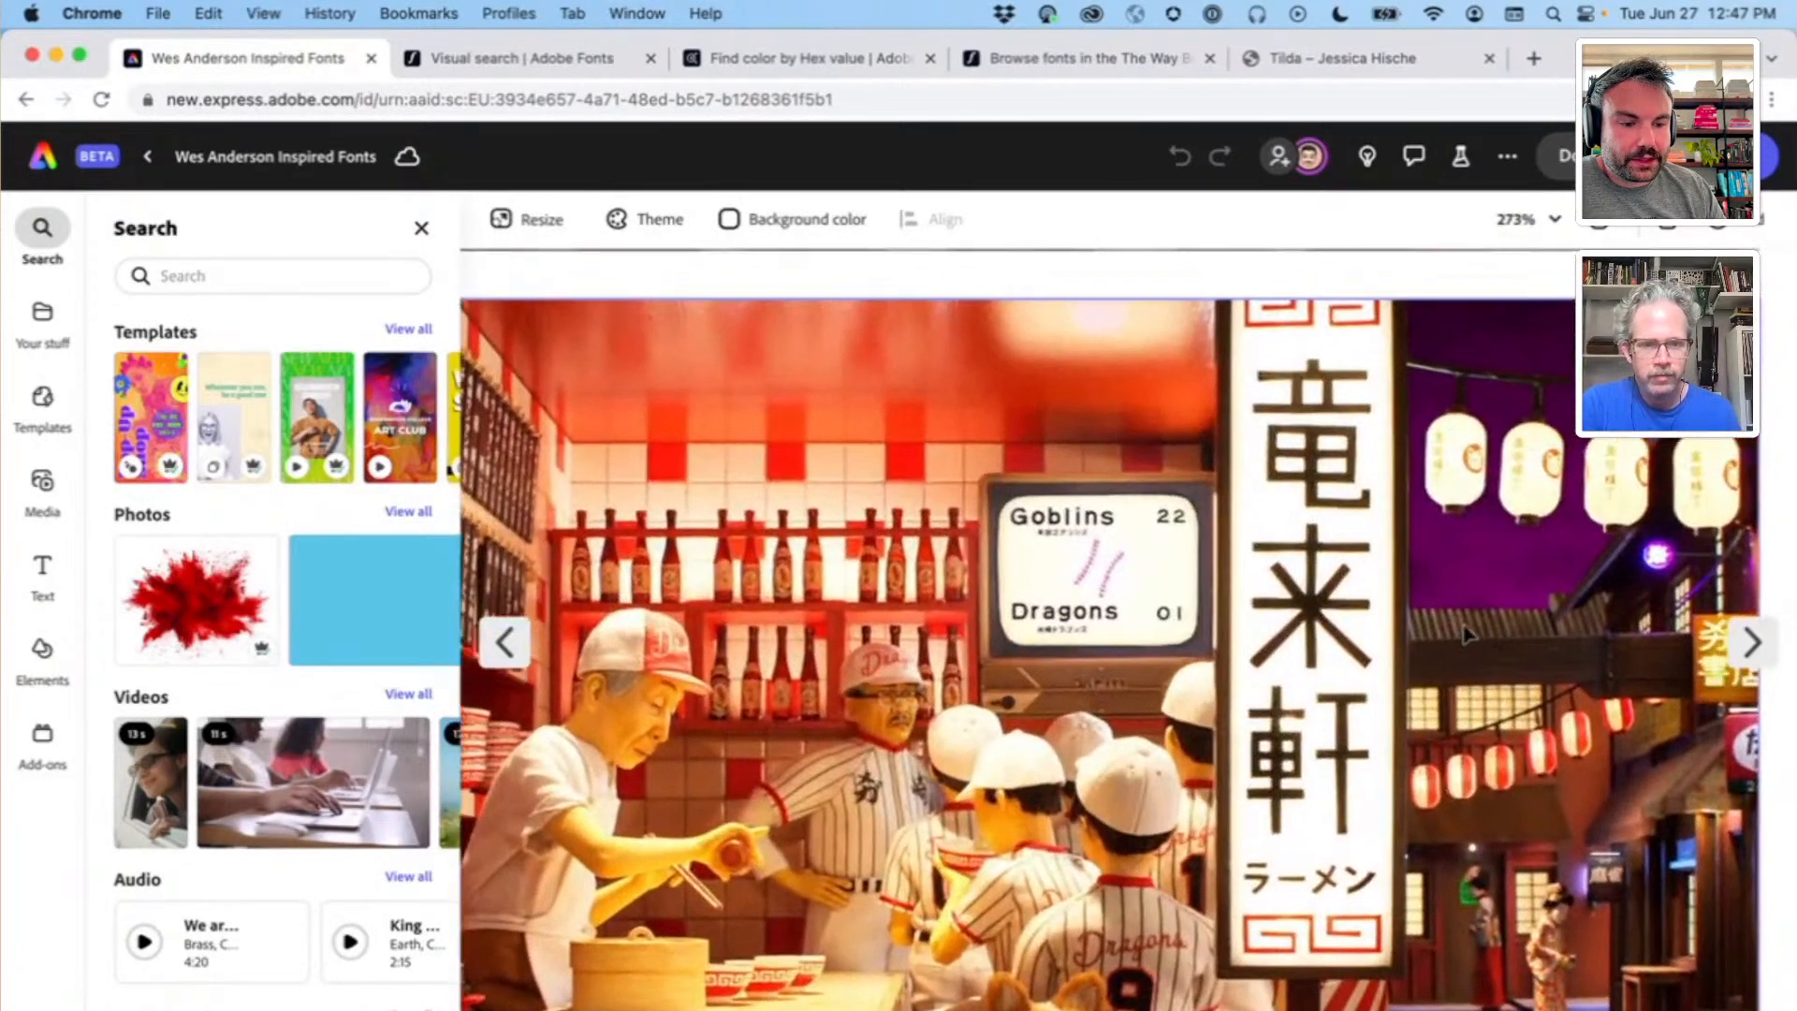
pyautogui.scroll(-3, 1465, 634)
pyautogui.scroll(3, 1466, 633)
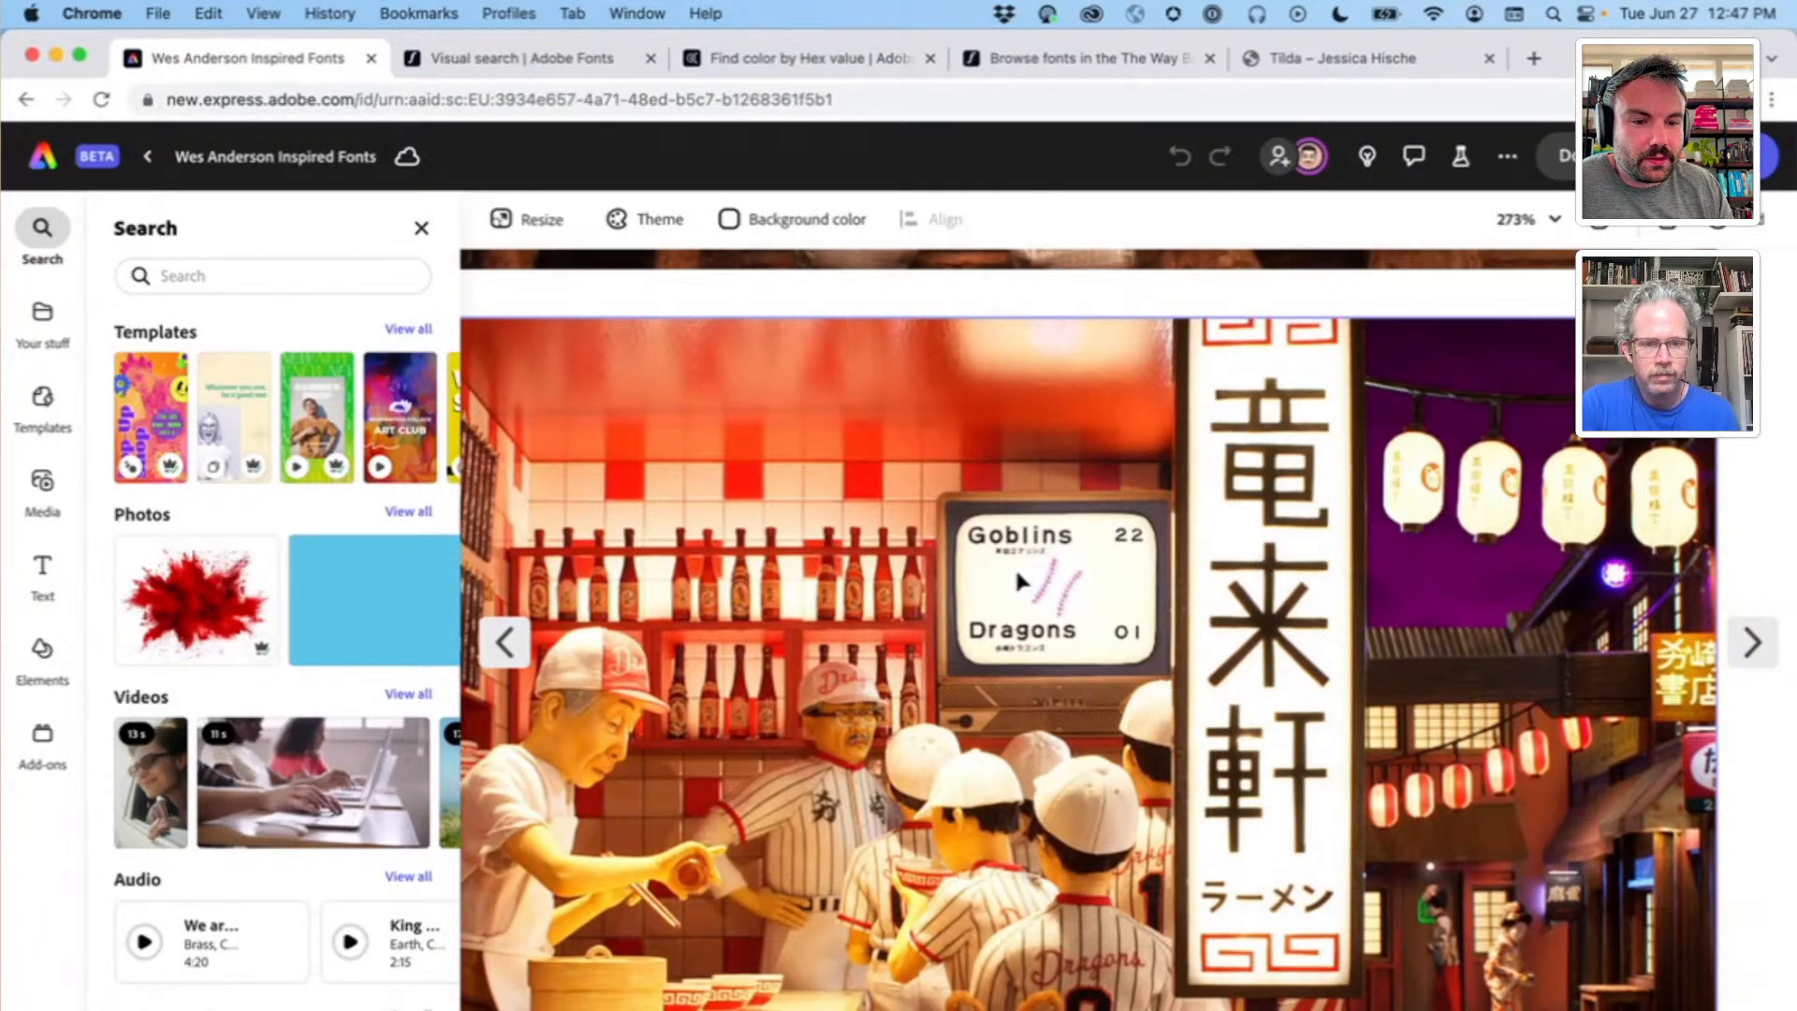
pyautogui.scroll(5, 1018, 541)
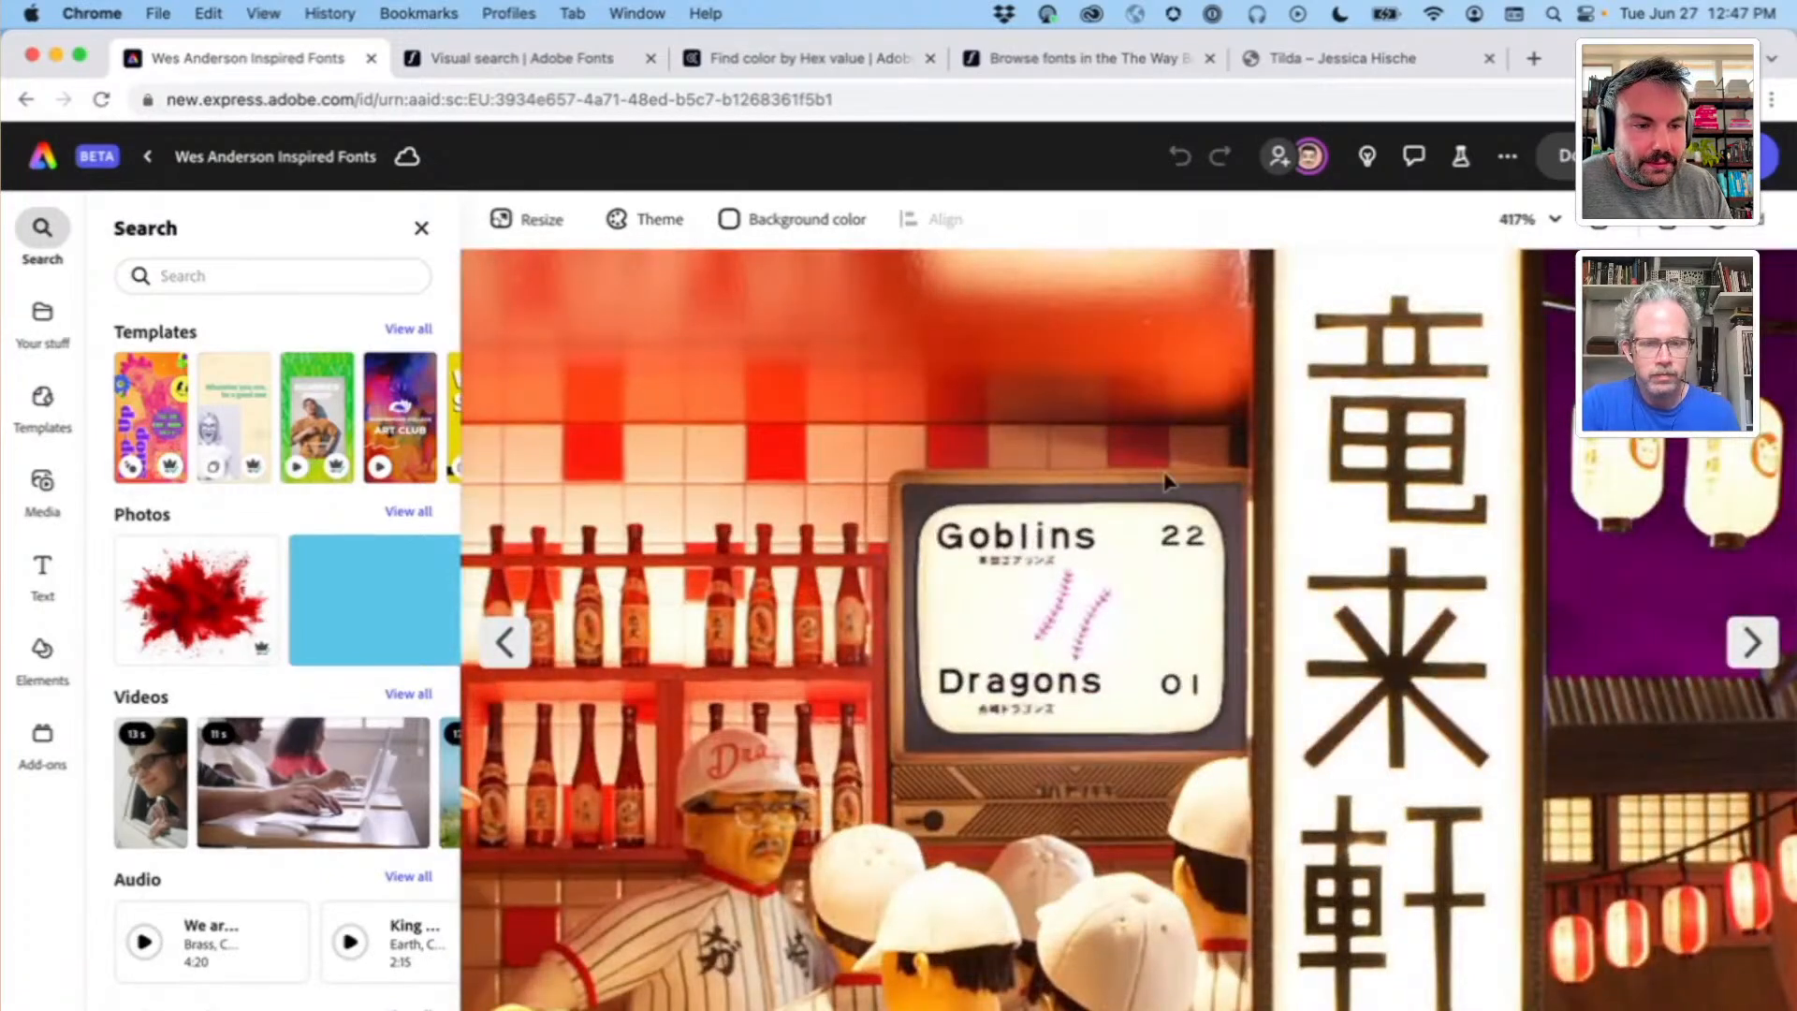
pyautogui.scroll(-6, 1165, 480)
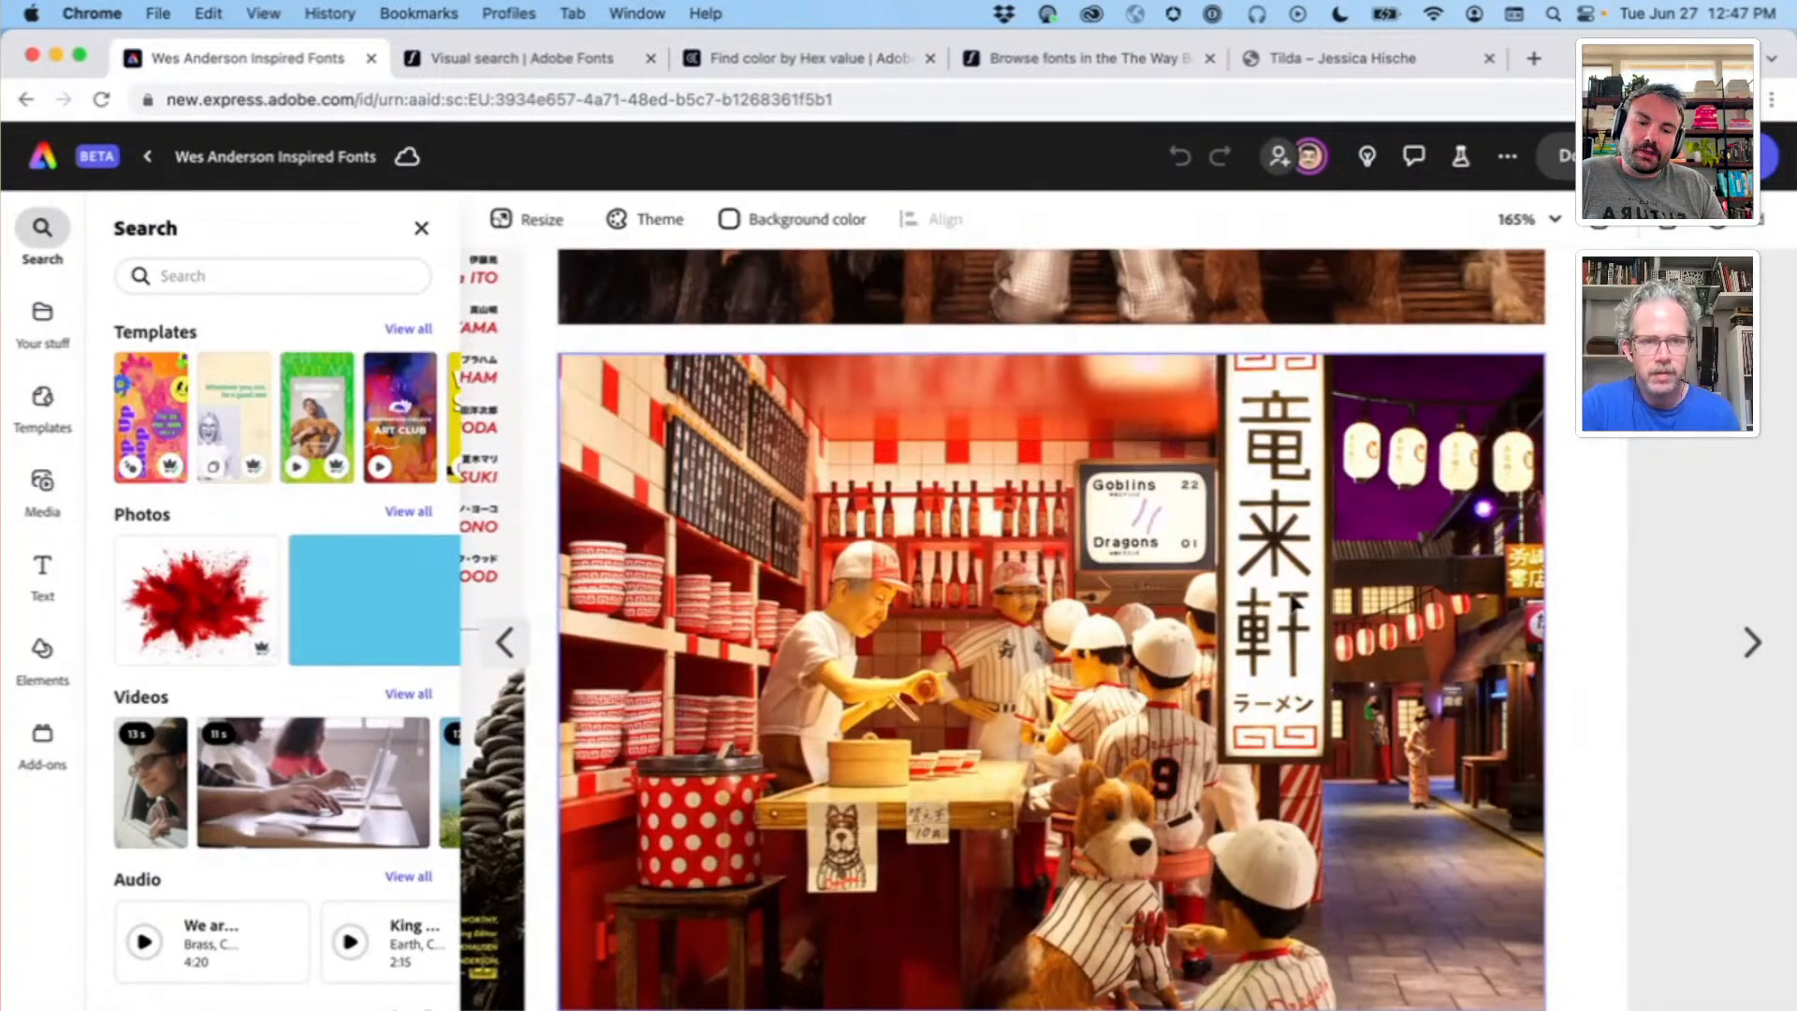
pyautogui.hscroll(-2, 1296, 604)
pyautogui.scroll(1, 1295, 604)
pyautogui.scroll(-1, 1295, 603)
pyautogui.scroll(-6, 1287, 587)
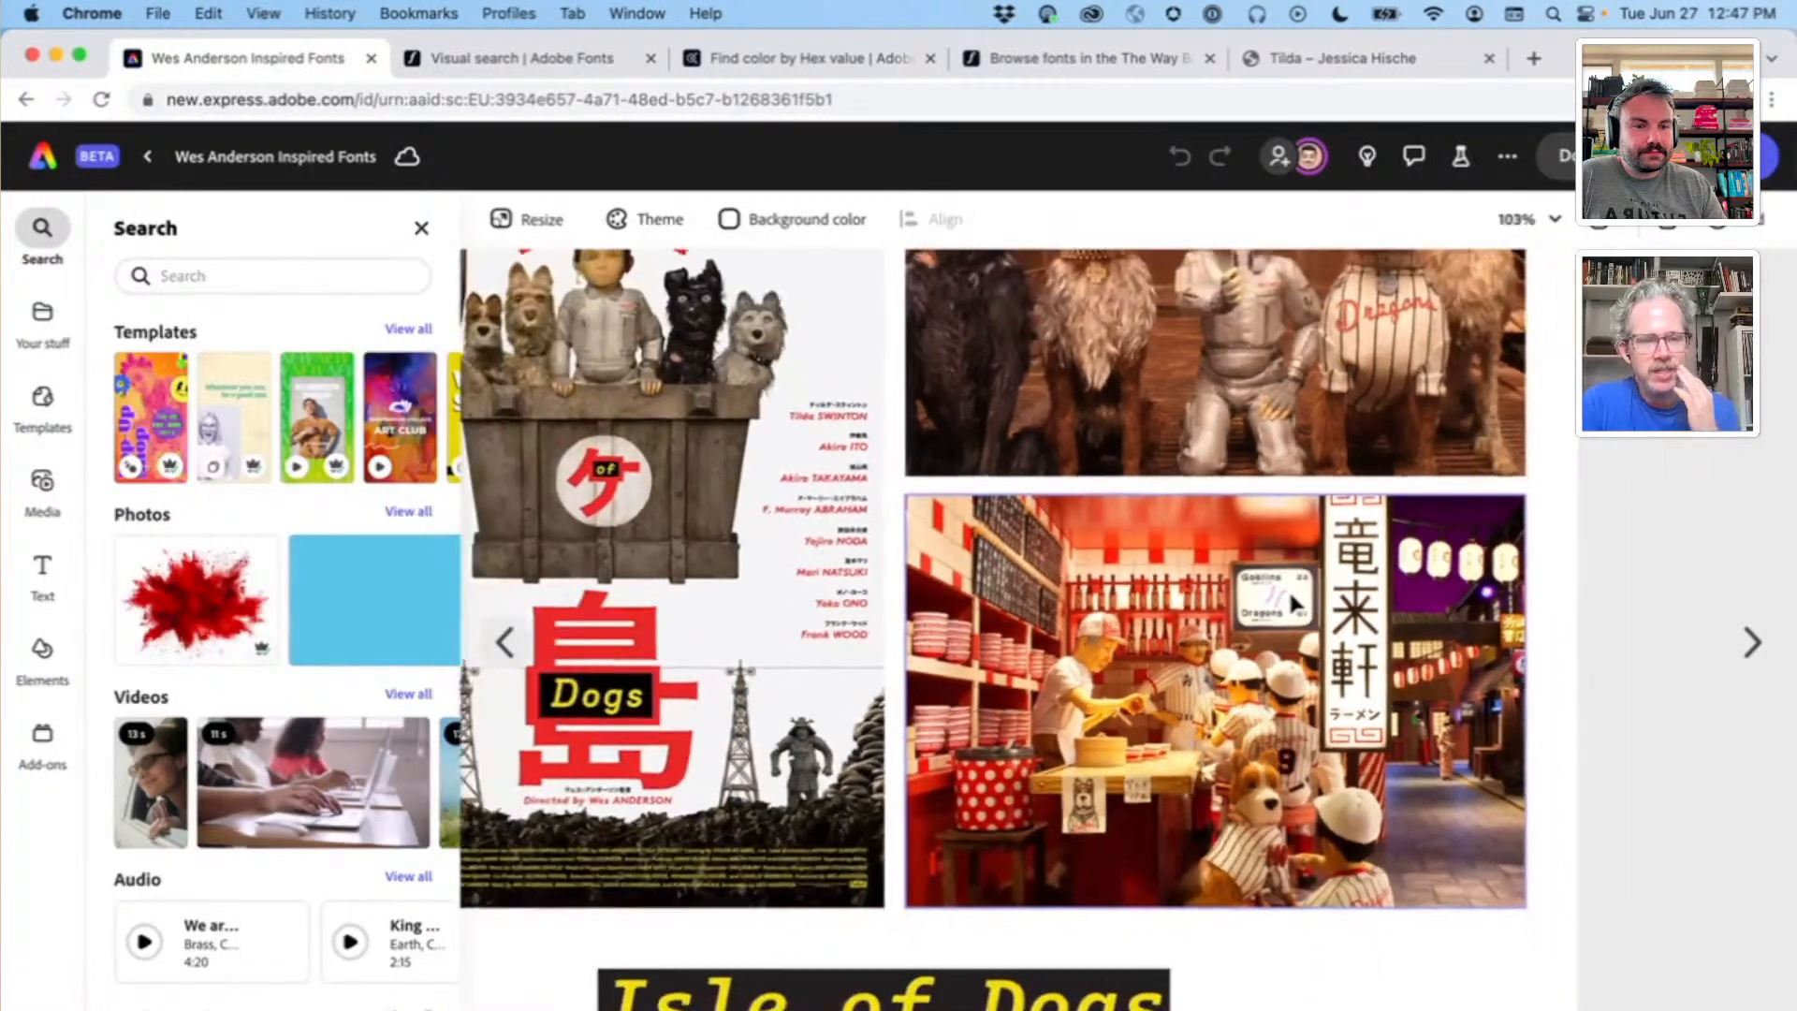
pyautogui.scroll(-1, 1647, 475)
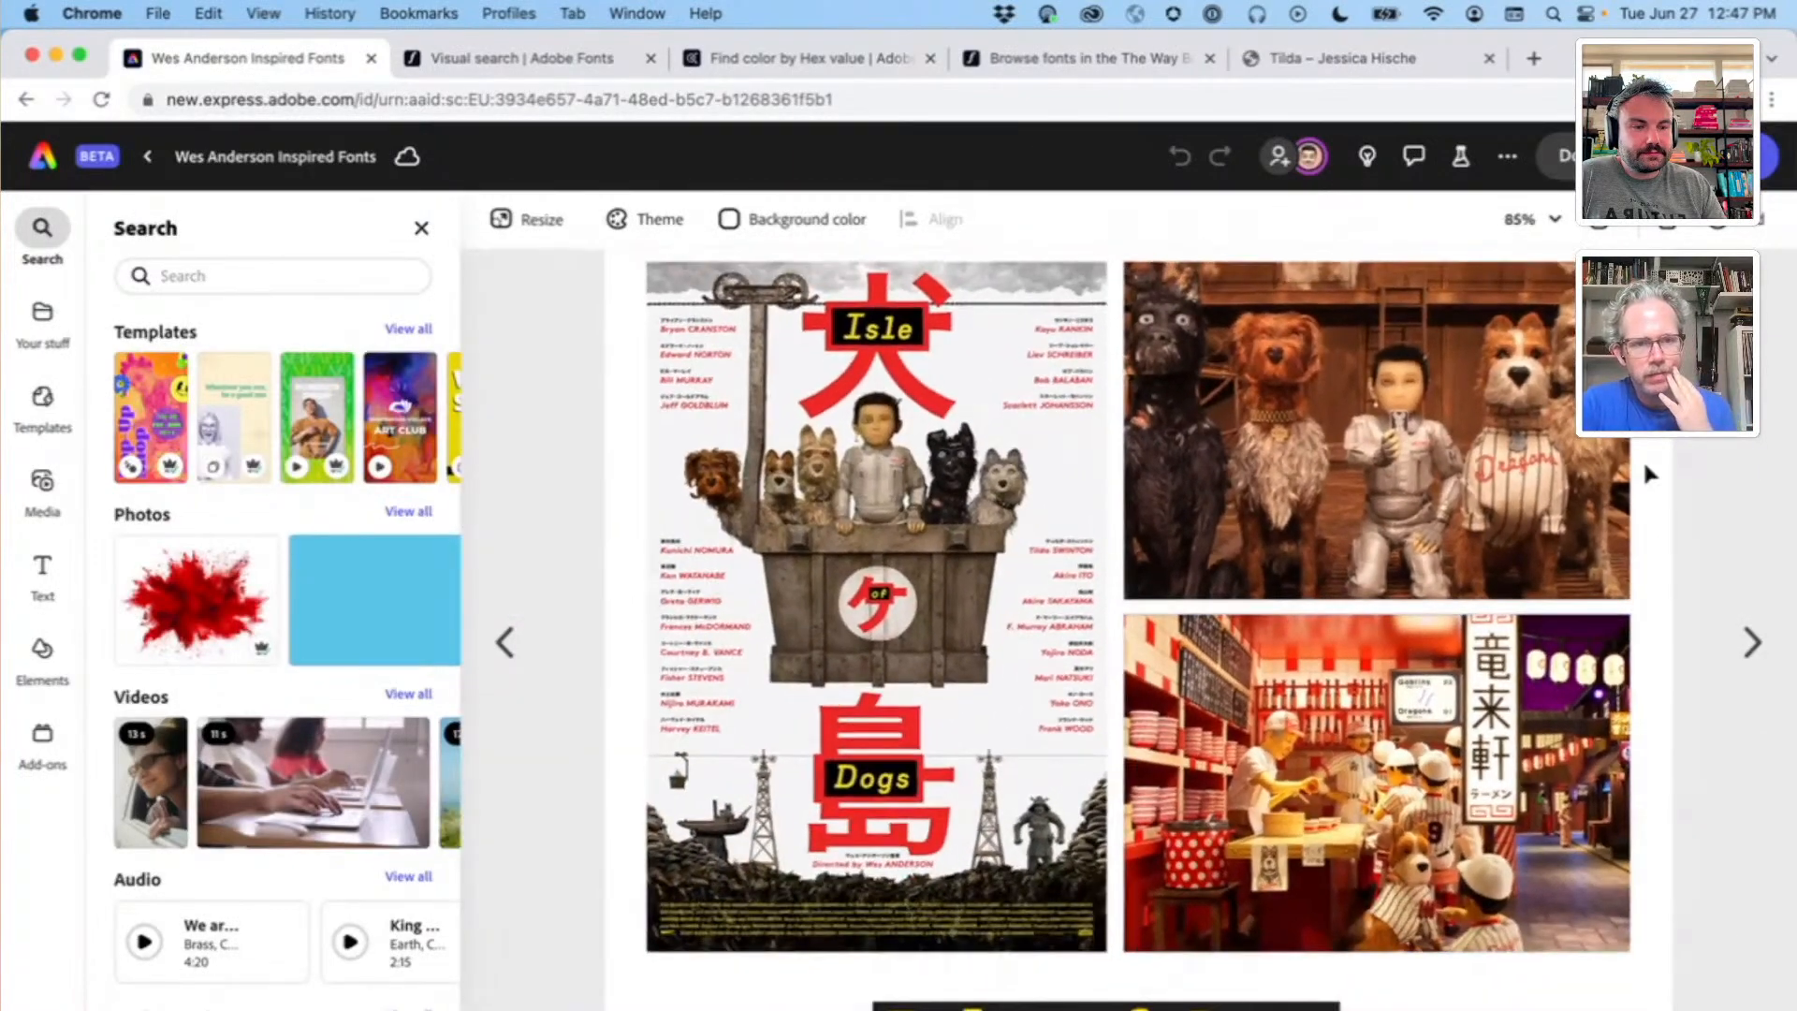
pyautogui.scroll(1, 1647, 474)
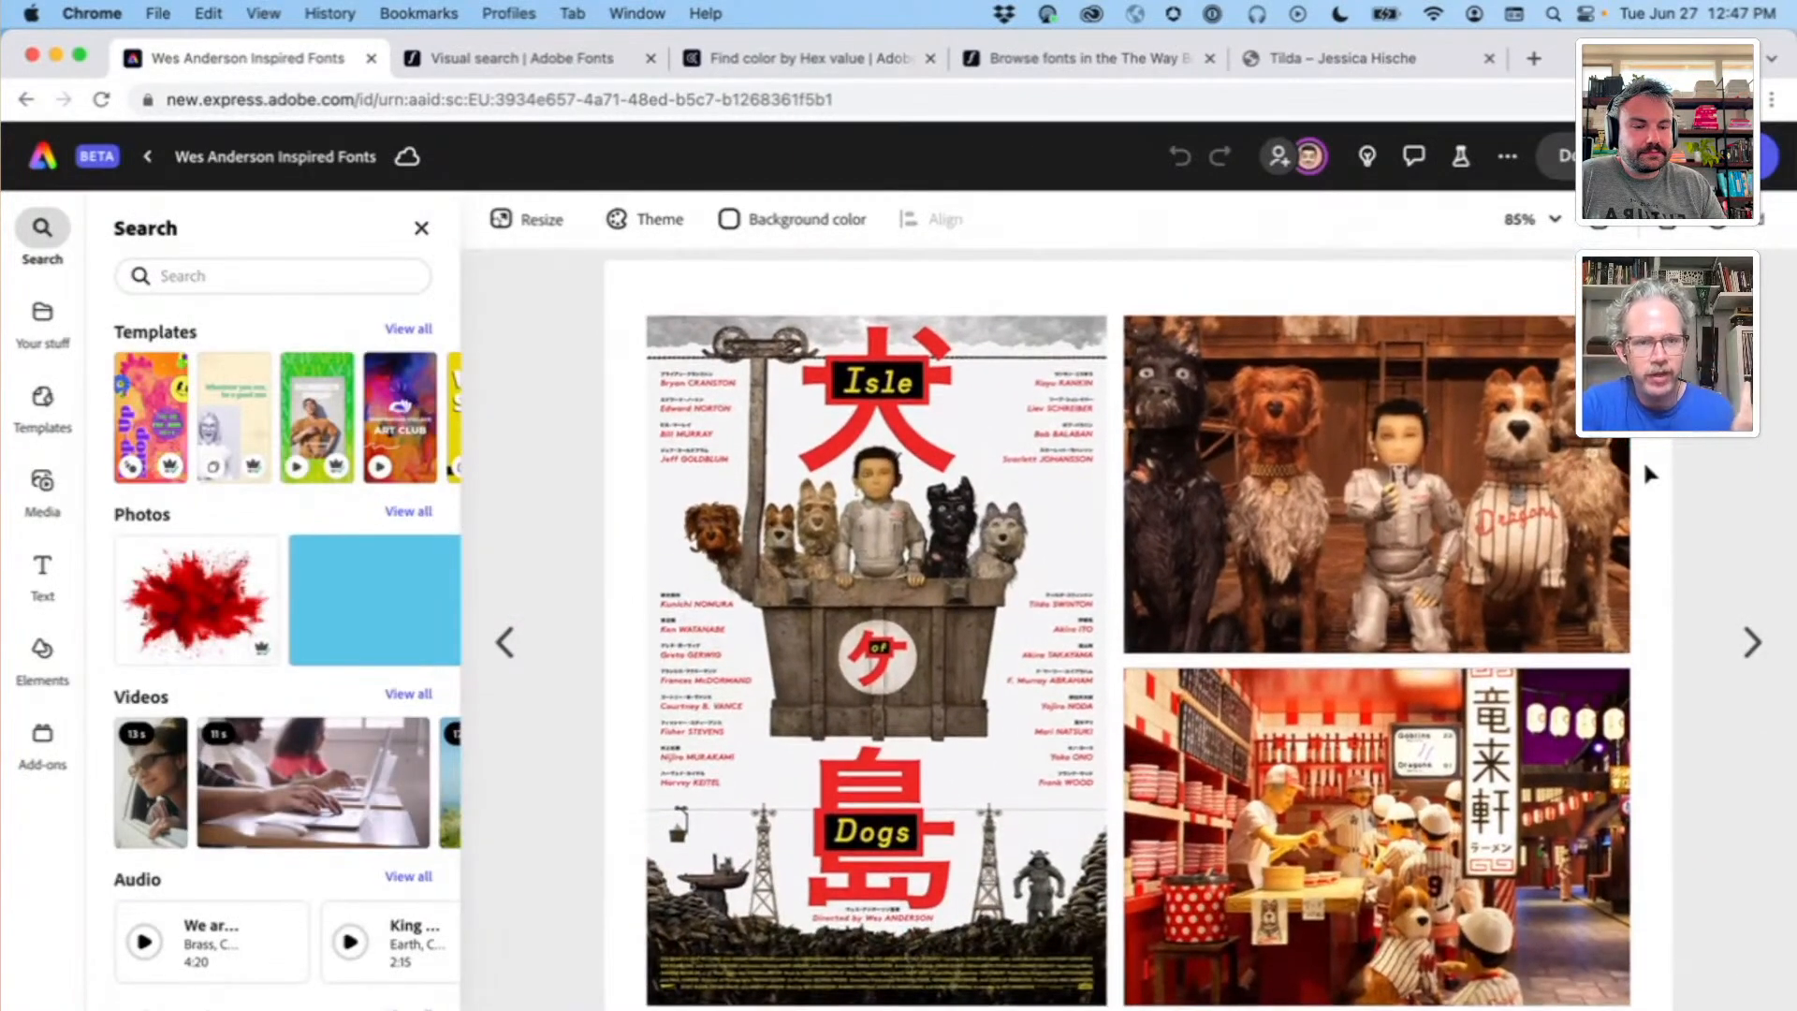
pyautogui.scroll(-1, 1647, 472)
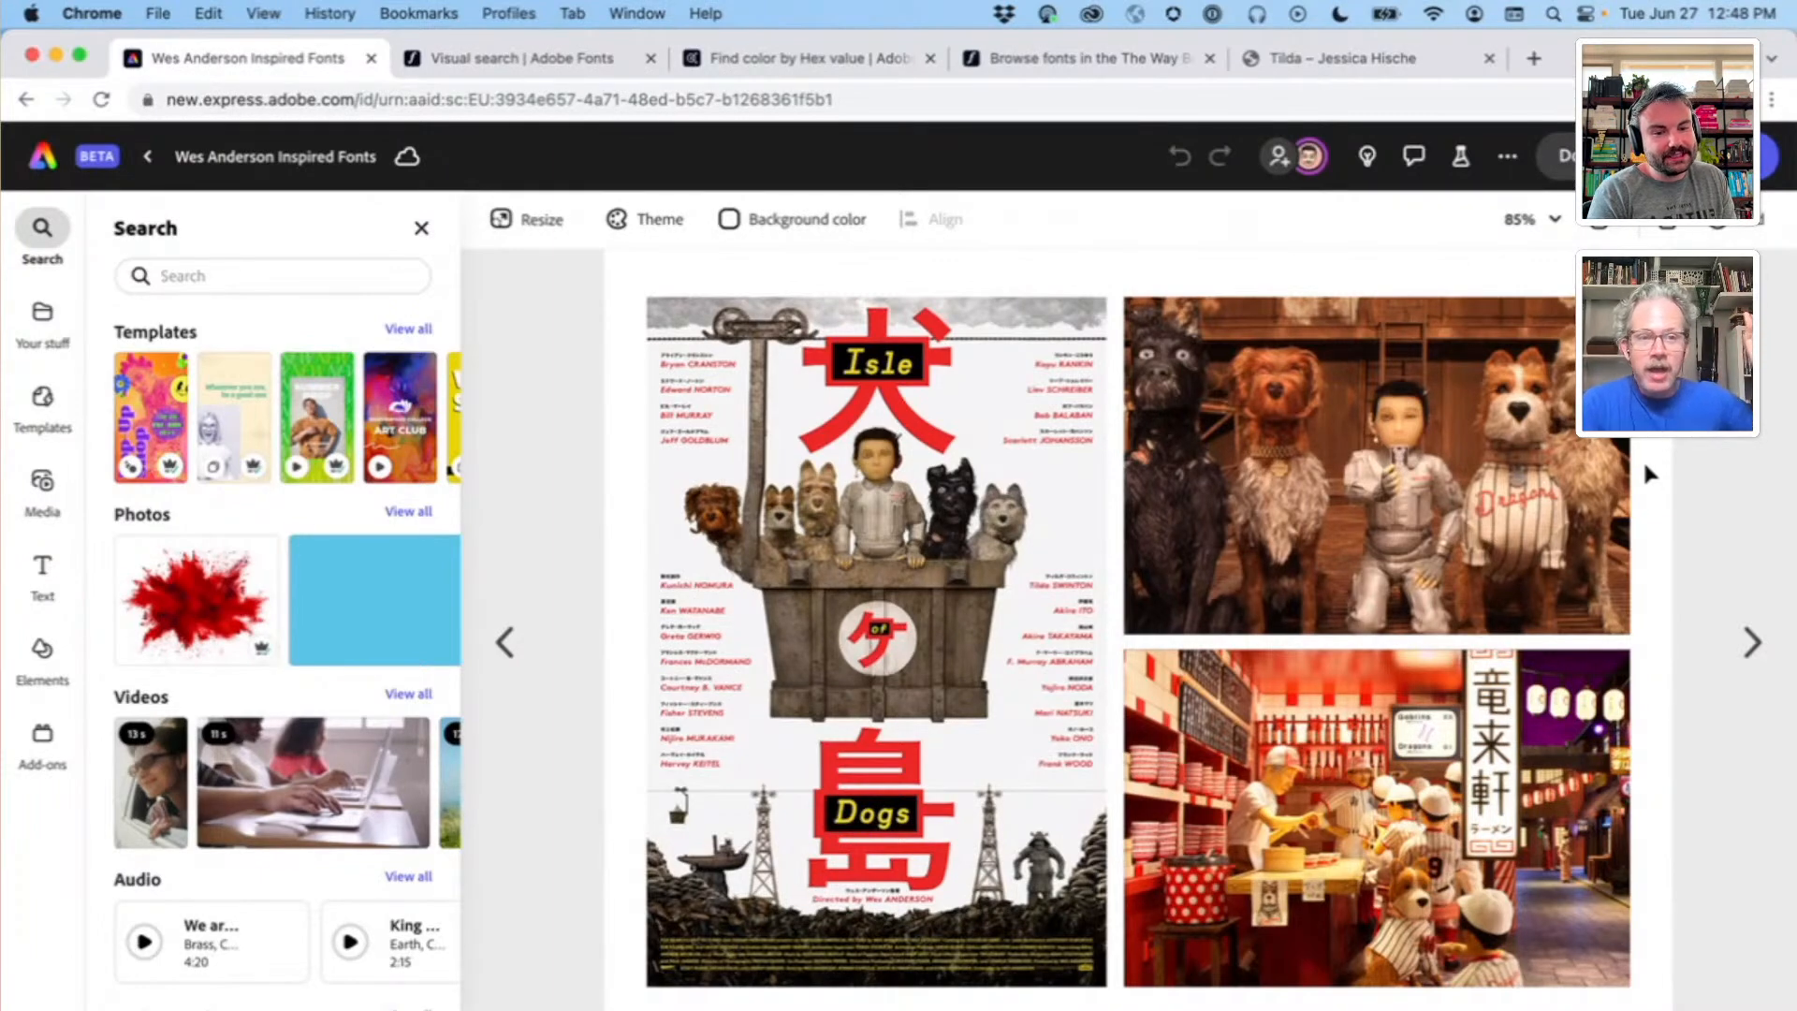
# Step: Examine the "Dragons" jersey lettering and the dog's collar tag in the Isle of Dogs still, and return to the overview of all pages
pyautogui.scroll(5, 1417, 386)
pyautogui.scroll(10, 1418, 385)
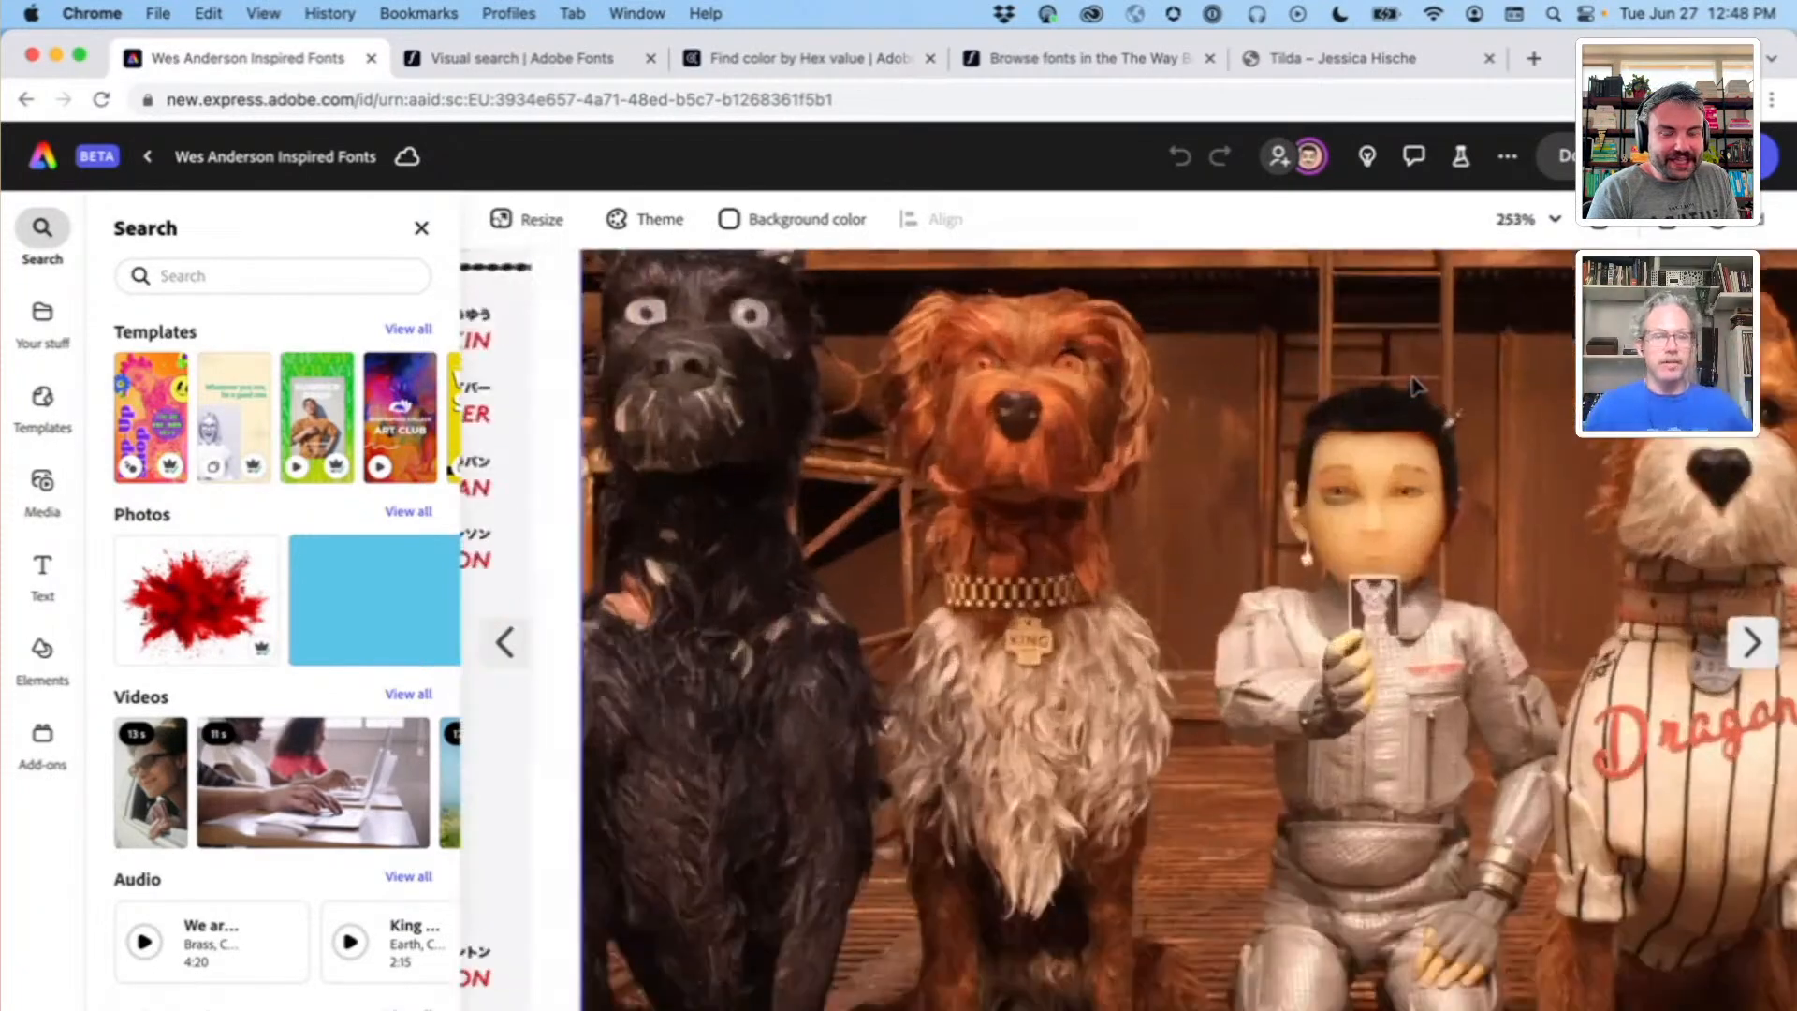
pyautogui.scroll(1, 995, 442)
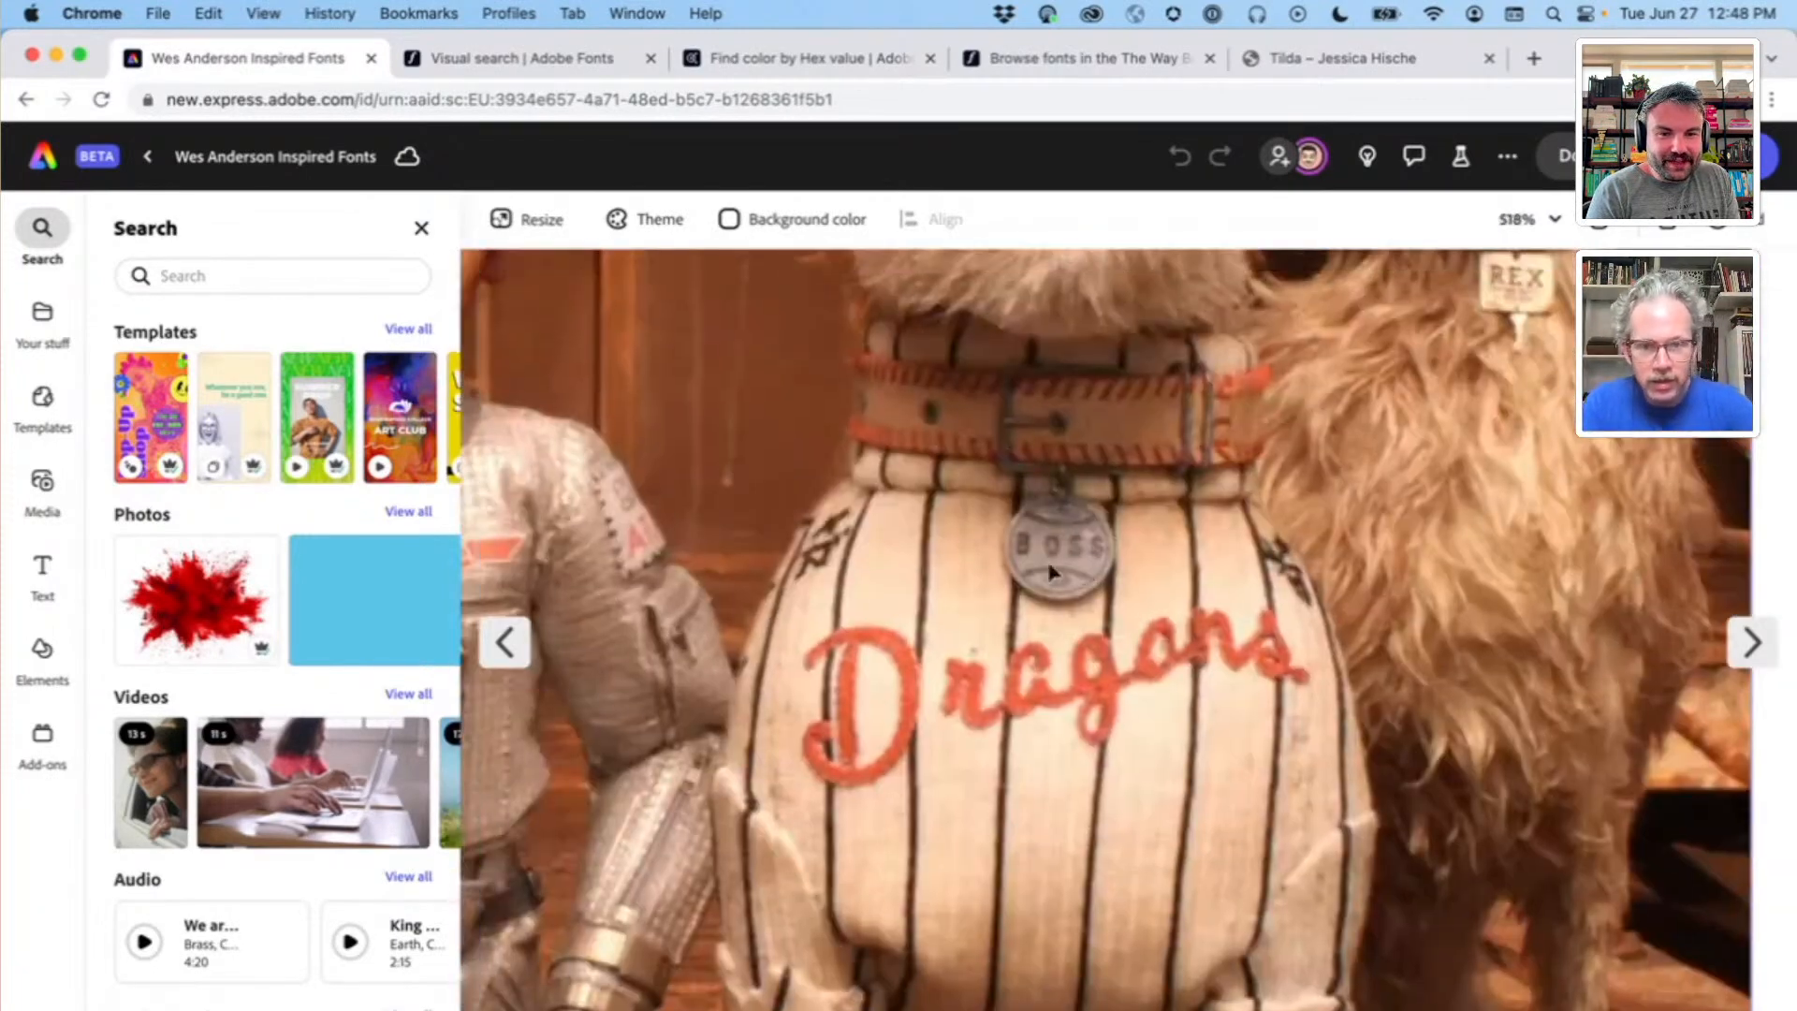
pyautogui.scroll(1, 1052, 566)
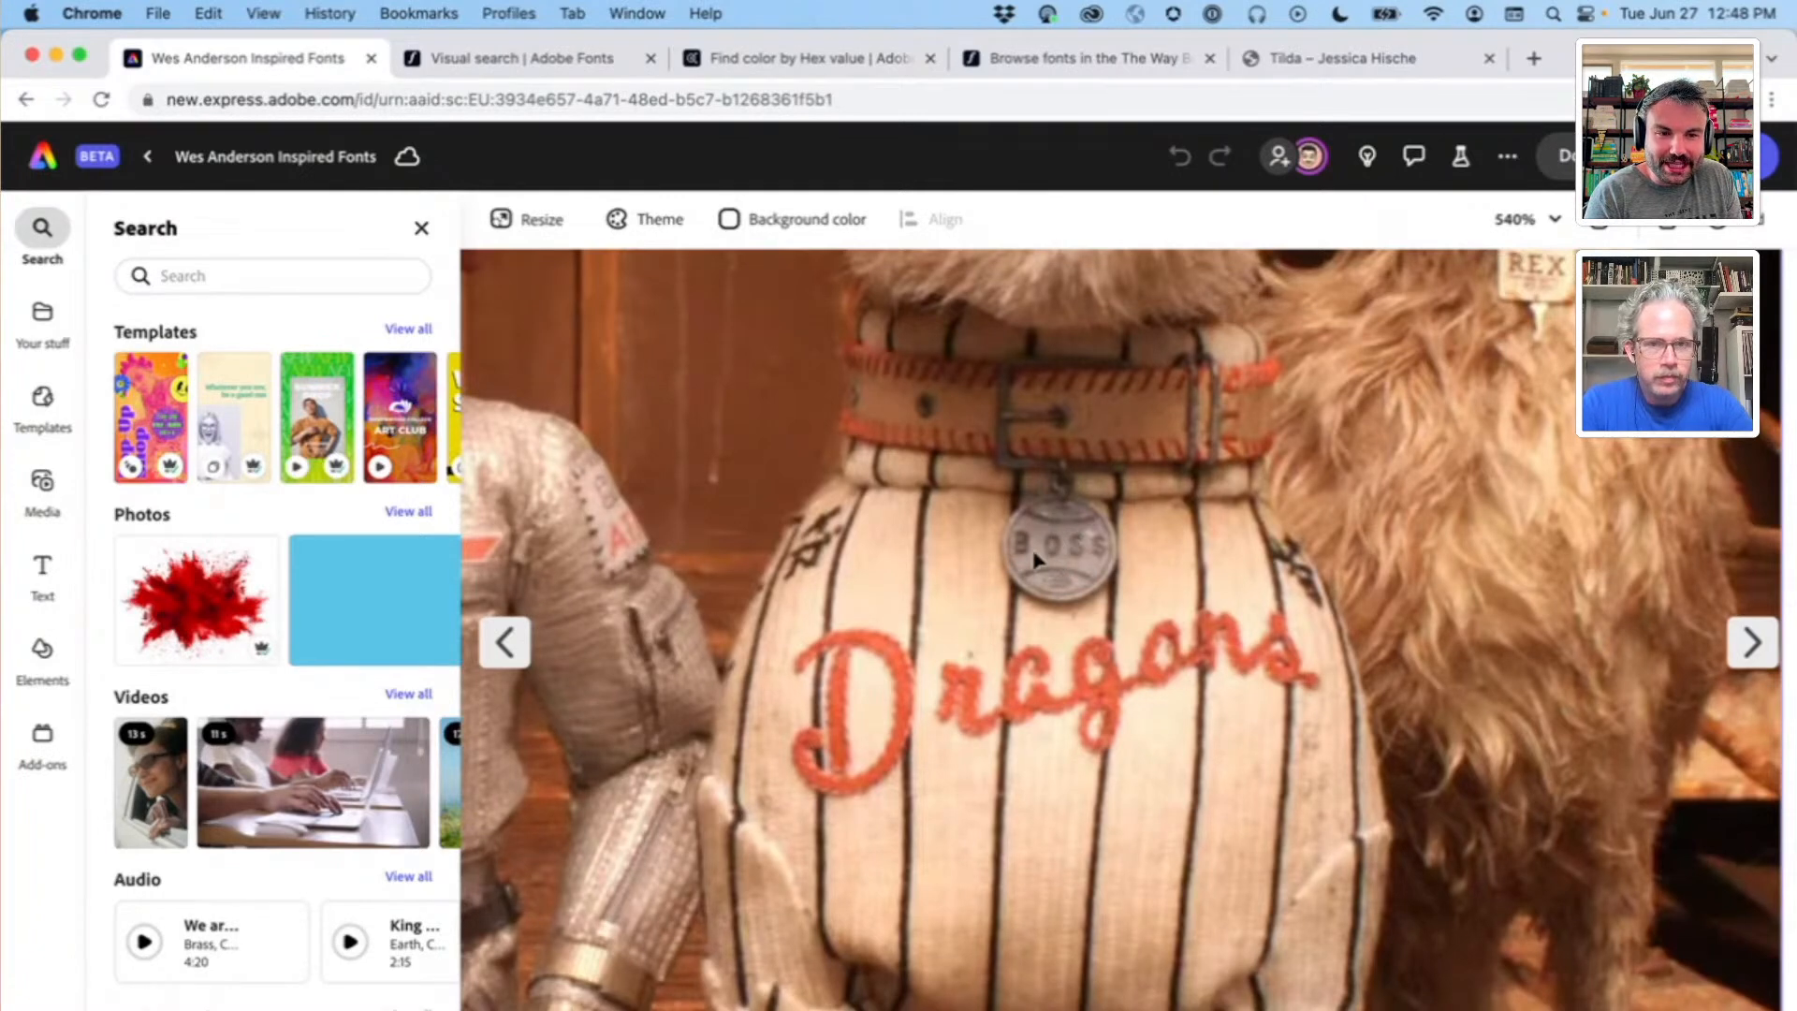
pyautogui.scroll(3, 1039, 538)
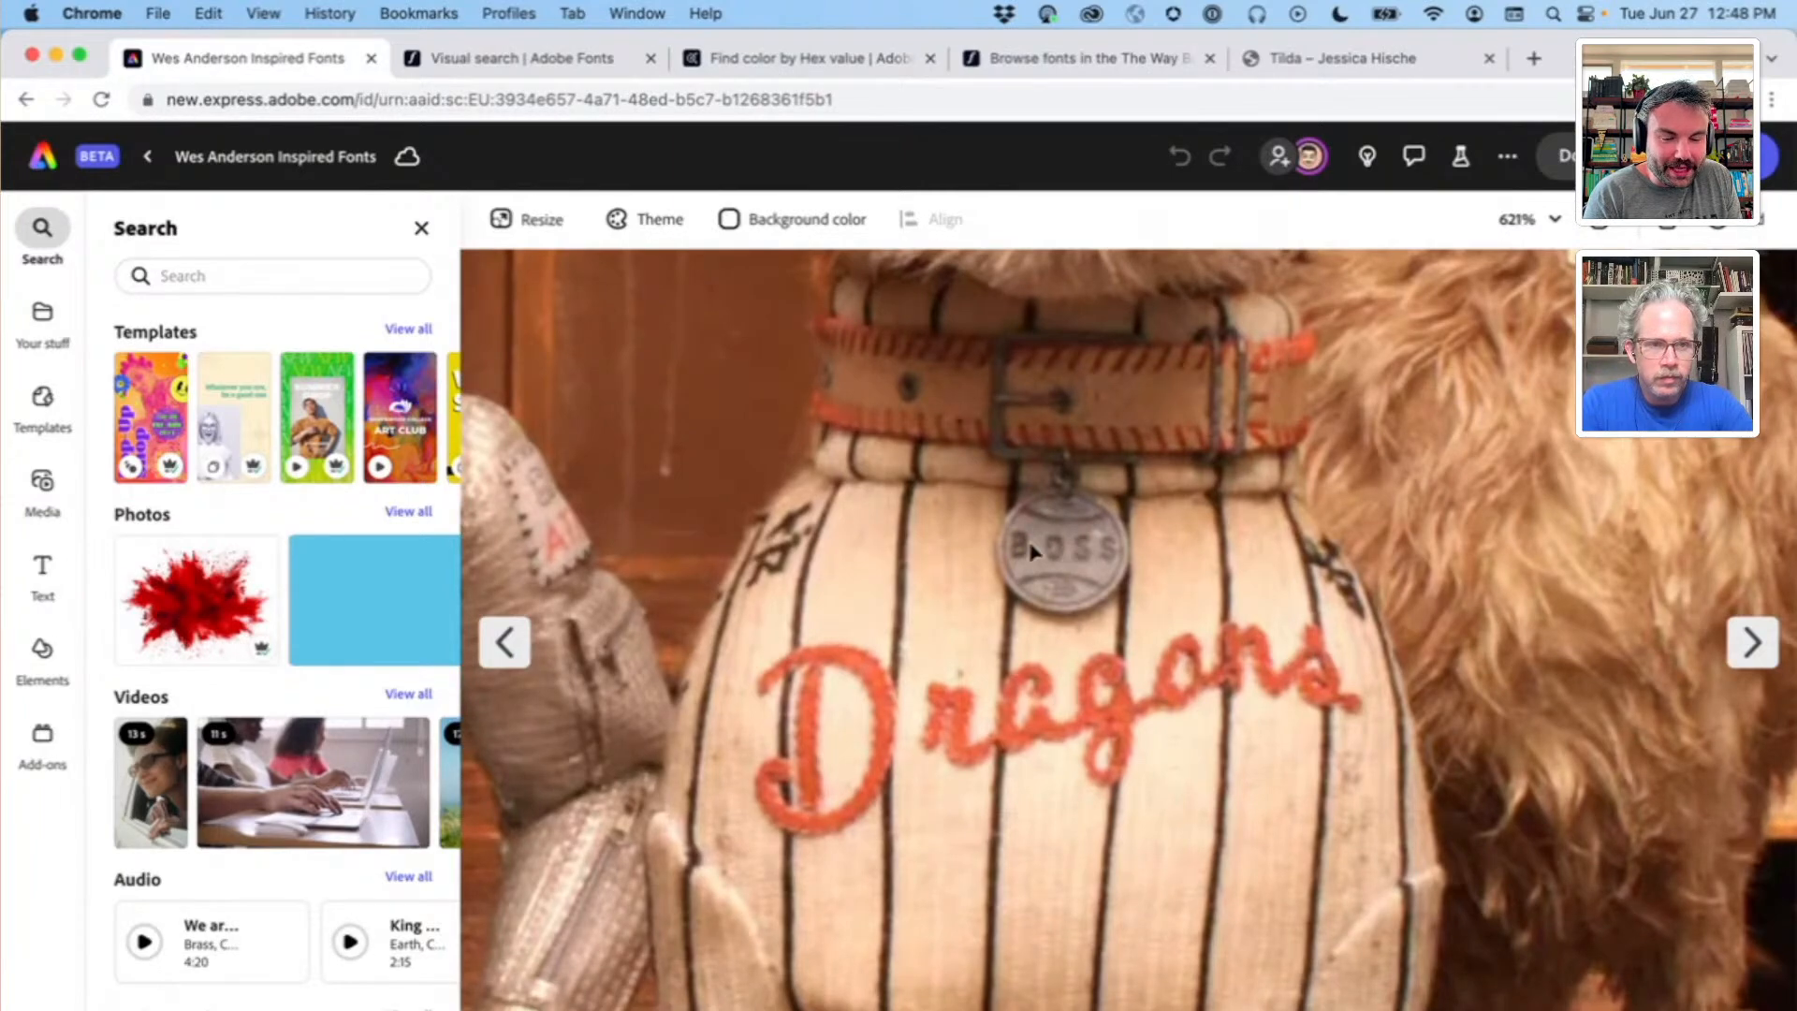
pyautogui.scroll(-4, 1060, 551)
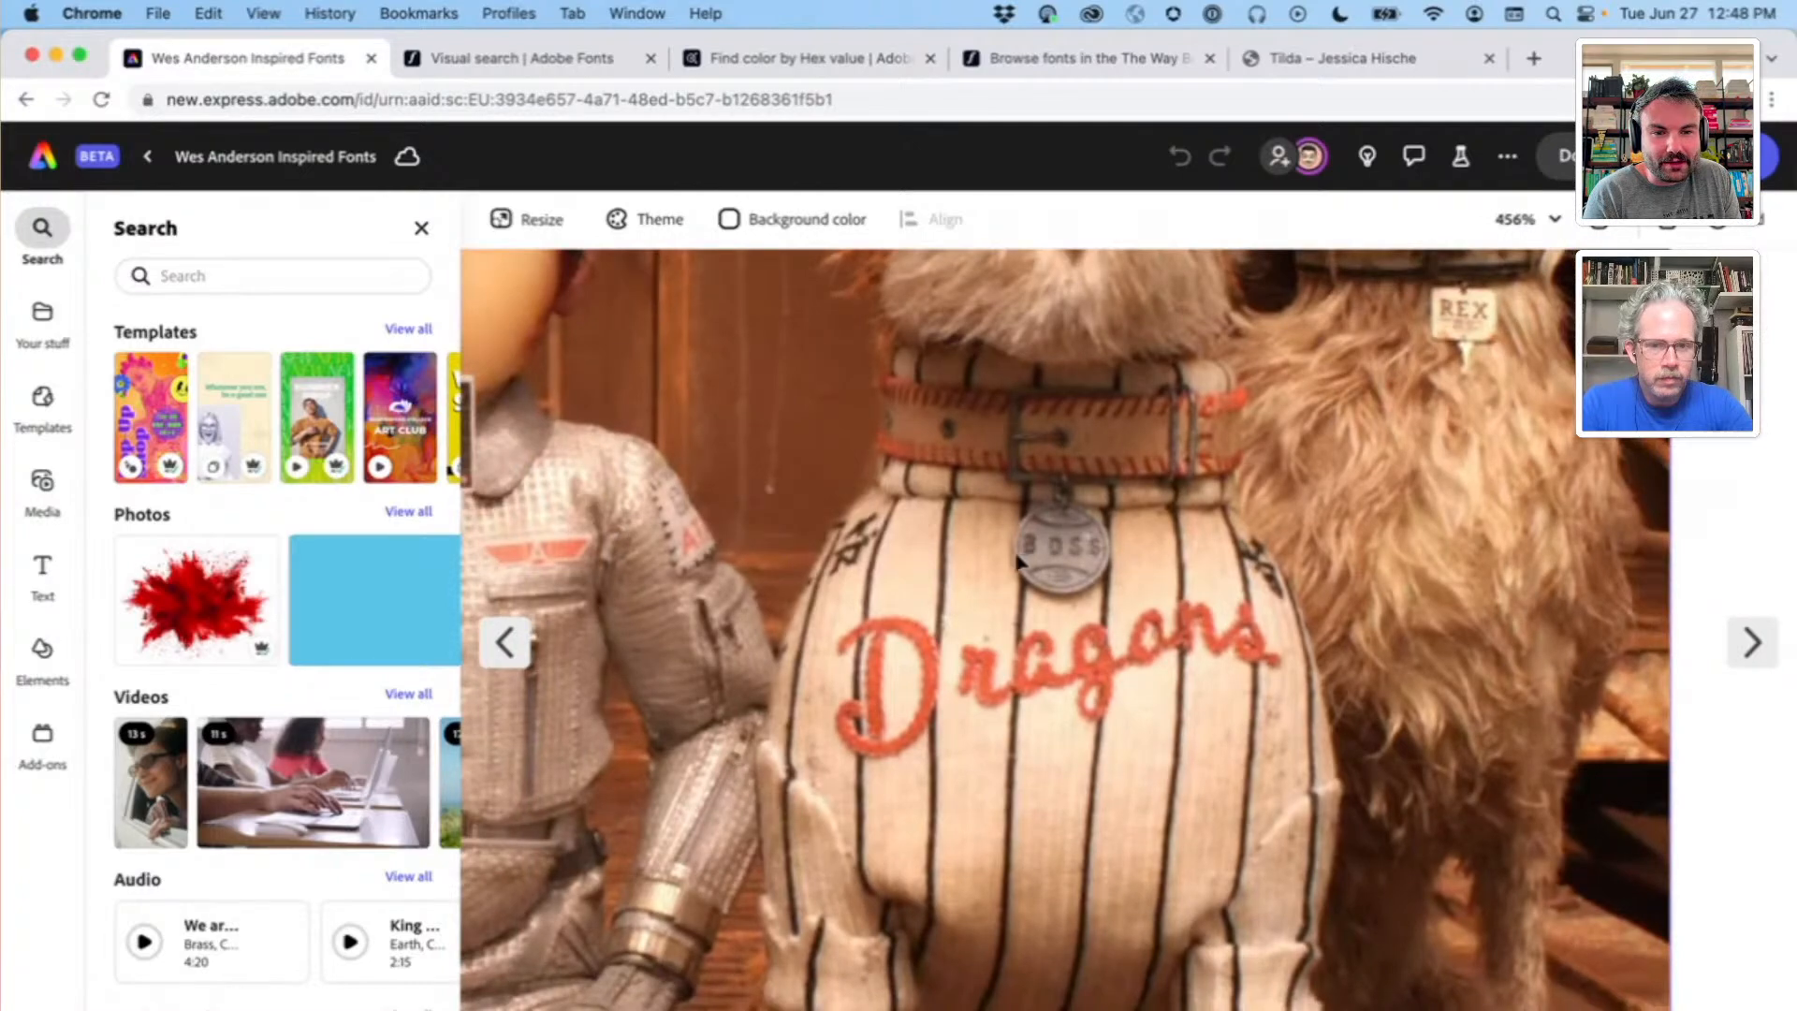
pyautogui.scroll(-8, 1067, 550)
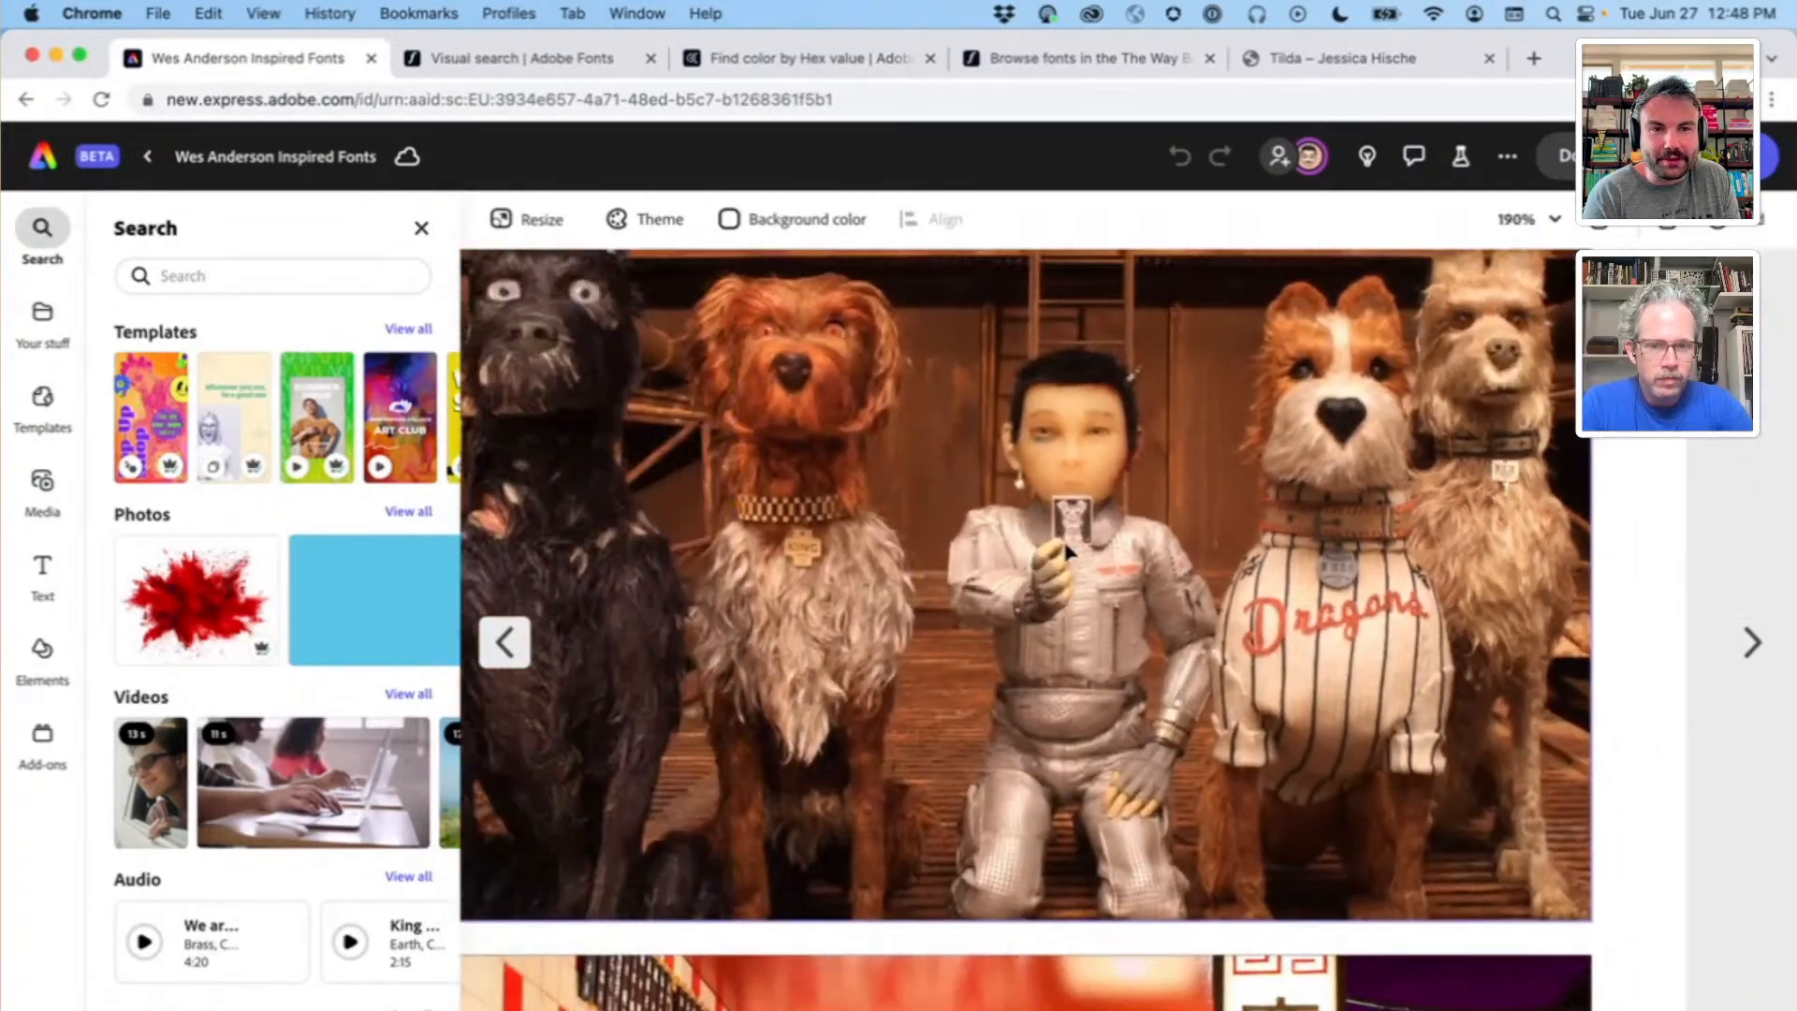
pyautogui.scroll(-6, 1069, 547)
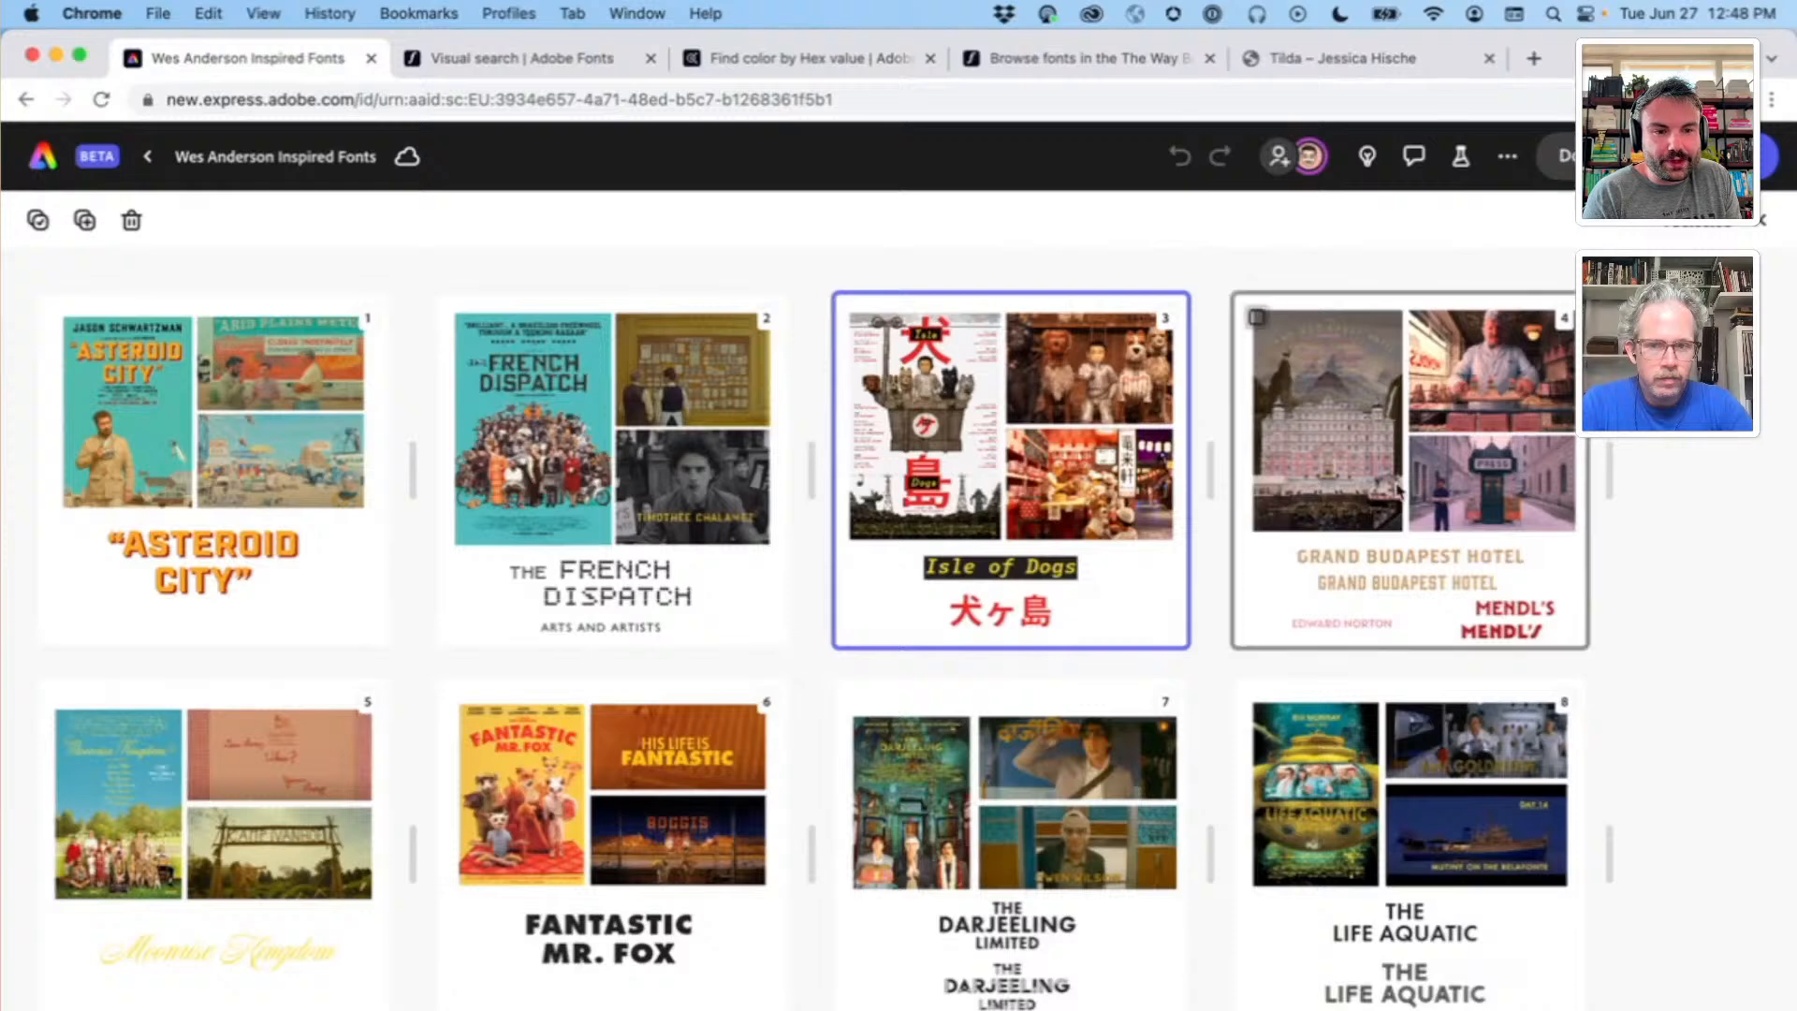
# Step: Select page 4, The Grand Budapest Hotel, in the overview and look through The Way Back Pack collection on Adobe Fonts
pyautogui.click(1486, 501)
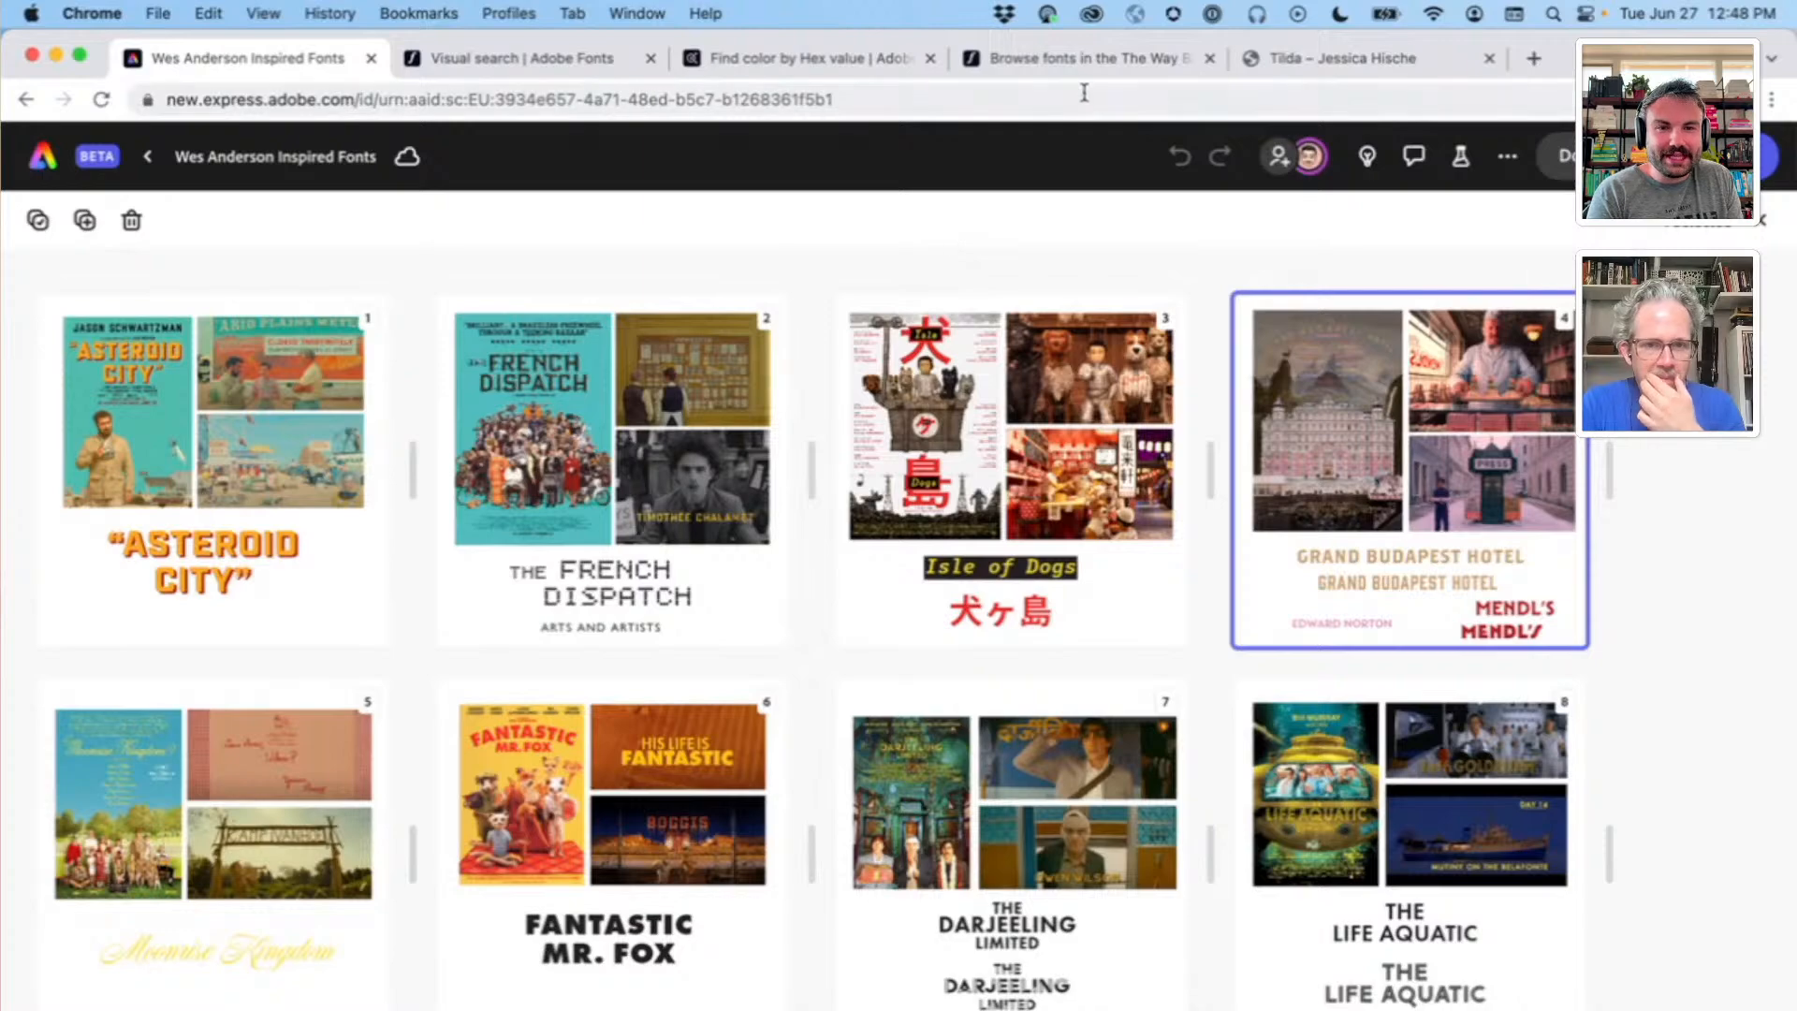
pyautogui.click(1109, 64)
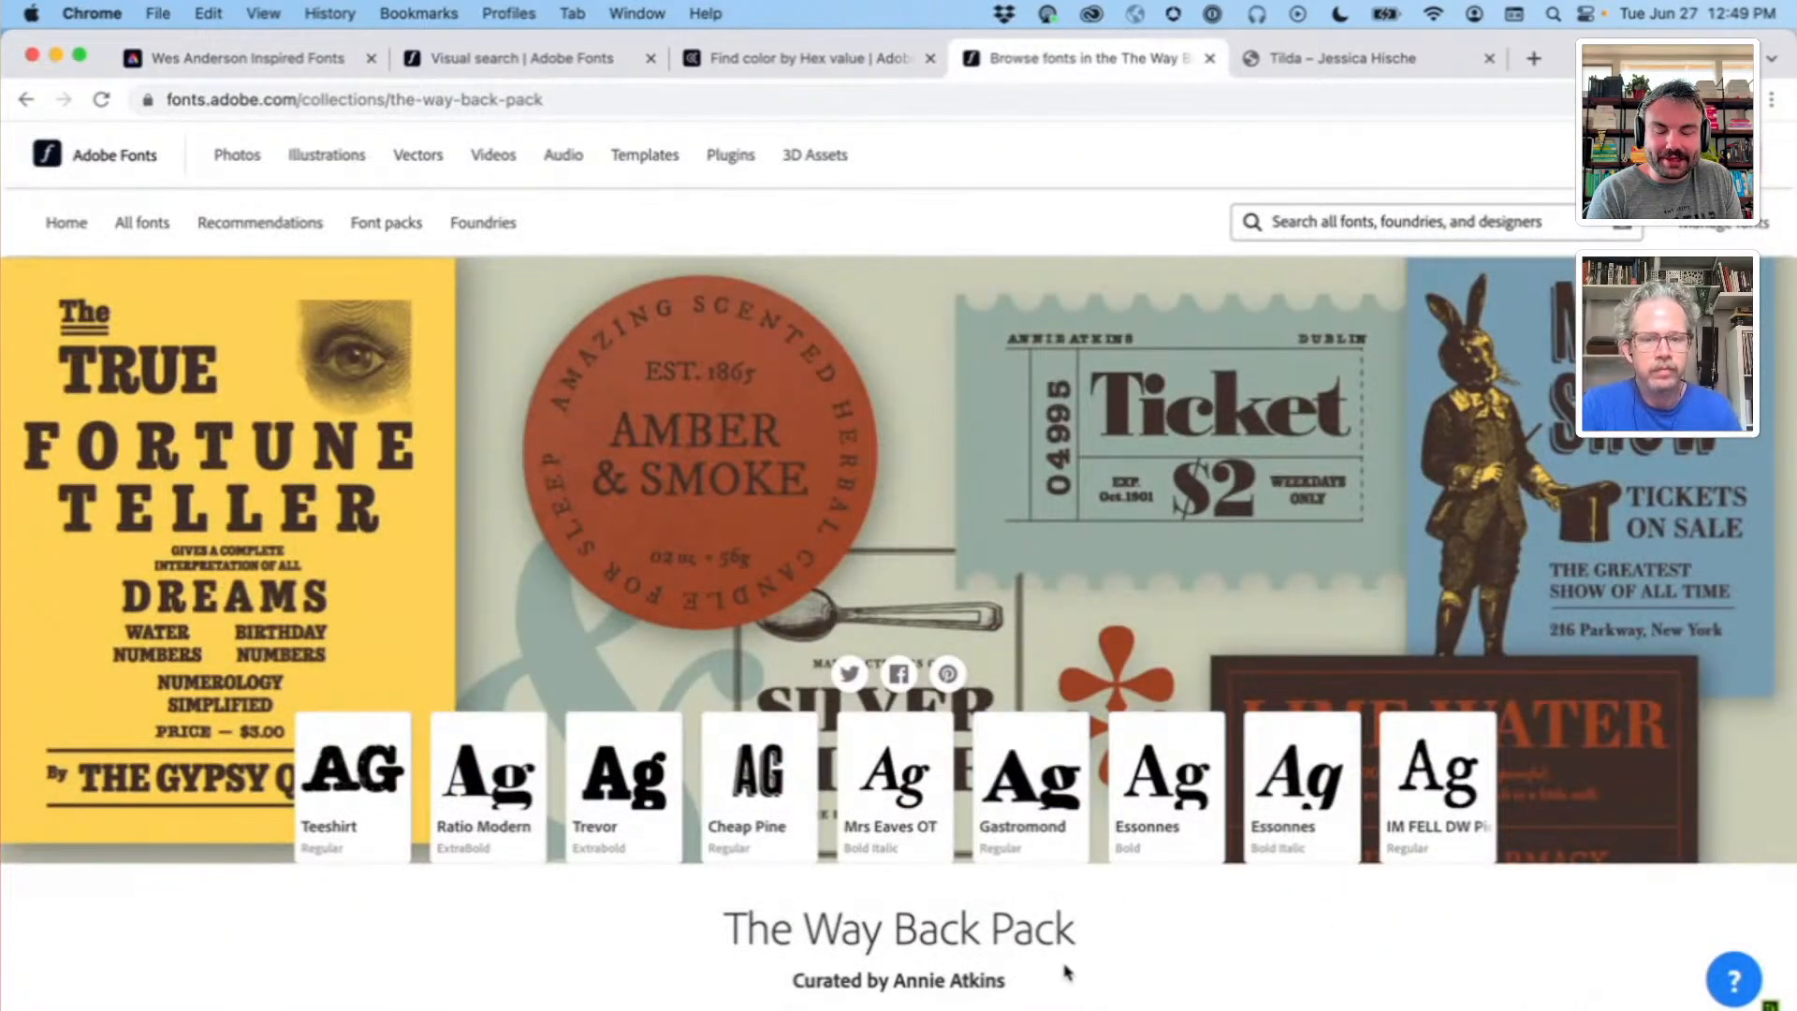
pyautogui.scroll(-1, 1067, 973)
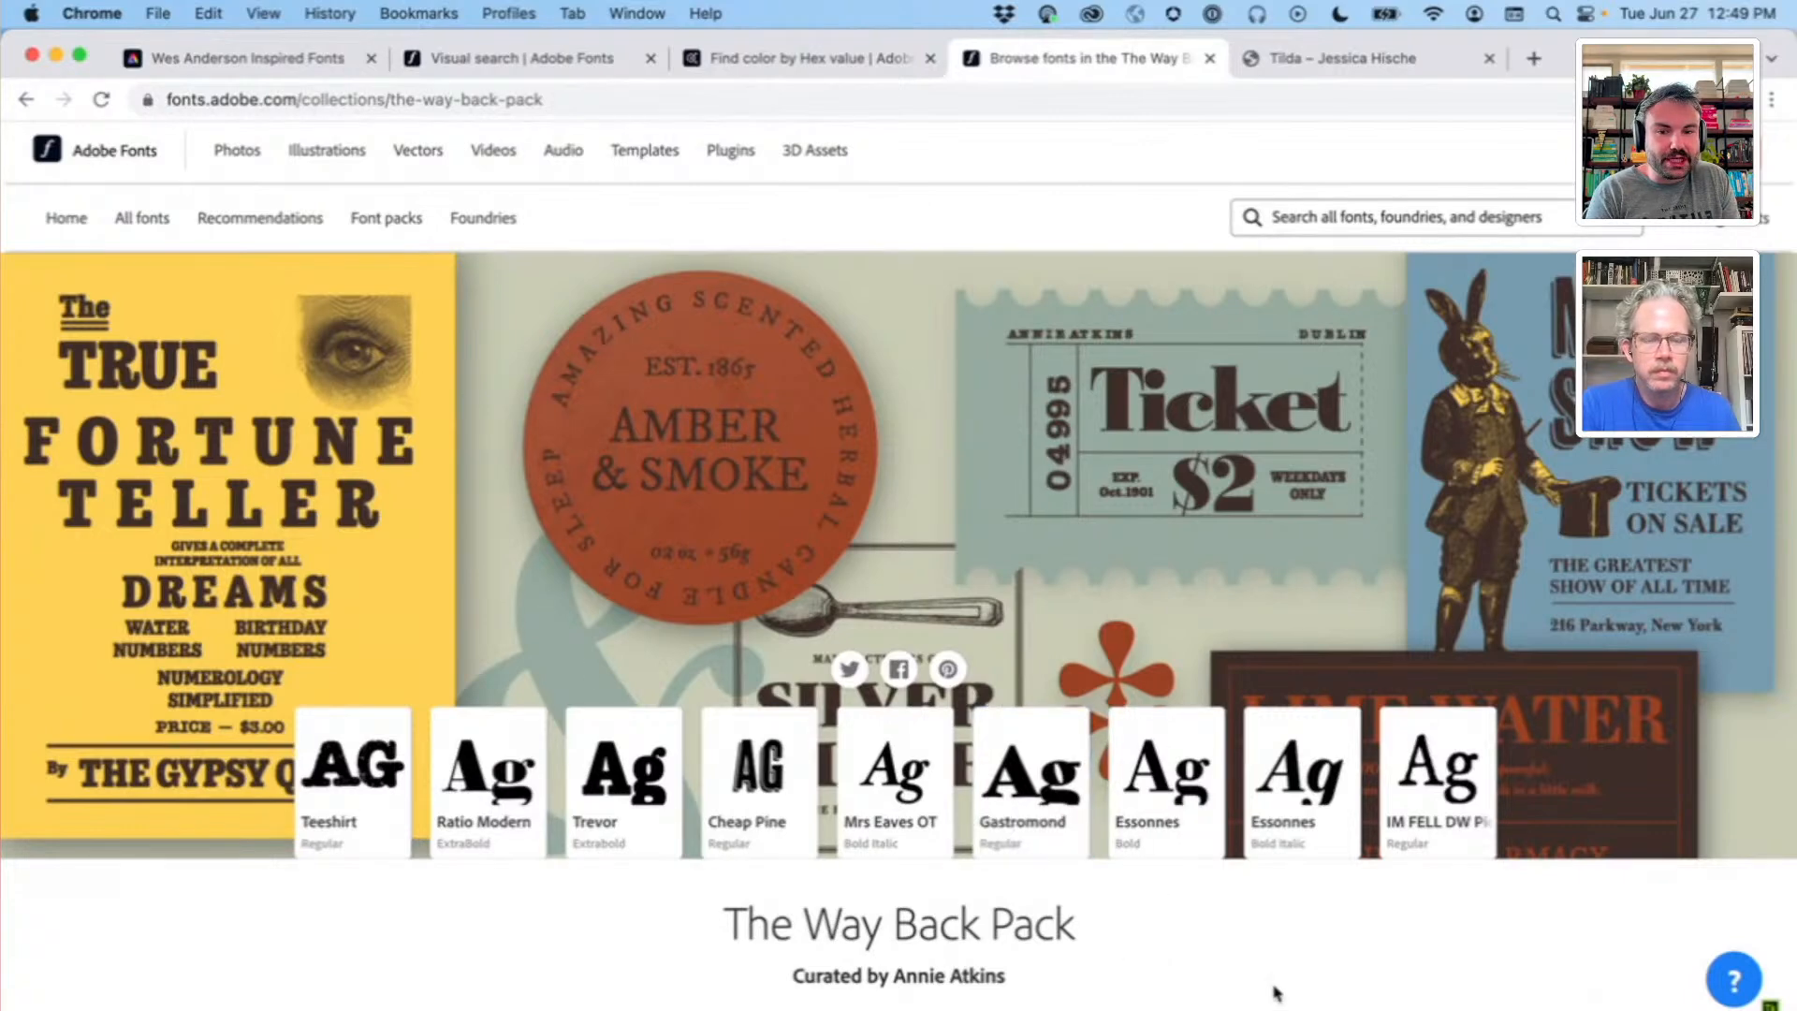
pyautogui.scroll(-5, 1275, 992)
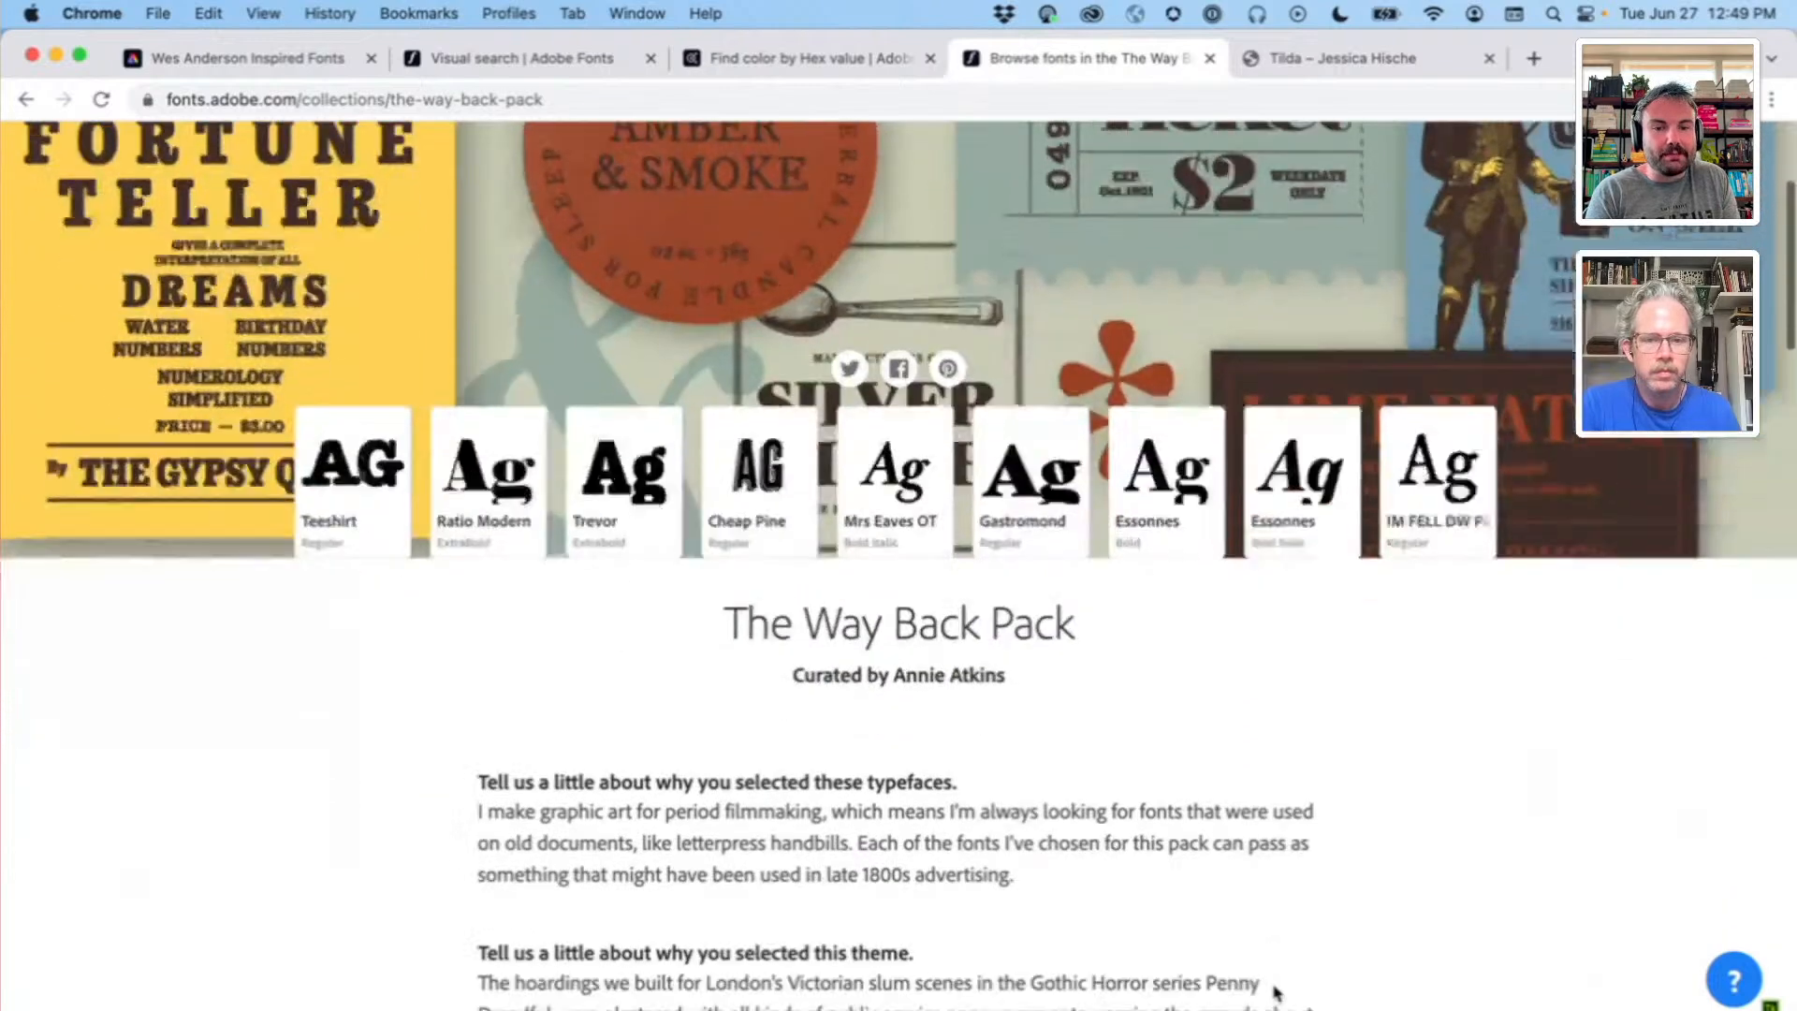
pyautogui.scroll(6, 1295, 509)
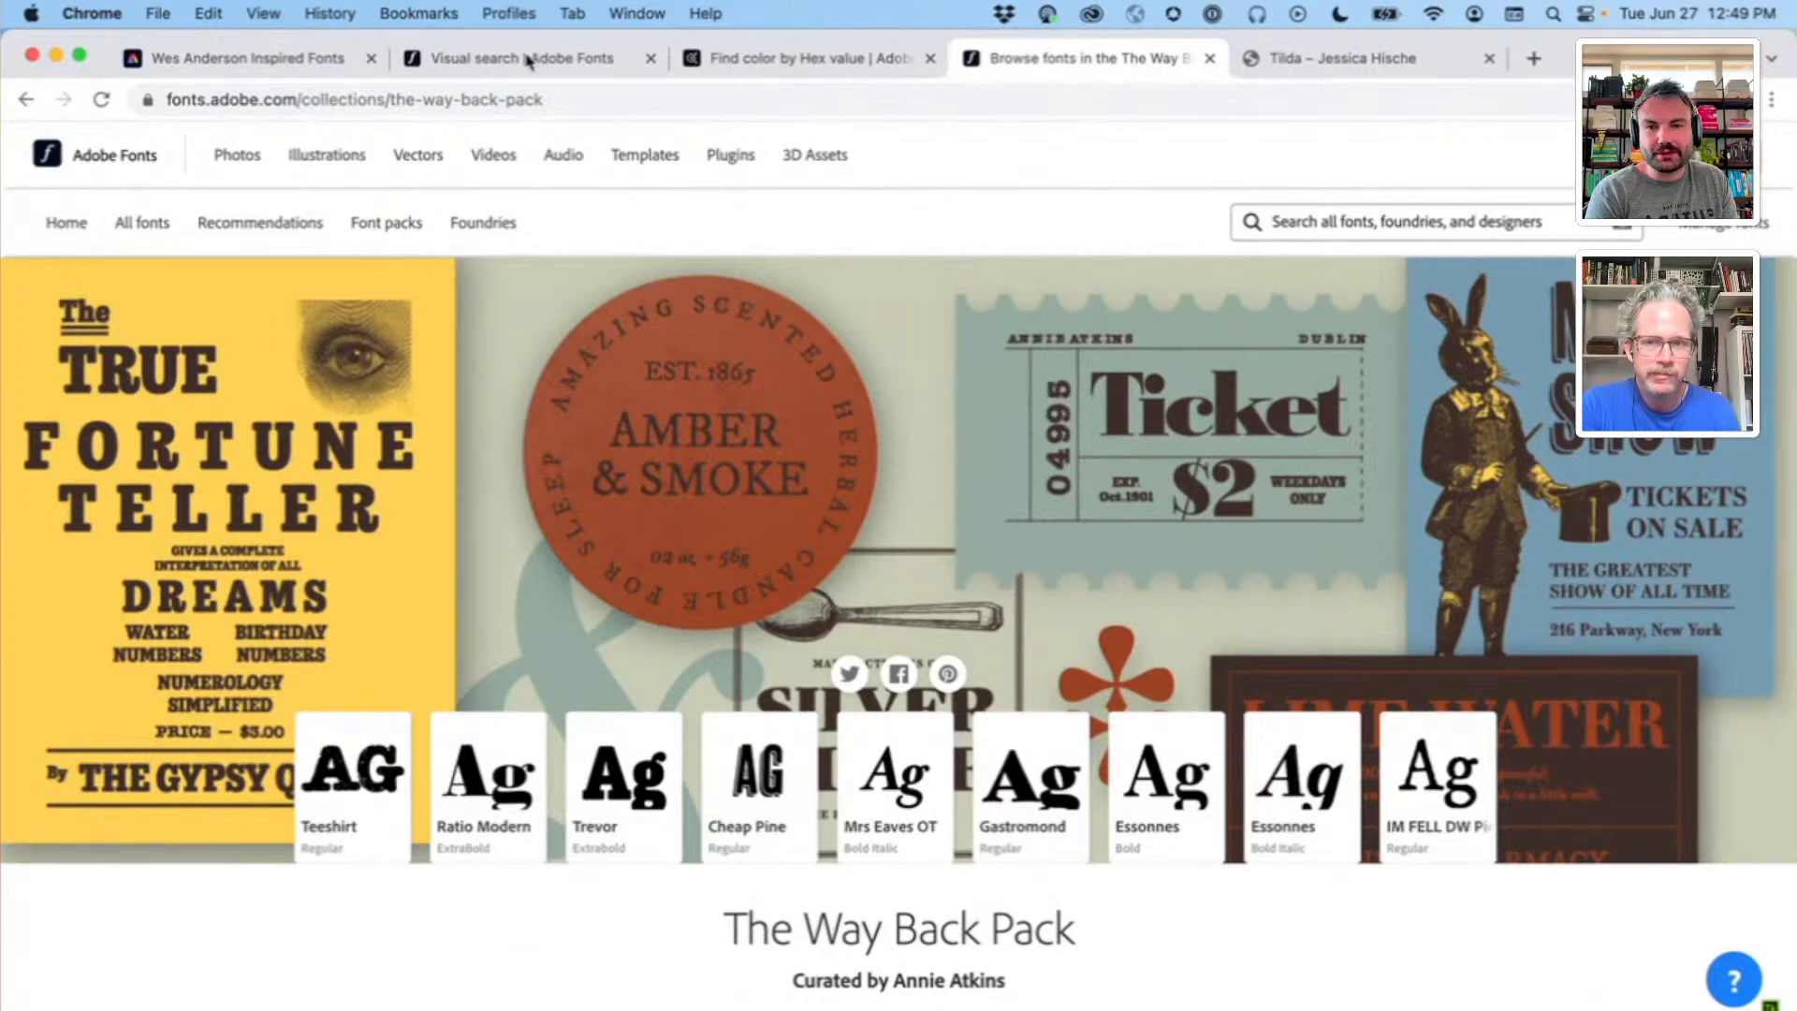
# Step: Return to the Wes Anderson Inspired Fonts project, open page 2, "The French Dispatch (2021)", and examine the poster's title lettering
pyautogui.click(337, 66)
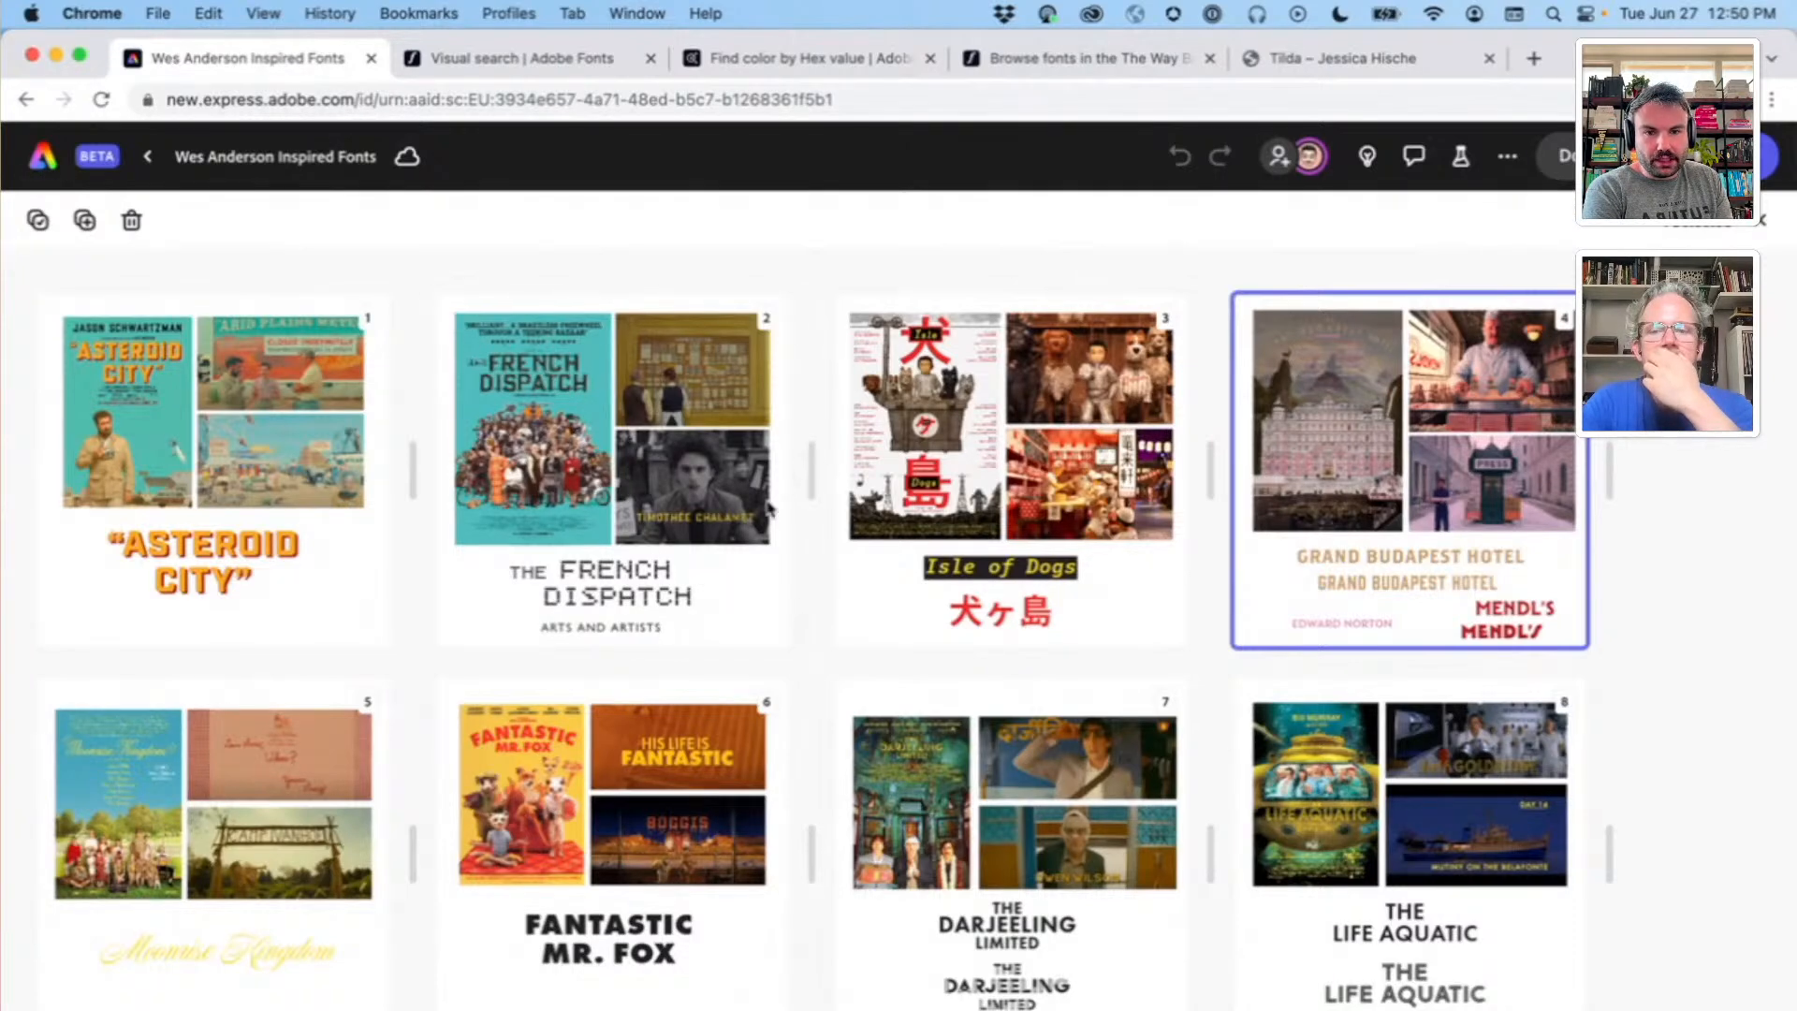
pyautogui.click(753, 449)
pyautogui.doubleClick(691, 403)
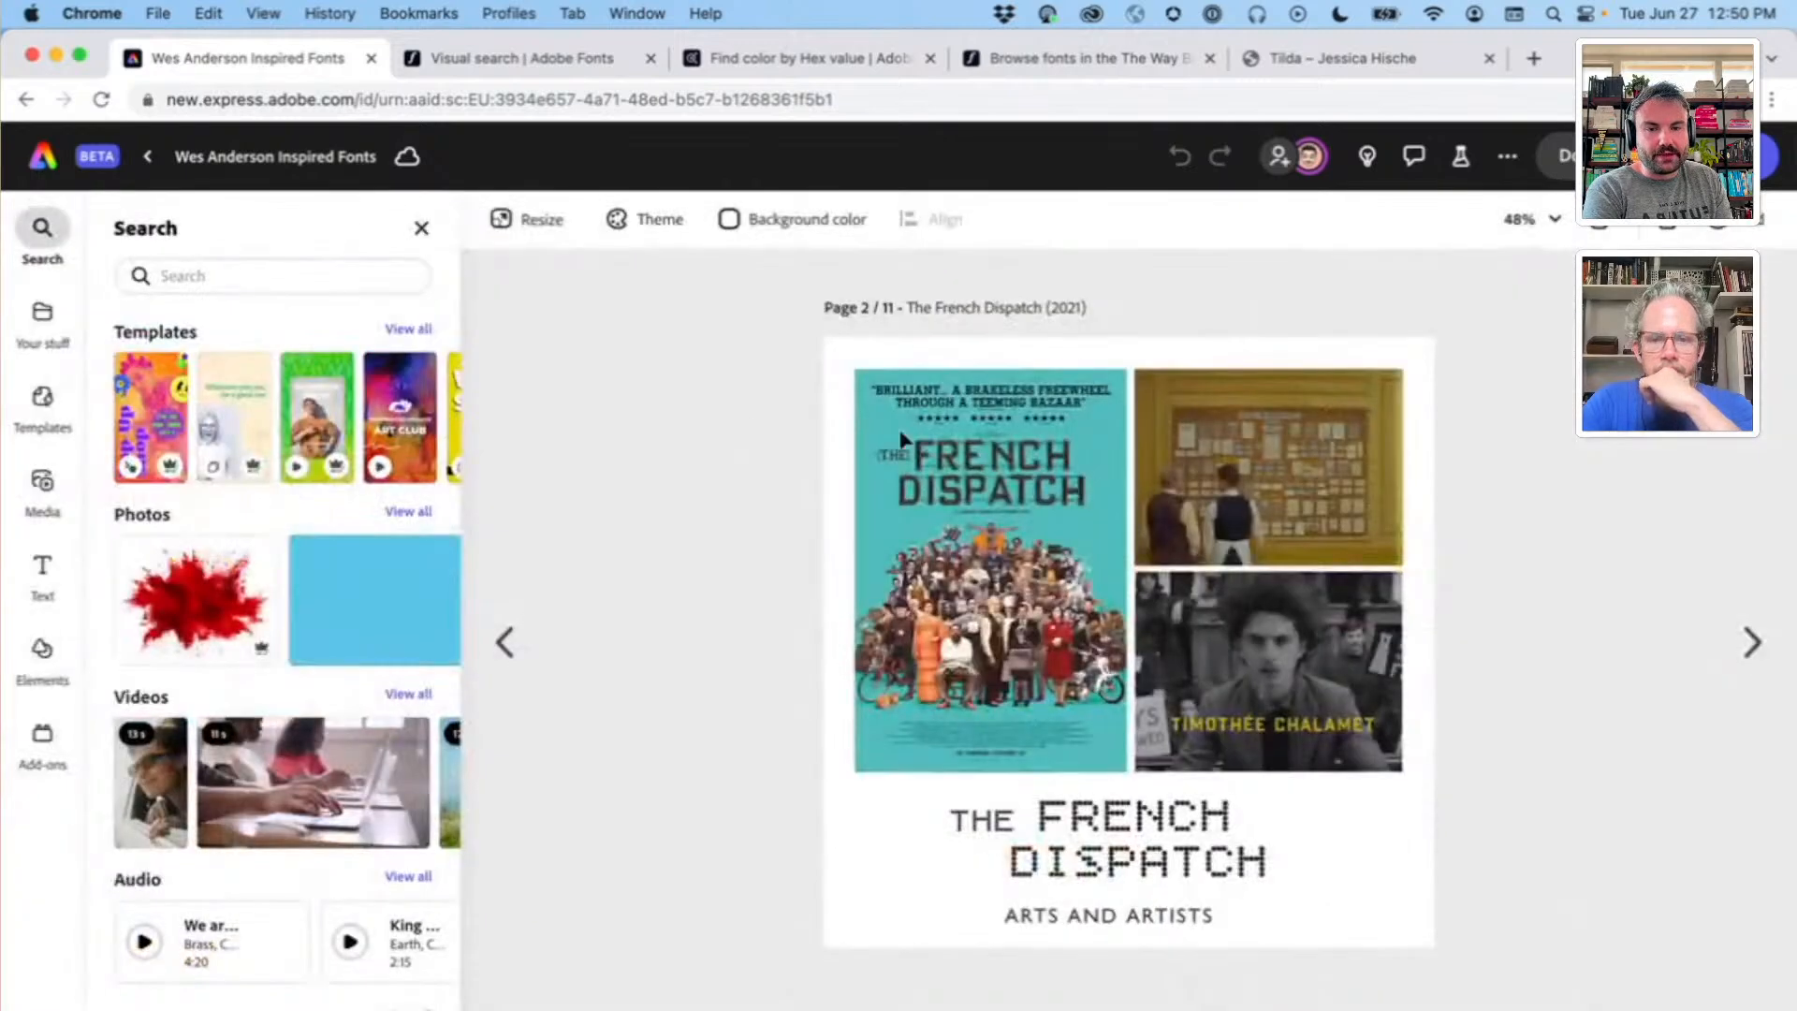
pyautogui.scroll(3, 987, 501)
pyautogui.scroll(2, 987, 500)
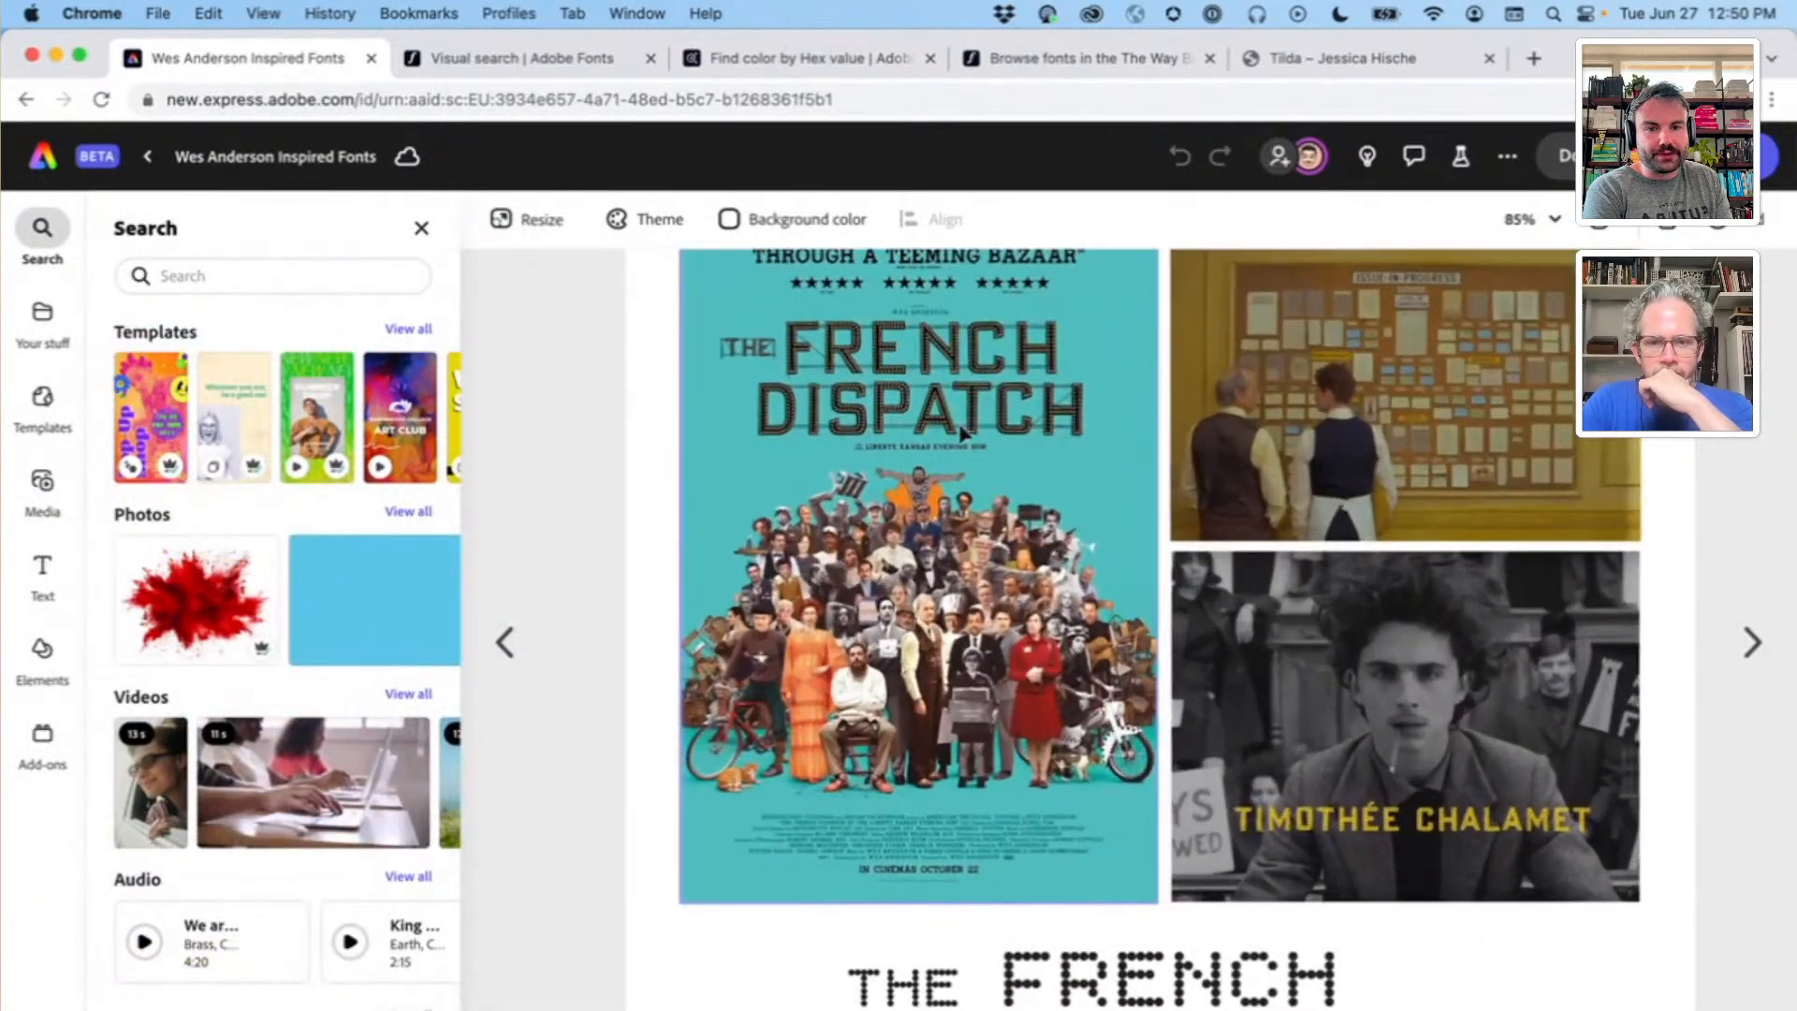
pyautogui.scroll(2, 964, 436)
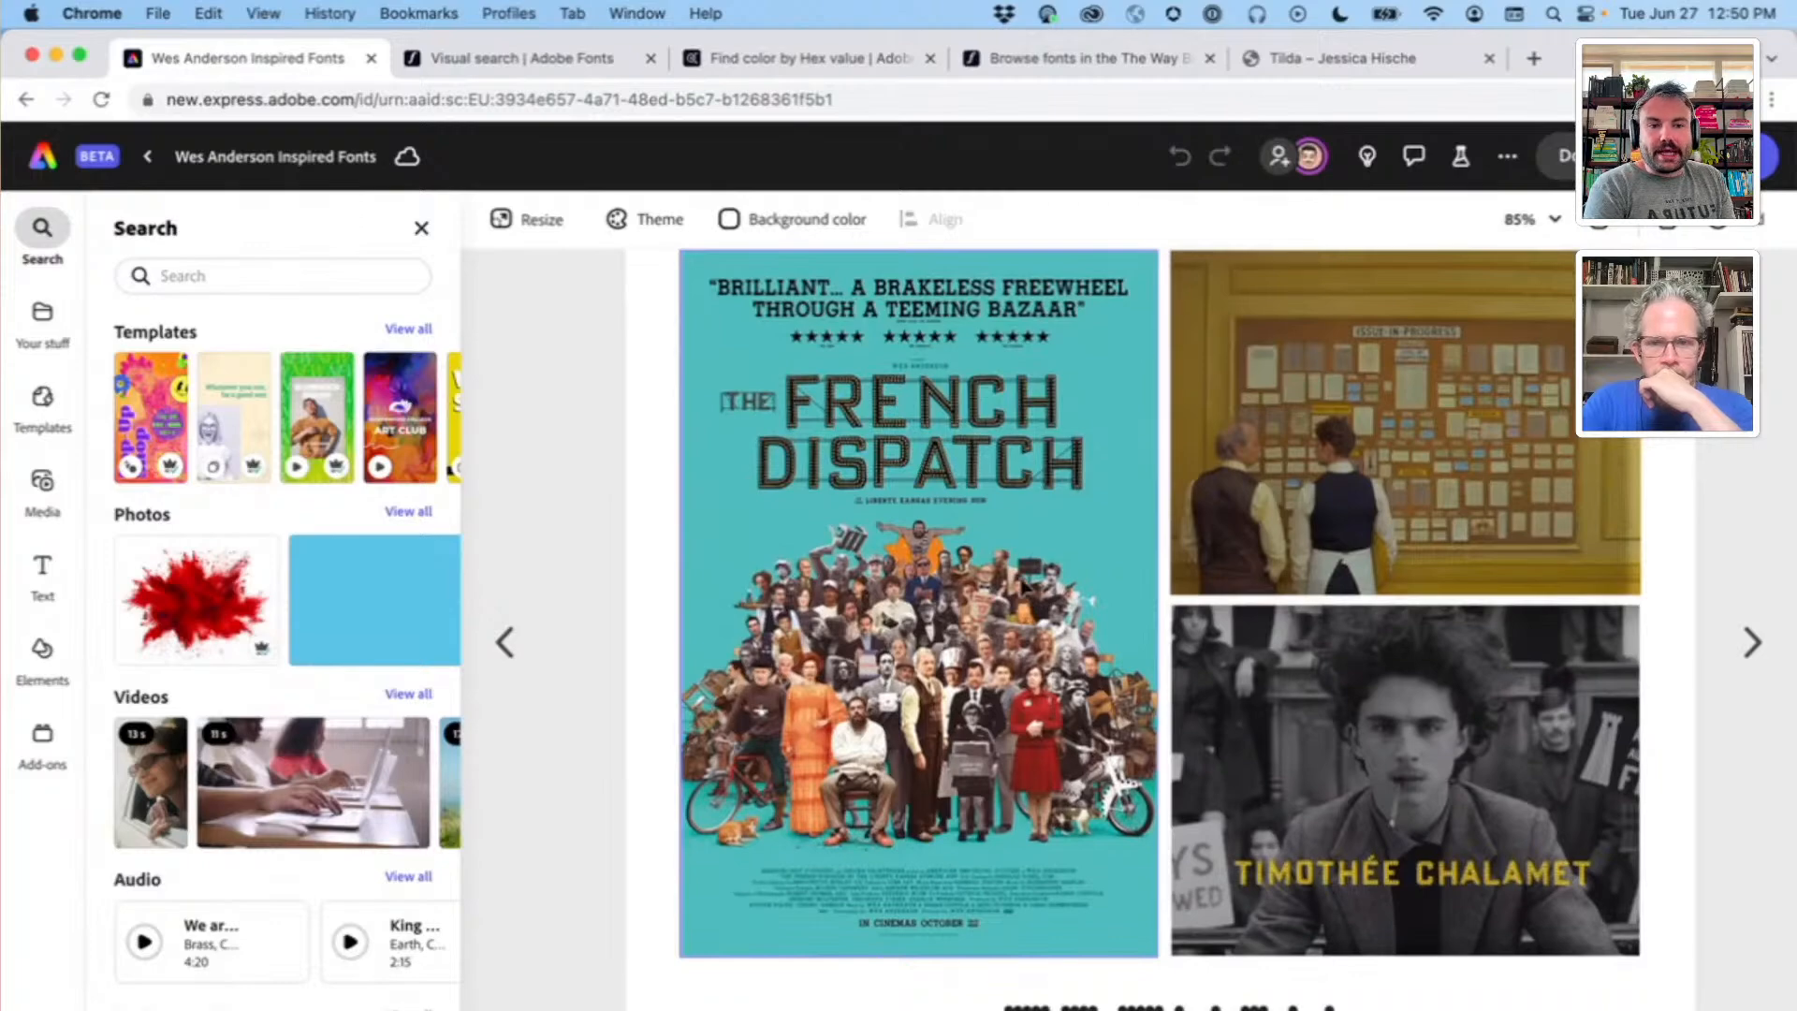
# Step: Examine the "Issue-in-Progress" board lettering in the French Dispatch still up close, and return to viewing the poster with both stills
pyautogui.scroll(5, 1418, 340)
pyautogui.scroll(2, 1422, 339)
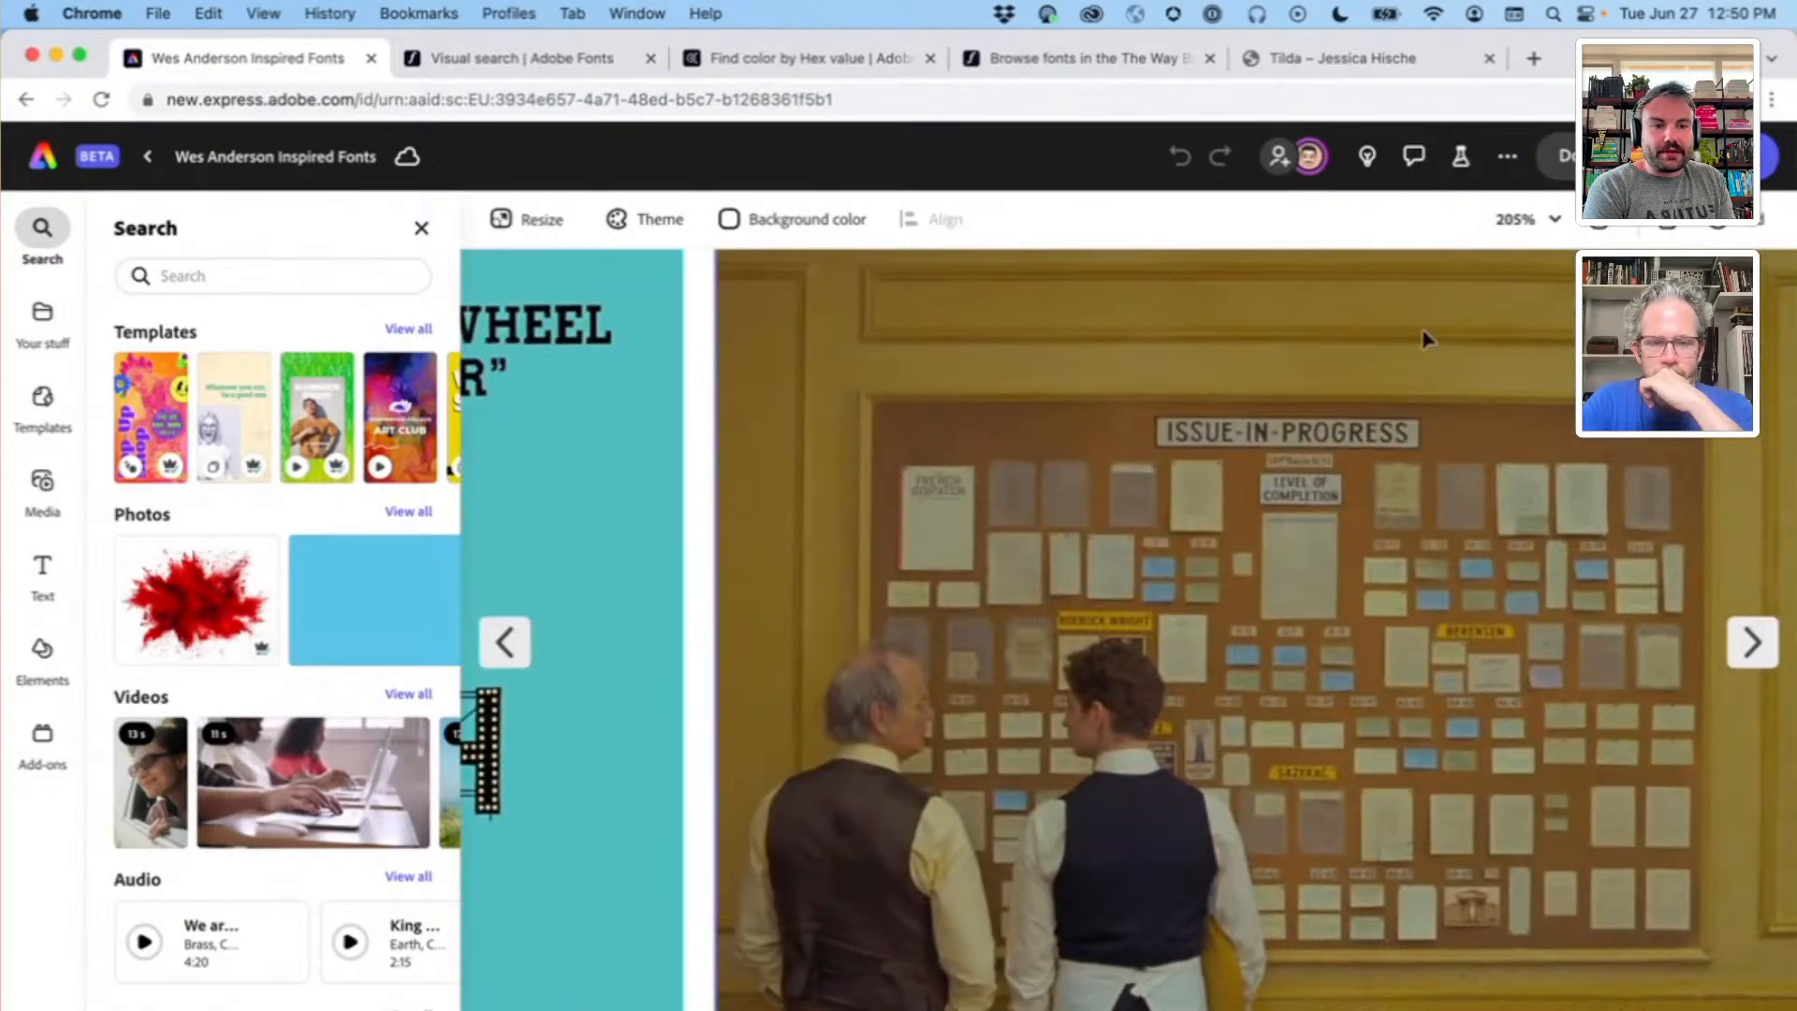
pyautogui.scroll(3, 1338, 453)
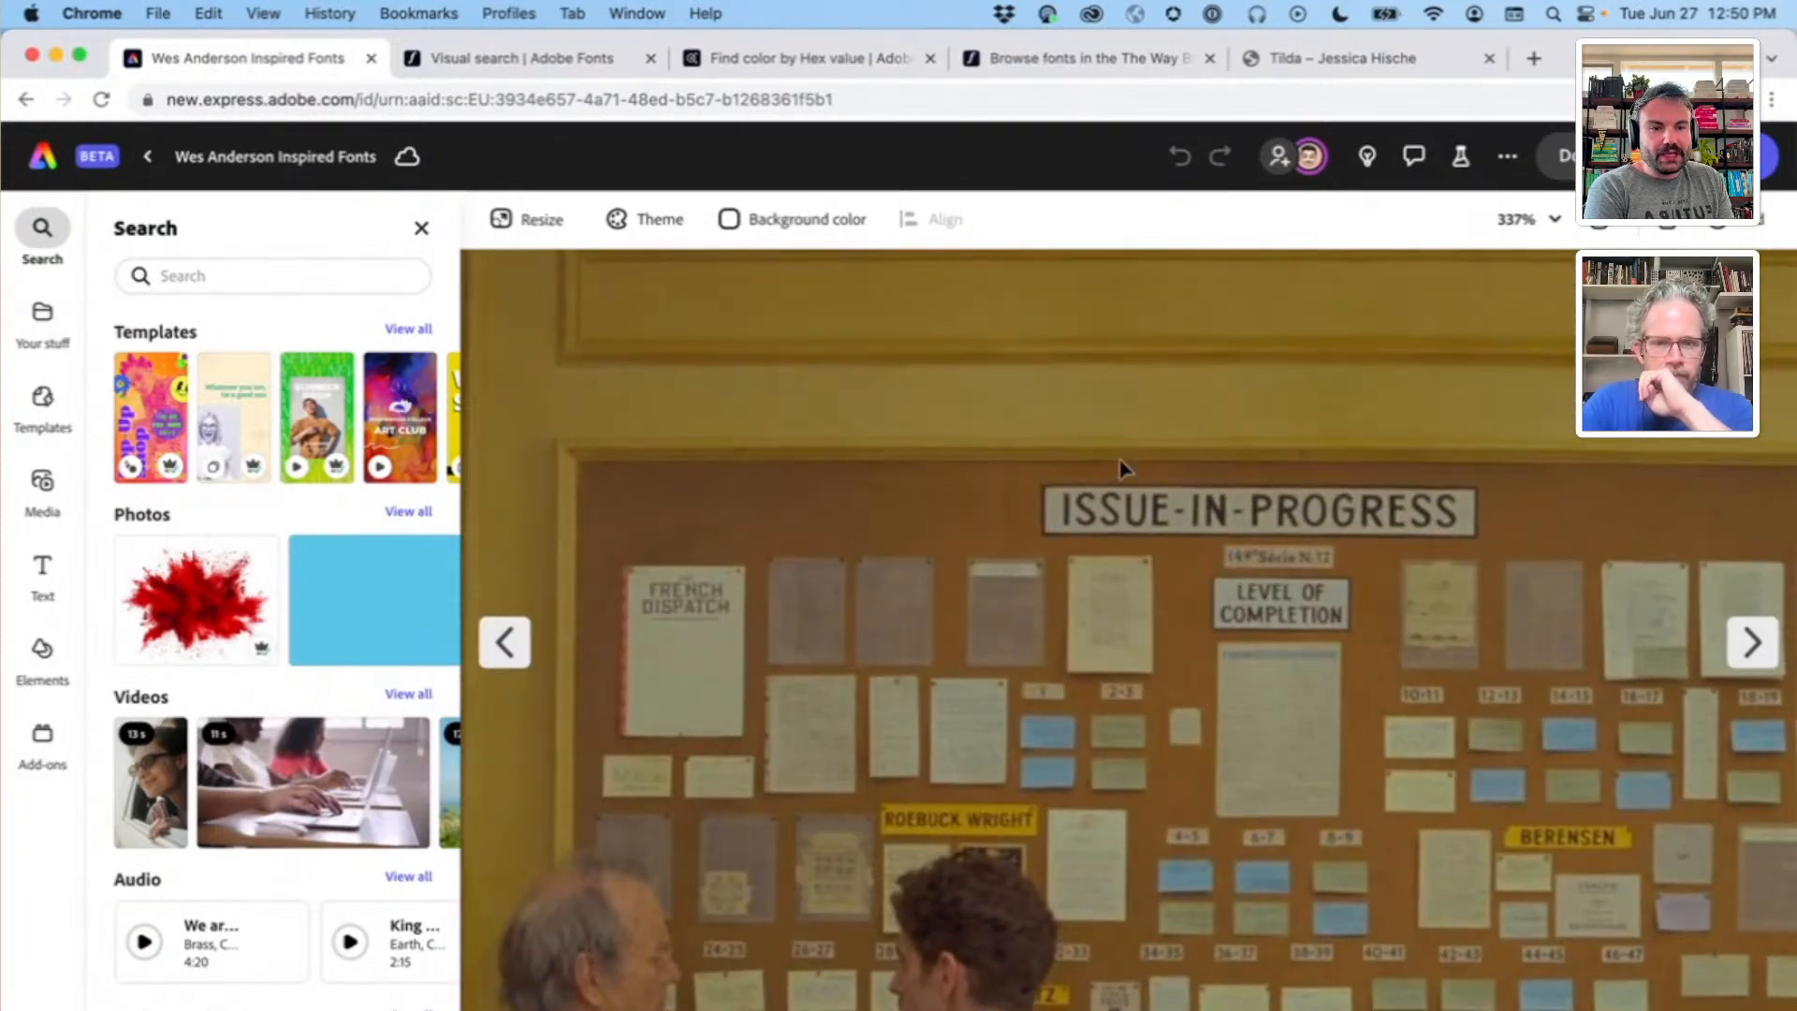
pyautogui.scroll(2, 1399, 721)
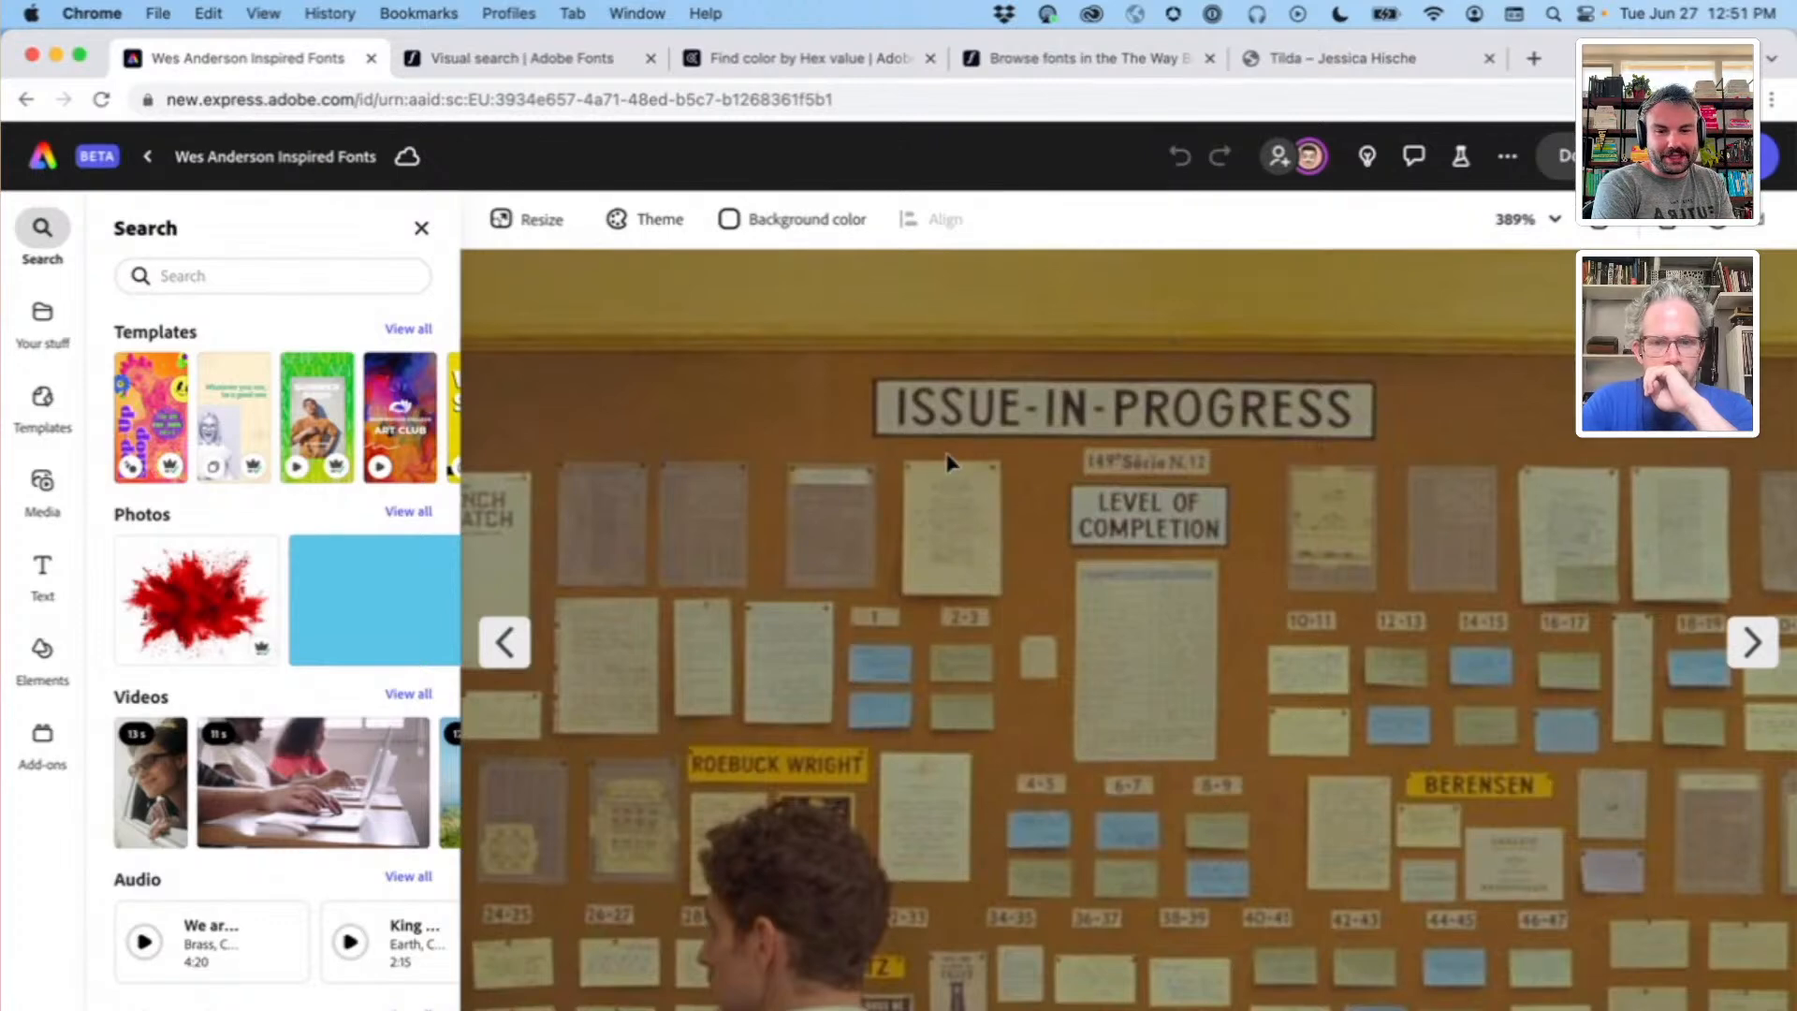
pyautogui.scroll(-3, 947, 461)
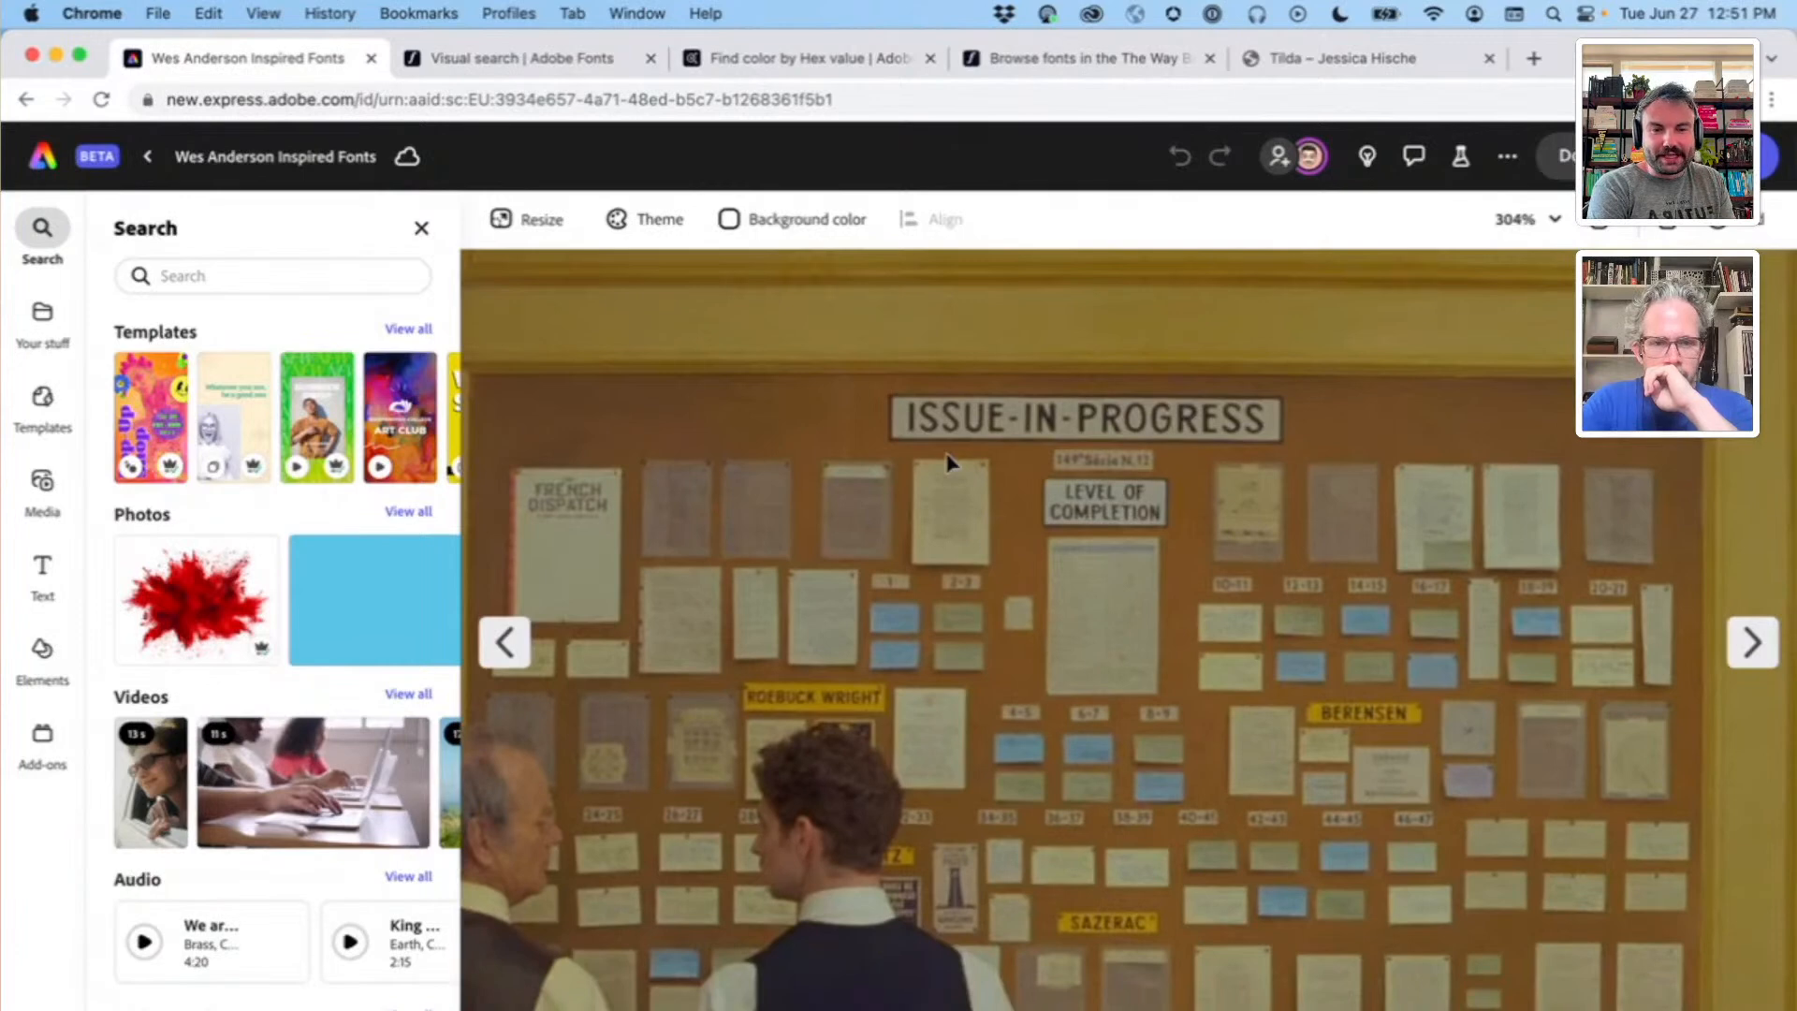
pyautogui.scroll(-5, 947, 462)
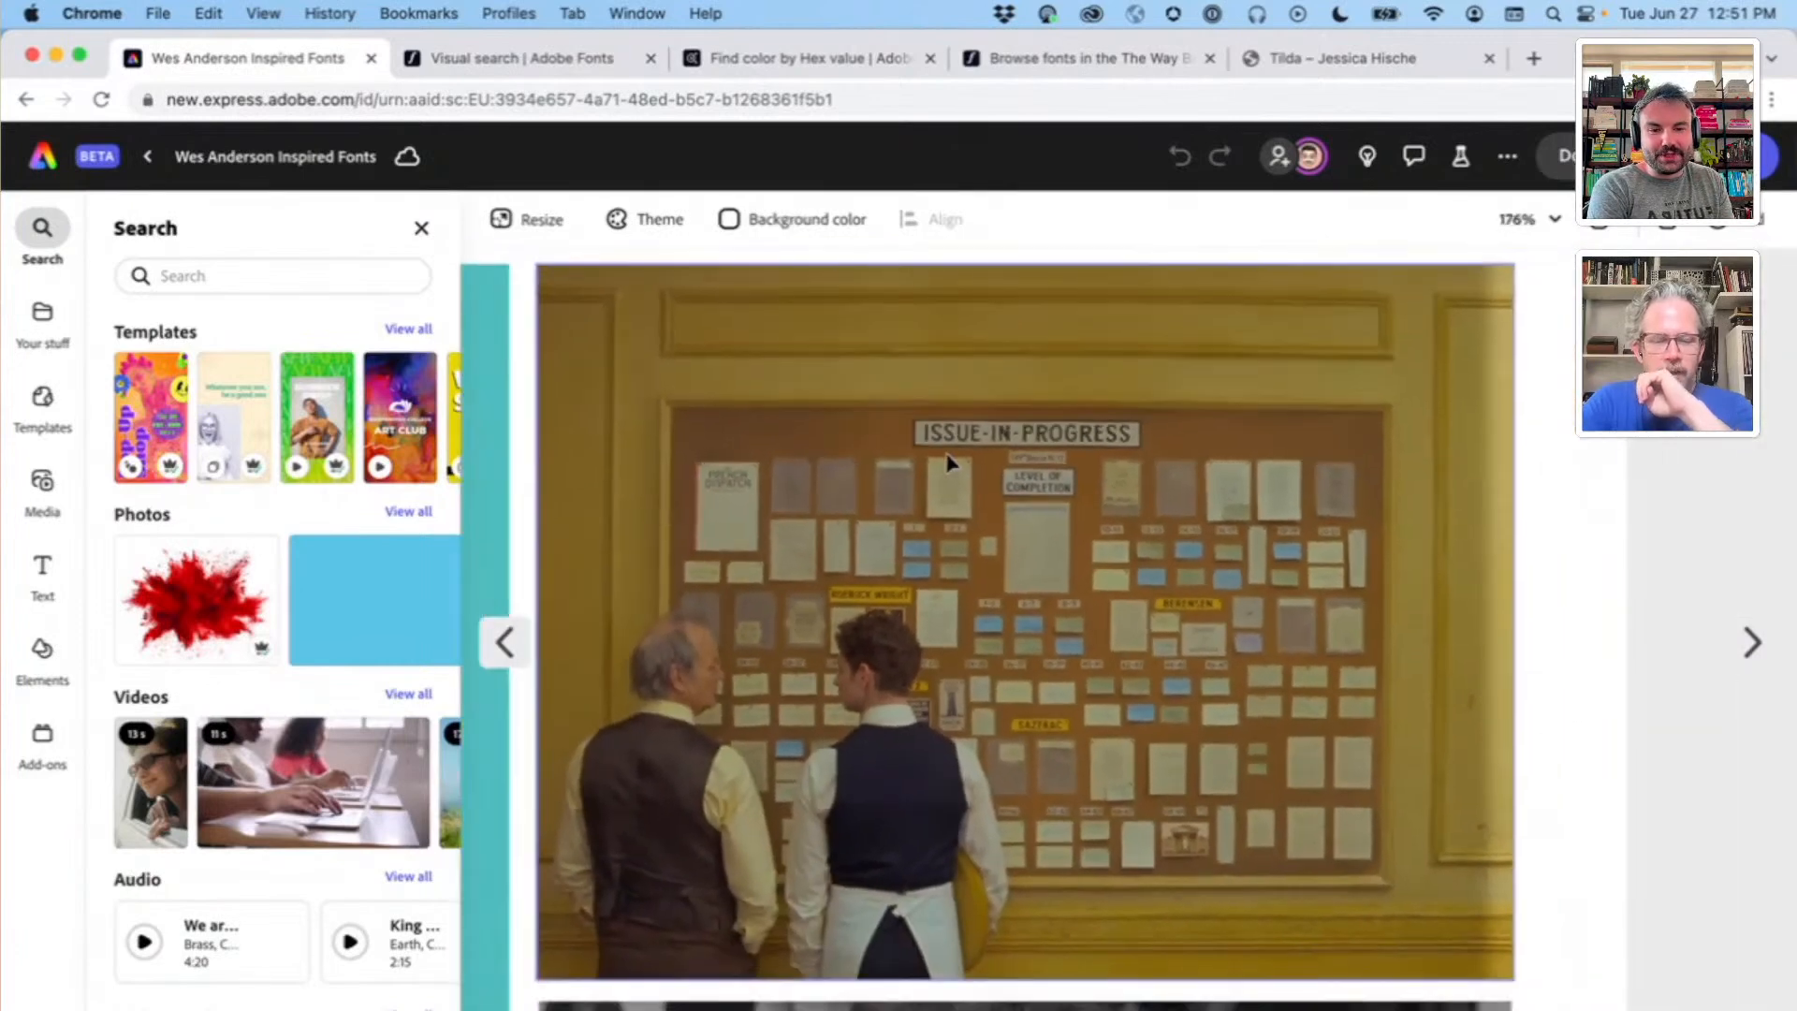
pyautogui.hscroll(-2, 802, 540)
pyautogui.scroll(1, 802, 540)
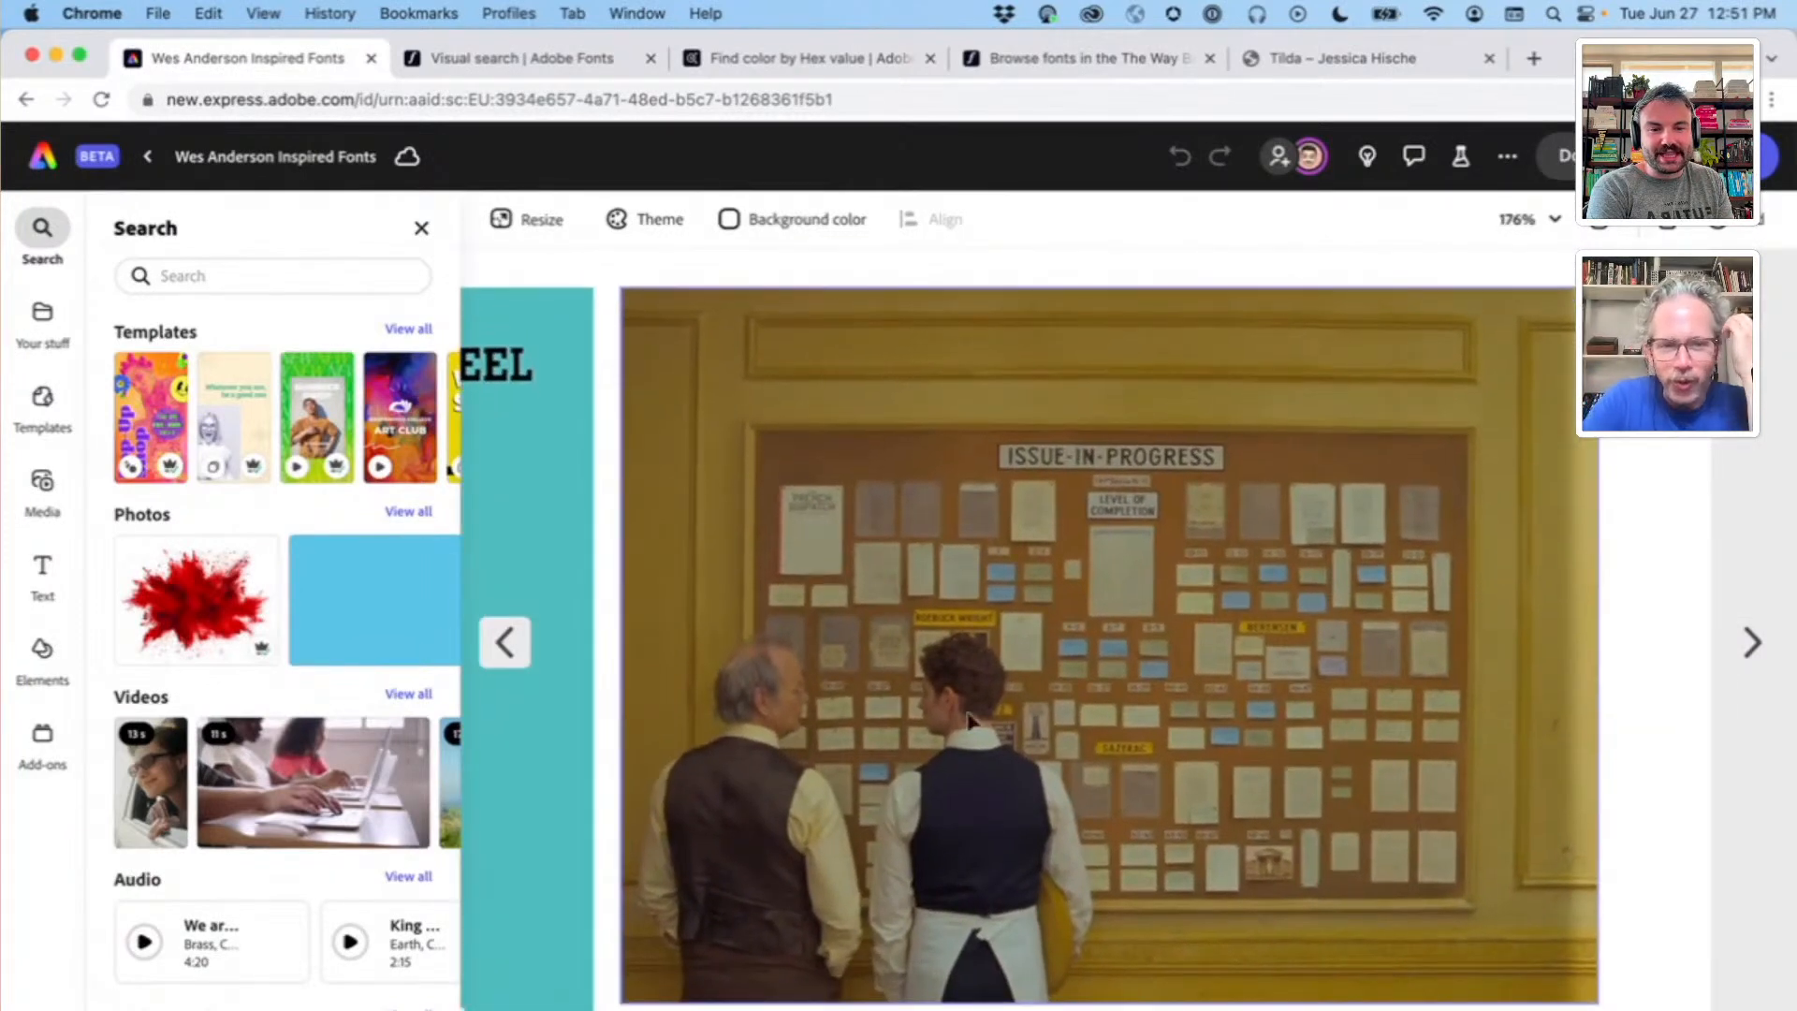
pyautogui.scroll(-2, 1126, 758)
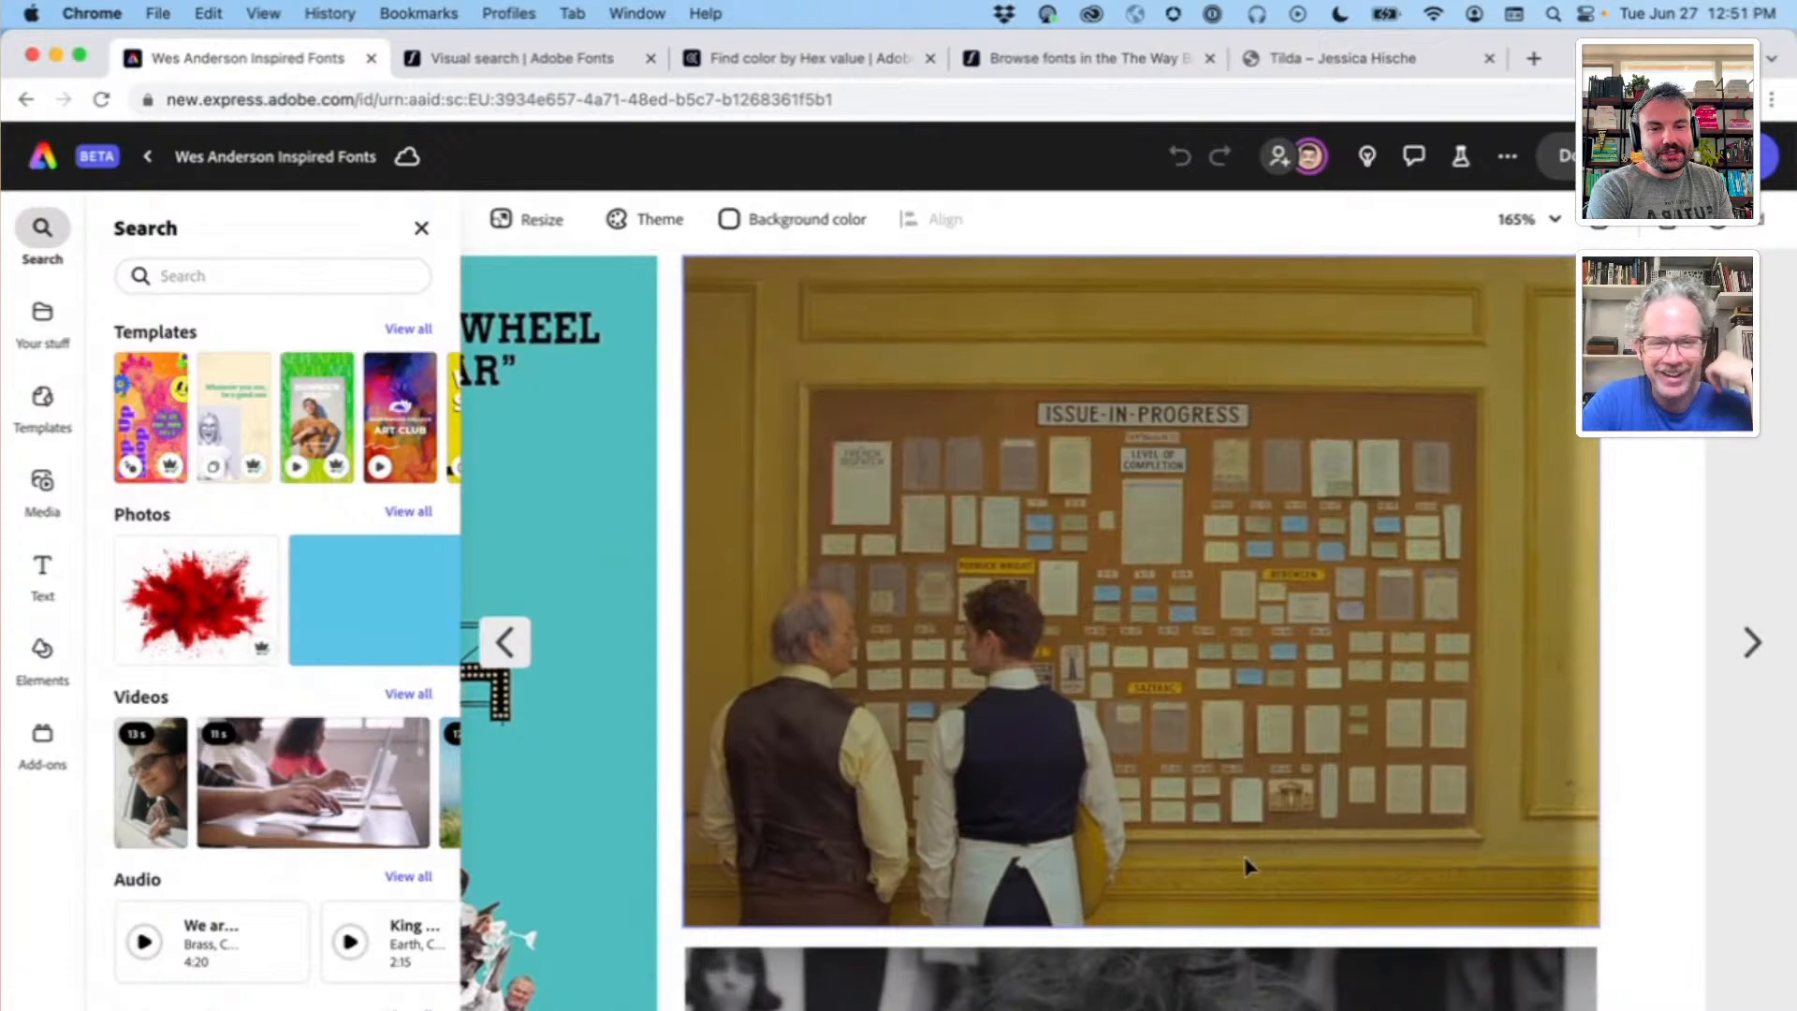
pyautogui.scroll(-2, 1247, 863)
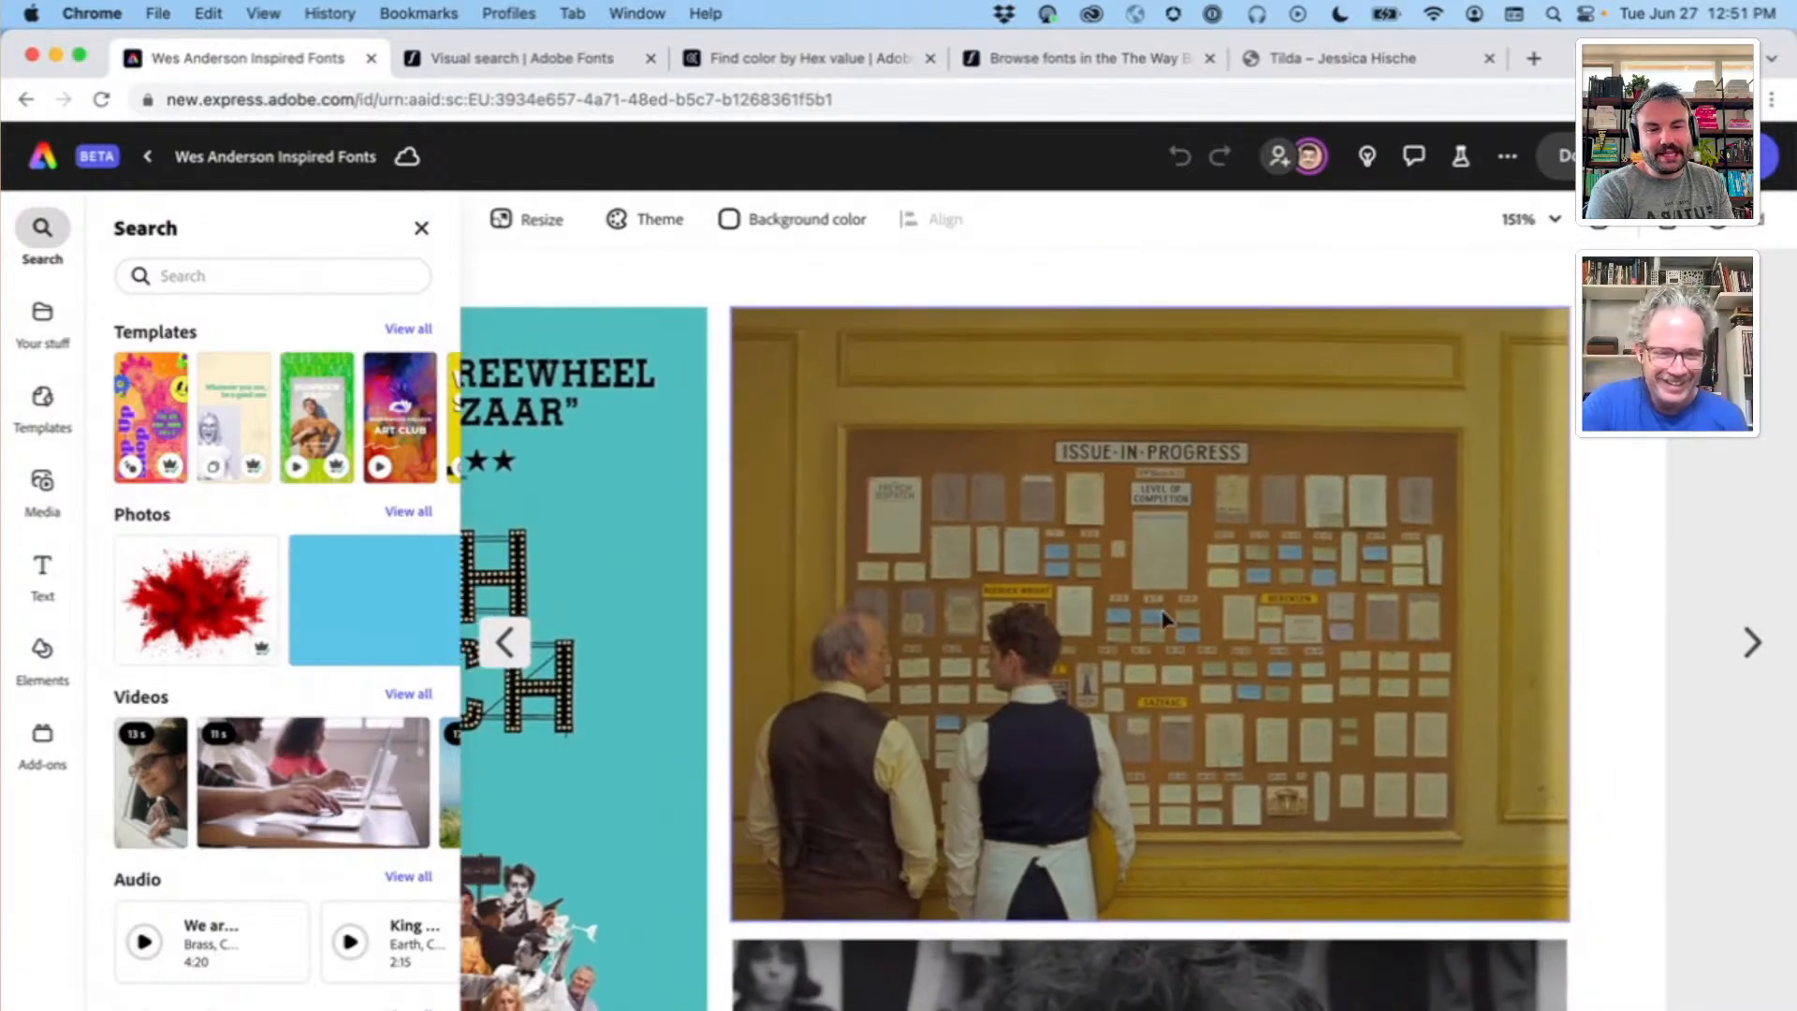
pyautogui.scroll(-5, 1278, 634)
pyautogui.scroll(-2, 1279, 637)
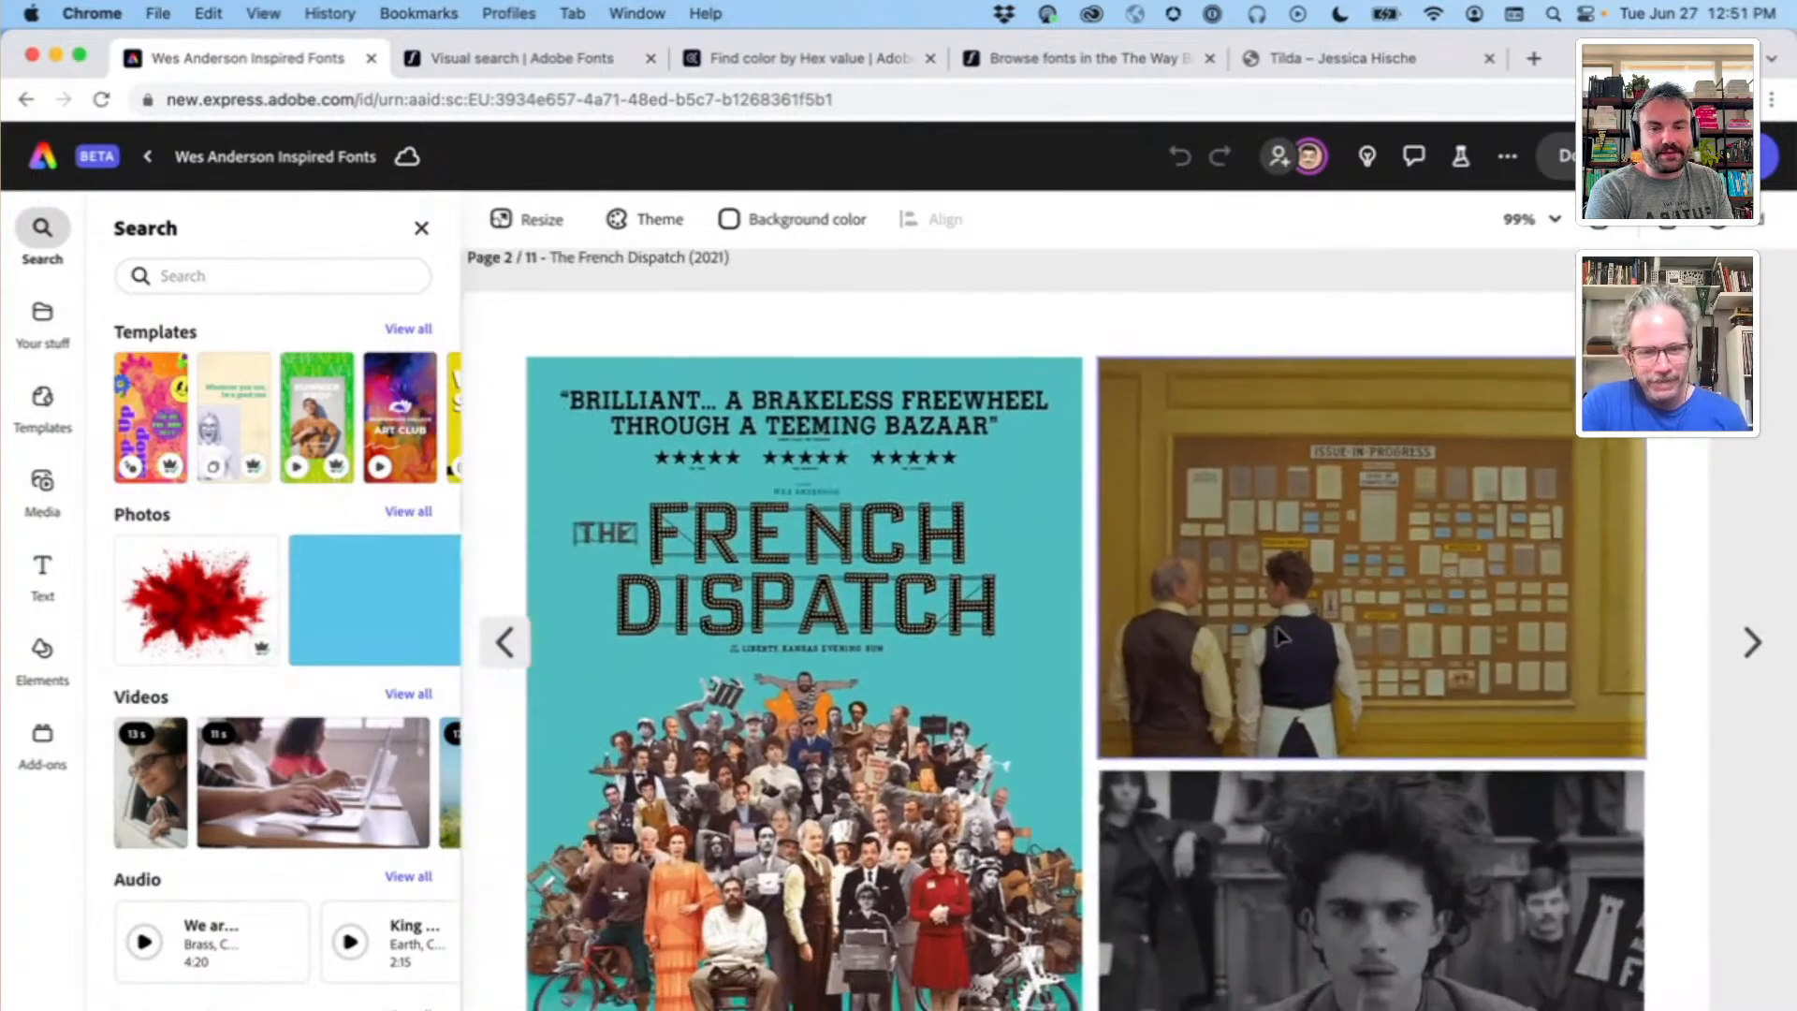
pyautogui.scroll(1, 1278, 636)
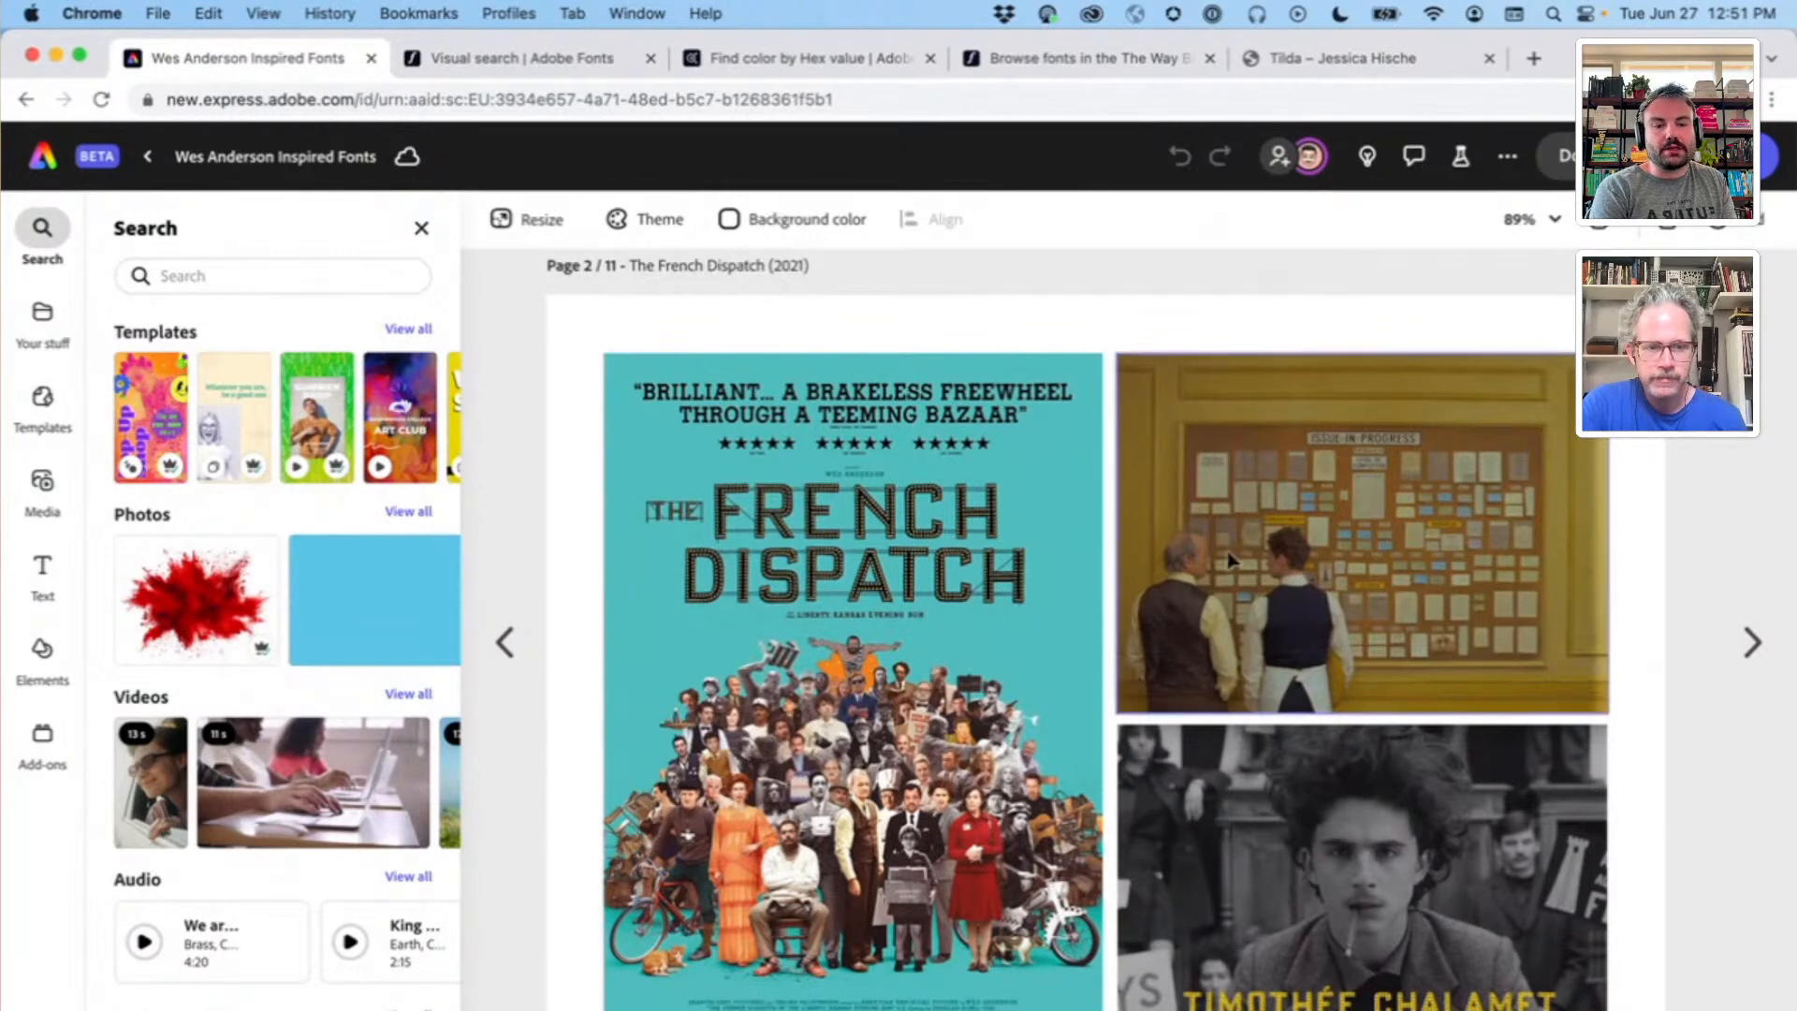
pyautogui.scroll(-1, 592, 662)
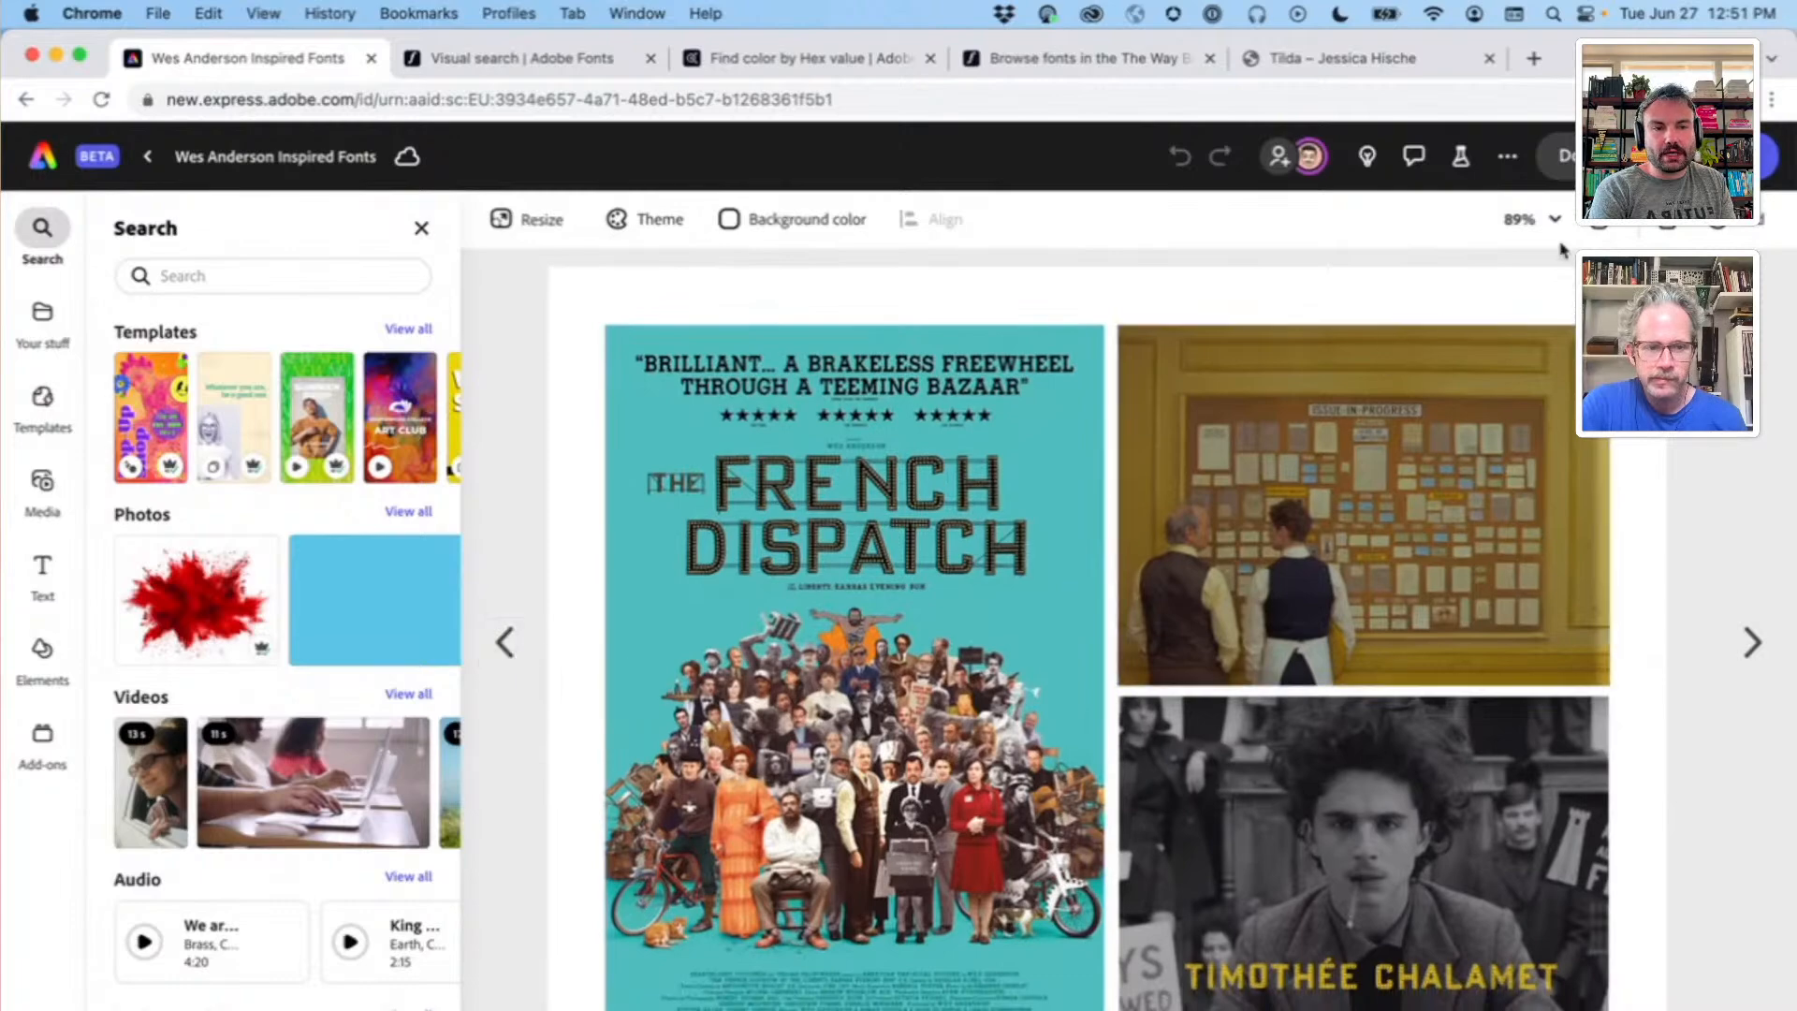
# Step: Go to page 1, "Asteroid City (2023)", and examine the title and credit lettering on the poster up close
pyautogui.click(504, 641)
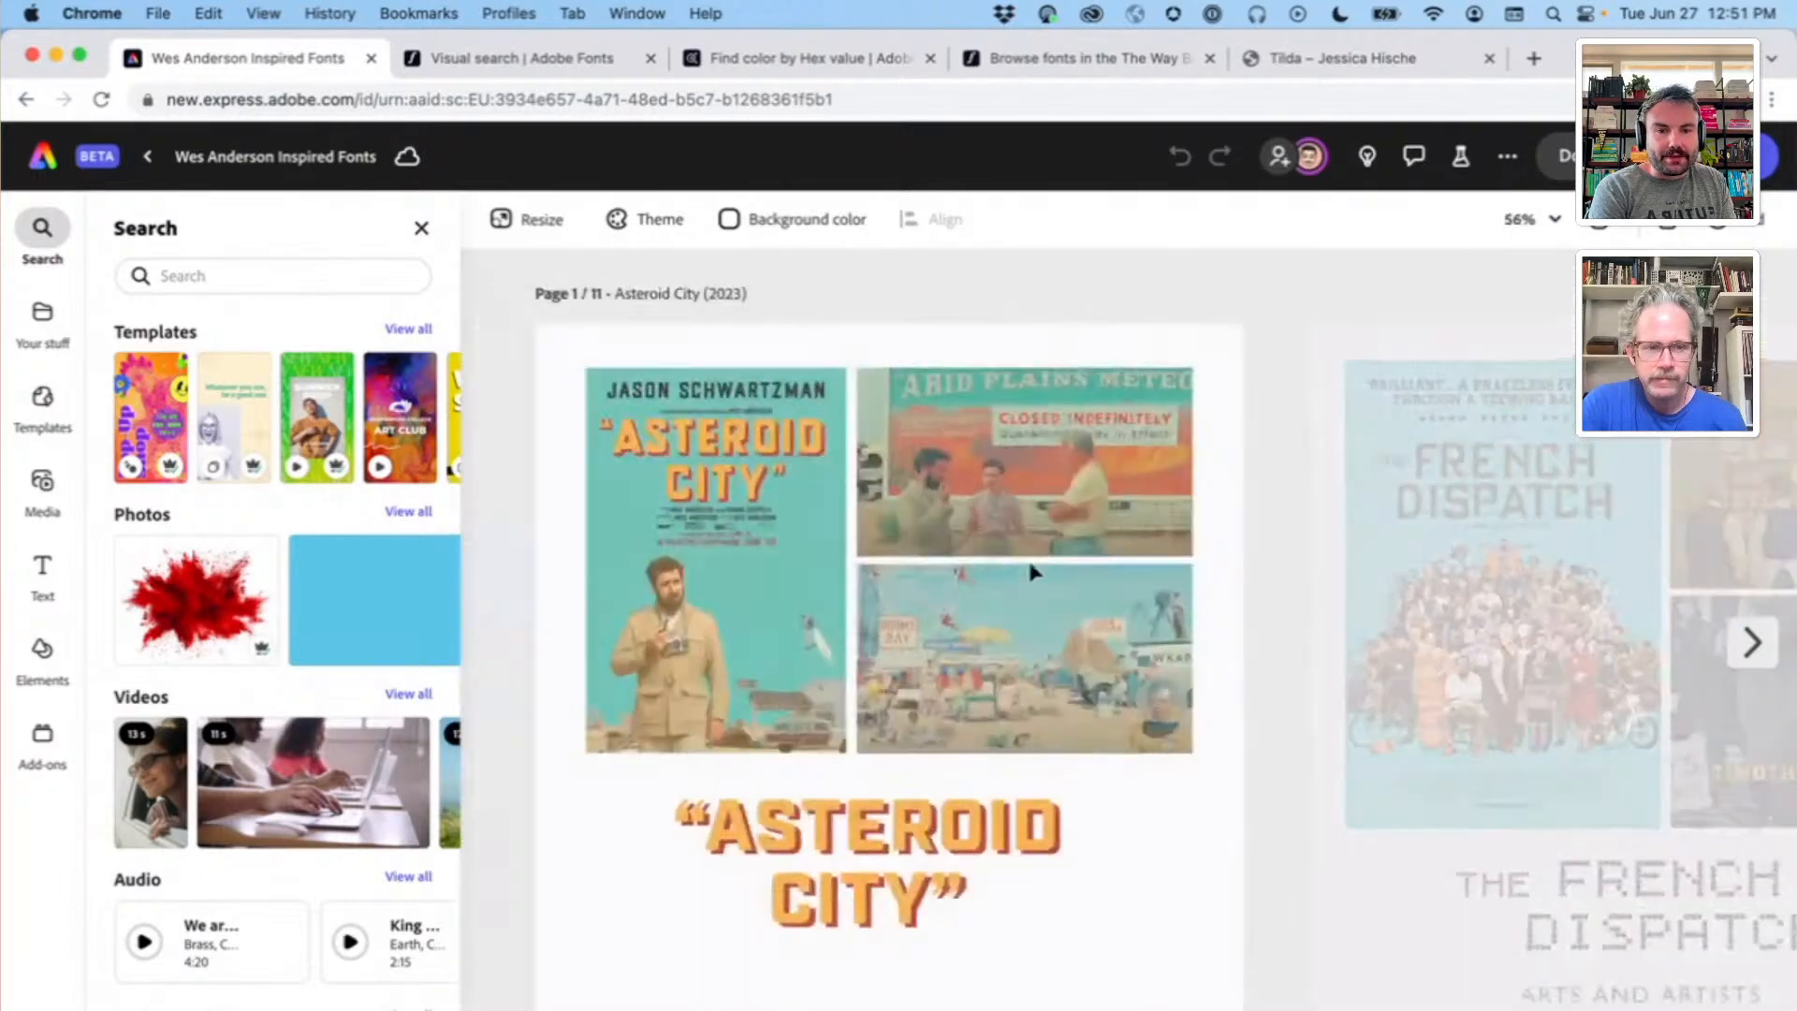
pyautogui.scroll(5, 927, 446)
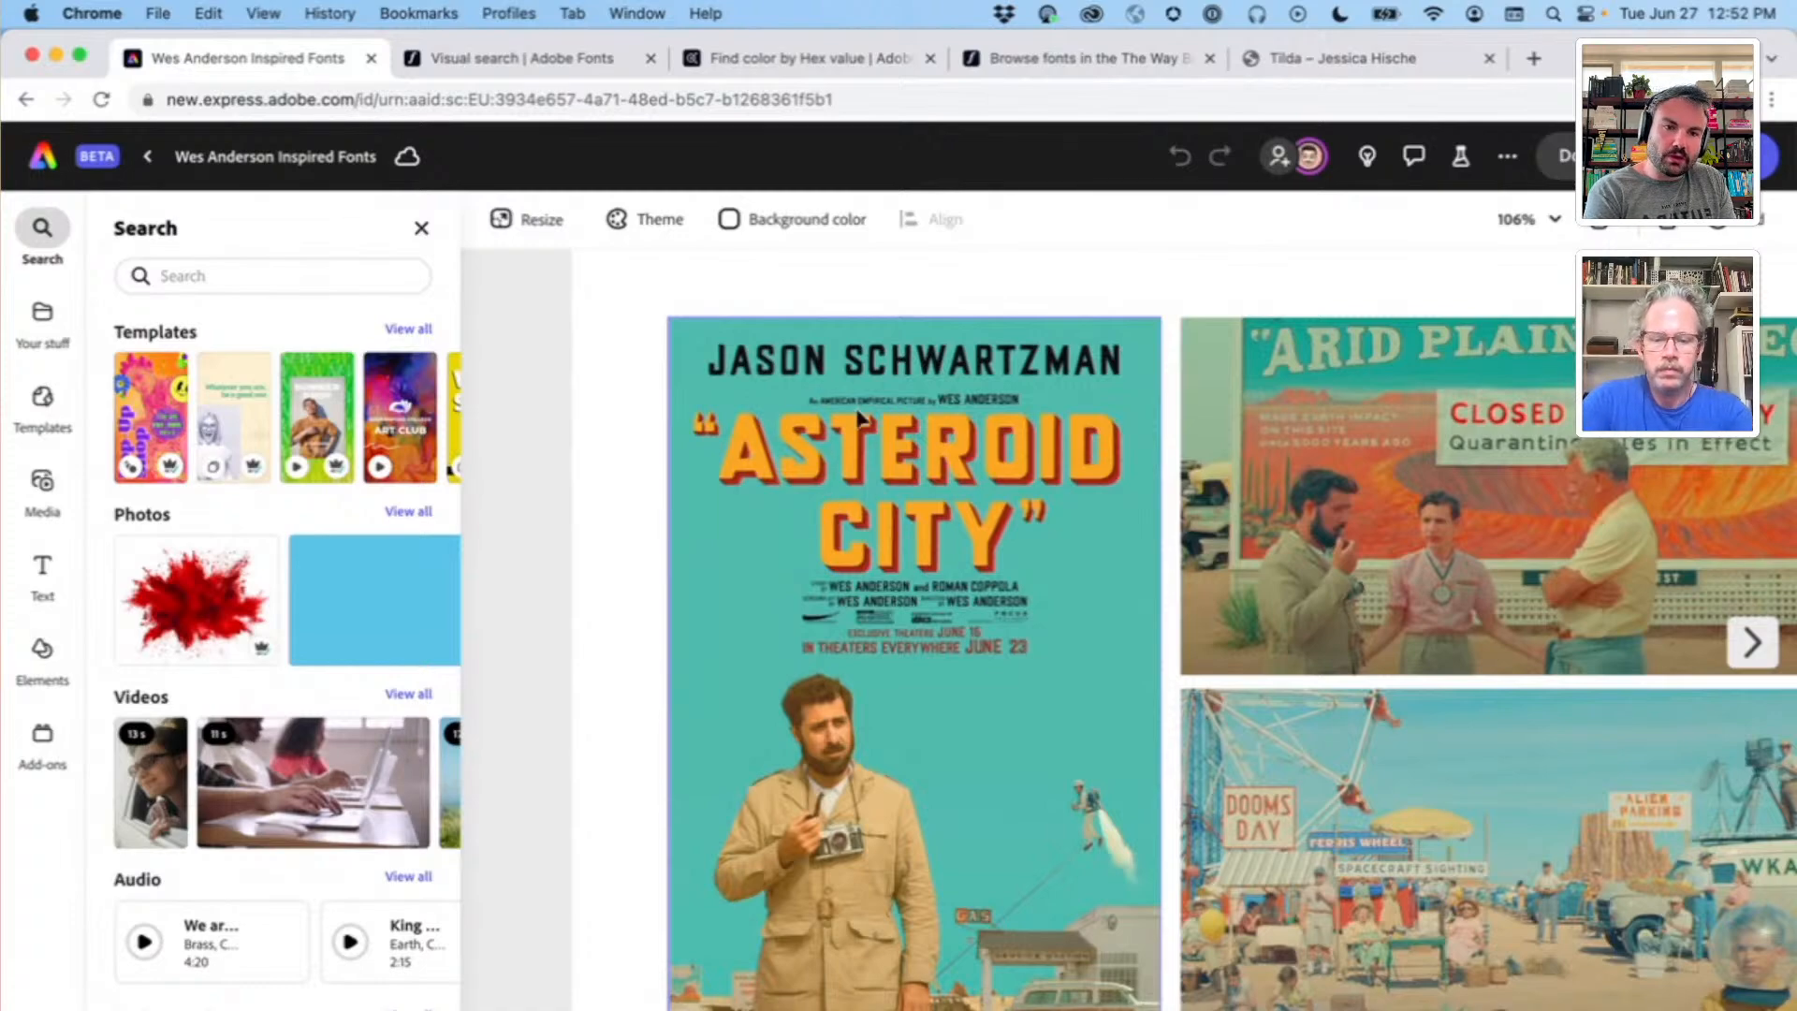
pyautogui.scroll(5, 817, 465)
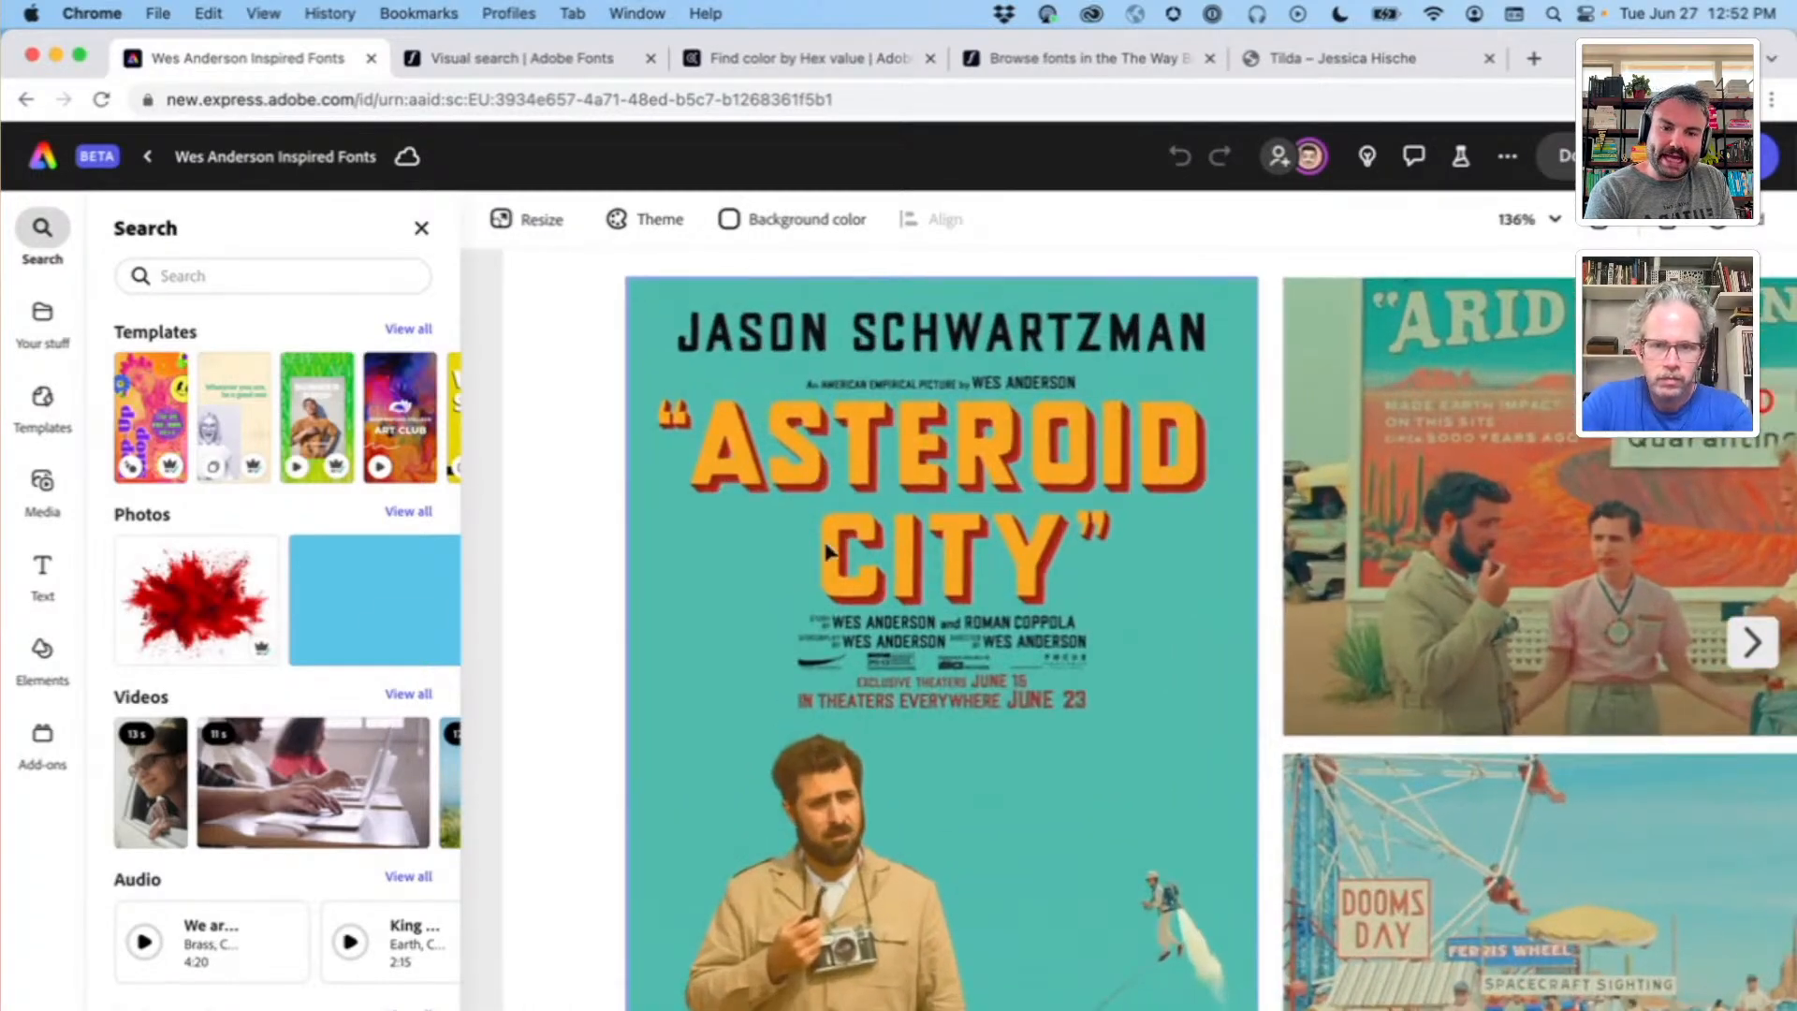
pyautogui.scroll(5, 805, 414)
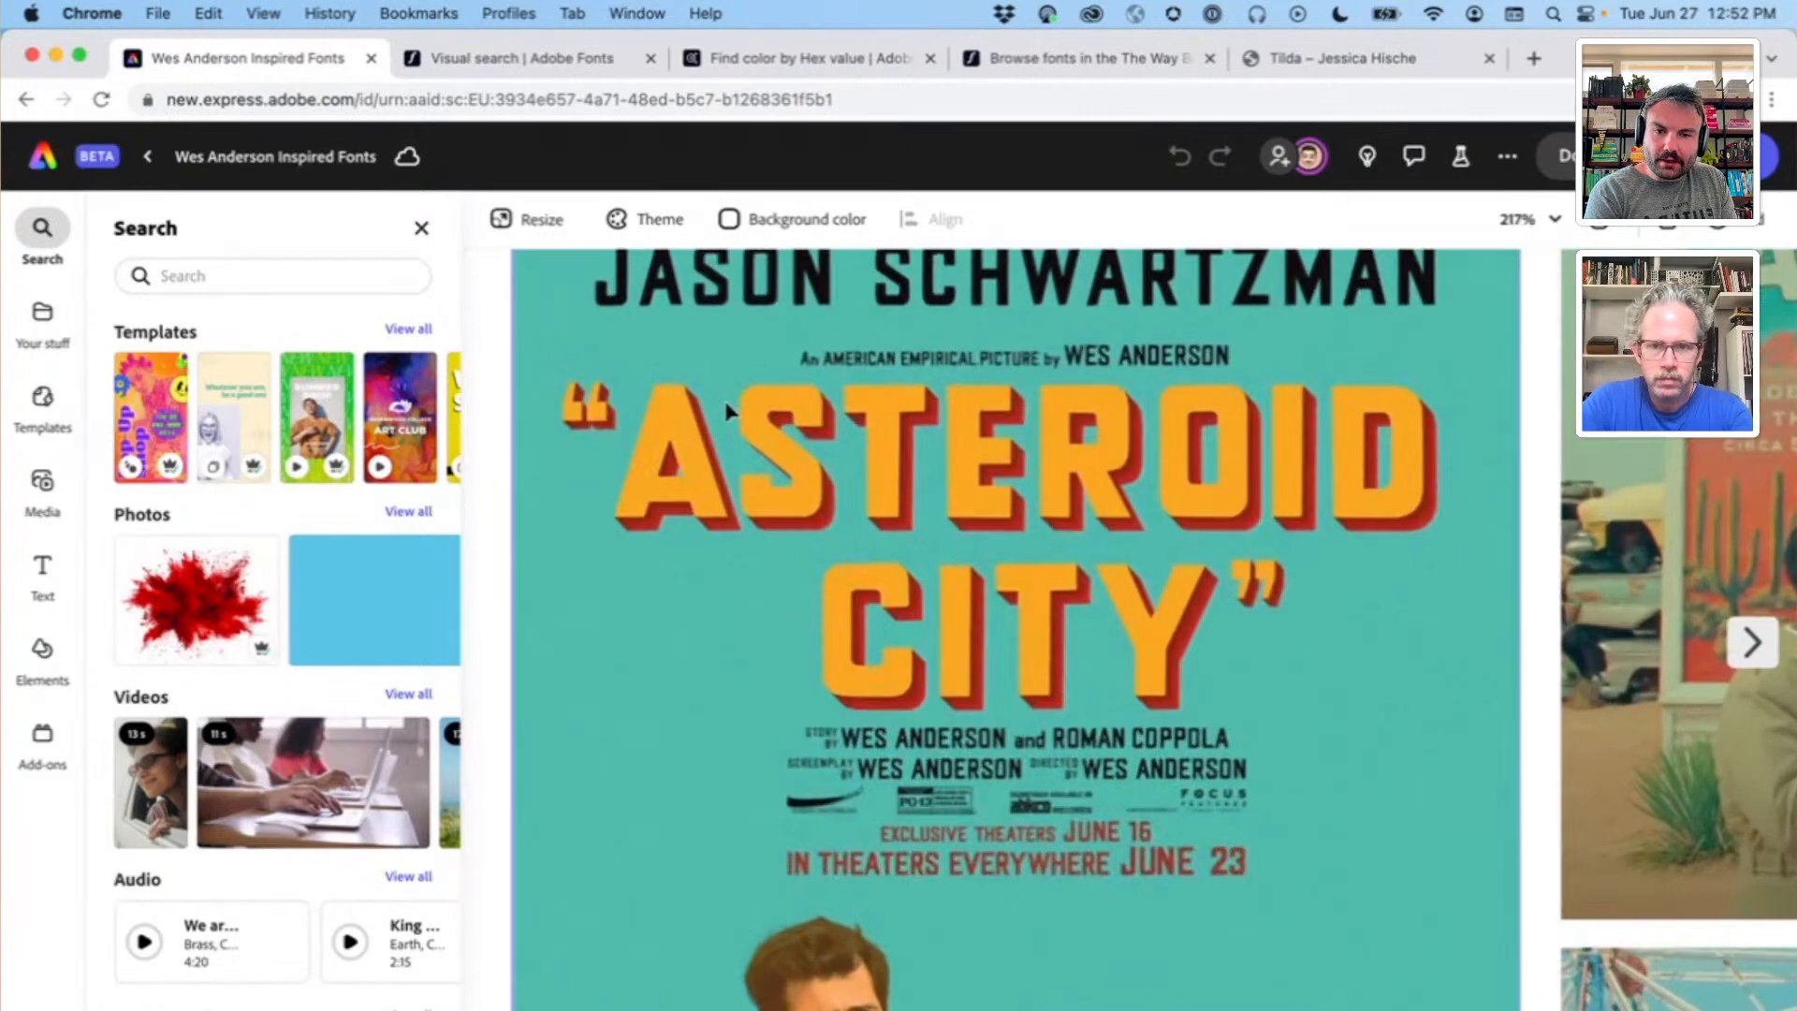
pyautogui.scroll(2, 721, 440)
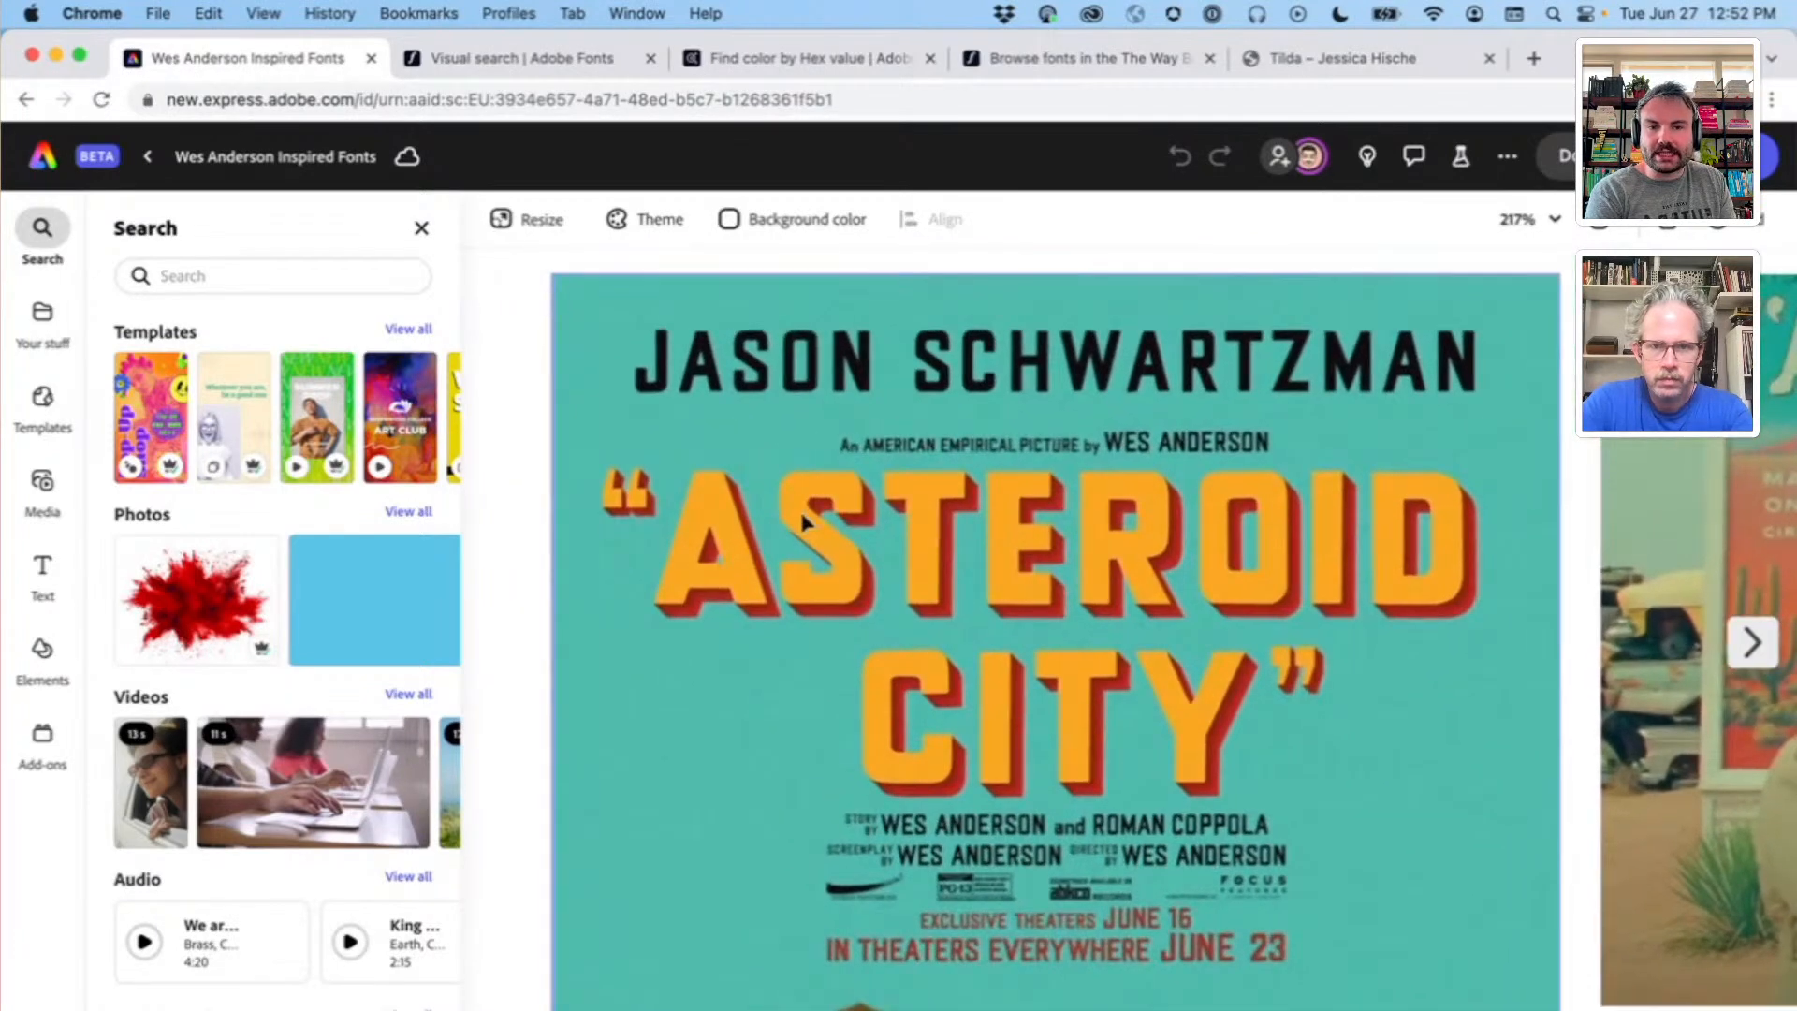
# Step: Select the recreated "Asteroid City" title text beneath the poster and stills to show its font settings
pyautogui.scroll(-2, 833, 524)
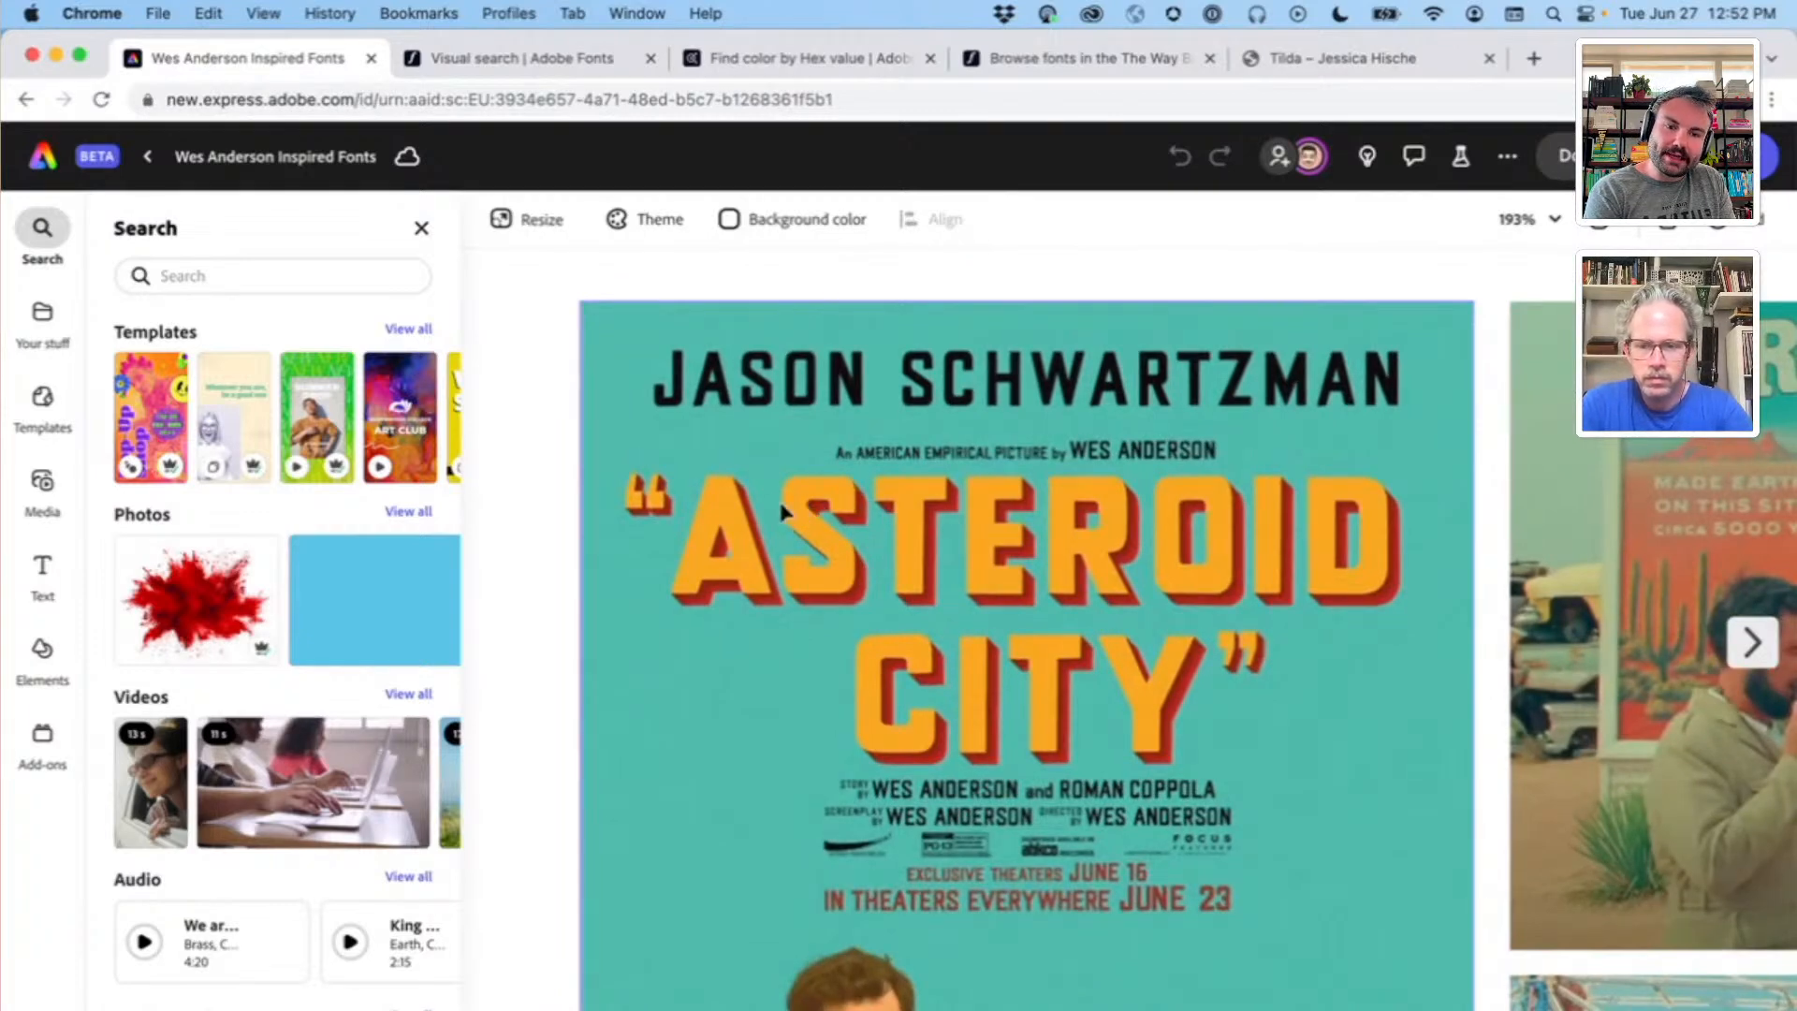
pyautogui.scroll(-5, 915, 594)
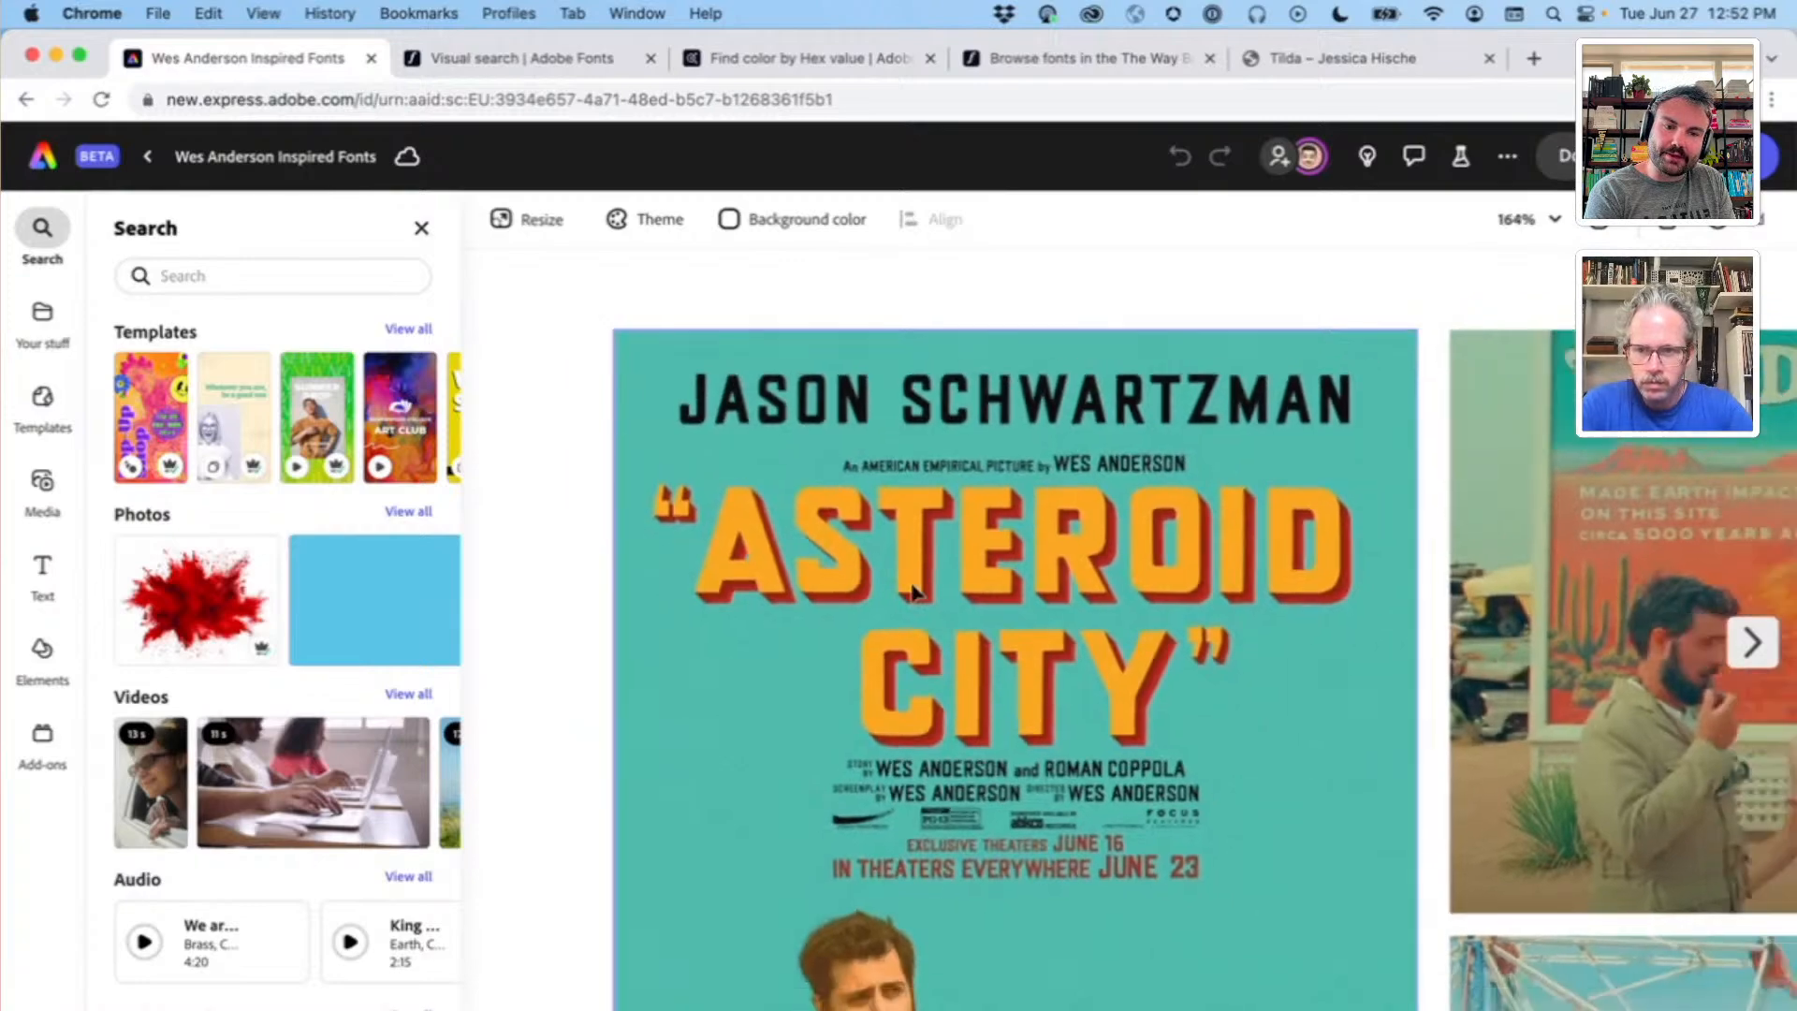
pyautogui.scroll(-10, 915, 591)
pyautogui.click(1113, 594)
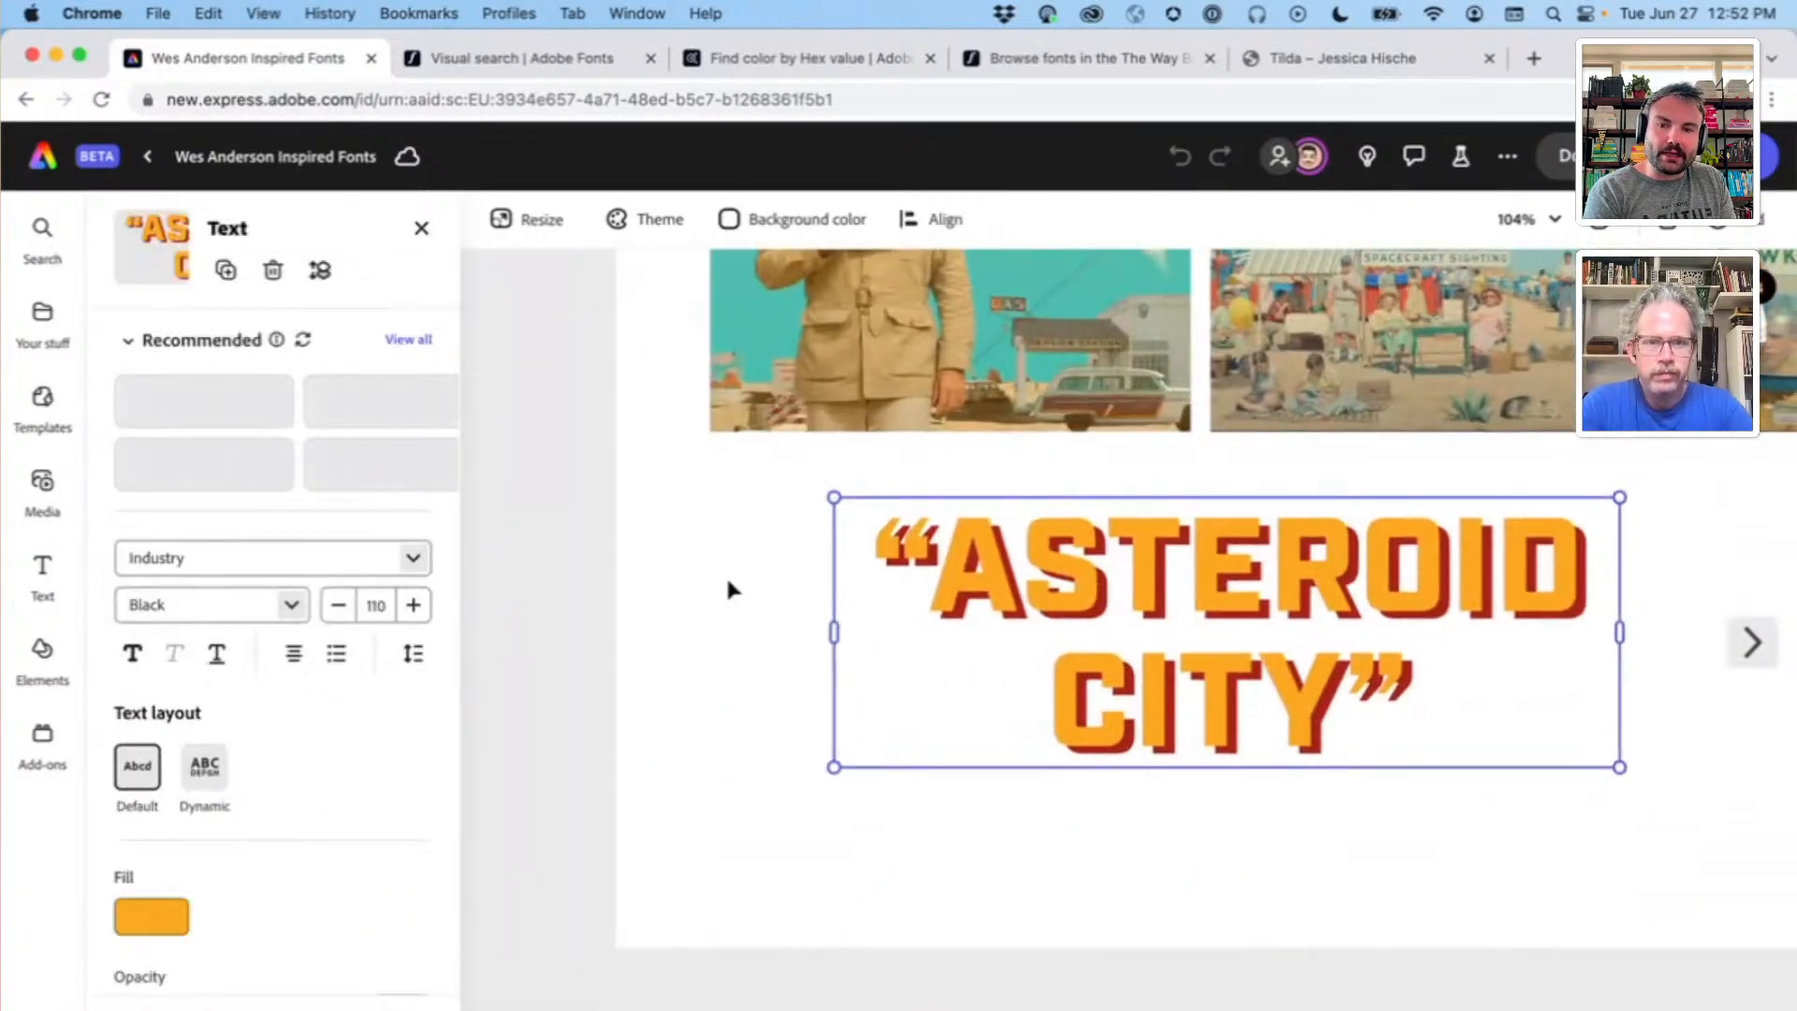
# Step: Find fonts similar to the "Asteroid City" title's Industry Black and apply the fourth suggestion, with straight slanted quotation marks, to the text
pyautogui.click(409, 340)
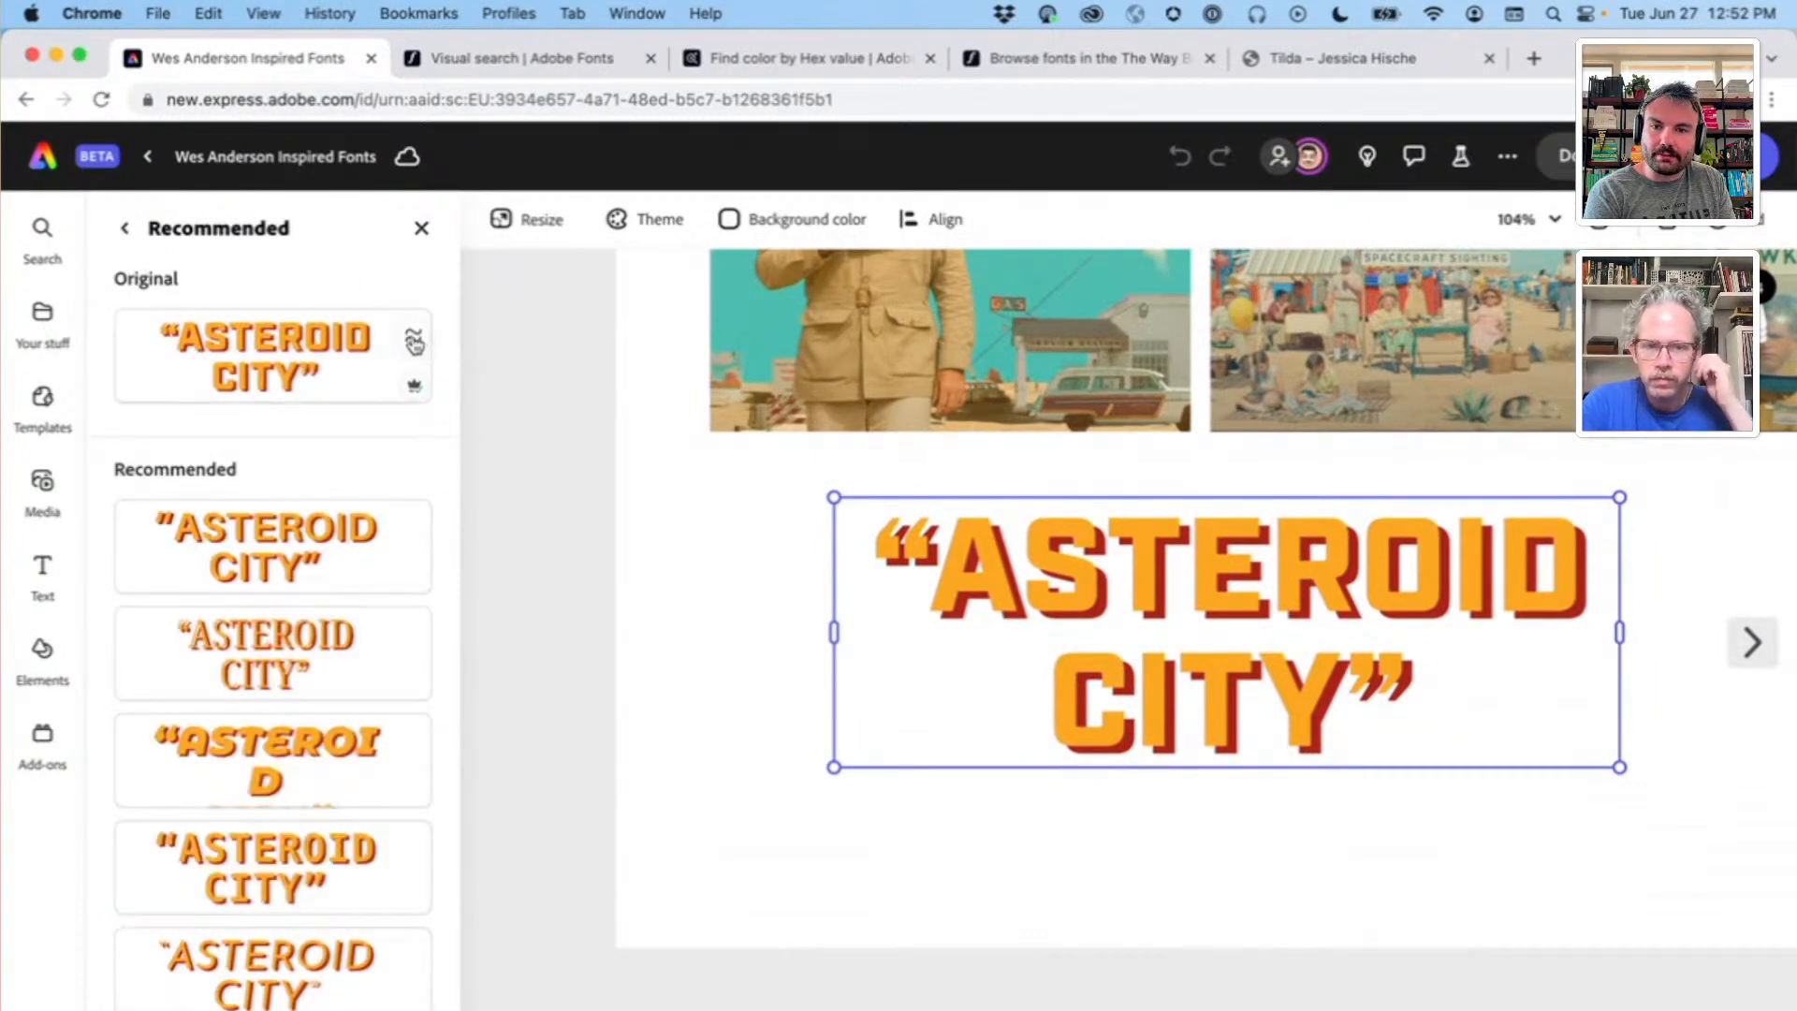
pyautogui.click(414, 339)
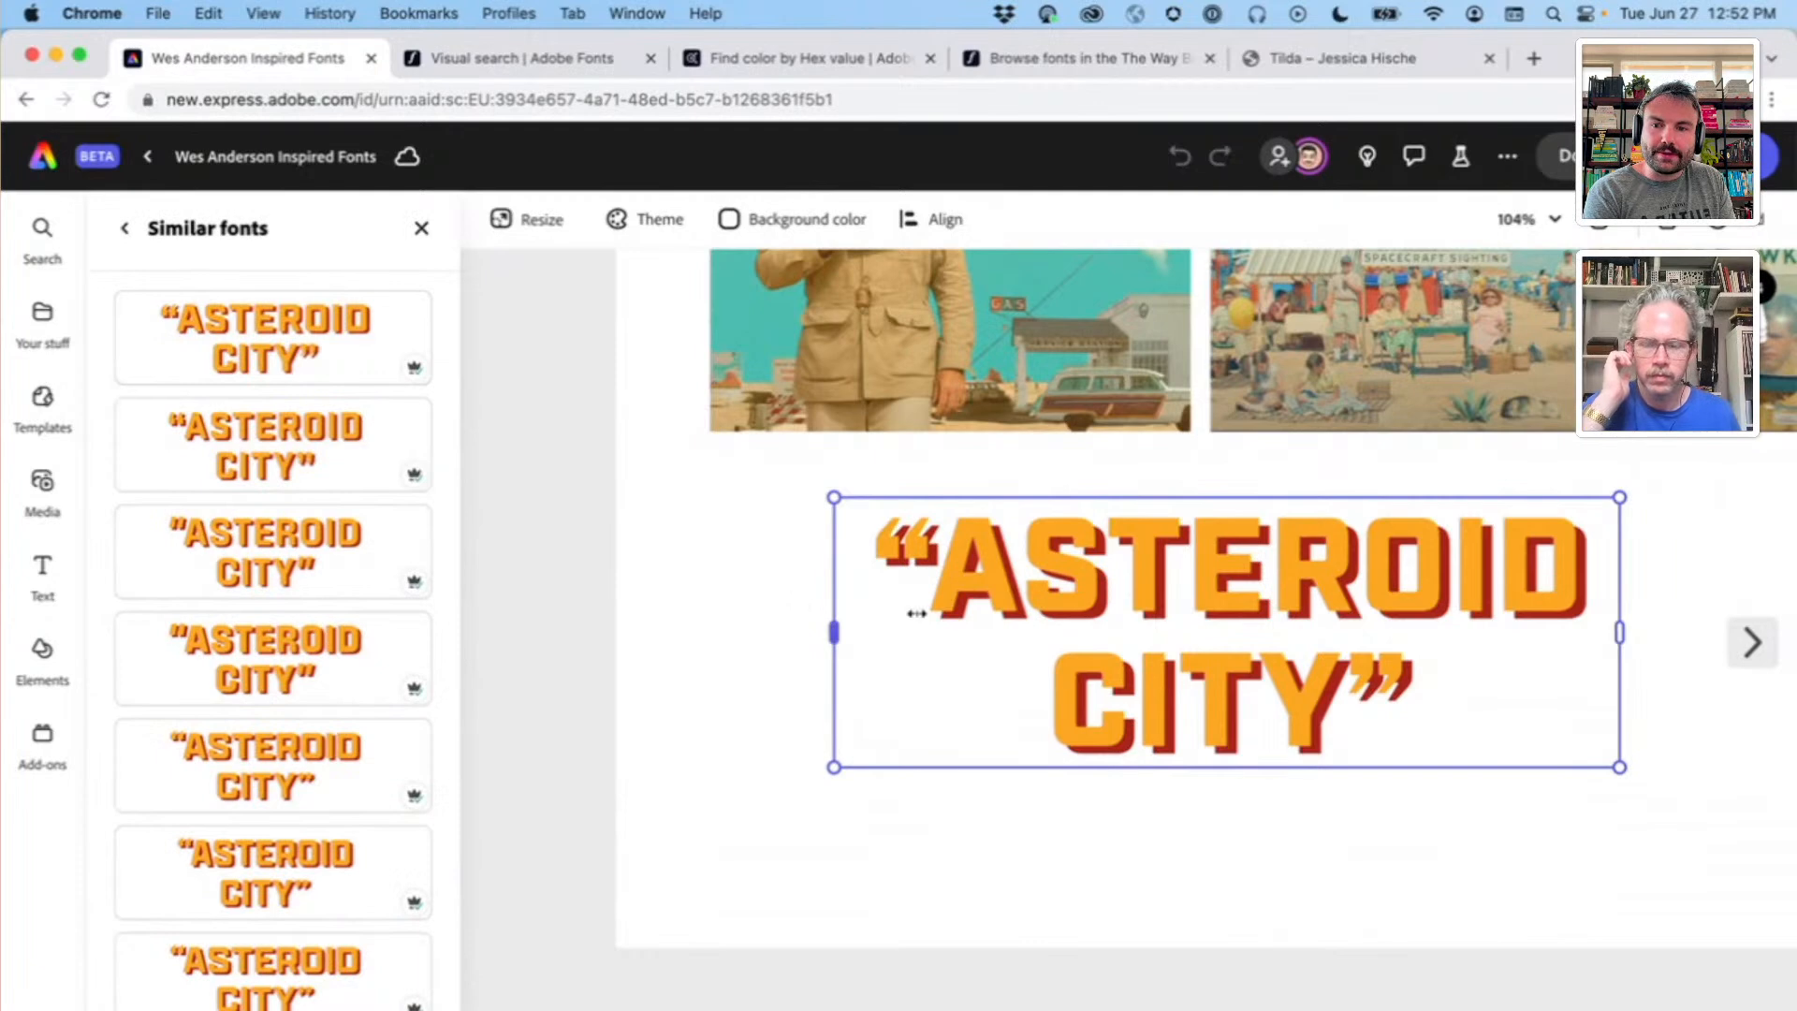
pyautogui.click(222, 681)
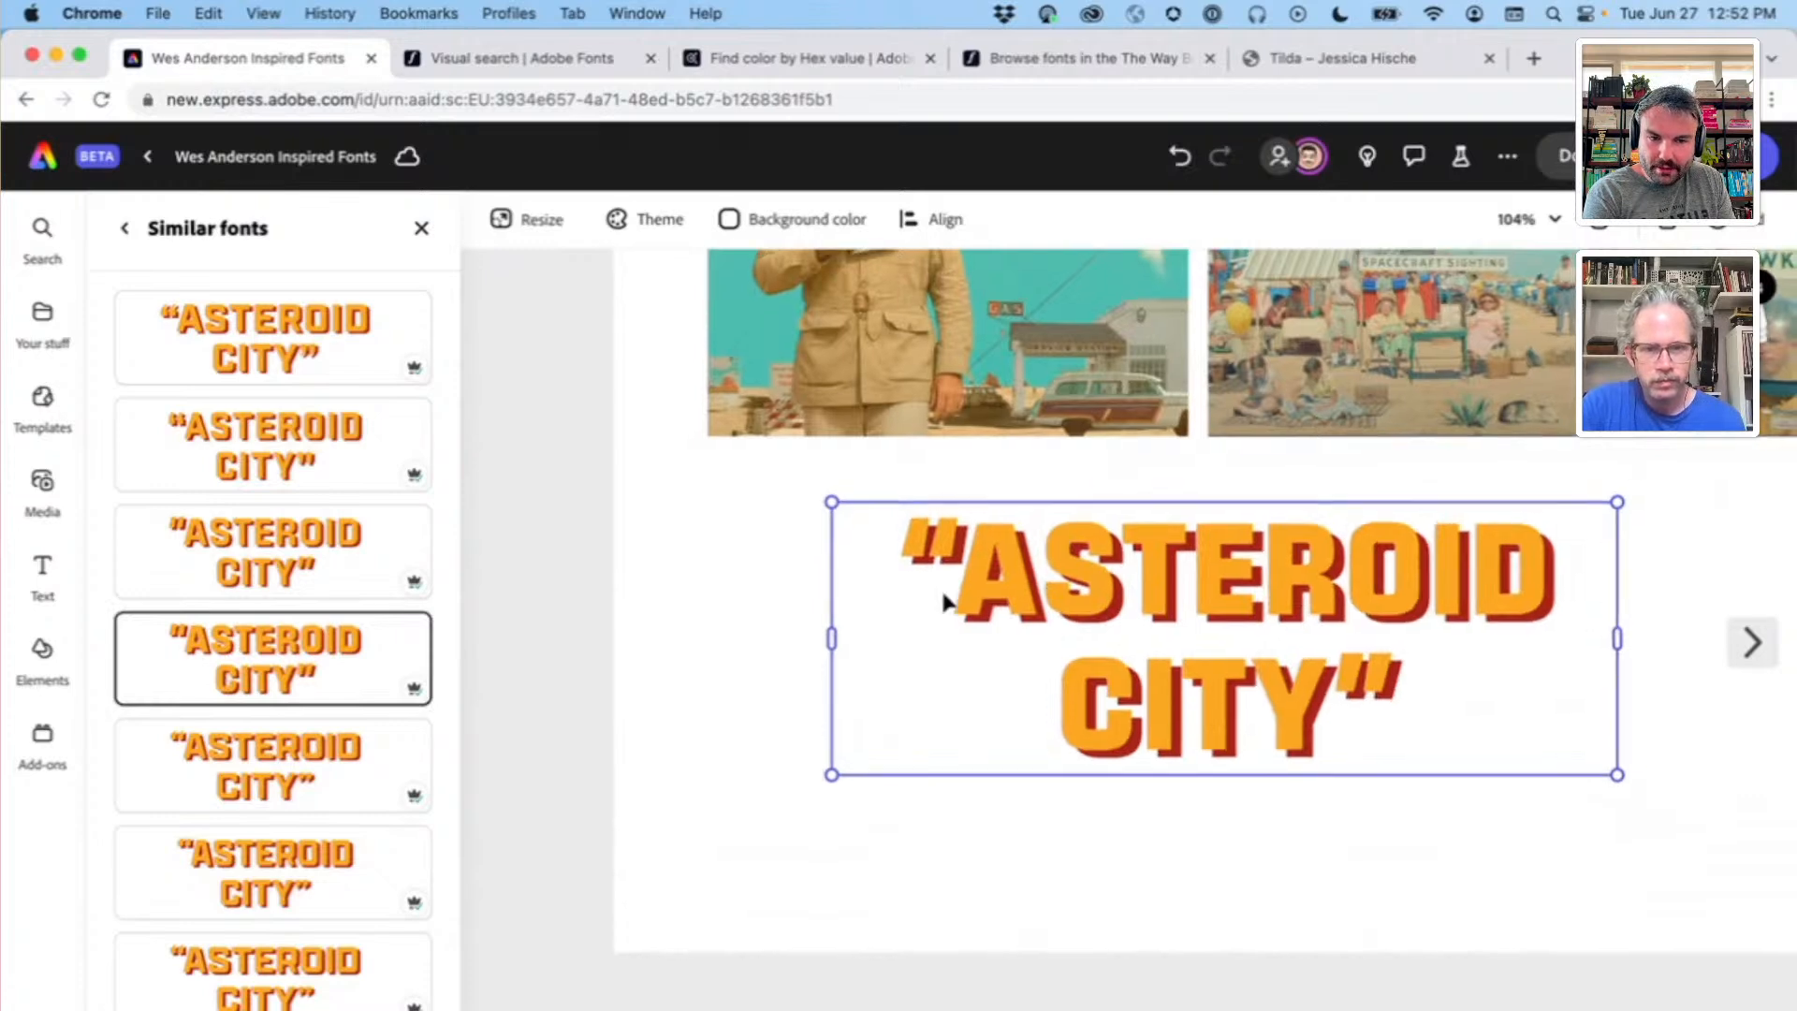
pyautogui.scroll(-5, 943, 601)
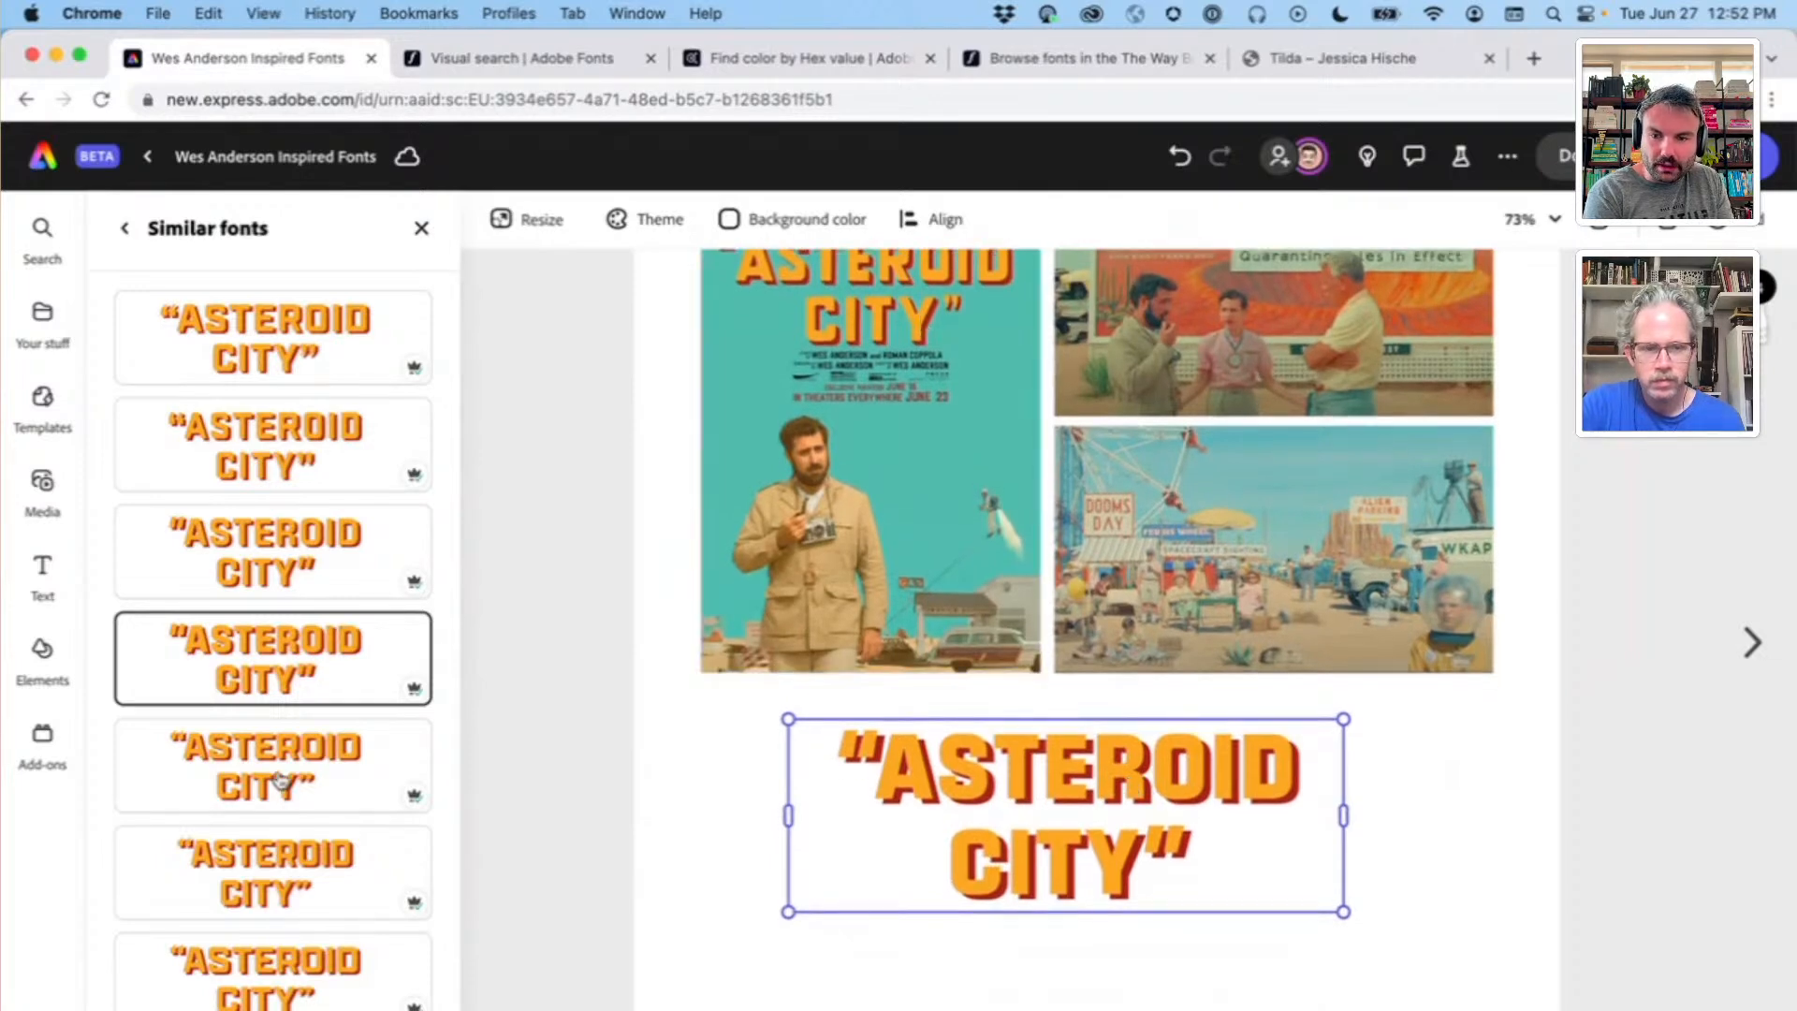
# Step: Try another of the similar fonts on the "Asteroid City" title, and change the title to Apotek Bold
pyautogui.scroll(-1, 280, 779)
pyautogui.scroll(-1, 281, 780)
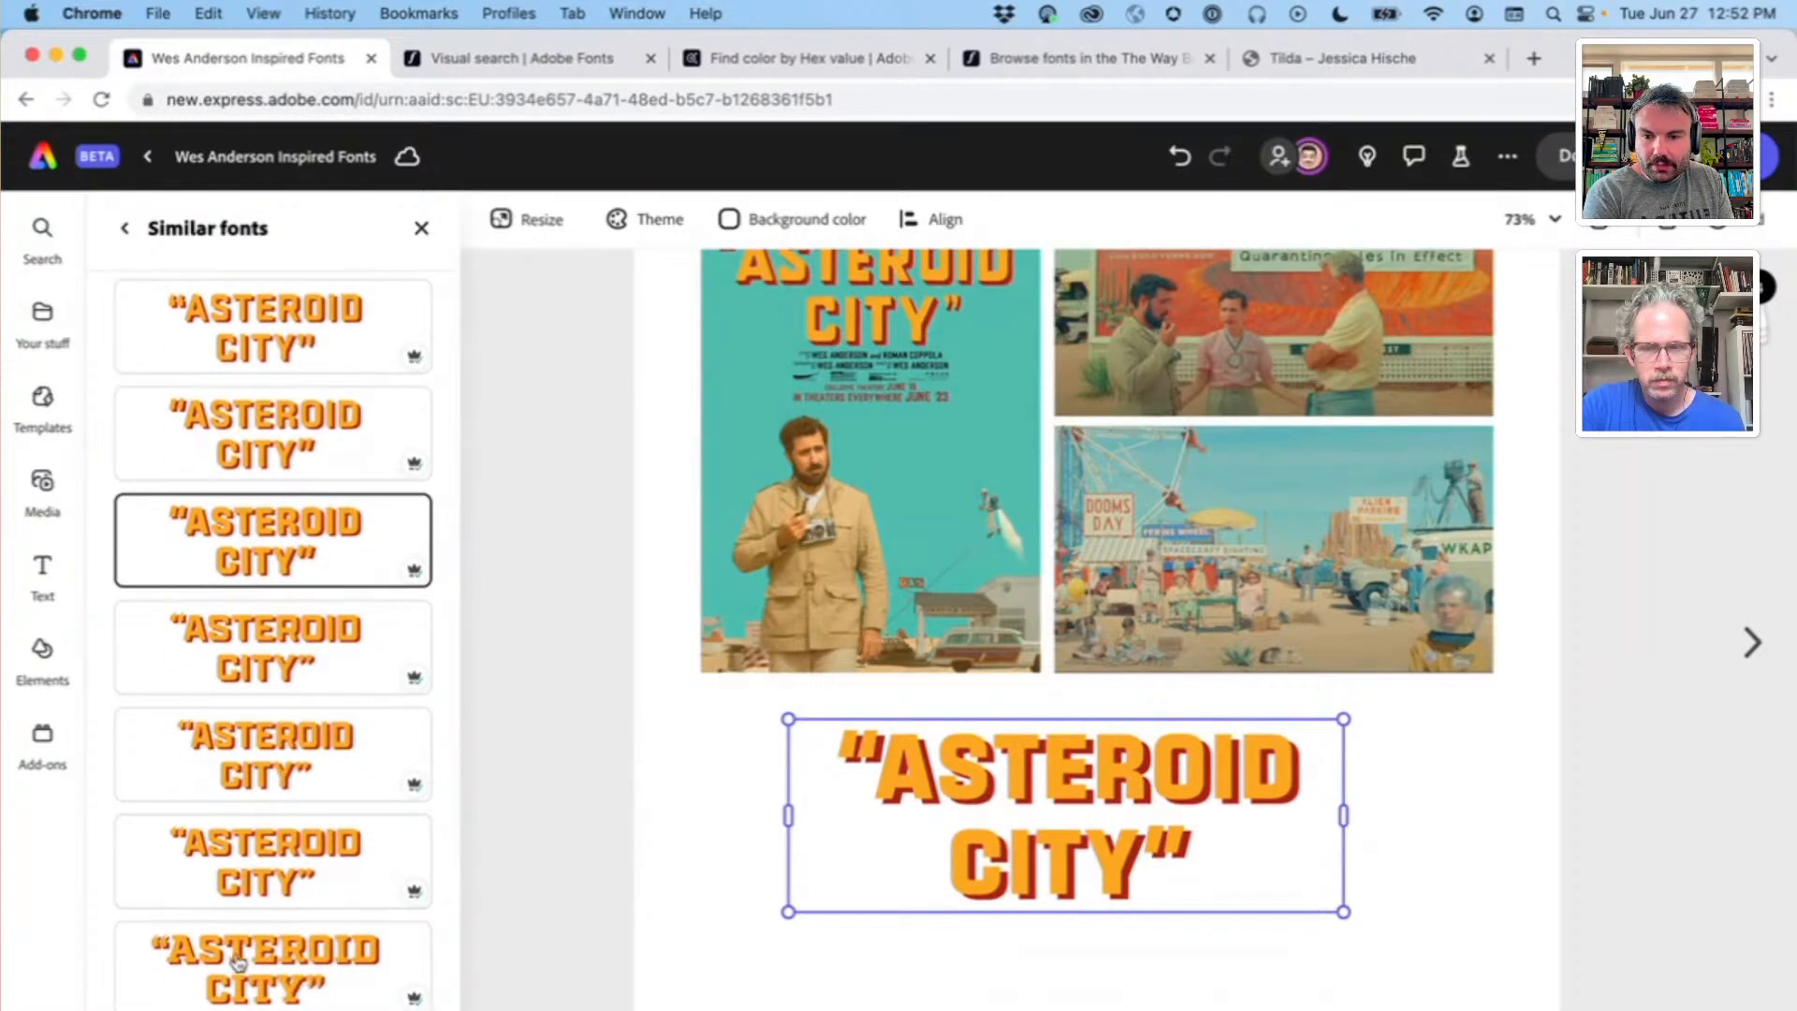
pyautogui.click(246, 868)
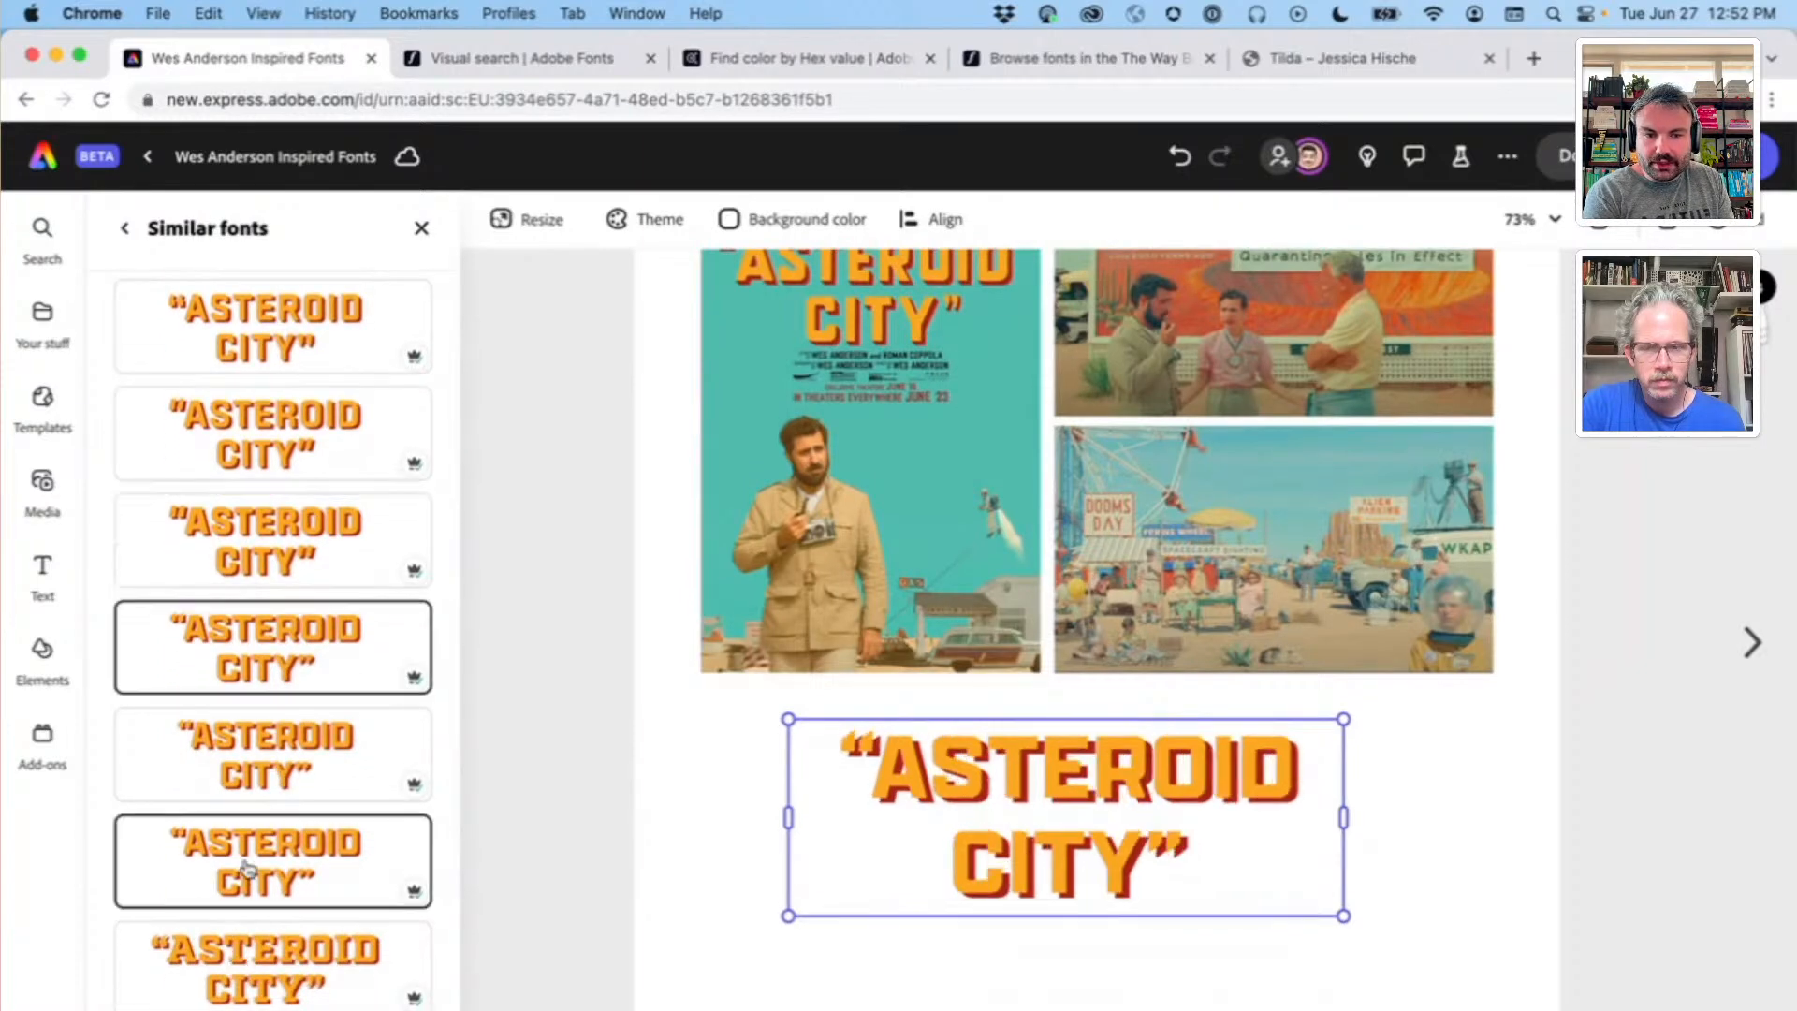
pyautogui.click(264, 760)
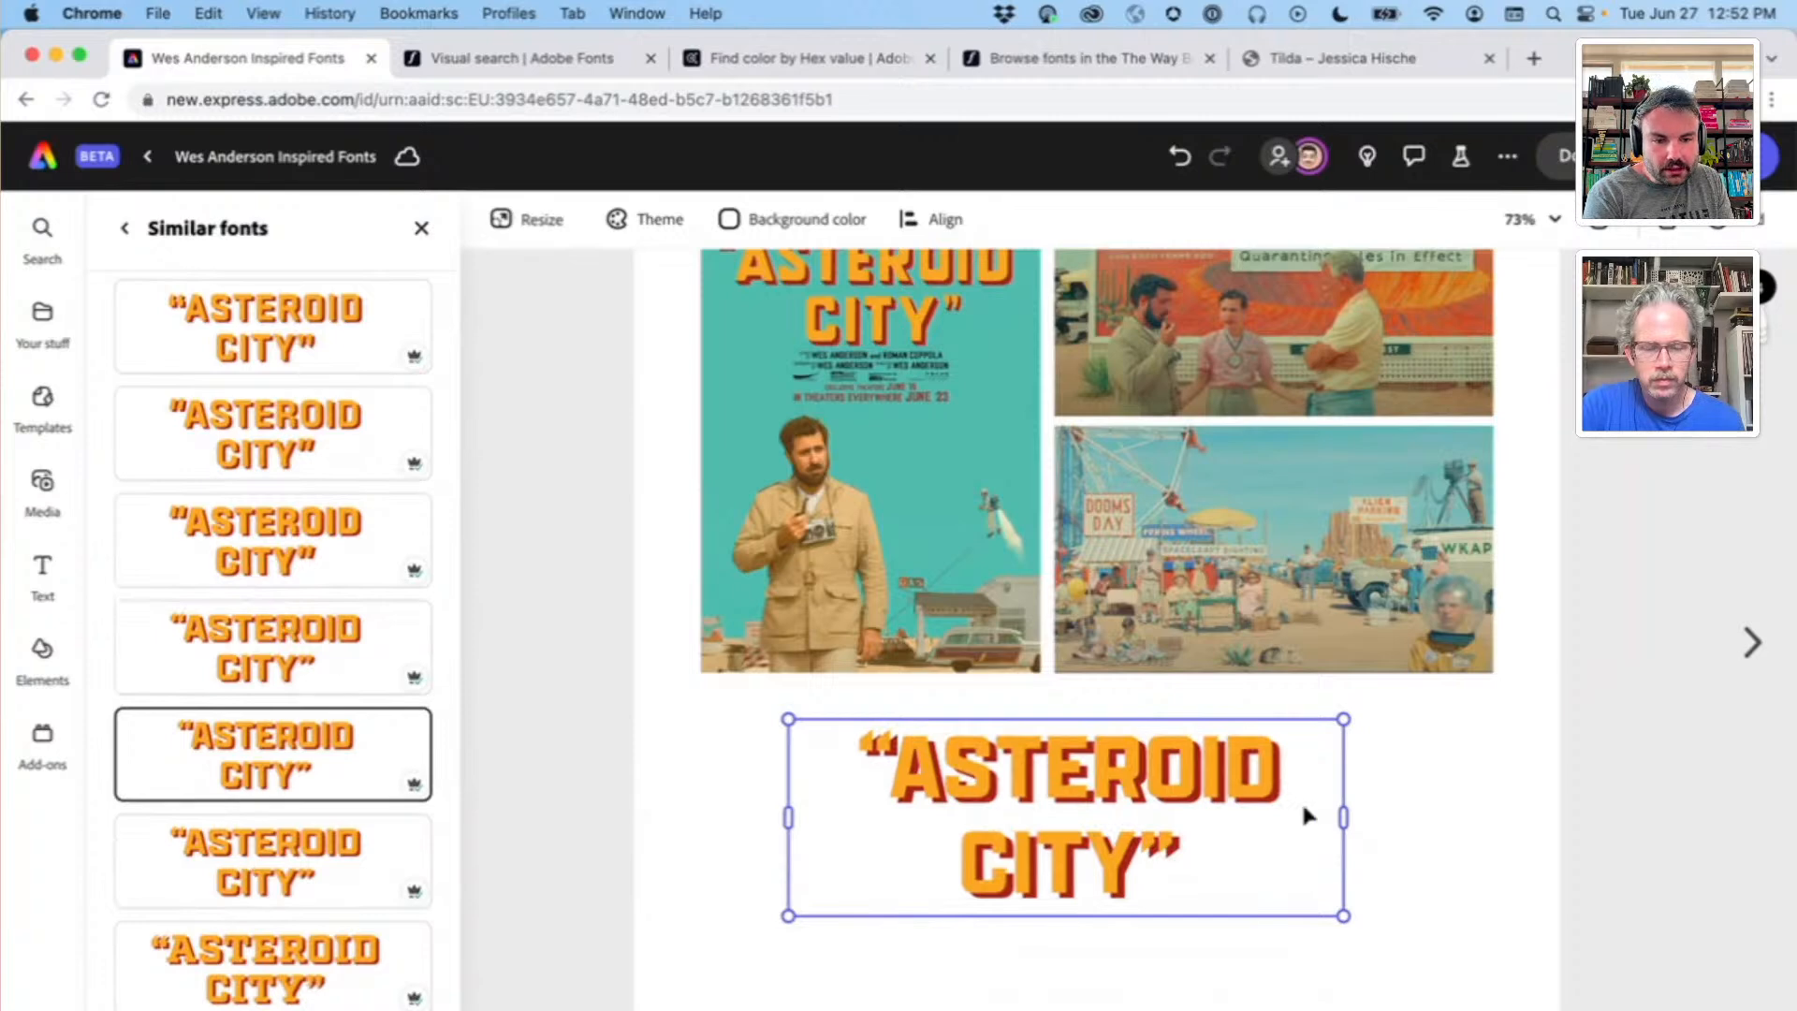
pyautogui.scroll(1, 1181, 806)
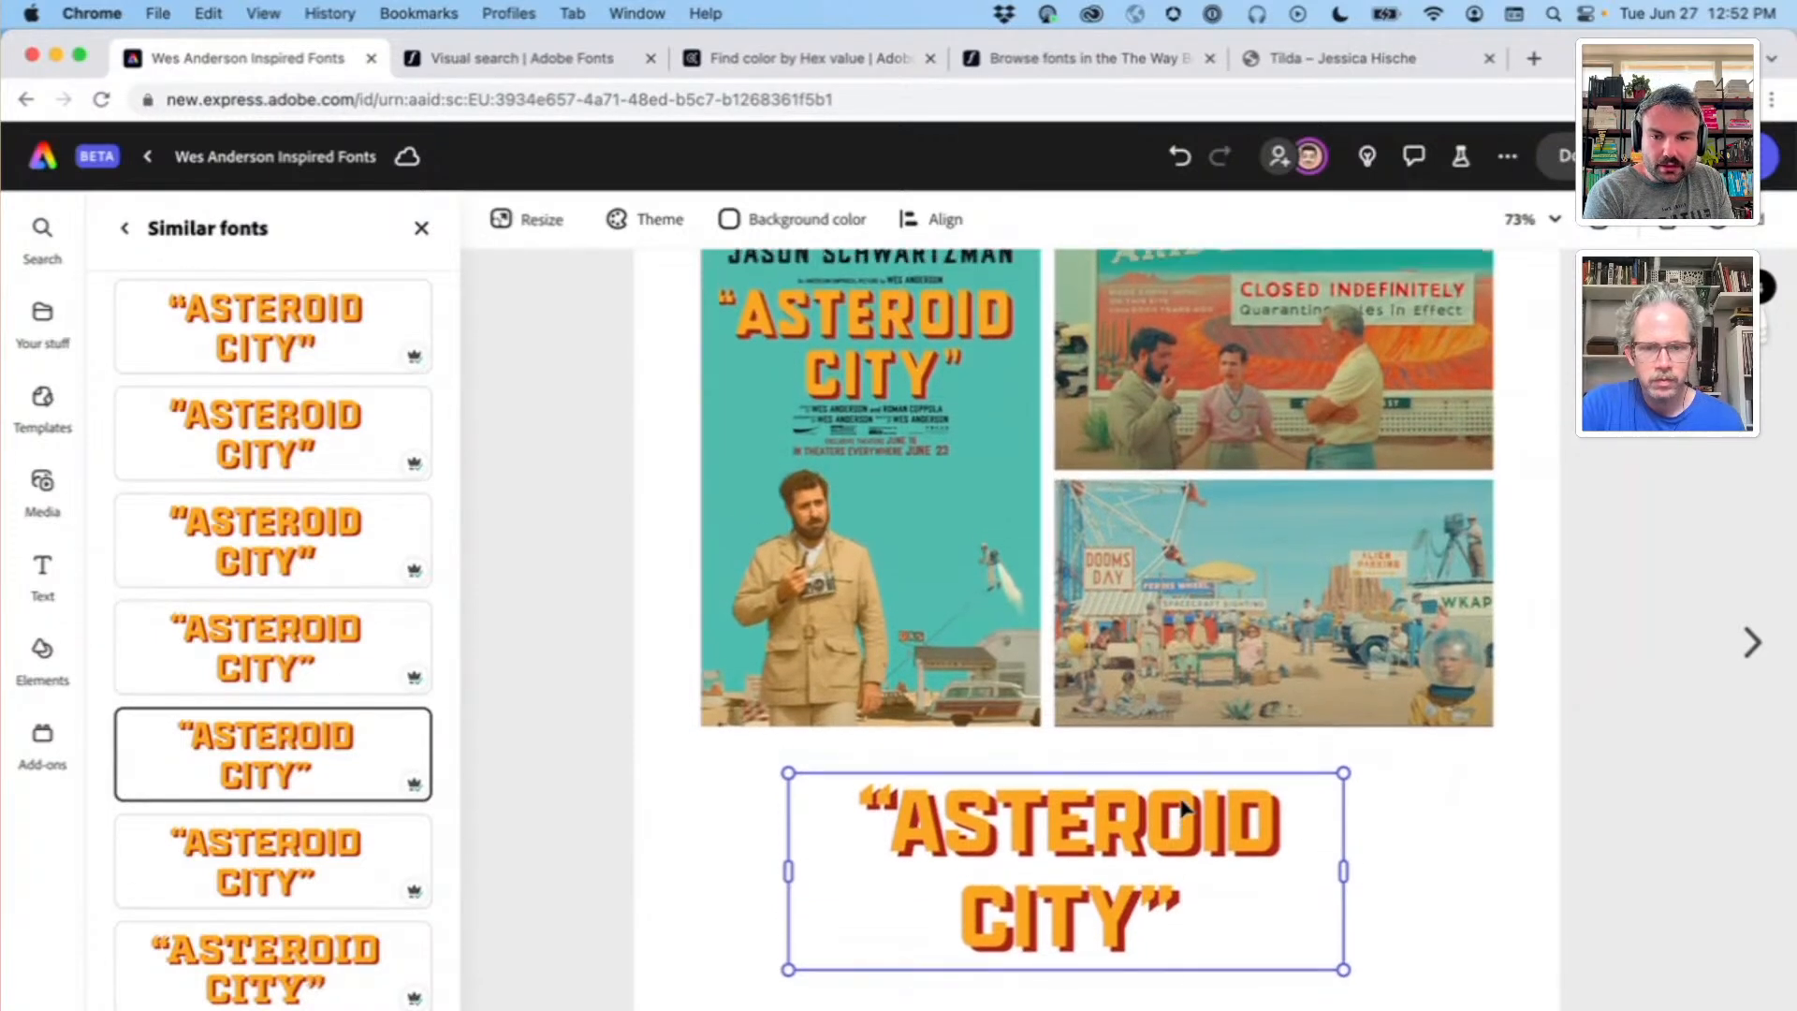
pyautogui.scroll(-3, 337, 431)
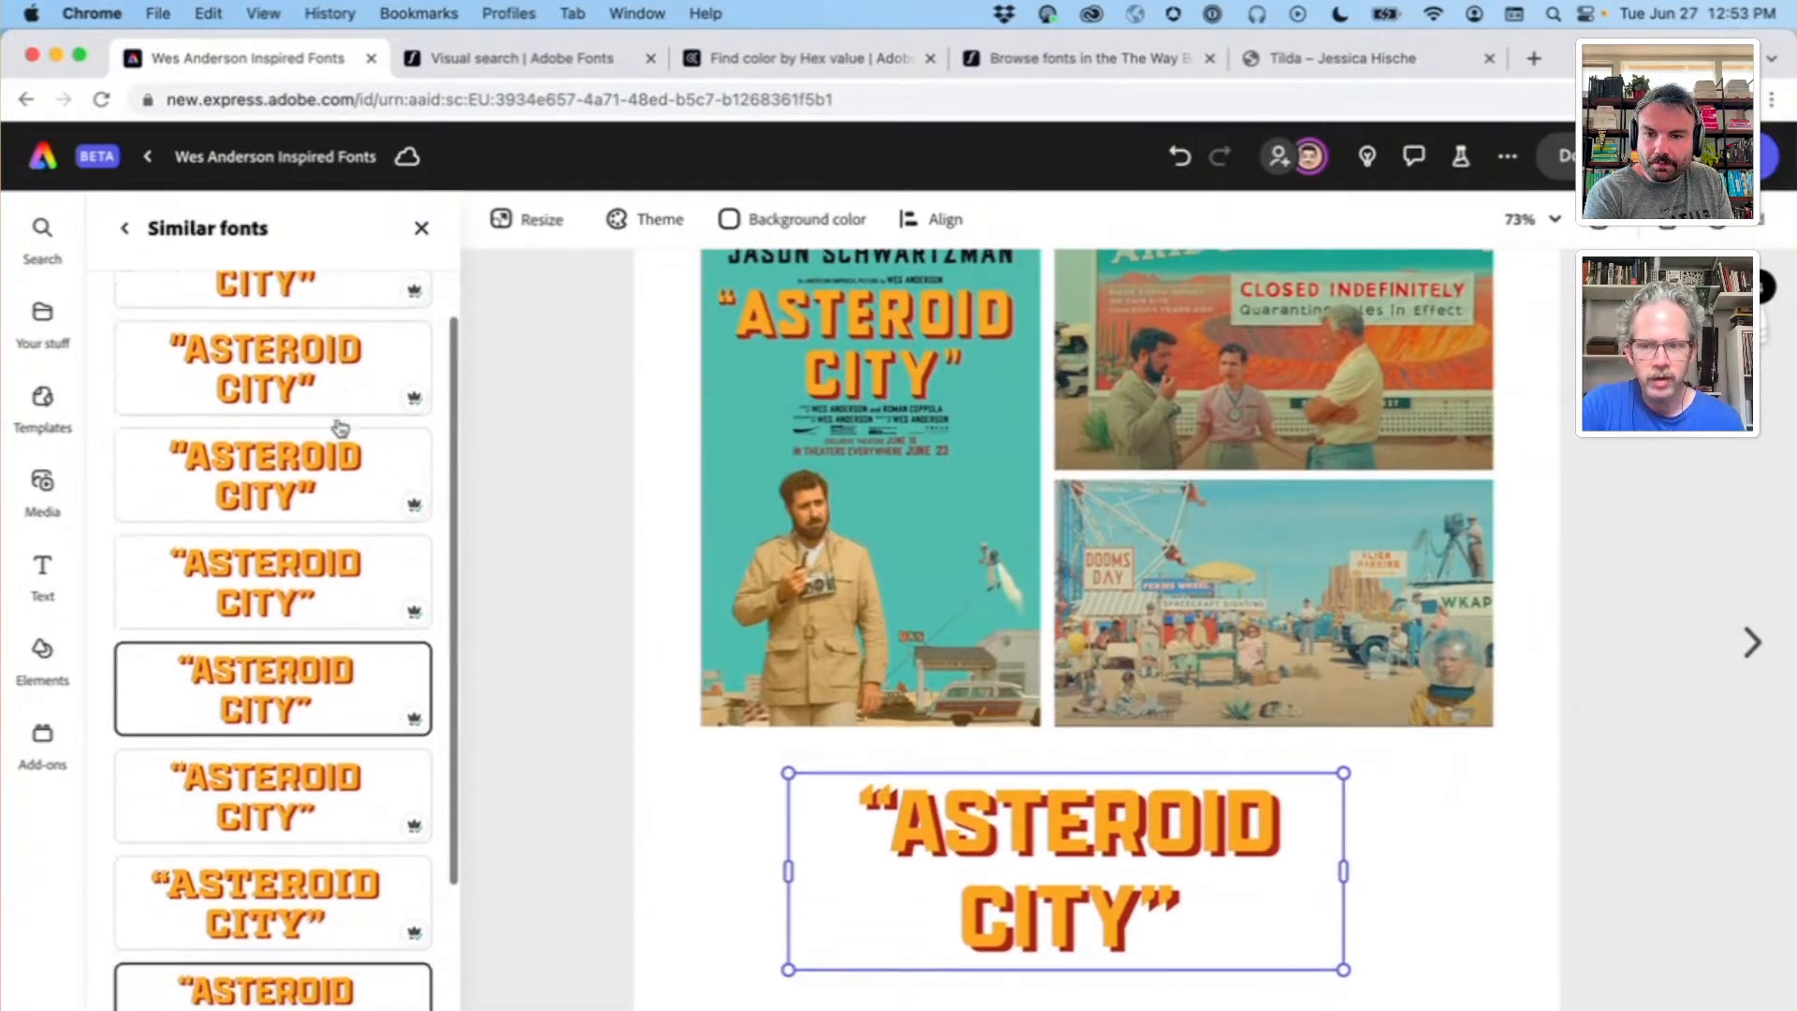
# Step: Check the font settings of the recreated "Asteroid City" title, compare its lettering with the poster and stills, and return to the full page 1
pyautogui.click(739, 895)
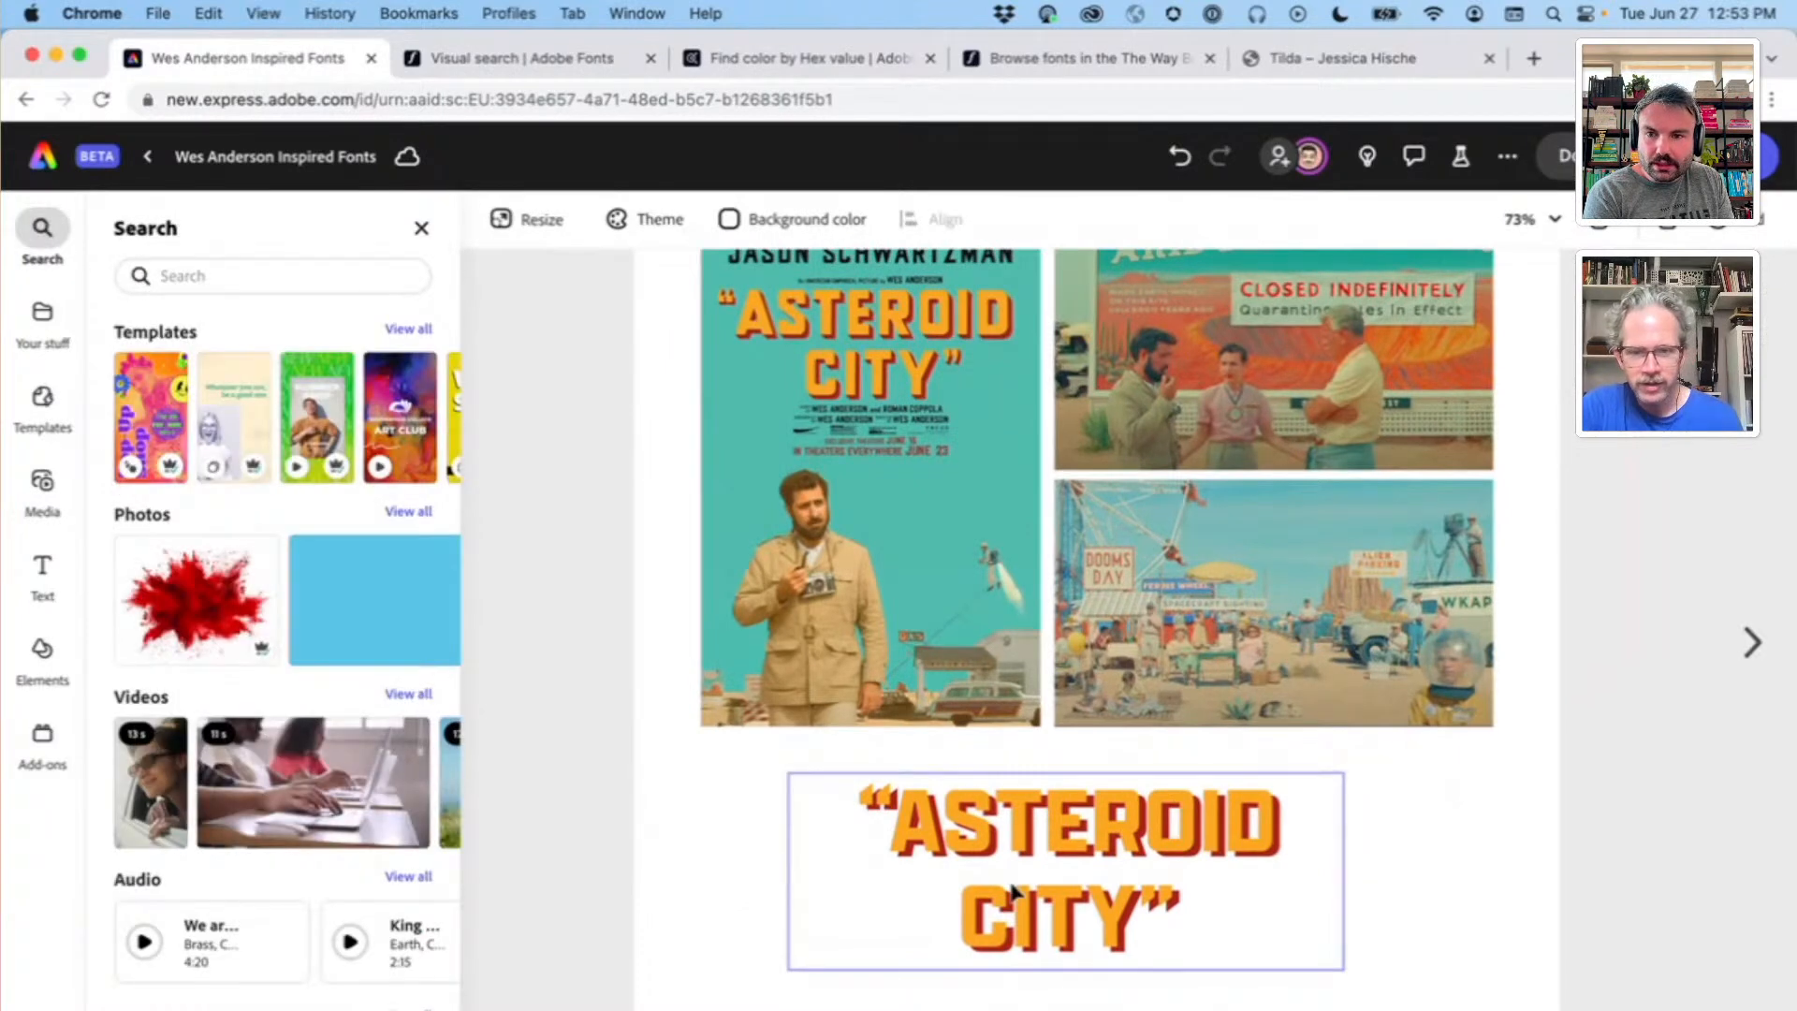
pyautogui.click(1013, 898)
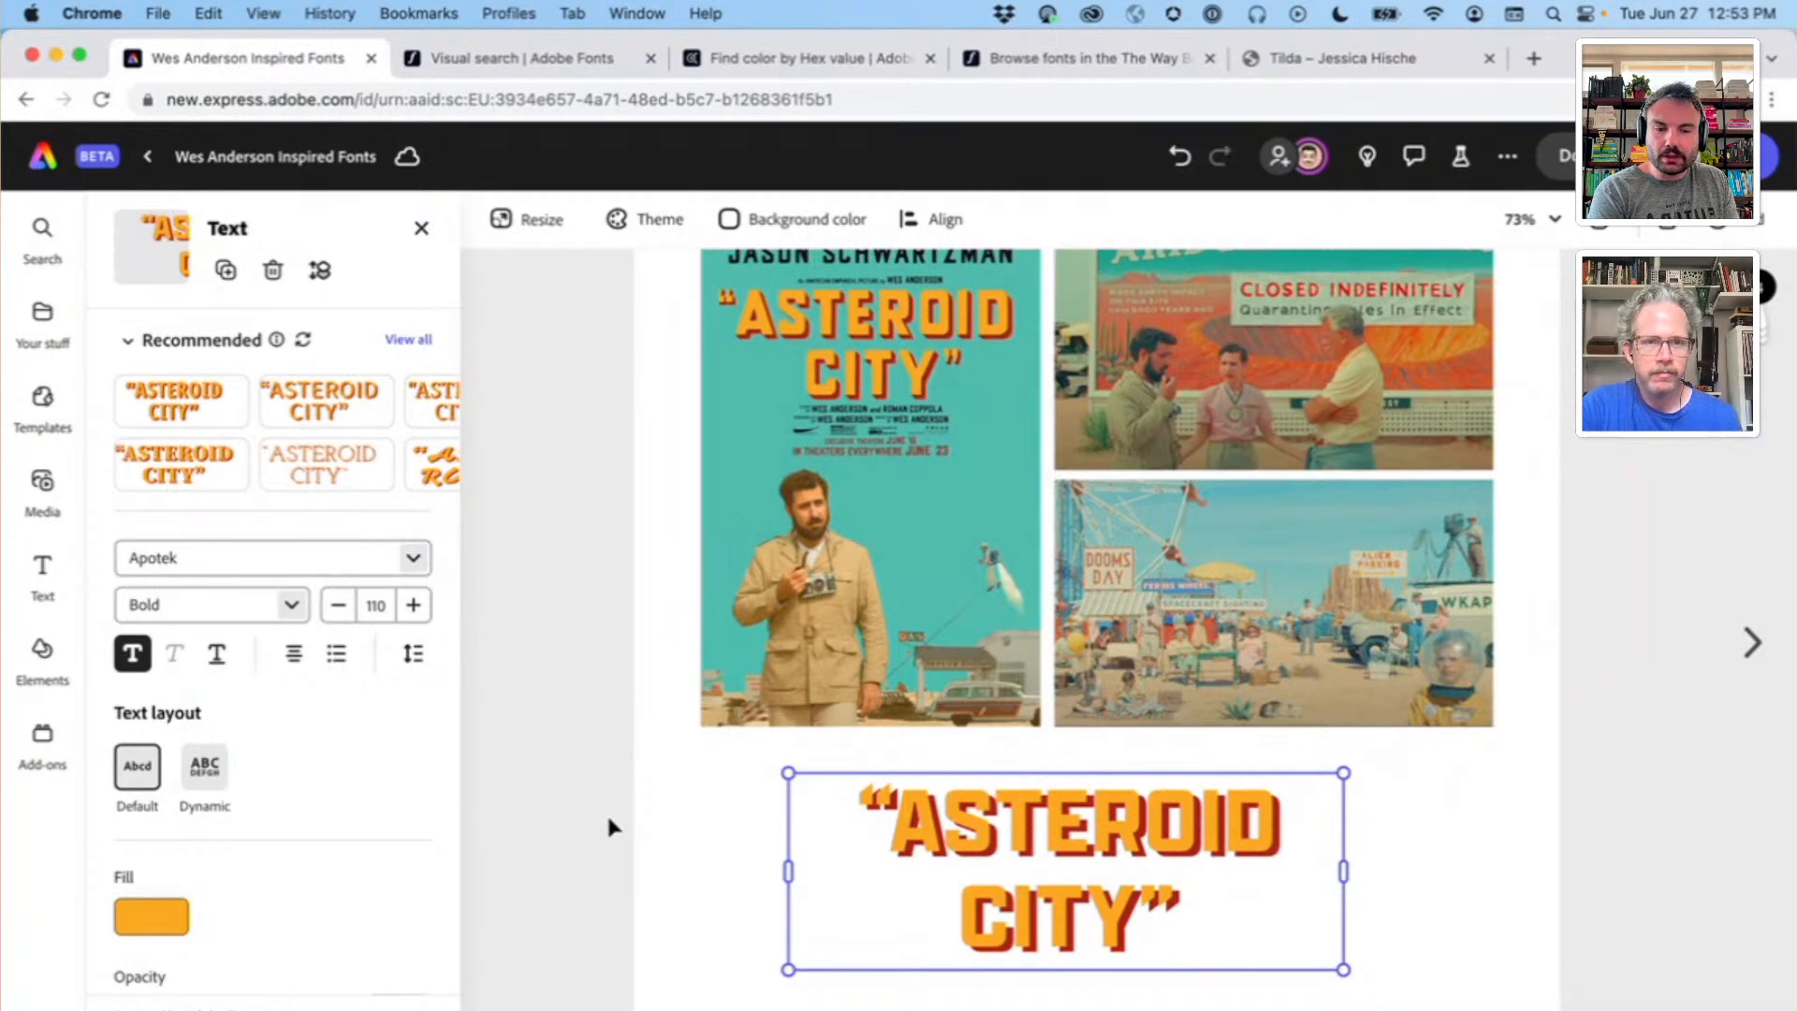
pyautogui.scroll(2, 903, 398)
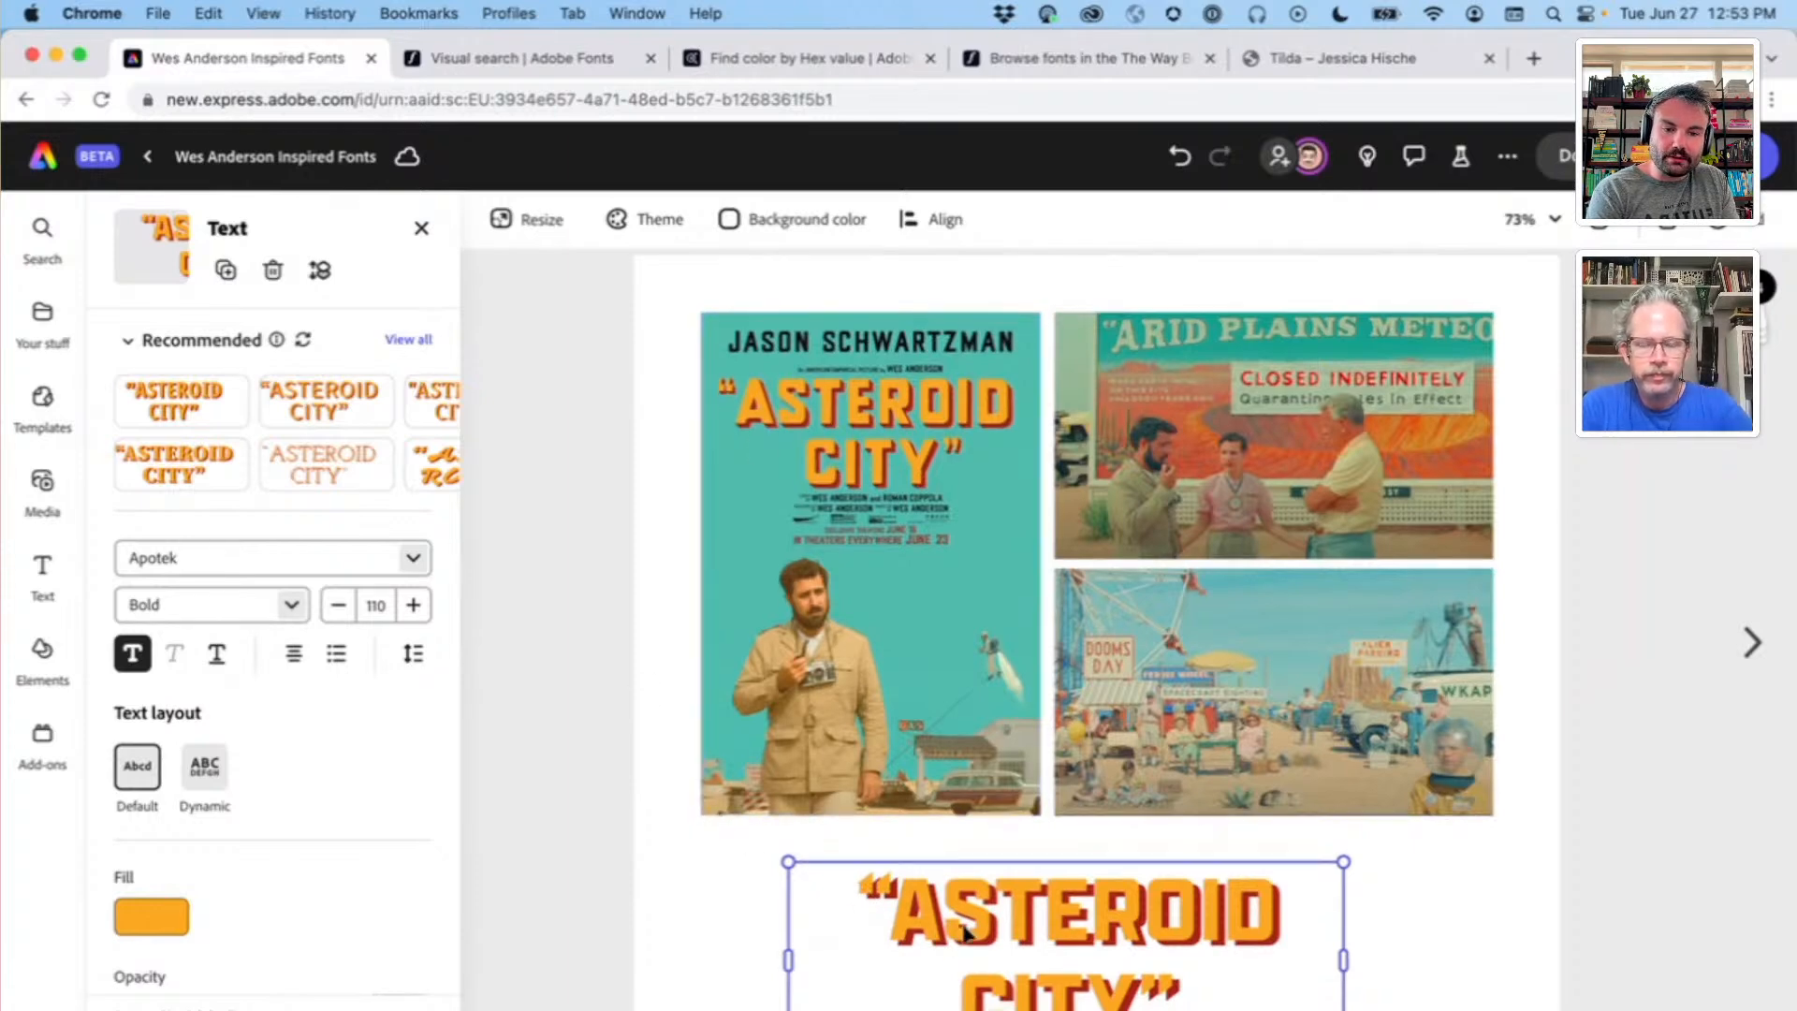
pyautogui.scroll(-2, 842, 861)
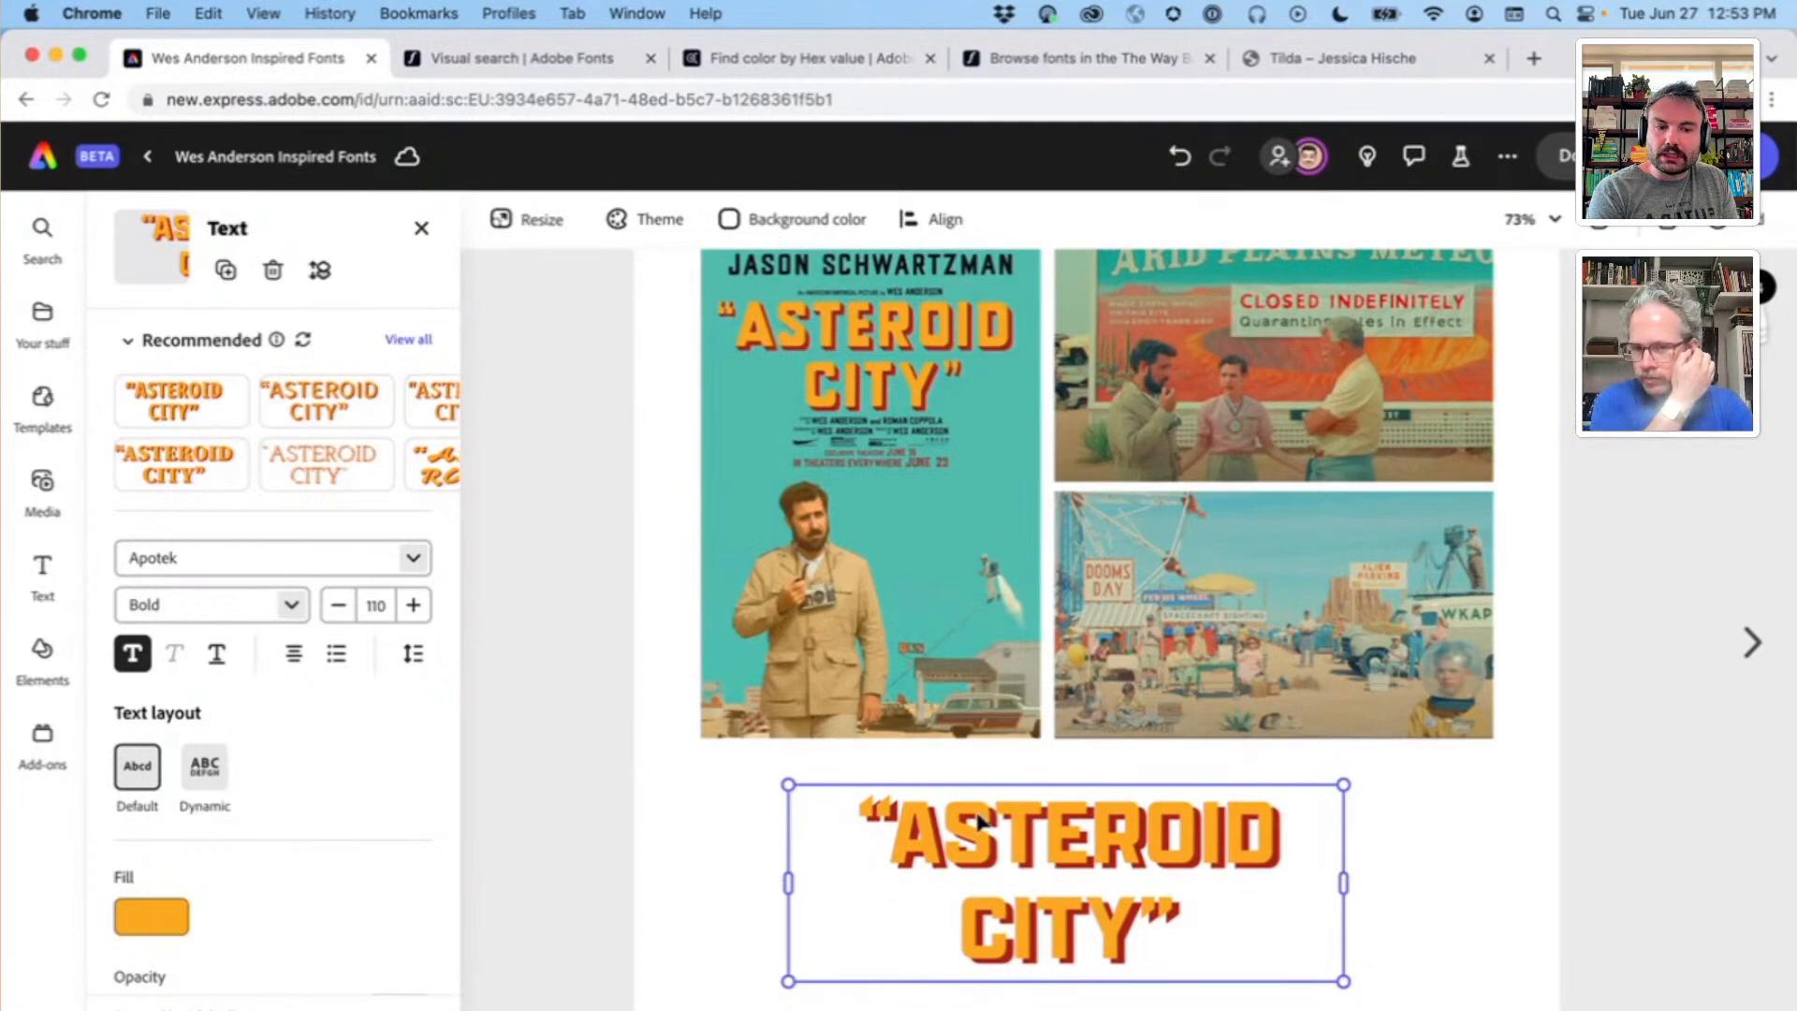
pyautogui.scroll(2, 978, 821)
pyautogui.scroll(-1, 977, 821)
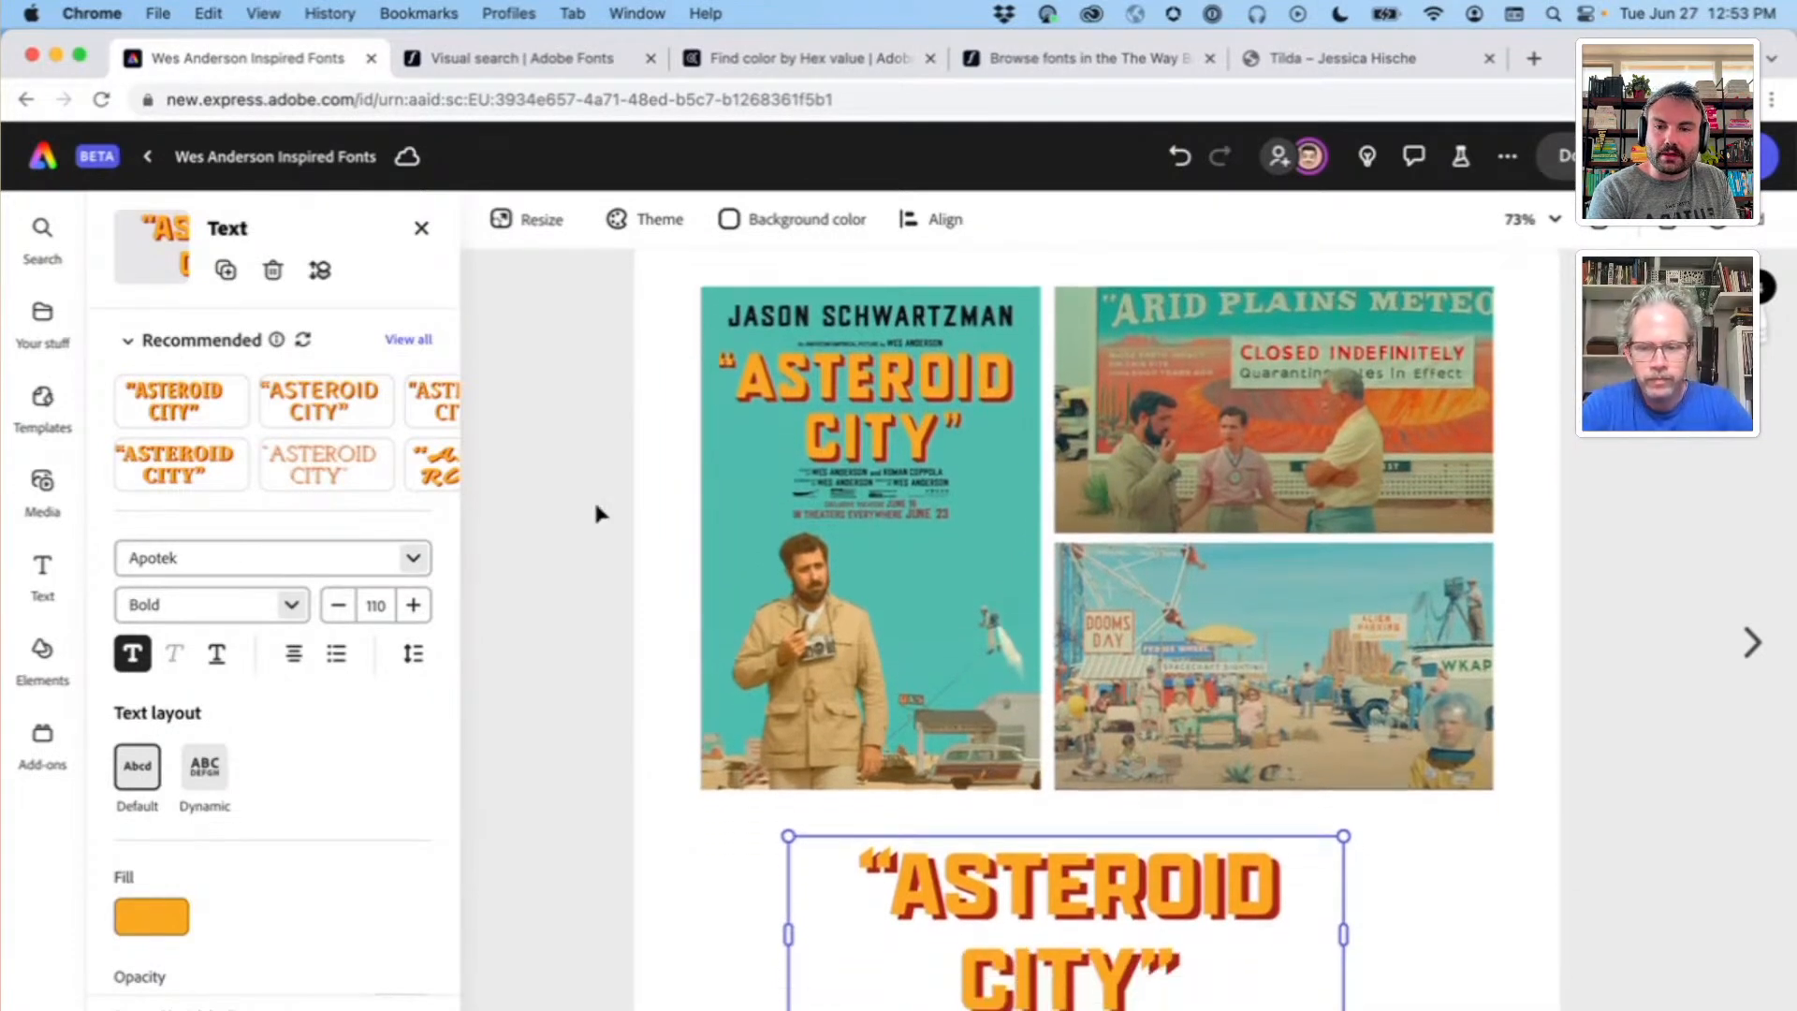
pyautogui.scroll(-2, 596, 506)
pyautogui.scroll(-1, 593, 498)
pyautogui.click(689, 473)
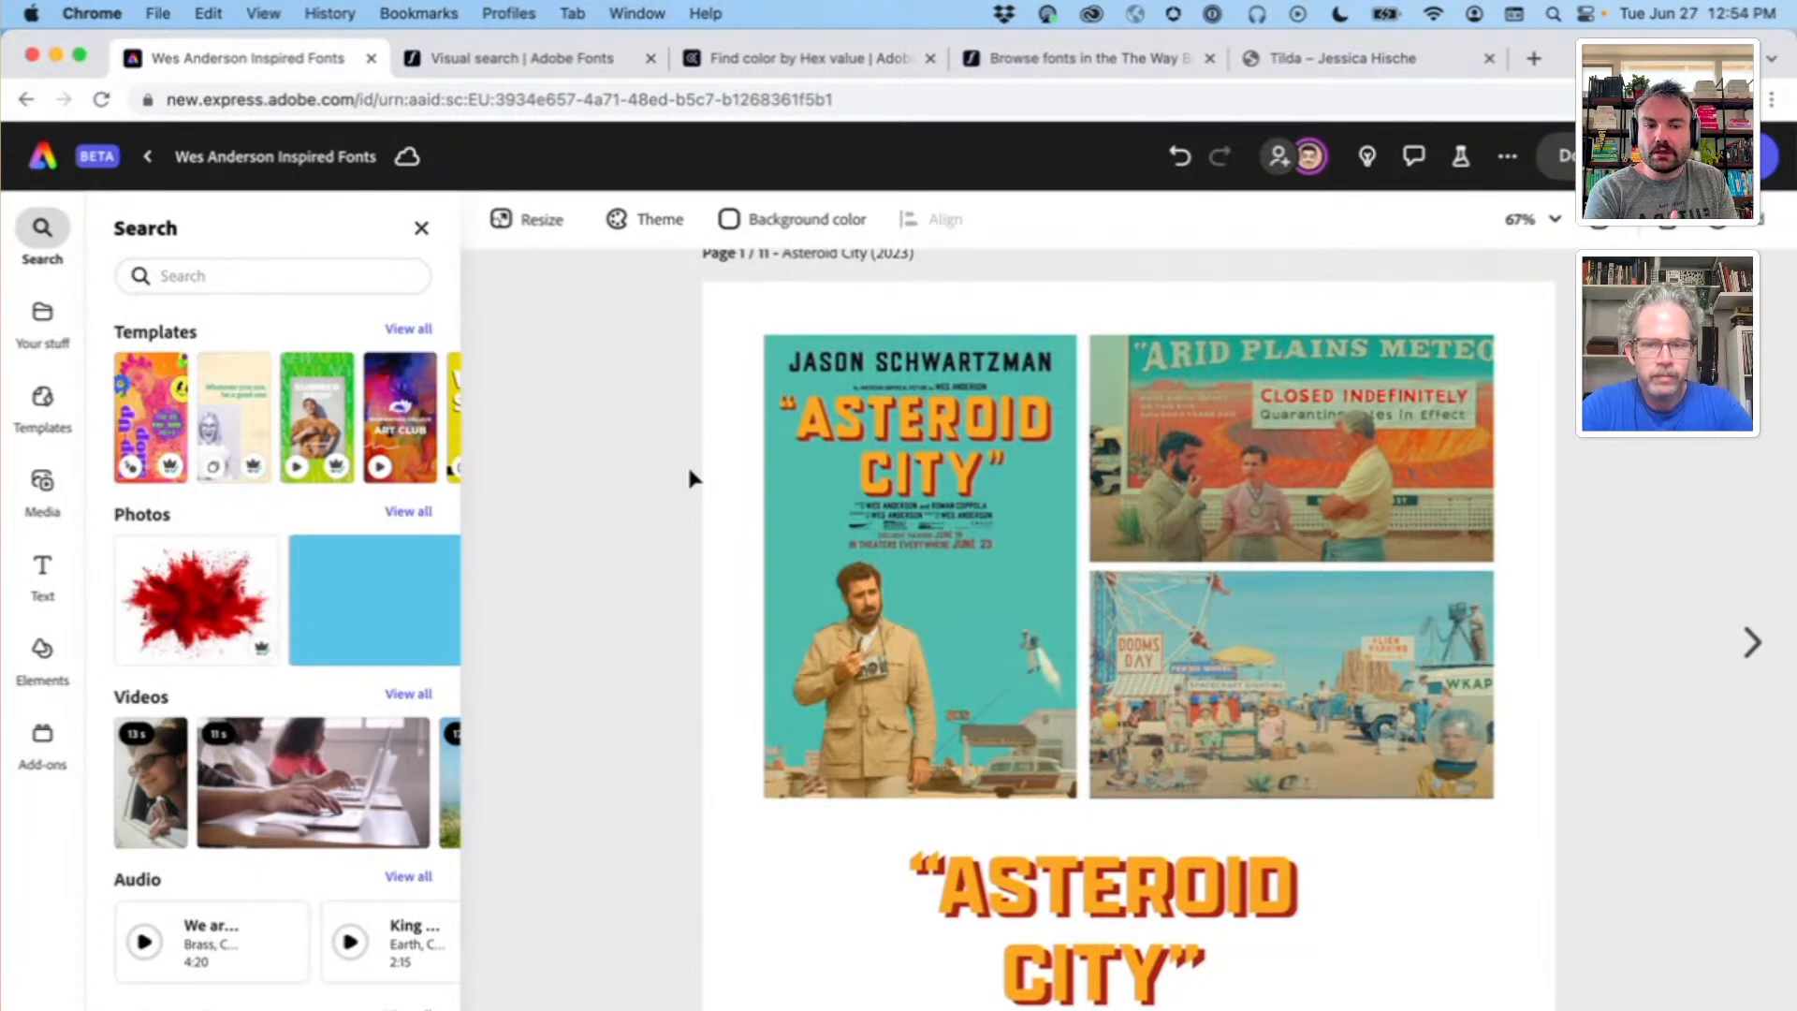
pyautogui.scroll(-3, 689, 470)
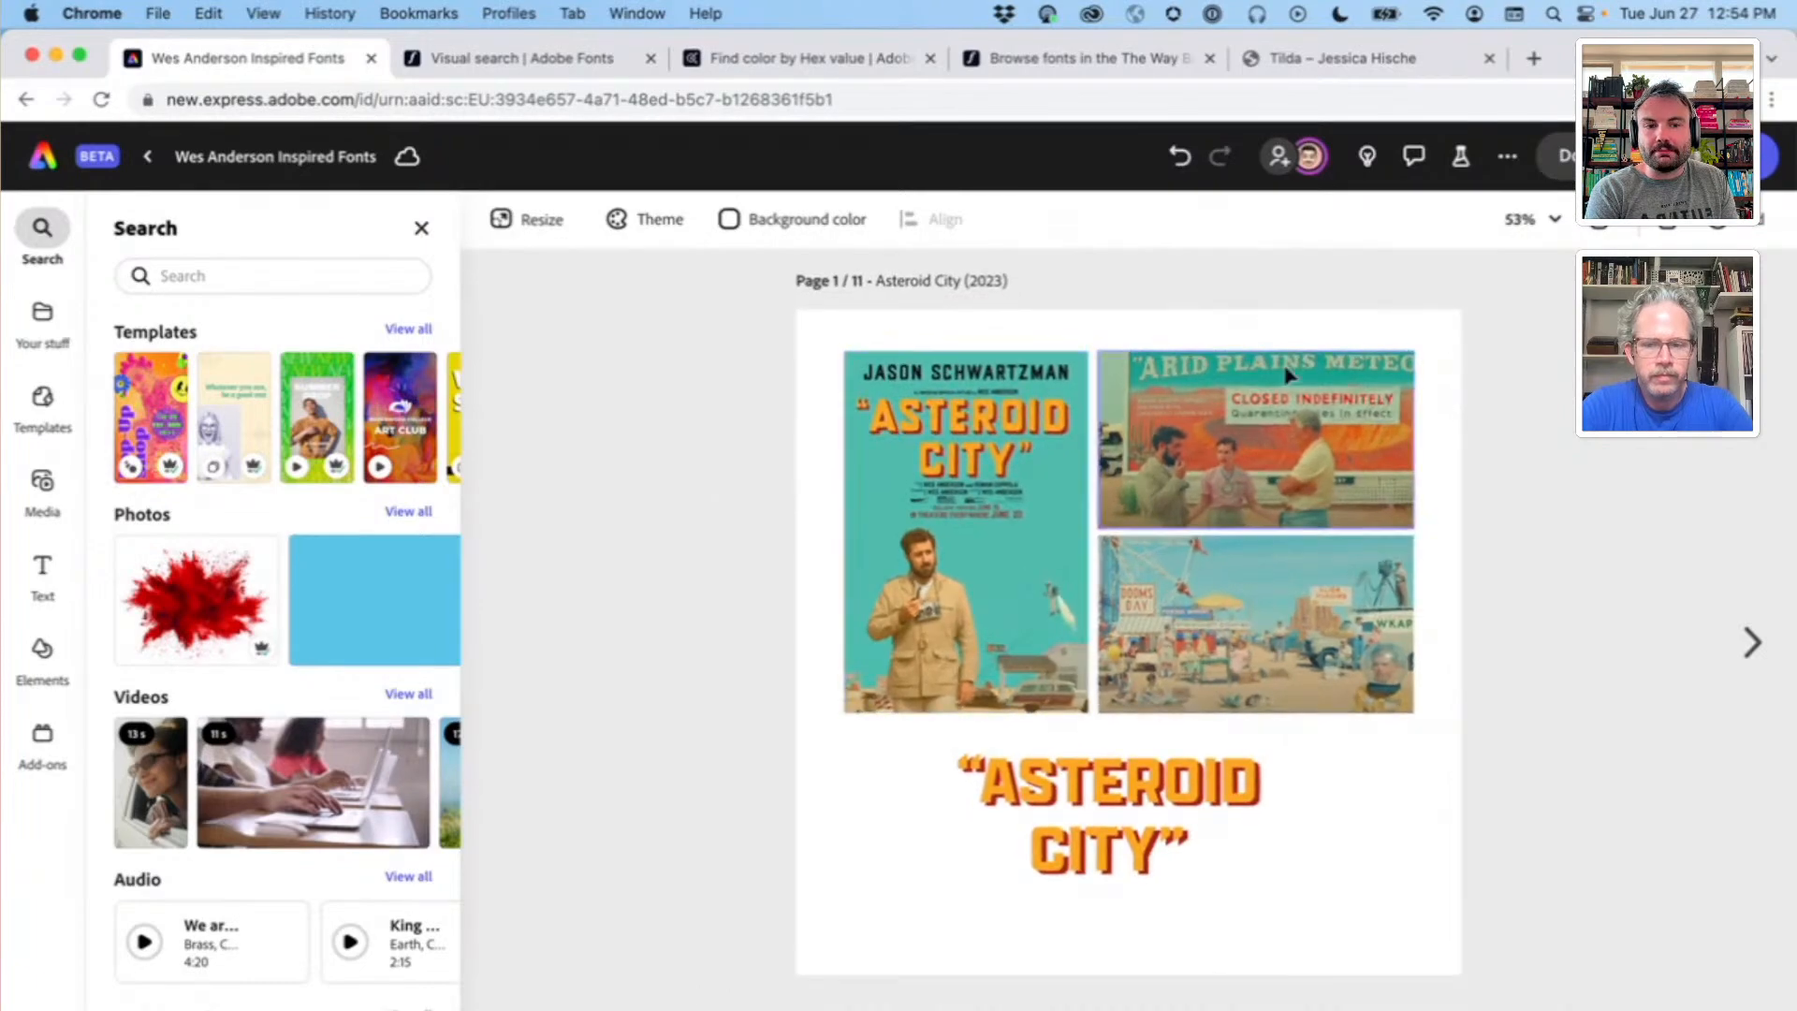